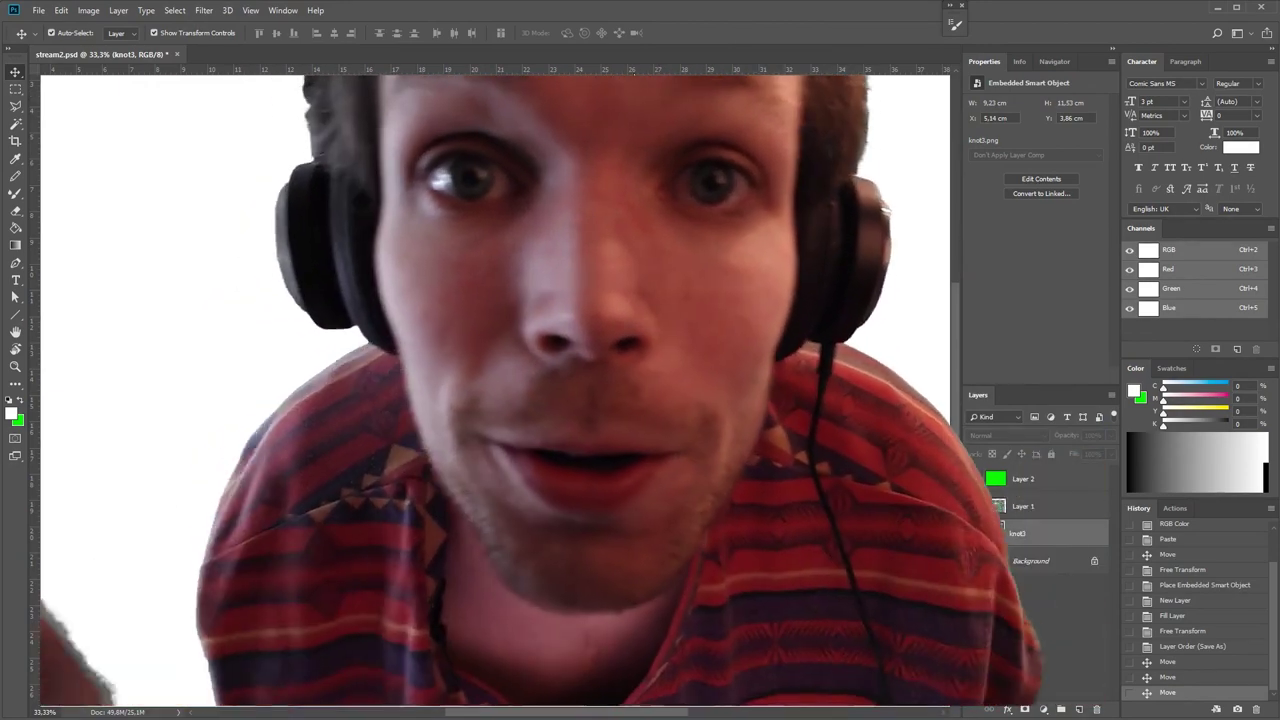
- Show the knot3, Layer 1 and green fill layers, and shift the colourful knot to review them
right_click(633, 78)
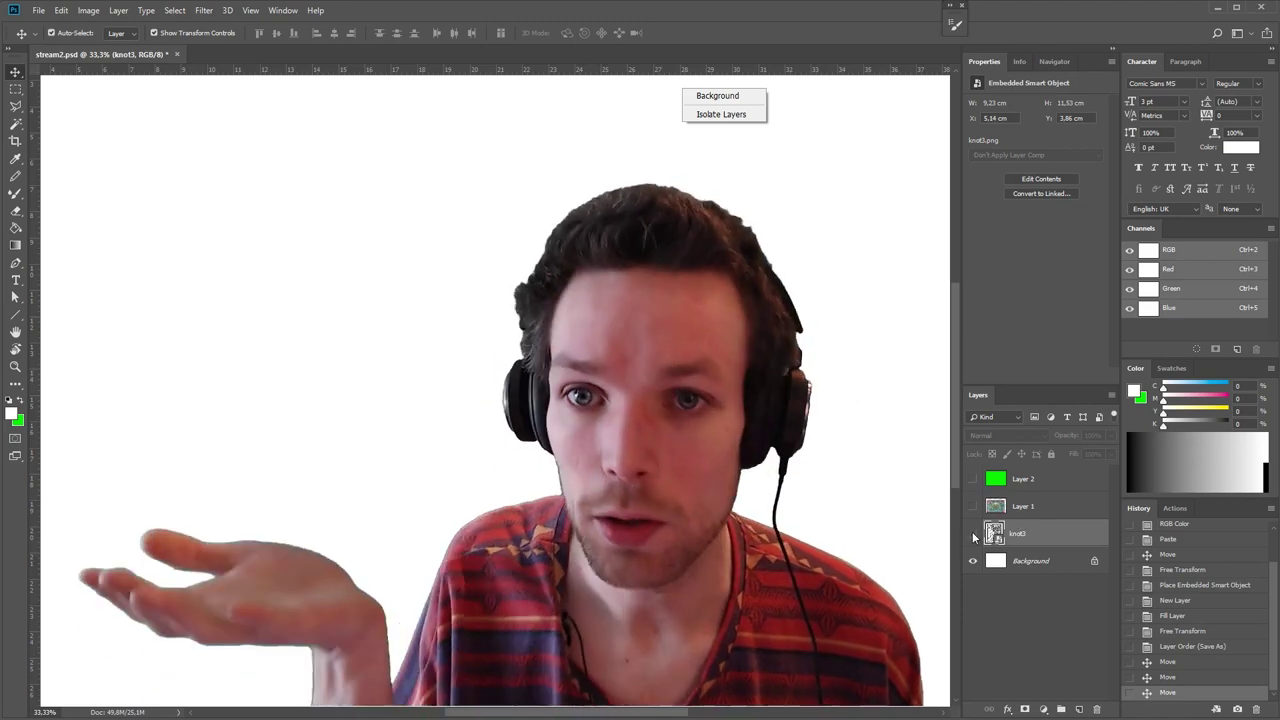
left_click(973, 533)
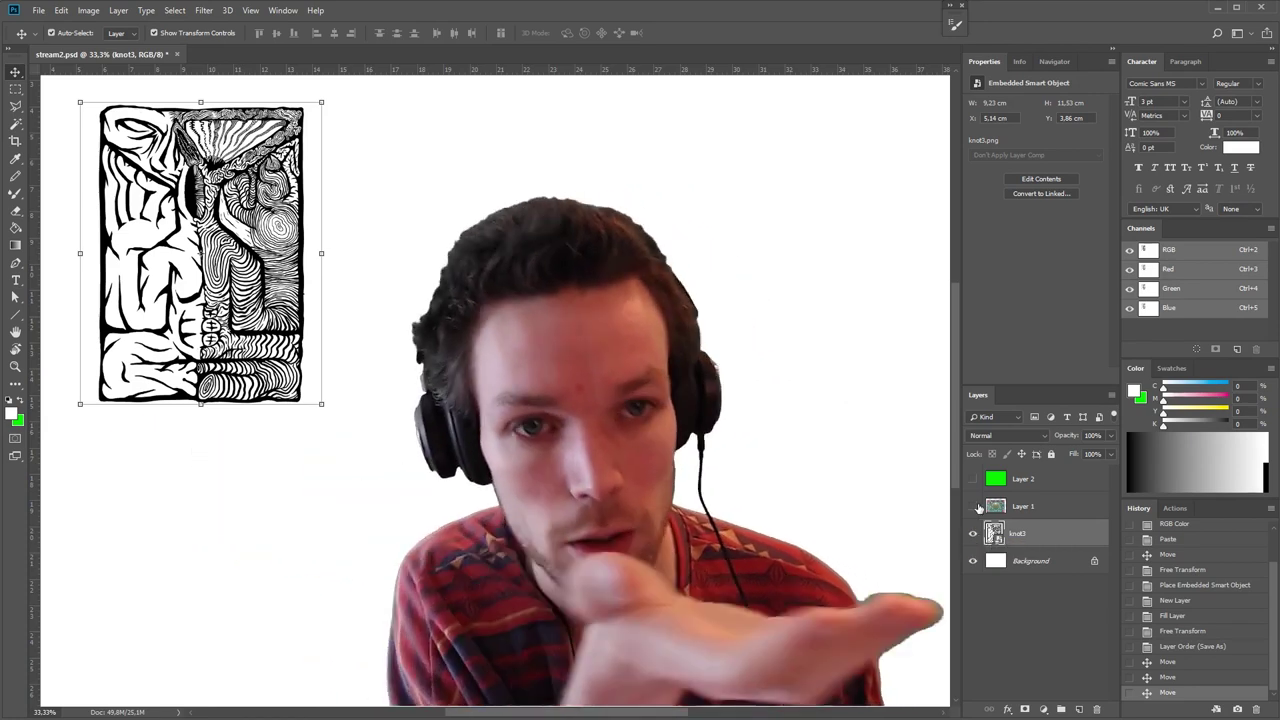
left_click(979, 508)
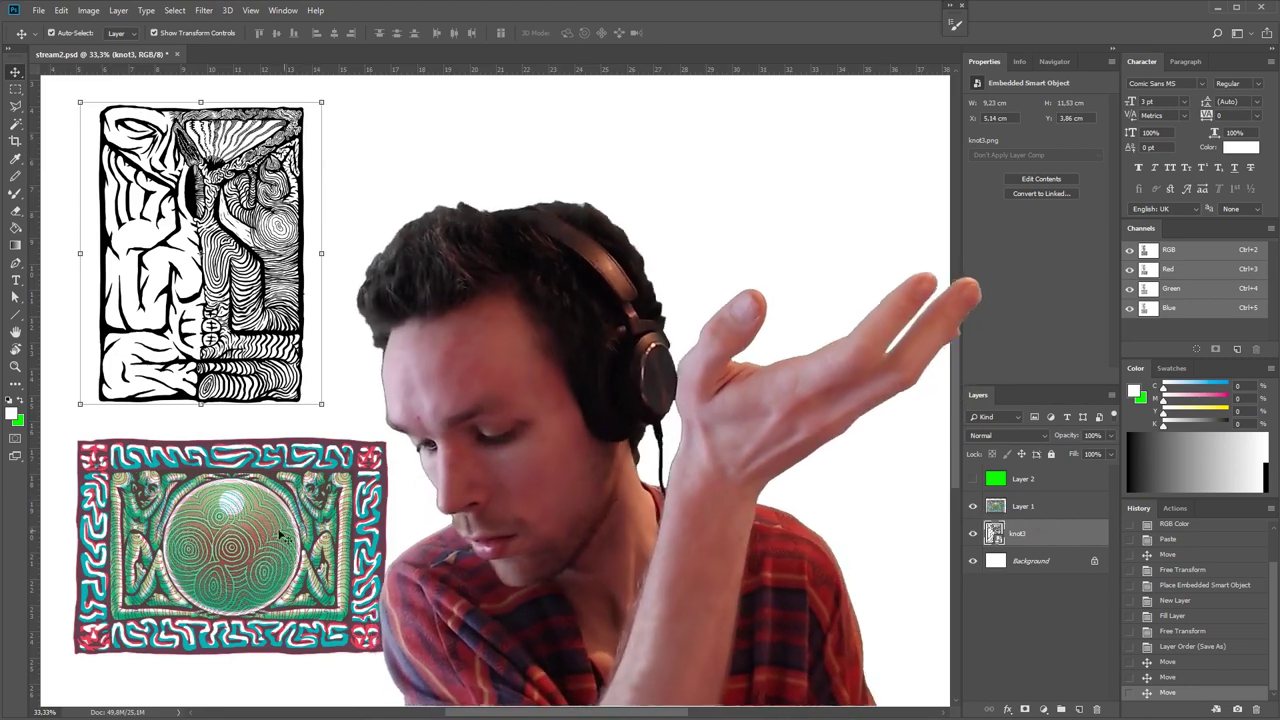
left_click_drag(282, 537, 799, 231)
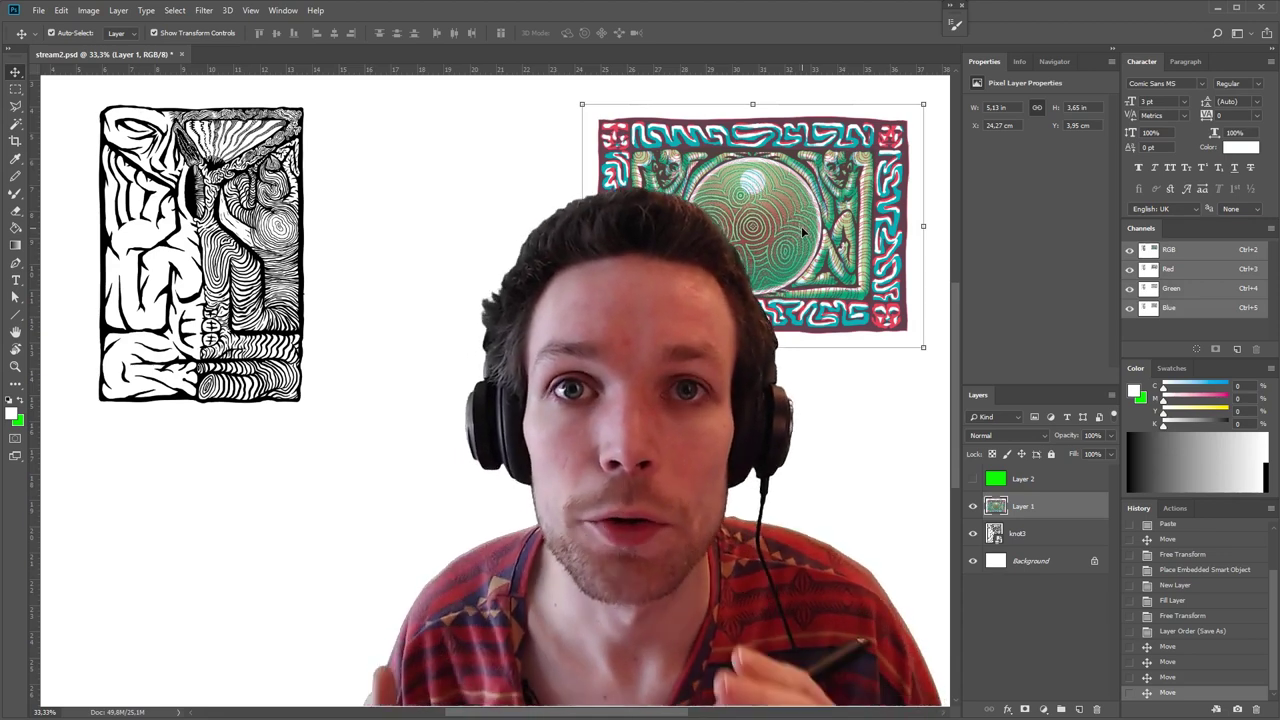
left_click(973, 481)
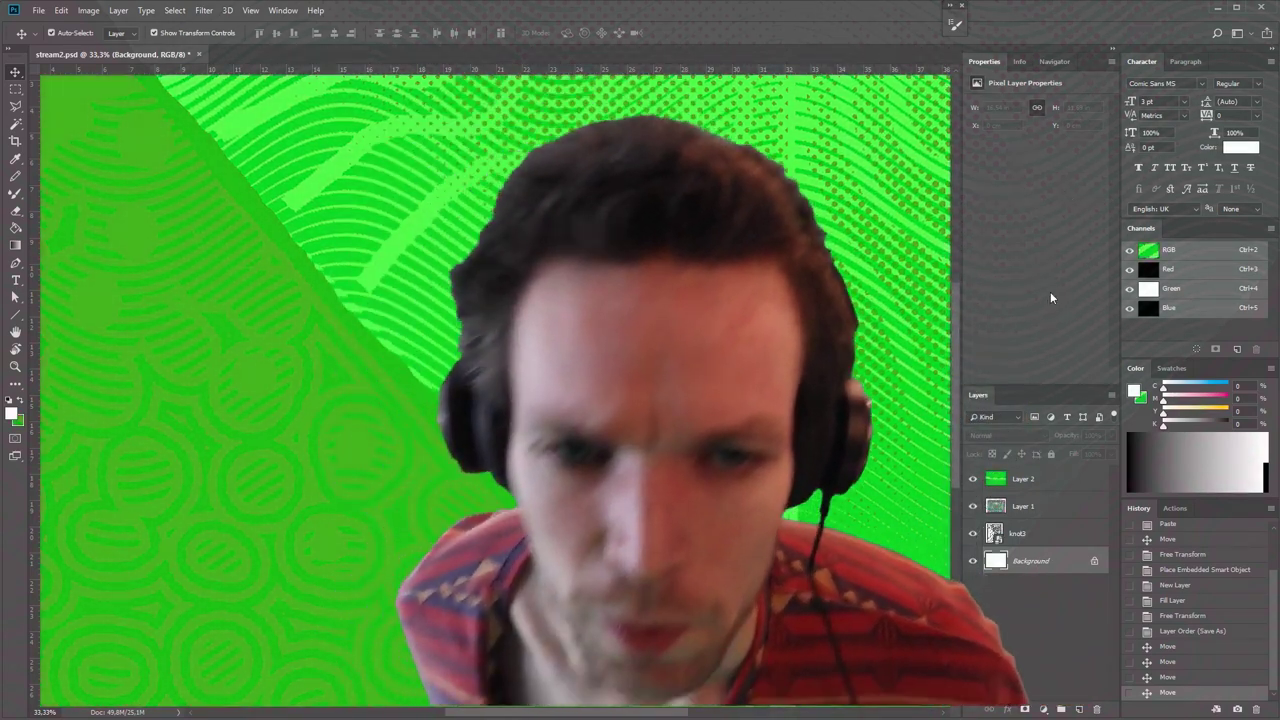
- Delete the knot3, Layer 2 and Layer 1 layers, leaving only Background
left_click(1037, 540)
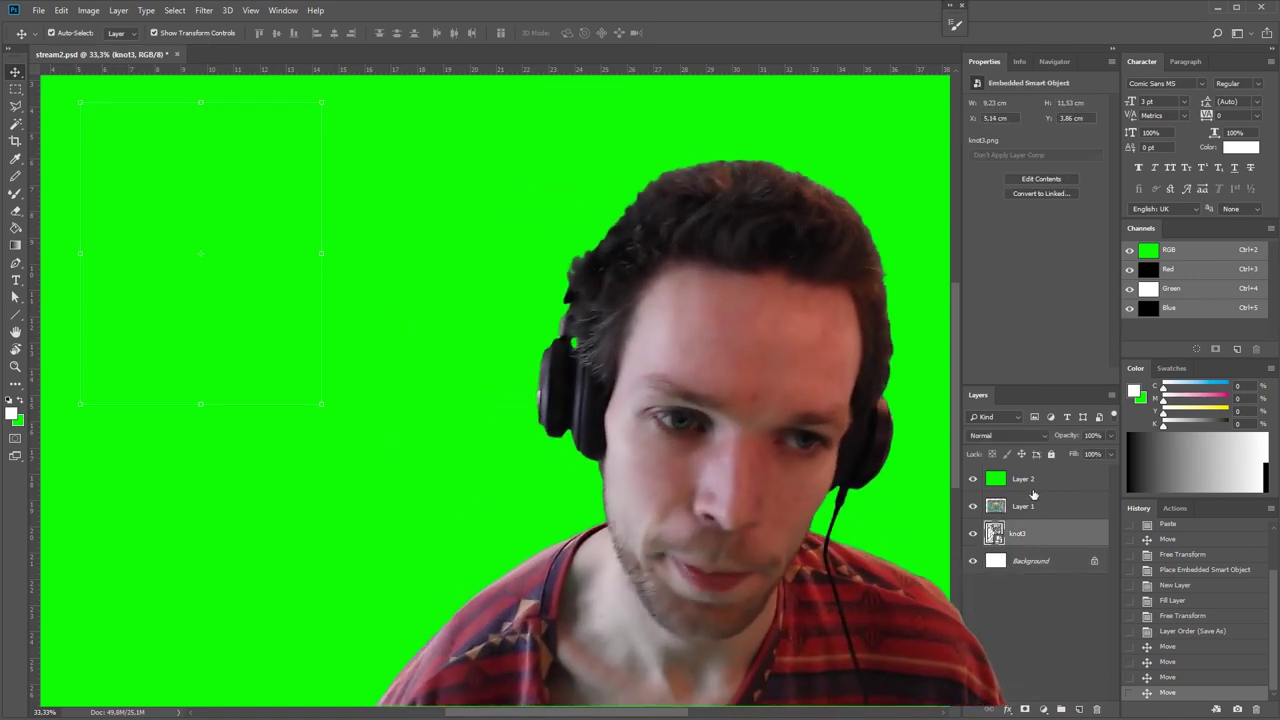
left_click(1030, 480)
left_click(1030, 506, "shift")
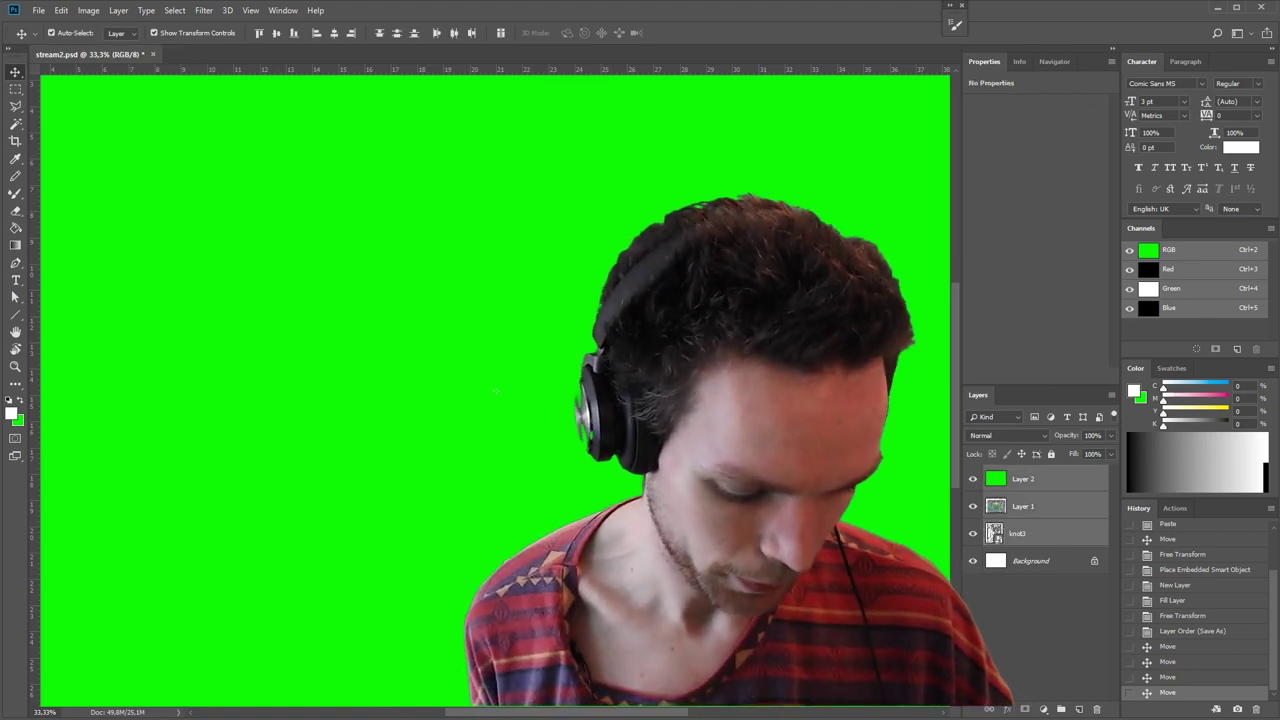
left_click(1096, 709)
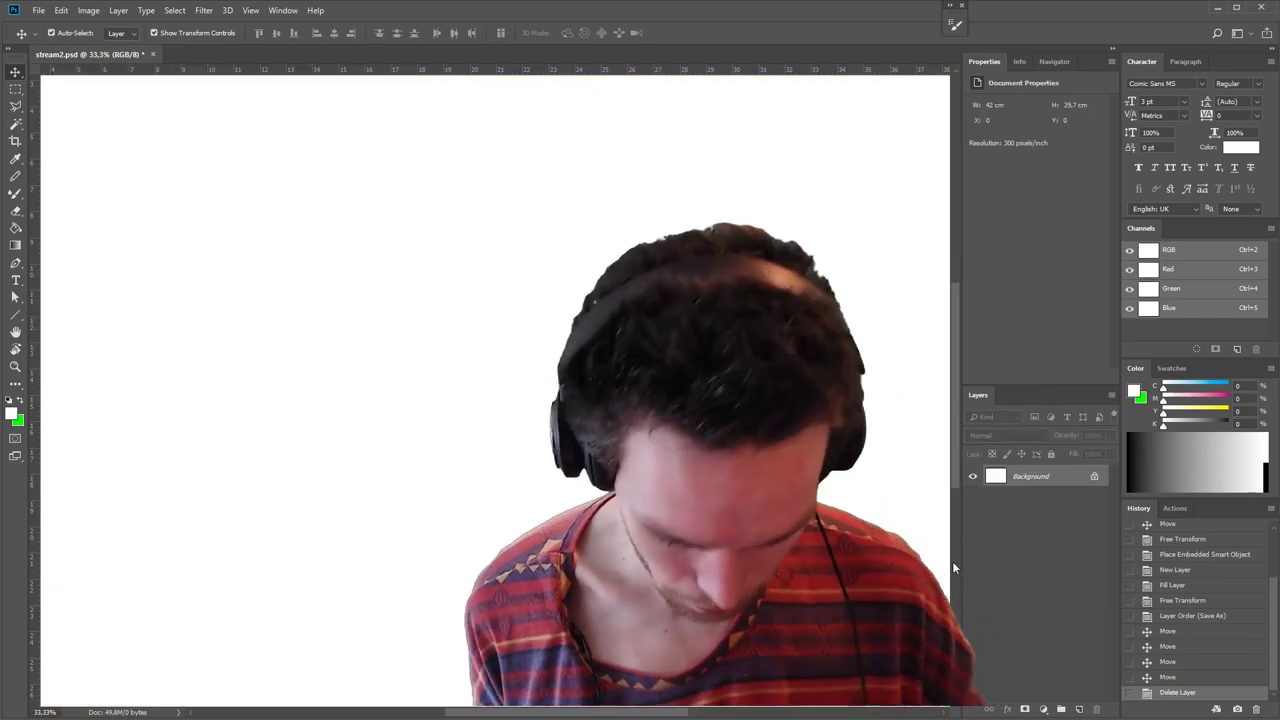
- Zoom out to the whole page and switch Image > Mode to Grayscale
key("ctrl+minus")
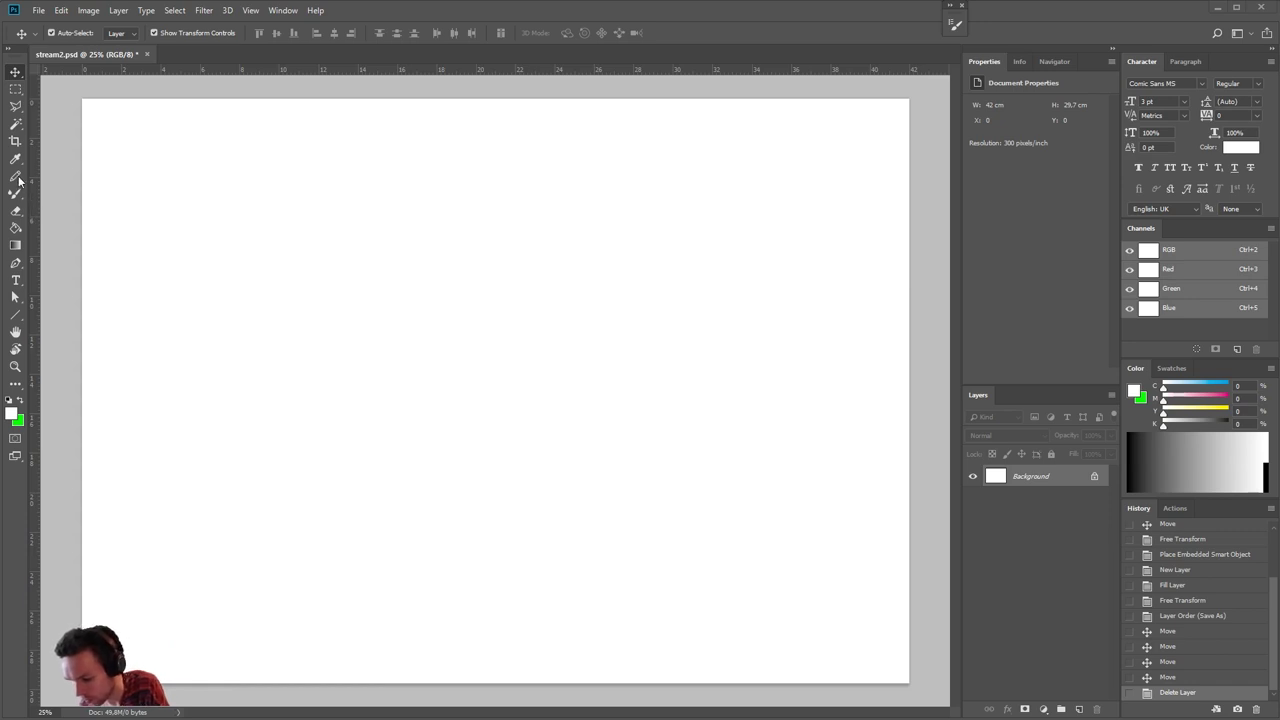
left_click(89, 11)
mouse_move(100, 25)
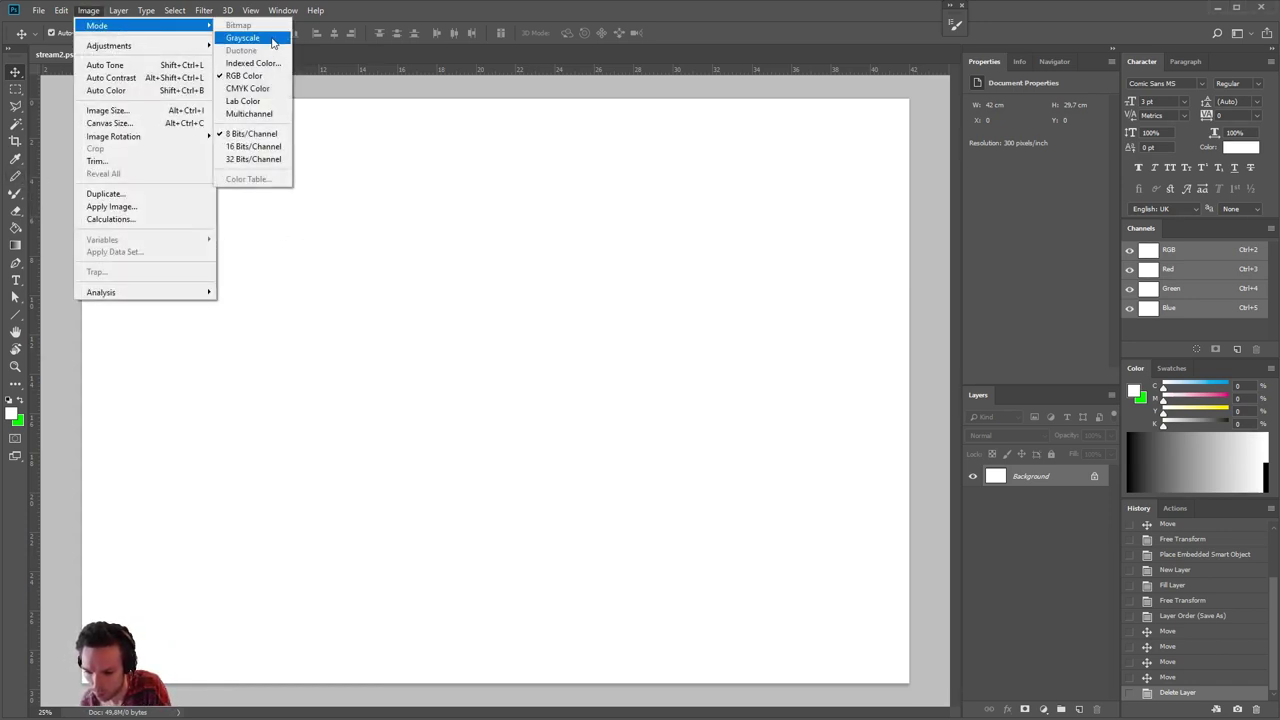
left_click(244, 38)
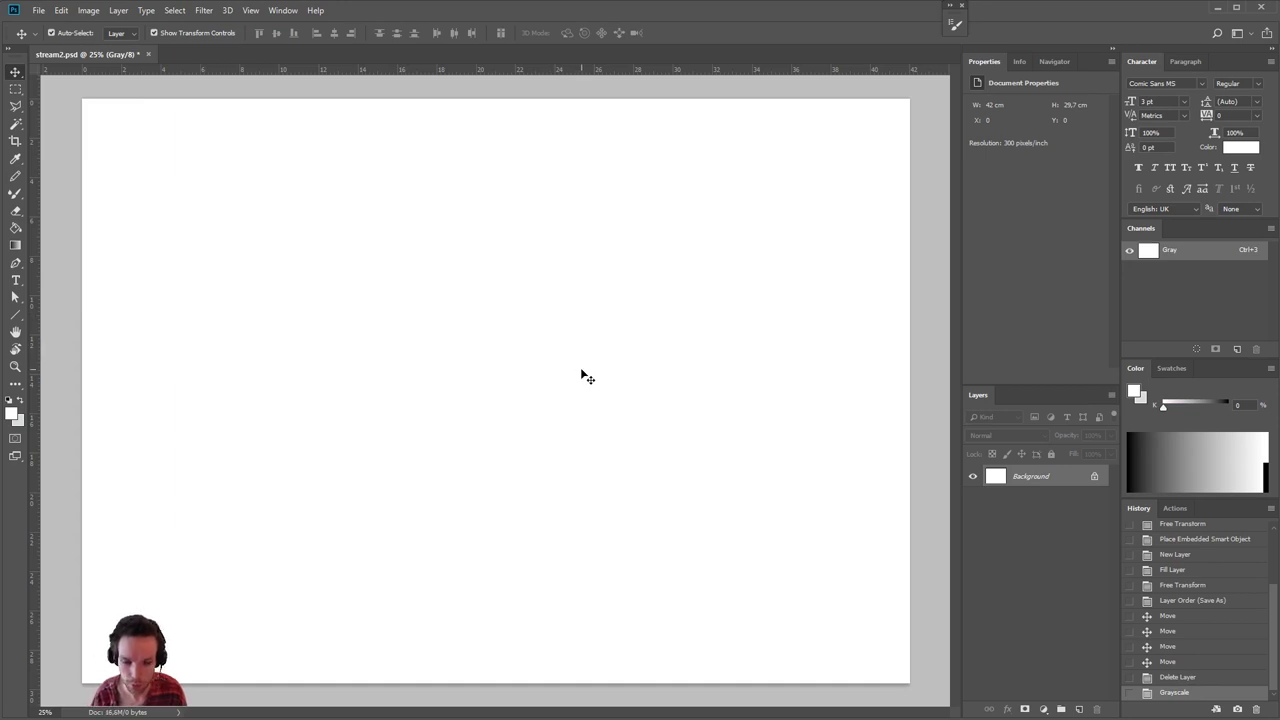
- Add a new empty layer above Background and try a pencil test stroke, then undo it
left_click(1079, 709)
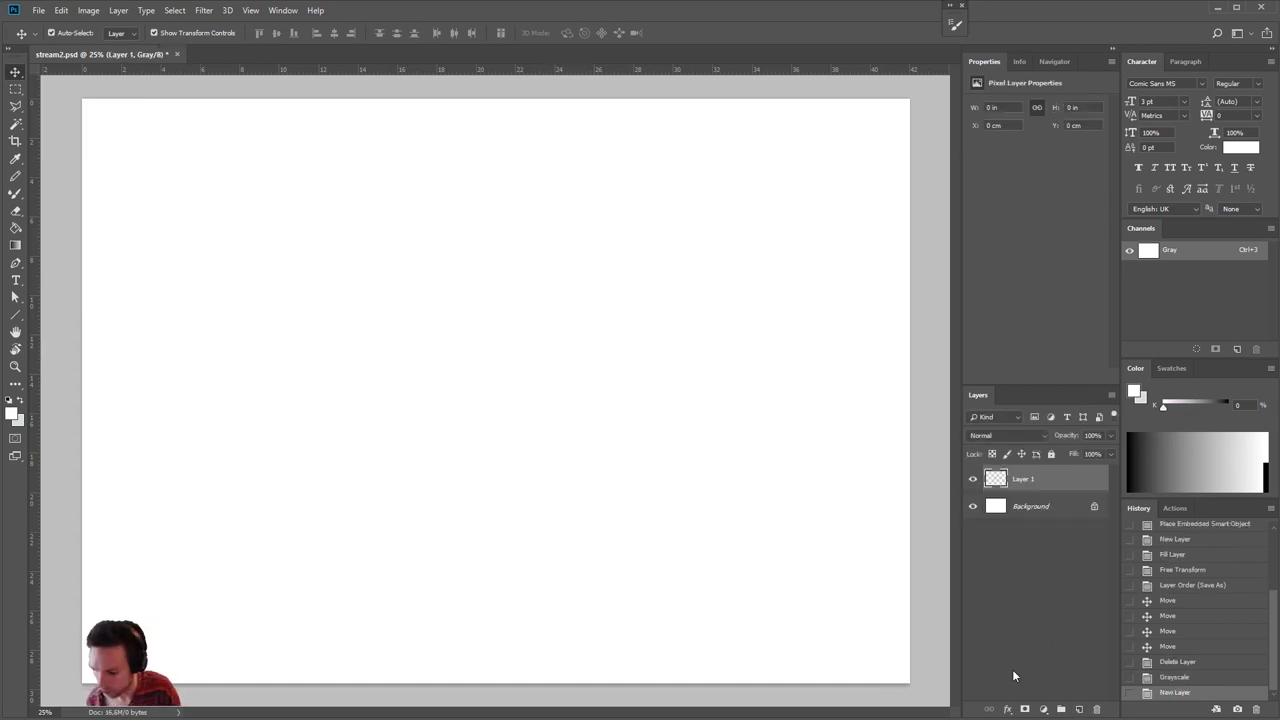
left_click(15, 174)
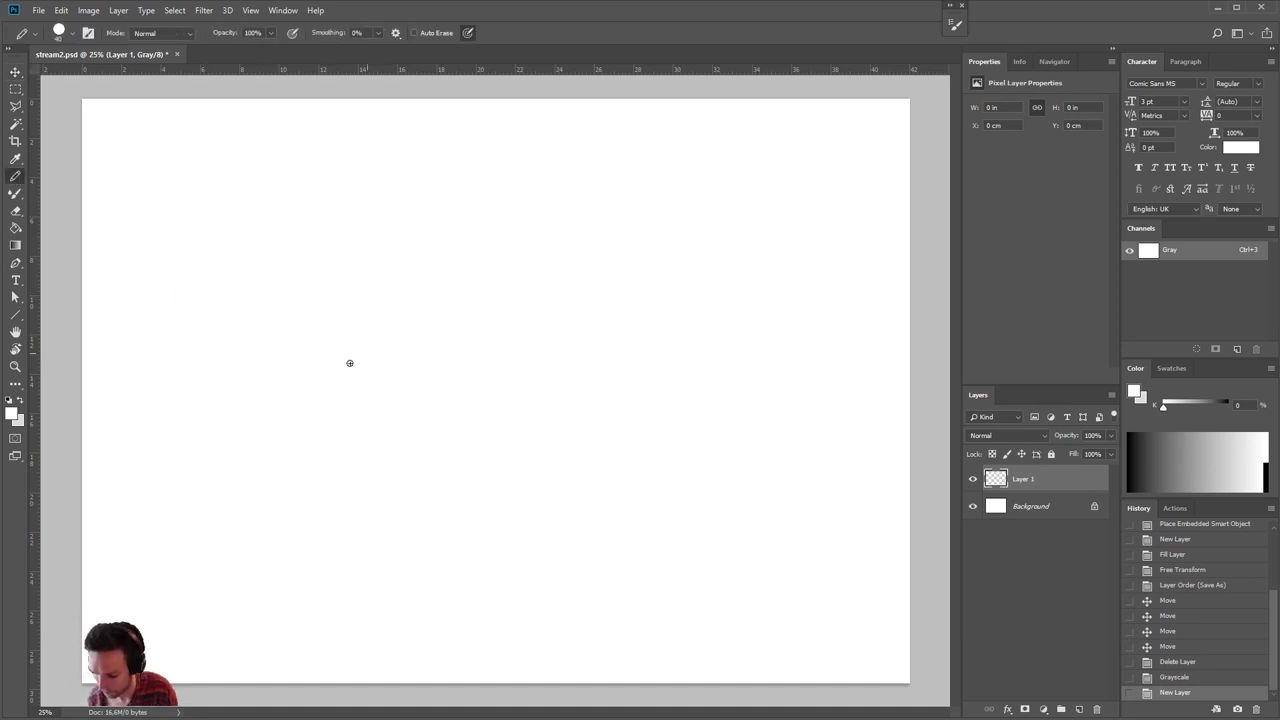
left_click_drag(461, 375, 469, 450)
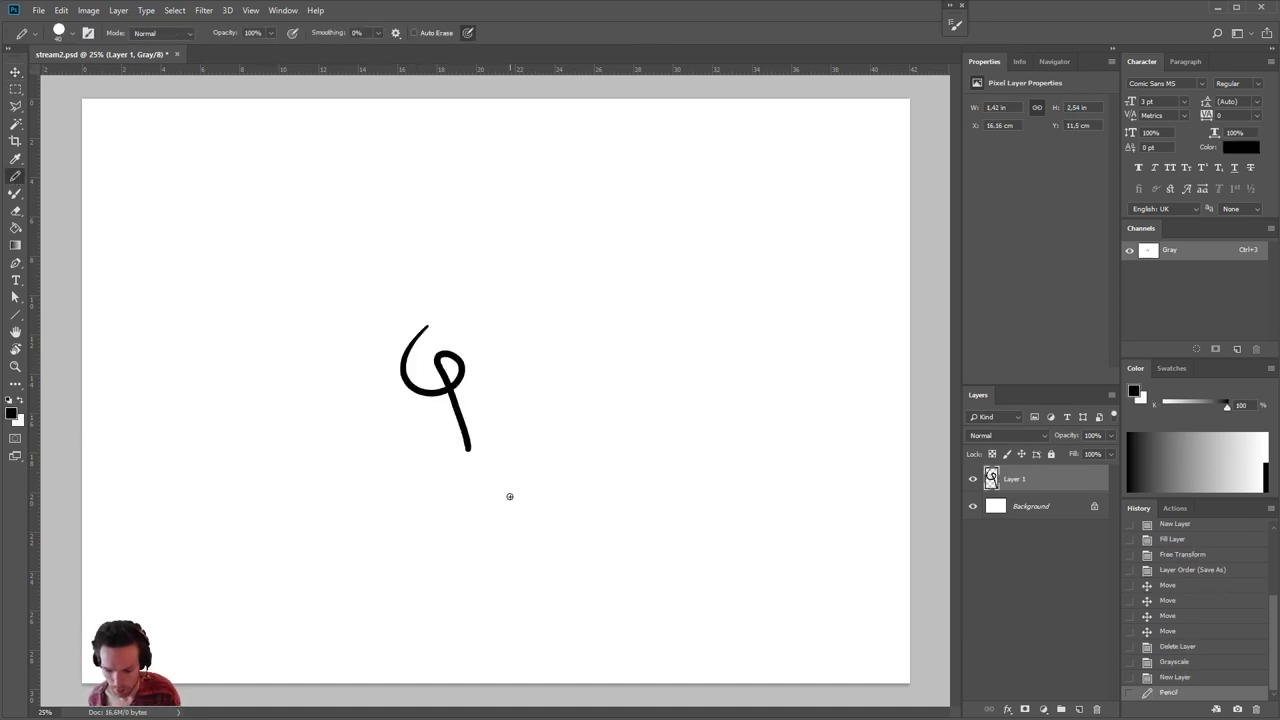
key("ctrl+z")
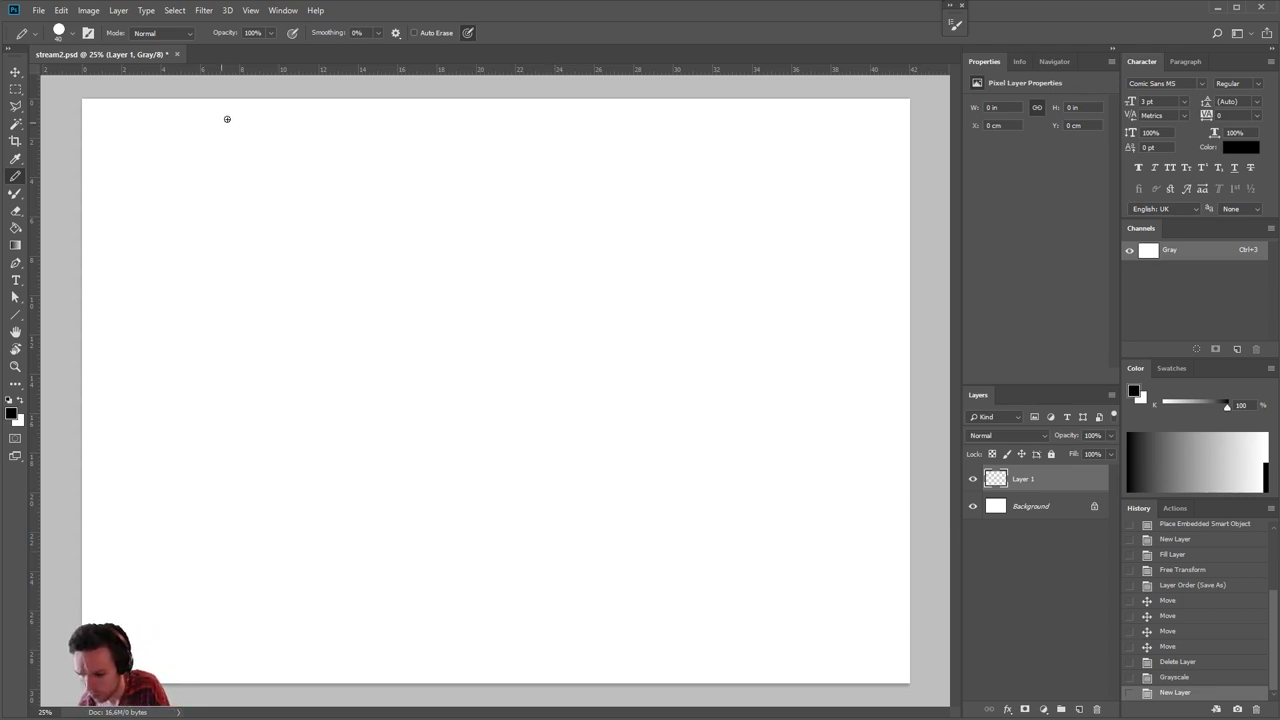
- With snapping toggled, place outer guides near the left and top page edges
right_click(285, 68)
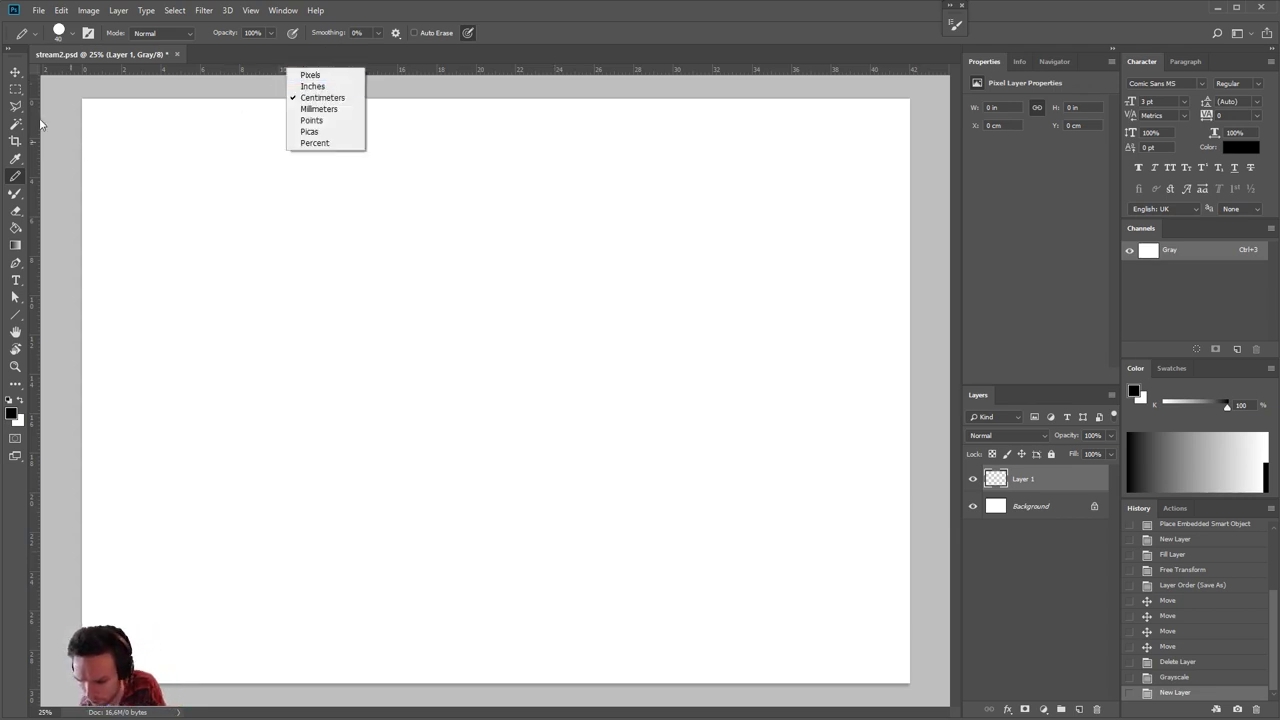
left_click(105, 150)
mouse_move(33, 125)
left_mouse_down()
mouse_move(120, 131)
mouse_move(35, 126)
left_mouse_up()
left_click(251, 11)
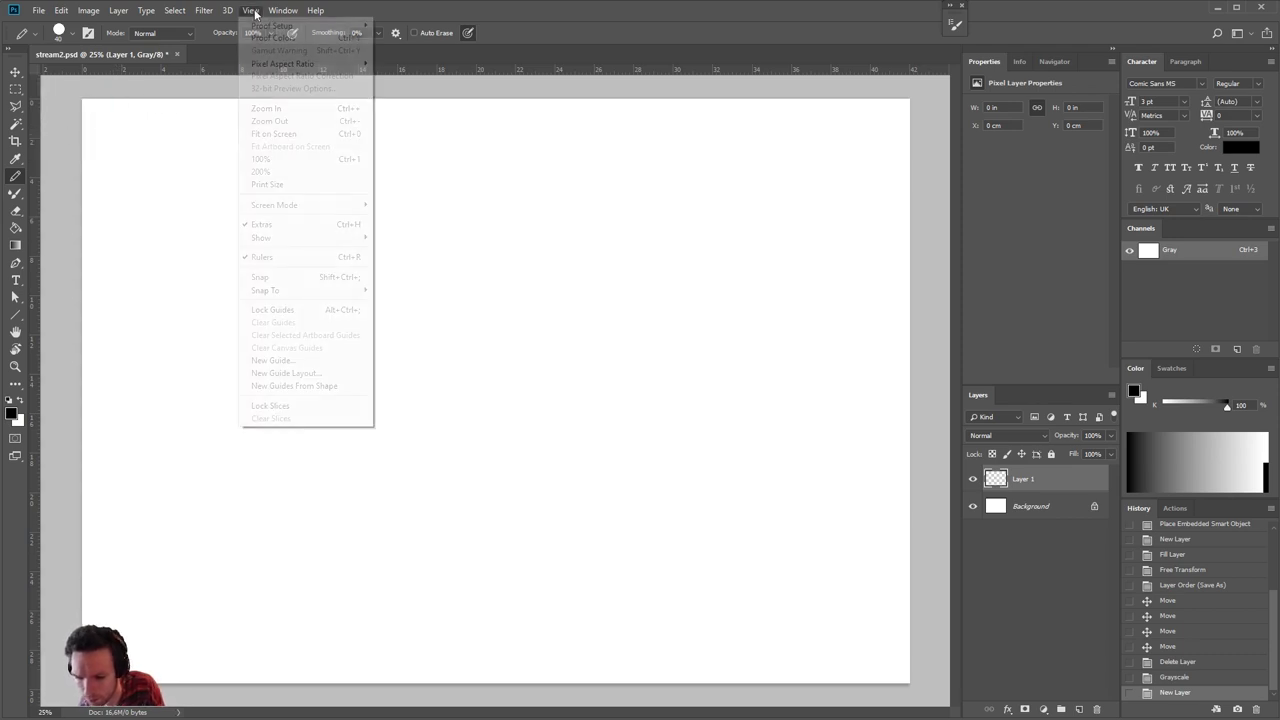
left_click(290, 275)
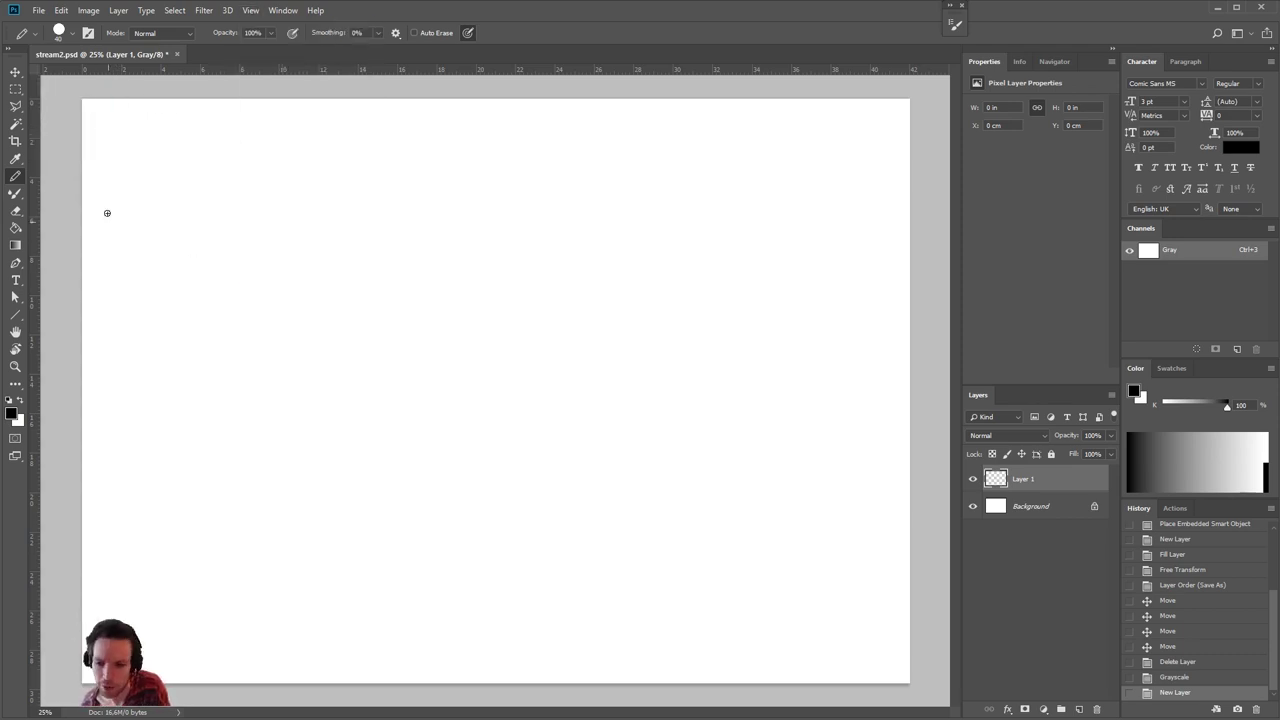
left_click_drag(37, 192, 101, 189)
left_click_drag(199, 79, 213, 118)
- Measure the margin with a marquee and add outer guides near the right and bottom edges
left_click_drag(36, 226, 910, 217)
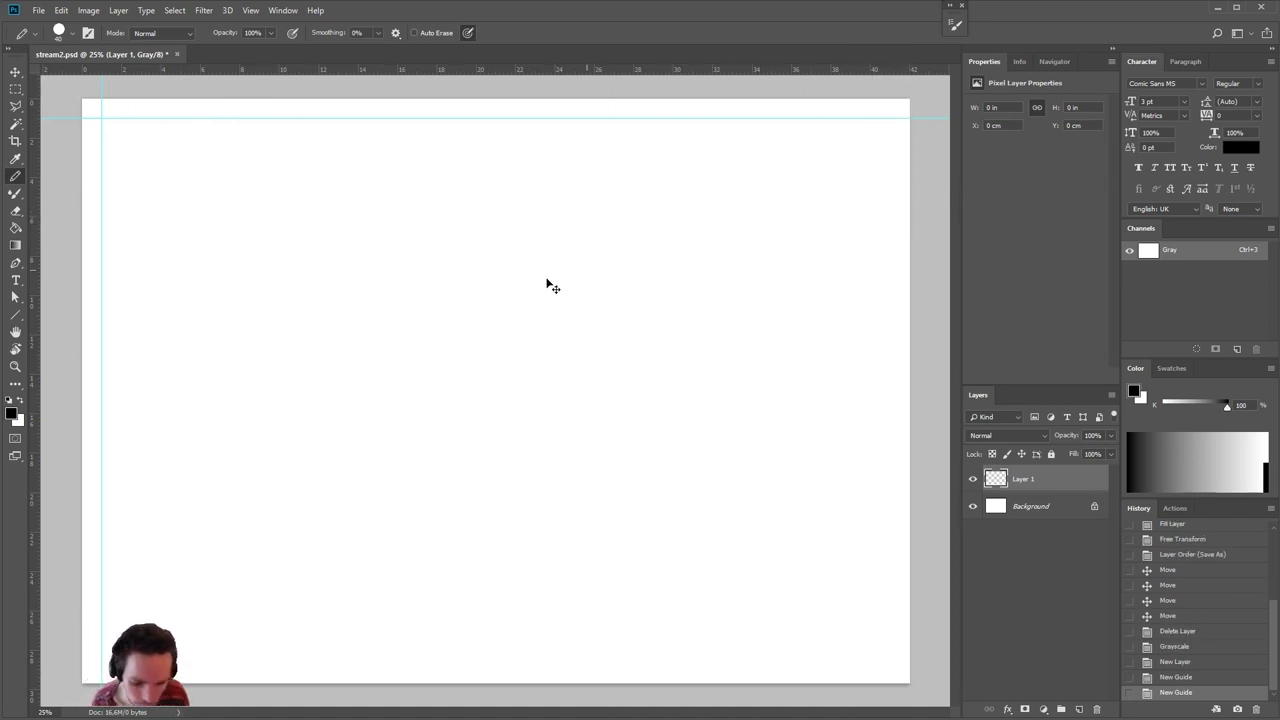
left_click(17, 88)
left_click_drag(100, 118, 902, 675)
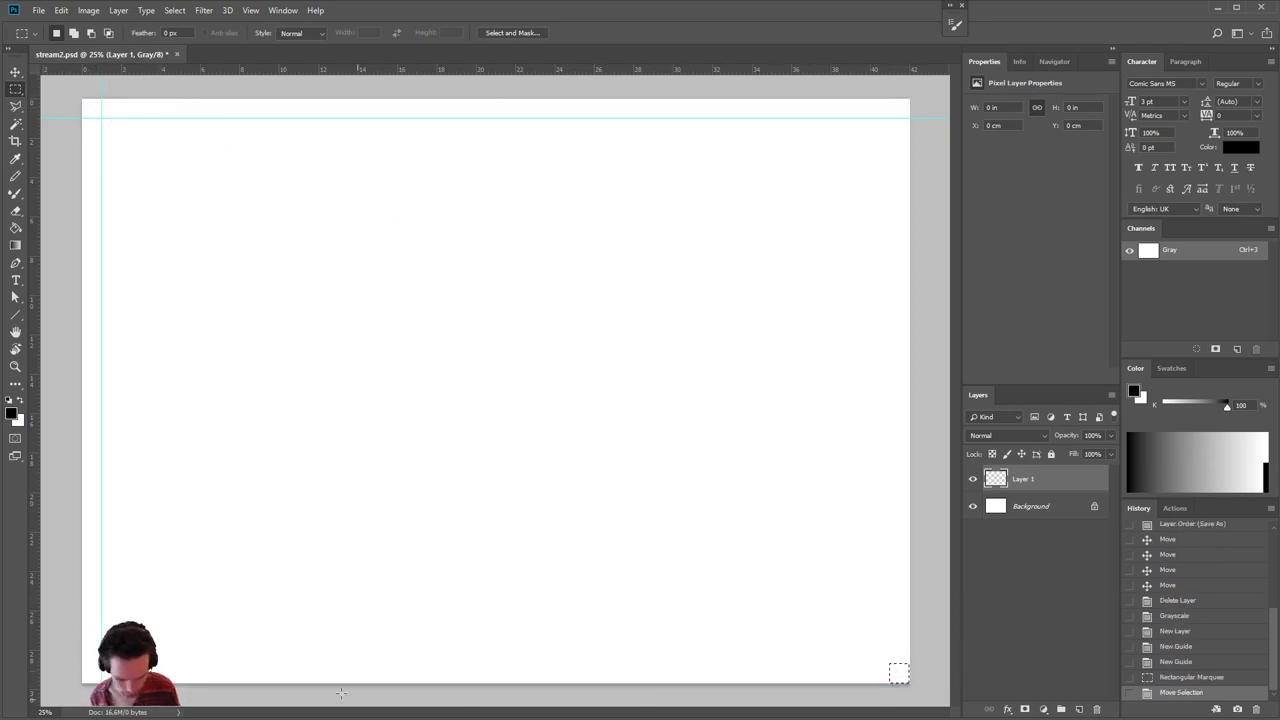
left_click_drag(58, 515, 890, 566)
left_click_drag(860, 70, 926, 662)
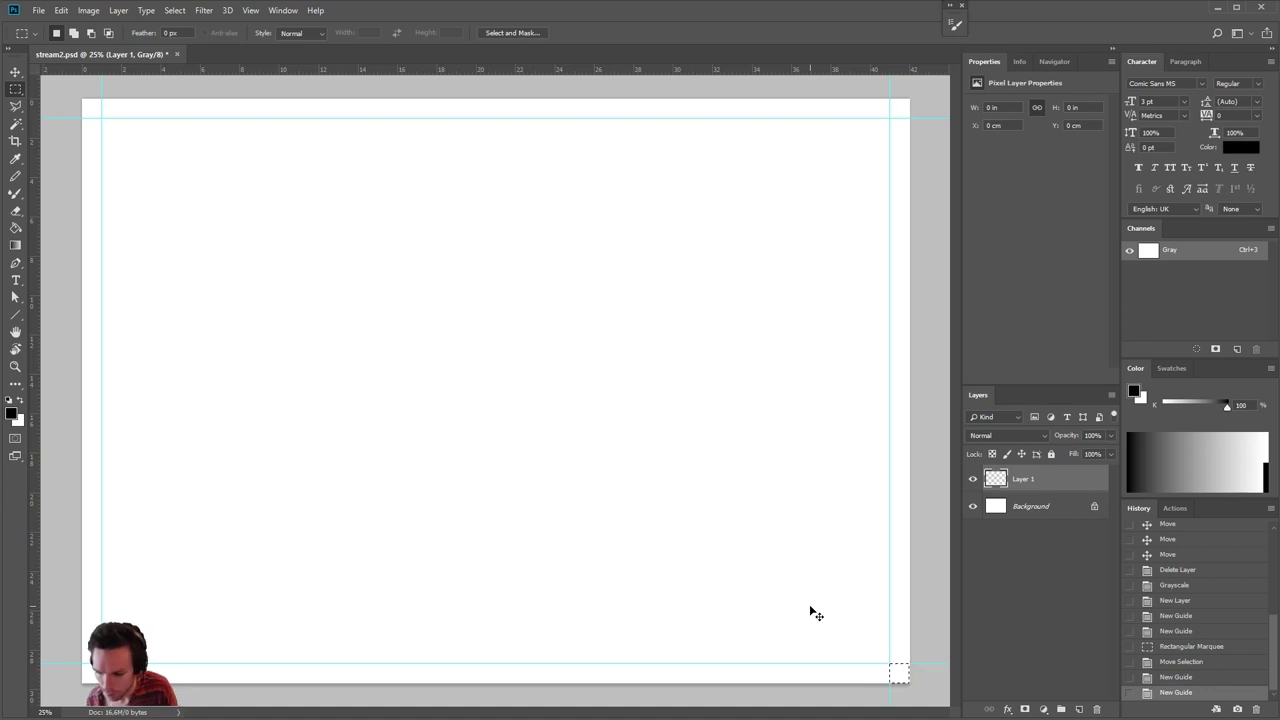
- Add inner guides at 3.20 cm from left and top, plus matching inner right and bottom guides
left_click_drag(45, 142, 142, 148)
left_click_drag(203, 72, 221, 158)
mouse_move(103, 119)
left_mouse_down()
mouse_move(138, 150)
mouse_move(740, 443)
mouse_move(878, 651)
left_mouse_up()
key("space")
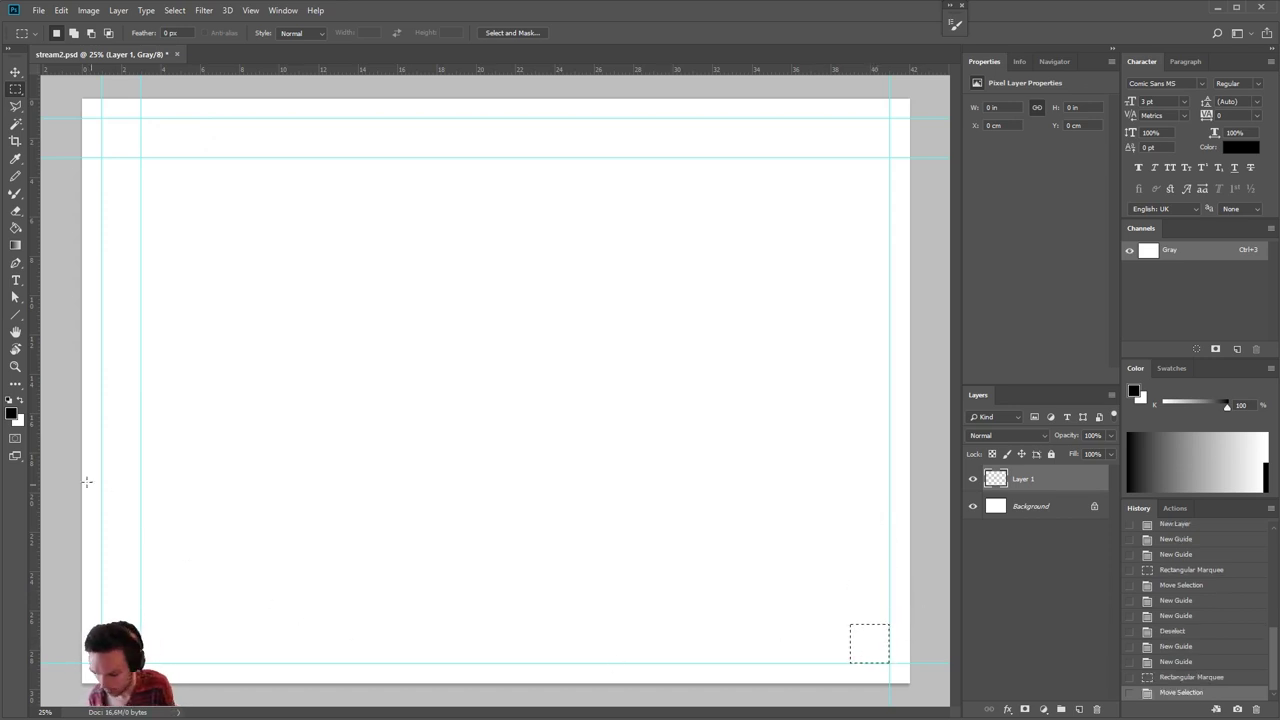
left_click_drag(33, 446, 851, 505)
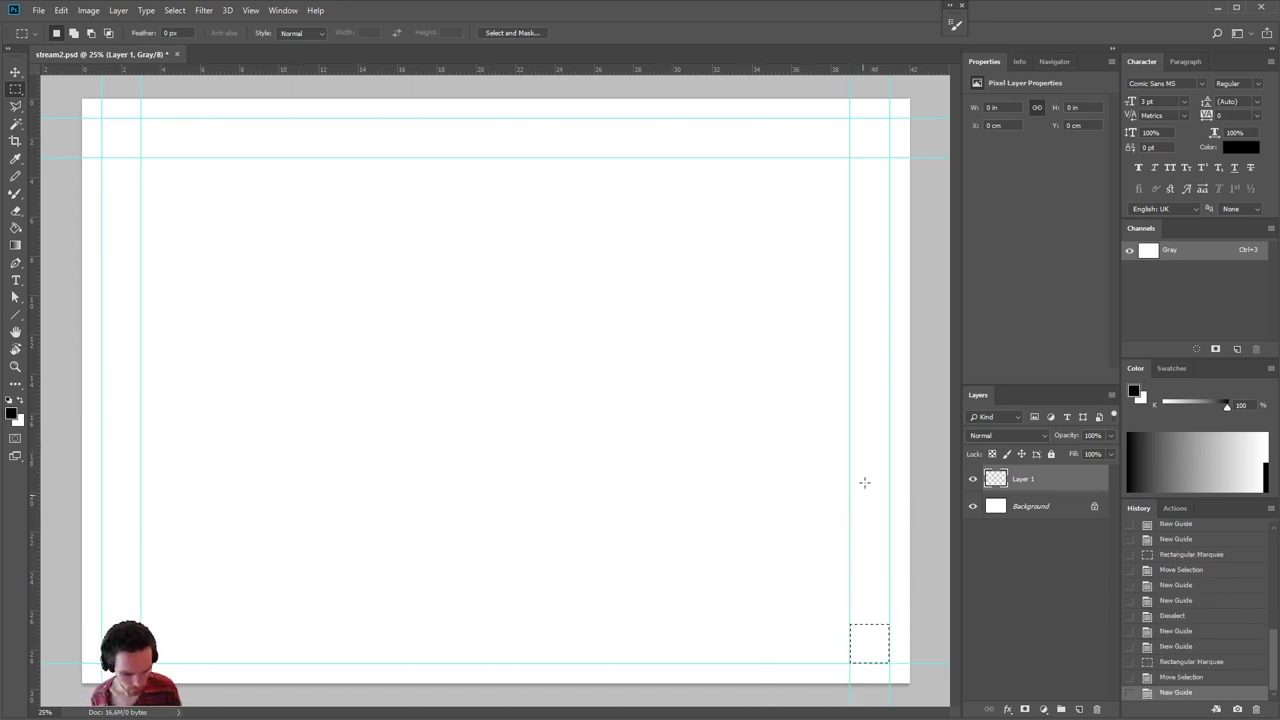
left_click_drag(861, 66, 902, 622)
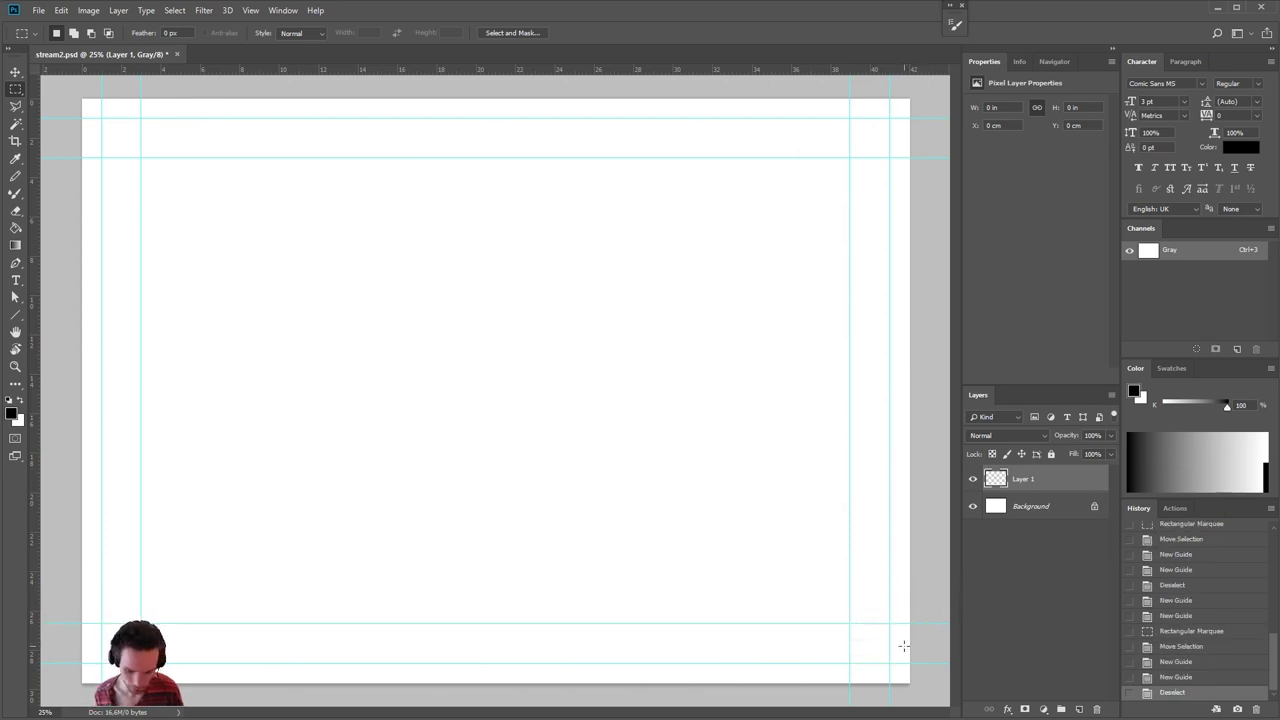
- Pencil the bottom and right outer border lines along the guides
key("b")
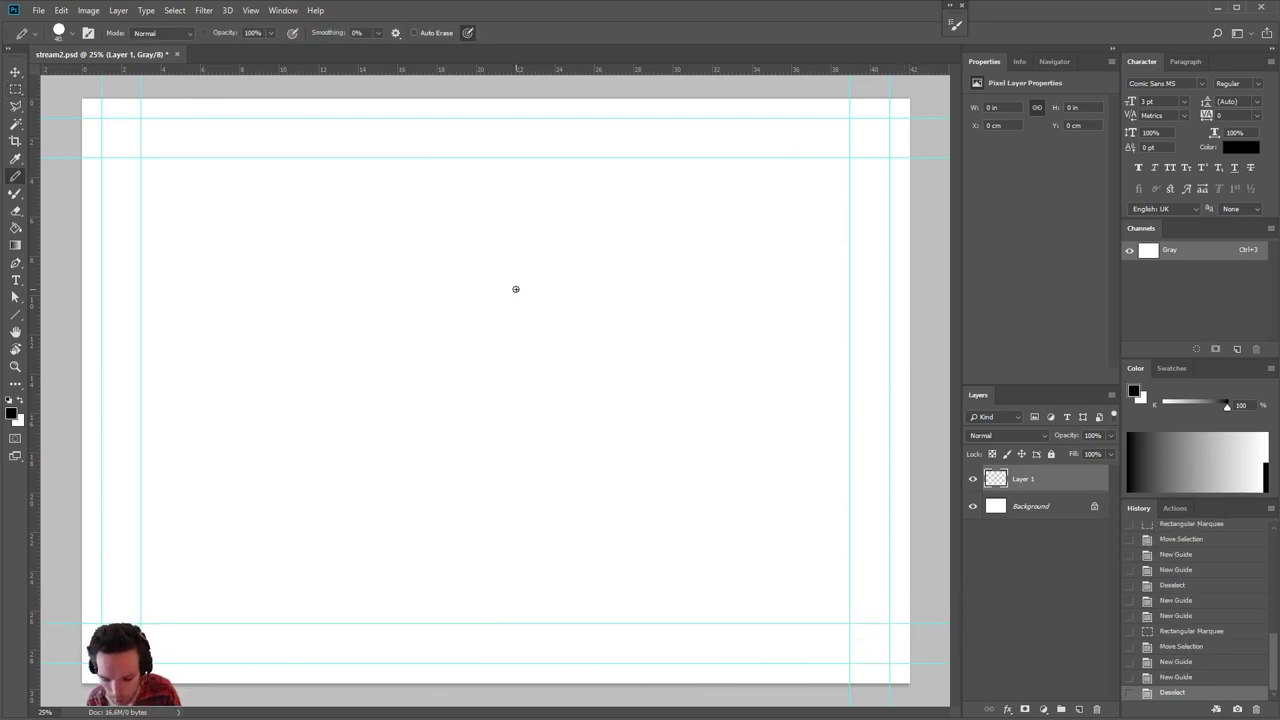
left_click(251, 10)
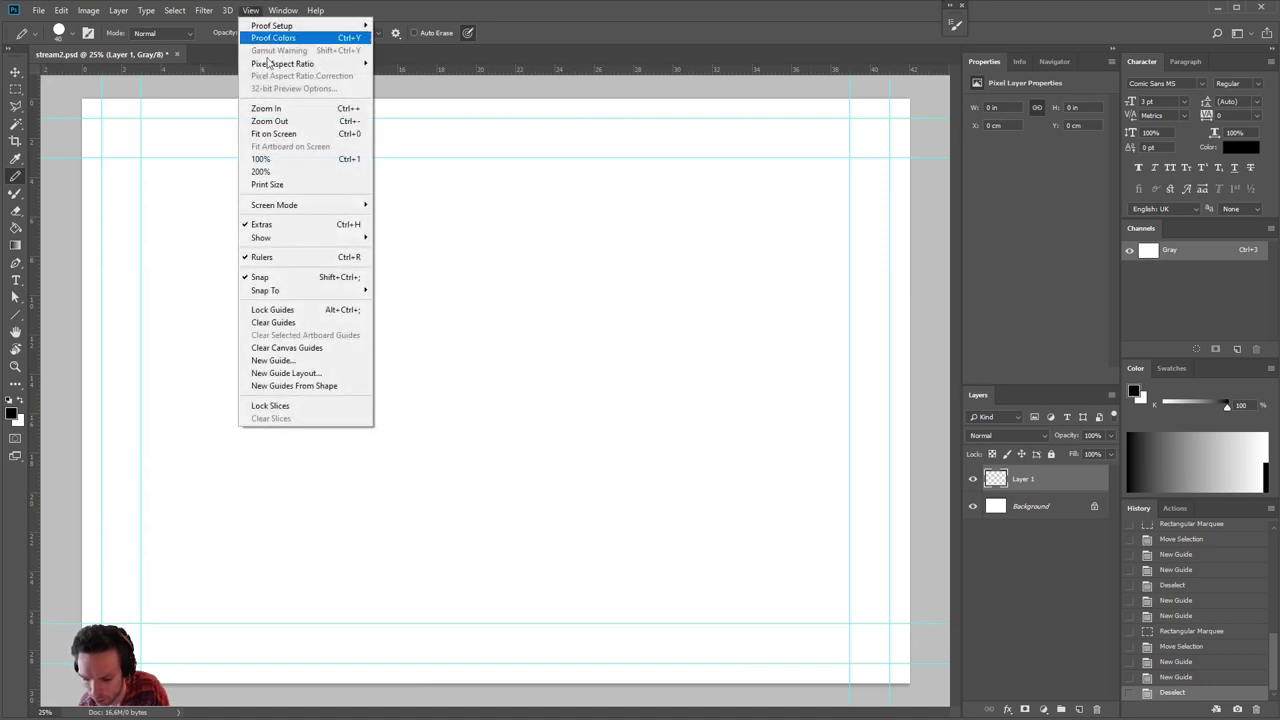
left_click(298, 277)
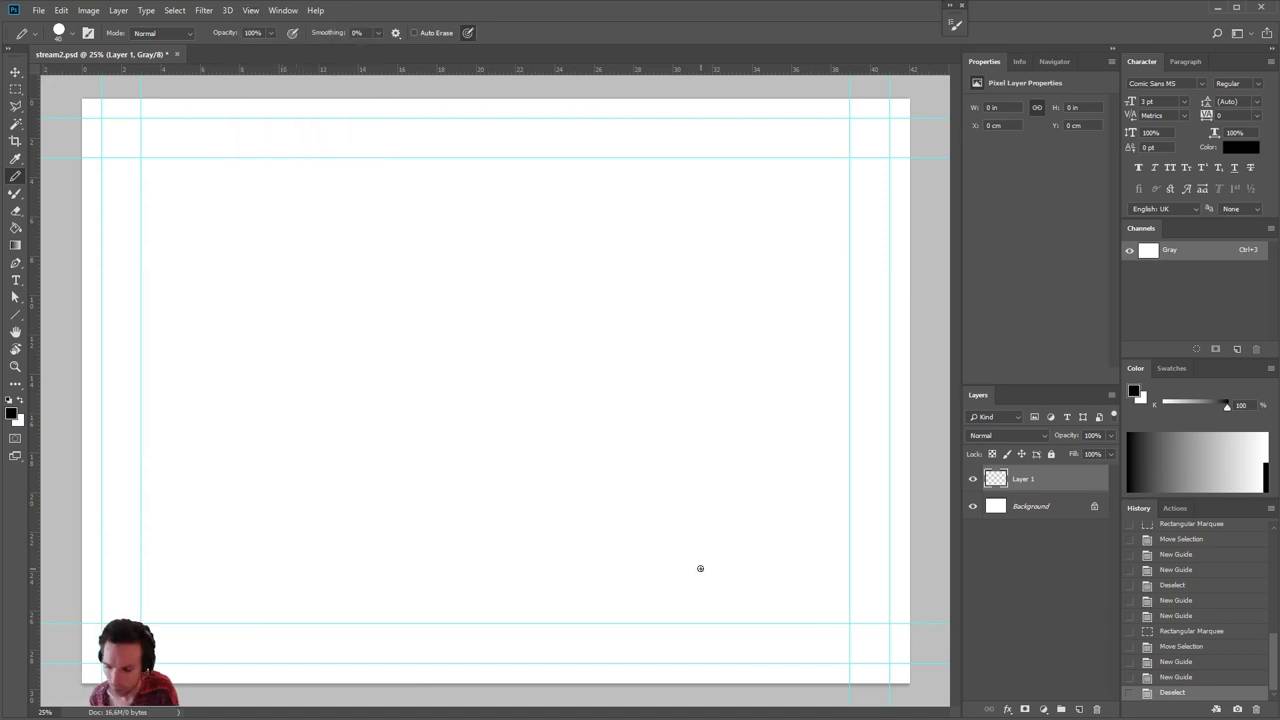
left_click_drag(173, 234, 280, 343)
key("ctrl+z")
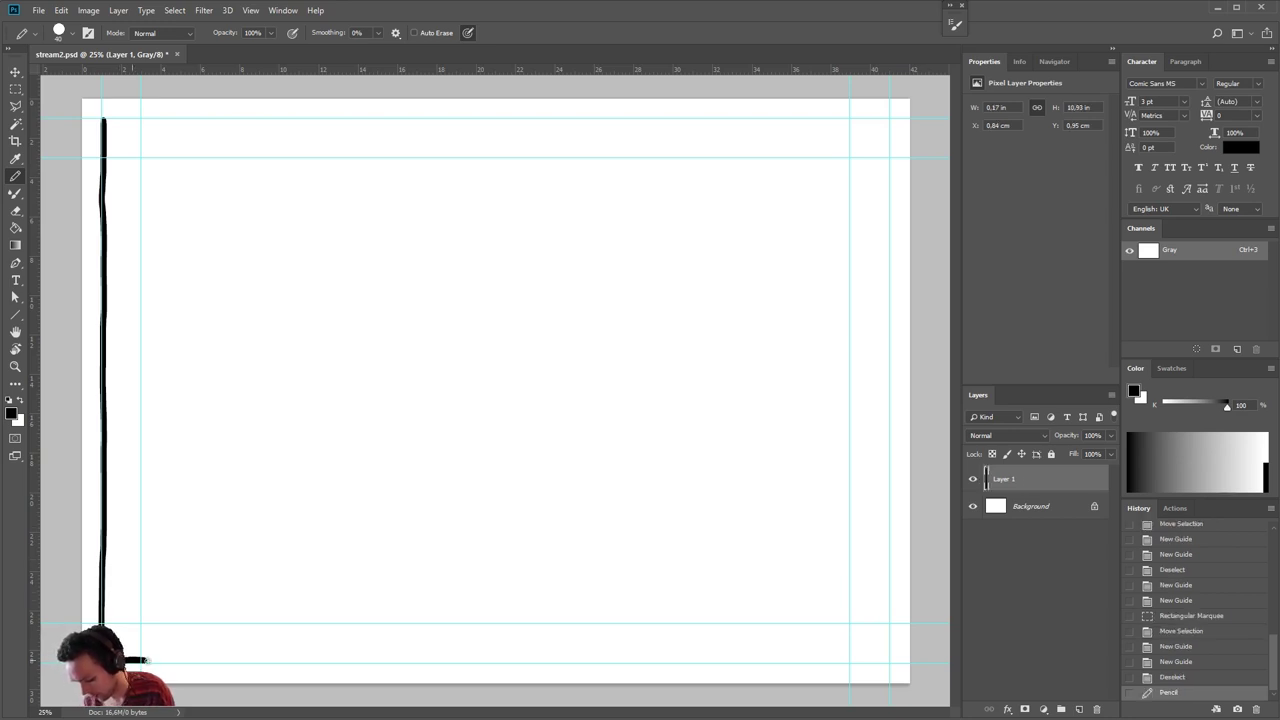
left_click_drag(205, 661, 892, 661)
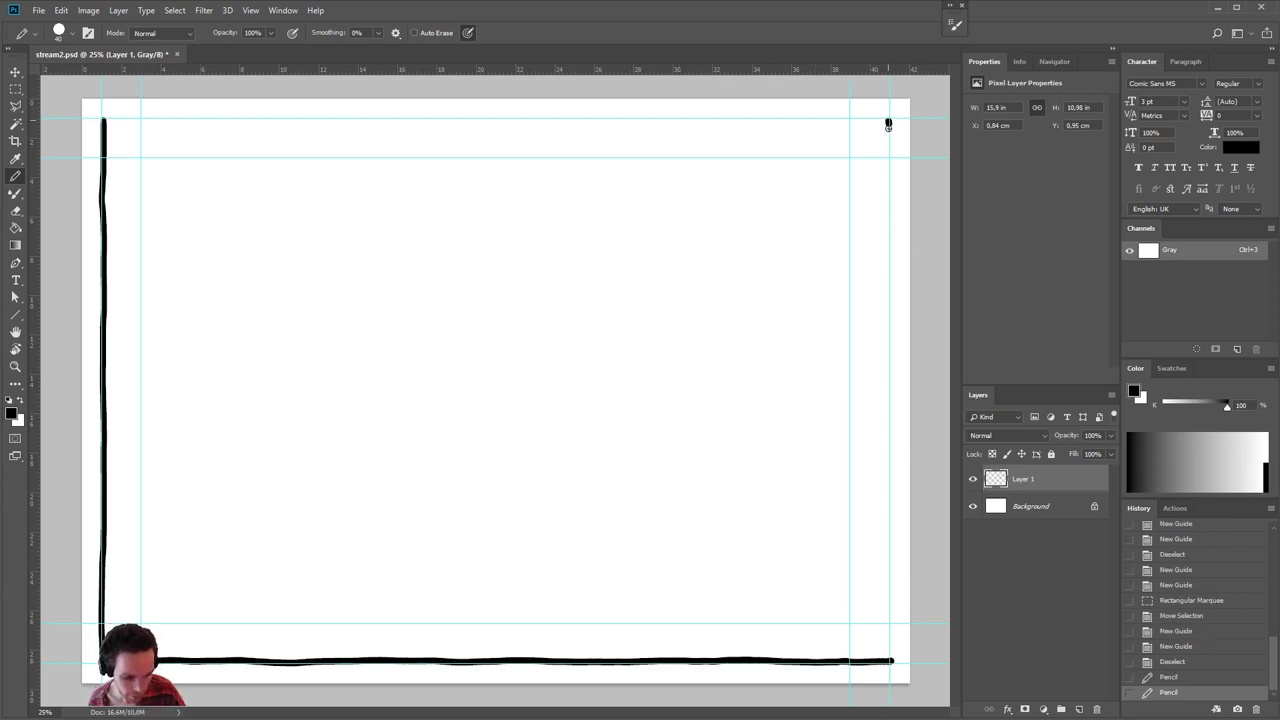
left_click_drag(888, 125, 886, 662)
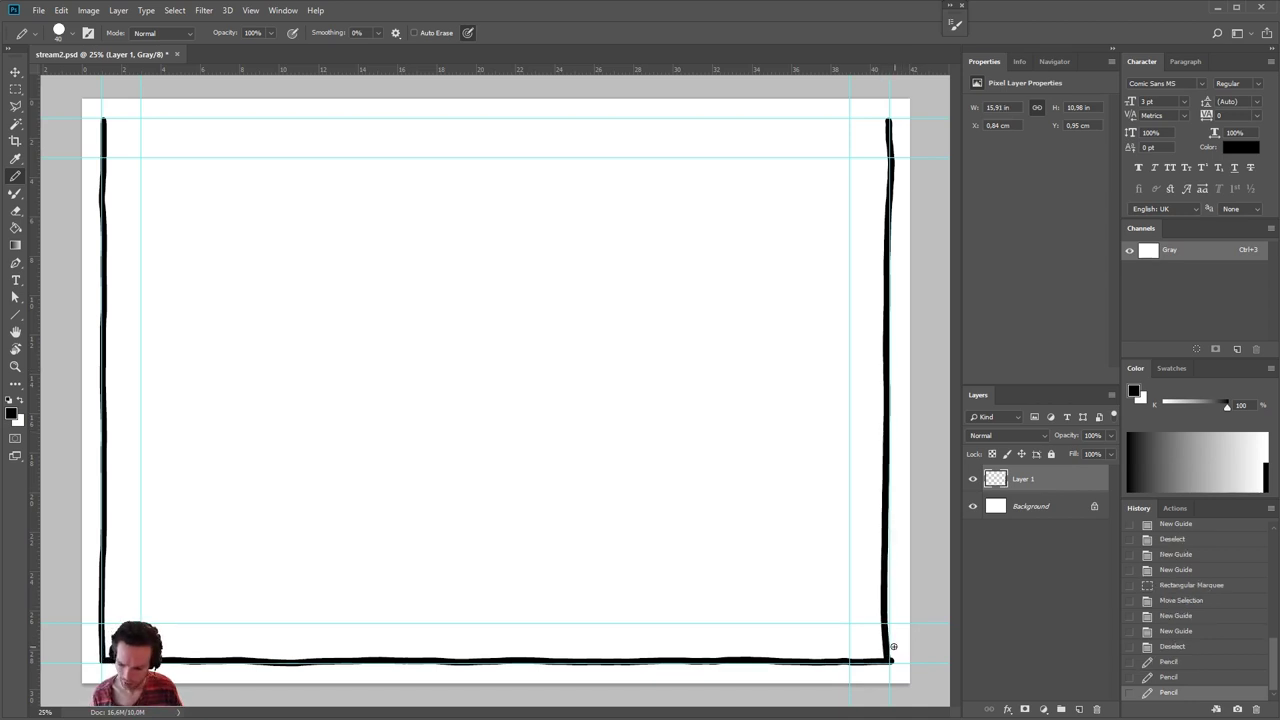
- Clean the bottom-right corner in white, draw the top border edge, and tidy the top-left corner
key("x")
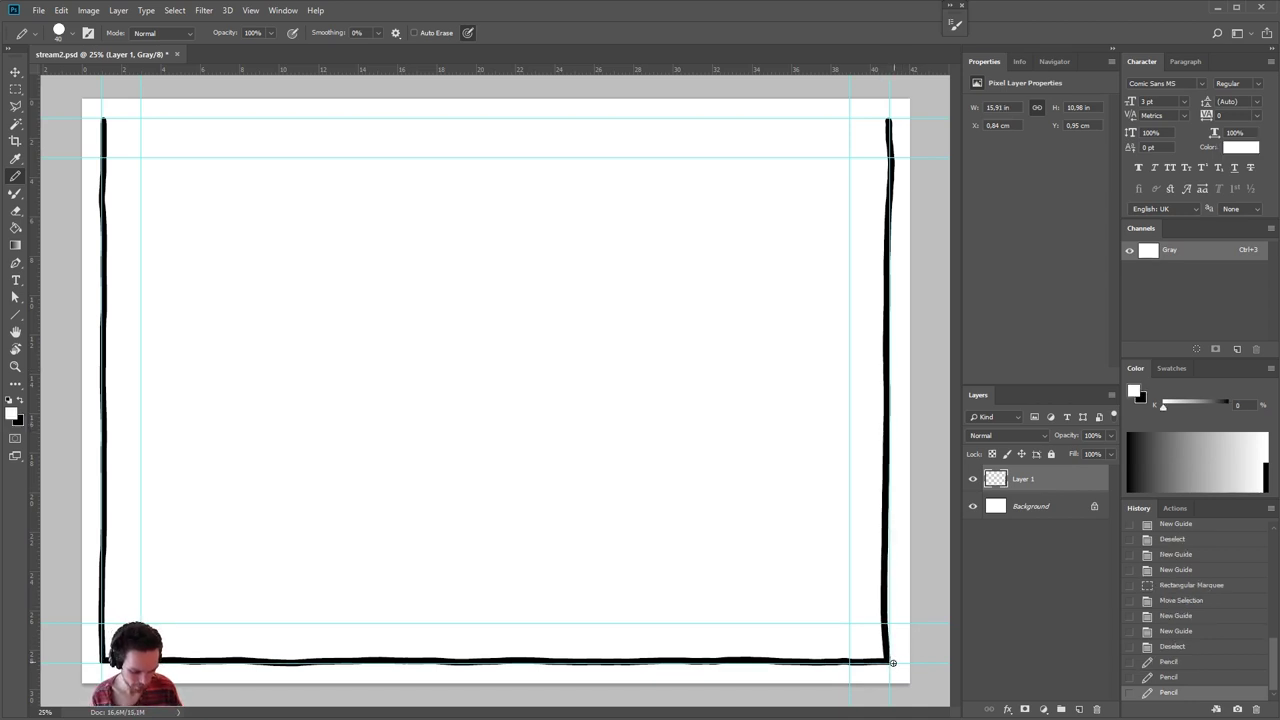
left_click(893, 662)
key("x")
left_click_drag(888, 120, 94, 121)
key("x")
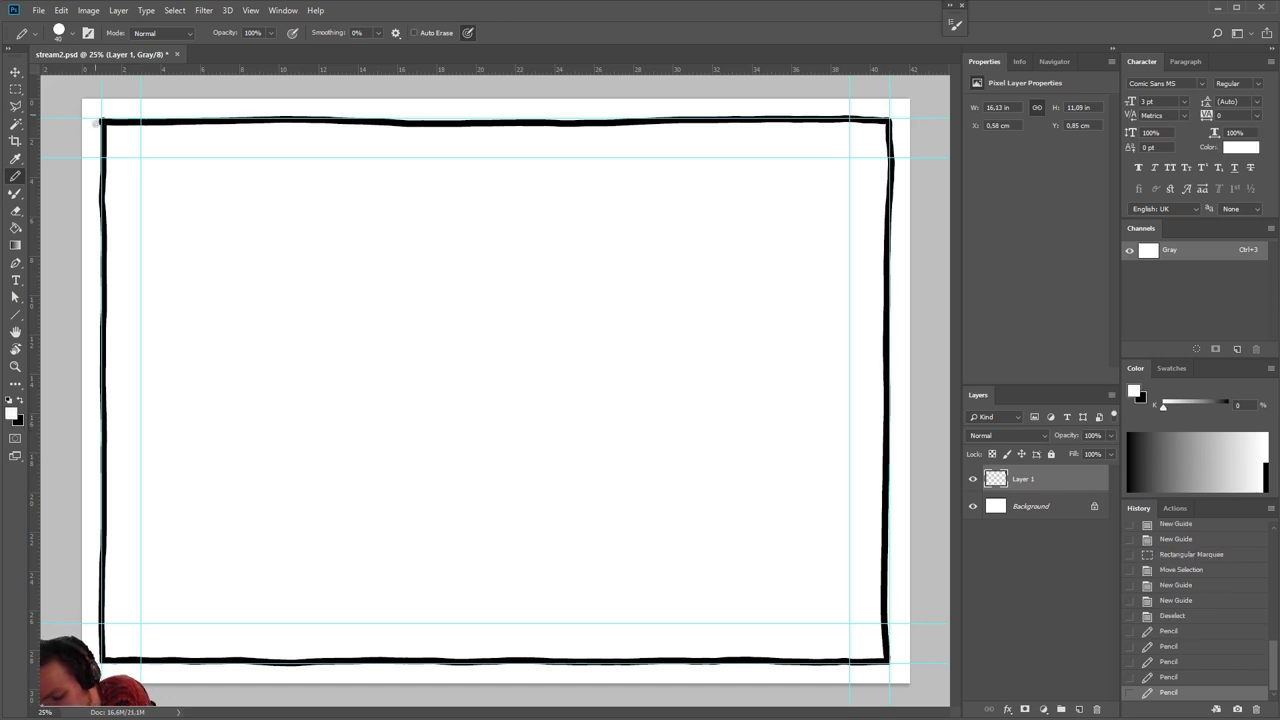
left_click(101, 106)
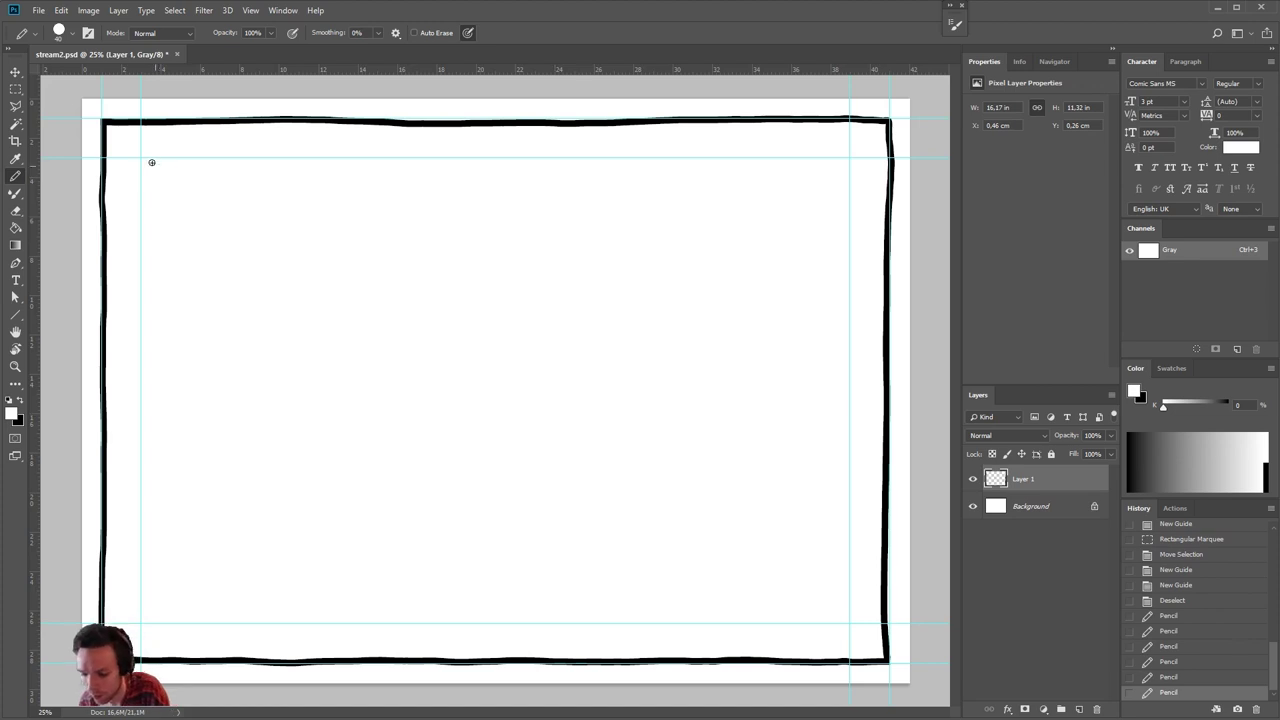
- Pencil the inner frame's left, top and right edges, painting out the right edge's bulge in white
key("x")
left_click_drag(137, 148, 134, 628)
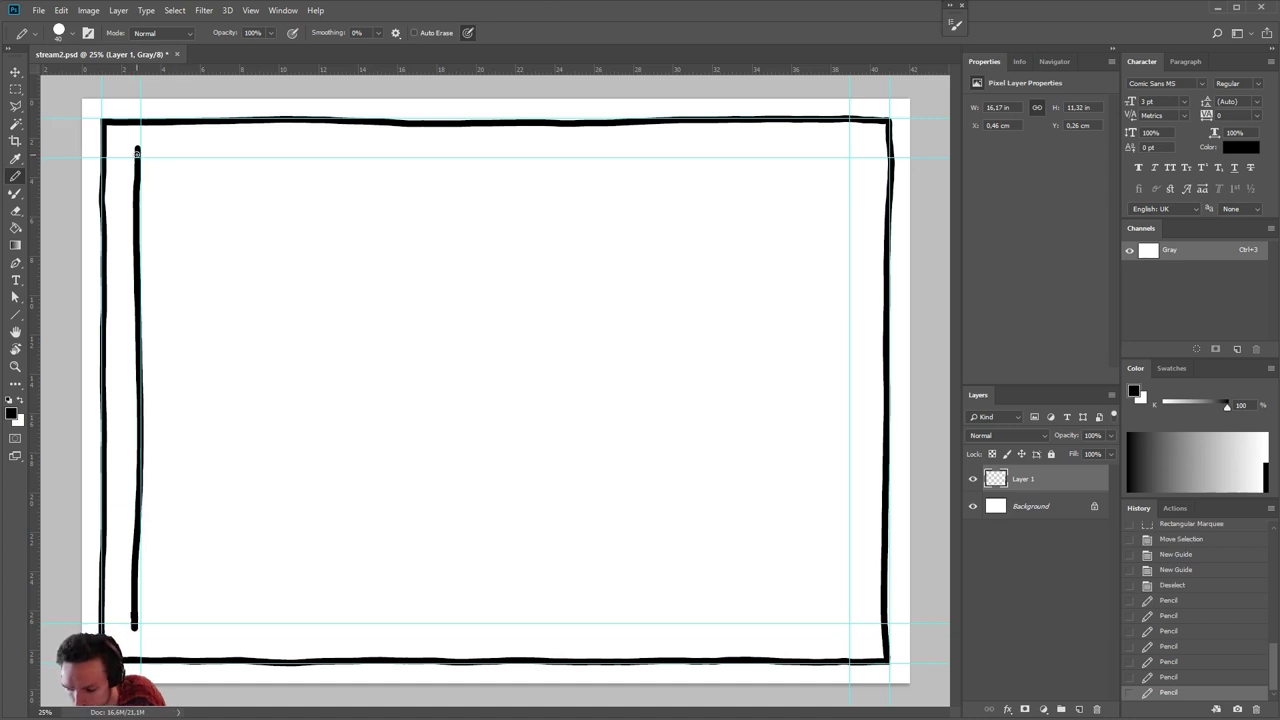
mouse_move(137, 152)
left_mouse_down()
mouse_move(862, 155)
mouse_move(858, 561)
left_mouse_up()
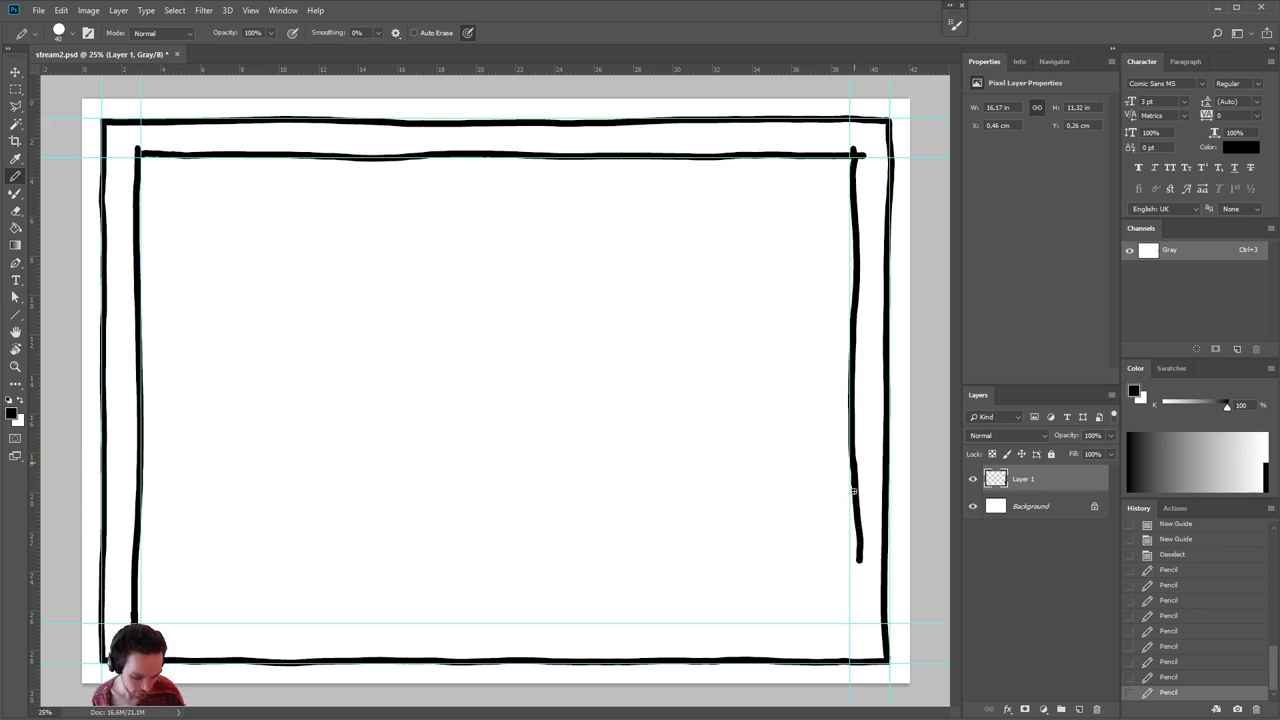
left_click_drag(854, 491, 849, 625)
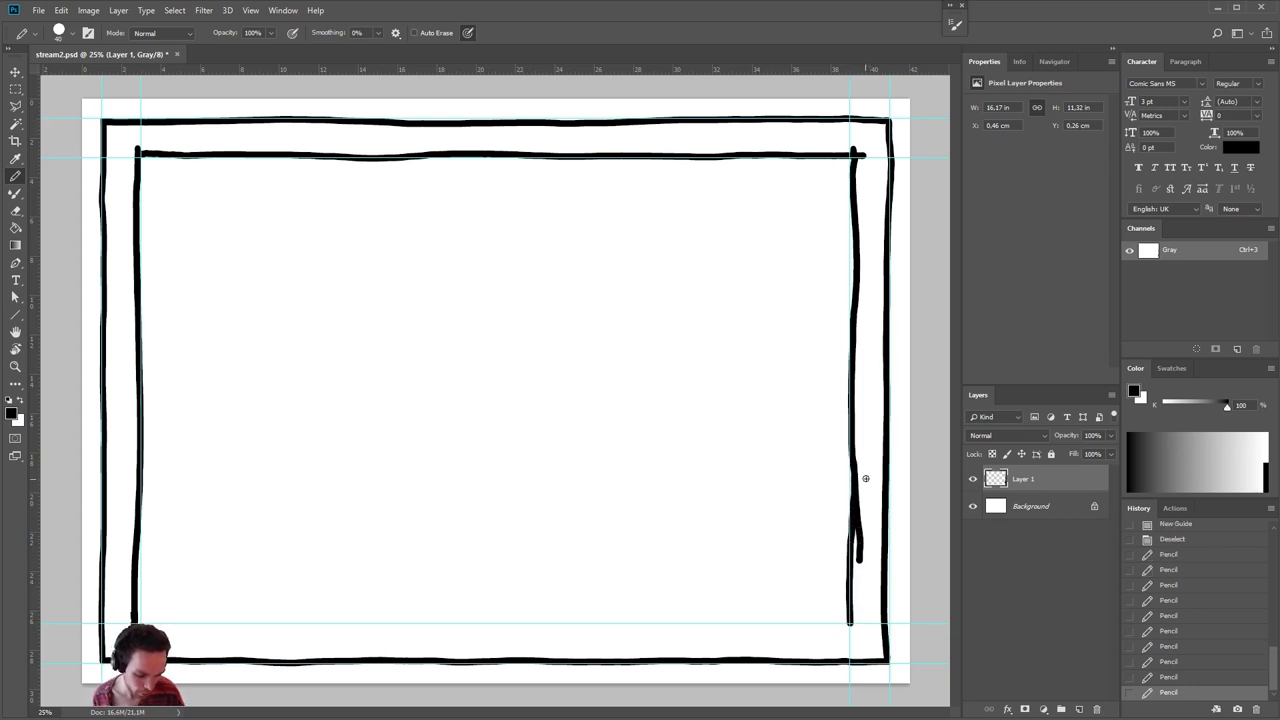
key("x")
mouse_move(860, 449)
left_mouse_down()
mouse_move(857, 543)
mouse_move(865, 535)
left_mouse_up()
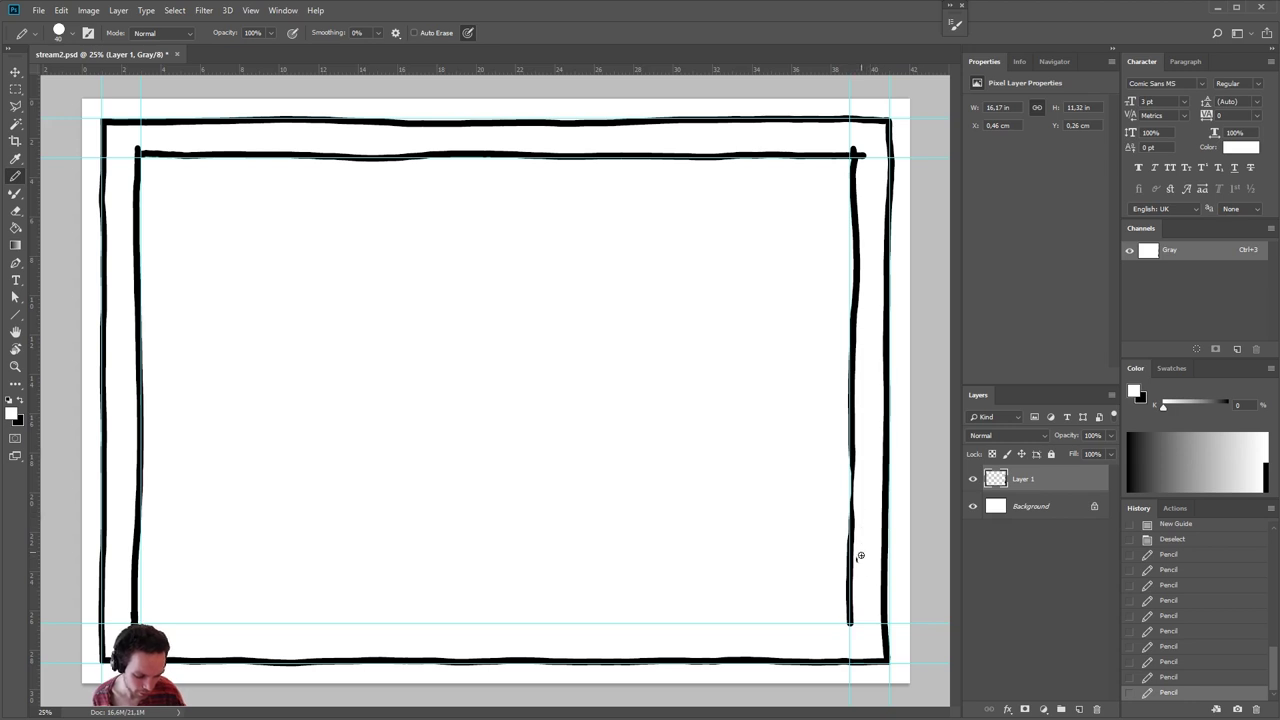
left_click(860, 556)
left_click(854, 626)
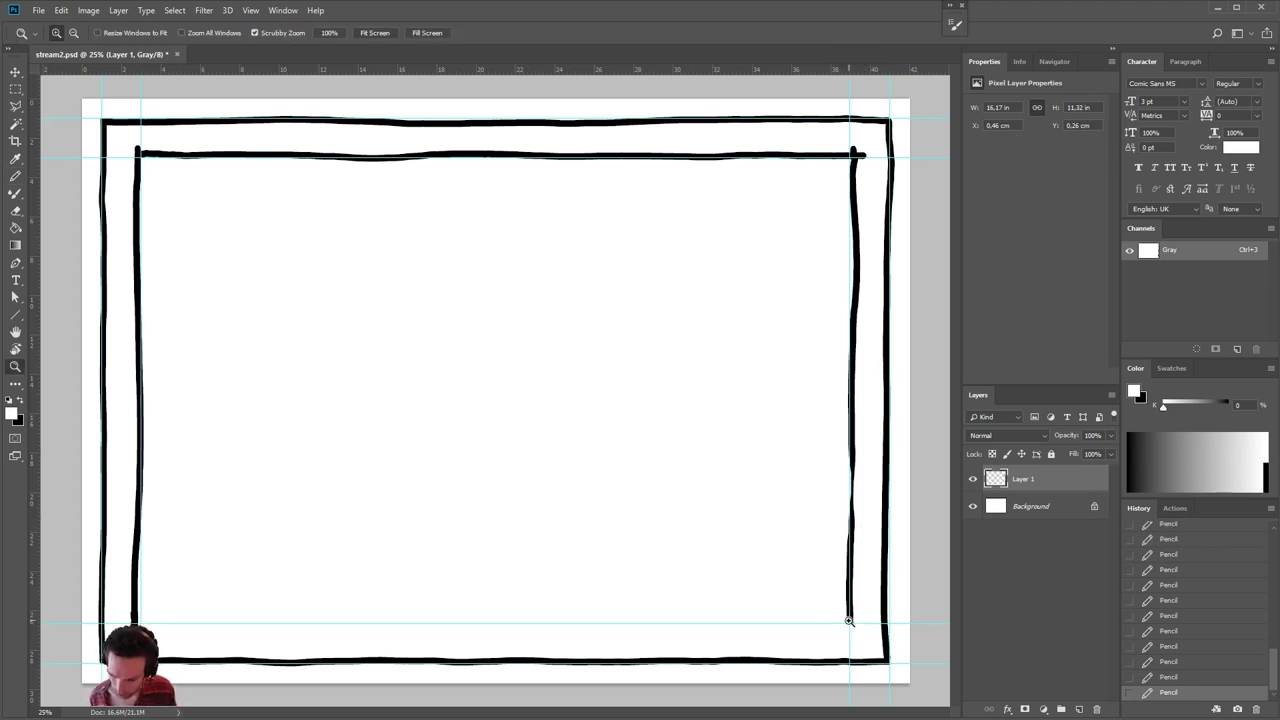
- Draw the inner frame's bottom edge and paint out the top line's right-end overshoot
key("x")
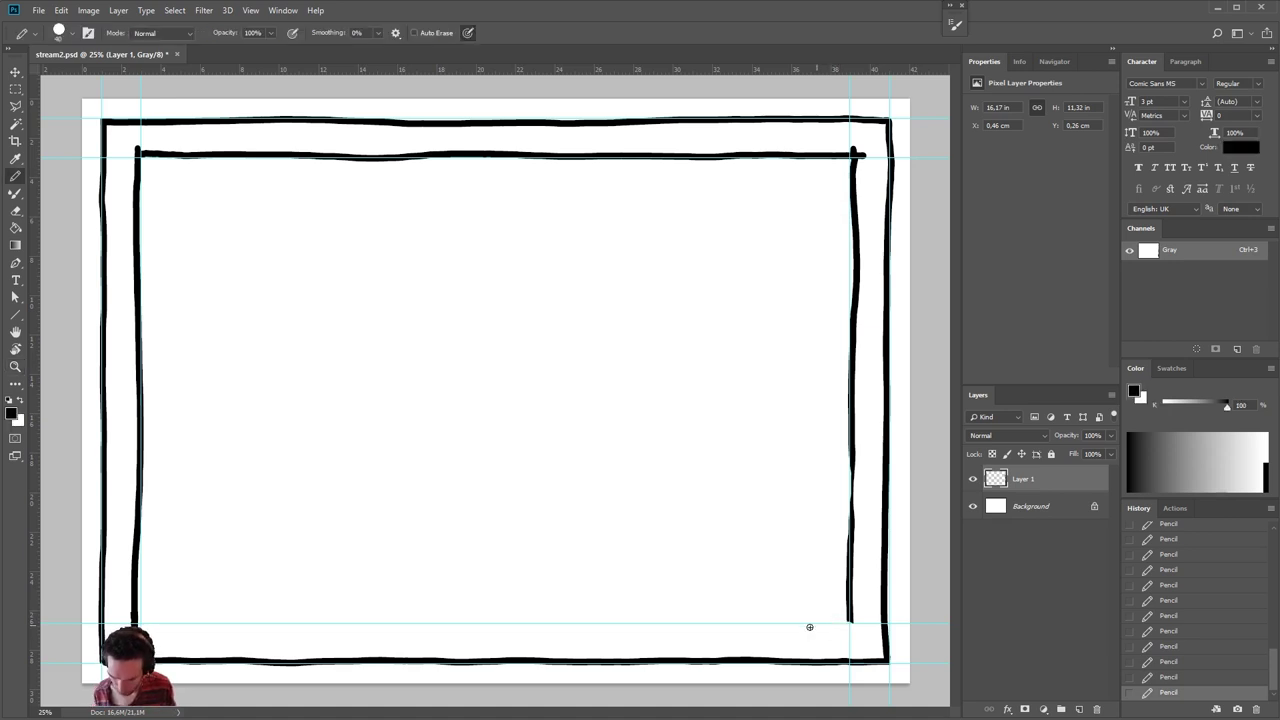
left_click_drag(850, 619, 152, 621)
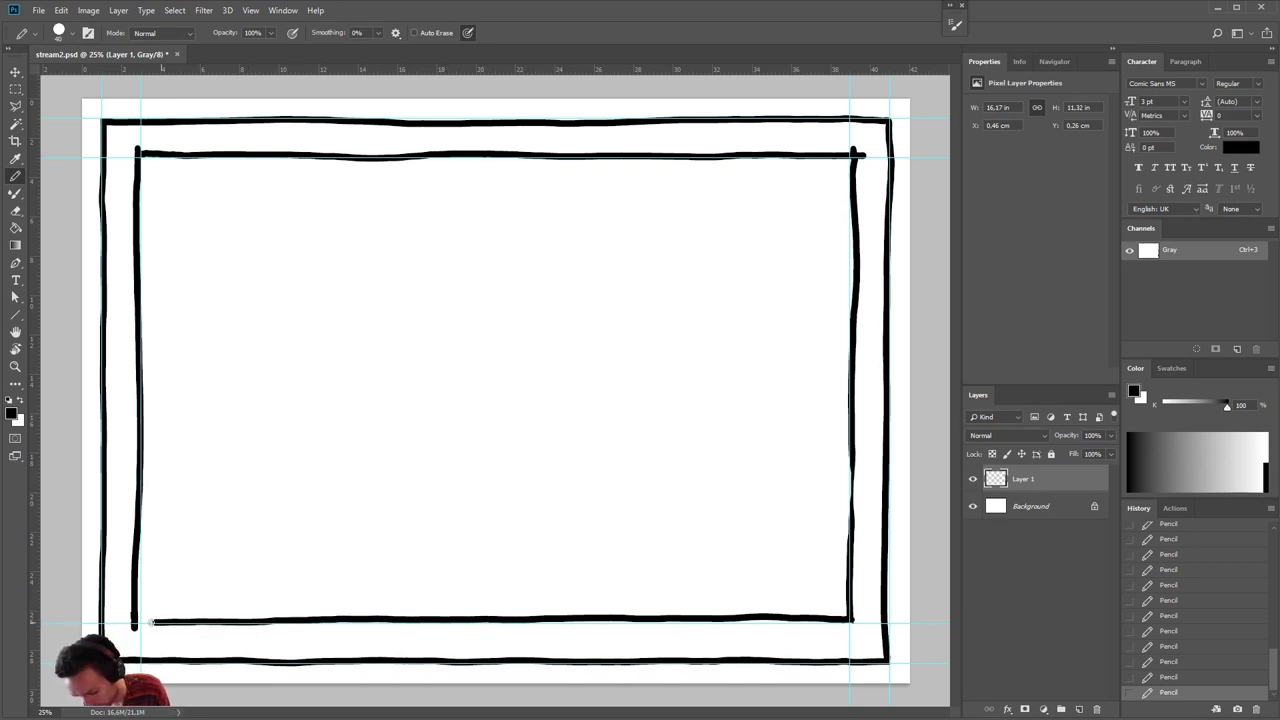
key("x")
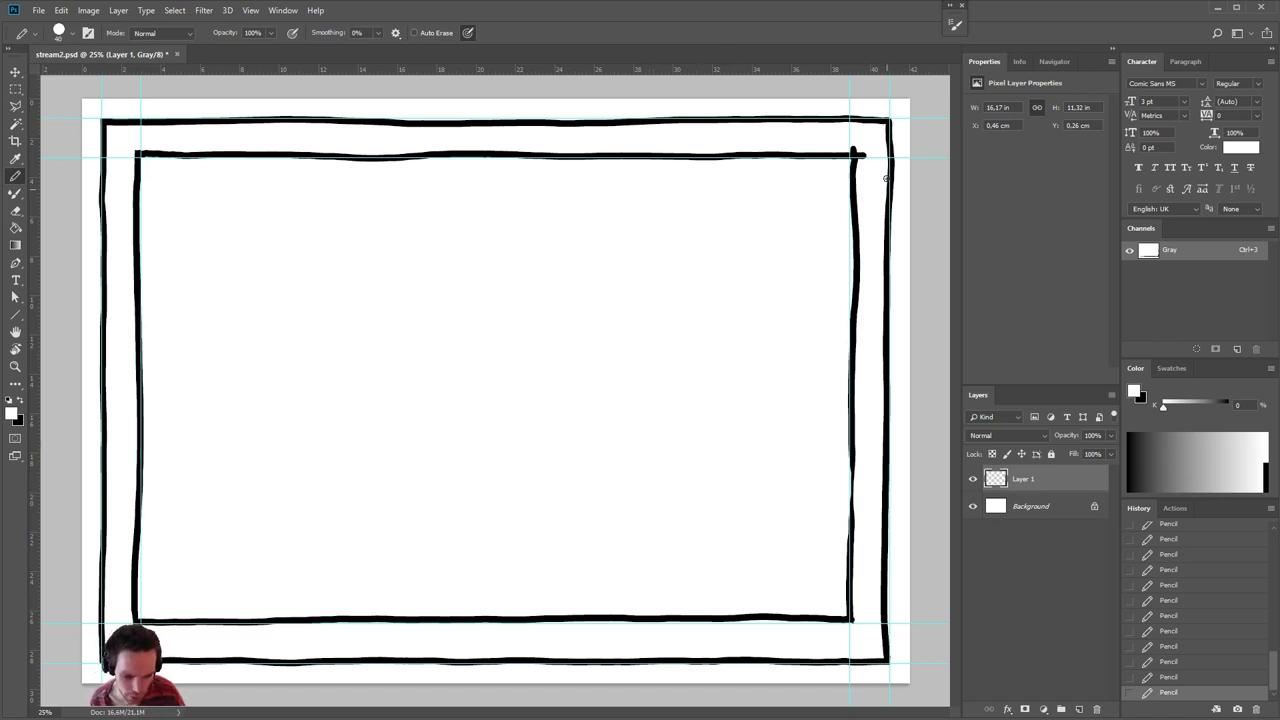
key("x")
key("x")
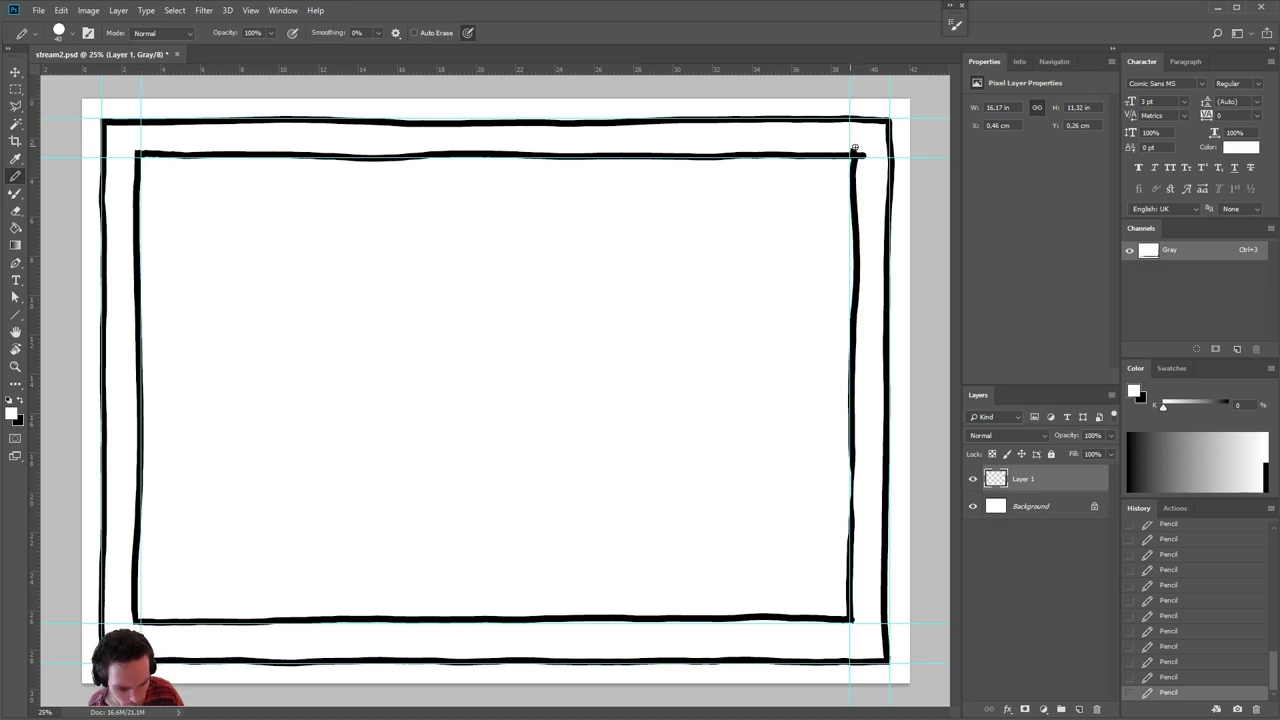
left_click_drag(858, 150, 863, 163)
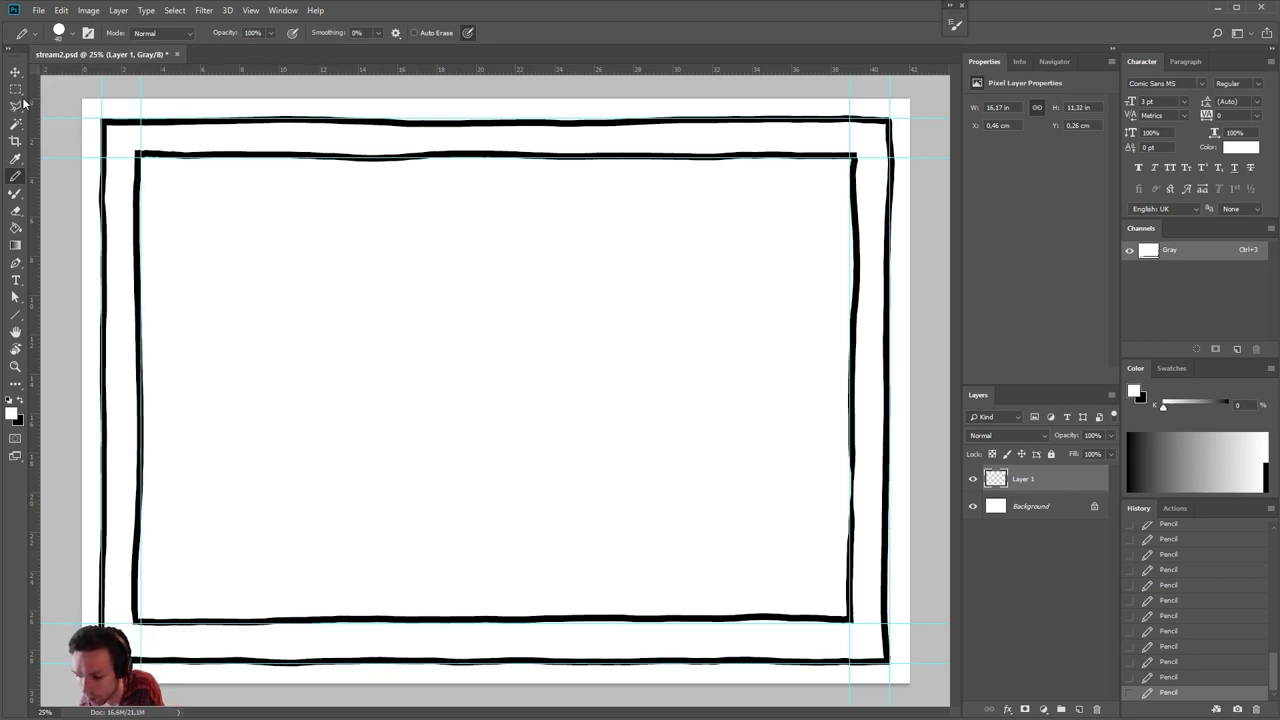
left_click_drag(36, 135, 243, 332)
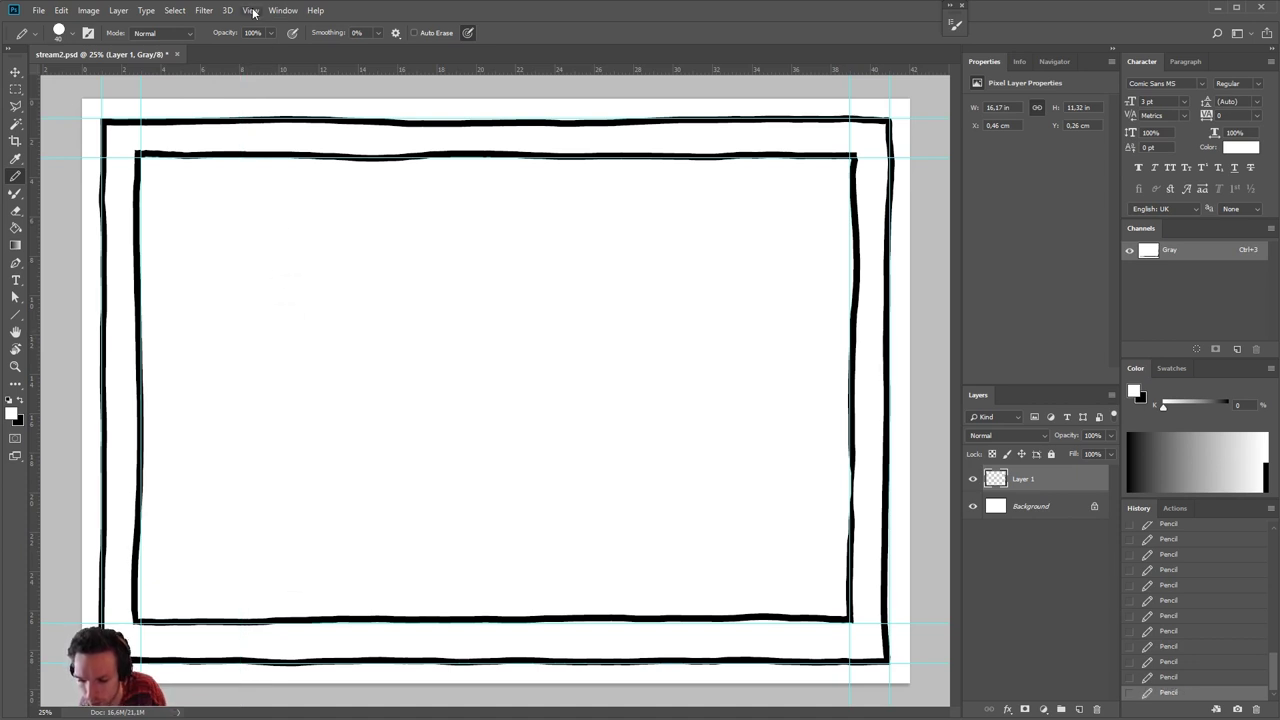
- Settle a vertical guide at 10 cm after discarding 7.5 and 8 cm tries, then marquee the top-left square
left_click(250, 10)
left_click(307, 282)
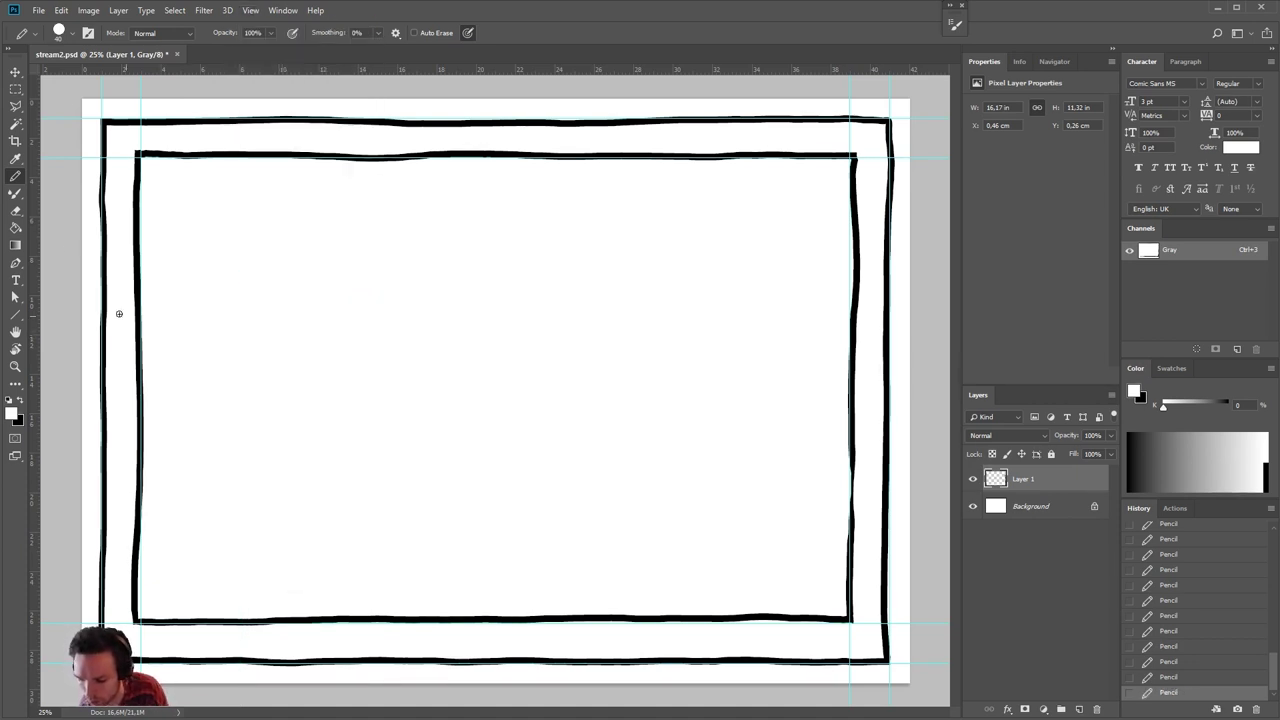
left_click_drag(40, 222, 241, 320)
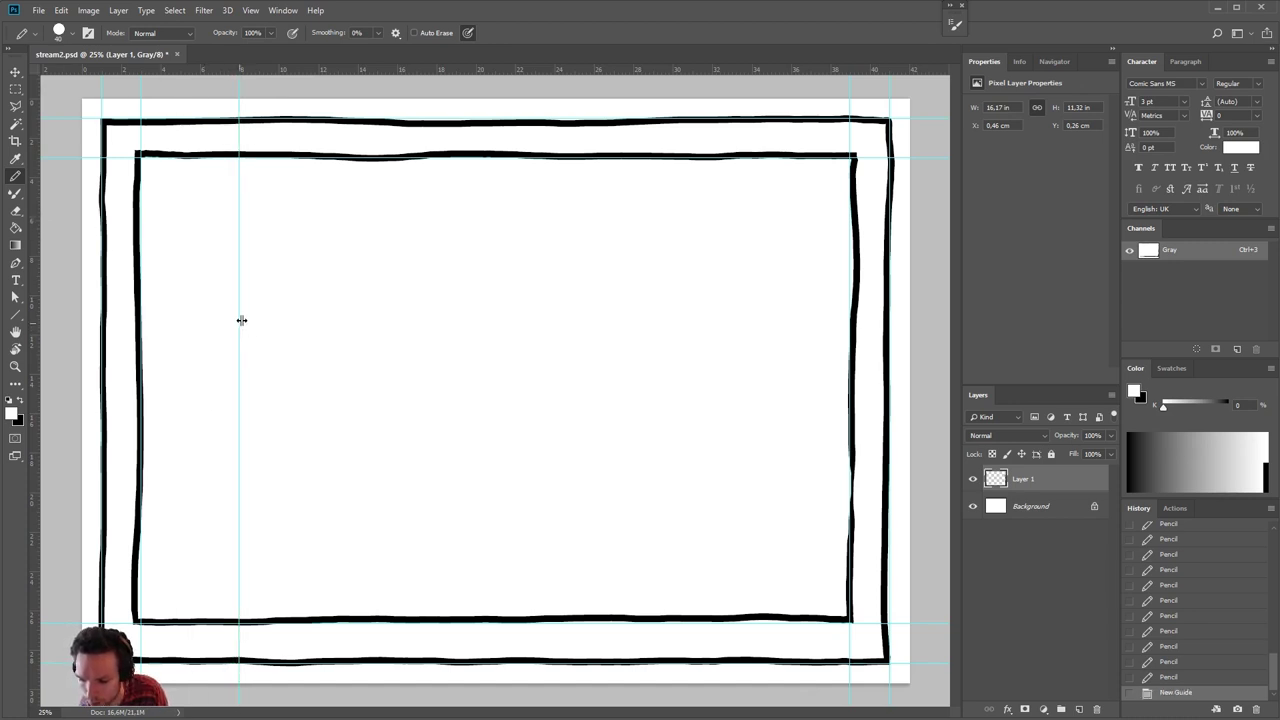
key("ctrl+z")
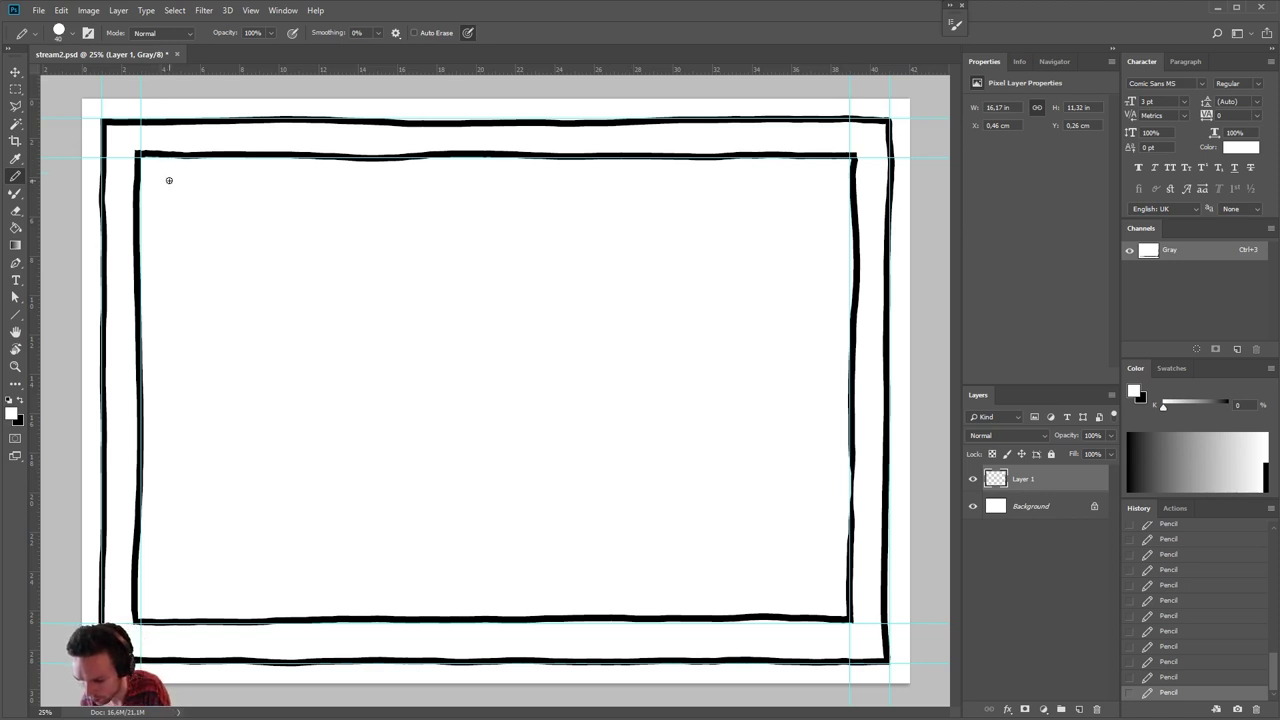
left_click_drag(36, 158, 240, 286)
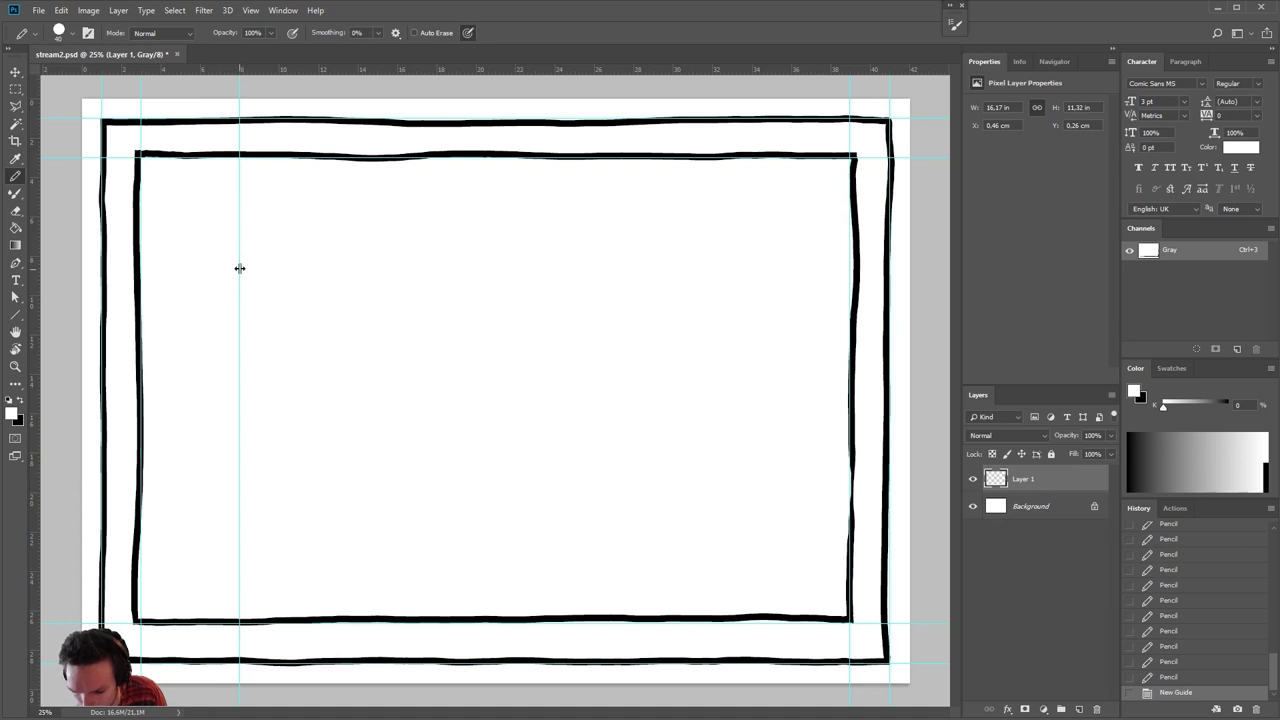
key("ctrl+z")
left_click_drag(36, 198, 279, 184)
key("m")
left_click_drag(189, 214, 277, 334)
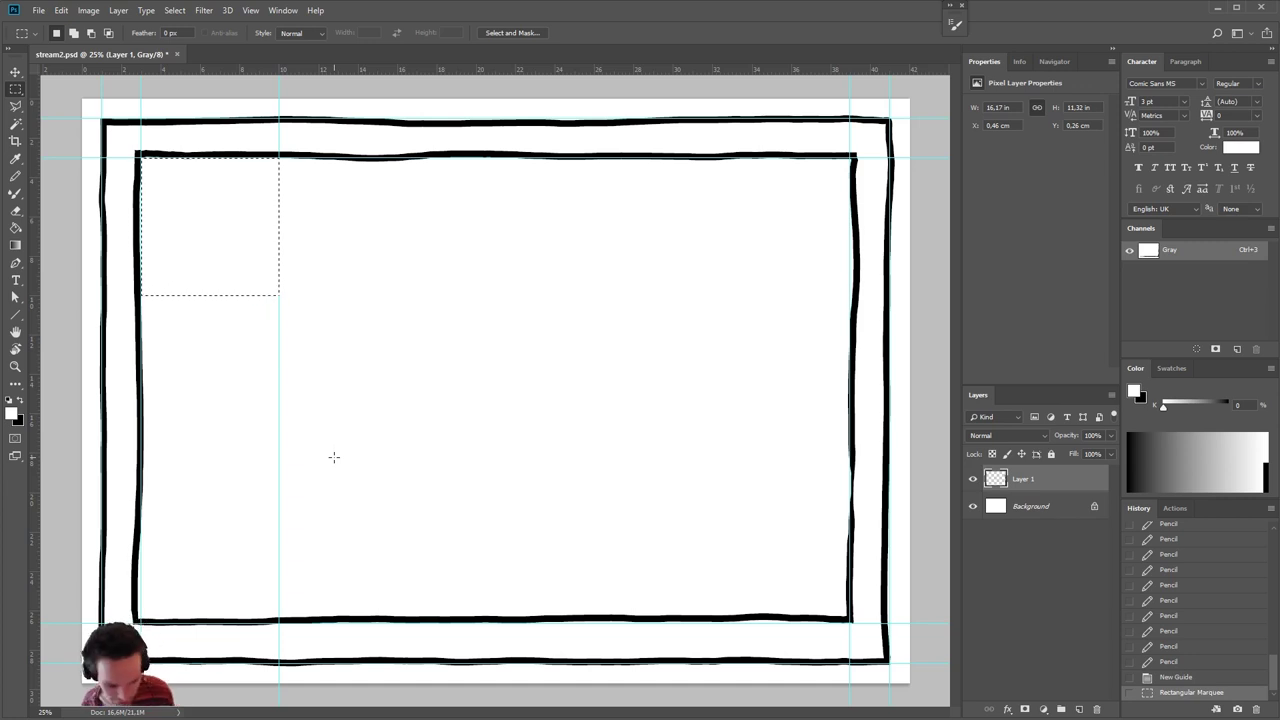
- On a new Layer 2, guide the square's bottom edge and pencil the small top-left panel outline
left_click(1079, 708)
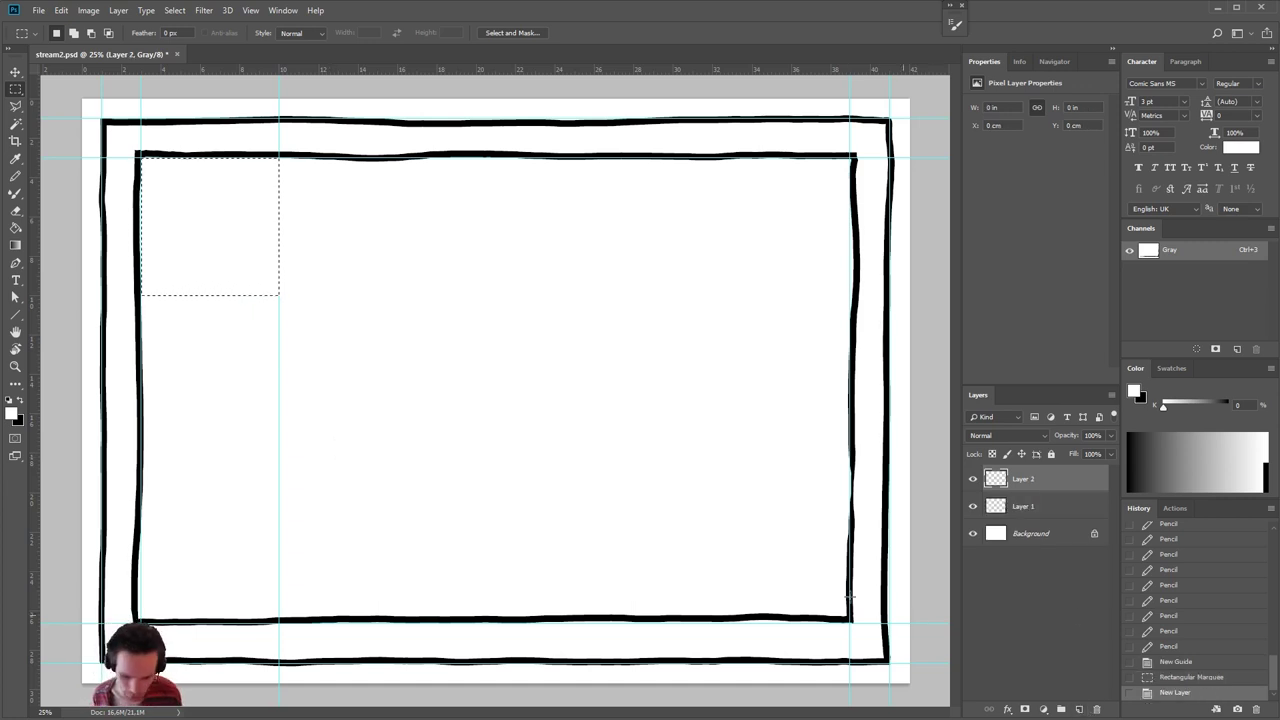
key("b")
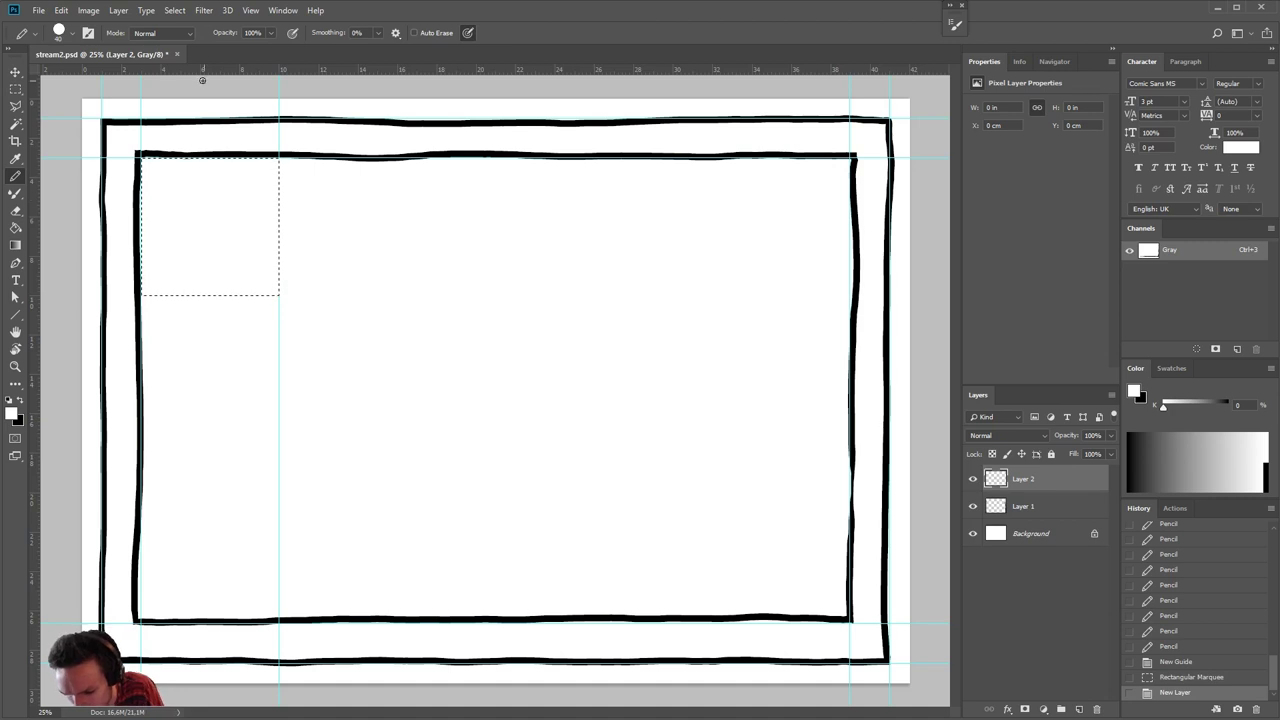
left_click_drag(202, 70, 251, 295)
key("ctrl+d")
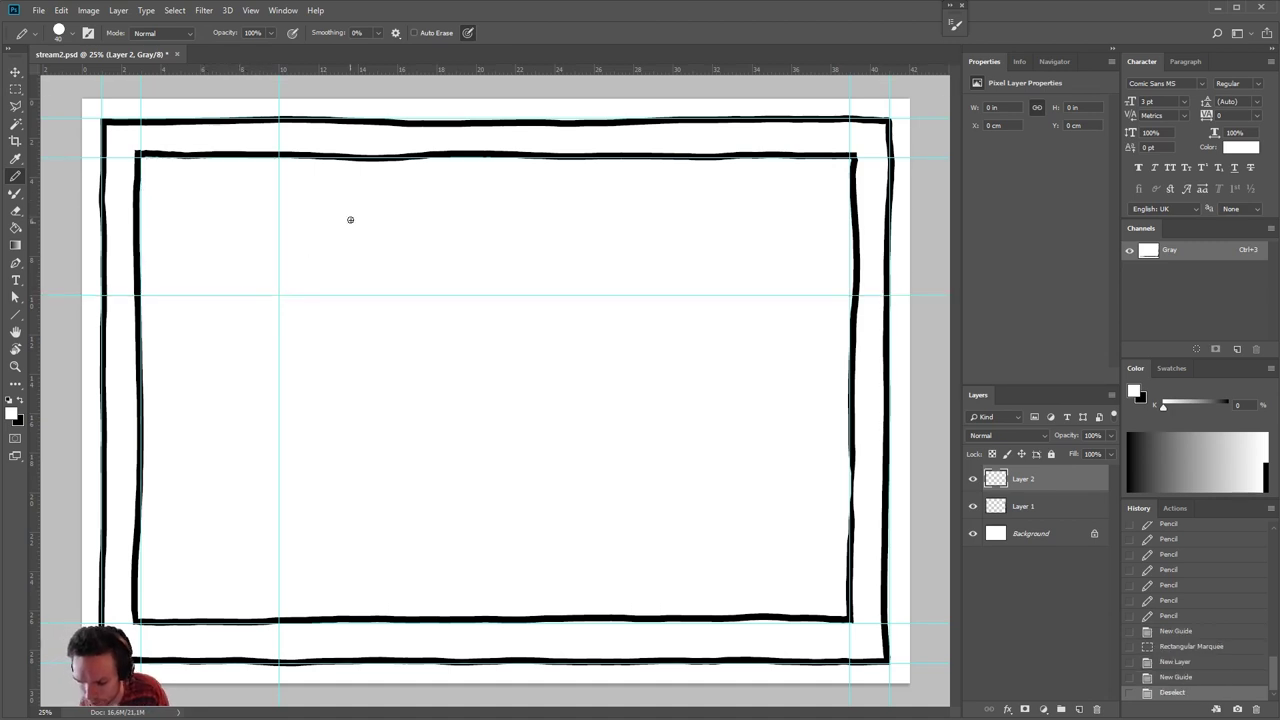
left_click(203, 10)
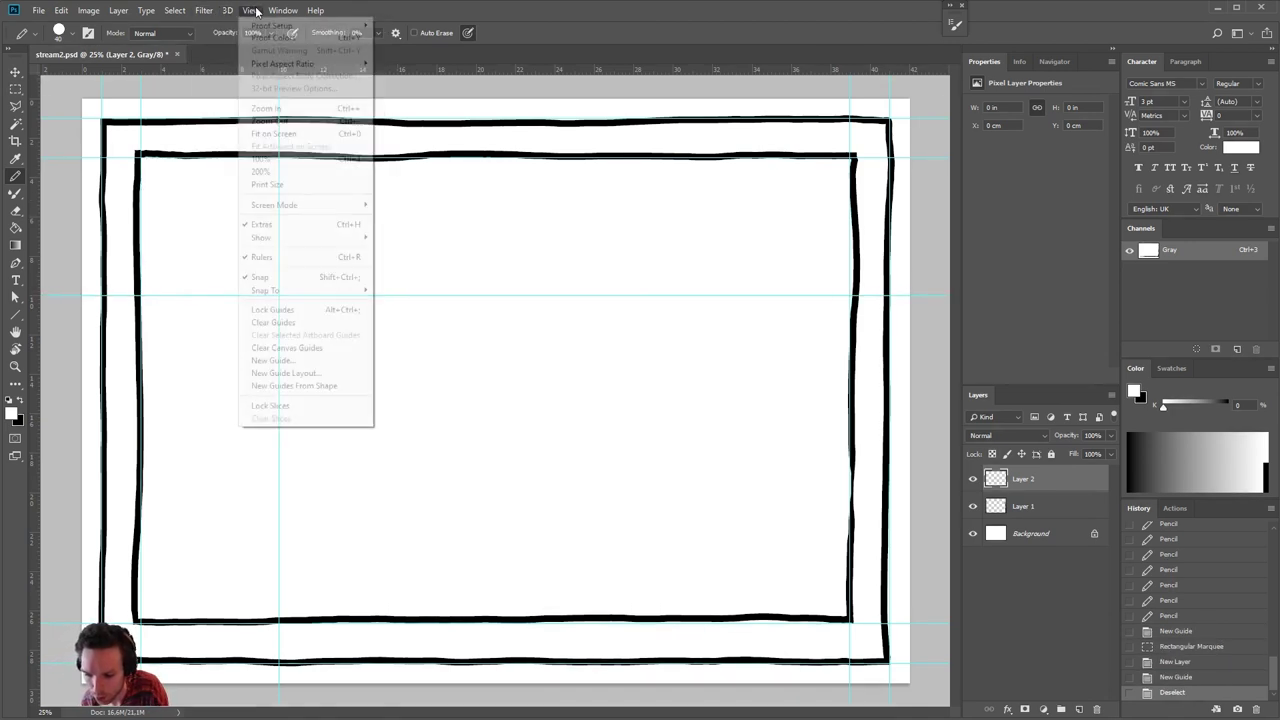
left_click(300, 277)
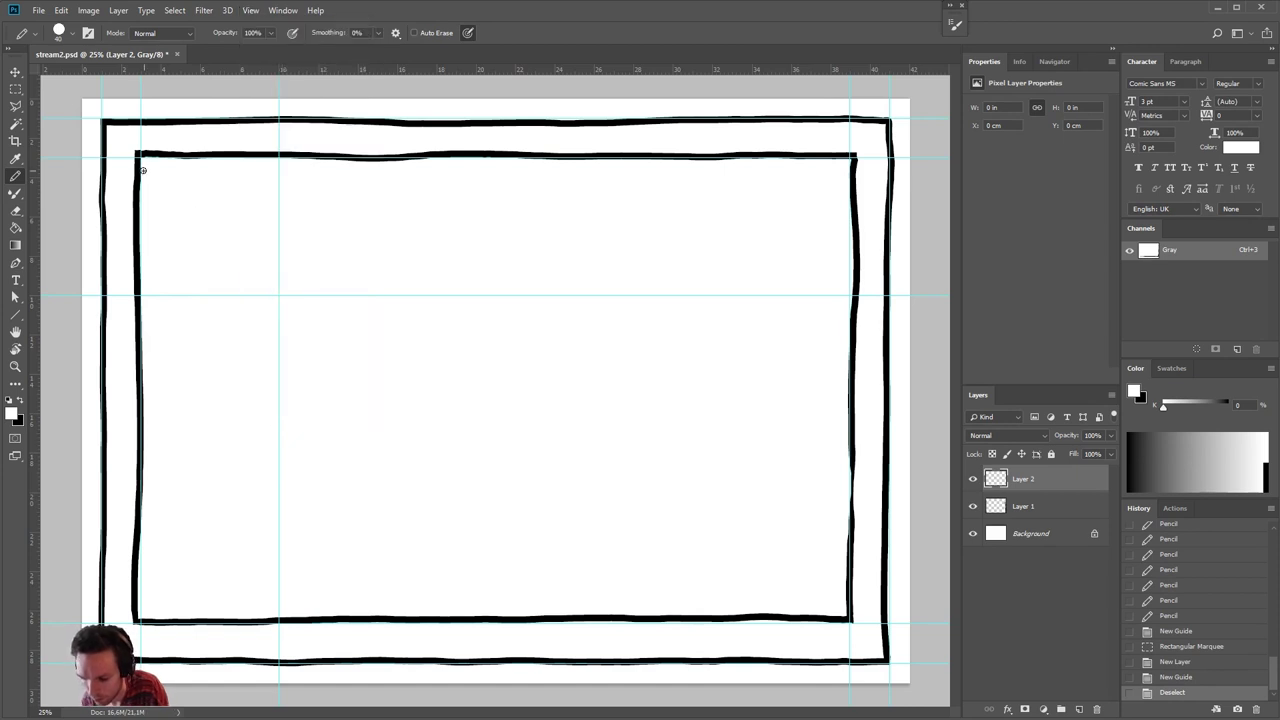
key("x")
mouse_move(141, 154)
left_mouse_down()
mouse_move(140, 296)
mouse_move(280, 295)
mouse_move(280, 156)
mouse_move(141, 154)
mouse_move(218, 158)
left_mouse_up()
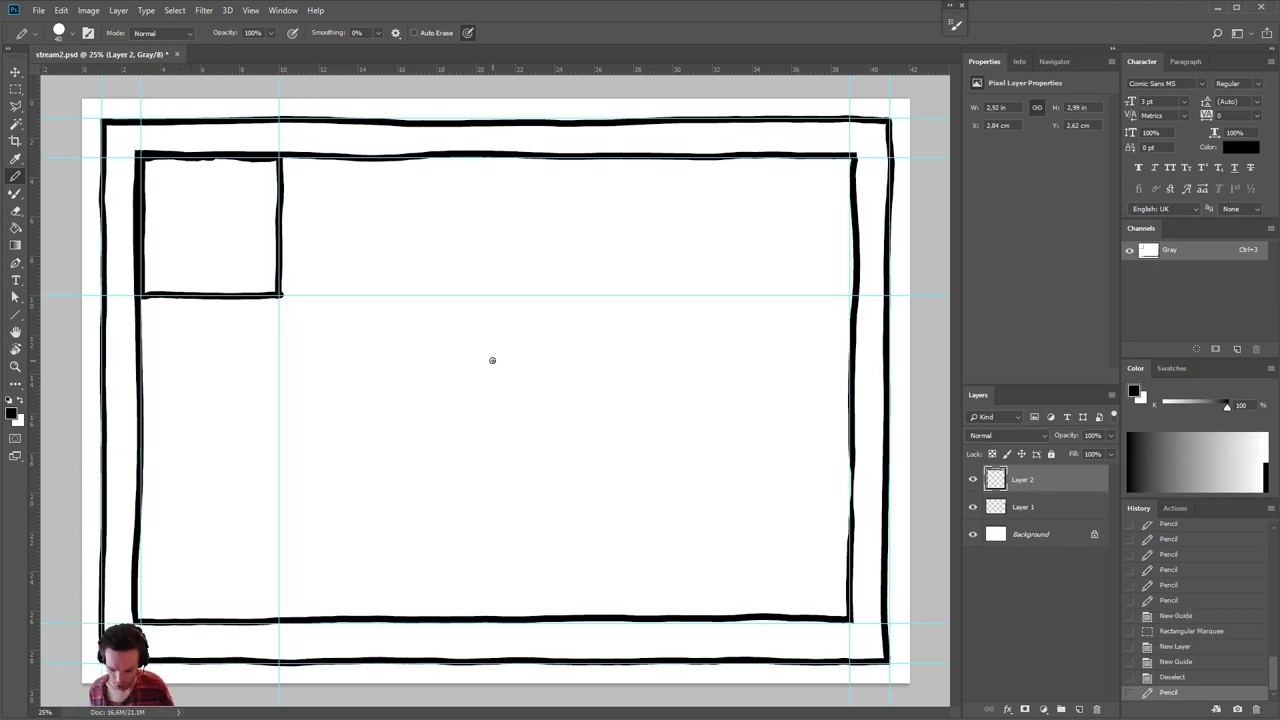
key("ctrl+equal")
key("ctrl+equal")
key("ctrl+equal")
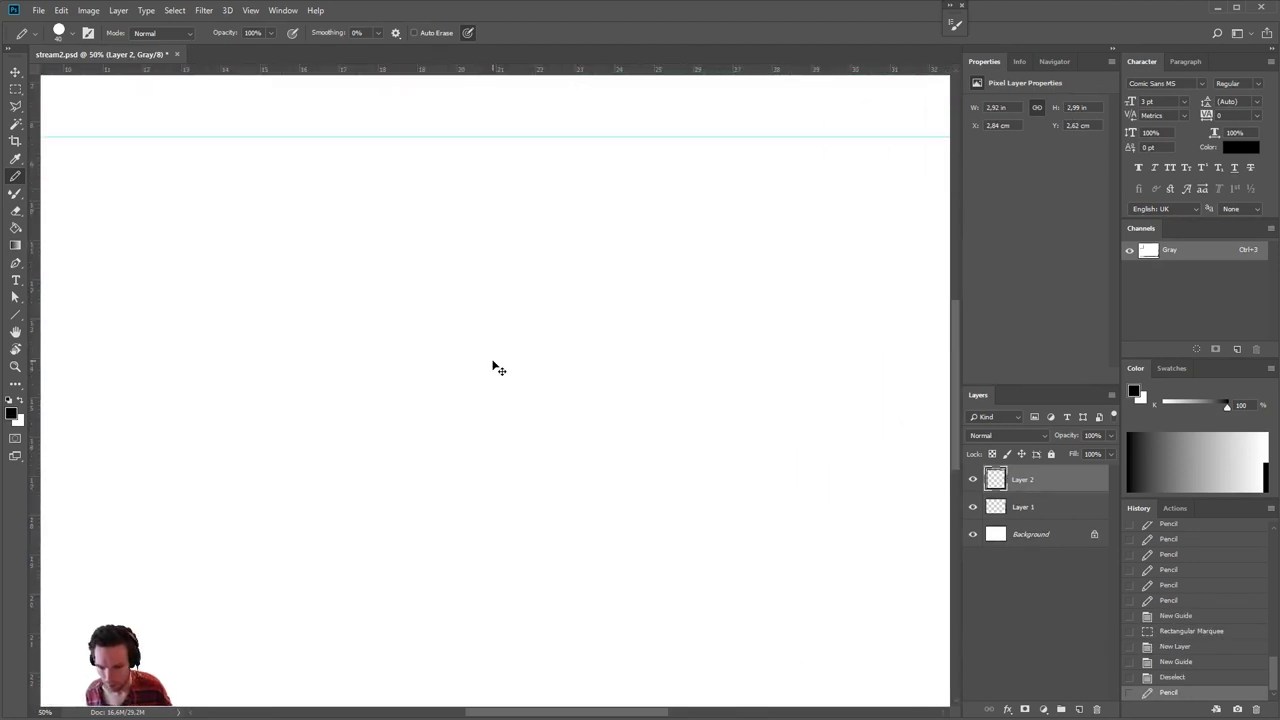
- Pan to the small panel, thin the pencil, and sketch two curved strokes from its top edge
mouse_move(492, 360)
left_mouse_down()
mouse_move(614, 583)
mouse_move(569, 463)
mouse_move(689, 457)
left_mouse_up()
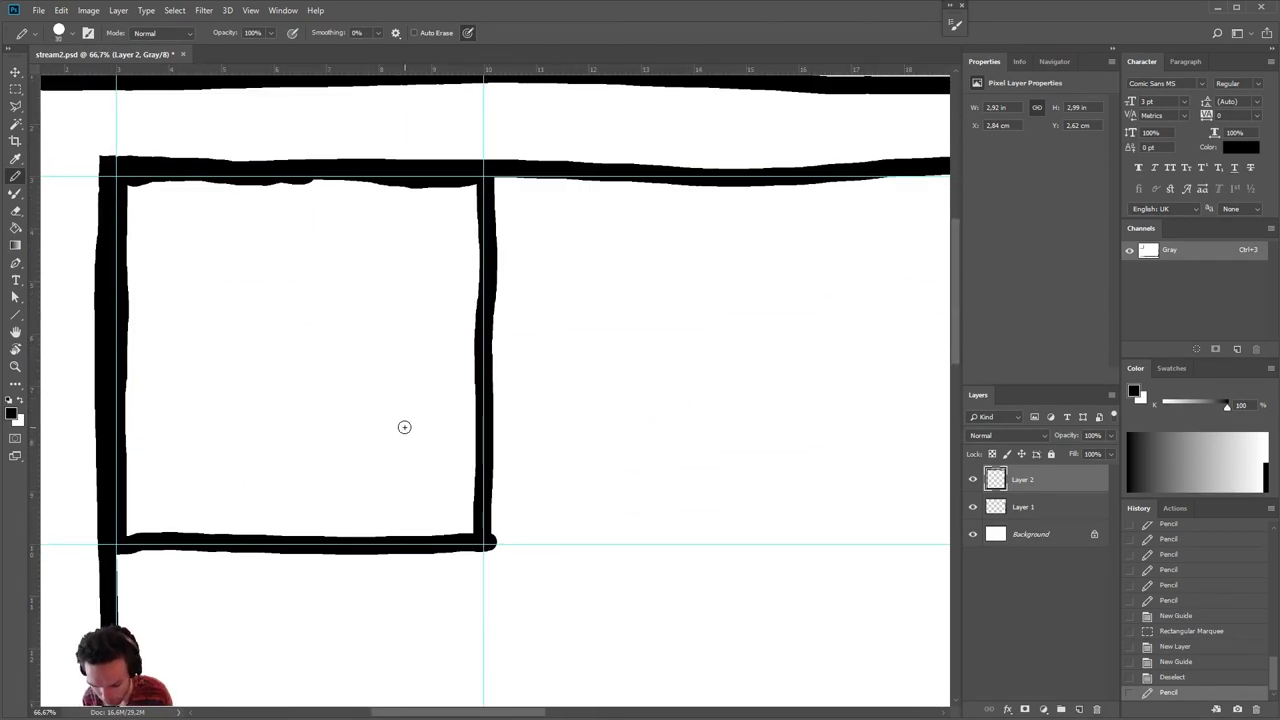
key("bracketleft")
key("bracketleft")
key("bracketleft")
key("bracketleft")
key("bracketleft")
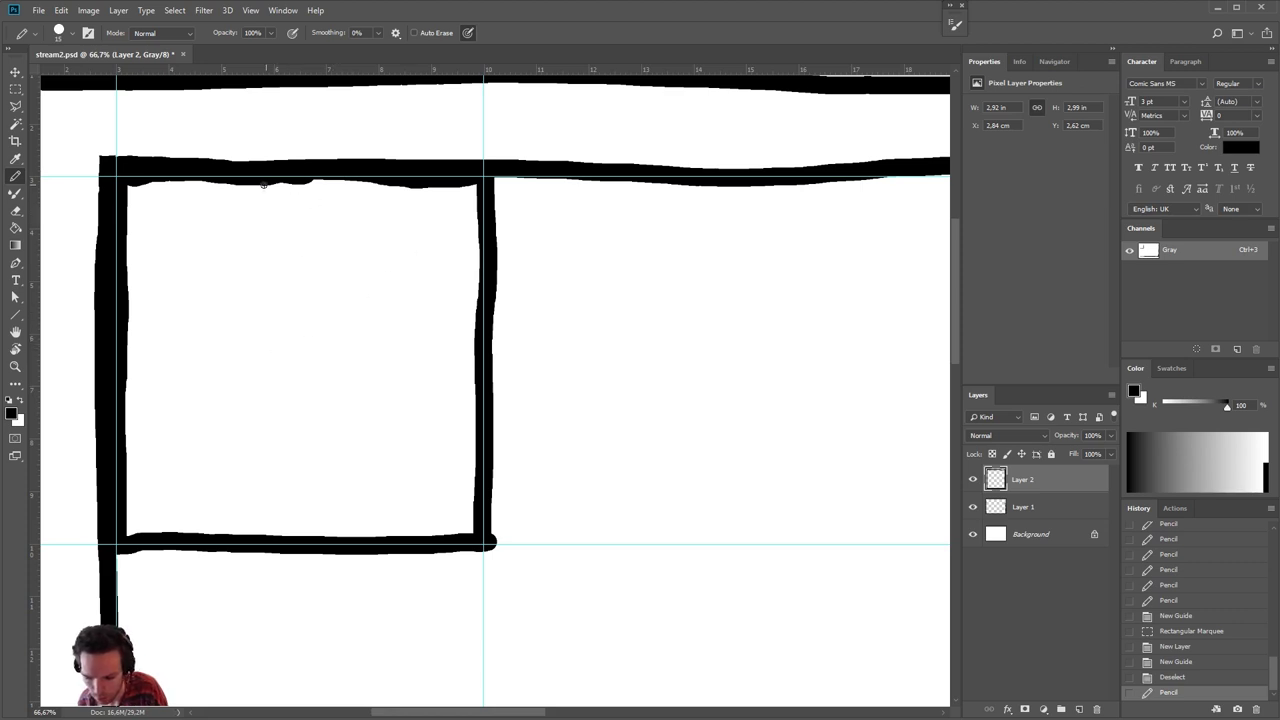
mouse_move(263, 185)
left_mouse_down()
mouse_move(268, 312)
mouse_move(259, 194)
mouse_move(349, 183)
mouse_move(353, 323)
mouse_move(382, 180)
mouse_move(356, 300)
mouse_move(330, 336)
mouse_move(348, 327)
mouse_move(380, 196)
left_mouse_up()
- Refine the hanging strokes and arch, then draw the V-shaped outline of the head and arm
key("x")
mouse_move(350, 298)
left_mouse_down()
mouse_move(332, 336)
mouse_move(374, 283)
left_mouse_up()
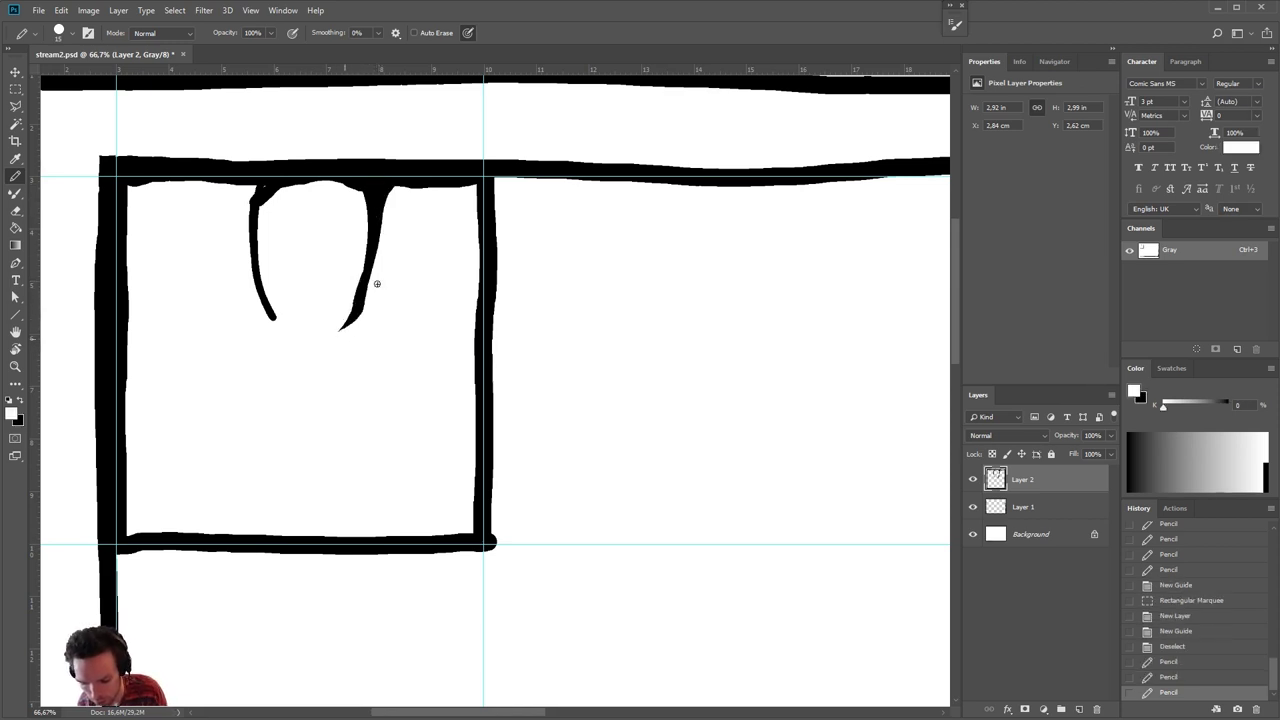
key("x")
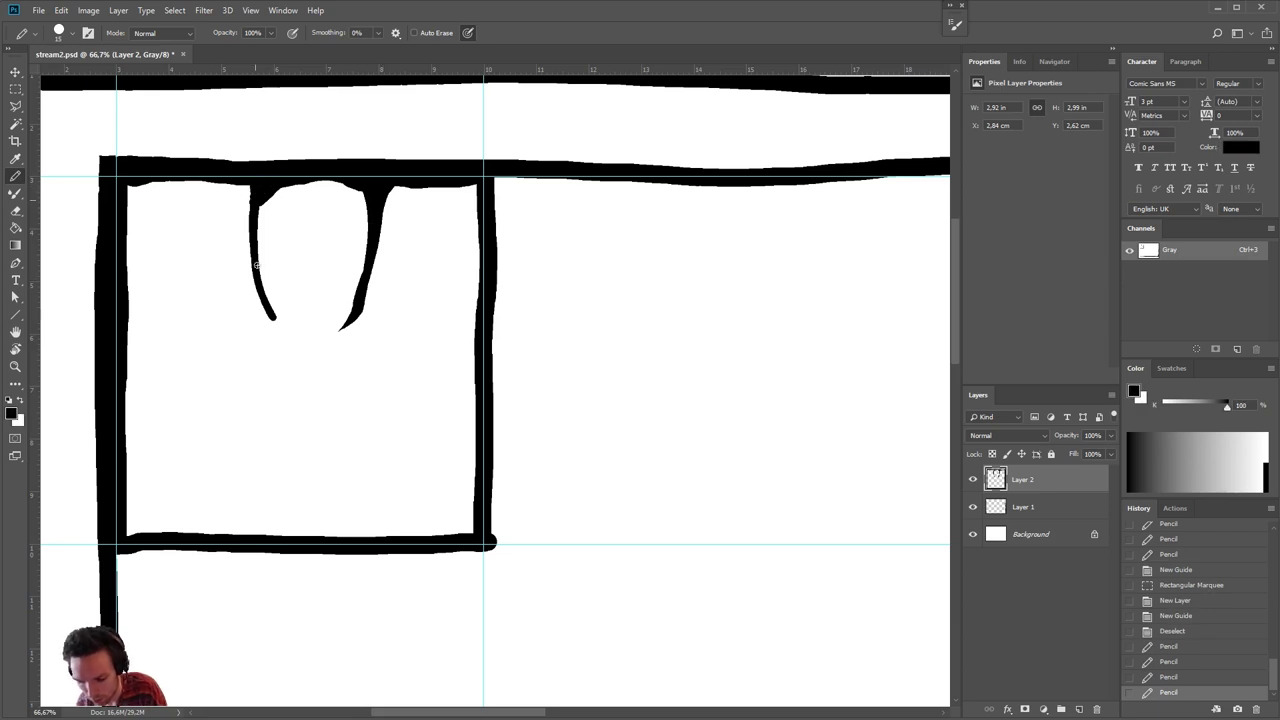
mouse_move(256, 265)
left_mouse_down()
mouse_move(272, 310)
mouse_move(237, 181)
mouse_move(356, 188)
left_mouse_up()
key("x")
key("x")
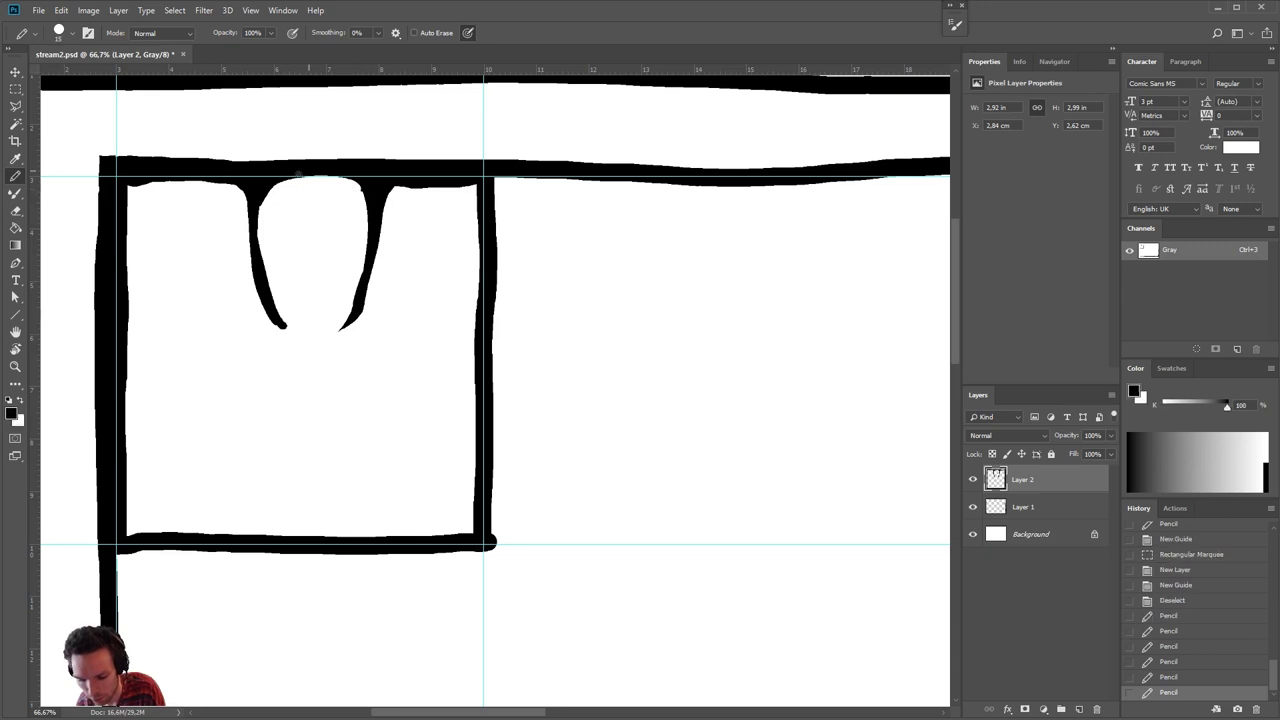
mouse_move(268, 187)
left_mouse_down()
mouse_move(320, 180)
mouse_move(372, 202)
mouse_move(416, 182)
mouse_move(468, 184)
left_mouse_up()
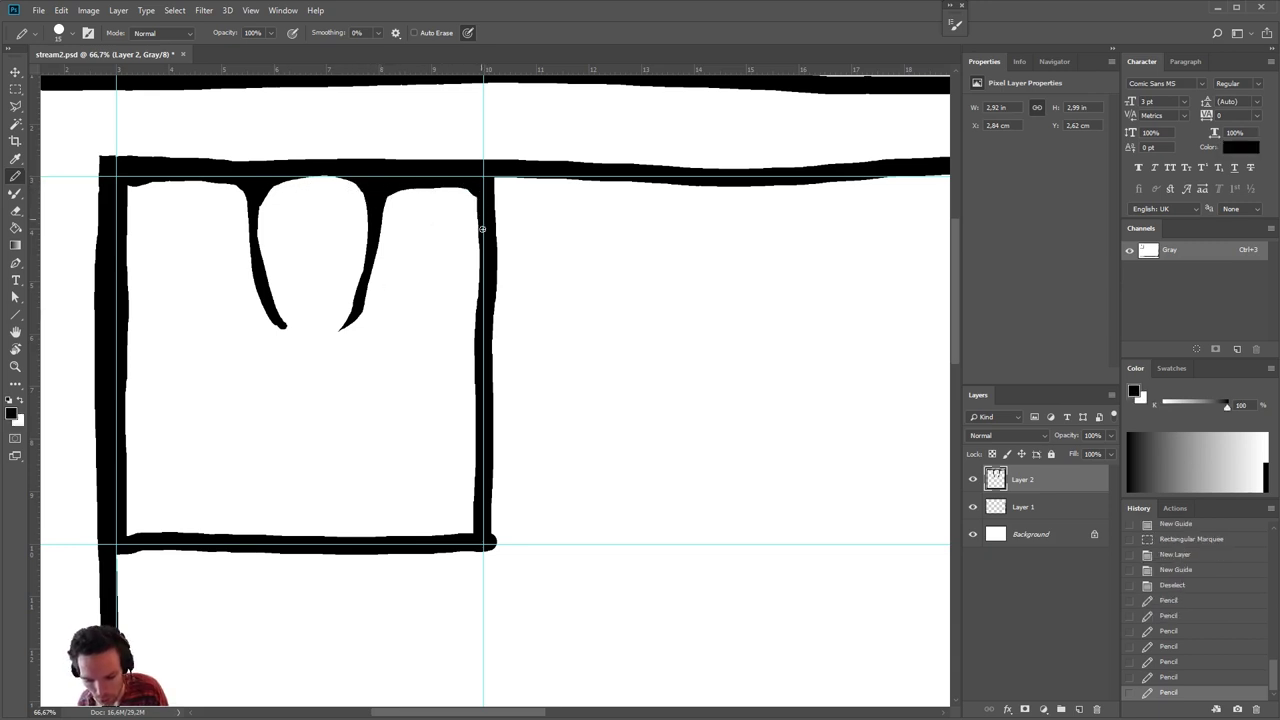
key("x")
key("x")
mouse_move(449, 253)
left_mouse_down()
mouse_move(391, 370)
mouse_move(320, 457)
mouse_move(272, 430)
mouse_move(196, 265)
mouse_move(197, 237)
mouse_move(243, 182)
mouse_move(201, 224)
mouse_move(202, 291)
mouse_move(257, 405)
mouse_move(315, 456)
mouse_move(402, 362)
mouse_move(453, 240)
mouse_move(428, 305)
mouse_move(416, 318)
mouse_move(430, 282)
mouse_move(373, 383)
mouse_move(311, 450)
mouse_move(268, 409)
mouse_move(208, 272)
left_mouse_up()
key("x")
- Draw the hand's fingers clutching the head, separating them with white gaps
key("x")
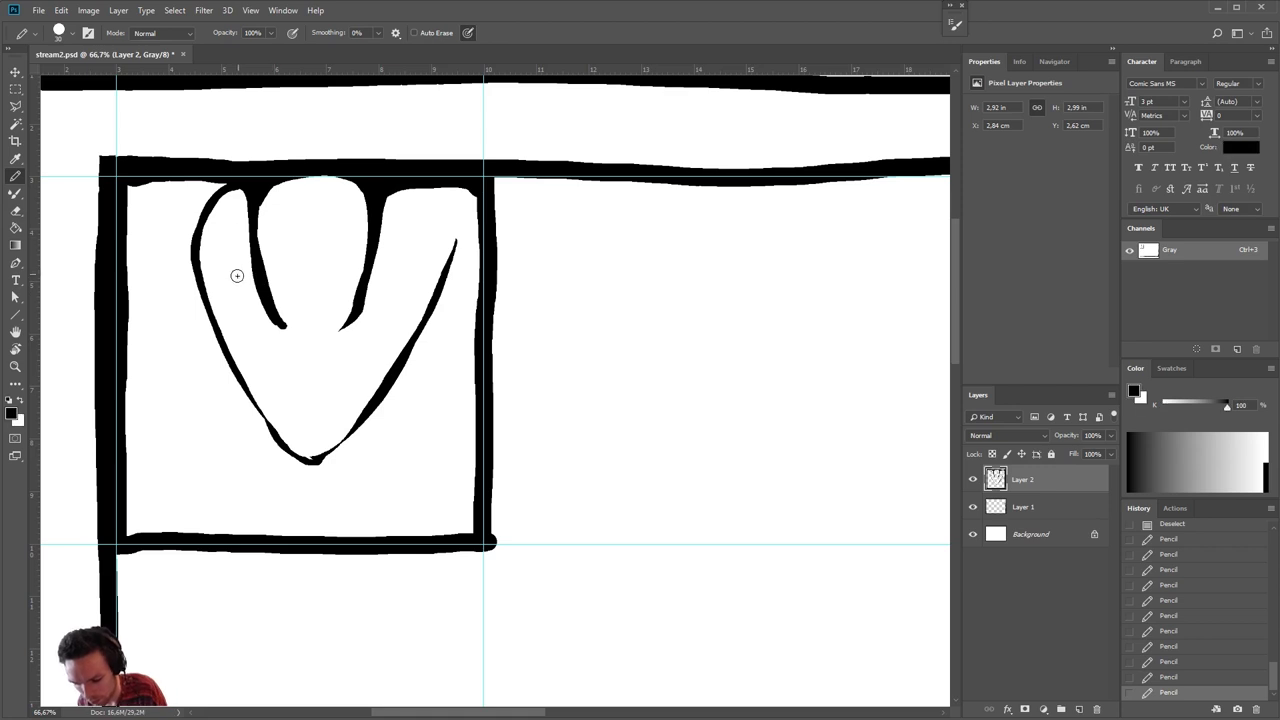
mouse_move(234, 274)
left_mouse_down()
mouse_move(268, 306)
mouse_move(251, 280)
mouse_move(245, 189)
mouse_move(237, 221)
mouse_move(254, 284)
left_mouse_up()
key("x")
key("x")
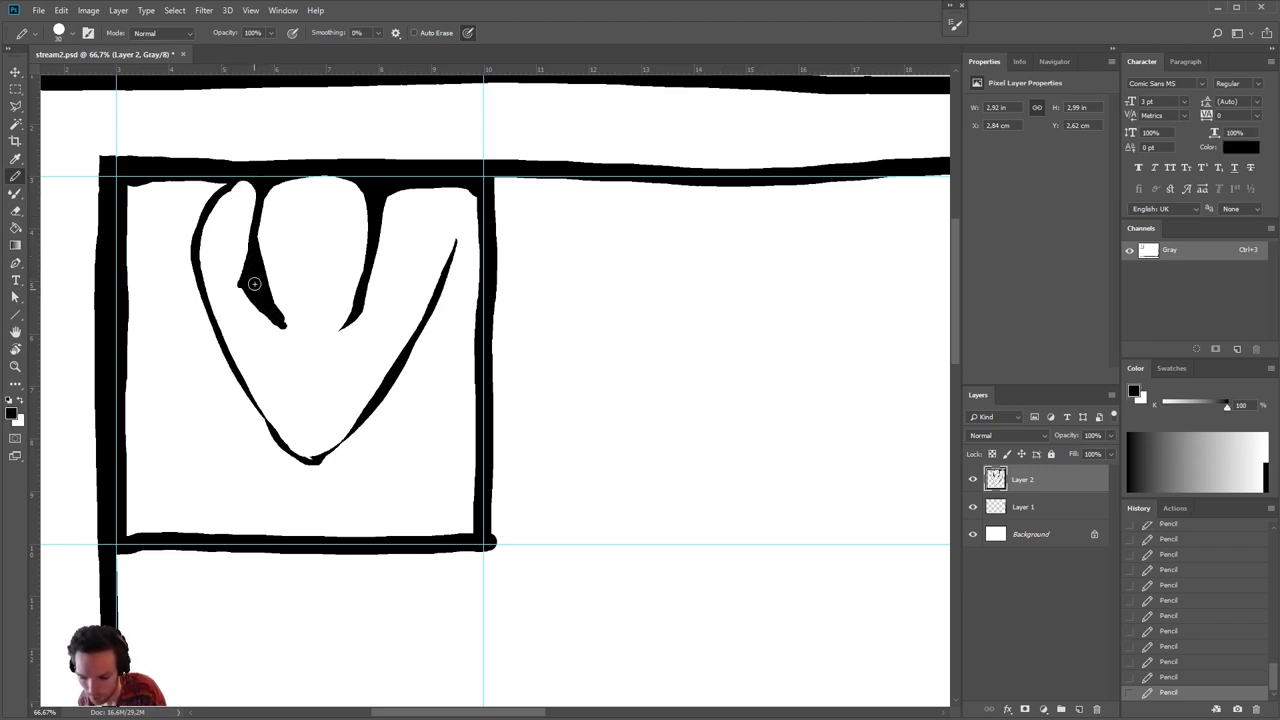
left_click_drag(225, 189, 250, 185)
left_click_drag(230, 256, 262, 204)
left_click_drag(218, 245, 257, 185)
mouse_move(211, 229)
left_mouse_down()
mouse_move(221, 195)
mouse_move(202, 250)
left_mouse_up()
key("x")
left_click_drag(238, 190, 213, 245)
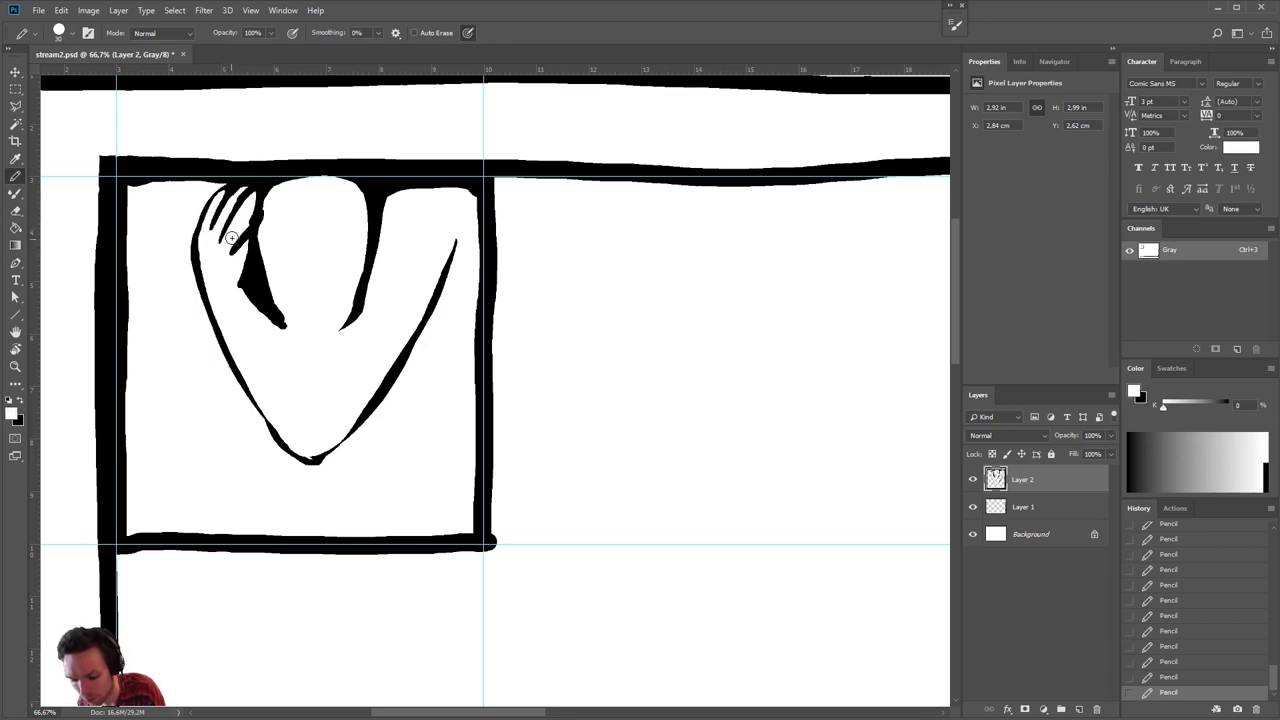
key("x")
- Draw the arm bent down to the elbow and the figure's left side toward the panel bottom
left_click_drag(272, 305, 316, 400)
left_click_drag(300, 350, 345, 335)
mouse_move(366, 290)
left_mouse_down()
mouse_move(322, 348)
mouse_move(285, 325)
mouse_move(278, 296)
mouse_move(330, 328)
mouse_move(326, 370)
mouse_move(368, 322)
mouse_move(340, 362)
left_mouse_up()
key("x")
key("x")
key("x")
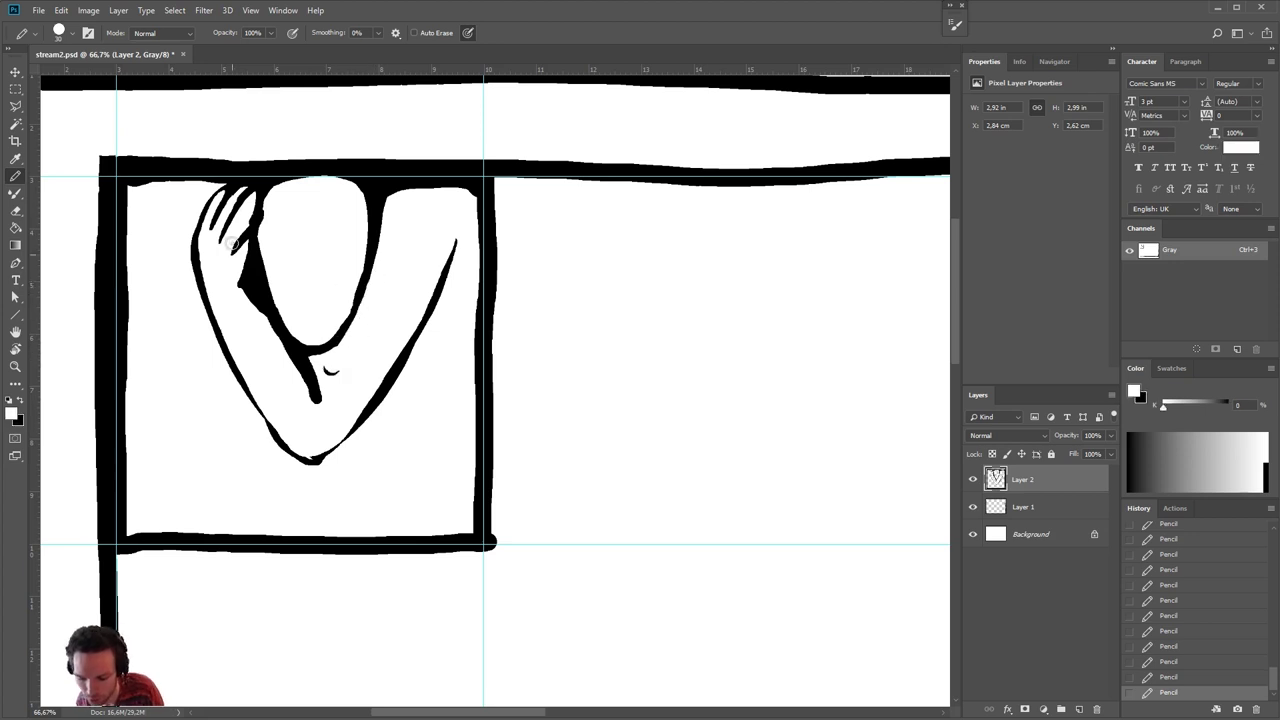
key("x")
key("x")
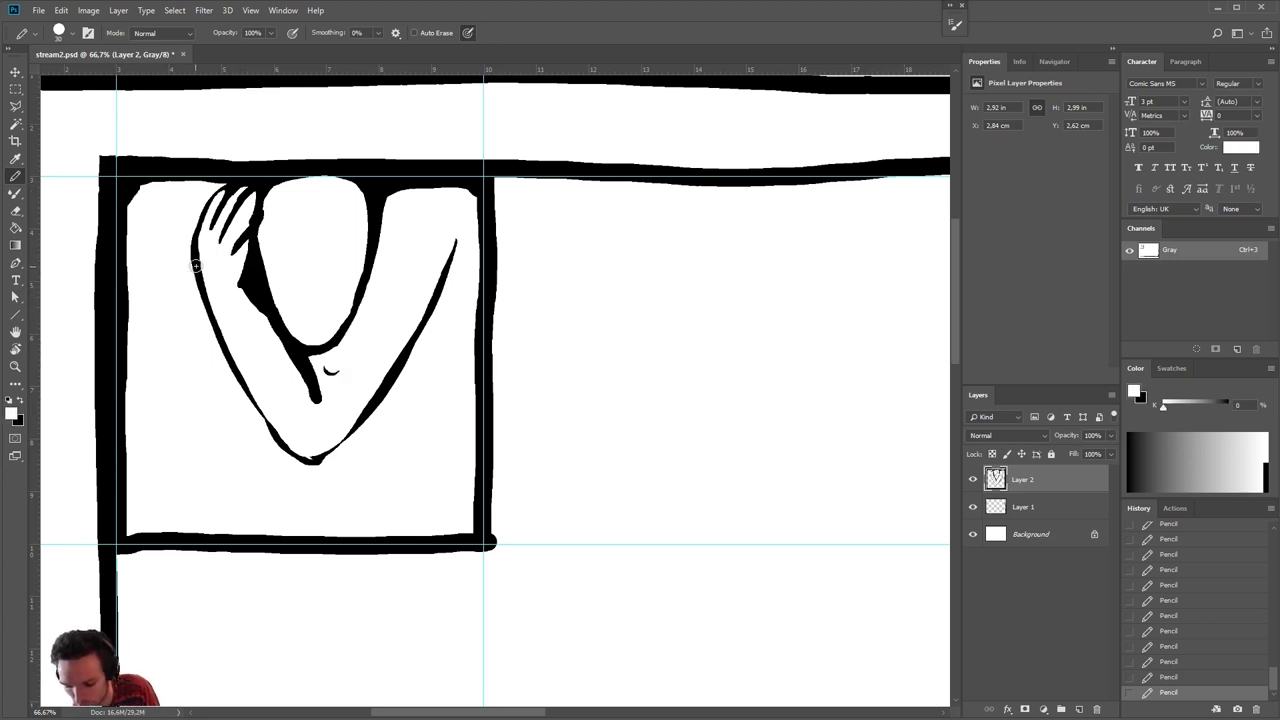
key("x")
mouse_move(192, 265)
left_mouse_down()
mouse_move(163, 318)
mouse_move(172, 300)
mouse_move(184, 495)
mouse_move(240, 515)
mouse_move(252, 535)
mouse_move(128, 530)
mouse_move(124, 458)
mouse_move(134, 327)
mouse_move(166, 344)
mouse_move(168, 500)
mouse_move(195, 511)
left_mouse_up()
key("x")
key("x")
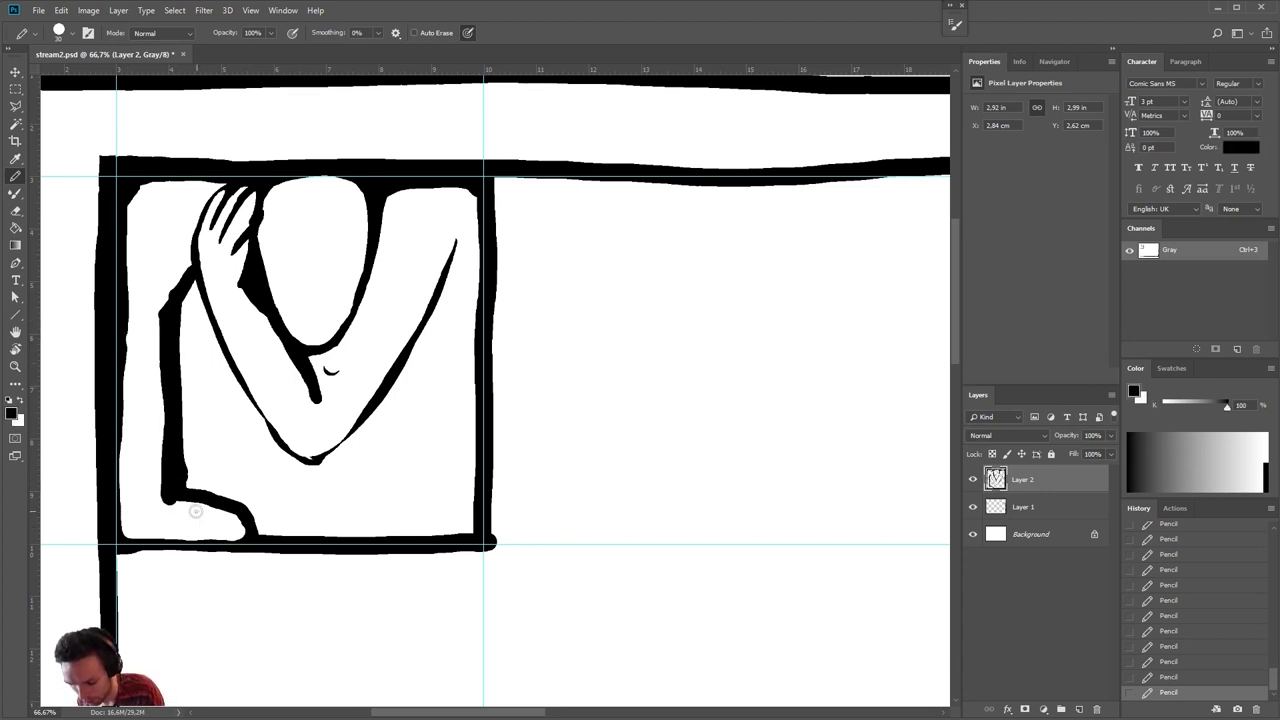
- Draw the lower-left hand's fingers and the forearm rising from the elbow, and thin the left arm outline
key("x")
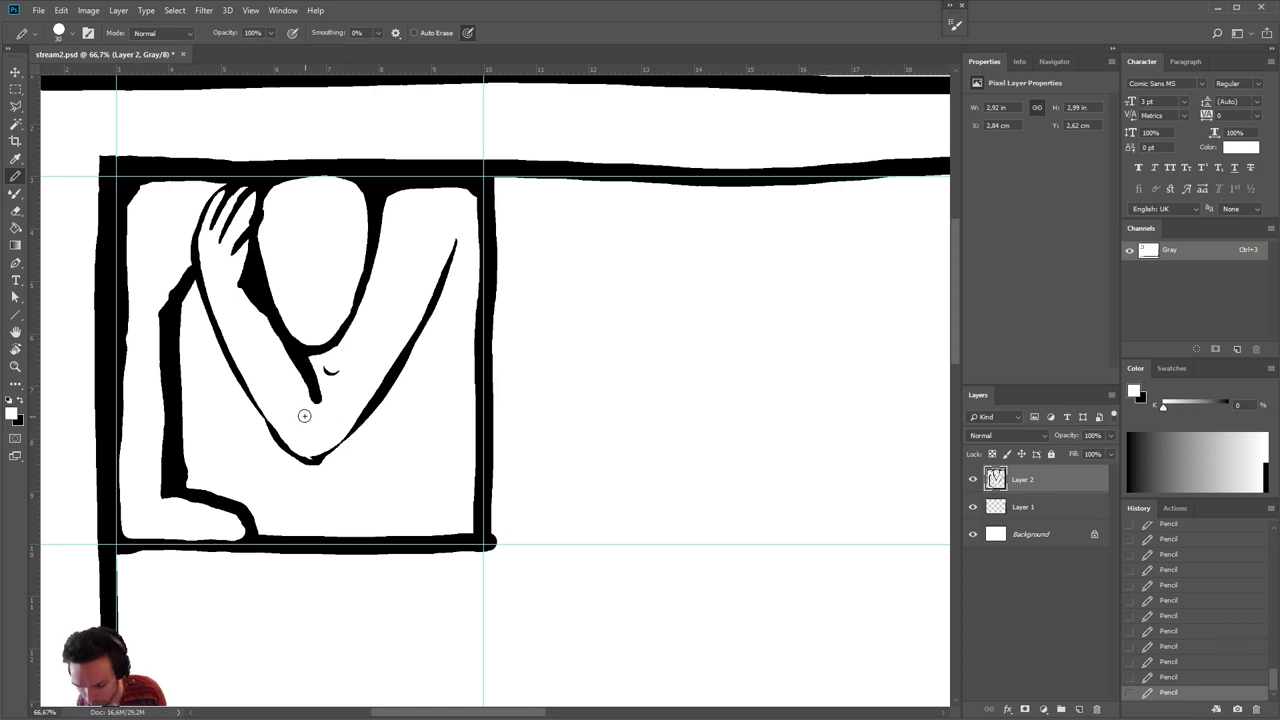
key("x")
mouse_move(177, 508)
left_mouse_down()
mouse_move(241, 516)
mouse_move(216, 528)
mouse_move(243, 531)
mouse_move(204, 506)
mouse_move(216, 505)
mouse_move(168, 500)
left_mouse_up()
key("x")
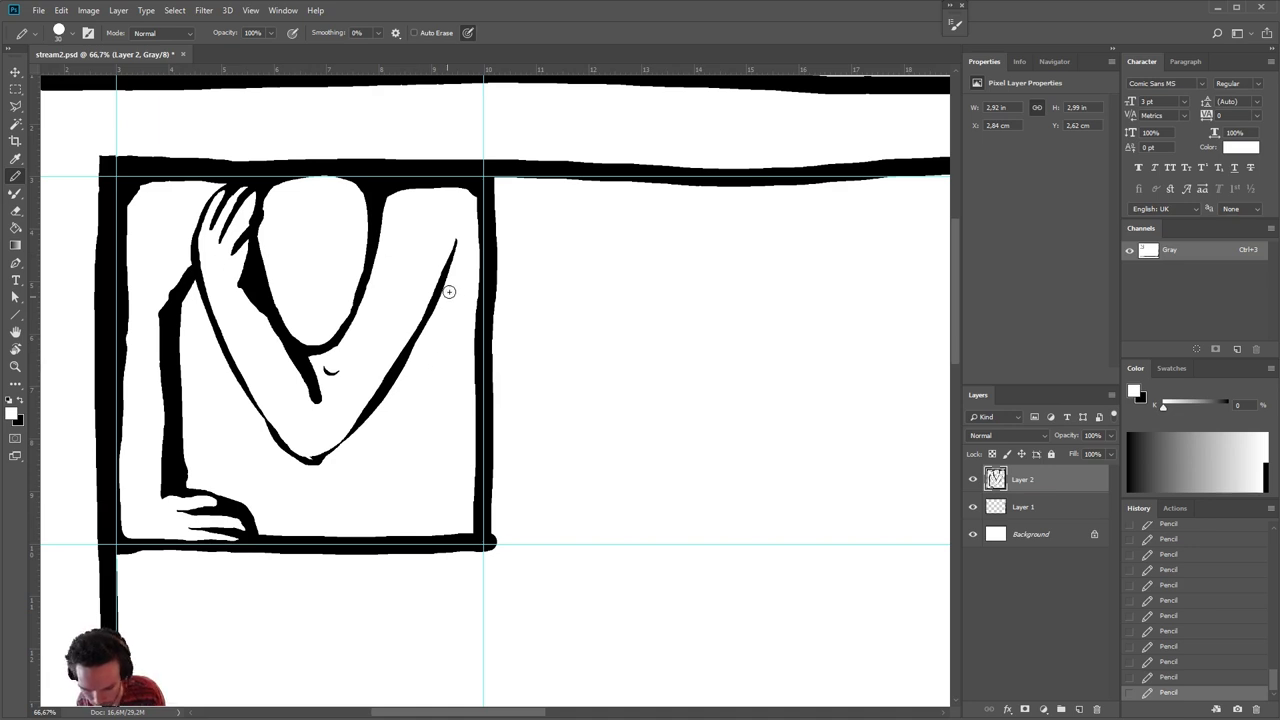
key("x")
mouse_move(324, 362)
left_mouse_down()
mouse_move(345, 378)
mouse_move(325, 366)
mouse_move(356, 346)
left_mouse_up()
key("x")
key("x")
mouse_move(322, 388)
left_mouse_down()
mouse_move(383, 290)
mouse_move(378, 327)
left_mouse_up()
key("x")
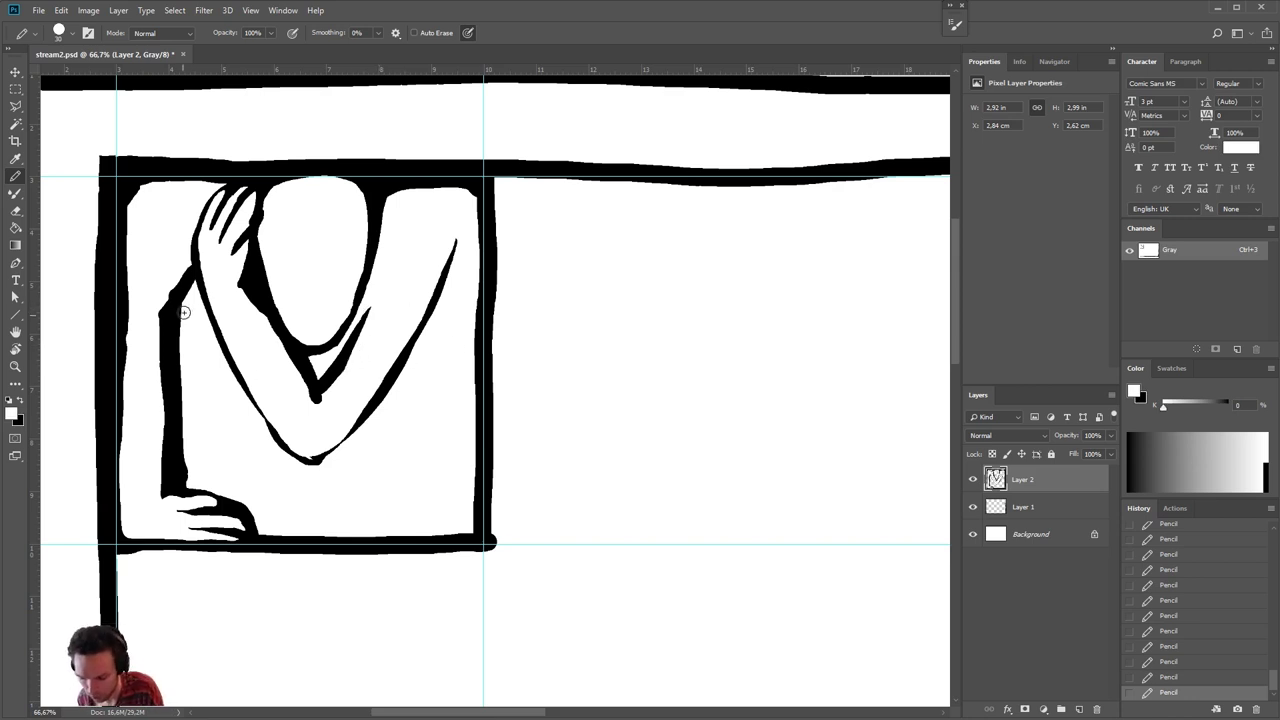
left_click_drag(184, 312, 185, 472)
left_click_drag(161, 292, 156, 482)
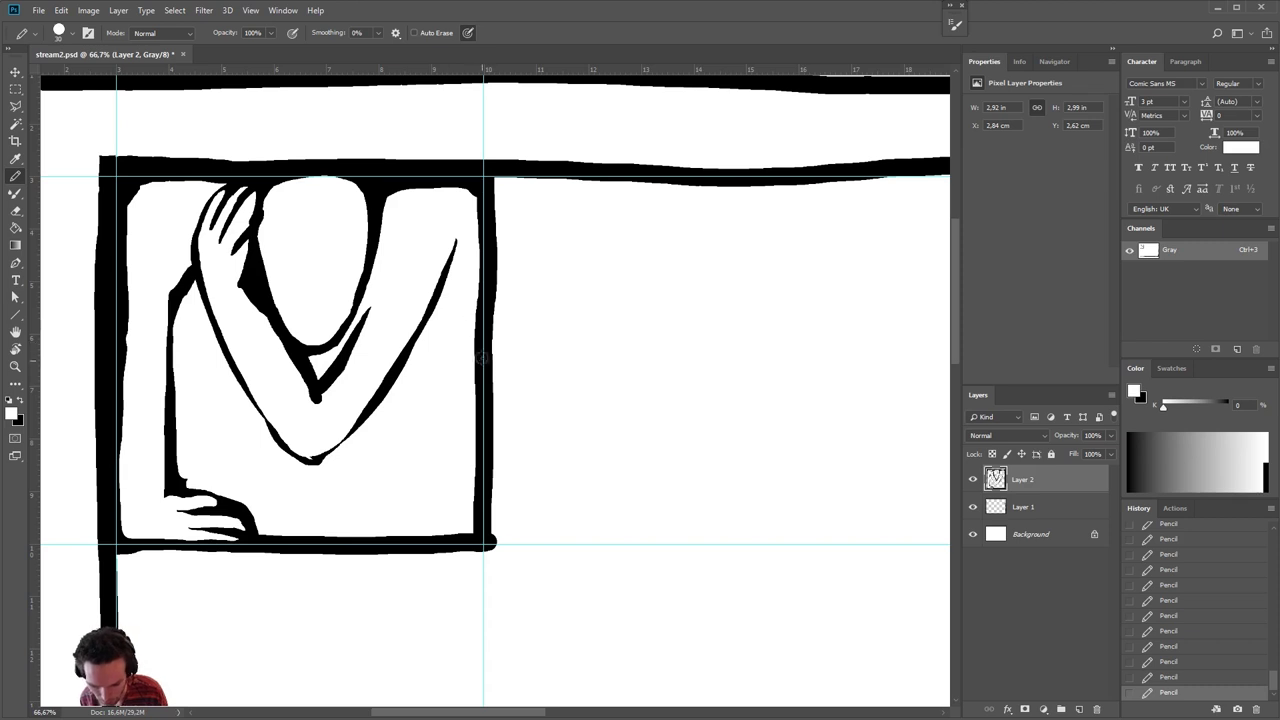
- Black in the panel's bottom-right corner, thicken the elbow, and outline the right knee and leg
key("x")
left_click_drag(472, 498, 458, 535)
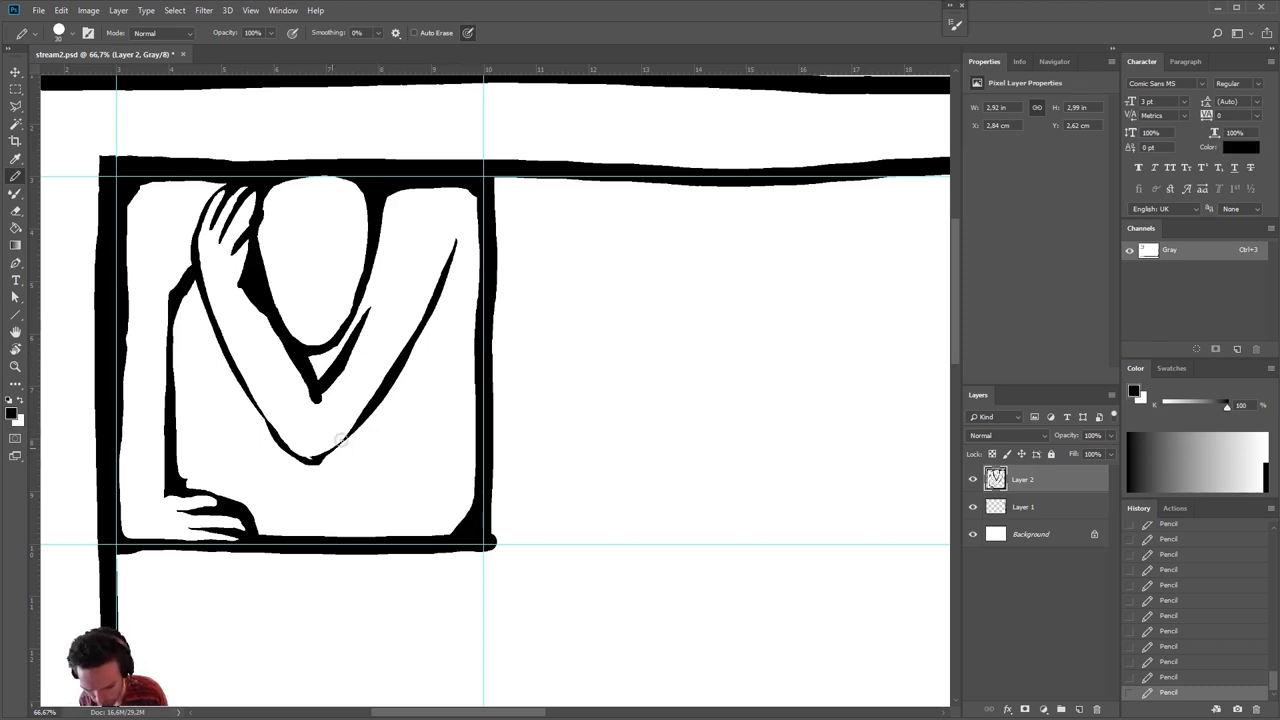
mouse_move(360, 409)
left_mouse_down()
mouse_move(302, 461)
mouse_move(280, 449)
mouse_move(309, 460)
mouse_move(316, 452)
mouse_move(269, 443)
mouse_move(295, 462)
mouse_move(332, 464)
left_mouse_up()
key("x")
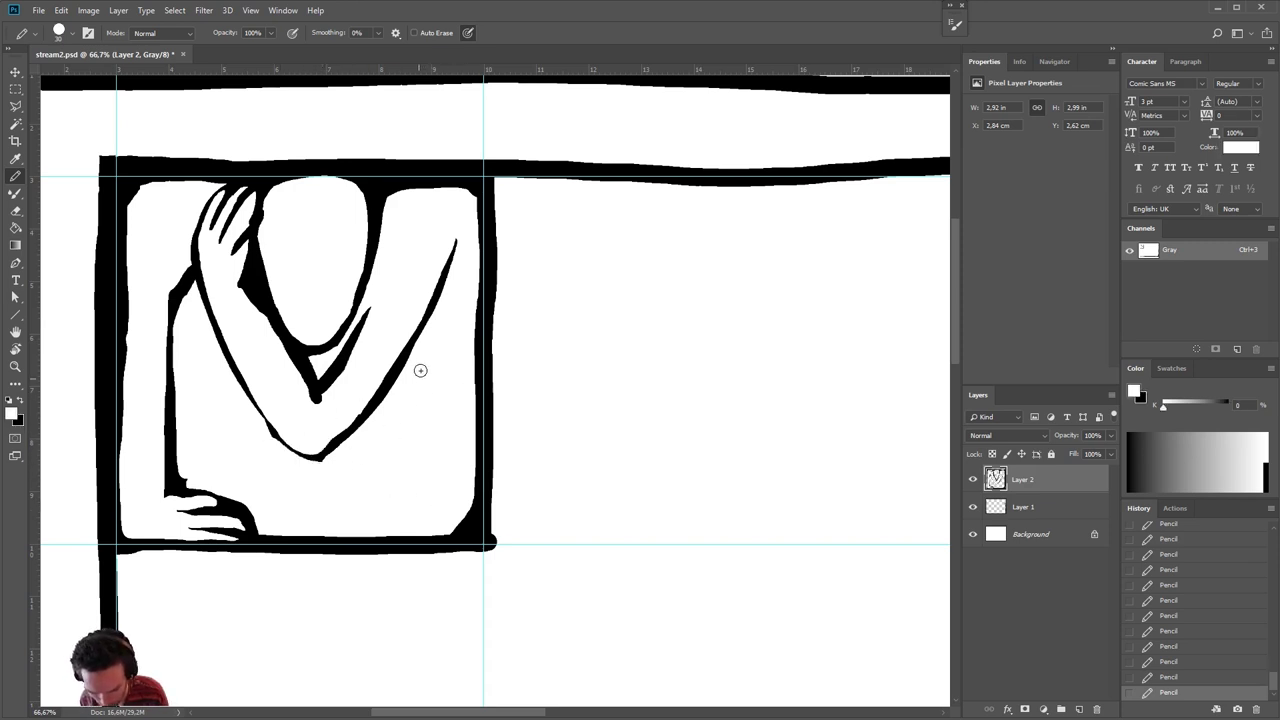
key("x")
mouse_move(414, 340)
left_mouse_down()
mouse_move(424, 439)
mouse_move(360, 512)
mouse_move(411, 519)
mouse_move(407, 537)
mouse_move(295, 534)
mouse_move(305, 472)
mouse_move(278, 532)
left_mouse_up()
key("x")
left_click_drag(302, 456, 346, 422)
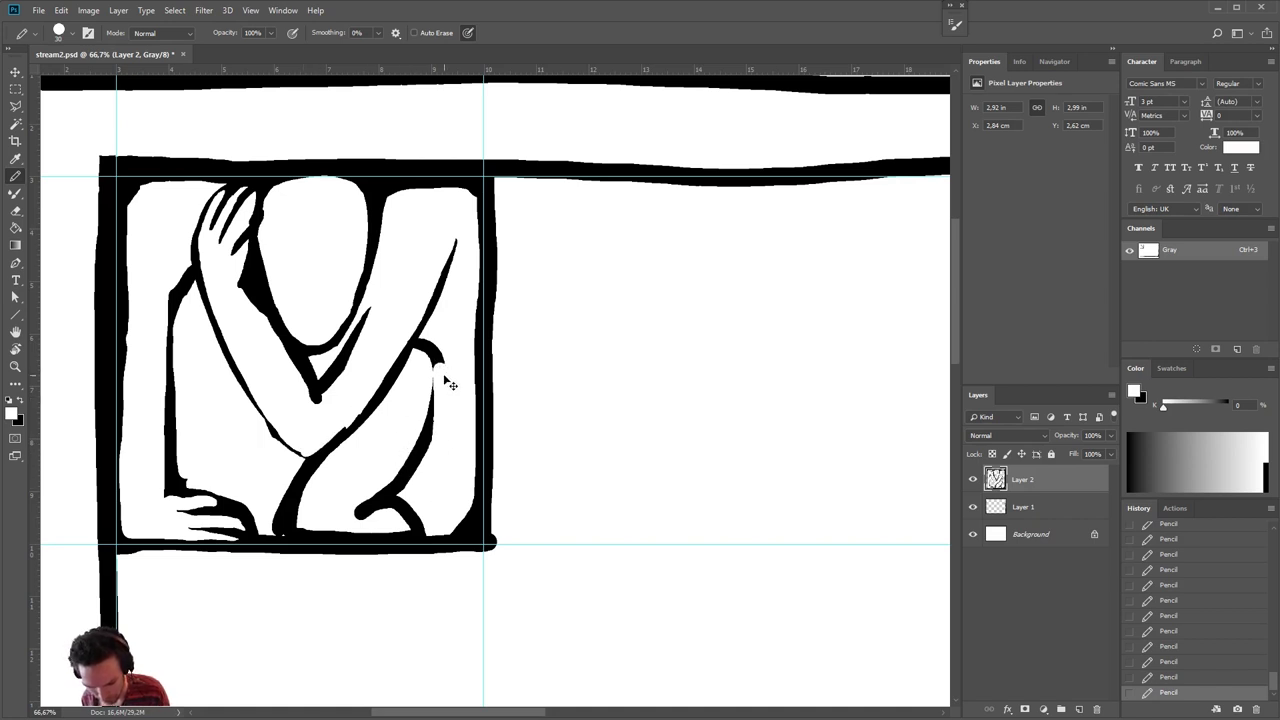
key("x")
mouse_move(442, 504)
left_mouse_down()
mouse_move(444, 376)
mouse_move(425, 348)
left_mouse_up()
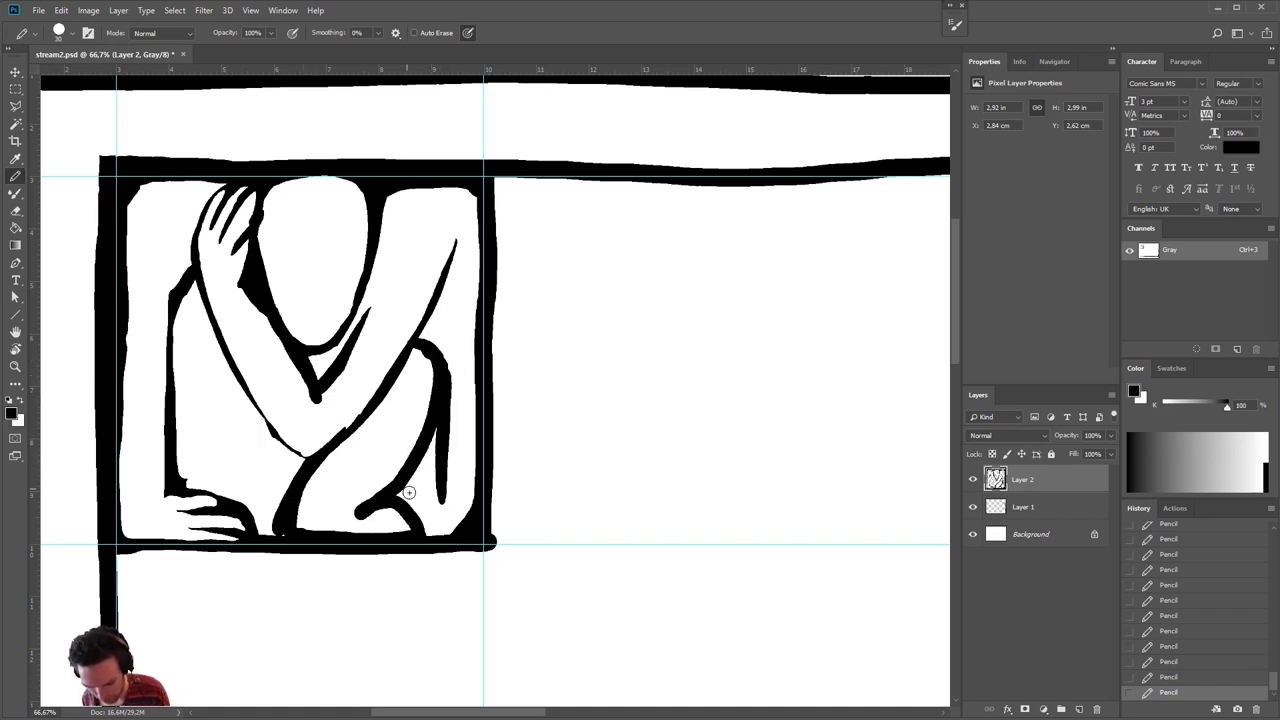
key("x")
mouse_move(430, 470)
left_mouse_down()
mouse_move(433, 418)
mouse_move(423, 479)
mouse_move(428, 397)
mouse_move(416, 435)
mouse_move(340, 516)
mouse_move(398, 515)
mouse_move(339, 512)
mouse_move(365, 517)
mouse_move(358, 496)
mouse_move(296, 500)
left_mouse_up()
- Draw lines from the arm and torso down to the panel bottom, trimming the leg and left arm
key("x")
key("x")
key("x")
left_click_drag(312, 455, 275, 528)
key("x")
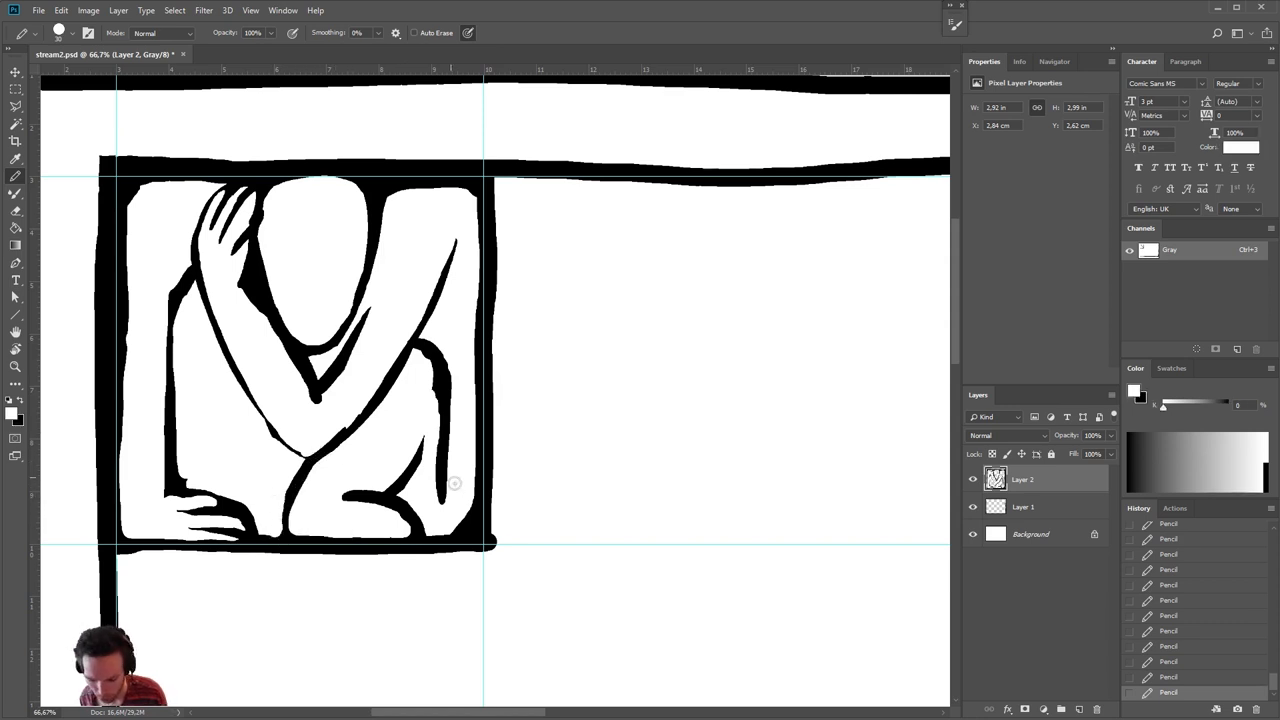
mouse_move(354, 492)
left_mouse_down()
mouse_move(385, 488)
mouse_move(415, 540)
mouse_move(398, 516)
left_mouse_up()
key("x")
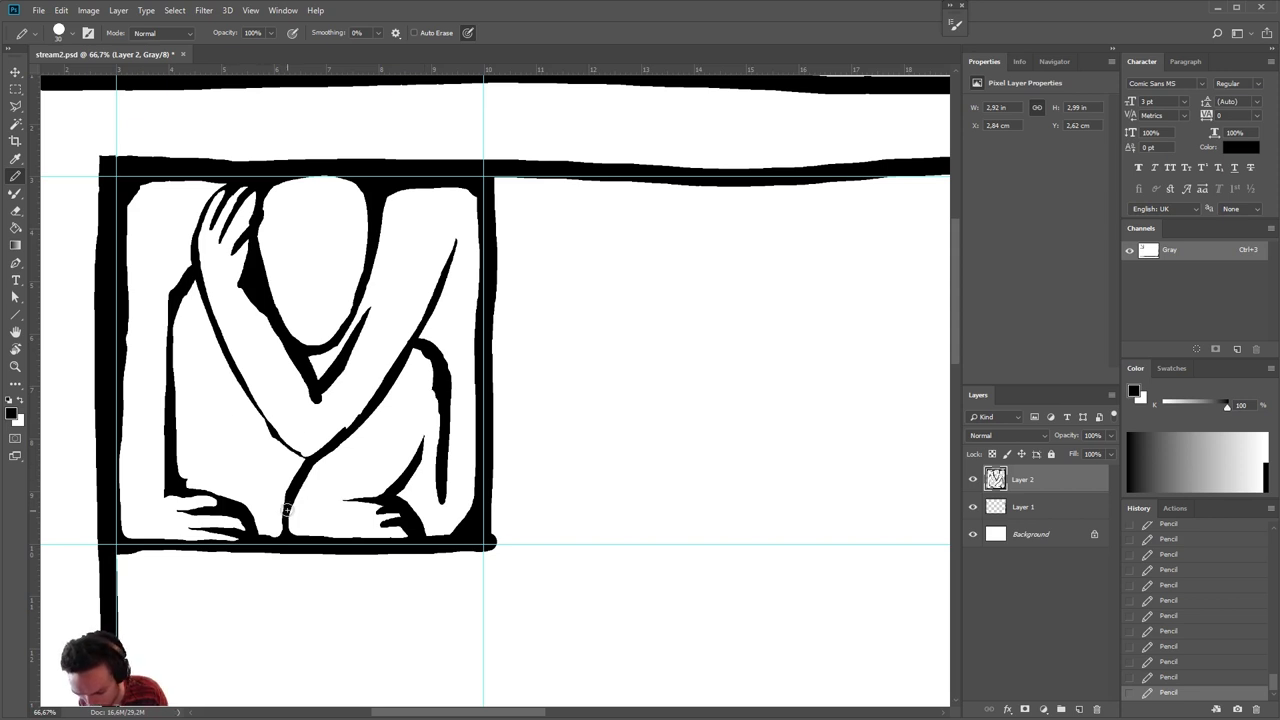
left_click_drag(213, 387, 254, 528)
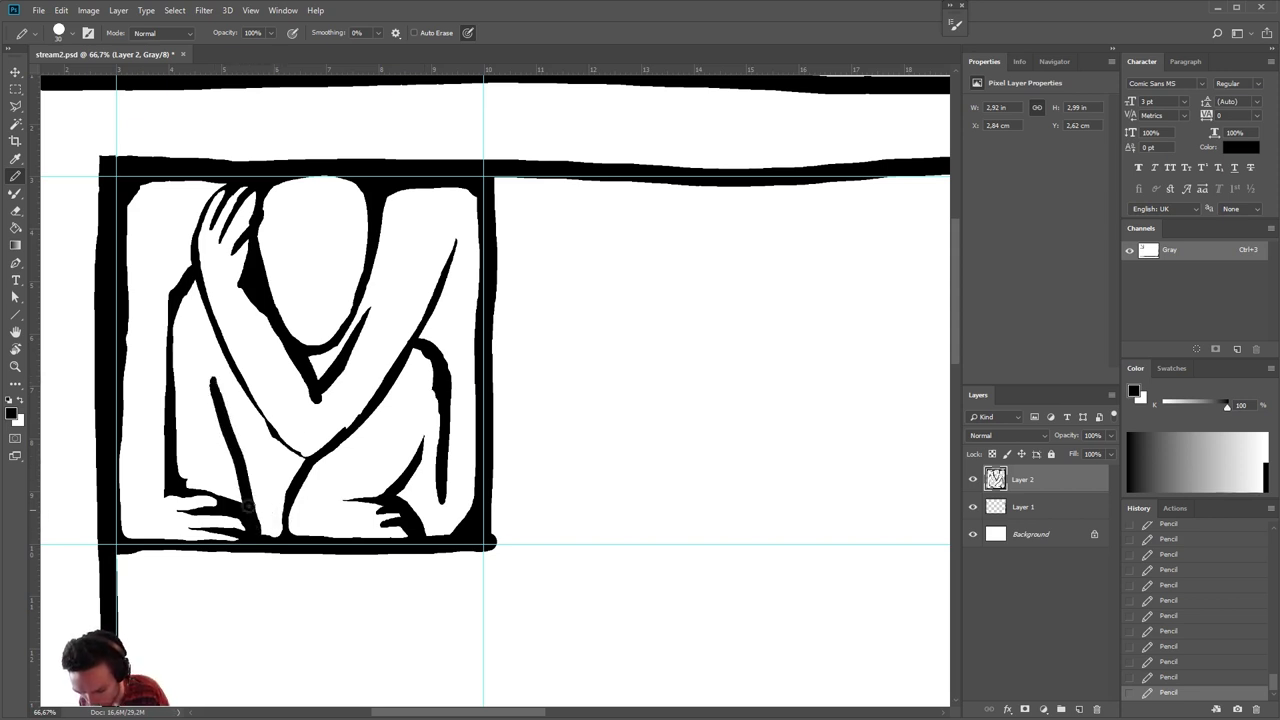
key("x")
mouse_move(178, 445)
left_mouse_down()
mouse_move(175, 486)
mouse_move(183, 433)
mouse_move(231, 453)
mouse_move(224, 470)
mouse_move(188, 387)
mouse_move(184, 419)
mouse_move(175, 385)
mouse_move(204, 434)
left_mouse_up()
key("x")
key("x")
key("x")
- Extend the leg line up toward the torso and down to the panel bottom, and lengthen the arm line
key("x")
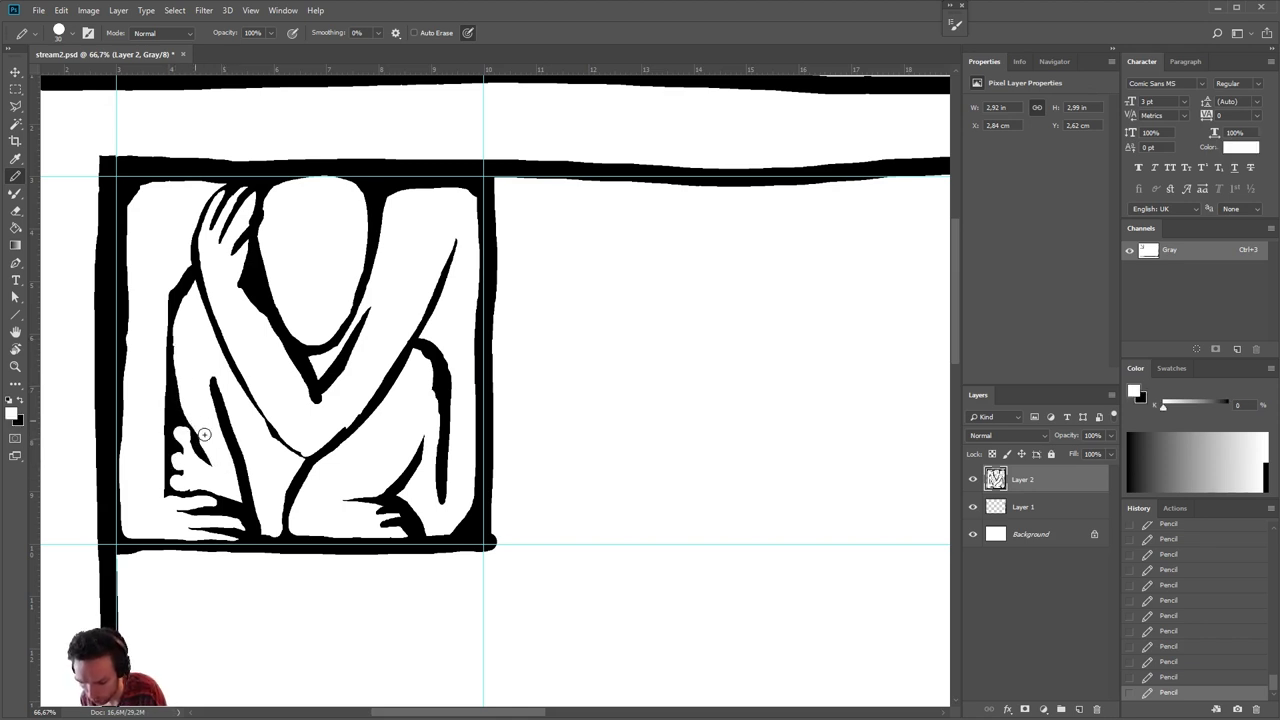
key("x")
left_click_drag(200, 340, 214, 385)
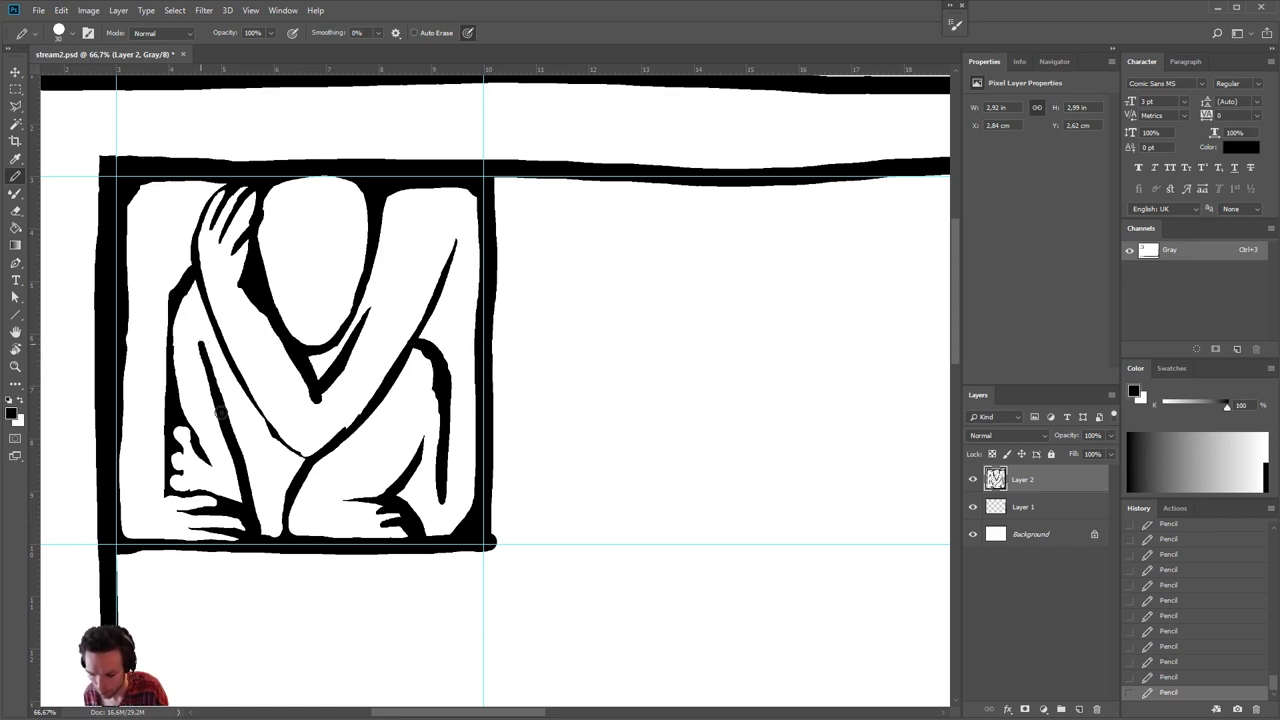
key("x")
left_click_drag(198, 328, 206, 368)
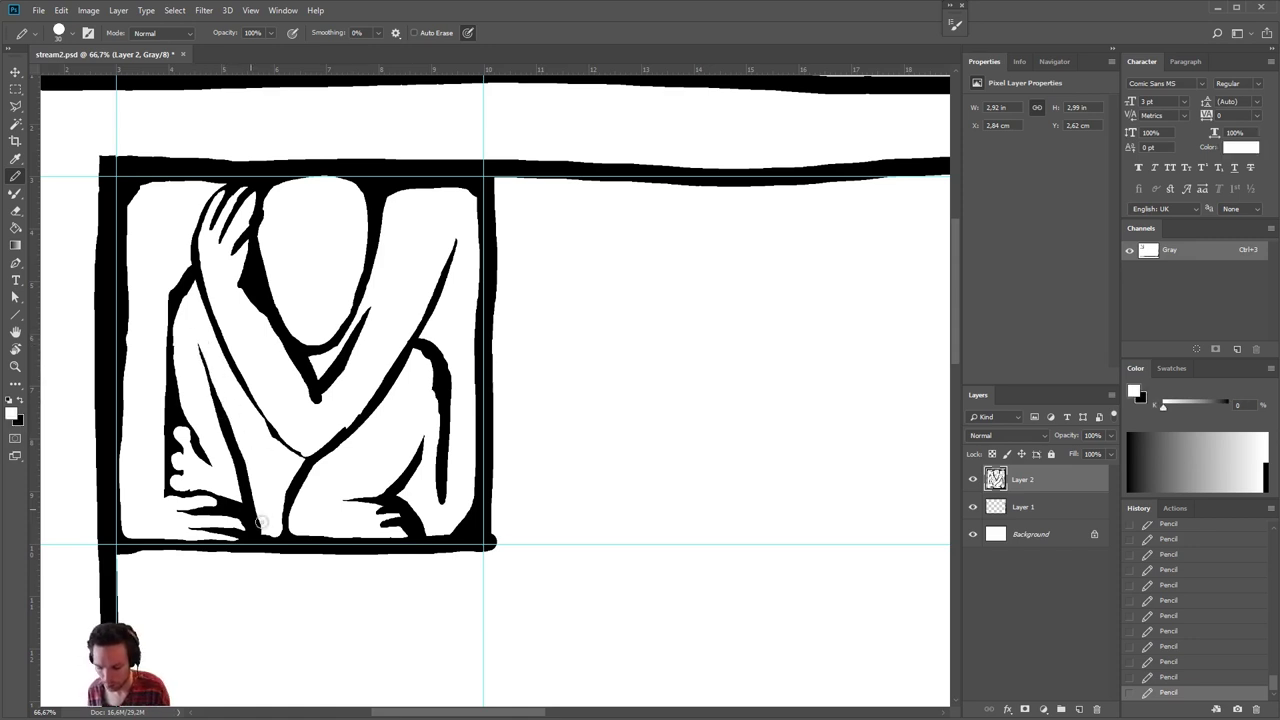
key("x")
left_click_drag(276, 512, 282, 538)
mouse_move(261, 409)
left_mouse_down()
mouse_move(272, 460)
mouse_move(286, 434)
mouse_move(298, 442)
left_mouse_up()
key("x")
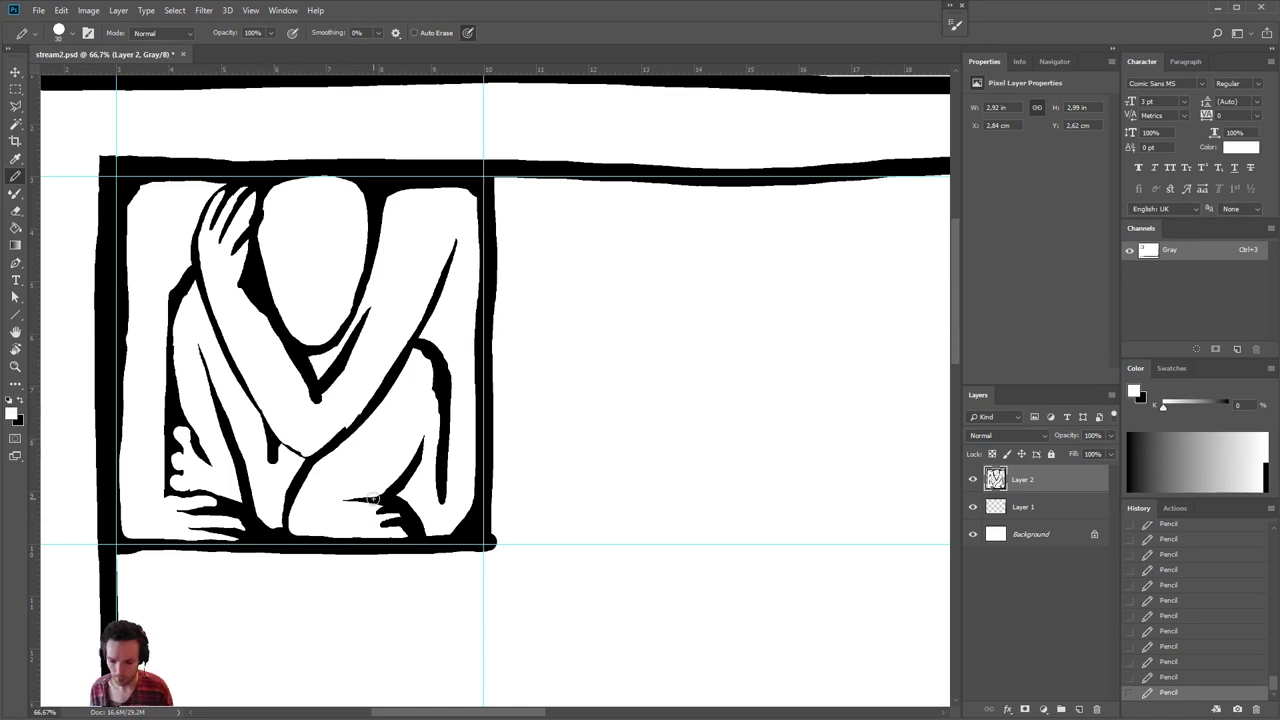
- Draw and trim the ear, nose and nostrils, and the hair strands on the forehead
key("x")
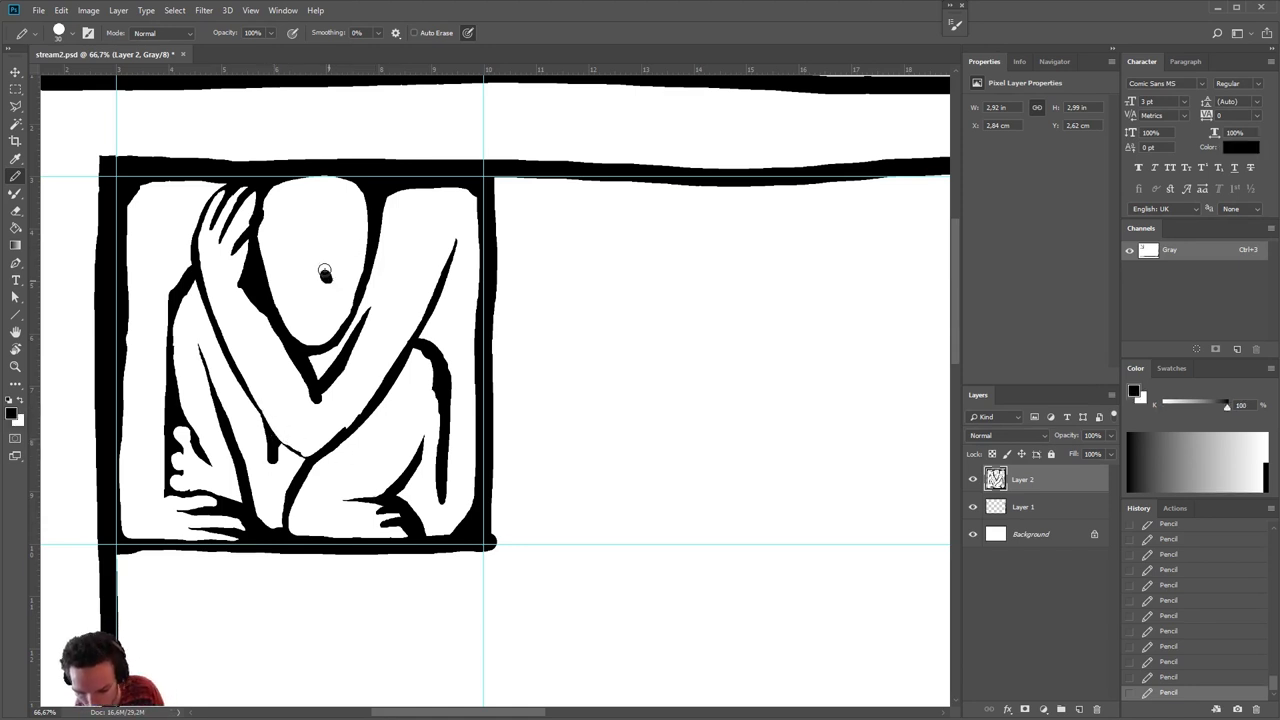
mouse_move(323, 274)
left_mouse_down()
mouse_move(368, 250)
mouse_move(315, 258)
mouse_move(288, 290)
mouse_move(306, 251)
left_mouse_up()
key("x")
key("x")
key("x")
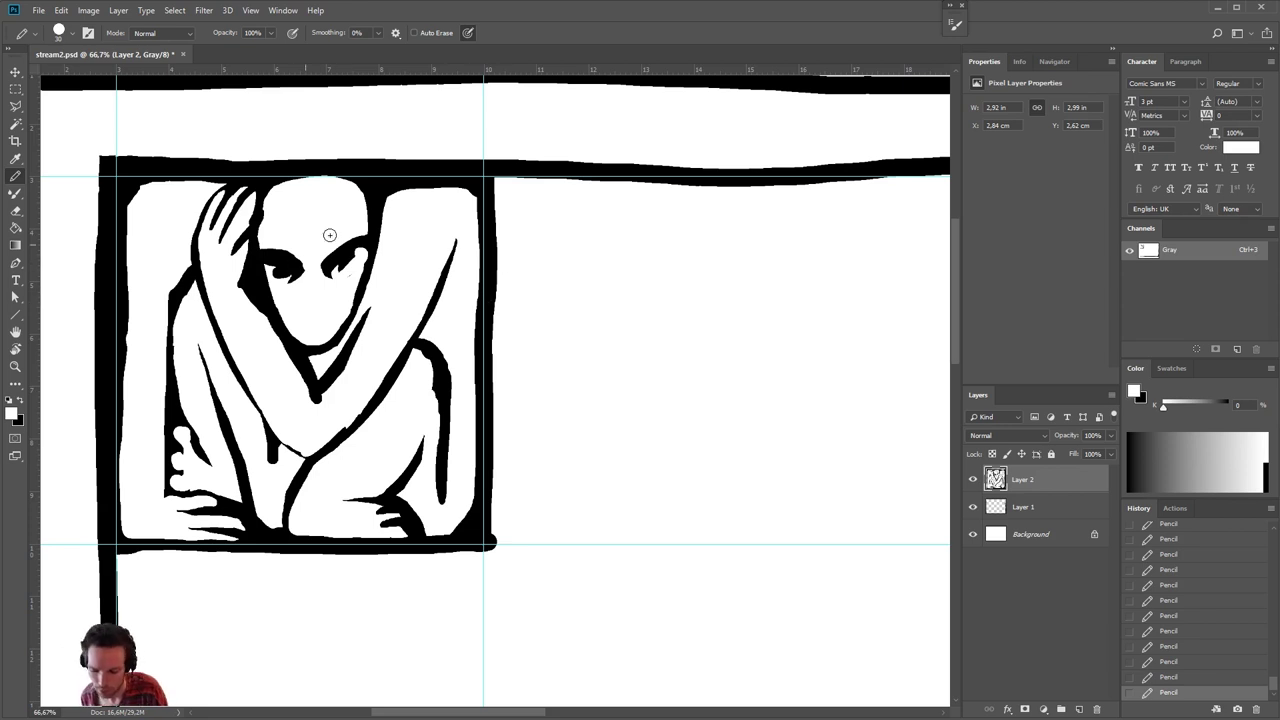
key("x")
mouse_move(317, 306)
left_mouse_down()
mouse_move(330, 272)
mouse_move(334, 316)
mouse_move(309, 324)
mouse_move(304, 309)
left_mouse_up()
key("x")
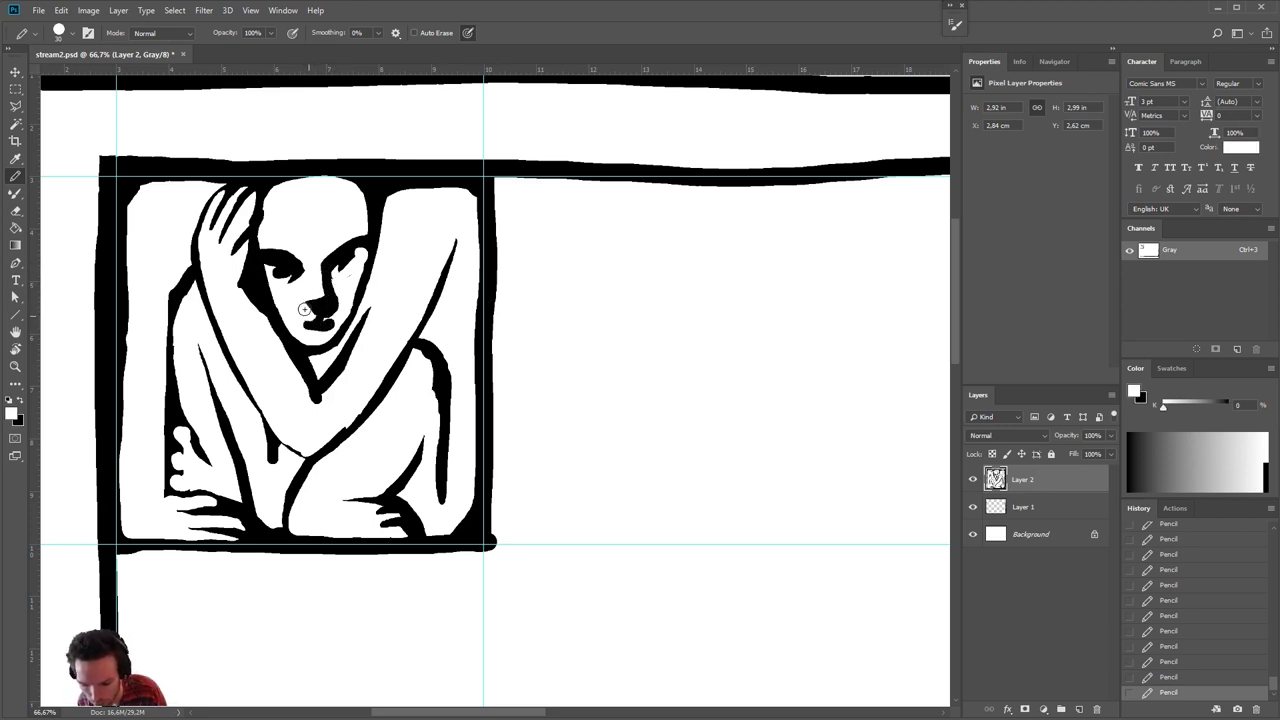
key("x")
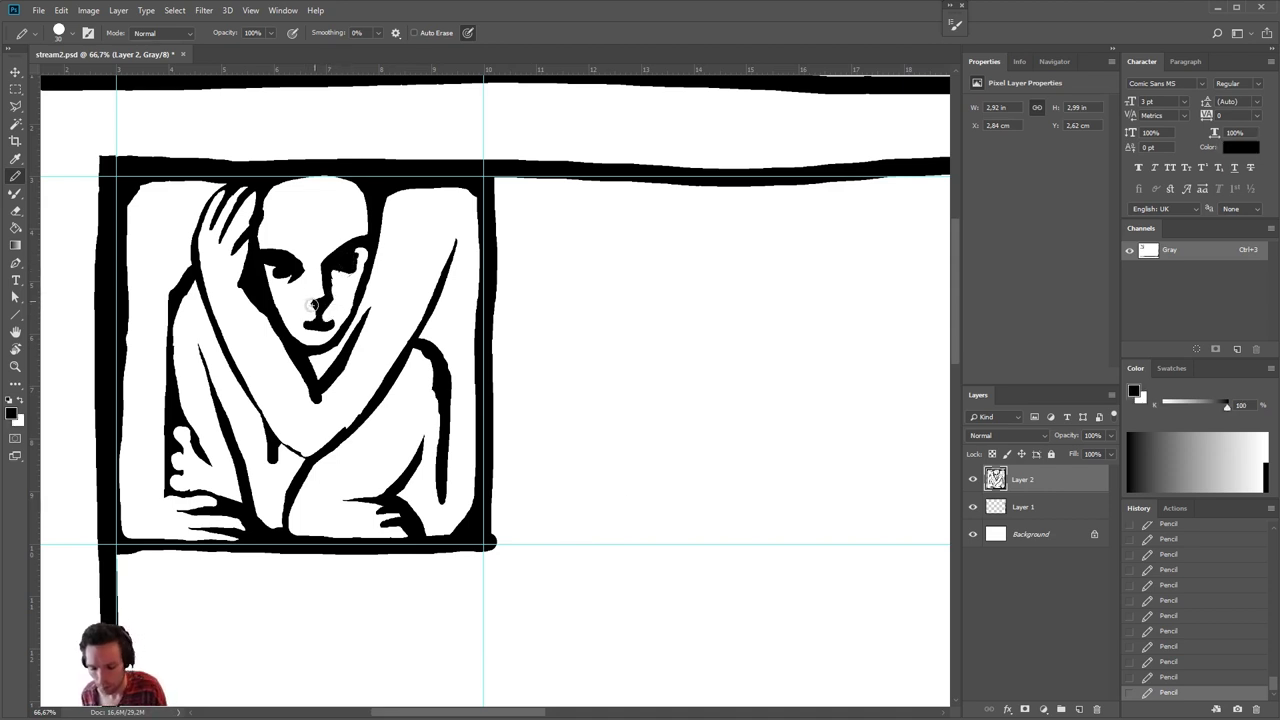
mouse_move(313, 303)
left_mouse_down()
mouse_move(316, 322)
mouse_move(300, 322)
mouse_move(328, 323)
mouse_move(348, 285)
mouse_move(345, 315)
mouse_move(320, 341)
left_mouse_up()
key("x")
key("x")
key("x")
key("x")
mouse_move(340, 232)
left_mouse_down()
mouse_move(346, 201)
mouse_move(348, 223)
mouse_move(346, 198)
mouse_move(361, 219)
mouse_move(332, 186)
mouse_move(331, 239)
mouse_move(356, 194)
mouse_move(289, 258)
mouse_move(299, 220)
mouse_move(305, 265)
left_mouse_up()
key("x")
key("x")
key("x")
mouse_move(295, 218)
left_mouse_down()
mouse_move(288, 208)
mouse_move(300, 215)
left_mouse_up()
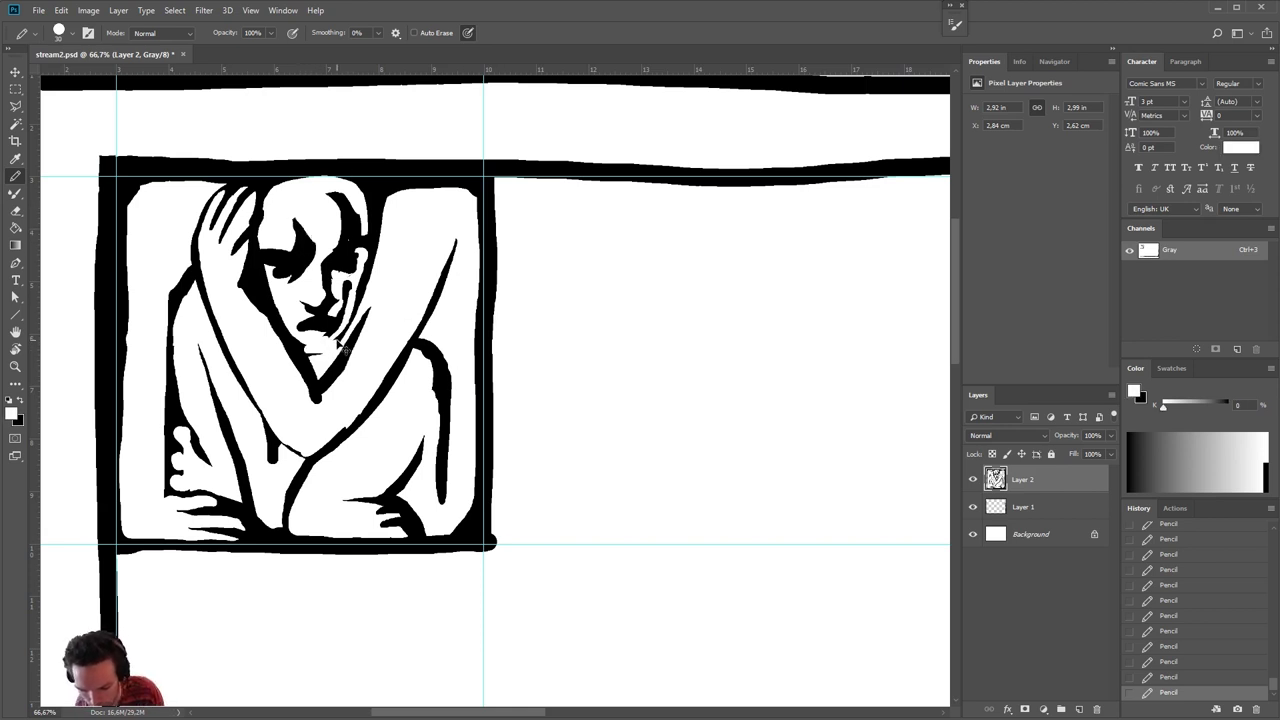
key("x")
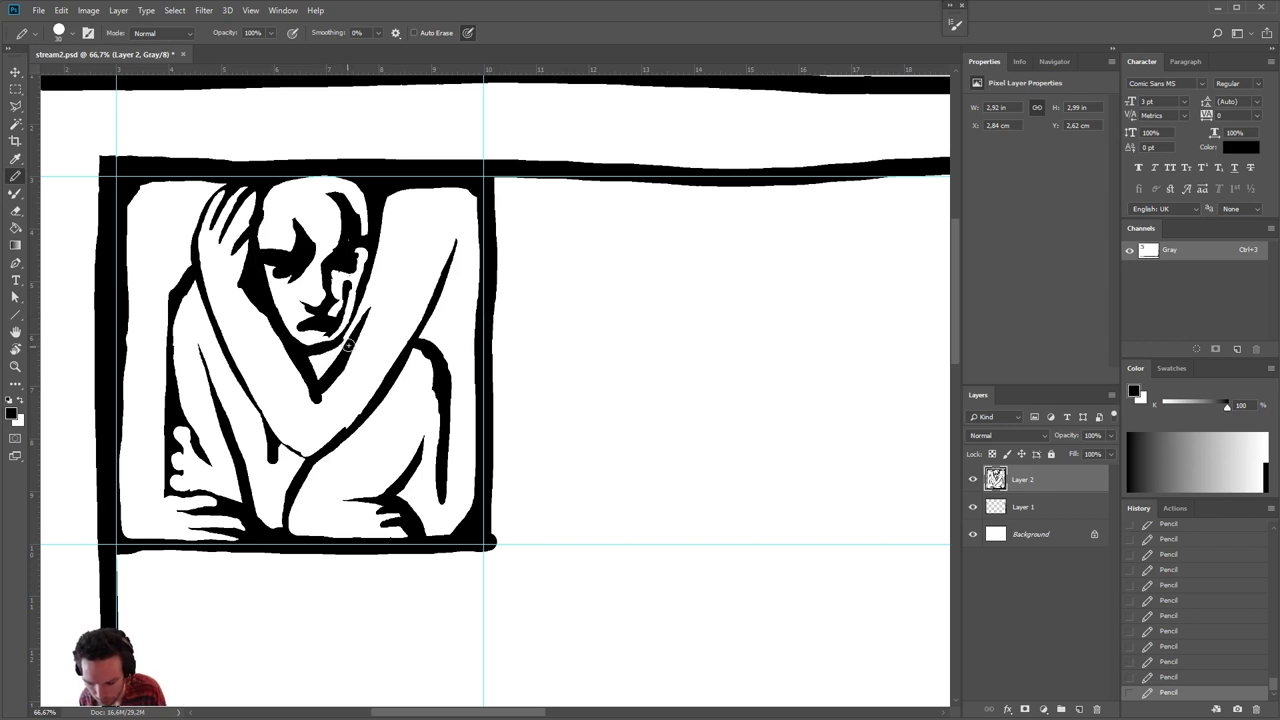
- Shade the neck and paint a curving black stroke over the right shoulder, extending it down-left
left_click_drag(348, 344, 327, 355)
key("x")
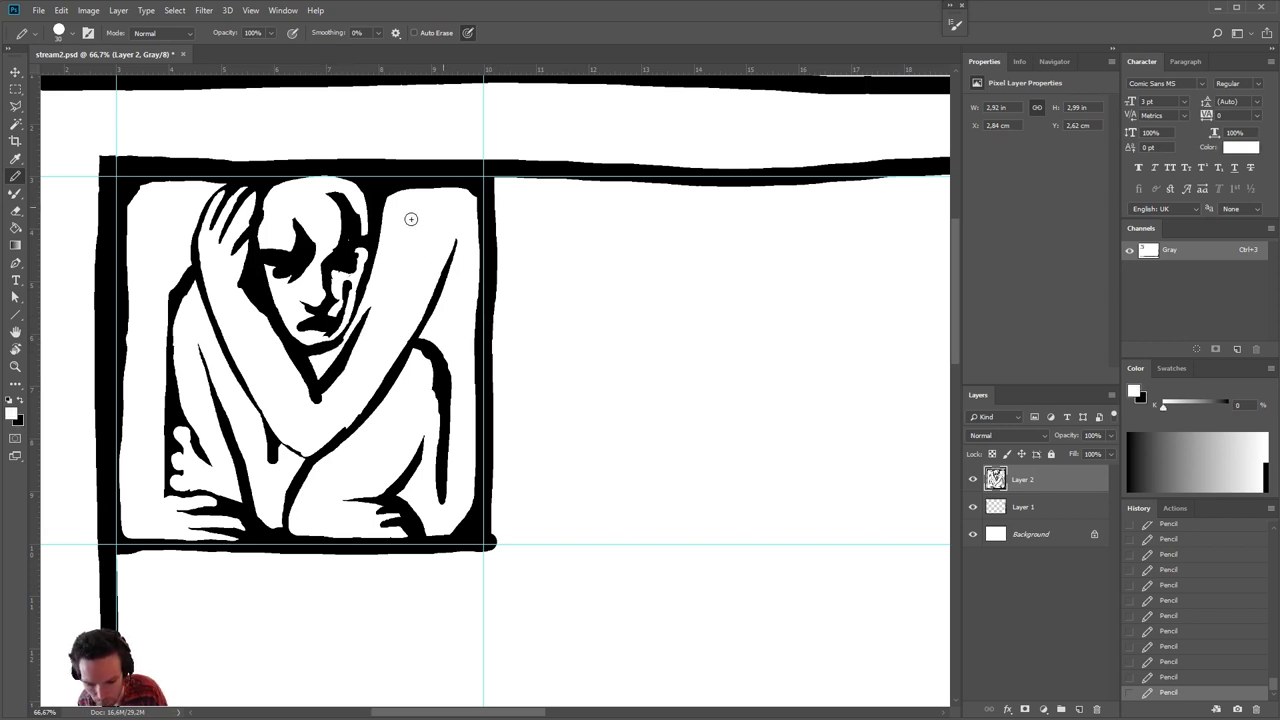
key("x")
mouse_move(451, 209)
left_mouse_down()
mouse_move(460, 215)
mouse_move(436, 220)
mouse_move(322, 419)
mouse_move(458, 201)
left_mouse_up()
key("x")
left_click_drag(413, 242, 444, 200)
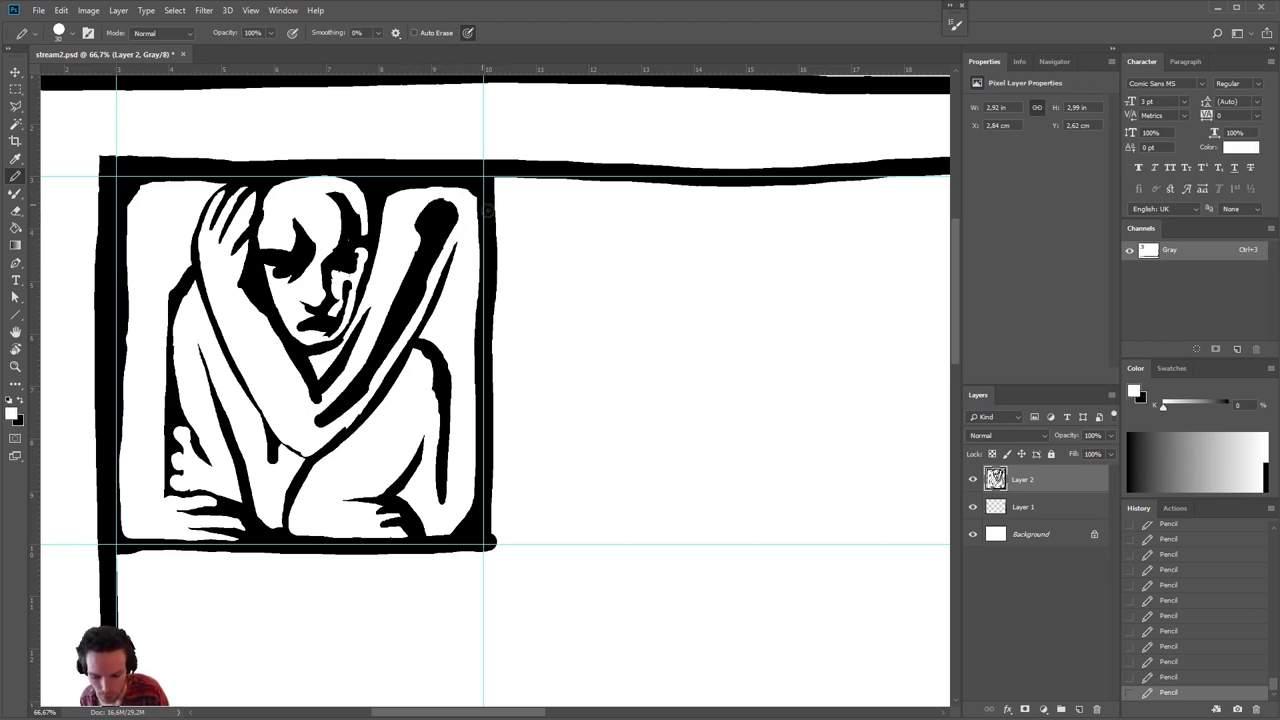
key("x")
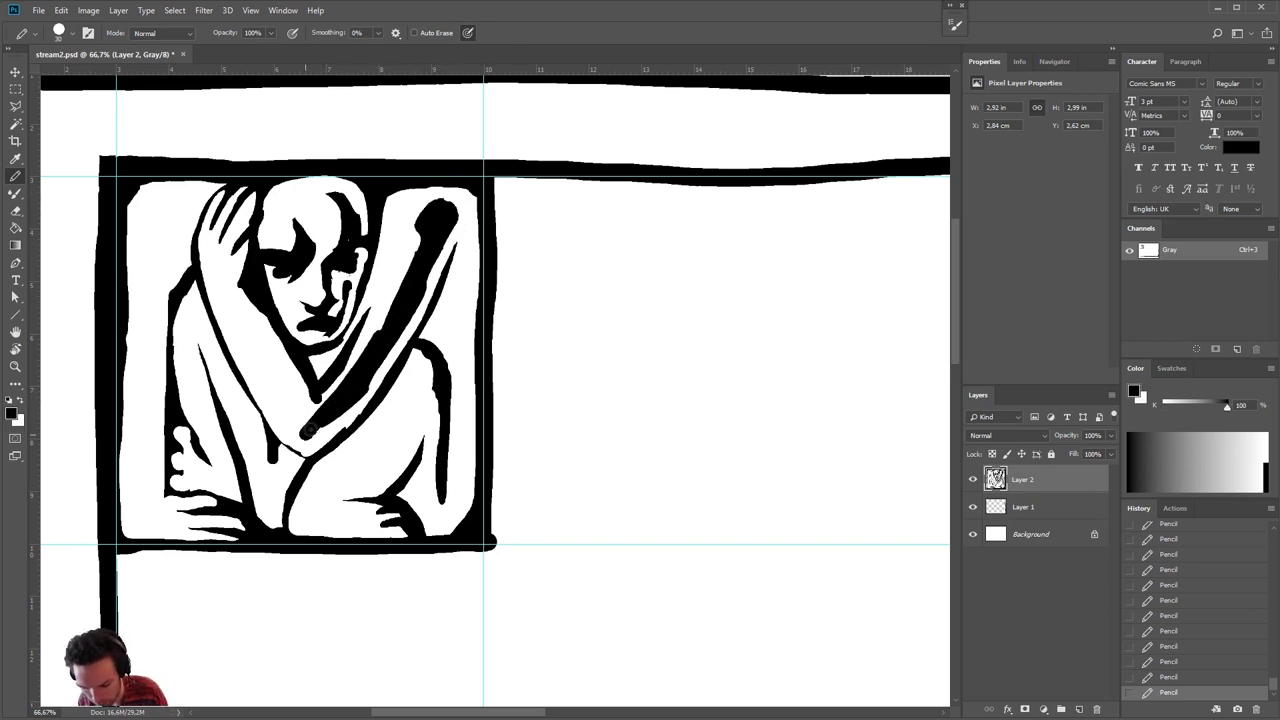
mouse_move(371, 371)
left_mouse_down()
mouse_move(325, 428)
mouse_move(296, 423)
left_mouse_up()
key("x")
key("x")
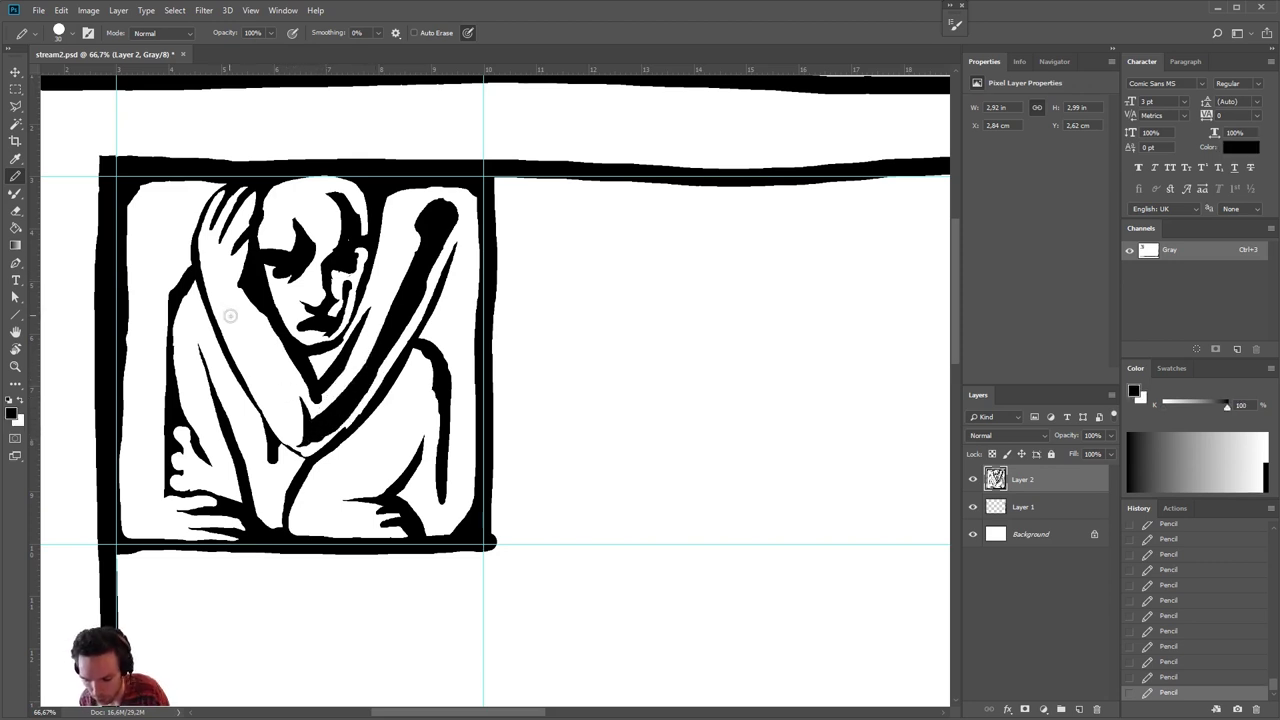
- Paint and trim a black line along the left arm, then darken the chin and neck
left_click_drag(216, 290, 296, 436)
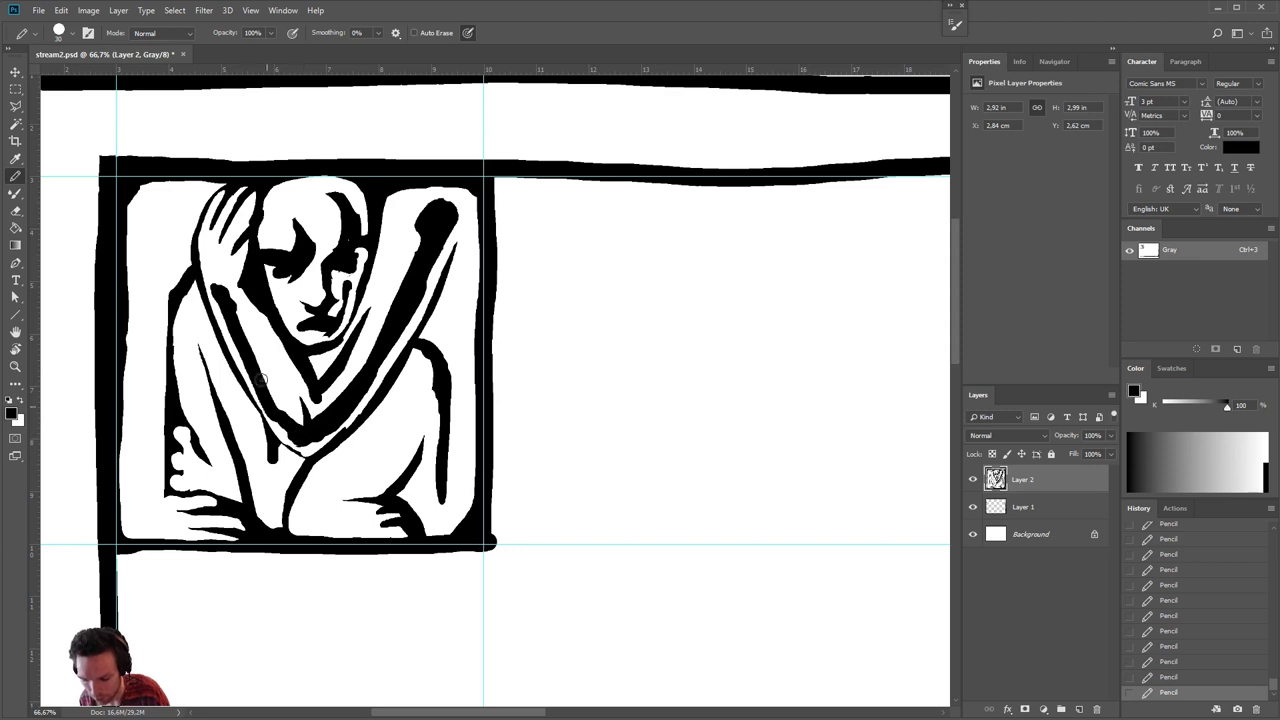
key("x")
left_click_drag(224, 320, 272, 414)
left_click_drag(222, 281, 213, 271)
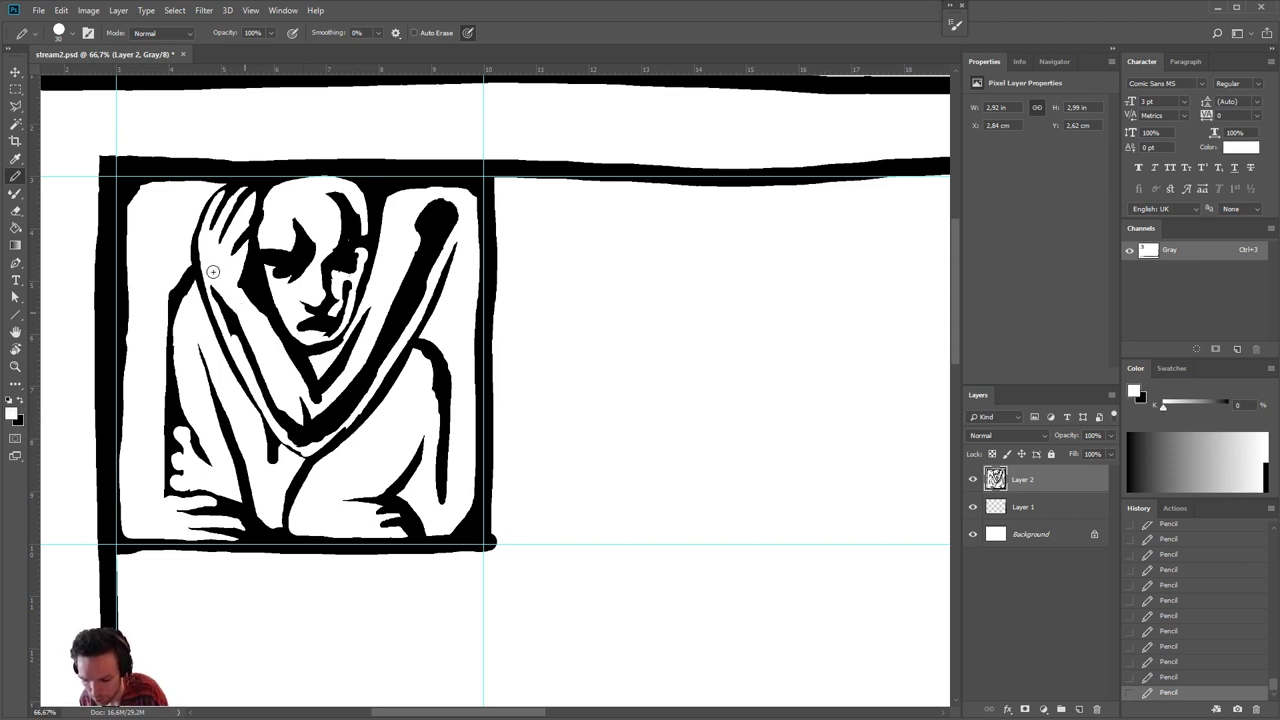
key("x")
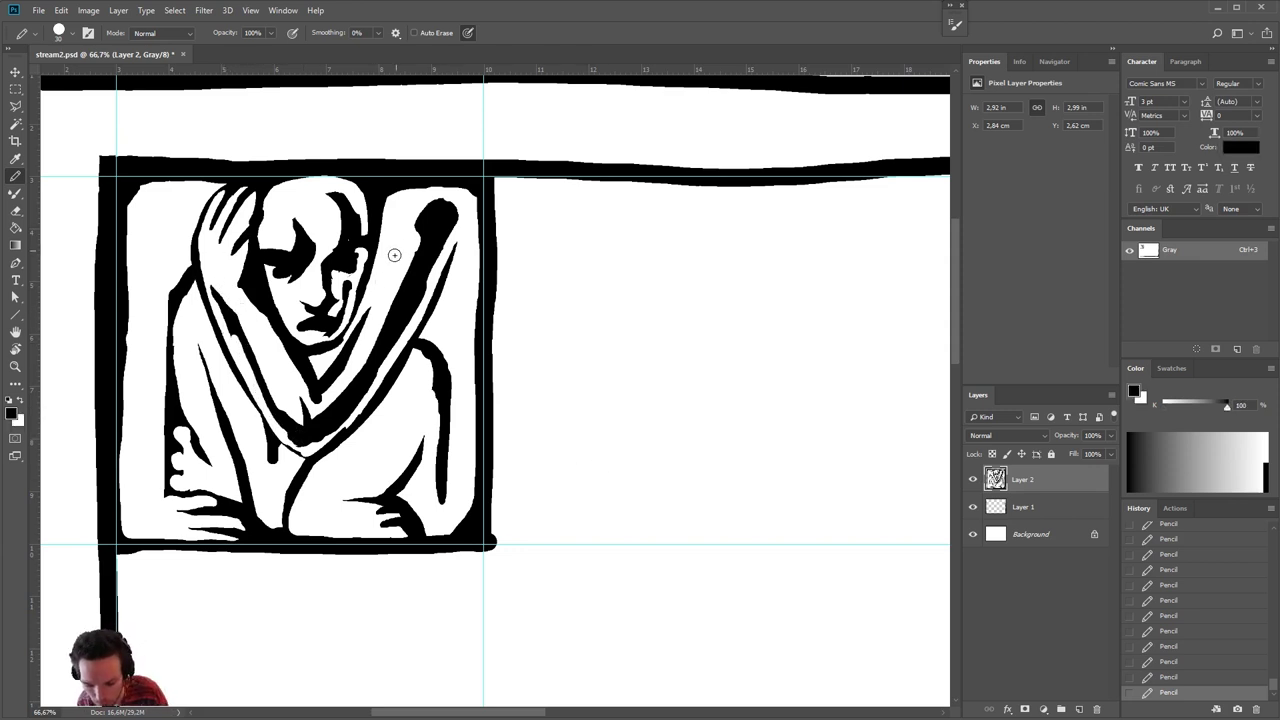
left_click_drag(352, 330, 314, 354)
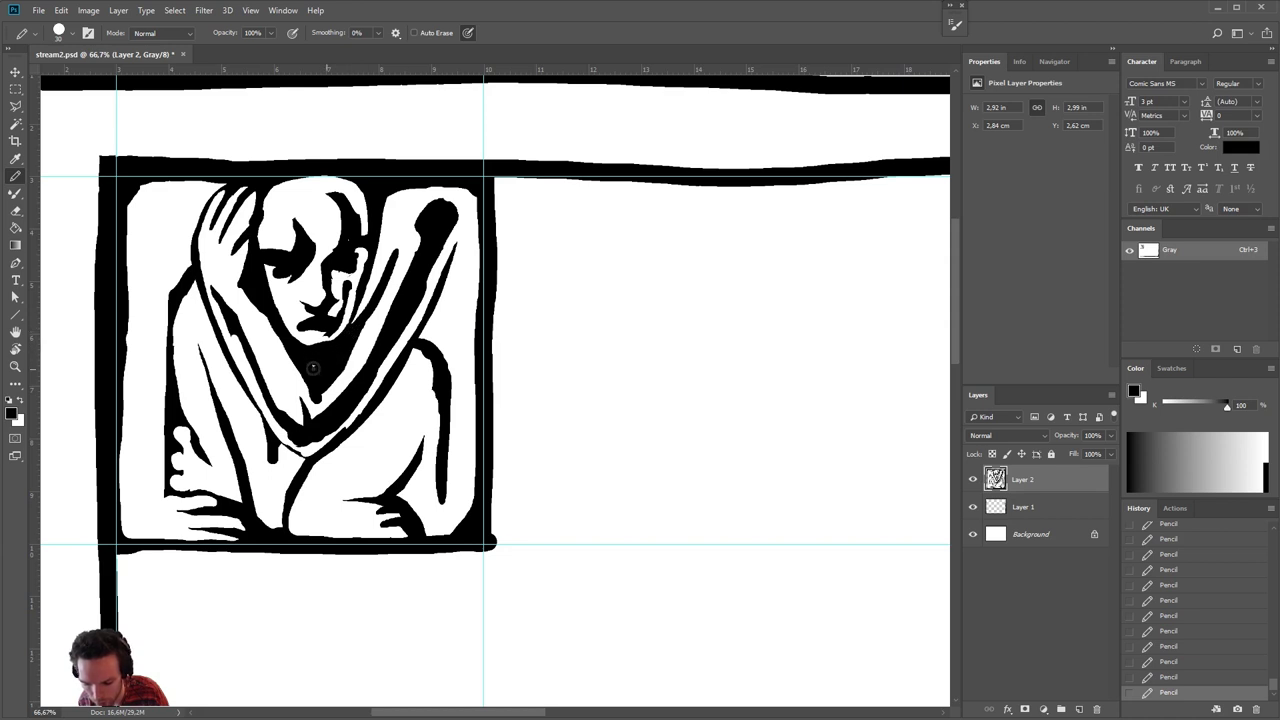
- Rework the right arm, darkening the lower-arm diagonal and painting a black band along it
key("x")
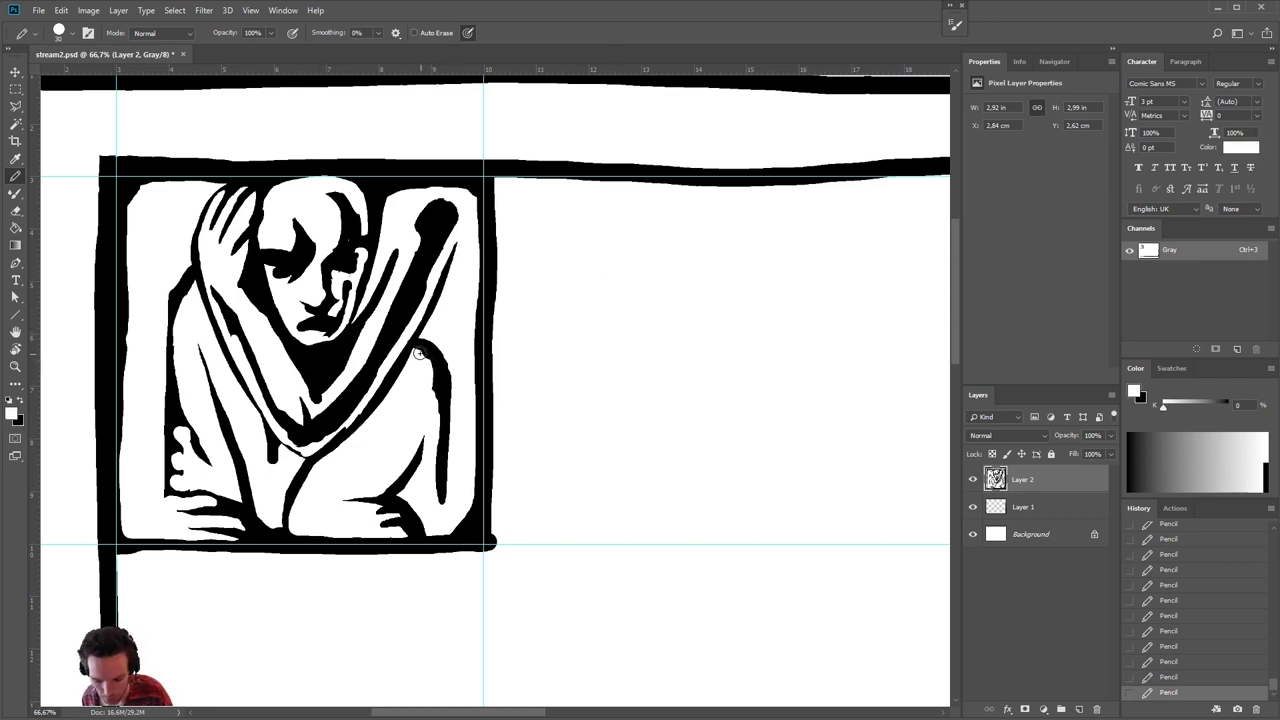
mouse_move(442, 362)
left_mouse_down()
mouse_move(437, 423)
mouse_move(420, 418)
mouse_move(360, 478)
mouse_move(368, 467)
left_mouse_up()
key("x")
left_click_drag(406, 420, 344, 492)
key("x")
mouse_move(428, 370)
left_mouse_down()
mouse_move(389, 438)
mouse_move(332, 474)
left_mouse_up()
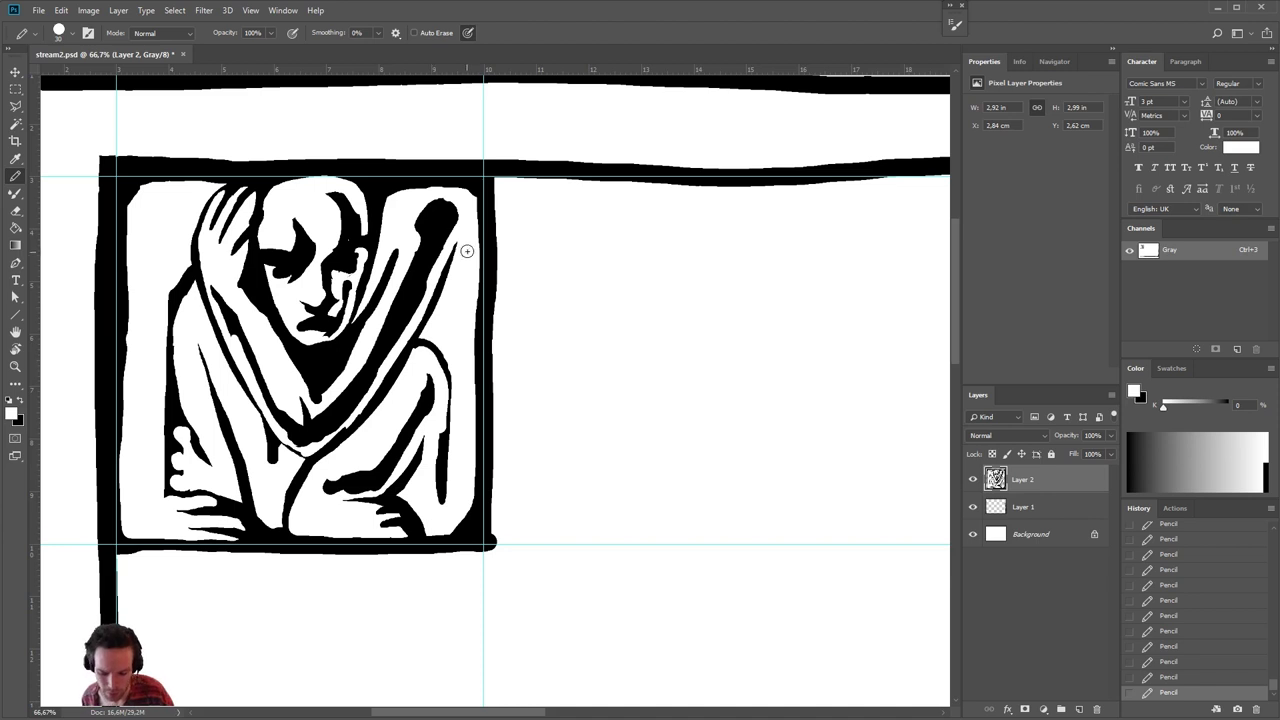
key("x")
mouse_move(467, 239)
left_mouse_down()
mouse_move(436, 350)
mouse_move(468, 256)
mouse_move(441, 507)
left_mouse_up()
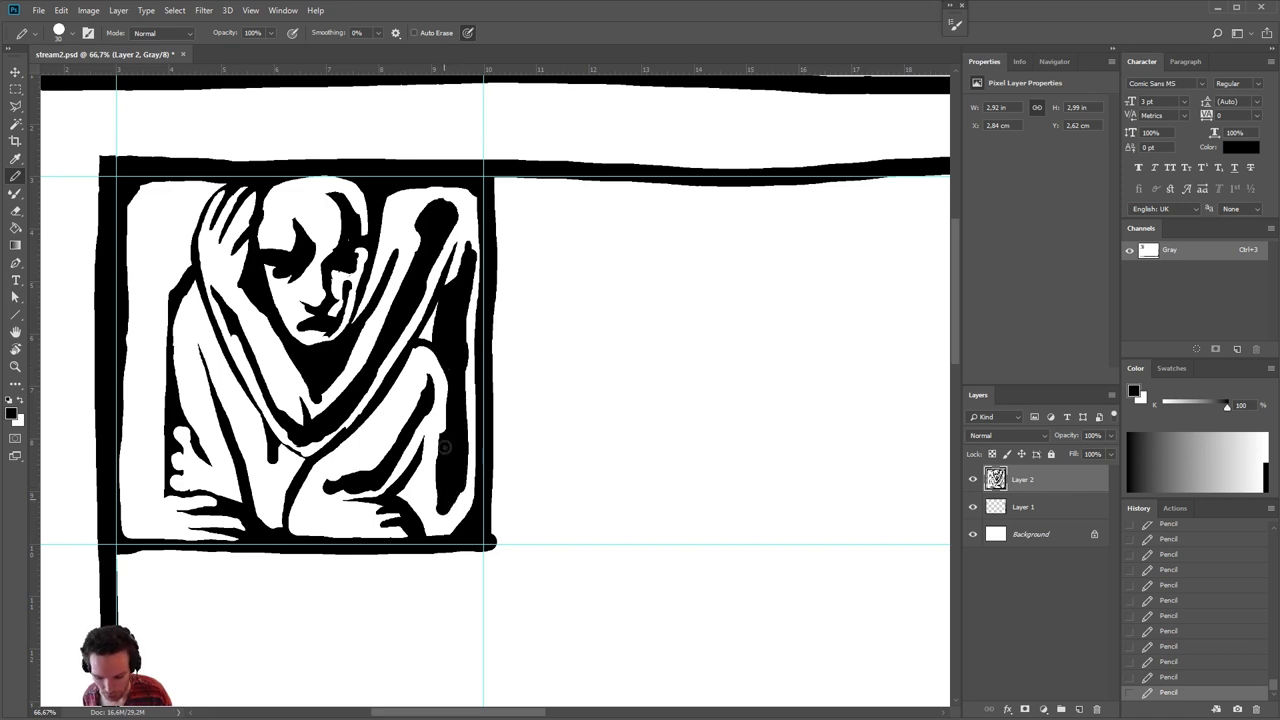
- Add black marks and redraw the line down the lower robe
key("x")
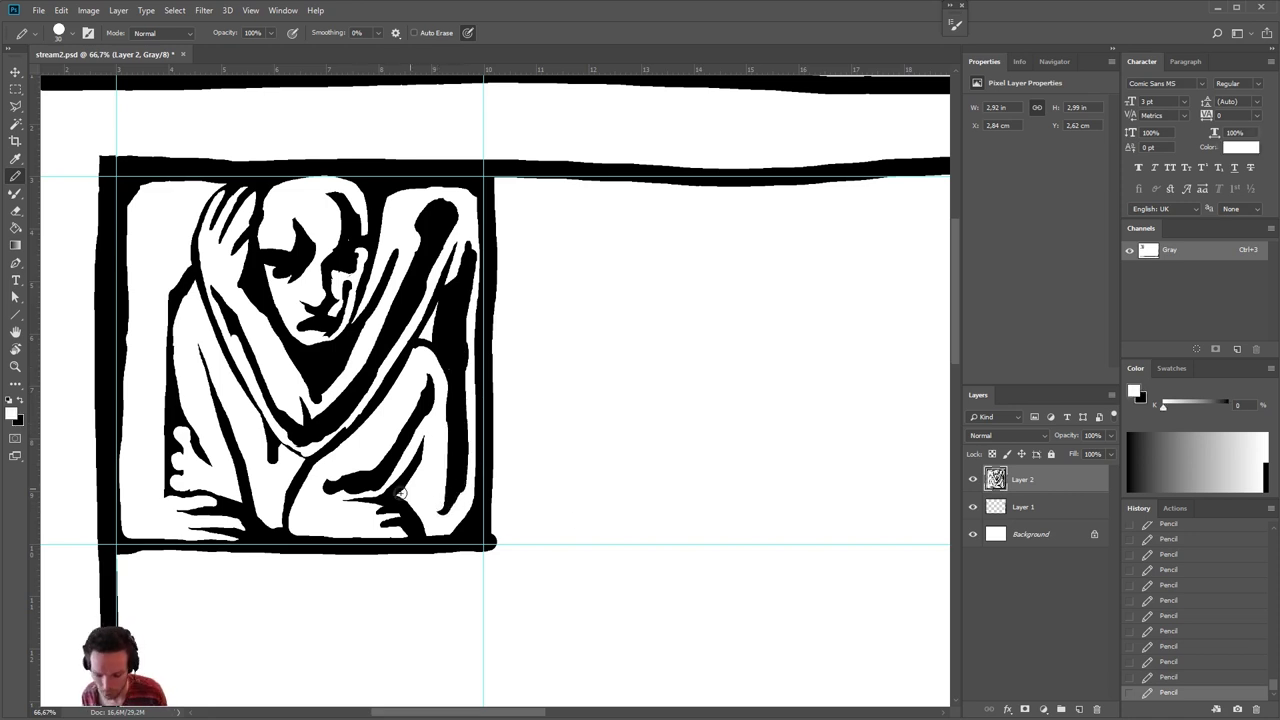
key("x")
key("x")
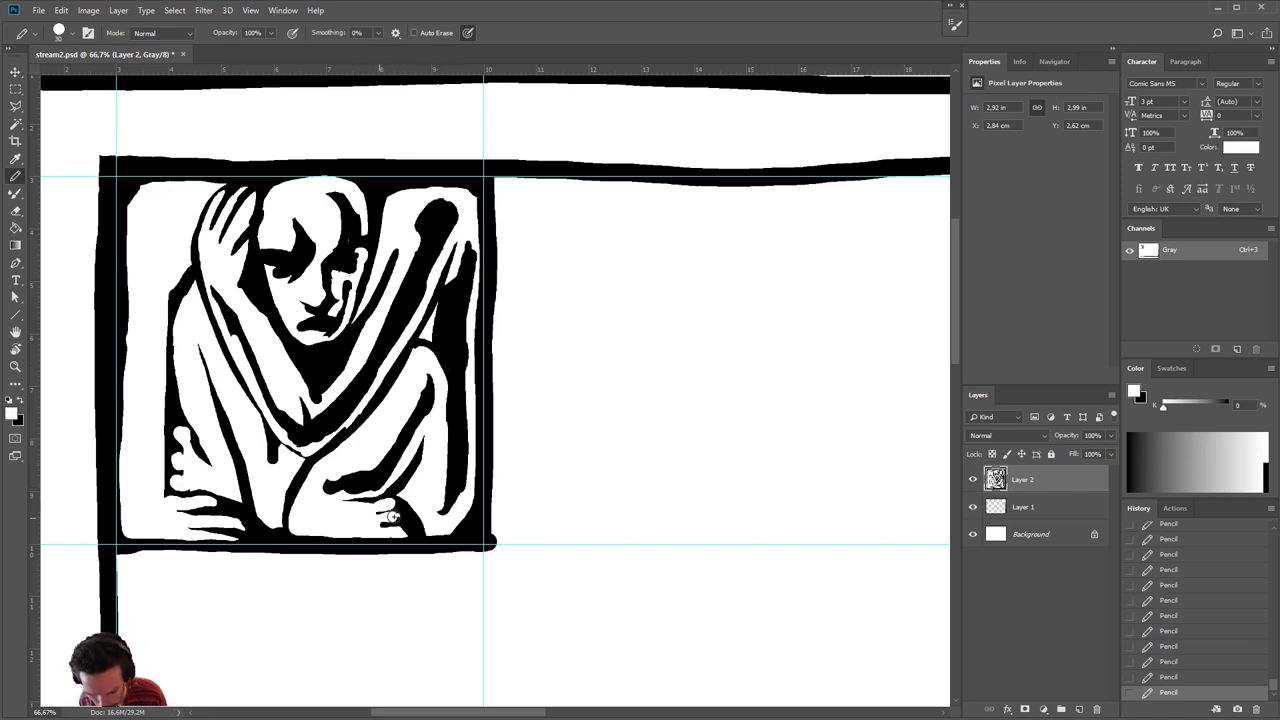
key("x")
key("x")
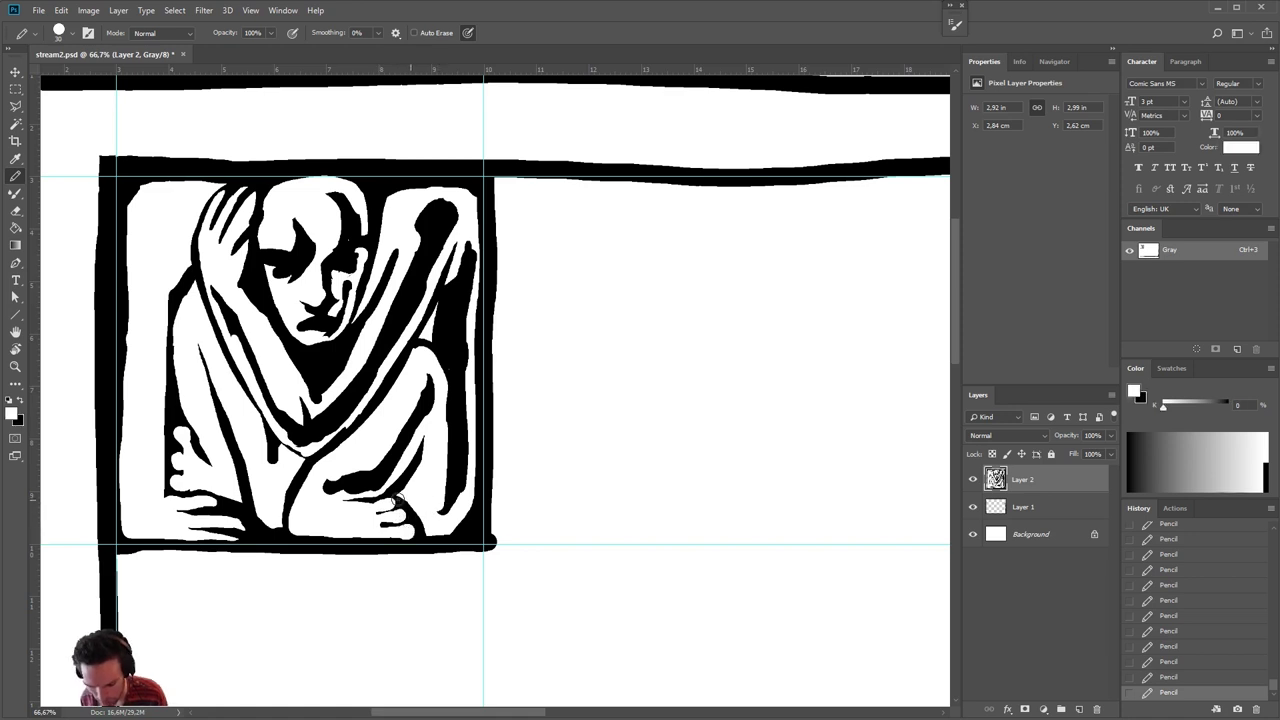
key("x")
mouse_move(242, 410)
left_mouse_down()
mouse_move(222, 372)
mouse_move(258, 443)
mouse_move(268, 510)
mouse_move(284, 450)
mouse_move(293, 461)
mouse_move(309, 451)
mouse_move(281, 522)
left_mouse_up()
key("x")
- Fill the robe's left edge, the area beside the head, and the strip left of the figure with black
key("x")
mouse_move(295, 460)
left_mouse_down()
mouse_move(280, 525)
mouse_move(297, 466)
left_mouse_up()
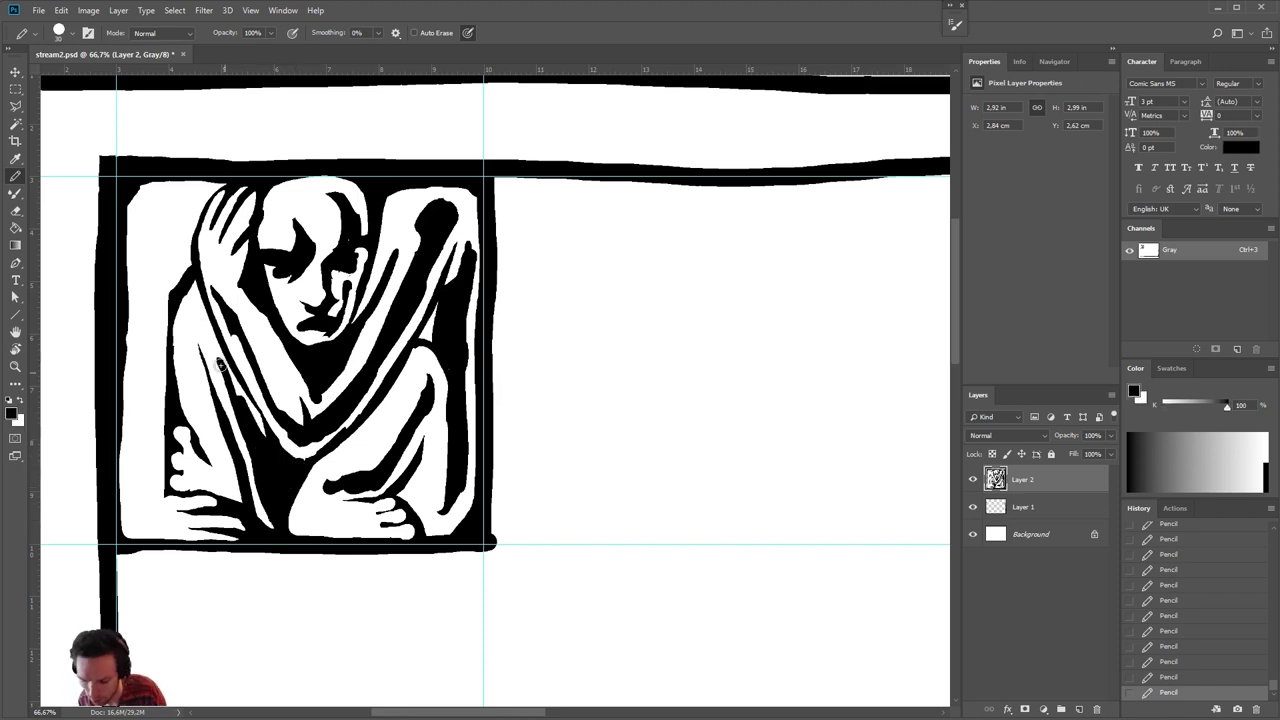
key("x")
mouse_move(220, 365)
left_mouse_down()
mouse_move(196, 348)
mouse_move(236, 489)
left_mouse_up()
key("x")
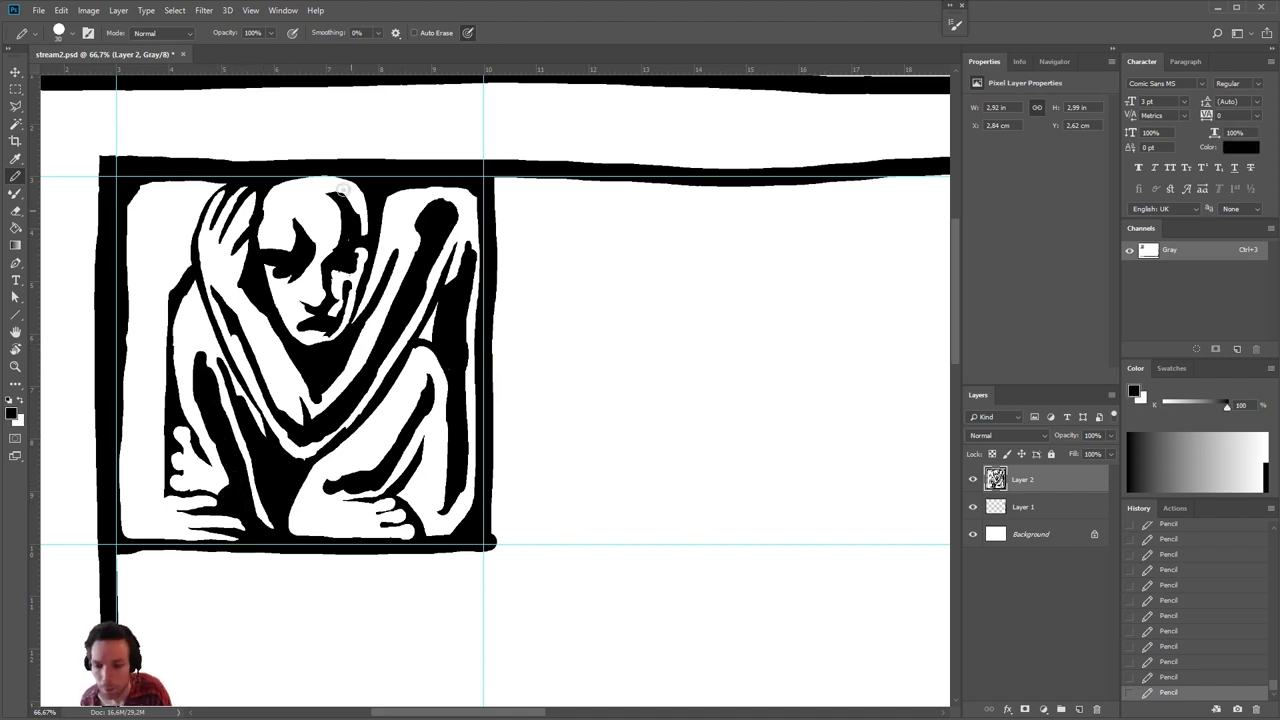
mouse_move(206, 204)
left_mouse_down()
mouse_move(163, 216)
mouse_move(156, 266)
mouse_move(176, 236)
mouse_move(189, 243)
left_mouse_up()
key("x")
key("x")
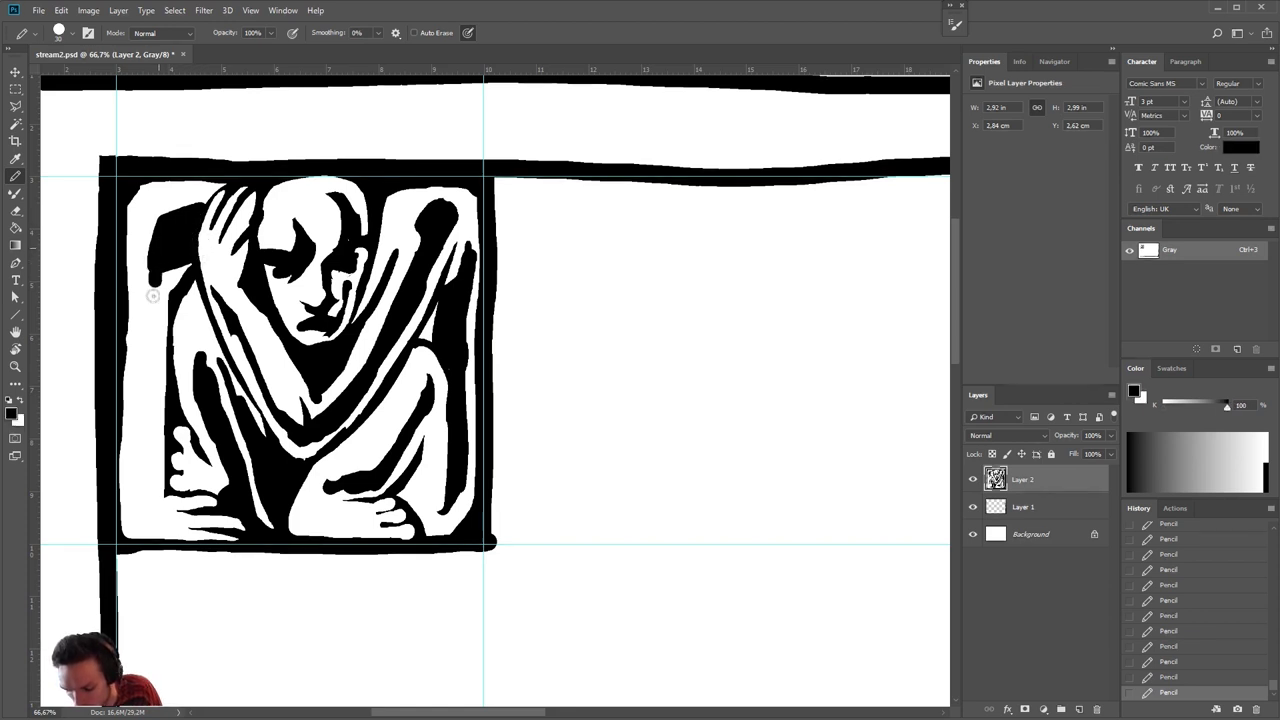
mouse_move(153, 284)
left_mouse_down()
mouse_move(150, 495)
mouse_move(165, 280)
mouse_move(186, 285)
mouse_move(165, 334)
left_mouse_up()
key("x")
key("x")
mouse_move(150, 472)
left_mouse_down()
mouse_move(140, 519)
mouse_move(254, 517)
mouse_move(194, 499)
mouse_move(168, 507)
mouse_move(207, 495)
mouse_move(232, 509)
mouse_move(226, 523)
mouse_move(167, 513)
mouse_move(228, 524)
mouse_move(219, 538)
mouse_move(236, 536)
mouse_move(135, 514)
left_mouse_up()
key("x")
key("x")
key("x")
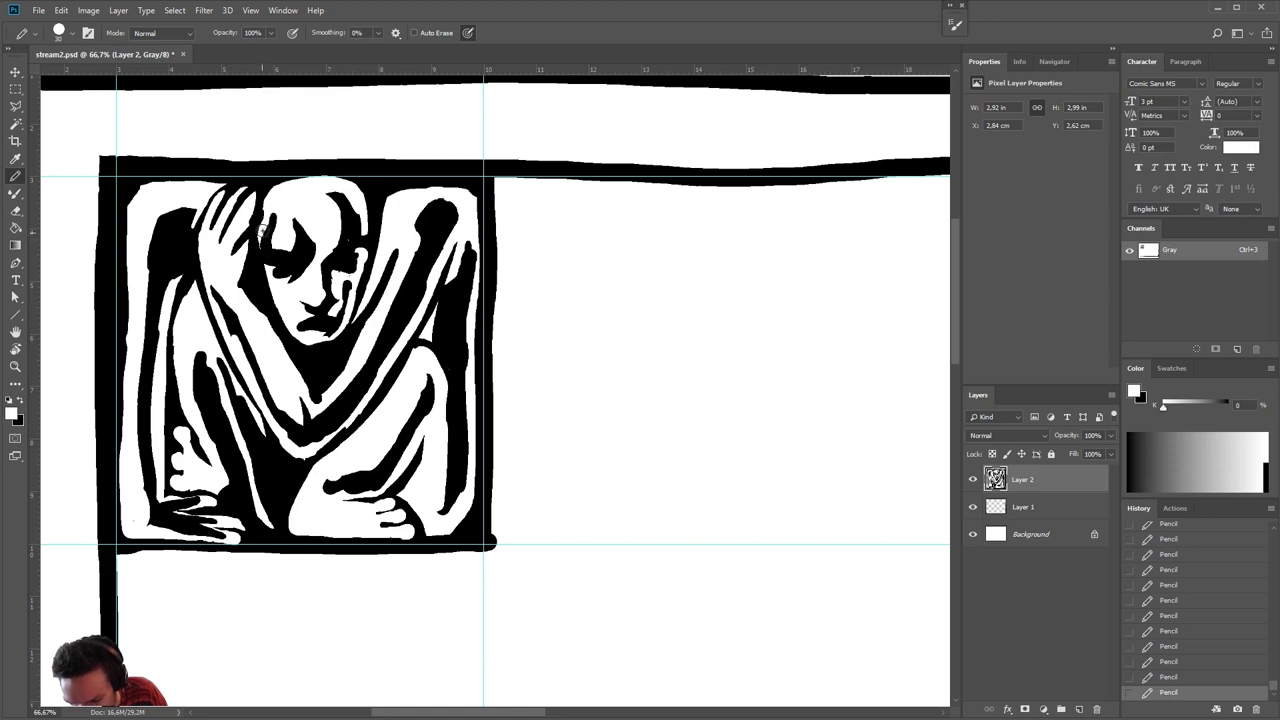
- Touch up the hand at lower right, then hide and reshow Layer 2 to check the inking
key("x")
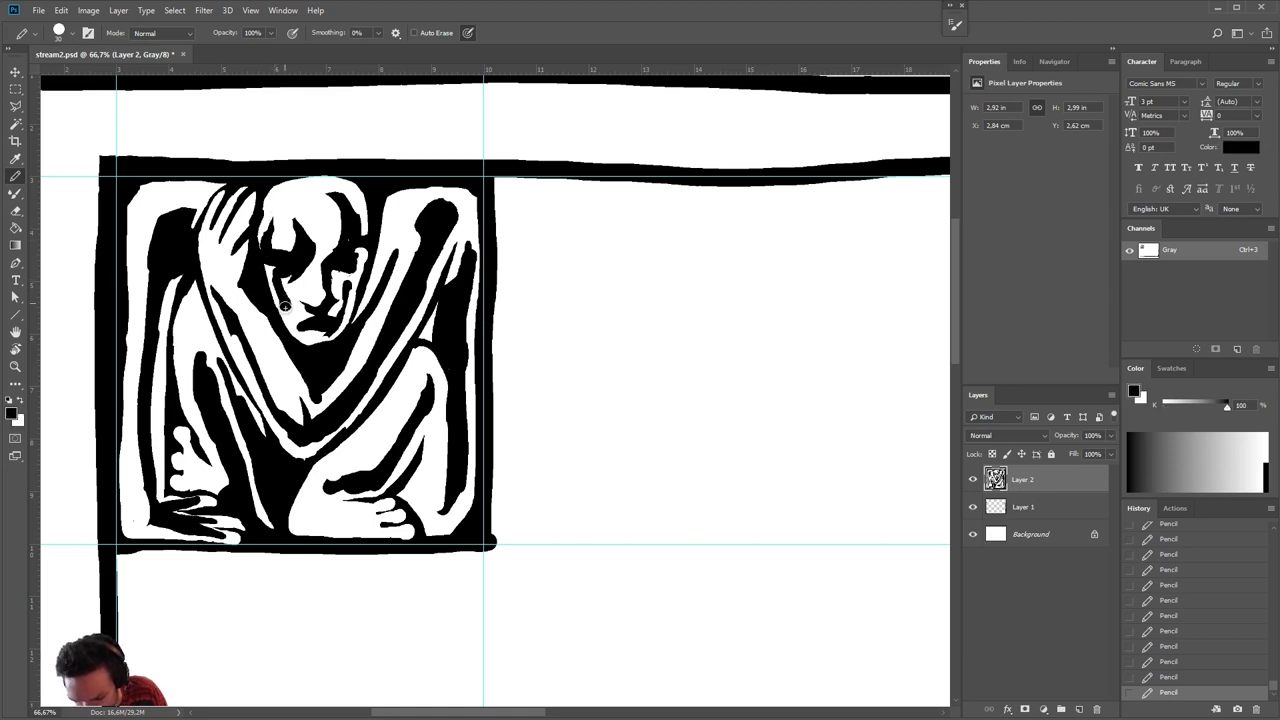
key("x")
key("x")
key("x")
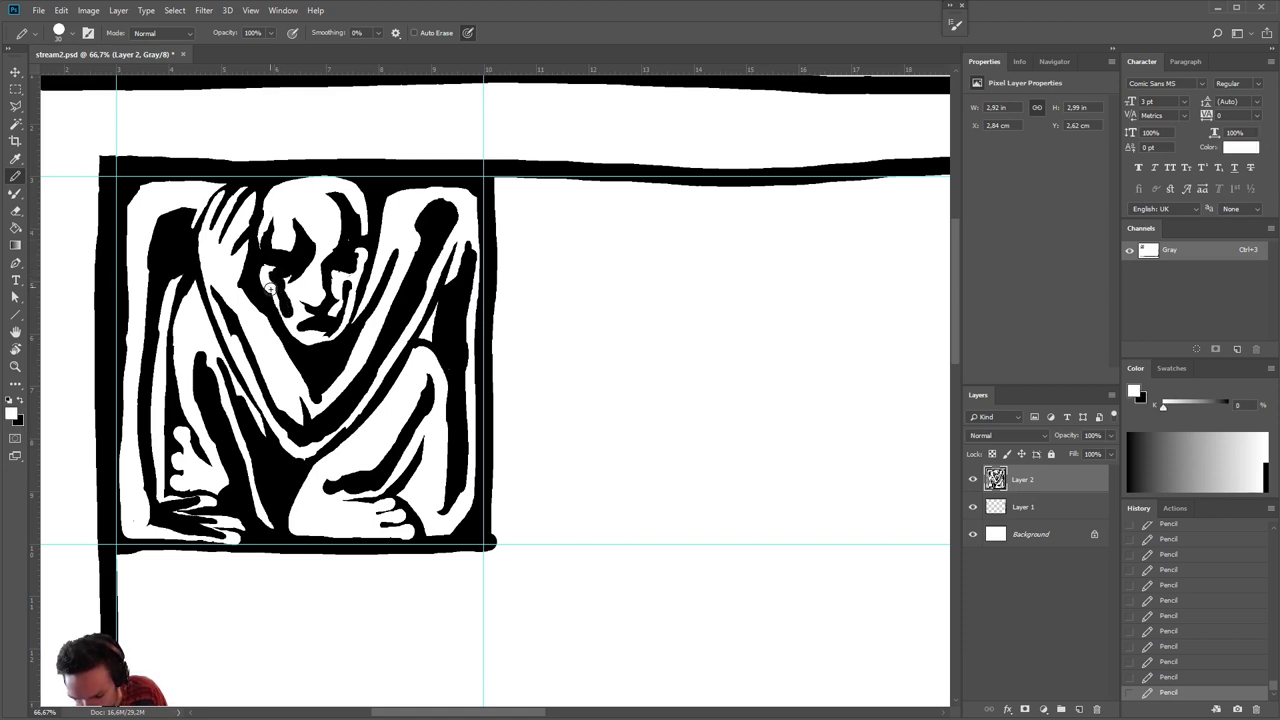
key("x")
key("x")
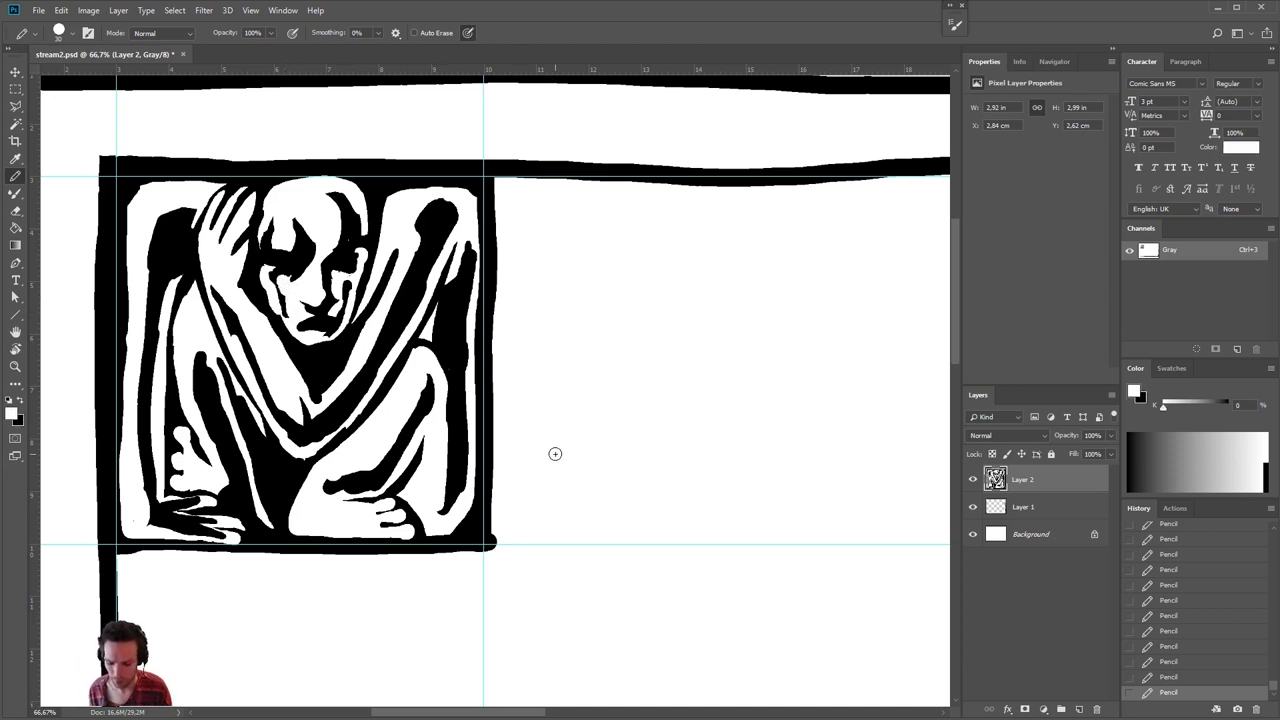
key("x")
mouse_move(335, 511)
left_mouse_down()
mouse_move(403, 535)
mouse_move(385, 504)
mouse_move(394, 535)
mouse_move(409, 532)
mouse_move(318, 530)
left_mouse_up()
key("x")
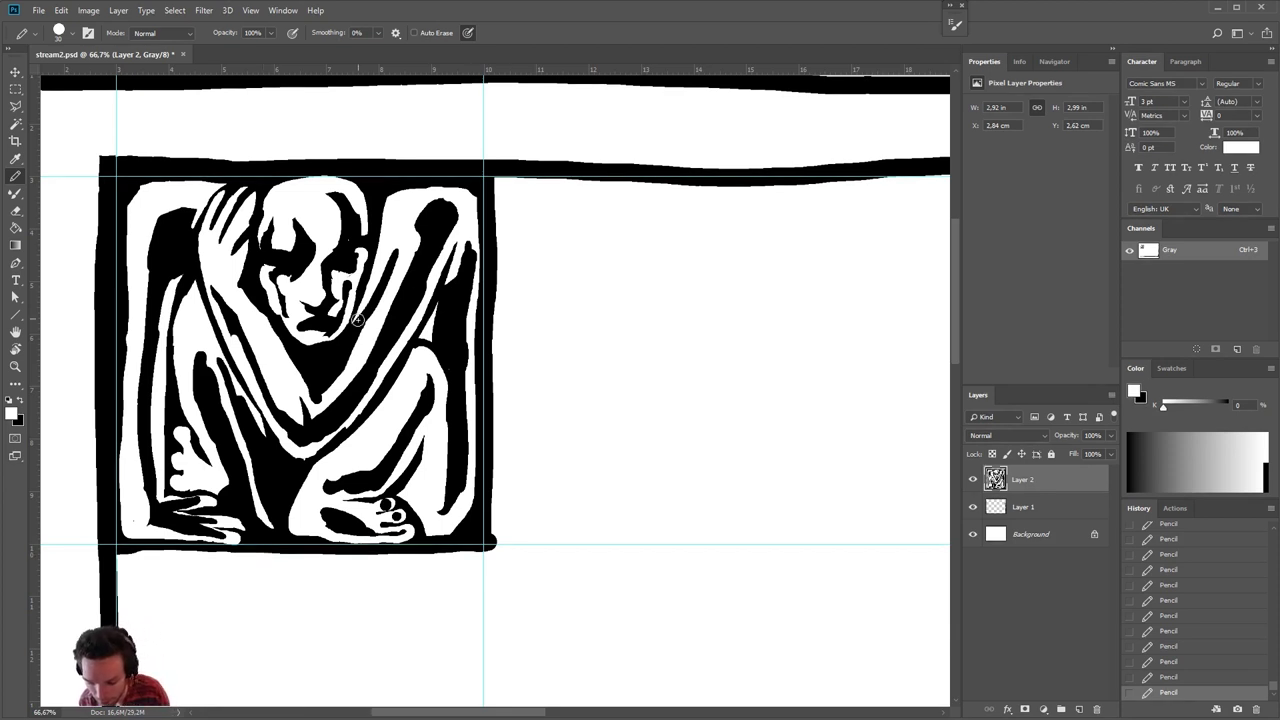
key("x")
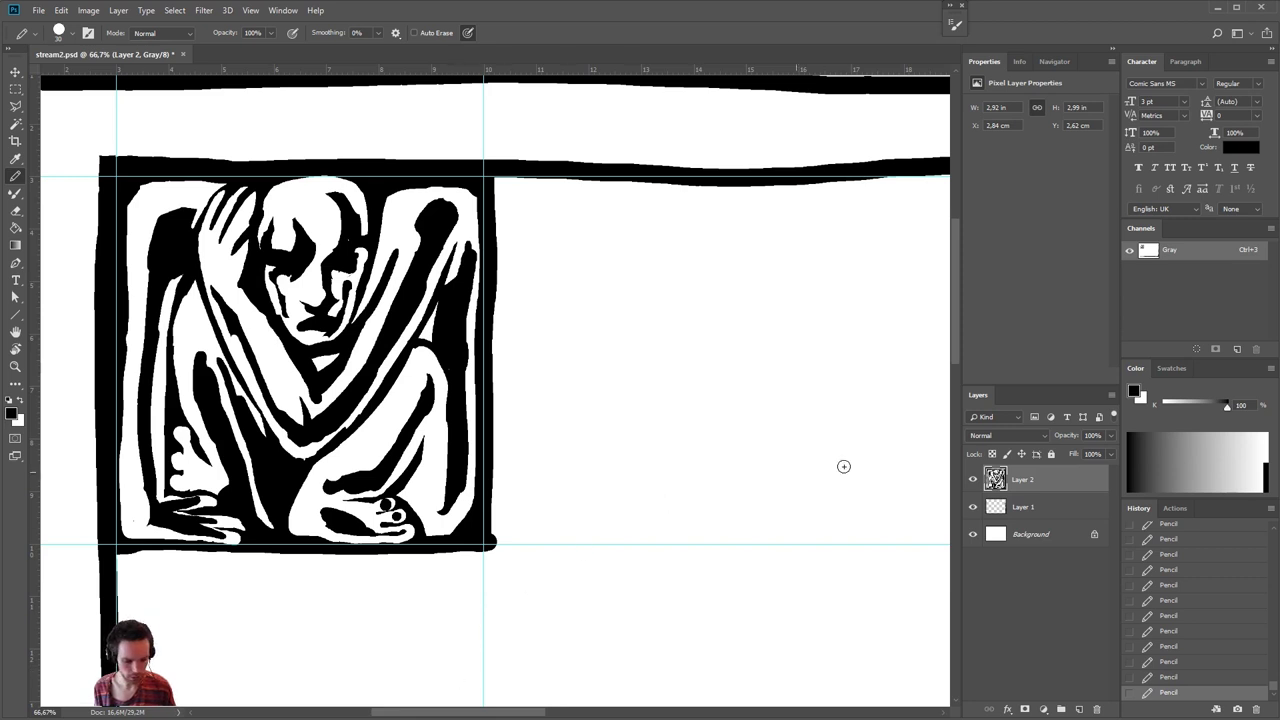
left_click(973, 480)
left_click(973, 480)
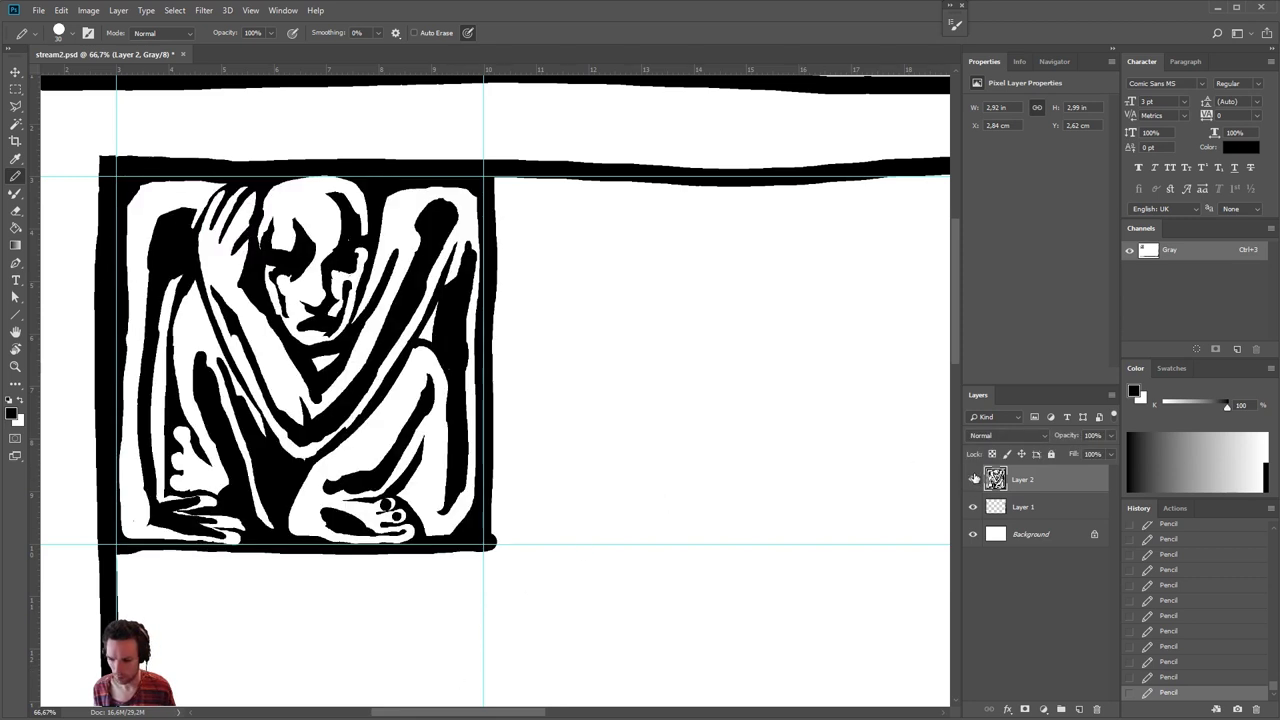
- Toggle snapping and copy the first panel's interior onto a new layer
left_click(15, 88)
left_click_drag(117, 178, 184, 235)
key("ctrl+d")
left_click(204, 10)
mouse_move(251, 11)
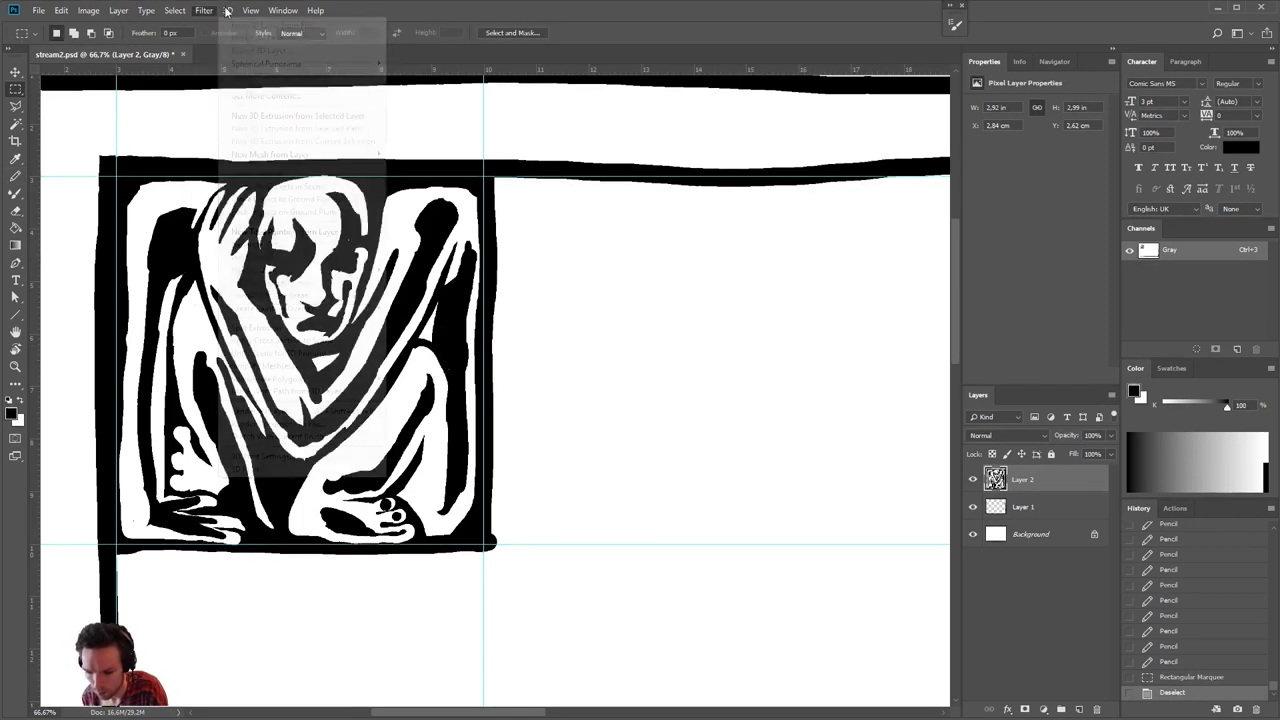
left_click(286, 277)
left_click_drag(123, 200, 491, 548)
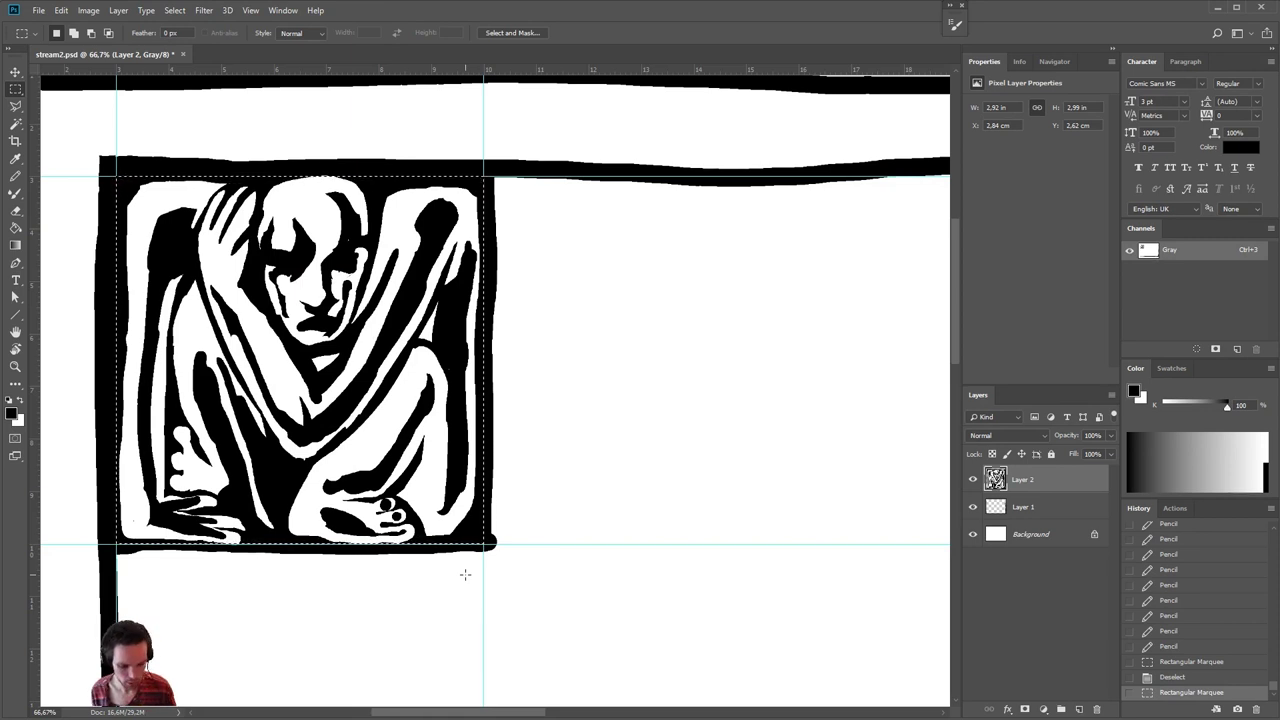
right_click(465, 574)
left_click(460, 457)
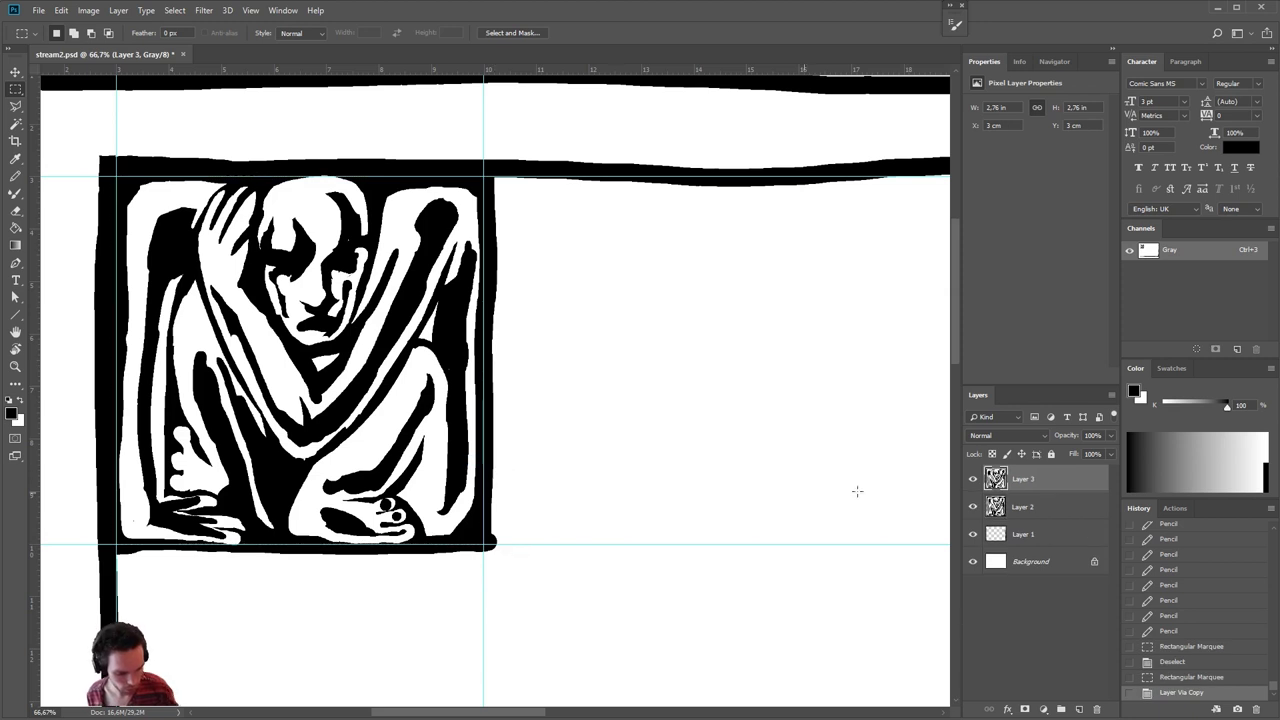
- Add white-filled Layer 4 above Layer 2, merge Layer 3 into it, hide Layer 2, and deselect
left_click(1050, 510)
left_click(1080, 709)
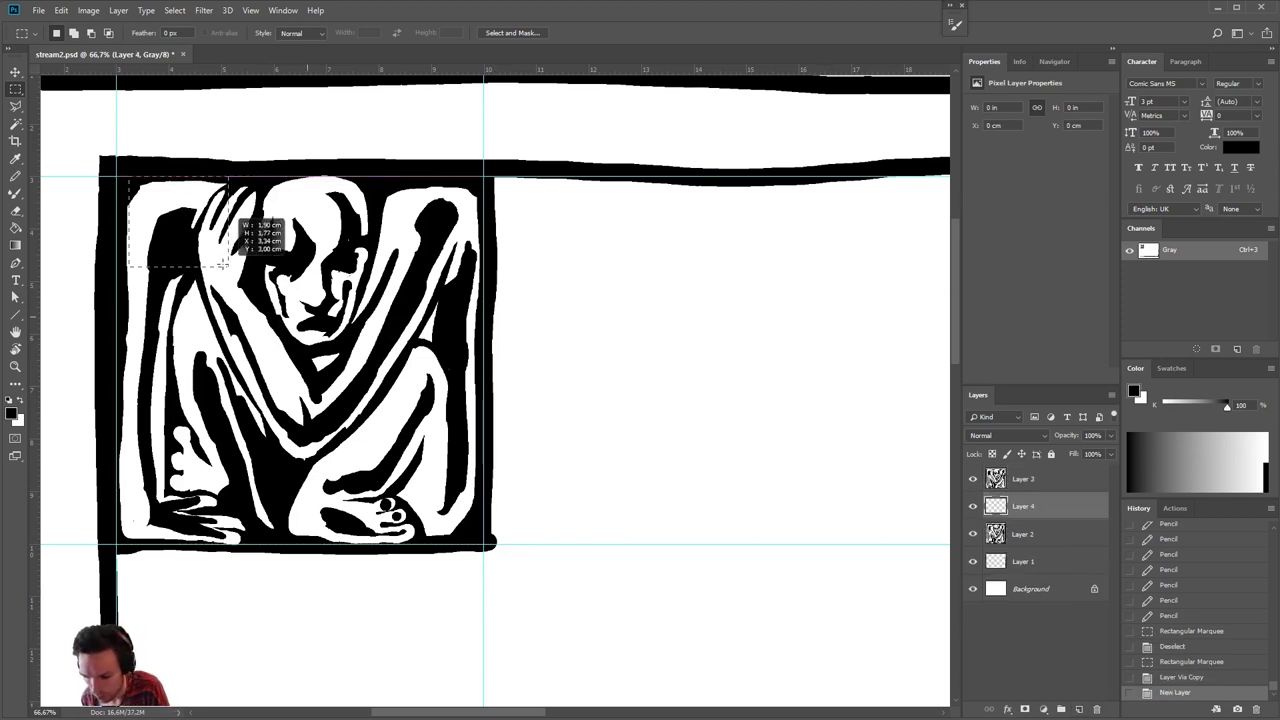
left_click_drag(484, 539, 486, 541)
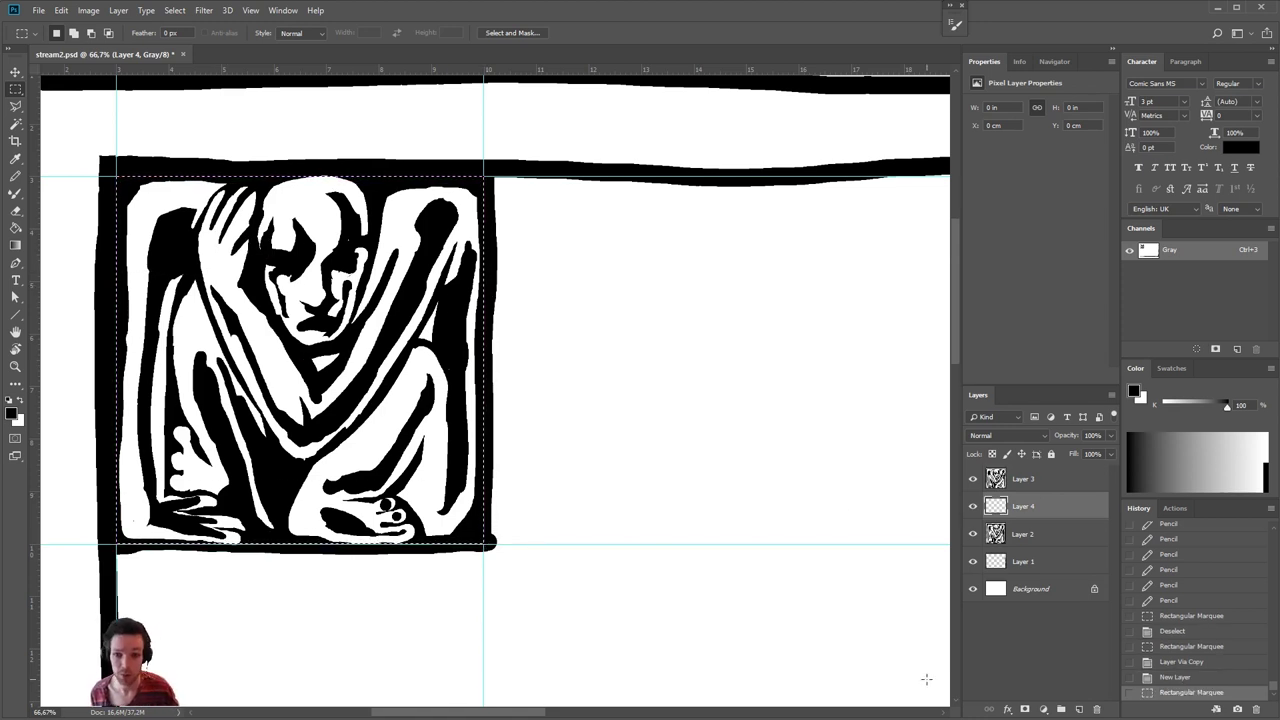
key("ctrl+BackSpace")
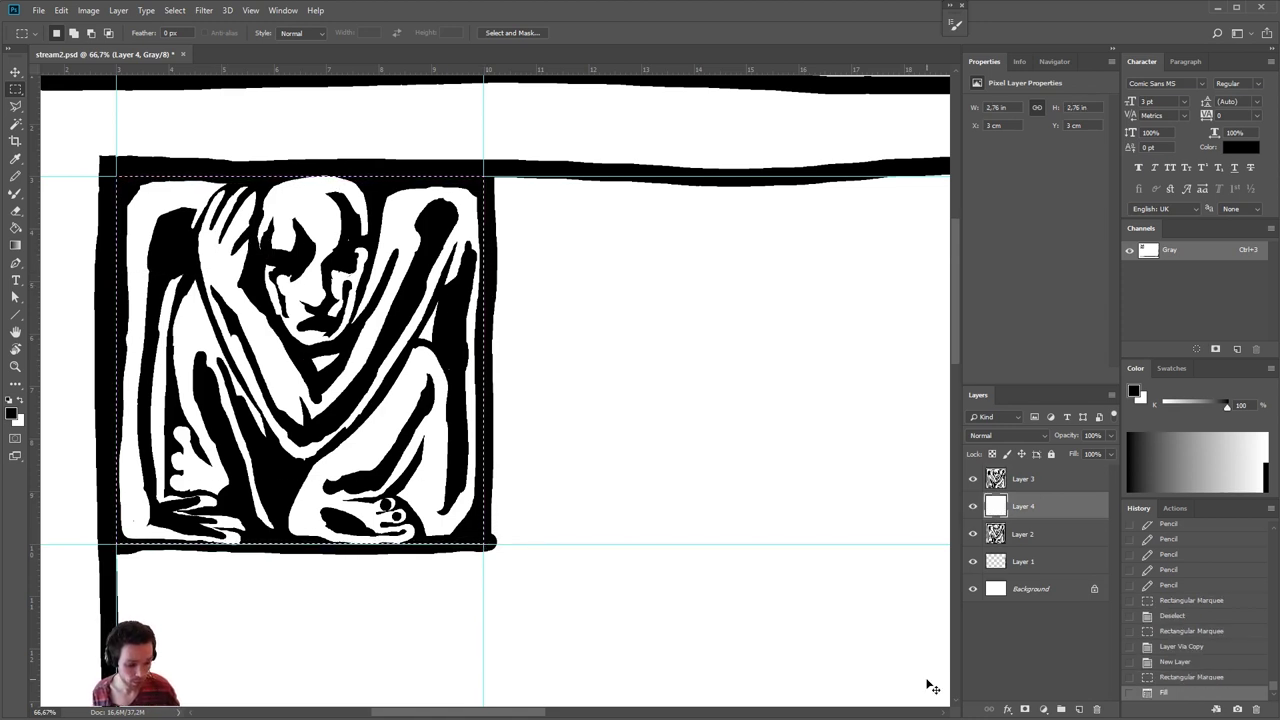
left_click(1038, 482)
key("ctrl+e")
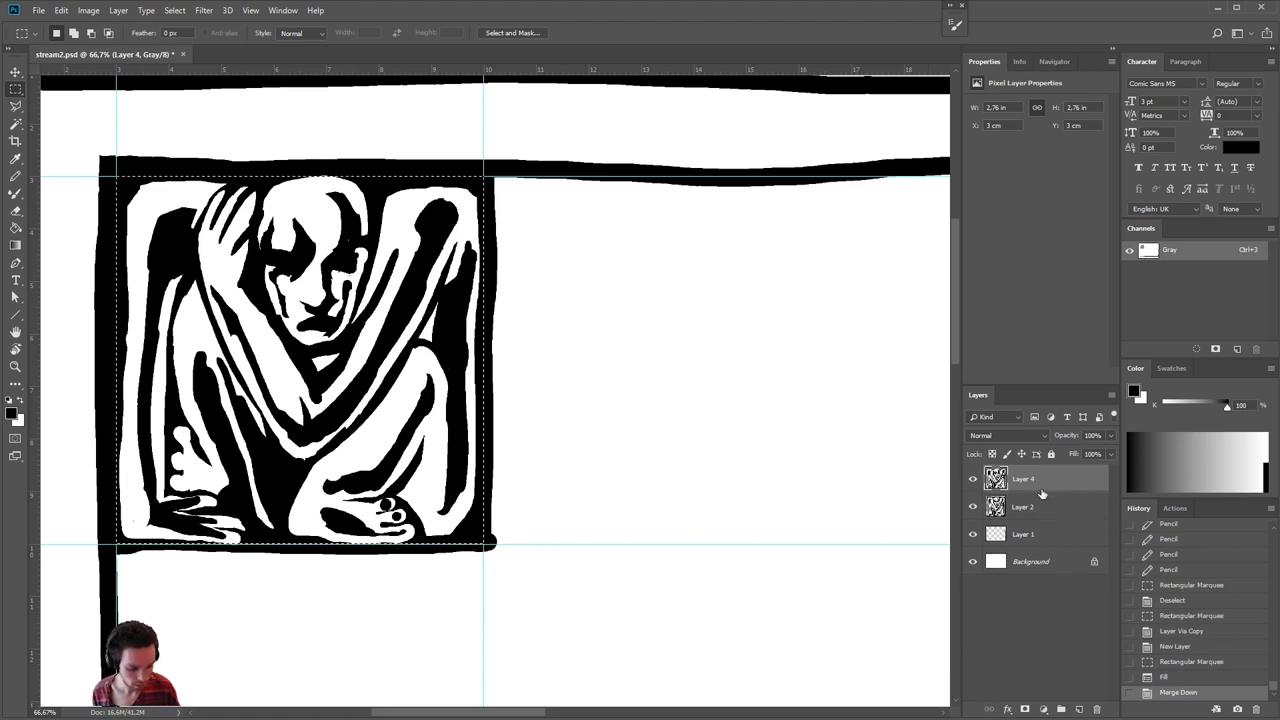
left_click(972, 508)
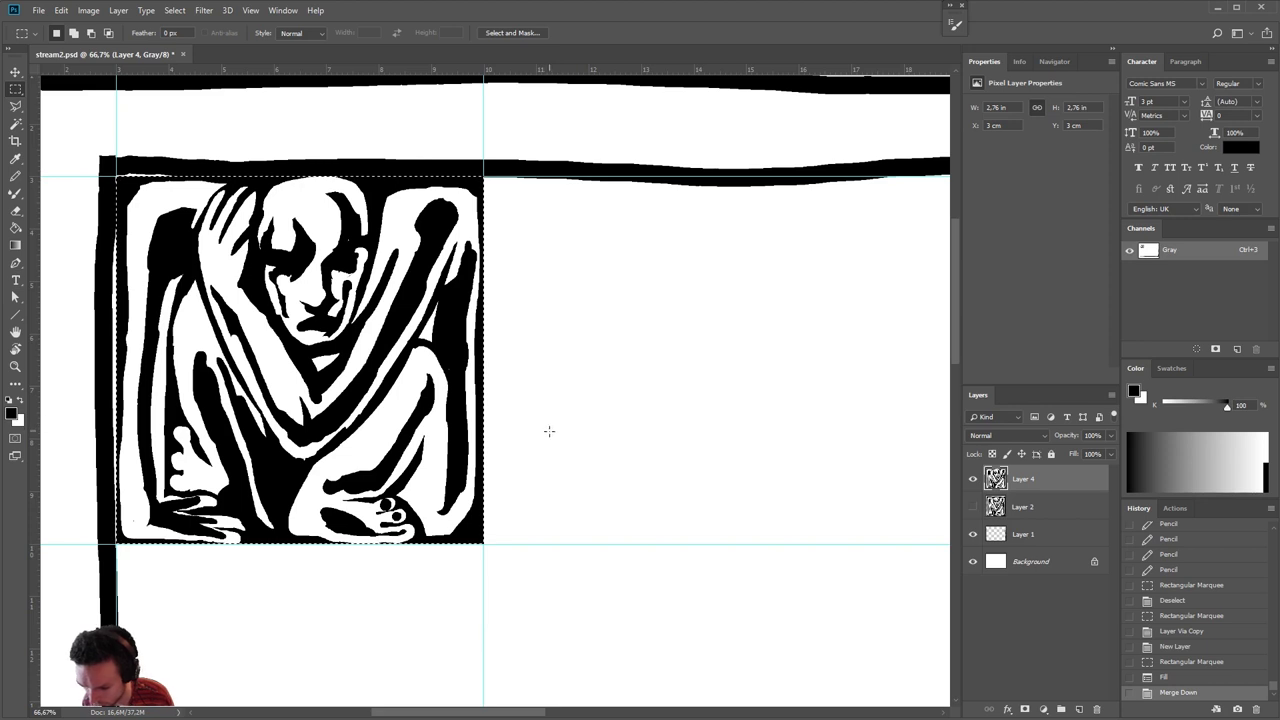
key("ctrl+d")
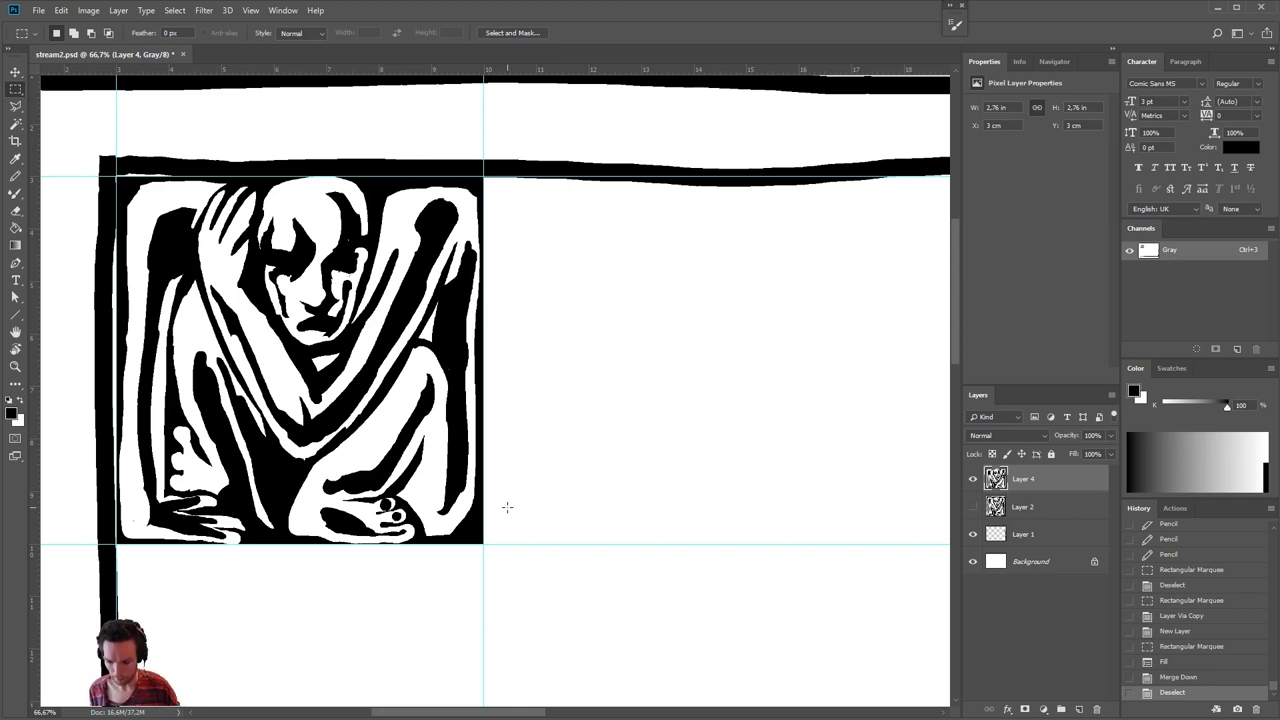
- Convert the comic page to CMYK Color without flattening its layers
left_click(88, 10)
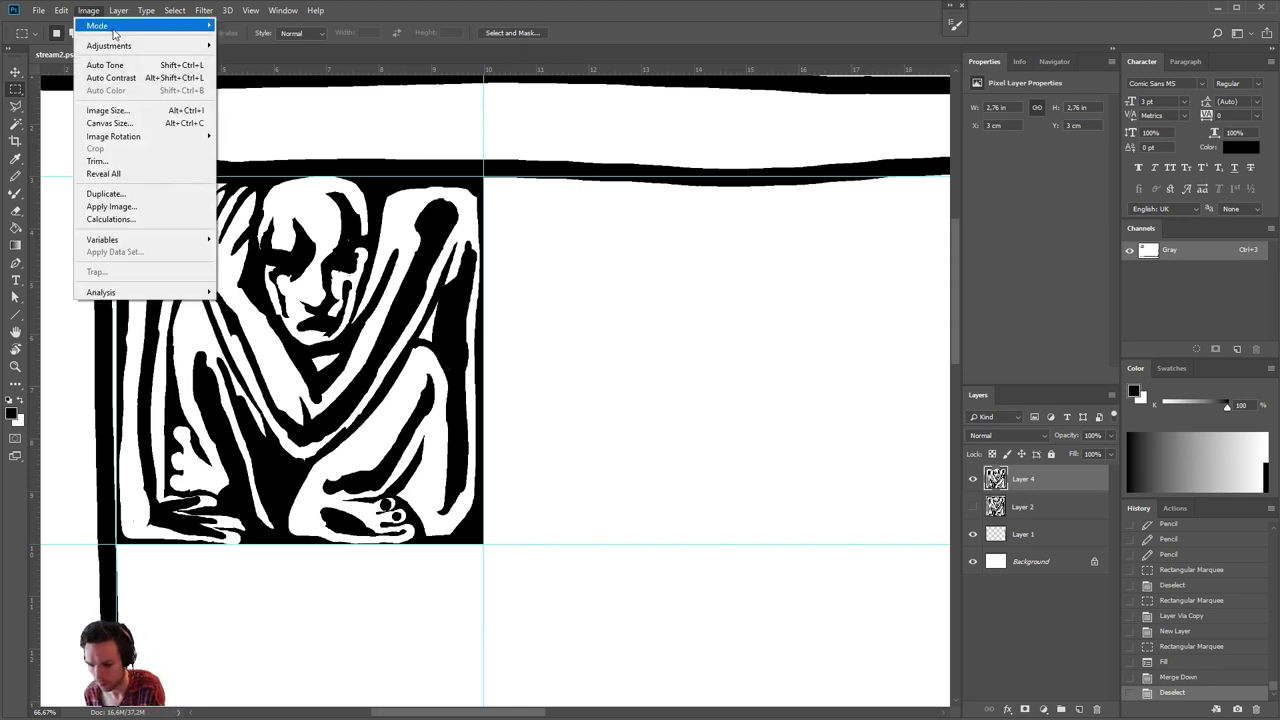
mouse_move(117, 30)
left_click(281, 97)
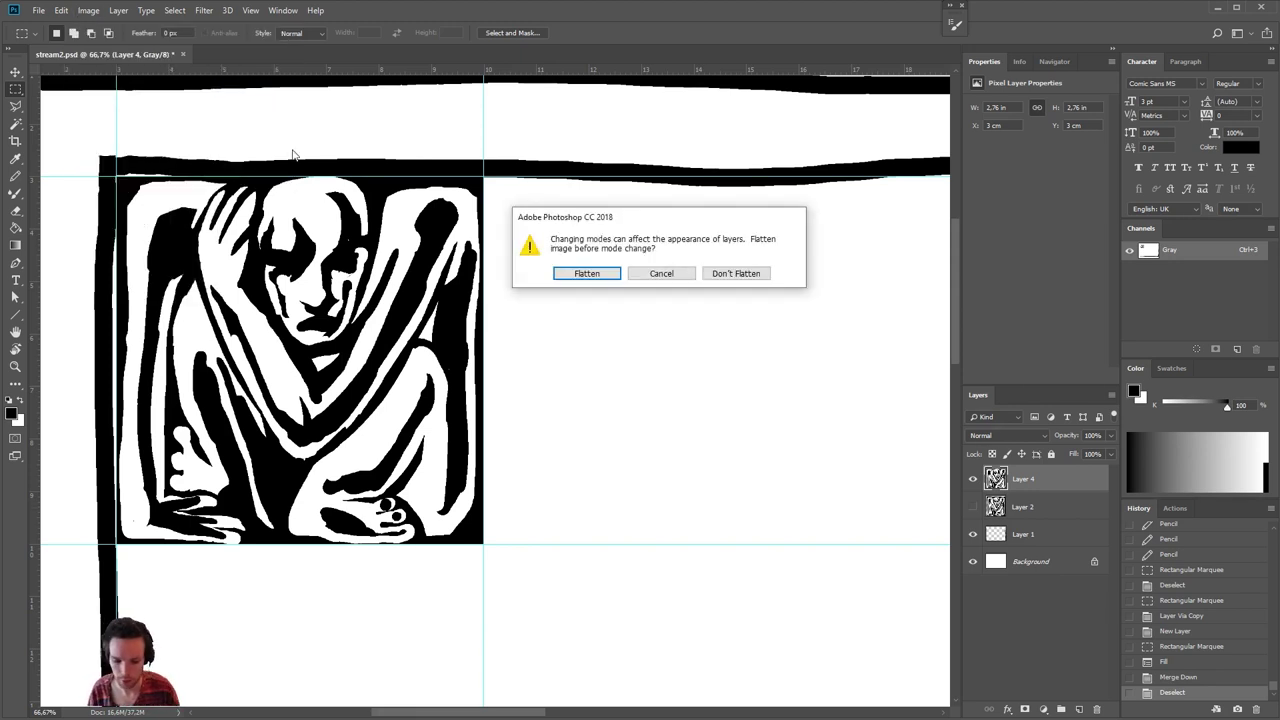
left_click(752, 274)
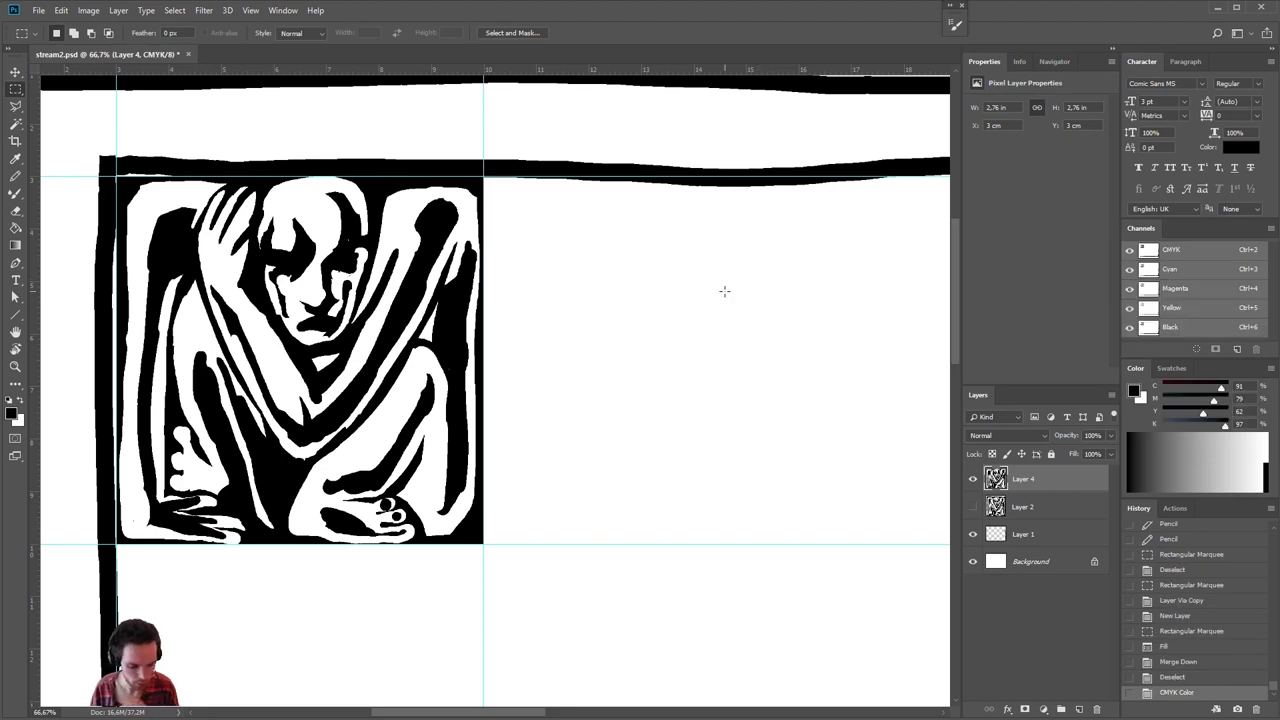
- Pencil white and black touch-ups onto the face, right arm and the hand beside the head
key("b")
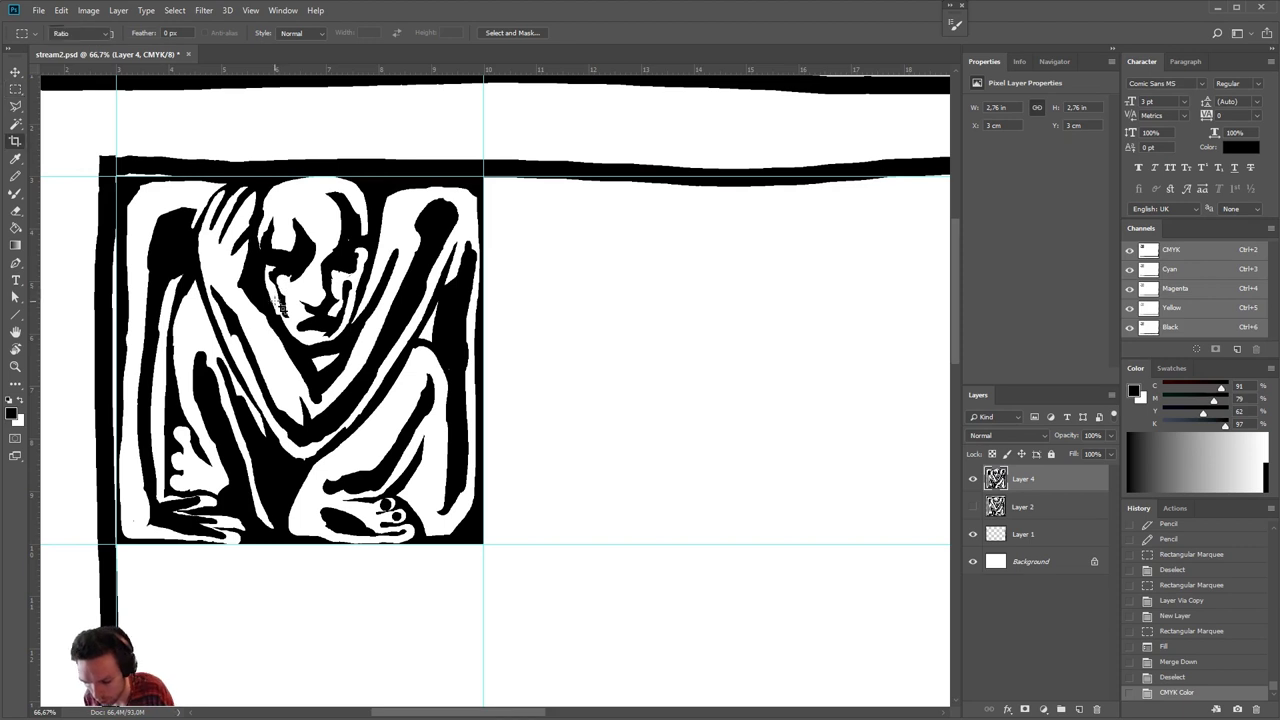
key("x")
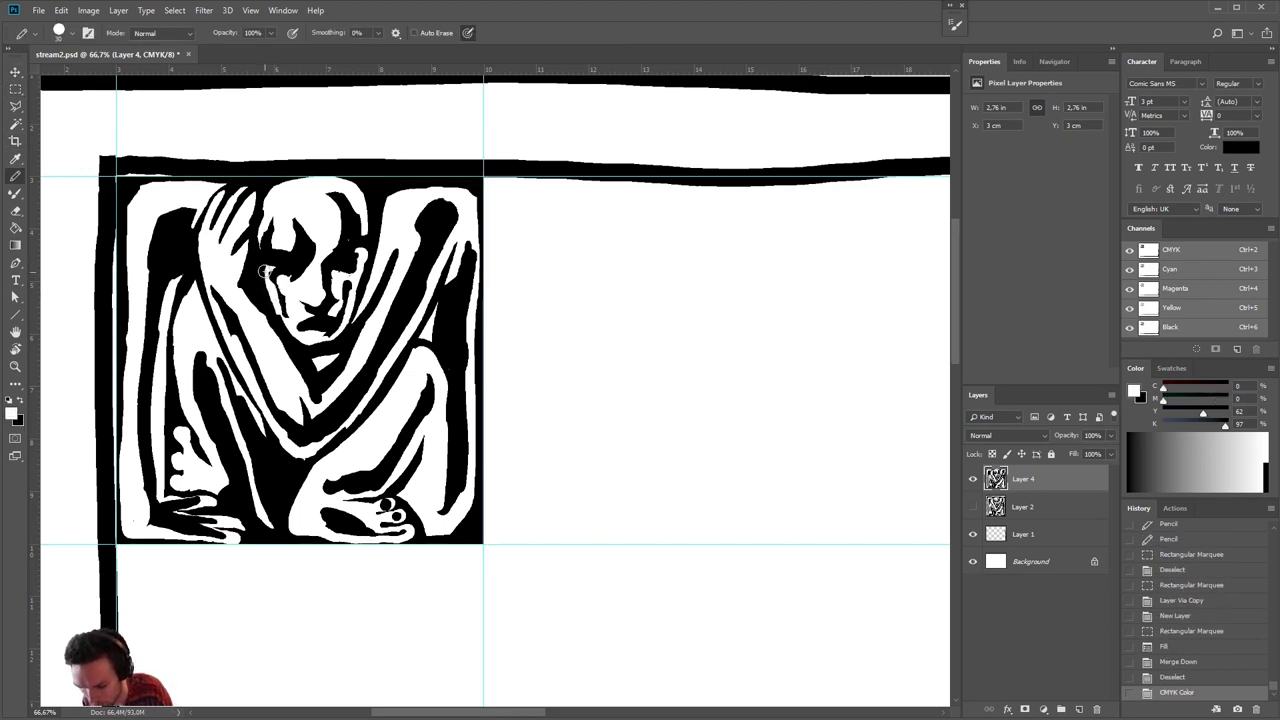
mouse_move(266, 268)
left_mouse_down()
mouse_move(268, 304)
mouse_move(289, 330)
left_mouse_up()
key("x")
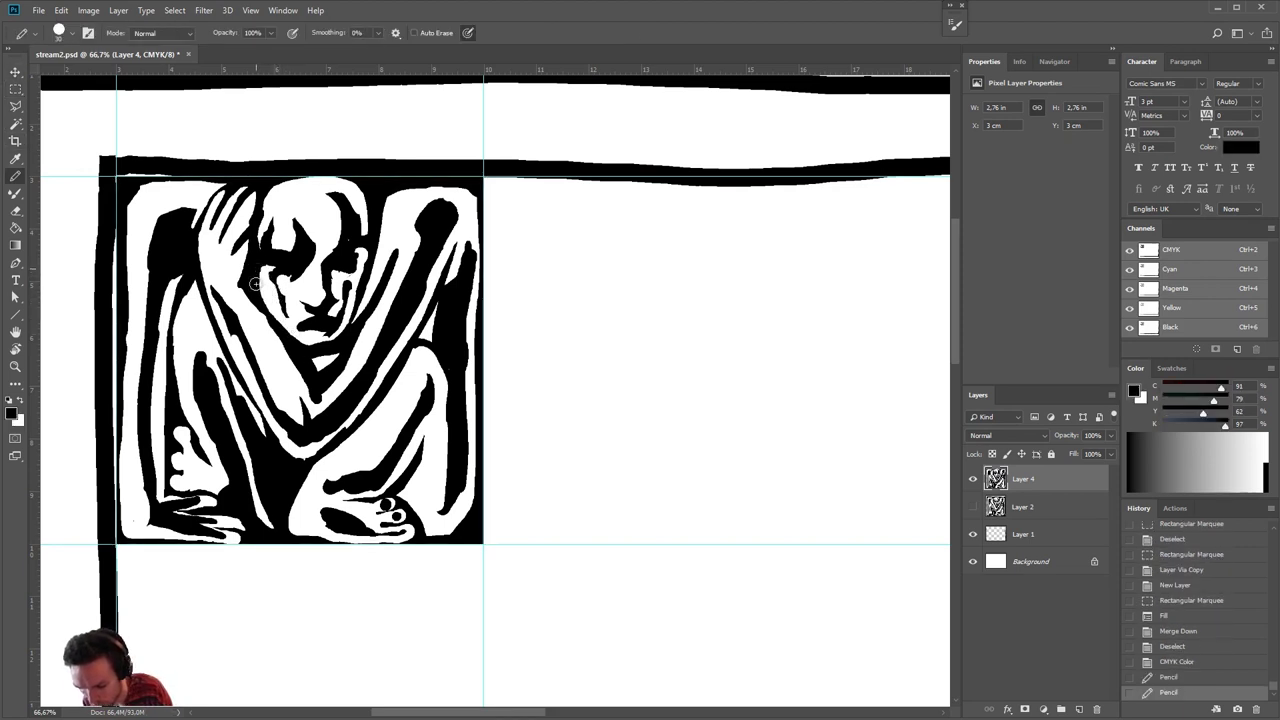
left_click_drag(258, 272, 280, 322)
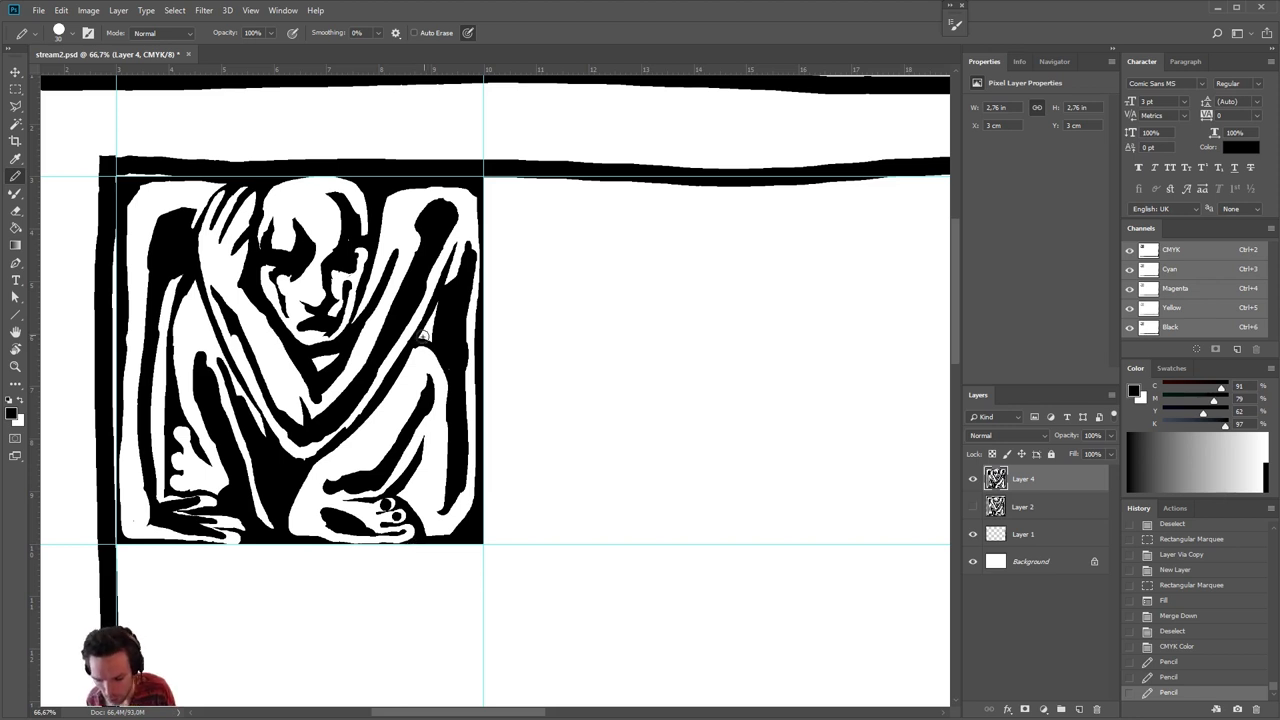
left_click_drag(428, 345, 442, 297)
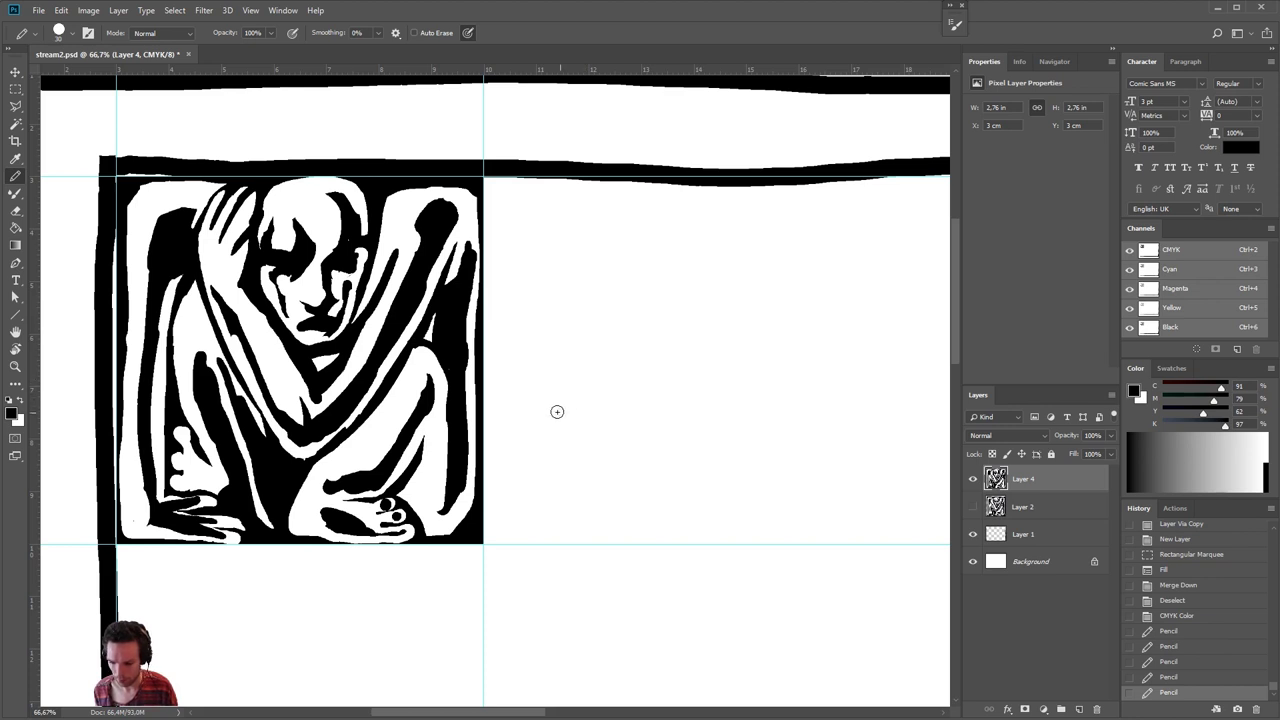
mouse_move(218, 246)
left_mouse_down()
mouse_move(220, 258)
mouse_move(220, 241)
mouse_move(210, 250)
left_mouse_up()
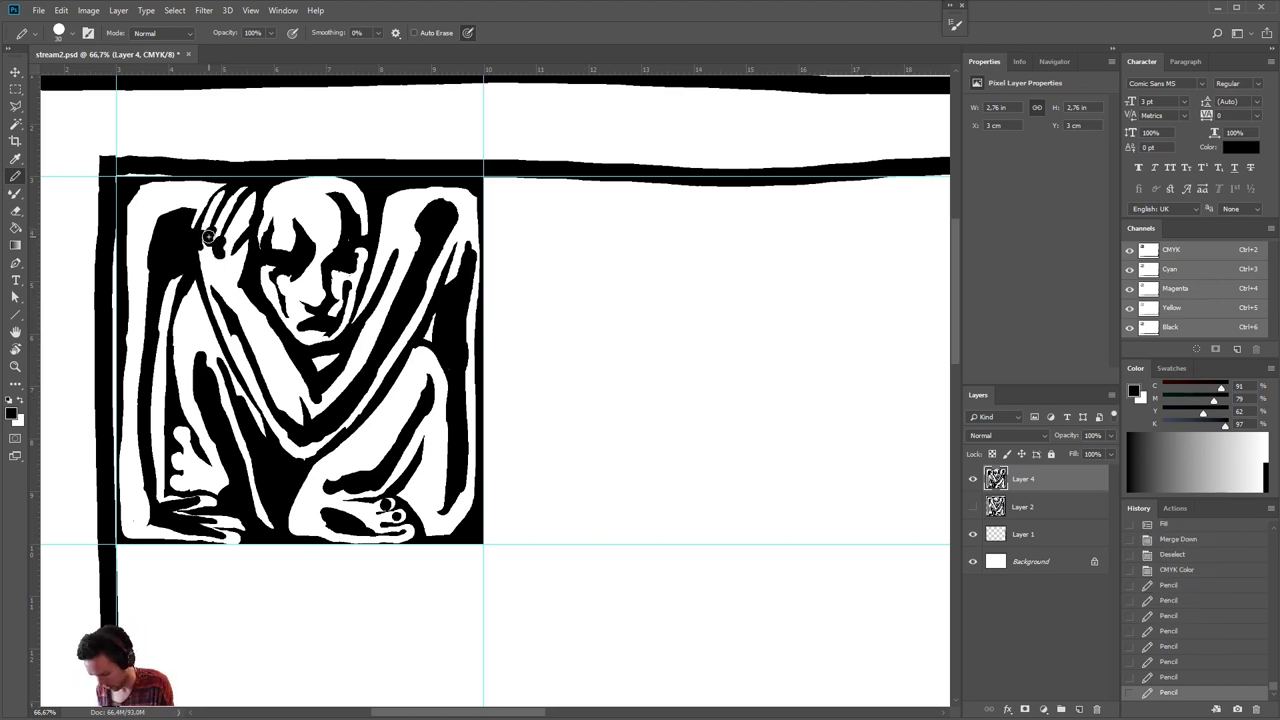
- Lighten the fingers, eye area and right shoulder, darken the left edge, then set paint colour to 100% cyan
key("x")
mouse_move(205, 228)
left_mouse_down()
mouse_move(204, 255)
mouse_move(234, 205)
left_mouse_up()
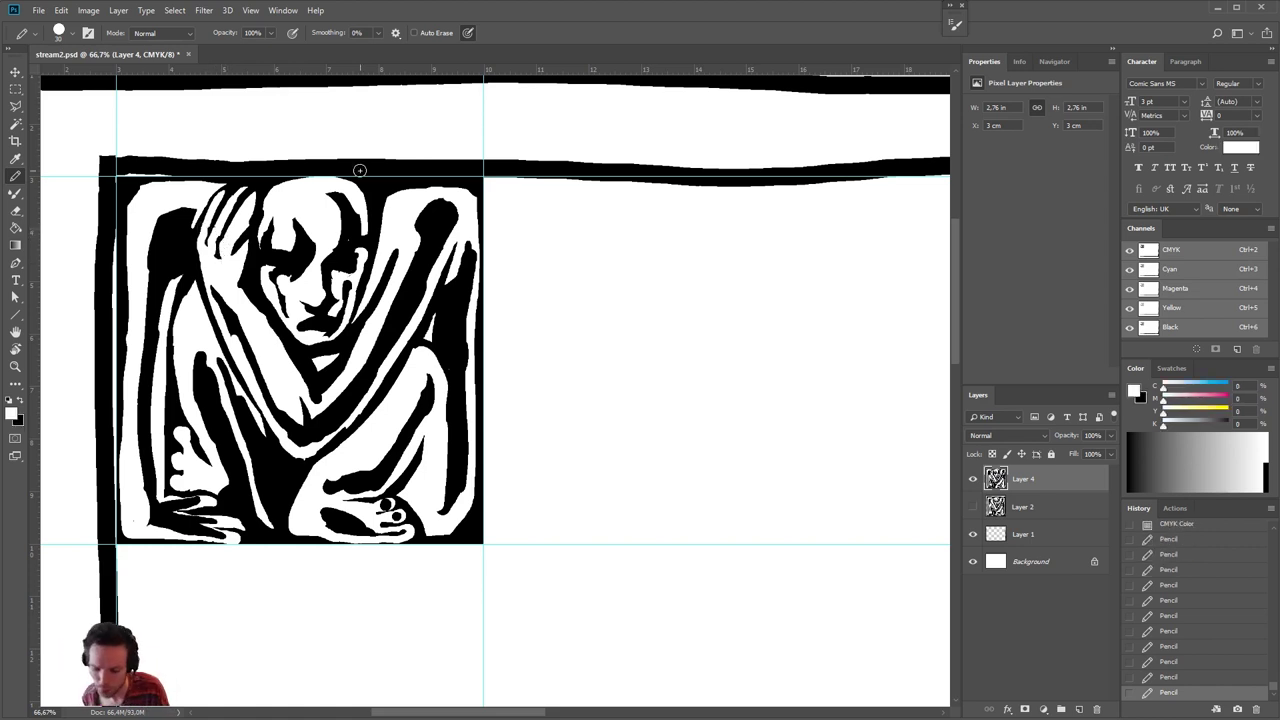
key("x")
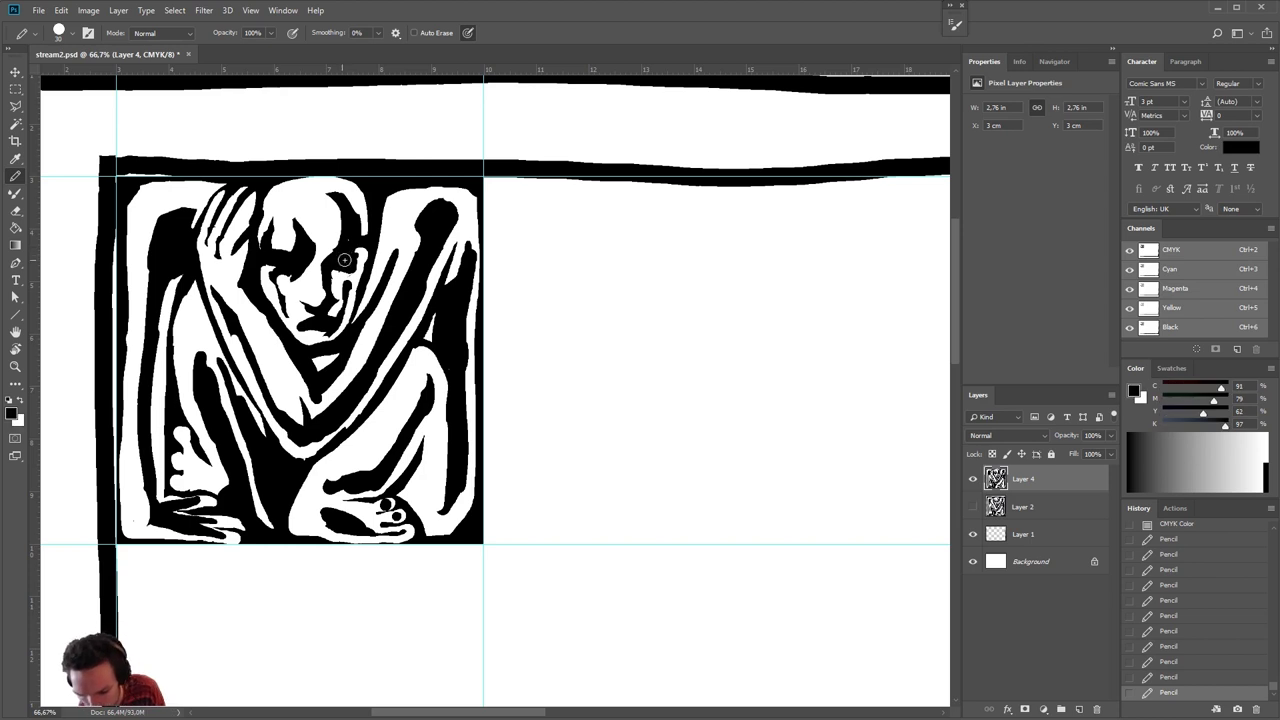
key("x")
key("x")
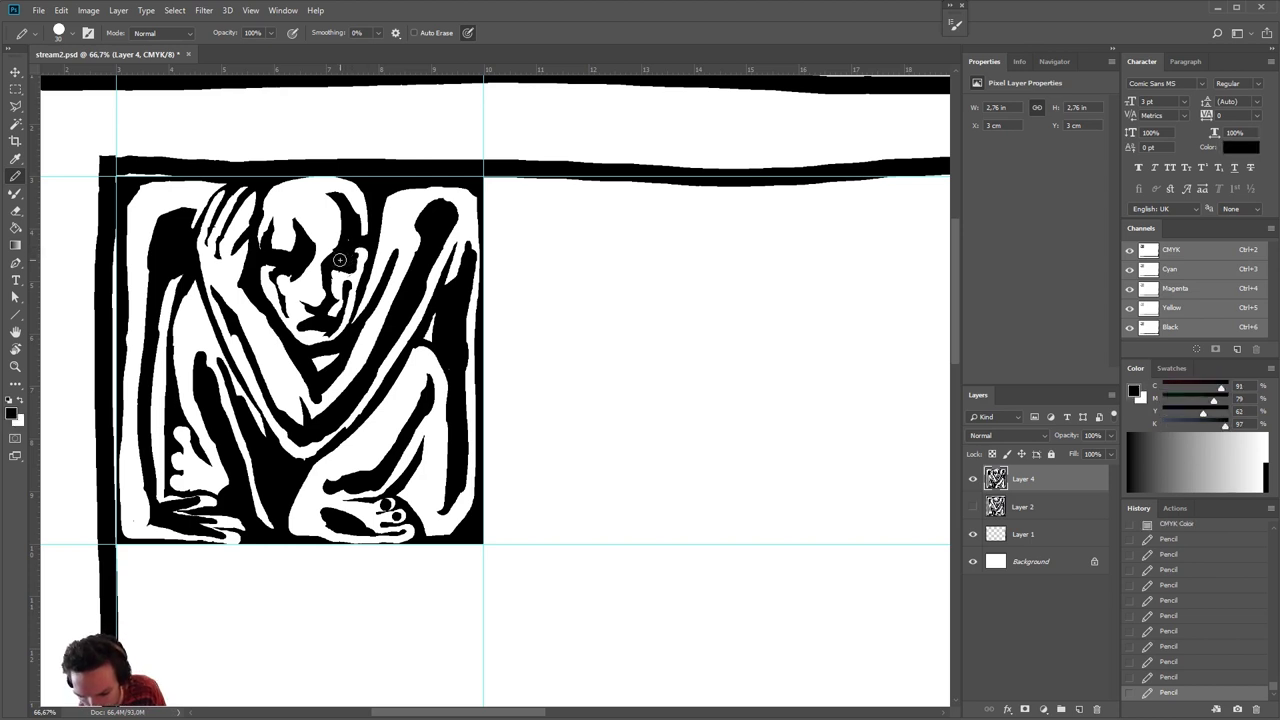
left_click_drag(345, 258, 356, 256)
key("x")
key("x")
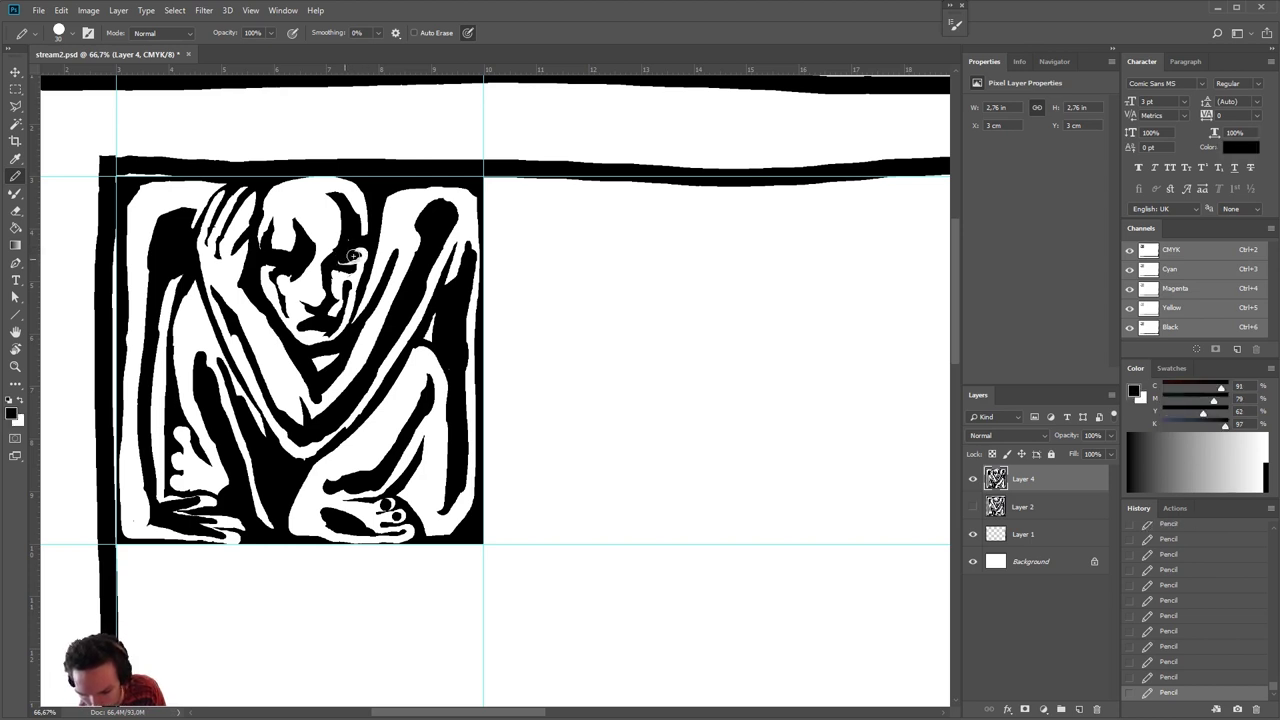
key("x")
key("x")
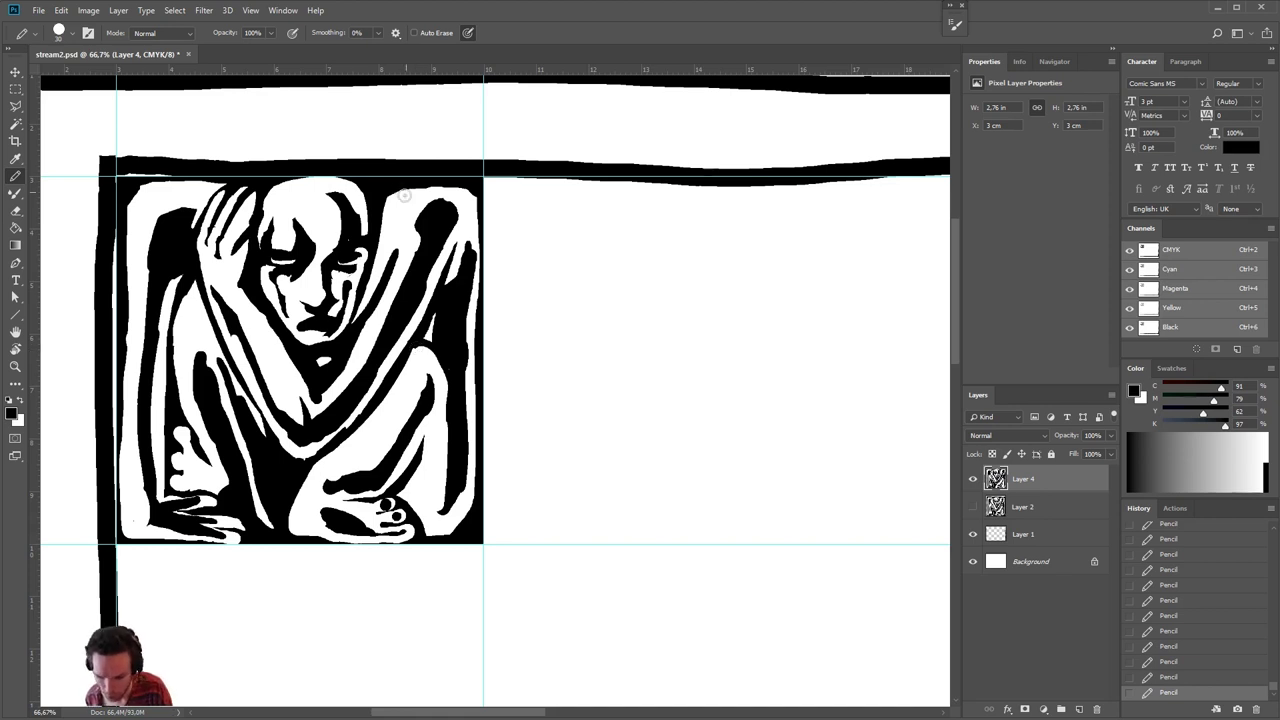
key("x")
mouse_move(409, 204)
left_mouse_down()
mouse_move(438, 182)
mouse_move(466, 190)
mouse_move(466, 205)
left_mouse_up()
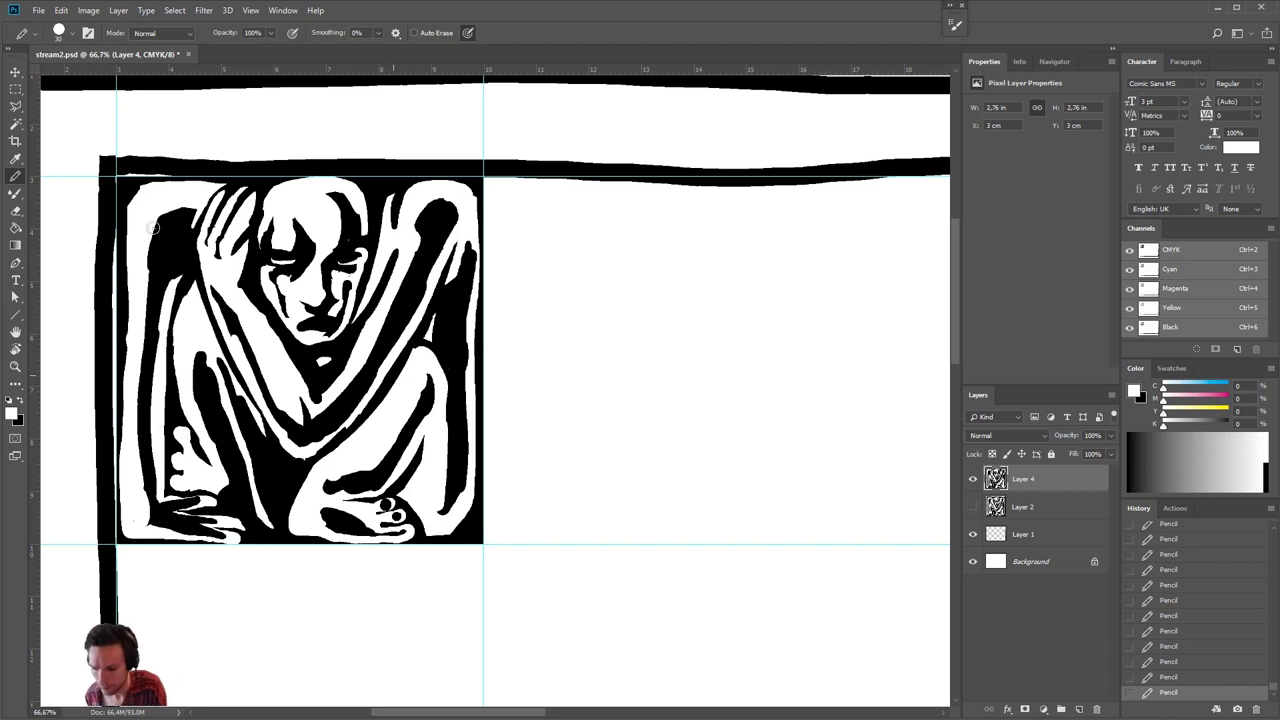
key("x")
mouse_move(134, 285)
left_mouse_down()
mouse_move(126, 235)
mouse_move(121, 262)
mouse_move(134, 237)
mouse_move(138, 259)
mouse_move(136, 202)
left_mouse_up()
key("x")
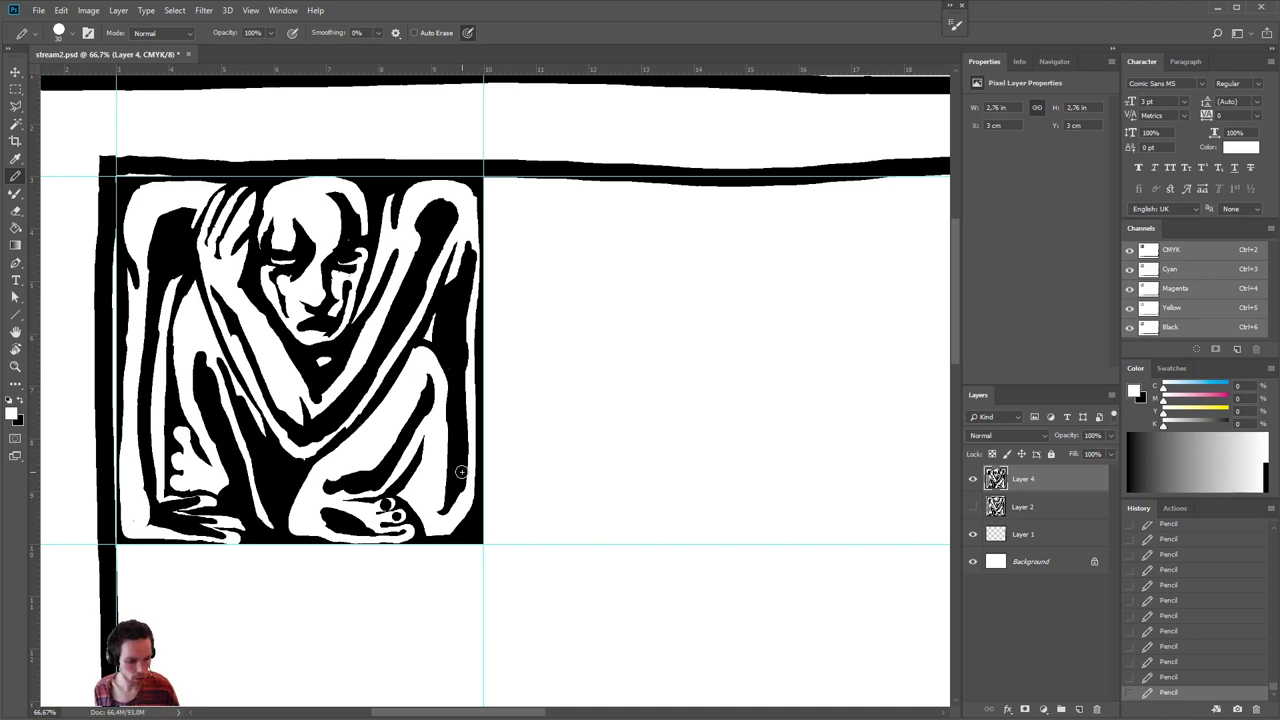
left_click_drag(1165, 386, 1227, 386)
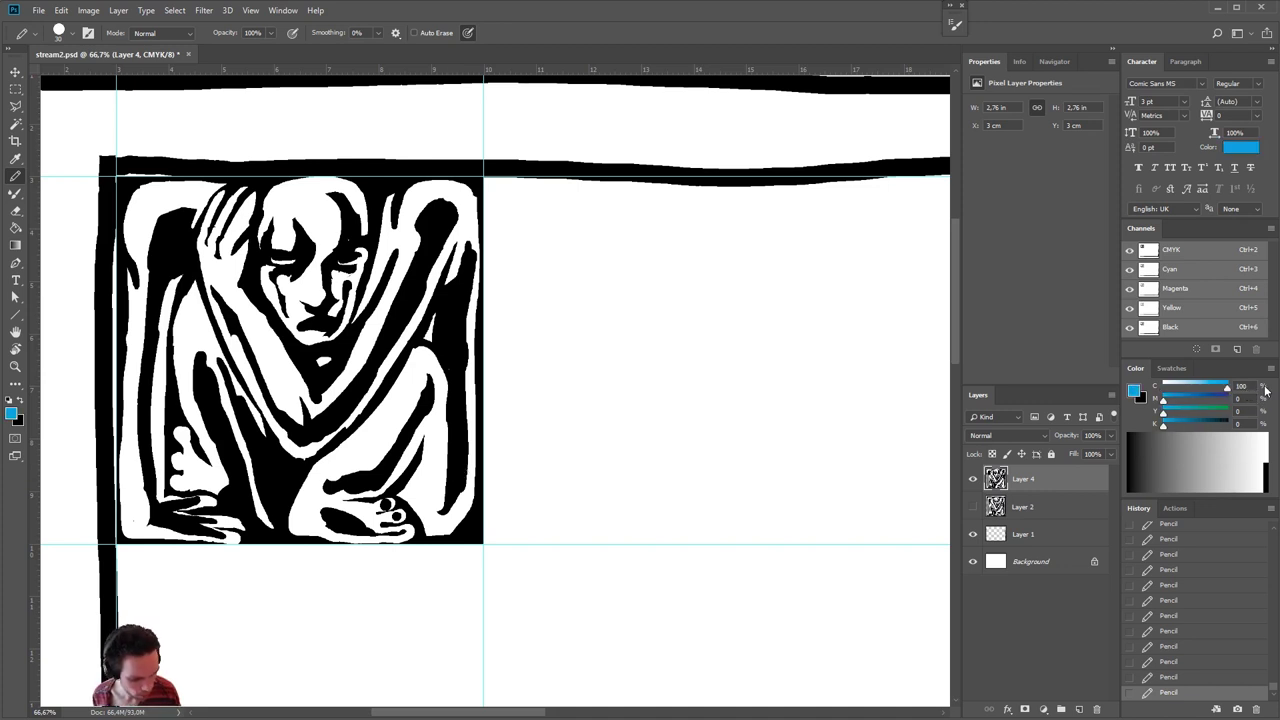
- Fill the figure's black ink with cyan using the Paint Bucket, then paint white over the hand
left_click(15, 227)
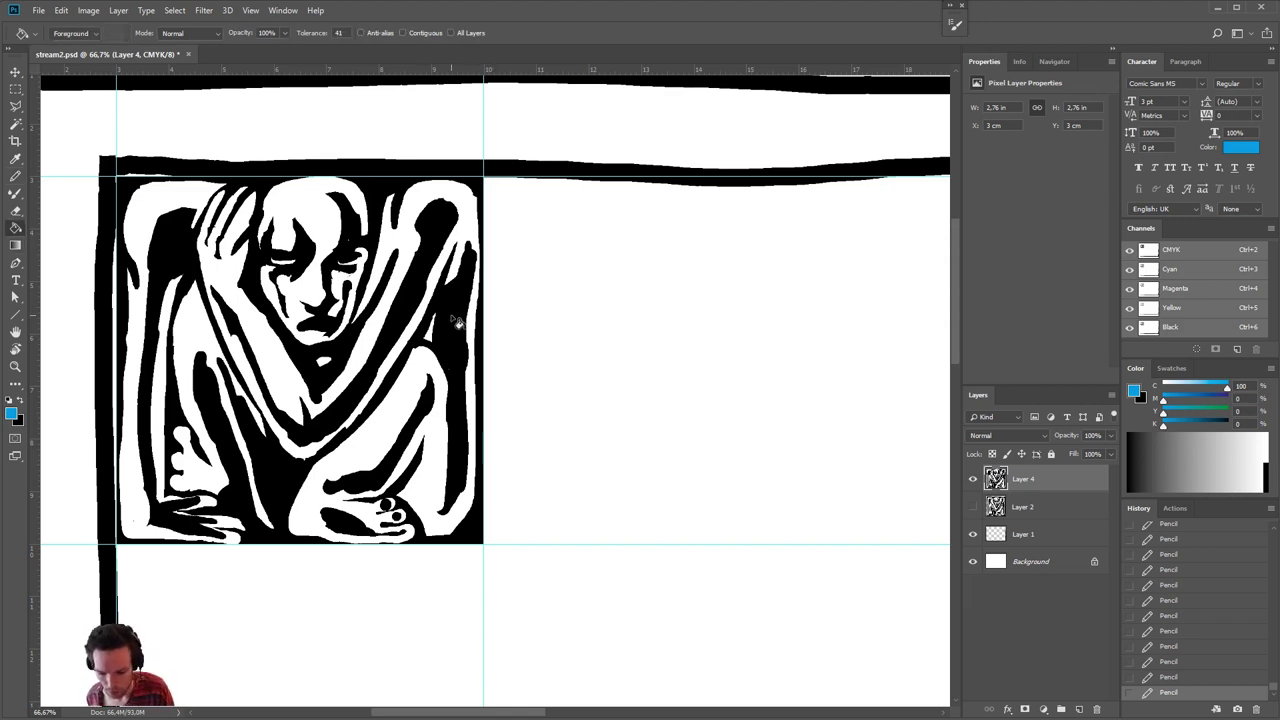
left_click(455, 327)
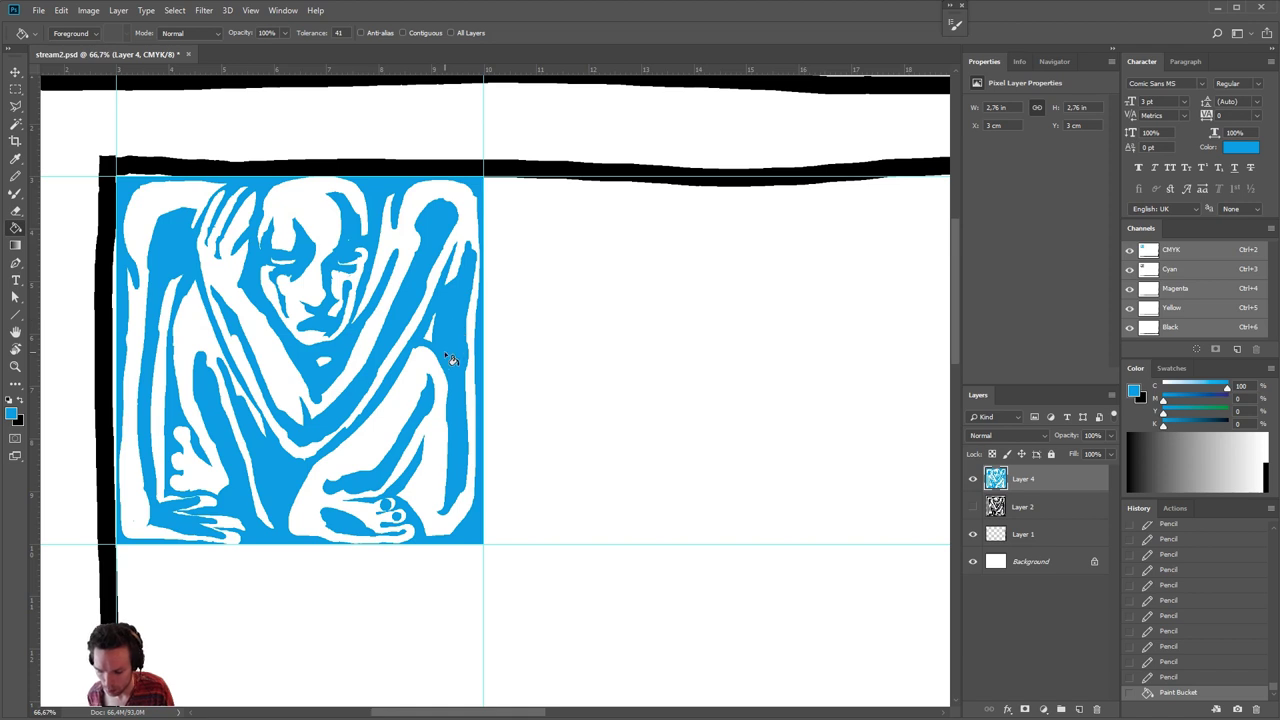
key("b")
left_click(390, 418, "alt")
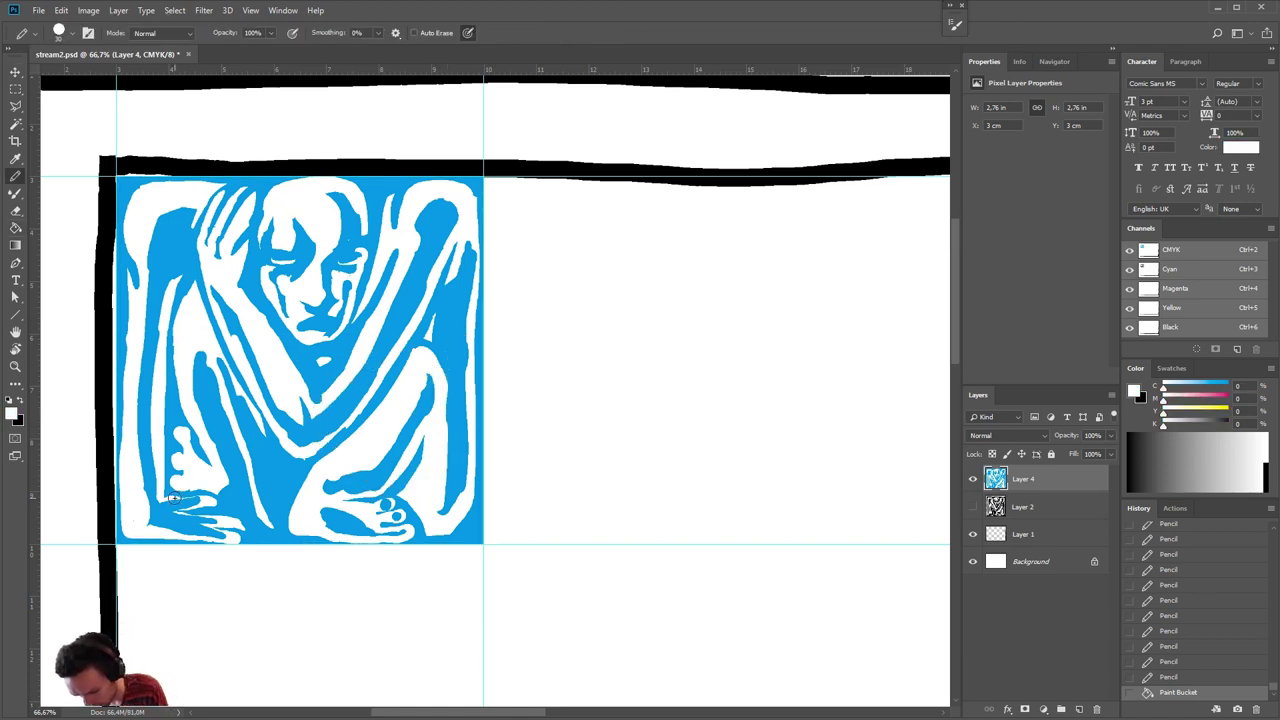
mouse_move(198, 500)
left_mouse_down()
mouse_move(237, 500)
mouse_move(180, 515)
mouse_move(205, 505)
left_mouse_up()
left_click_drag(198, 506, 212, 498)
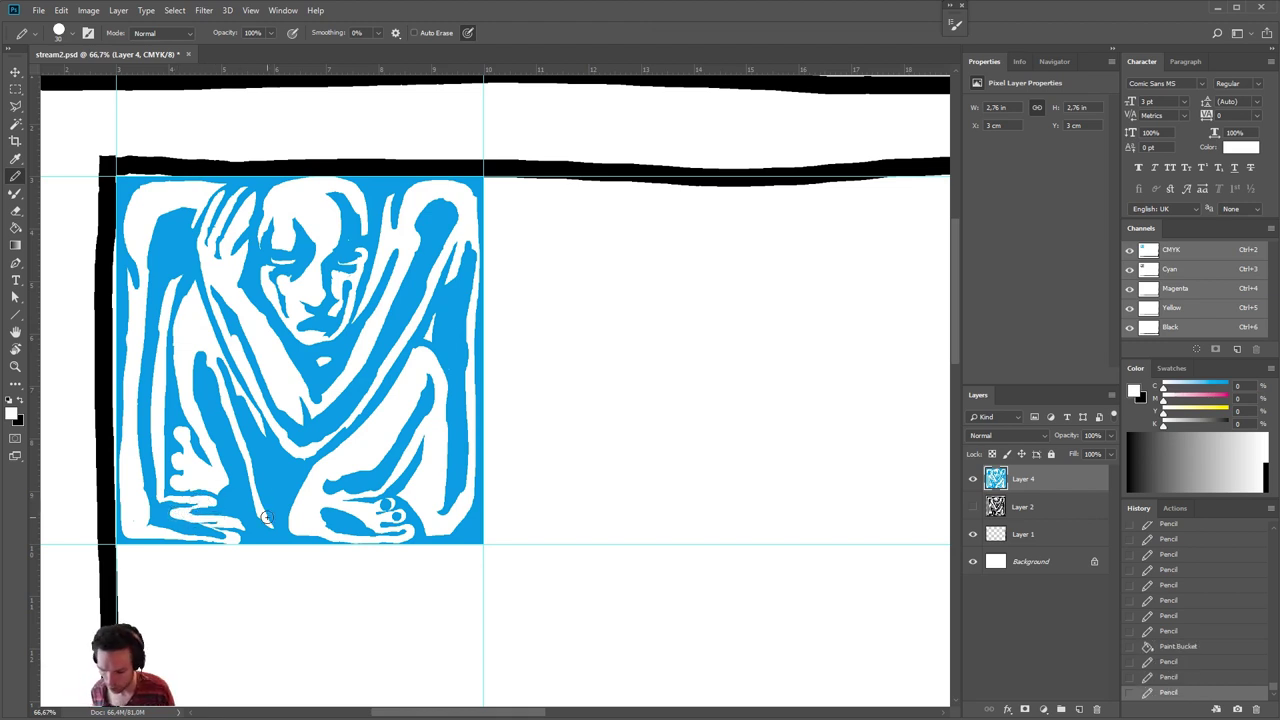
- Repaint the hand in the figure's blue instead of black and add a new empty layer
key("x")
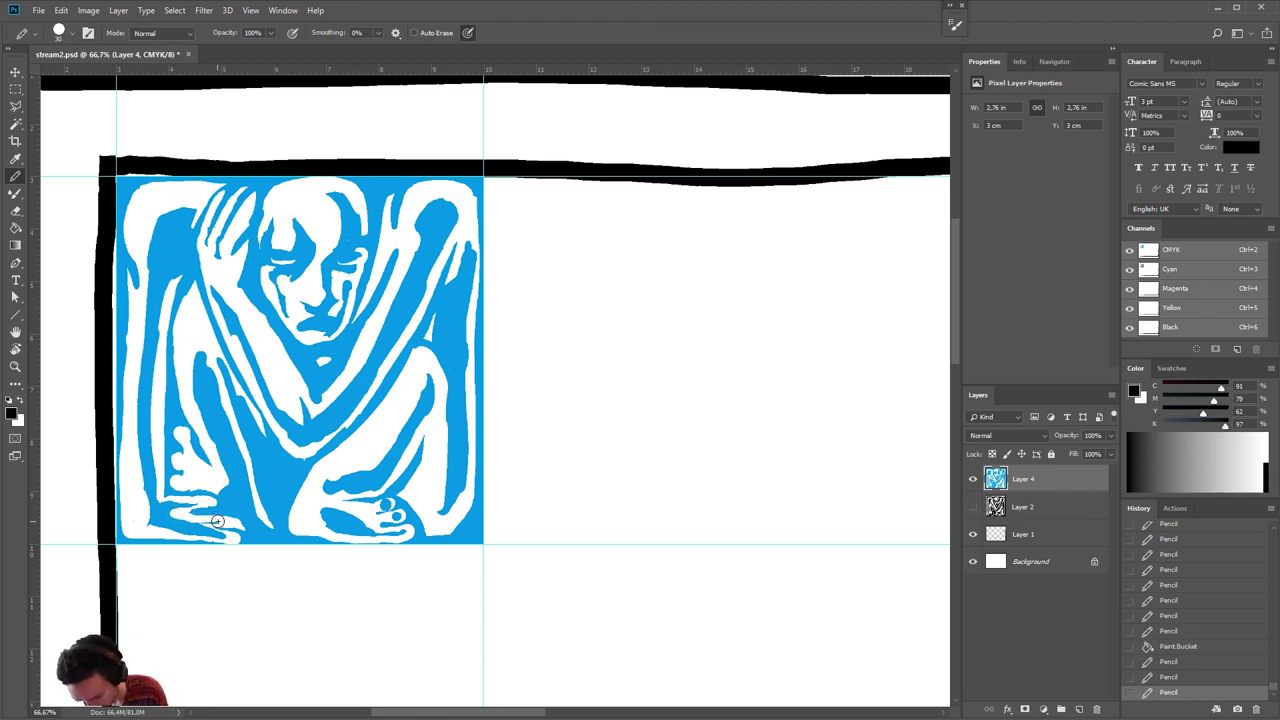
left_click_drag(214, 521, 170, 522)
key("ctrl+z")
left_click(240, 495, "alt")
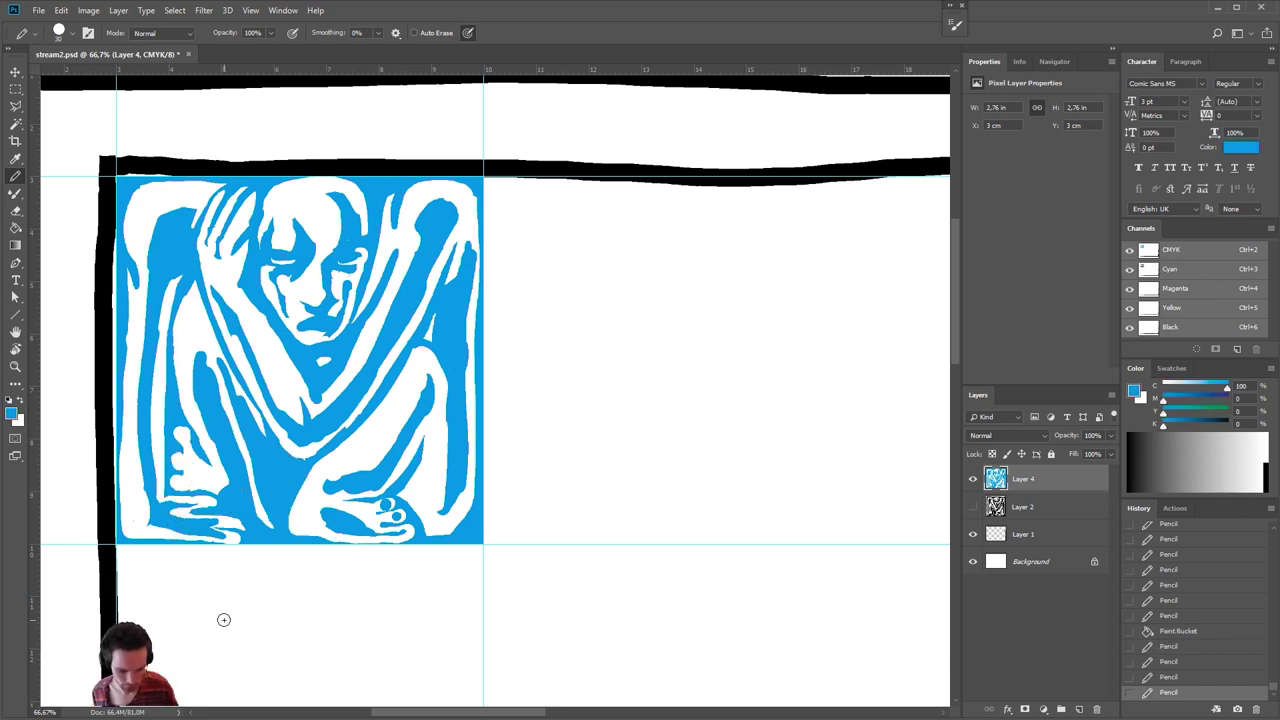
left_click(1061, 708)
- Add a new layer above Layer 4 and draw a test magenta squiggle beside the figure
key("ctrl+z")
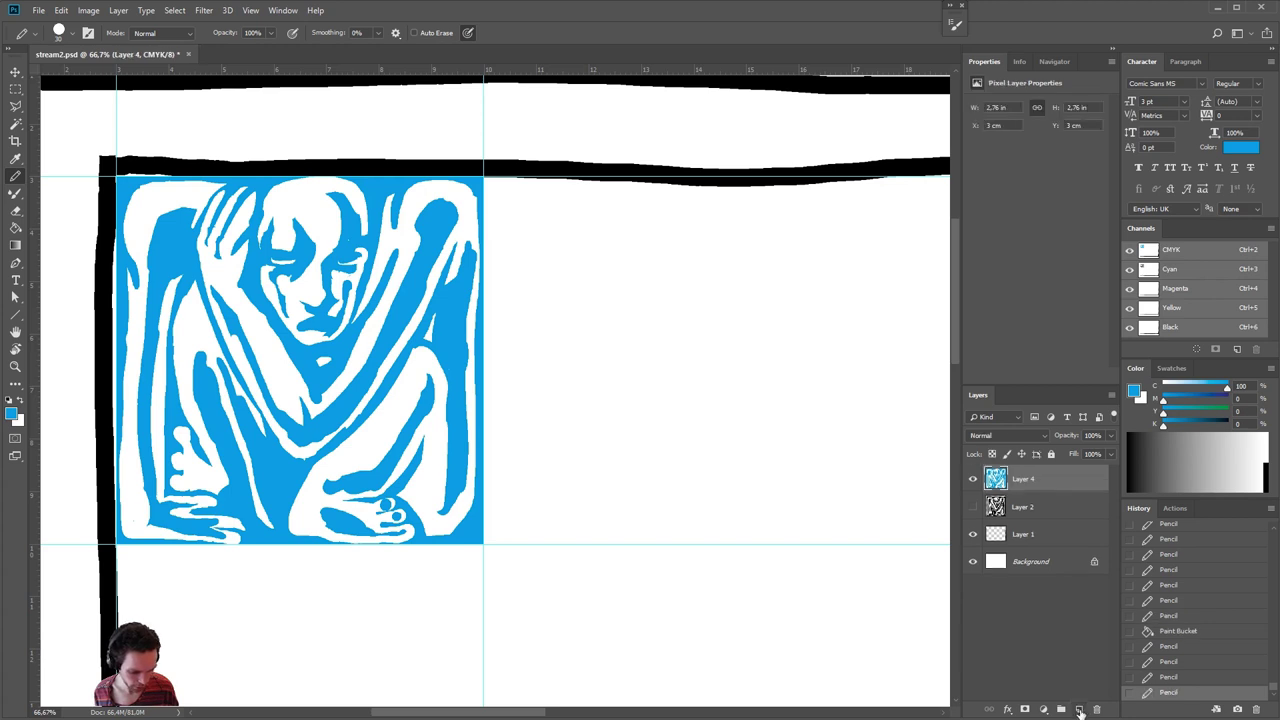
left_click(1080, 708)
mouse_move(1163, 401)
left_mouse_down()
mouse_move(1227, 401)
mouse_move(1163, 386)
left_mouse_up()
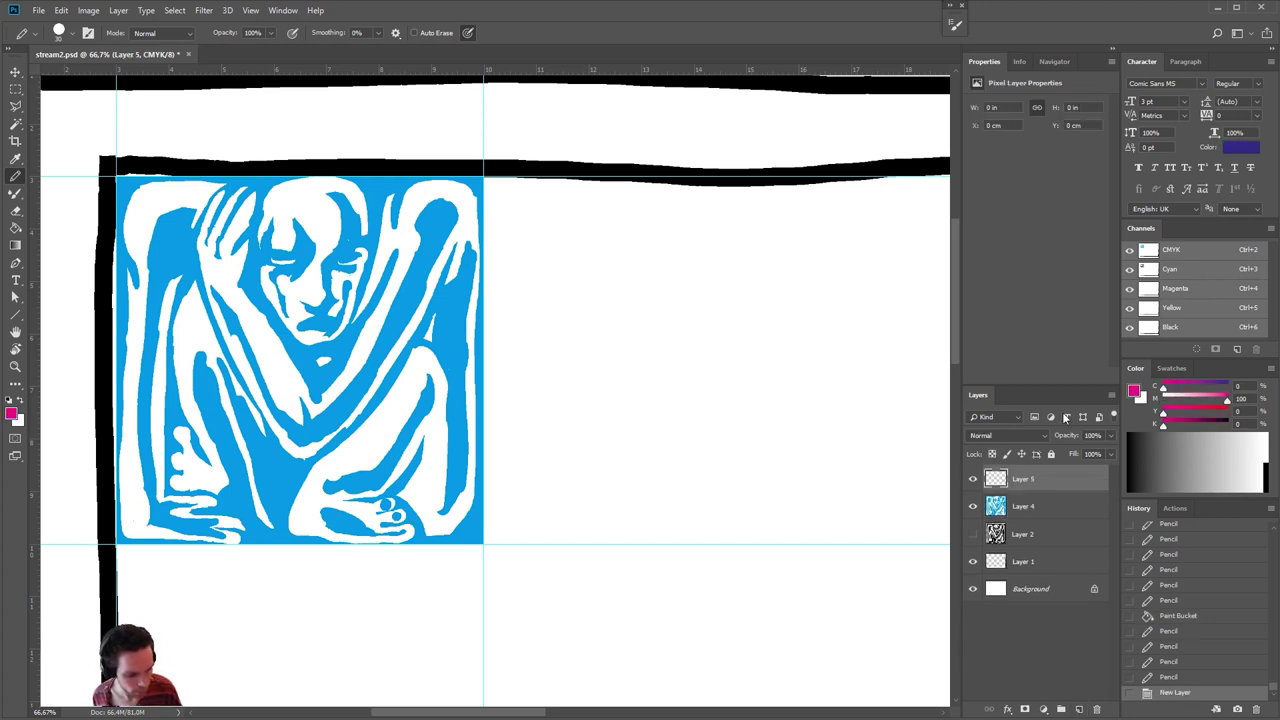
mouse_move(552, 264)
left_mouse_down()
mouse_move(595, 326)
mouse_move(572, 362)
mouse_move(576, 400)
mouse_move(640, 434)
left_mouse_up()
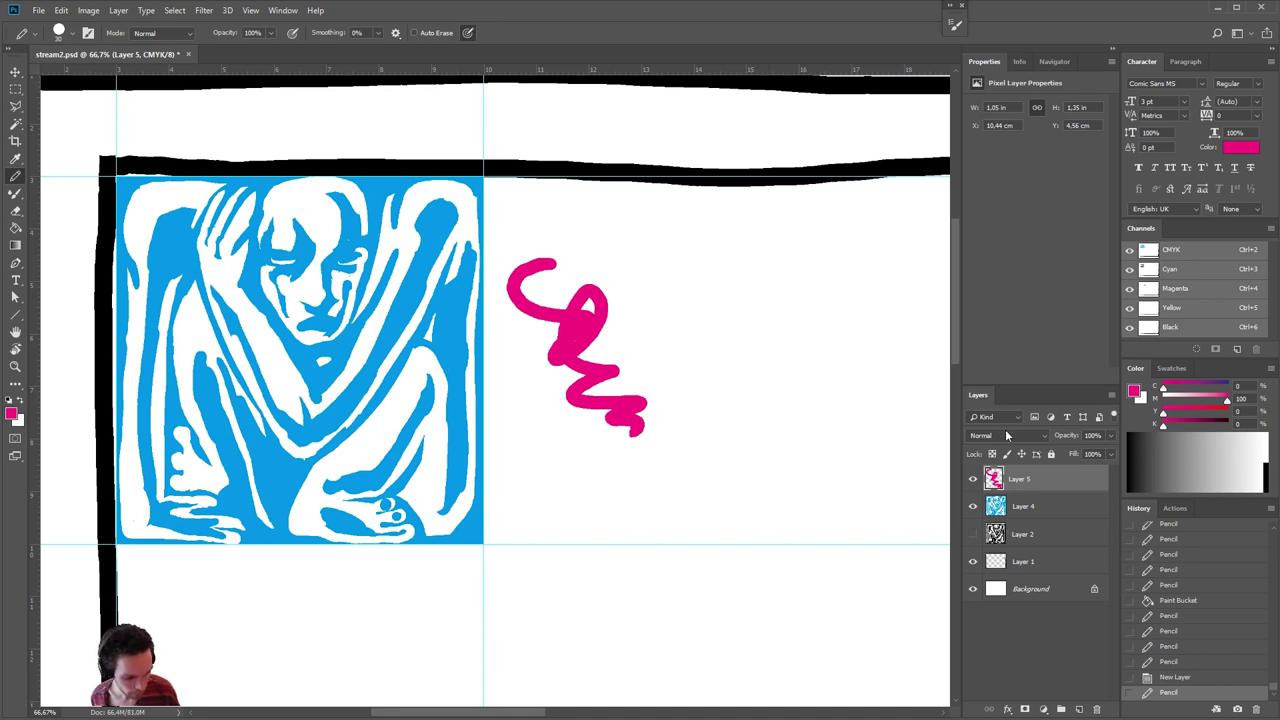
- Try Multiply blending with magenta strokes over the figure, then undo the strokes and blend change
left_click(1007, 435)
left_click(1027, 494)
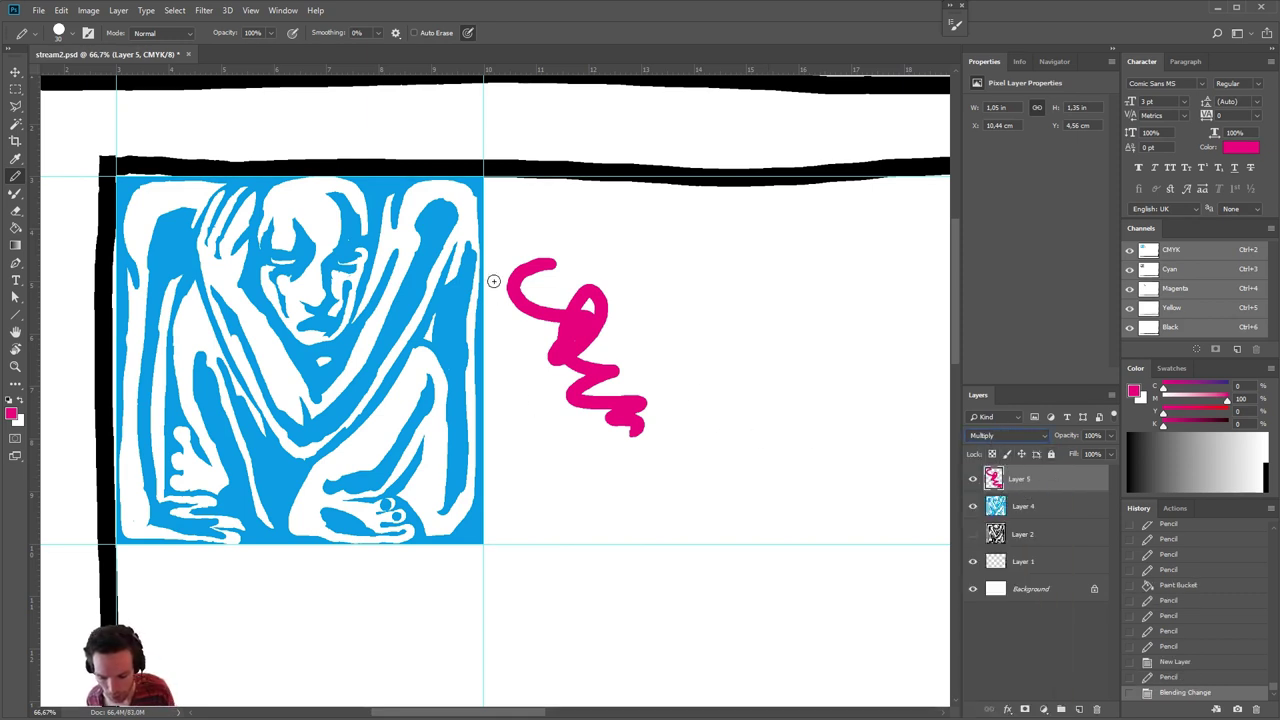
mouse_move(508, 234)
left_mouse_down()
mouse_move(302, 274)
mouse_move(357, 201)
mouse_move(302, 210)
mouse_move(292, 262)
mouse_move(252, 256)
mouse_move(240, 314)
left_mouse_up()
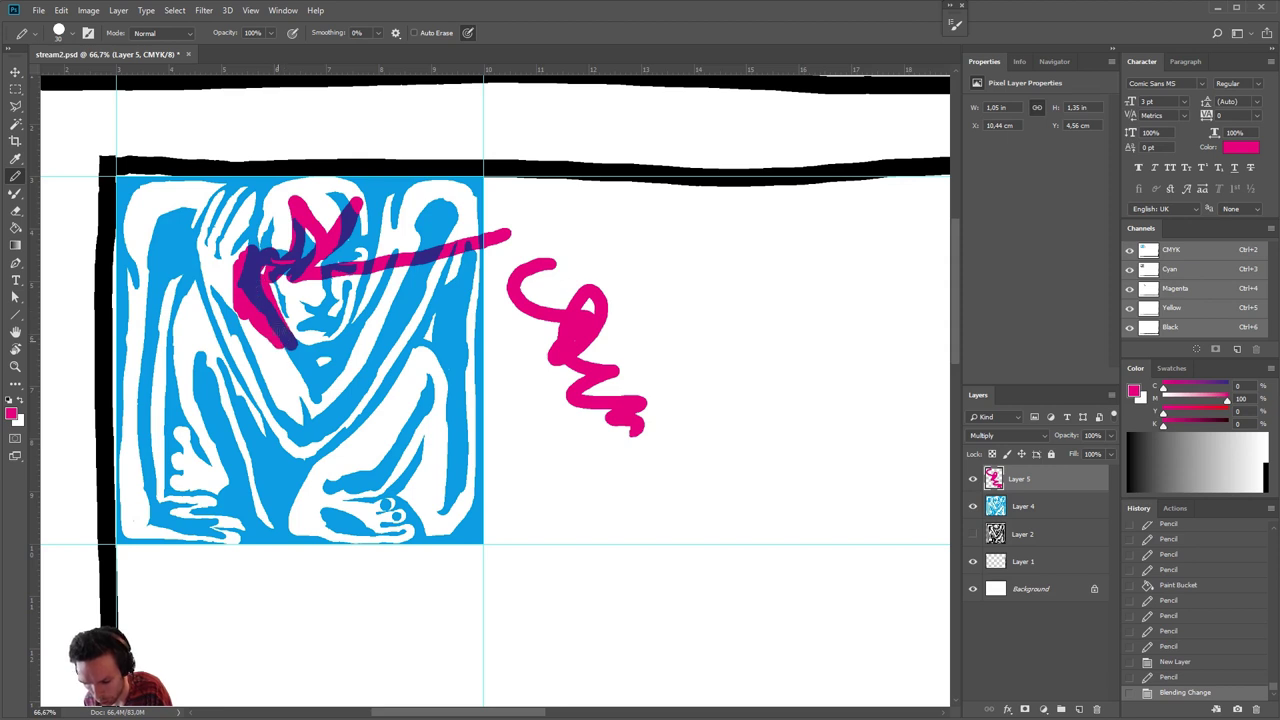
mouse_move(290, 352)
left_mouse_down()
mouse_move(322, 313)
mouse_move(348, 360)
left_mouse_up()
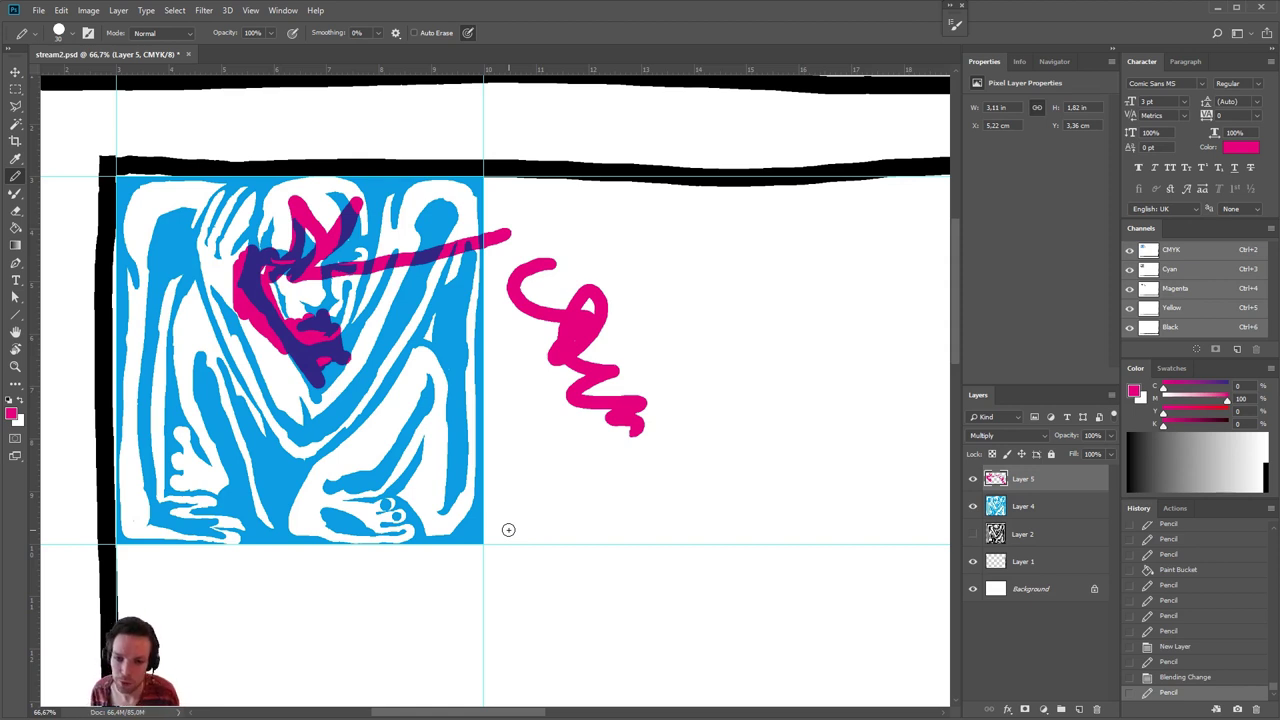
key("ctrl+z")
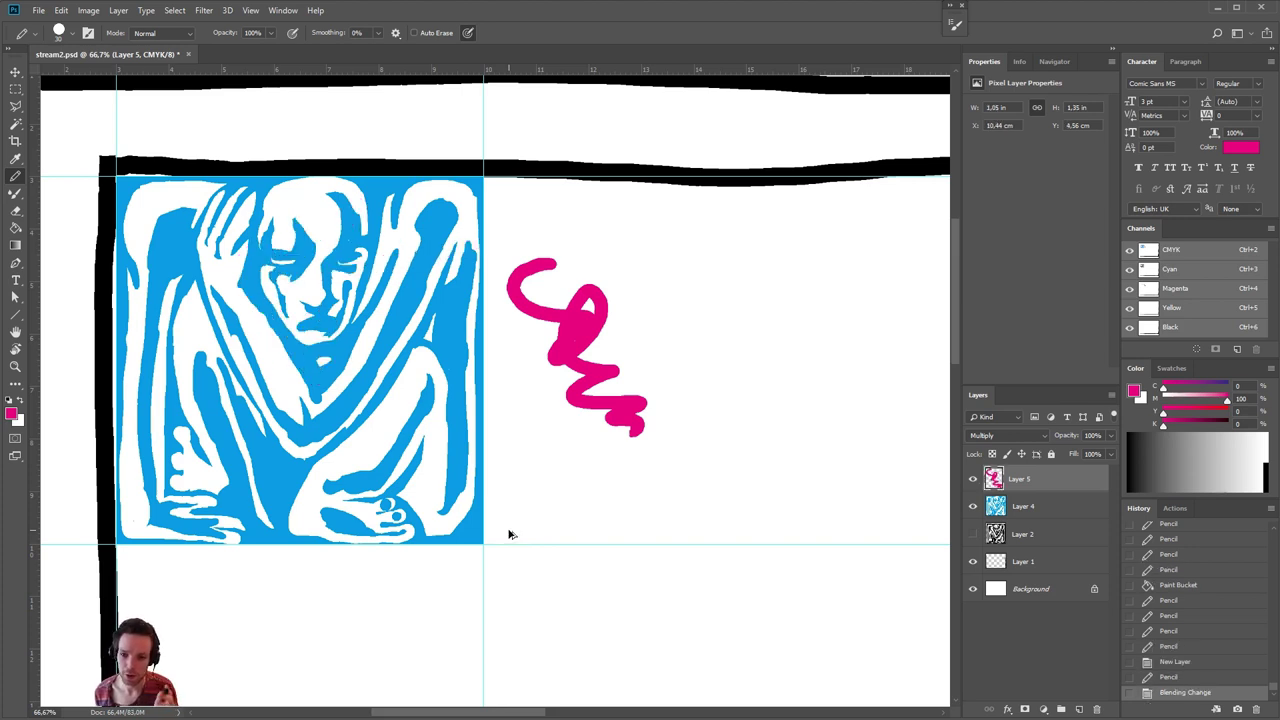
key("ctrl+z")
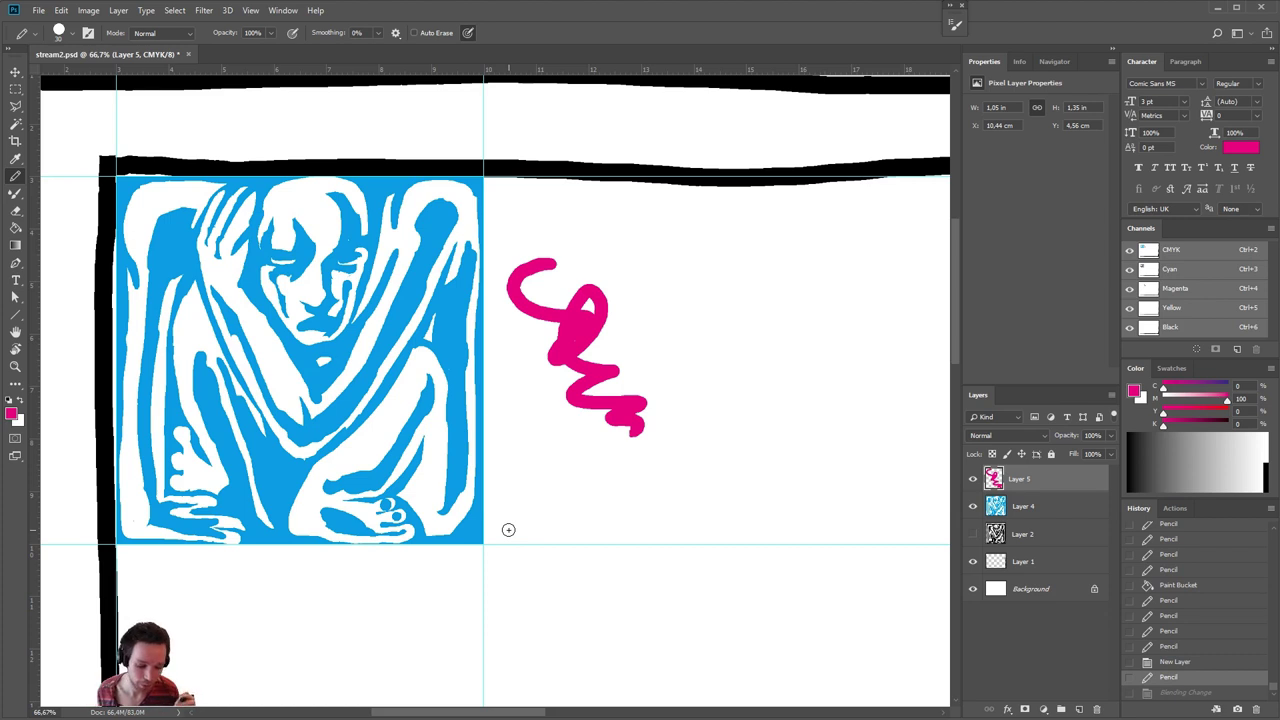
- Undo the remaining magenta scribble so Layer 5 is empty again
key("ctrl+z")
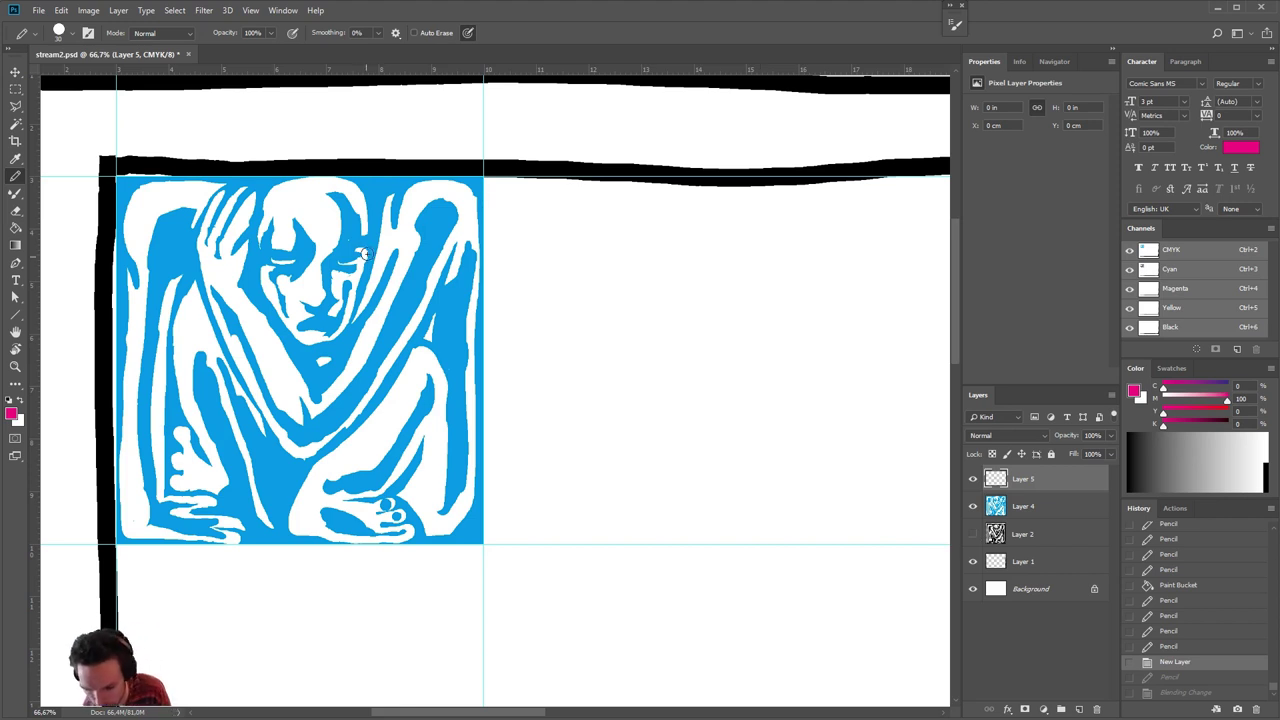
- Set Layer 5 to Multiply blending, testing and undoing a few magenta strokes on the face
left_click_drag(365, 255, 342, 360)
key("ctrl+z")
left_click(1007, 435)
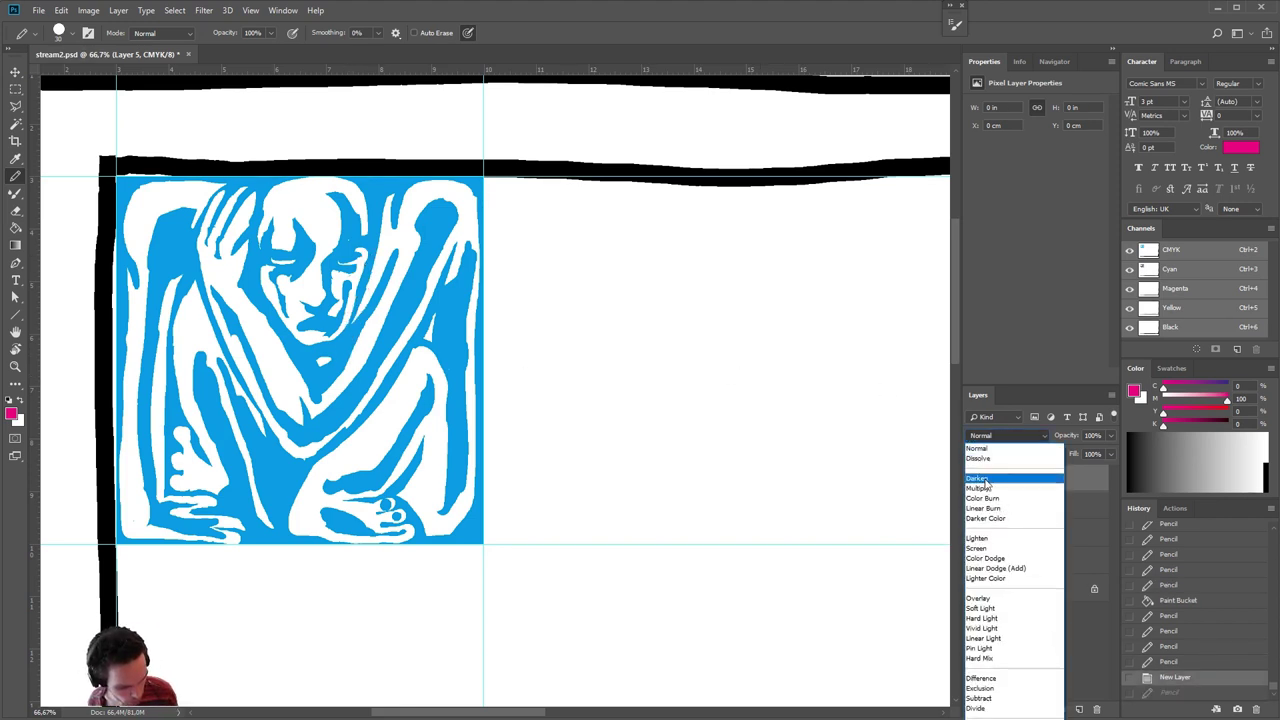
left_click(985, 488)
left_click_drag(370, 206, 336, 356)
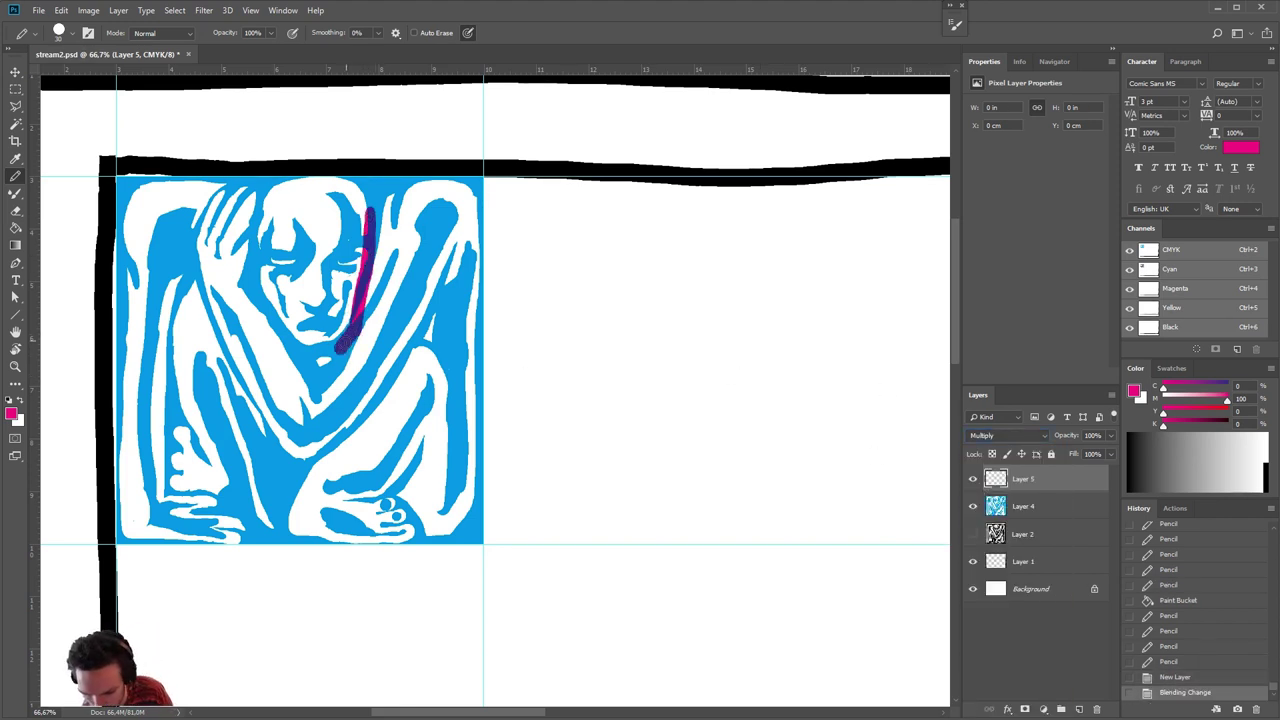
key("ctrl+z")
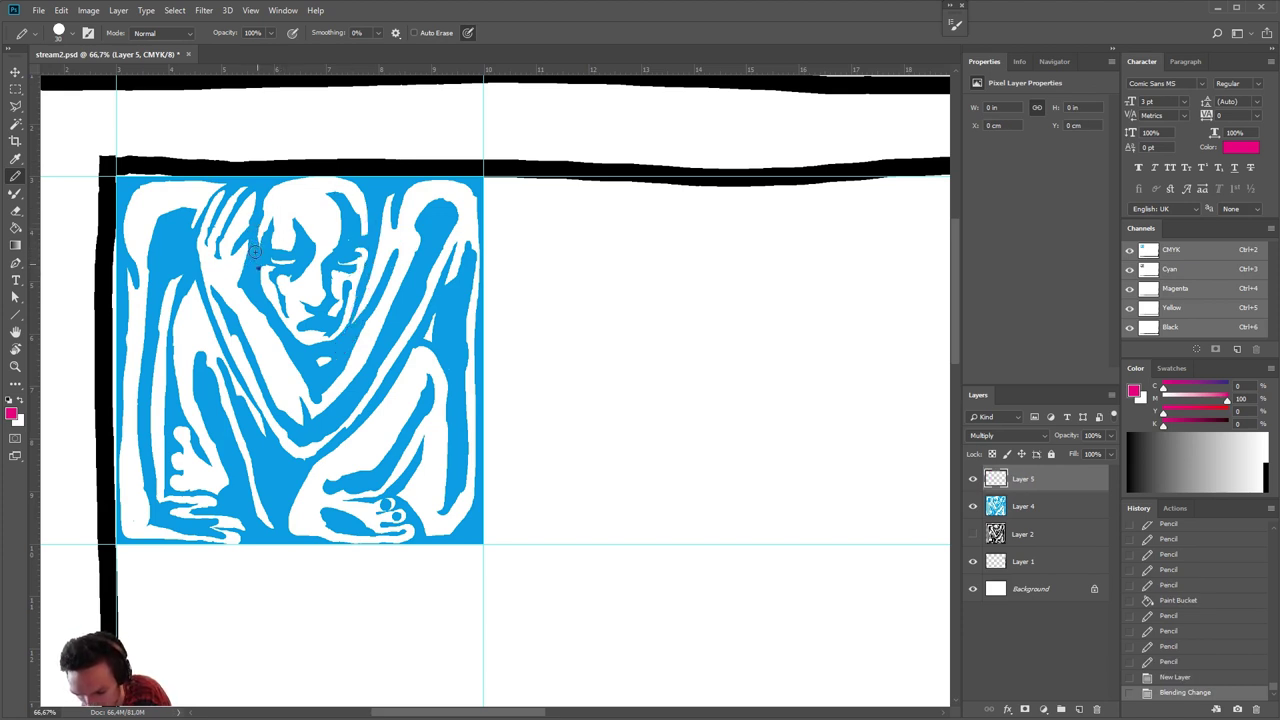
left_click_drag(255, 252, 270, 190)
key("ctrl+z")
- Marquee-select the first panel and fill the selection with magenta
key("m")
mouse_move(221, 272)
left_mouse_down()
mouse_move(289, 331)
mouse_move(184, 234)
mouse_move(488, 523)
mouse_move(485, 541)
left_mouse_up()
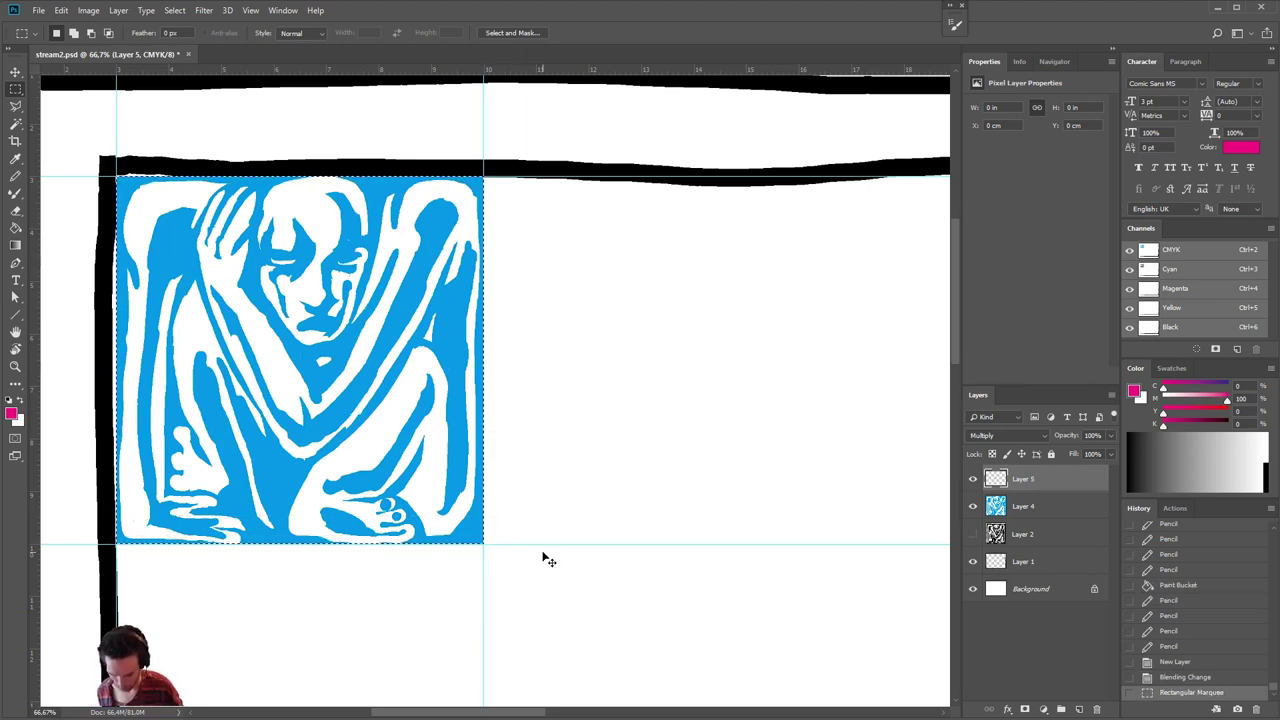
key("ctrl+h")
key("b")
left_click_drag(358, 208, 361, 170)
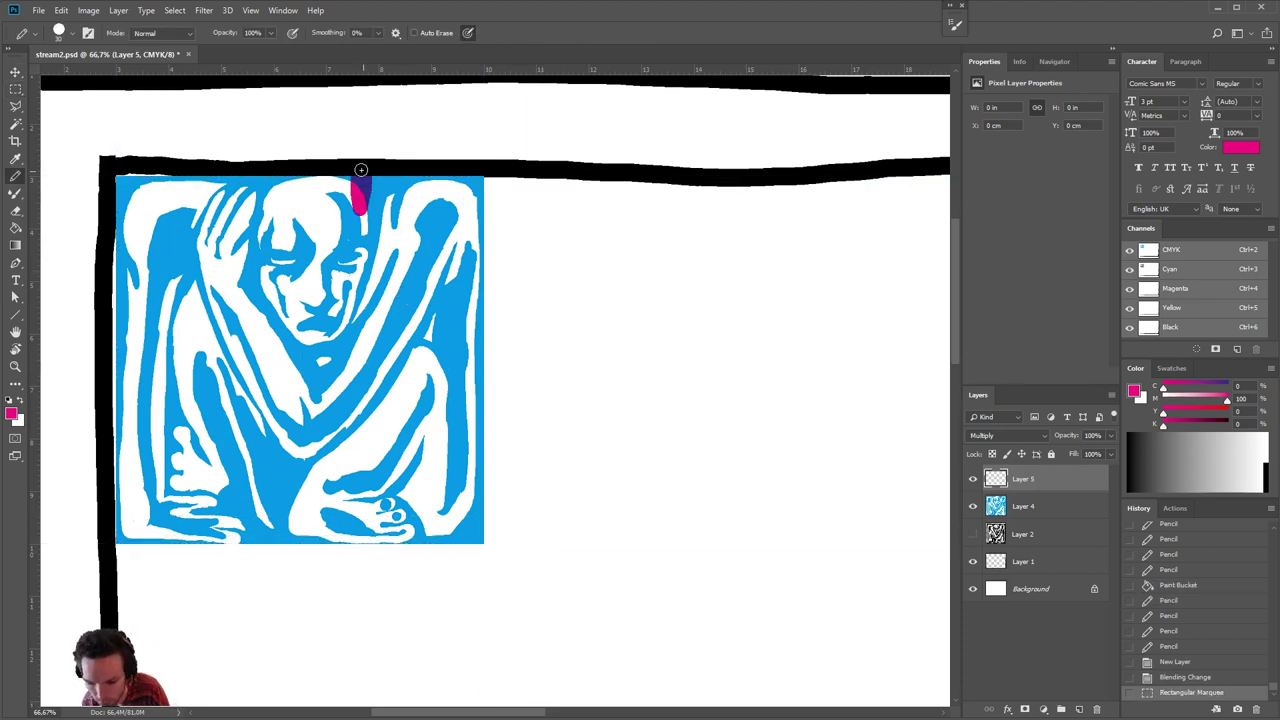
key("ctrl+z")
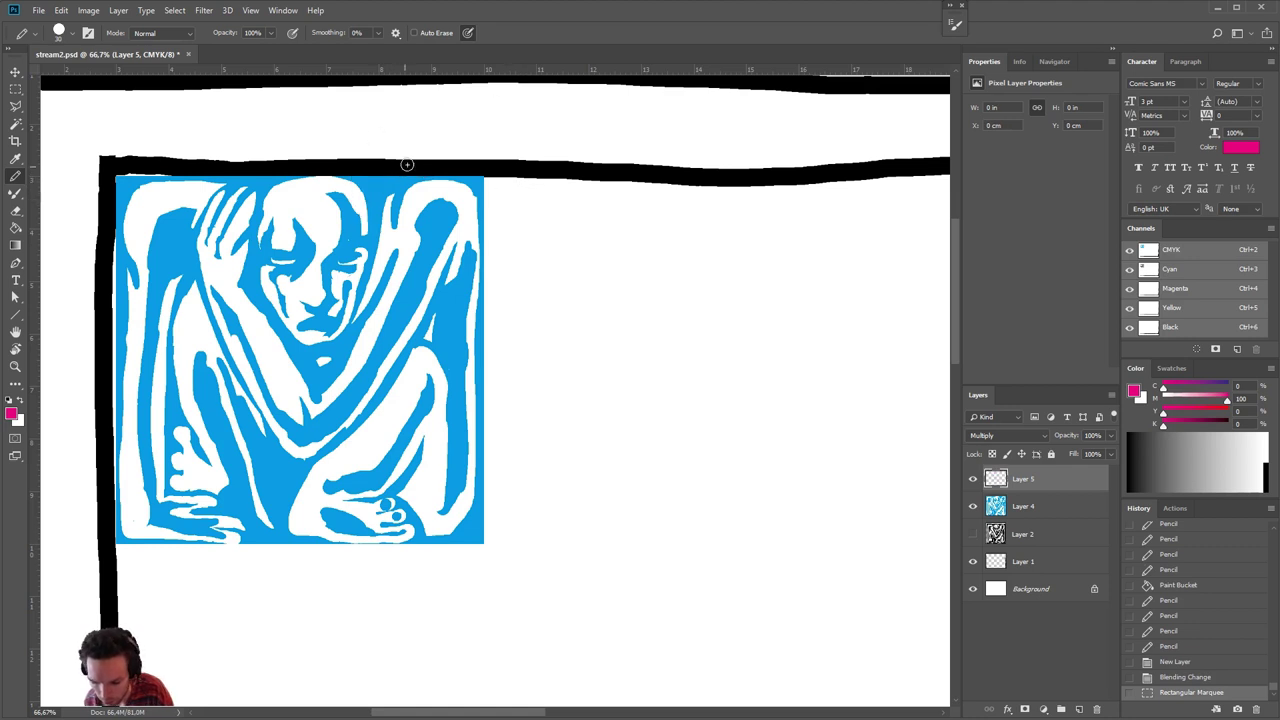
mouse_move(310, 244)
left_mouse_down()
mouse_move(299, 298)
mouse_move(316, 303)
mouse_move(327, 294)
mouse_move(318, 244)
mouse_move(271, 216)
mouse_move(266, 197)
mouse_move(296, 180)
mouse_move(365, 186)
mouse_move(380, 205)
mouse_move(369, 205)
mouse_move(342, 334)
left_mouse_up()
key("Delete")
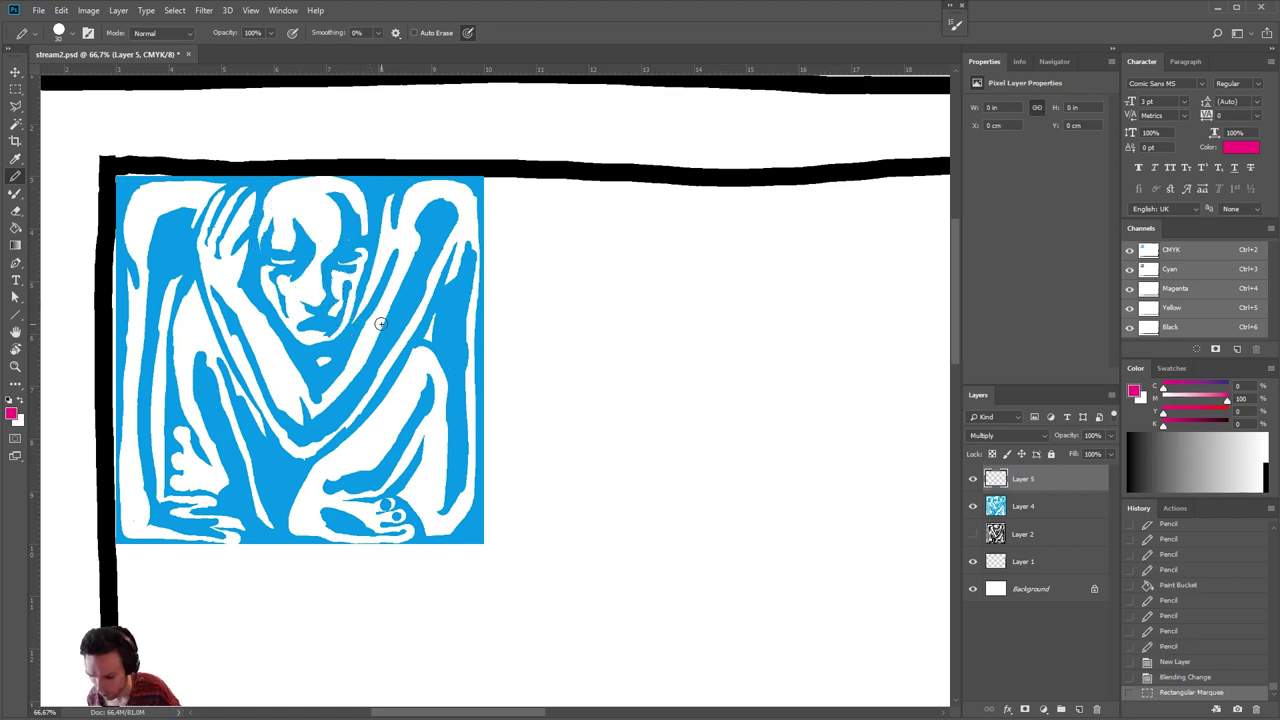
key("x")
key("ctrl+BackSpace")
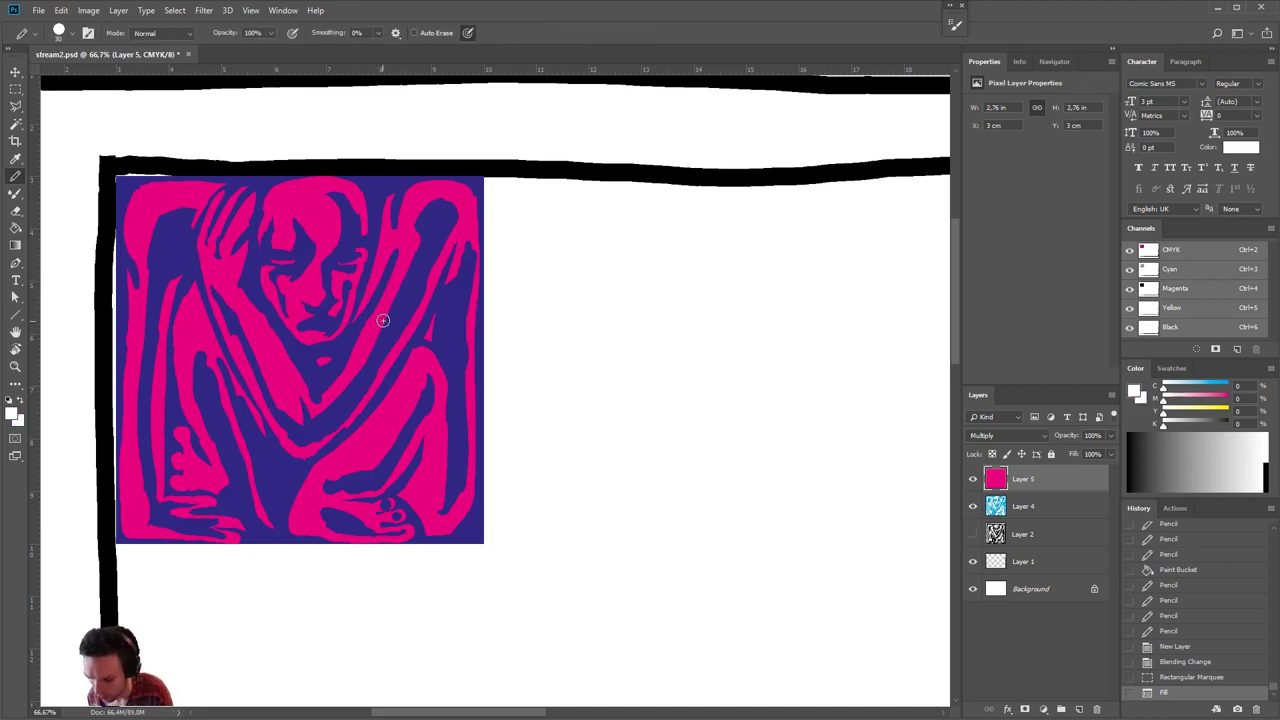
- Paint white over the forehead and face, edging the nose in magenta and revealing cheek and chin
mouse_move(325, 230)
left_mouse_down()
mouse_move(327, 304)
mouse_move(334, 244)
mouse_move(348, 280)
left_mouse_up()
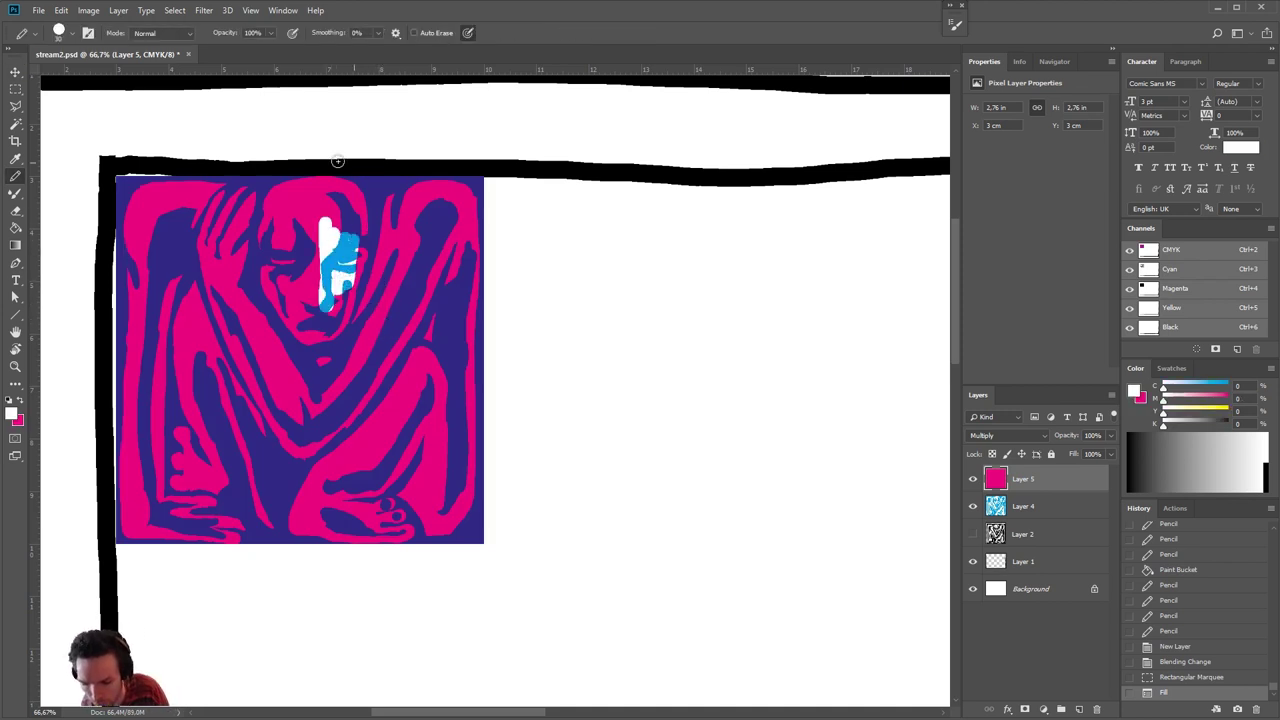
key("ctrl+z")
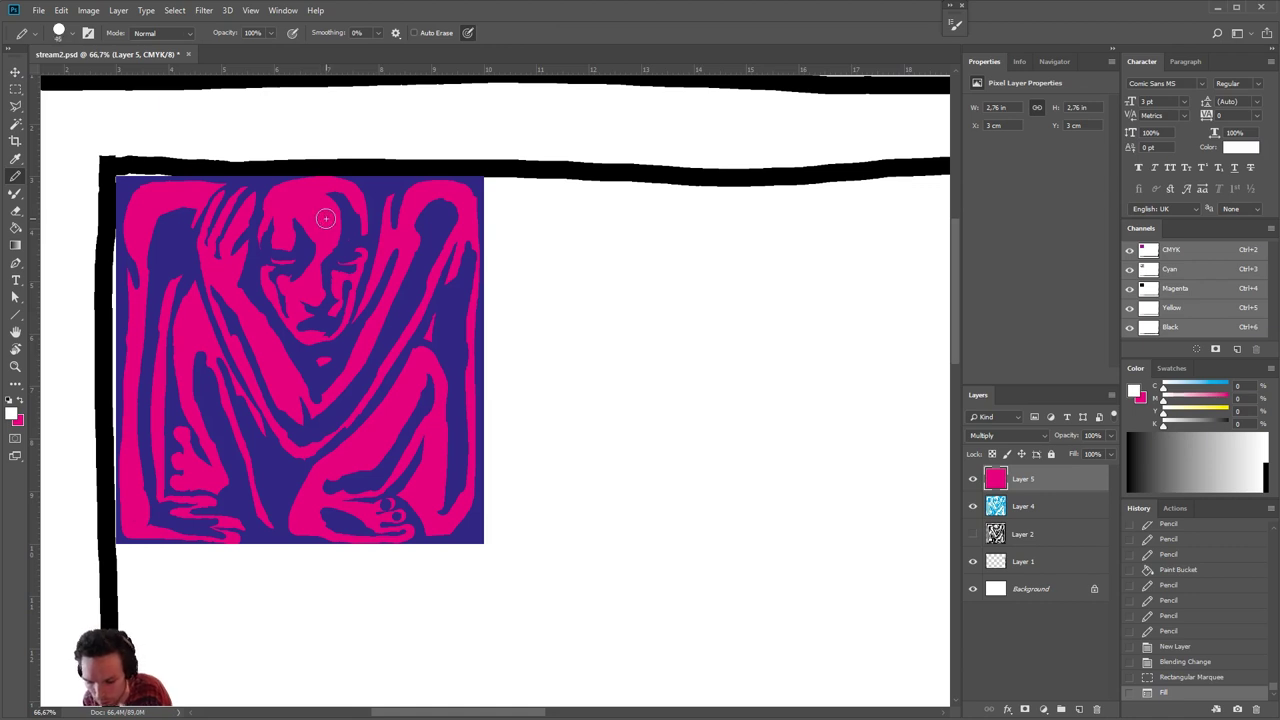
mouse_move(325, 218)
left_mouse_down()
mouse_move(292, 204)
mouse_move(283, 229)
mouse_move(287, 210)
mouse_move(317, 205)
mouse_move(320, 219)
mouse_move(283, 205)
mouse_move(358, 215)
left_mouse_up()
mouse_move(335, 215)
left_mouse_down()
mouse_move(291, 211)
mouse_move(311, 220)
mouse_move(290, 228)
mouse_move(320, 247)
mouse_move(318, 302)
left_mouse_up()
key("x")
mouse_move(310, 250)
left_mouse_down()
mouse_move(293, 291)
mouse_move(330, 313)
mouse_move(324, 252)
mouse_move(283, 296)
mouse_move(302, 332)
mouse_move(277, 313)
mouse_move(305, 340)
left_mouse_up()
key("x")
- Touch up the right cheek in white, cover forehead hair in magenta, and rework the raised hand
key("x")
key("x")
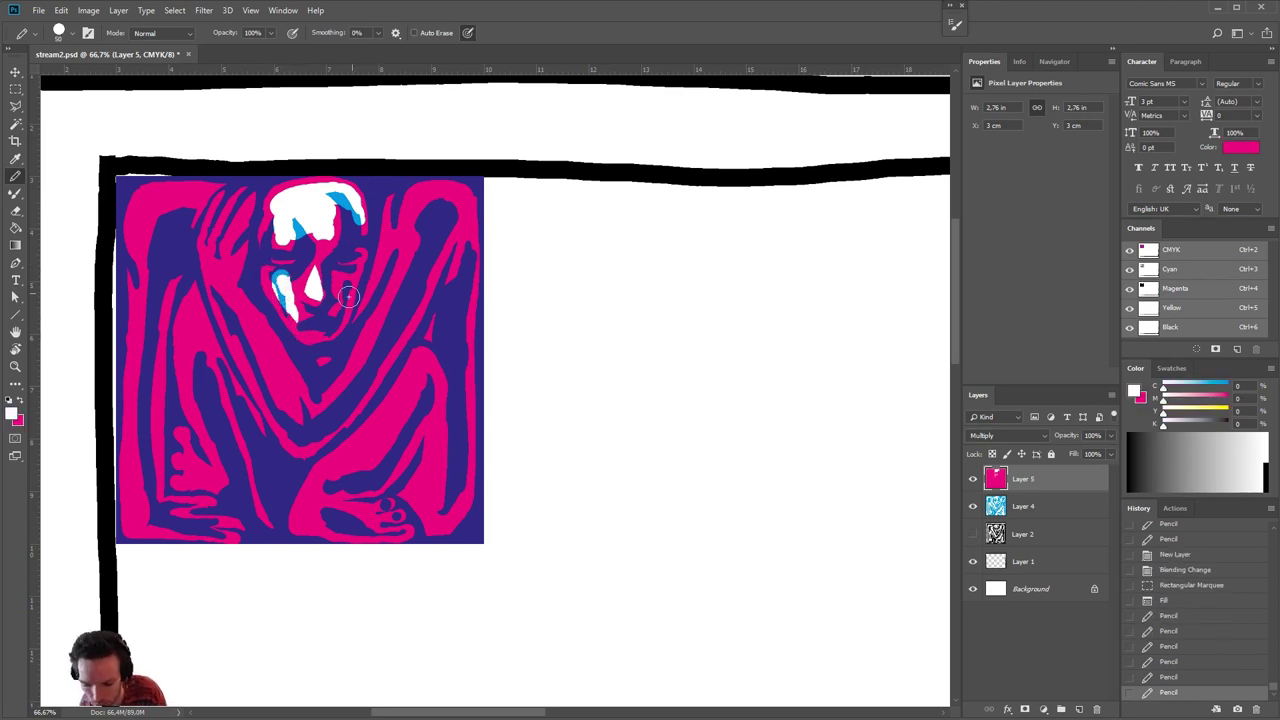
mouse_move(348, 296)
left_mouse_down()
mouse_move(352, 318)
mouse_move(325, 332)
left_mouse_up()
mouse_move(325, 330)
left_mouse_down()
mouse_move(286, 322)
mouse_move(316, 340)
mouse_move(318, 323)
left_mouse_up()
key("x")
key("x")
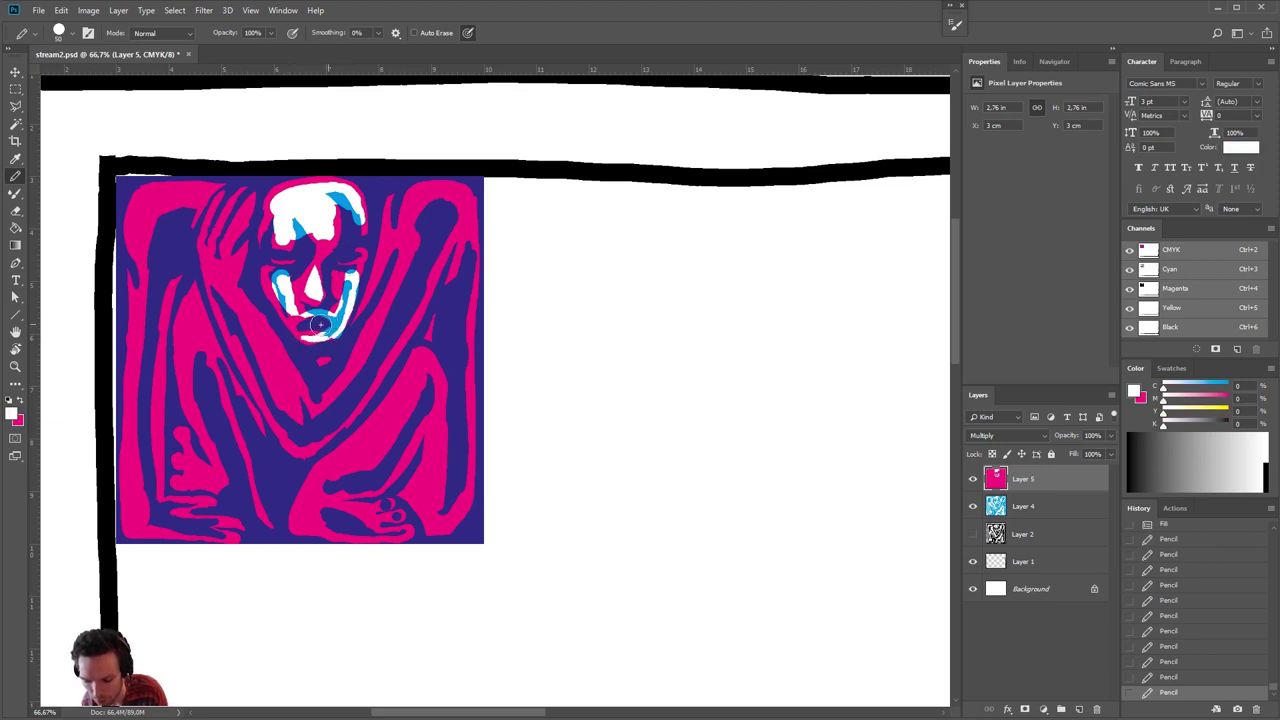
key("x")
key("x")
left_click_drag(352, 272, 345, 300)
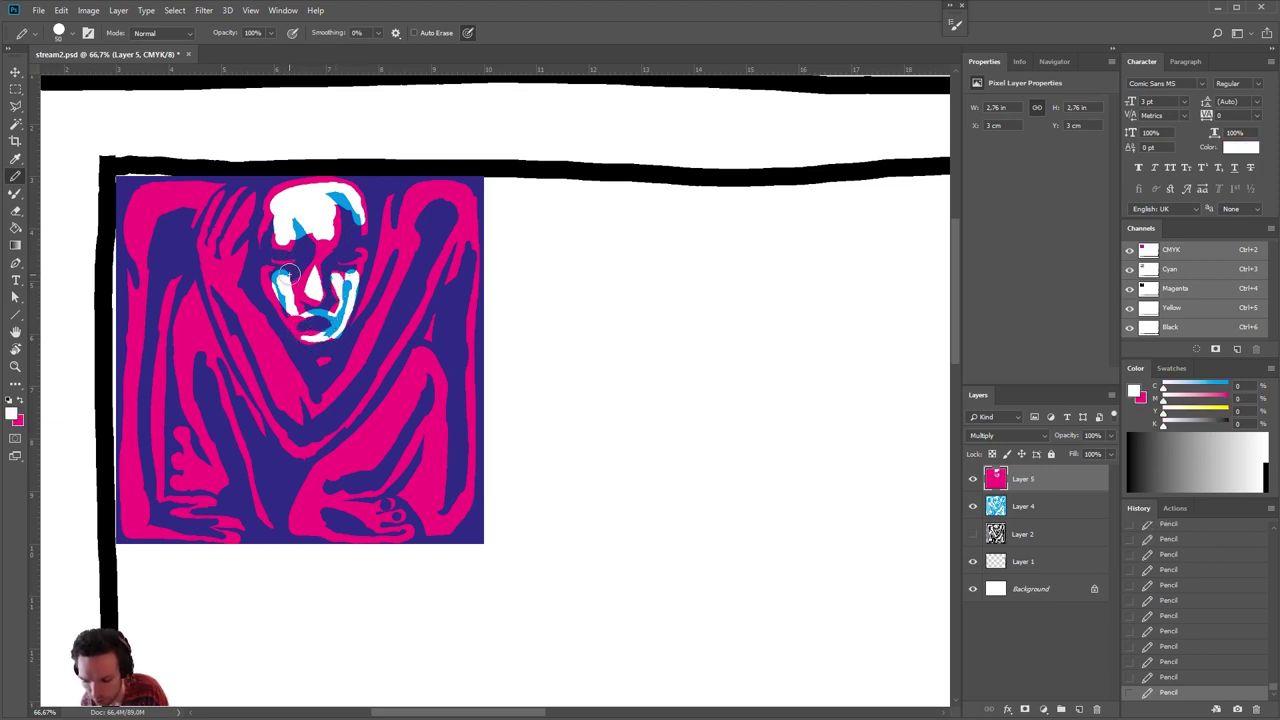
key("x")
mouse_move(292, 218)
left_mouse_down()
mouse_move(310, 210)
mouse_move(290, 200)
mouse_move(300, 220)
mouse_move(314, 206)
left_mouse_up()
key("x")
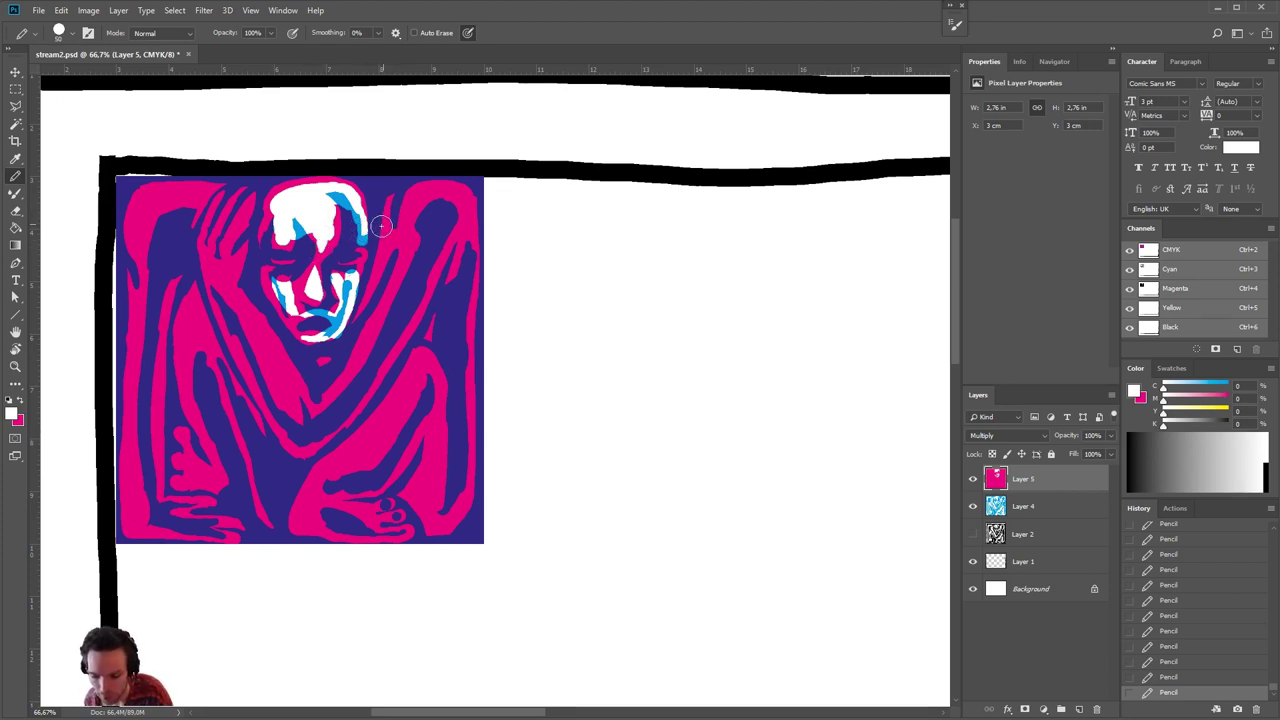
key("x")
key("x")
key("x")
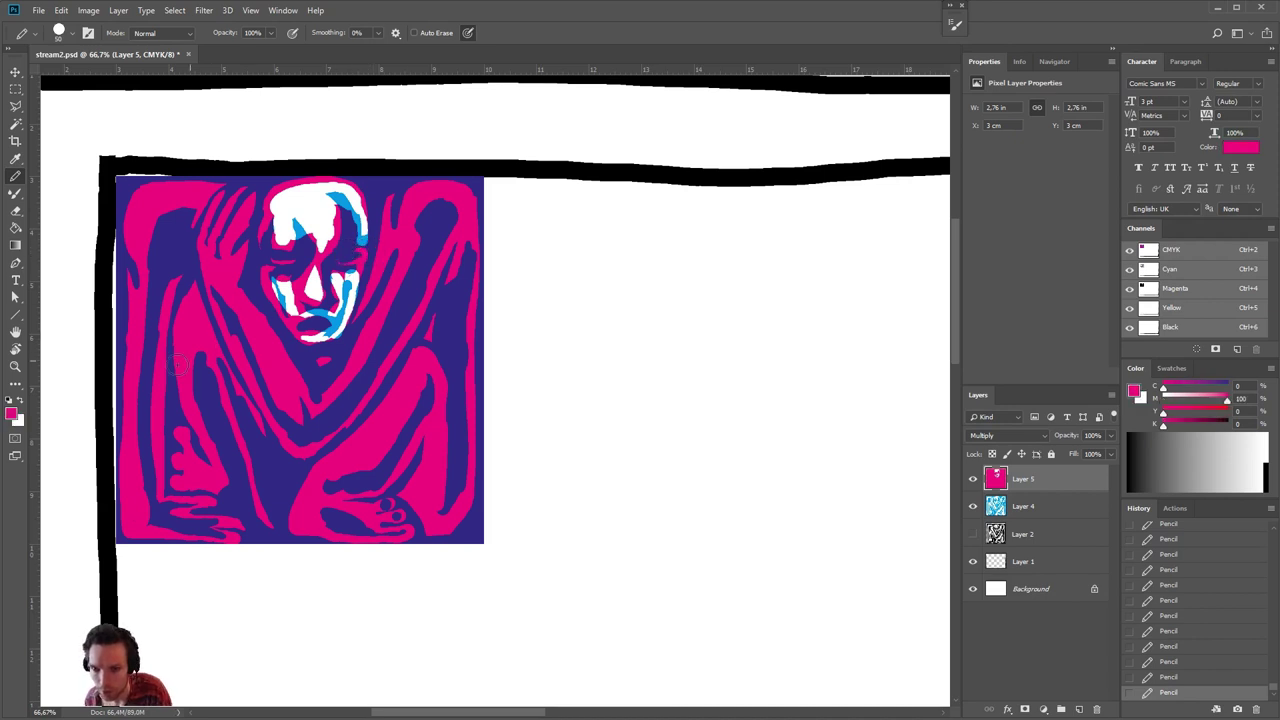
key("x")
key("x")
key("x")
key("x")
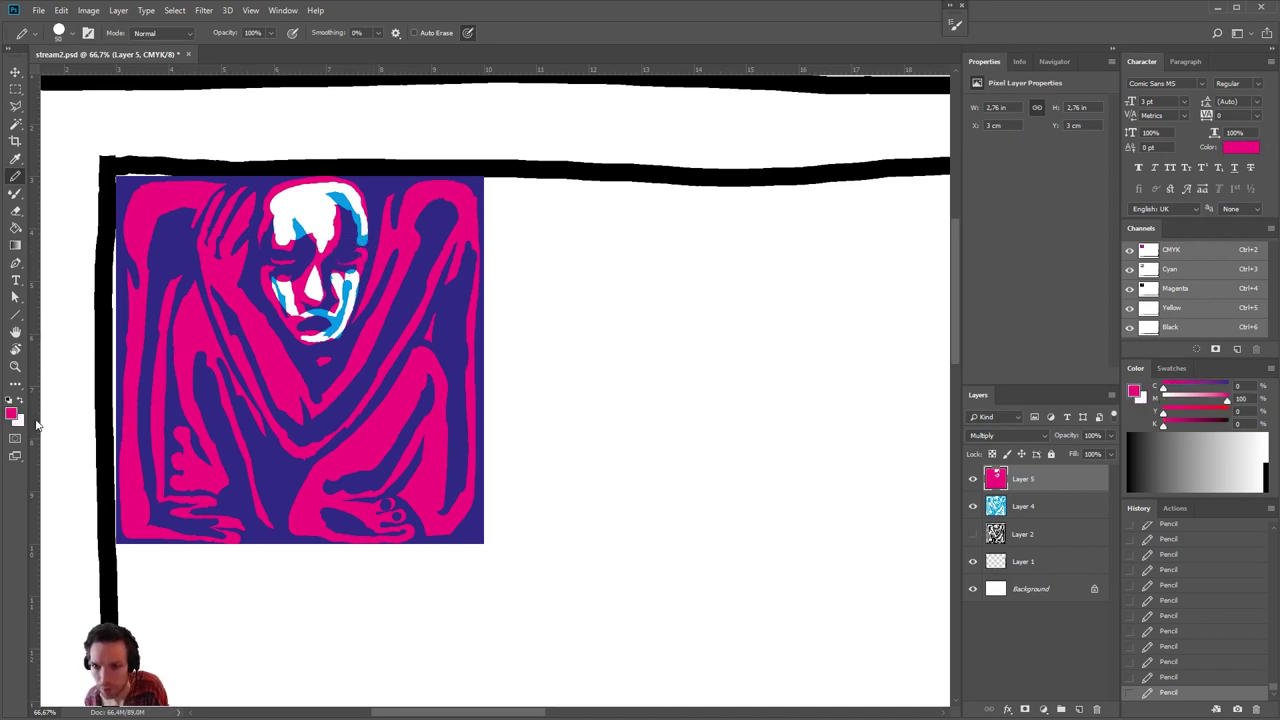
key("x")
key("x")
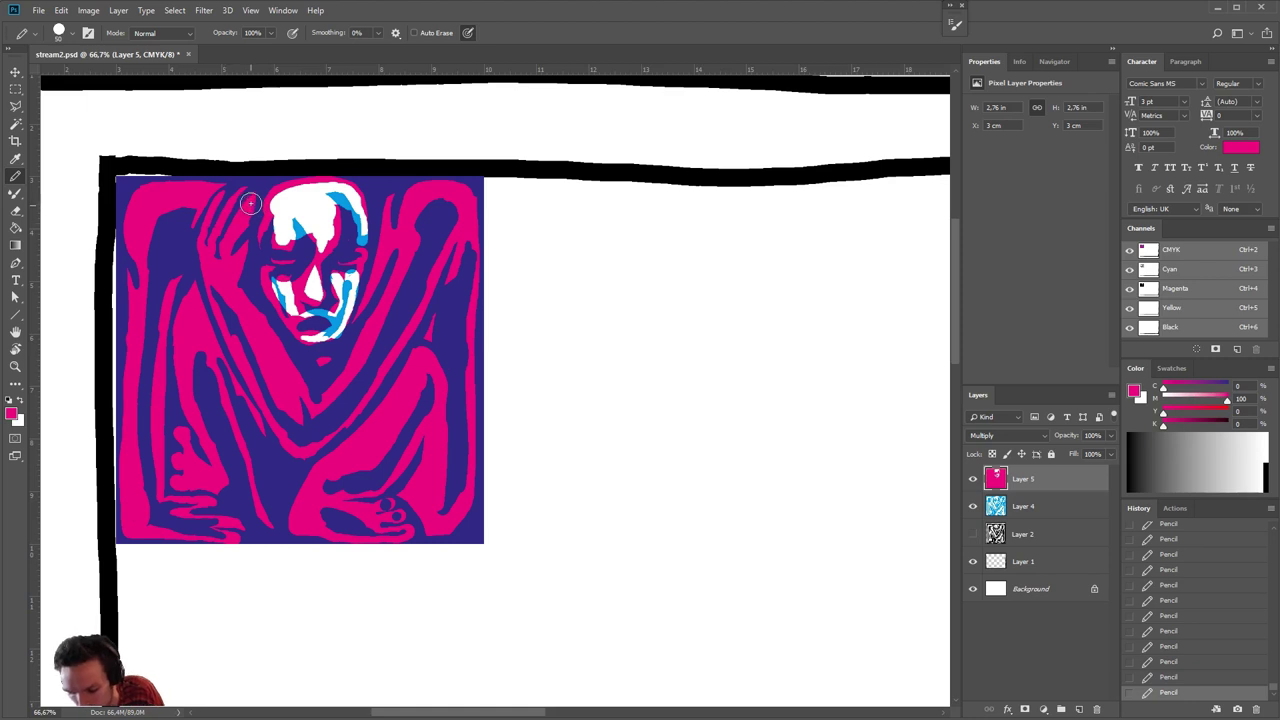
key("x")
left_click_drag(248, 202, 218, 262)
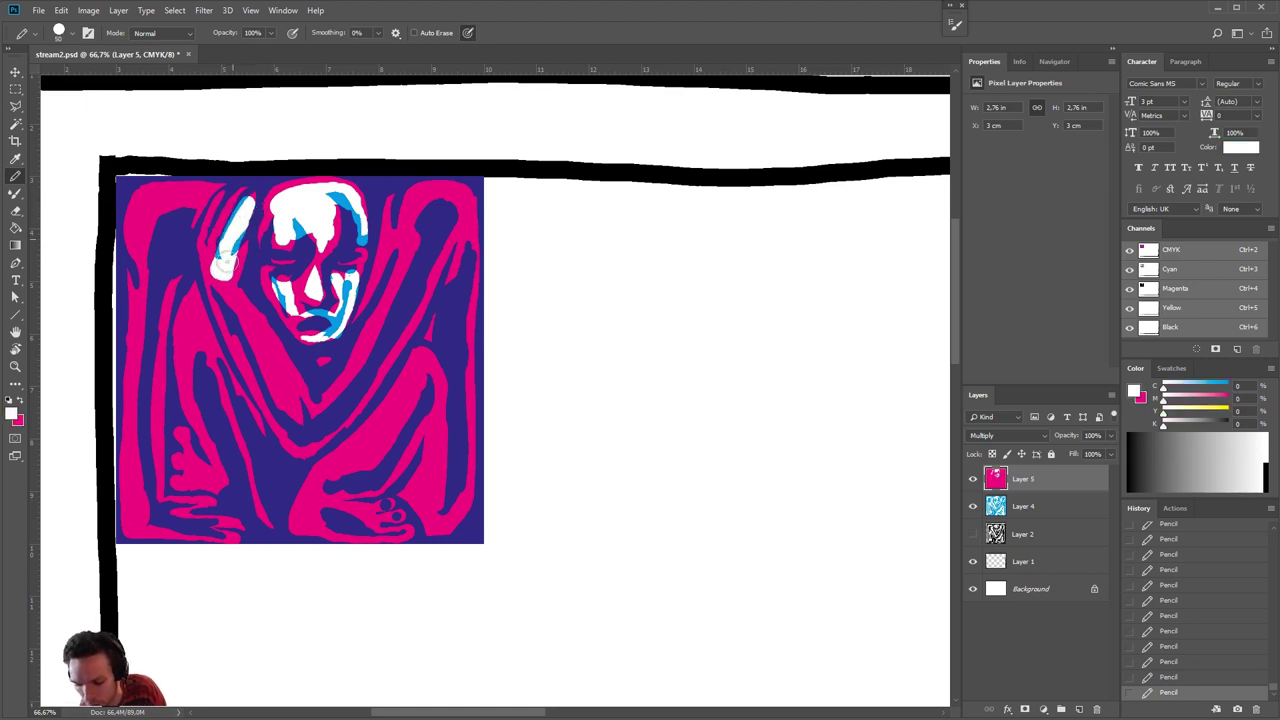
key("x")
mouse_move(242, 204)
left_mouse_down()
mouse_move(218, 263)
mouse_move(229, 283)
mouse_move(232, 248)
left_mouse_up()
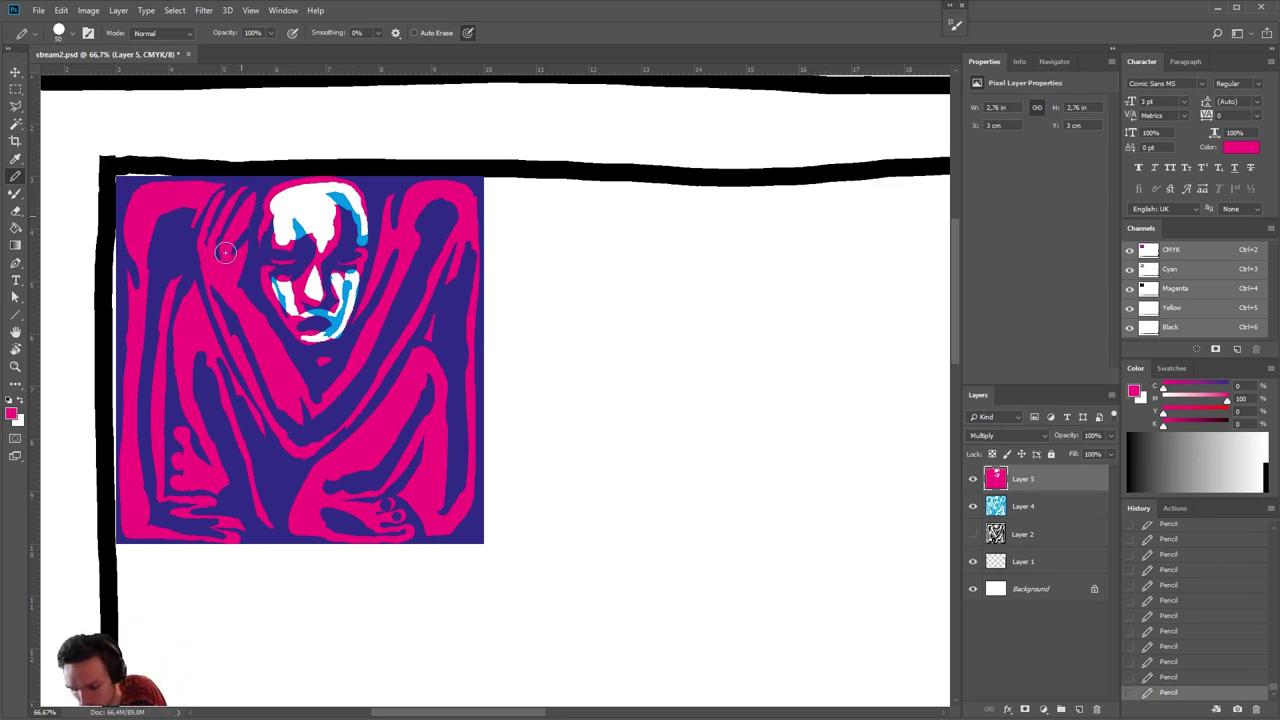
- Reveal the raised hand, forearm and right arm in white on Layer 5
key("x")
mouse_move(247, 207)
left_mouse_down()
mouse_move(226, 245)
mouse_move(239, 189)
mouse_move(209, 253)
mouse_move(221, 197)
mouse_move(205, 259)
mouse_move(237, 260)
mouse_move(250, 230)
mouse_move(230, 273)
mouse_move(218, 256)
mouse_move(292, 400)
left_mouse_up()
mouse_move(215, 270)
left_mouse_down()
mouse_move(246, 360)
mouse_move(305, 412)
mouse_move(303, 432)
mouse_move(329, 410)
mouse_move(427, 204)
mouse_move(443, 207)
mouse_move(364, 366)
mouse_move(366, 309)
left_mouse_up()
mouse_move(338, 256)
left_mouse_down()
mouse_move(362, 248)
mouse_move(270, 258)
left_mouse_up()
mouse_move(452, 208)
left_mouse_down()
mouse_move(412, 270)
mouse_move(443, 320)
mouse_move(463, 234)
mouse_move(460, 451)
mouse_move(404, 396)
mouse_move(320, 488)
mouse_move(378, 455)
mouse_move(417, 378)
mouse_move(309, 512)
mouse_move(402, 515)
mouse_move(384, 511)
mouse_move(322, 504)
mouse_move(399, 525)
mouse_move(351, 520)
mouse_move(434, 442)
mouse_move(423, 505)
mouse_move(445, 525)
mouse_move(428, 500)
mouse_move(421, 370)
left_mouse_up()
left_click(415, 376)
- Reveal the lower-left hand and left arm in white, fix the left edge in magenta, and lighten under the chin
mouse_move(205, 438)
left_mouse_down()
mouse_move(198, 472)
mouse_move(183, 476)
mouse_move(231, 491)
mouse_move(195, 313)
mouse_move(270, 473)
left_mouse_up()
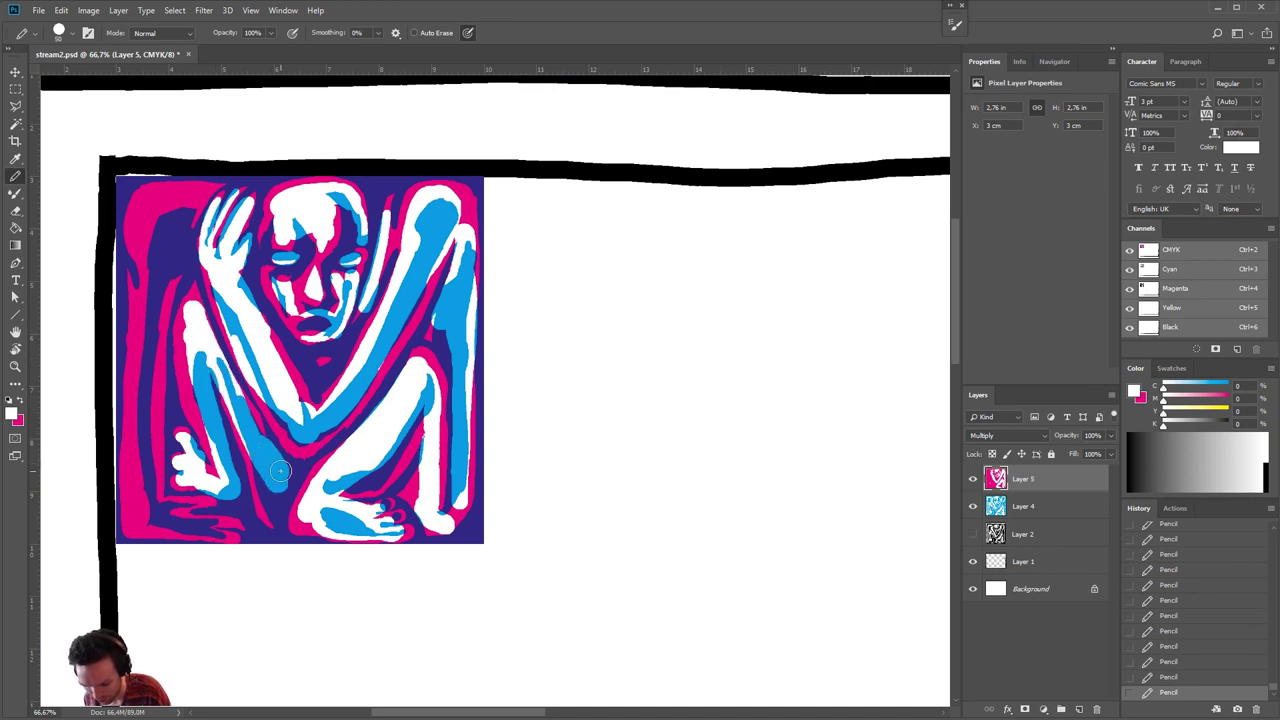
mouse_move(194, 202)
left_mouse_down()
mouse_move(158, 207)
mouse_move(160, 251)
mouse_move(187, 207)
mouse_move(154, 248)
mouse_move(147, 347)
mouse_move(133, 311)
mouse_move(143, 389)
mouse_move(147, 315)
mouse_move(131, 328)
mouse_move(124, 272)
mouse_move(140, 352)
left_mouse_up()
key("x")
key("x")
key("x")
mouse_move(121, 268)
left_mouse_down()
mouse_move(136, 382)
mouse_move(190, 337)
mouse_move(146, 291)
mouse_move(138, 317)
mouse_move(155, 260)
mouse_move(178, 268)
mouse_move(172, 231)
mouse_move(150, 335)
left_mouse_up()
key("x")
key("x")
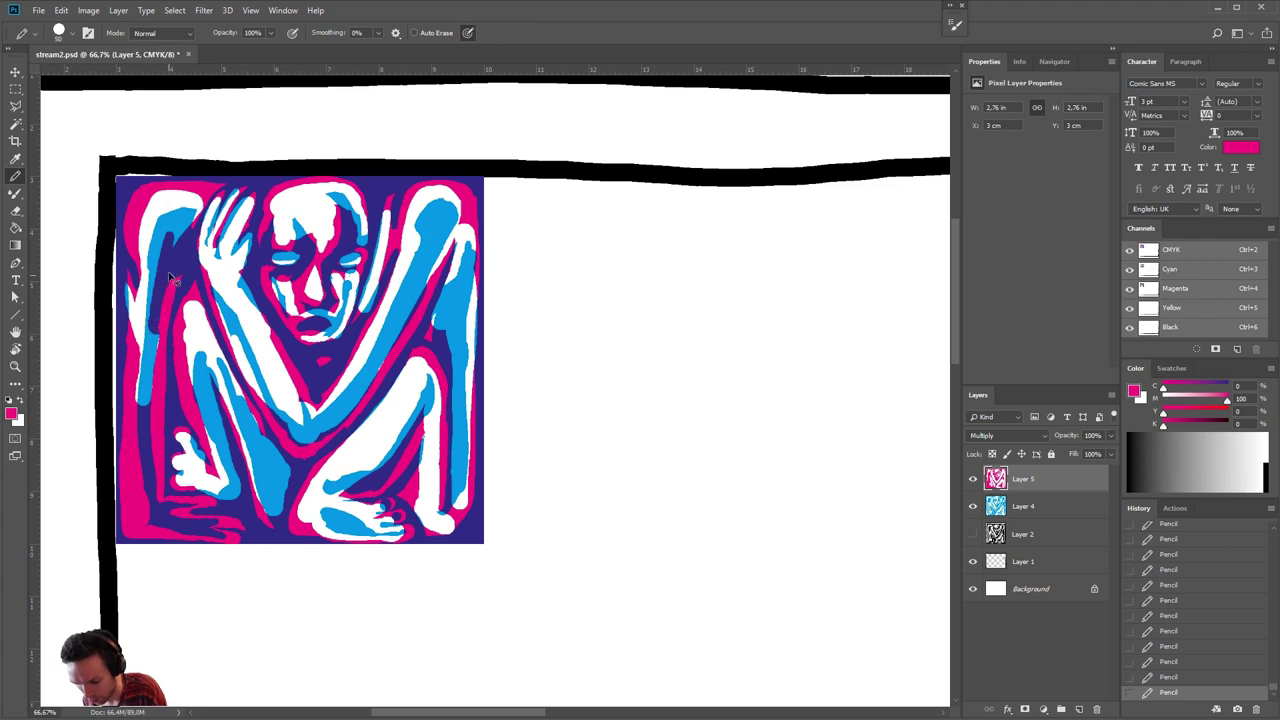
key("x")
mouse_move(172, 235)
left_mouse_down()
mouse_move(140, 405)
mouse_move(142, 340)
mouse_move(146, 512)
mouse_move(150, 500)
mouse_move(147, 510)
mouse_move(224, 512)
mouse_move(230, 476)
mouse_move(190, 518)
mouse_move(232, 524)
mouse_move(180, 526)
mouse_move(201, 534)
mouse_move(140, 520)
mouse_move(146, 470)
left_mouse_up()
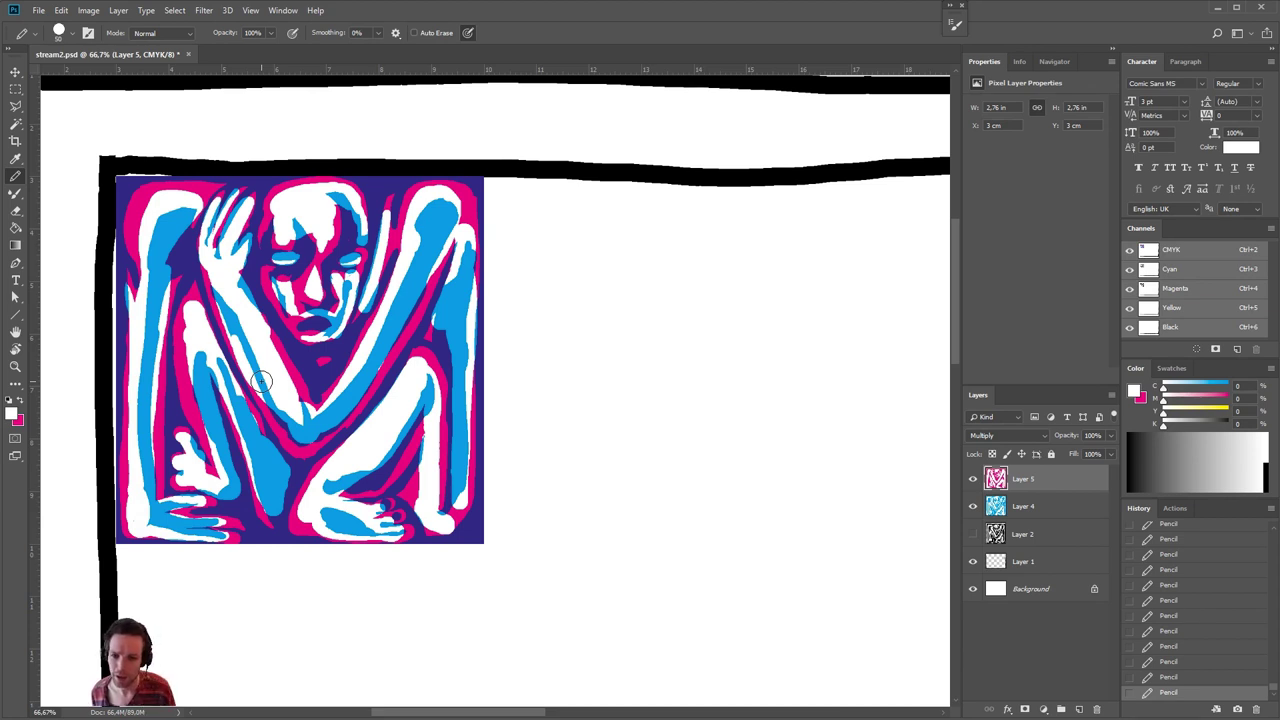
mouse_move(261, 381)
left_mouse_down()
mouse_move(317, 348)
mouse_move(316, 372)
mouse_move(334, 352)
mouse_move(311, 359)
mouse_move(331, 349)
mouse_move(302, 353)
mouse_move(313, 381)
left_mouse_up()
key("x")
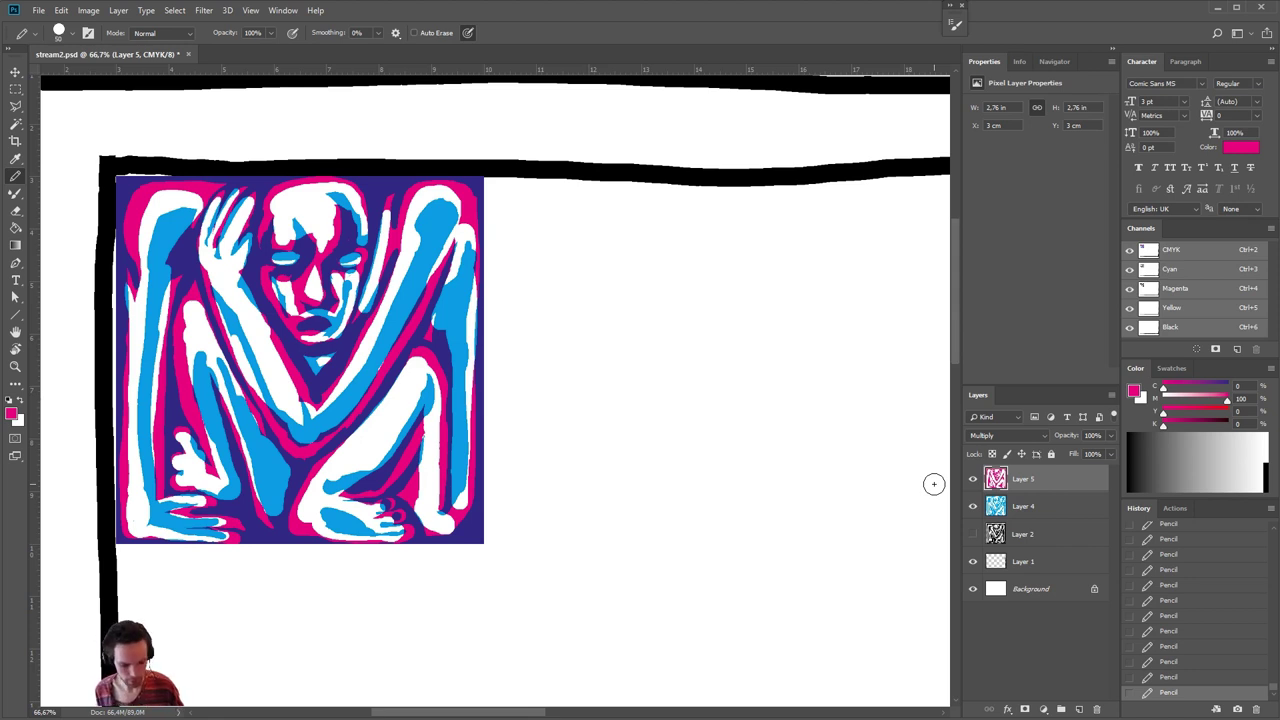
- Magic Wand the white figure with only the pink layer visible and fill it with pink
key("w")
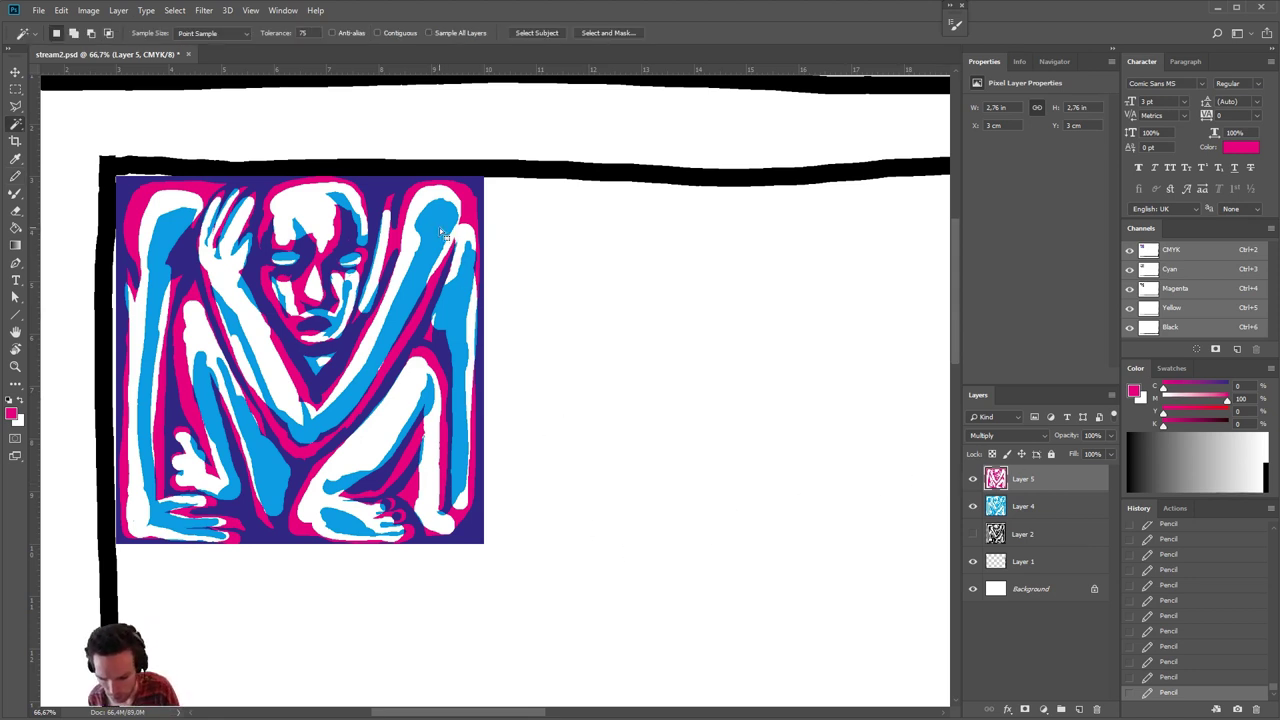
key("e")
left_click(24, 110)
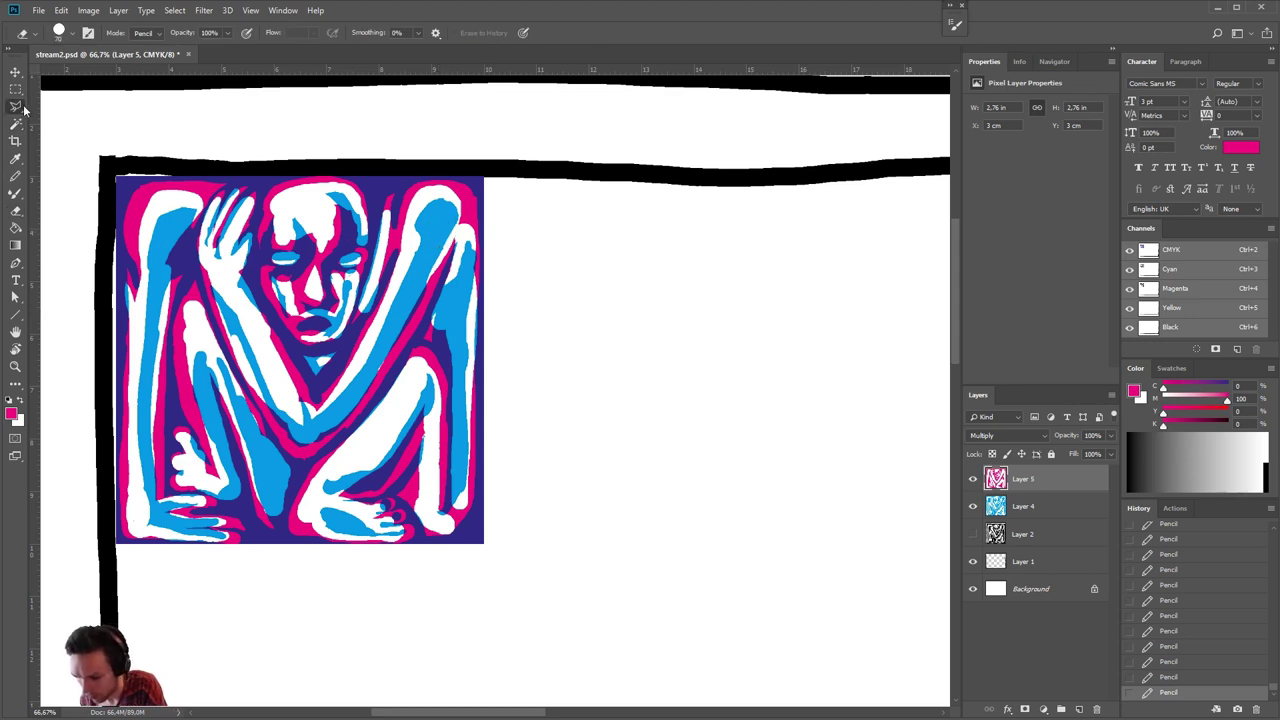
left_click(16, 110)
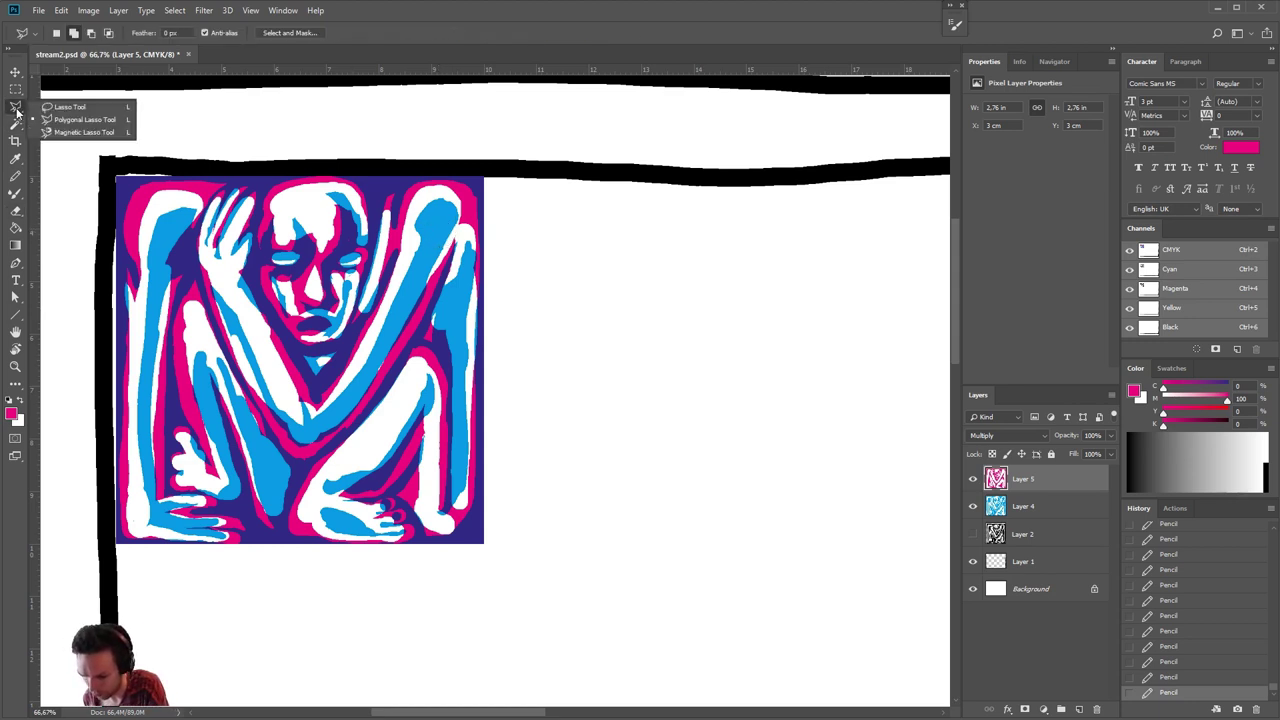
left_click(16, 124)
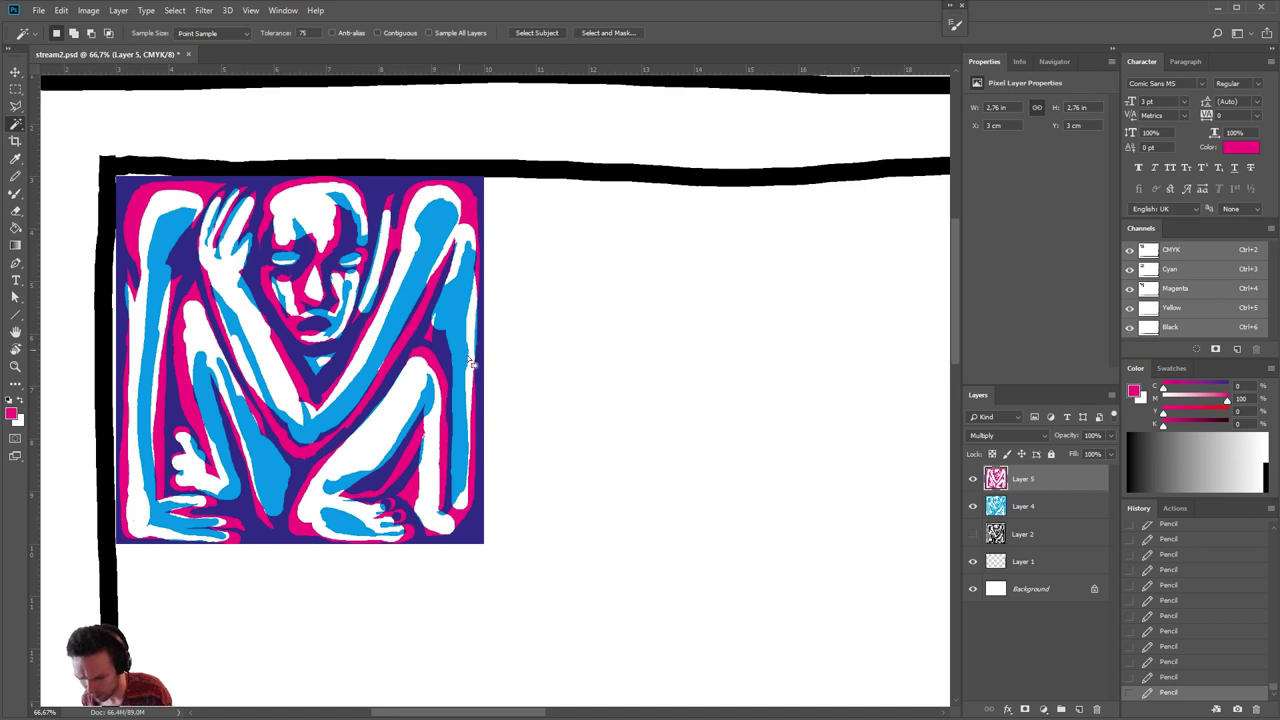
left_click_drag(419, 263, 426, 263)
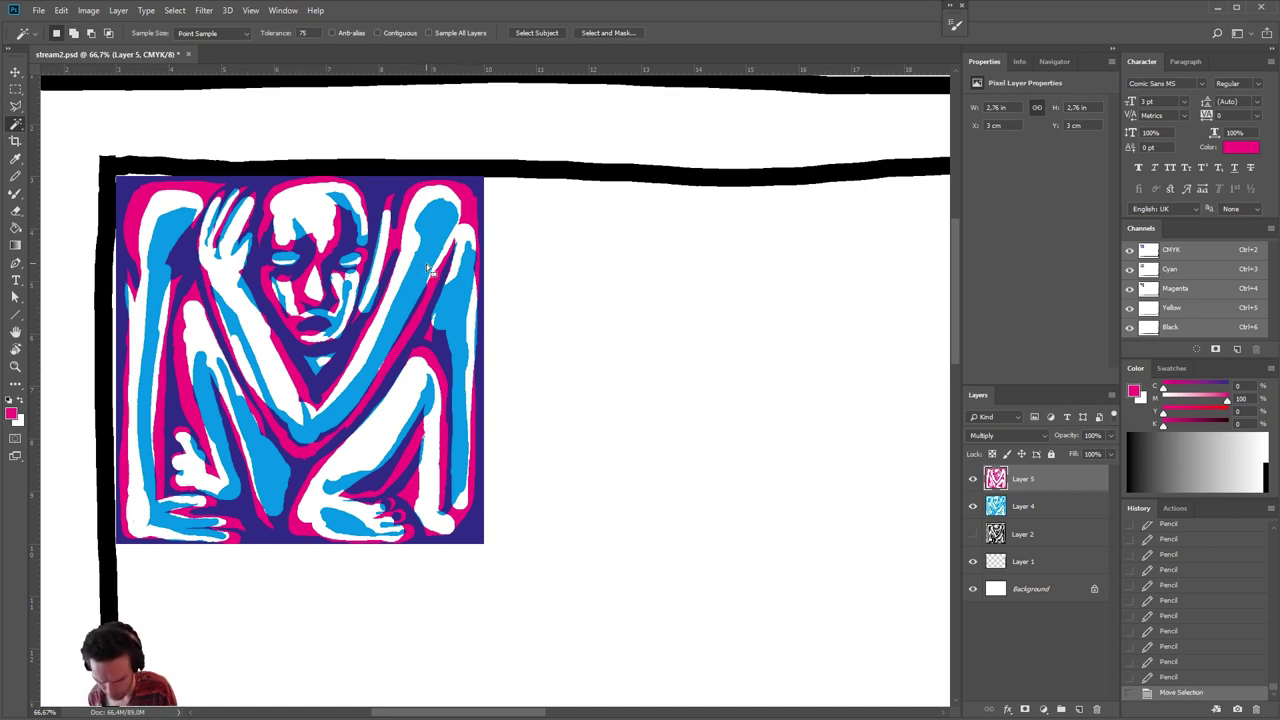
key("ctrl+d")
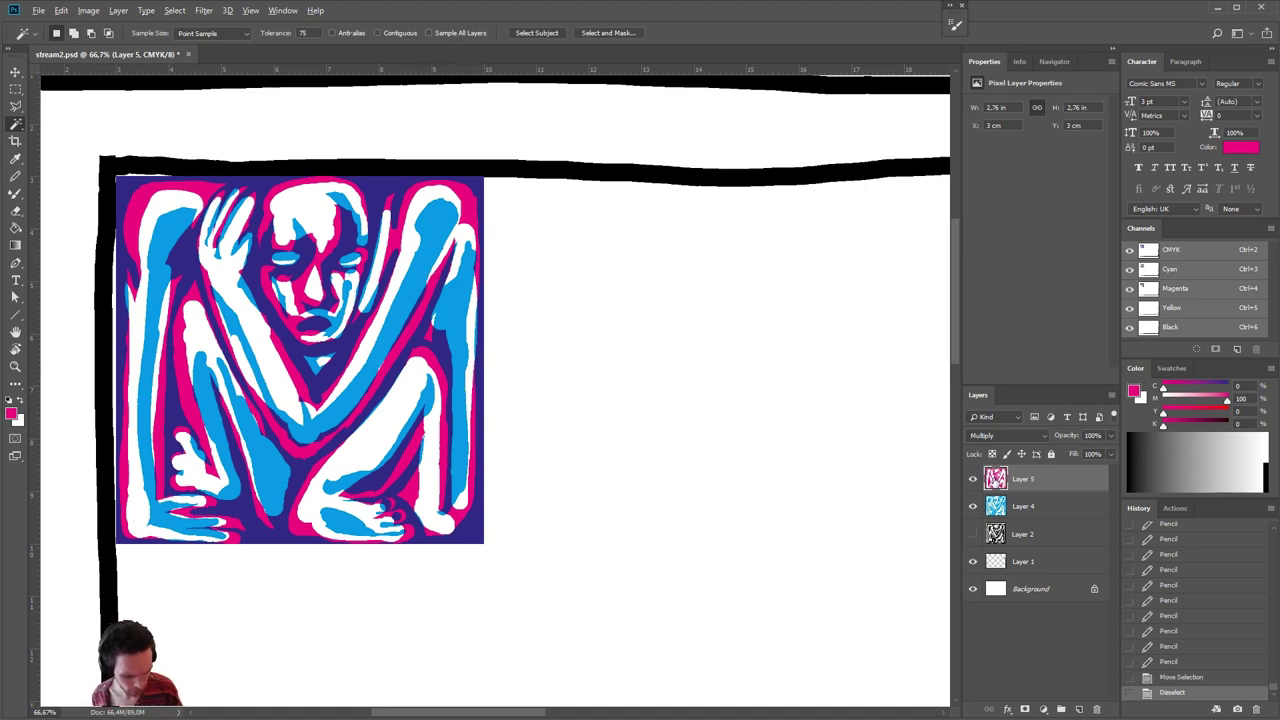
left_click(974, 480, "alt")
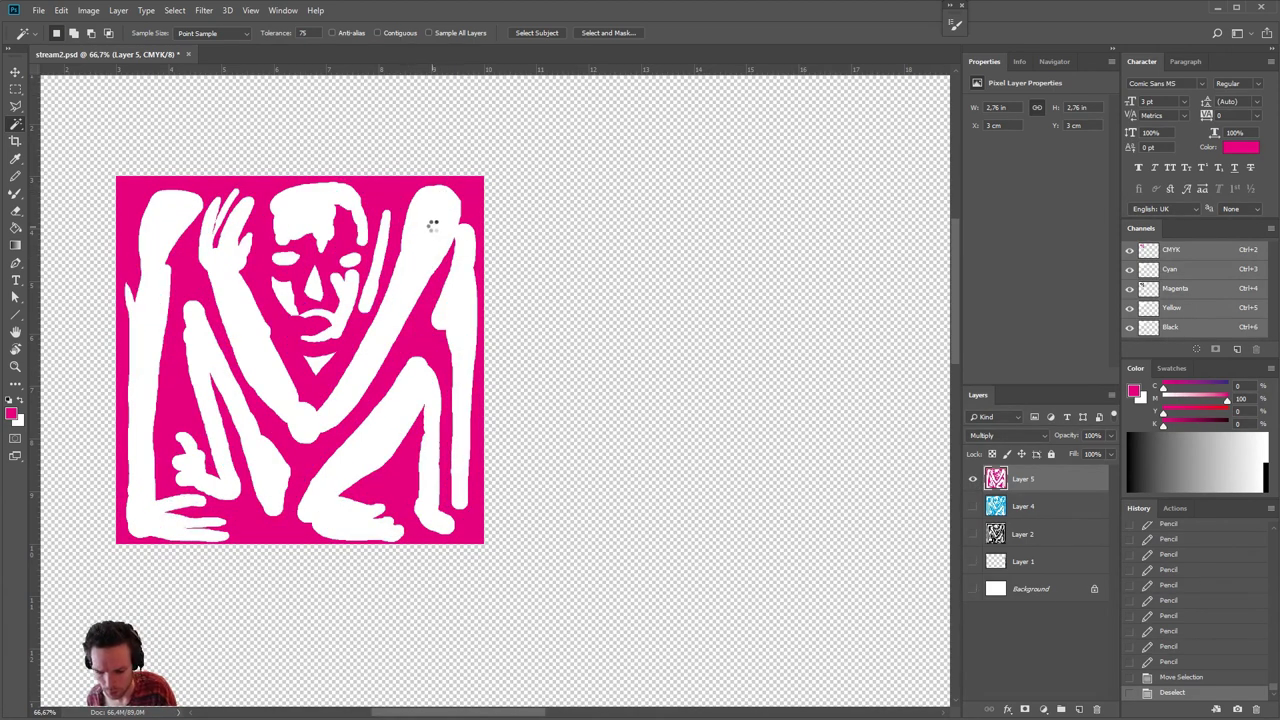
left_click(432, 236)
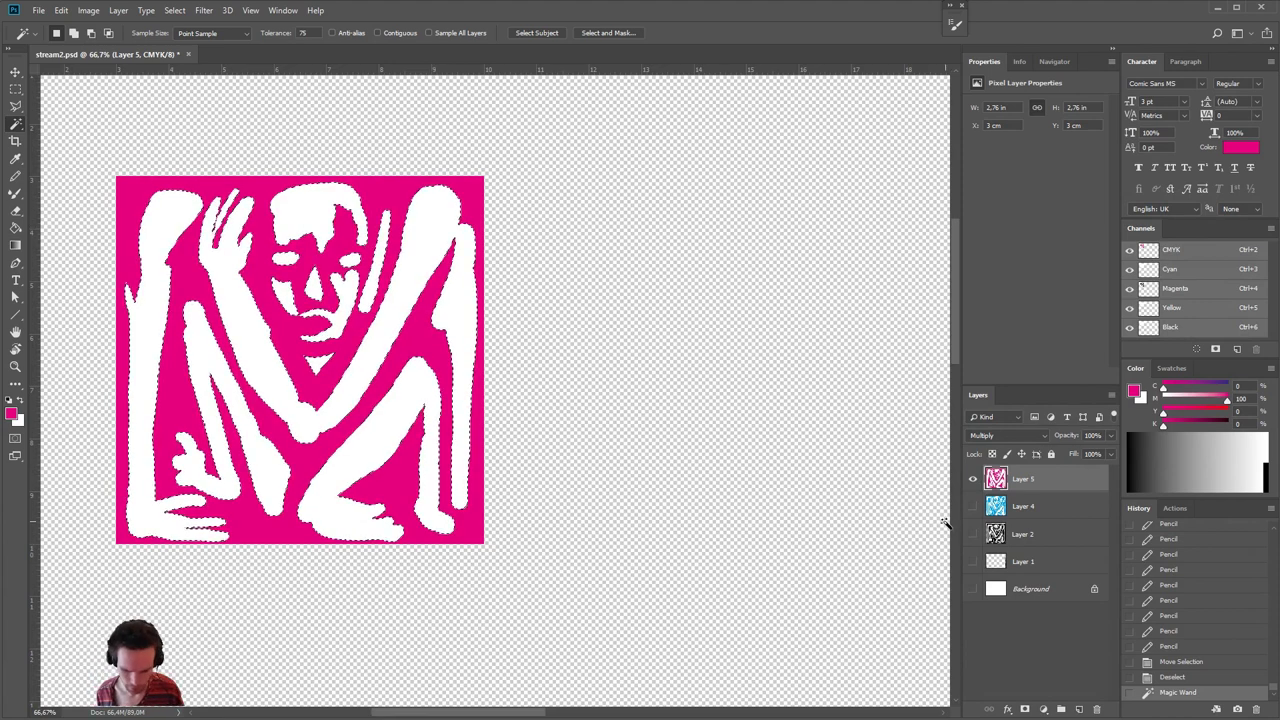
key("x")
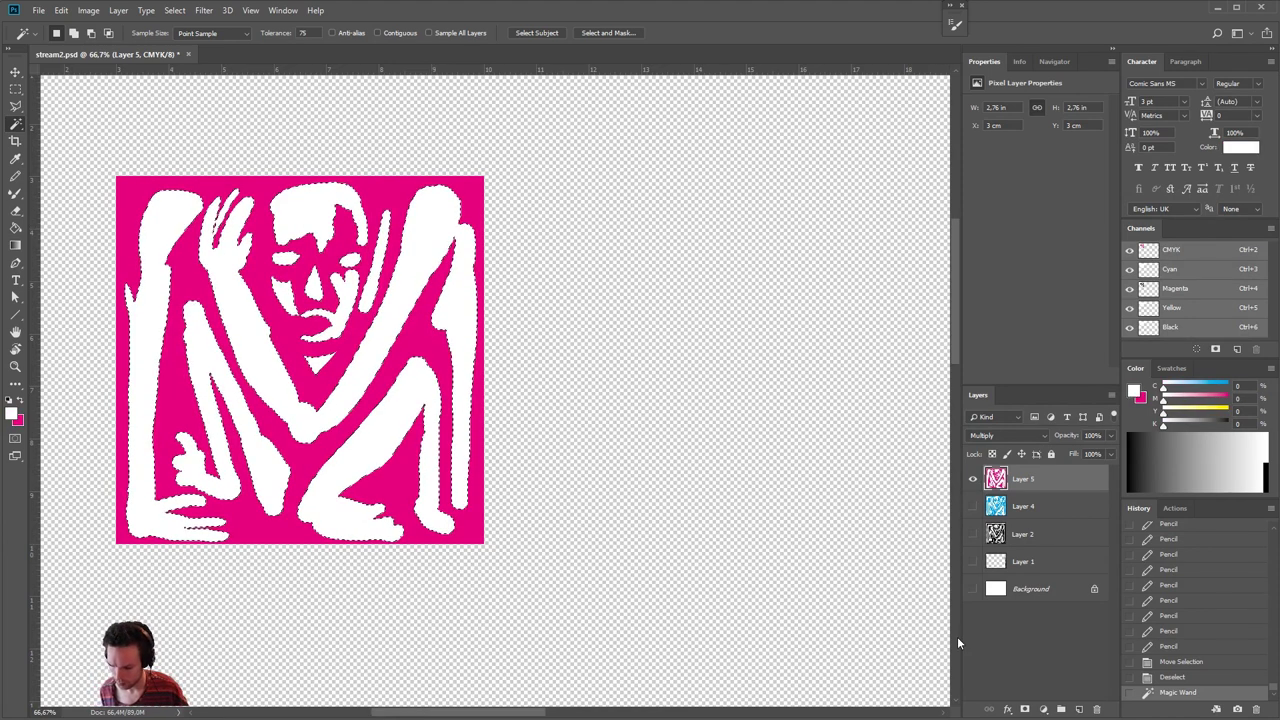
key("ctrl+BackSpace")
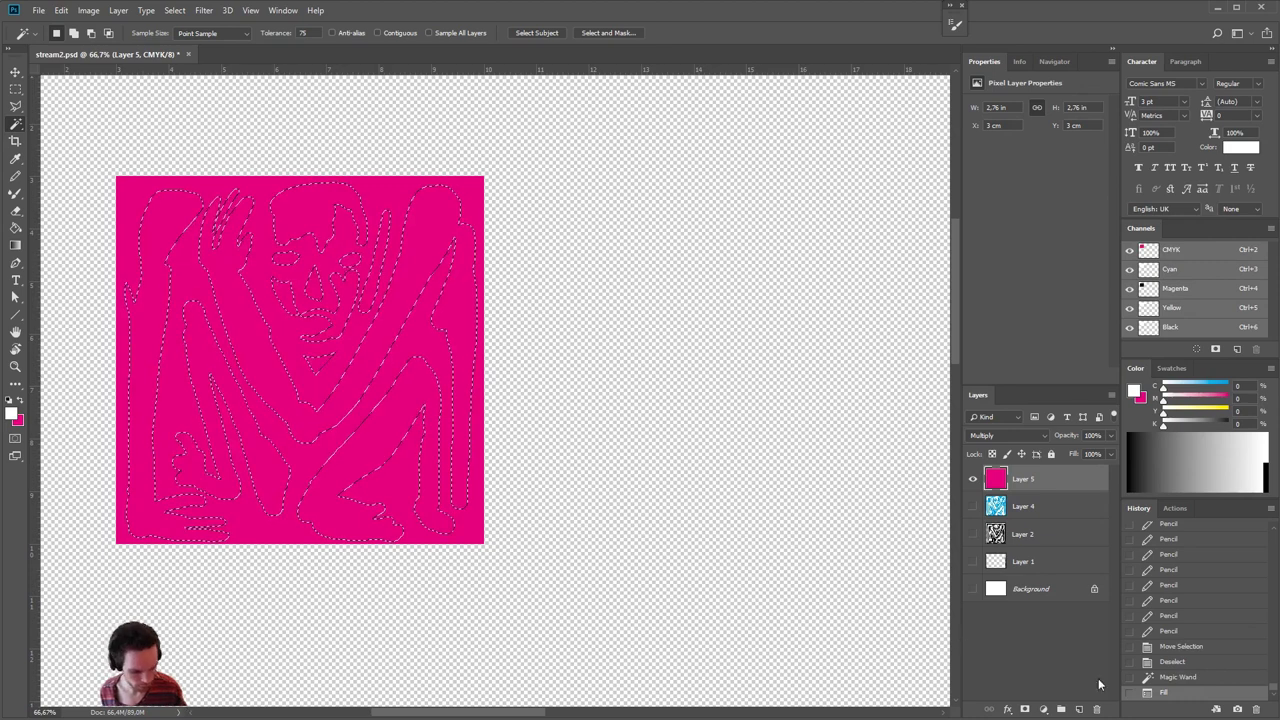
- Add Layer 6, fill the figure selection with white, and deselect
left_click(1079, 709)
key("x")
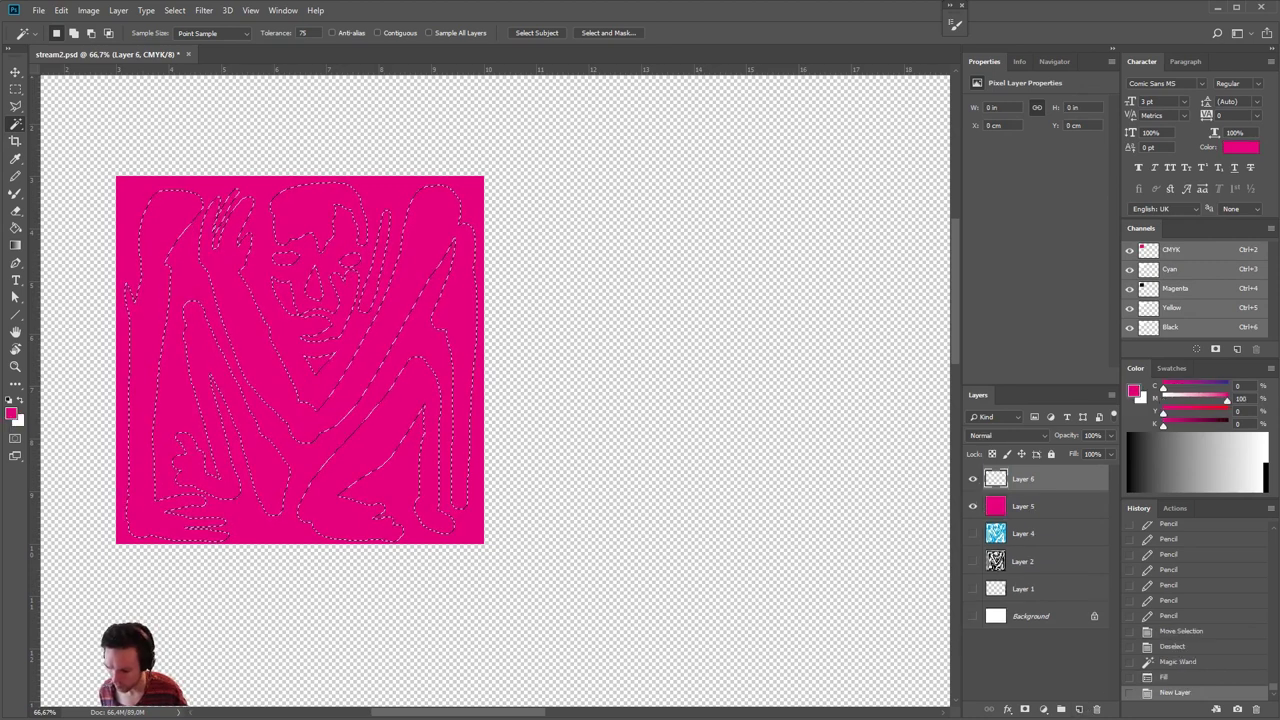
key("ctrl+BackSpace")
key("ctrl+d")
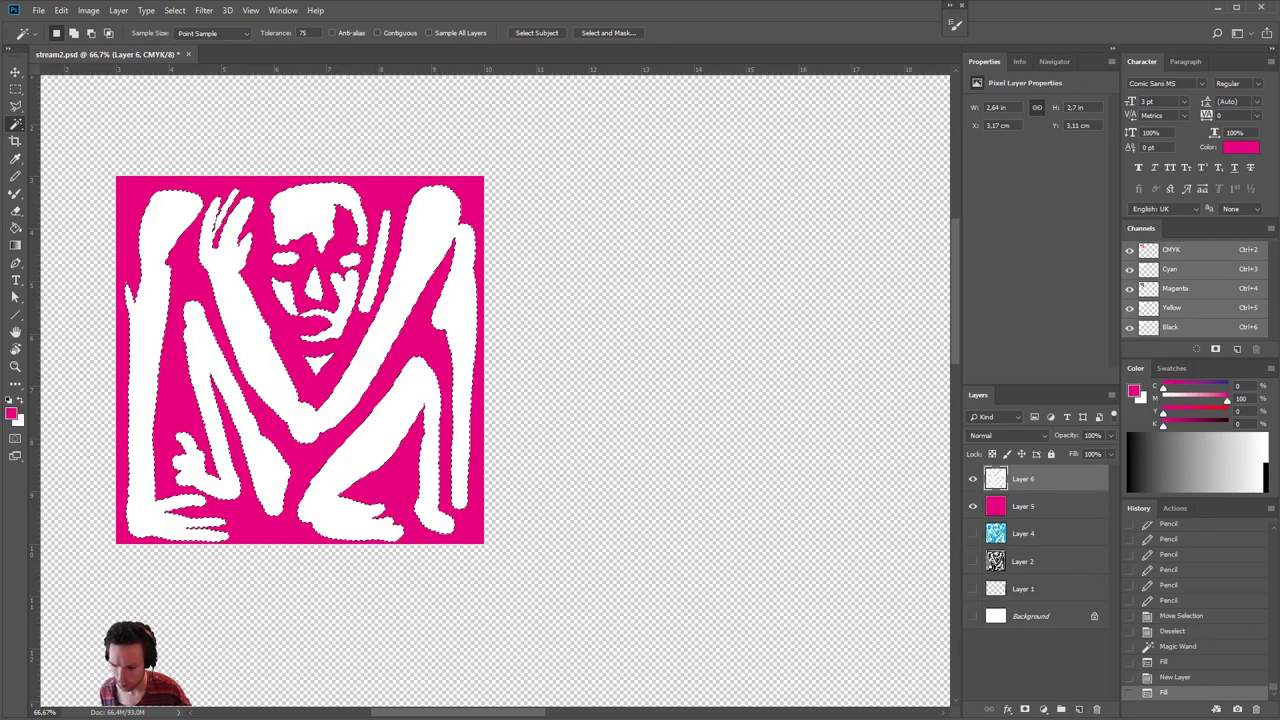
- Clip the white figure layer to the pink layer and turn Layer 4 and Background back on
left_click(1022, 493, "alt")
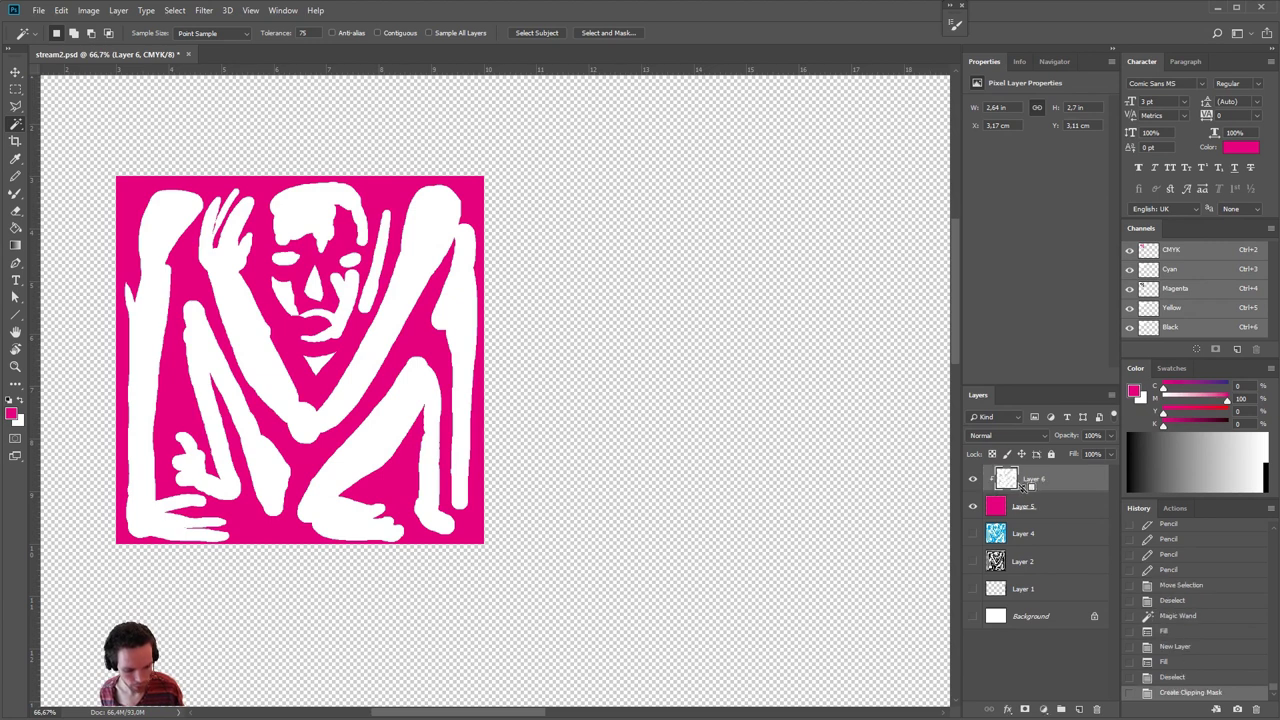
left_click(206, 12)
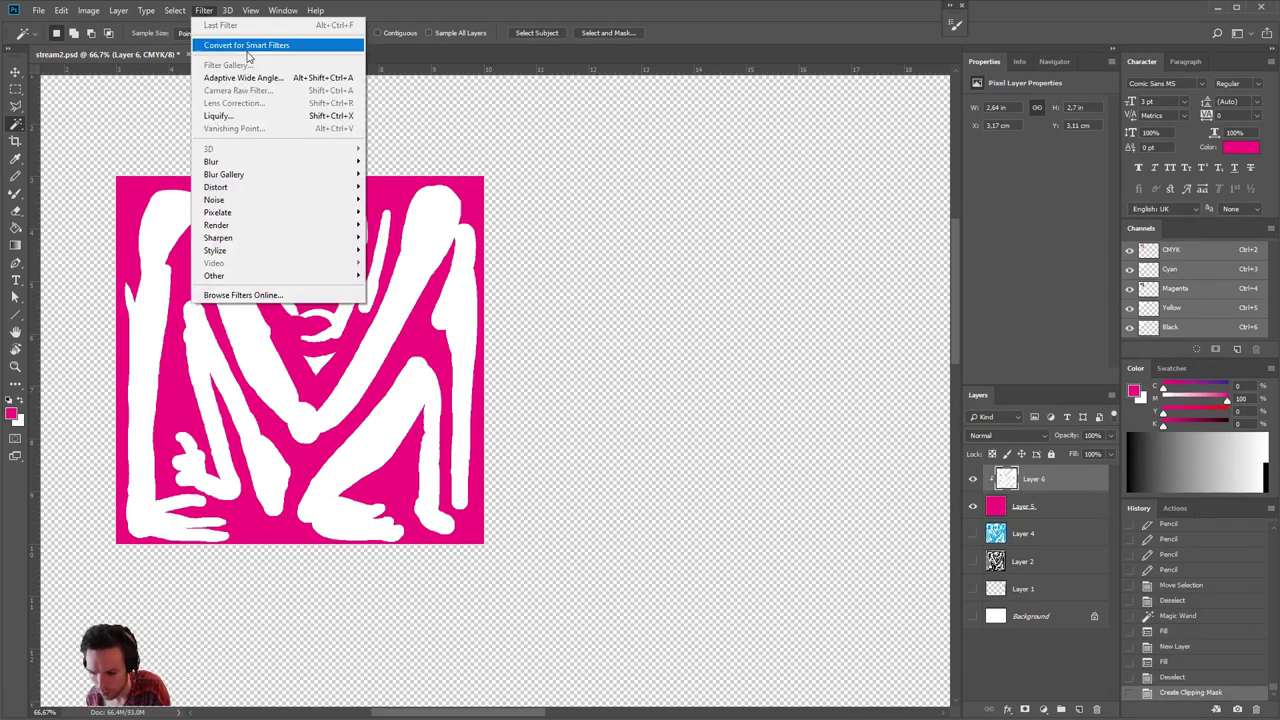
left_click(975, 533)
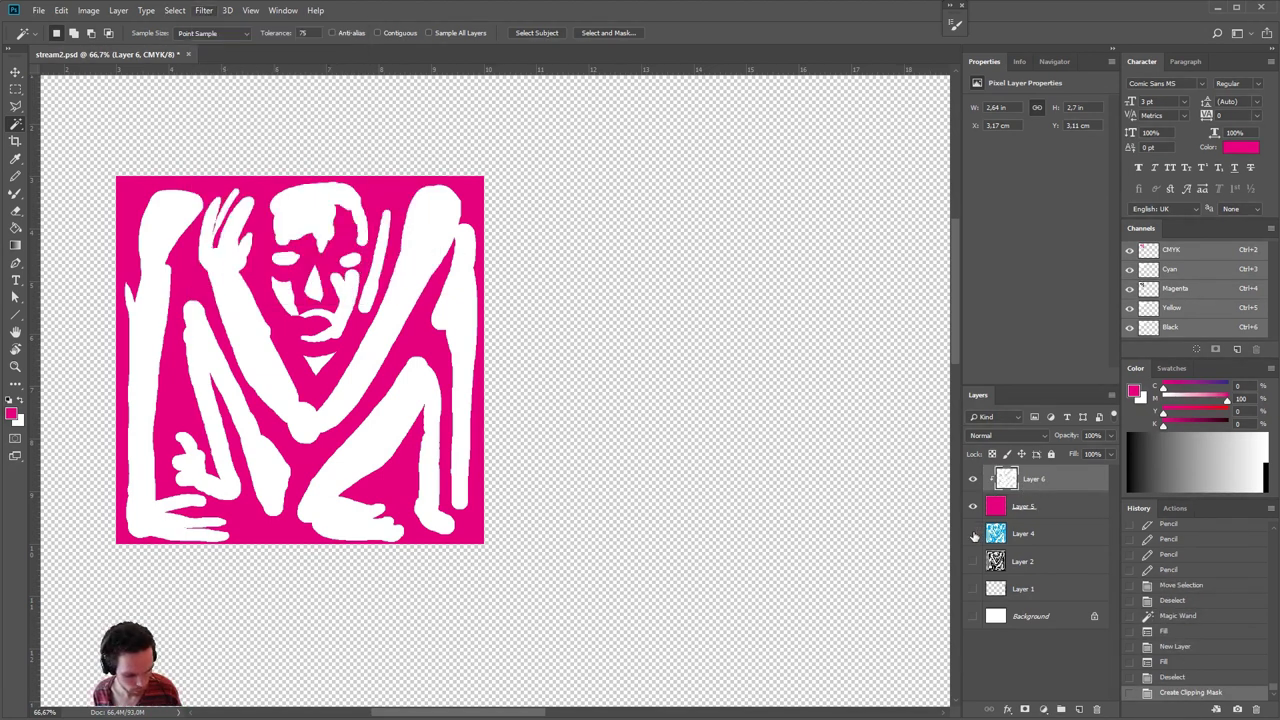
left_click(972, 533)
left_click(975, 616)
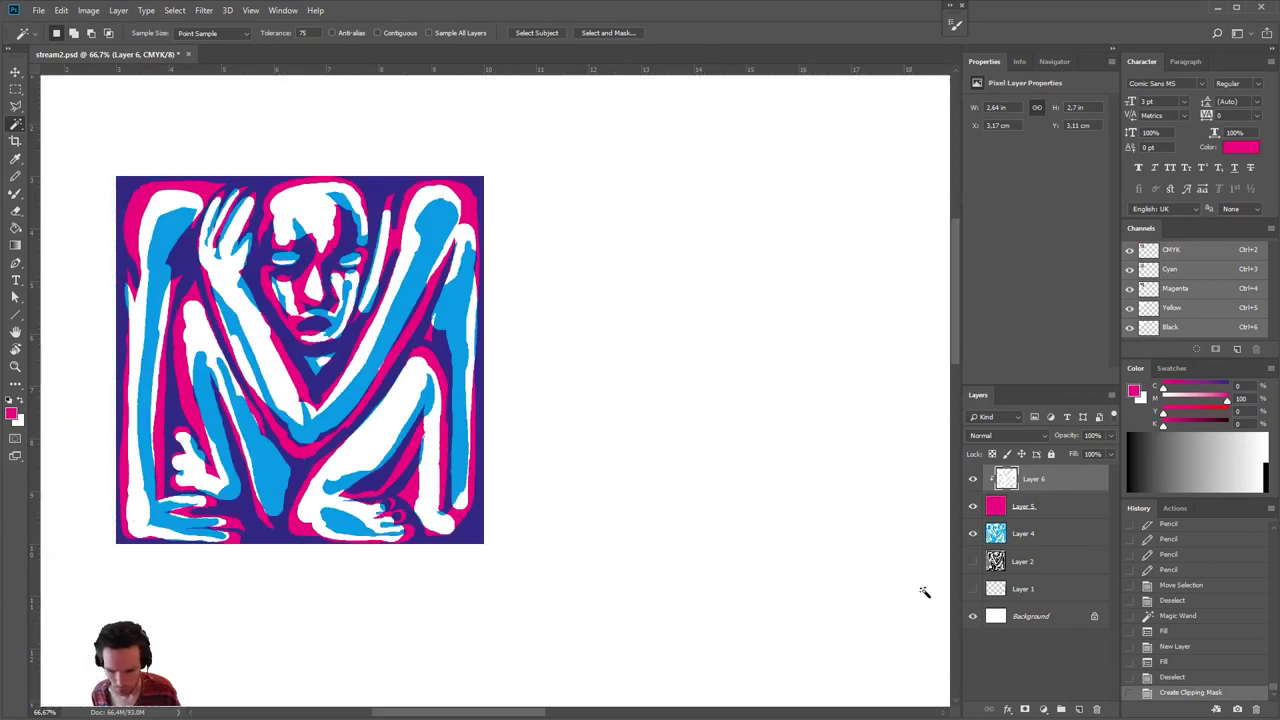
- Apply a Gaussian Blur with a 7.6-pixel radius to the white figure layer
left_click(204, 11)
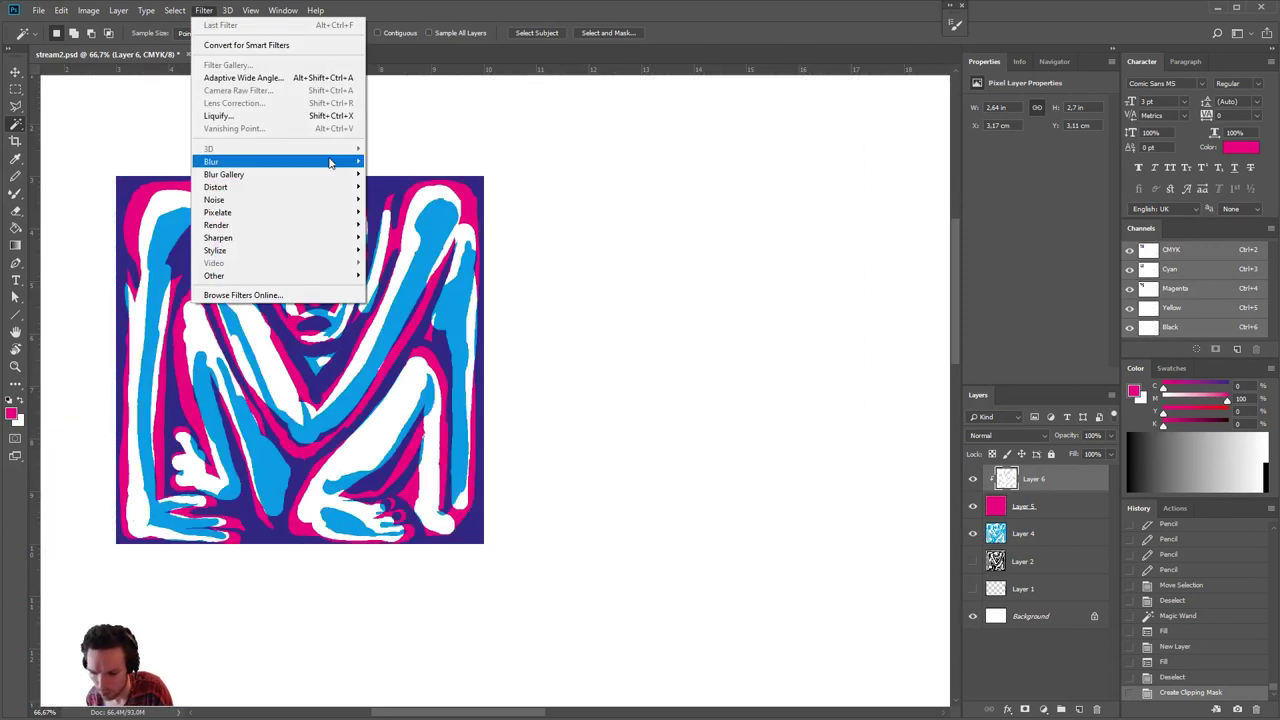
mouse_move(332, 162)
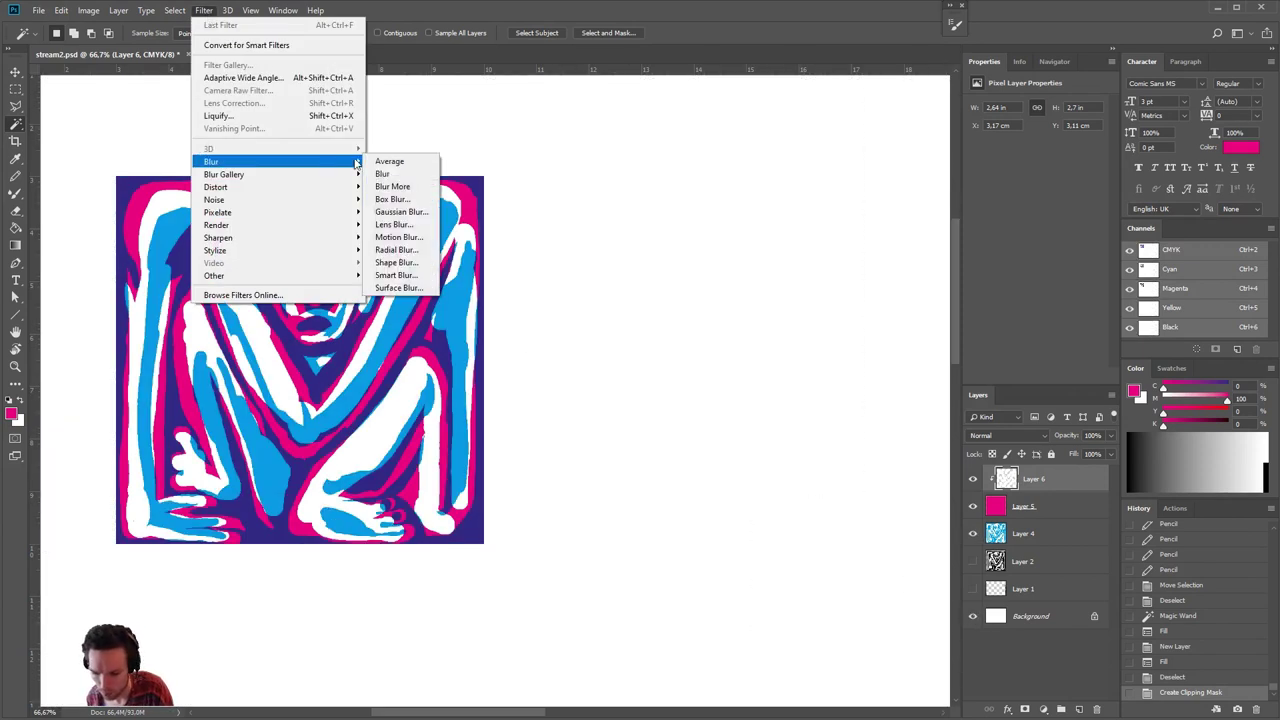
left_click(418, 212)
left_click_drag(776, 403, 755, 405)
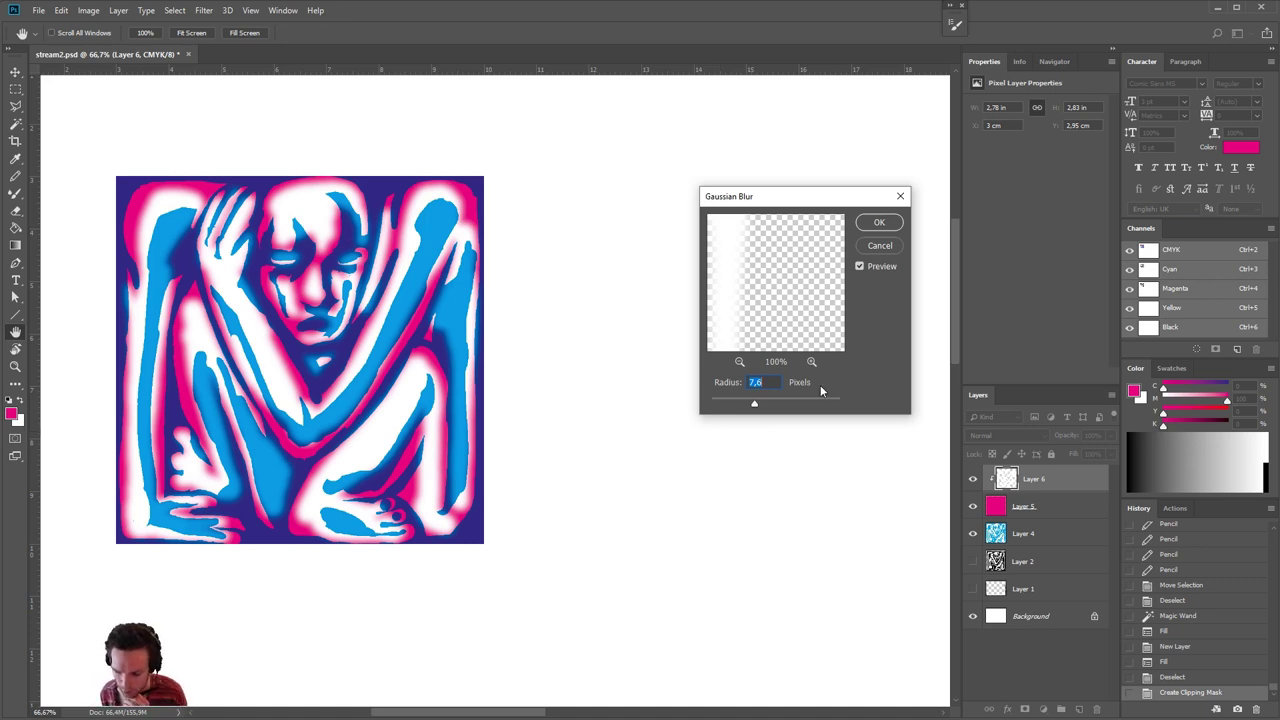
left_click(879, 222)
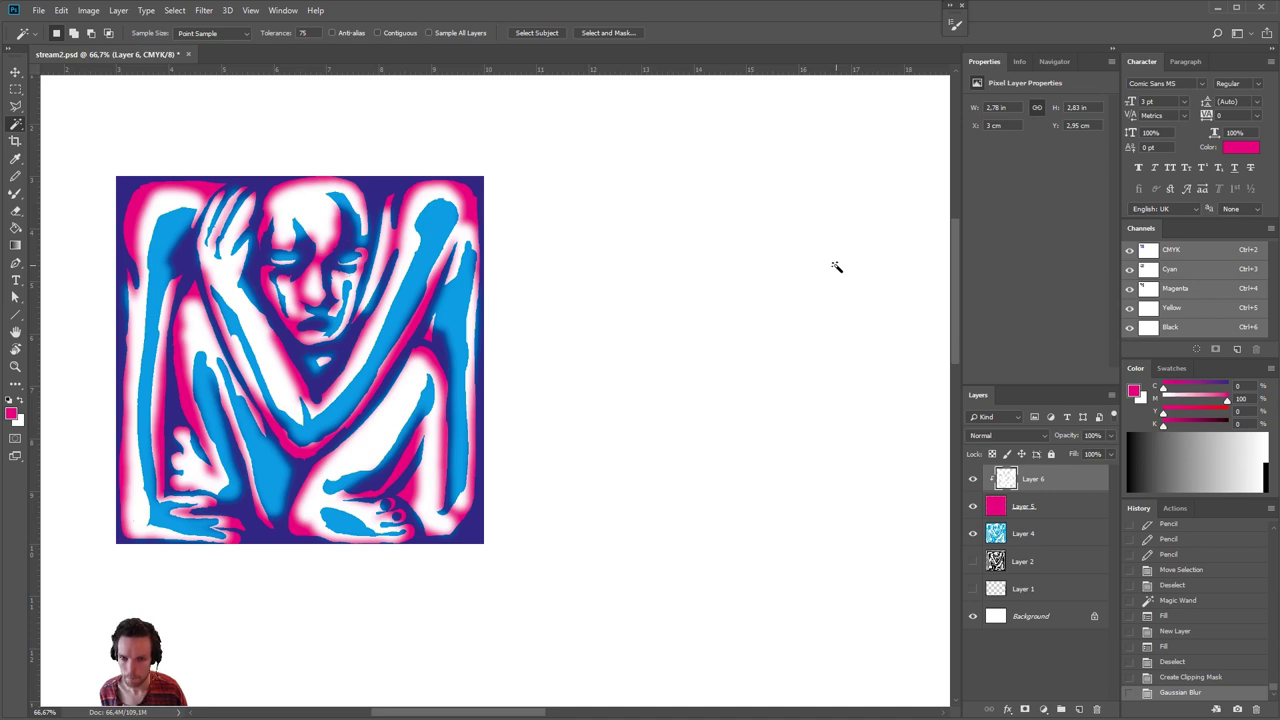
- Select Layer 4's blue figure areas and fill that shape with pink on a new Layer 7
left_click(1048, 536)
left_click(973, 506)
left_click(974, 482)
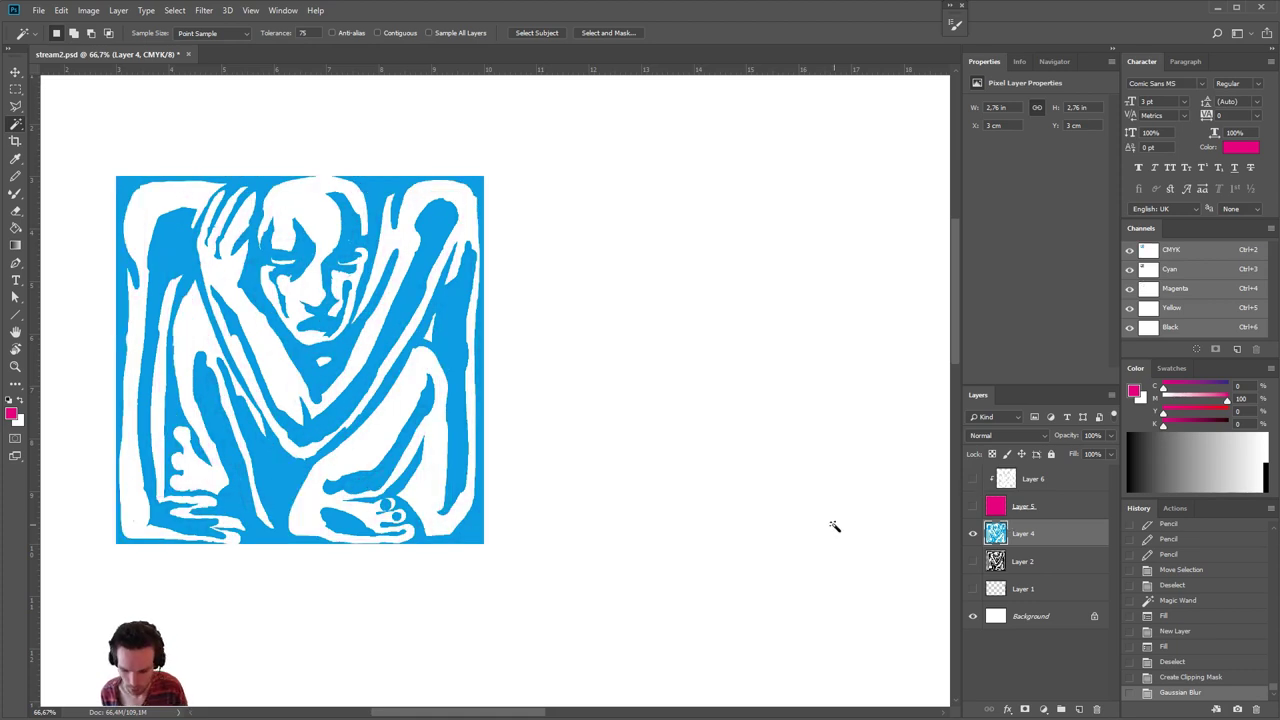
left_click(455, 318)
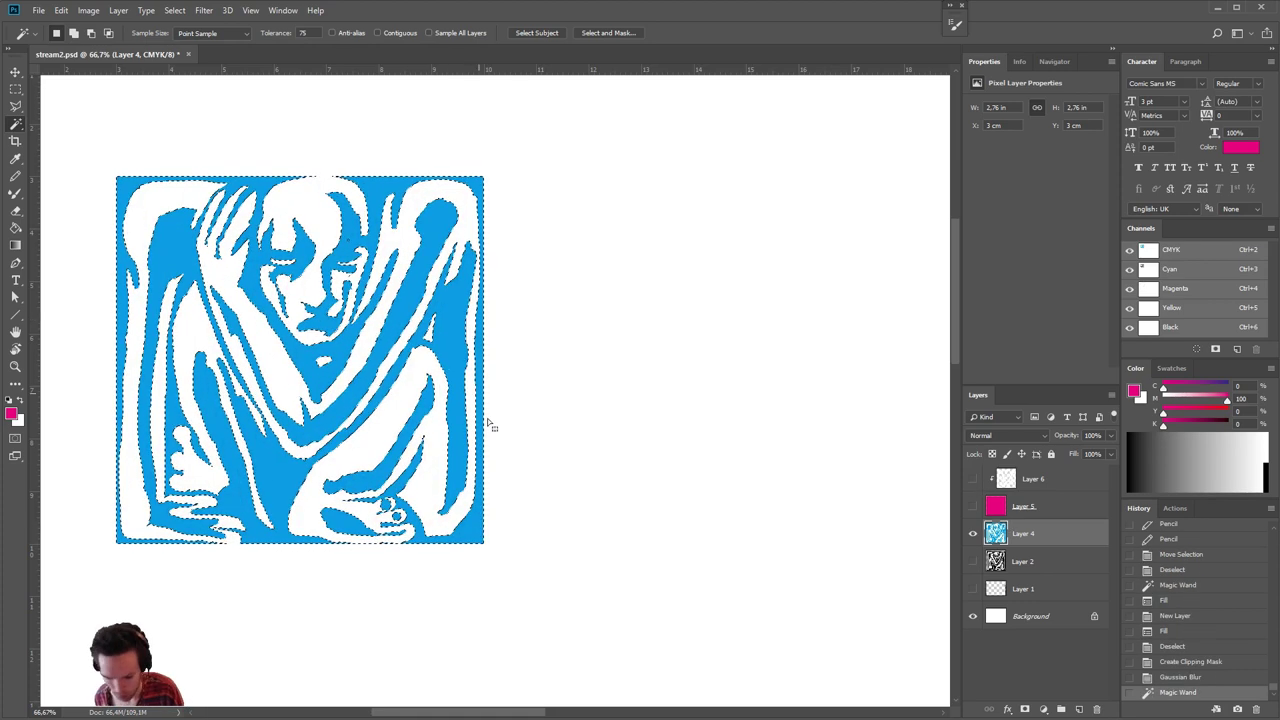
left_click(972, 506)
left_click(973, 479)
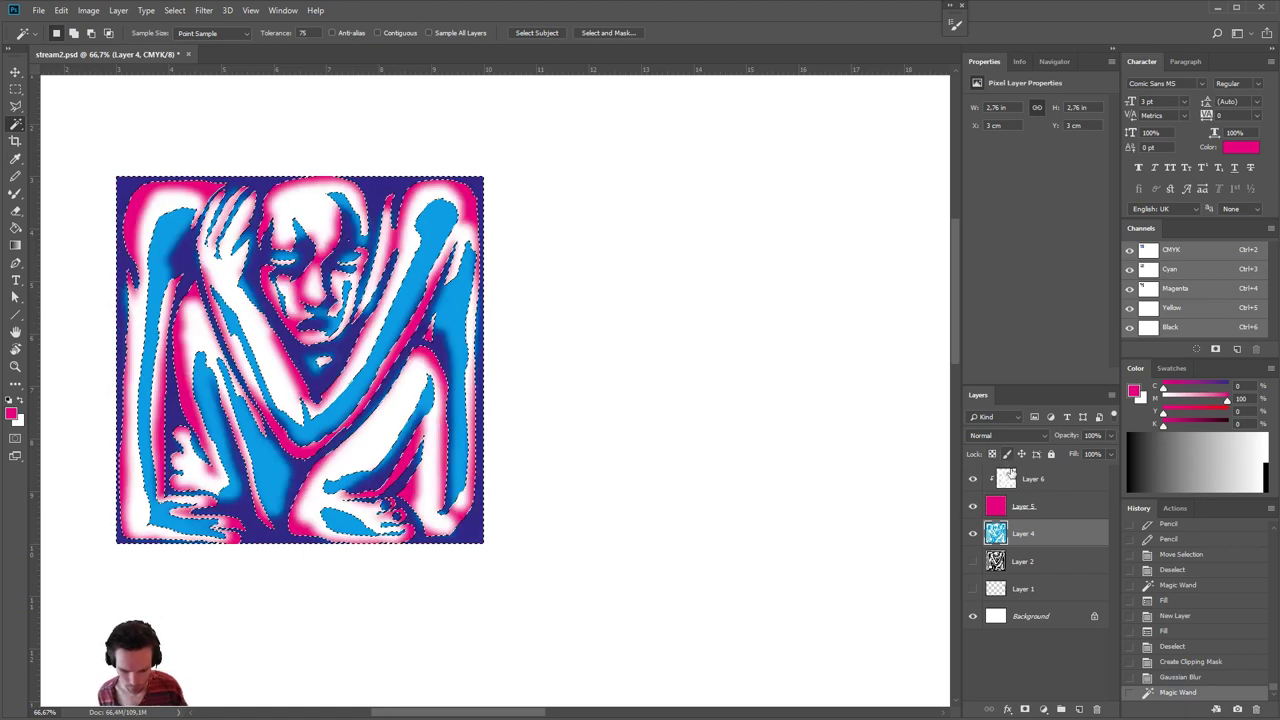
left_click(1079, 709)
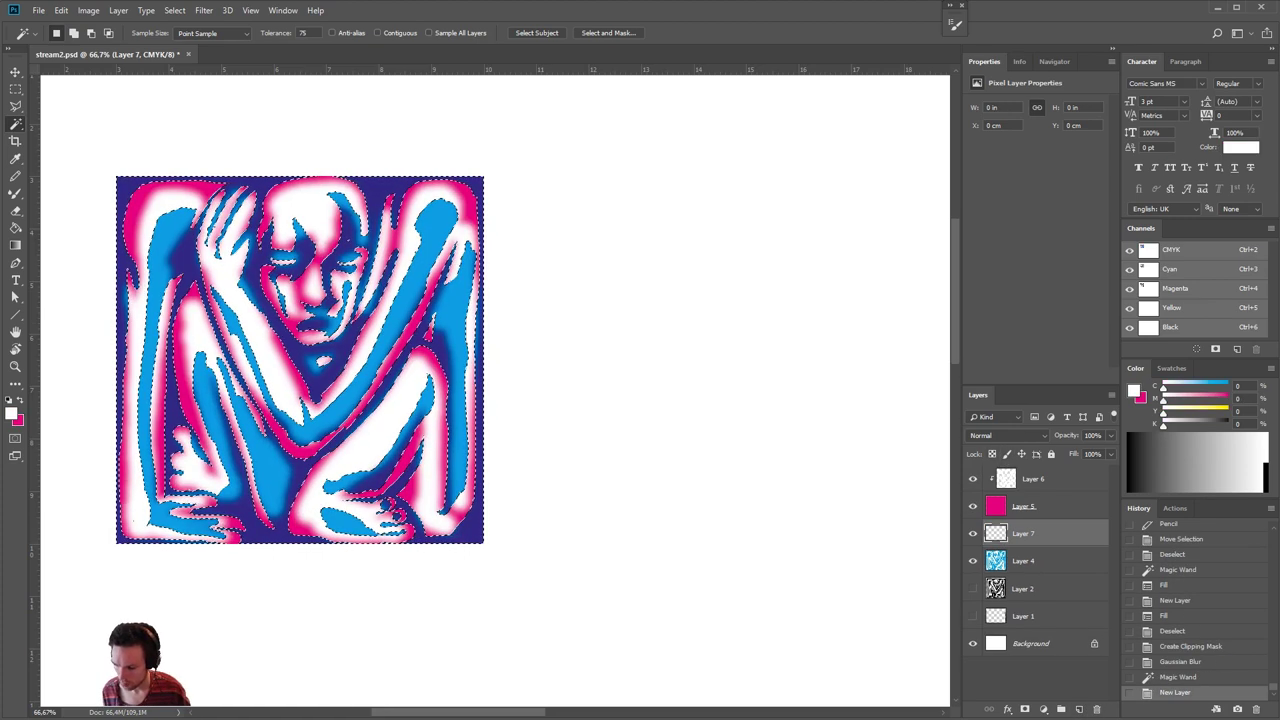
key("alt+BackSpace")
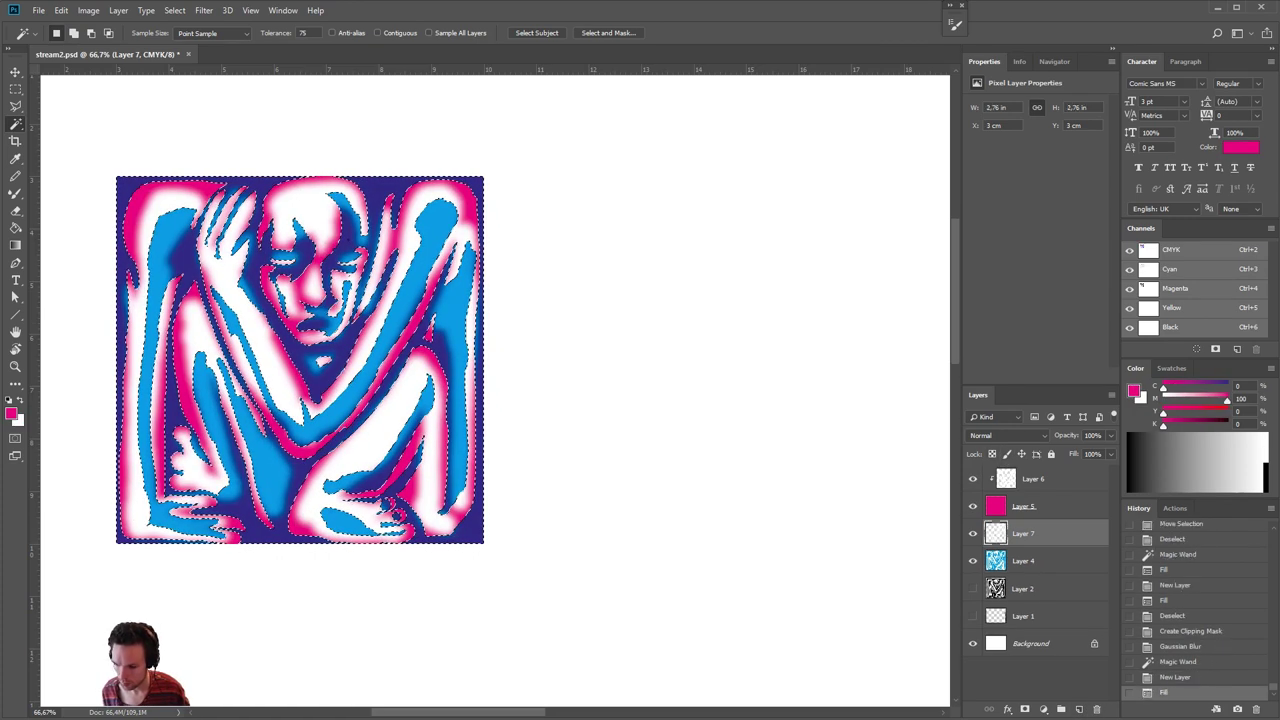
key("ctrl+d")
- Set Layer 7's blend mode to Screen after trying Multiply
left_click(1041, 436)
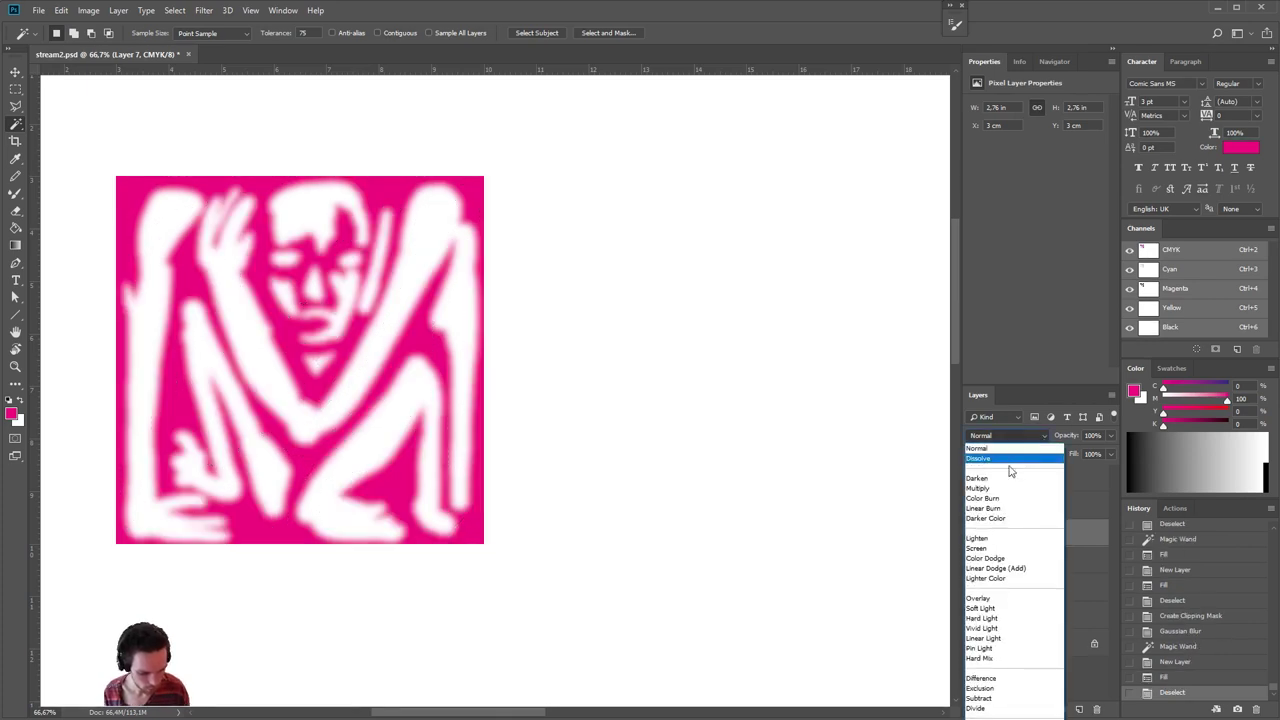
left_click(1000, 488)
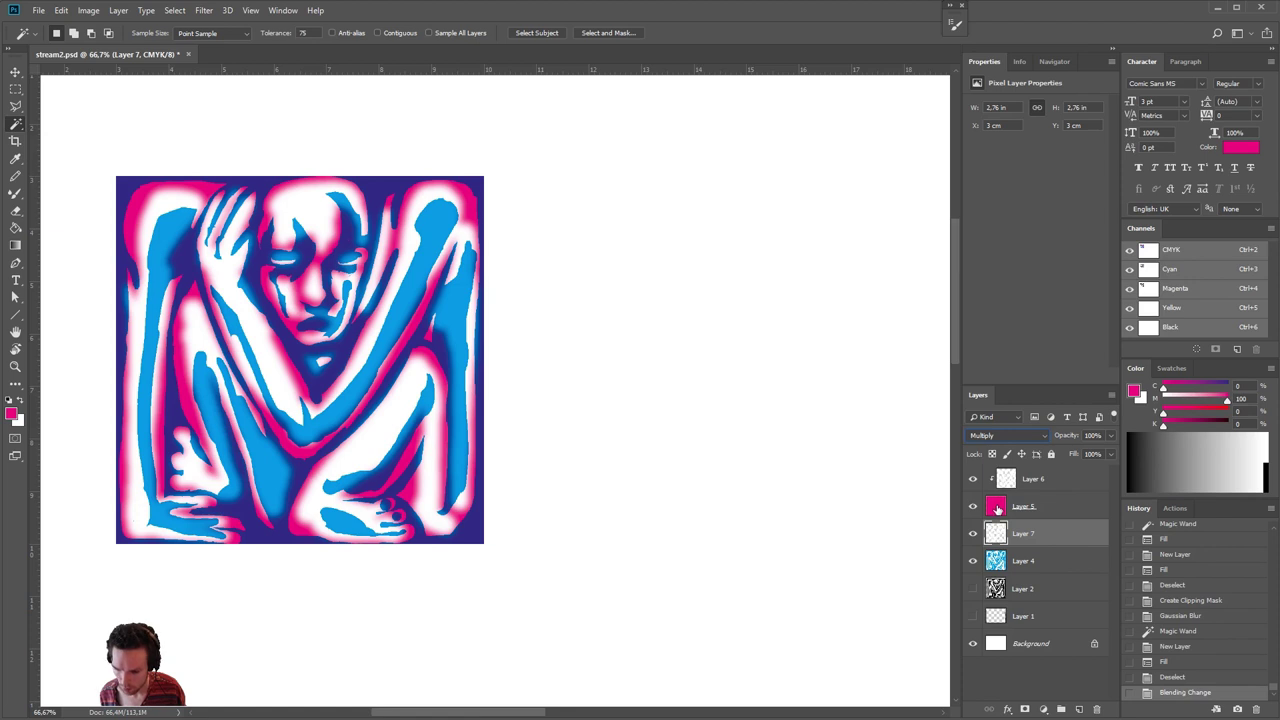
left_click(1005, 440)
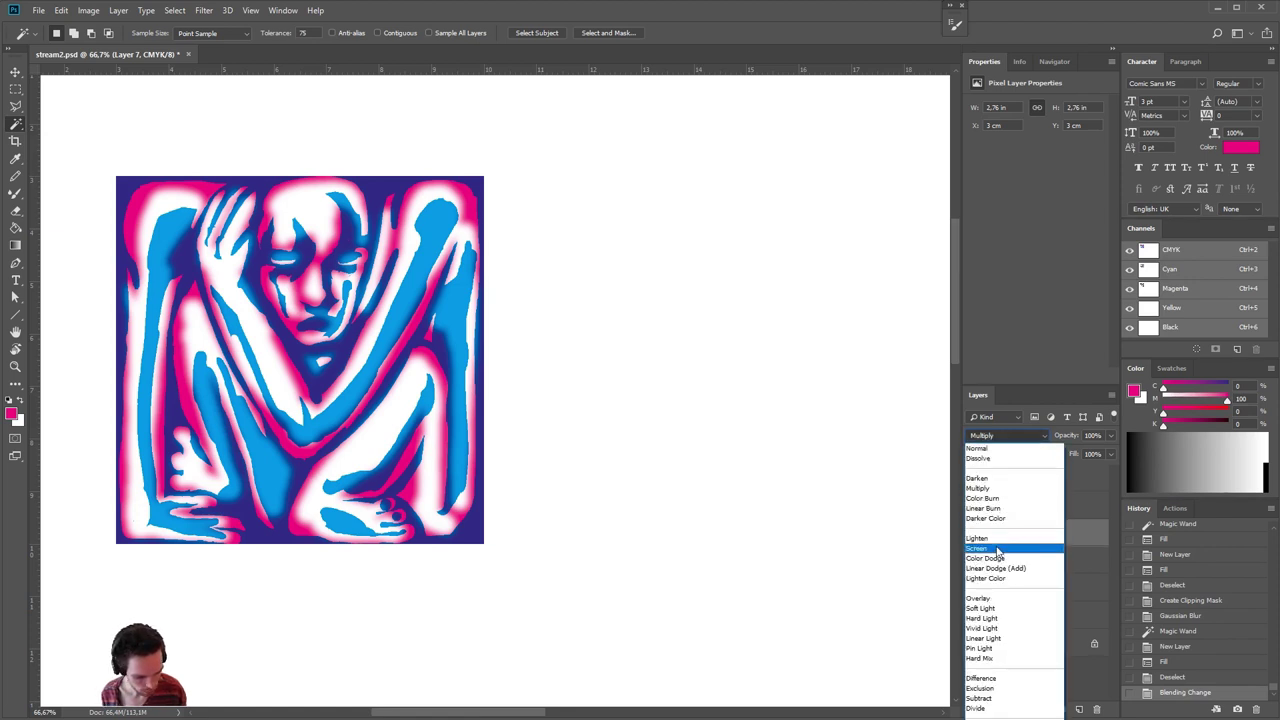
left_click(997, 550)
- Reset colours to default black and white and bucket-fill Layer 7 with black
key("d")
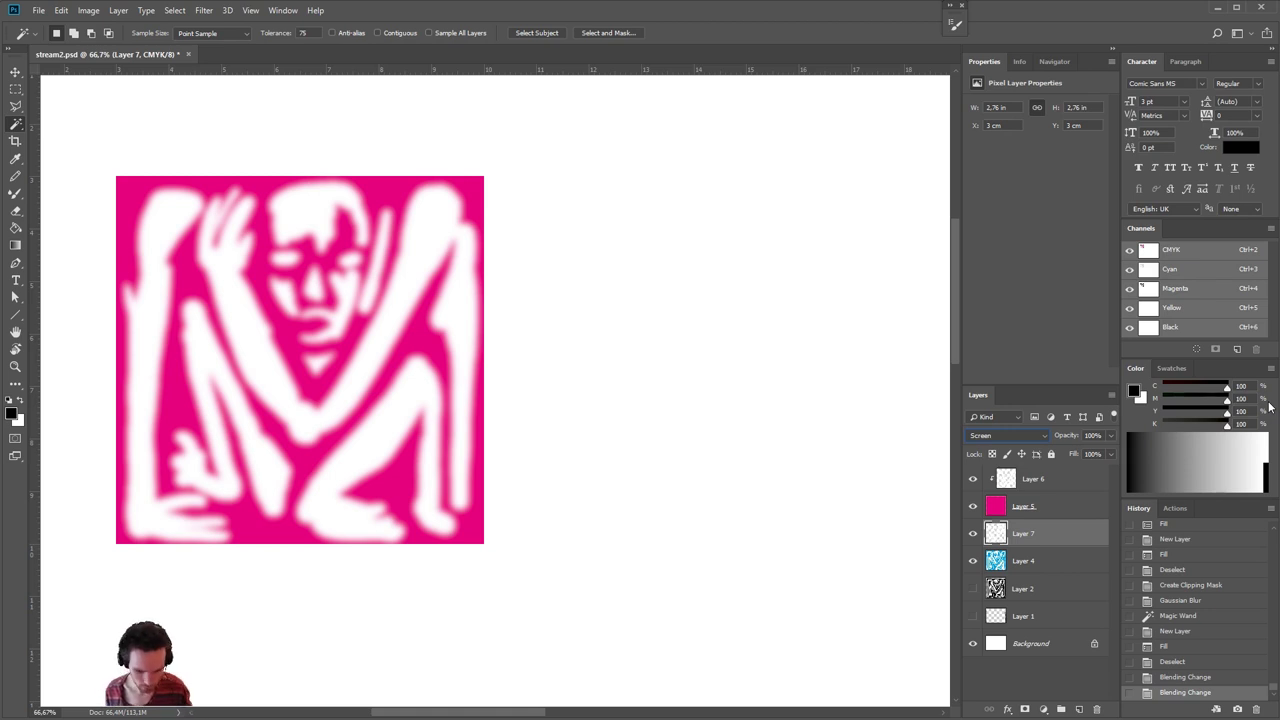
left_click(973, 535)
left_click(973, 535)
key("g")
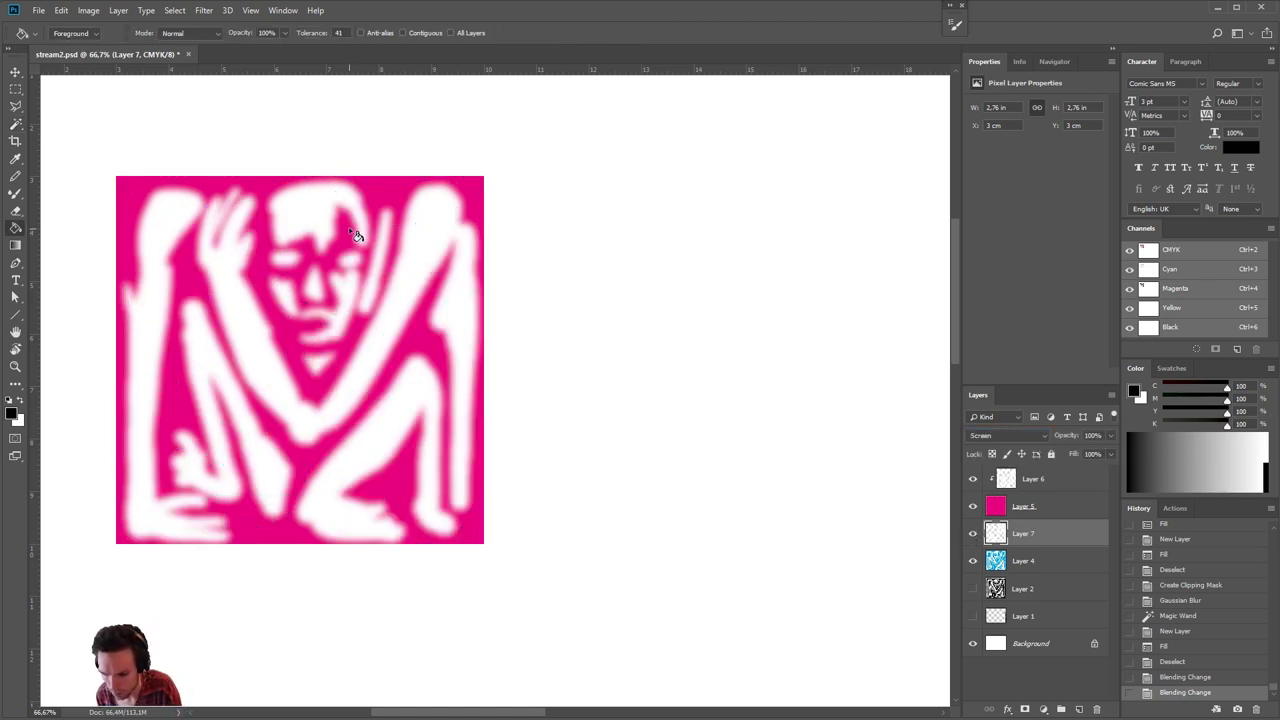
left_click(348, 226)
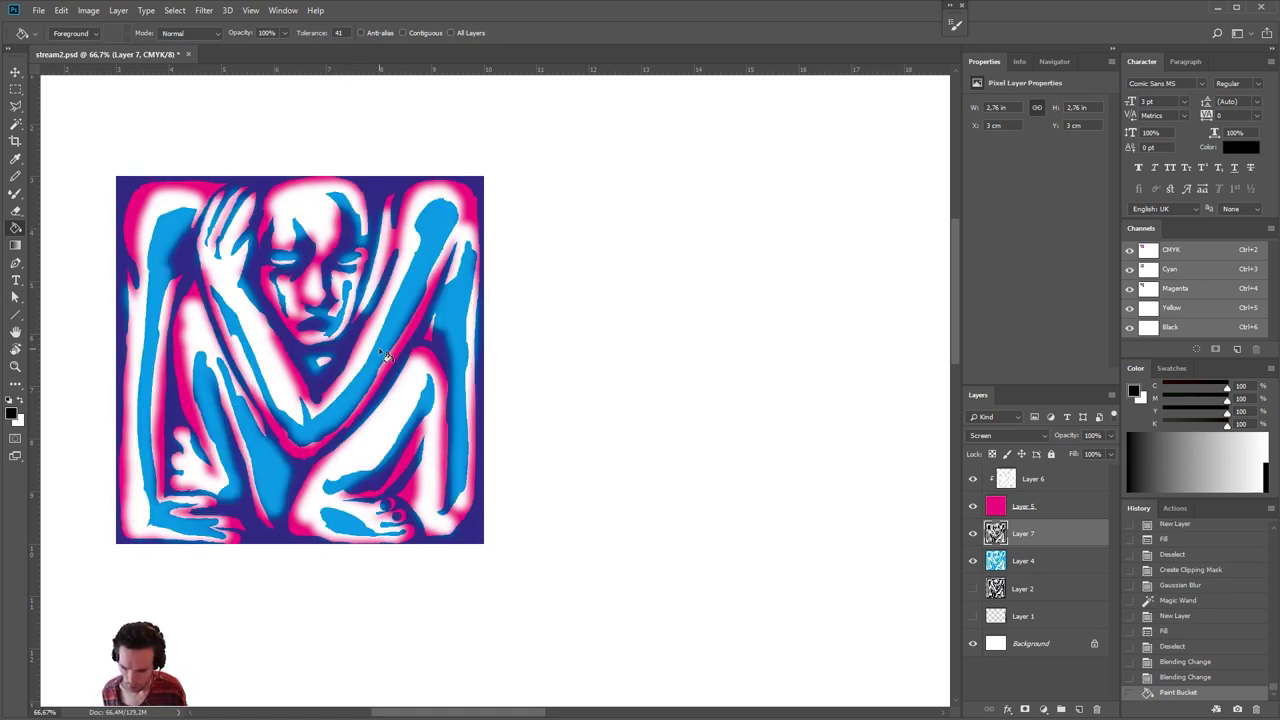
- Open Layer 7's Layer Style dialog and move it aside
key("h")
double_click(1072, 536)
left_click_drag(810, 265, 677, 189)
scroll(654, 361, "down", 1)
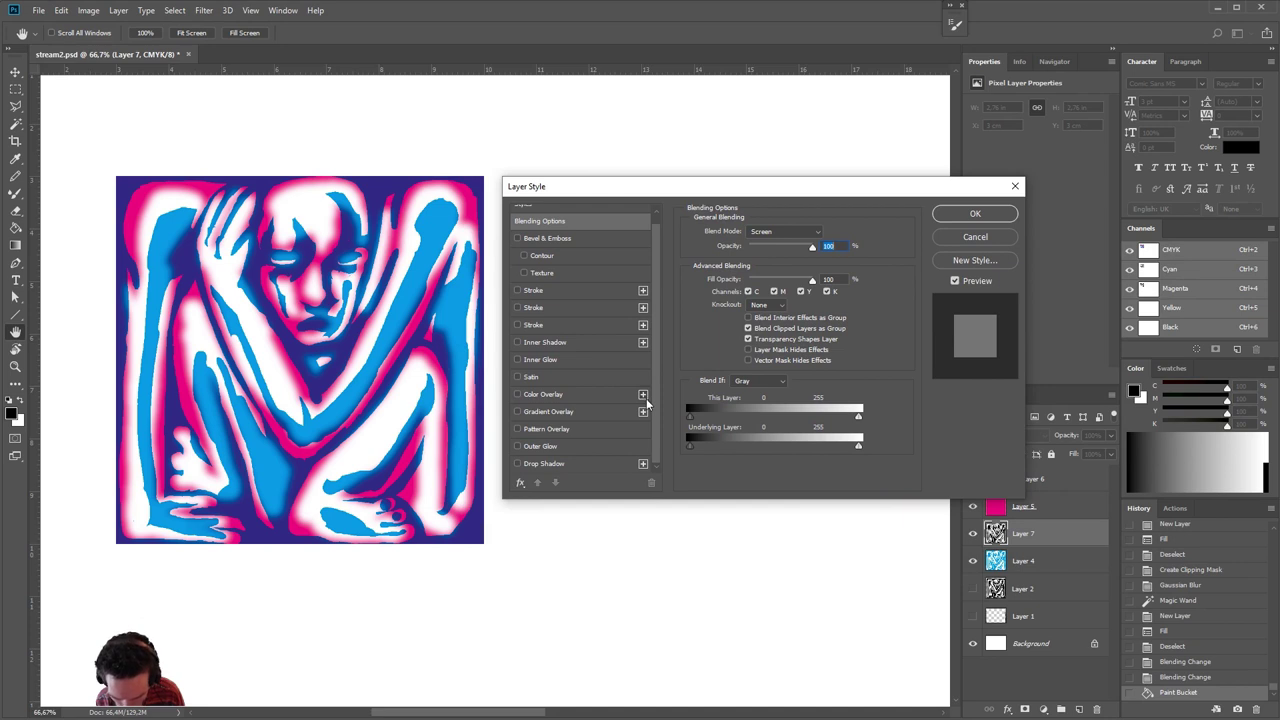
- Add an Inner Glow to Layer 7 and set its colour to magenta (M 100)
left_click(547, 362)
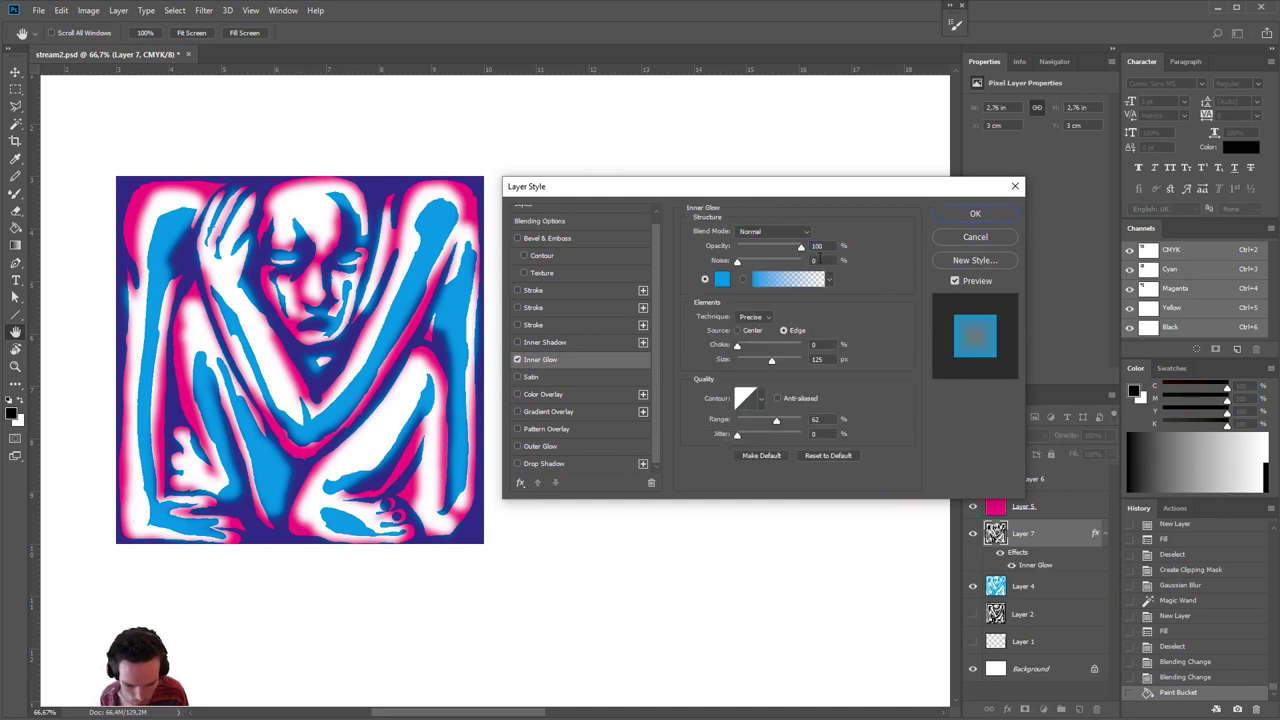
left_click(783, 233)
left_click(782, 234)
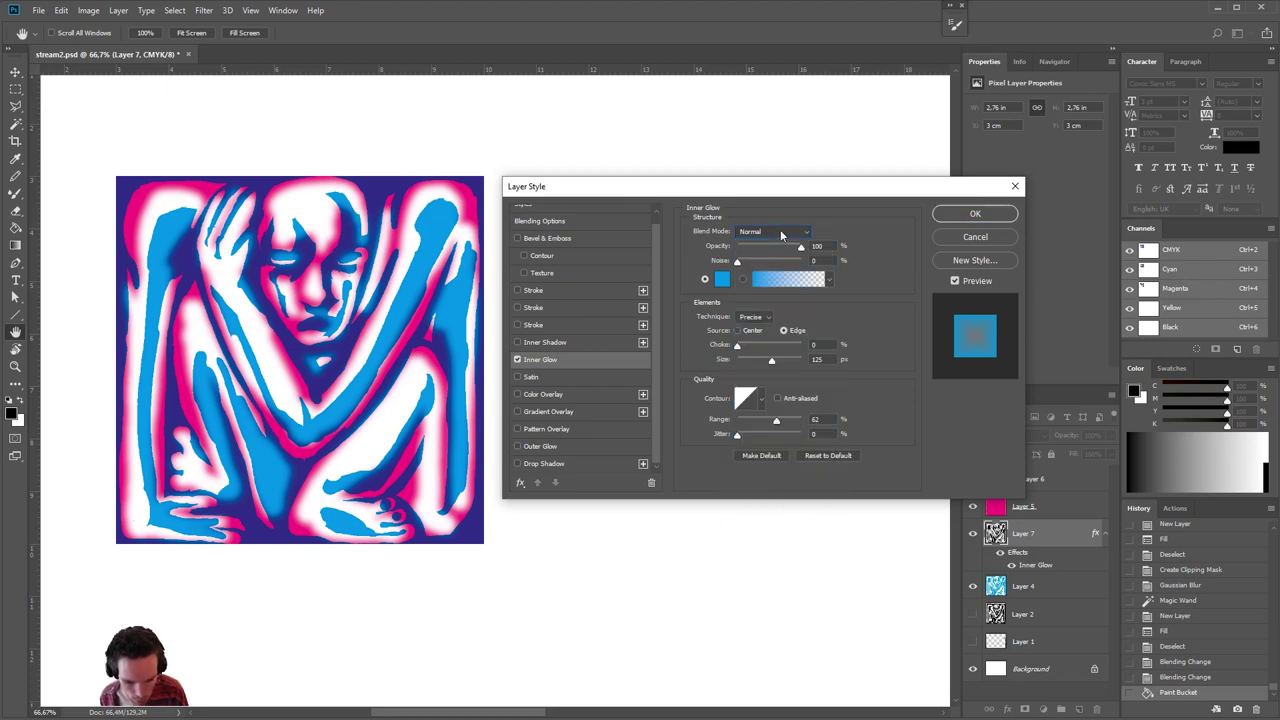
left_click(722, 280)
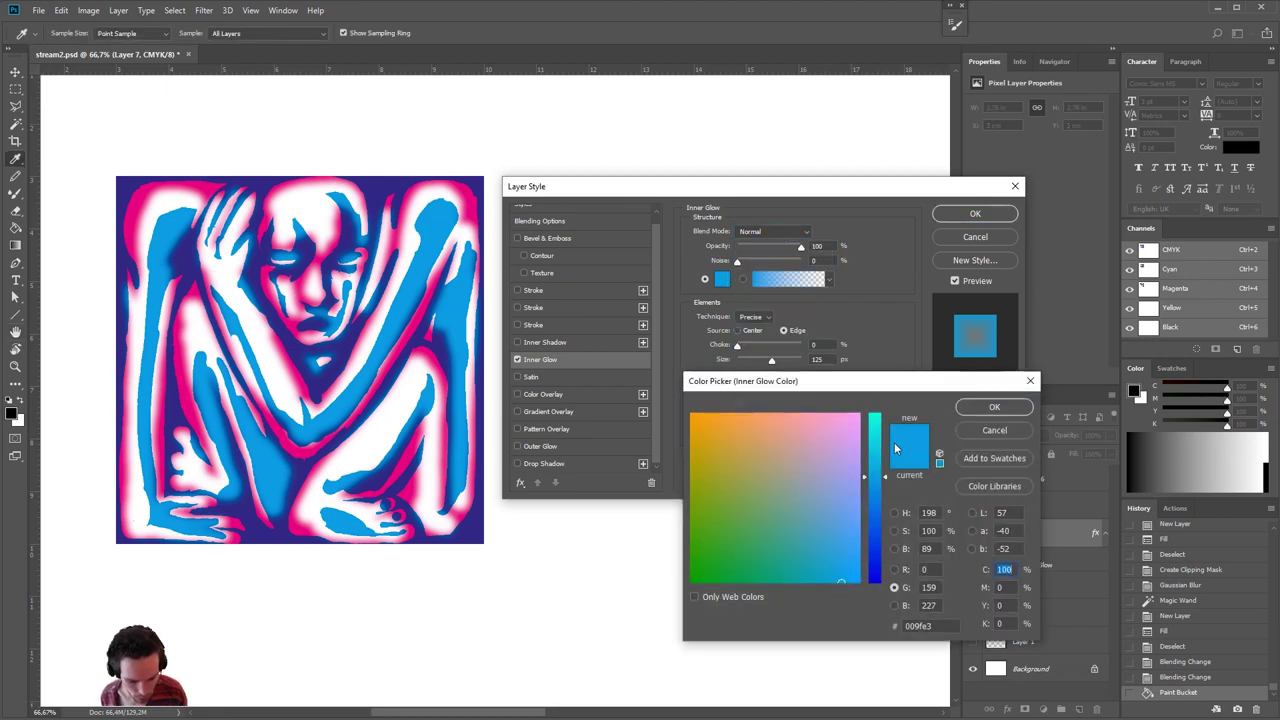
left_click(984, 430)
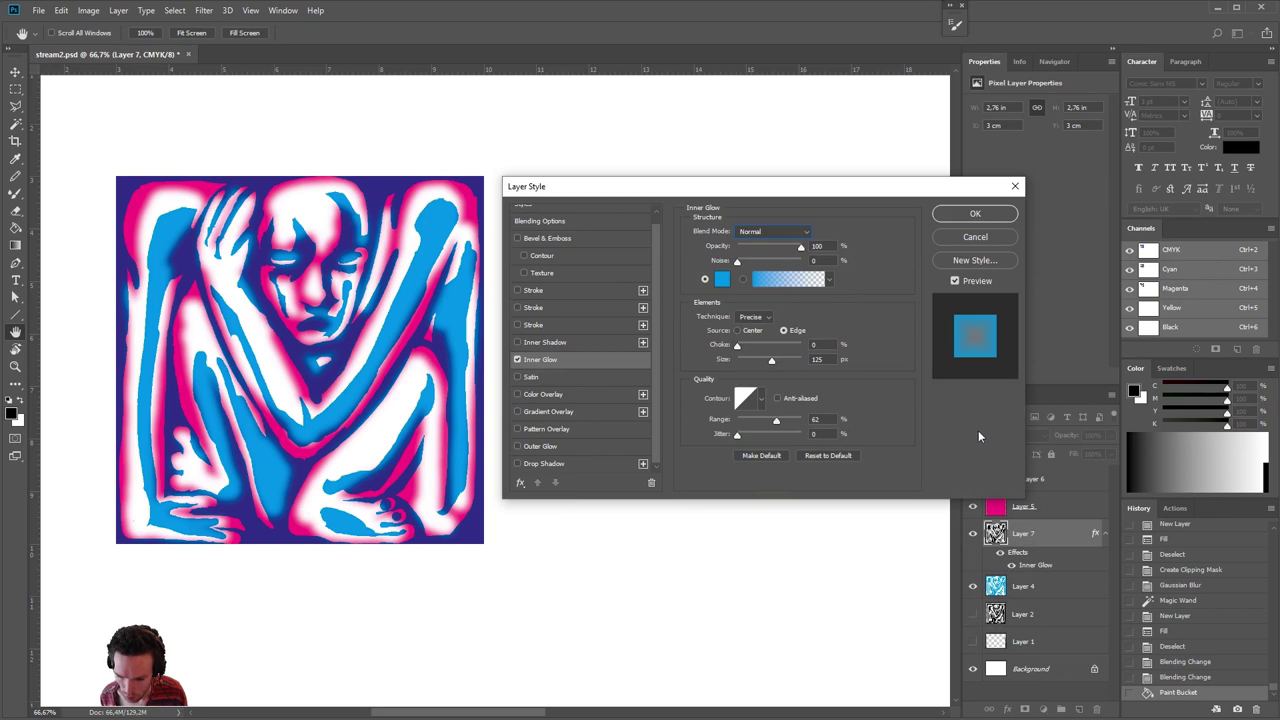
left_click(722, 280)
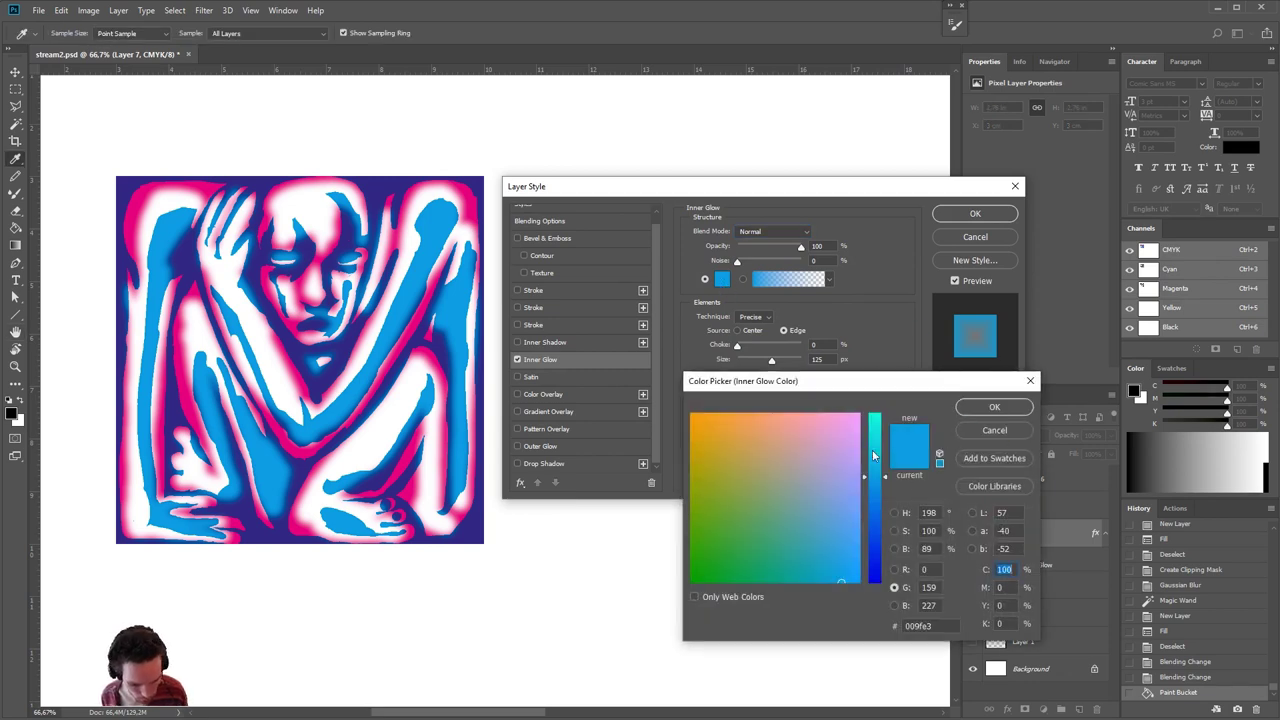
left_click_drag(876, 457, 876, 412)
left_click_drag(820, 509, 862, 412)
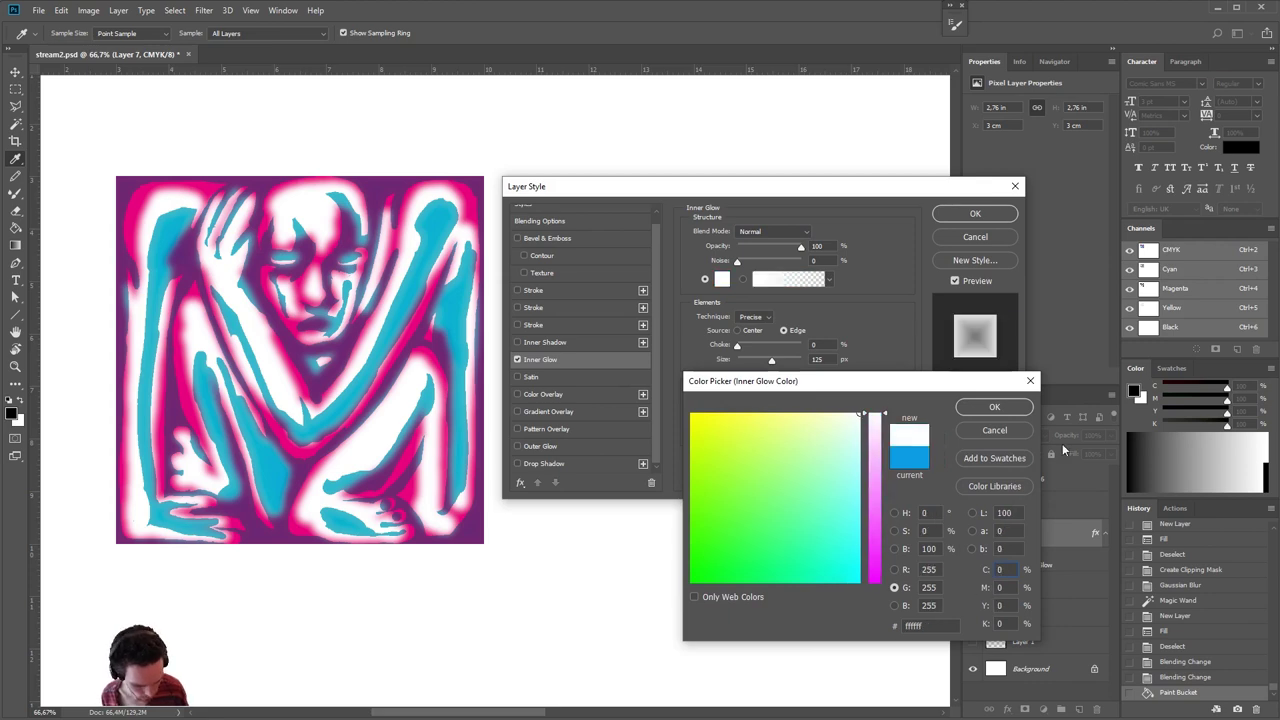
left_click(894, 512)
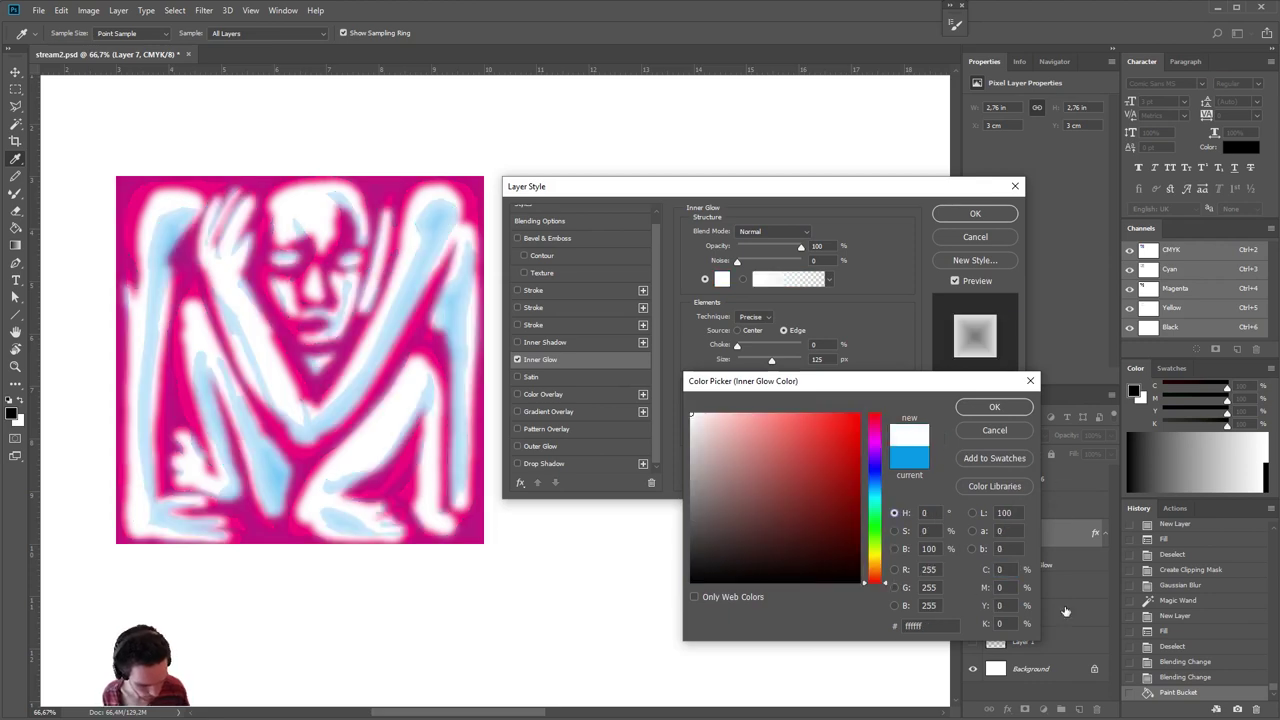
left_click(1000, 587)
type("100")
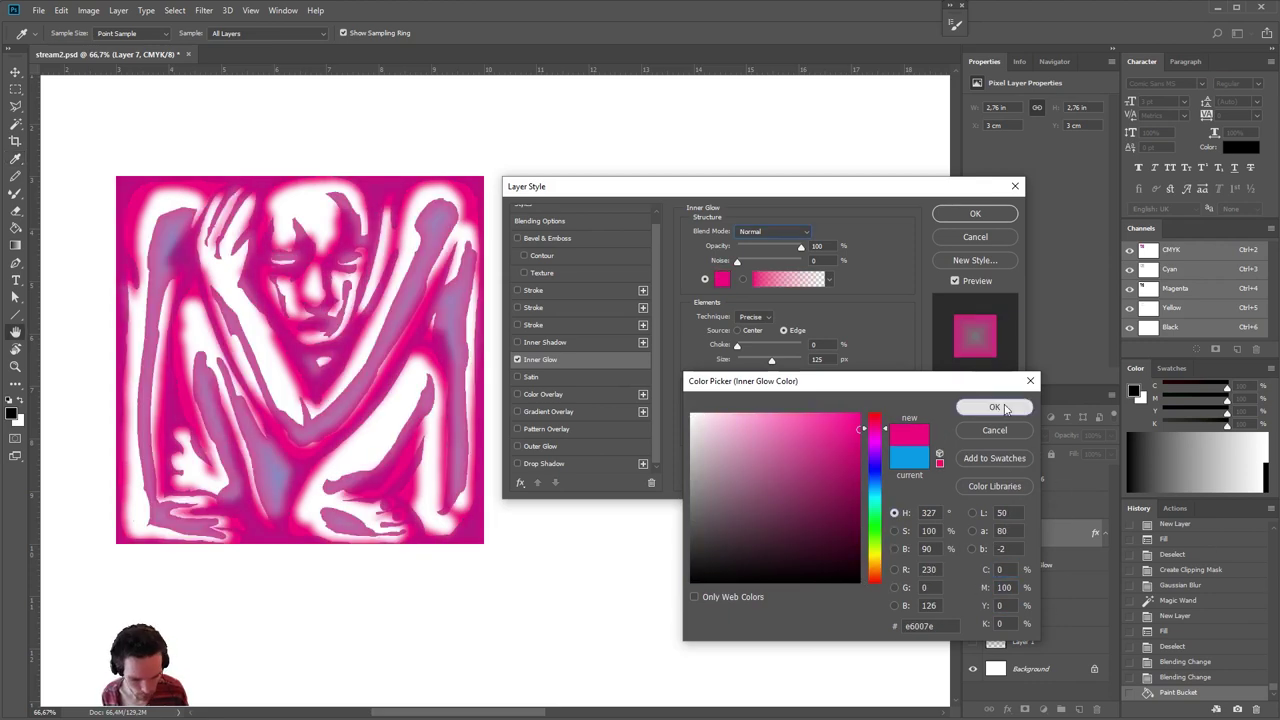
left_click(994, 407)
- Set the glow to Multiply, Center source, Precise technique, about 43 px, and apply it
left_click(772, 231)
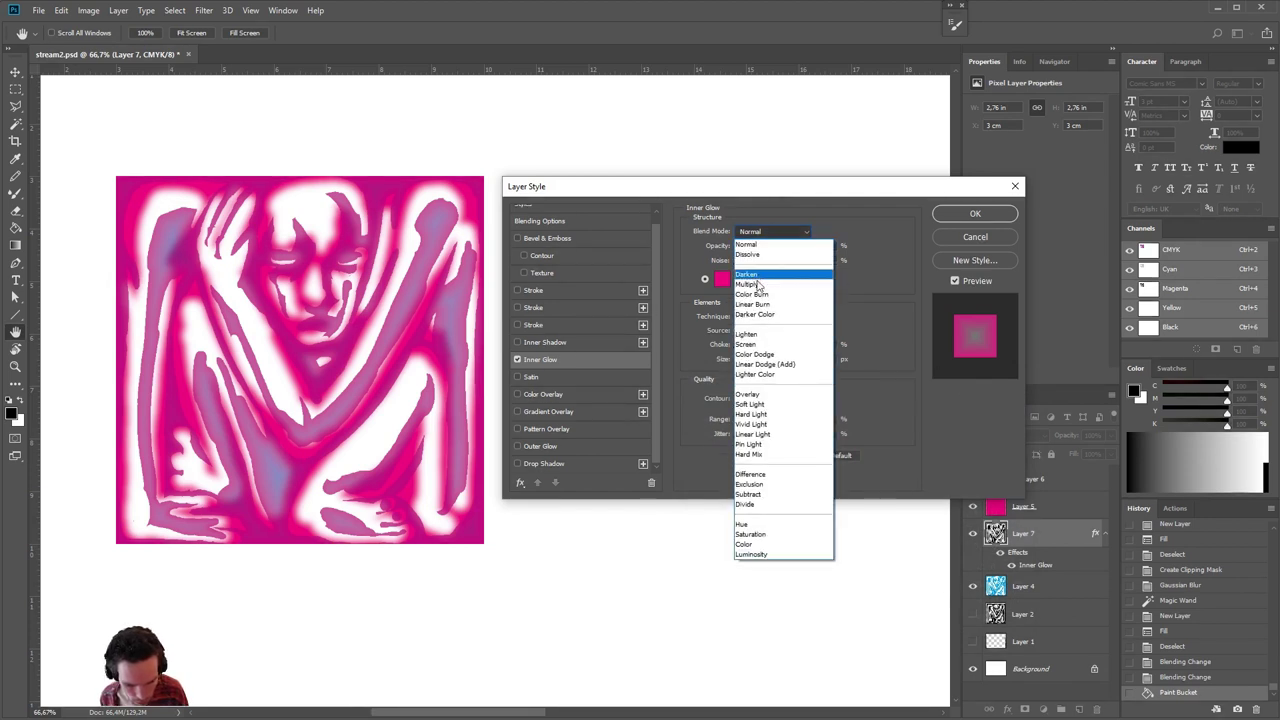
left_click(760, 278)
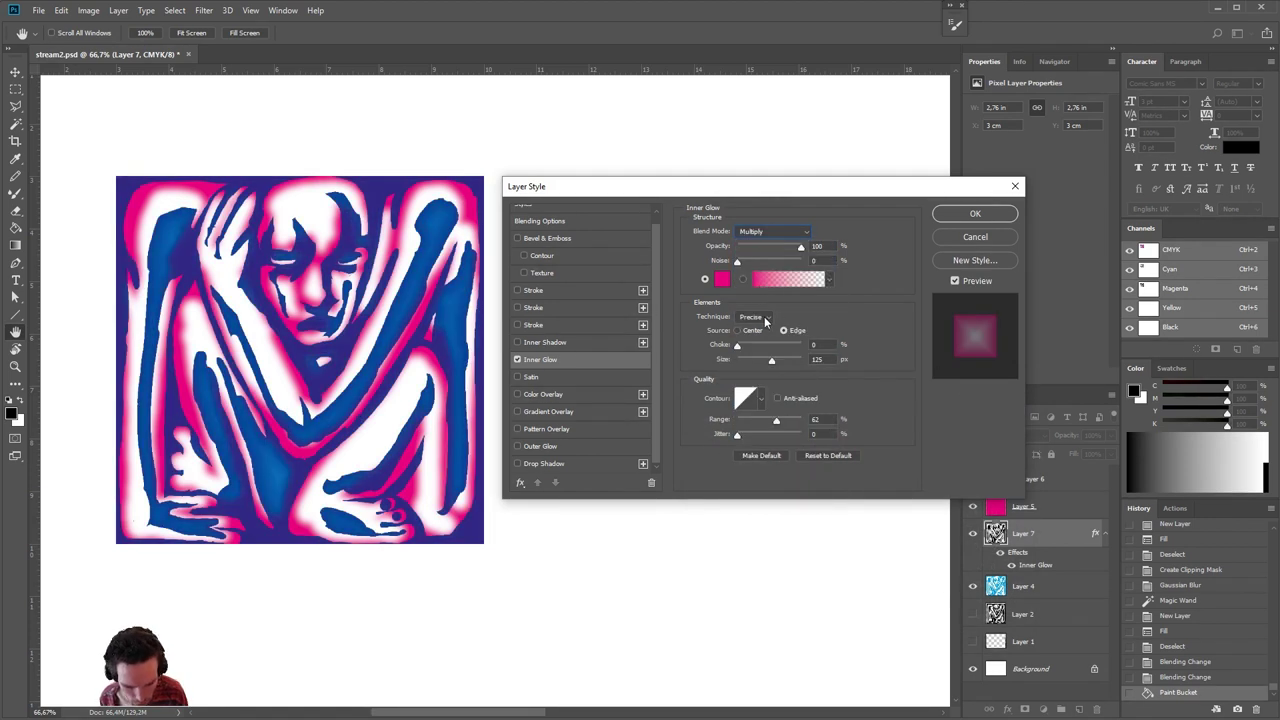
left_click(752, 317)
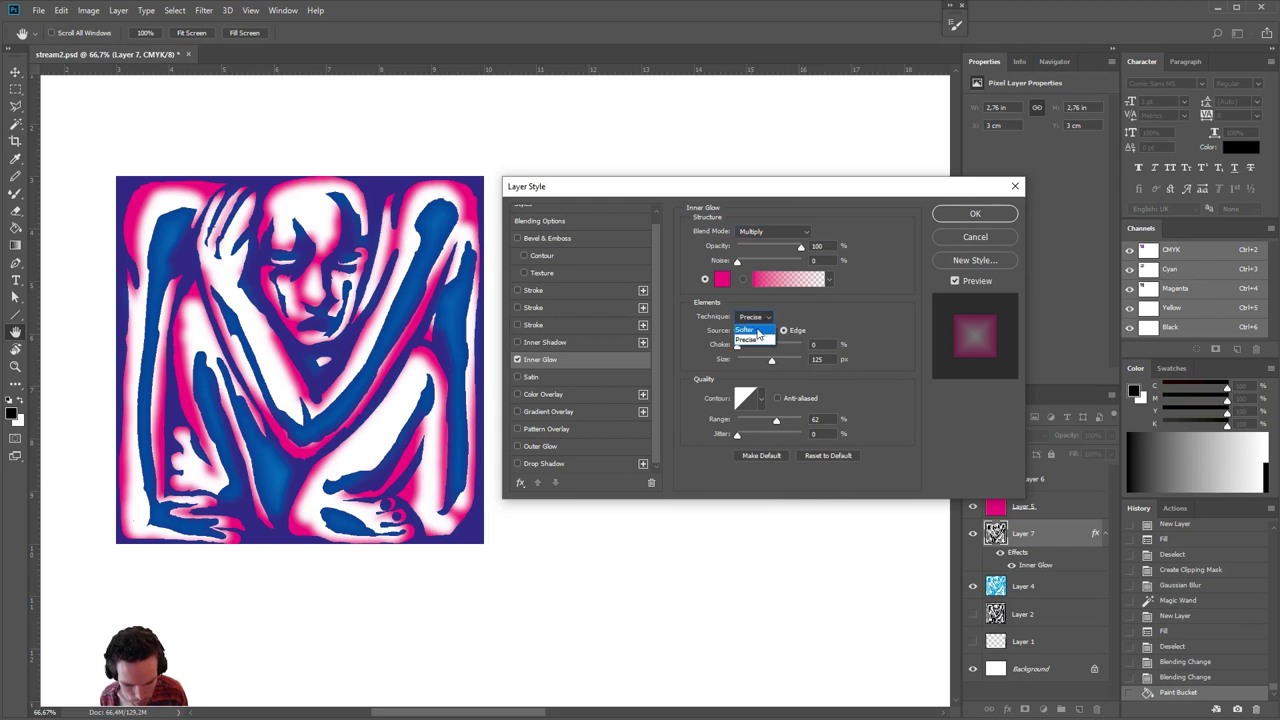
left_click(750, 330)
mouse_move(771, 359)
left_mouse_down()
mouse_move(733, 362)
mouse_move(746, 360)
left_mouse_up()
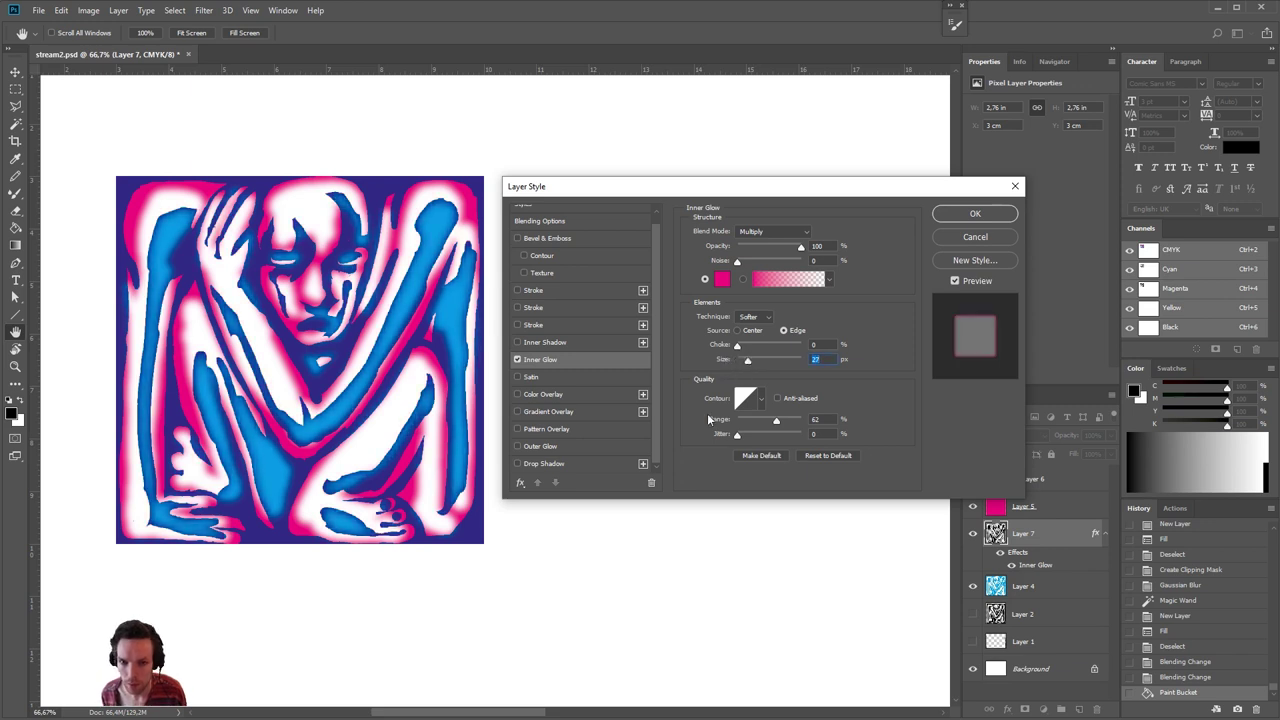
left_click(737, 330)
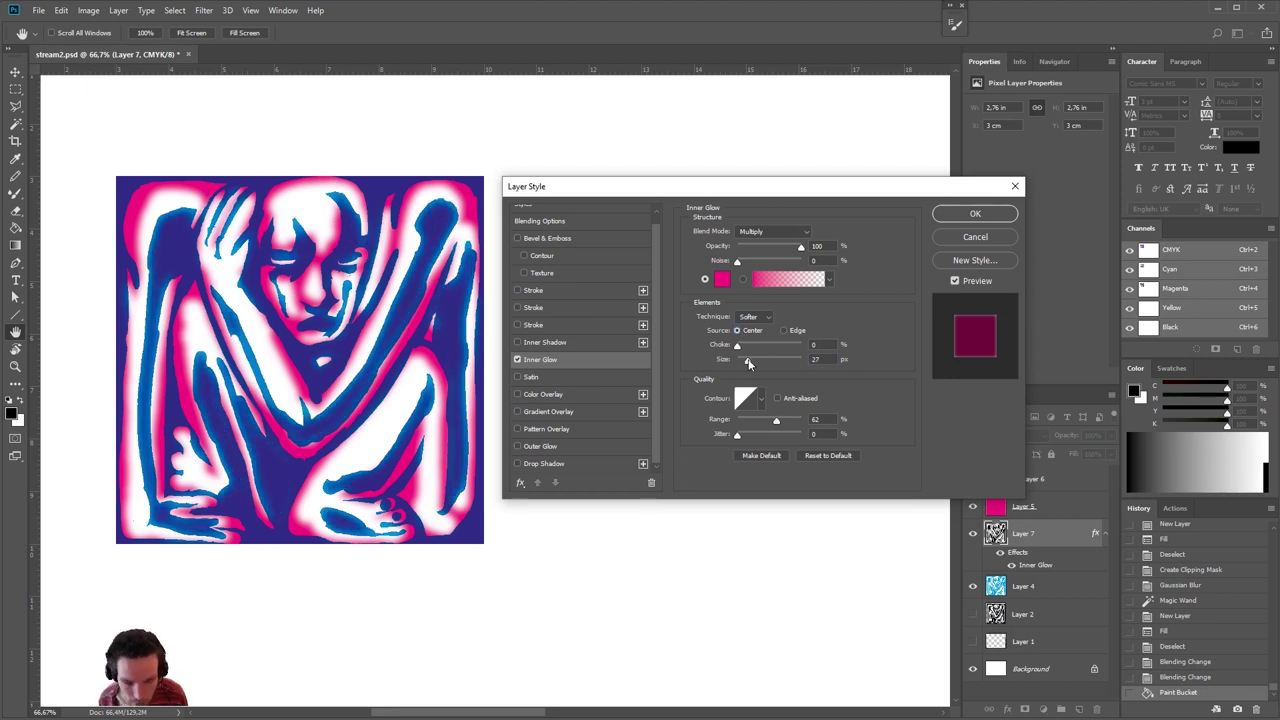
left_click_drag(747, 360, 755, 364)
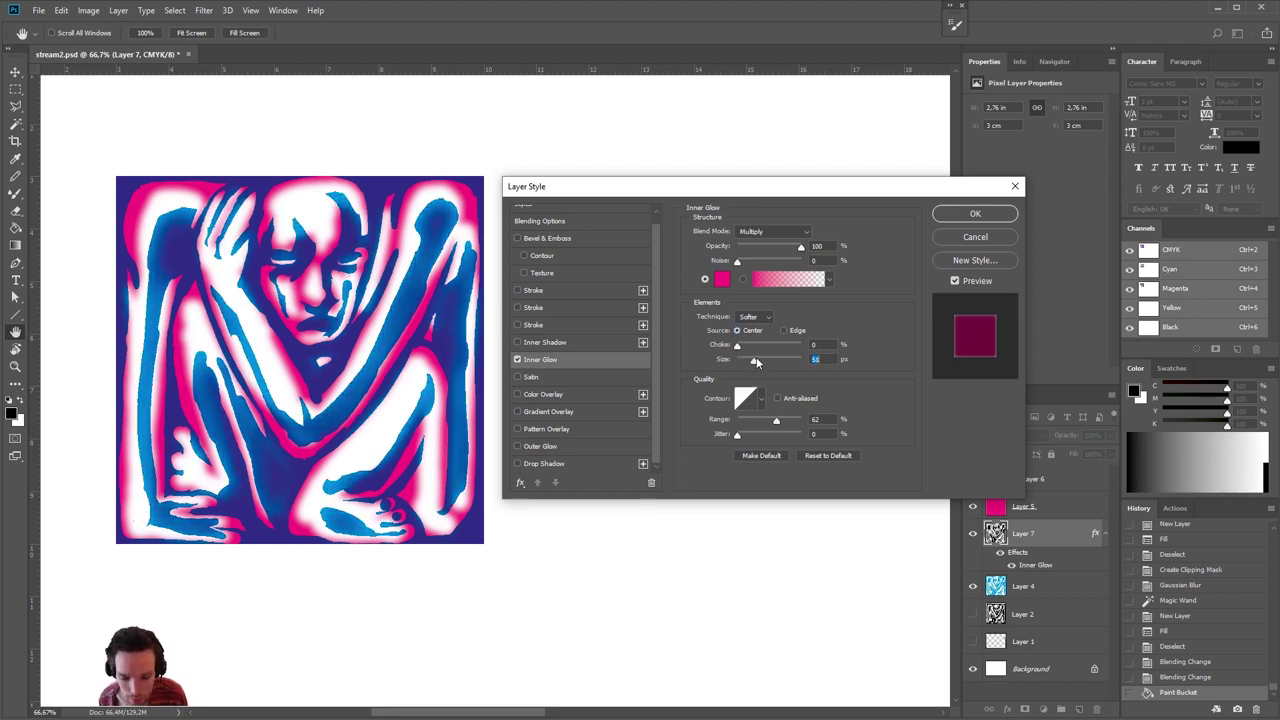
left_click(765, 317)
left_click(758, 340)
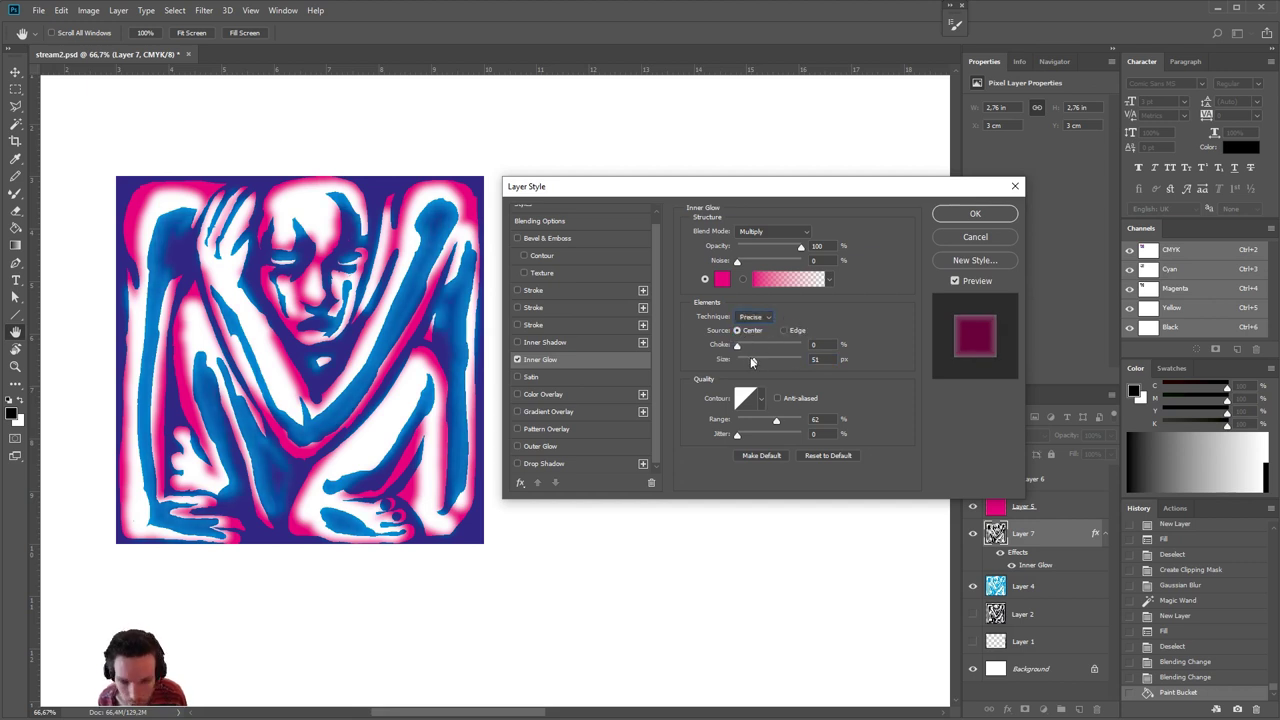
left_click_drag(752, 362, 757, 363)
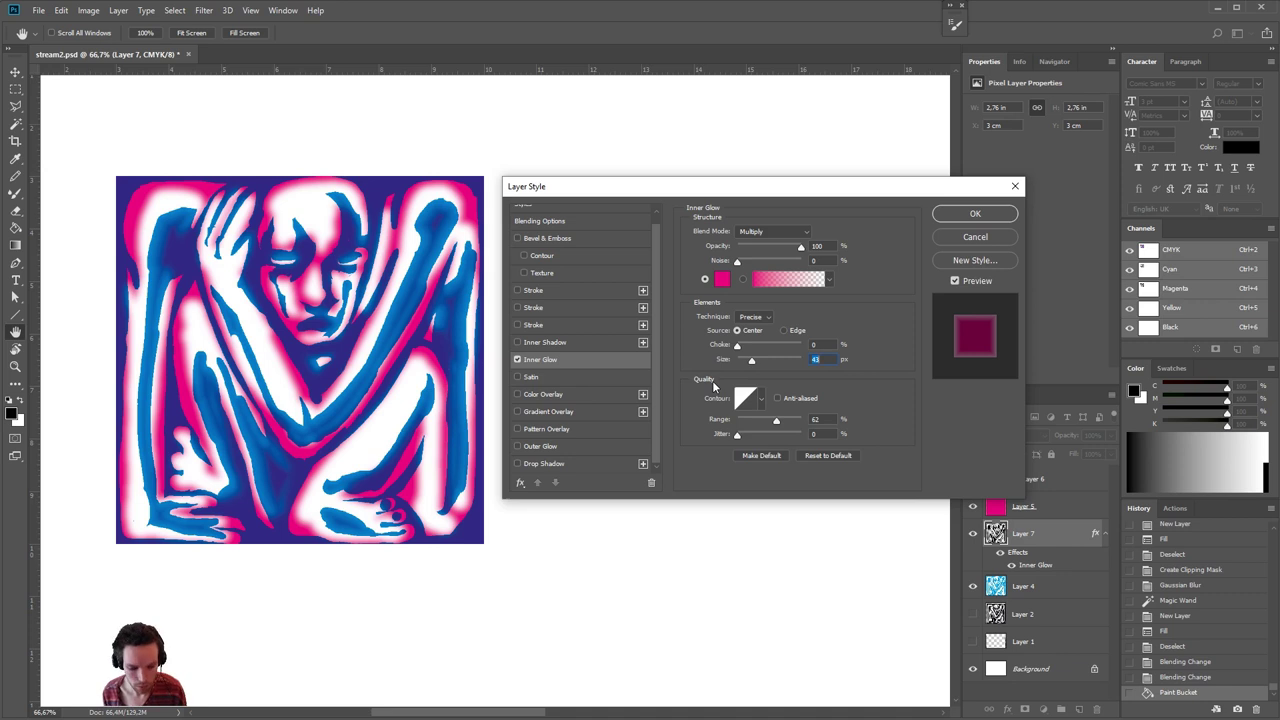
left_click(975, 213)
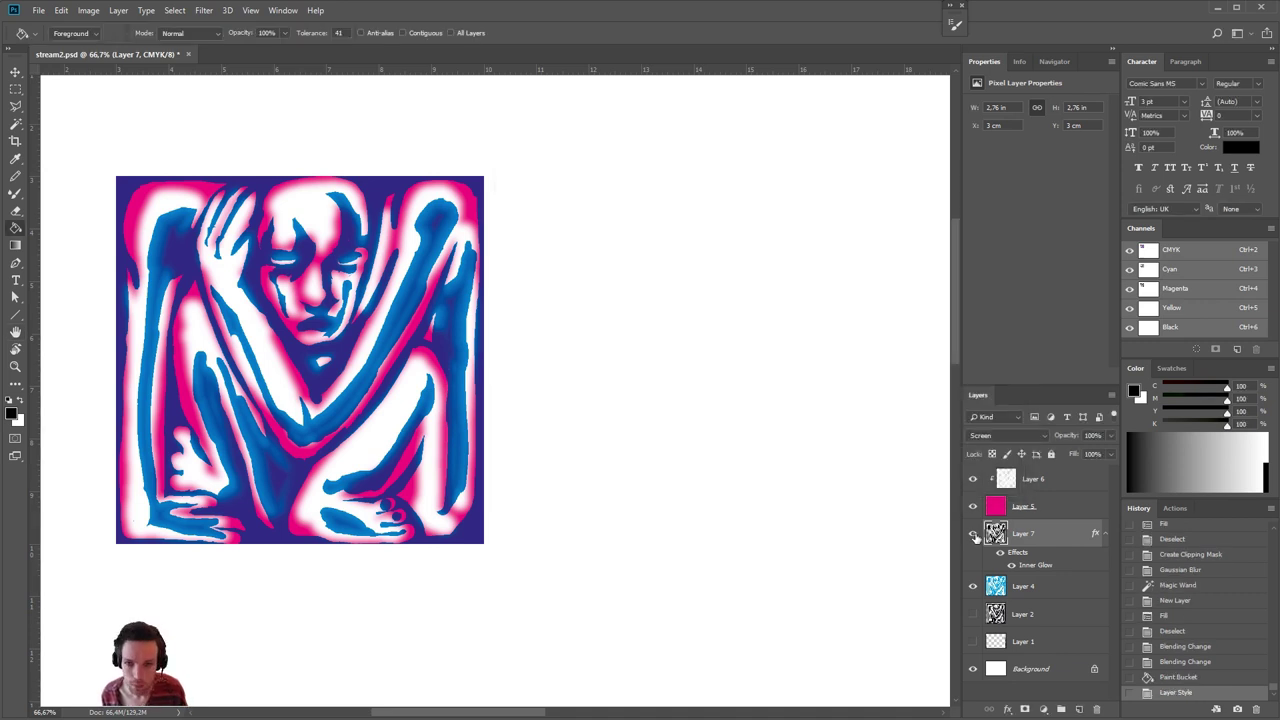
left_click(974, 535)
left_click(974, 535)
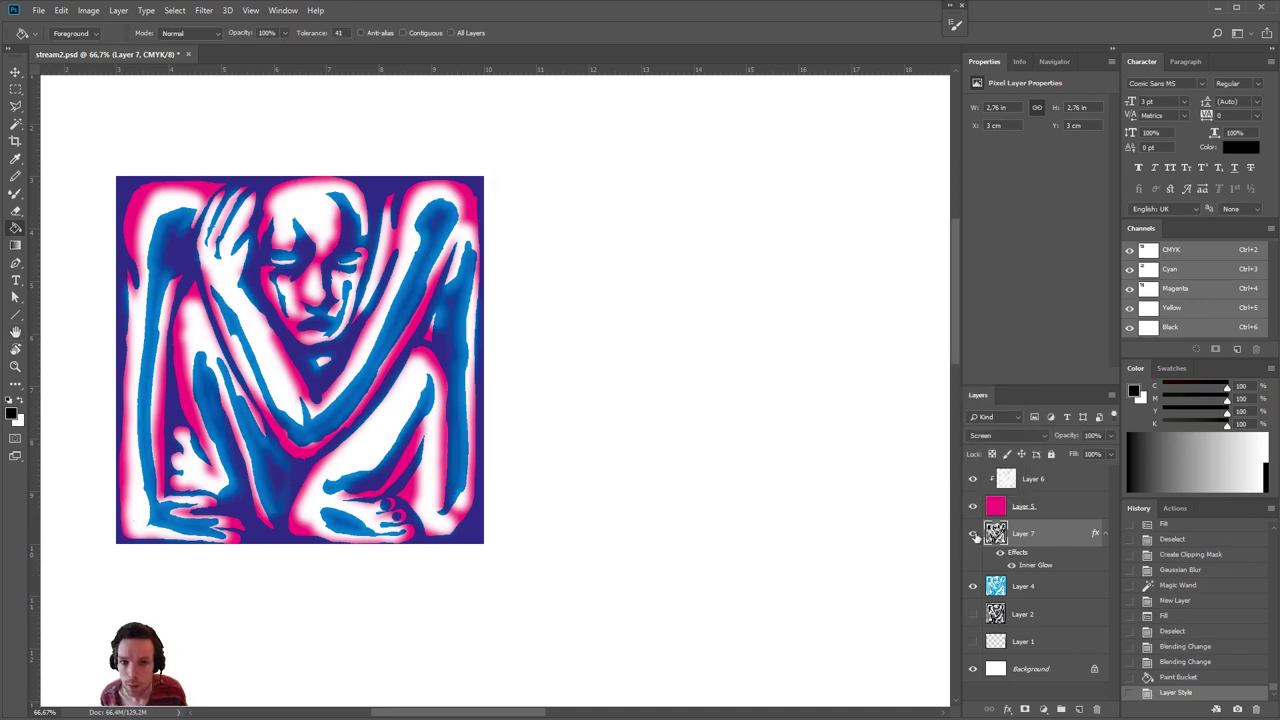
left_click(974, 535)
left_click(974, 535)
left_click(974, 535)
left_click(974, 535)
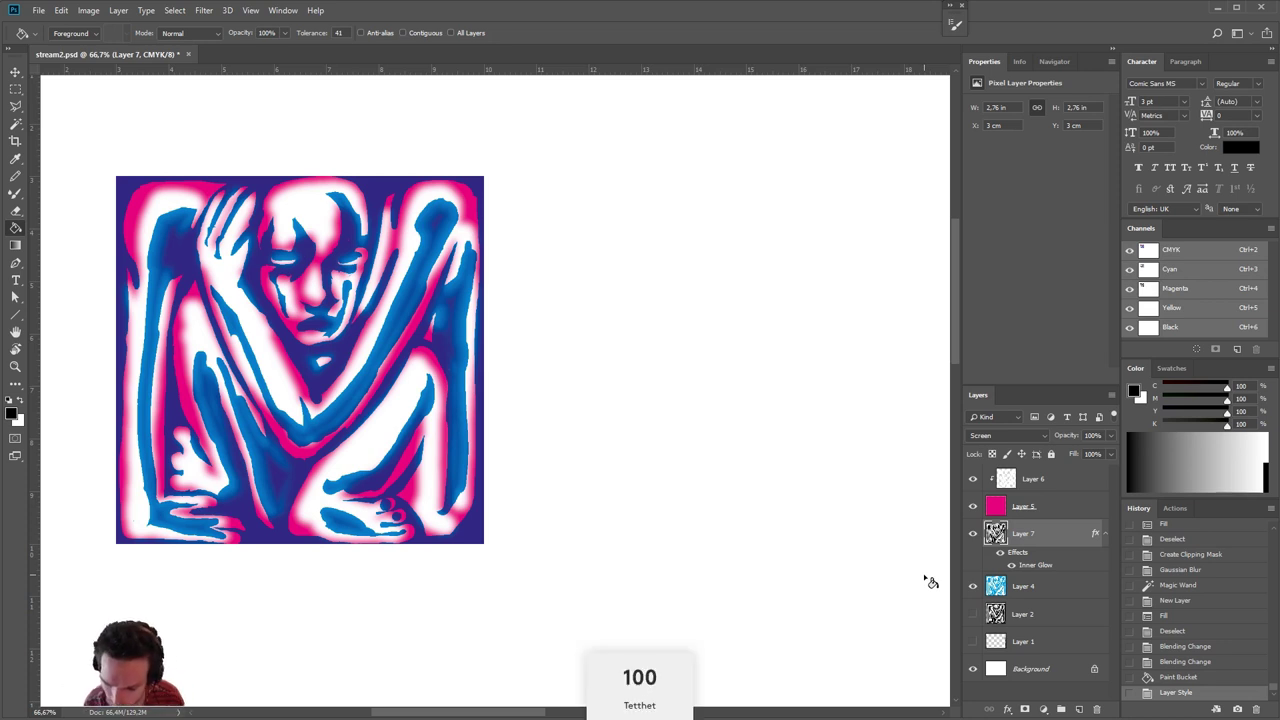
key("4")
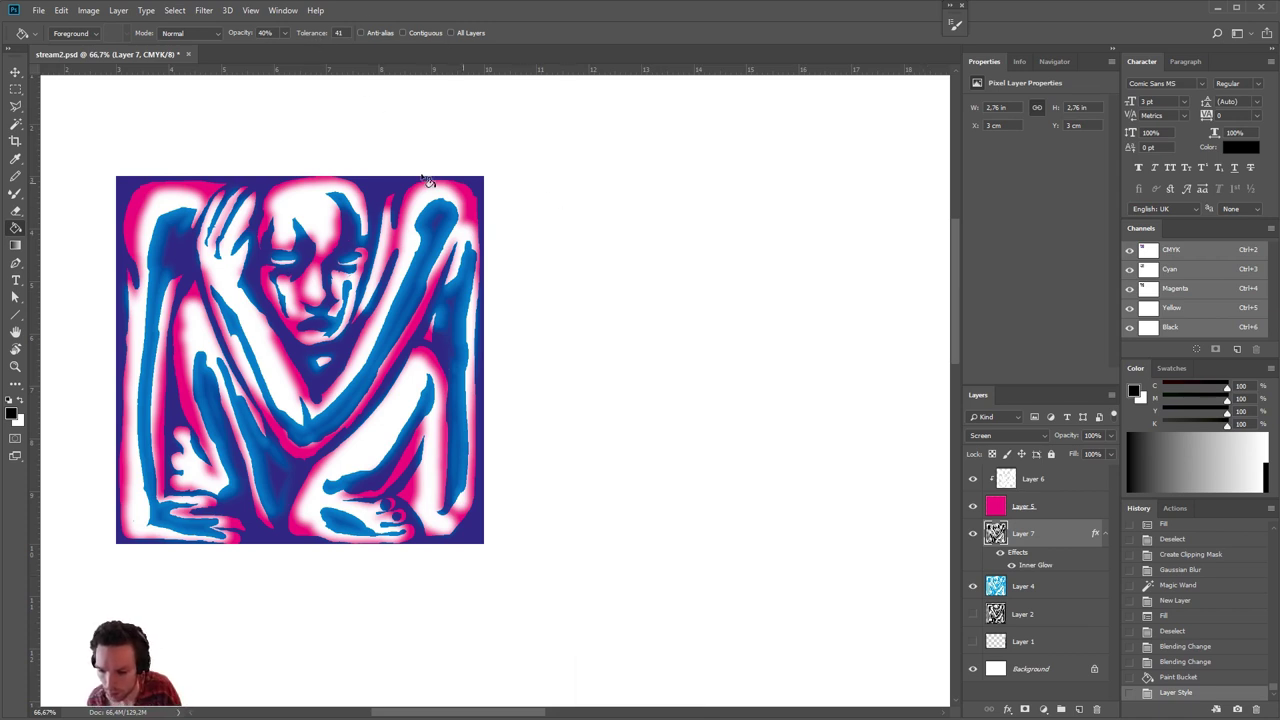
left_click_drag(240, 34, 663, 108)
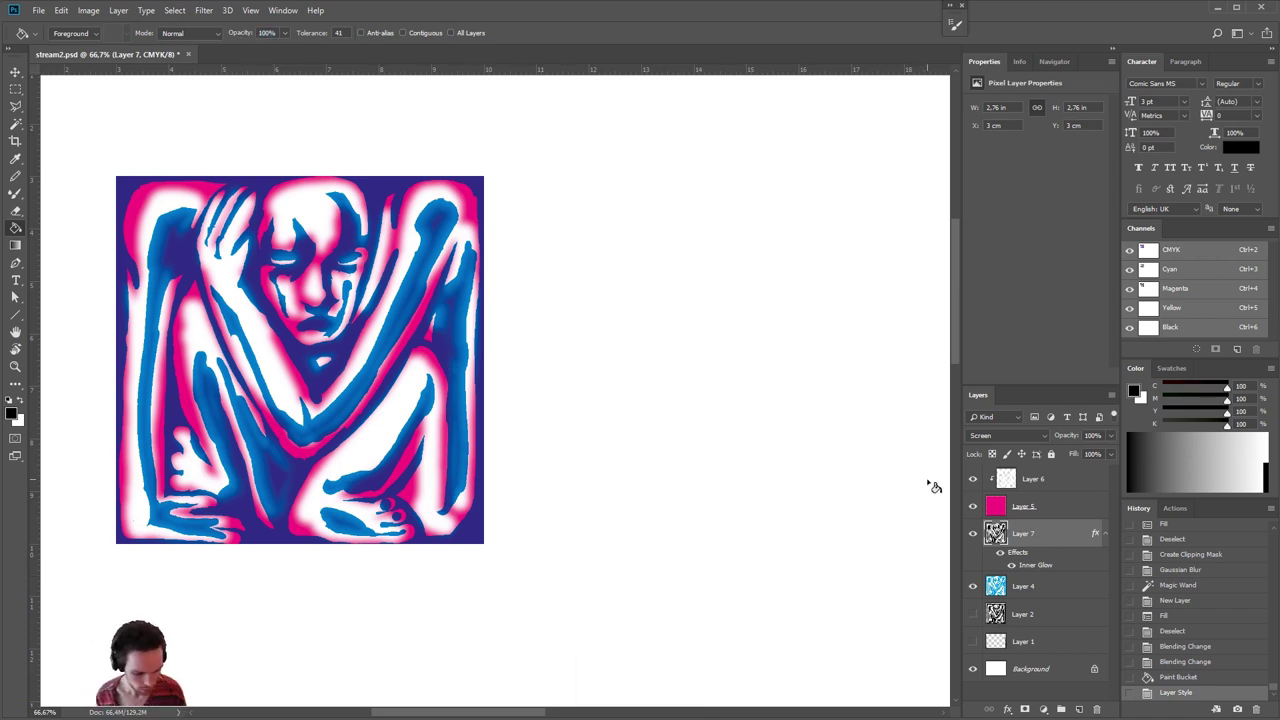
left_click(1070, 504)
- Add a new Layer 8 above Layer 6 and clip it to Layer 6
left_click(1071, 481)
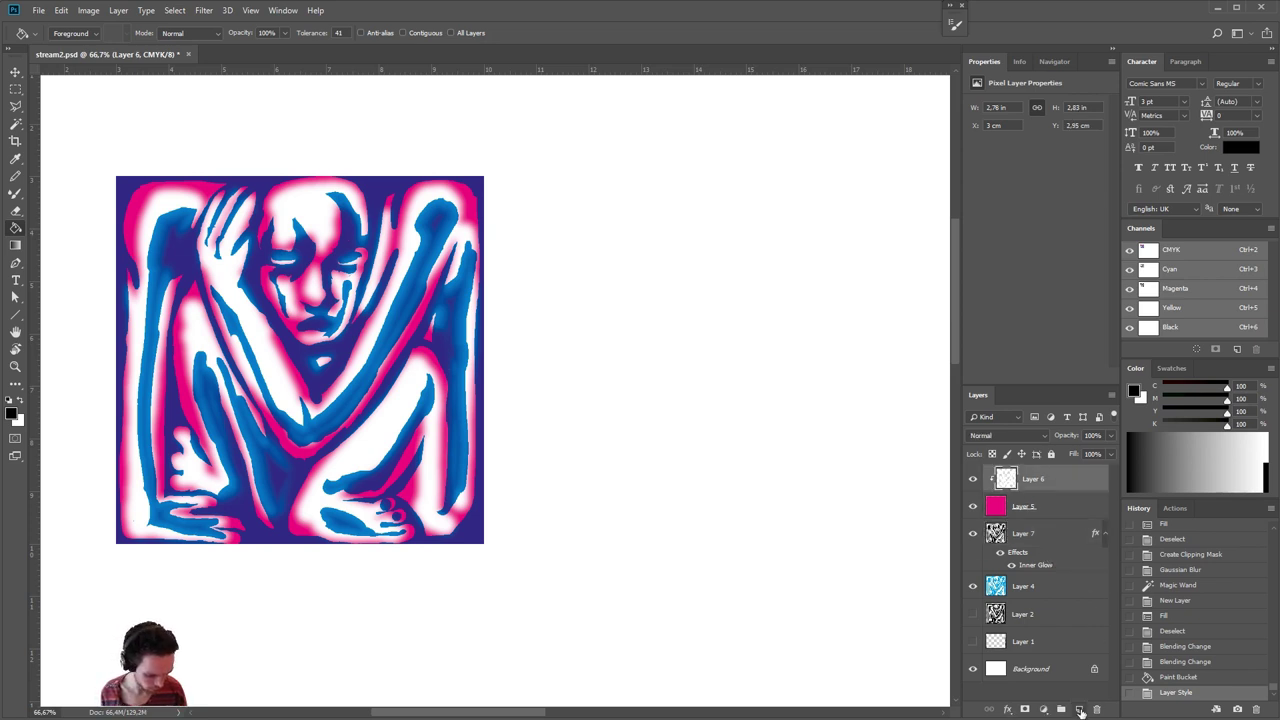
left_click(1079, 709)
left_click(1041, 488, "alt")
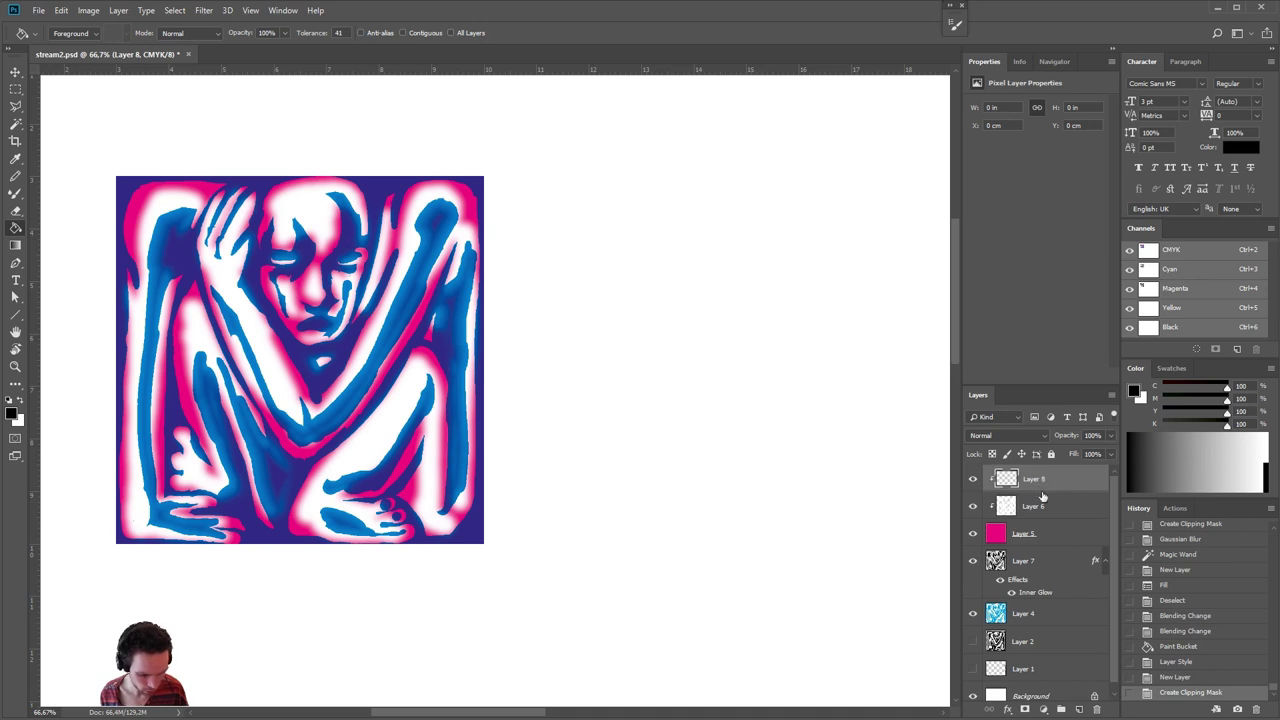
- Switch to the Pencil with a full magenta (M 100) colour, undoing one test stroke
key("w")
key("b")
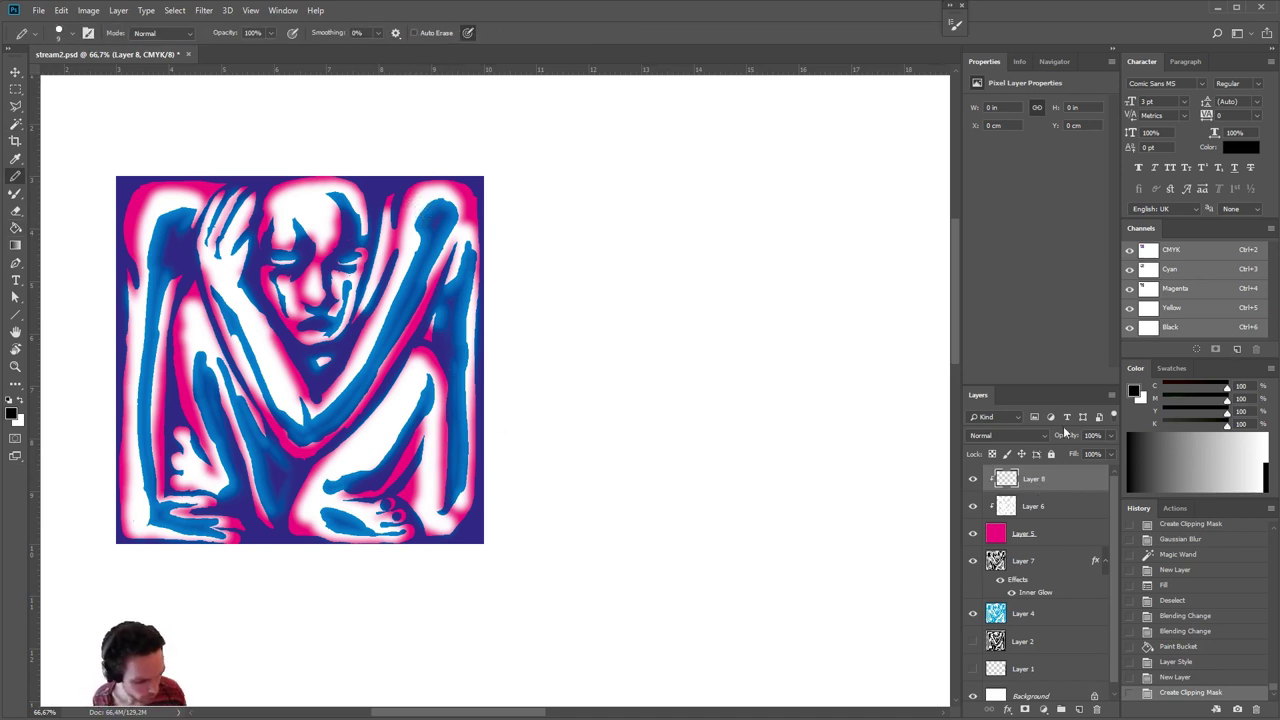
left_click(1265, 450)
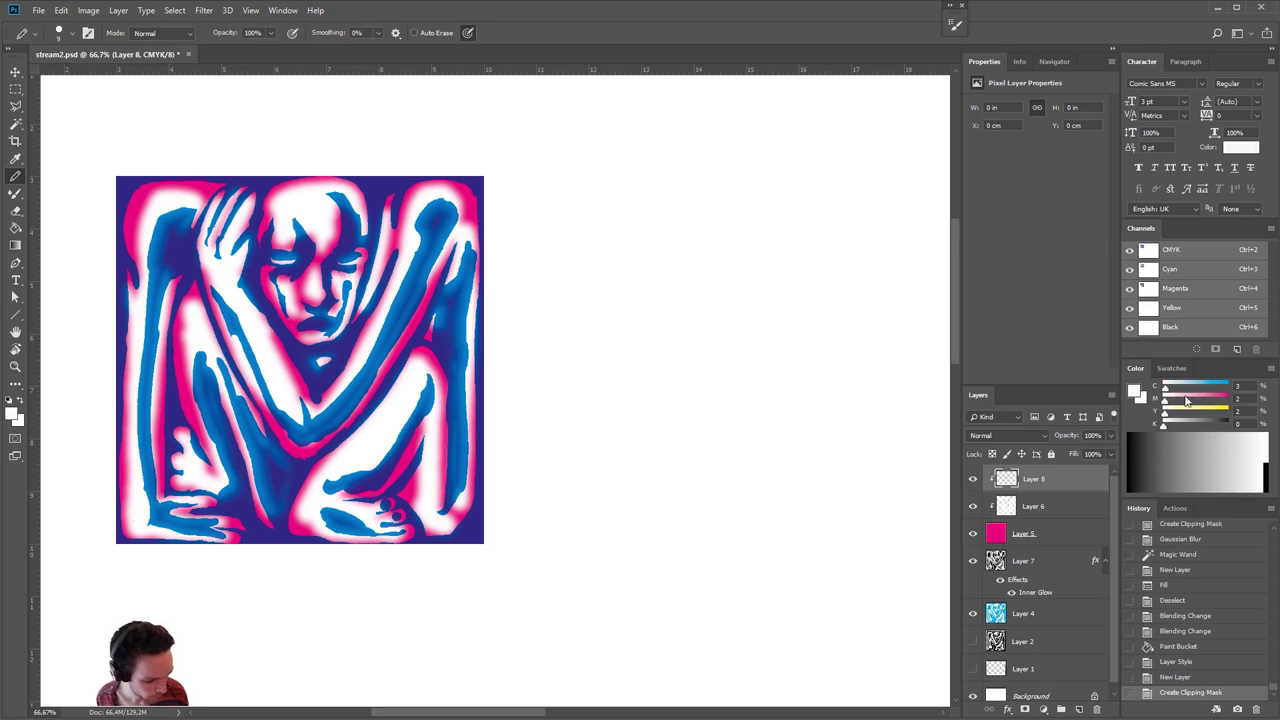
left_click(1266, 436)
left_click_drag(1190, 399, 1230, 399)
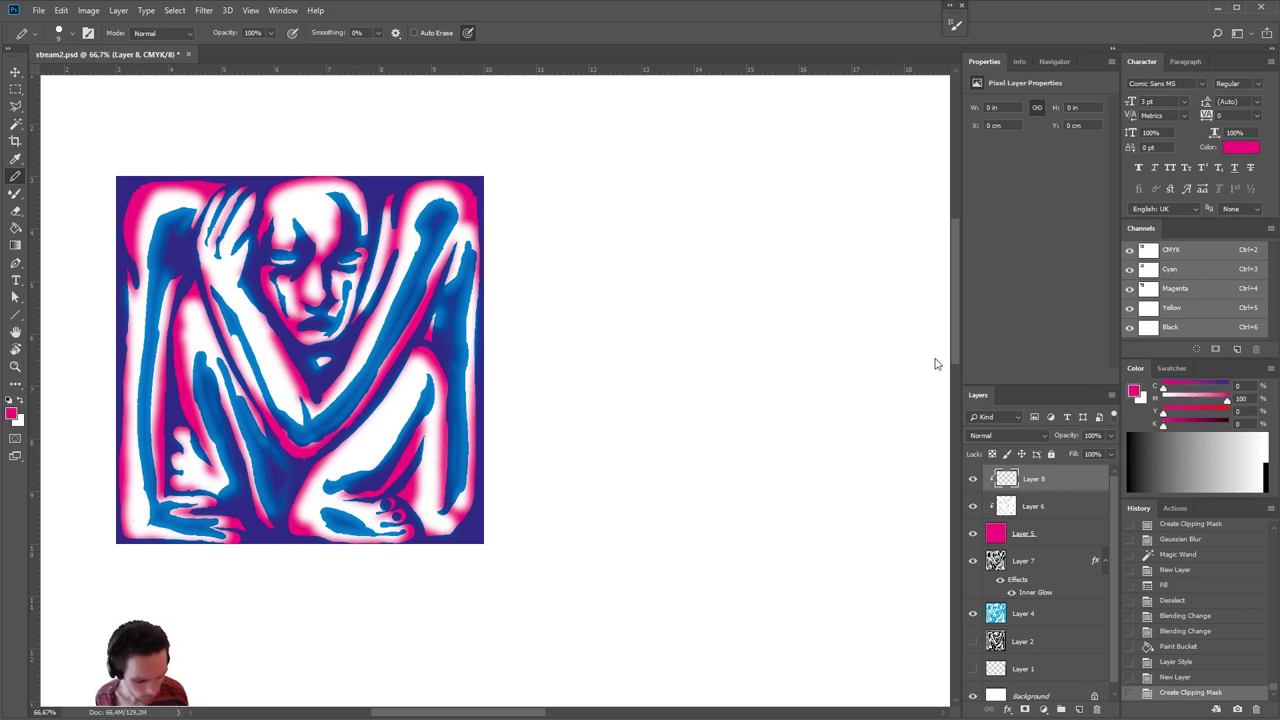
left_click_drag(405, 203, 476, 226)
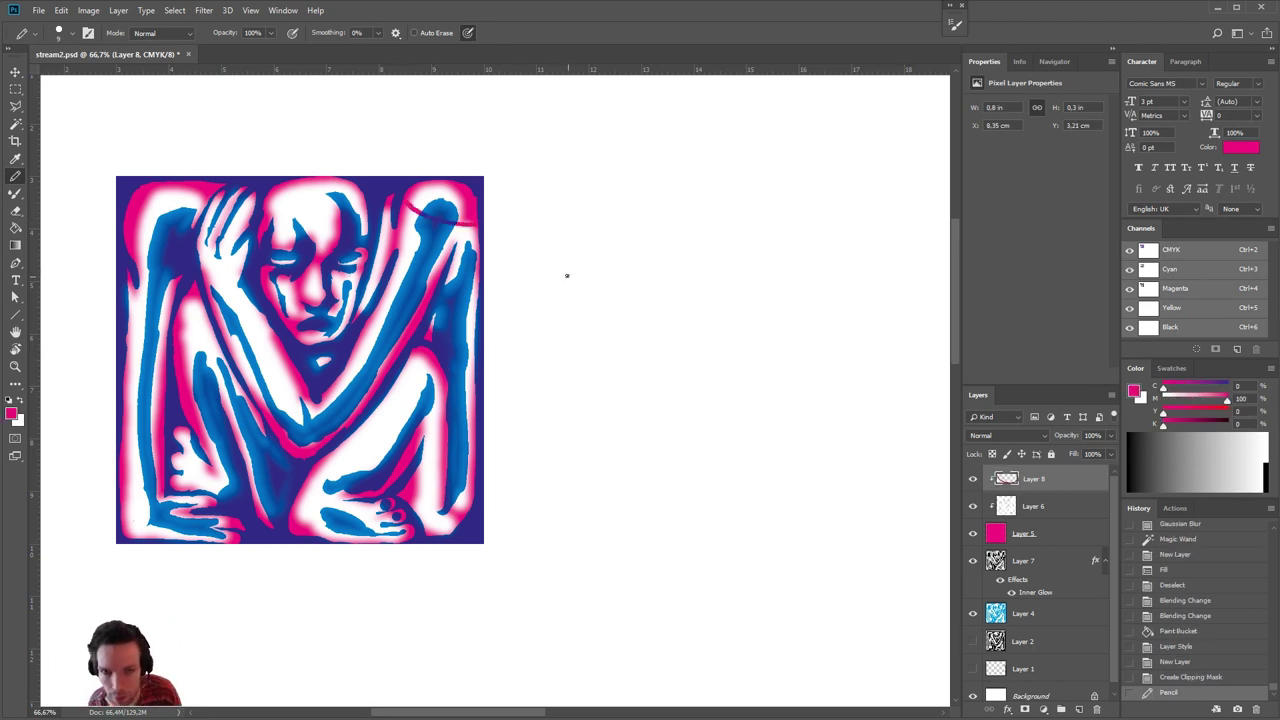
key("ctrl+z")
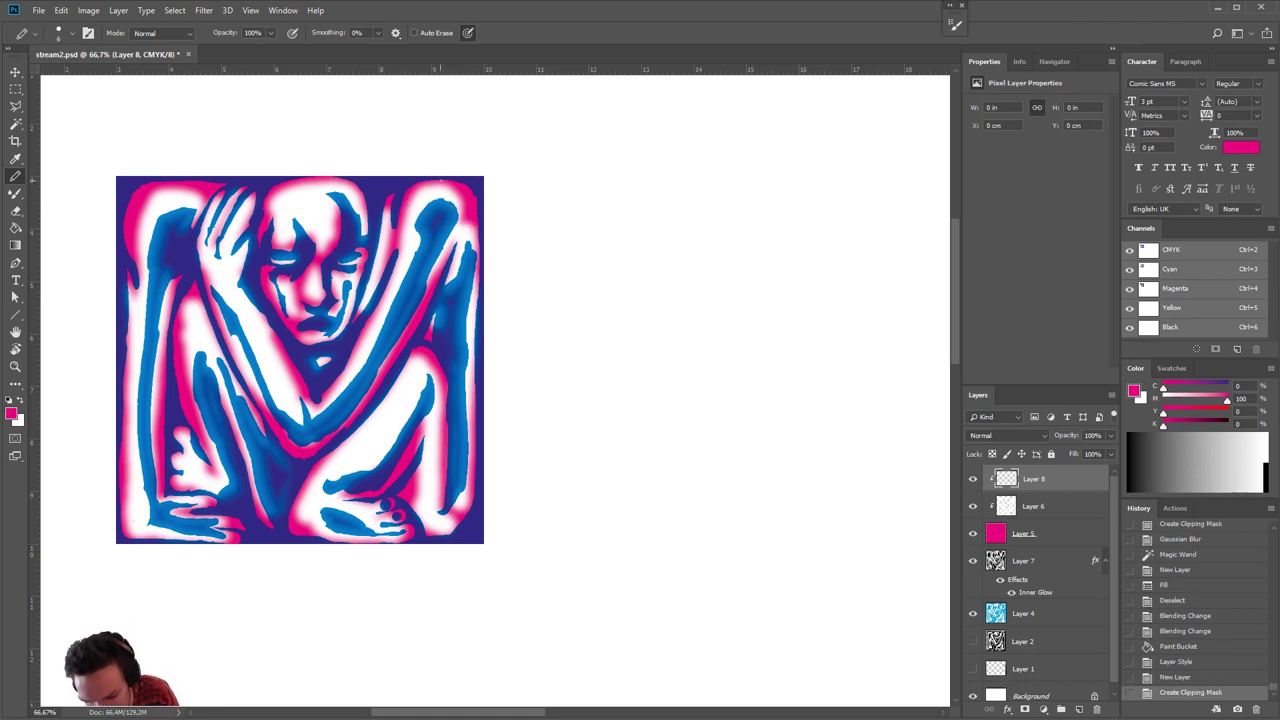
- Draw magenta contour arcs over the shoulder and down around the raised arm
mouse_move(428, 189)
left_mouse_down()
mouse_move(455, 186)
mouse_move(418, 196)
mouse_move(462, 200)
mouse_move(460, 214)
mouse_move(480, 205)
left_mouse_up()
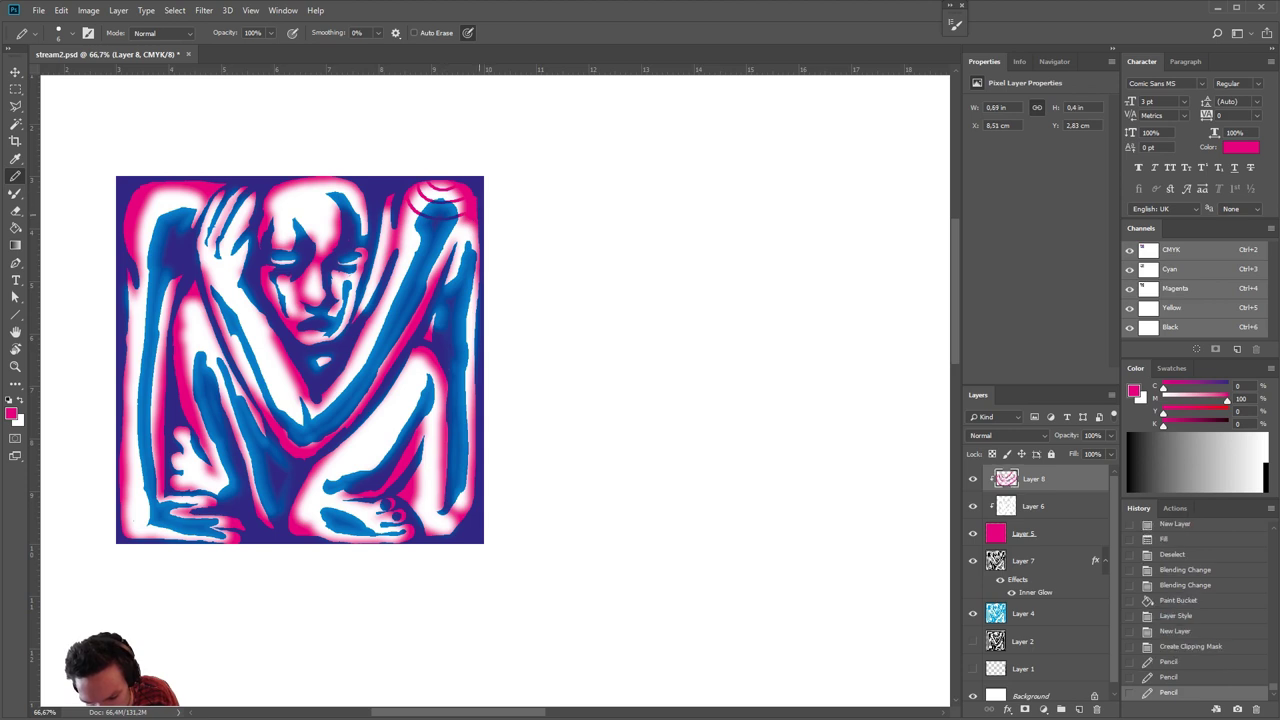
mouse_move(401, 236)
left_mouse_down()
mouse_move(472, 222)
mouse_move(446, 246)
mouse_move(466, 229)
left_mouse_up()
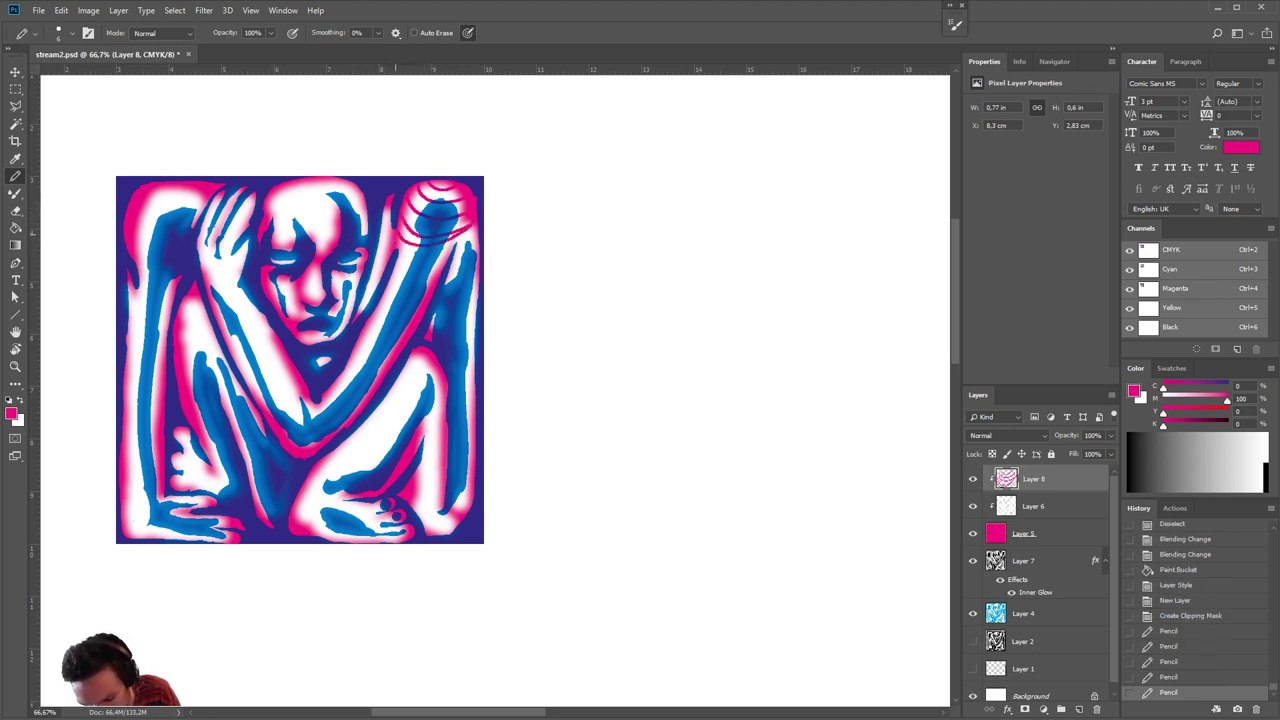
mouse_move(398, 262)
left_mouse_down()
mouse_move(448, 264)
mouse_move(454, 246)
left_mouse_up()
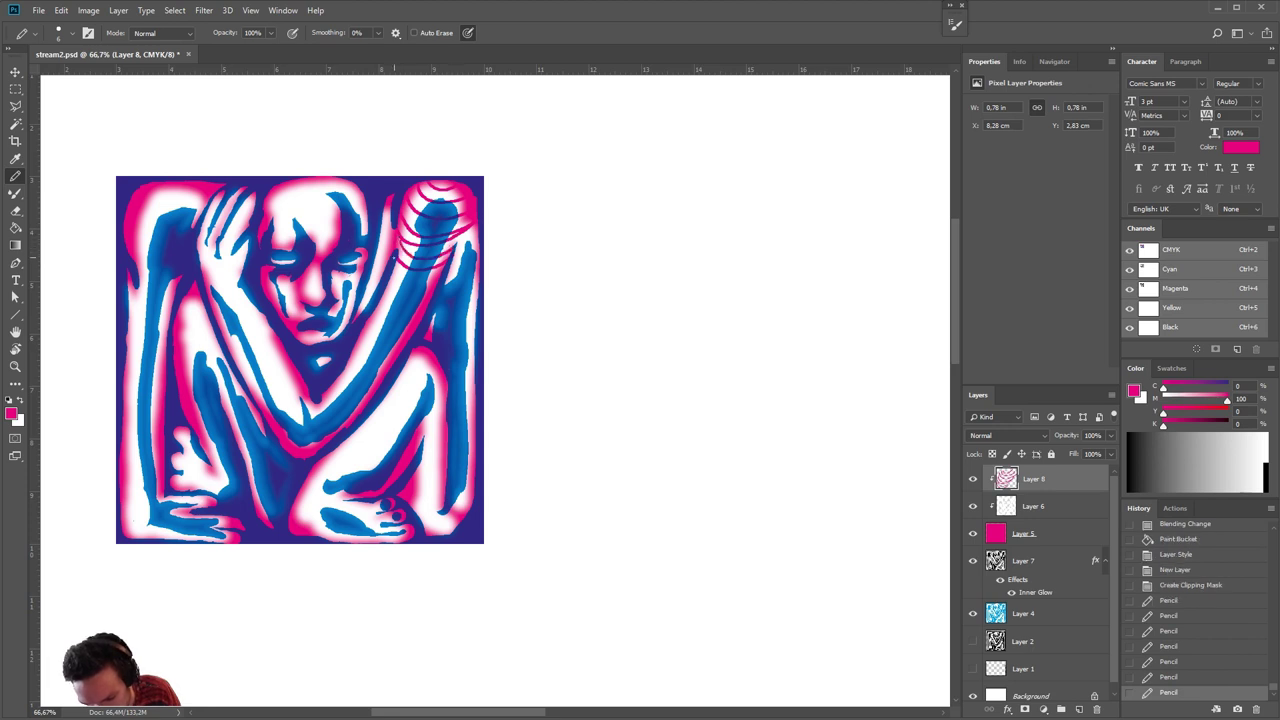
mouse_move(396, 280)
left_mouse_down()
mouse_move(433, 280)
mouse_move(390, 268)
mouse_move(389, 290)
mouse_move(442, 286)
mouse_move(385, 298)
mouse_move(433, 300)
mouse_move(359, 330)
mouse_move(386, 352)
left_mouse_up()
left_click_drag(347, 391, 374, 373)
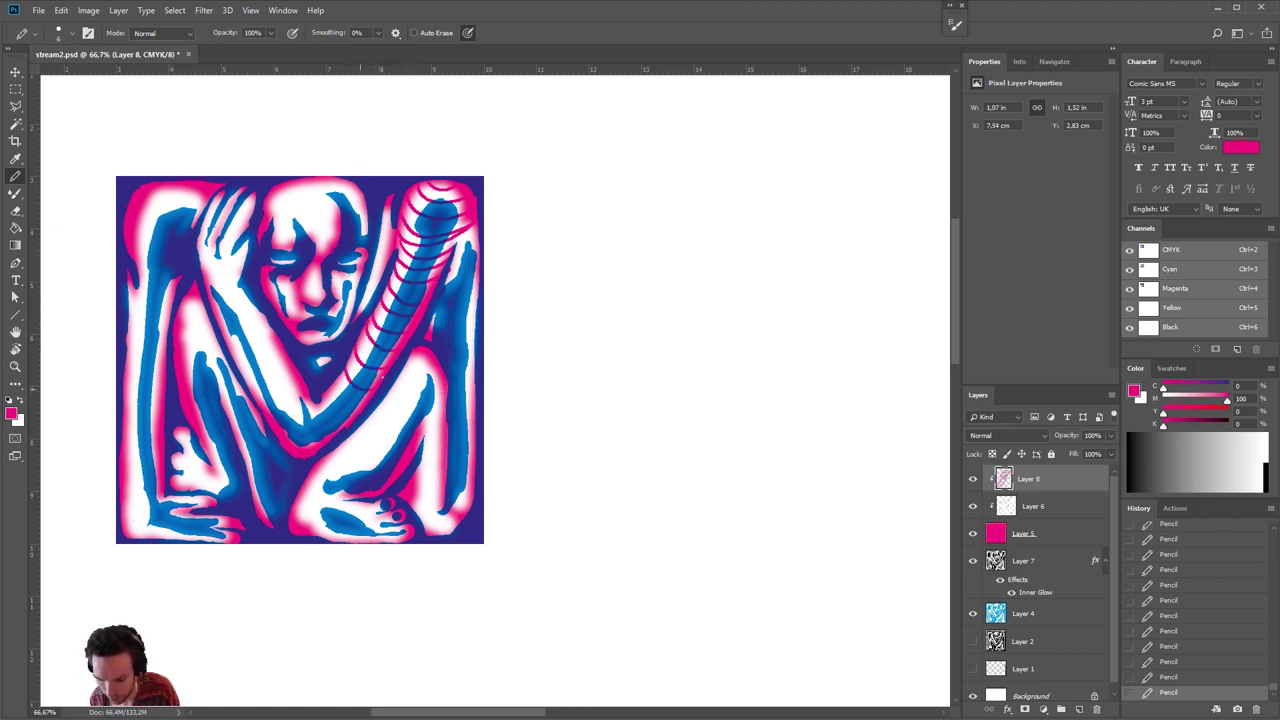
left_click_drag(333, 410, 350, 380)
mouse_move(319, 425)
left_mouse_down()
mouse_move(336, 403)
mouse_move(302, 449)
left_mouse_up()
mouse_move(303, 392)
left_mouse_down()
mouse_move(280, 415)
mouse_move(280, 382)
mouse_move(262, 408)
left_mouse_up()
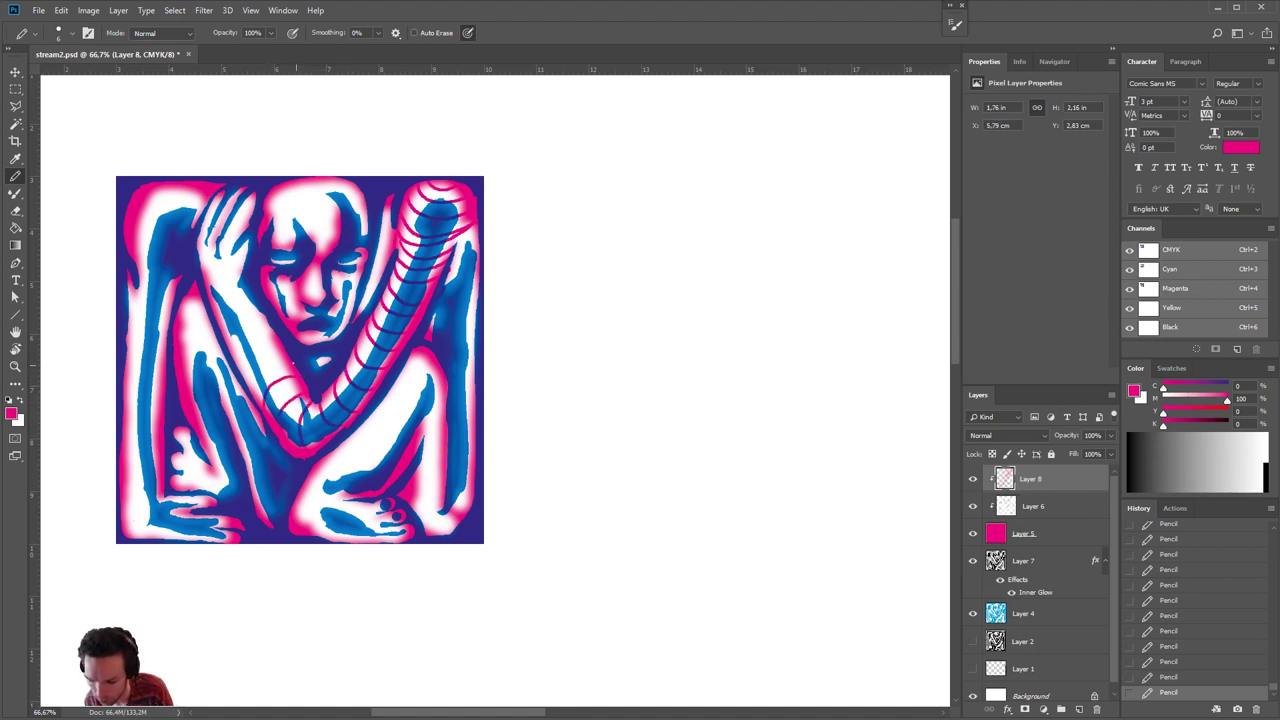
left_click_drag(288, 361, 252, 389)
left_click_drag(276, 340, 240, 375)
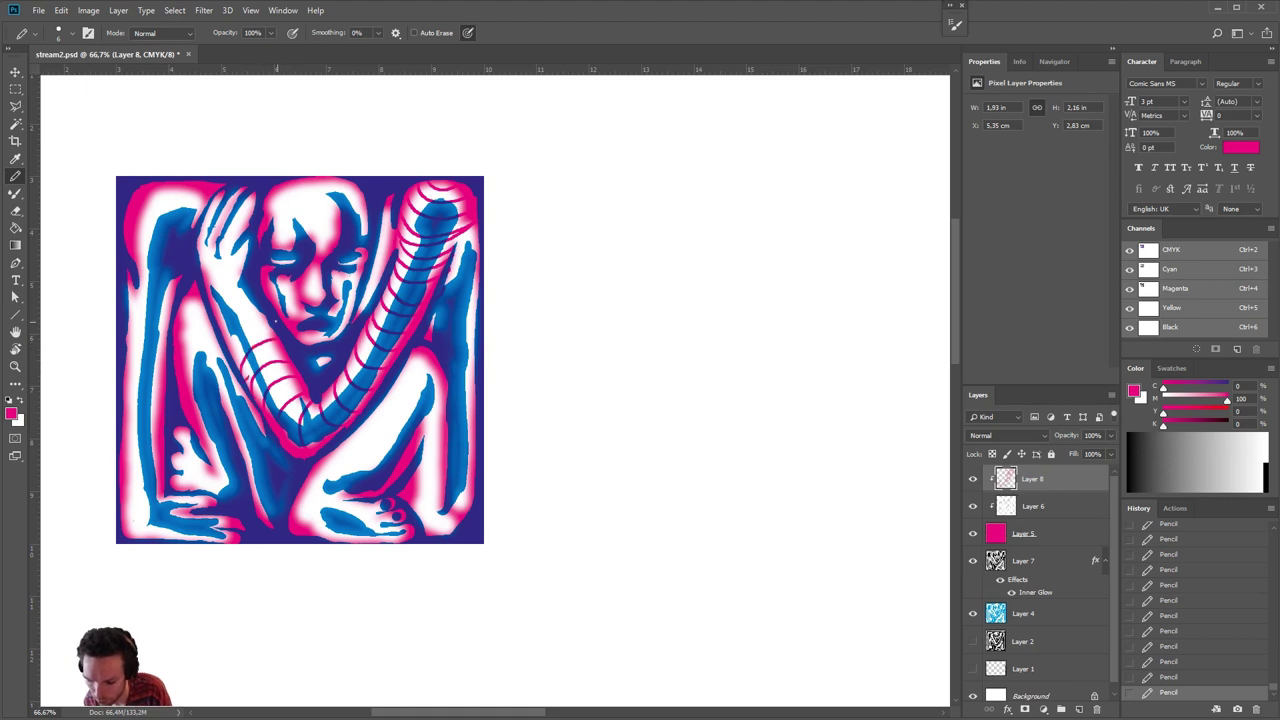
mouse_move(270, 321)
left_mouse_down()
mouse_move(243, 333)
mouse_move(233, 359)
mouse_move(255, 318)
mouse_move(226, 347)
left_mouse_up()
mouse_move(256, 297)
left_mouse_down()
mouse_move(220, 323)
mouse_move(210, 290)
mouse_move(207, 300)
left_mouse_up()
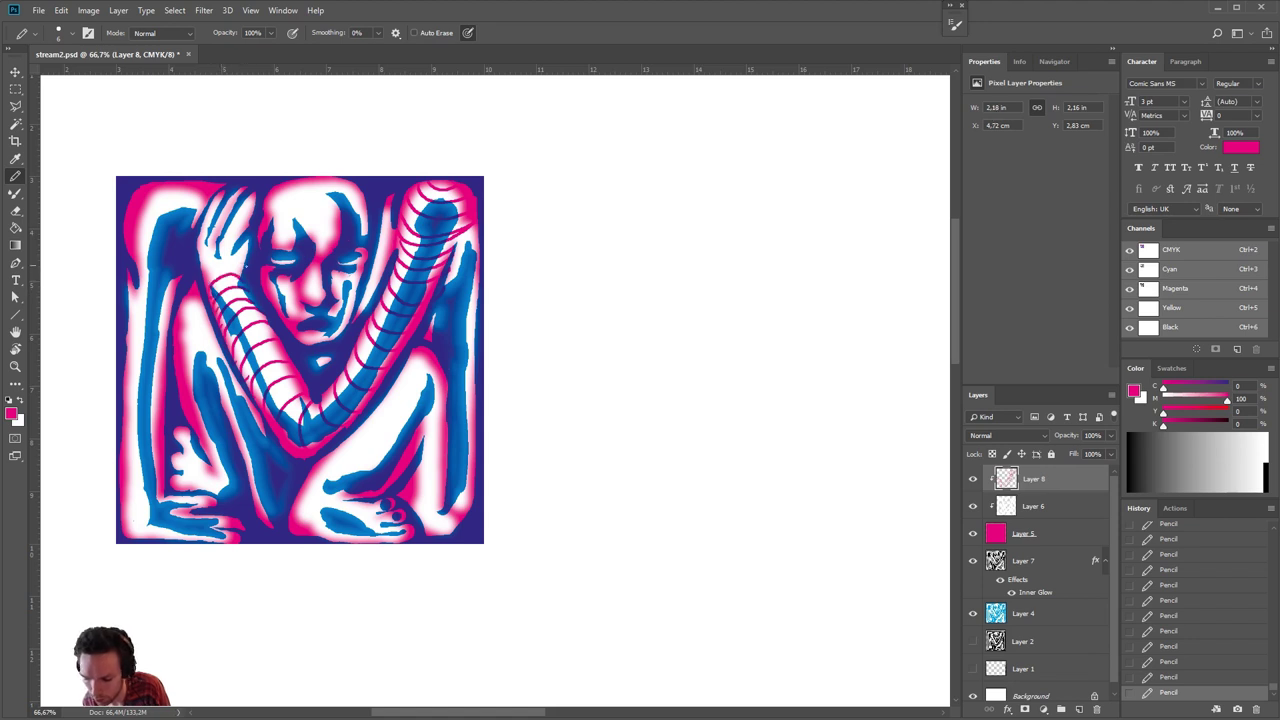
mouse_move(246, 259)
left_mouse_down()
mouse_move(203, 276)
mouse_move(240, 207)
mouse_move(208, 240)
mouse_move(220, 218)
left_mouse_up()
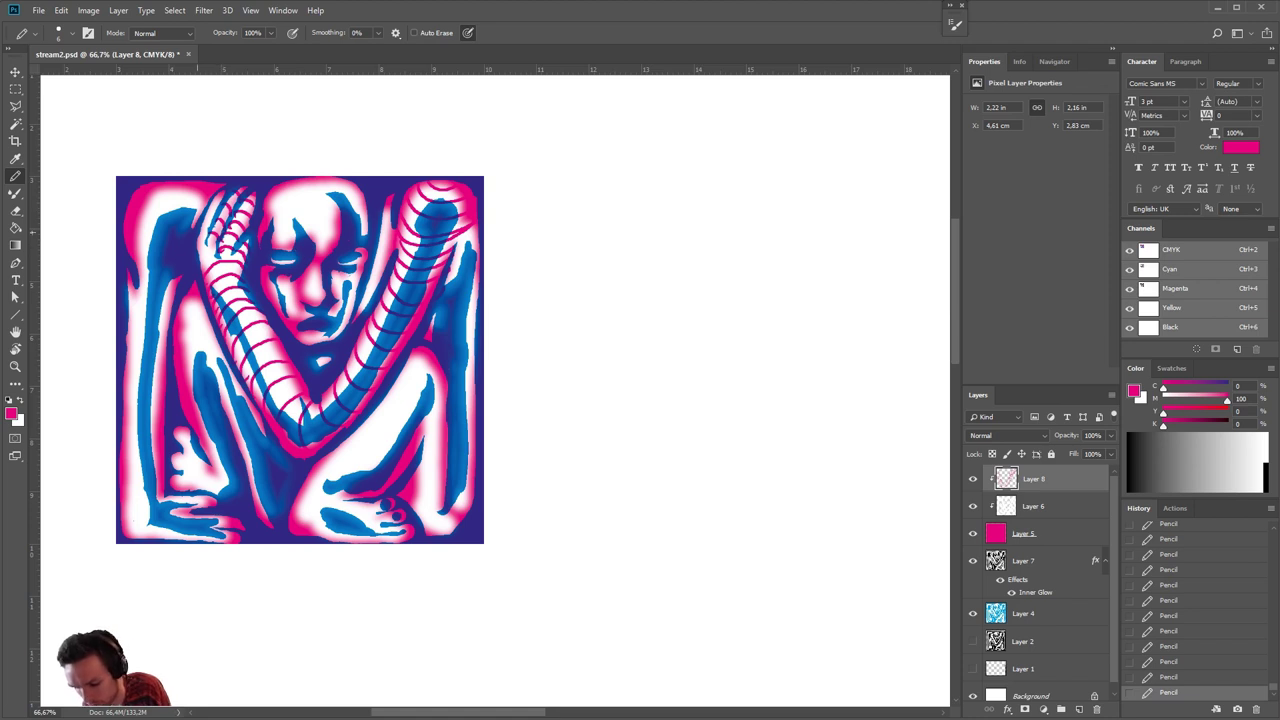
- Wrap magenta stripes down the left arm beside the head
left_click_drag(210, 225, 199, 263)
left_click_drag(207, 237, 197, 243)
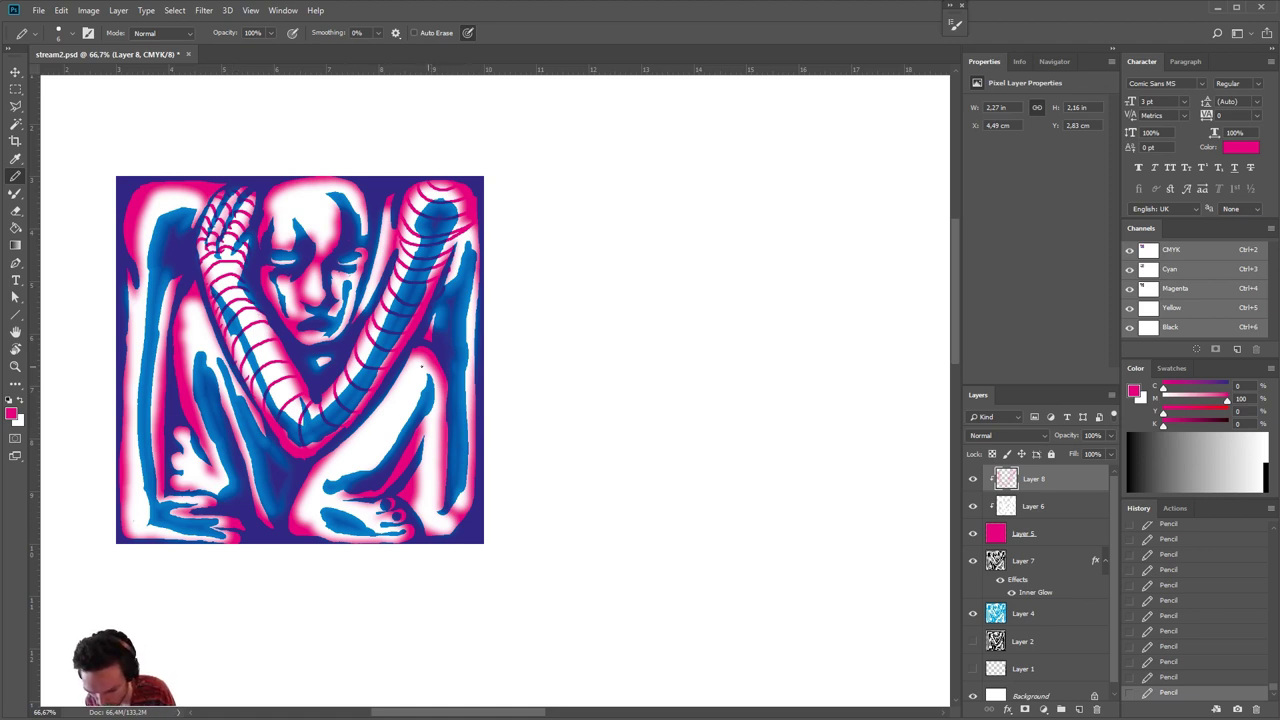
mouse_move(188, 296)
left_mouse_down()
mouse_move(176, 324)
mouse_move(182, 346)
mouse_move(200, 342)
mouse_move(183, 358)
mouse_move(219, 395)
left_mouse_up()
left_click_drag(242, 378, 225, 413)
mouse_move(250, 393)
left_mouse_down()
mouse_move(227, 407)
mouse_move(239, 449)
mouse_move(255, 432)
mouse_move(247, 470)
mouse_move(260, 515)
left_mouse_up()
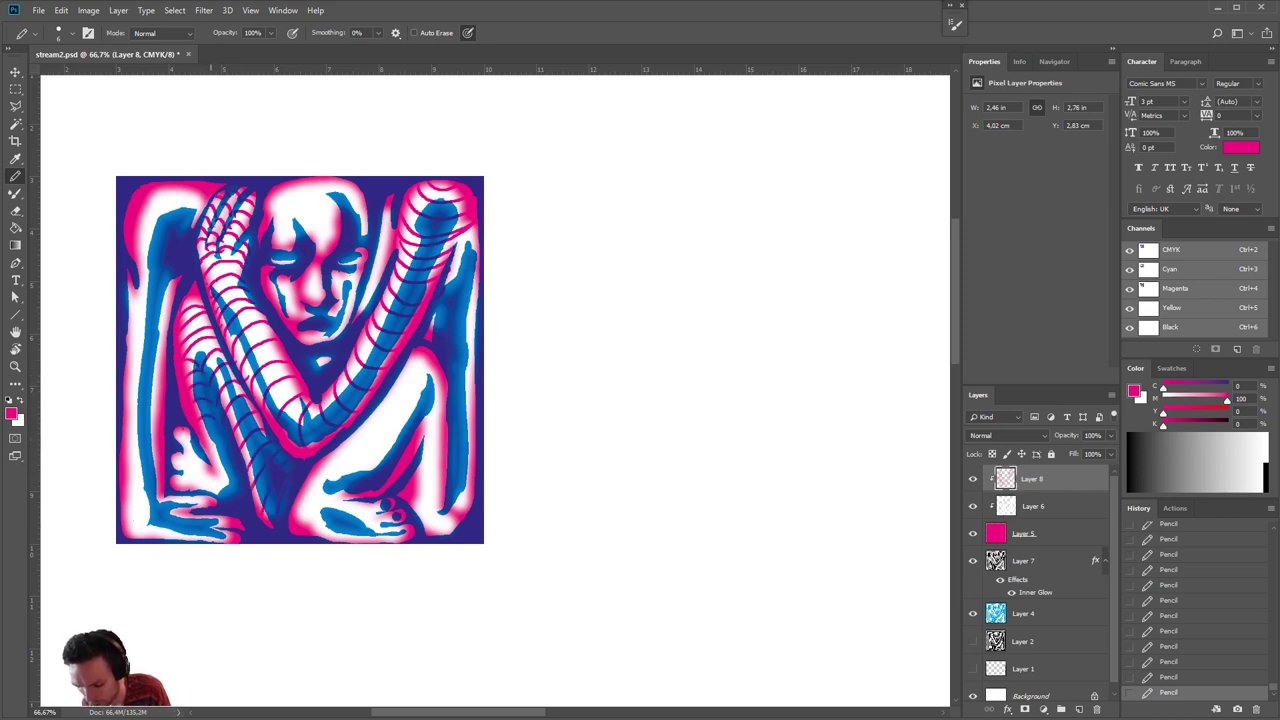
left_click_drag(222, 433, 200, 460)
mouse_move(225, 443)
left_mouse_down()
mouse_move(208, 459)
mouse_move(210, 496)
mouse_move(172, 490)
mouse_move(180, 476)
left_mouse_up()
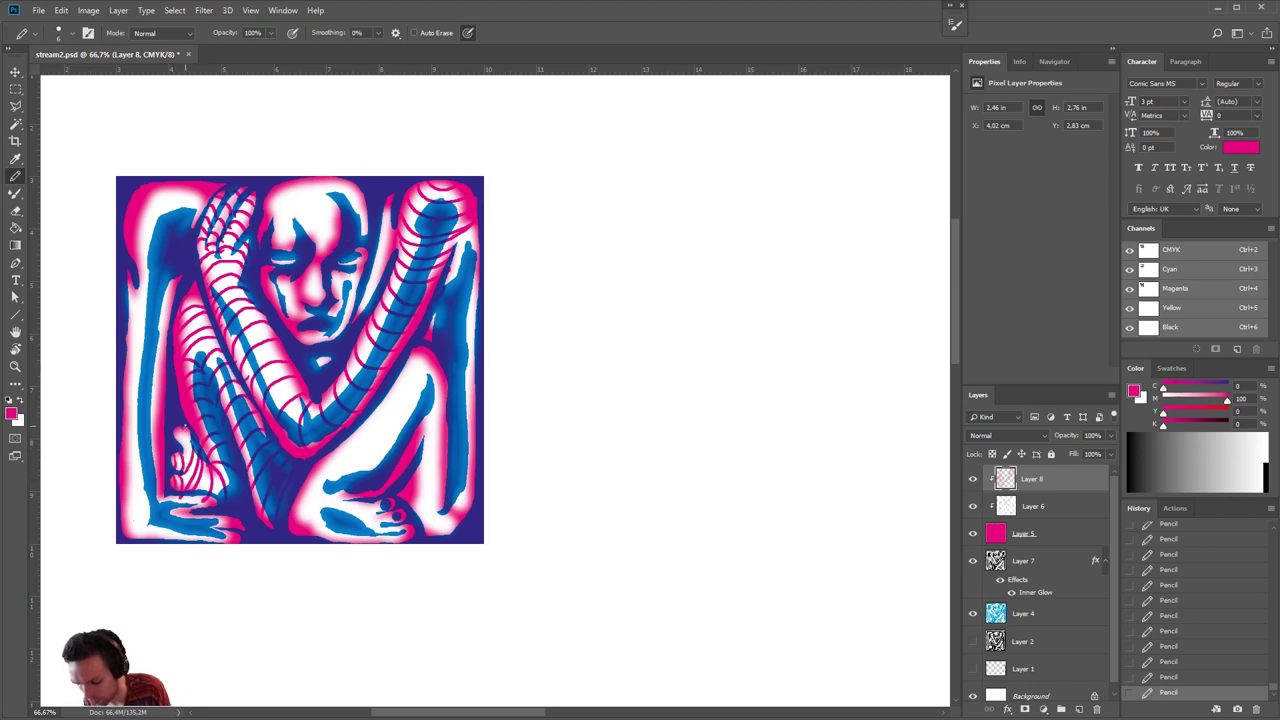
- Finish the lower left arm and wrap magenta stripes across the knee and thigh
left_click_drag(192, 424, 174, 446)
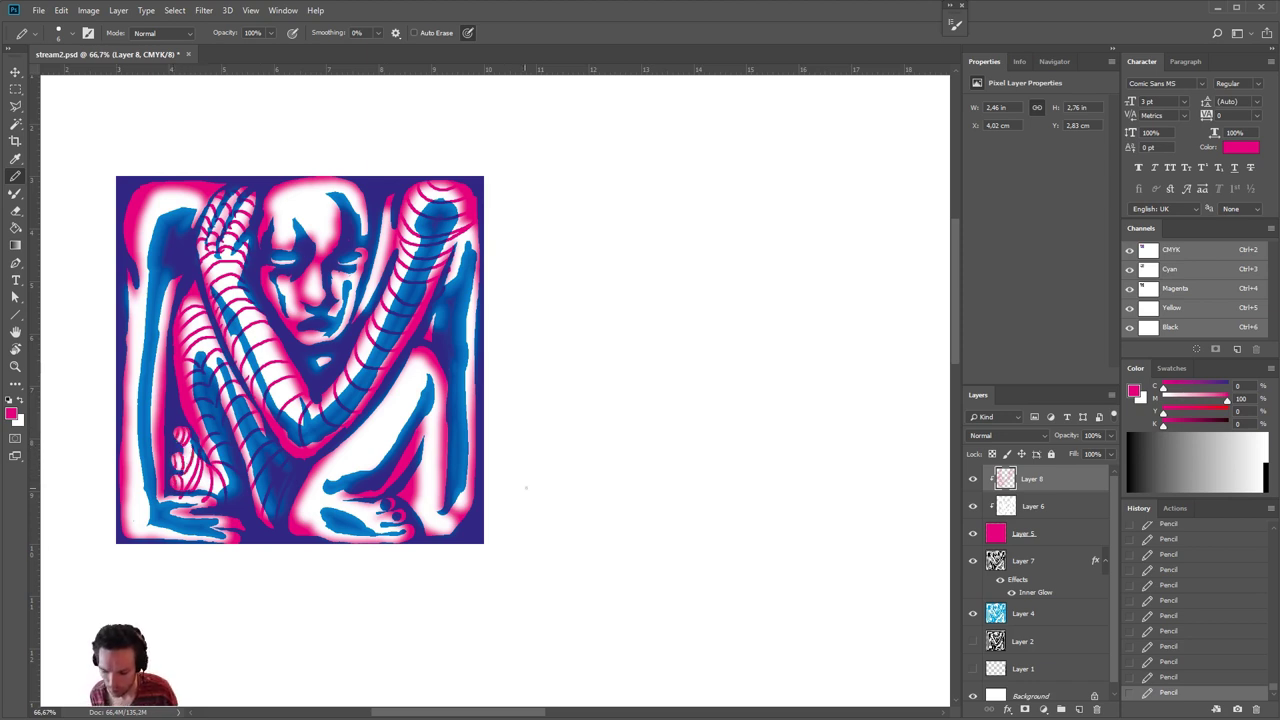
left_click_drag(363, 436, 380, 468)
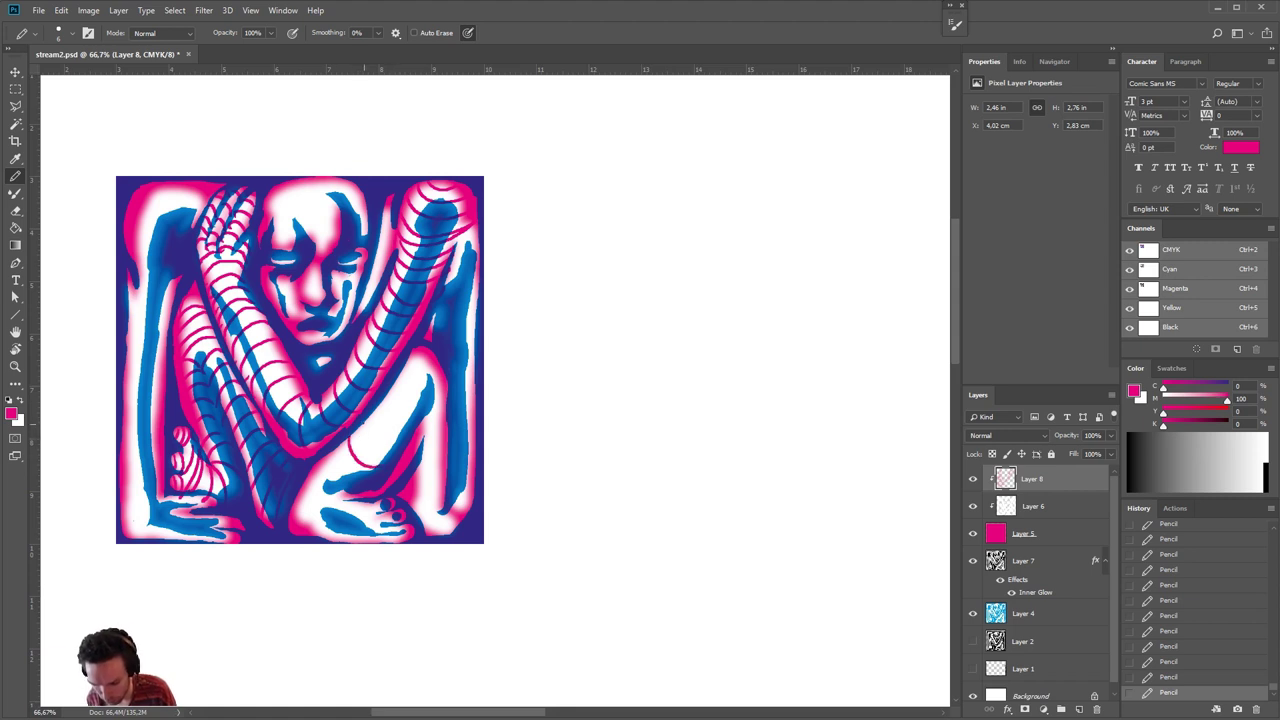
mouse_move(364, 424)
left_mouse_down()
mouse_move(390, 458)
mouse_move(396, 446)
left_mouse_up()
left_click_drag(378, 402, 404, 436)
mouse_move(390, 390)
left_mouse_down()
mouse_move(414, 422)
mouse_move(428, 406)
left_mouse_up()
mouse_move(401, 359)
left_mouse_down()
mouse_move(437, 401)
mouse_move(426, 416)
left_mouse_up()
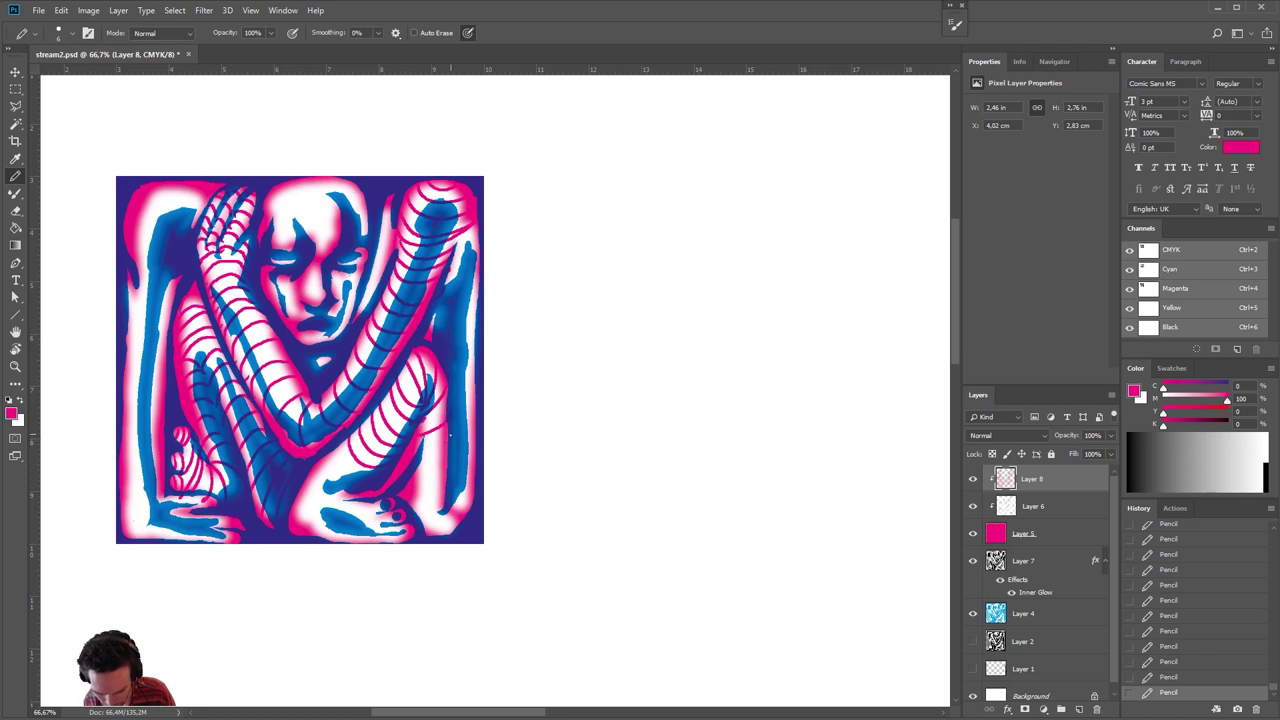
mouse_move(448, 446)
left_mouse_down()
mouse_move(414, 476)
mouse_move(420, 452)
left_mouse_up()
left_click_drag(450, 404, 424, 422)
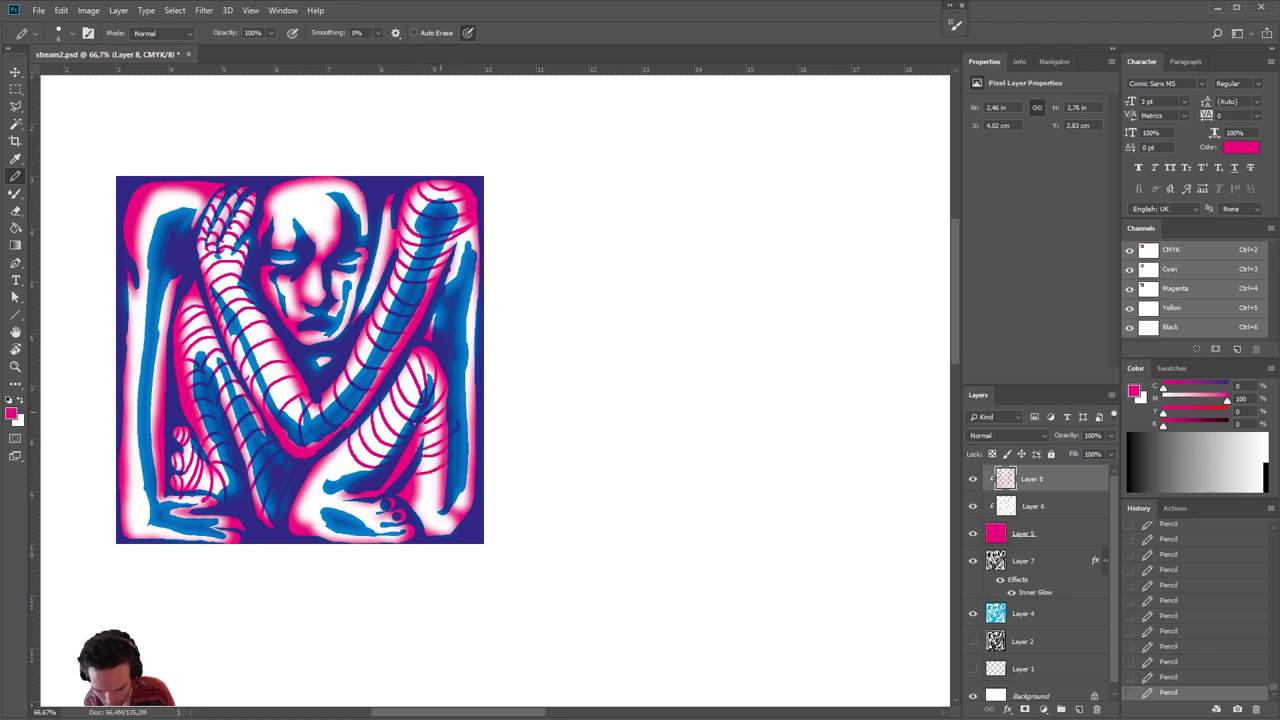
mouse_move(444, 468)
left_mouse_down()
mouse_move(414, 482)
mouse_move(412, 500)
mouse_move(442, 534)
mouse_move(454, 330)
left_mouse_up()
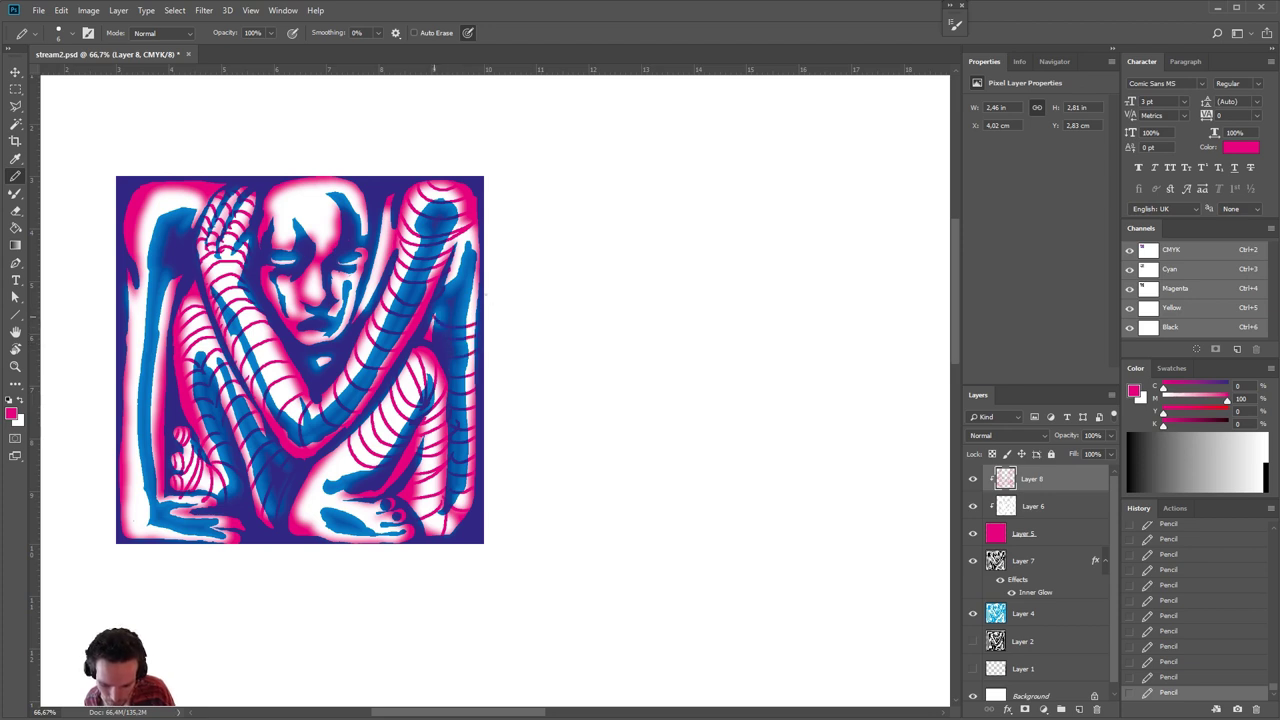
- Stripe the figure's right edge, the lower hand area and the upper-left fingers
mouse_move(478, 278)
left_mouse_down()
mouse_move(446, 286)
mouse_move(458, 246)
left_mouse_up()
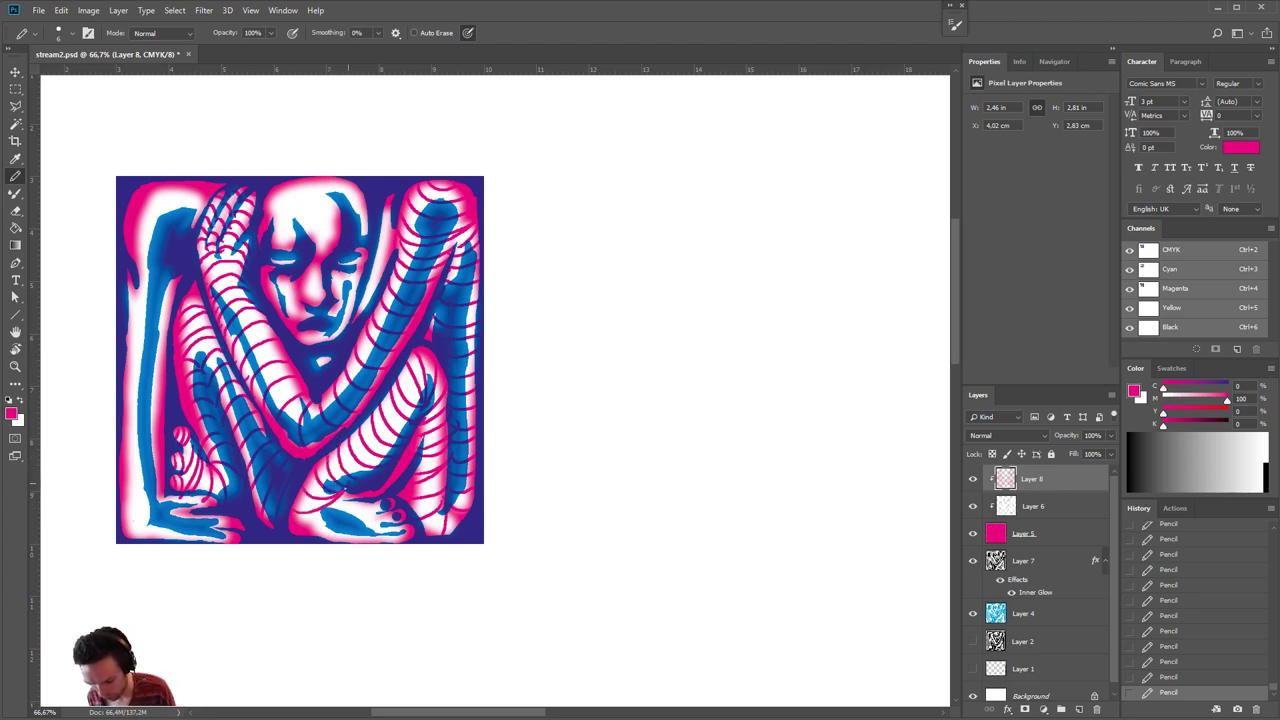
mouse_move(306, 528)
left_mouse_down()
mouse_move(336, 501)
mouse_move(330, 520)
mouse_move(393, 500)
left_mouse_up()
mouse_move(342, 540)
left_mouse_down()
mouse_move(366, 504)
mouse_move(372, 546)
mouse_move(378, 502)
mouse_move(394, 540)
mouse_move(416, 536)
left_mouse_up()
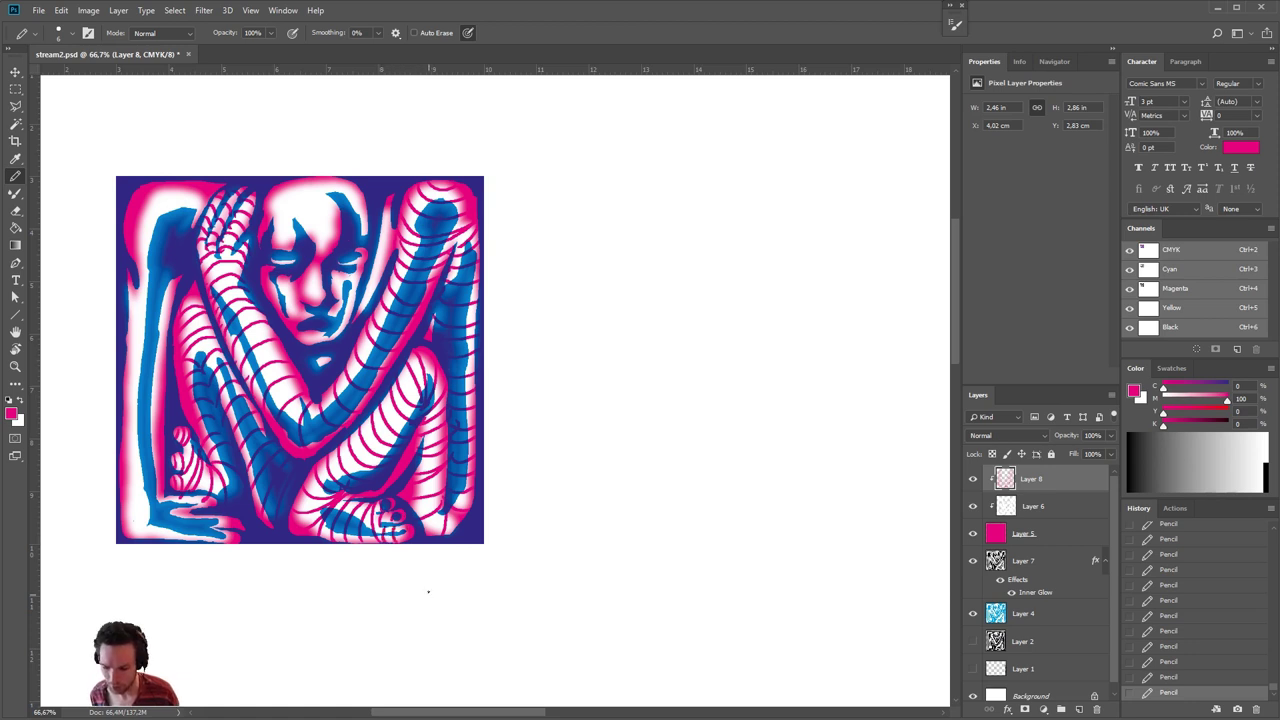
mouse_move(194, 190)
left_mouse_down()
mouse_move(188, 224)
mouse_move(178, 186)
mouse_move(162, 222)
mouse_move(138, 226)
mouse_move(150, 200)
mouse_move(140, 256)
mouse_move(172, 298)
mouse_move(126, 304)
mouse_move(170, 314)
mouse_move(134, 332)
mouse_move(164, 352)
mouse_move(128, 368)
mouse_move(162, 388)
mouse_move(124, 404)
mouse_move(163, 417)
mouse_move(124, 448)
mouse_move(160, 464)
mouse_move(124, 476)
mouse_move(154, 490)
mouse_move(130, 512)
mouse_move(164, 500)
mouse_move(166, 547)
mouse_move(229, 543)
mouse_move(200, 531)
left_mouse_up()
- Stripe the lower-left edge, then the top of the head and forehead, redrawing one line
mouse_move(210, 511)
left_mouse_down()
mouse_move(214, 529)
mouse_move(185, 513)
mouse_move(196, 507)
left_mouse_up()
left_click_drag(200, 498, 206, 507)
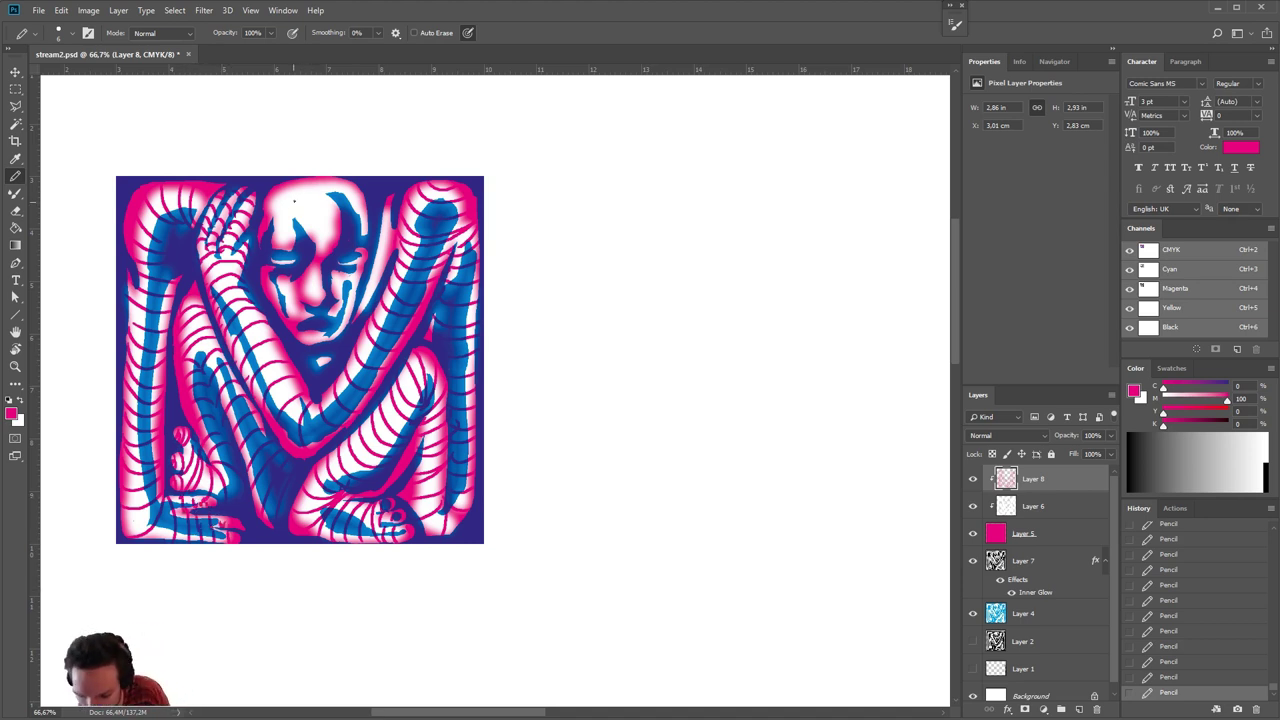
key("alt")
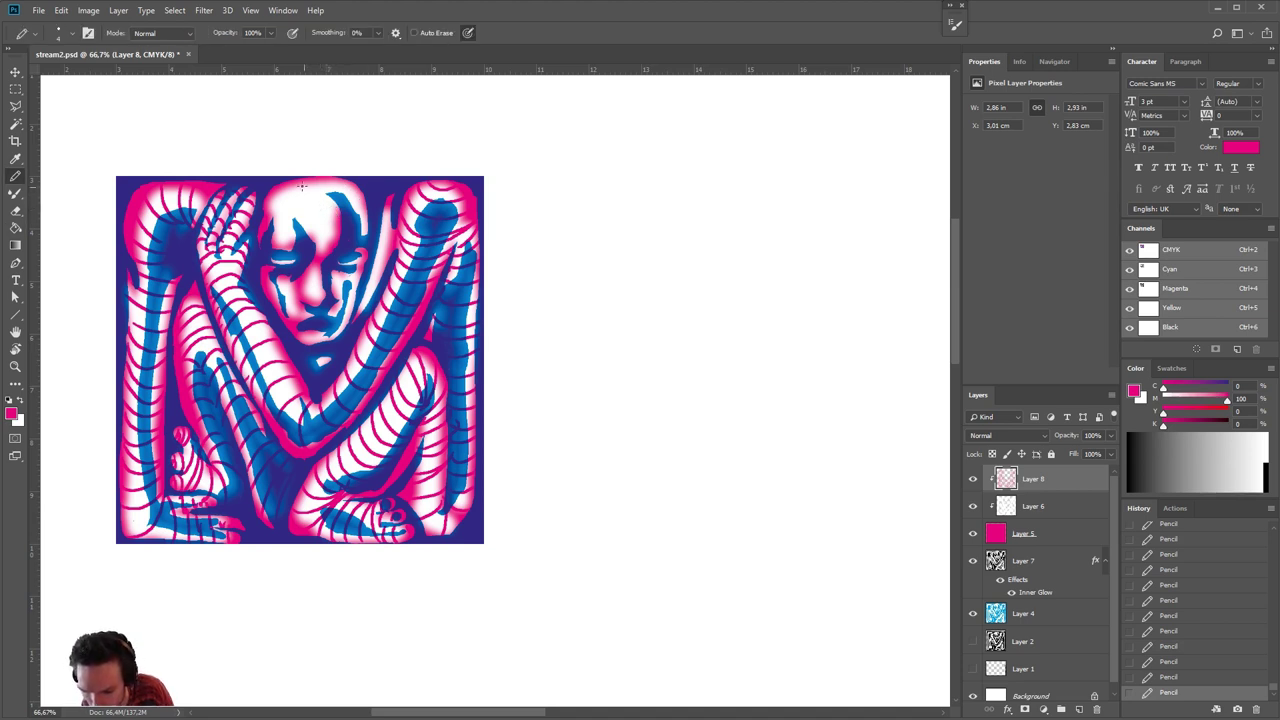
left_click_drag(300, 193, 352, 182)
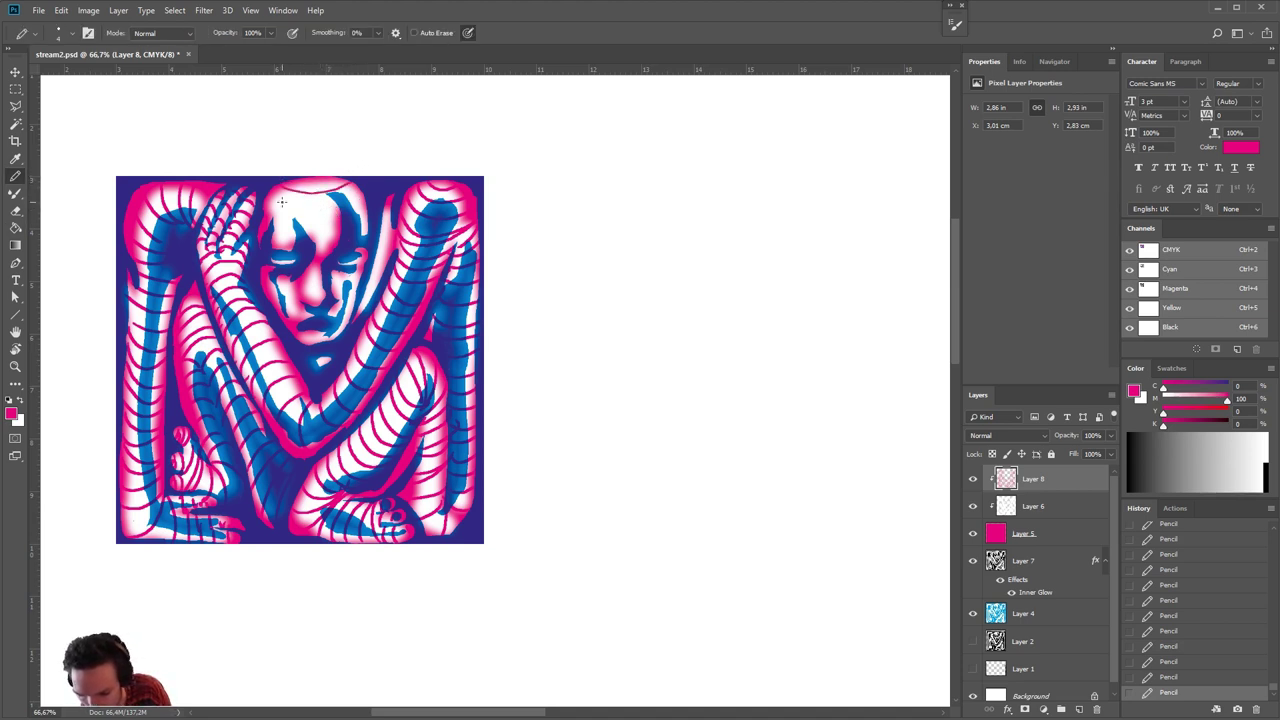
mouse_move(272, 200)
left_mouse_down()
mouse_move(350, 200)
mouse_move(264, 206)
left_mouse_up()
left_click_drag(364, 210, 282, 236)
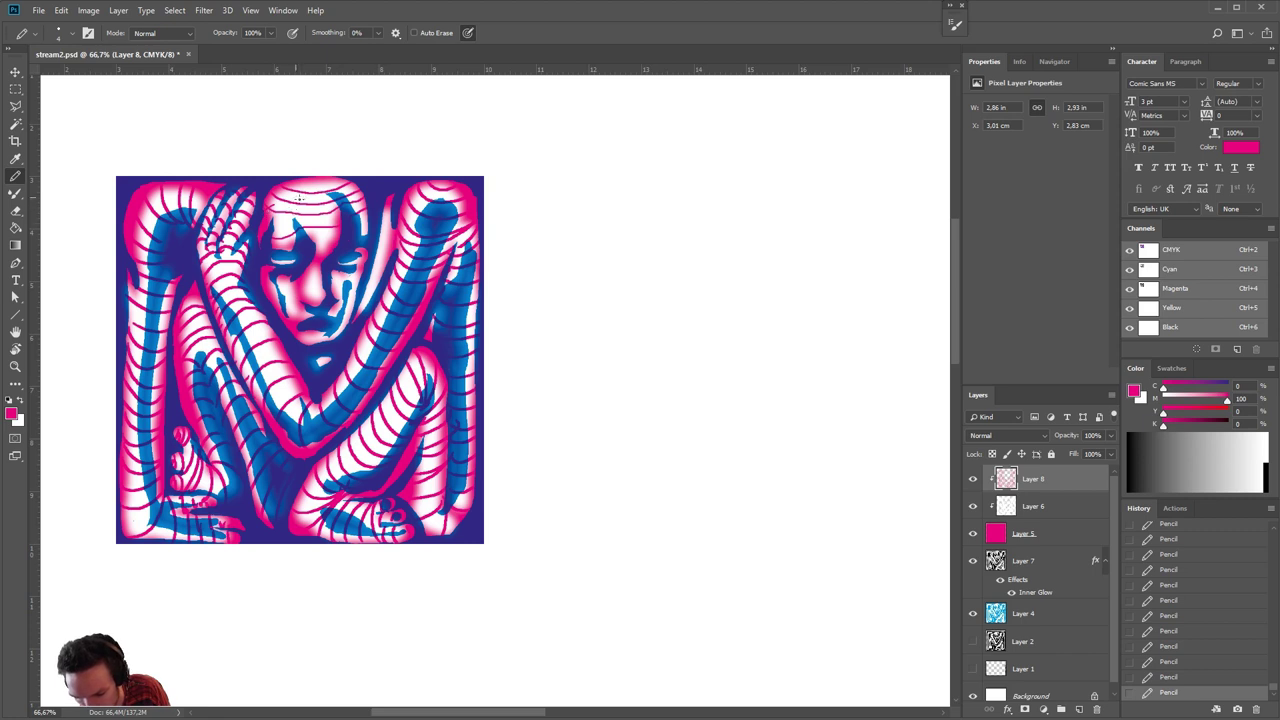
key("ctrl+z")
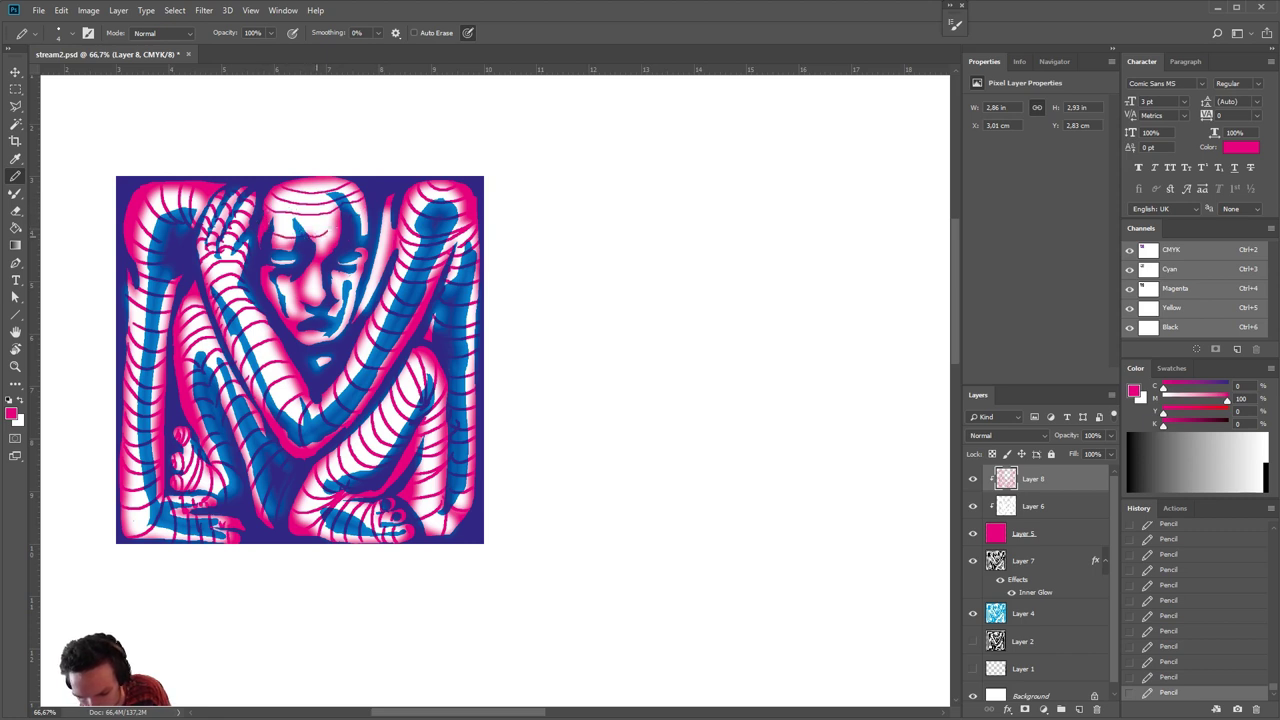
mouse_move(278, 241)
left_mouse_down()
mouse_move(374, 220)
mouse_move(296, 228)
left_mouse_up()
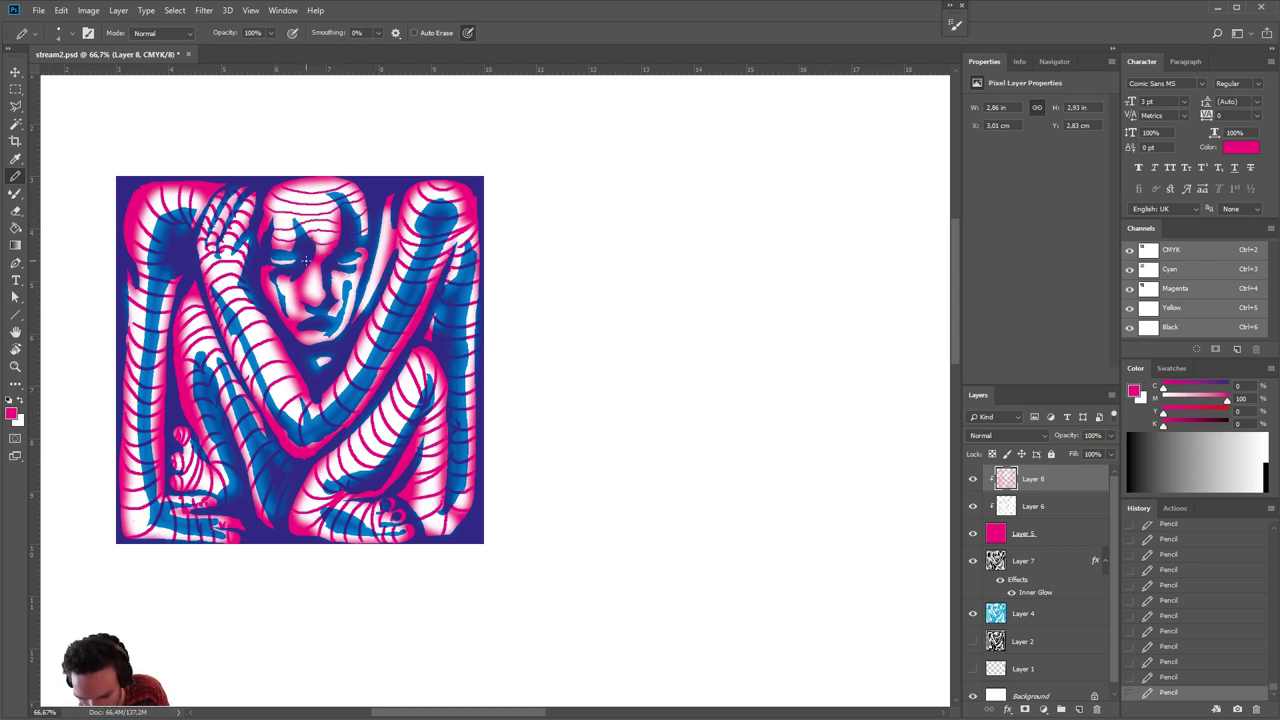
- Draw magenta contour stripes across the nose, cheek and face
mouse_move(324, 278)
left_mouse_down()
mouse_move(301, 286)
mouse_move(305, 307)
mouse_move(324, 305)
mouse_move(332, 277)
mouse_move(333, 295)
mouse_move(351, 301)
left_mouse_up()
left_click_drag(364, 288, 328, 318)
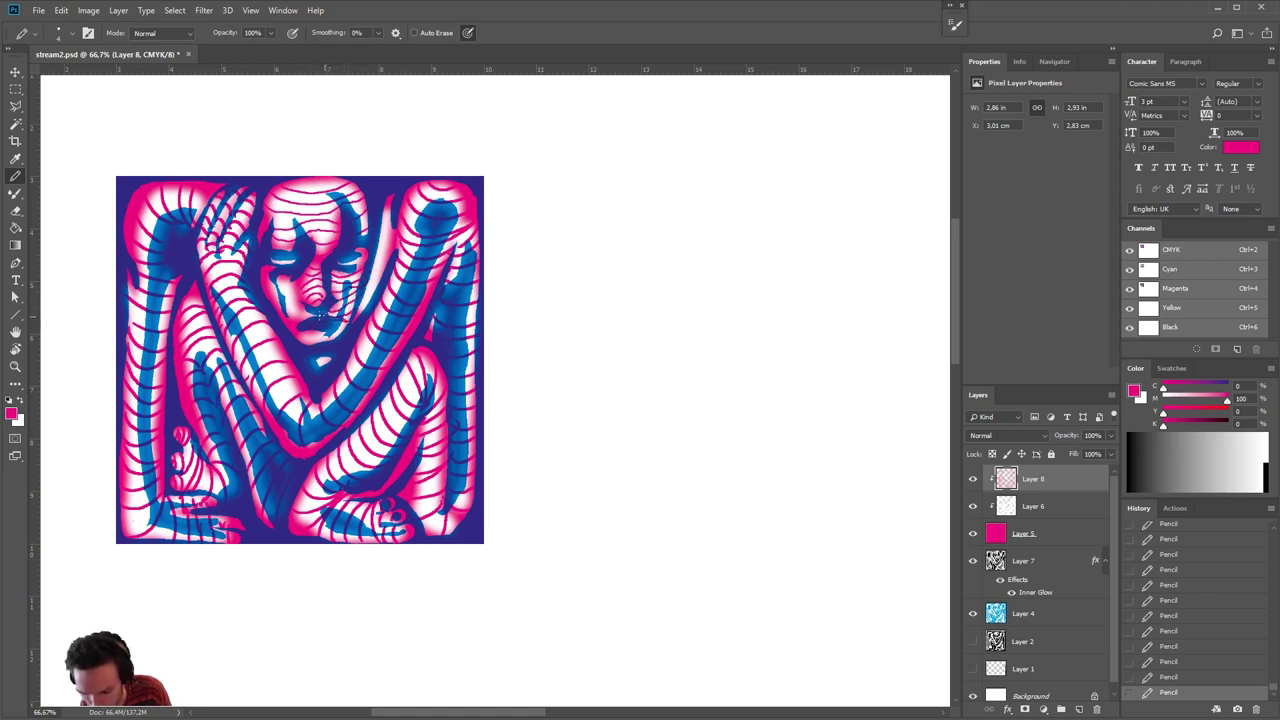
mouse_move(276, 309)
left_mouse_down()
mouse_move(311, 302)
mouse_move(295, 297)
mouse_move(304, 288)
left_mouse_up()
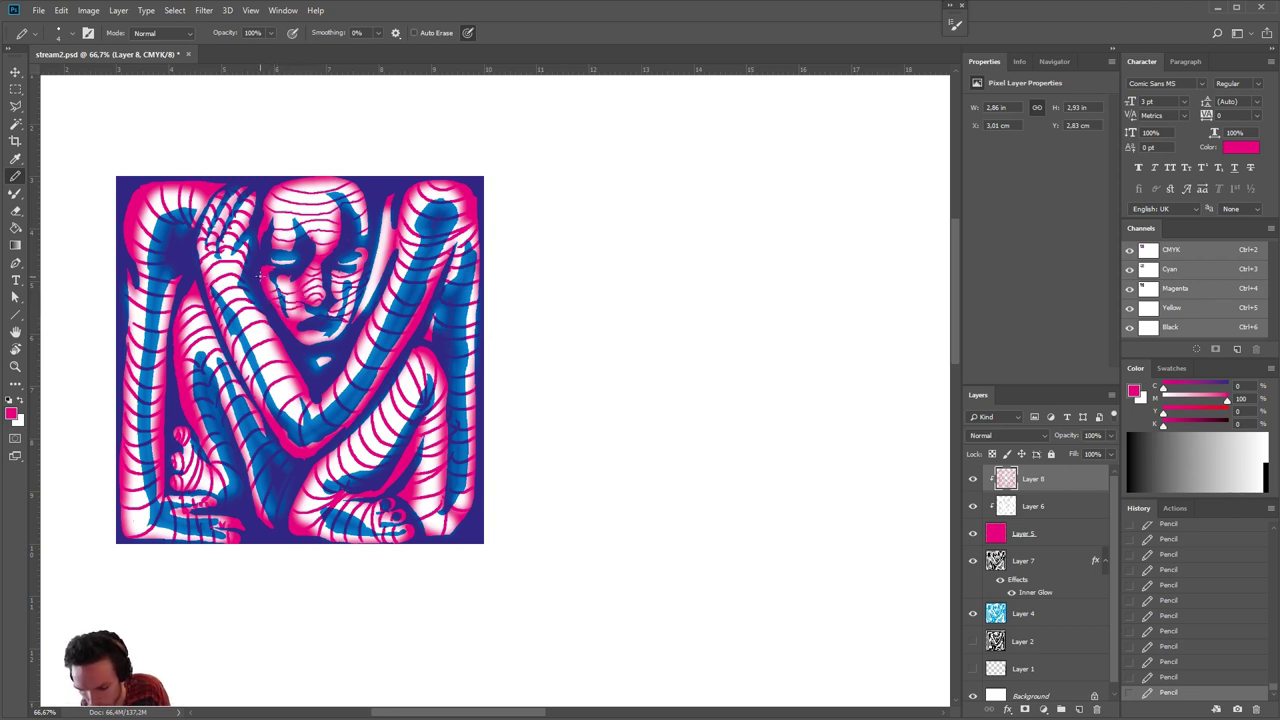
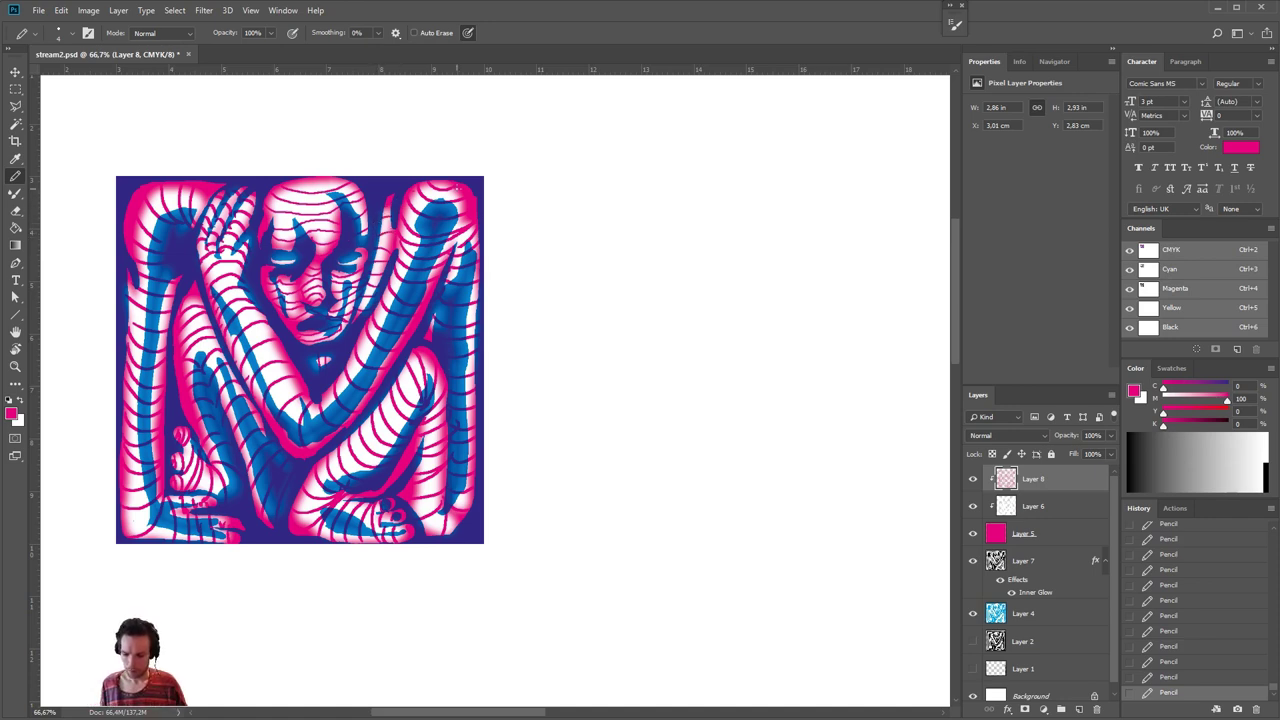
- Show Layer 1's hand-drawn double black frame and select the figure tile's Layers 8 through 4
scroll(460, 192, "down", 3)
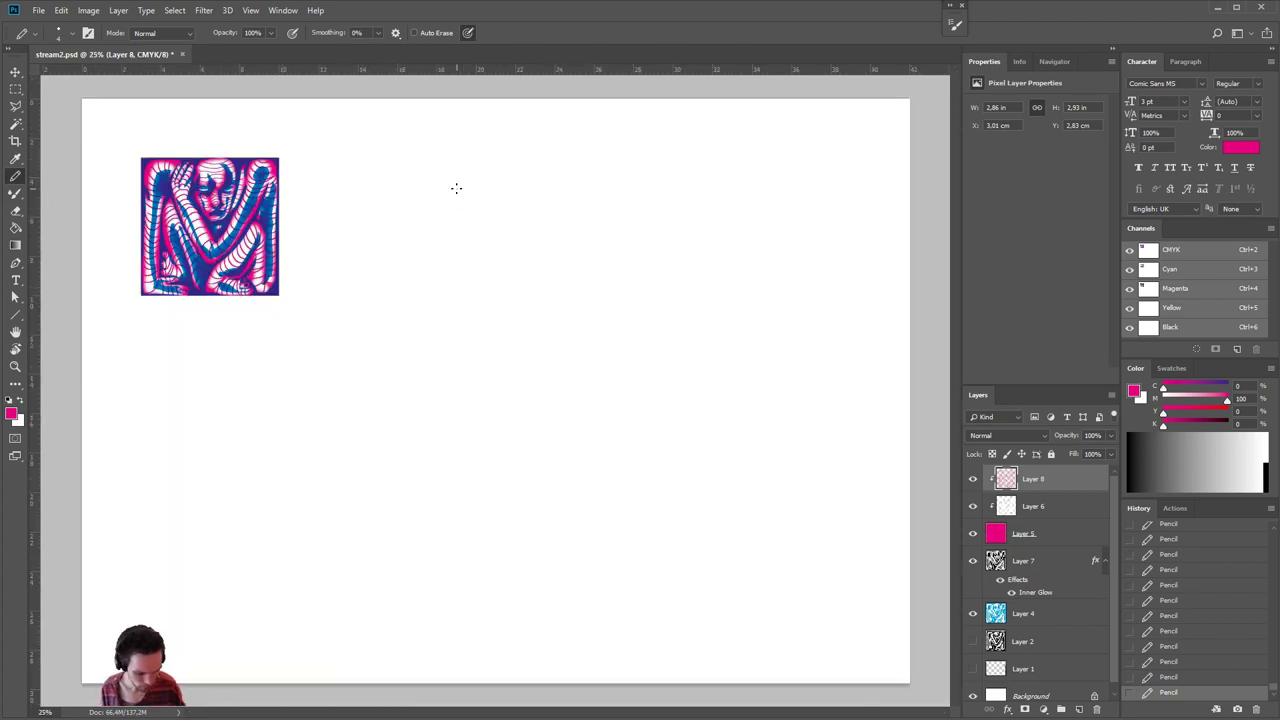
left_click(974, 669)
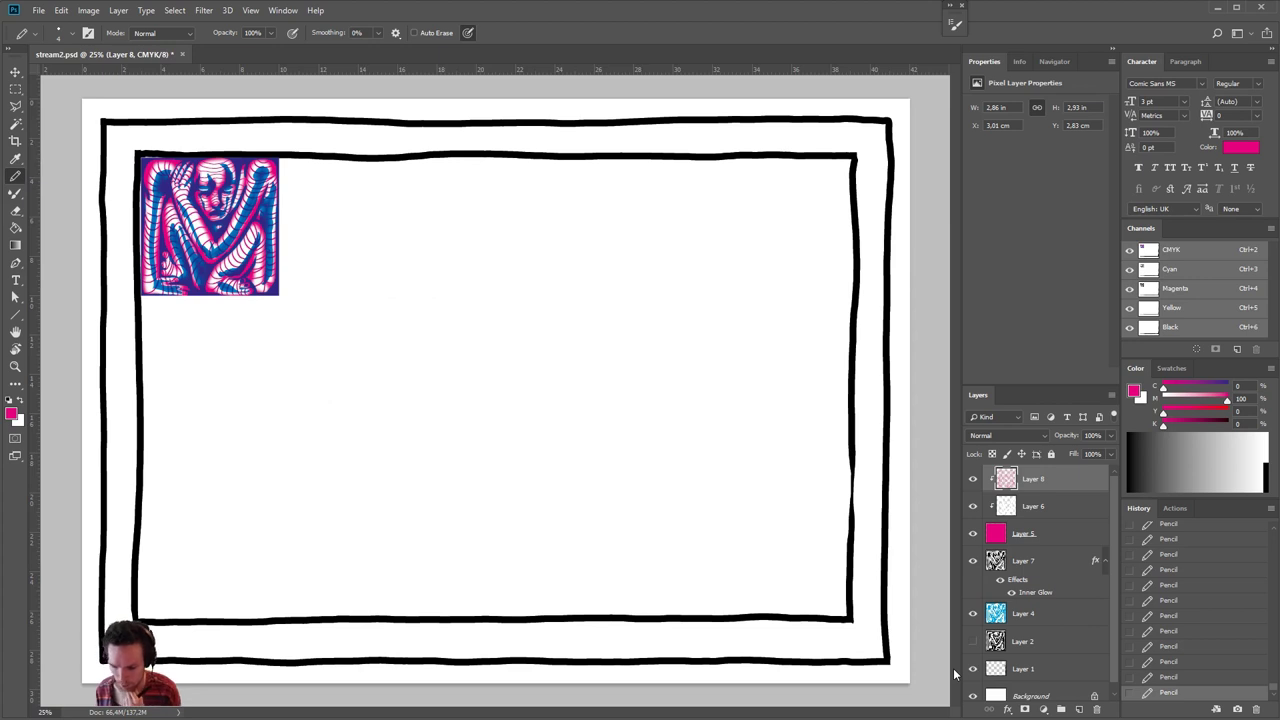
left_click(1050, 614, "shift")
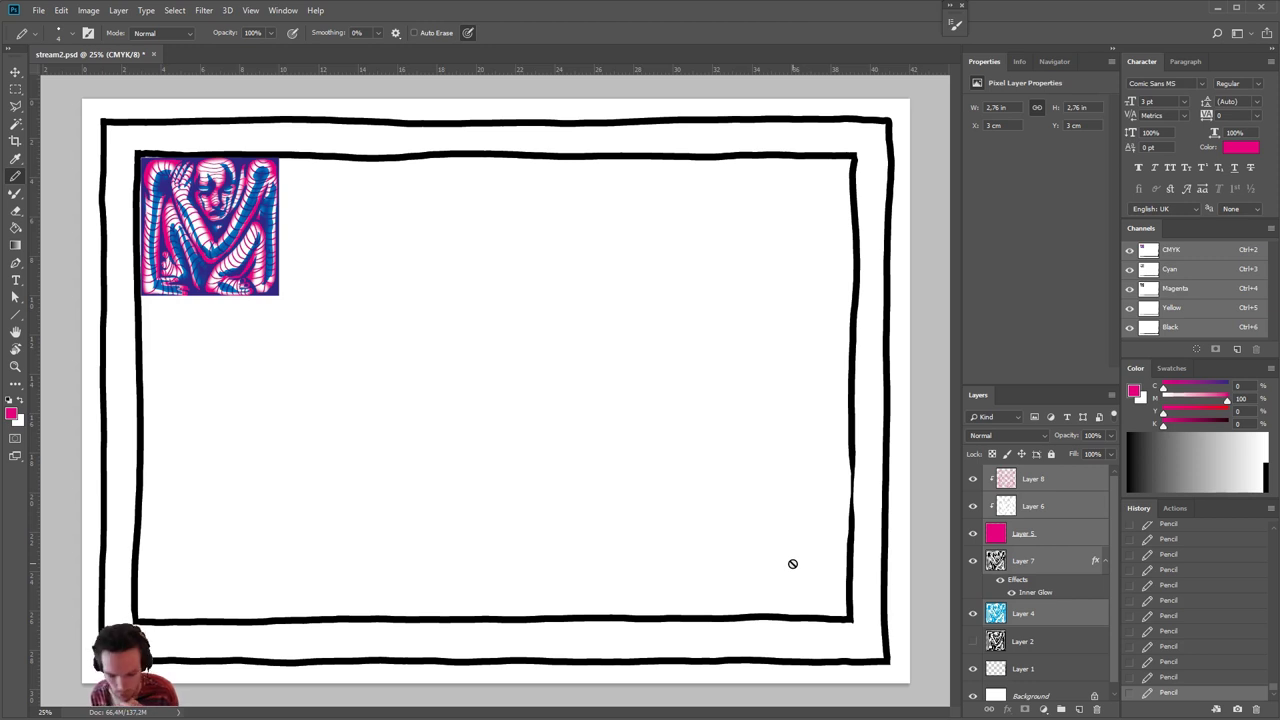
- Merge the selected figure-tile layers into one and undo an accidental move of the tile
key("ctrl+e")
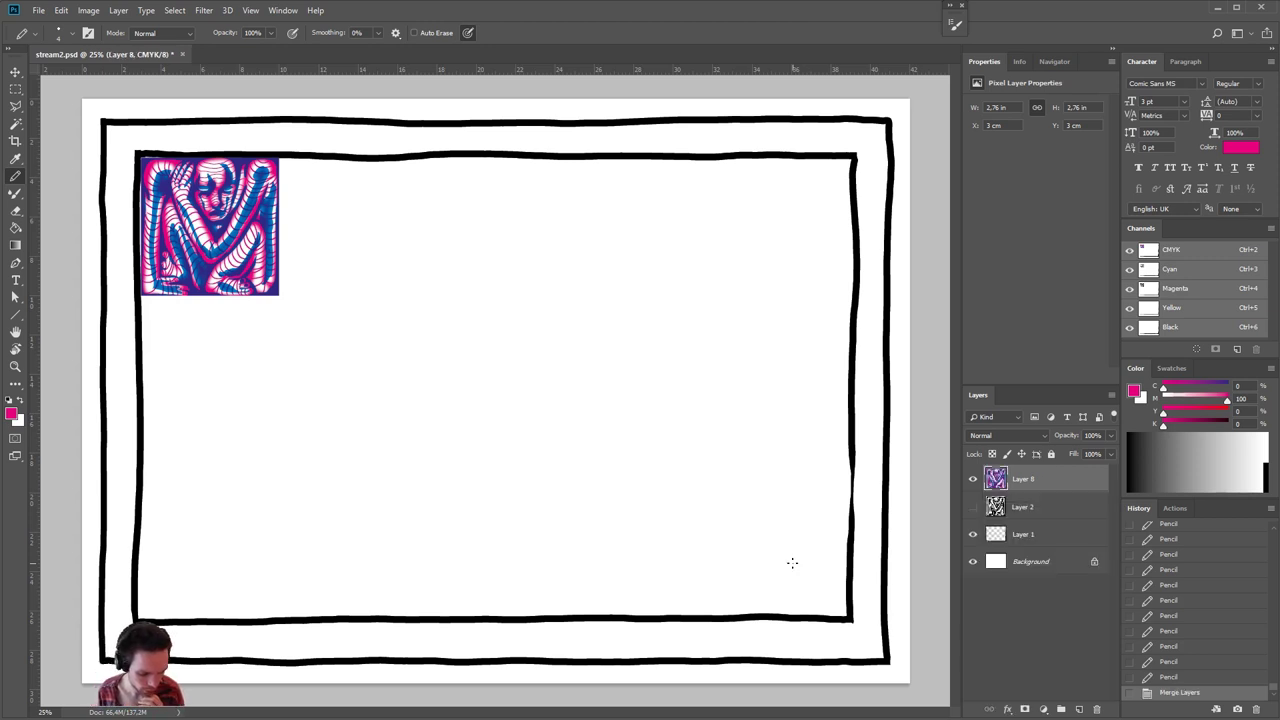
key("v")
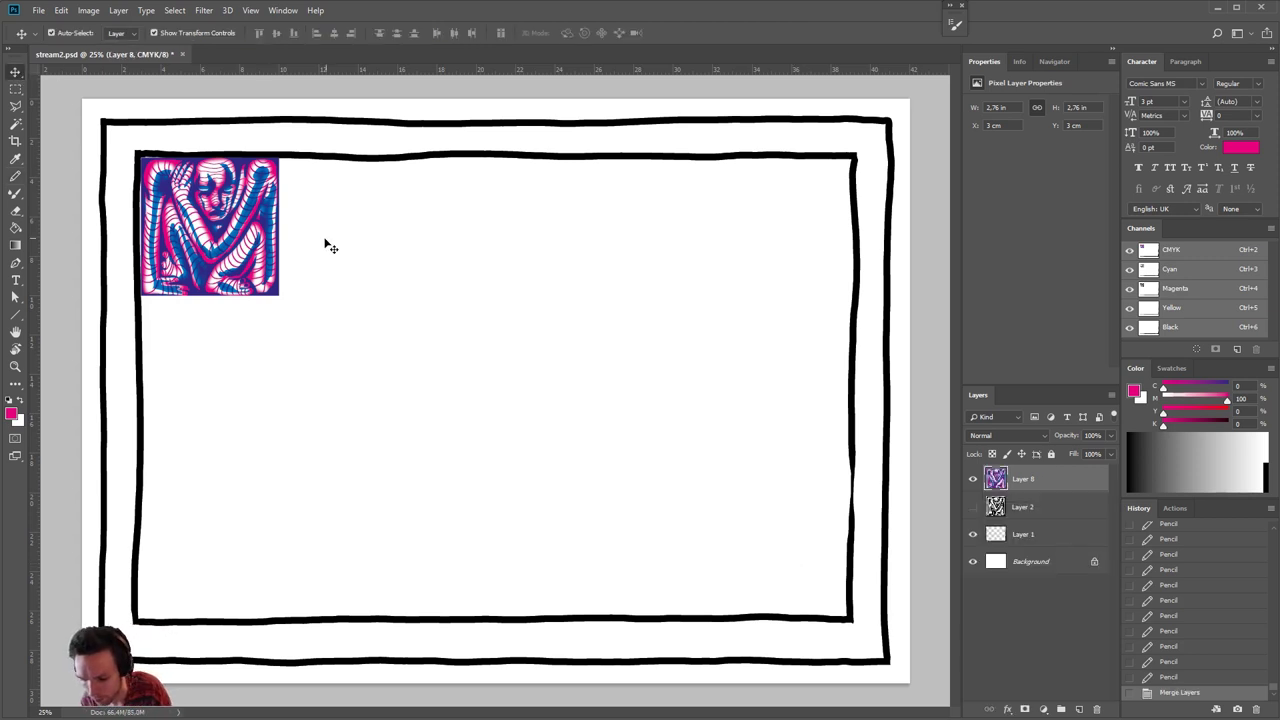
mouse_move(271, 244)
left_mouse_down()
mouse_move(328, 280)
mouse_move(352, 276)
left_mouse_up()
key("ctrl+z")
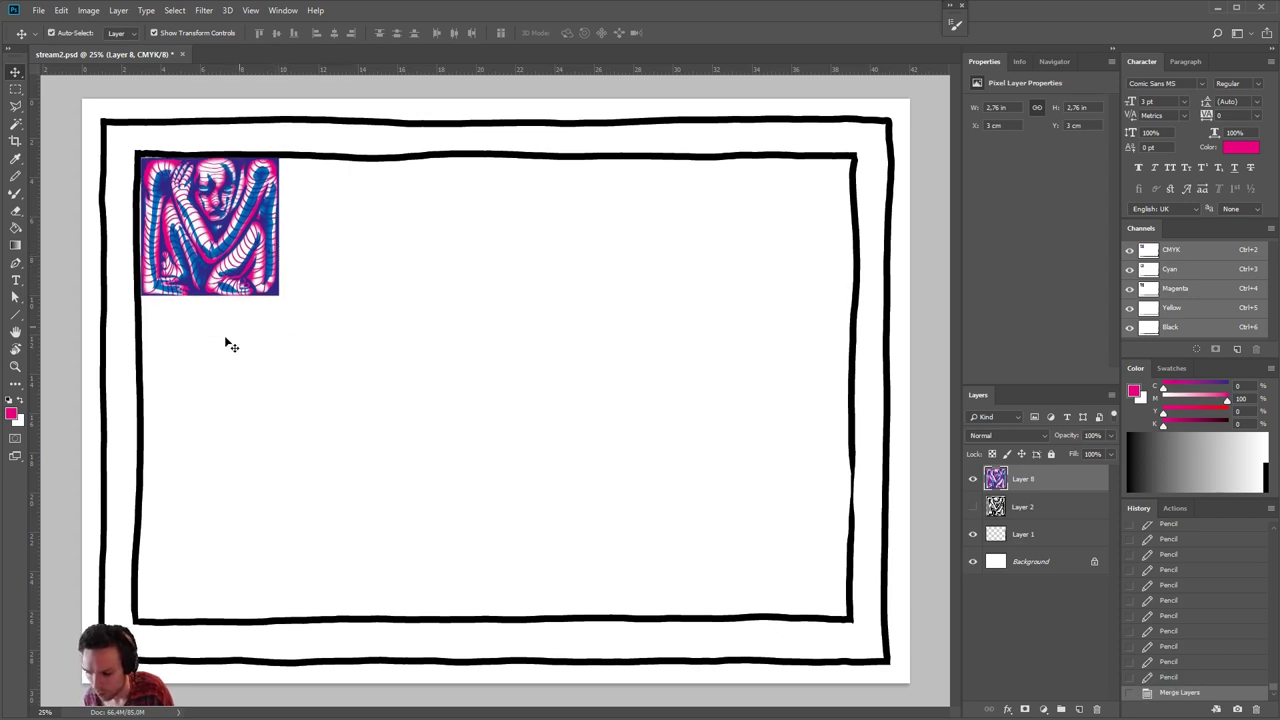
- Show guides along the tile and frame edges and delete one unneeded guide
left_click(216, 390)
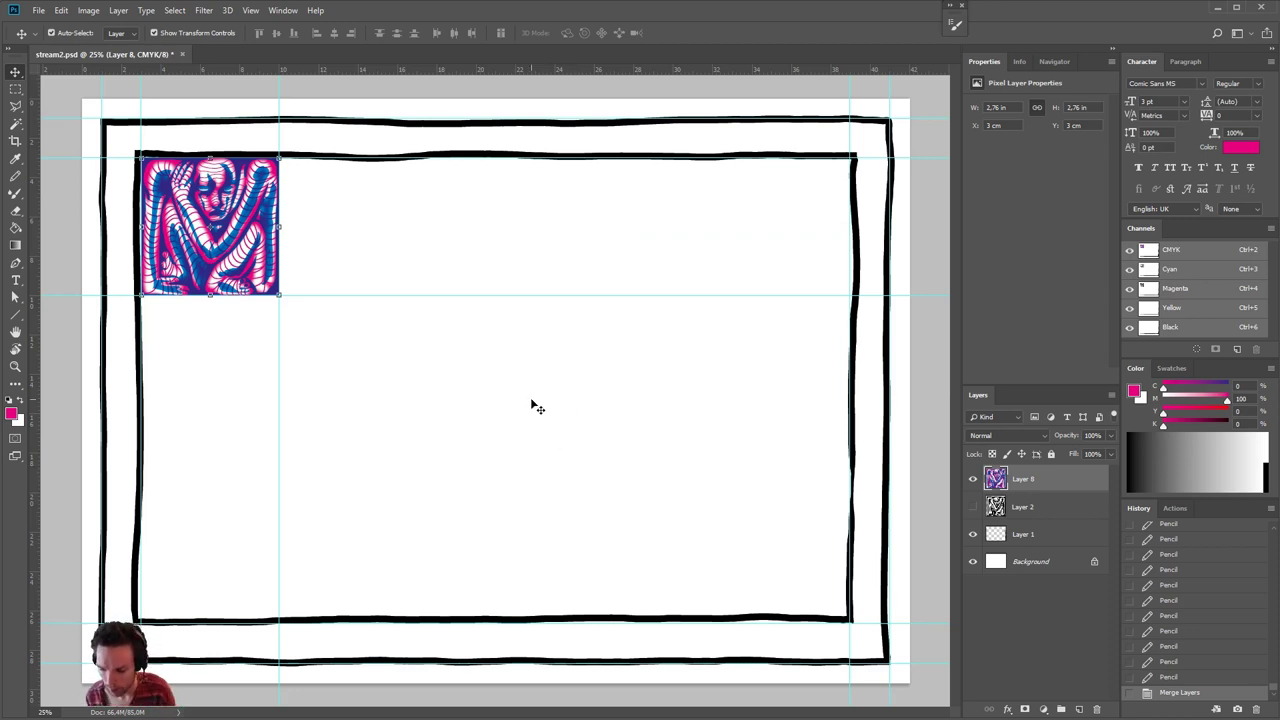
left_click_drag(272, 227, 260, 198)
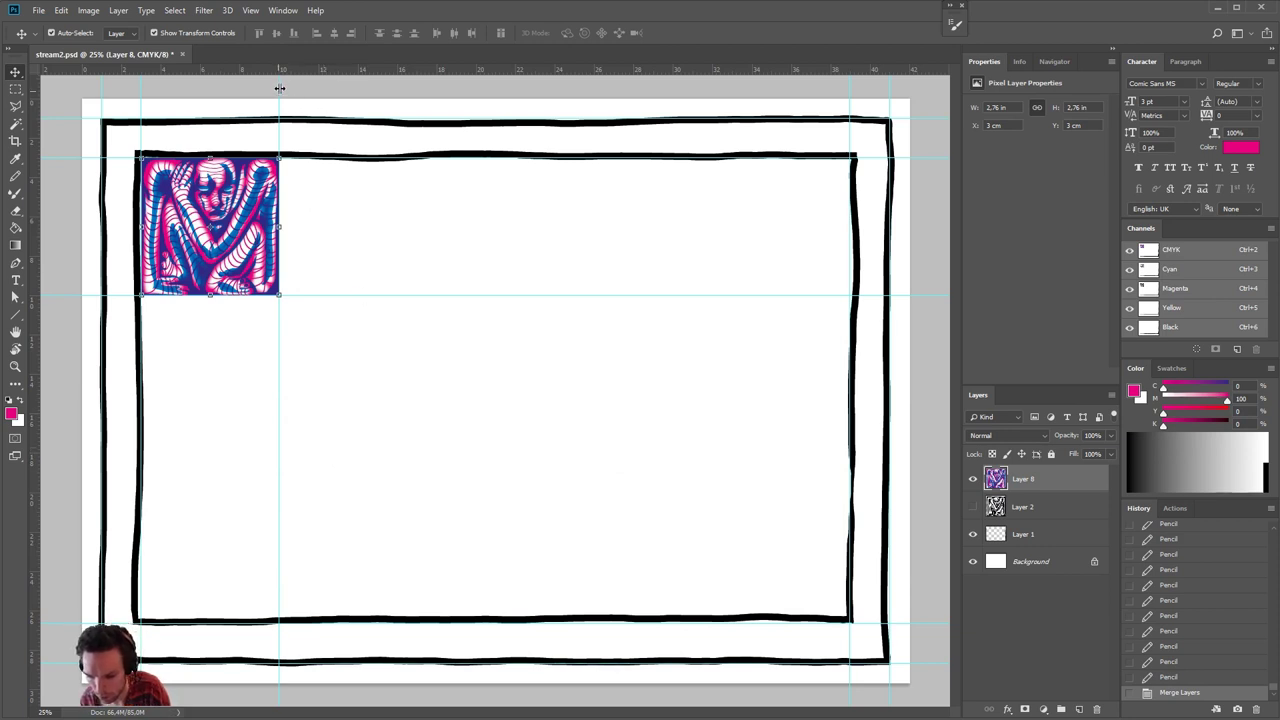
left_click_drag(220, 100, 50, 162)
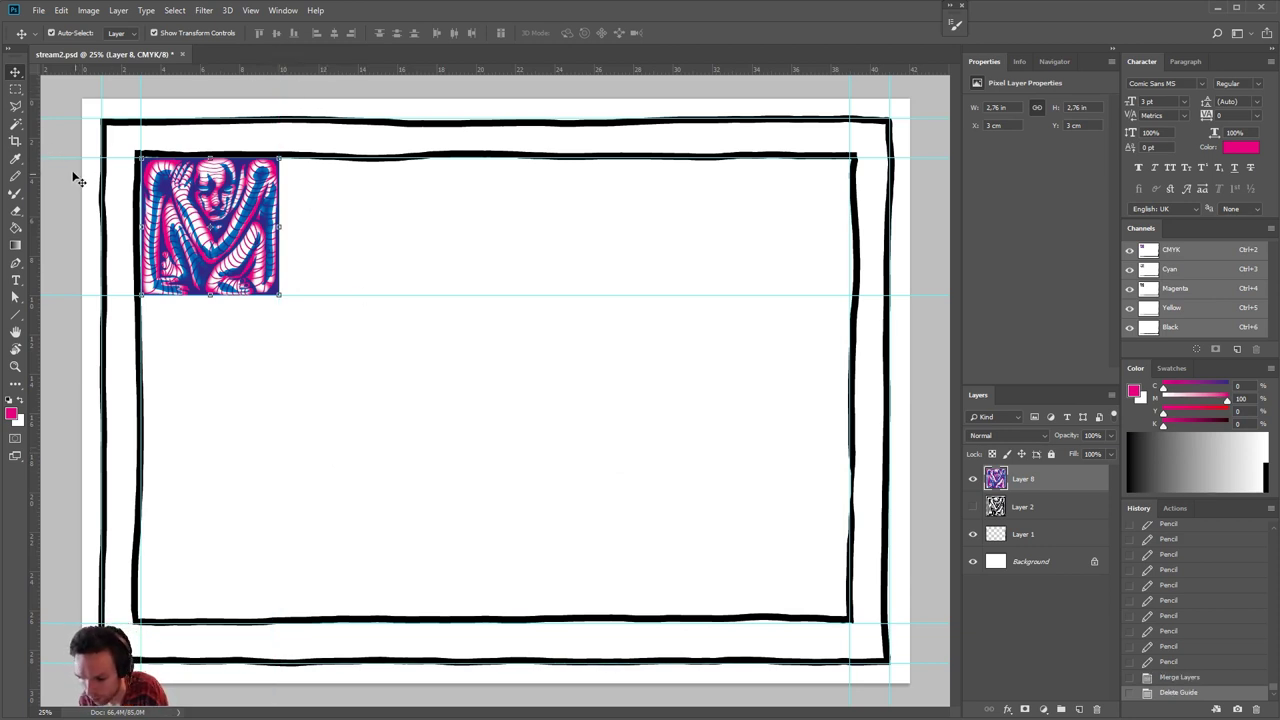
- Place vertical guides at the inner frame's half and quarter points, measured with marquee selections
left_click(15, 89)
left_click_drag(261, 247, 851, 621)
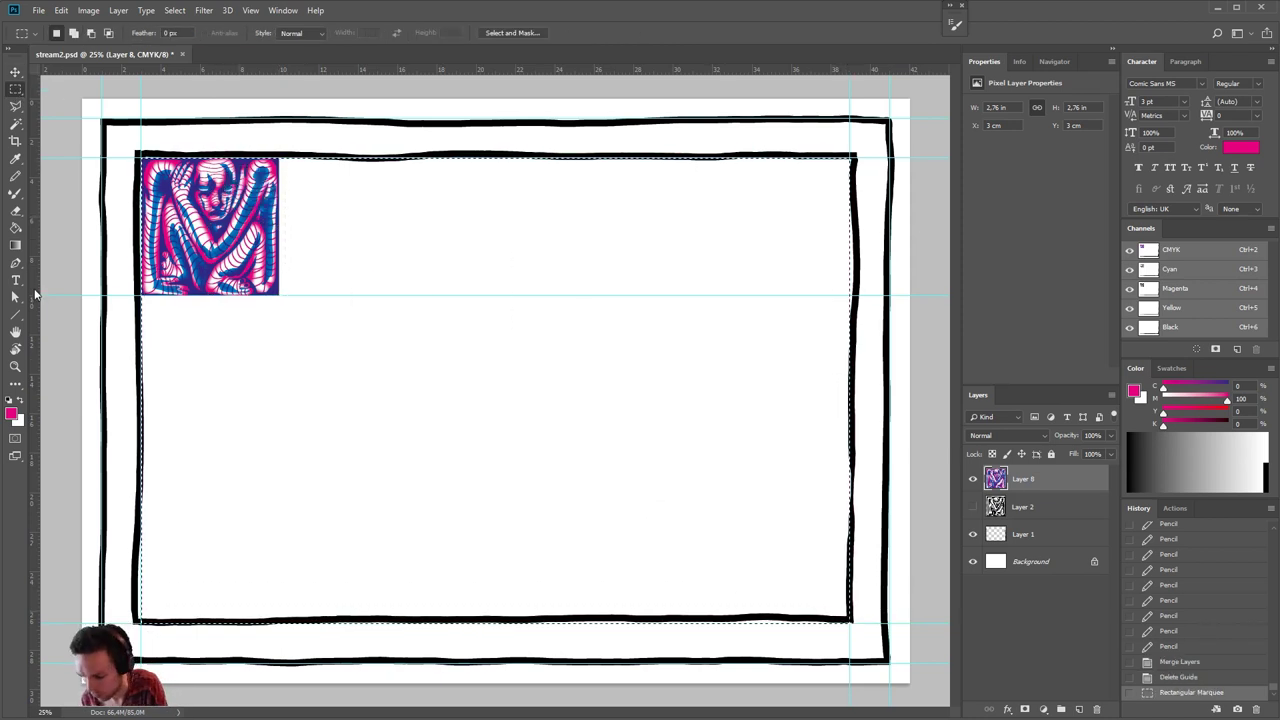
left_click_drag(36, 375, 495, 381)
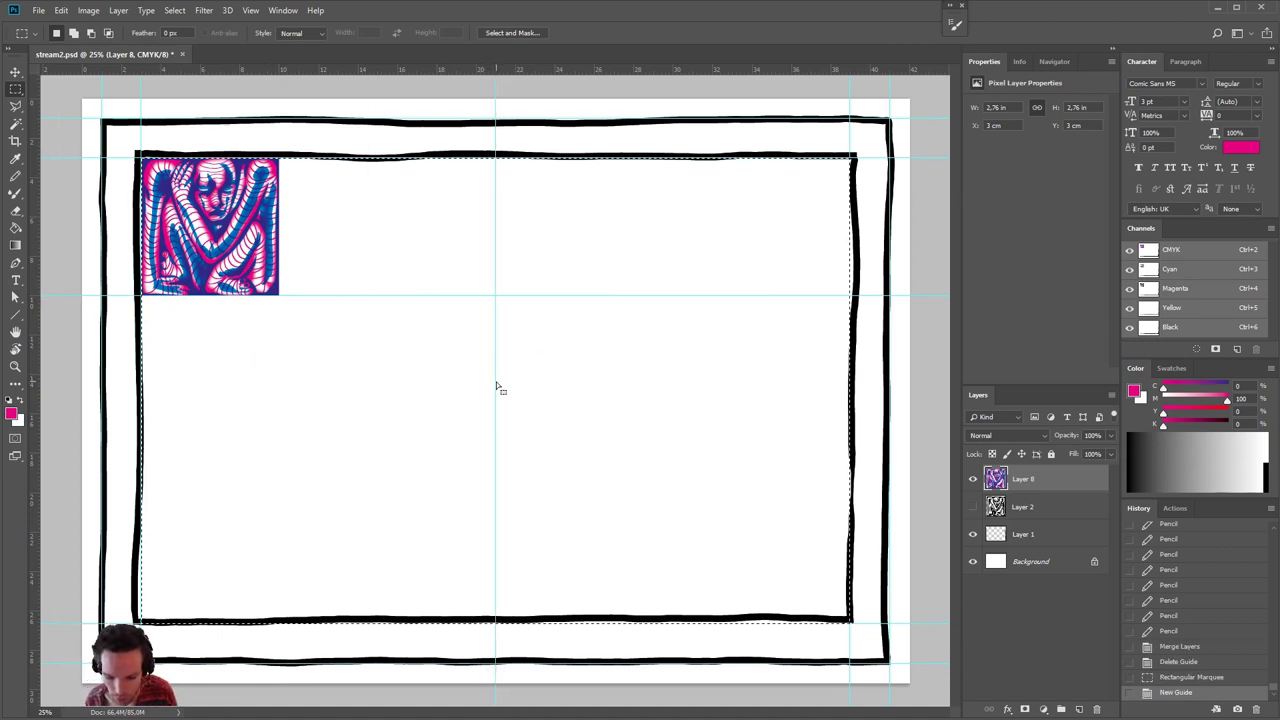
key("ctrl+d")
left_click_drag(141, 155, 505, 626)
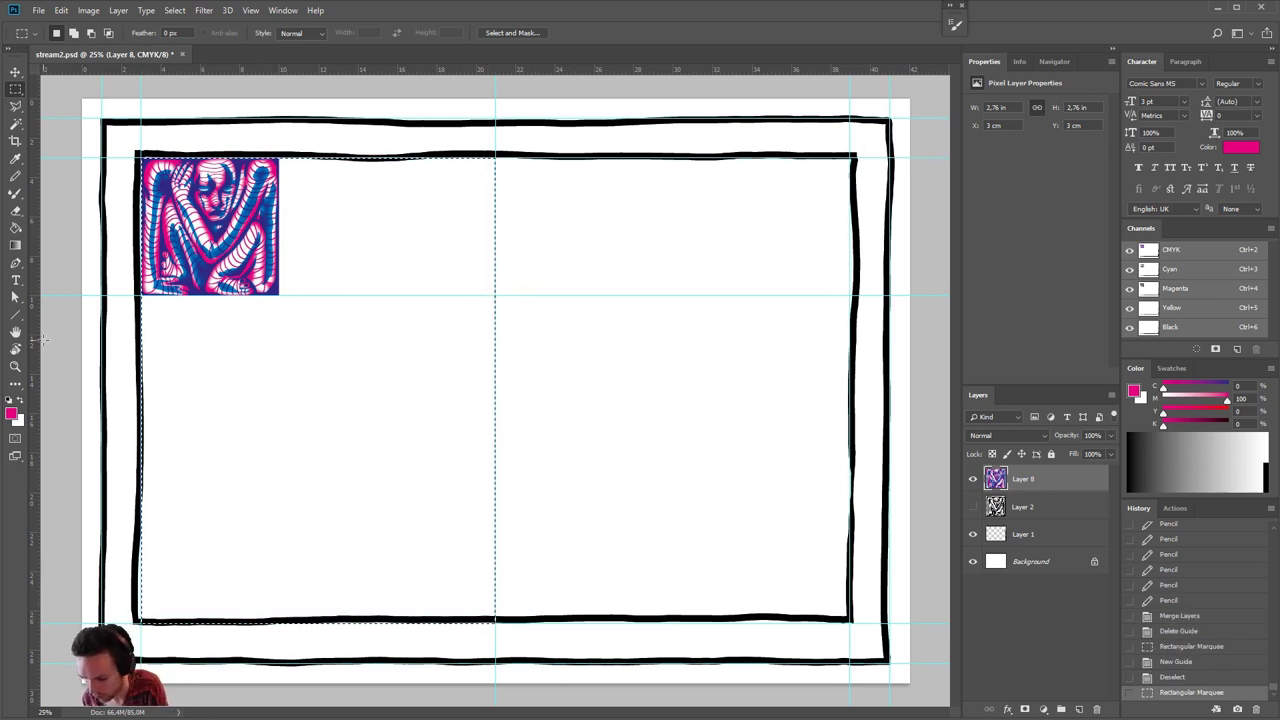
left_click_drag(38, 342, 318, 375)
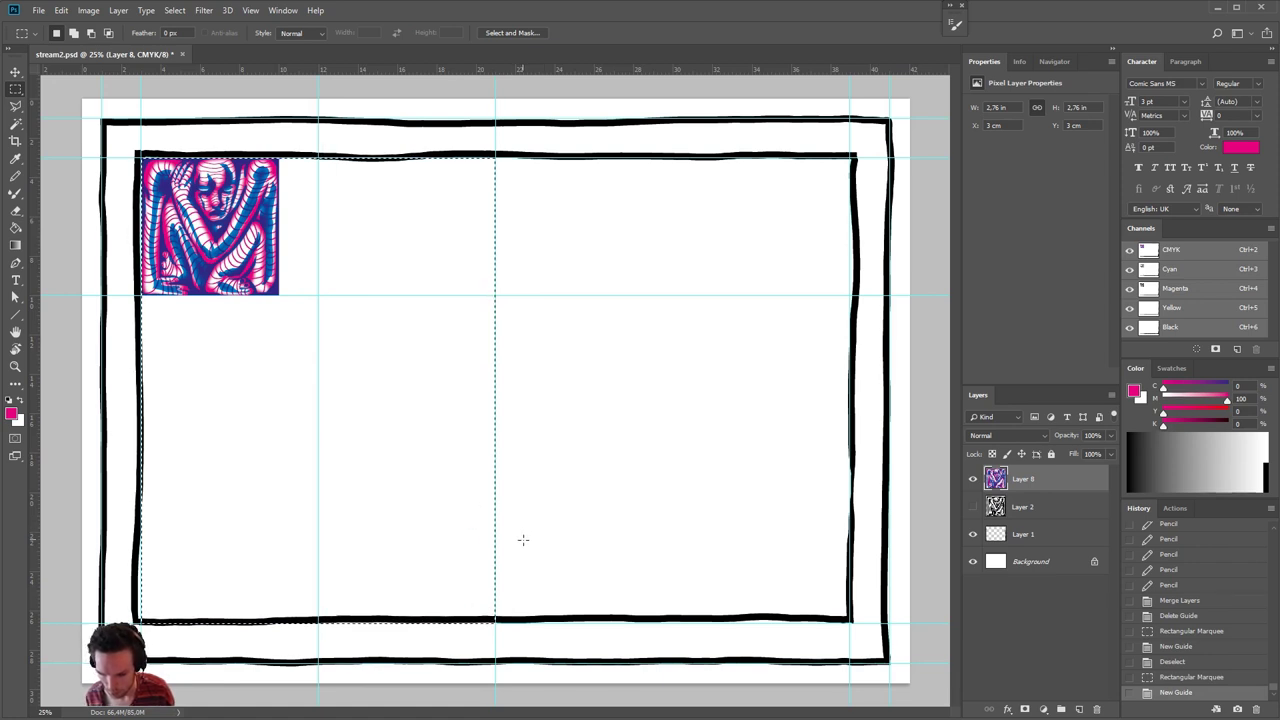
left_click(236, 313)
- Add a vertical guide at the eighth point and shrink the figure tile toward one column's width
left_click_drag(236, 313, 318, 618)
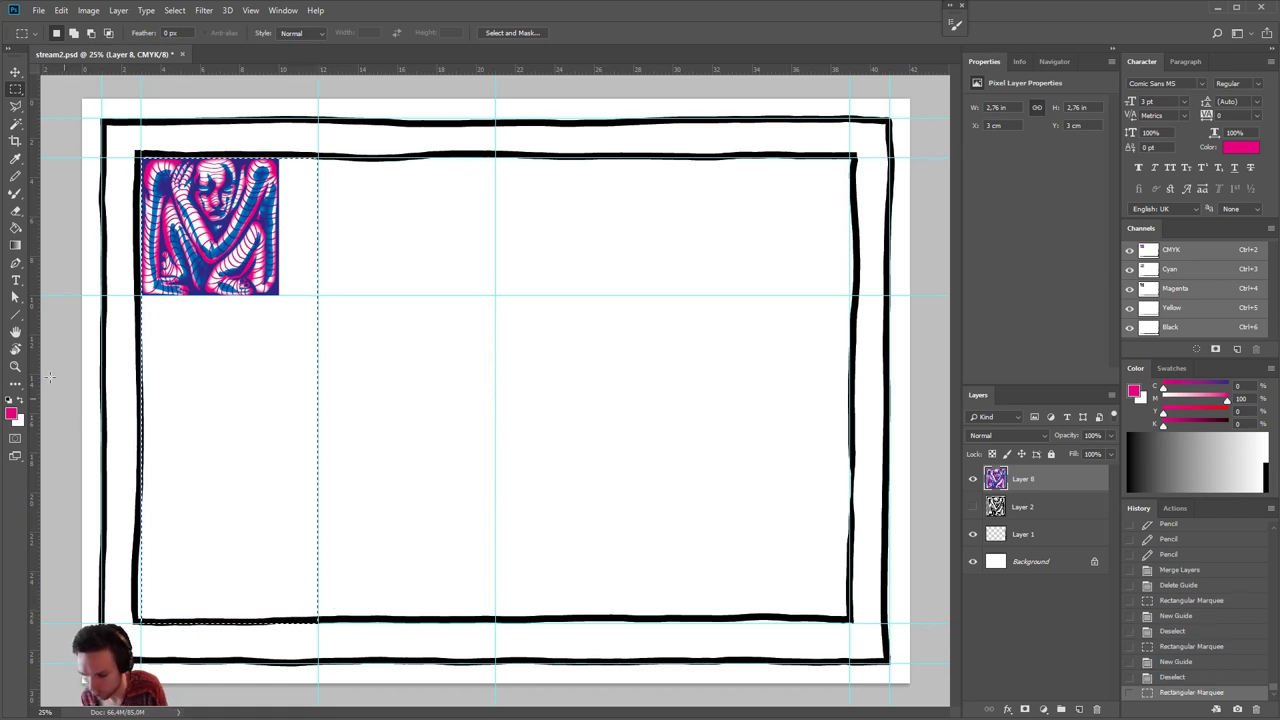
left_click_drag(36, 290, 230, 397)
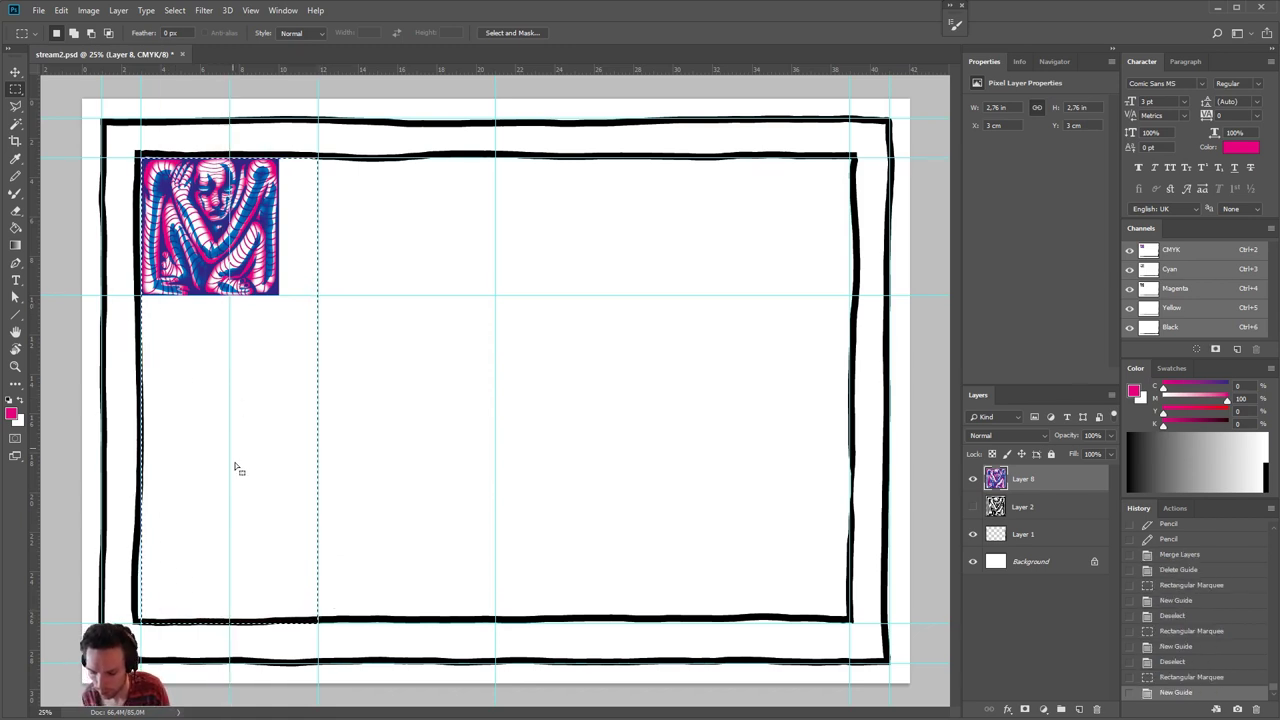
key("ctrl+d")
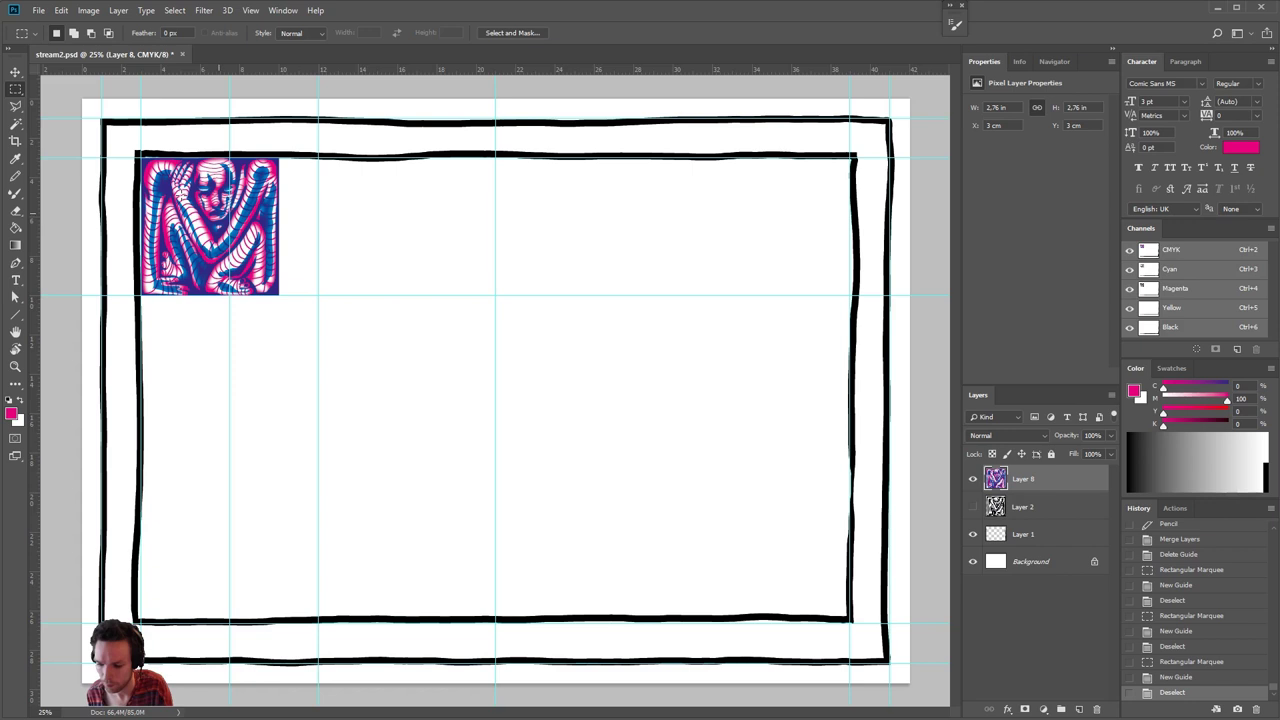
left_click(16, 73)
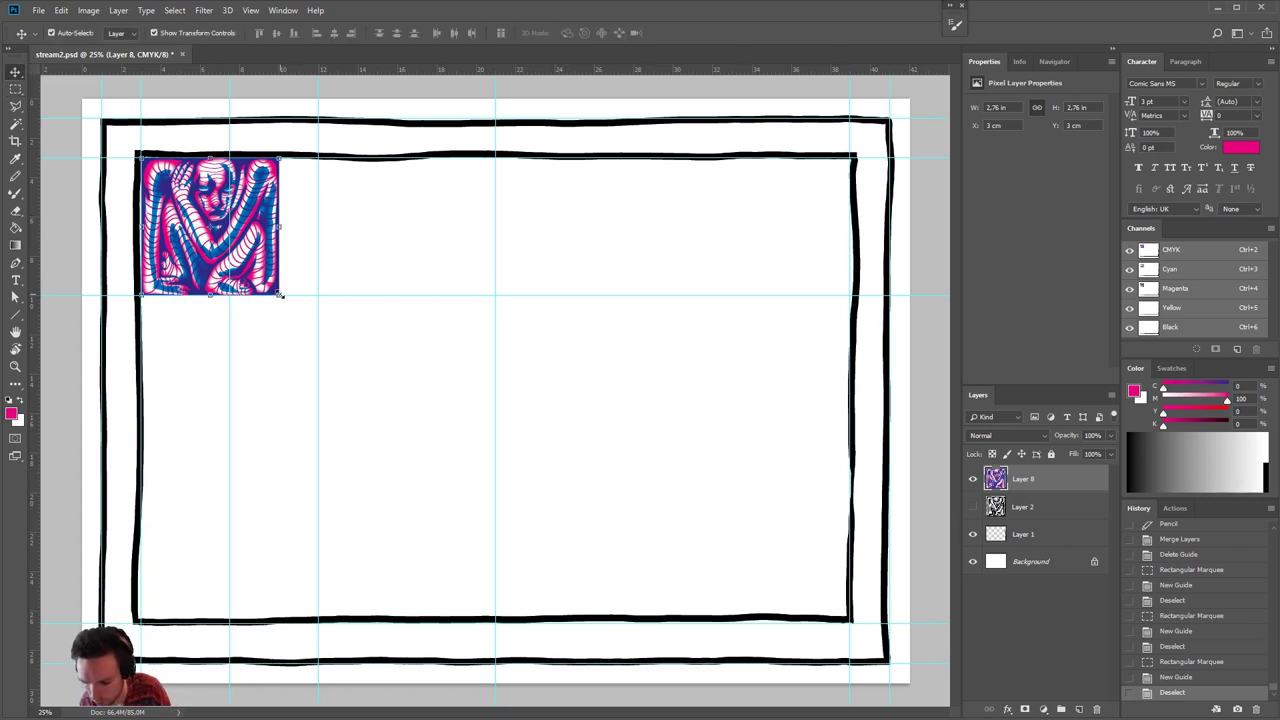
left_click_drag(280, 295, 225, 229)
- Keep the tile proportional at 1.77 in square, commit it, and revert the accidental rename in History
left_click(239, 33)
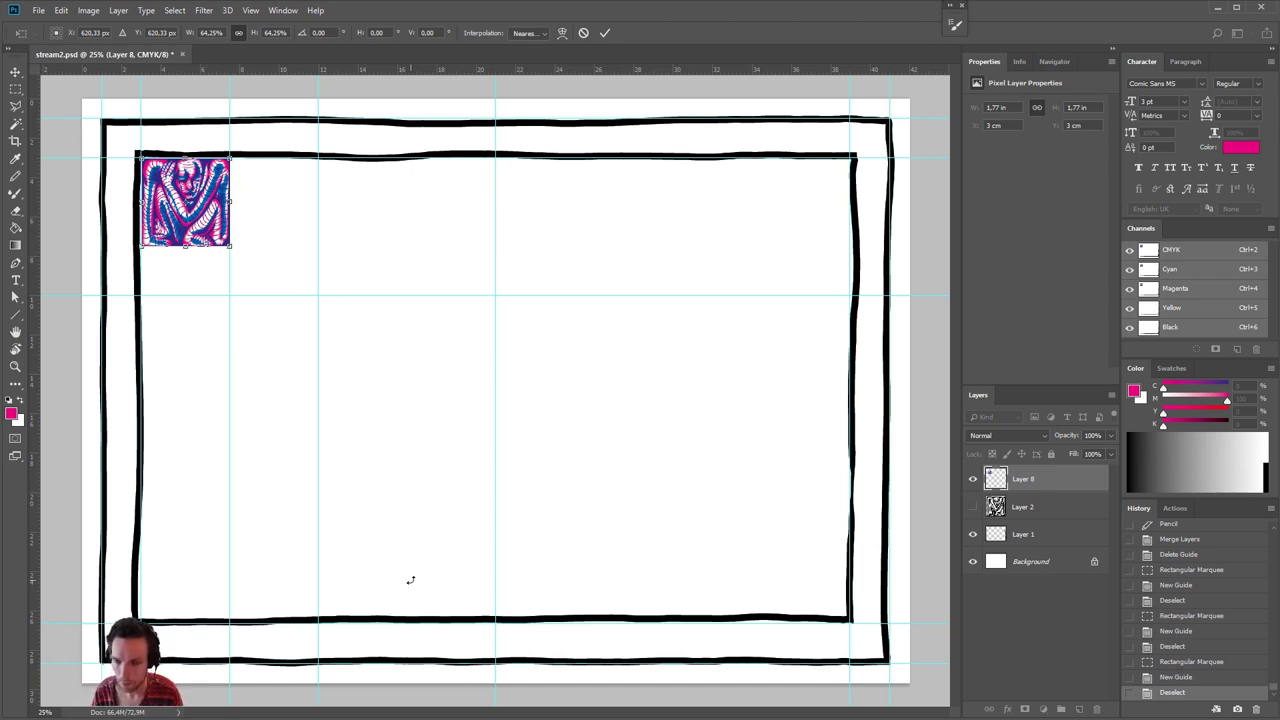
key("Return")
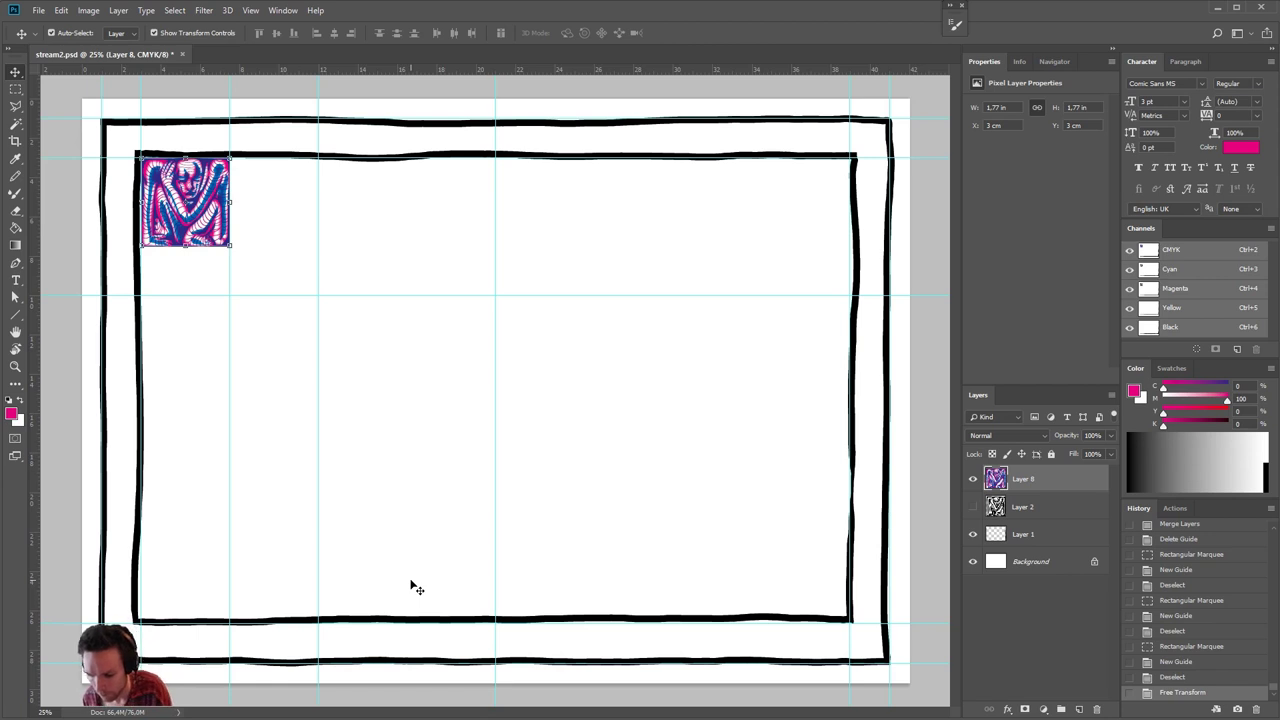
key("ctrl+t")
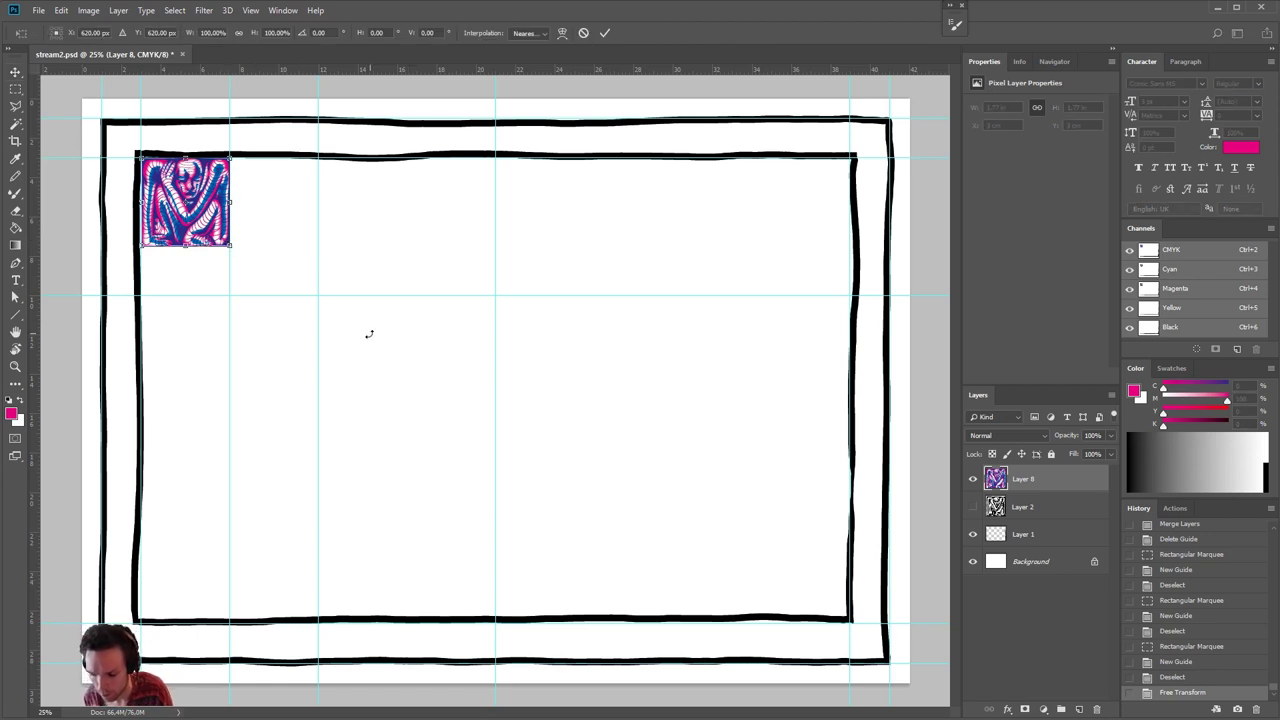
key("Escape")
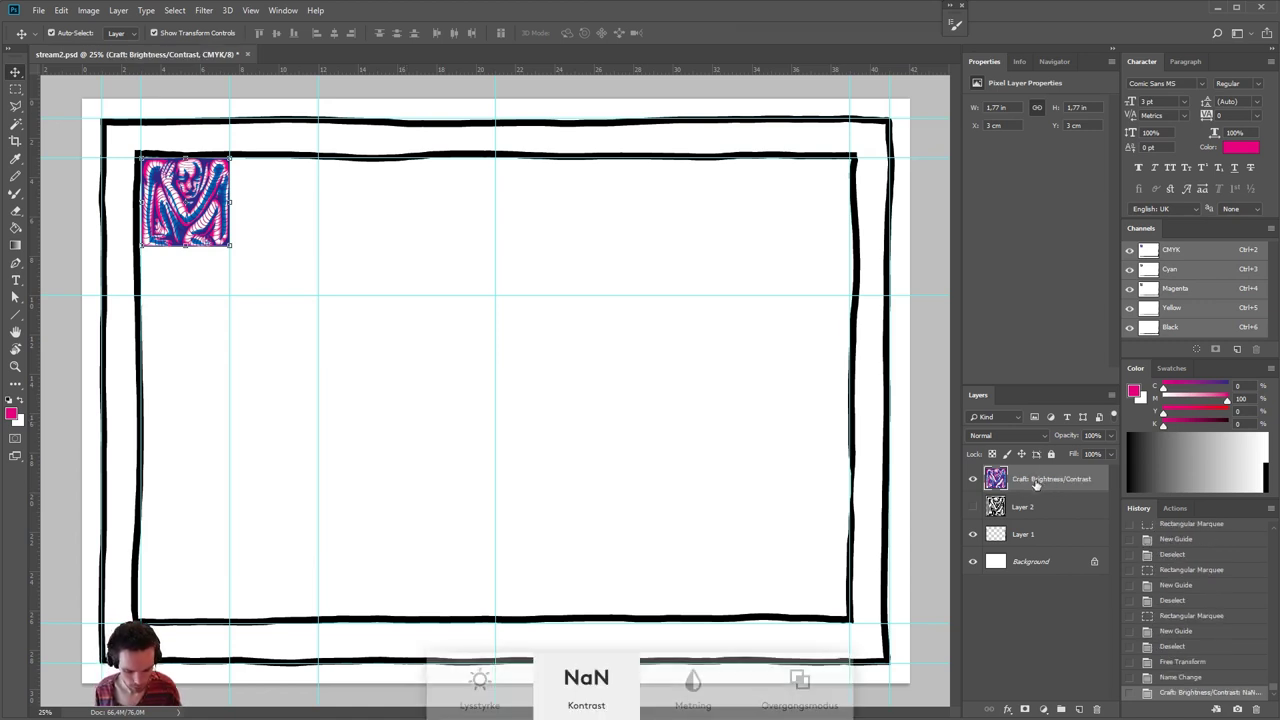
left_click(1195, 678)
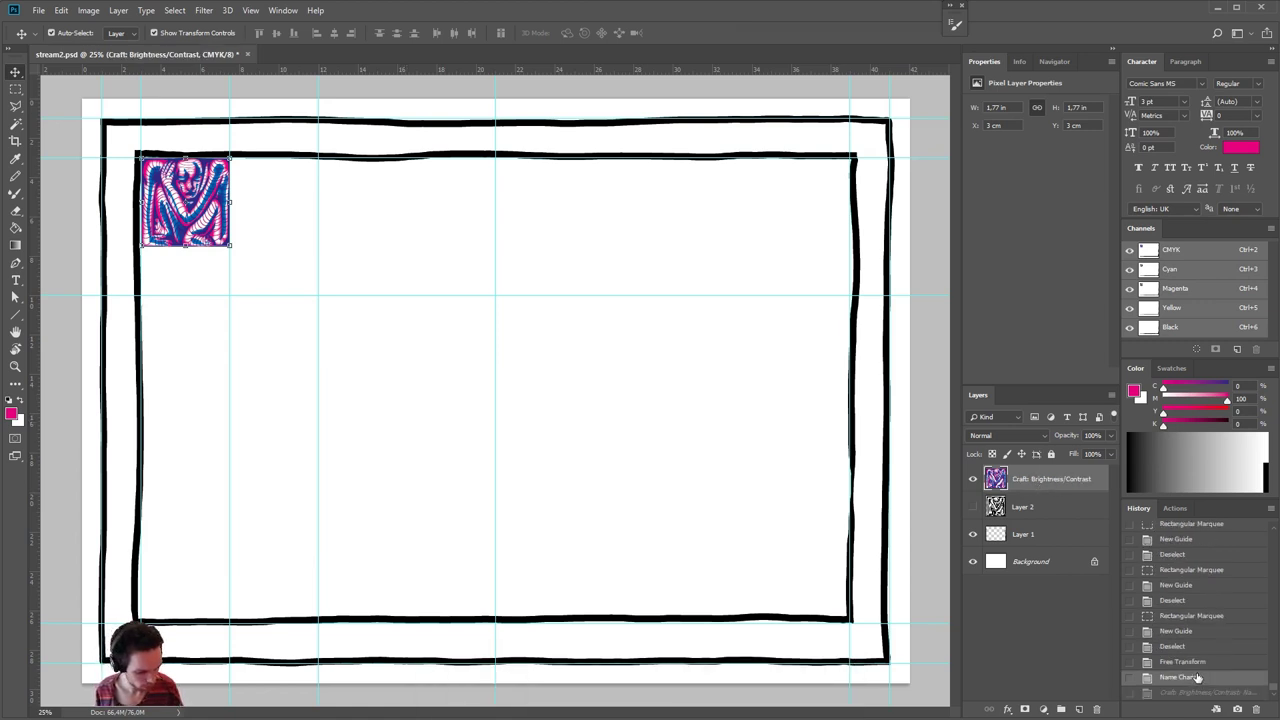
left_click(1192, 662)
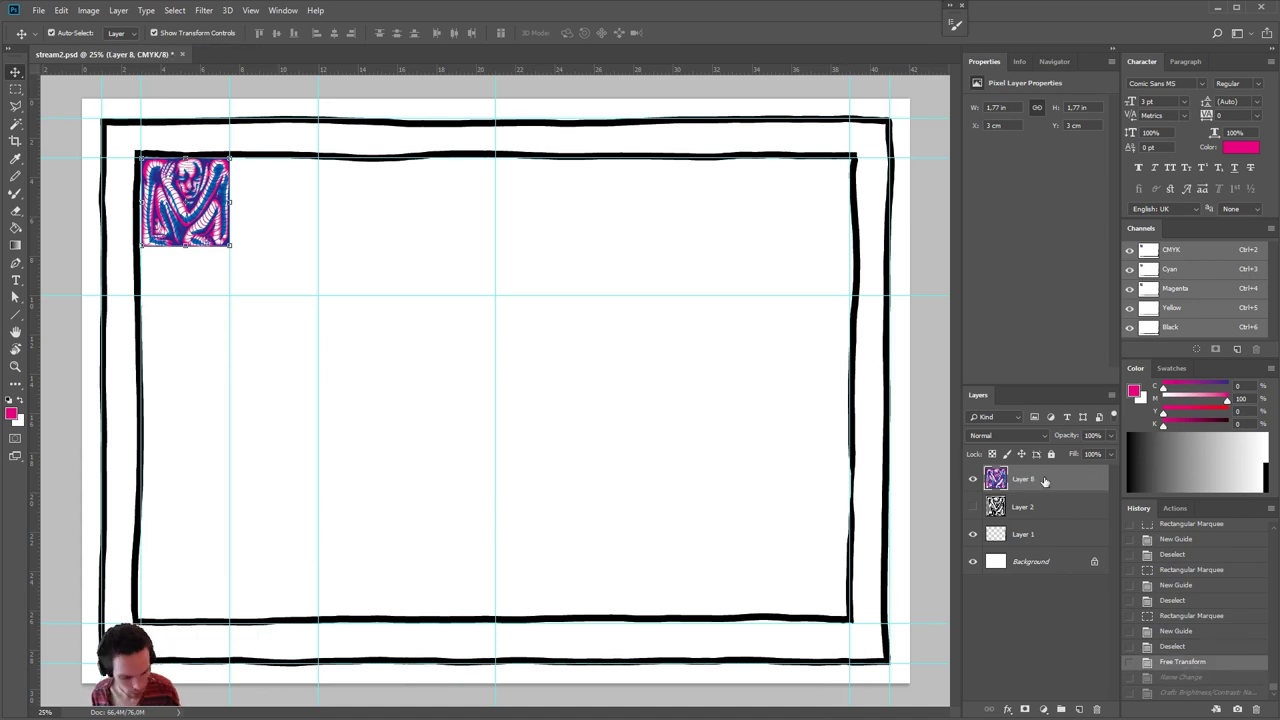
- Duplicate the tile, then the pair, placing copies side by side to make four tiles along the top
right_click(1044, 481)
left_click(1089, 303)
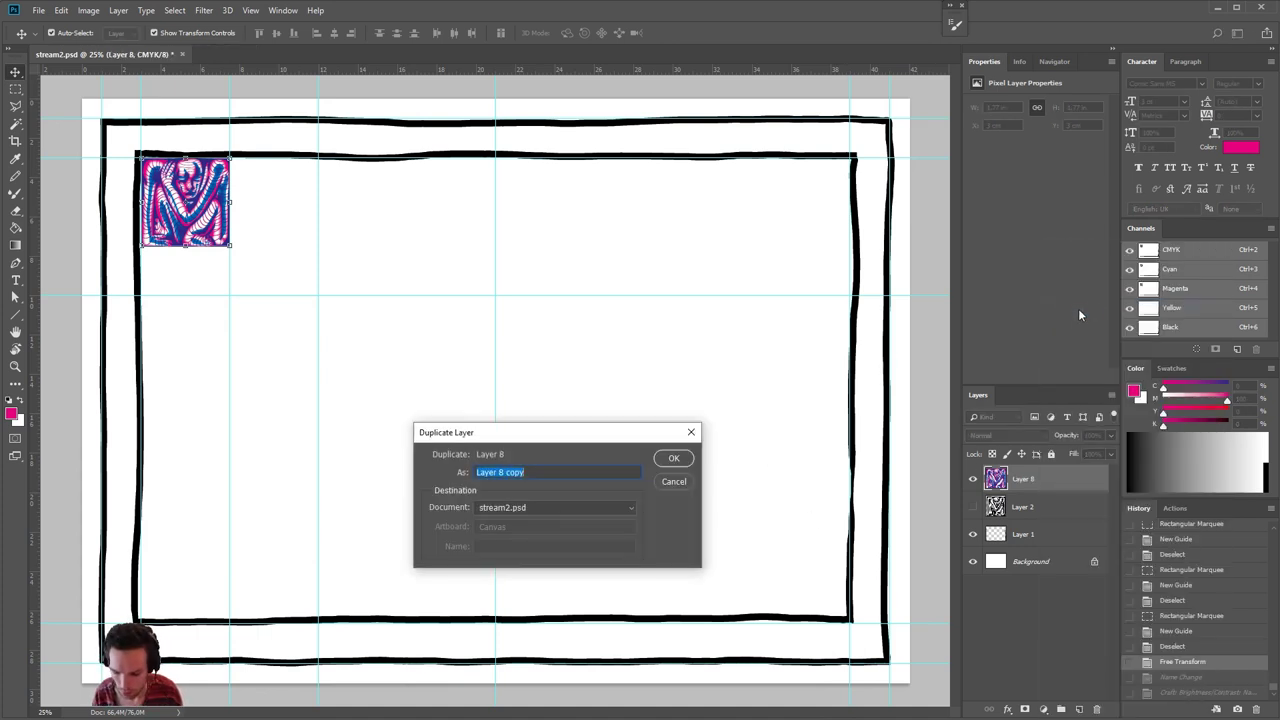
key("Return")
left_click_drag(200, 175, 278, 200)
left_click(1036, 506, "shift")
right_click(1040, 506)
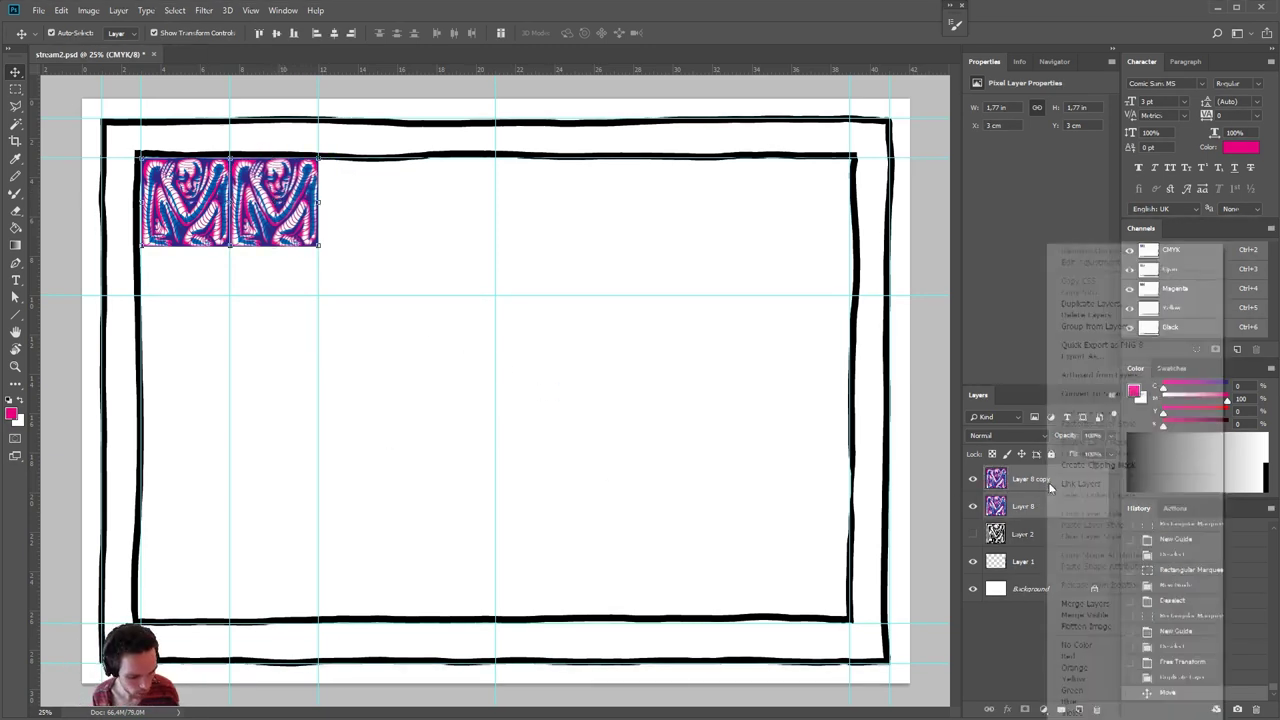
left_click(1092, 305)
key("Return")
left_click_drag(300, 185, 478, 184)
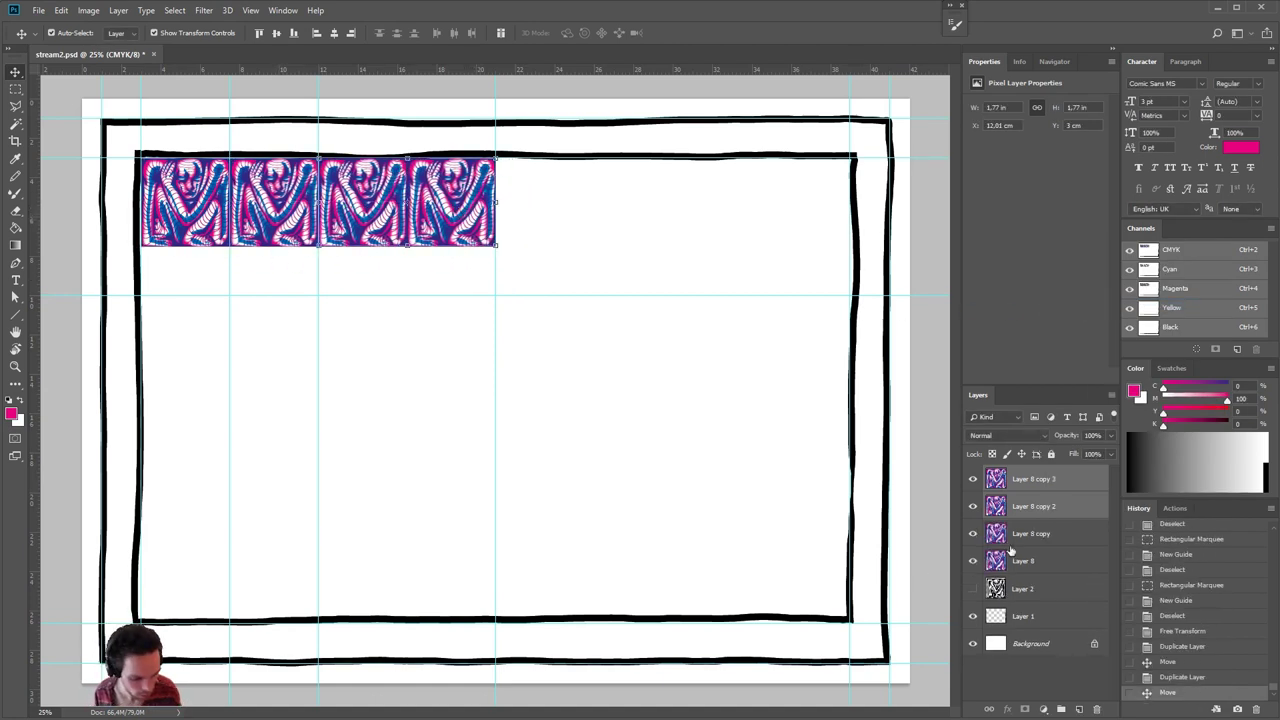
- Duplicate all four tile layers and move them right to complete a row of eight tiles
left_click(1045, 558)
left_click(1047, 482, "shift")
right_click(468, 220)
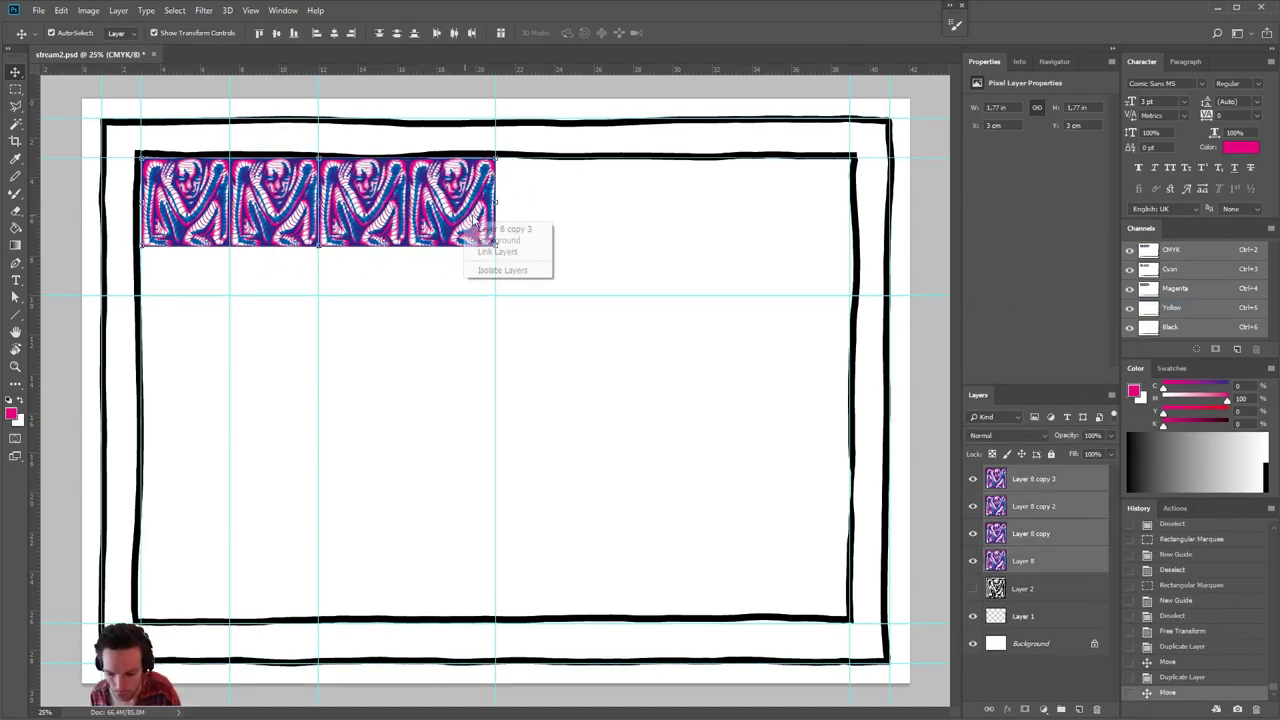
key("Escape")
right_click(1076, 492)
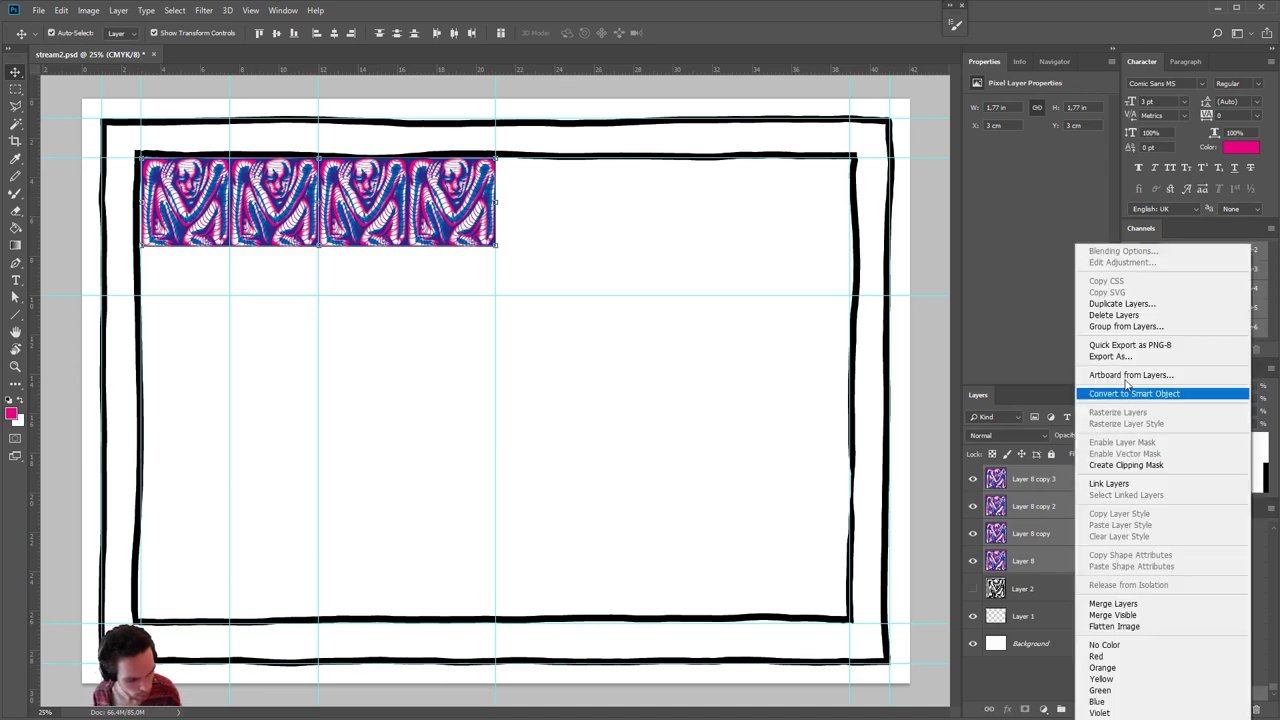
left_click(1130, 303)
key("Return")
left_click_drag(443, 222, 798, 215)
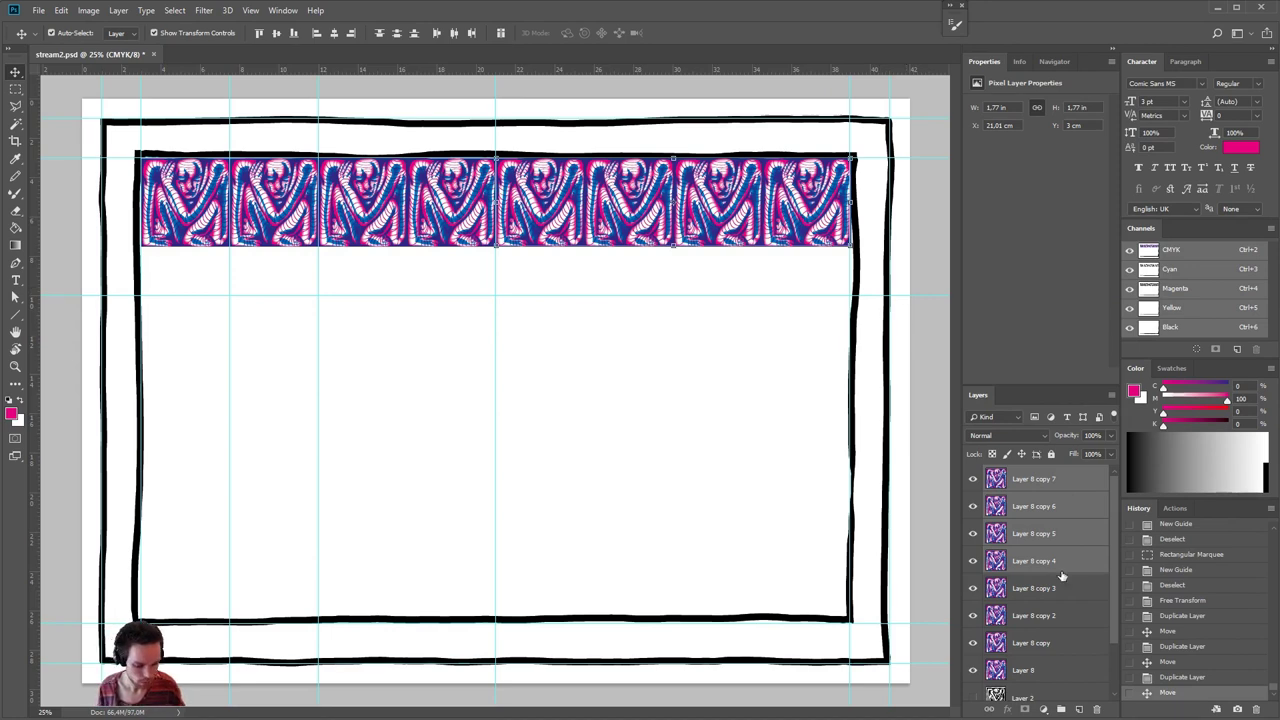
left_click(1075, 669)
- Keep a spare copy of the single tile layer and merge the eight top tiles into one 14.19 in strip
right_click(1075, 670)
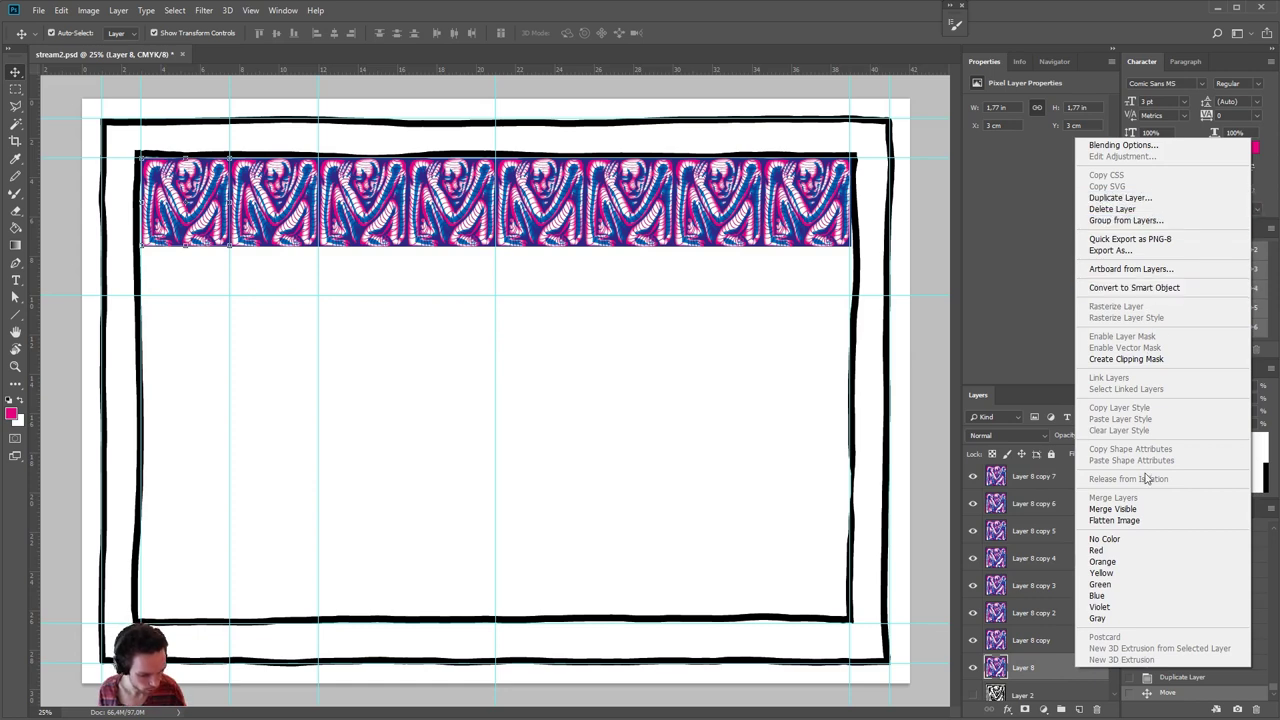
left_click(1000, 665)
right_click(1030, 668)
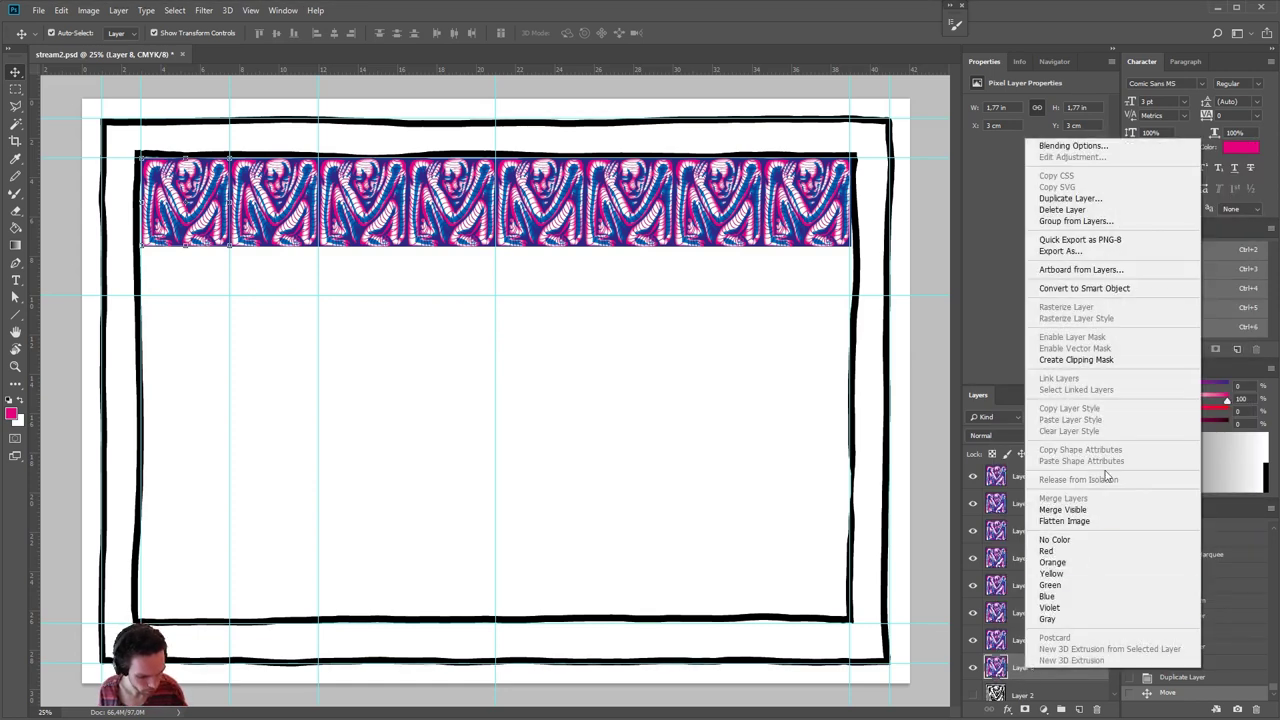
left_click(1070, 198)
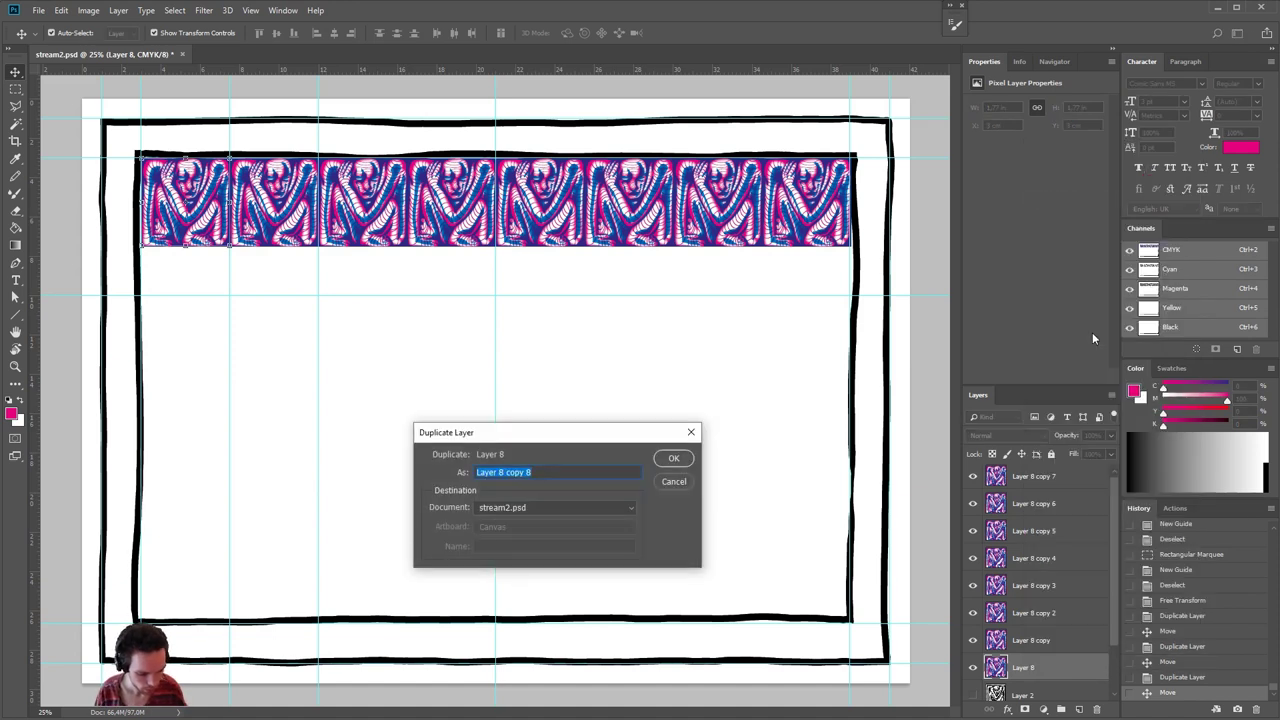
key("Return")
scroll(1065, 670, "down", 1)
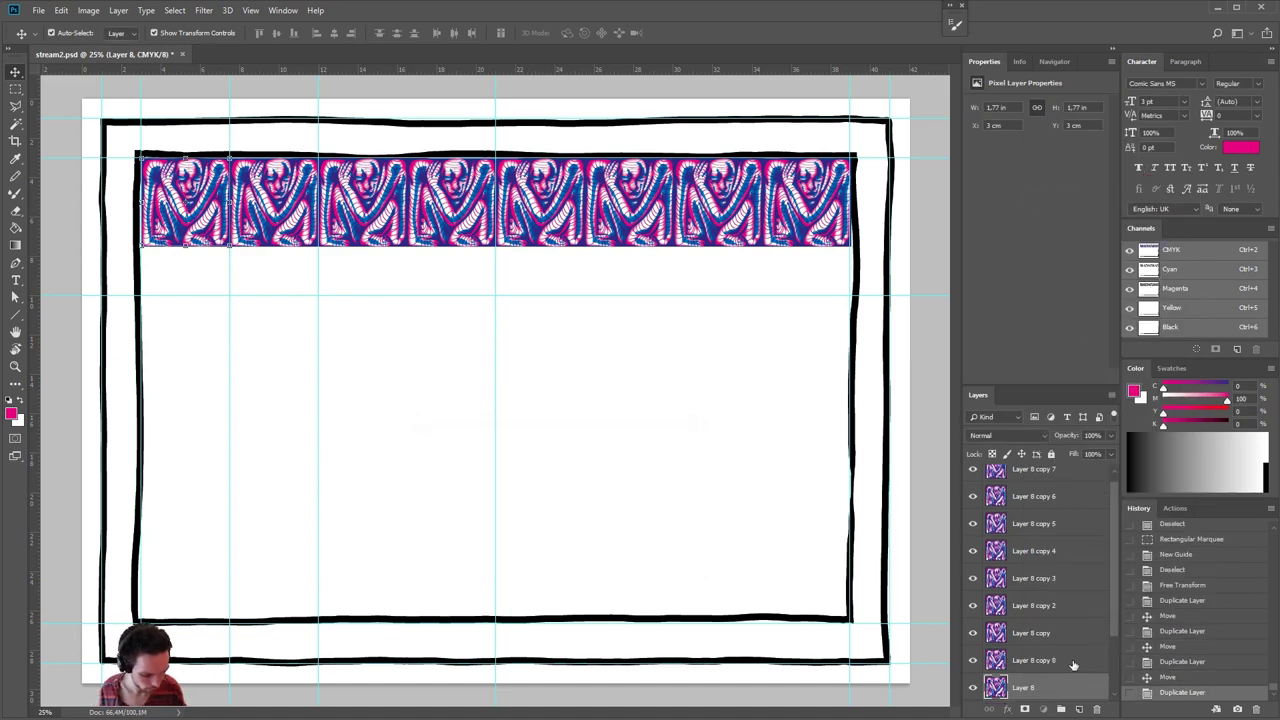
left_click_drag(1112, 641, 1110, 603)
left_click(1048, 479, "shift")
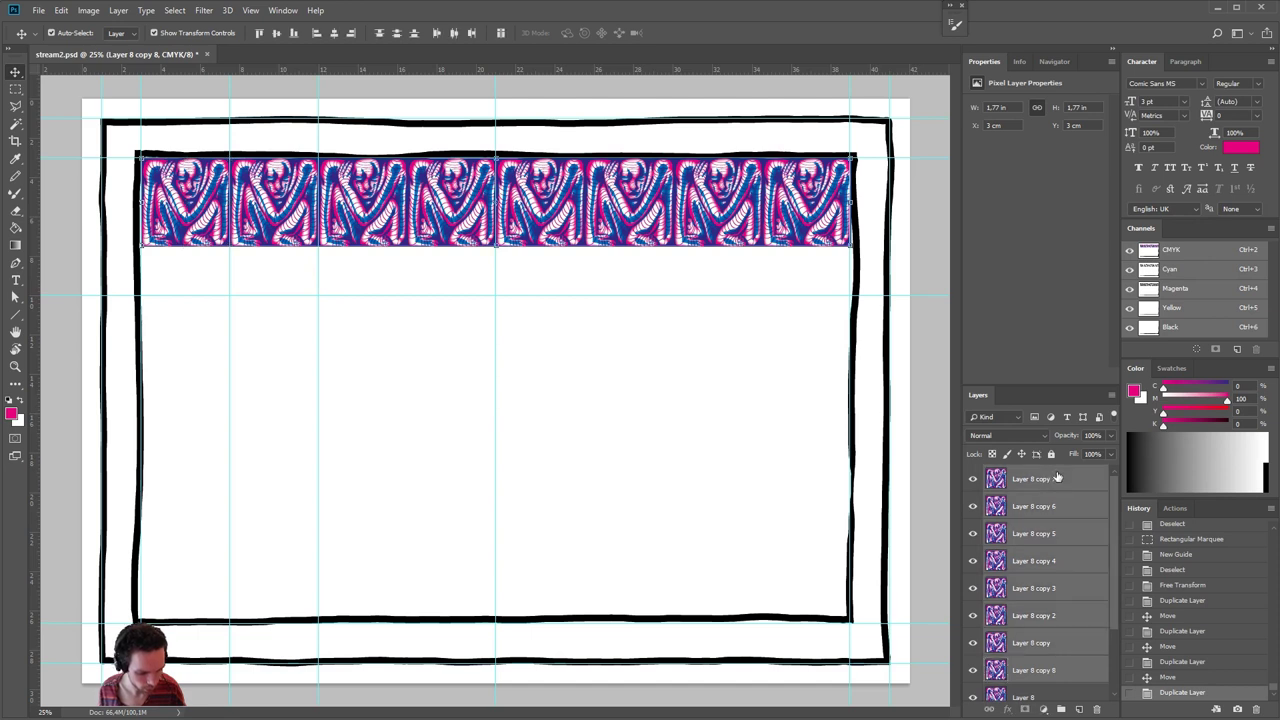
key("ctrl+e")
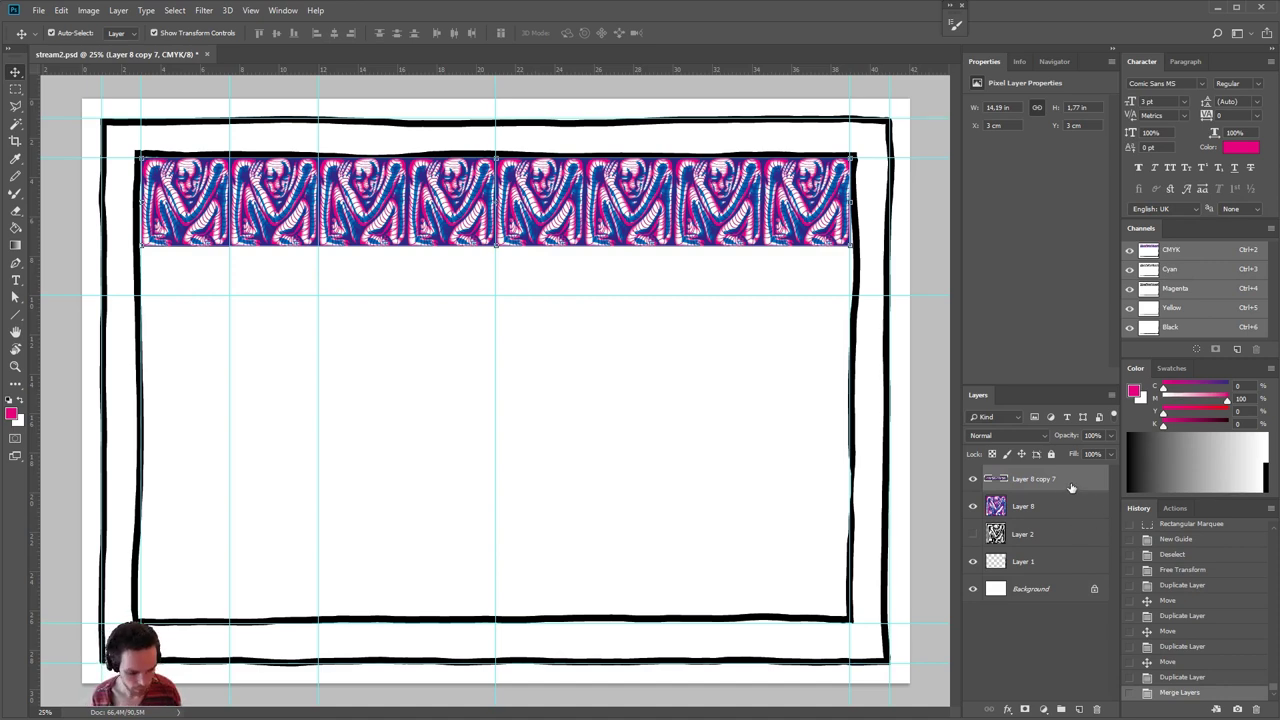
- Duplicate the tile band, rotate it 180°, move it to the frame's bottom edge, and merge it down
right_click(1071, 487)
left_click(1134, 308)
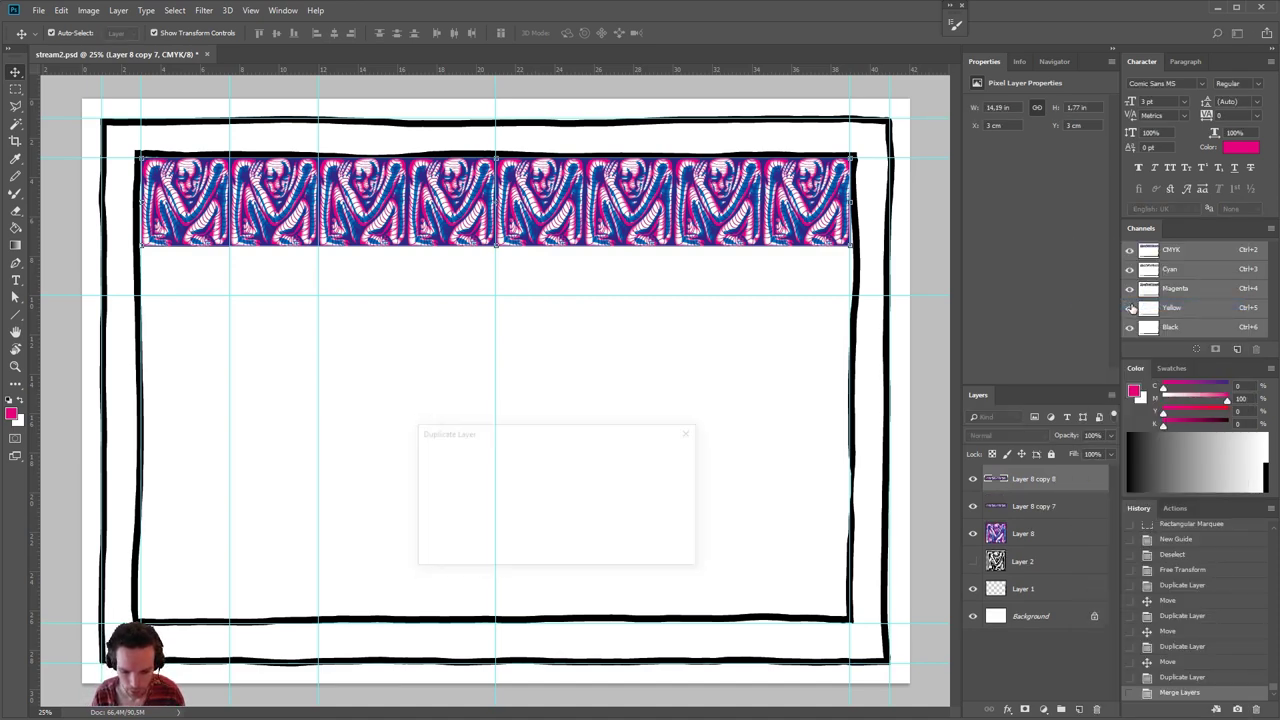
key("Return")
left_click(62, 10)
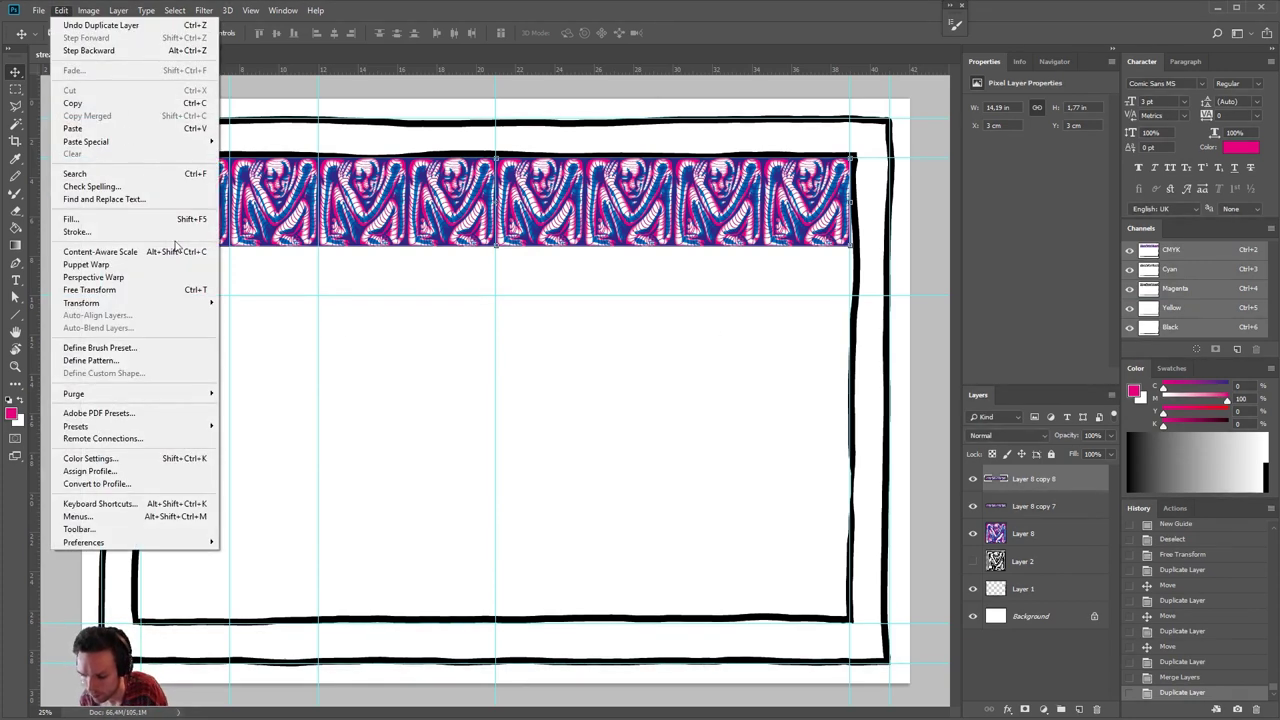
mouse_move(200, 302)
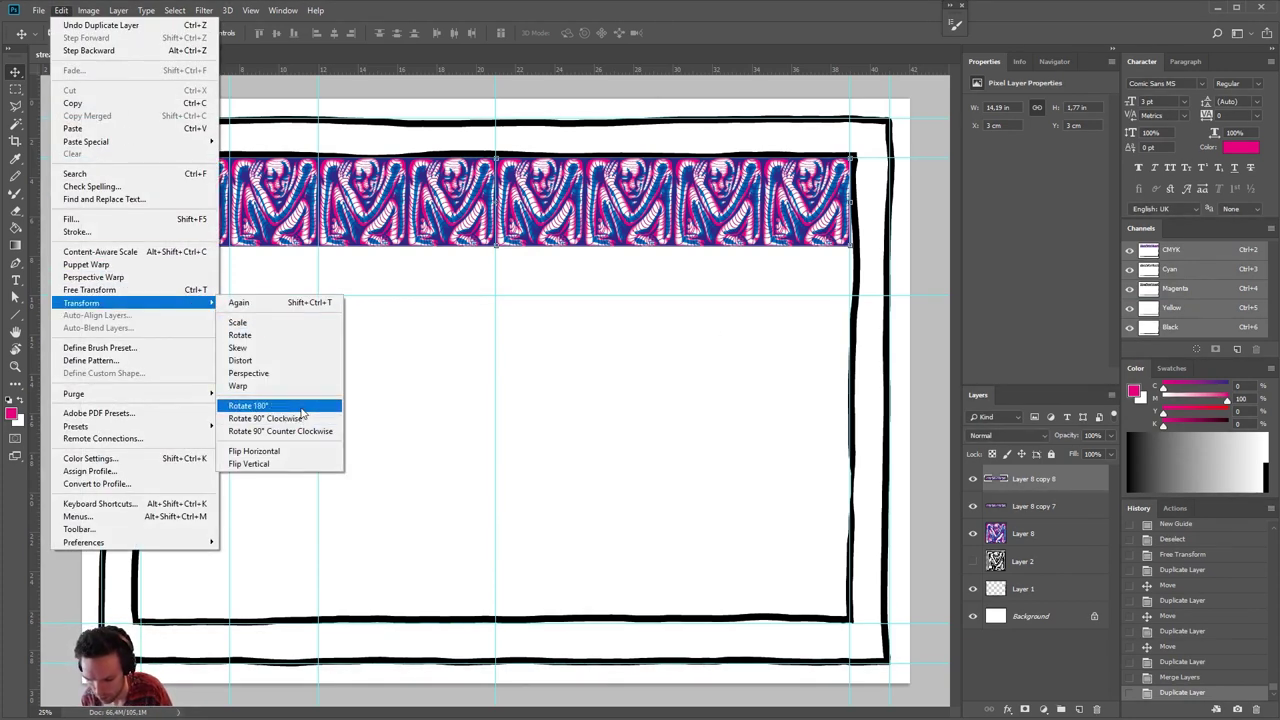
left_click(250, 405)
left_click_drag(522, 245, 544, 606)
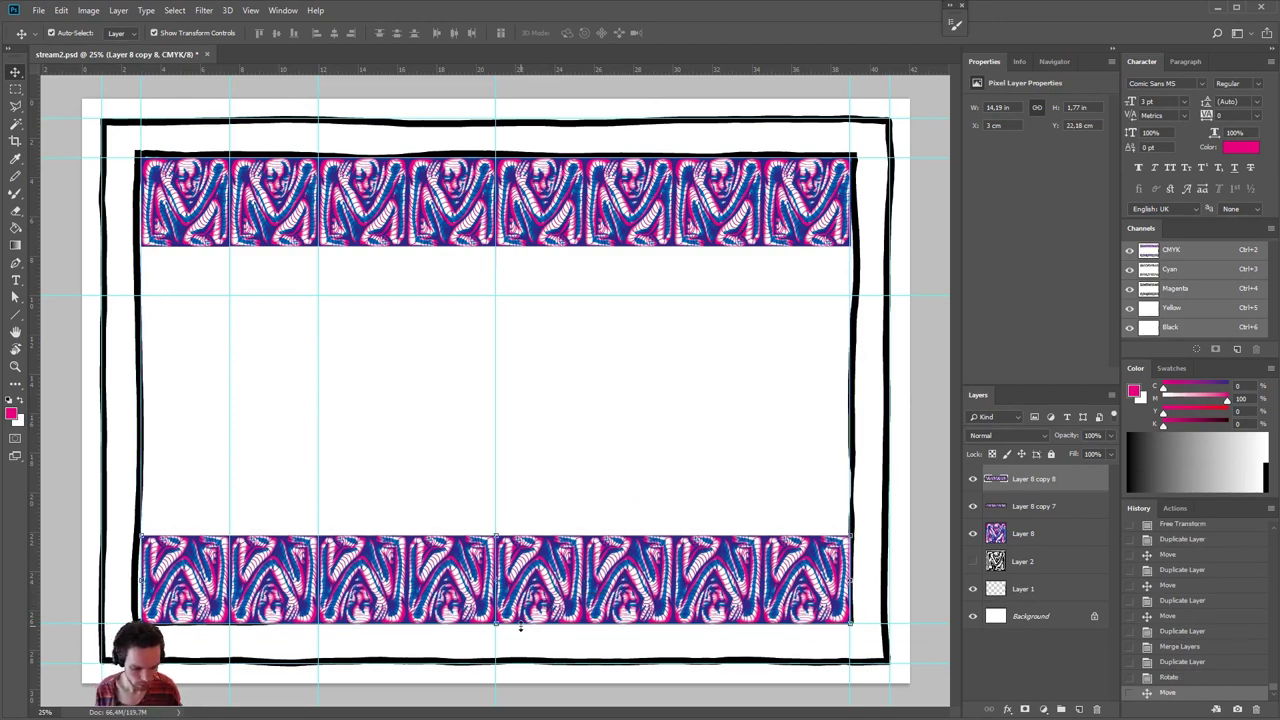
key("ctrl+e")
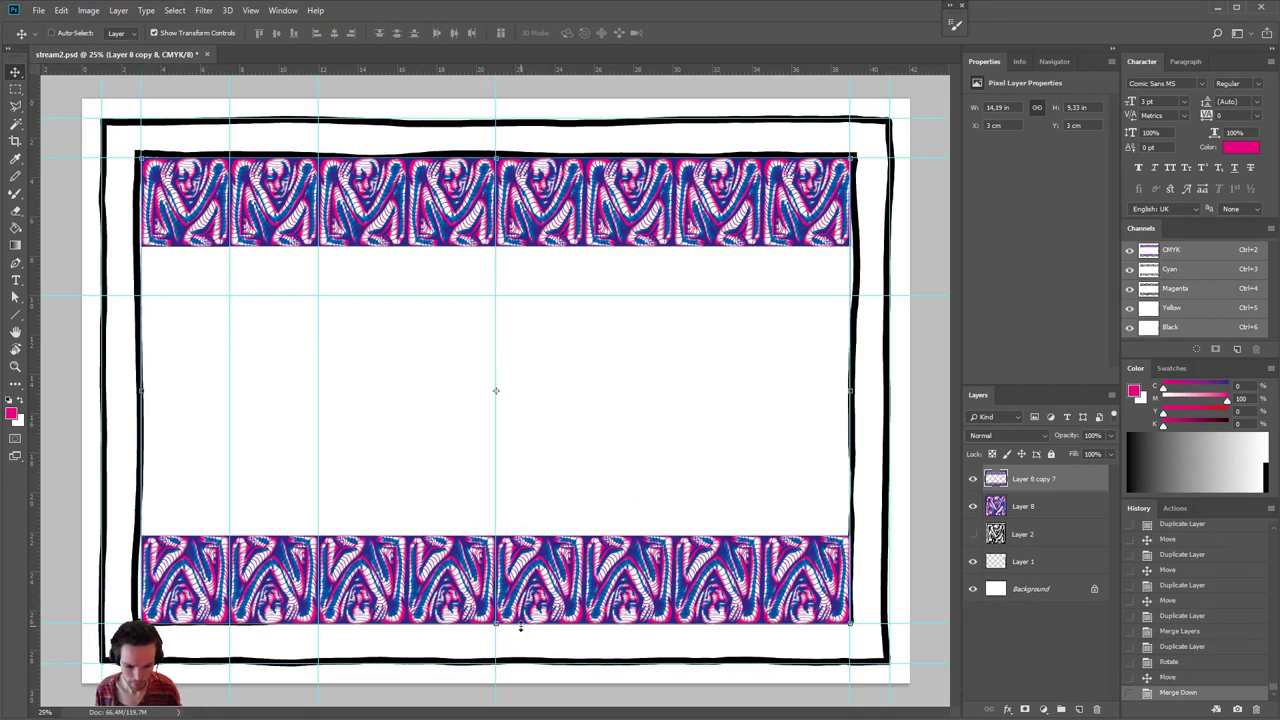
left_click(1018, 506)
- Duplicate the single figure tile layer, Layer 8
right_click(1019, 508)
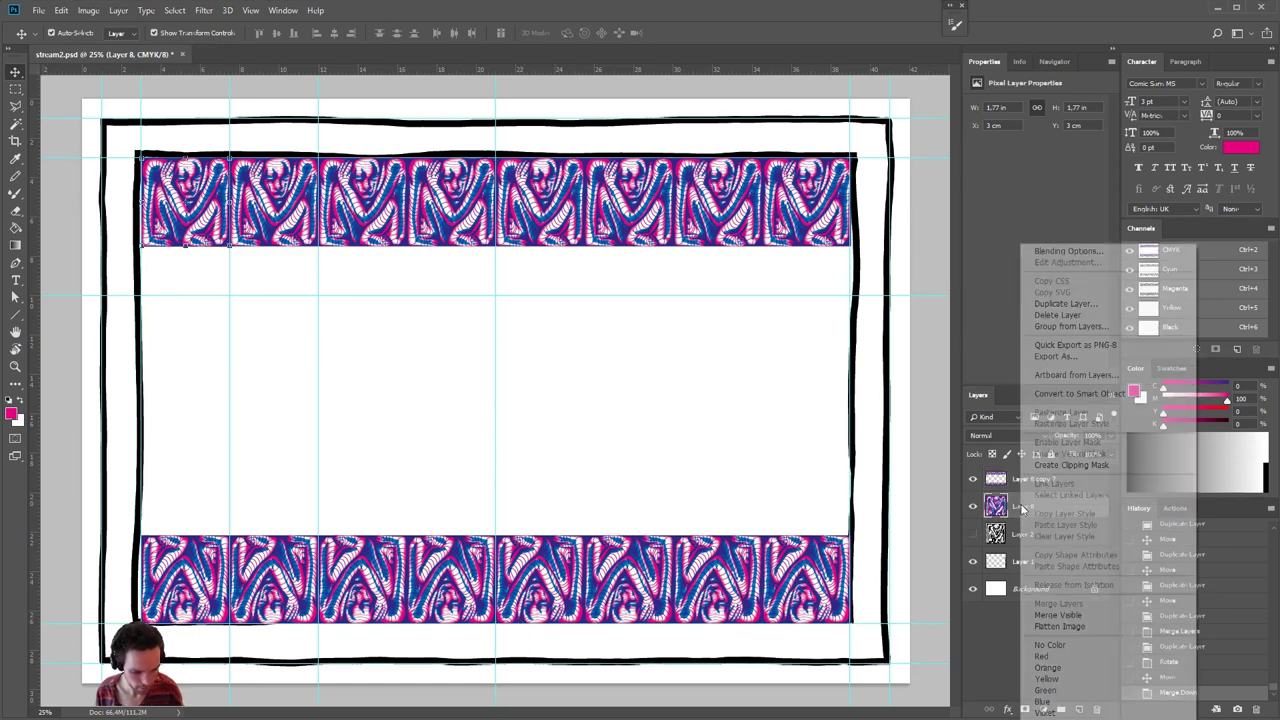
left_click(1062, 304)
key("Return")
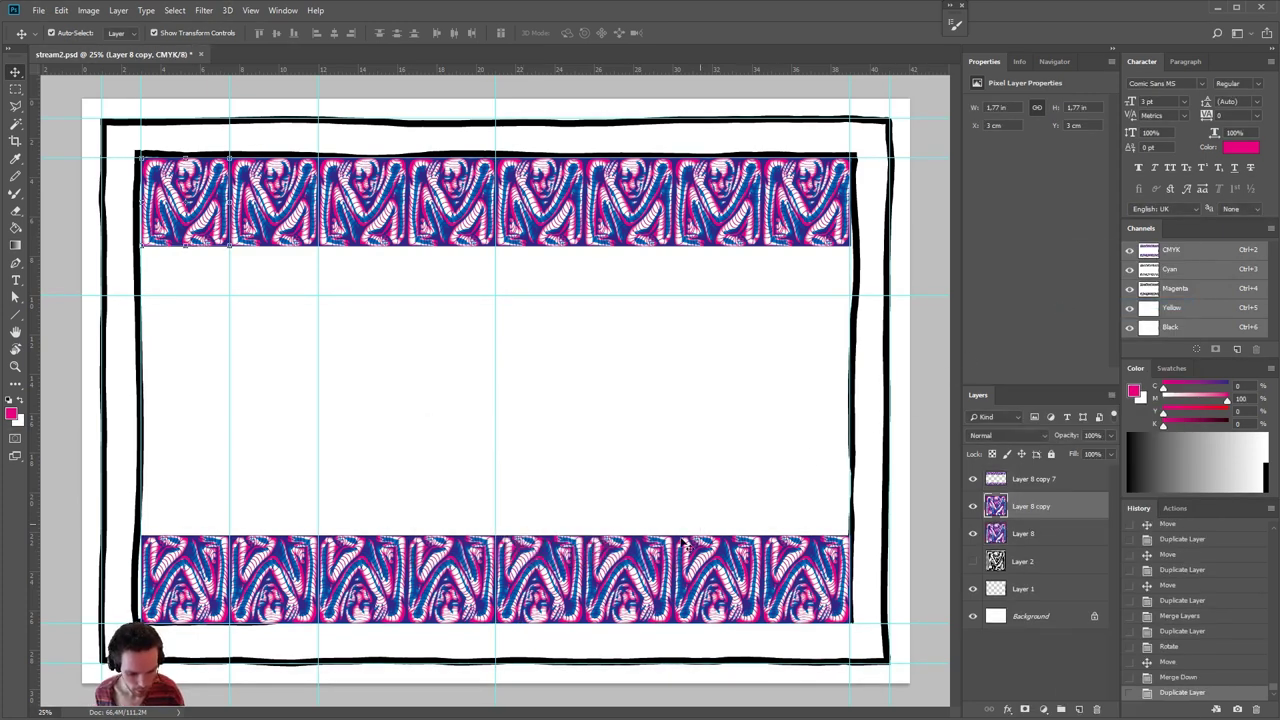
left_click(16, 90)
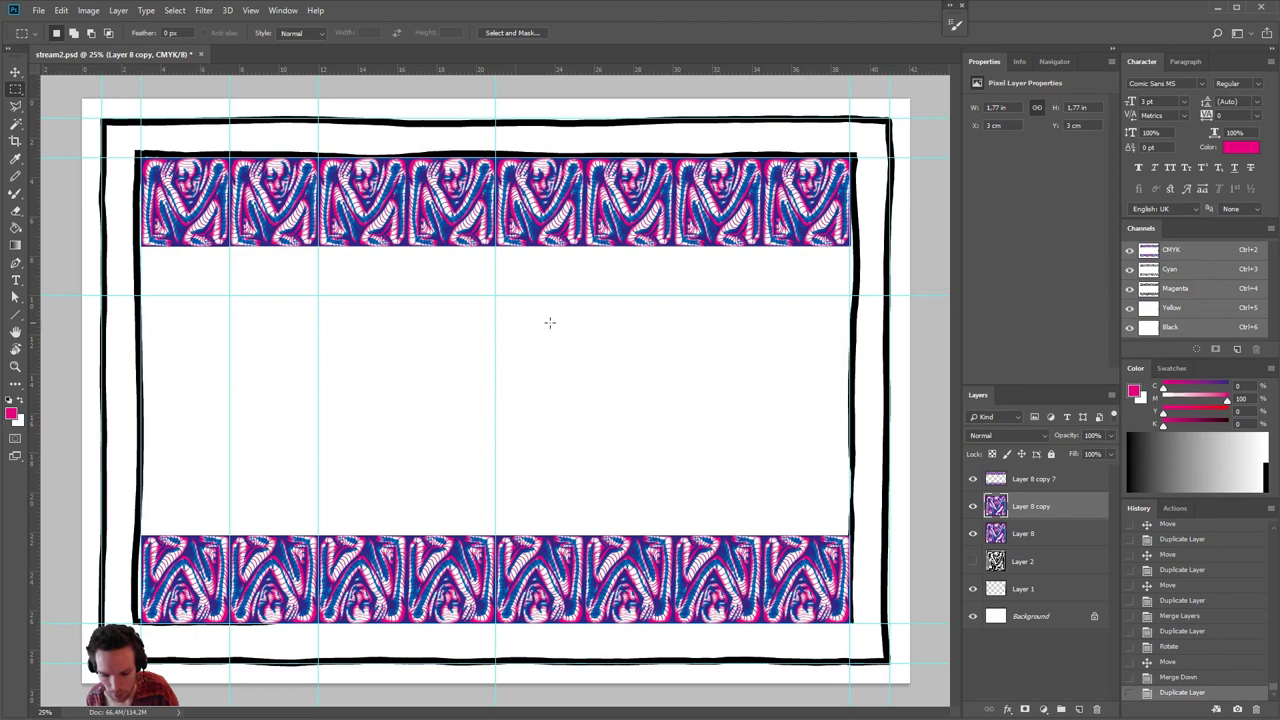
left_click_drag(610, 296, 613, 254)
left_click(621, 276)
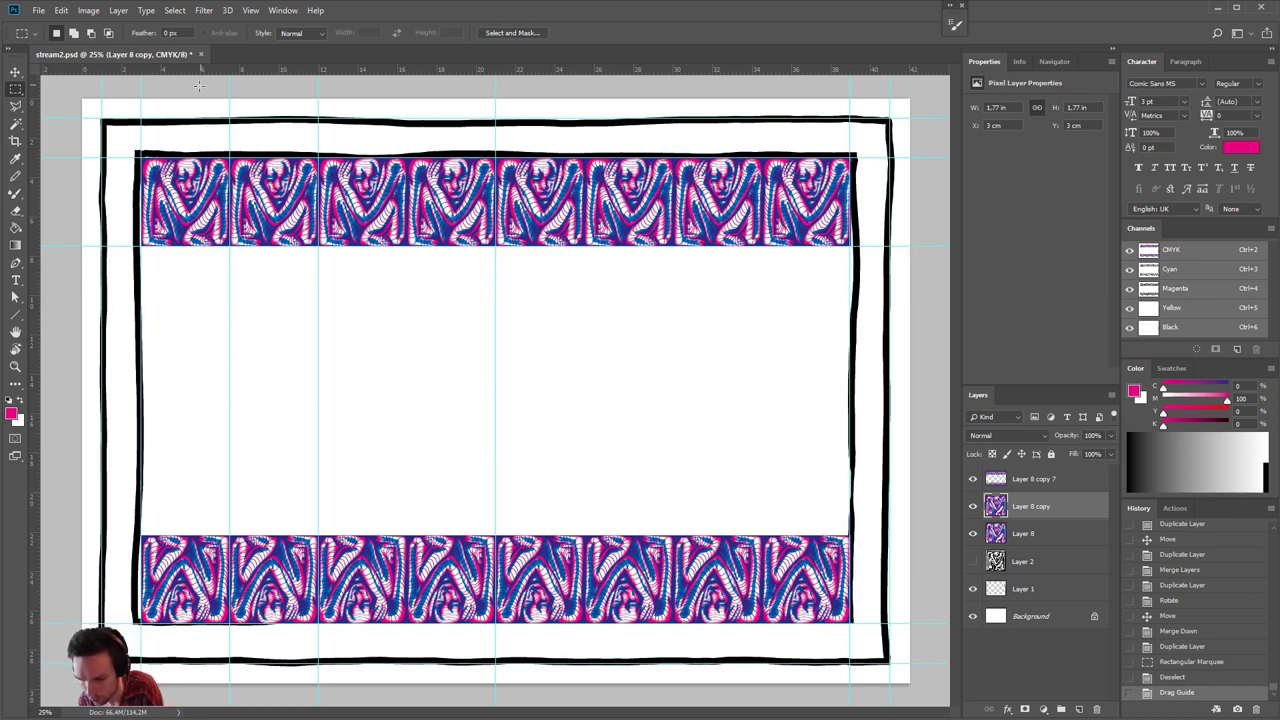
- Drag horizontal guides down from the top ruler to just above the bottom band
left_click_drag(203, 77, 232, 530)
left_click(1034, 479)
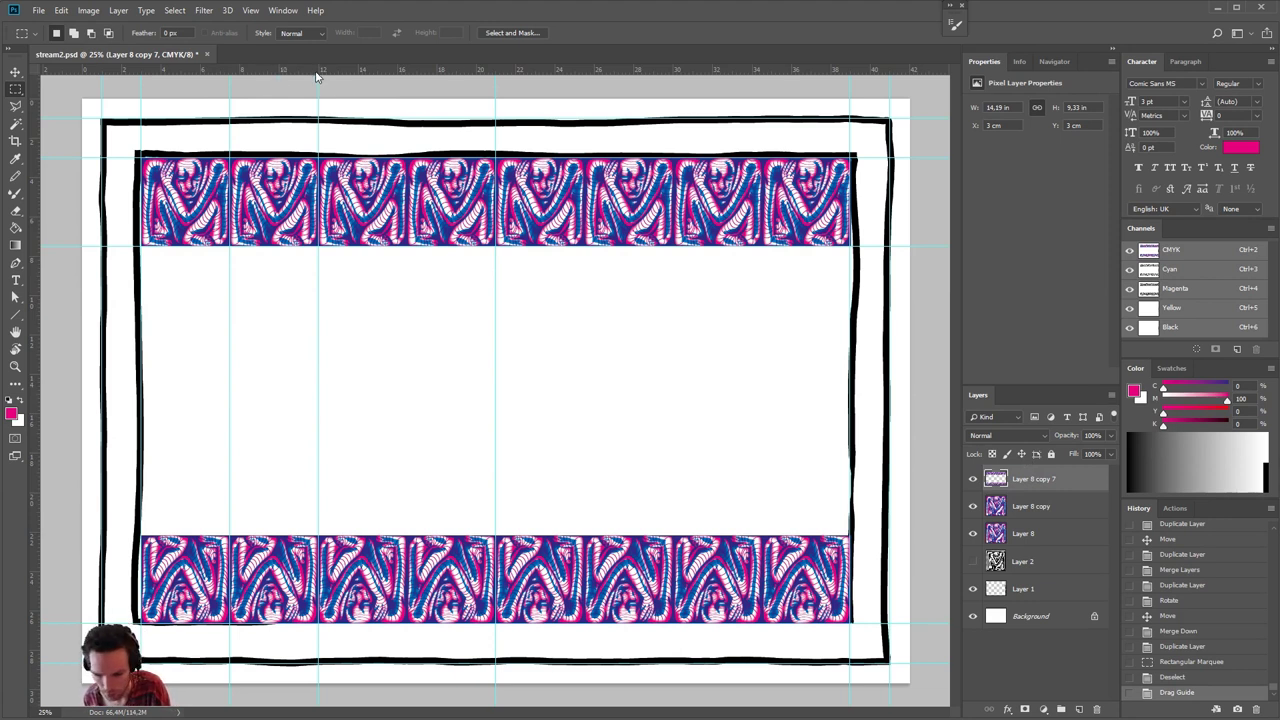
left_click_drag(316, 76, 282, 530)
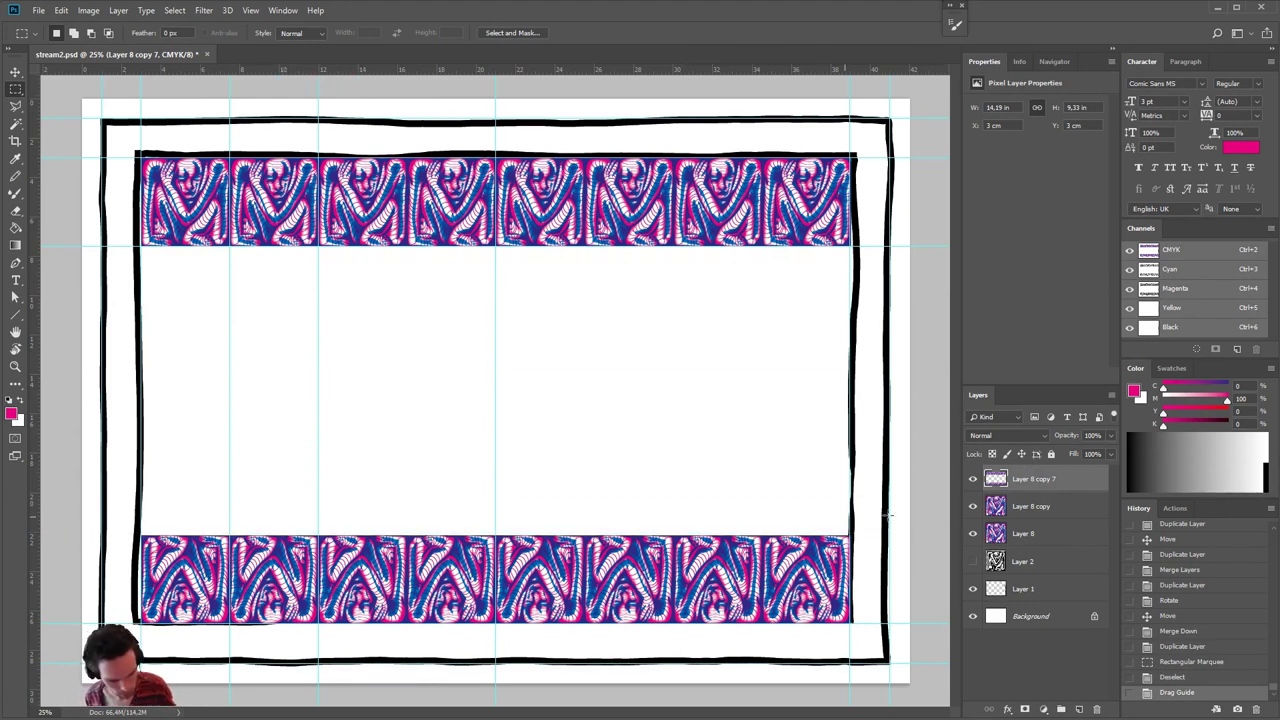
key("alt+bracketleft")
left_click_drag(233, 196, 323, 351)
left_click(323, 351)
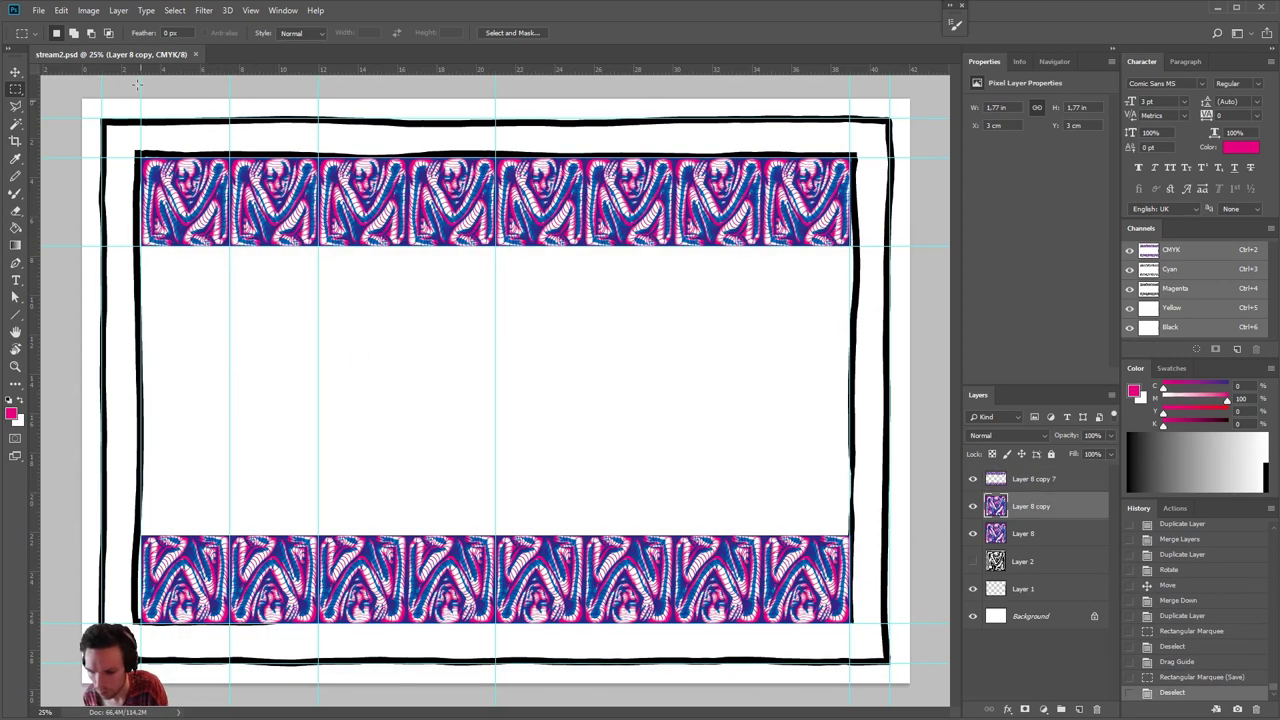
- Move the tile copy to the inner frame's bottom-left corner and add another guide above the bottom band
left_click(16, 73)
left_click_drag(232, 210, 230, 569)
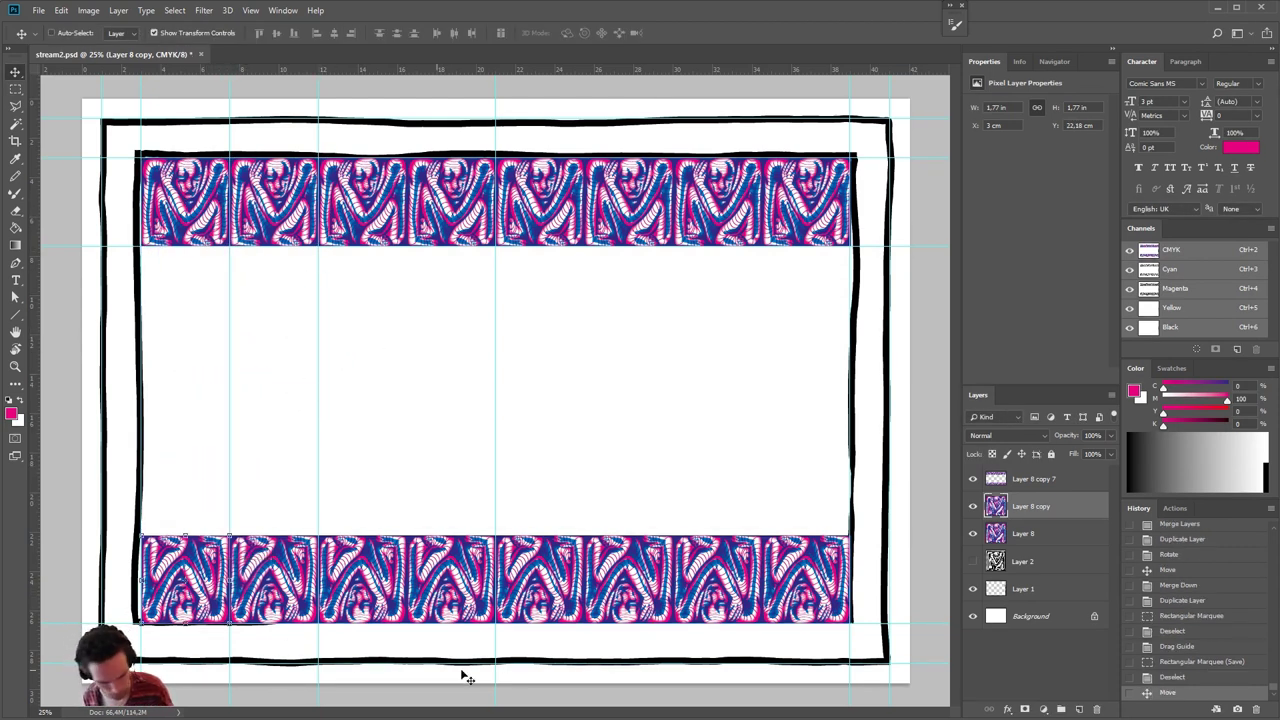
left_click_drag(300, 80, 363, 540)
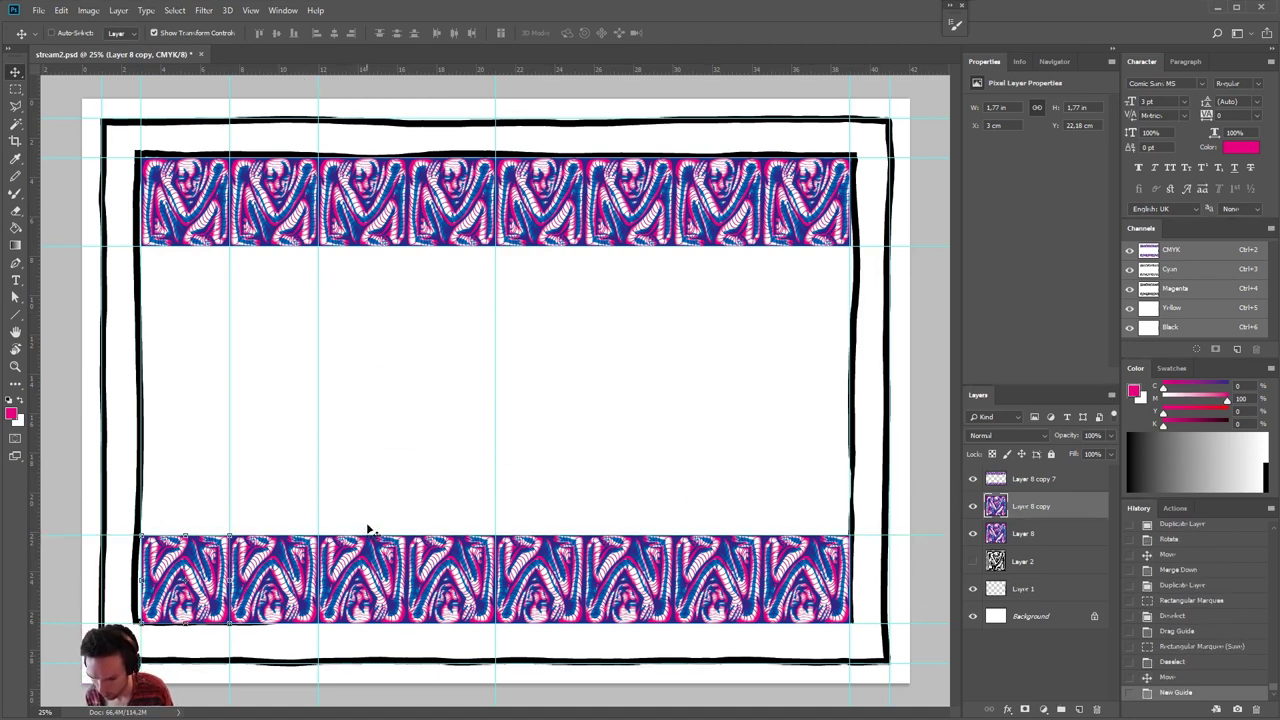
key("m")
left_click_drag(186, 303, 210, 340)
left_click(397, 449)
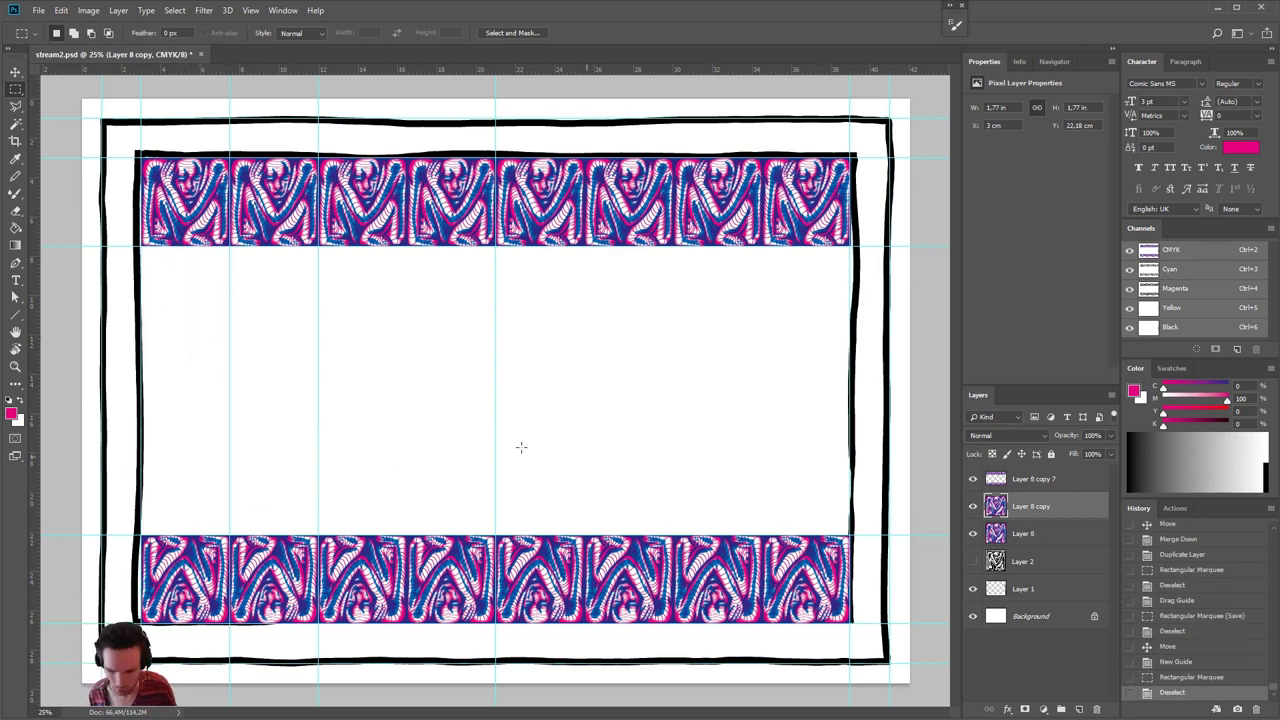
key("v")
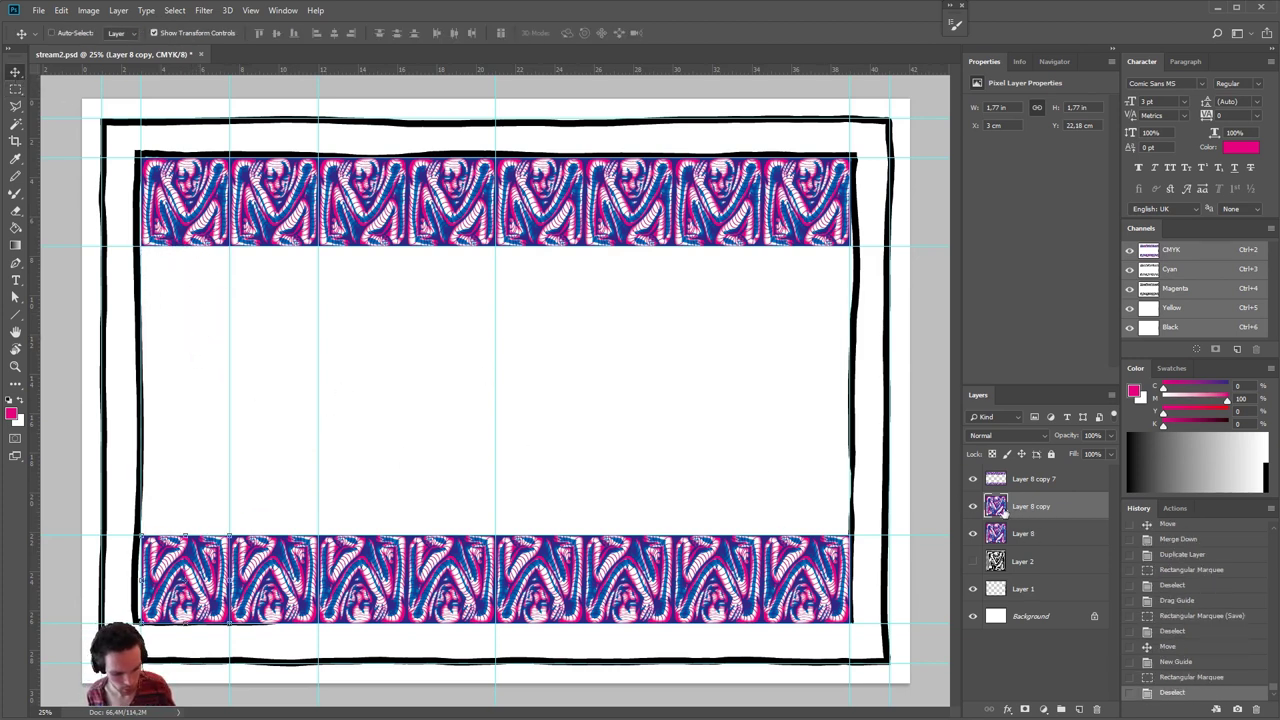
- Move the copied tile above the bottom band and rotate it a quarter turn
left_click_drag(190, 586, 224, 471)
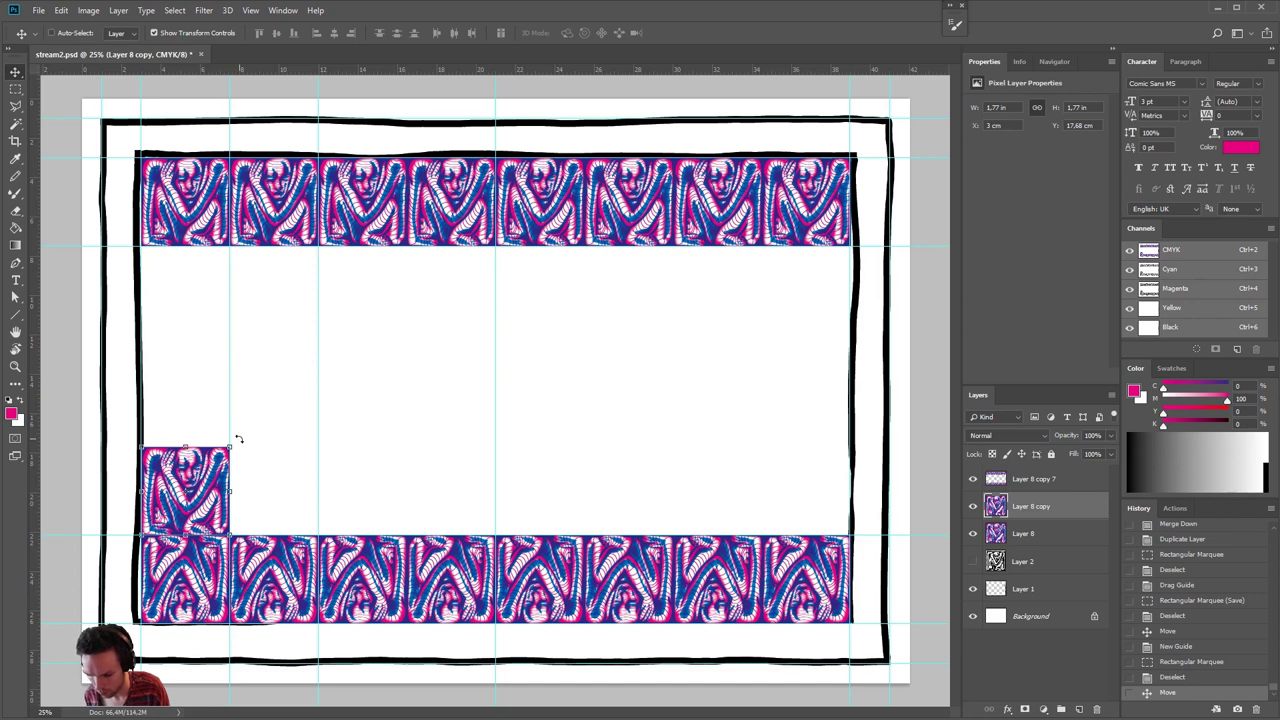
left_click_drag(240, 437, 148, 456)
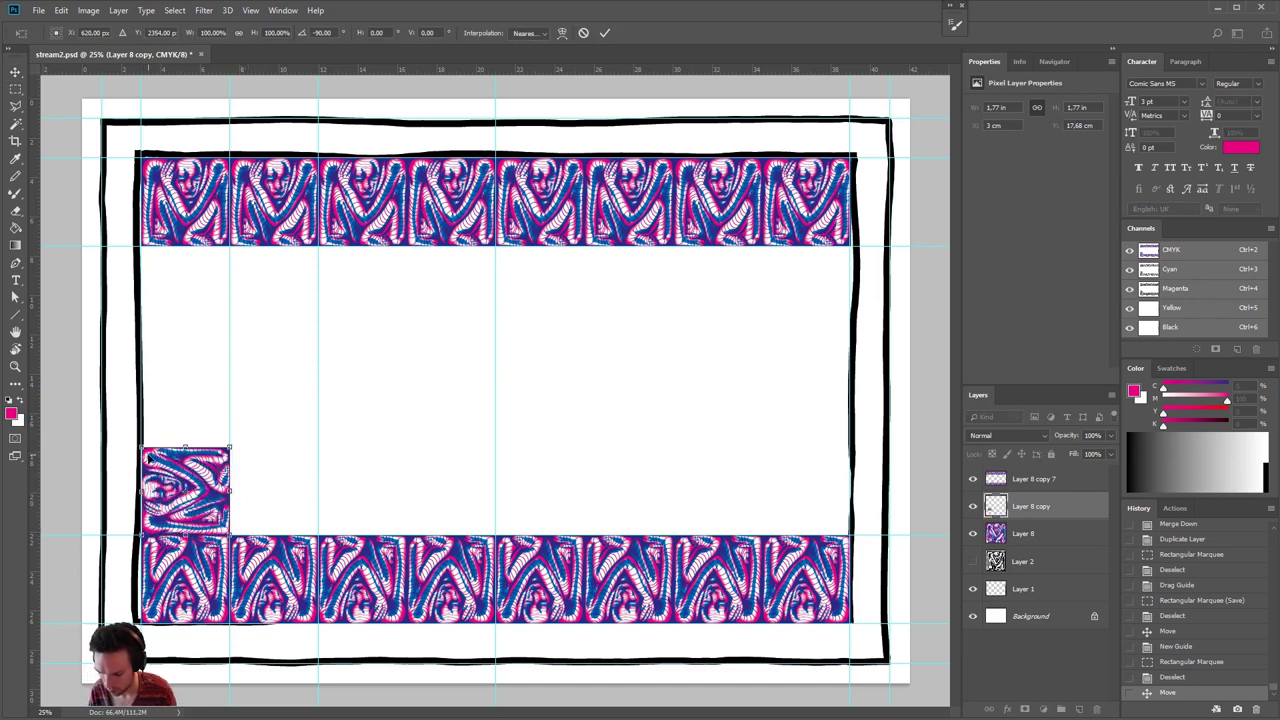
key("Return")
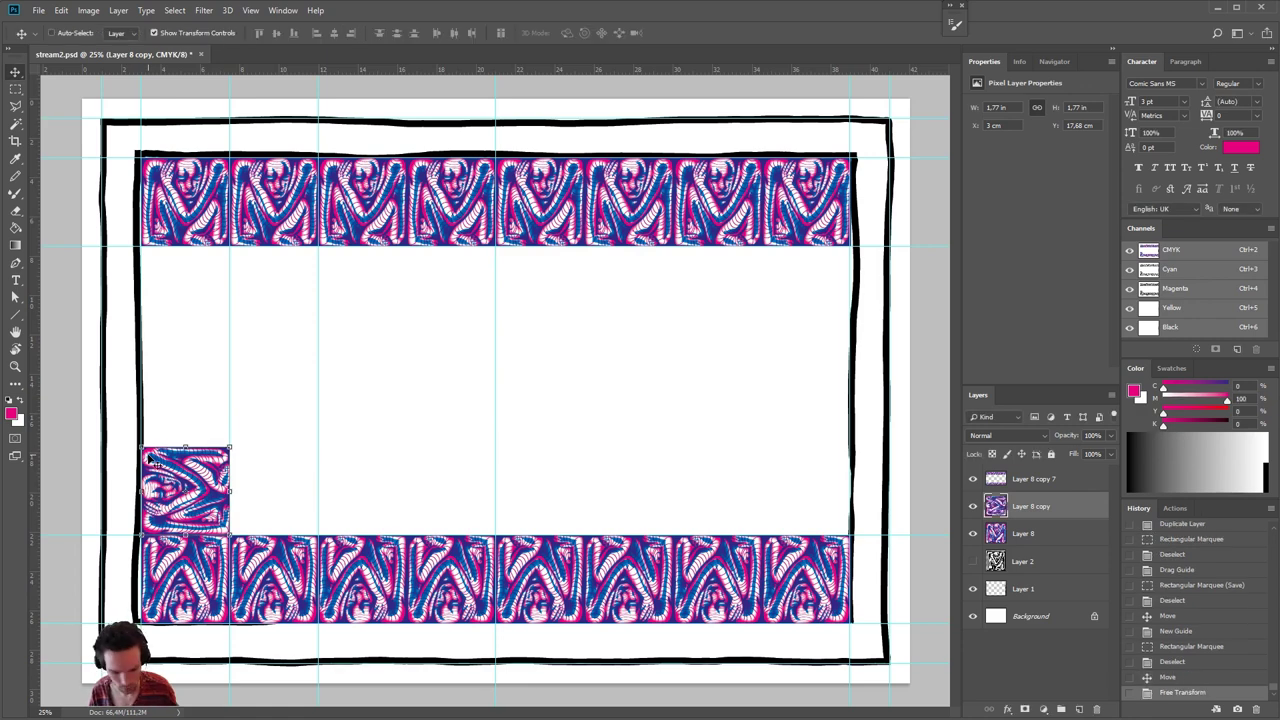
- Duplicate the rotated tile twice, stack the copies upward, and merge them into one column strip
right_click(1053, 508)
left_click(1111, 307)
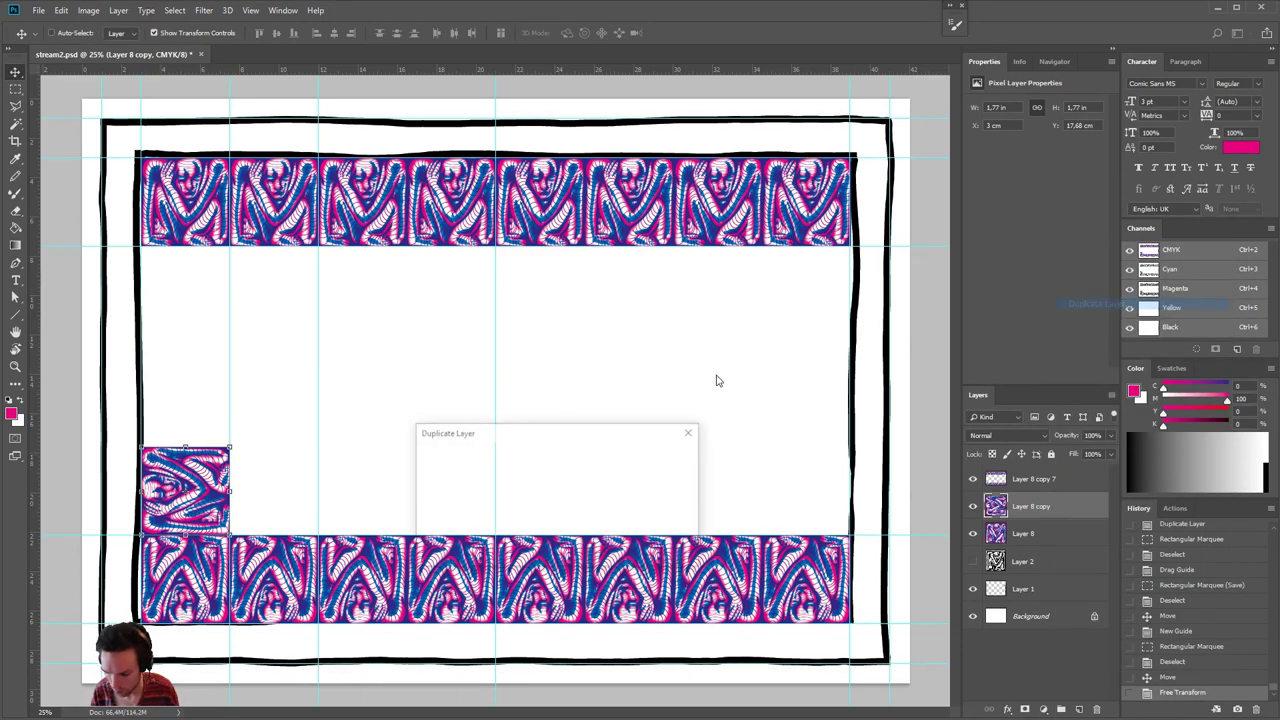
key("Return")
left_click_drag(209, 487, 213, 290)
right_click(1048, 507)
left_click(1111, 305)
key("Return")
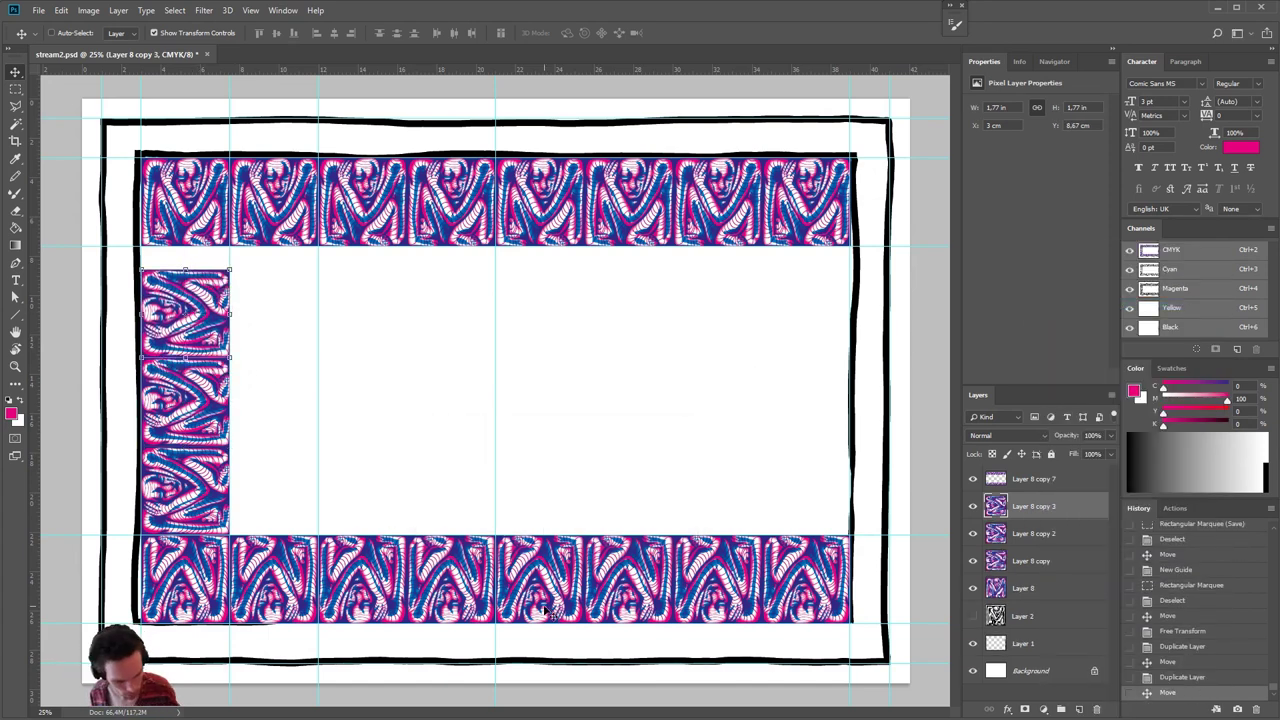
left_click(1042, 562, "shift")
key("ctrl+e")
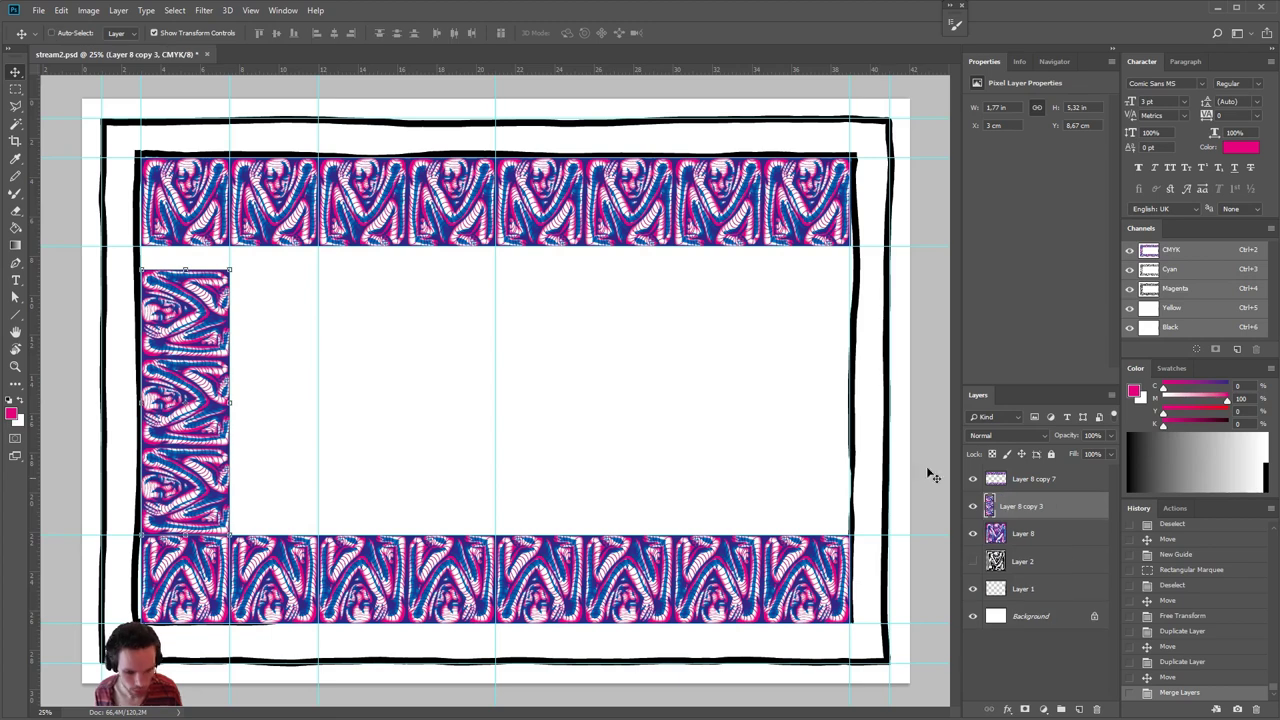
- Stretch the column with Bicubic resampling to 5.78 in tall so it meets the top band
key("ctrl+t")
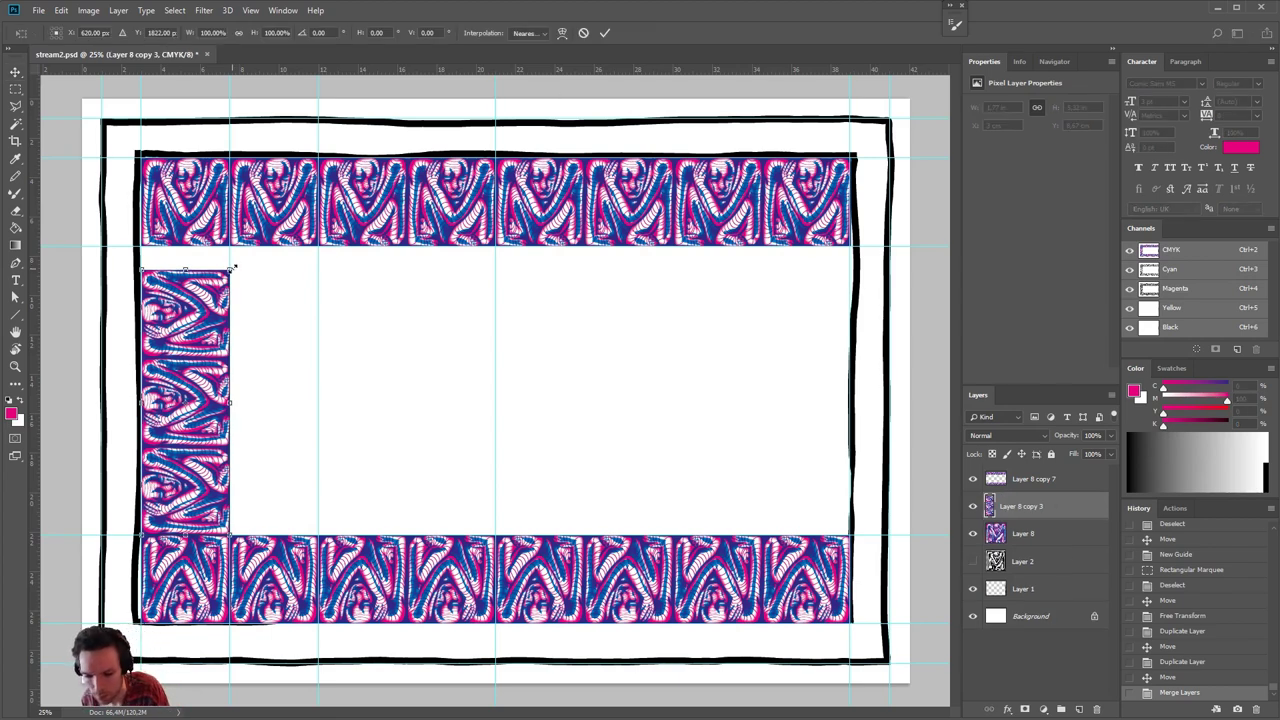
left_click(536, 36)
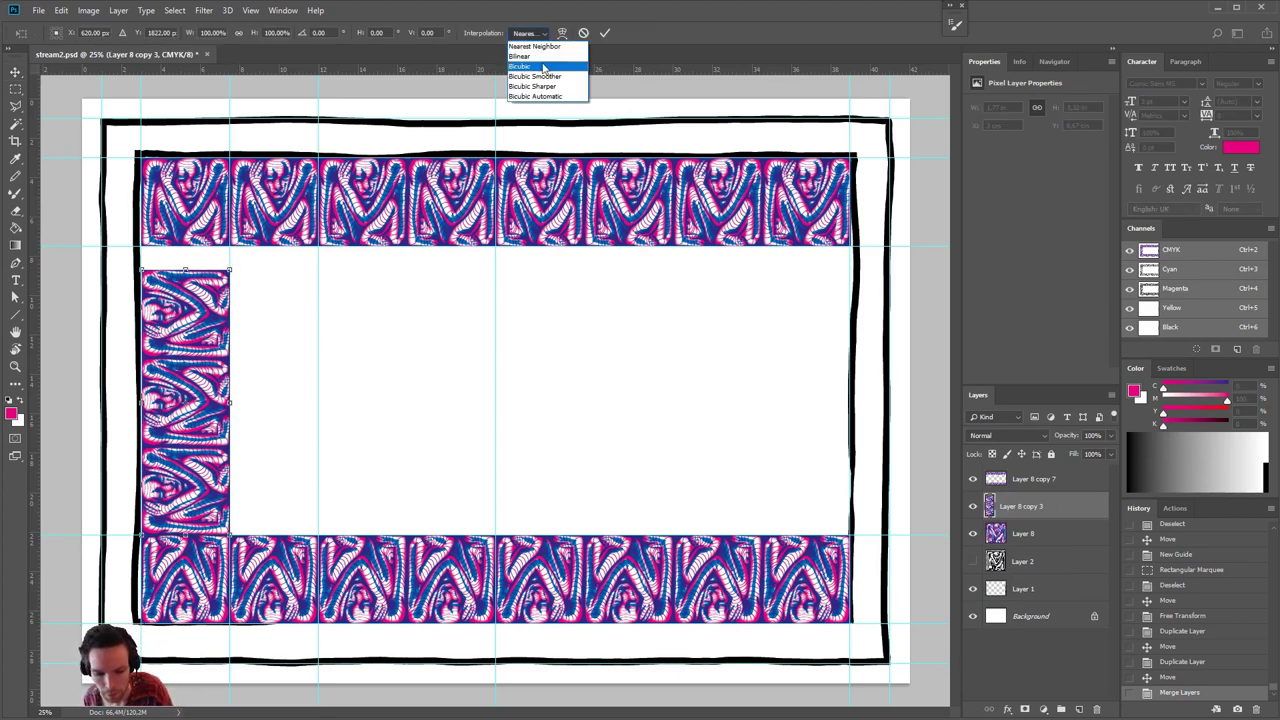
left_click(545, 63)
mouse_move(186, 267)
left_mouse_down()
mouse_move(186, 235)
mouse_move(188, 248)
left_mouse_up()
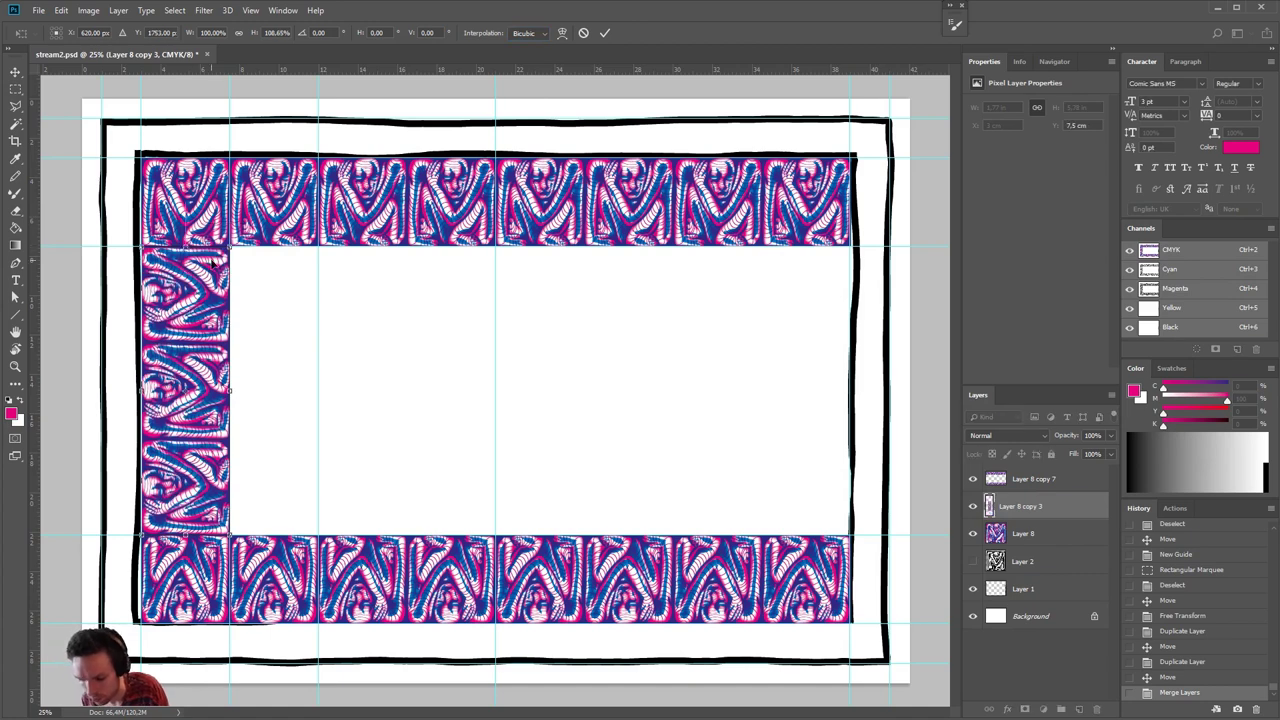
key("Return")
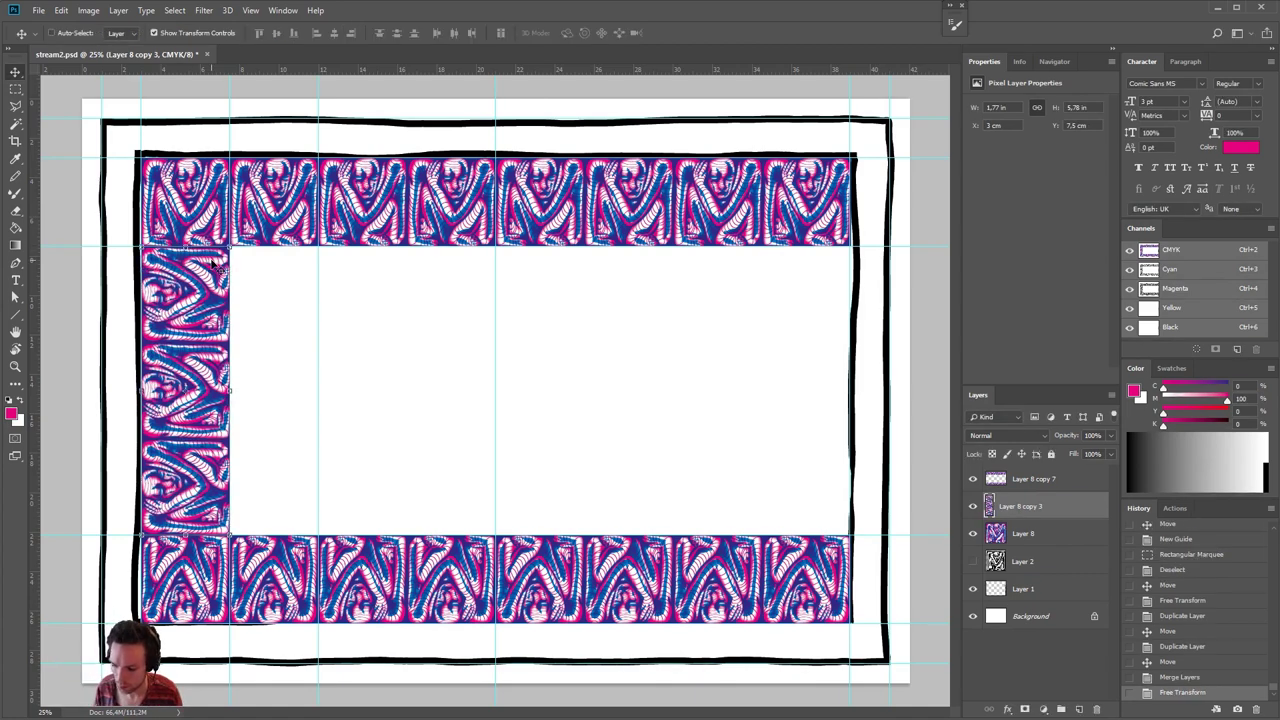
- Duplicate Layer 8 copy 3 to create Layer 8 copy 4
right_click(1050, 505)
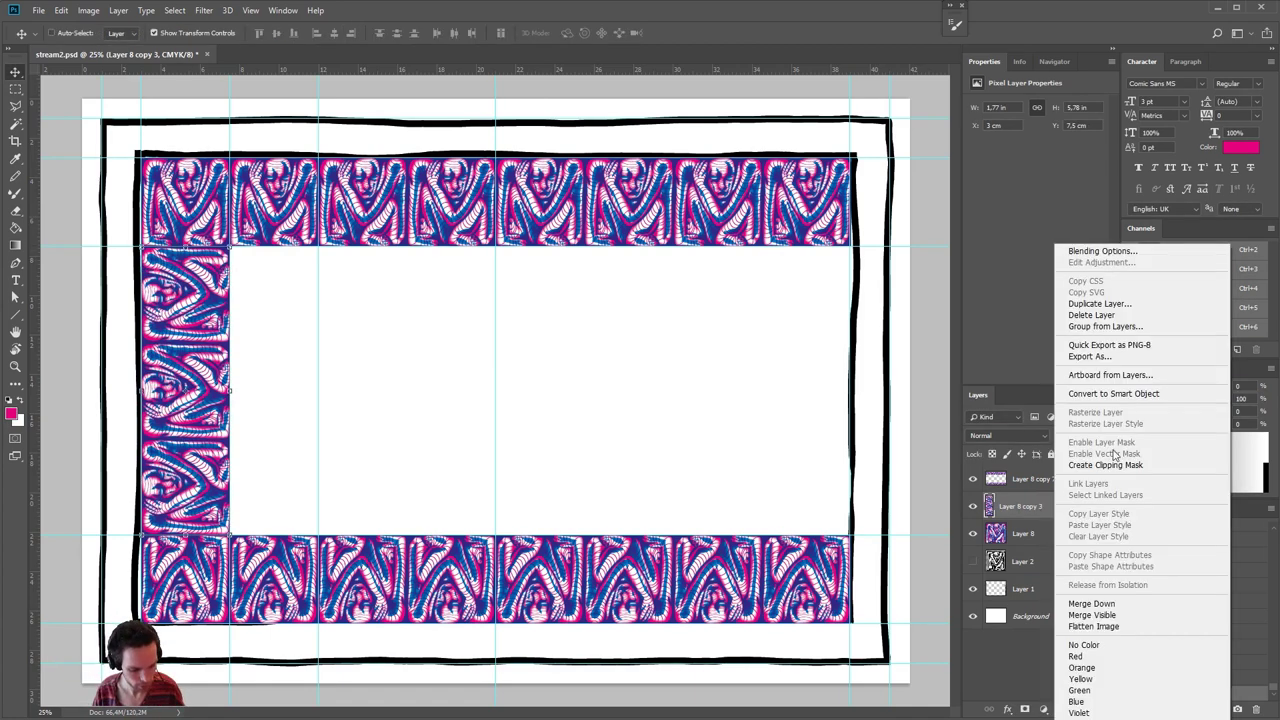
left_click(1092, 304)
key("Return")
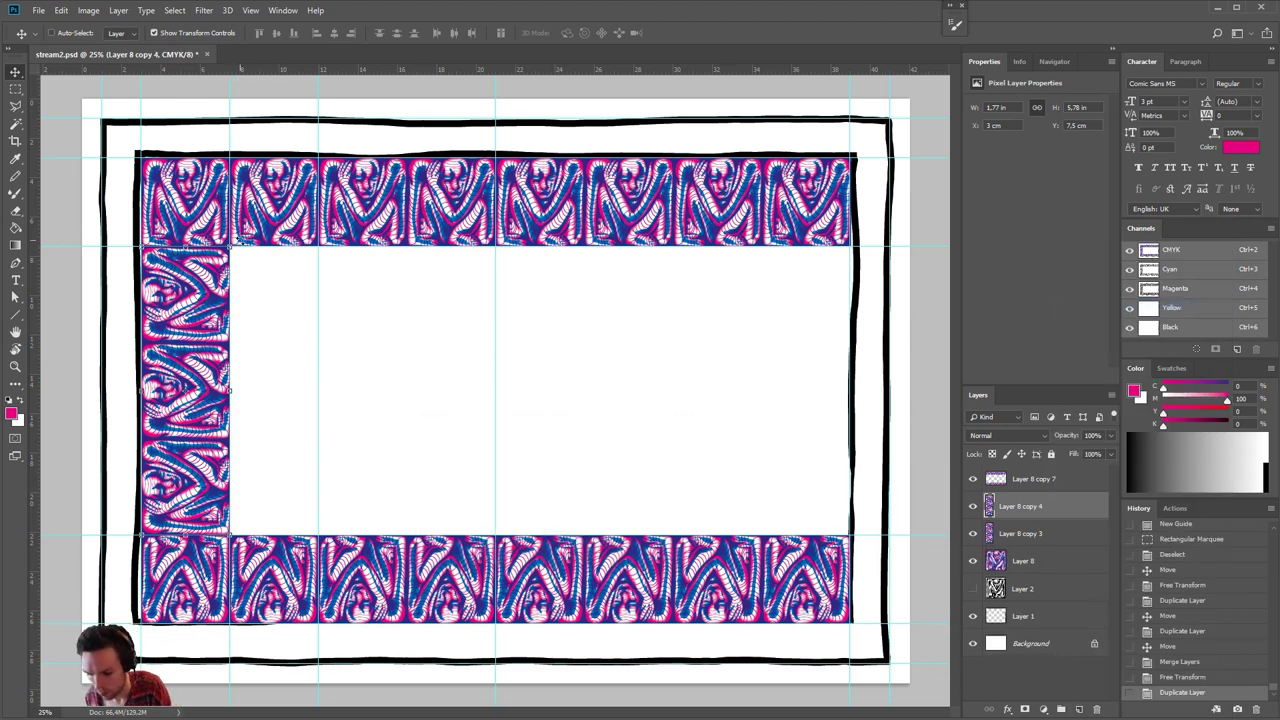
- Rotate Layer 8 copy 4 by 180° and position it along the right inner edge between the bands
key("ctrl+t")
left_click_drag(238, 240, 806, 406)
key("Return")
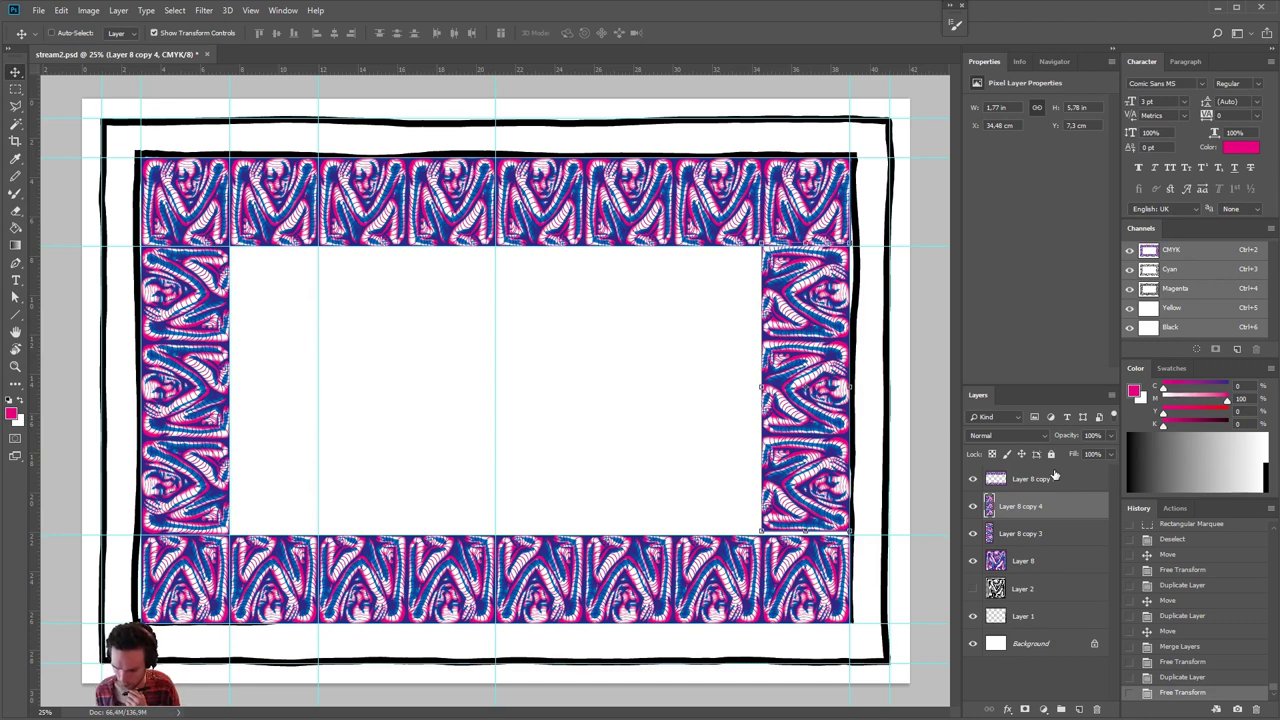
- Delete Layer 1, the black hand-drawn frame layer
left_click(1025, 616)
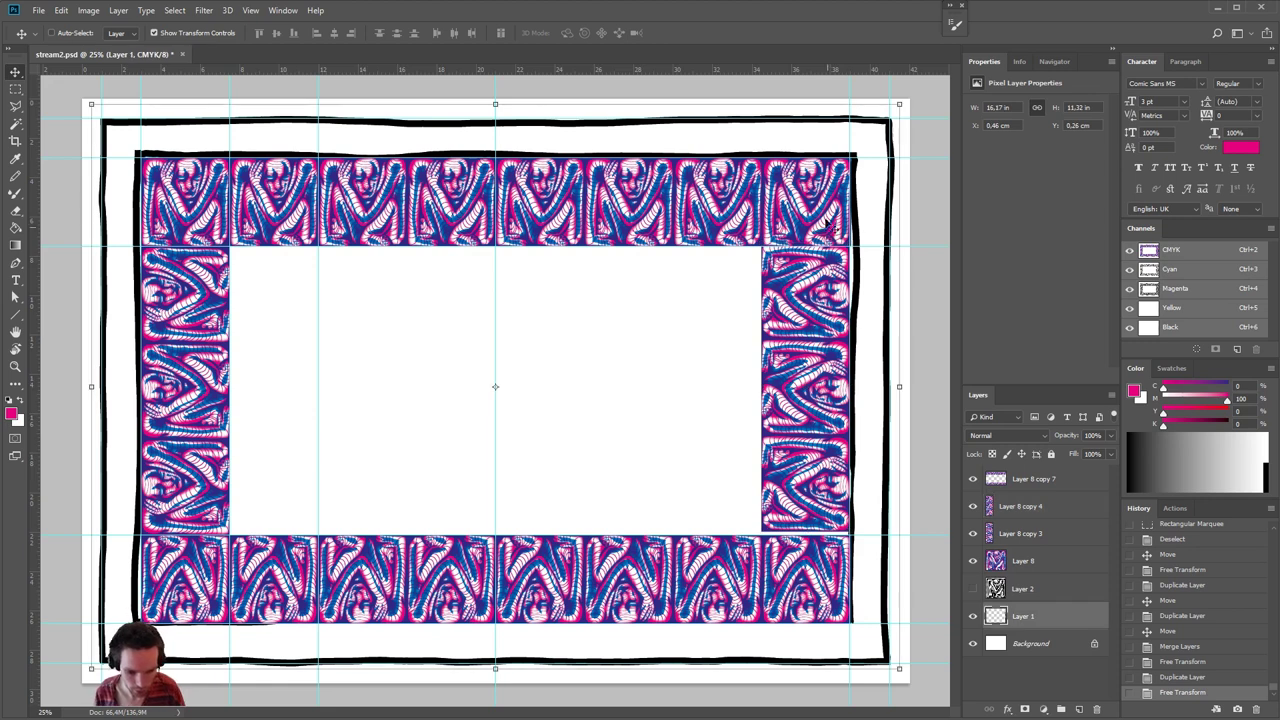
key("b")
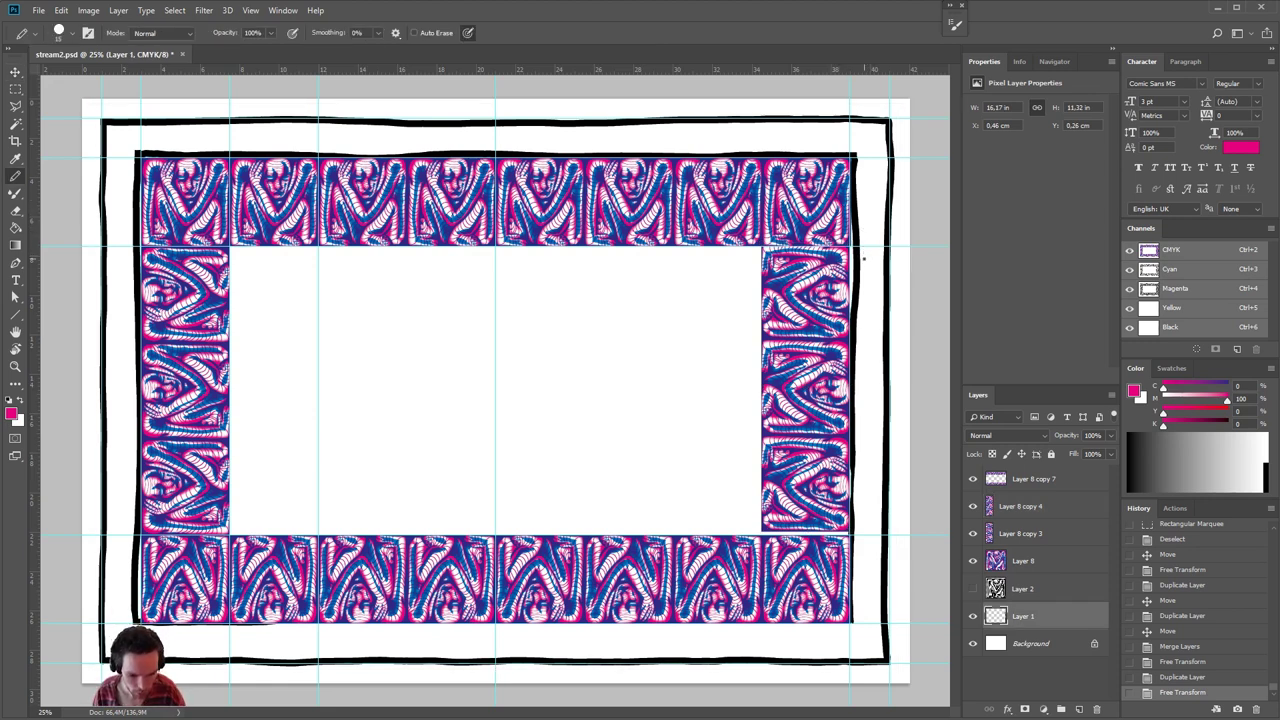
key("d")
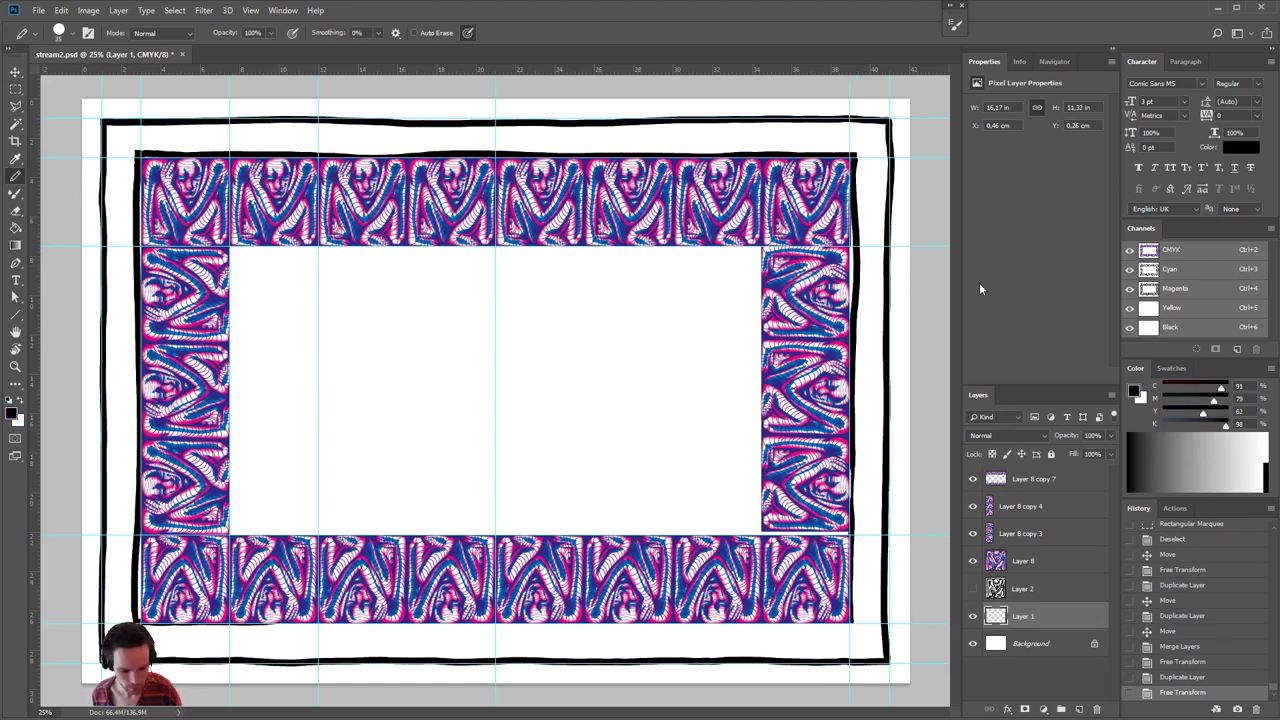
left_click(1092, 709)
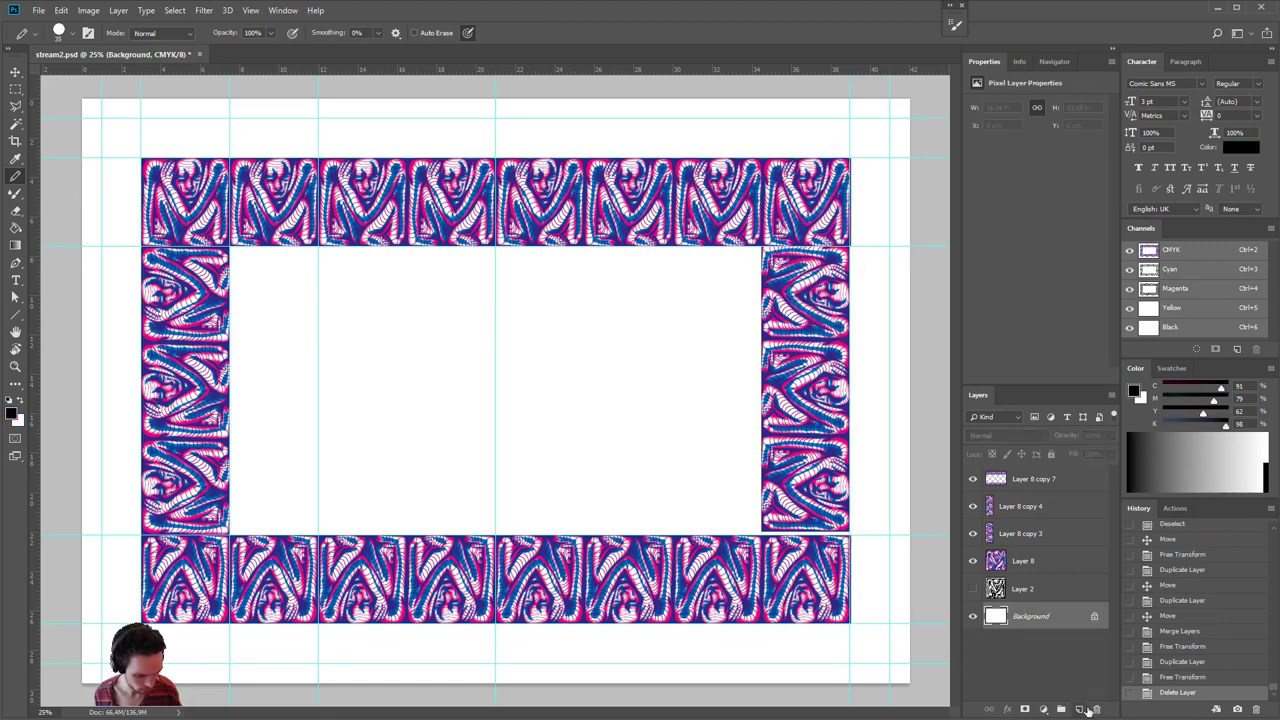
- On a new layer, fill a page-sized rectangle with dark blue and deselect
left_click(1078, 709)
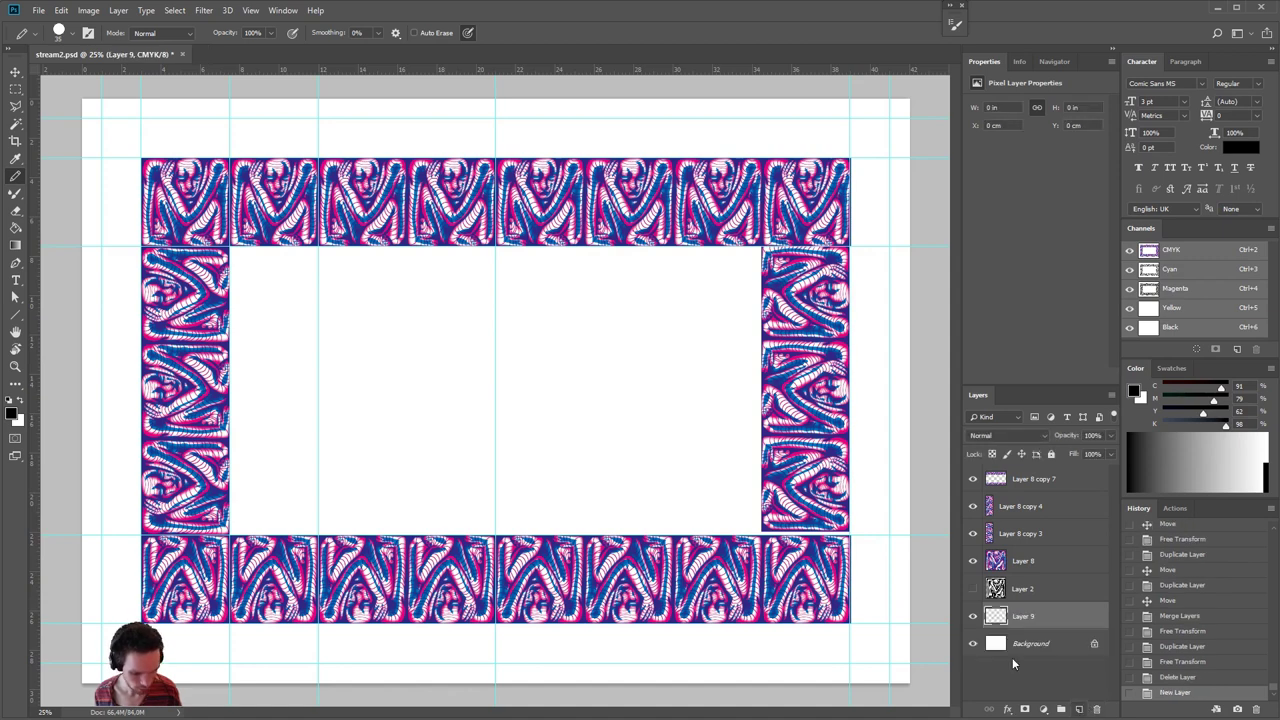
left_click(16, 88)
left_click_drag(102, 118, 890, 664)
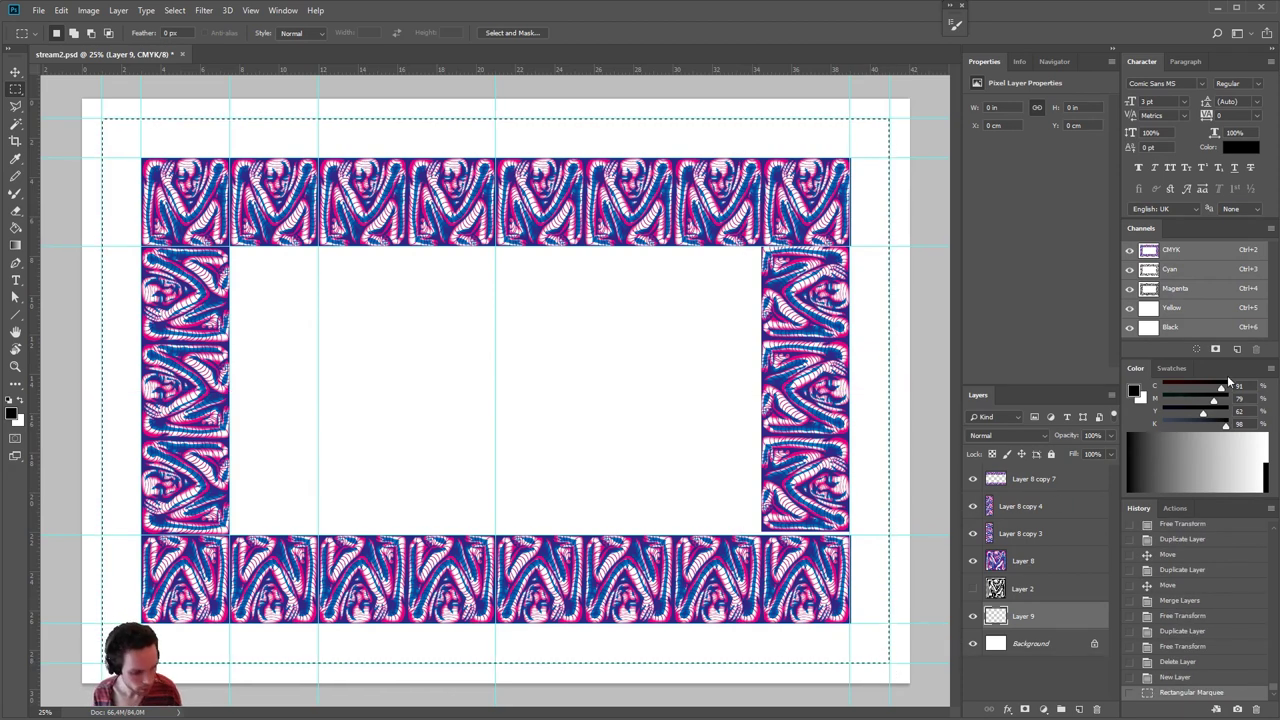
left_click_drag(1225, 425, 1270, 398)
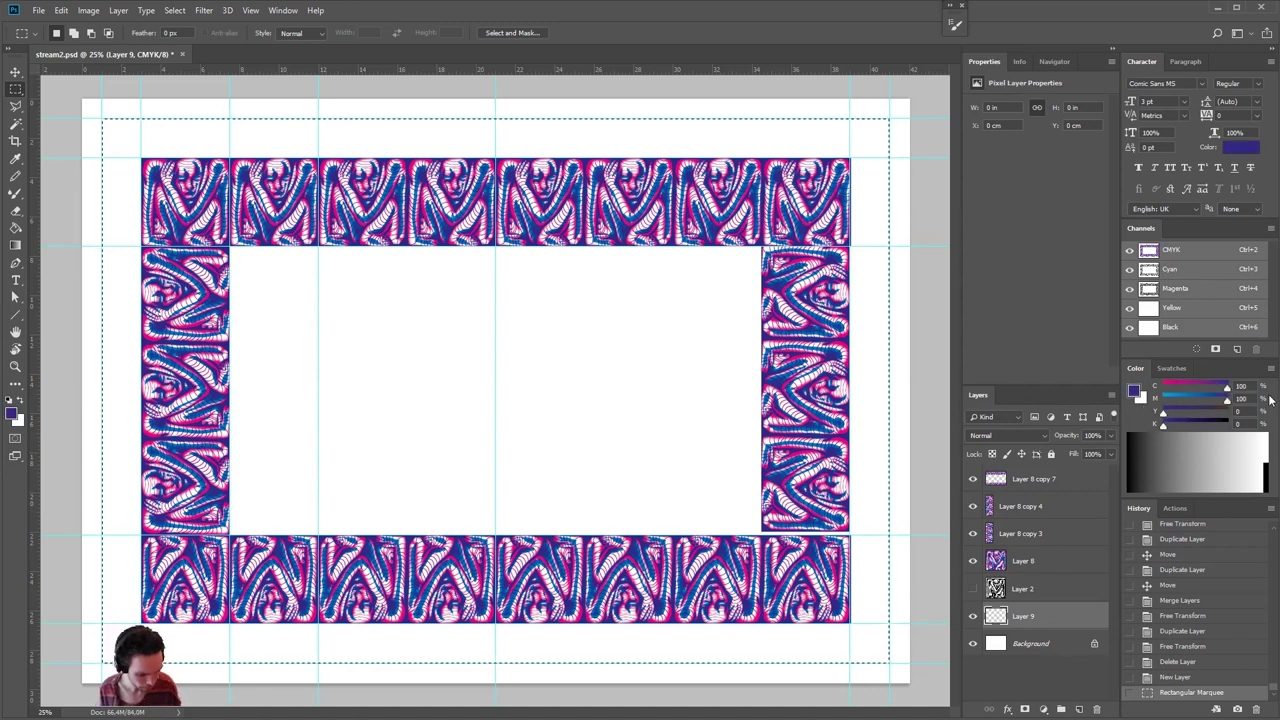
key("x")
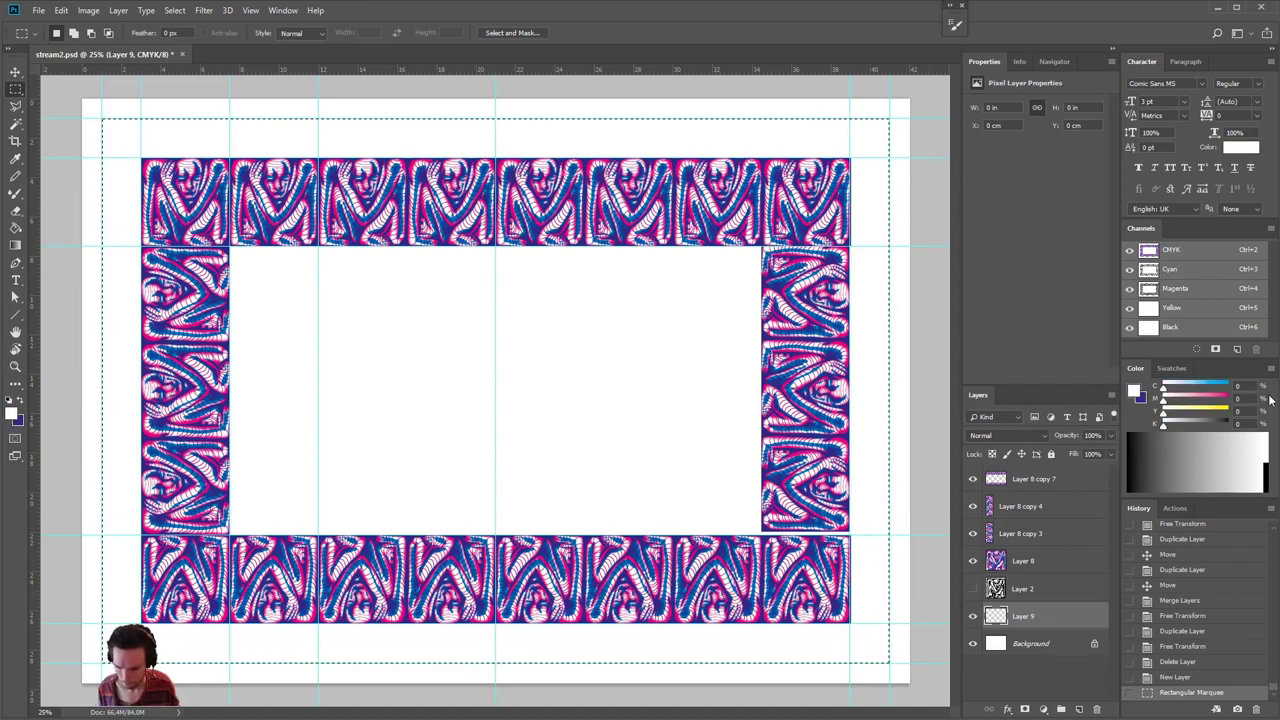
key("ctrl+BackSpace")
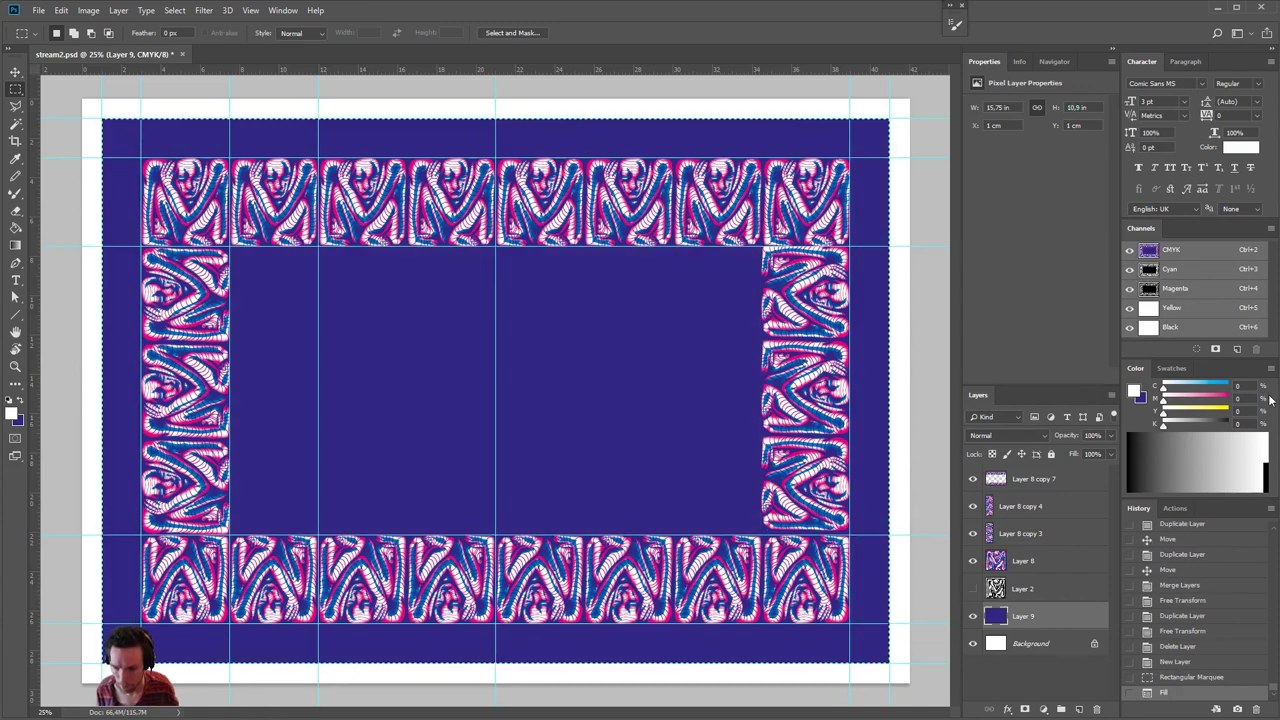
key("ctrl+d")
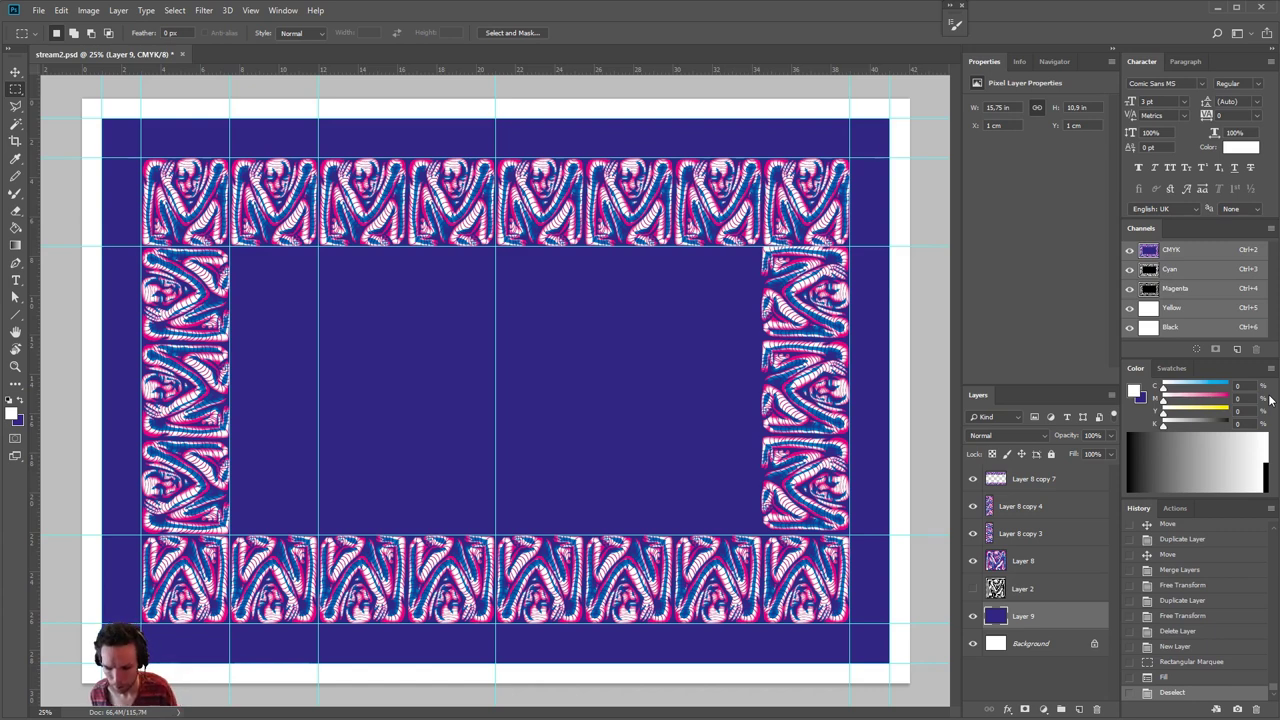
right_click(570, 73)
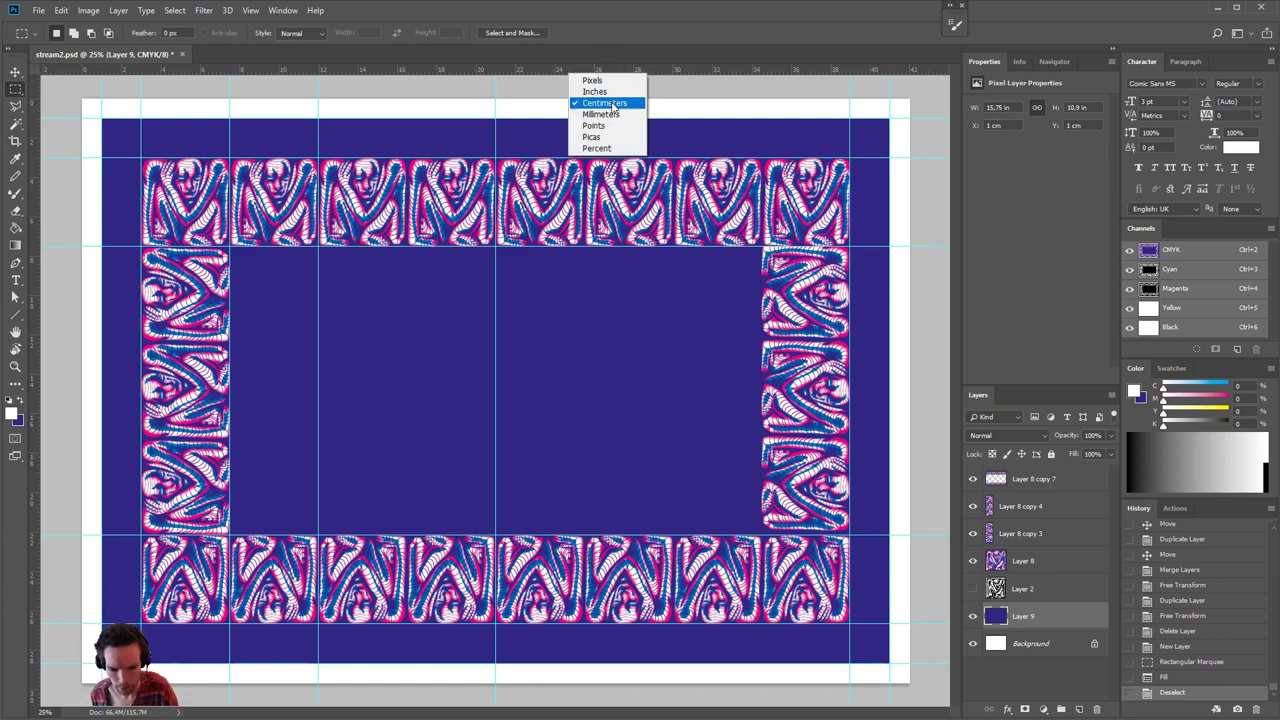
- Switch rulers to Percent, add a horizontal guide at 50%, and remove two vertical guides
left_click(600, 148)
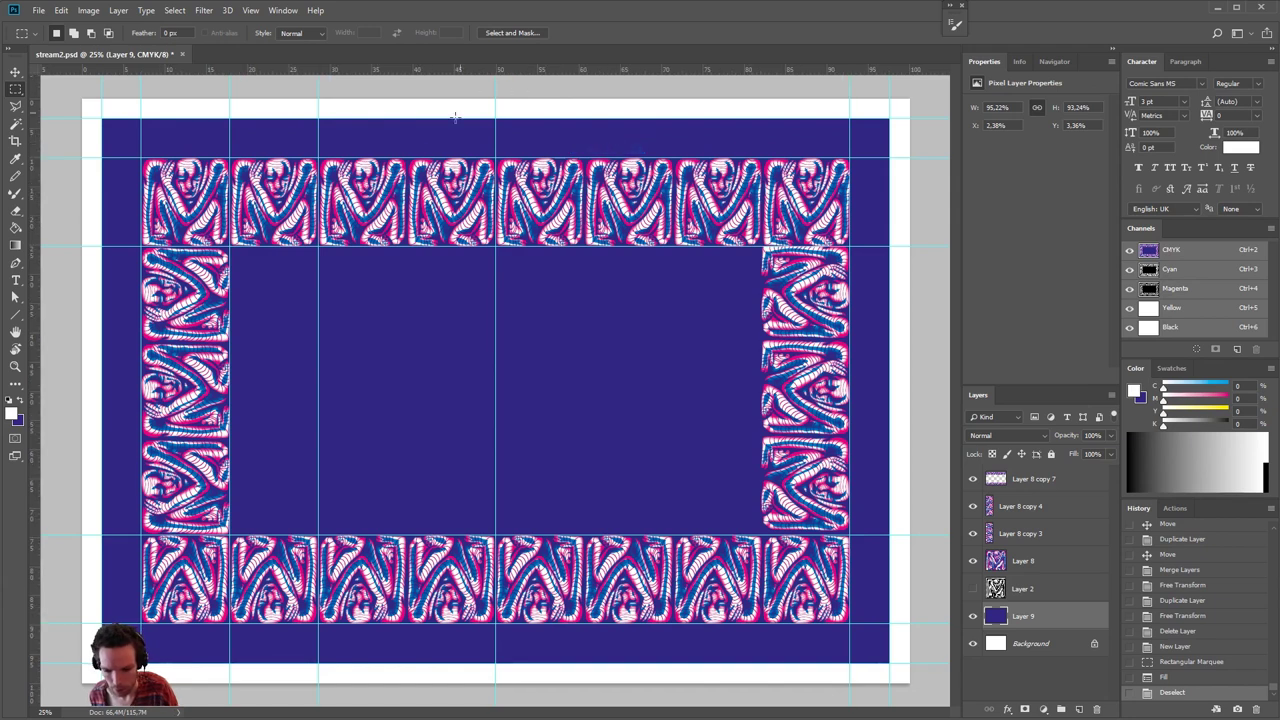
left_click_drag(250, 74, 523, 390)
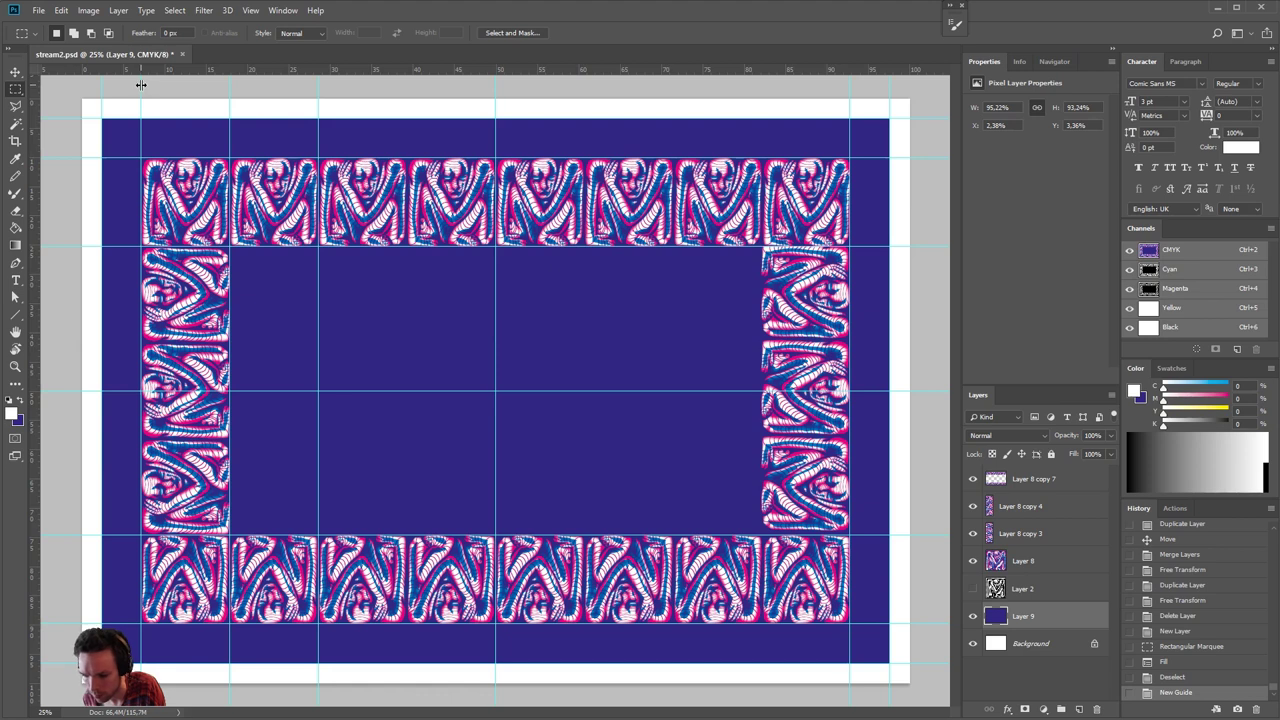
left_click_drag(231, 88, 234, 68)
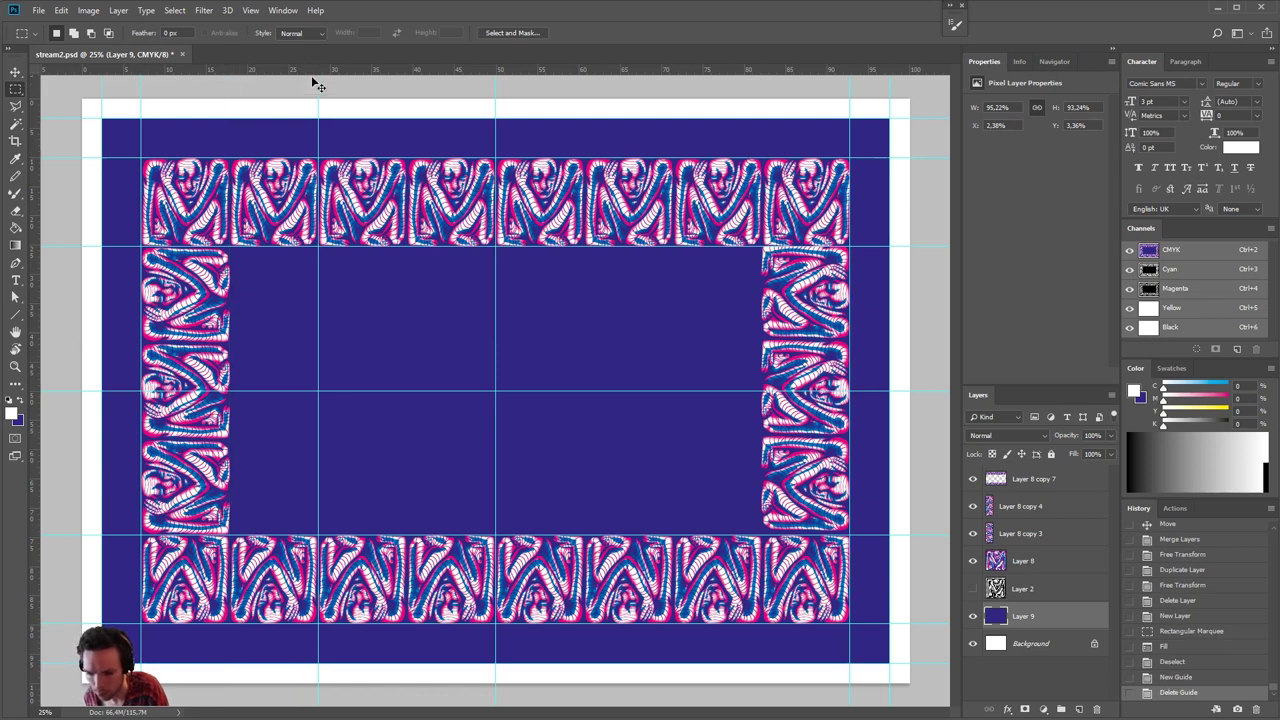
left_click_drag(318, 80, 320, 66)
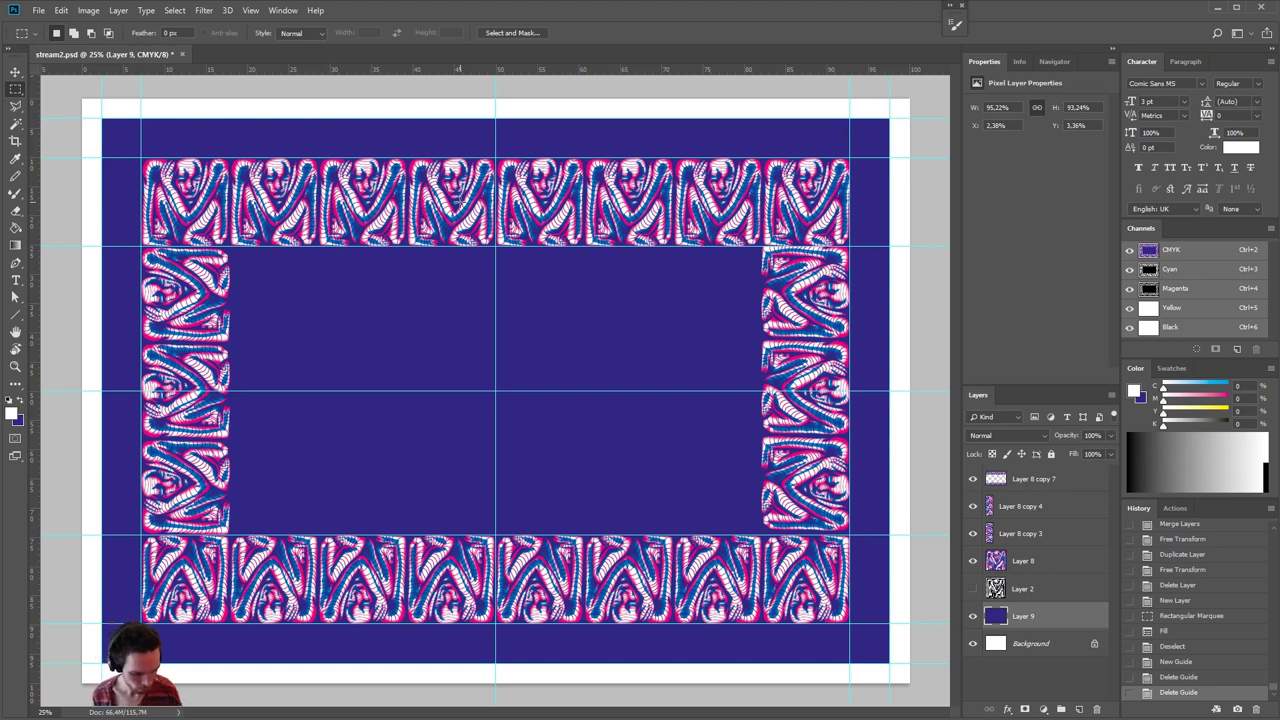
- Add Layer 10 clipped to the dark-blue layer, zoomed to 50% on the top tile band
left_click(1078, 708)
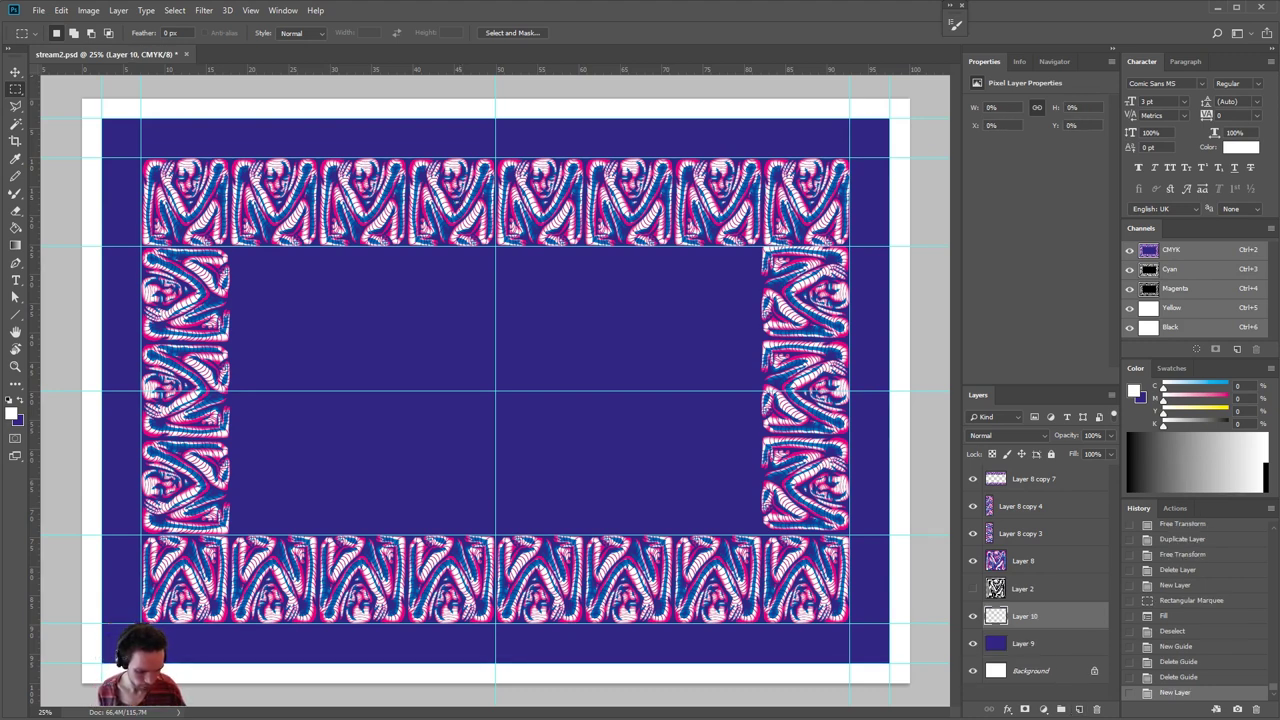
key("ctrl+plus")
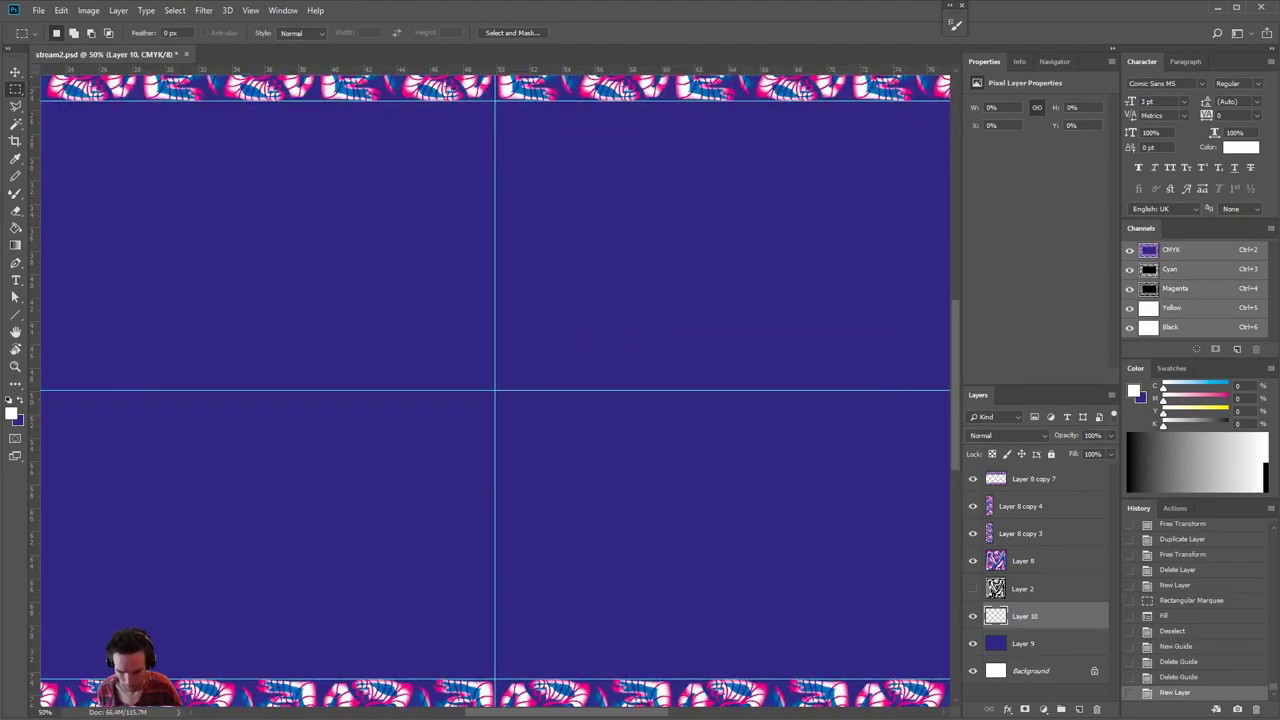
left_click_drag(580, 421, 654, 614)
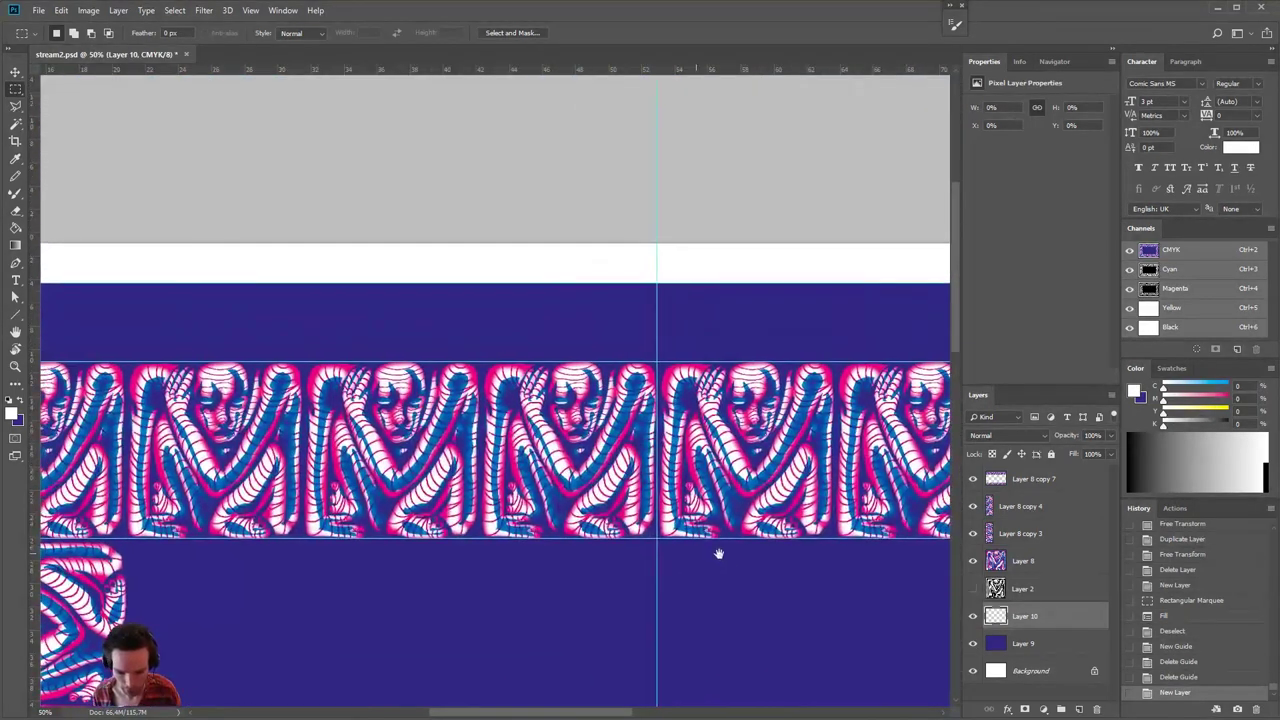
left_click(1062, 629, "alt")
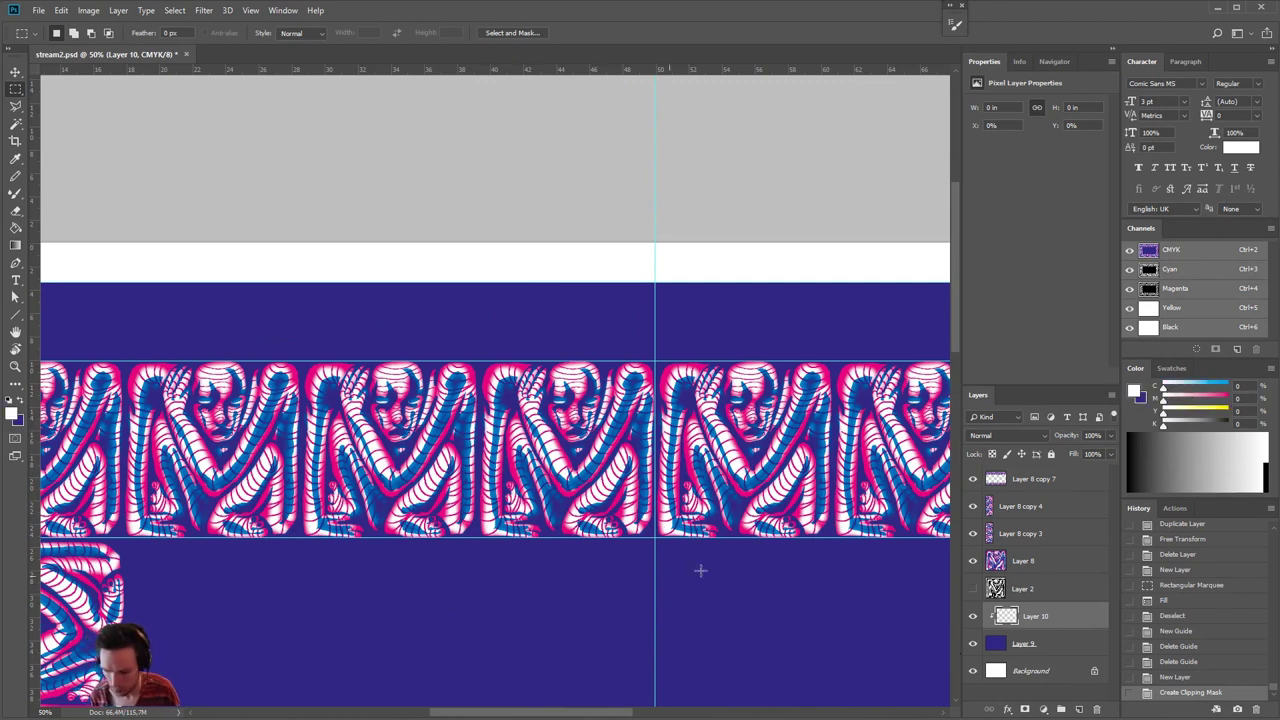
- Set up the Pencil in light cyan with snapping turned off, undoing test strokes
left_click(1225, 404)
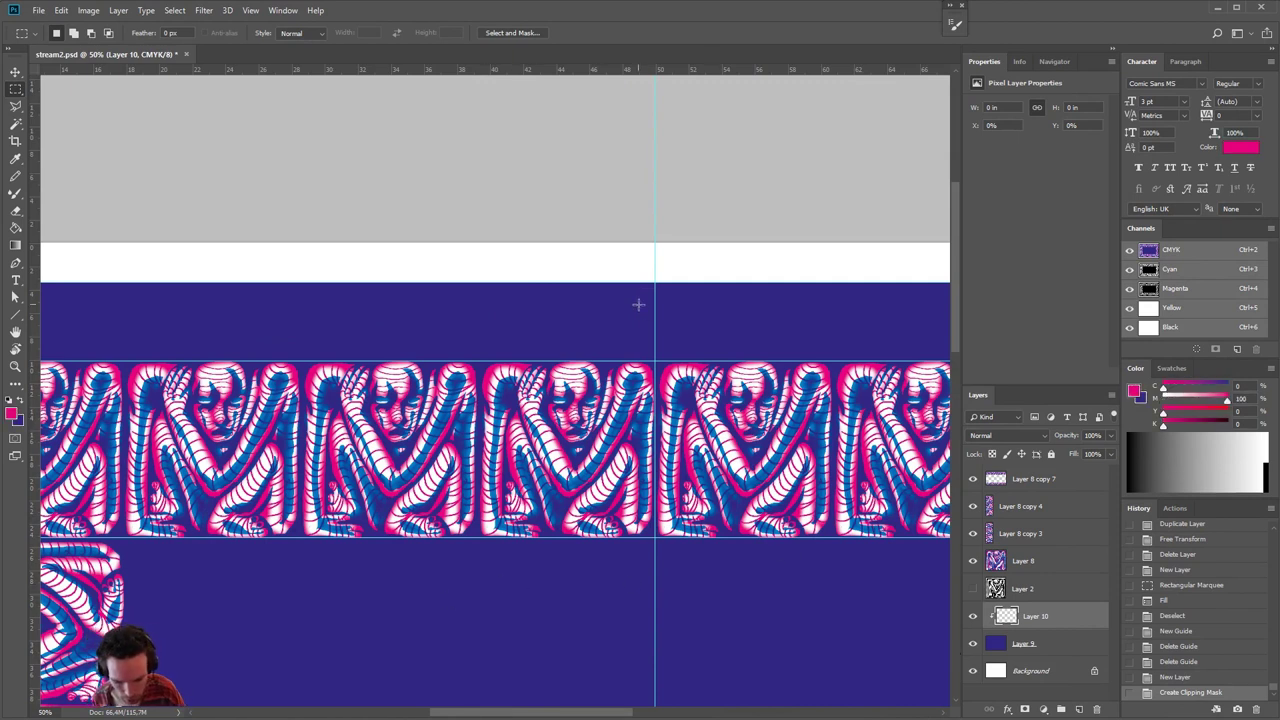
key("b")
left_click_drag(634, 297, 651, 354)
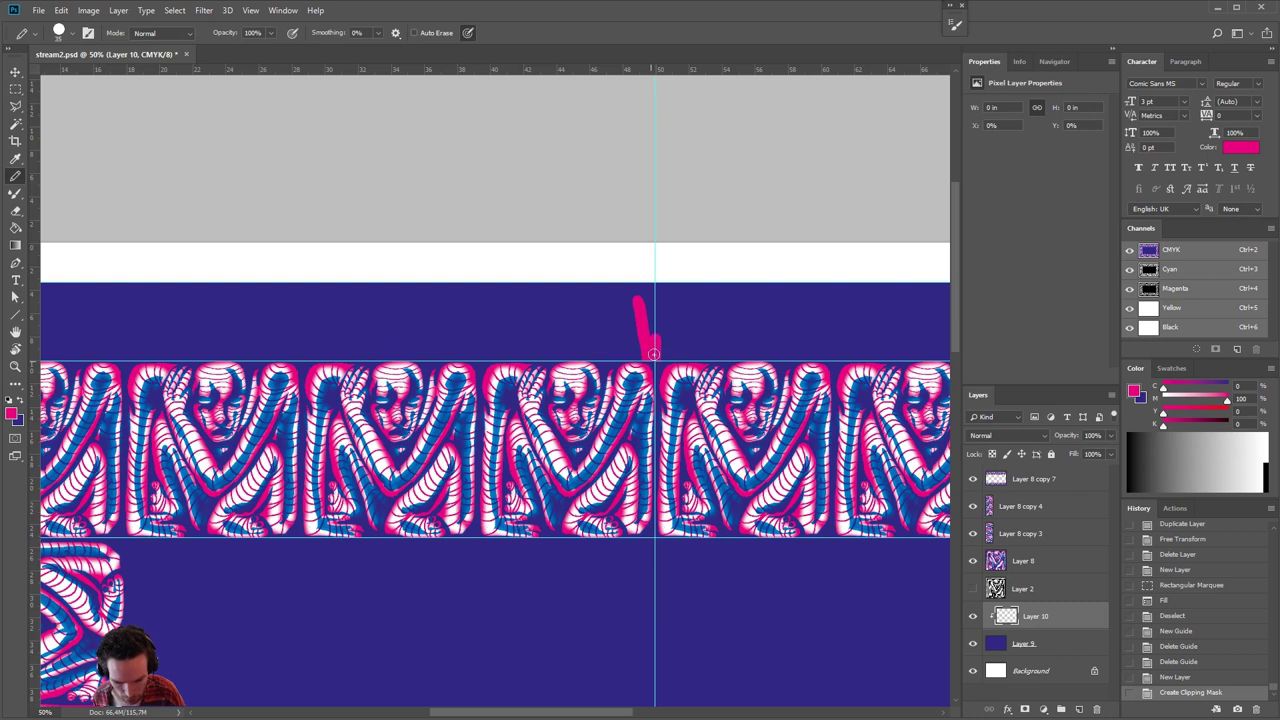
key("ctrl+z")
left_click(250, 10)
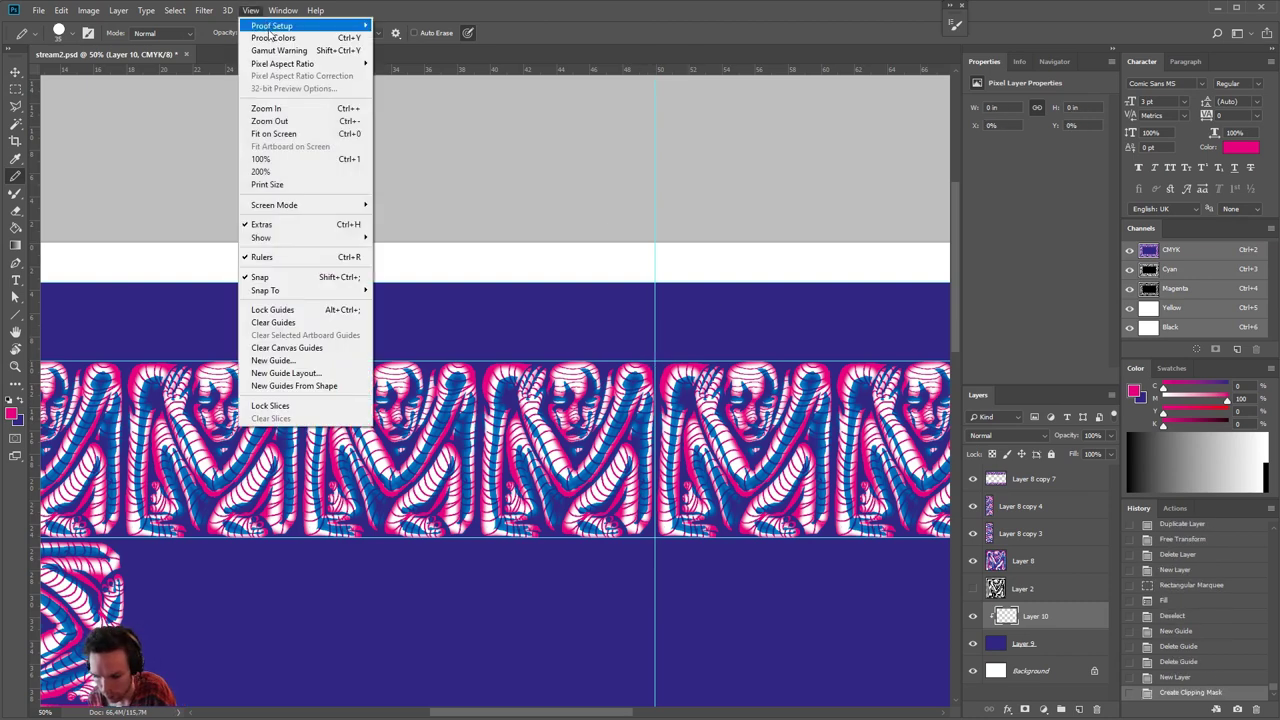
left_click(306, 277)
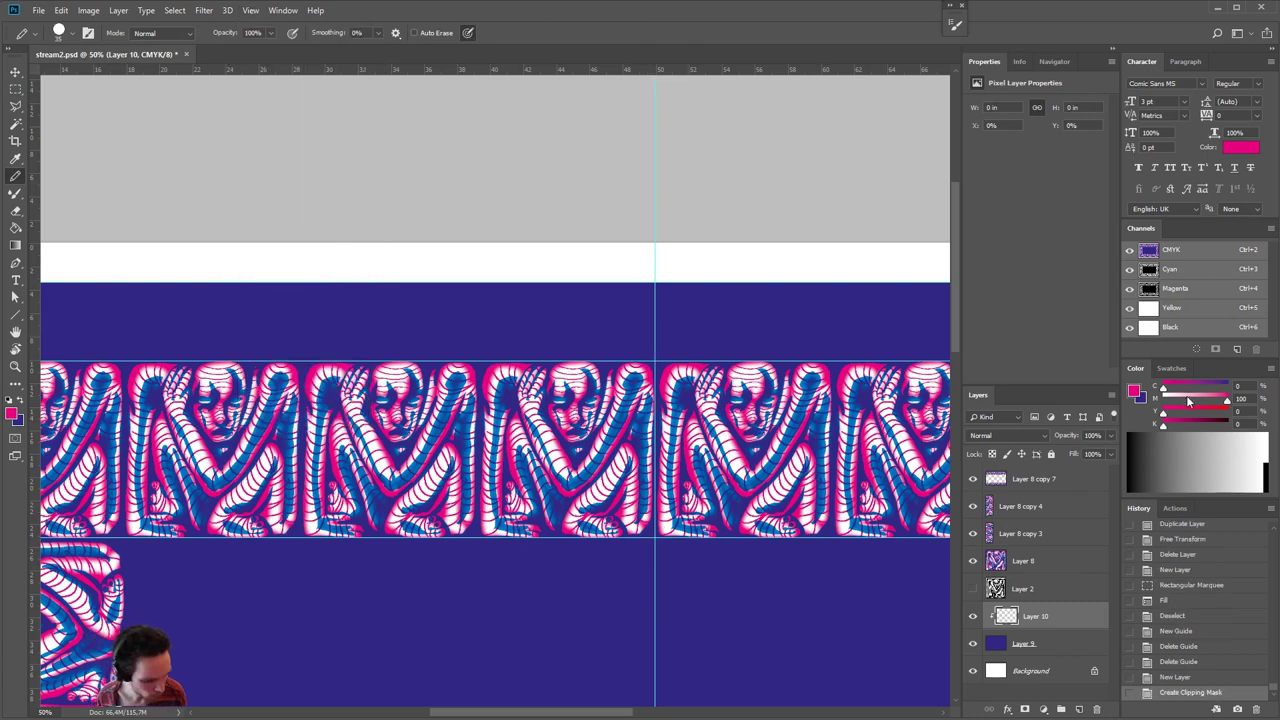
mouse_move(1188, 400)
left_mouse_down()
mouse_move(1160, 400)
mouse_move(1230, 386)
left_mouse_up()
left_click_drag(596, 306, 604, 356)
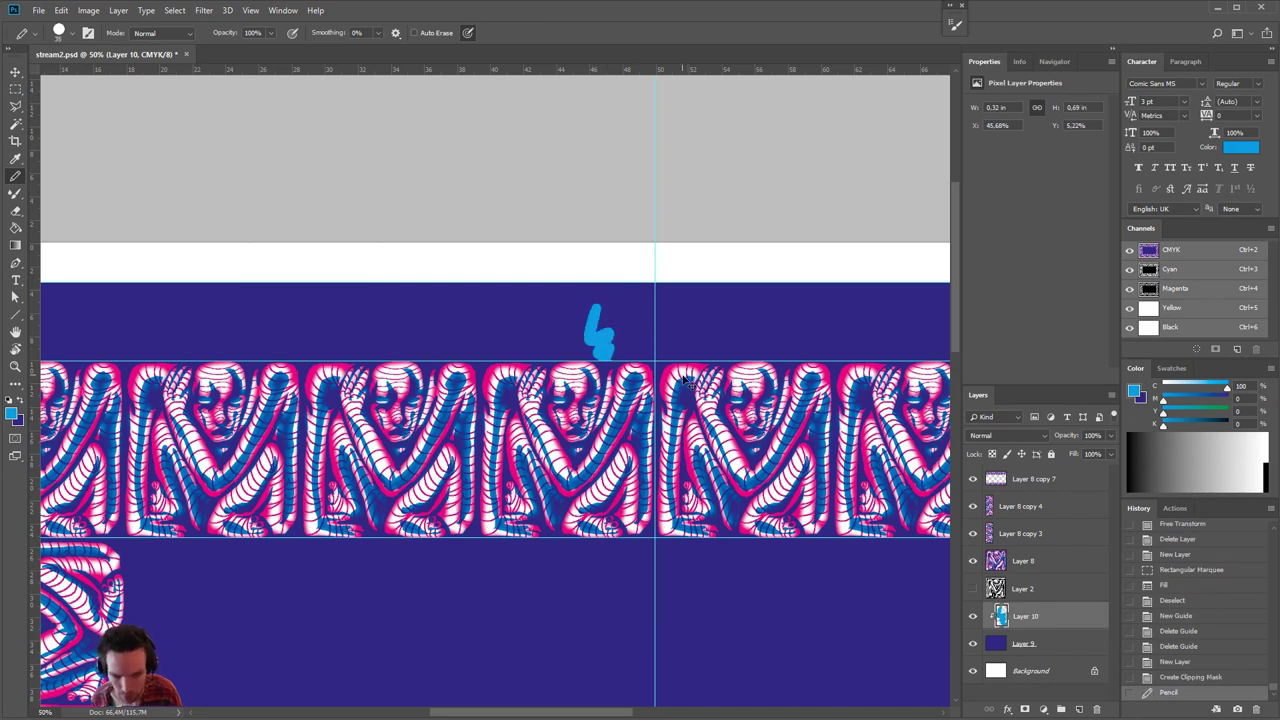
key("ctrl+z")
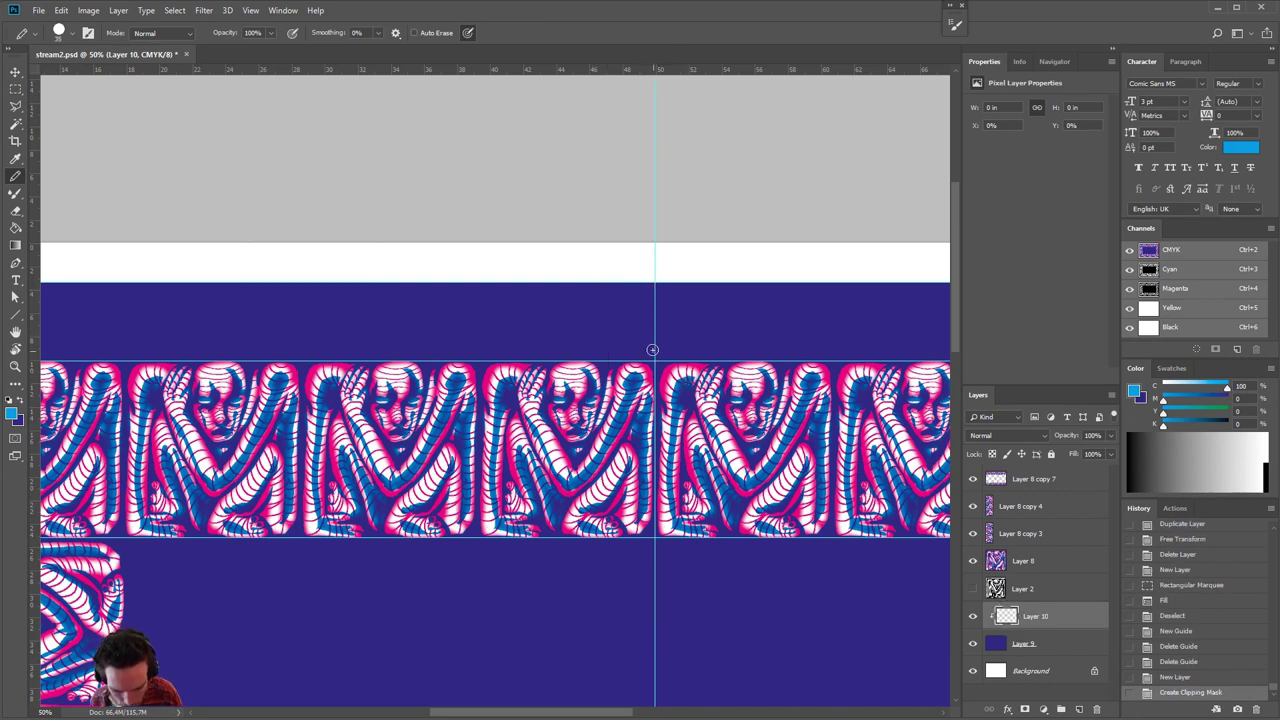
mouse_move(650, 350)
left_mouse_down()
mouse_move(640, 362)
mouse_move(628, 287)
mouse_move(614, 281)
mouse_move(604, 333)
left_mouse_up()
key("ctrl+z")
- Paint a light-blue U-shaped squiggle above the tiles, hooking it left with a tail
mouse_move(619, 284)
left_mouse_down()
mouse_move(605, 340)
mouse_move(638, 357)
mouse_move(578, 354)
mouse_move(575, 292)
left_mouse_up()
mouse_move(633, 348)
left_mouse_down()
mouse_move(592, 362)
mouse_move(573, 300)
mouse_move(538, 300)
mouse_move(541, 278)
mouse_move(504, 287)
mouse_move(510, 322)
mouse_move(540, 326)
mouse_move(522, 326)
mouse_move(505, 293)
mouse_move(536, 280)
mouse_move(590, 296)
mouse_move(537, 330)
mouse_move(544, 338)
mouse_move(564, 307)
mouse_move(573, 353)
mouse_move(503, 359)
mouse_move(498, 333)
mouse_move(500, 352)
mouse_move(472, 349)
mouse_move(471, 321)
mouse_move(503, 328)
mouse_move(469, 330)
mouse_move(500, 289)
mouse_move(482, 282)
mouse_move(445, 329)
mouse_move(466, 362)
mouse_move(465, 346)
mouse_move(466, 359)
mouse_move(425, 358)
mouse_move(425, 312)
left_mouse_up()
mouse_move(408, 315)
left_mouse_down()
mouse_move(424, 355)
mouse_move(392, 358)
mouse_move(409, 347)
left_mouse_up()
key("x")
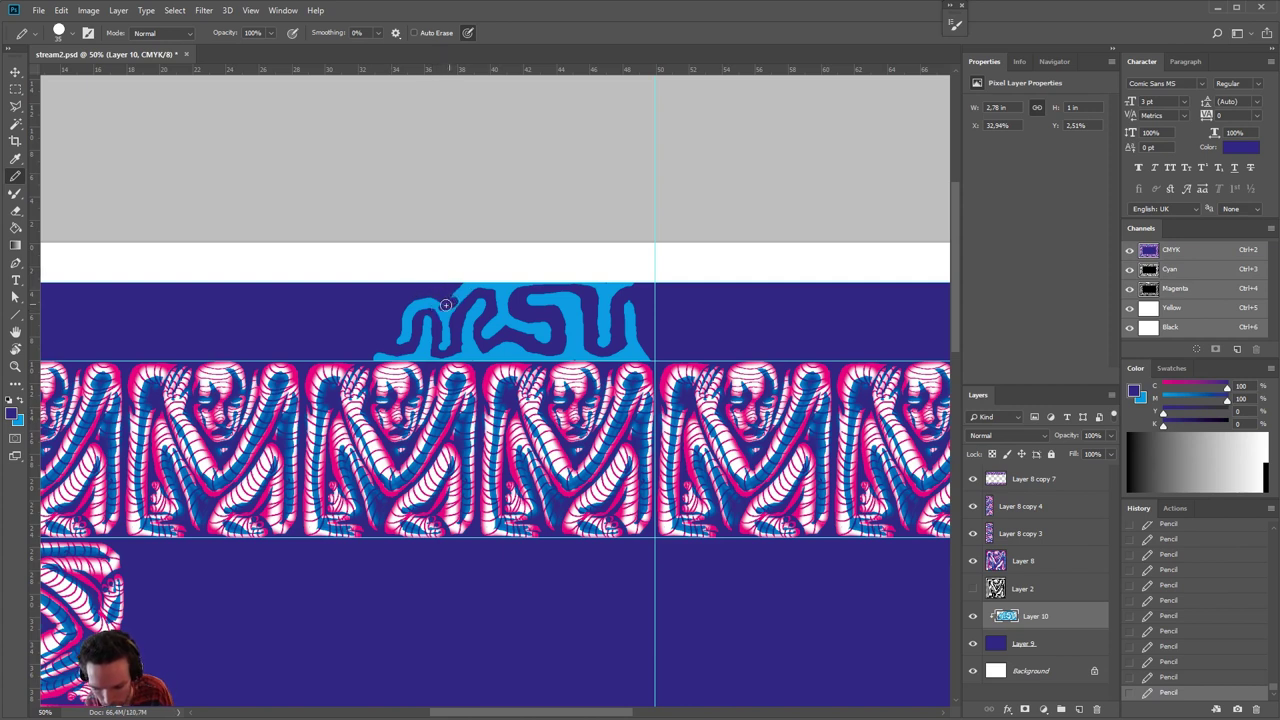
key("x")
key("x")
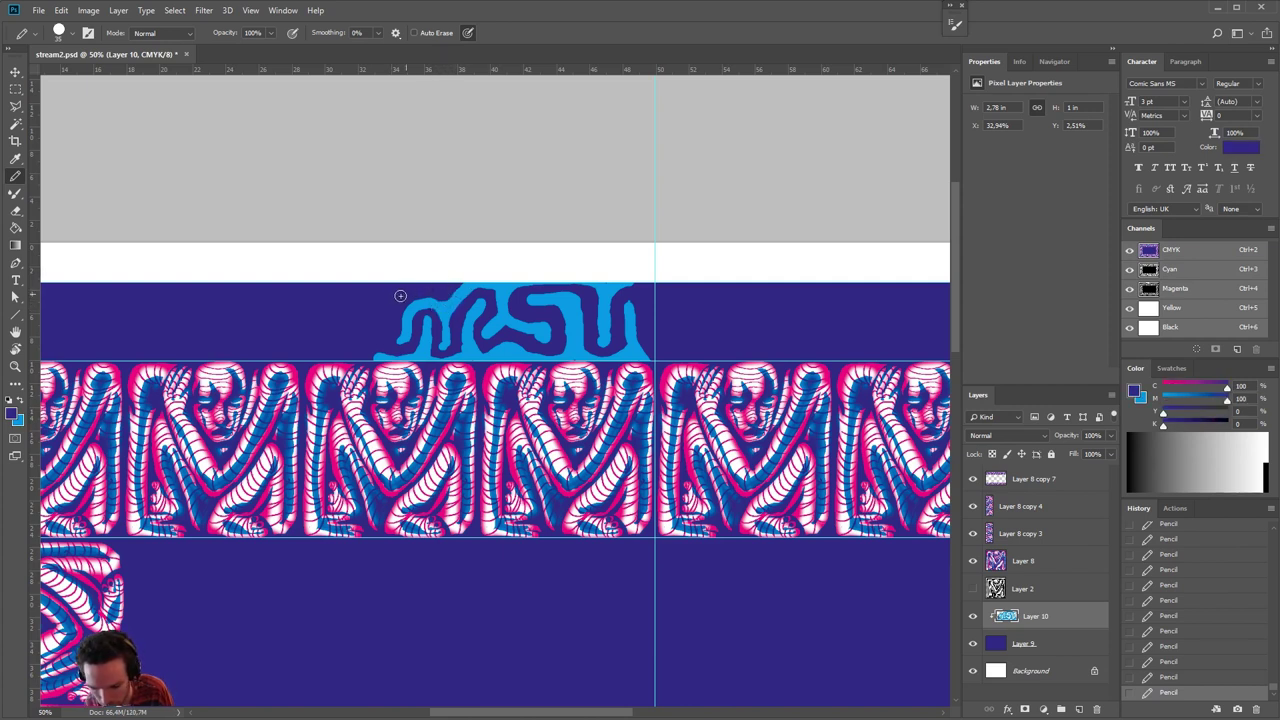
key("x")
mouse_move(430, 288)
left_mouse_down()
mouse_move(397, 298)
mouse_move(386, 338)
left_mouse_up()
key("x")
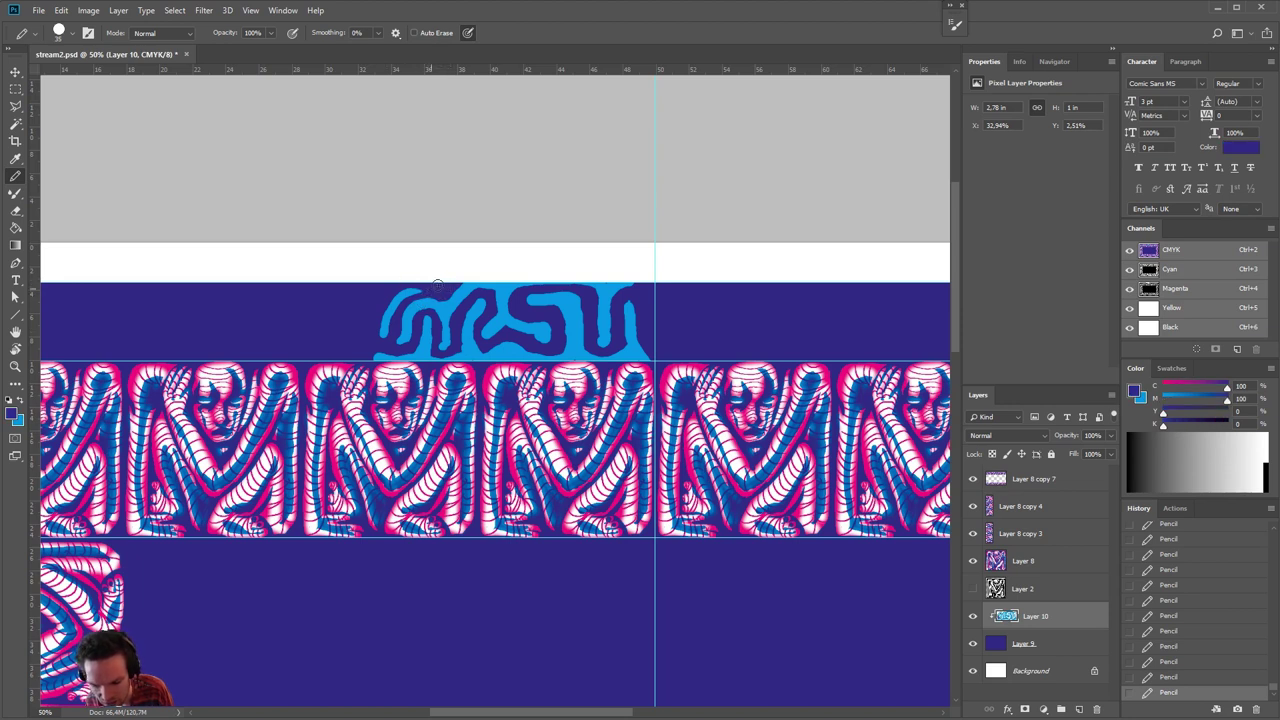
key("x")
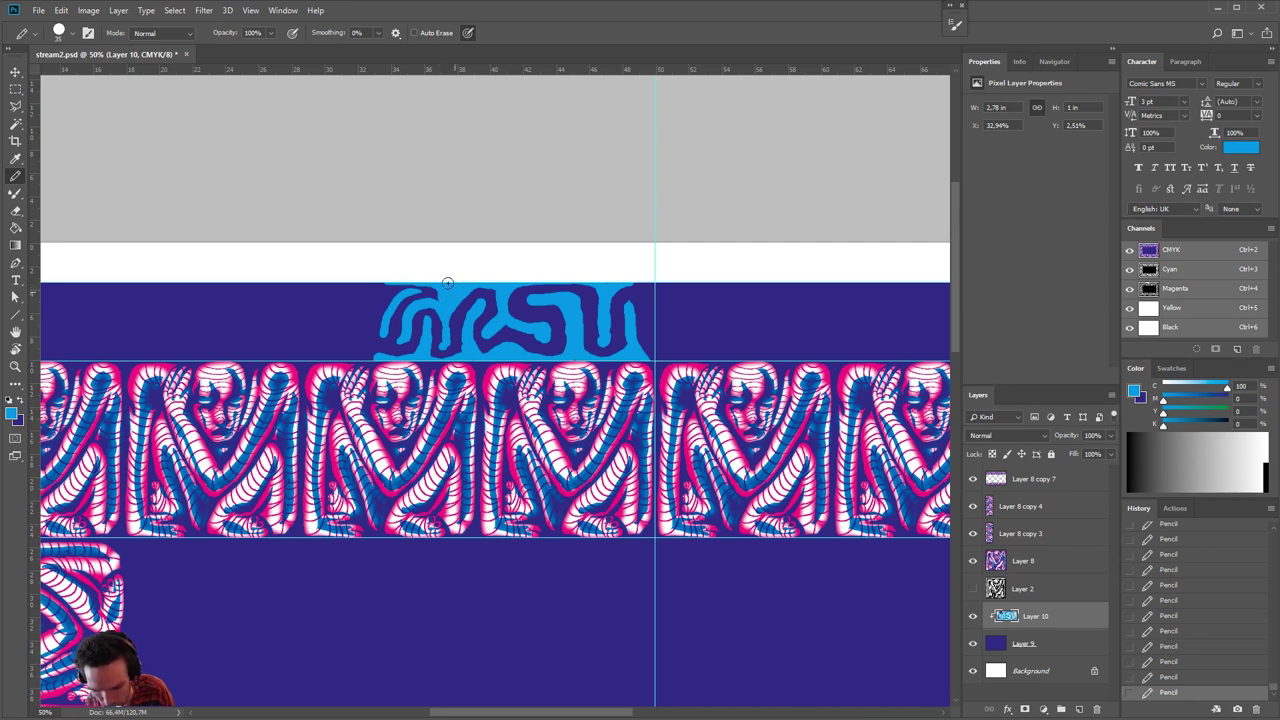
- Extend the band's top-left edge further left, trimming its top edge in dark blue
key("x")
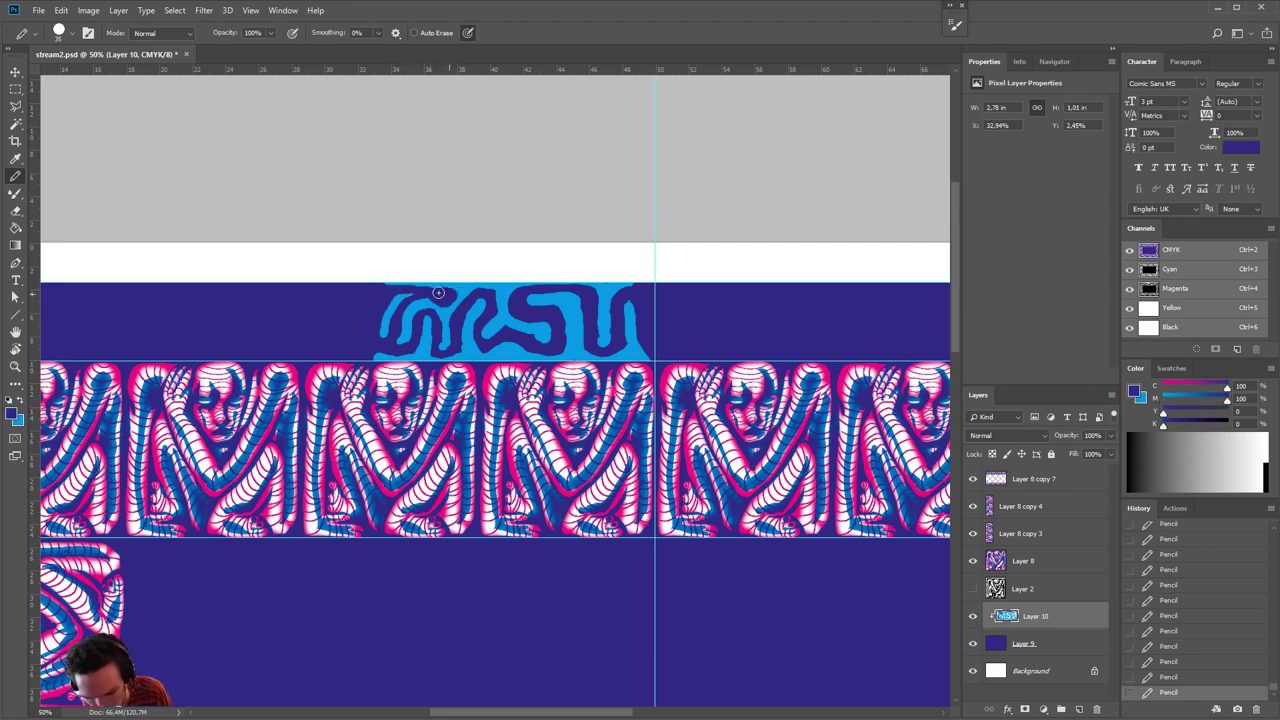
key("x")
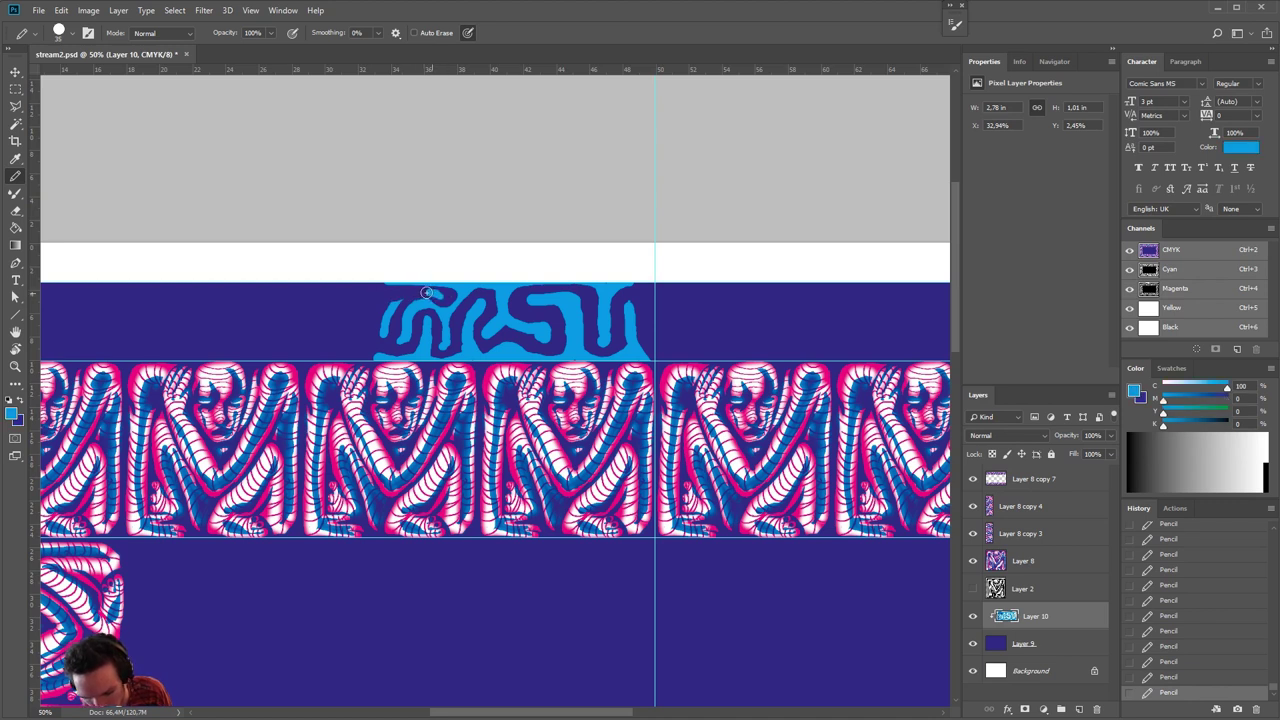
key("x")
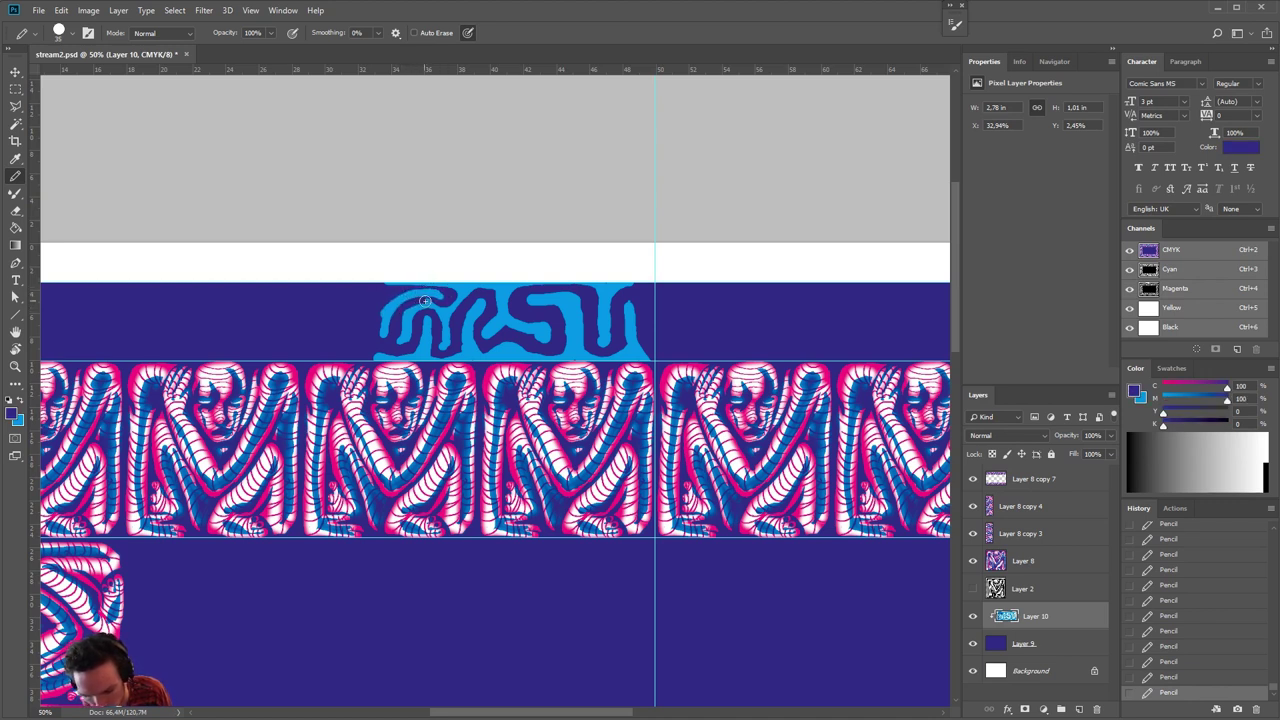
mouse_move(443, 290)
left_mouse_down()
mouse_move(405, 290)
mouse_move(427, 301)
mouse_move(377, 340)
mouse_move(381, 354)
left_mouse_up()
key("x")
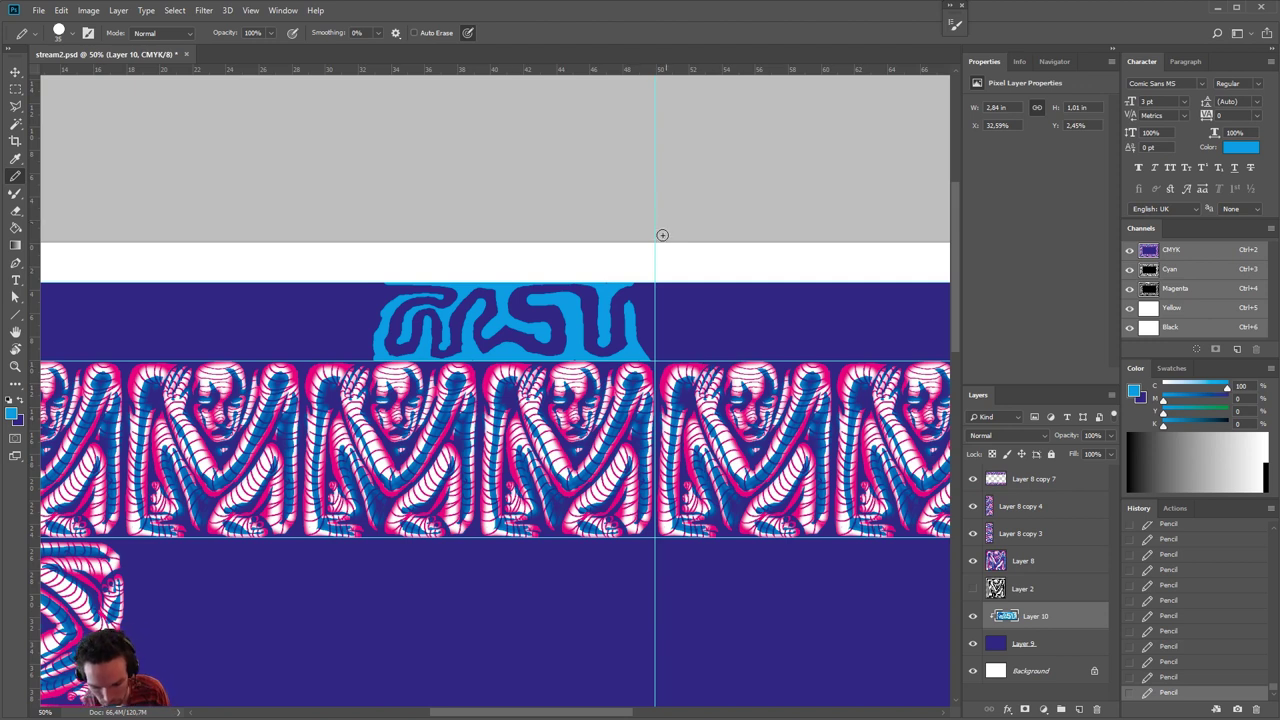
key("x")
mouse_move(420, 285)
left_mouse_down()
mouse_move(362, 302)
mouse_move(355, 342)
mouse_move(358, 311)
mouse_move(387, 313)
mouse_move(363, 359)
mouse_move(336, 354)
mouse_move(333, 335)
mouse_move(324, 356)
mouse_move(354, 338)
mouse_move(347, 322)
mouse_move(322, 319)
mouse_move(306, 342)
mouse_move(318, 317)
mouse_move(347, 312)
mouse_move(341, 293)
mouse_move(359, 288)
mouse_move(351, 307)
mouse_move(367, 283)
mouse_move(297, 300)
mouse_move(281, 337)
mouse_move(291, 356)
mouse_move(302, 314)
left_mouse_up()
key("x")
left_click(347, 290, "alt")
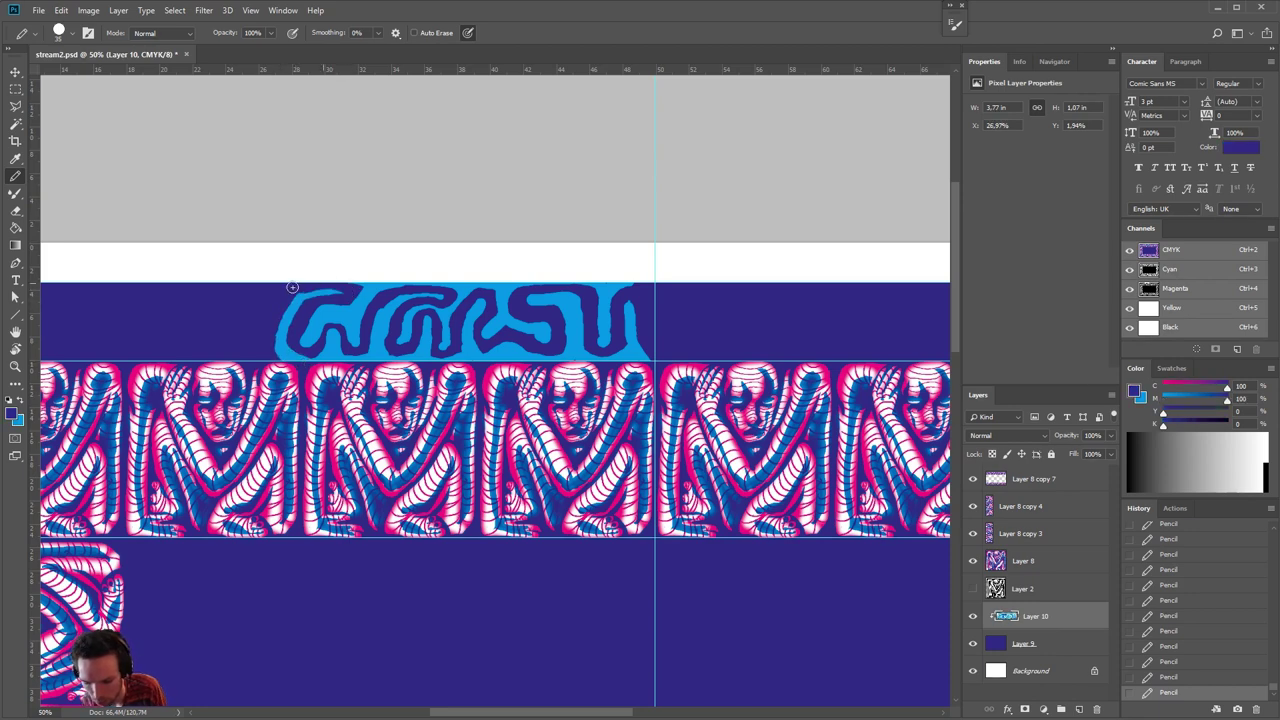
key("x")
mouse_move(353, 292)
left_mouse_down()
mouse_move(278, 286)
mouse_move(263, 325)
mouse_move(622, 268)
mouse_move(604, 309)
mouse_move(624, 322)
mouse_move(599, 335)
mouse_move(621, 328)
mouse_move(666, 269)
mouse_move(620, 315)
mouse_move(583, 314)
mouse_move(607, 246)
mouse_move(613, 260)
mouse_move(588, 243)
mouse_move(603, 275)
mouse_move(584, 290)
mouse_move(604, 255)
mouse_move(570, 256)
mouse_move(535, 295)
left_mouse_up()
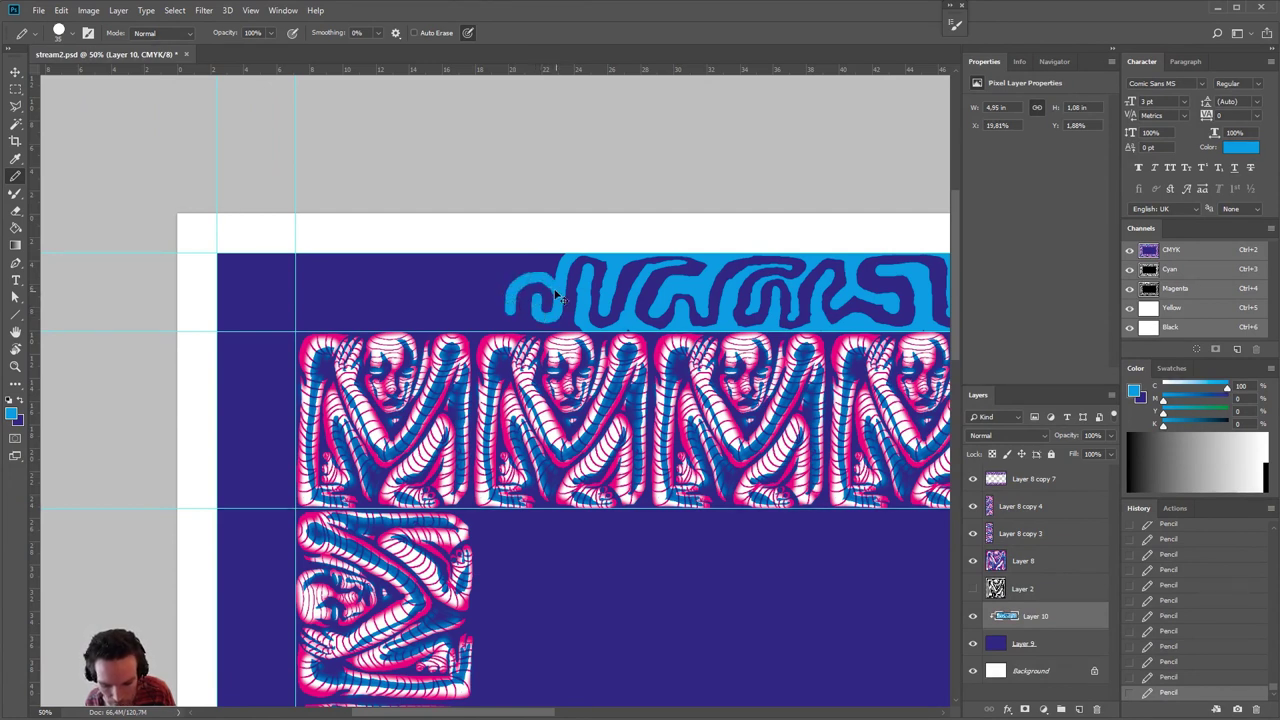
- Paint the hook's top and left edges light blue and extend it downward
mouse_move(520, 286)
left_mouse_down()
mouse_move(519, 326)
mouse_move(581, 329)
left_mouse_up()
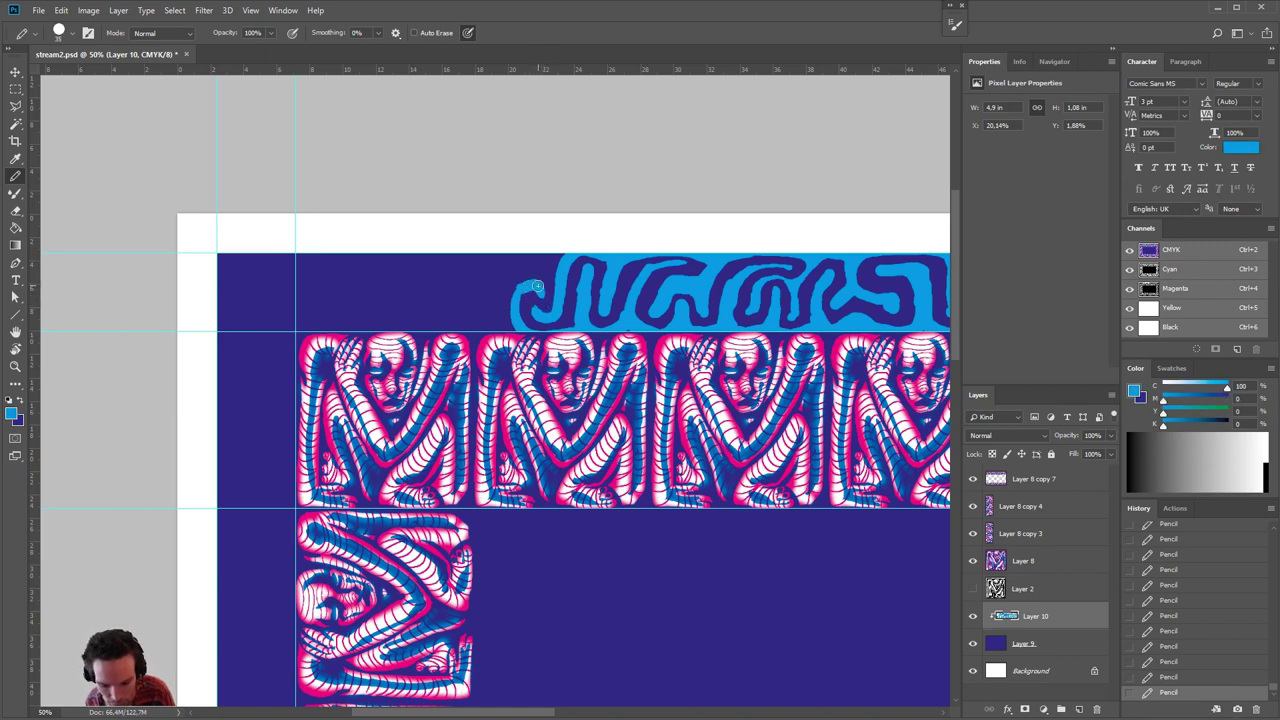
mouse_move(561, 258)
left_mouse_down()
mouse_move(526, 254)
mouse_move(499, 277)
mouse_move(495, 317)
left_mouse_up()
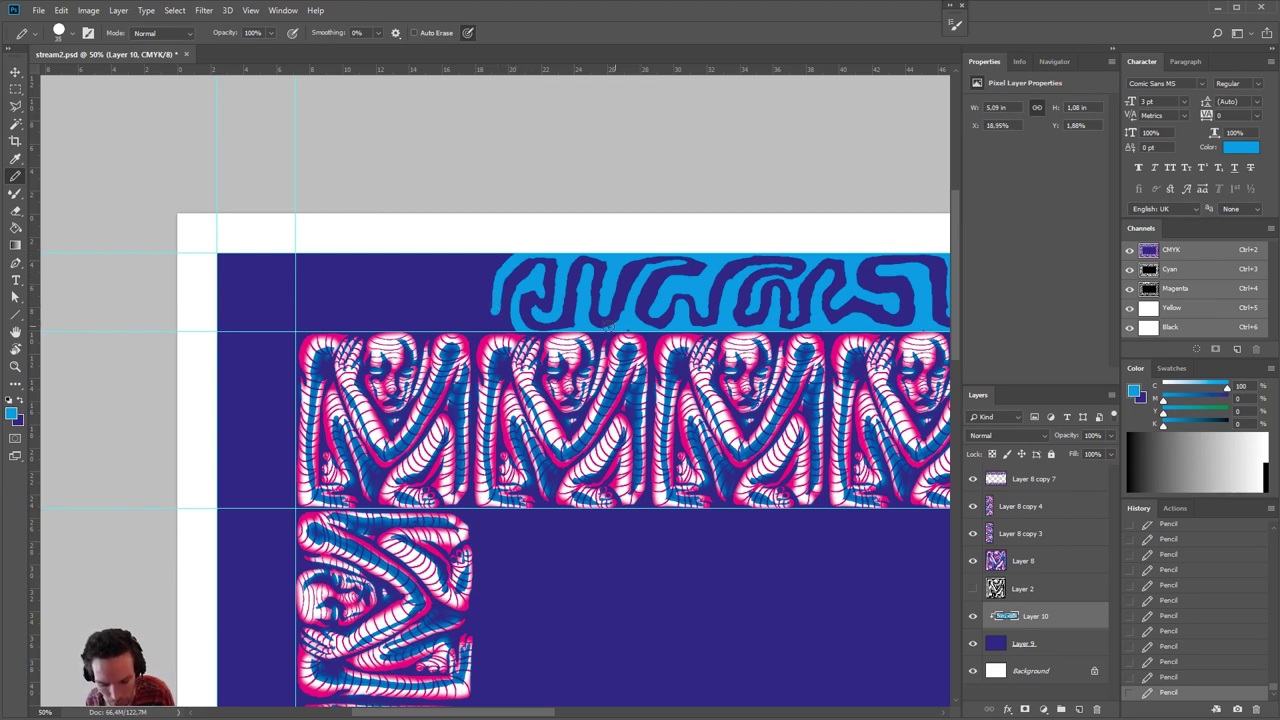
left_click(541, 282, "alt")
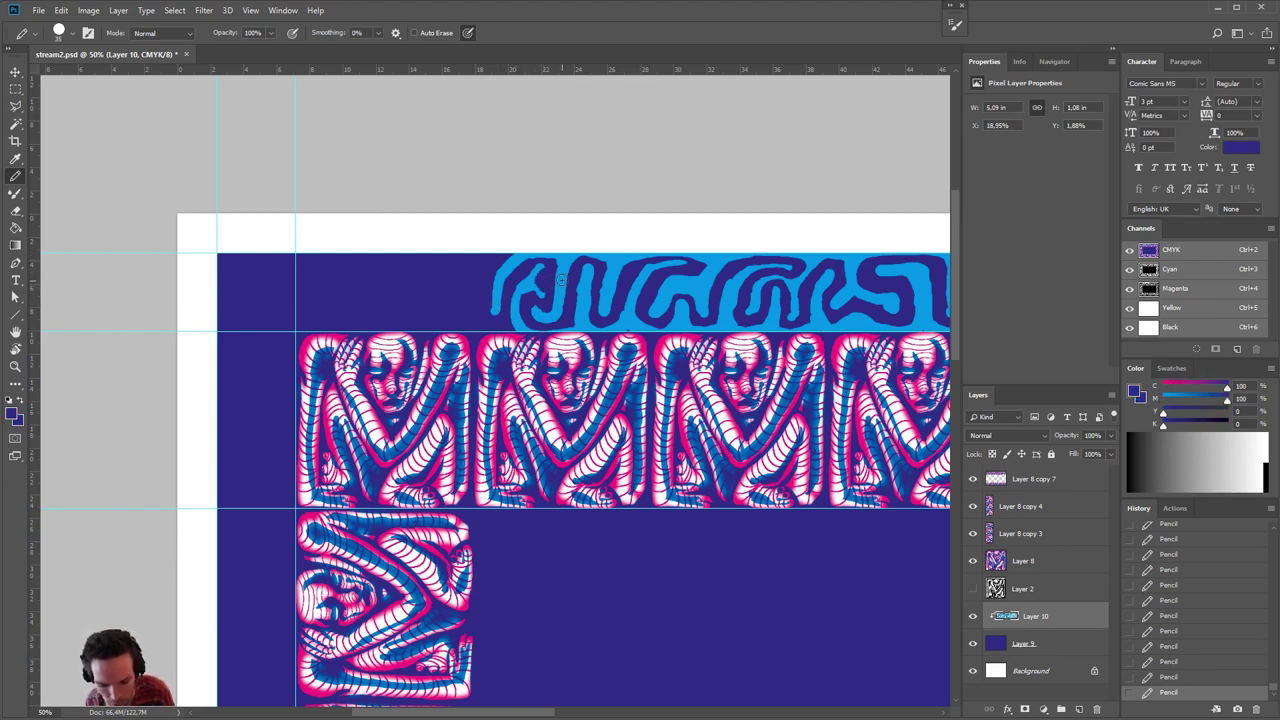
left_click(557, 279, "alt")
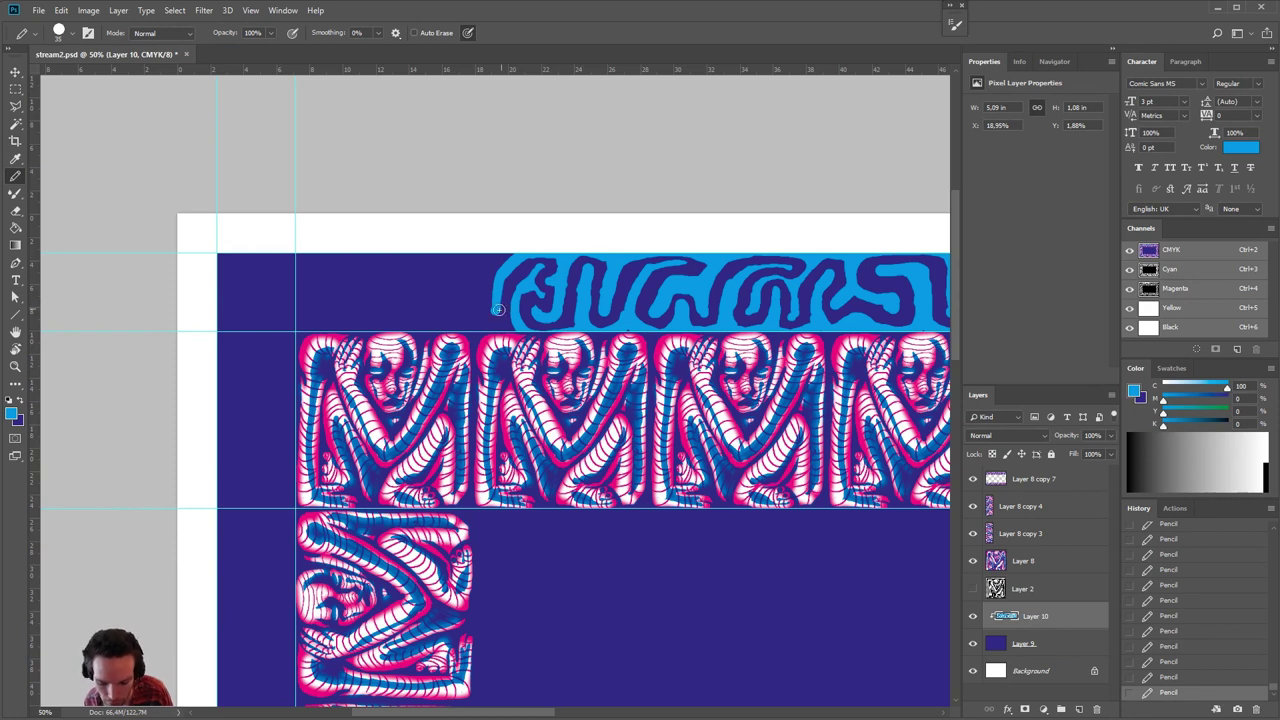
key("x")
key("x")
mouse_move(496, 302)
left_mouse_down()
mouse_move(476, 326)
mouse_move(479, 280)
mouse_move(472, 302)
mouse_move(508, 245)
mouse_move(500, 274)
mouse_move(491, 247)
mouse_move(519, 254)
mouse_move(459, 263)
mouse_move(451, 286)
mouse_move(487, 251)
mouse_move(483, 275)
mouse_move(452, 288)
mouse_move(451, 312)
mouse_move(426, 312)
mouse_move(449, 312)
mouse_move(433, 292)
mouse_move(473, 322)
mouse_move(441, 331)
mouse_move(412, 328)
mouse_move(400, 302)
mouse_move(452, 256)
mouse_move(453, 270)
mouse_move(448, 249)
mouse_move(408, 261)
left_mouse_up()
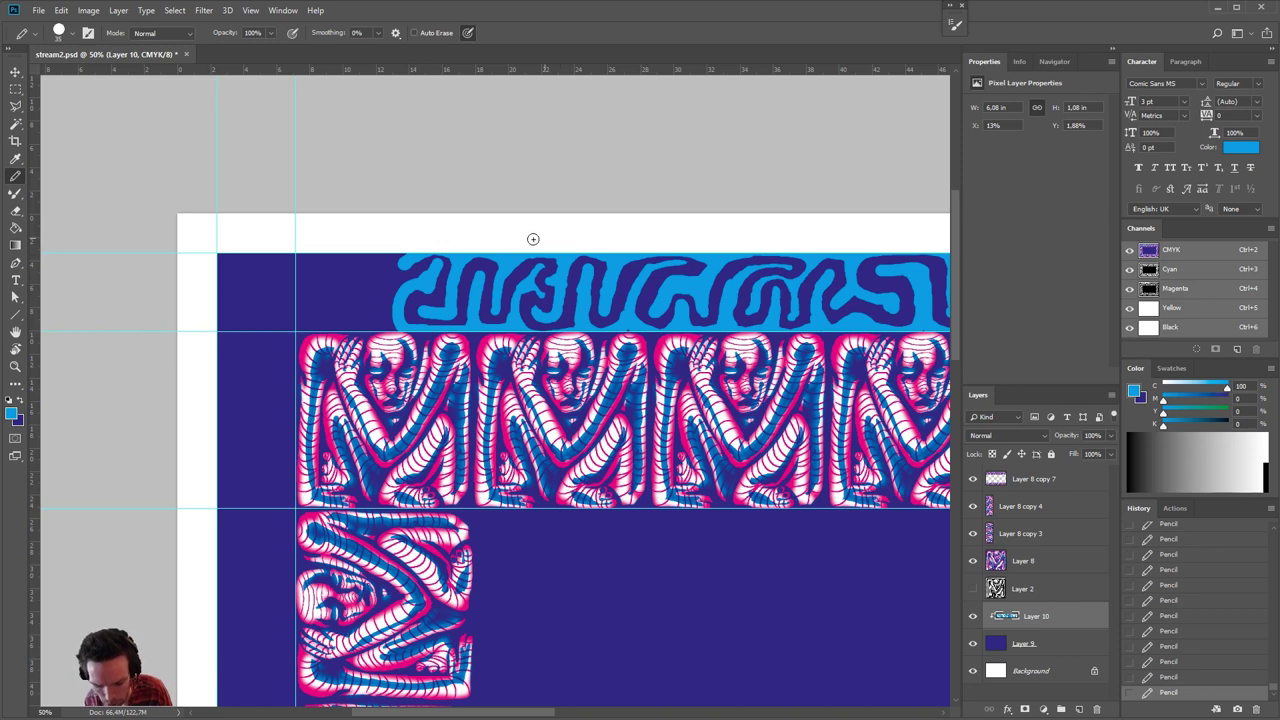
- Carry the band to the left guide, carving a dark-blue squiggle at its left end
mouse_move(402, 260)
left_mouse_down()
mouse_move(376, 306)
mouse_move(397, 313)
mouse_move(390, 331)
mouse_move(355, 328)
mouse_move(355, 284)
mouse_move(372, 261)
mouse_move(353, 294)
mouse_move(367, 266)
mouse_move(336, 270)
mouse_move(404, 252)
mouse_move(398, 263)
mouse_move(329, 249)
mouse_move(315, 263)
mouse_move(329, 315)
mouse_move(328, 271)
left_mouse_up()
key("x")
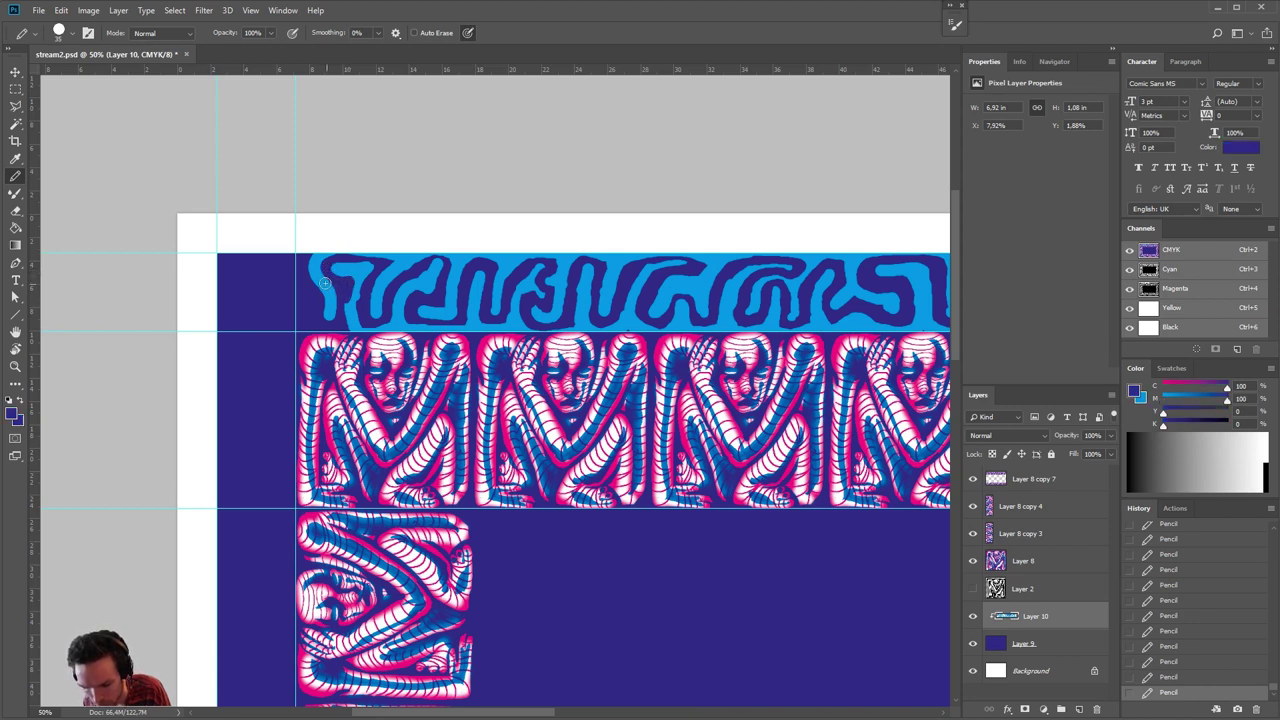
key("x")
key("x")
mouse_move(350, 295)
left_mouse_down()
mouse_move(361, 353)
mouse_move(362, 273)
mouse_move(354, 327)
mouse_move(355, 307)
mouse_move(305, 316)
left_mouse_up()
key("x")
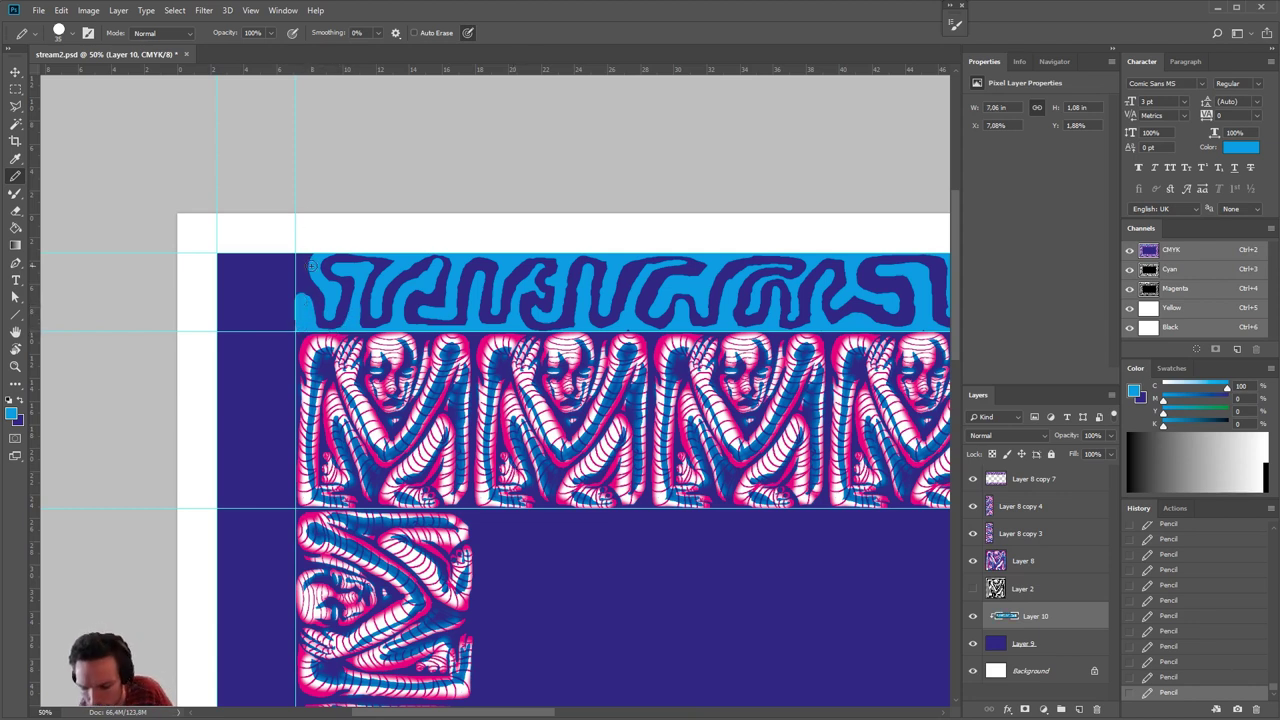
mouse_move(299, 275)
left_mouse_down()
mouse_move(300, 305)
mouse_move(296, 268)
left_mouse_up()
key("x")
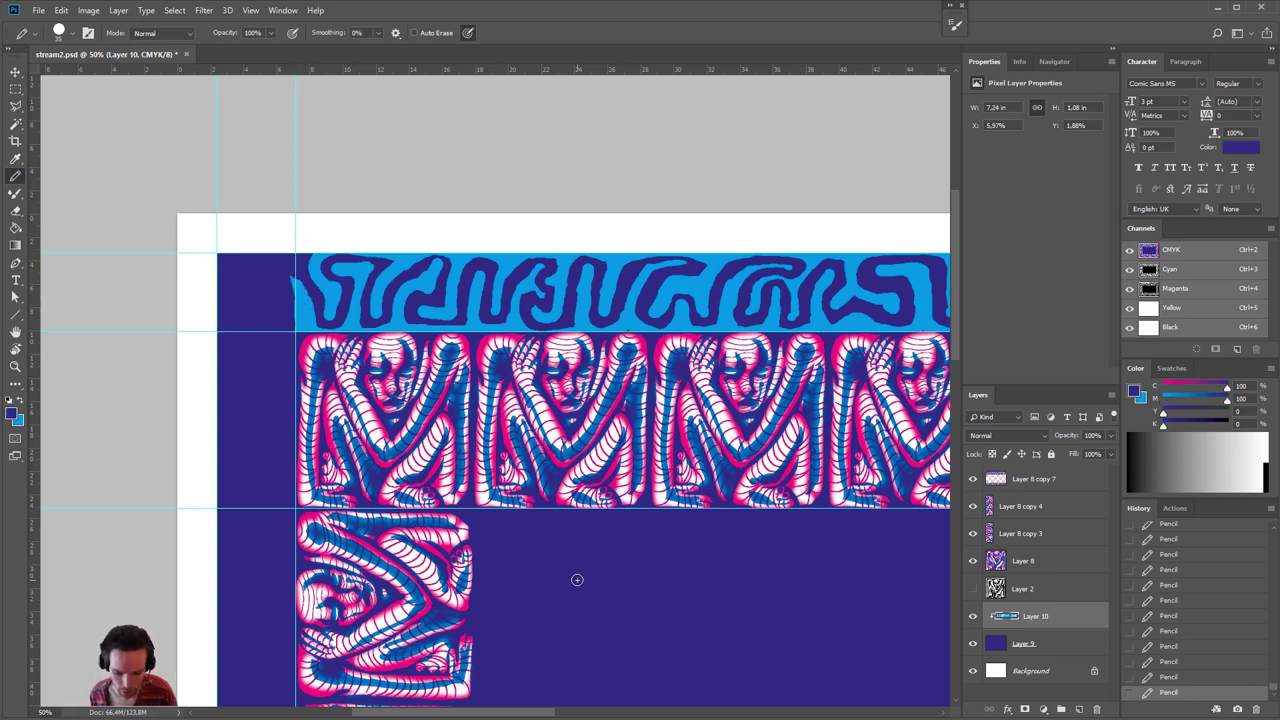
key("x")
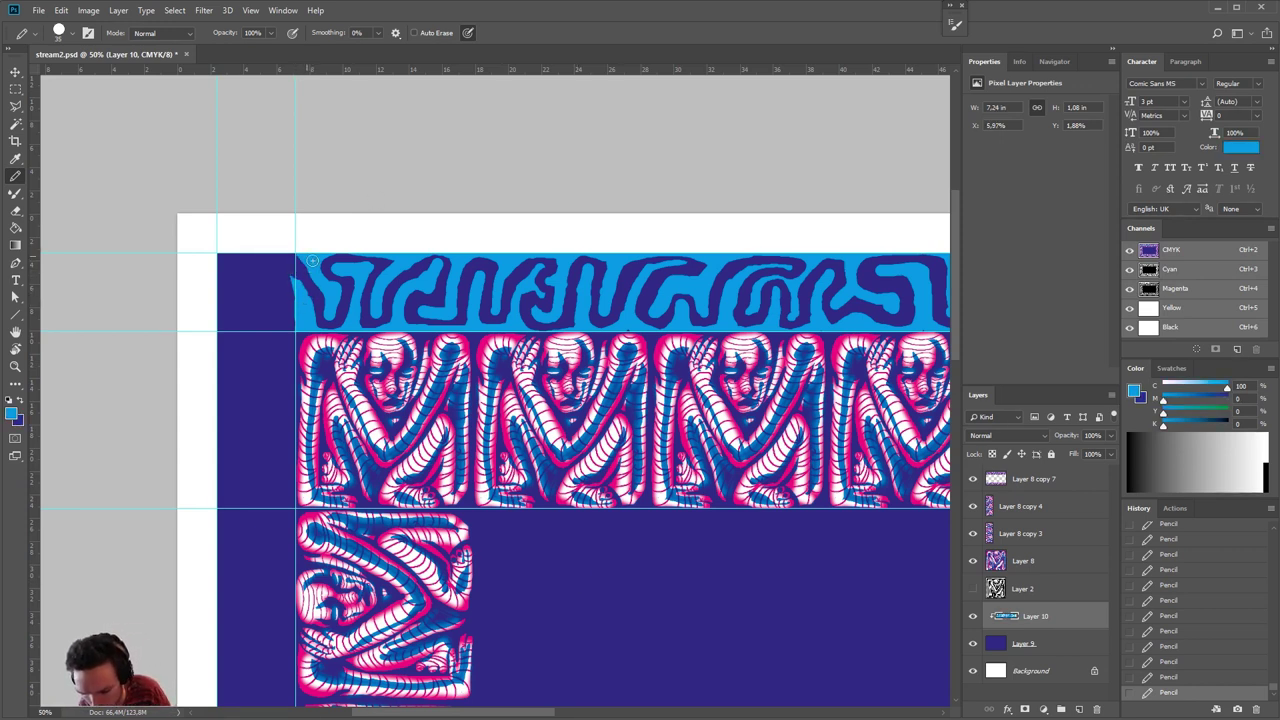
mouse_move(285, 253)
left_mouse_down()
mouse_move(218, 257)
mouse_move(215, 322)
left_mouse_up()
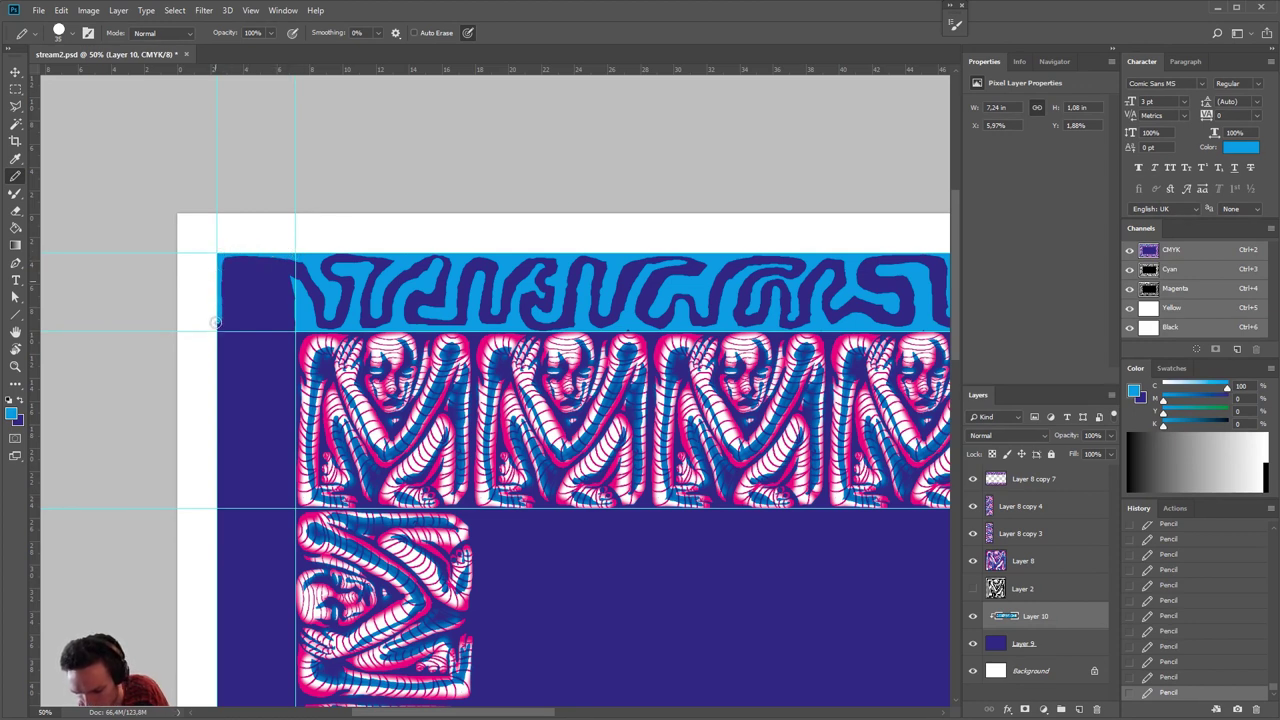
- Outline the dark top-left corner square in light blue on all sides
mouse_move(290, 279)
left_mouse_down()
mouse_move(292, 327)
mouse_move(238, 328)
mouse_move(233, 316)
mouse_move(238, 330)
mouse_move(310, 318)
mouse_move(298, 333)
mouse_move(231, 337)
mouse_move(272, 340)
mouse_move(235, 326)
mouse_move(295, 333)
left_mouse_up()
key("x")
key("x")
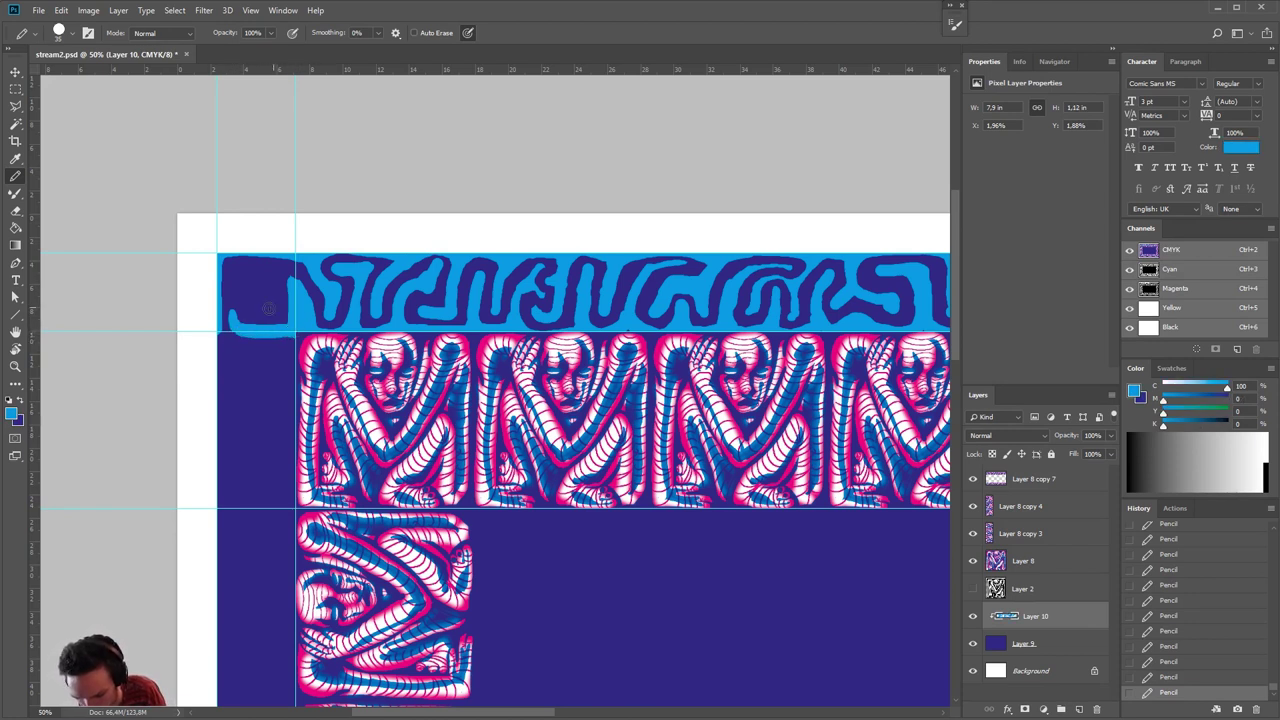
mouse_move(218, 316)
left_mouse_down()
mouse_move(278, 357)
mouse_move(288, 393)
mouse_move(257, 383)
mouse_move(290, 362)
mouse_move(278, 384)
mouse_move(285, 364)
mouse_move(266, 381)
mouse_move(268, 355)
mouse_move(281, 361)
mouse_move(269, 357)
mouse_move(268, 382)
mouse_move(234, 381)
mouse_move(260, 385)
mouse_move(268, 352)
mouse_move(220, 342)
left_mouse_up()
key("x")
key("x")
key("x")
key("x")
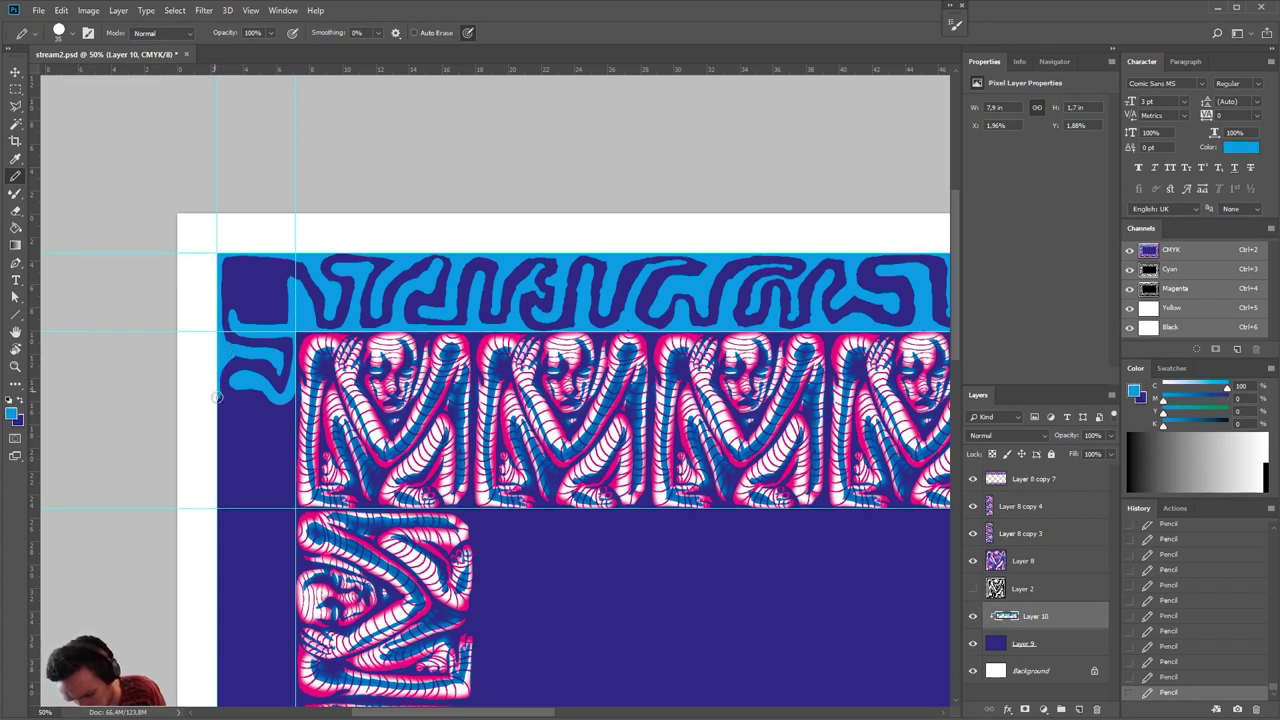
- Draw a light-blue-filled squiggle down the left border beside the tiles
mouse_move(216, 397)
left_mouse_down()
mouse_move(258, 420)
mouse_move(274, 450)
left_mouse_up()
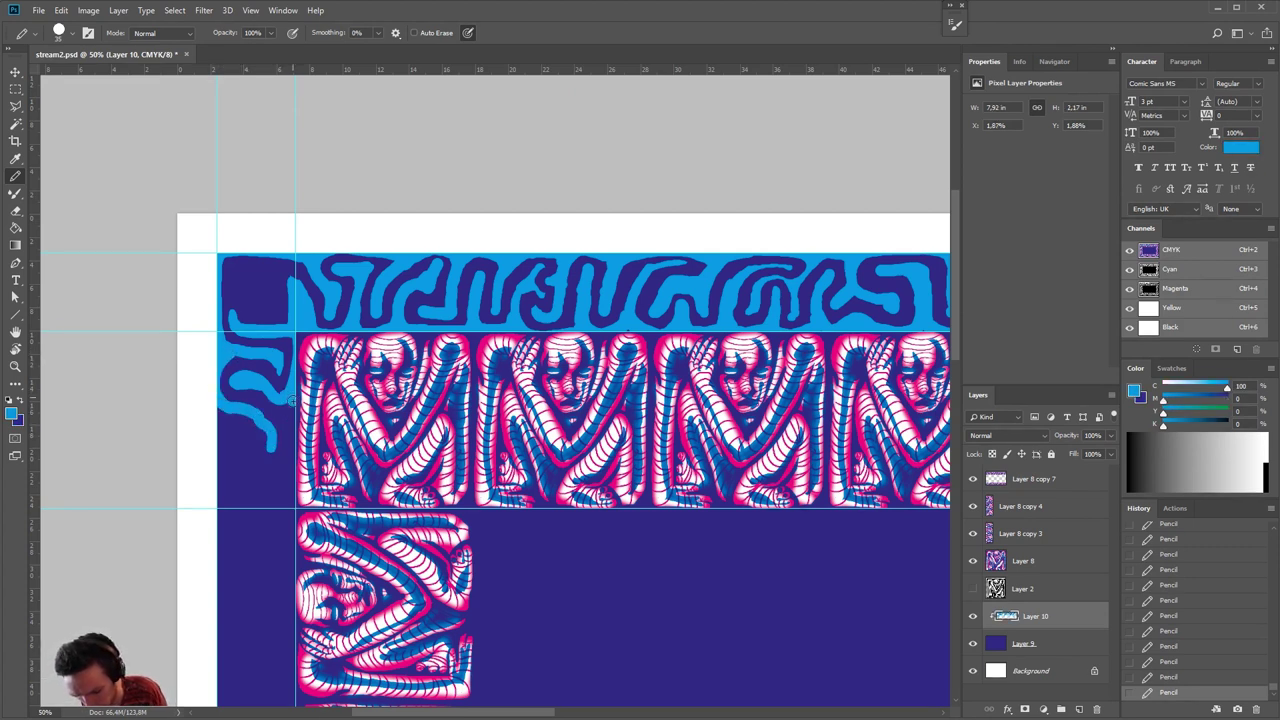
mouse_move(283, 405)
left_mouse_down()
mouse_move(285, 468)
mouse_move(265, 474)
mouse_move(217, 411)
mouse_move(213, 445)
mouse_move(239, 479)
mouse_move(279, 448)
mouse_move(263, 495)
mouse_move(237, 469)
mouse_move(243, 488)
mouse_move(281, 496)
mouse_move(291, 468)
mouse_move(300, 486)
mouse_move(294, 509)
mouse_move(270, 520)
mouse_move(230, 503)
left_mouse_up()
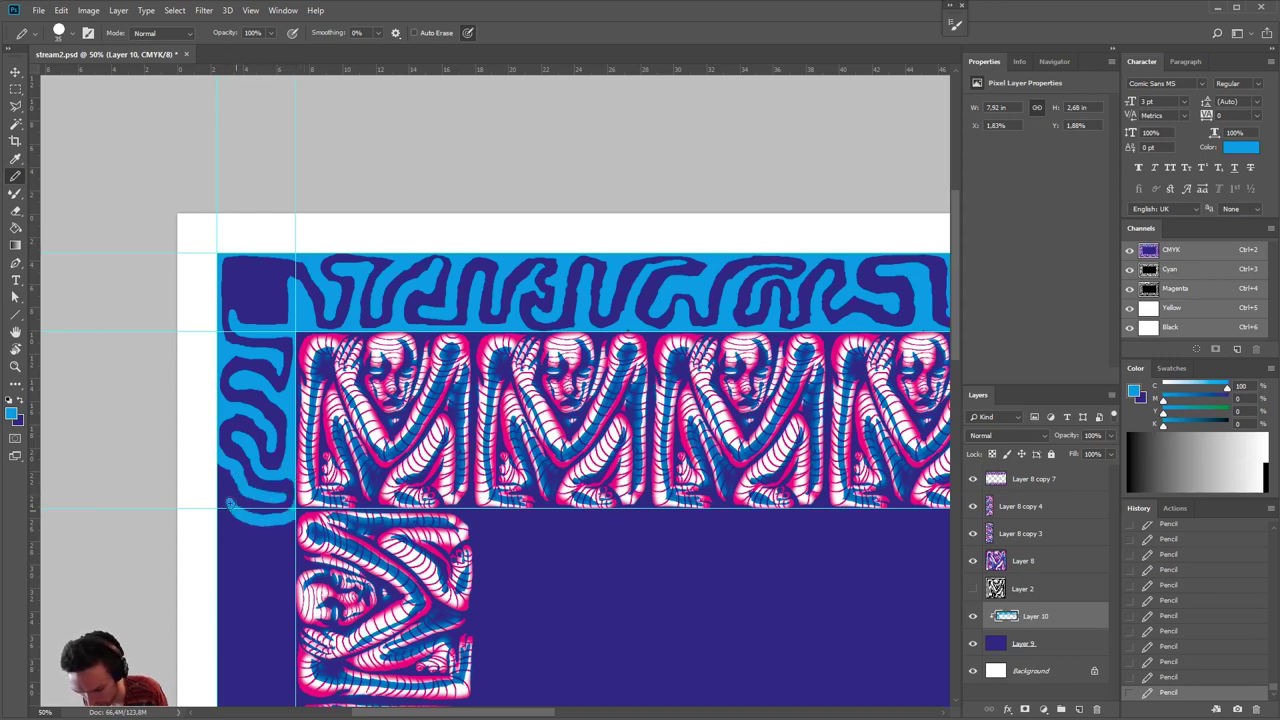
left_click_drag(428, 558, 517, 388)
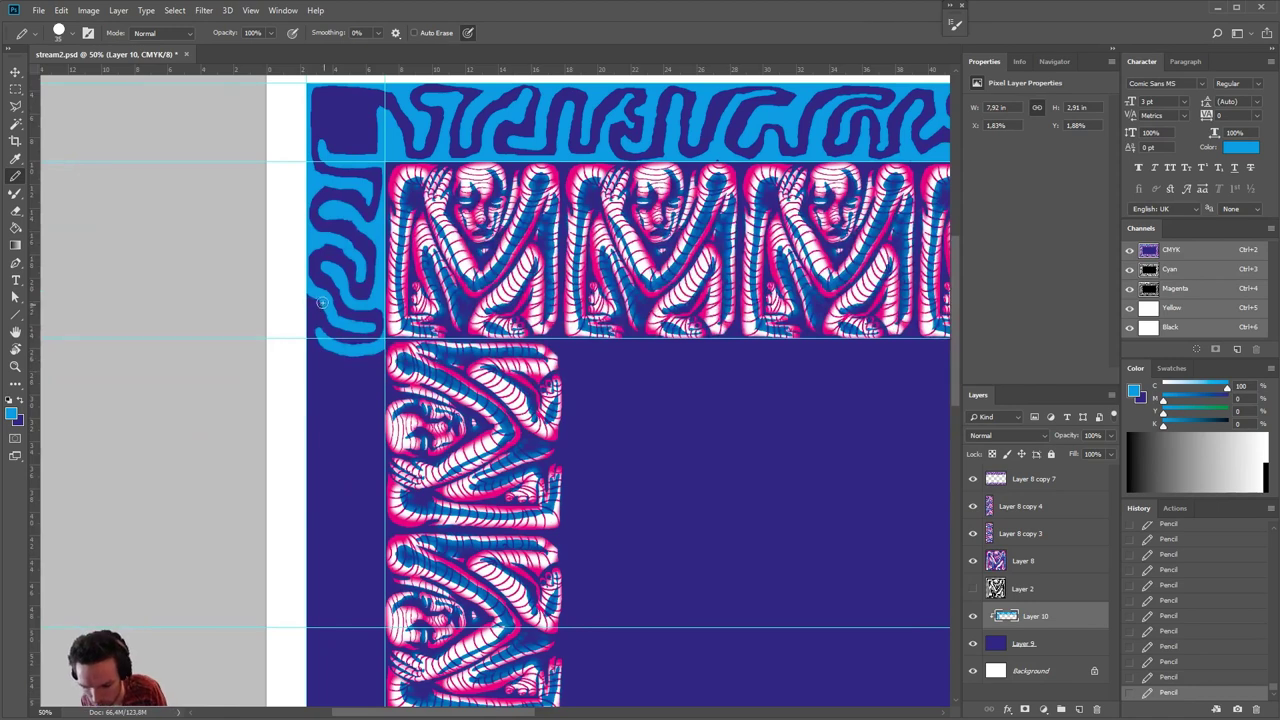
- Extend the light-blue band down the left edge, trimming its bottom curl in dark purple
mouse_move(323, 304)
left_mouse_down()
mouse_move(305, 338)
mouse_move(314, 368)
mouse_move(354, 382)
mouse_move(311, 373)
mouse_move(380, 362)
mouse_move(352, 377)
mouse_move(376, 432)
mouse_move(332, 402)
mouse_move(324, 434)
mouse_move(402, 437)
left_mouse_up()
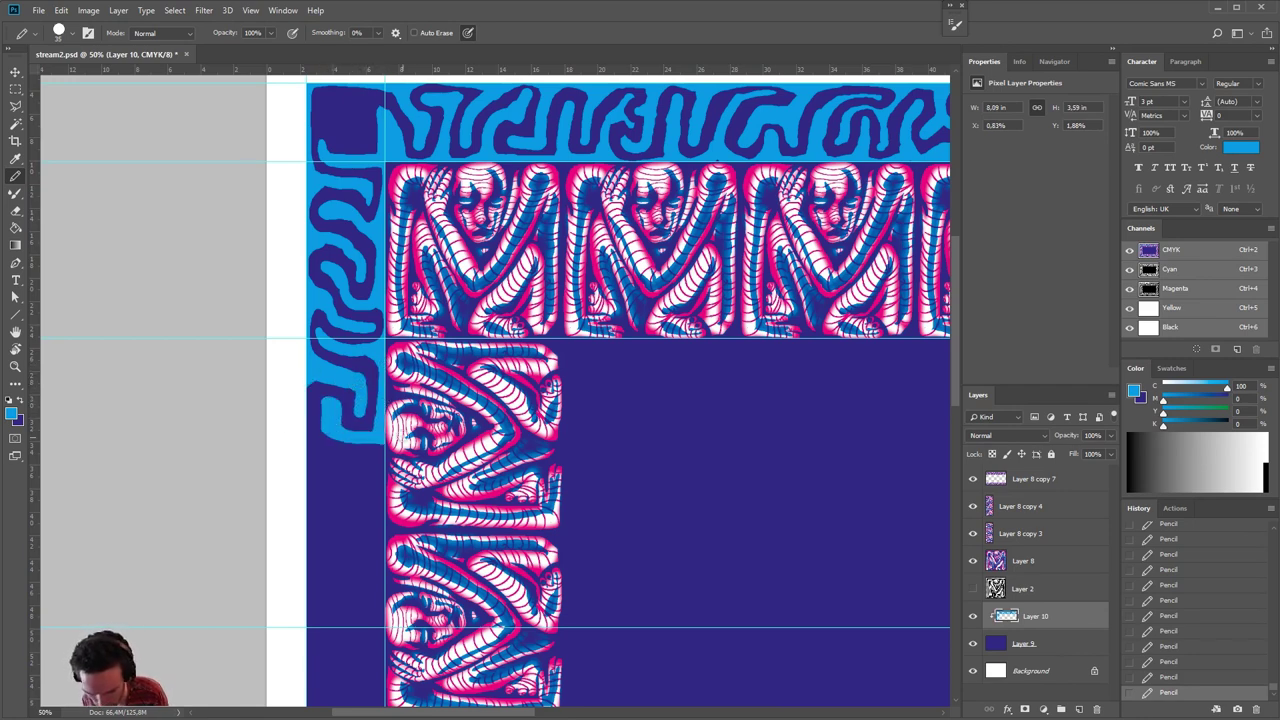
mouse_move(308, 445)
left_mouse_down()
mouse_move(363, 469)
mouse_move(363, 485)
mouse_move(374, 443)
mouse_move(384, 456)
mouse_move(367, 516)
mouse_move(344, 509)
mouse_move(347, 482)
mouse_move(329, 463)
mouse_move(305, 462)
mouse_move(350, 467)
mouse_move(314, 472)
mouse_move(318, 511)
mouse_move(303, 520)
mouse_move(351, 528)
mouse_move(323, 509)
mouse_move(336, 541)
mouse_move(357, 547)
mouse_move(379, 536)
mouse_move(368, 519)
mouse_move(381, 539)
mouse_move(374, 574)
mouse_move(322, 572)
left_mouse_up()
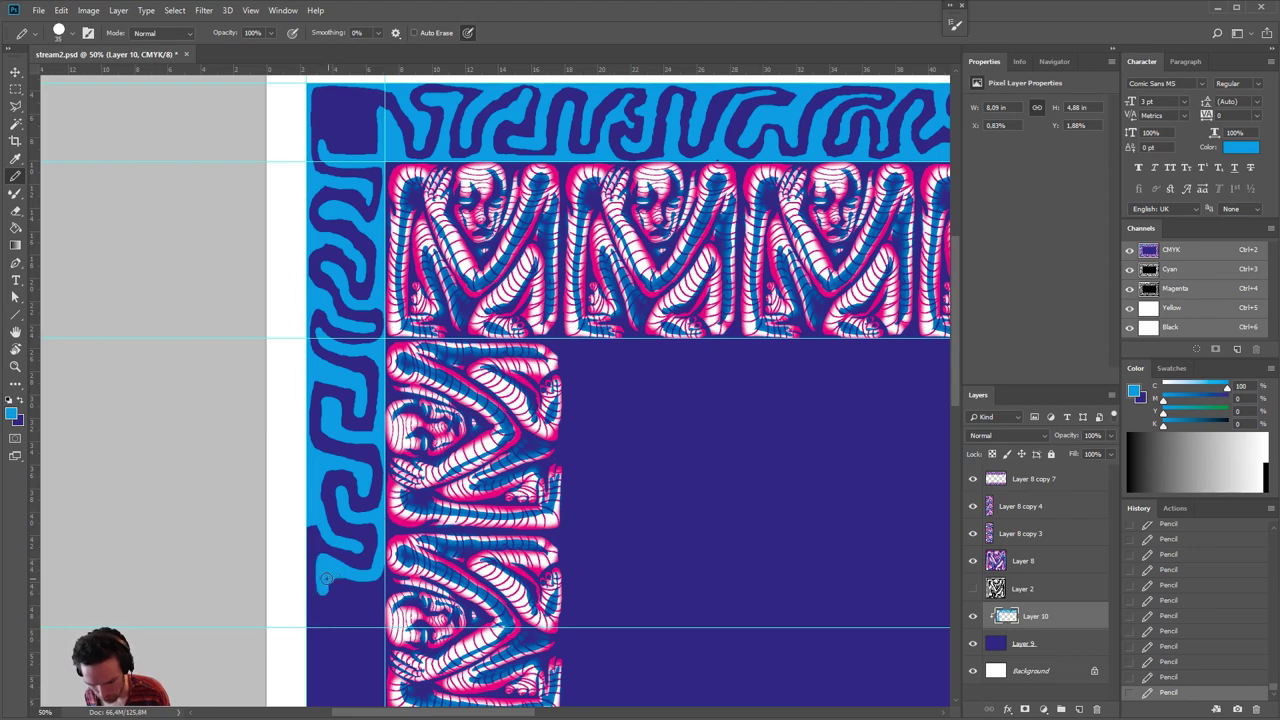
key("h")
left_click_drag(581, 538, 604, 427)
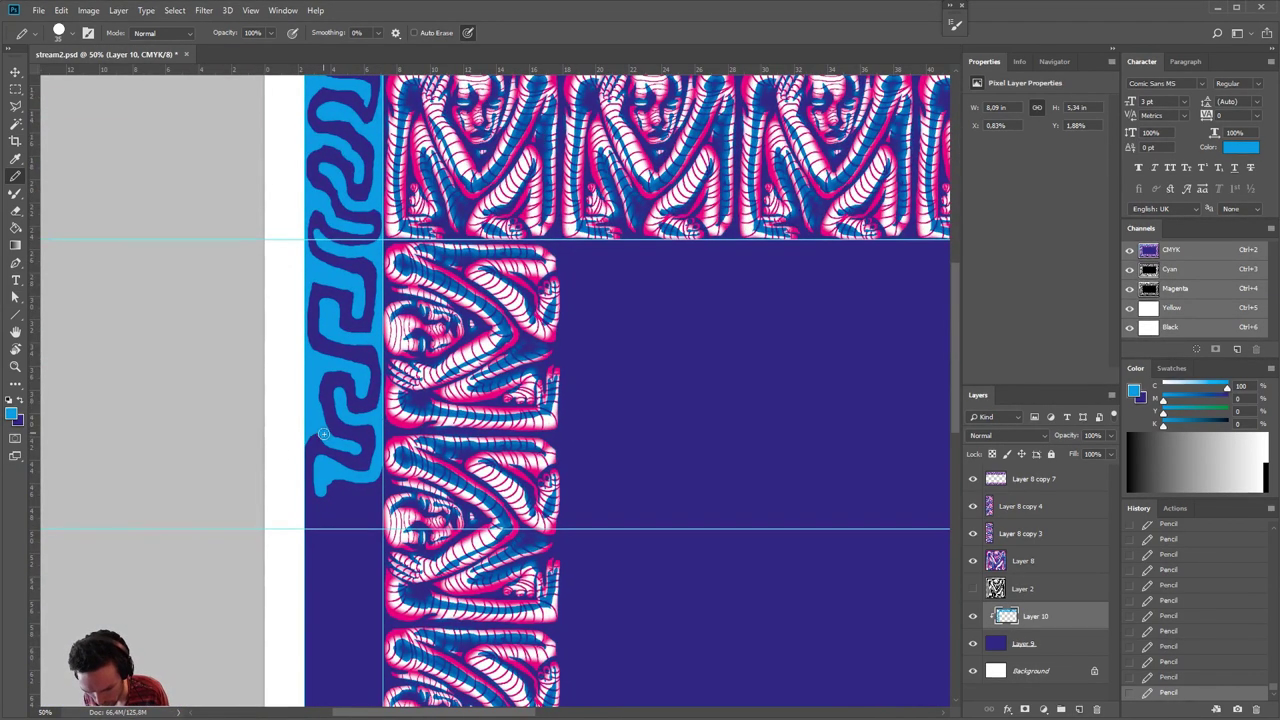
mouse_move(331, 483)
left_mouse_down()
mouse_move(304, 527)
mouse_move(329, 533)
mouse_move(330, 494)
mouse_move(378, 468)
left_mouse_up()
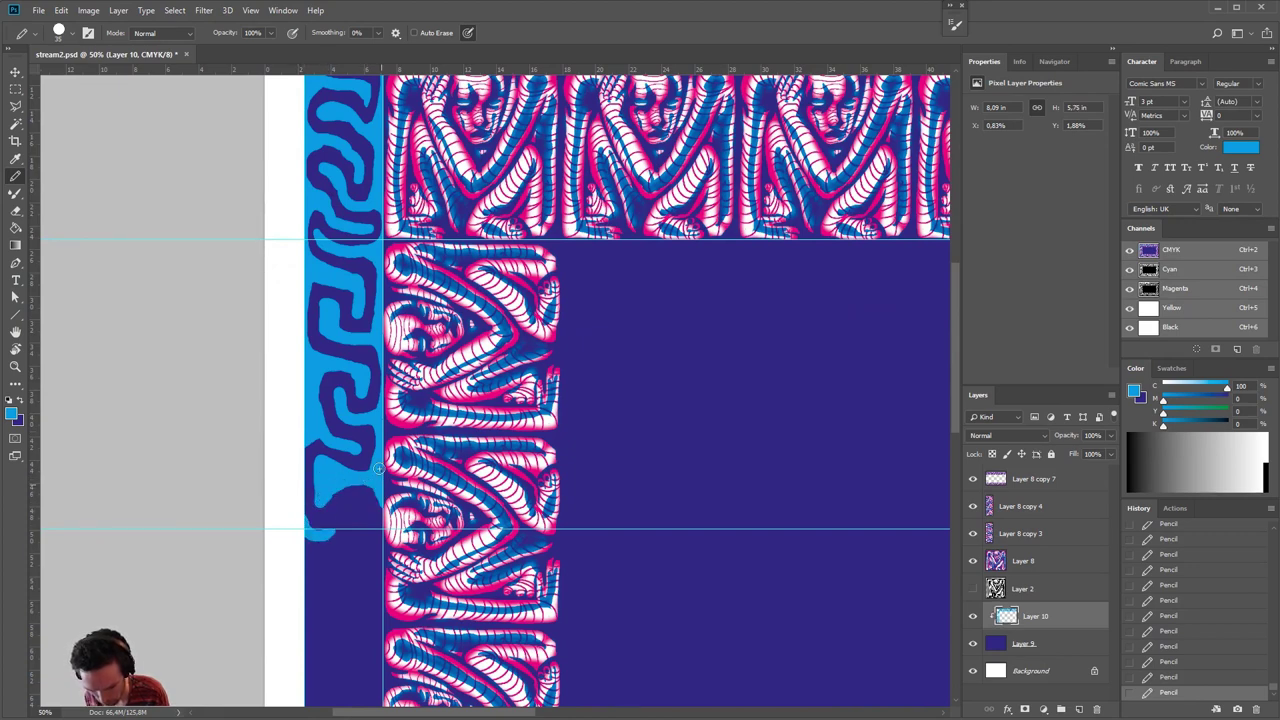
key("x")
left_click_drag(337, 539, 296, 539)
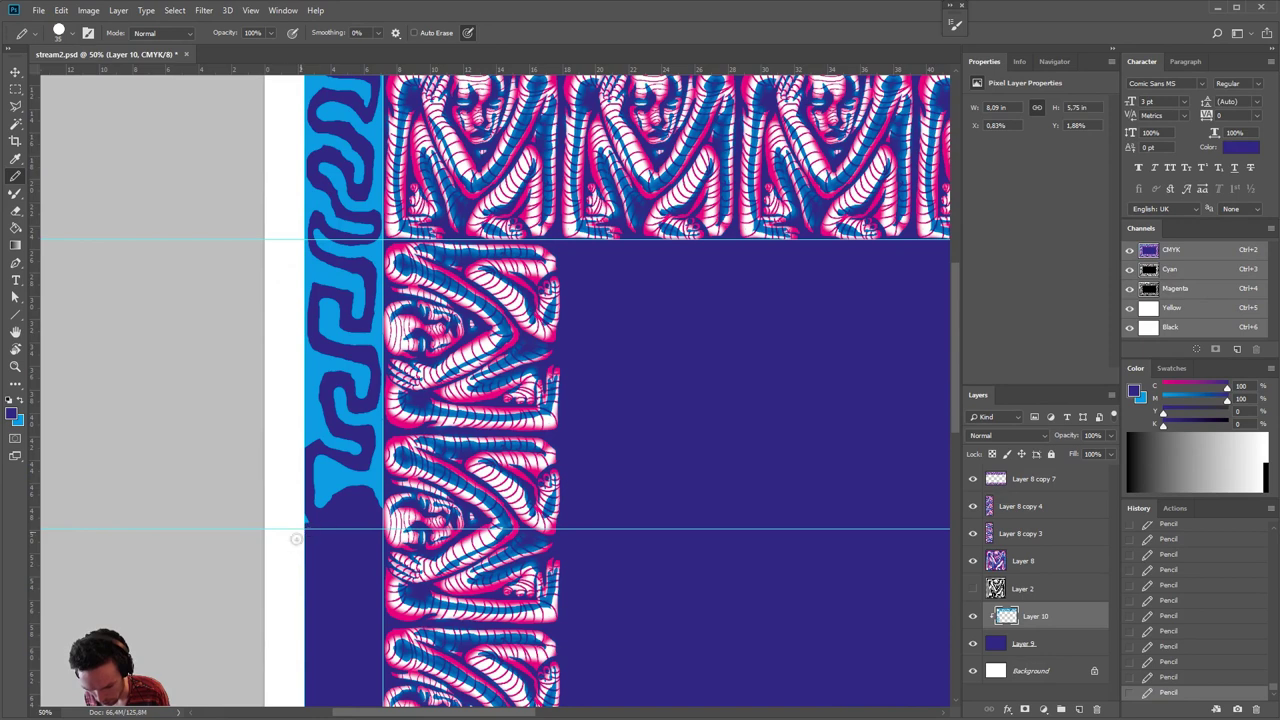
key("x")
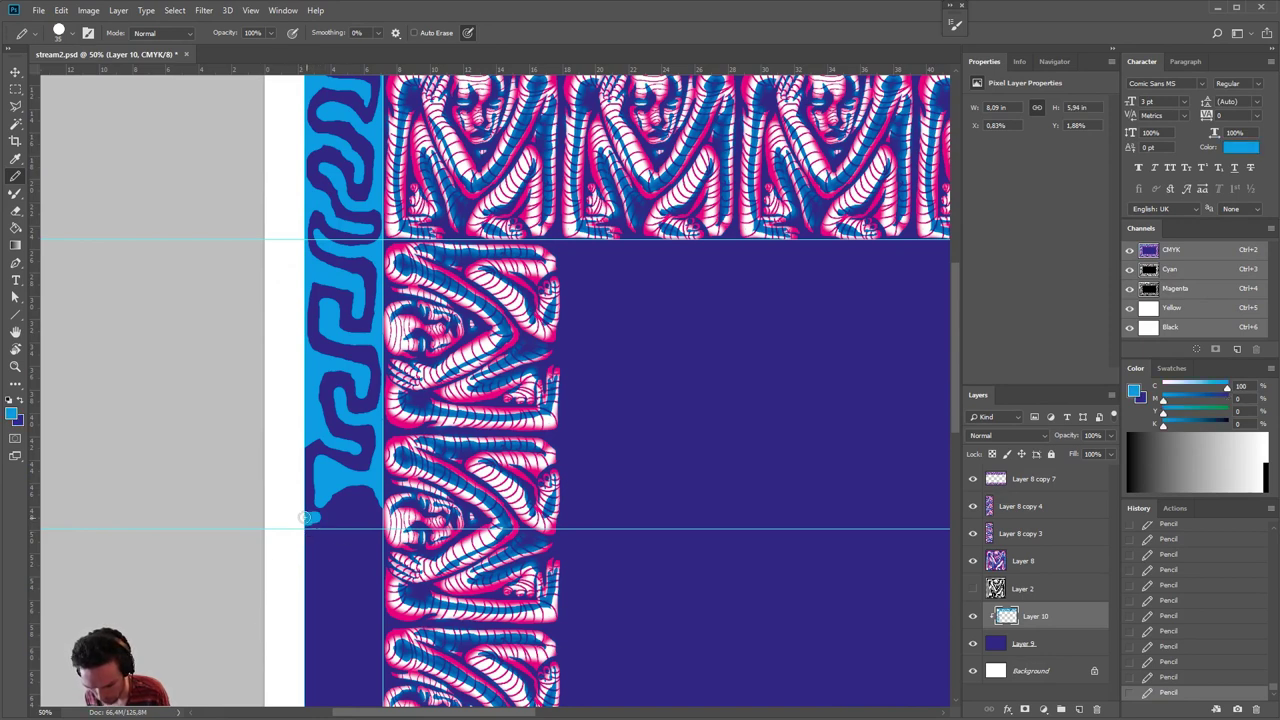
key("x")
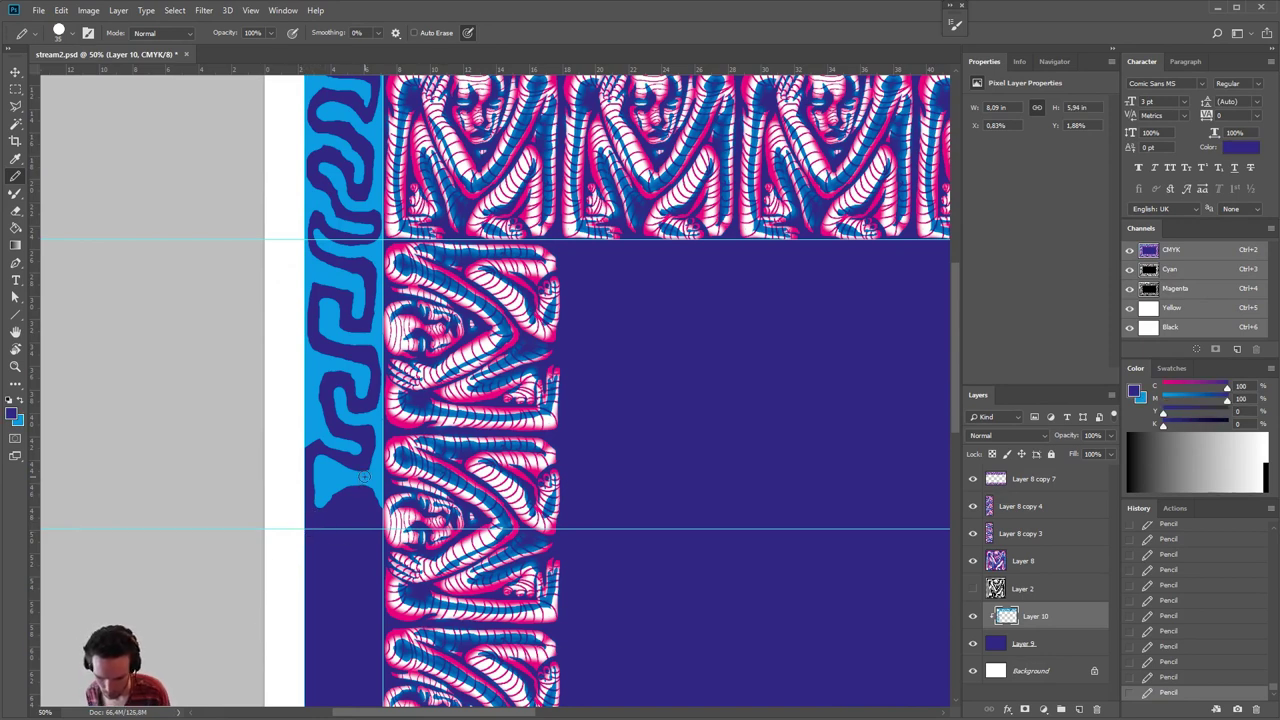
key("x")
- Scroll the view back to the document's top-left corner
left_click_drag(581, 392, 500, 563)
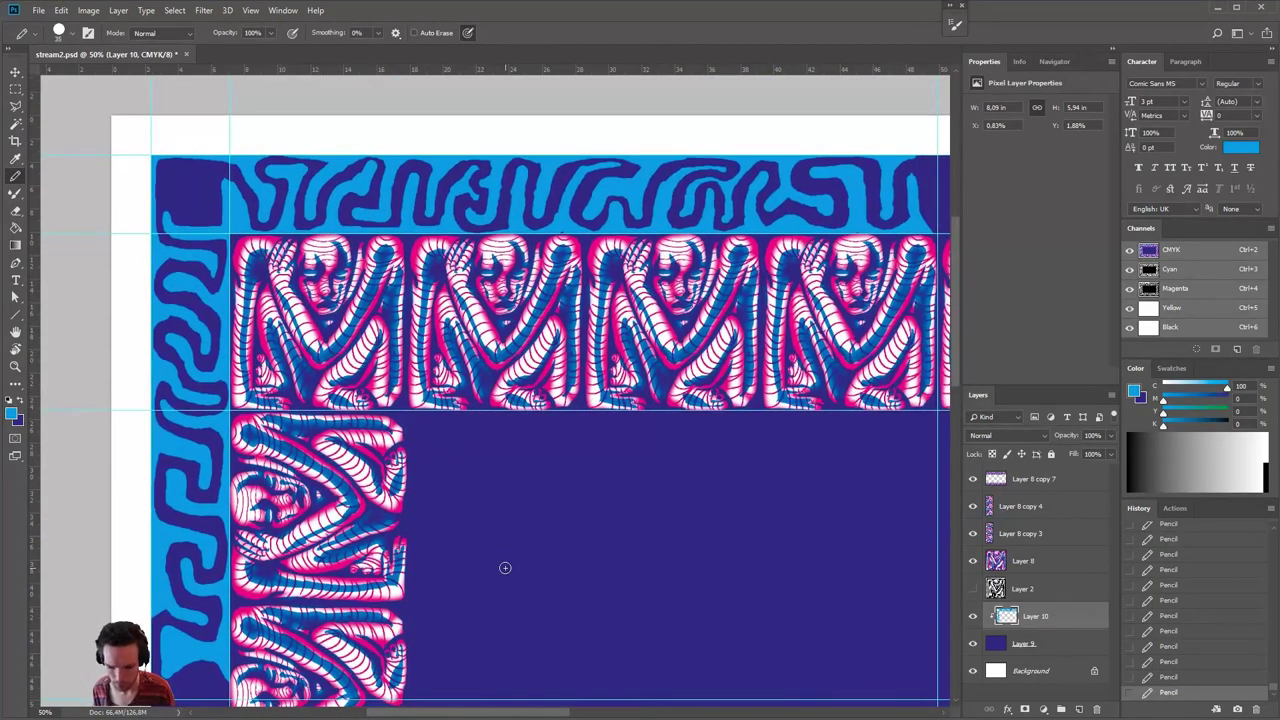
scroll(505, 568, "down", 3)
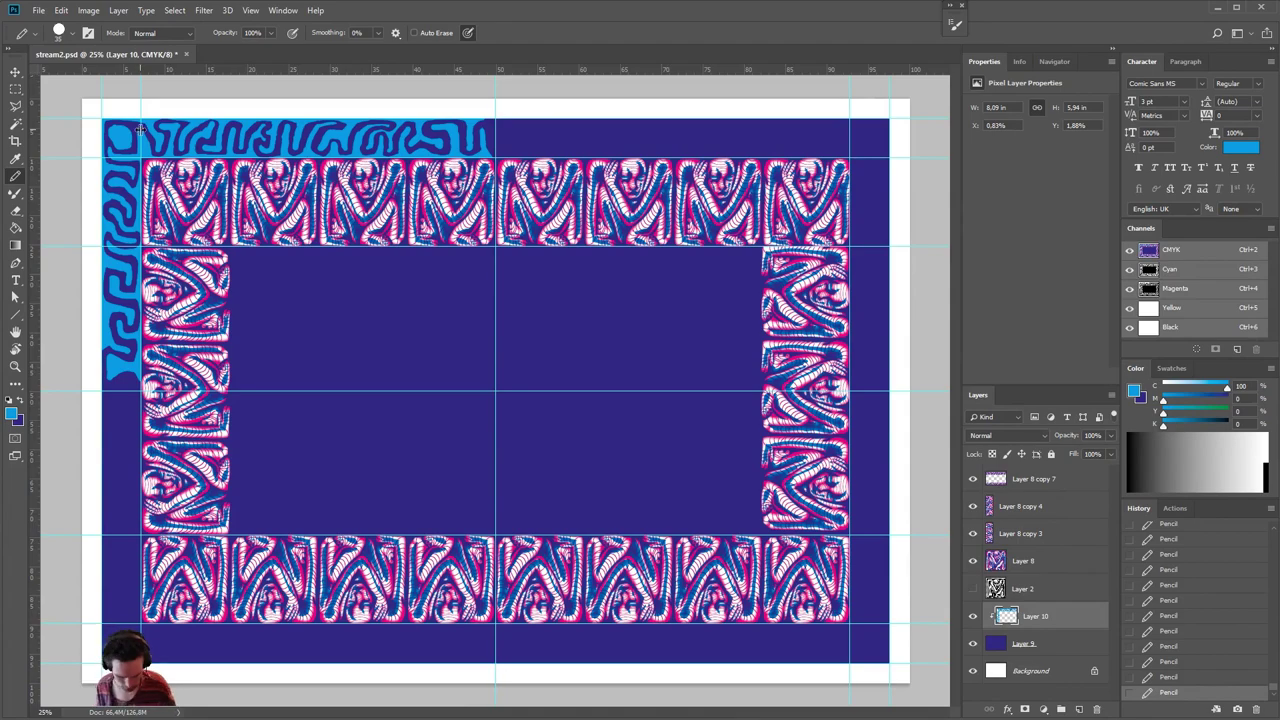
scroll(140, 128, "up", 4)
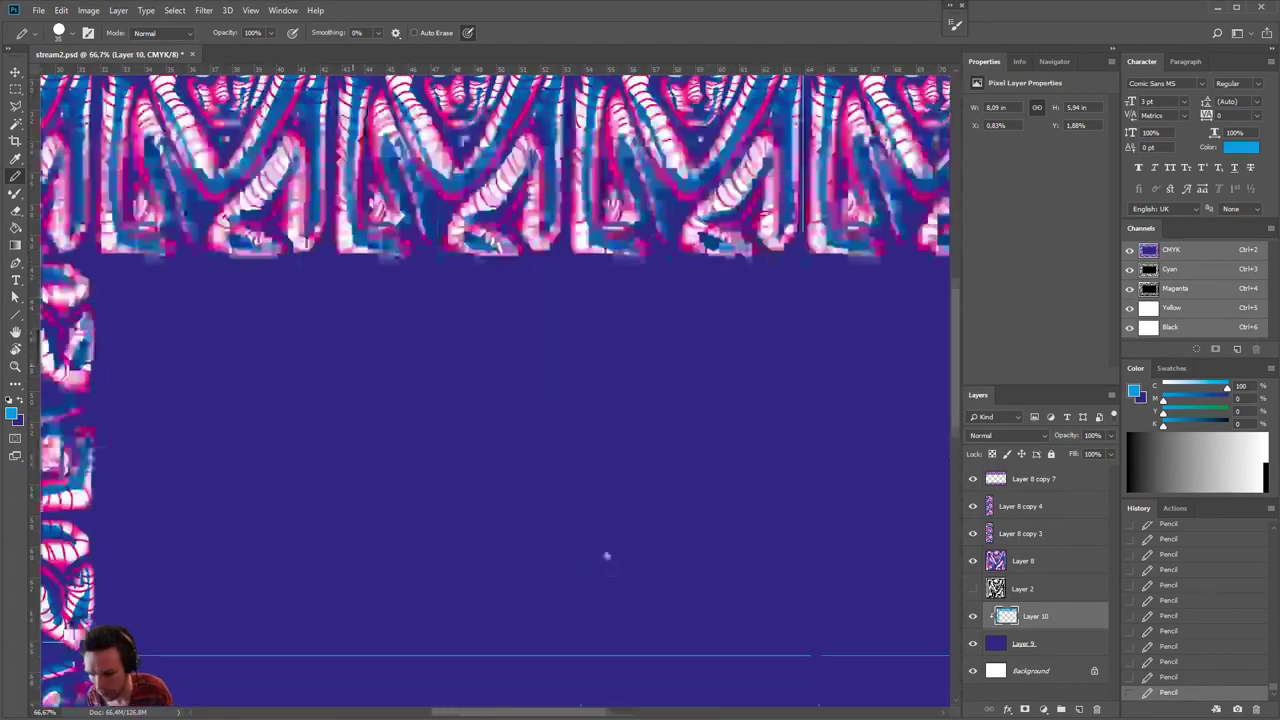
scroll(420, 390, "up", 10)
scroll(420, 390, "left", 6)
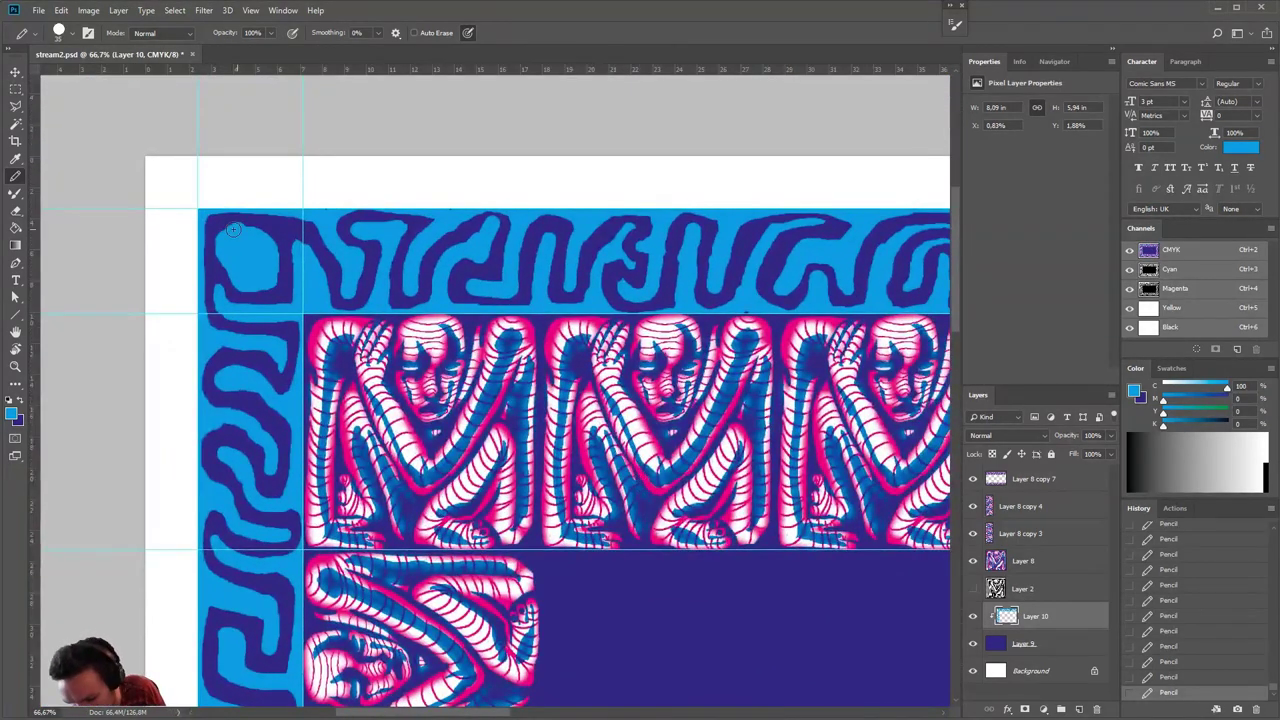
- Fill the corner blob light blue and draw a dark-blue eye and mouth
mouse_move(233, 230)
left_mouse_down()
mouse_move(224, 259)
mouse_move(251, 286)
mouse_move(267, 288)
mouse_move(254, 229)
left_mouse_up()
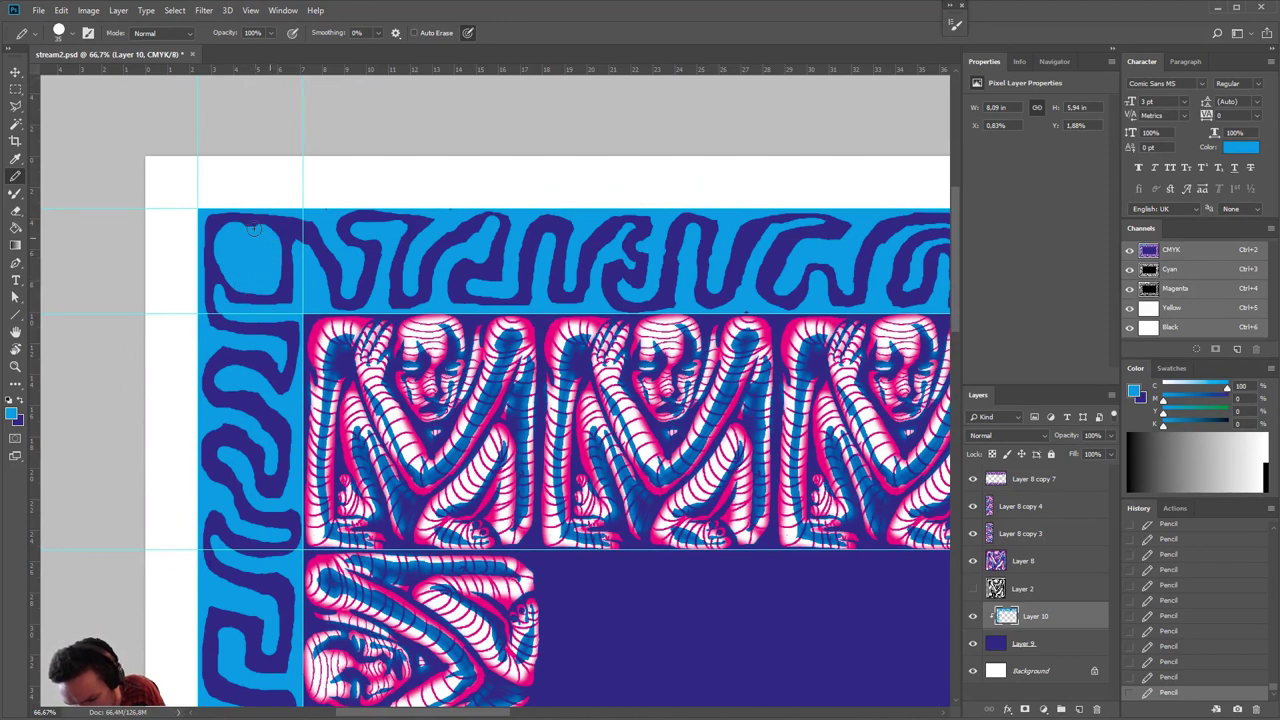
key("x")
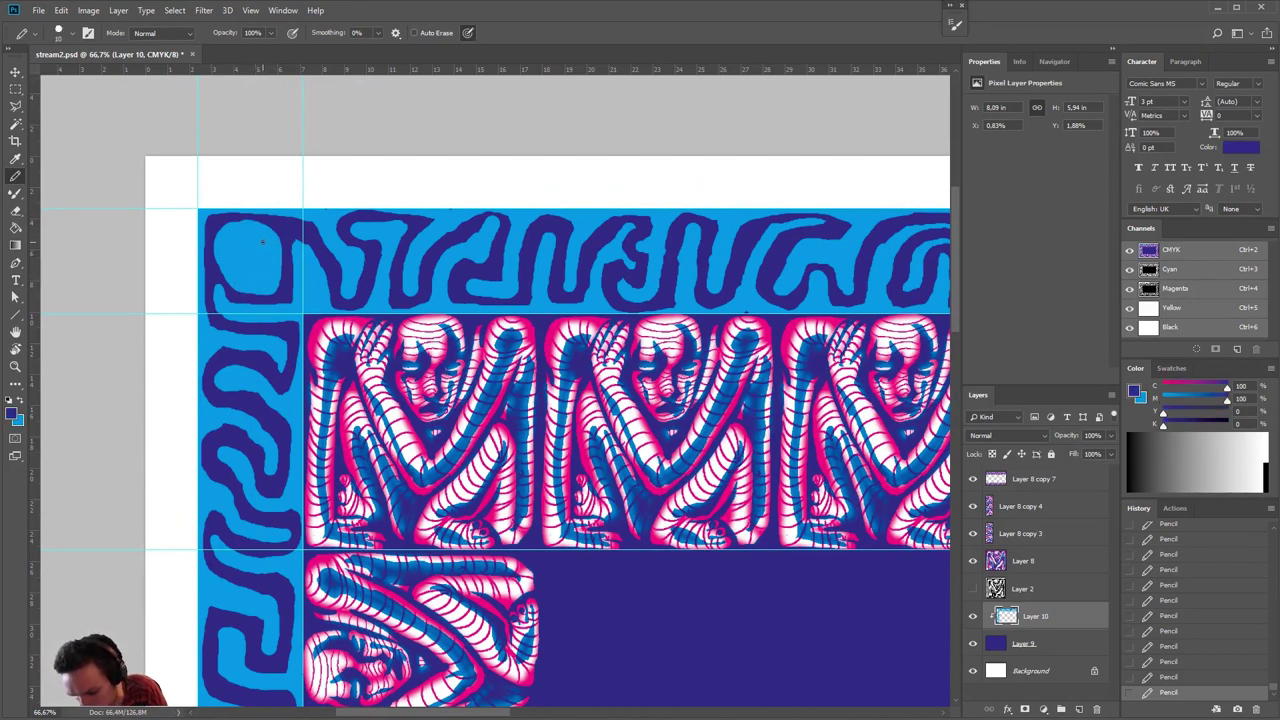
left_click_drag(253, 259, 276, 226)
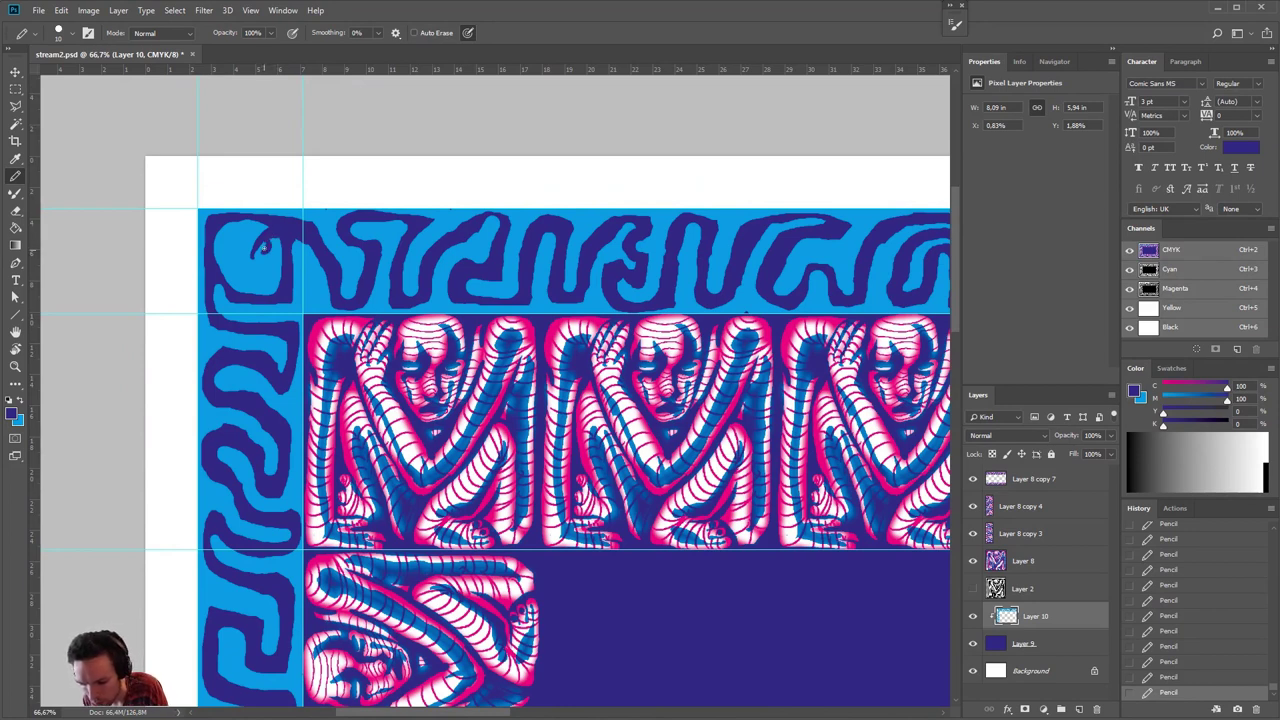
left_click_drag(212, 258, 226, 256)
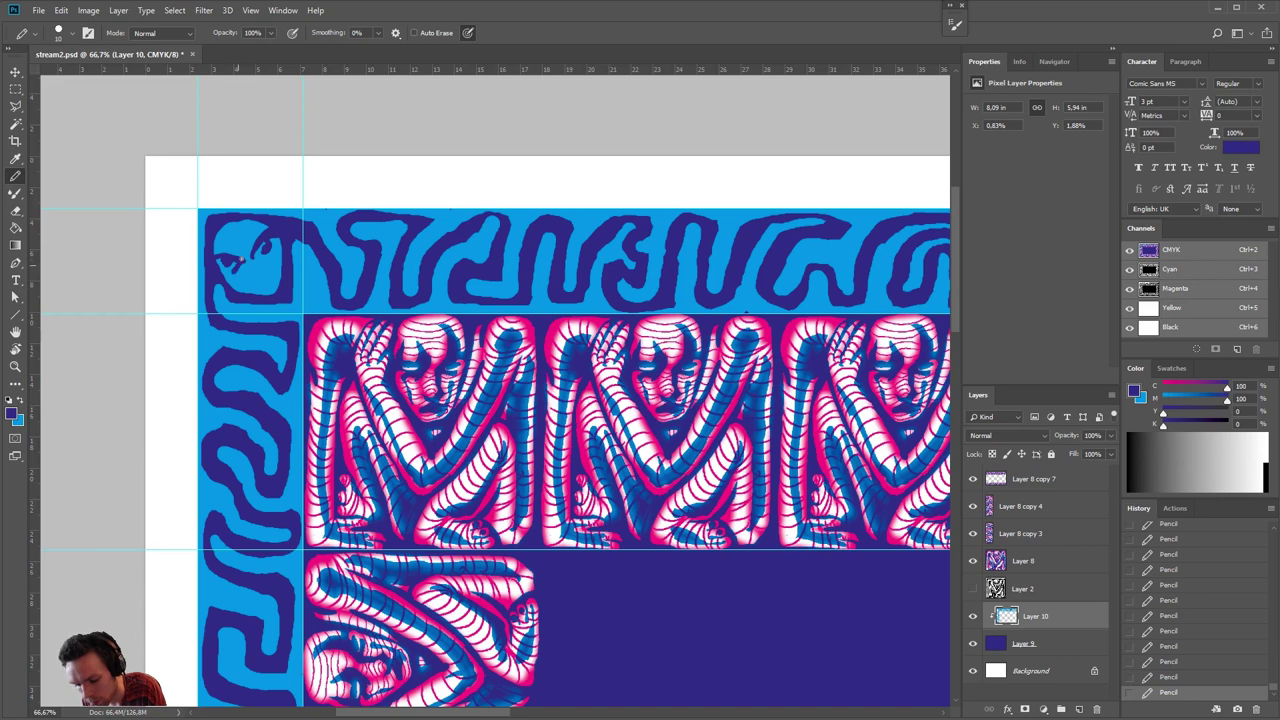
mouse_move(241, 259)
left_mouse_down()
mouse_move(247, 242)
mouse_move(234, 260)
mouse_move(231, 240)
left_mouse_up()
key("x")
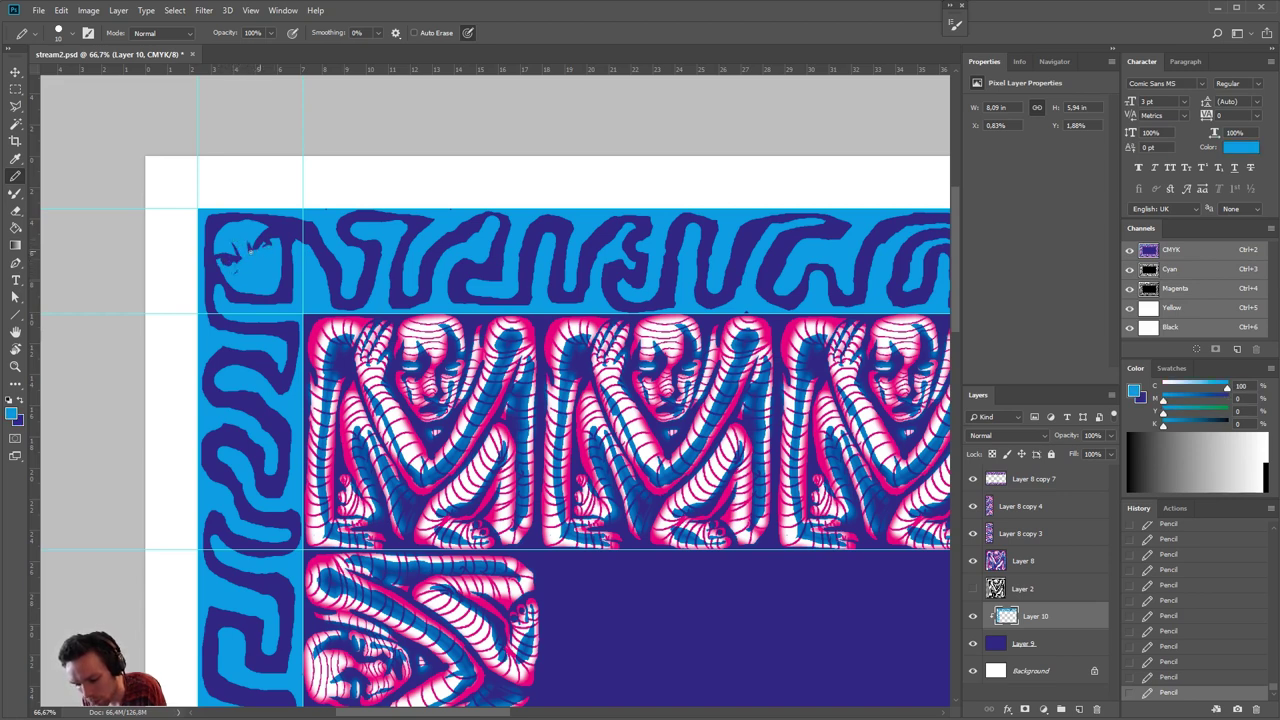
key("x")
mouse_move(263, 261)
left_mouse_down()
mouse_move(245, 274)
mouse_move(268, 286)
left_mouse_up()
left_click_drag(268, 274, 282, 264)
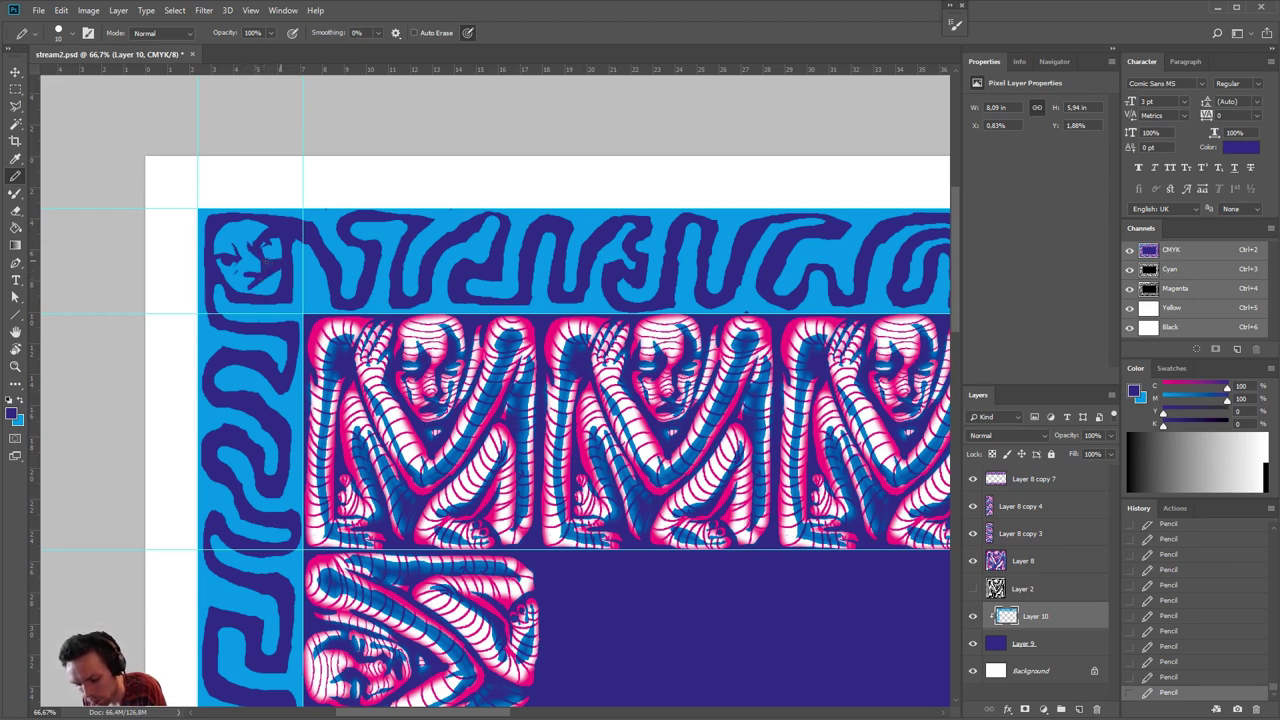
- Touch up the corner face with a small extra dark-blue stroke
key("x")
key("x")
key("x")
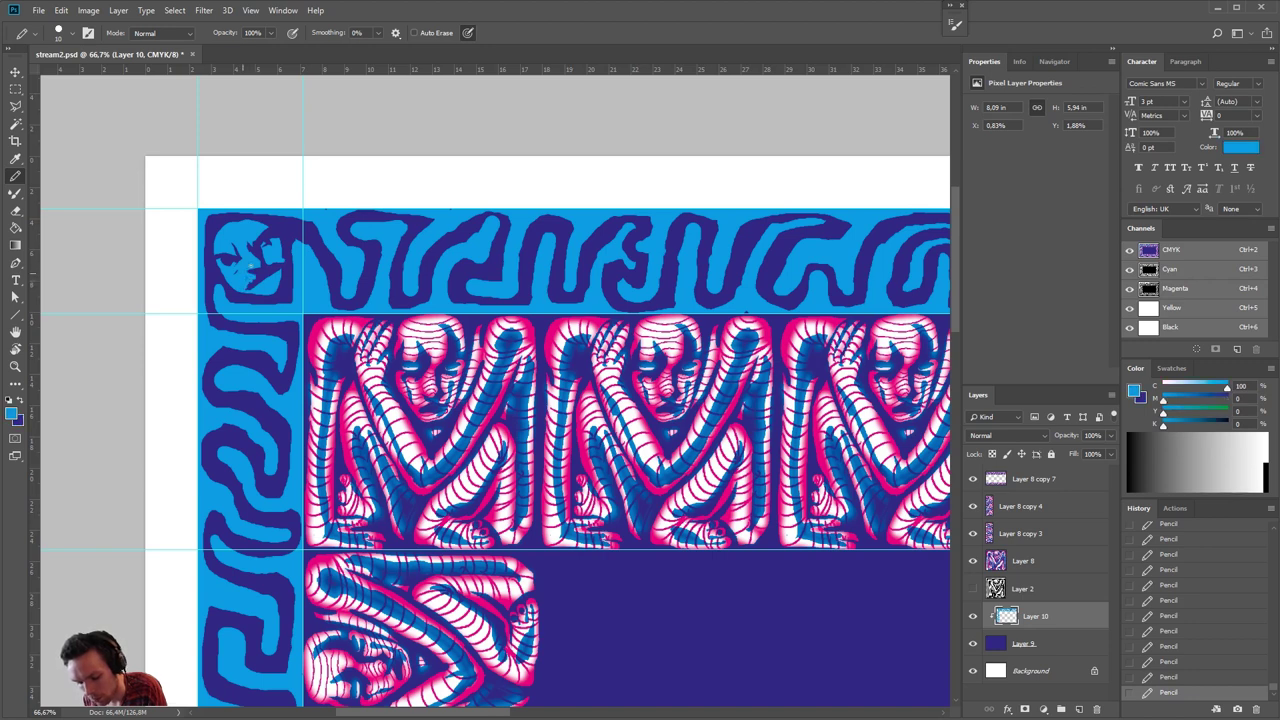
key("x")
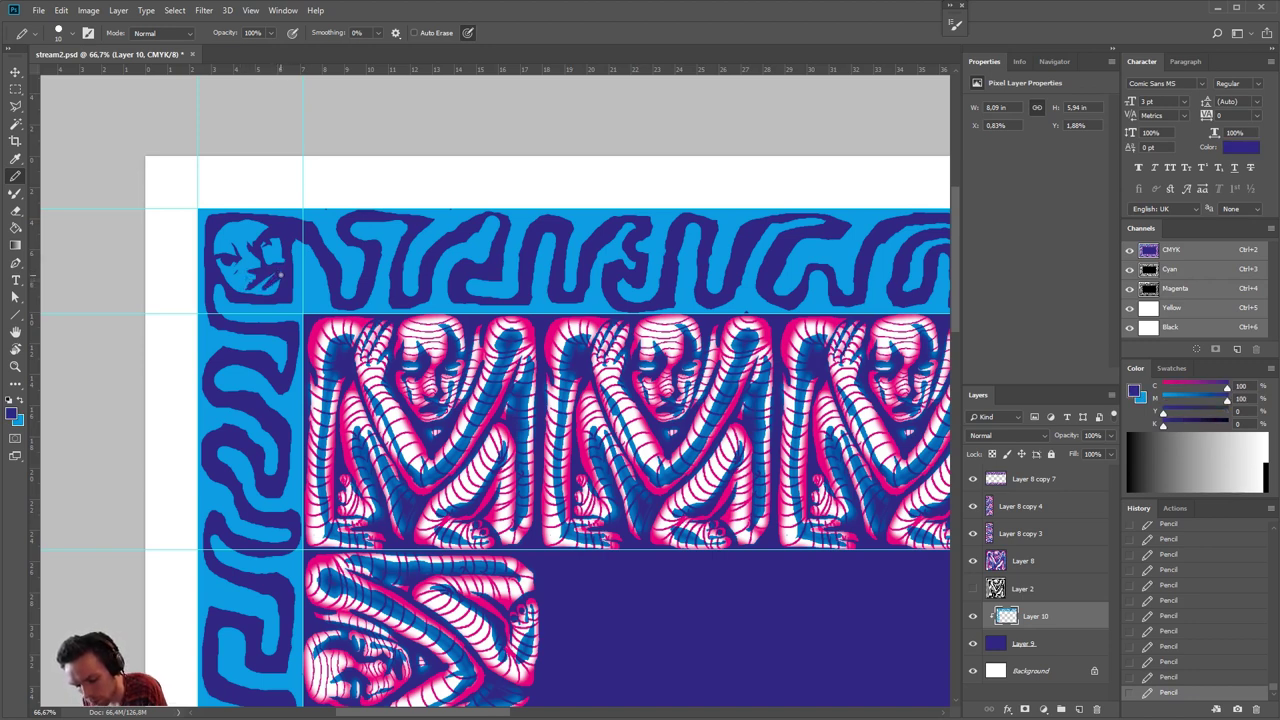
key("x")
key("x")
key("x")
key("x")
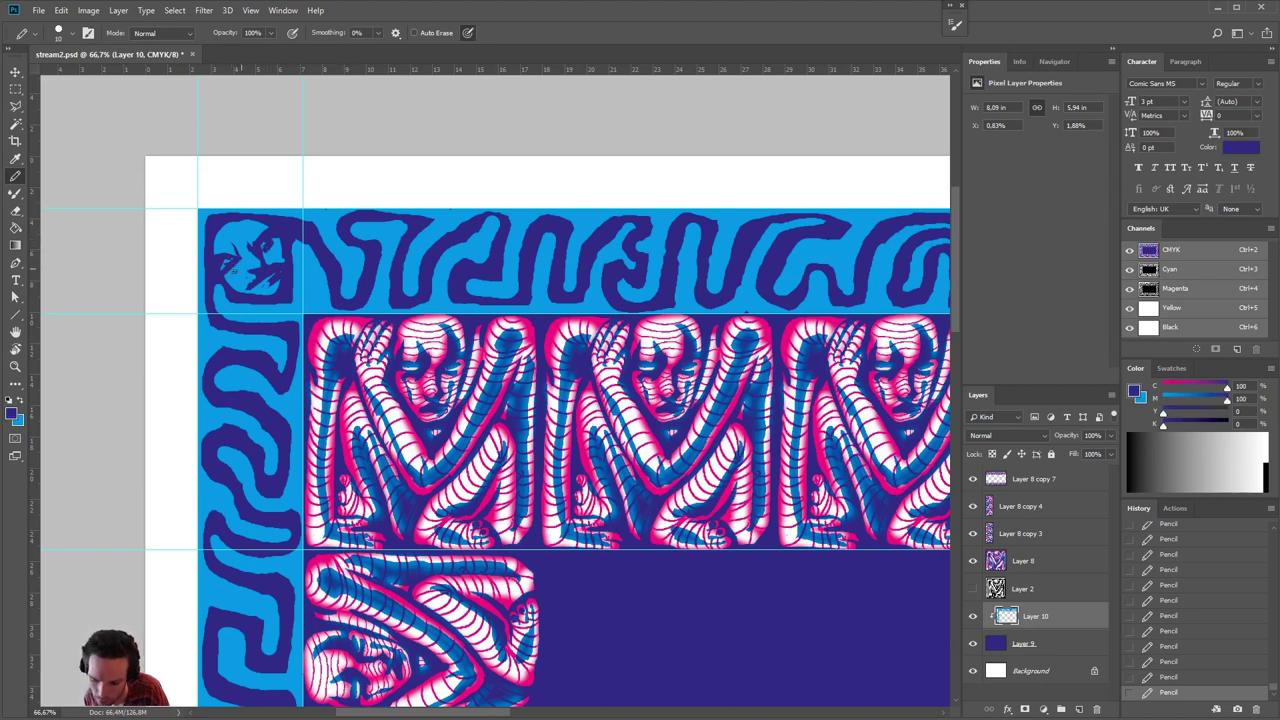
key("x")
key("x")
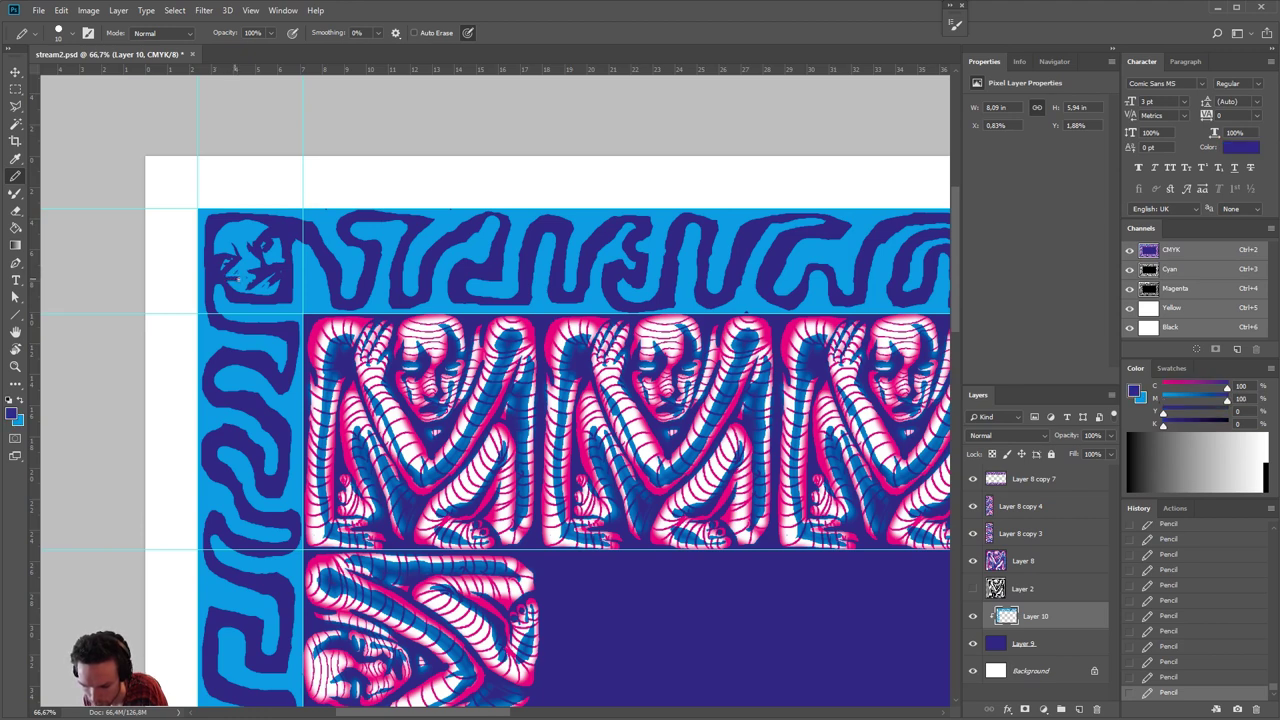
key("x")
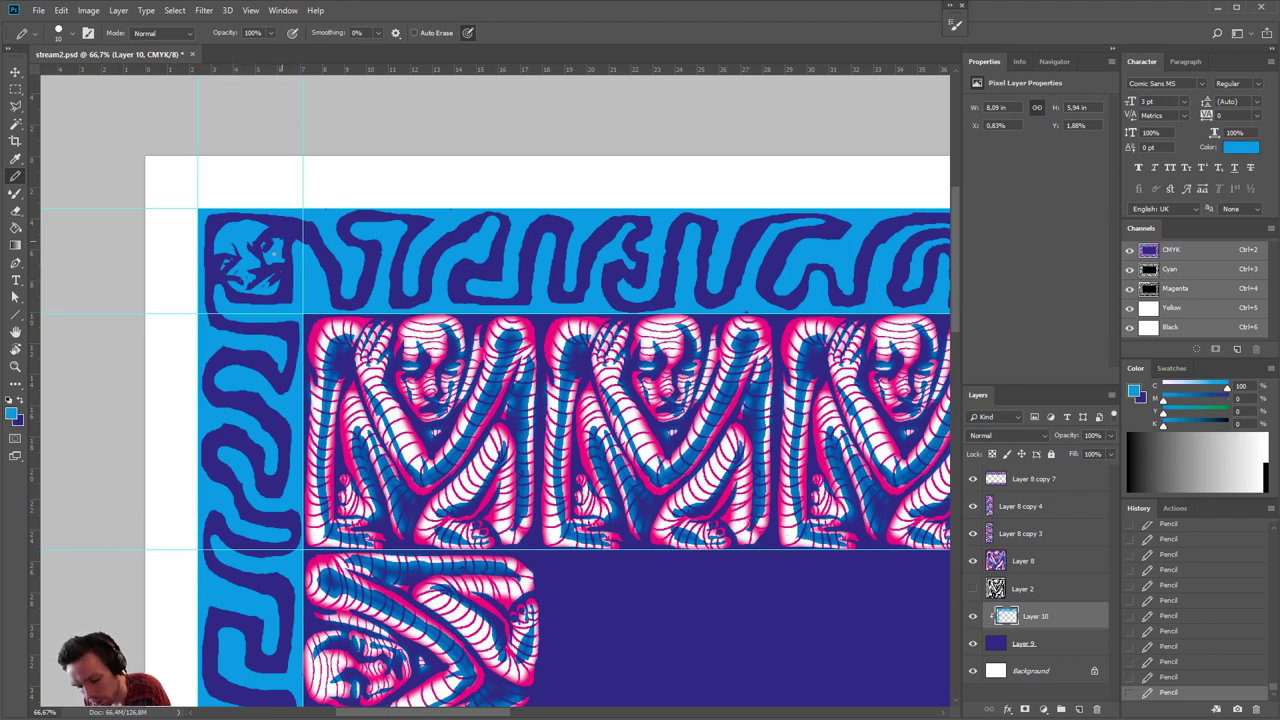
key("x")
left_click_drag(282, 242, 276, 254)
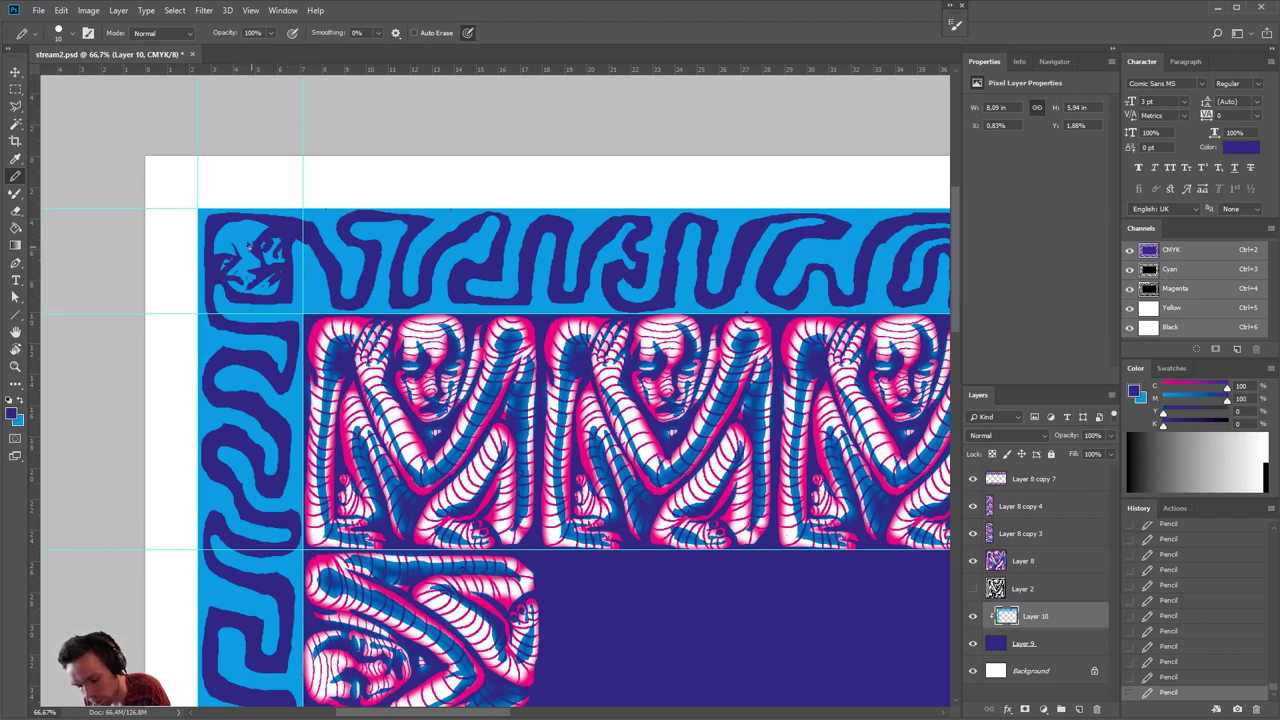
key("x")
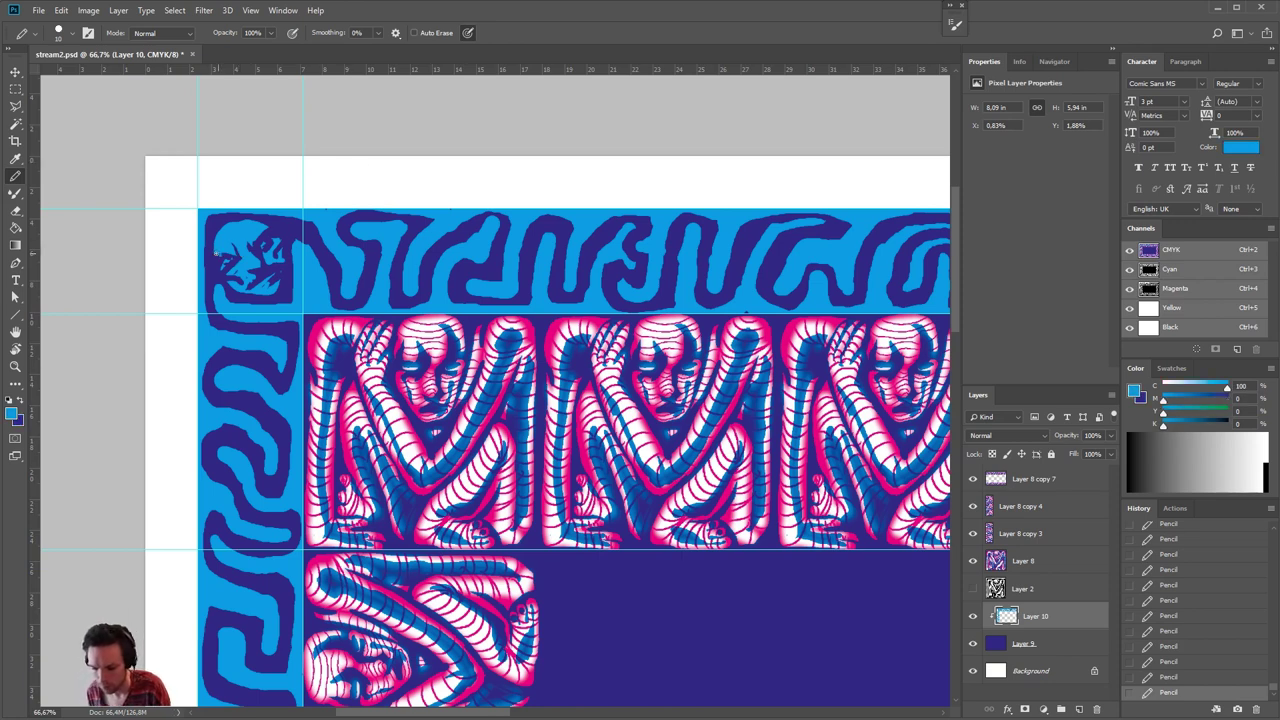
key("x")
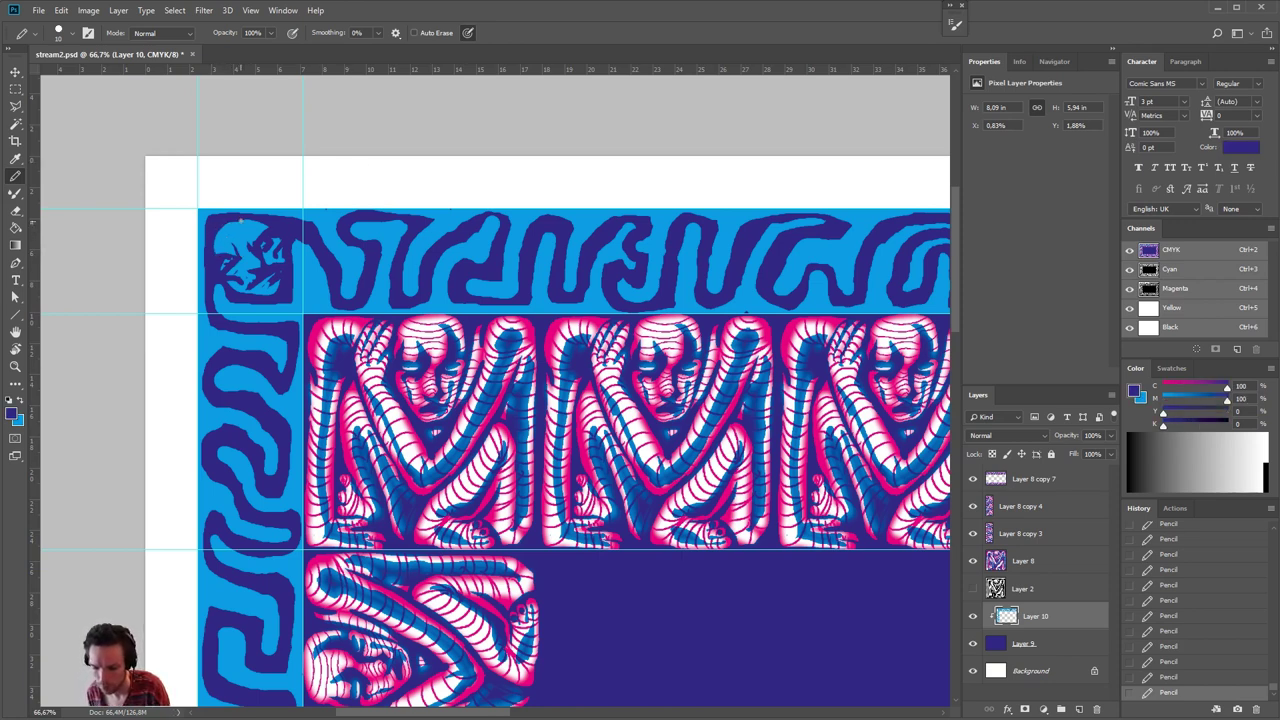
key("x")
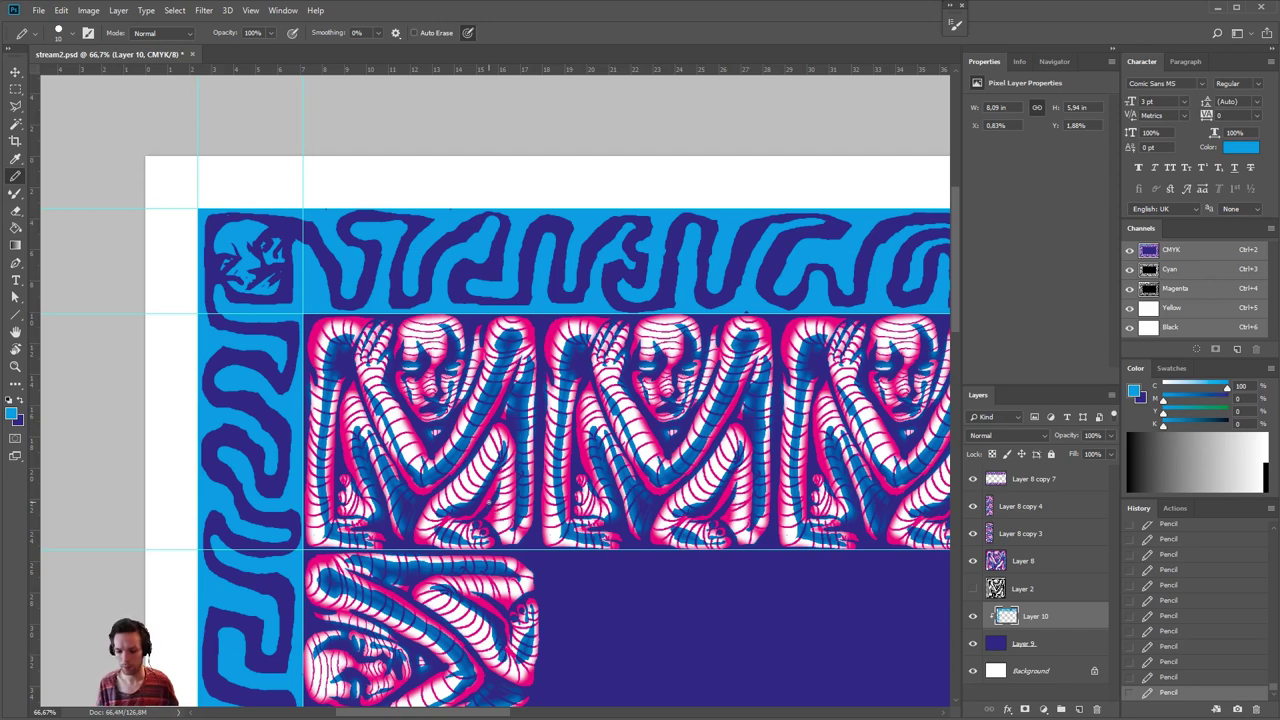
- Start a rectangular selection of the area at the left edge
scroll(490, 510, "down", 5)
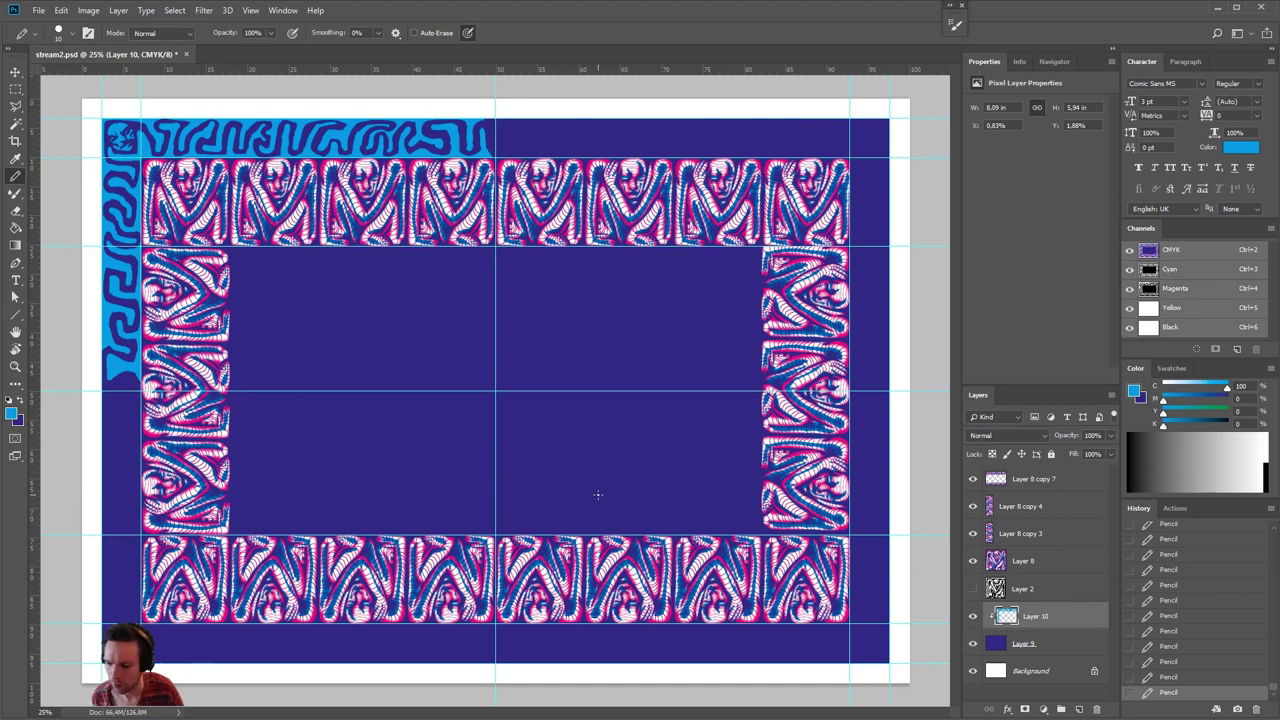
left_click(16, 89)
left_click_drag(83, 398, 430, 396)
- Delete the stray Layer 10 pixels in the lower-left area below the left border
key("ctrl+d")
left_click(251, 10)
left_click(286, 163)
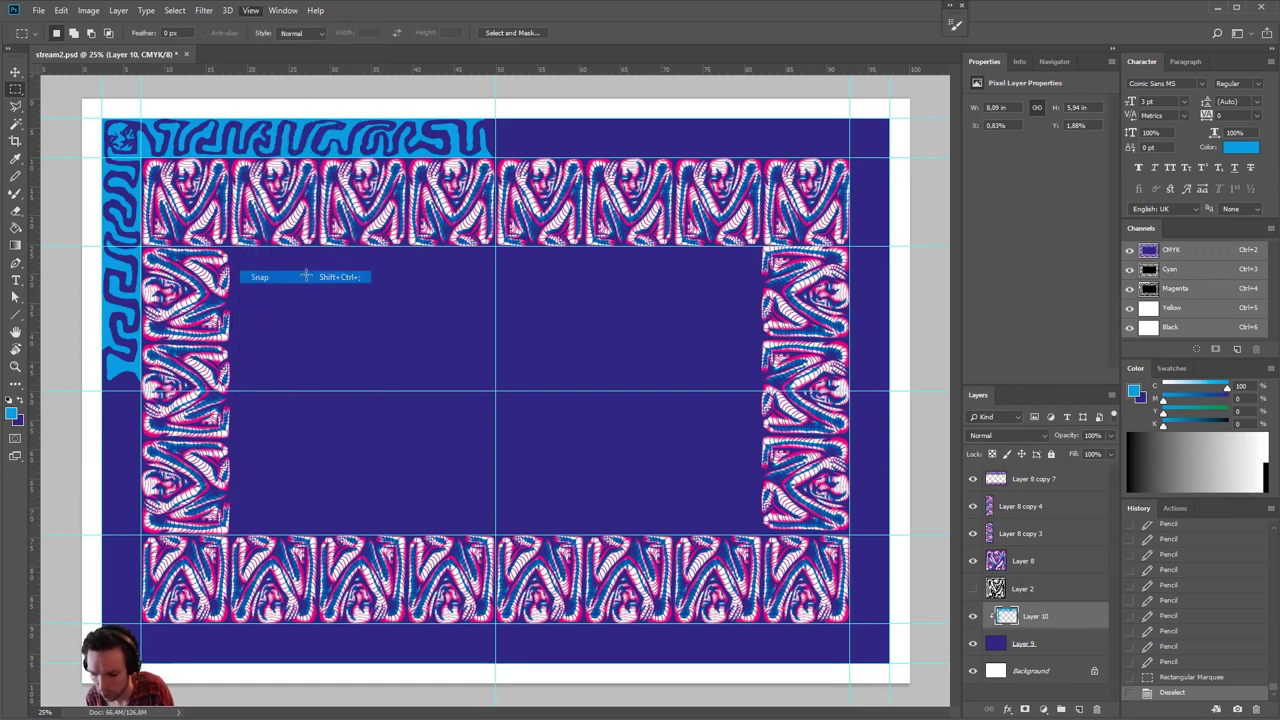
left_click_drag(83, 584, 496, 390)
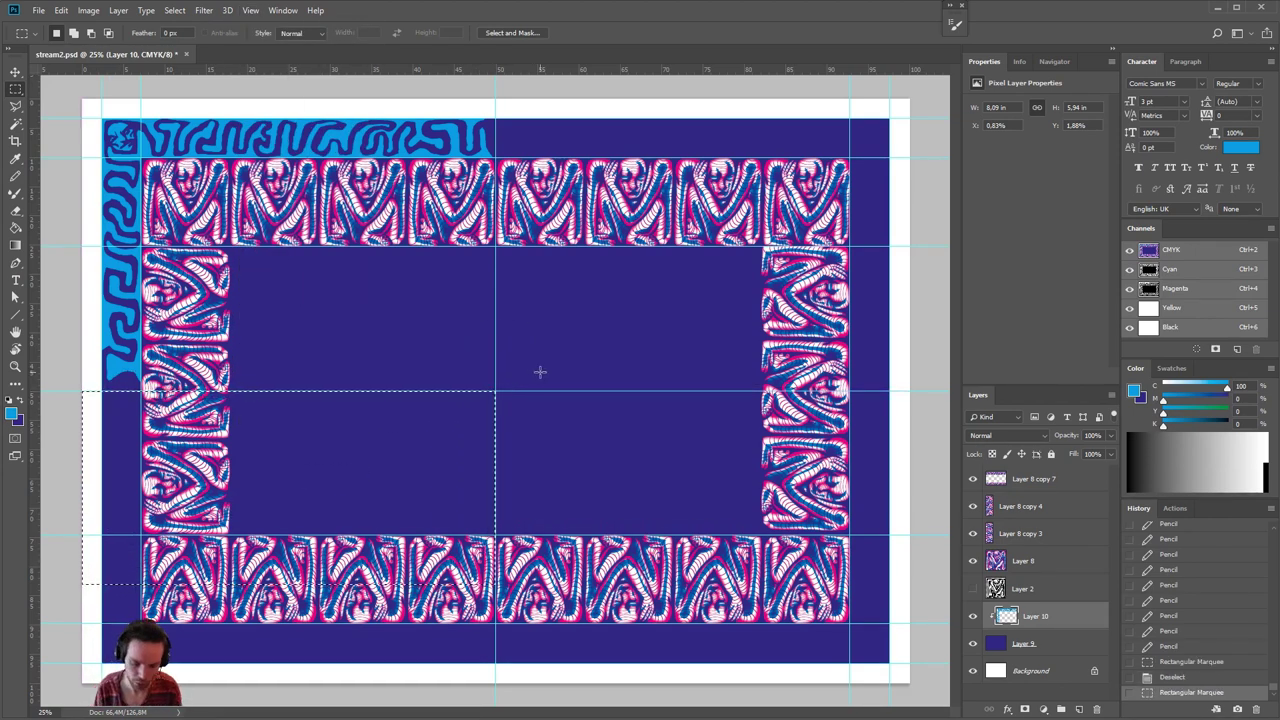
key("Delete")
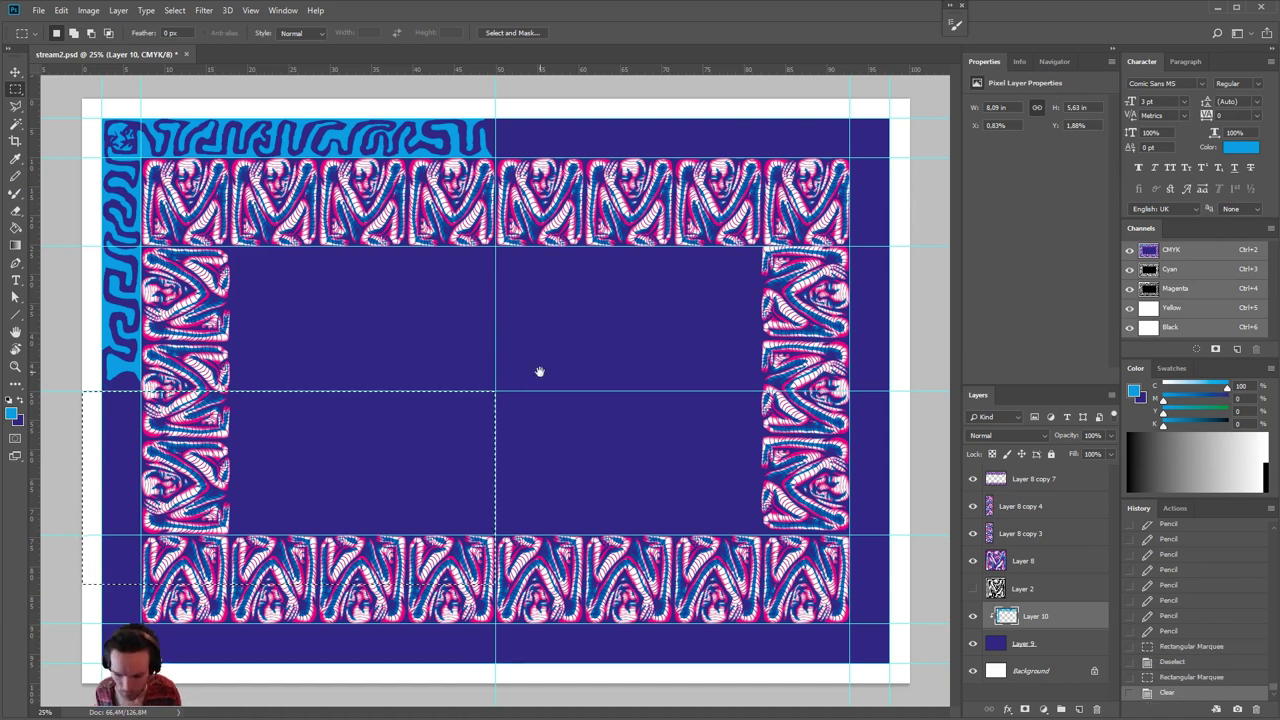
key("ctrl+d")
- Clear a tall middle-top strip and thin strips along the left and top edges
left_click_drag(590, 102, 495, 498)
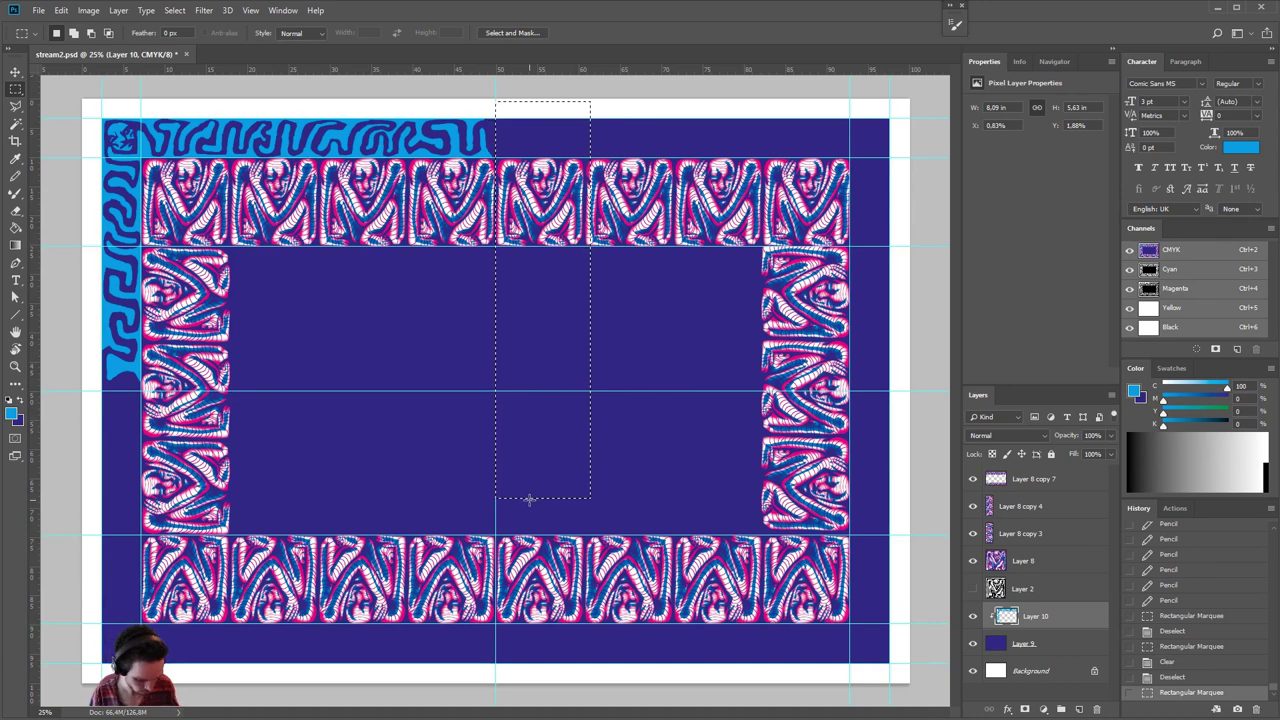
key("Delete")
key("ctrl+d")
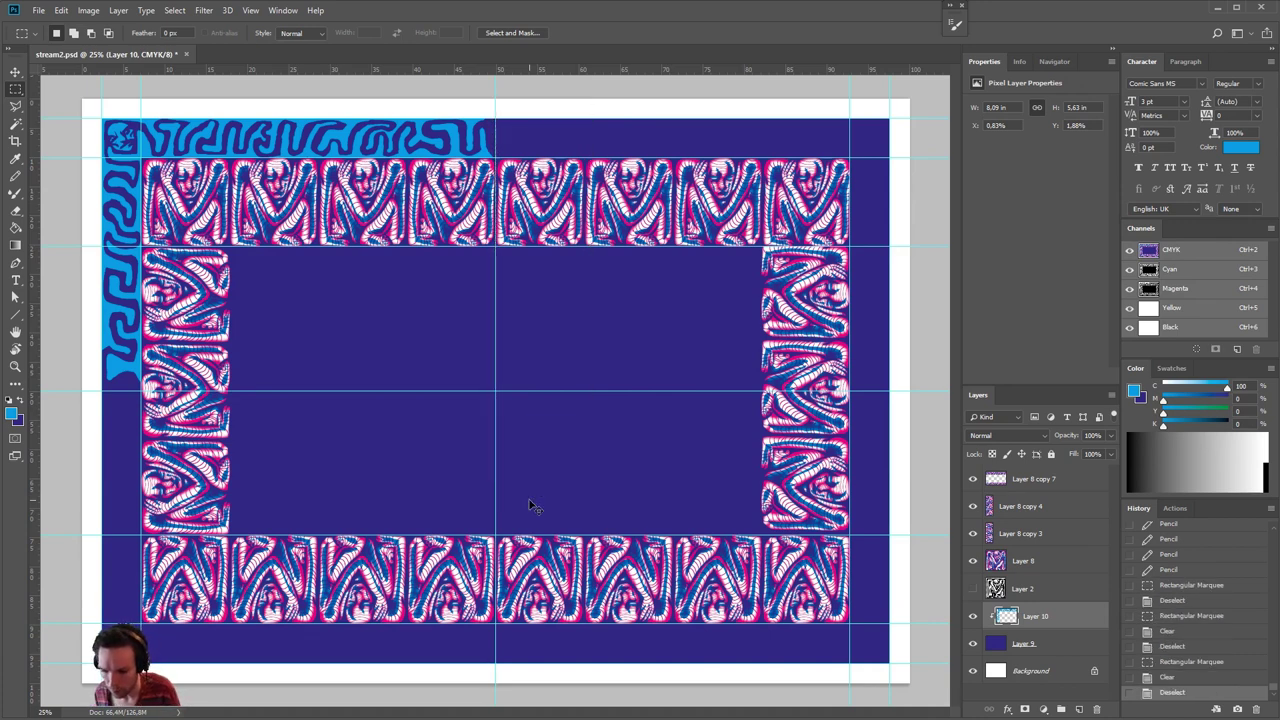
left_click_drag(82, 98, 101, 467)
key("Delete")
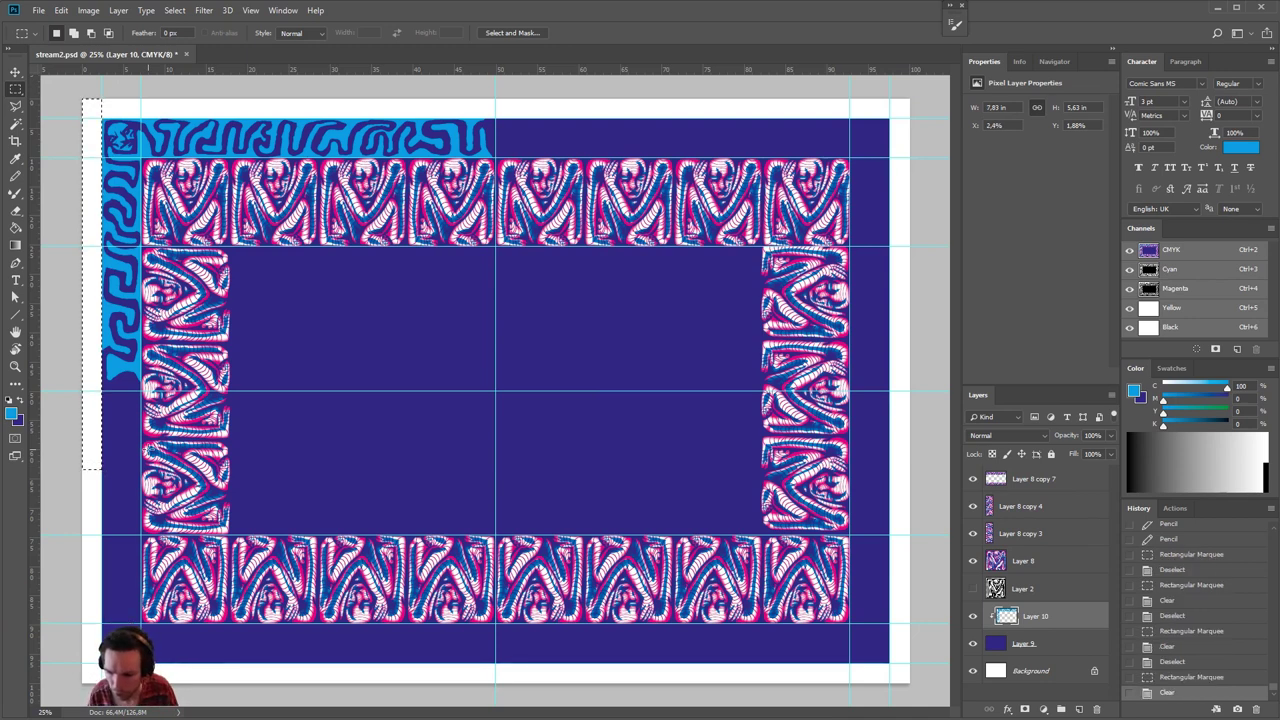
left_click_drag(522, 104, 70, 116)
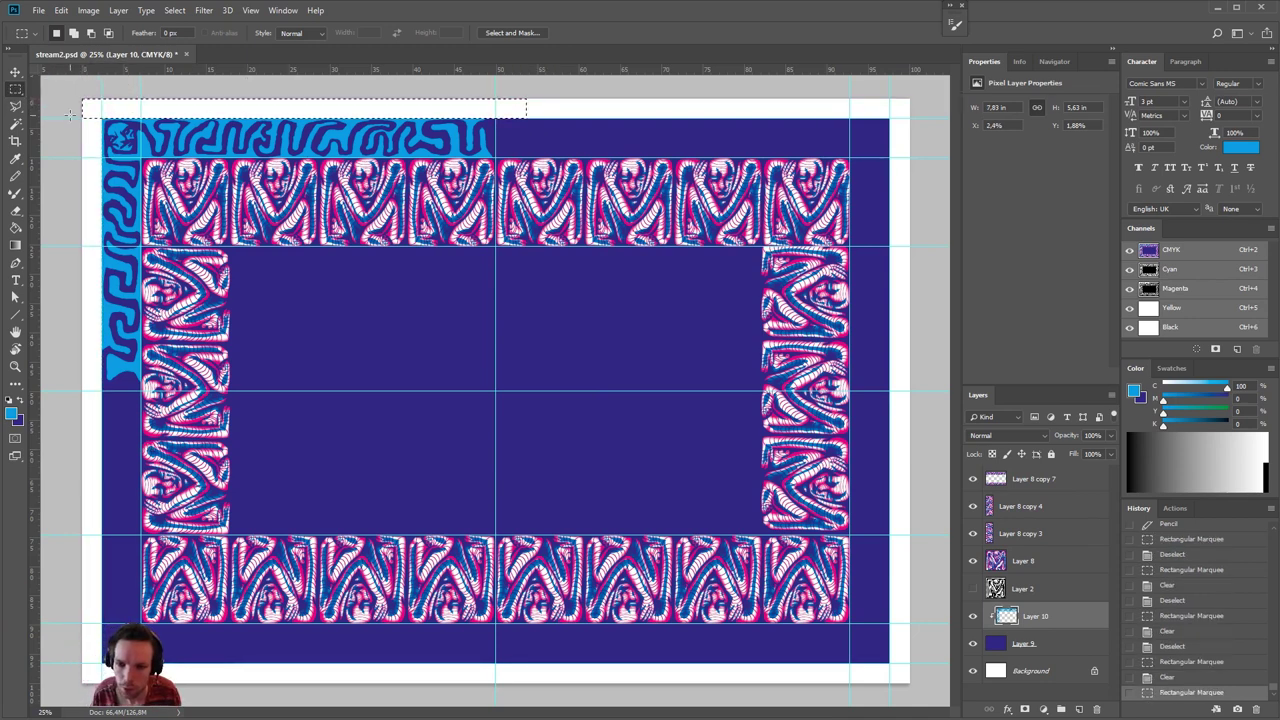
key("Delete")
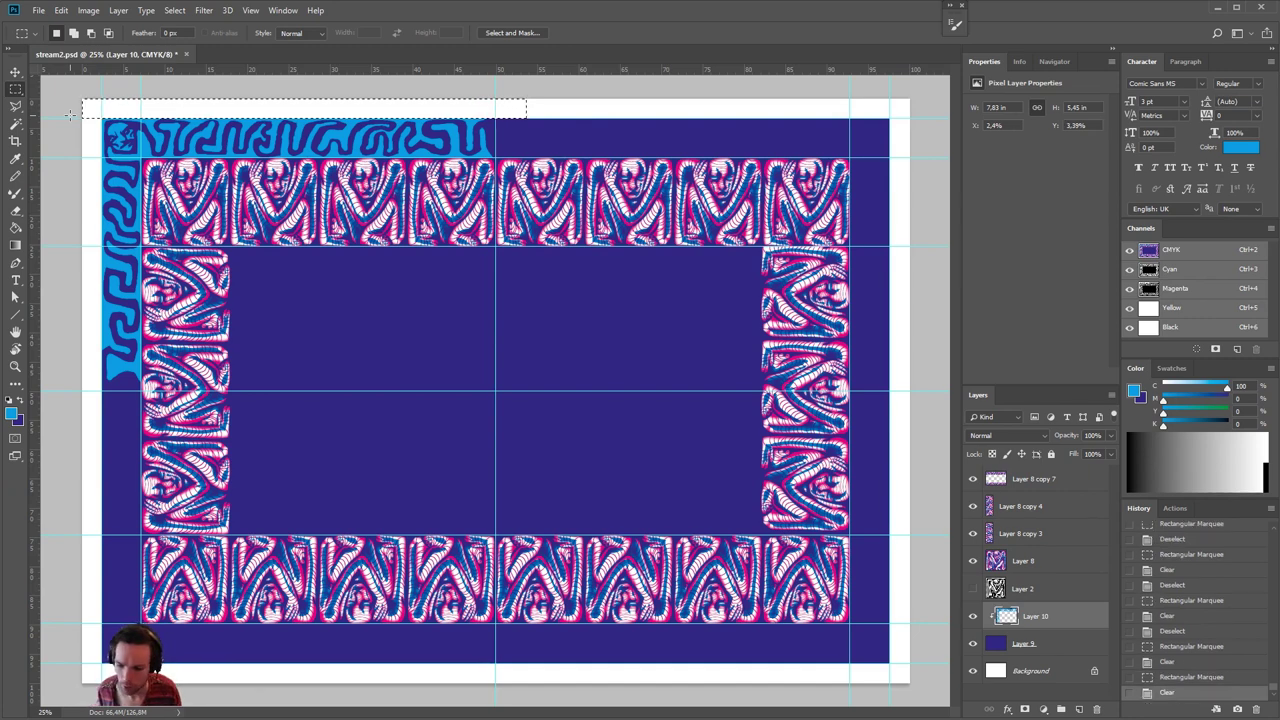
key("ctrl+d")
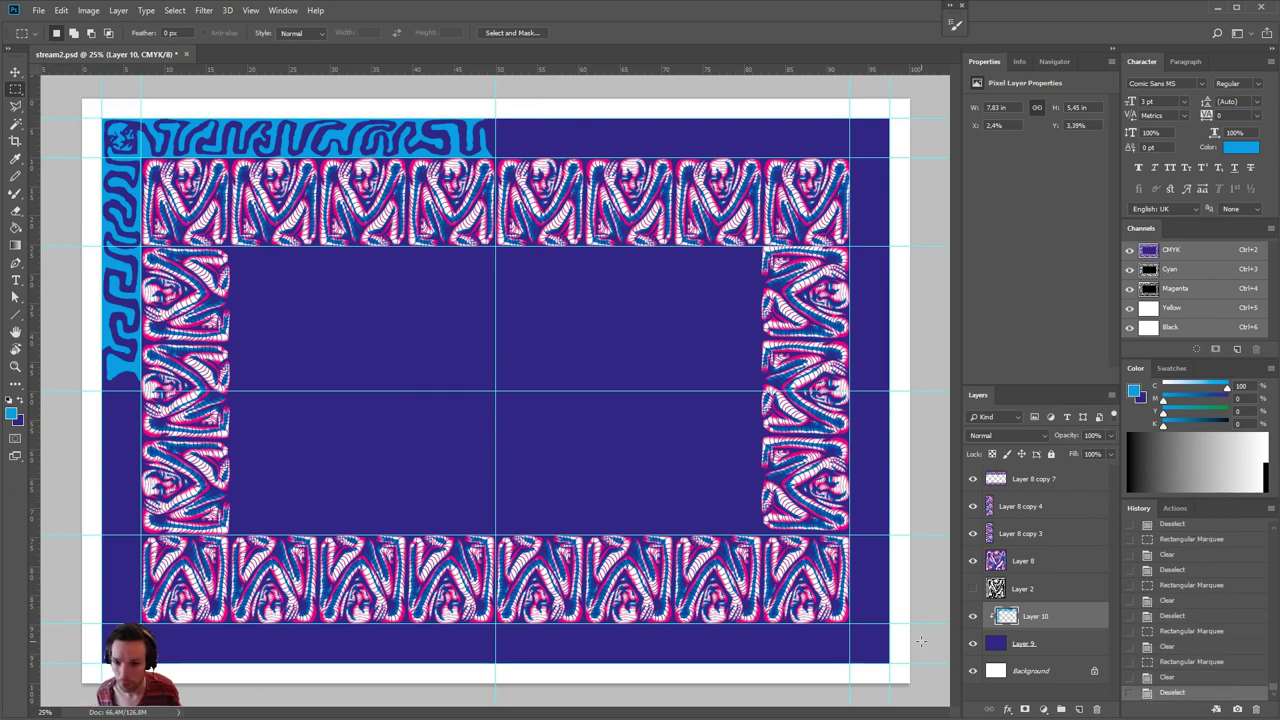
left_click(16, 74)
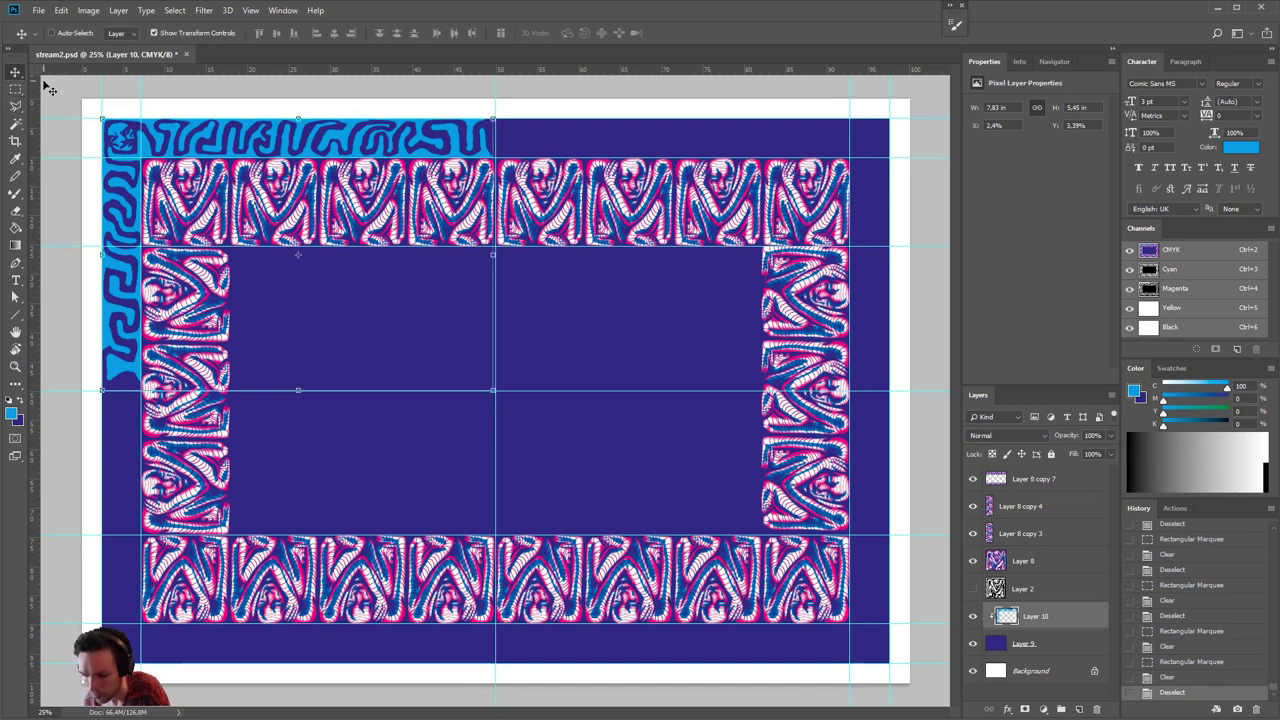
- Duplicate Layer 10, flip the copy horizontally, align it on the right side and merge it down
right_click(1038, 617)
left_click(1133, 152)
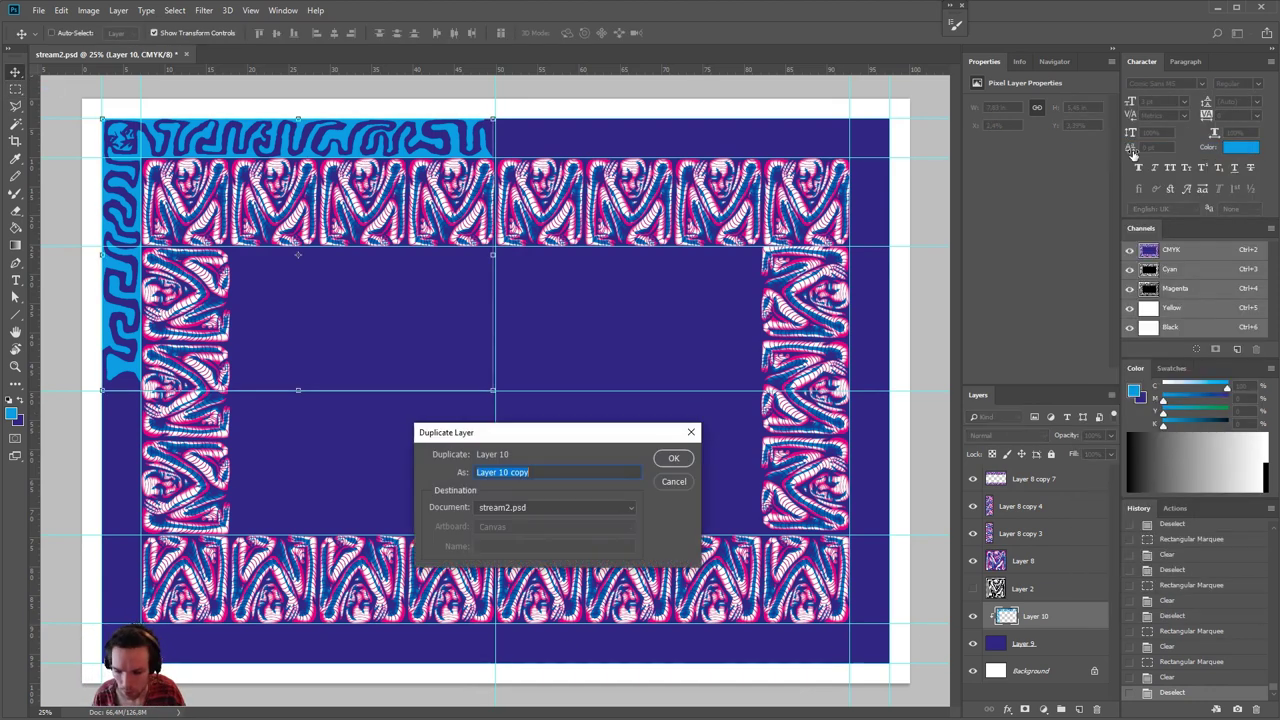
key("Return")
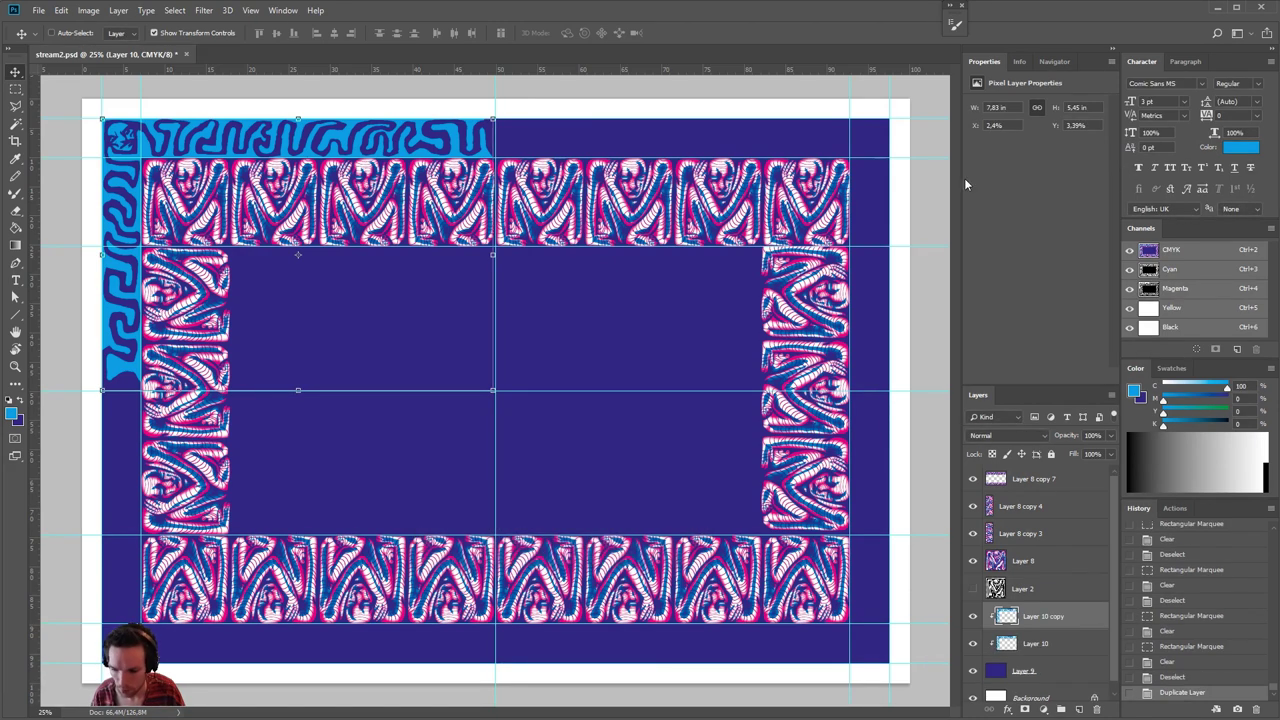
left_click(67, 14)
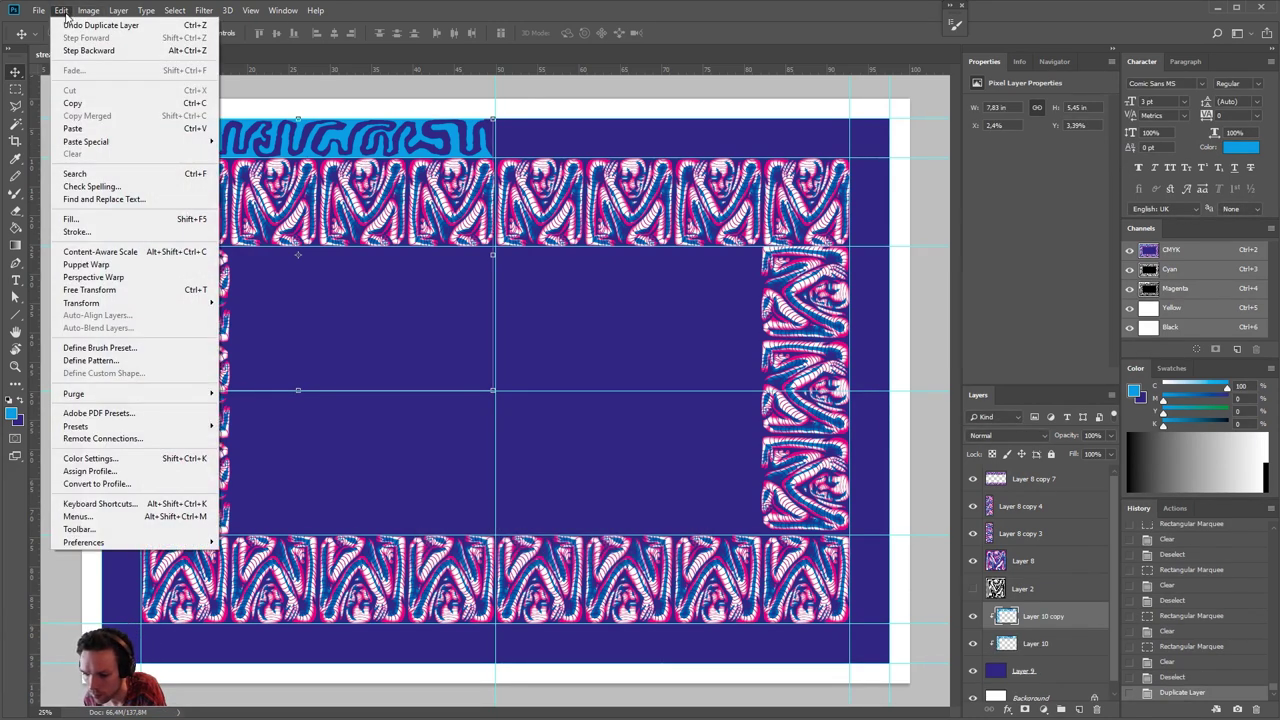
mouse_move(190, 303)
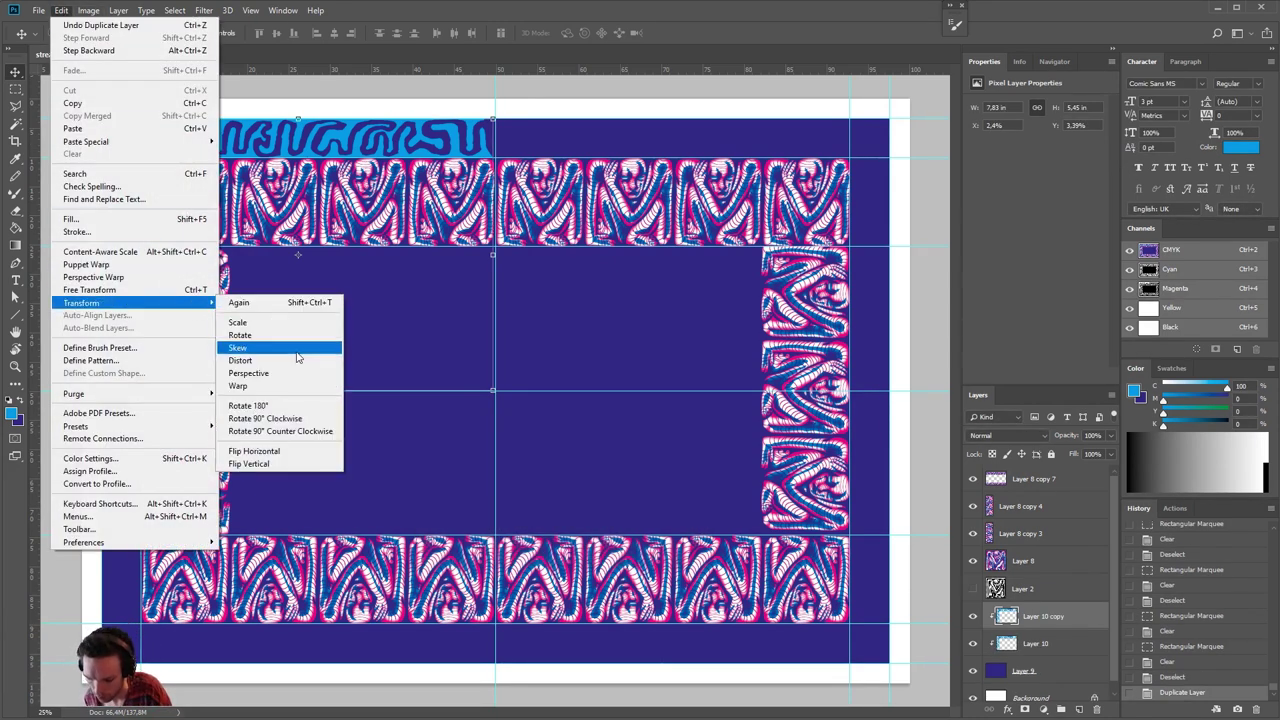
left_click(310, 456)
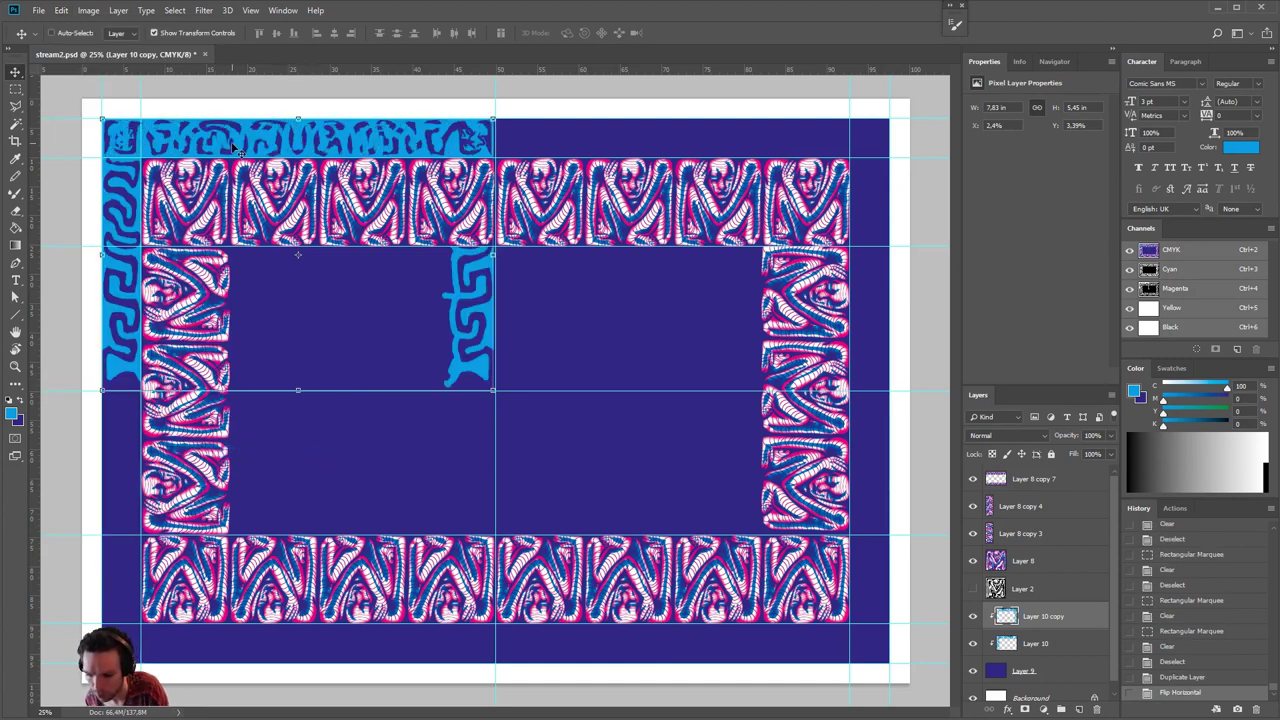
left_click_drag(612, 152, 650, 152)
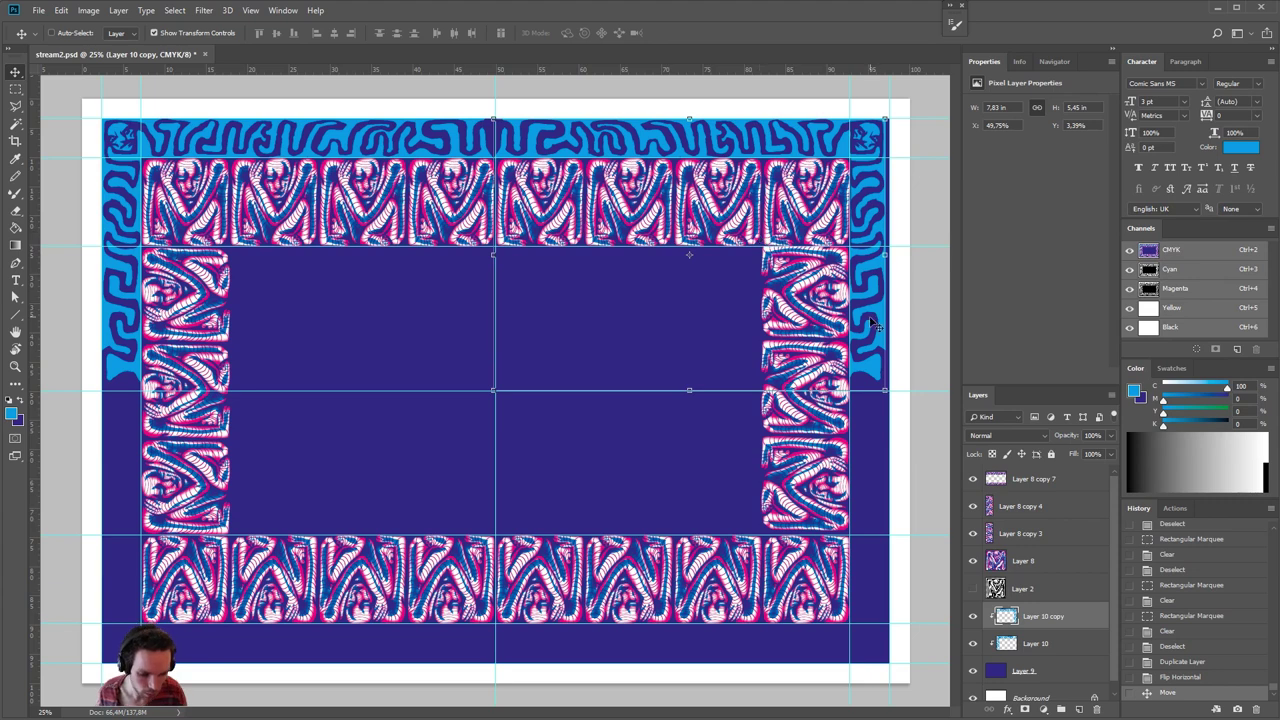
left_click_drag(872, 322, 882, 323)
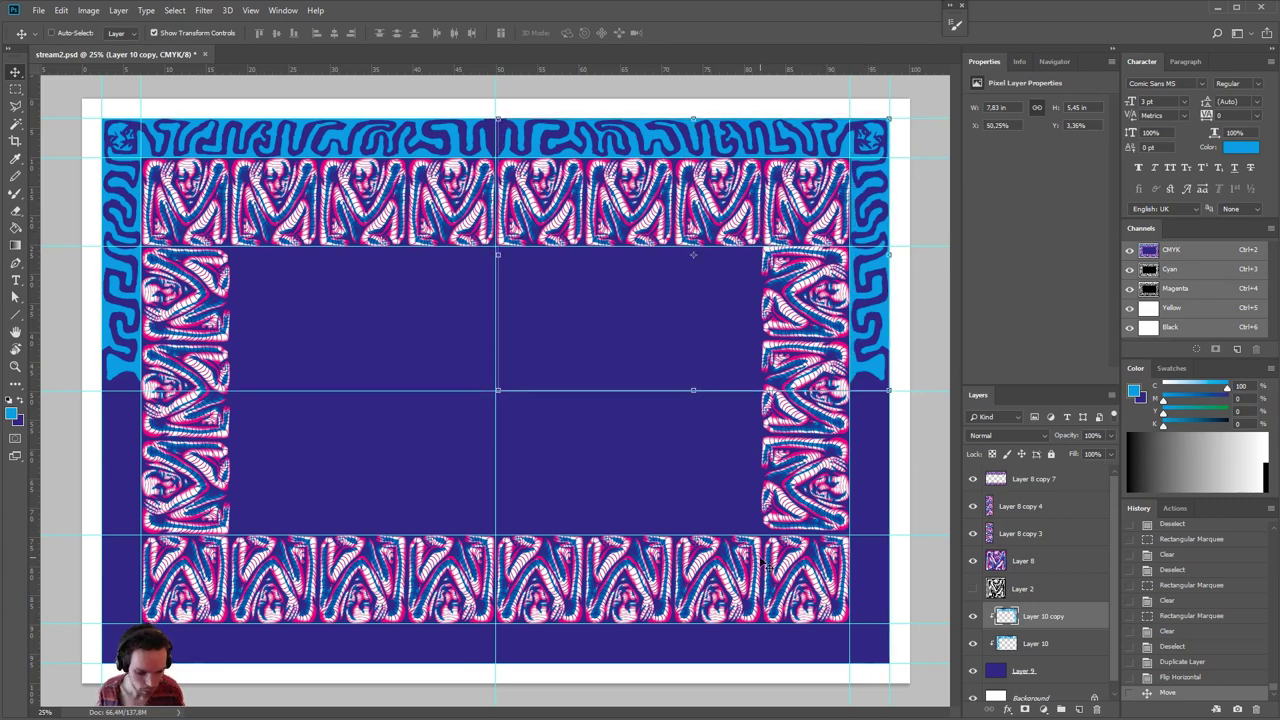
key("ctrl+e")
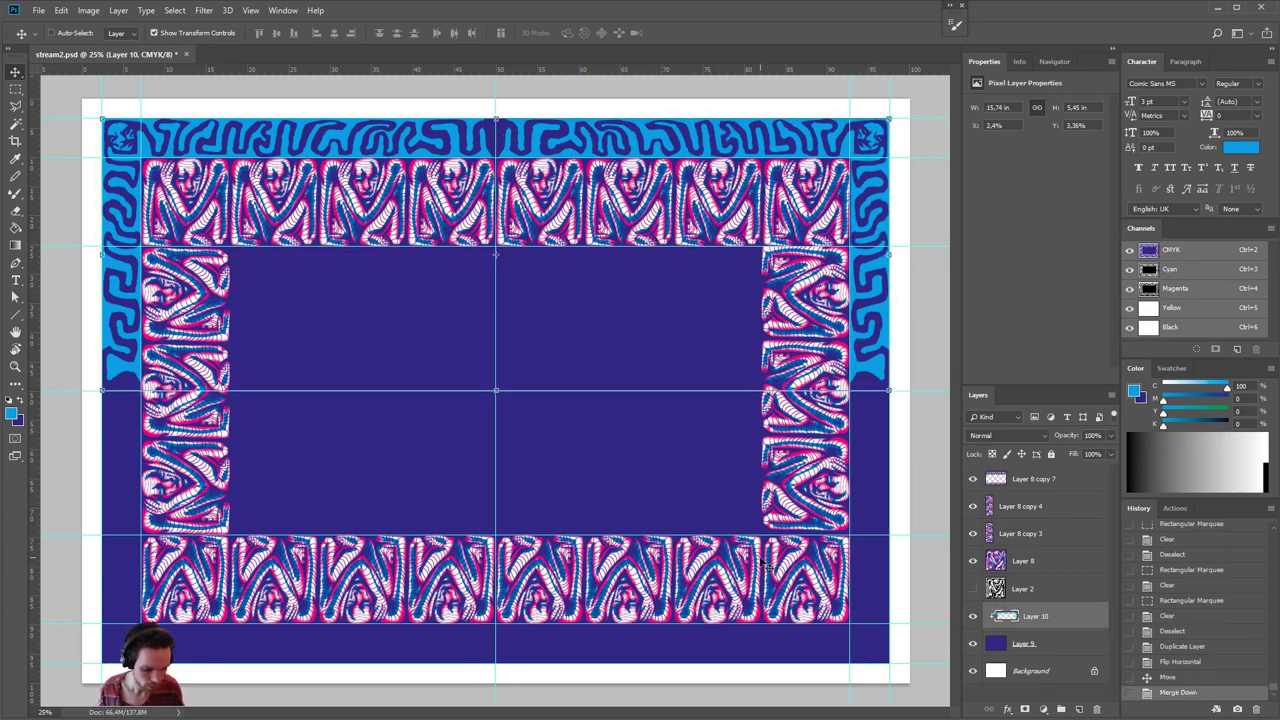
- Duplicate the merged border, flip it vertically, move it to the bottom edge and merge with Ctrl+E
right_click(1056, 616)
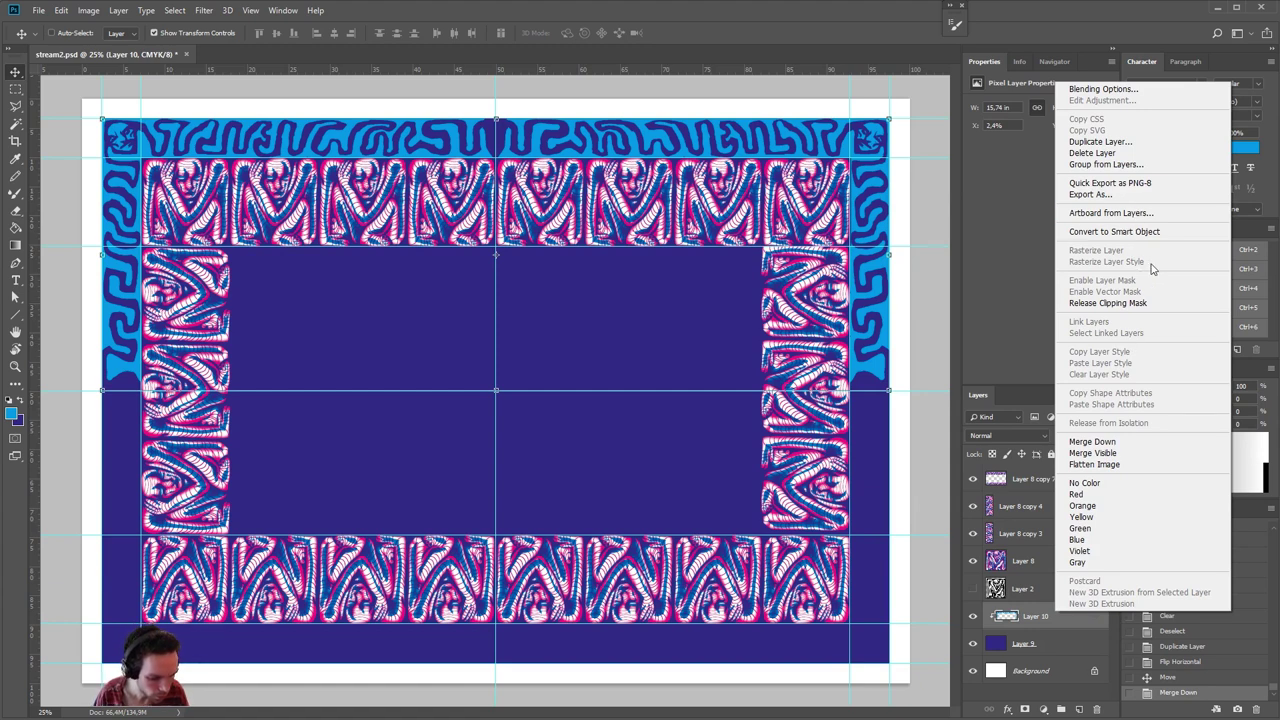
left_click(1108, 143)
key("Return")
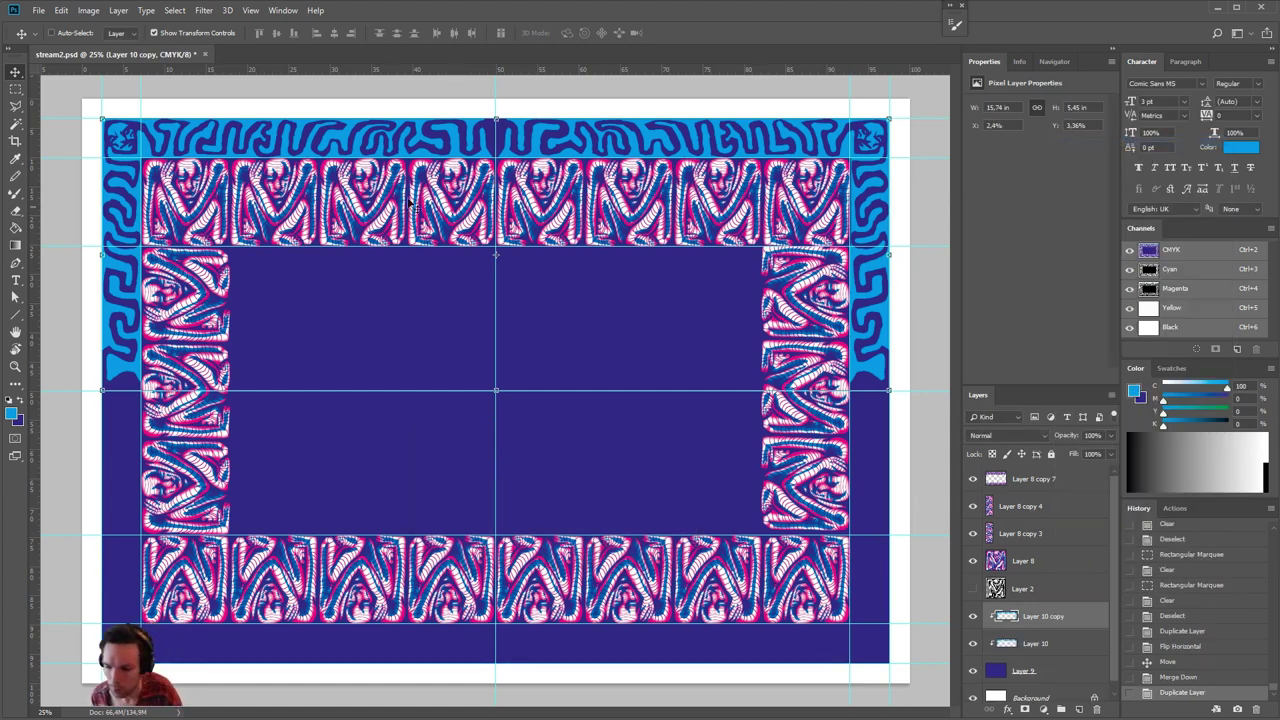
left_click(63, 11)
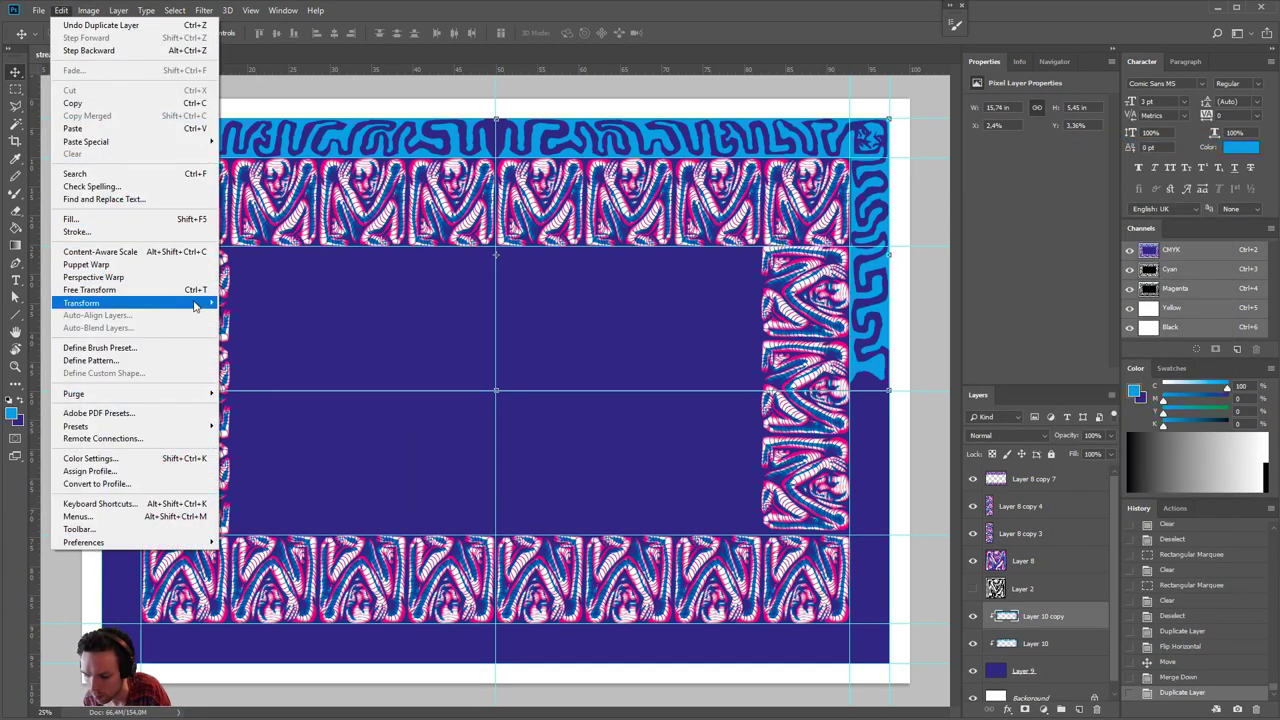
mouse_move(197, 303)
left_click(255, 451)
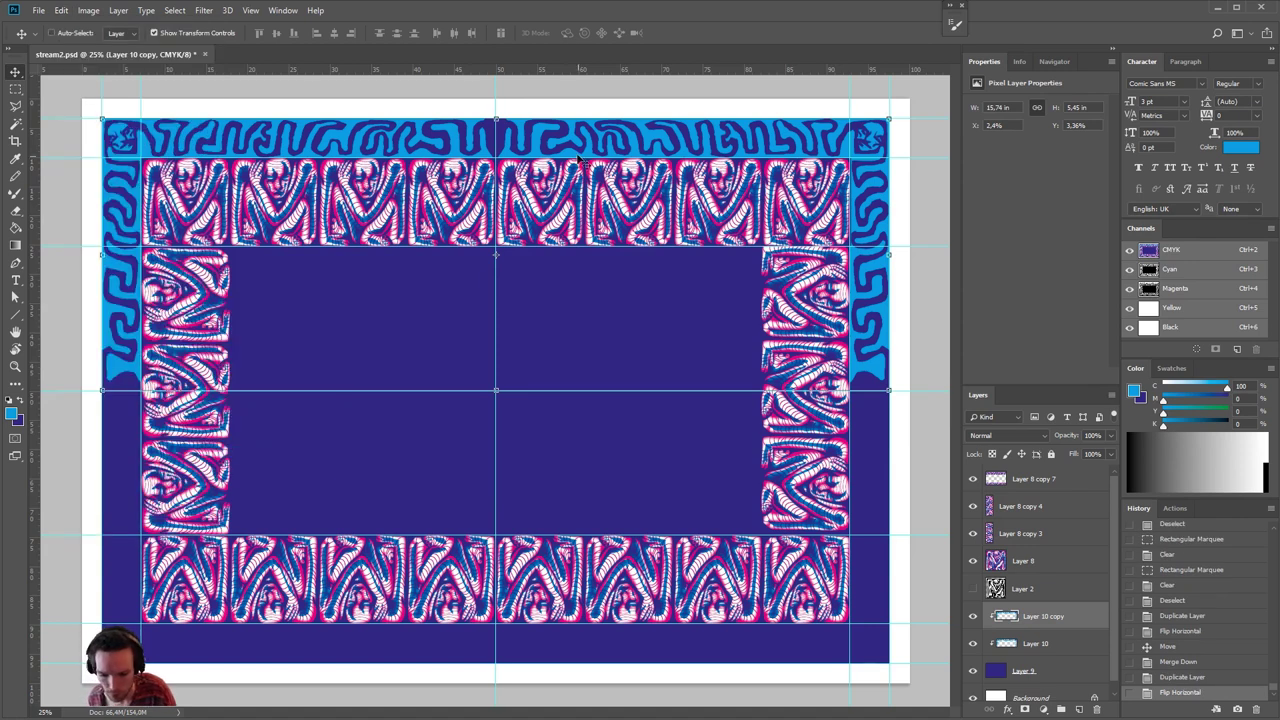
key("ctrl+z")
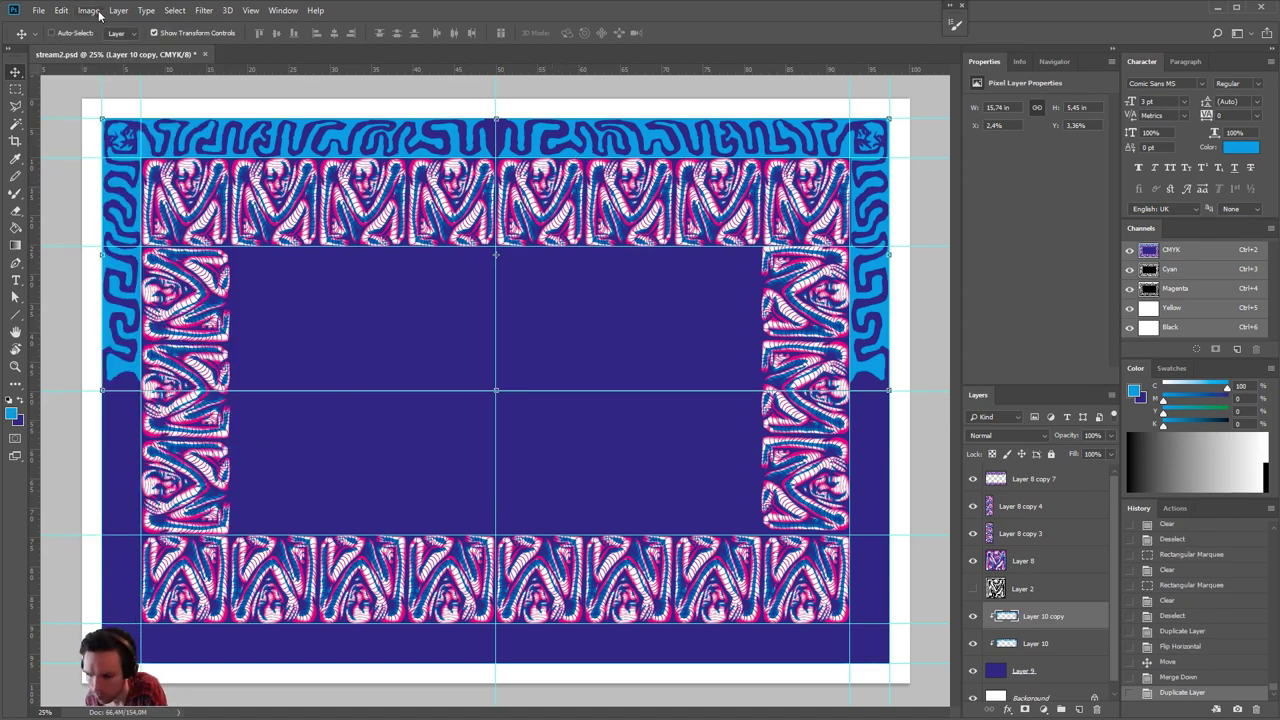
left_click(61, 10)
mouse_move(90, 302)
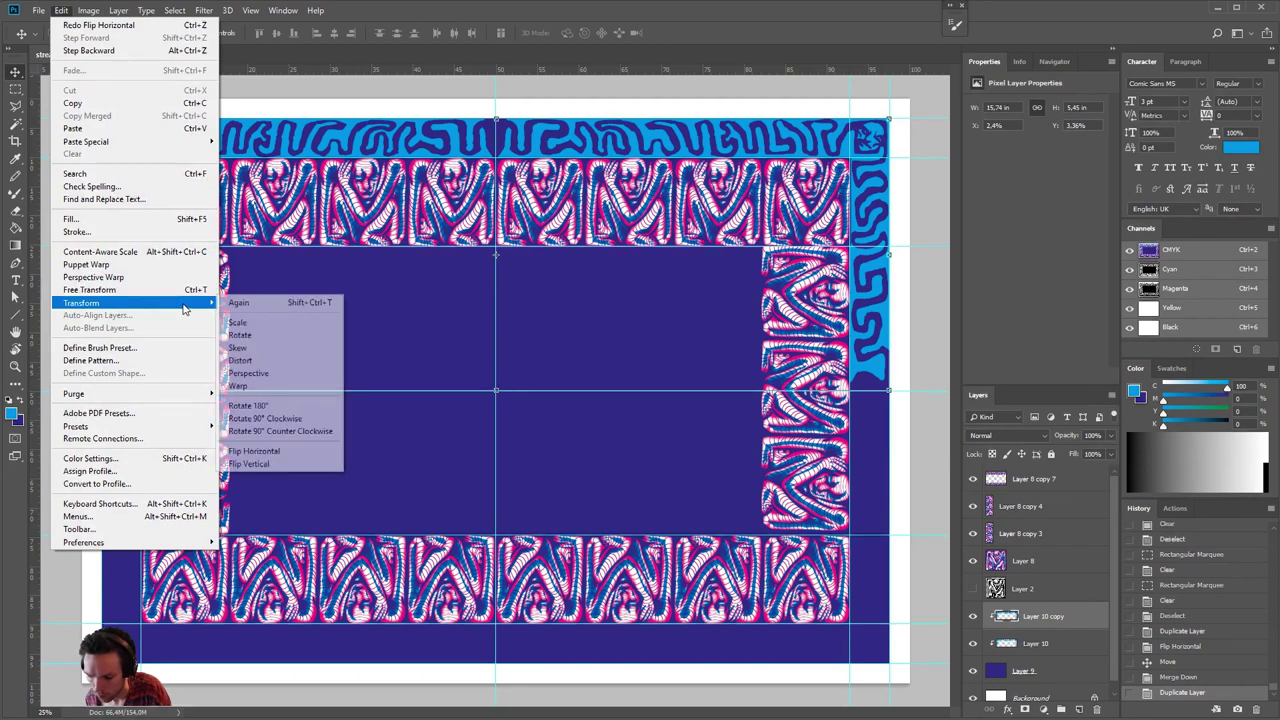
left_click(300, 463)
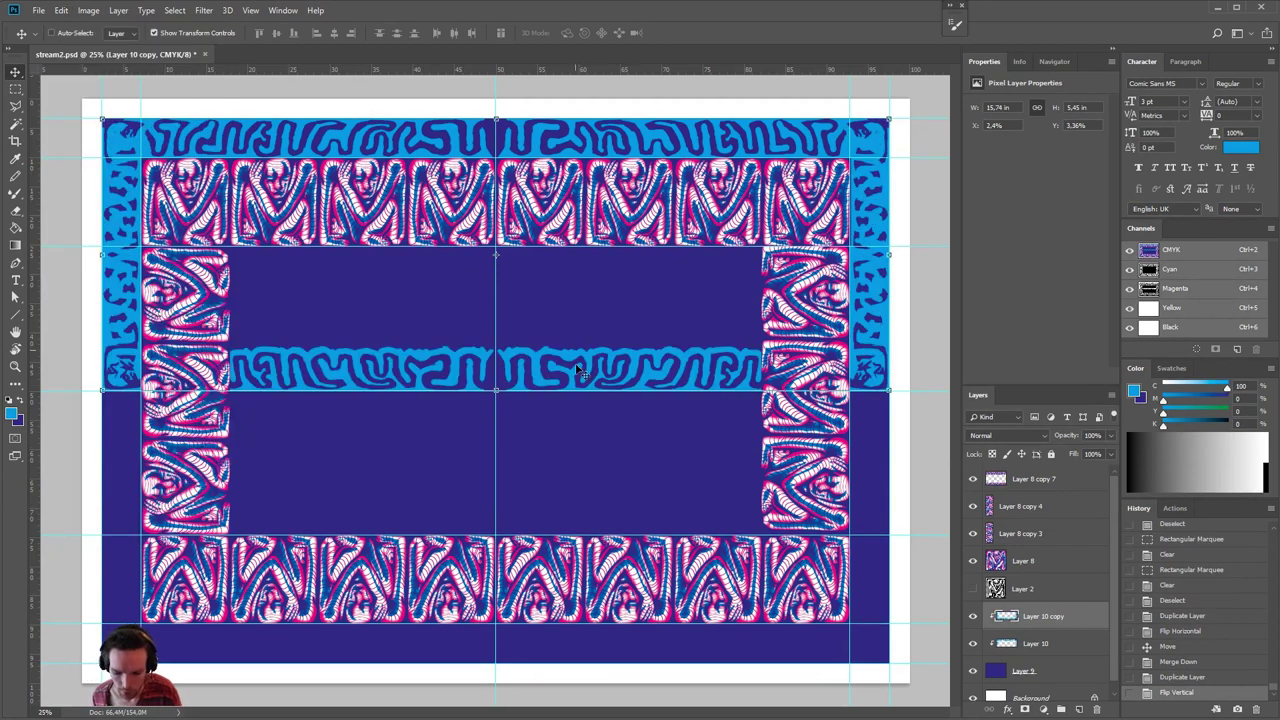
left_click_drag(590, 388, 598, 656)
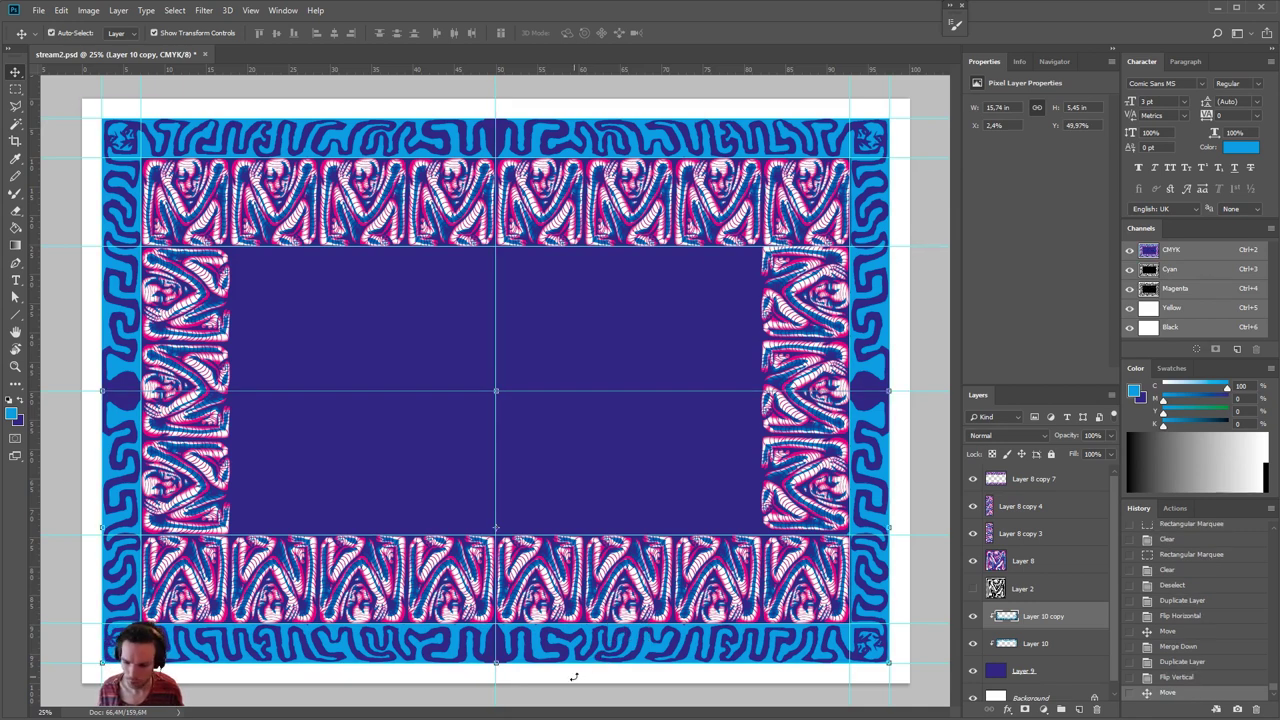
key("ctrl+e")
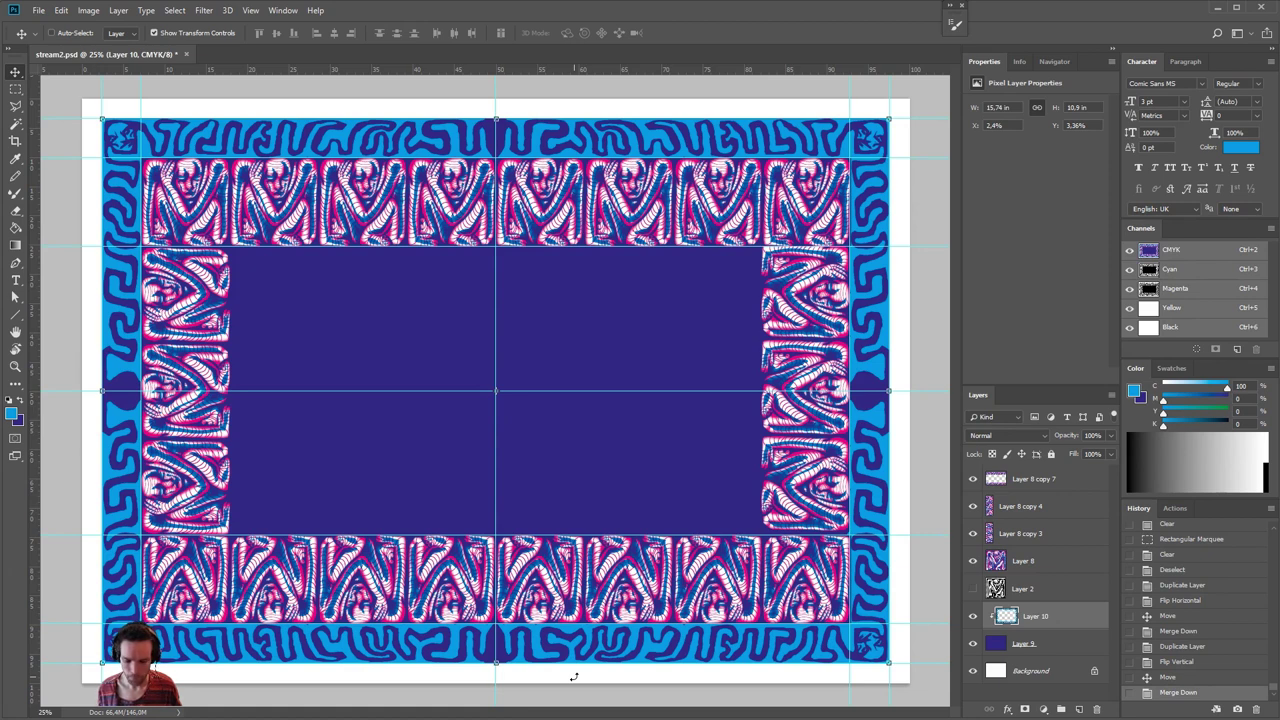
- Paint-bucket the dark Layer 9 background light blue
left_click(1065, 644)
key("g")
key("shift+g")
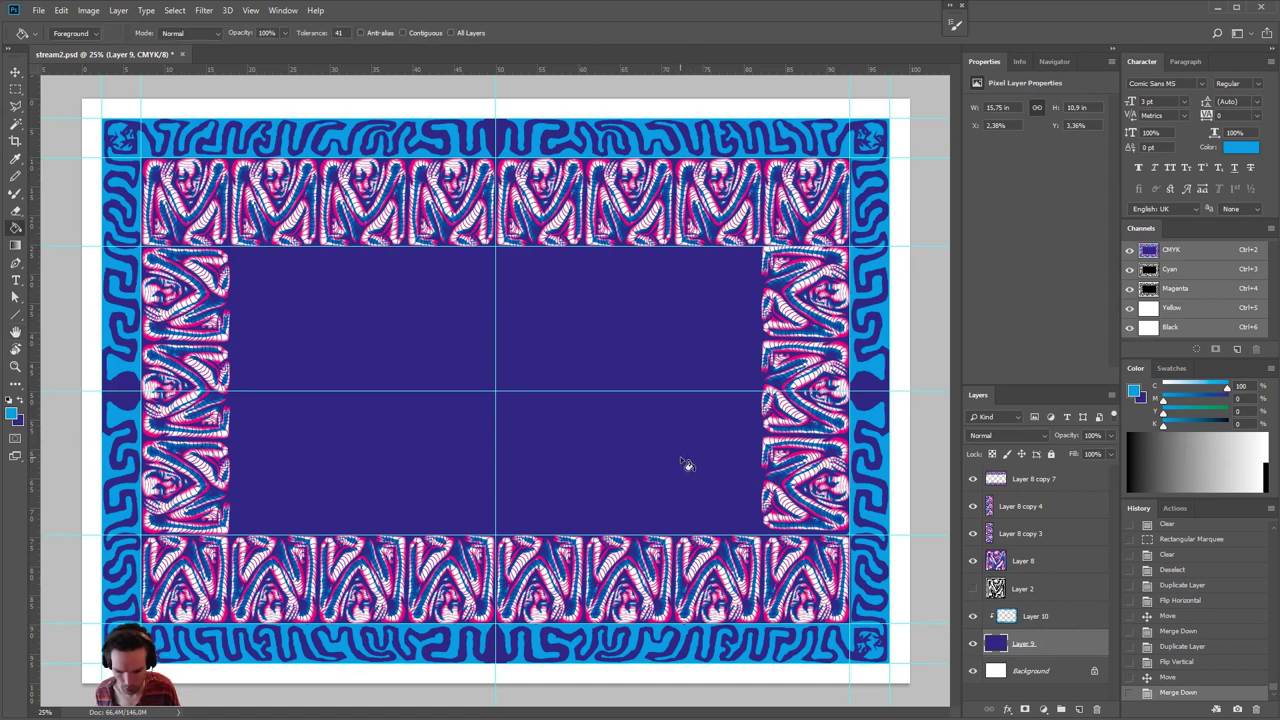
left_click(681, 458)
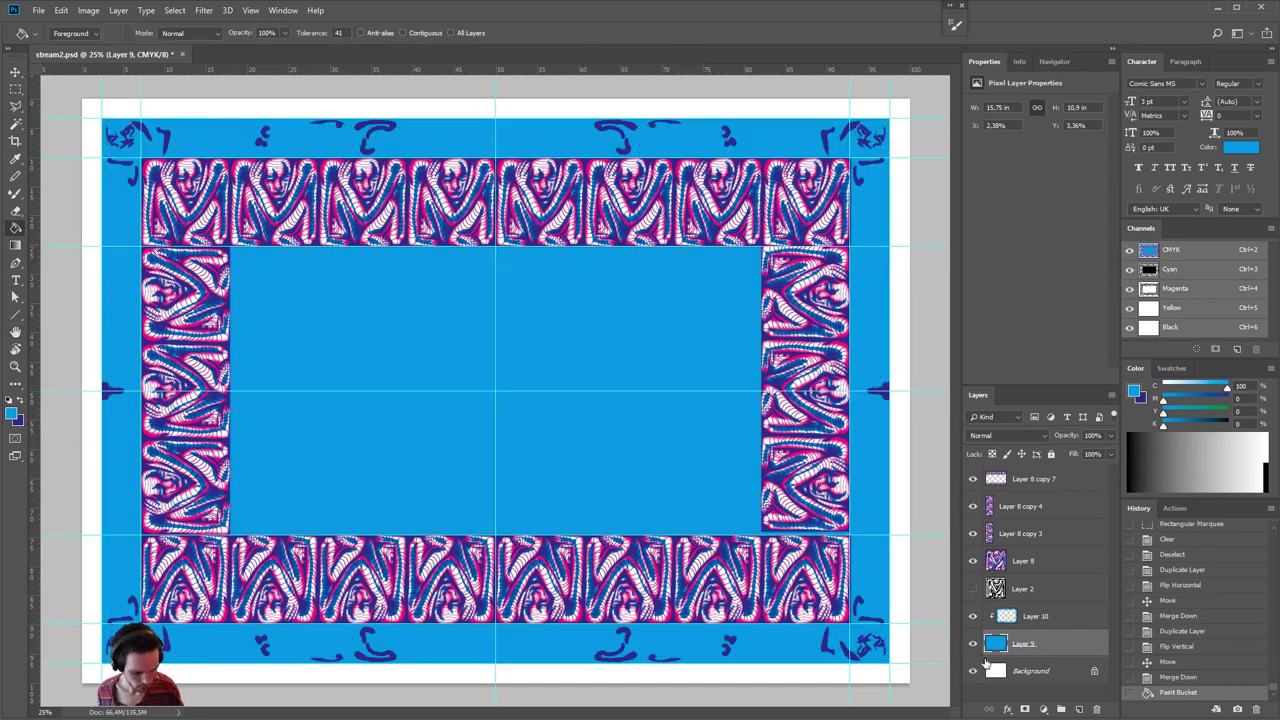
- Release Layer 10's clipping mask and delete its dark-blue pixels with the Magic Wand
left_click(1019, 628)
key("x")
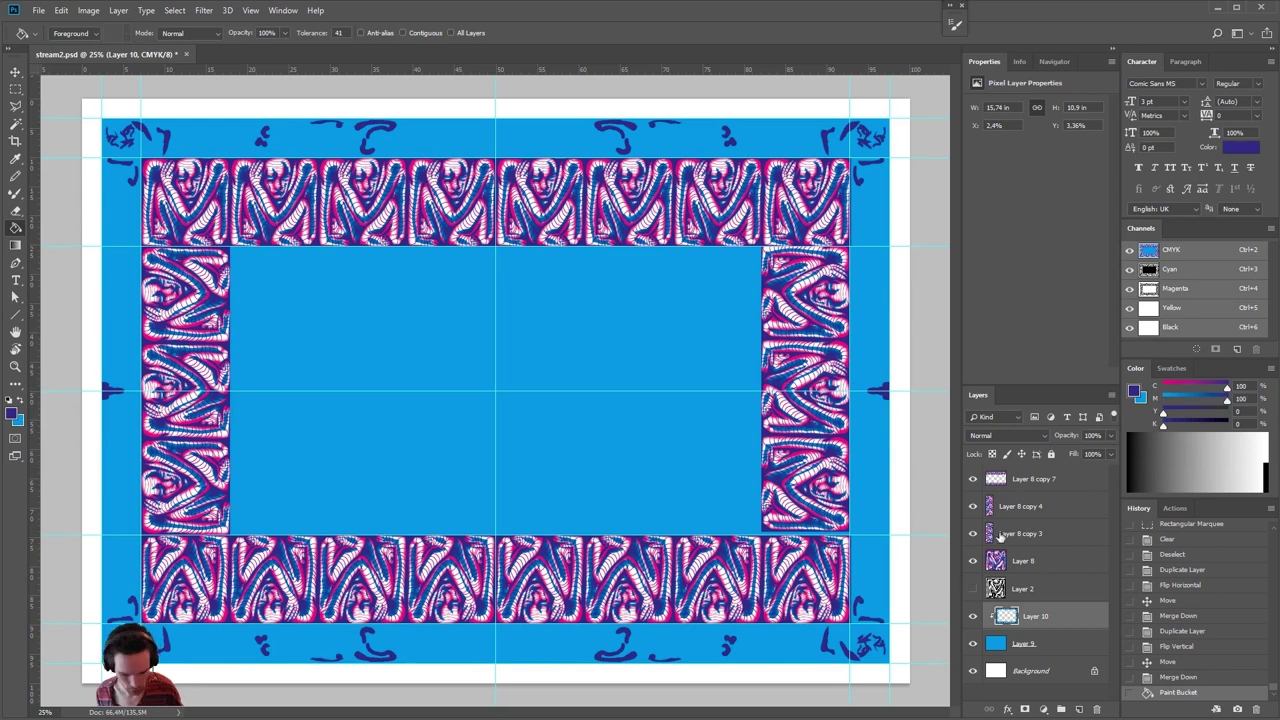
left_click(998, 630, "alt")
left_click(973, 644)
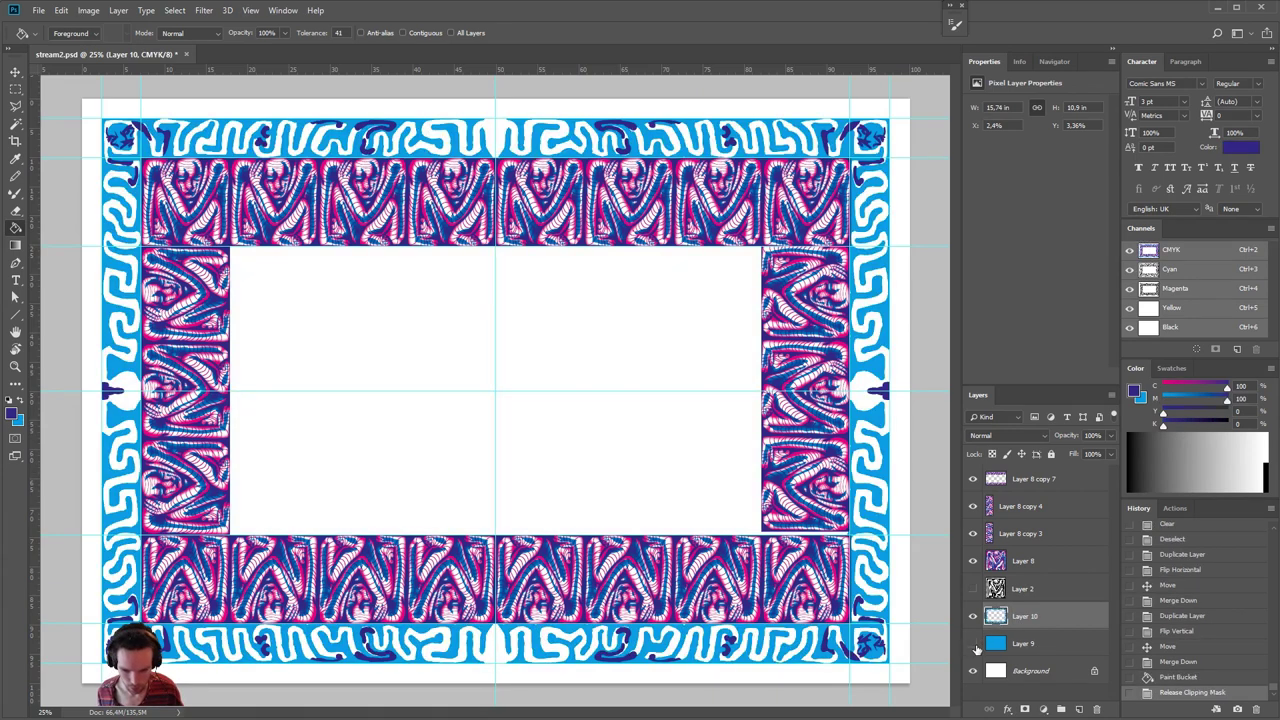
key("w")
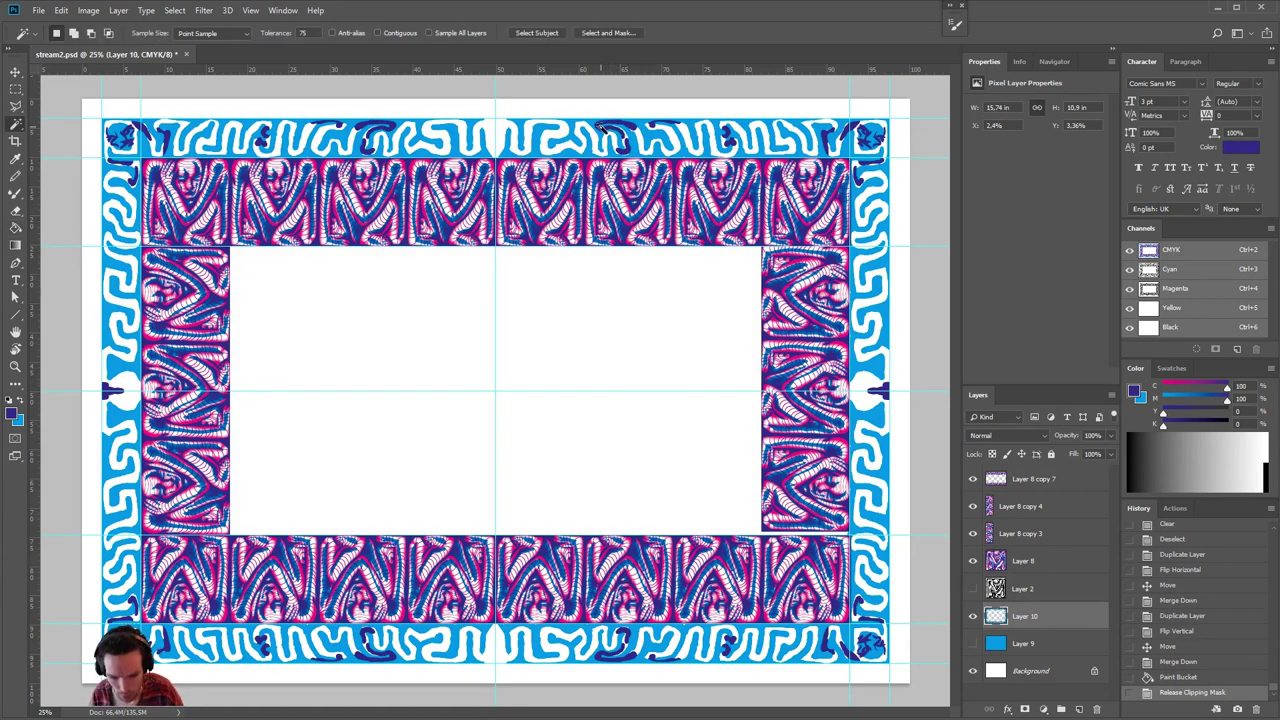
left_click(605, 127)
key("Delete")
key("ctrl+d")
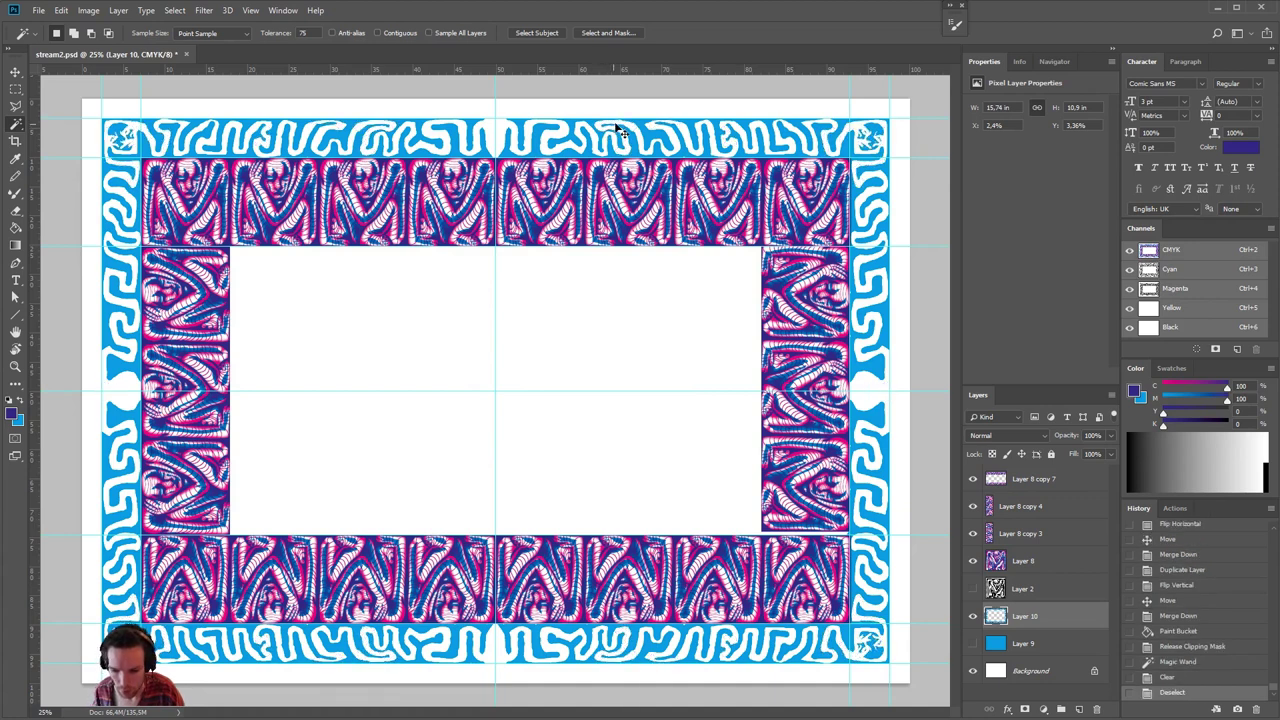
- Bucket-fill the squiggle border band dark blue with the light-blue background hidden, then show it again
key("g")
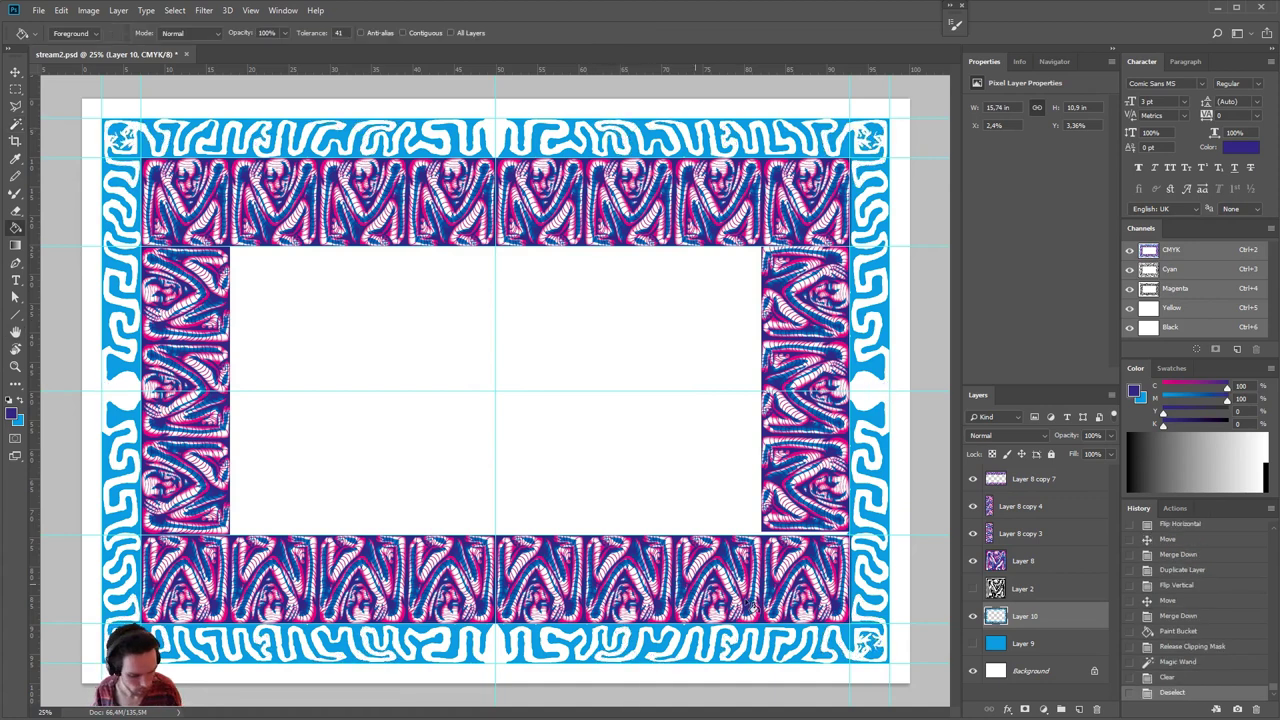
left_click(974, 645)
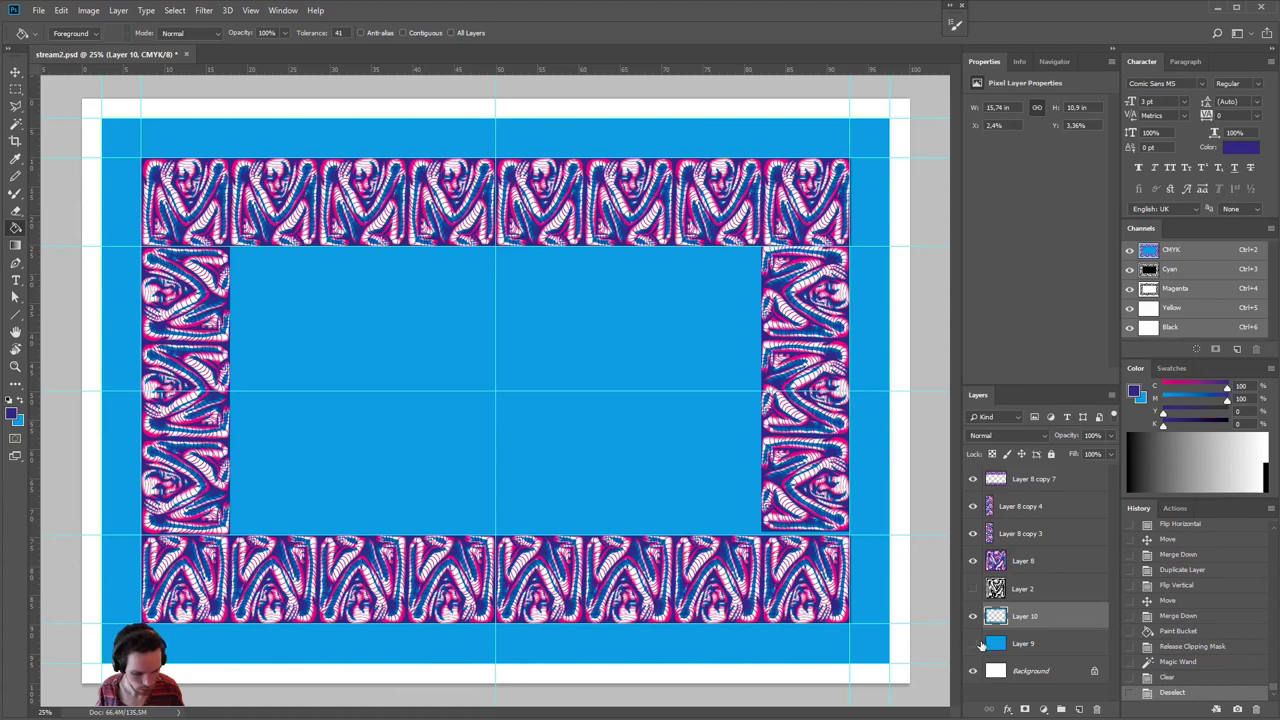
left_click(974, 645)
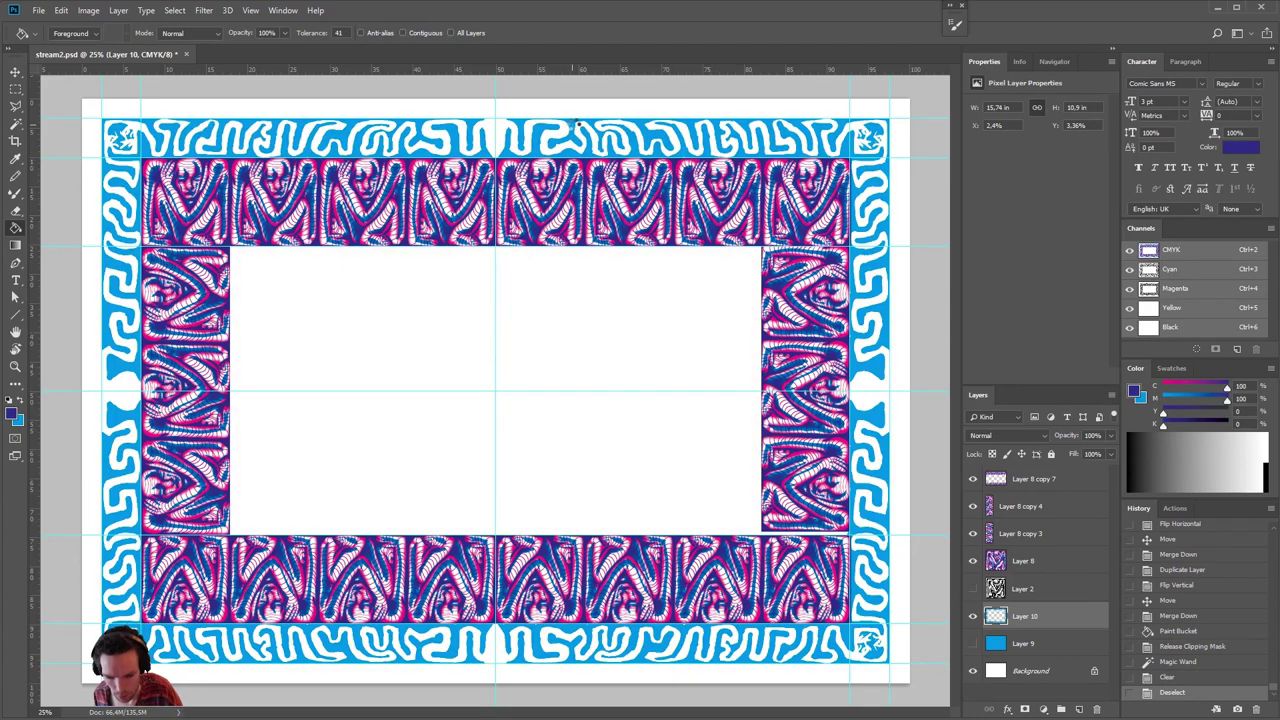
left_click(576, 125)
left_click(974, 645)
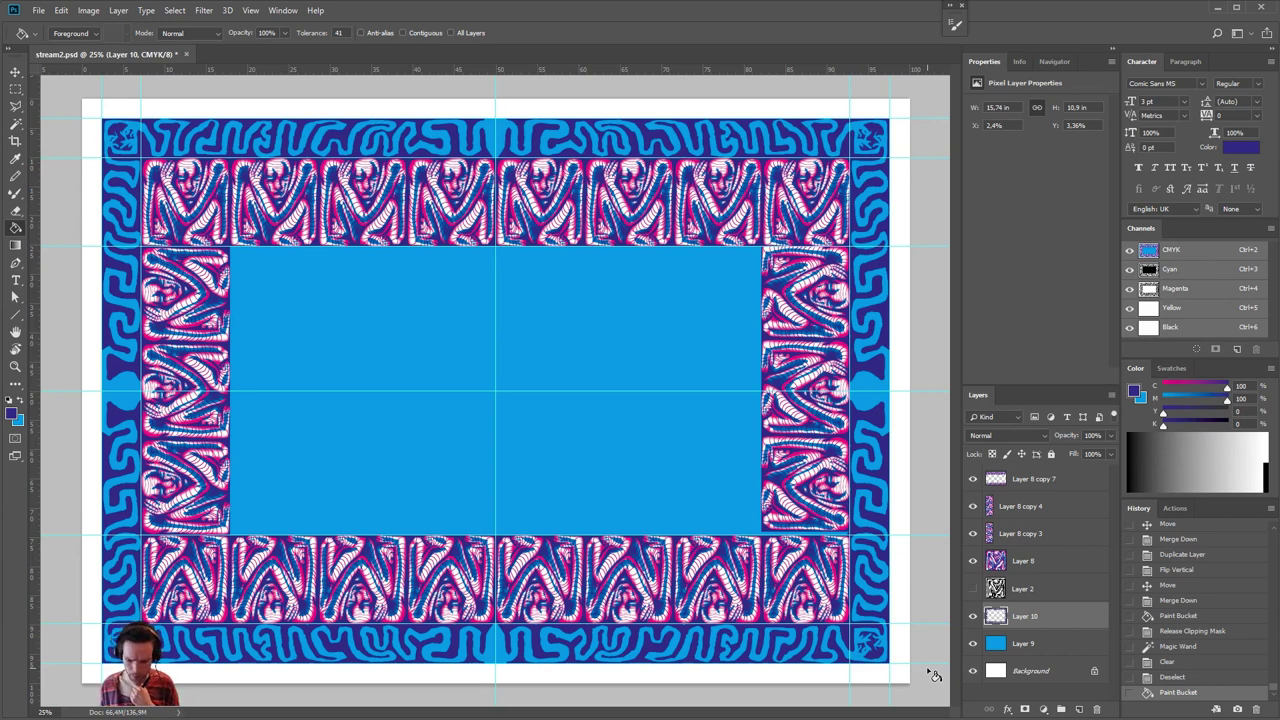
- Hide the guides and zoom in to inspect the top border, then zoom back out
key("ctrl+h")
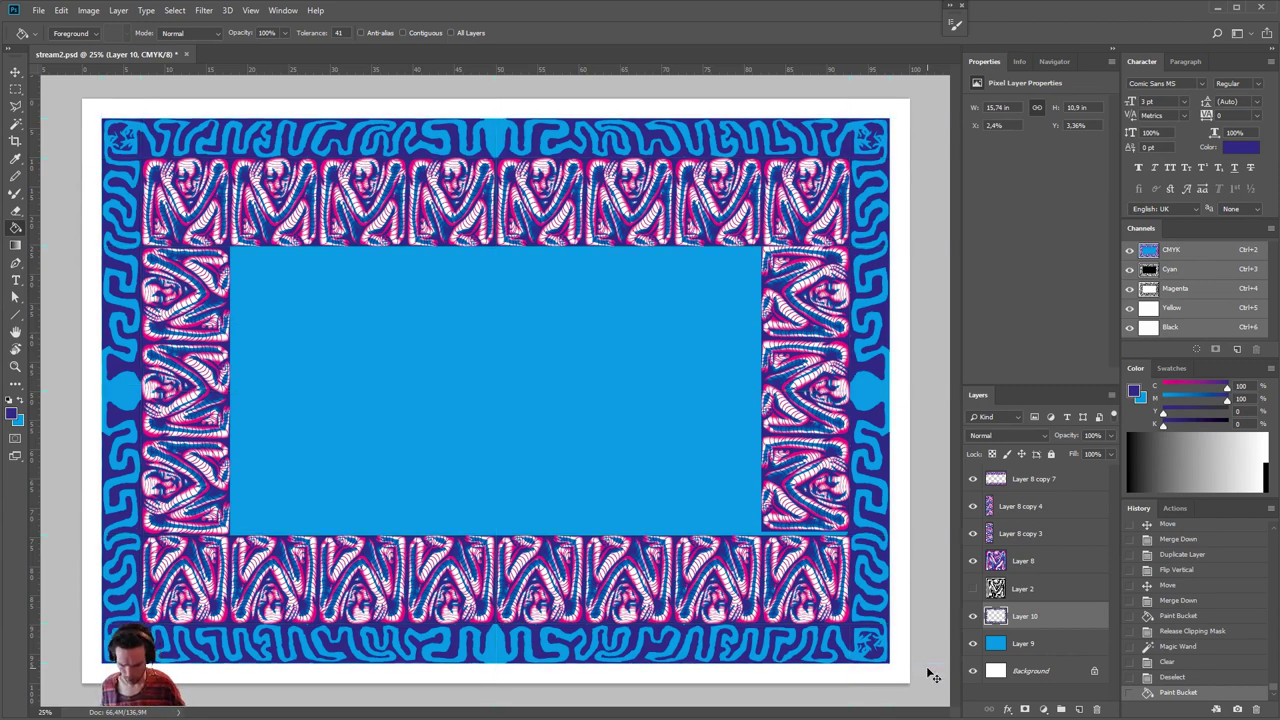
key("ctrl+plus")
key("ctrl+plus")
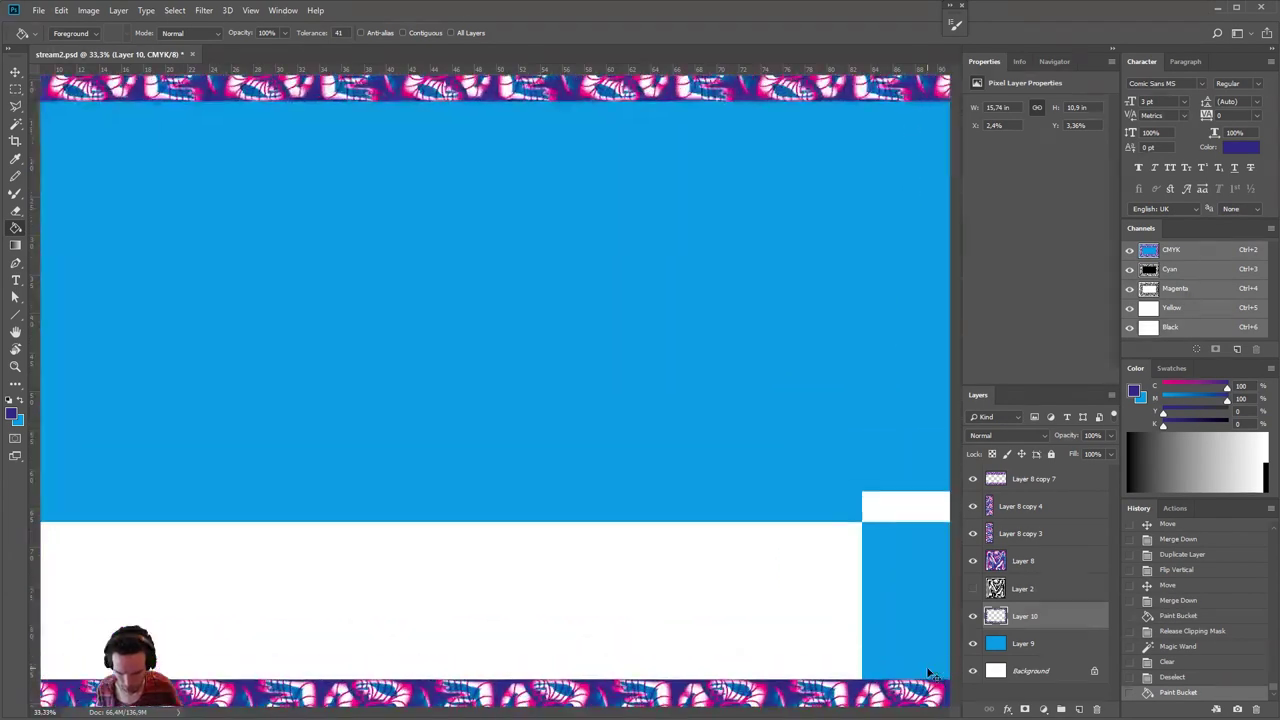
left_click_drag(589, 351, 630, 584)
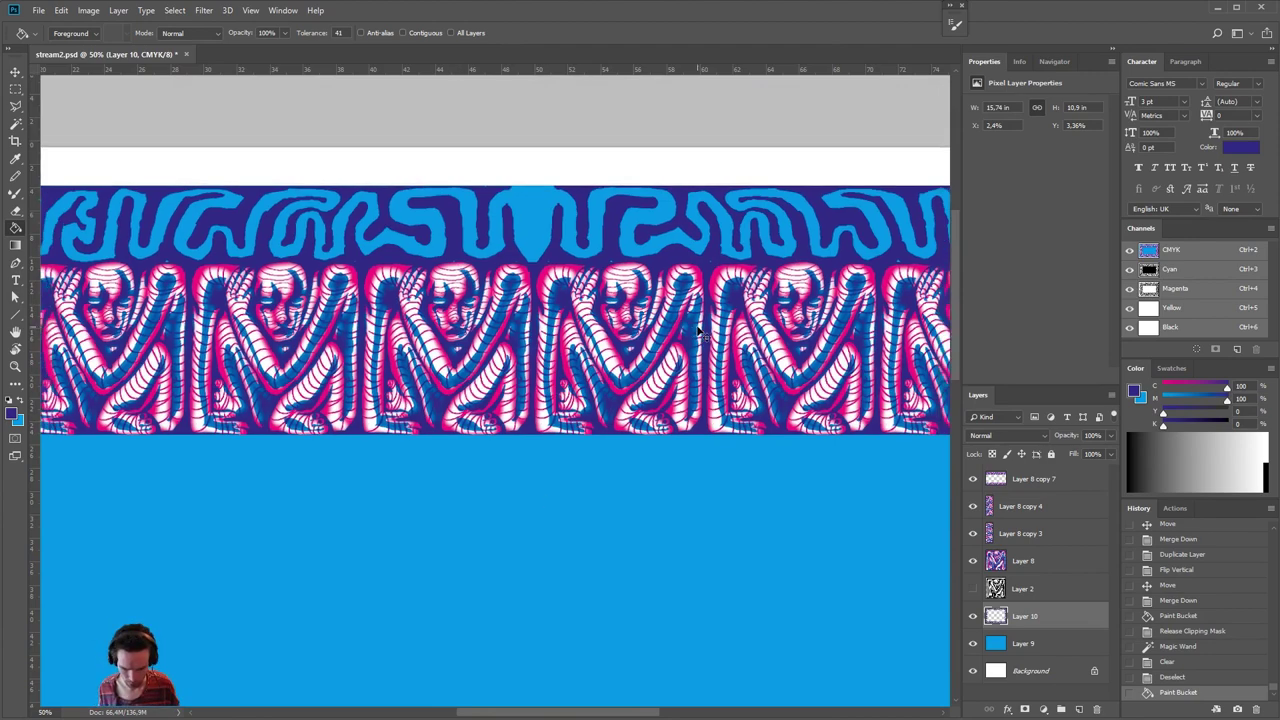
key("ctrl+minus")
key("ctrl+minus")
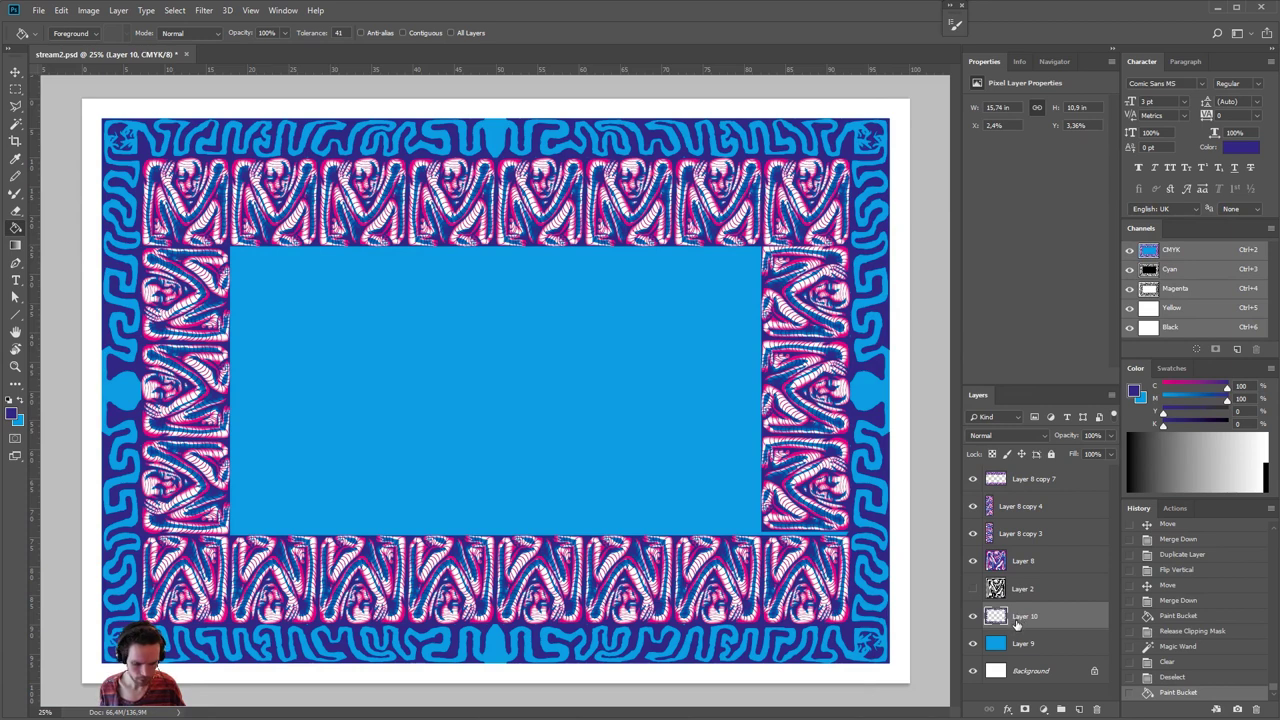
- Add Layer 11, pick the Pencil, toggle View > Snap and move Layer 11 down above Background
left_click(1079, 709)
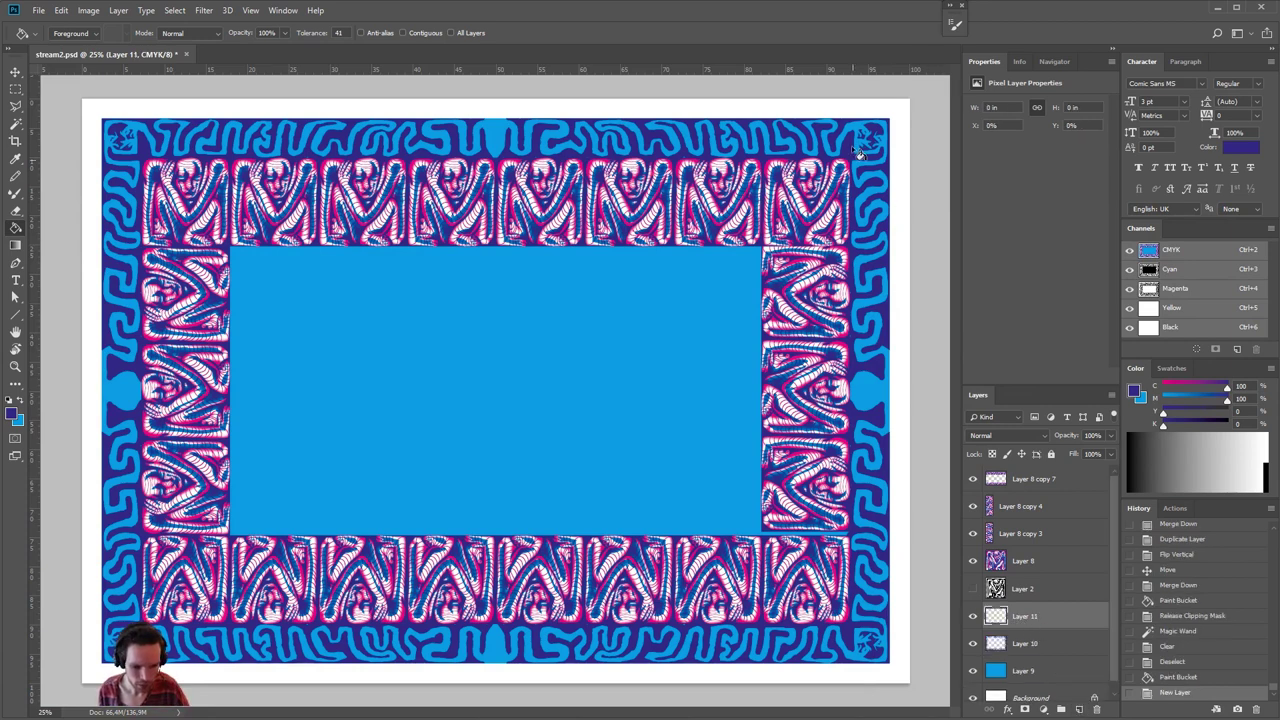
key("b")
key("u")
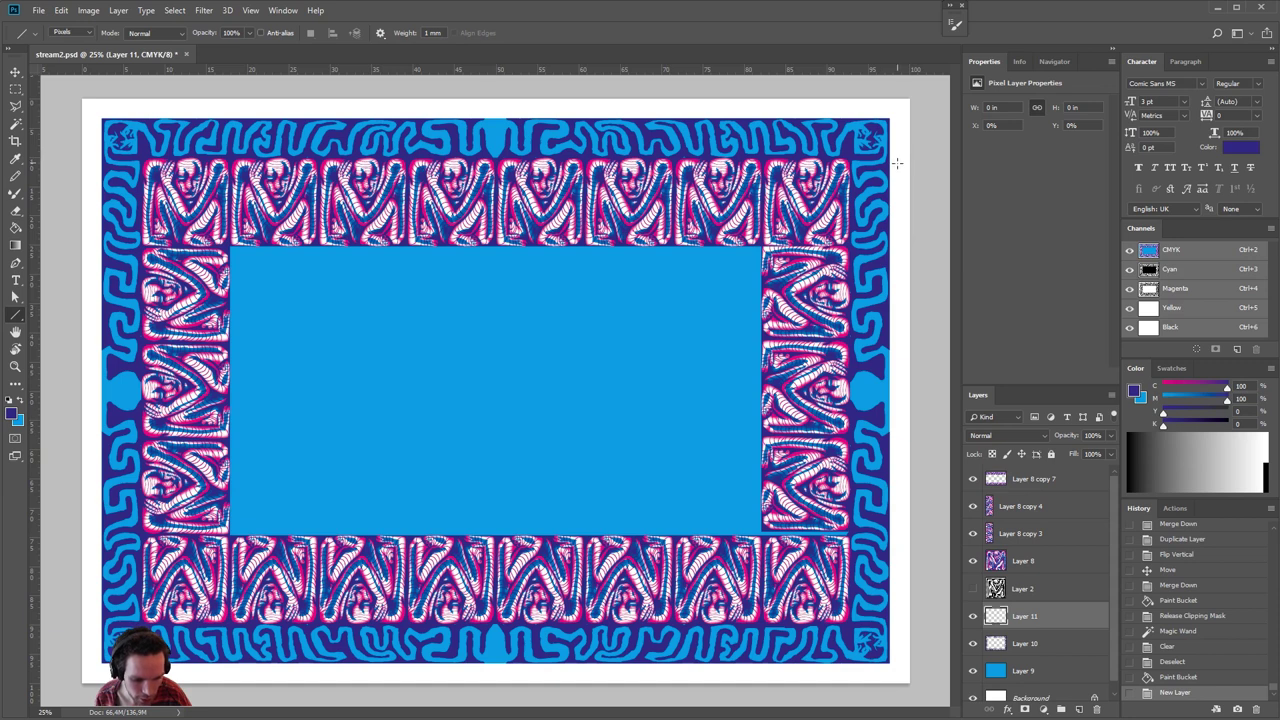
key("shift+b")
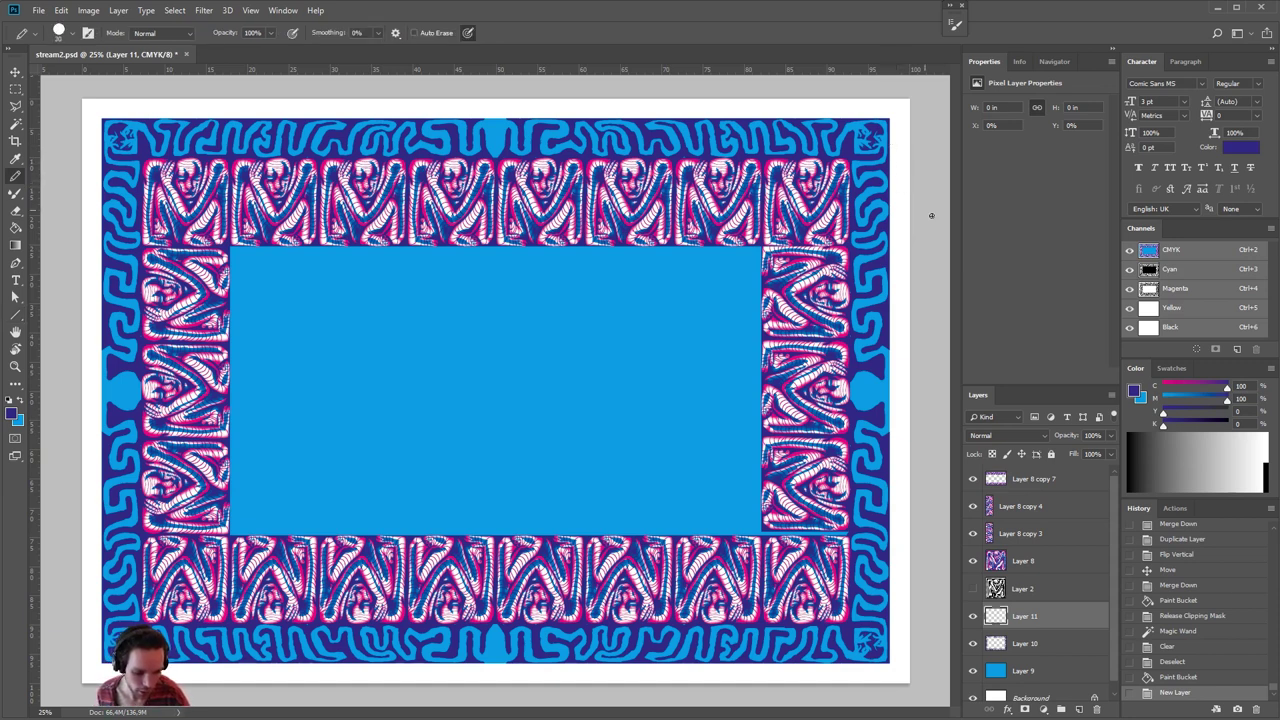
key("ctrl+semicolon")
key("ctrl+semicolon")
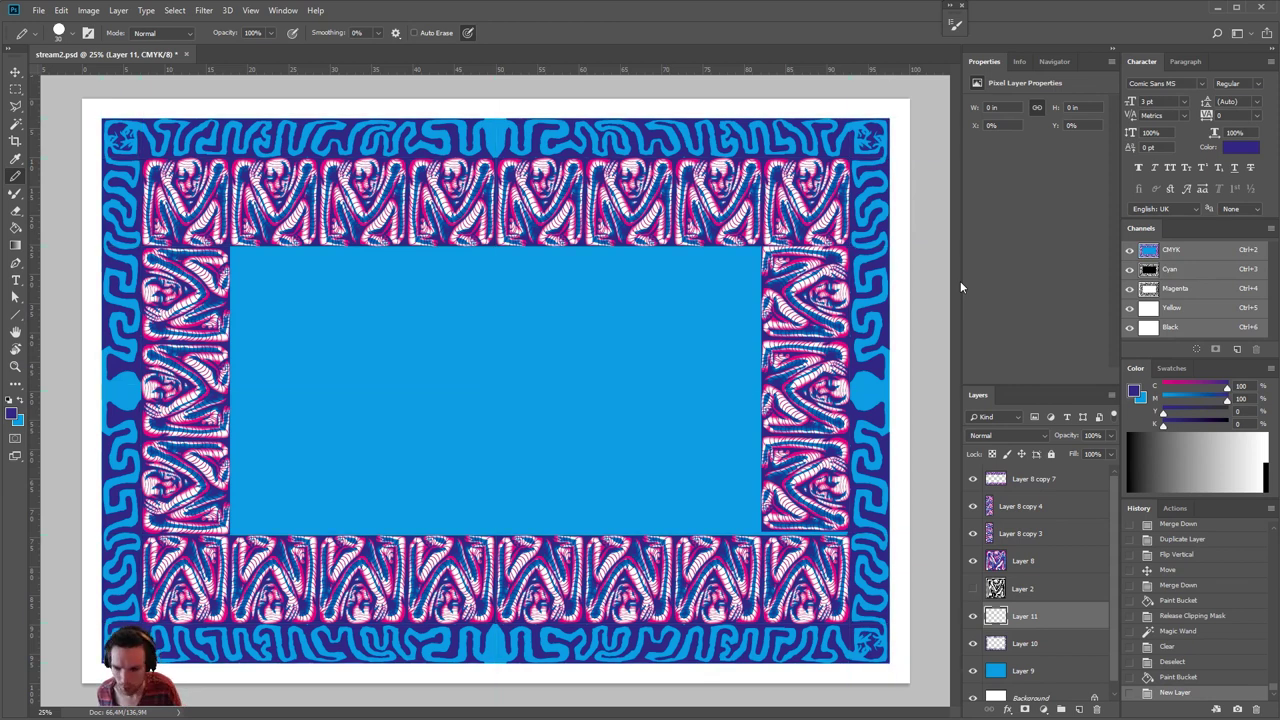
left_click(250, 10)
left_click(290, 277)
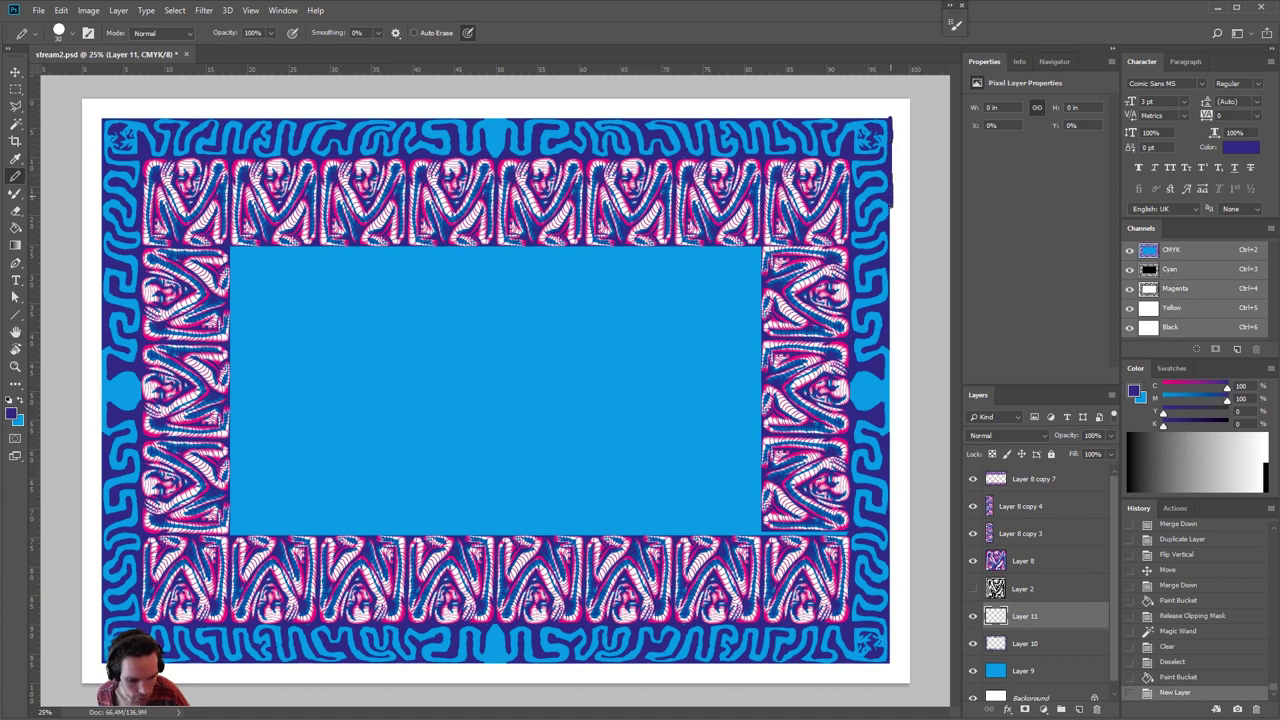
key("ctrl+shift+bracketleft")
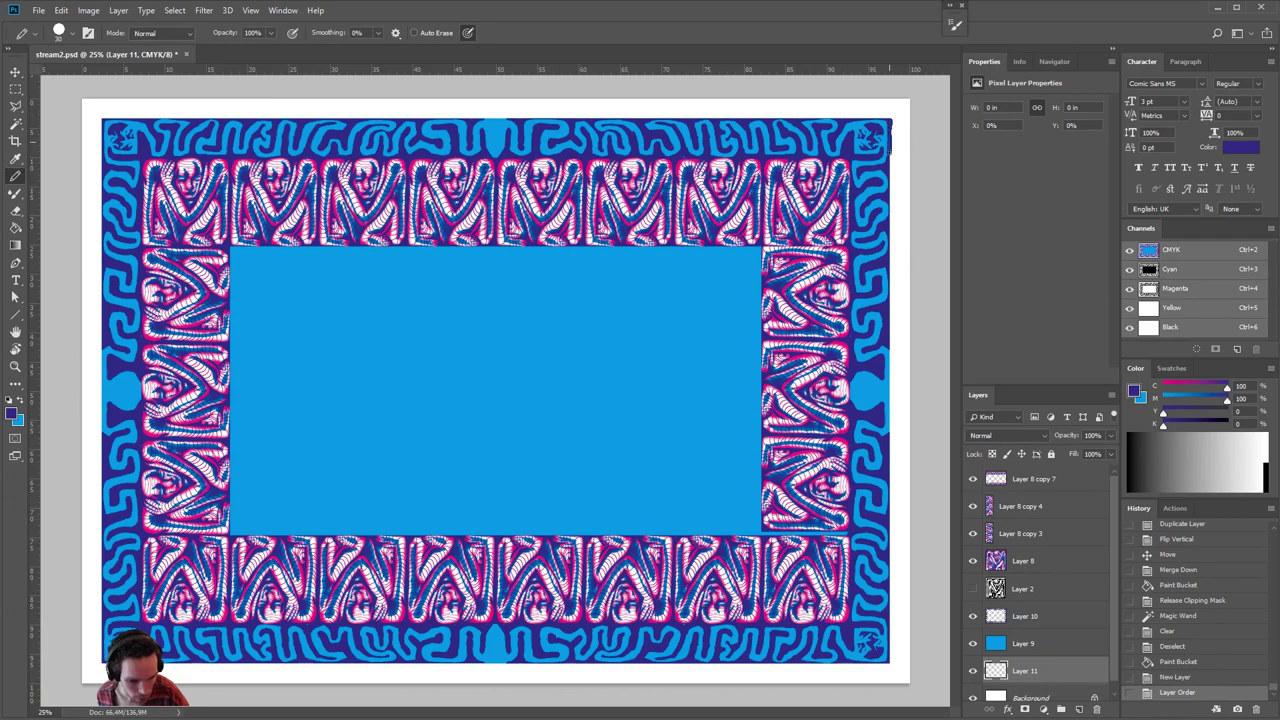
- Pencil a dark-blue line down the border's right outer edge
left_click_drag(890, 148, 889, 402)
scroll(890, 465, "up", 2)
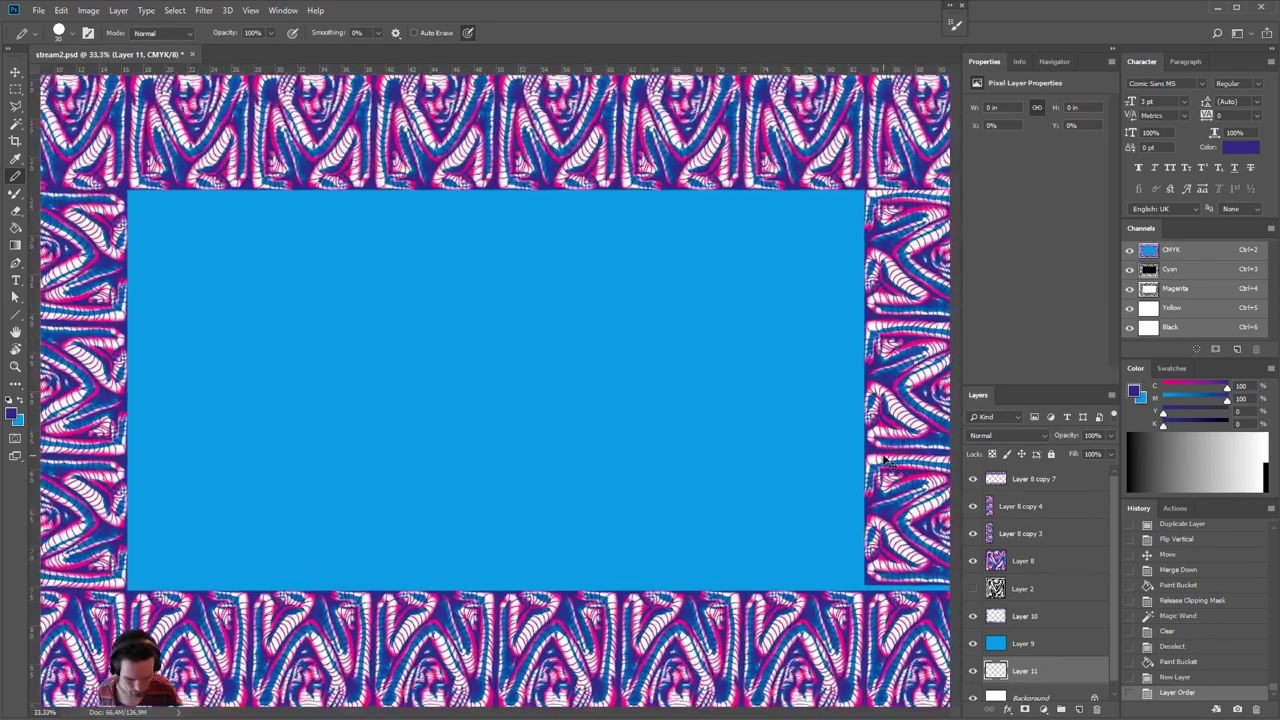
scroll(580, 585, "right", 4)
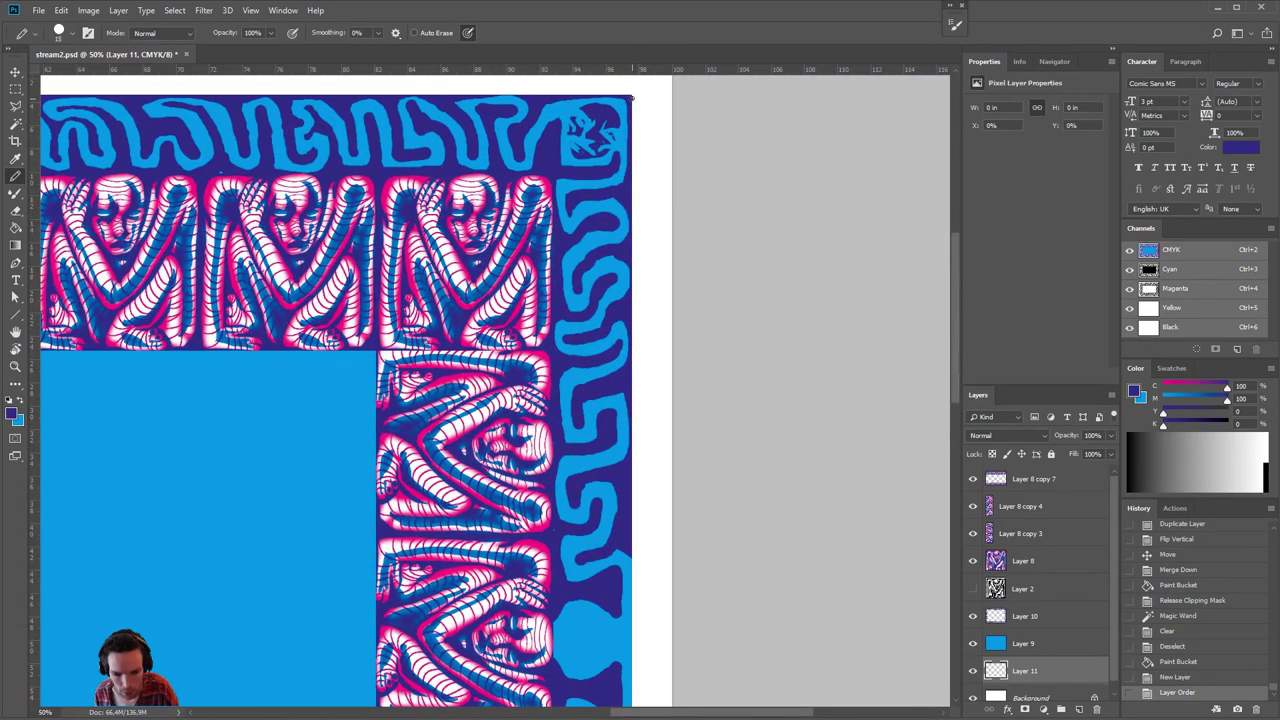
mouse_move(632, 98)
left_mouse_down()
mouse_move(631, 682)
mouse_move(648, 604)
mouse_move(641, 308)
mouse_move(621, 430)
mouse_move(623, 700)
left_mouse_up()
left_click_drag(643, 645, 654, 280)
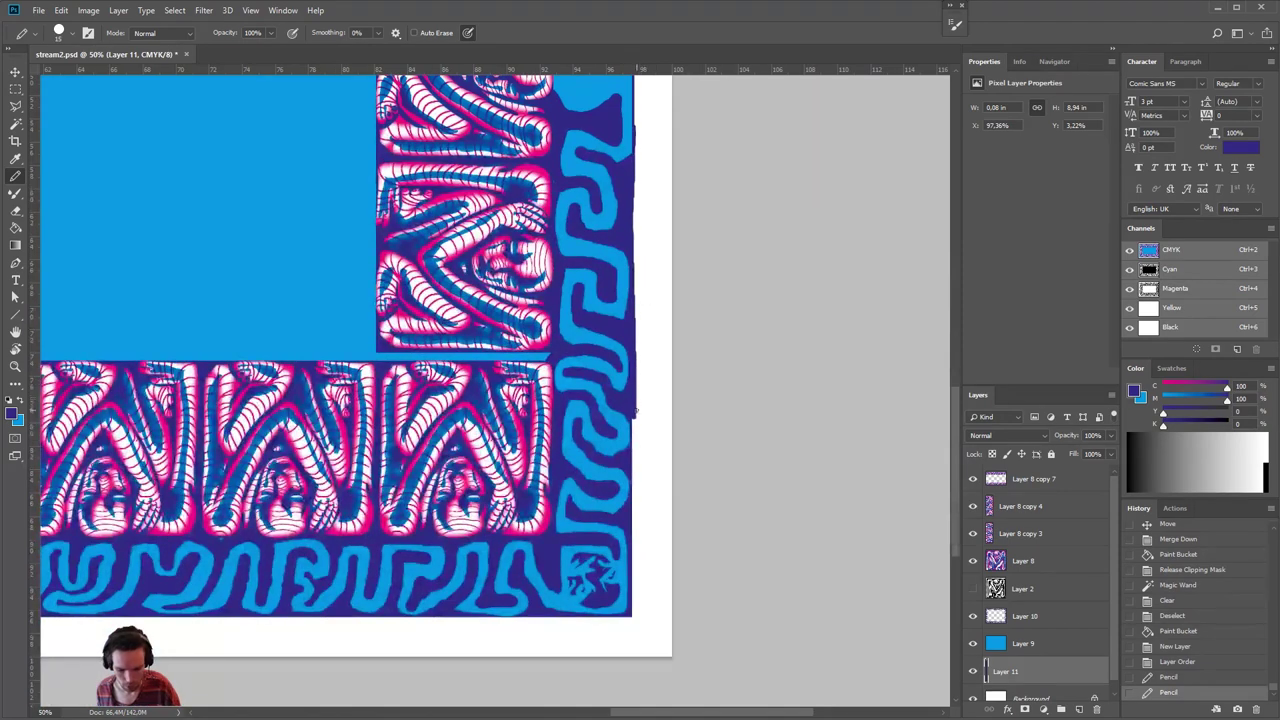
left_click_drag(636, 408, 631, 622)
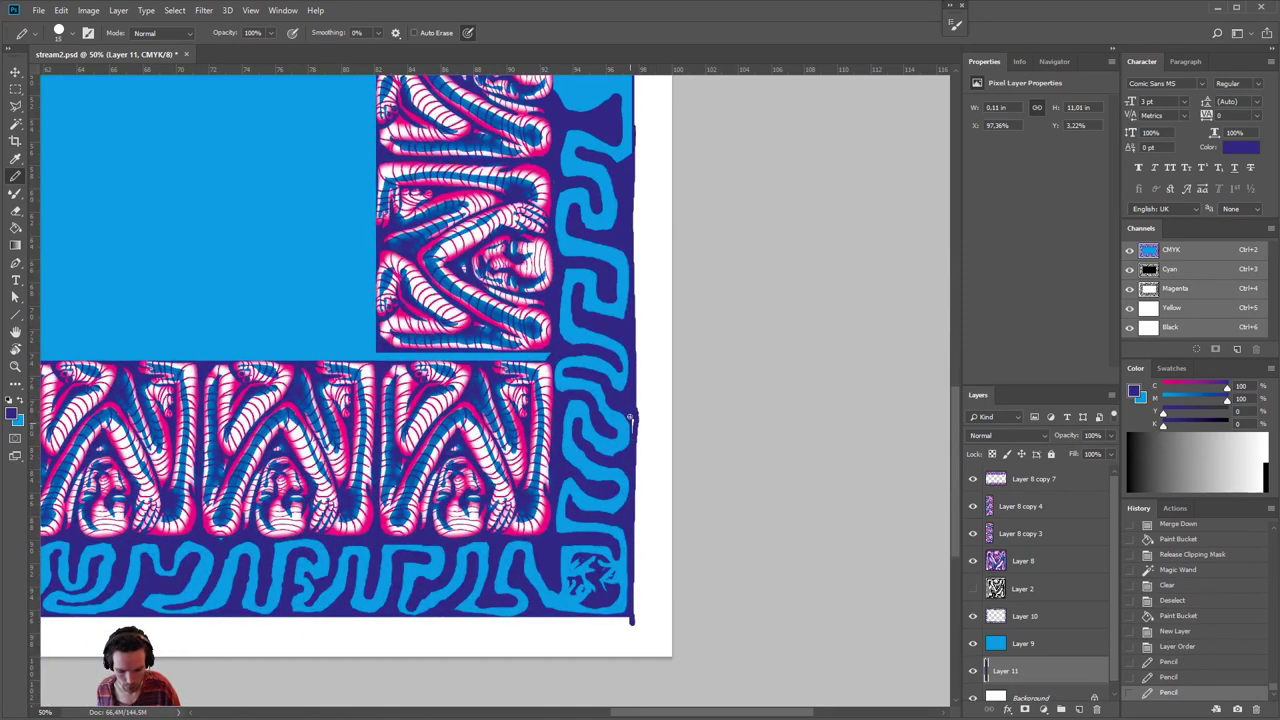
left_click_drag(640, 410, 639, 462)
- Clean up the right edge in white, then pencil a dark-blue line along the bottom edge
left_click(650, 411, "alt")
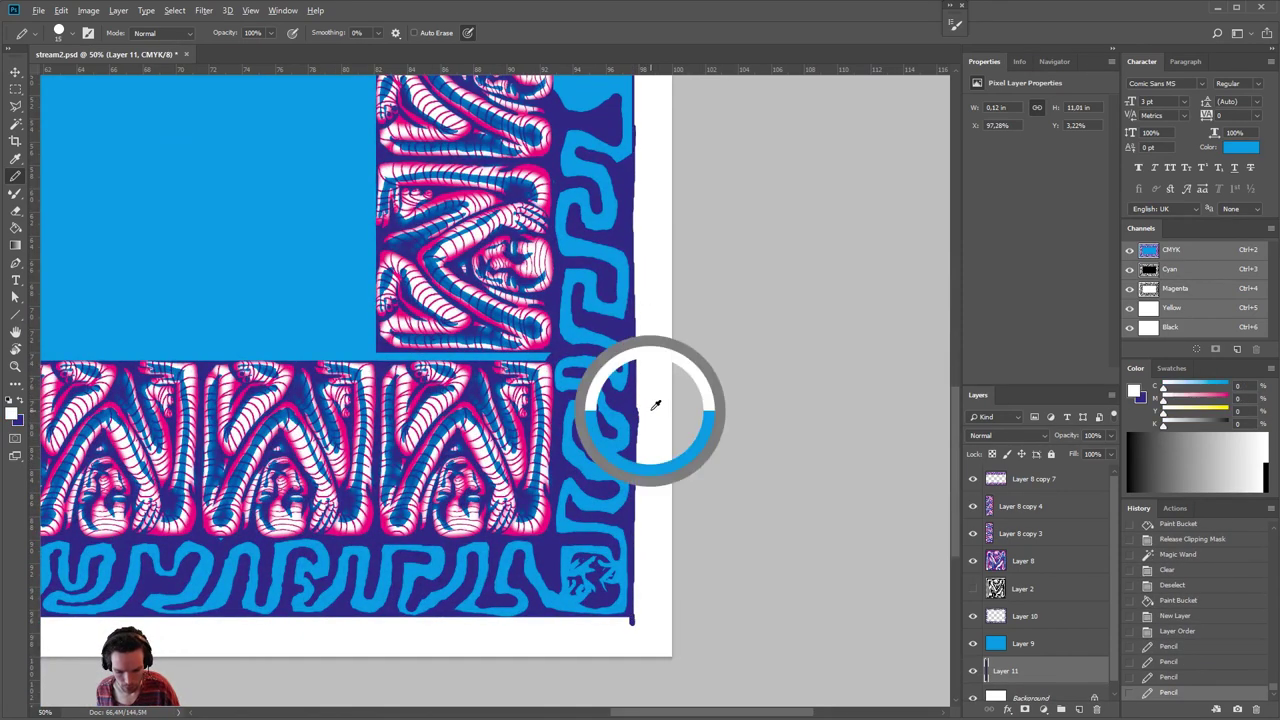
left_click_drag(640, 401, 636, 490)
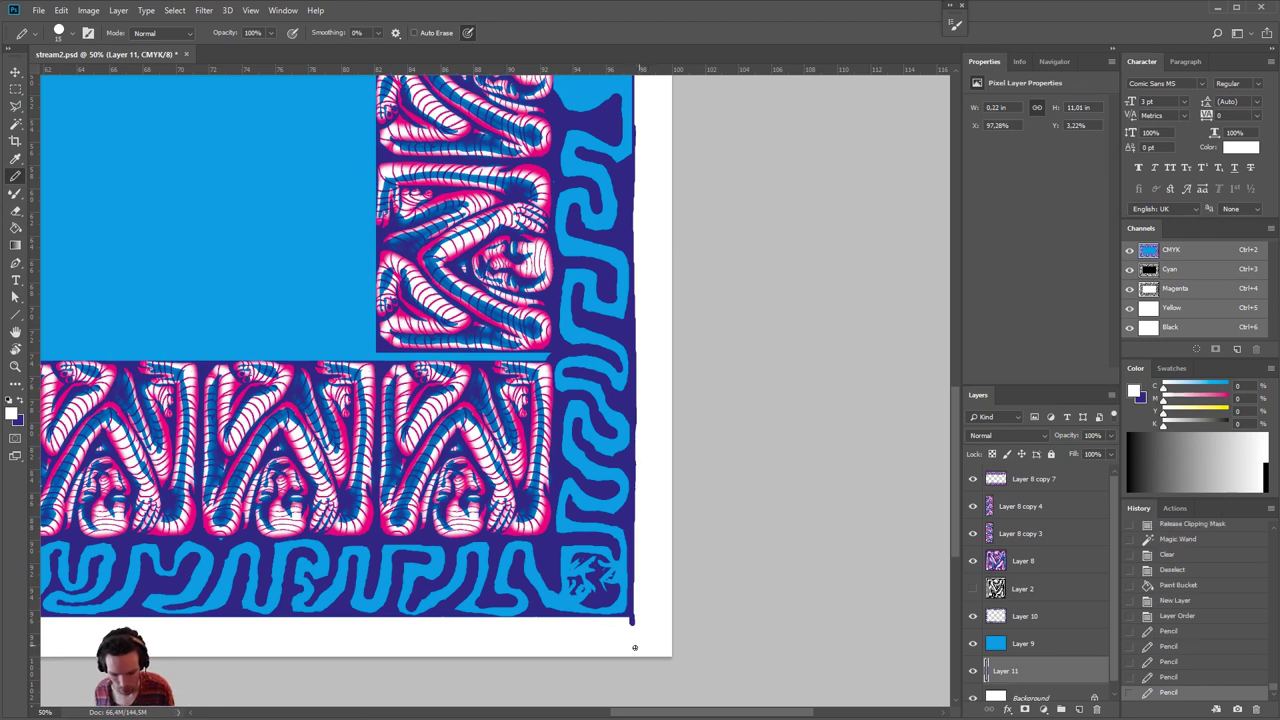
key("x")
left_click_drag(634, 619, 196, 619)
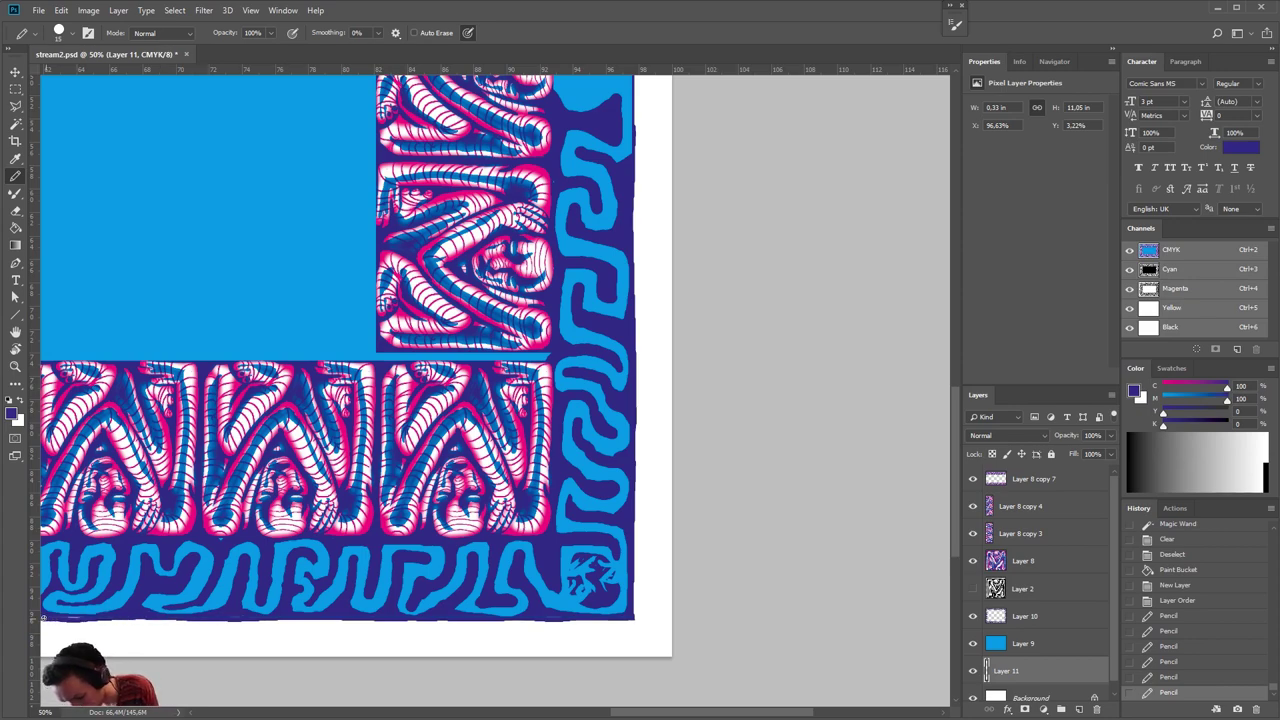
mouse_move(43, 617)
left_mouse_down()
mouse_move(408, 592)
mouse_move(707, 540)
mouse_move(711, 561)
mouse_move(820, 573)
mouse_move(906, 514)
mouse_move(80, 516)
left_mouse_up()
- Pencil dark blue over the bottom-edge gap, to the bottom-left corner, and up the left edge to the top
left_click_drag(397, 514, 478, 513)
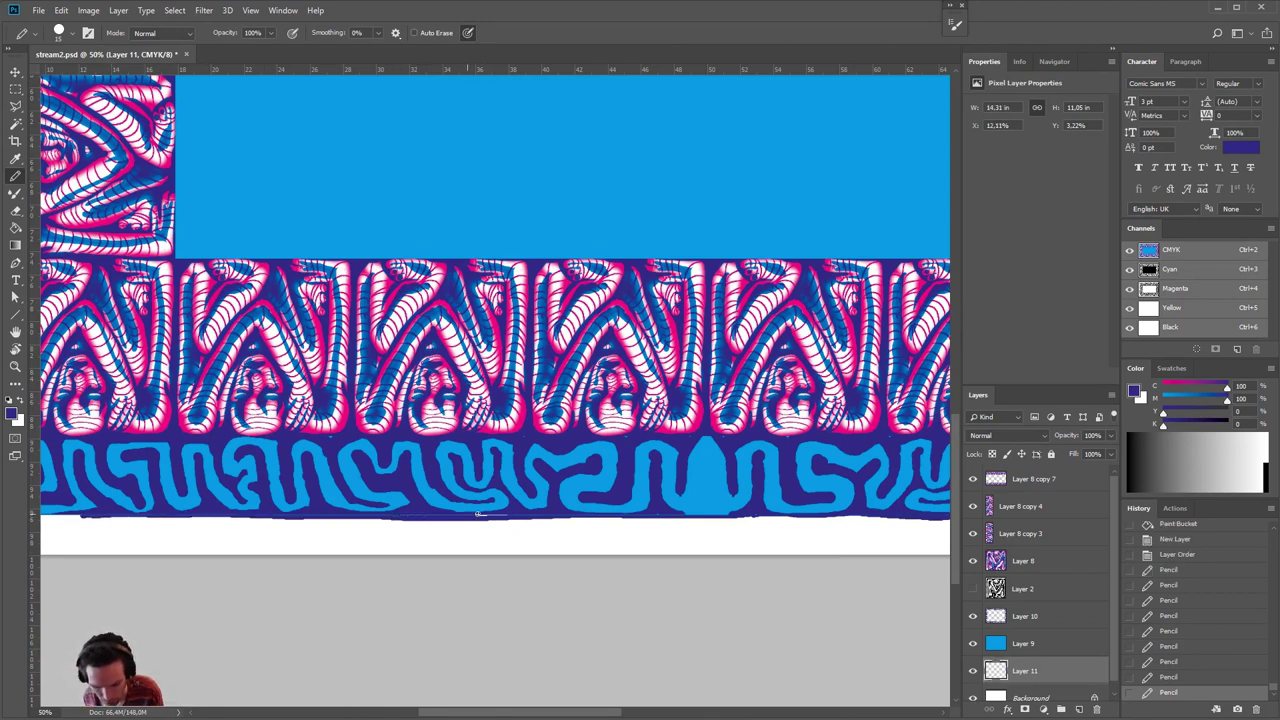
scroll(490, 520, "left", 5)
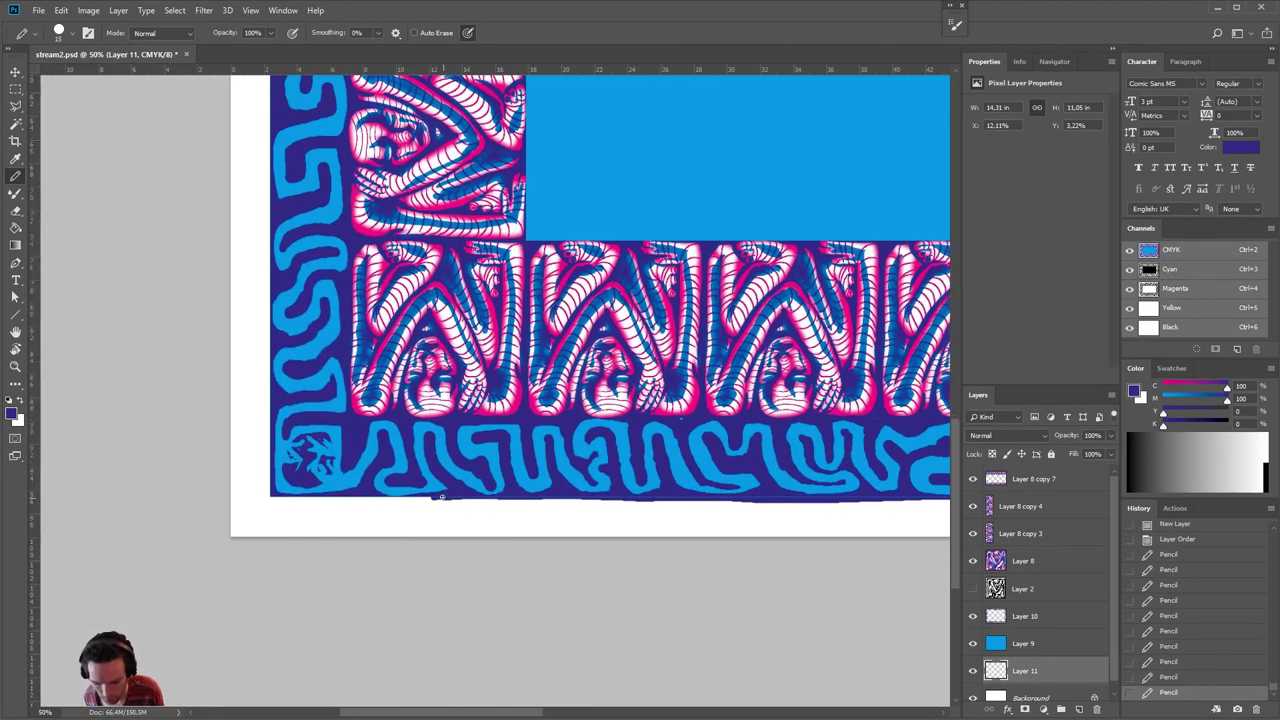
mouse_move(420, 497)
left_mouse_down()
mouse_move(271, 498)
mouse_move(268, 479)
mouse_move(270, 498)
mouse_move(268, 74)
left_mouse_up()
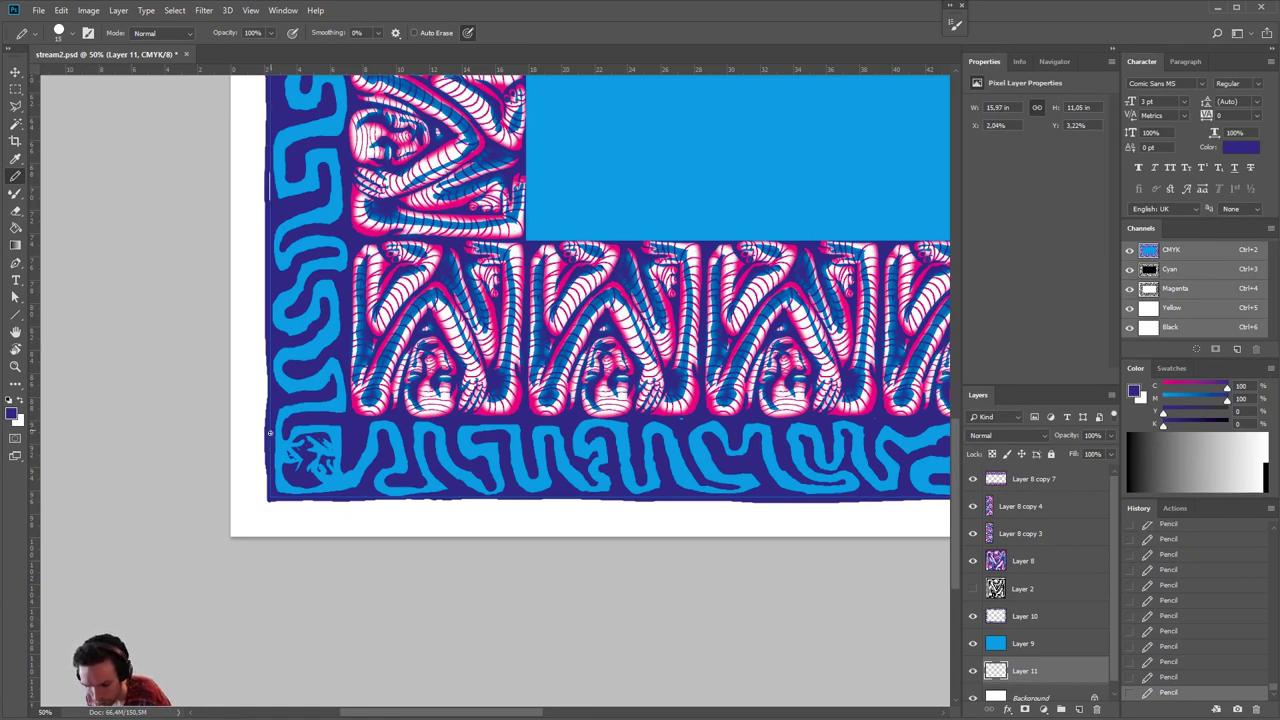
scroll(268, 187, "up", 5)
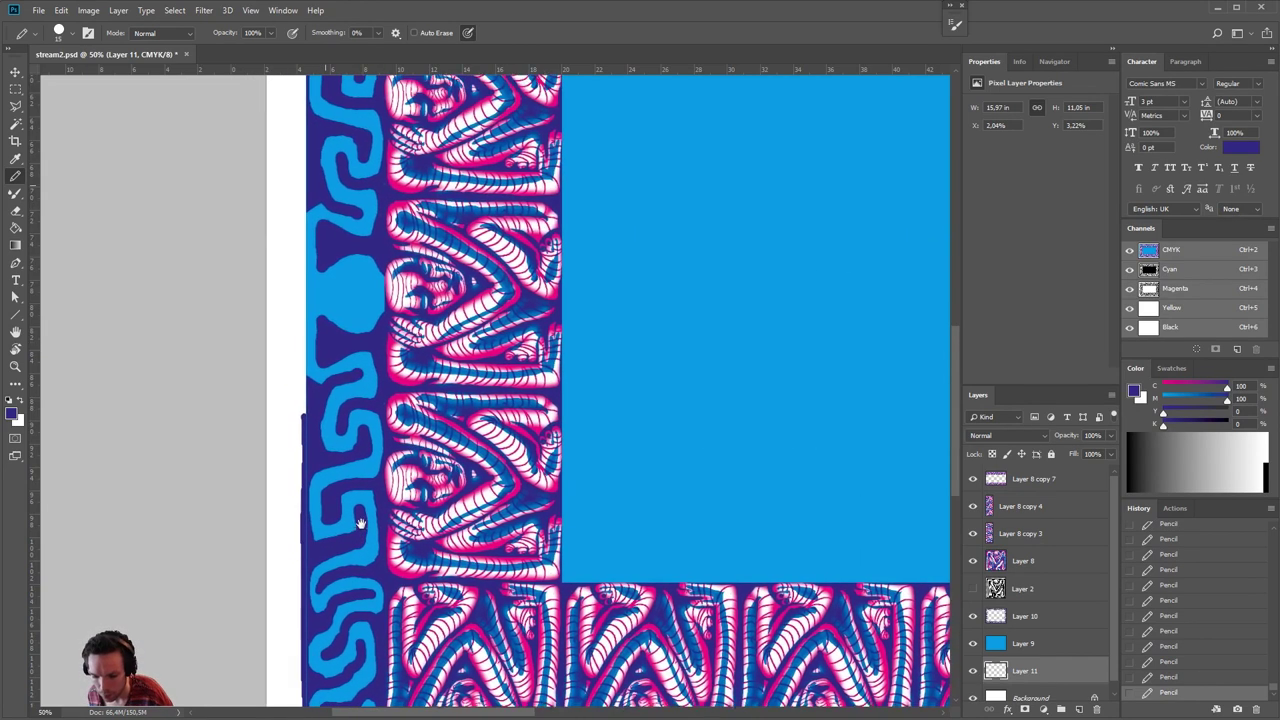
left_click_drag(301, 410, 302, 66)
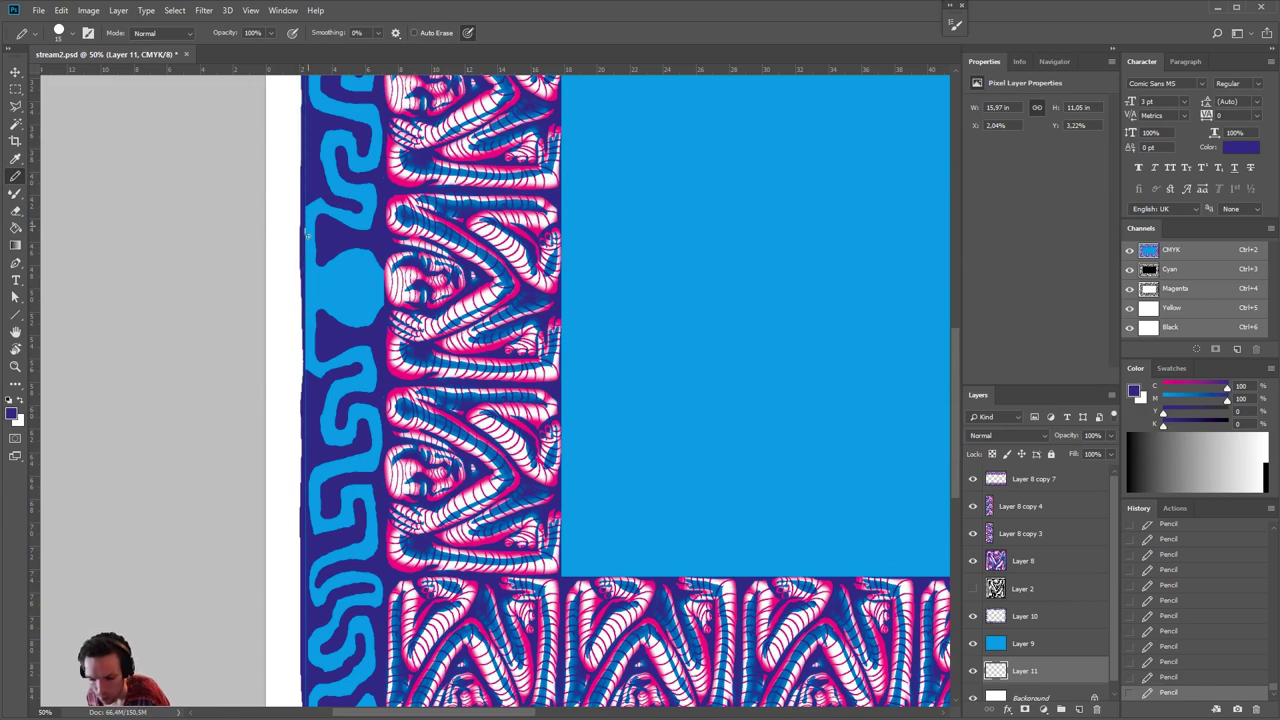
scroll(305, 222, "up", 5)
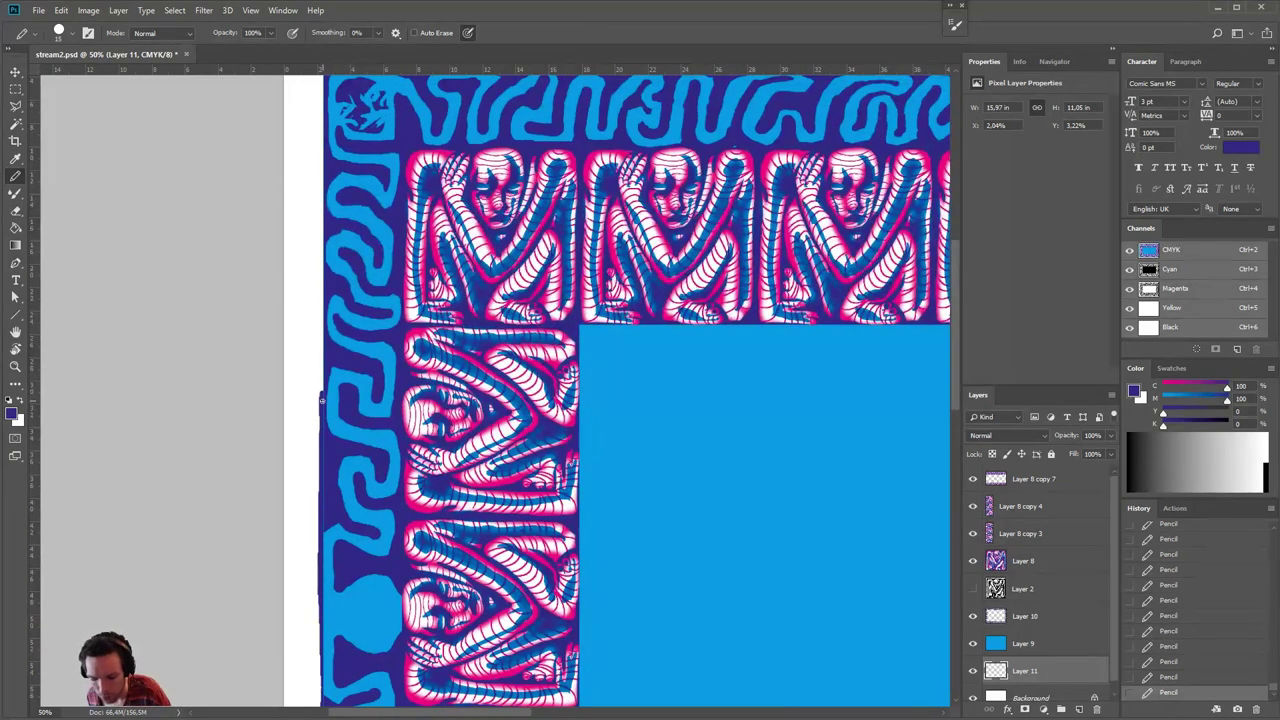
left_click_drag(323, 360, 320, 82)
scroll(352, 150, "up", 4)
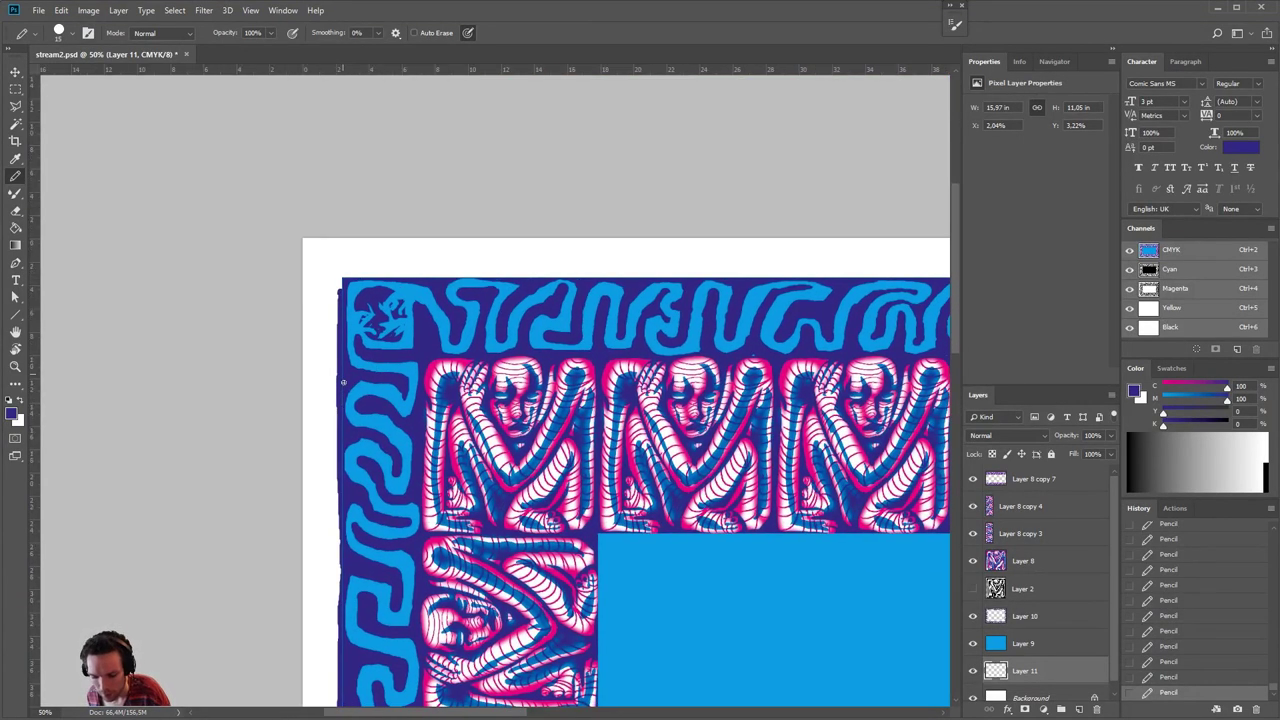
mouse_move(336, 285)
left_mouse_down()
mouse_move(922, 274)
mouse_move(594, 354)
mouse_move(943, 362)
mouse_move(820, 376)
mouse_move(733, 405)
mouse_move(966, 392)
left_mouse_up()
- Pencil the dark-blue line across the top edge to the top-right corner, then zoom out to see the whole image
left_click_drag(881, 477, 599, 491)
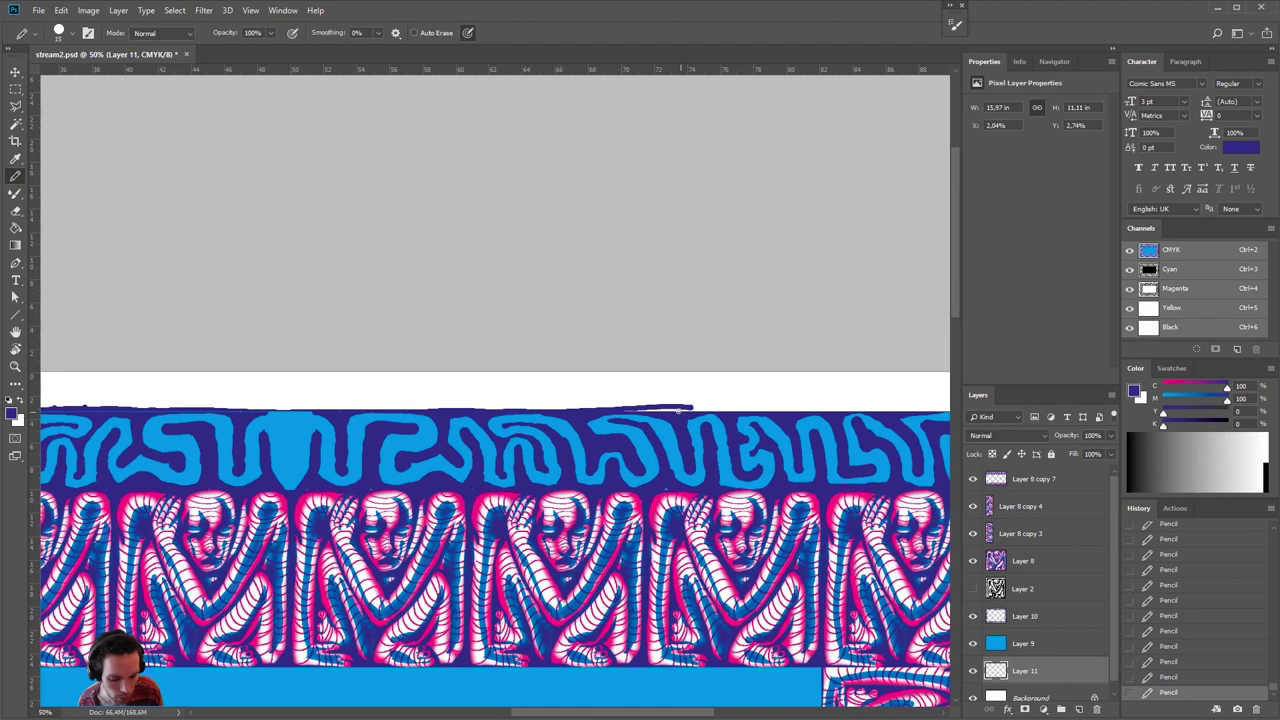
left_click_drag(606, 412, 921, 410)
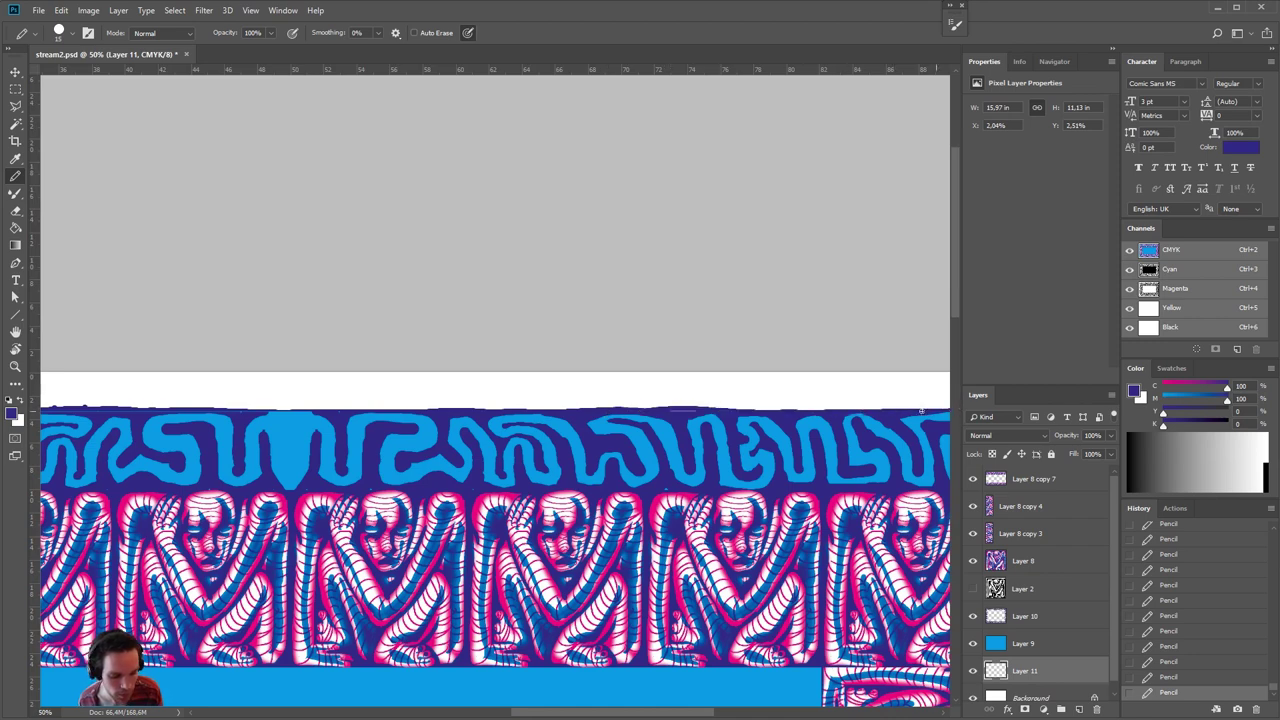
left_click_drag(868, 470, 626, 476)
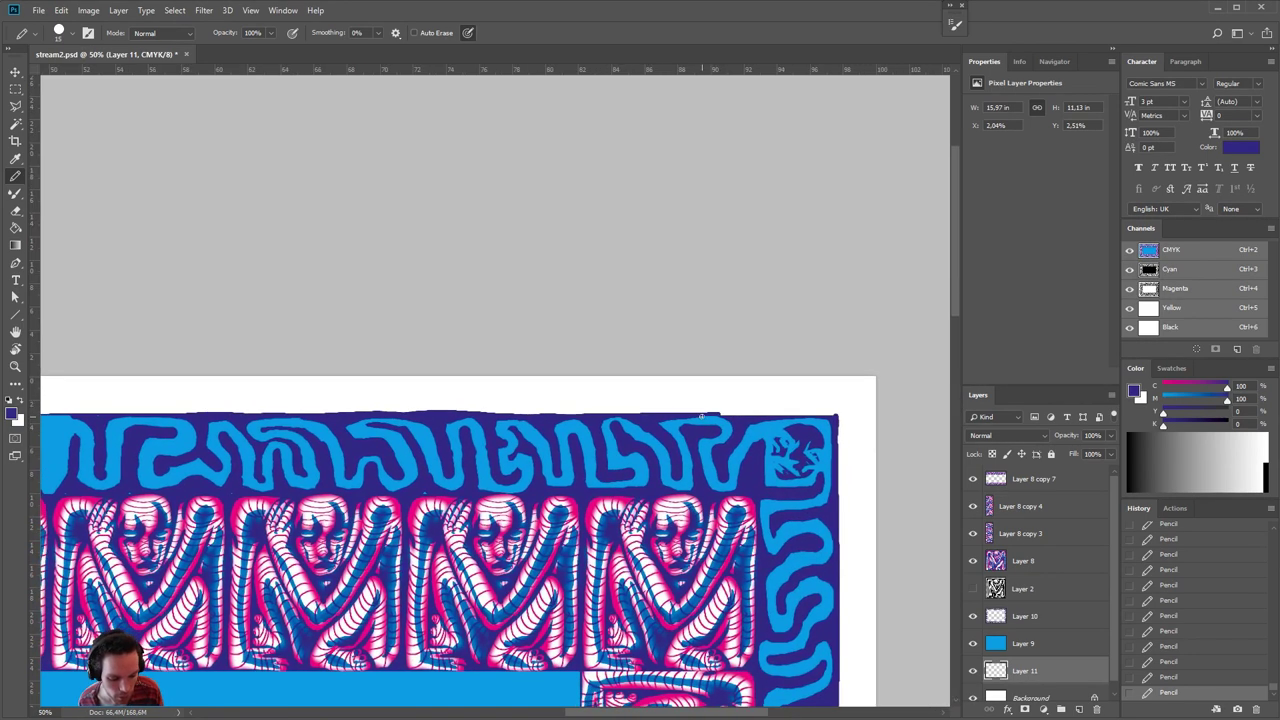
left_click_drag(741, 414, 816, 414)
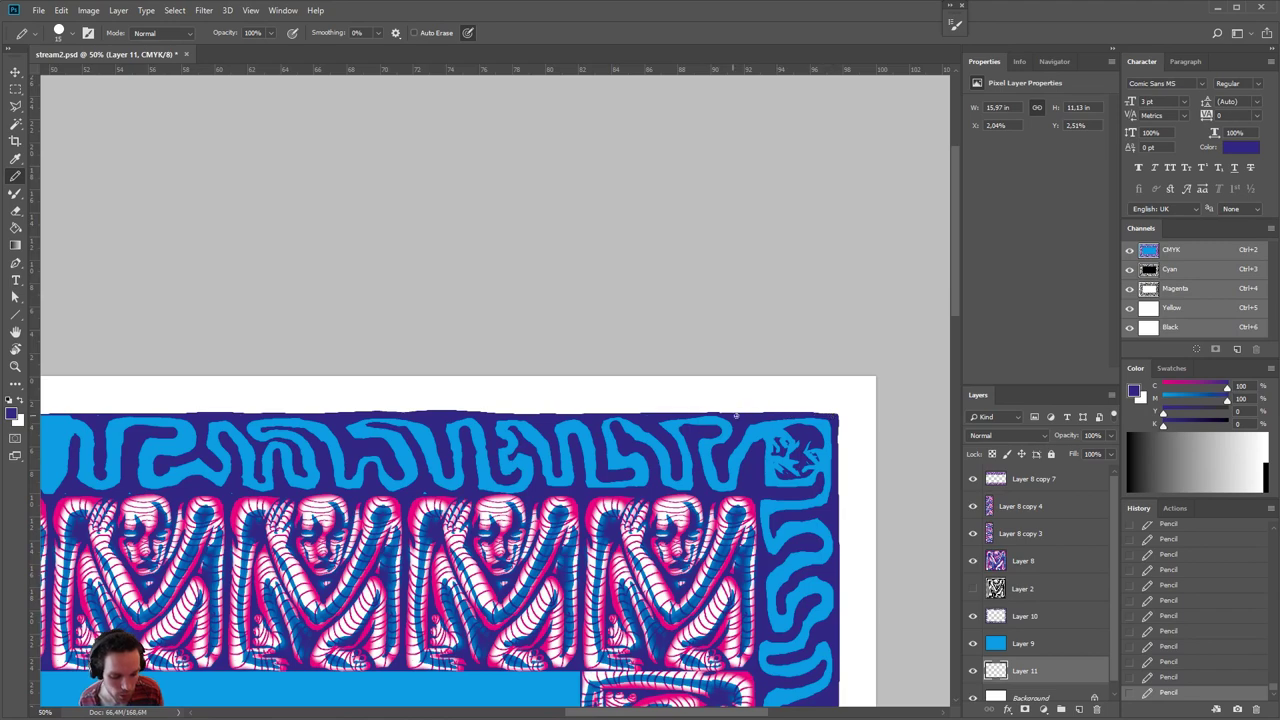
scroll(720, 500, "left", 10)
scroll(710, 540, "down", 1)
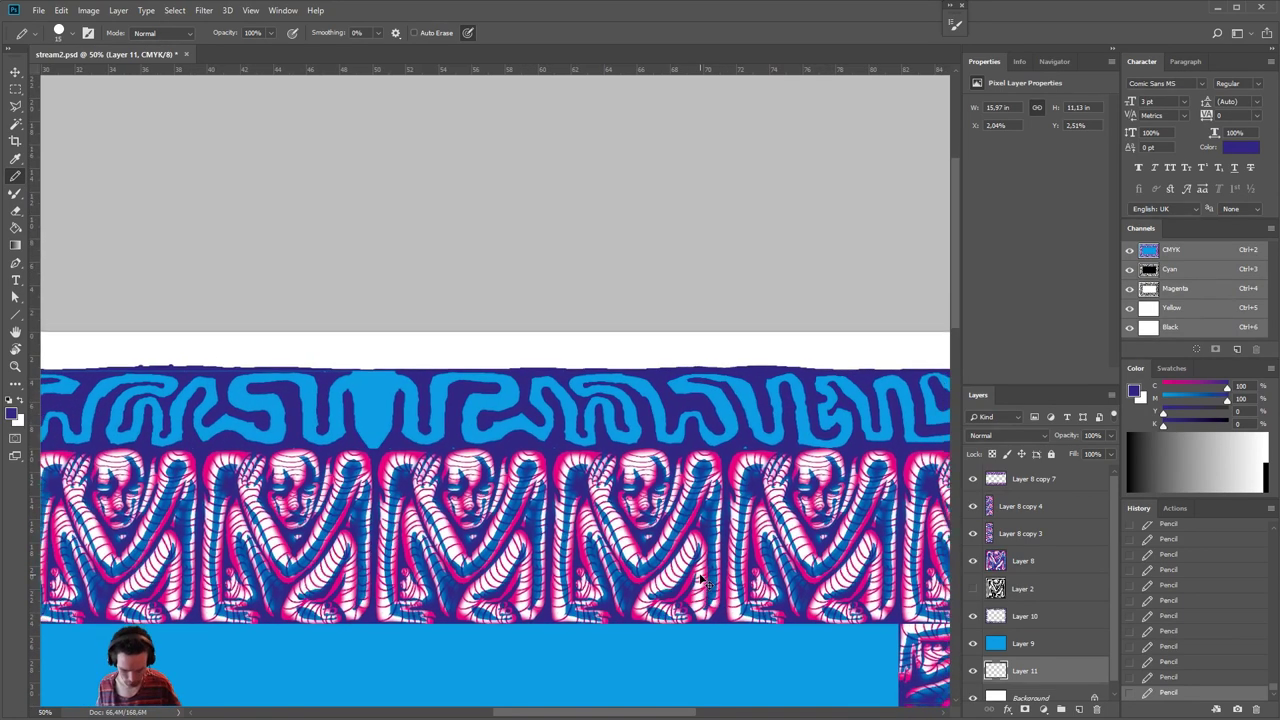
key("ctrl+minus")
key("ctrl+minus")
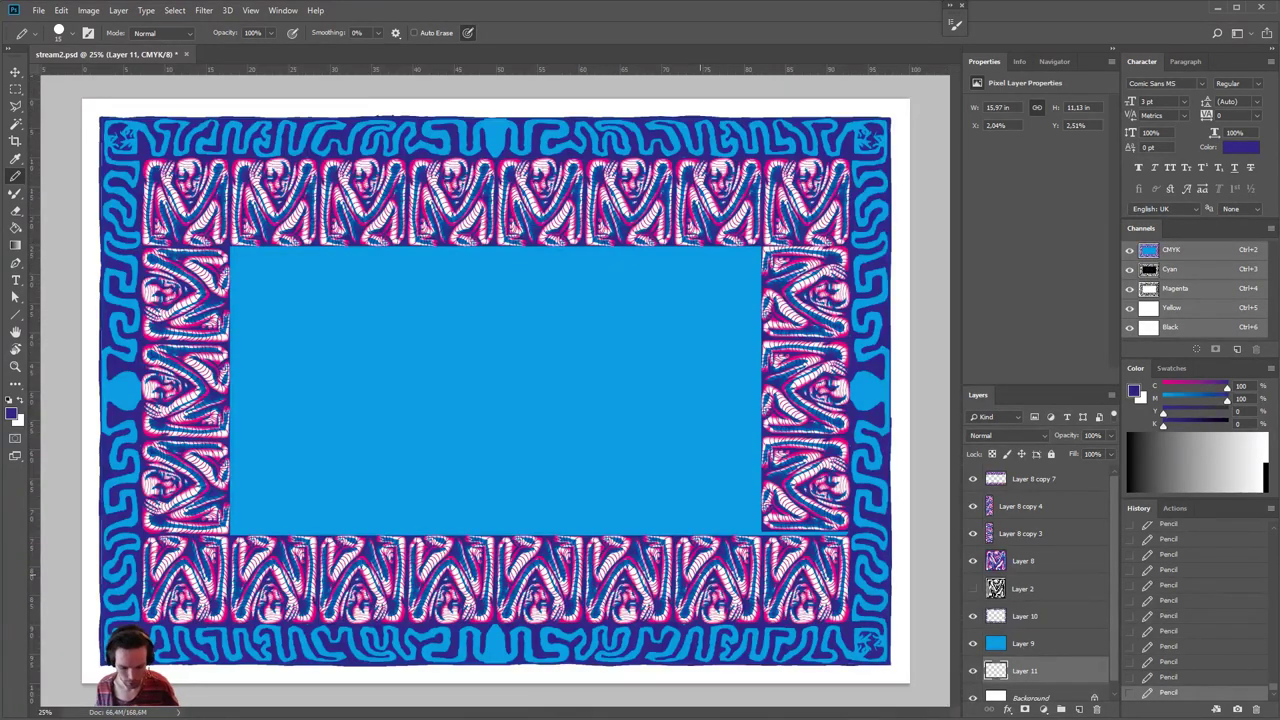
- On Layer 9, magic-wand the artwork, invert and expand the selection, and delete the light-blue overflow
left_click(1040, 643)
key("w")
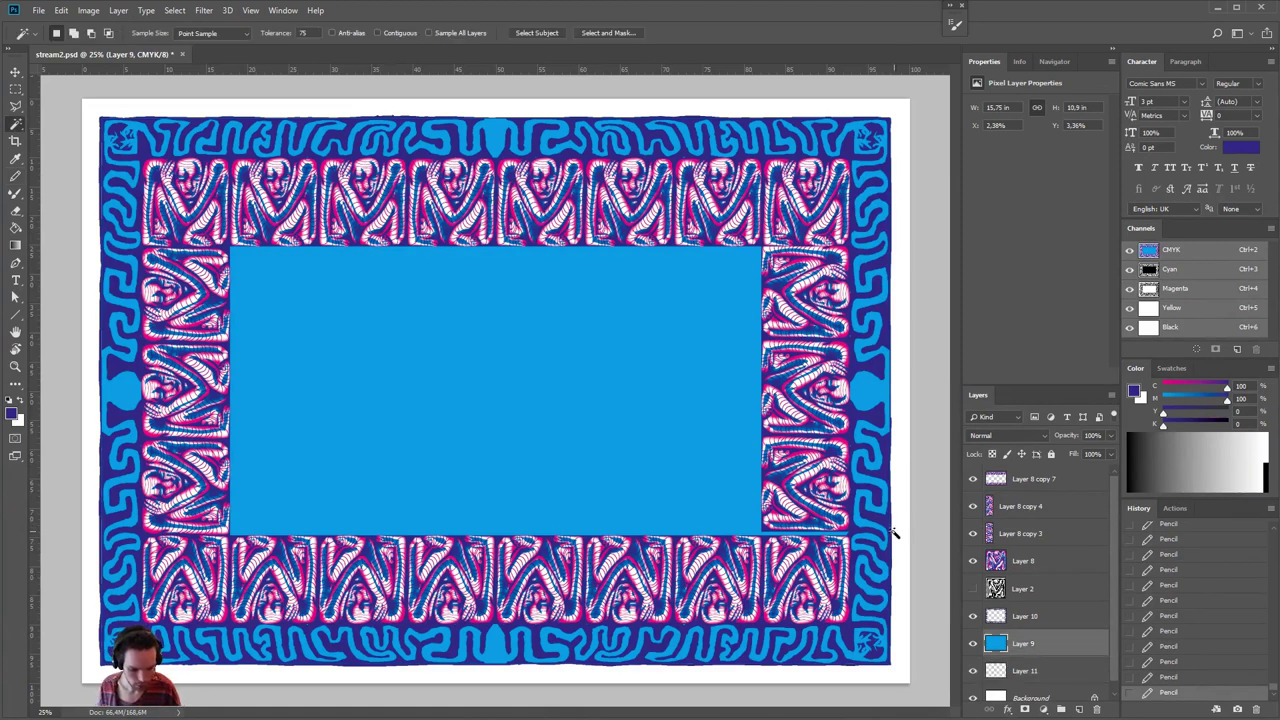
left_click(900, 537)
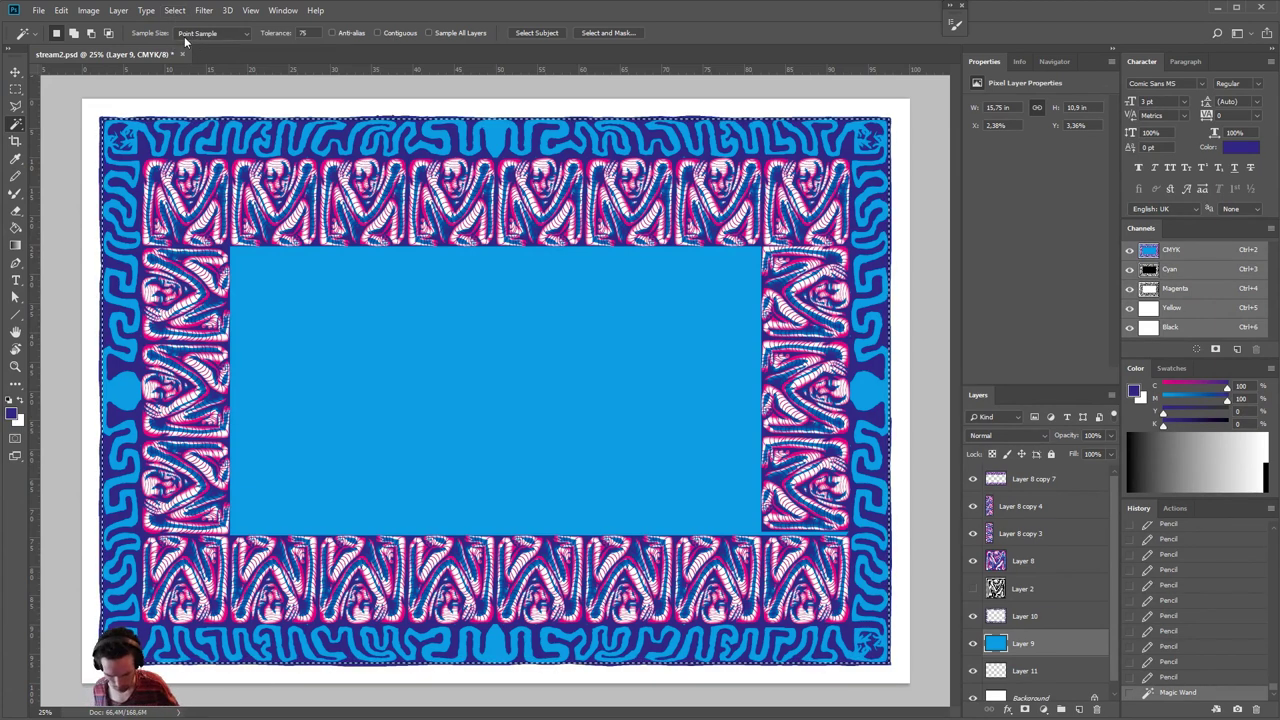
key("ctrl+shift+i")
left_click(203, 10)
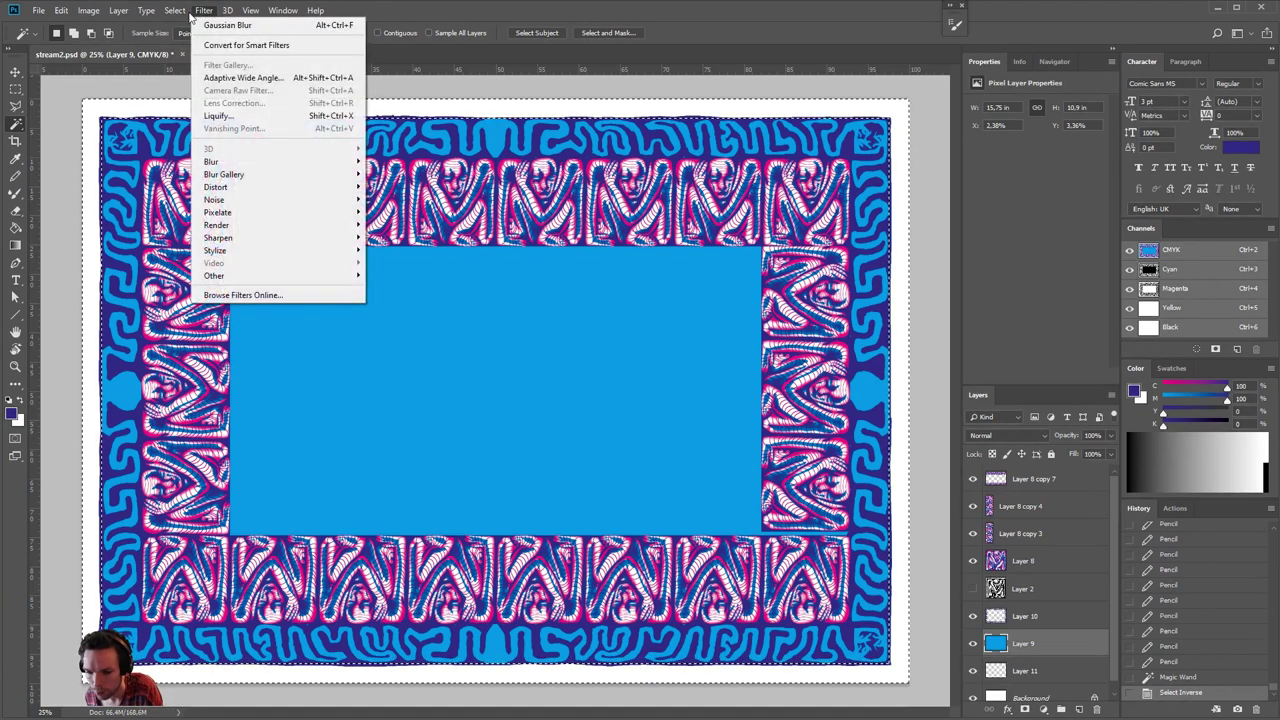
mouse_move(175, 10)
mouse_move(190, 199)
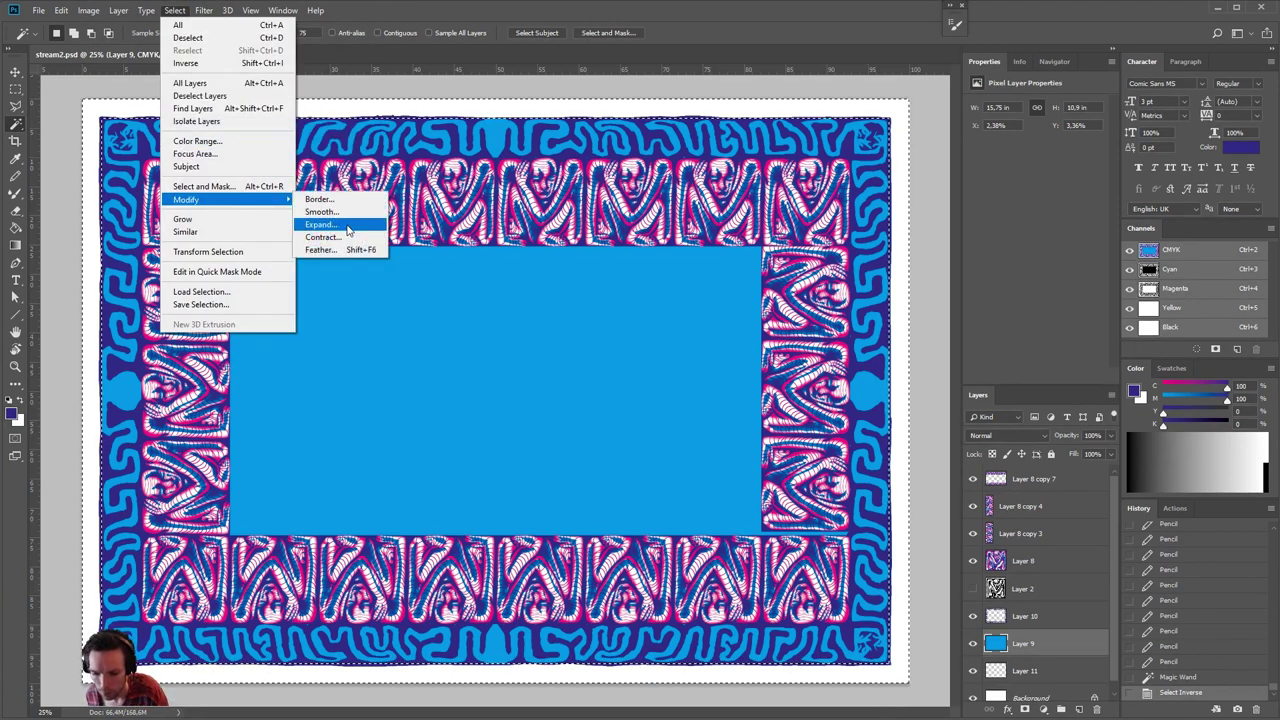
left_click(325, 236)
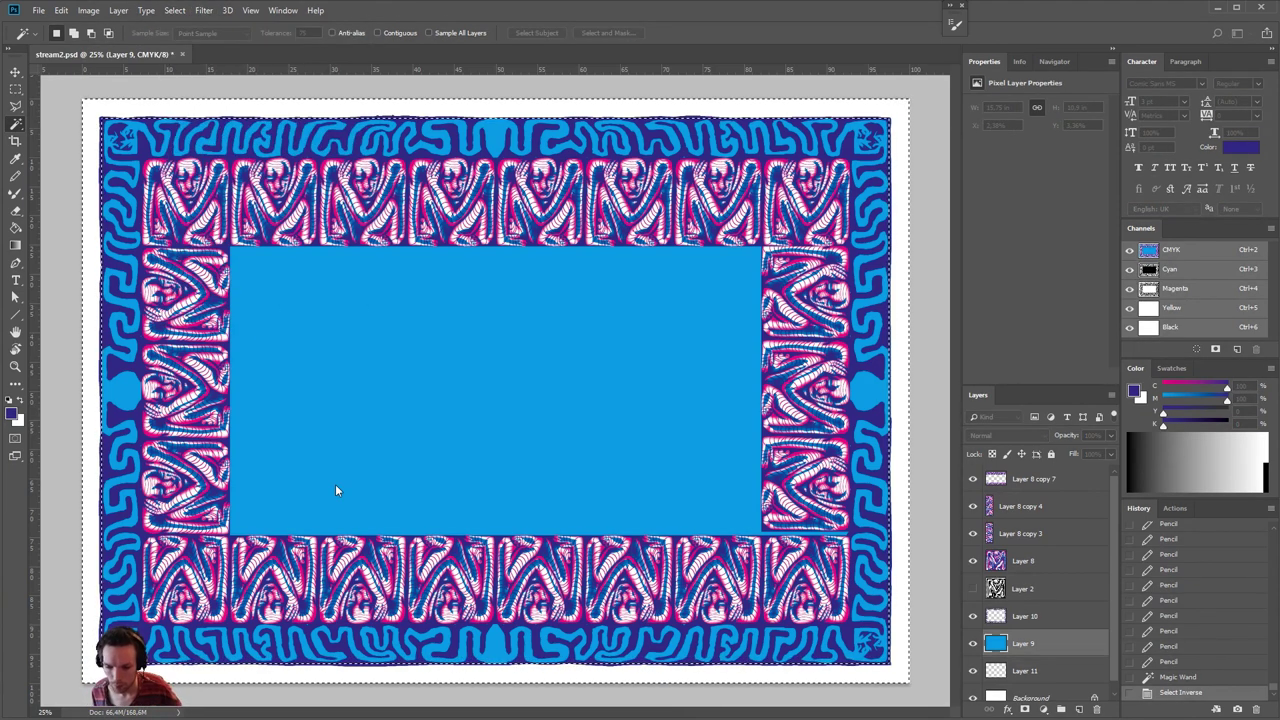
key("Return")
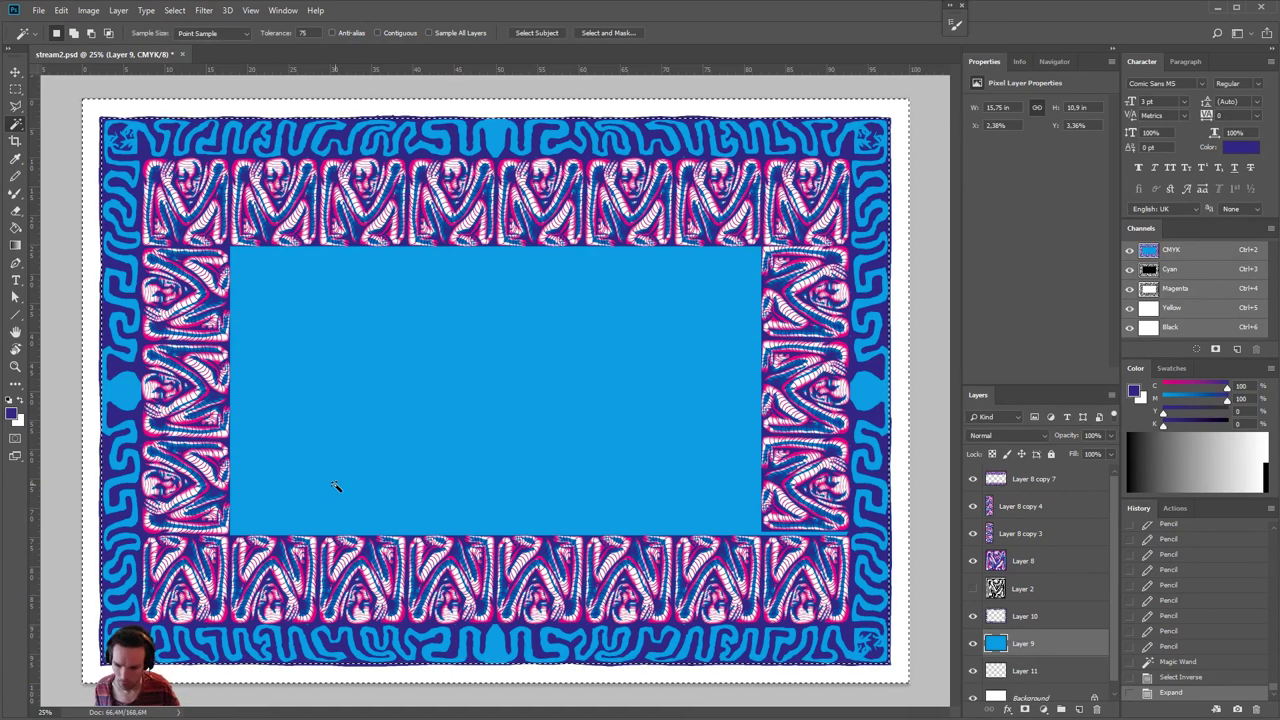
key("Delete")
key("ctrl+d")
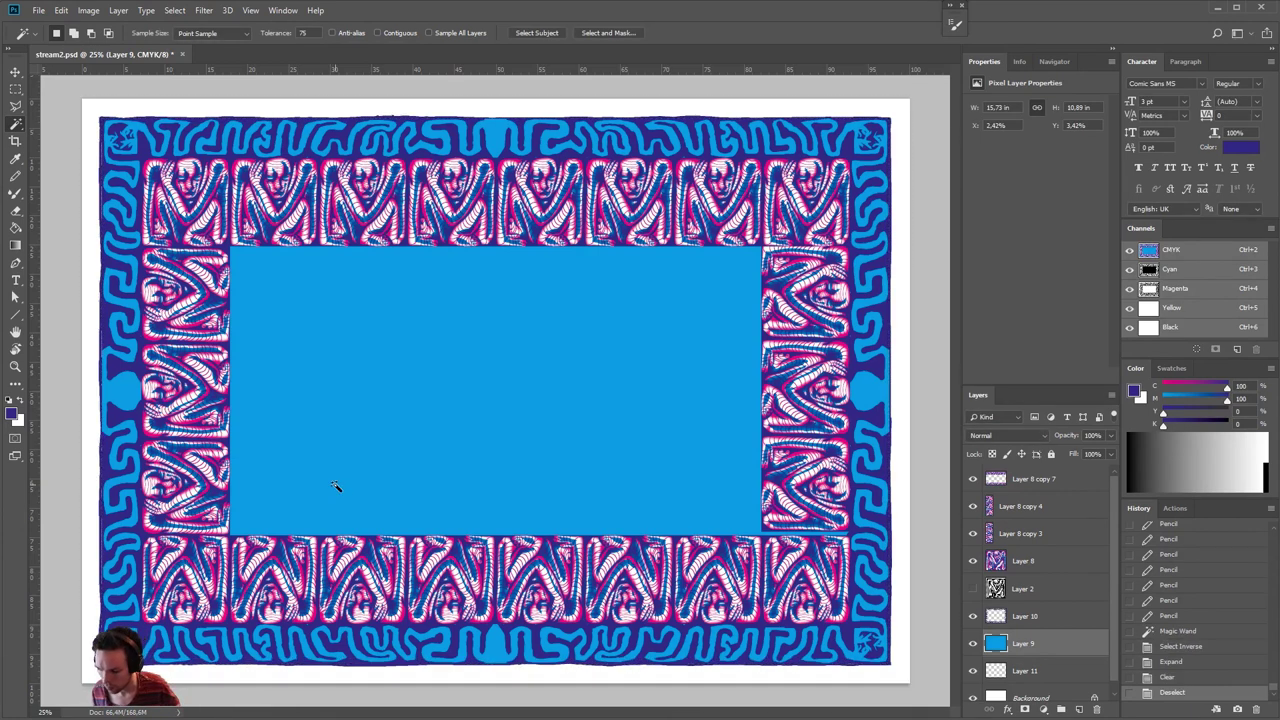
key("b")
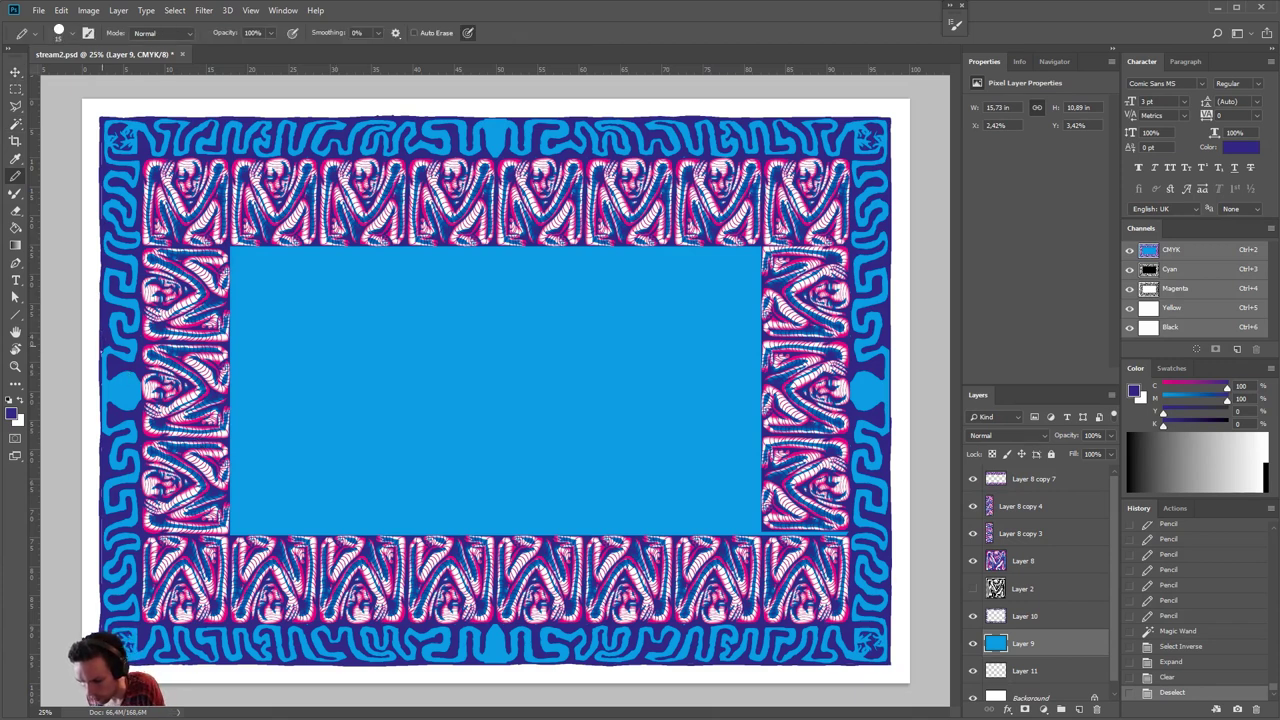
- Try dark-blue and sampled light-cyan pencil marks on Layer 10's top border, then undo both
left_click(1036, 616)
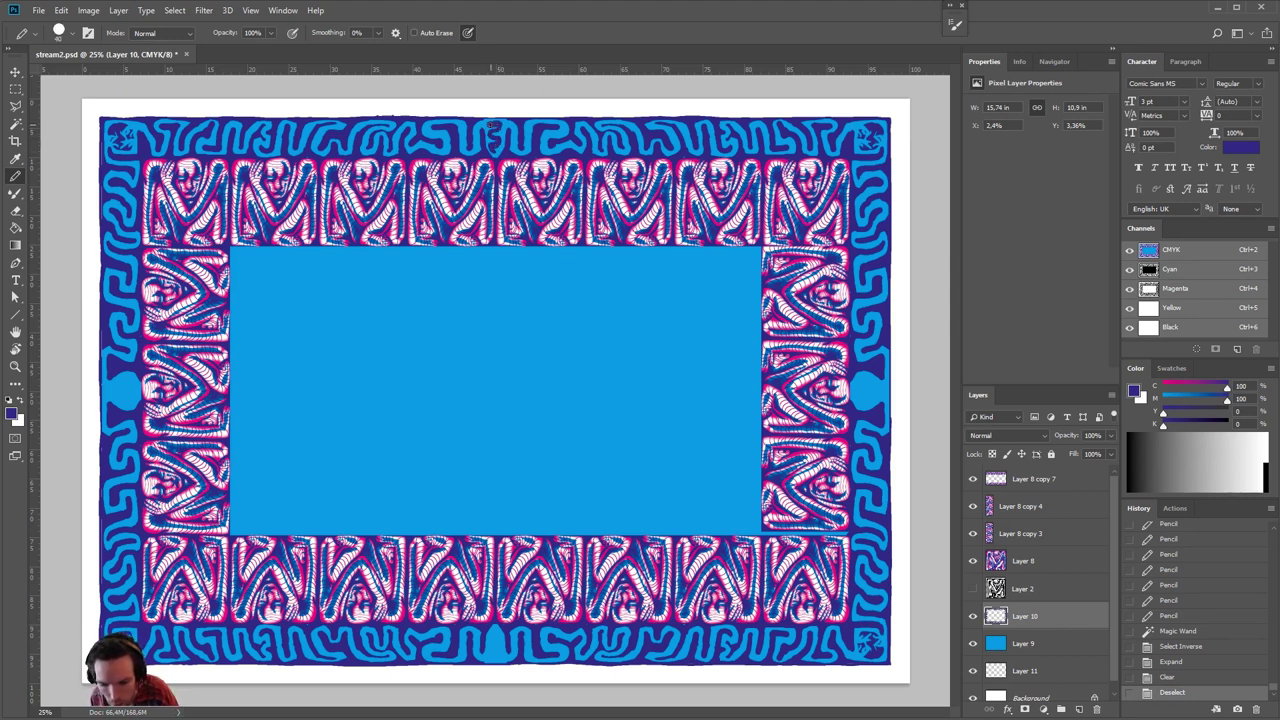
left_click(493, 138)
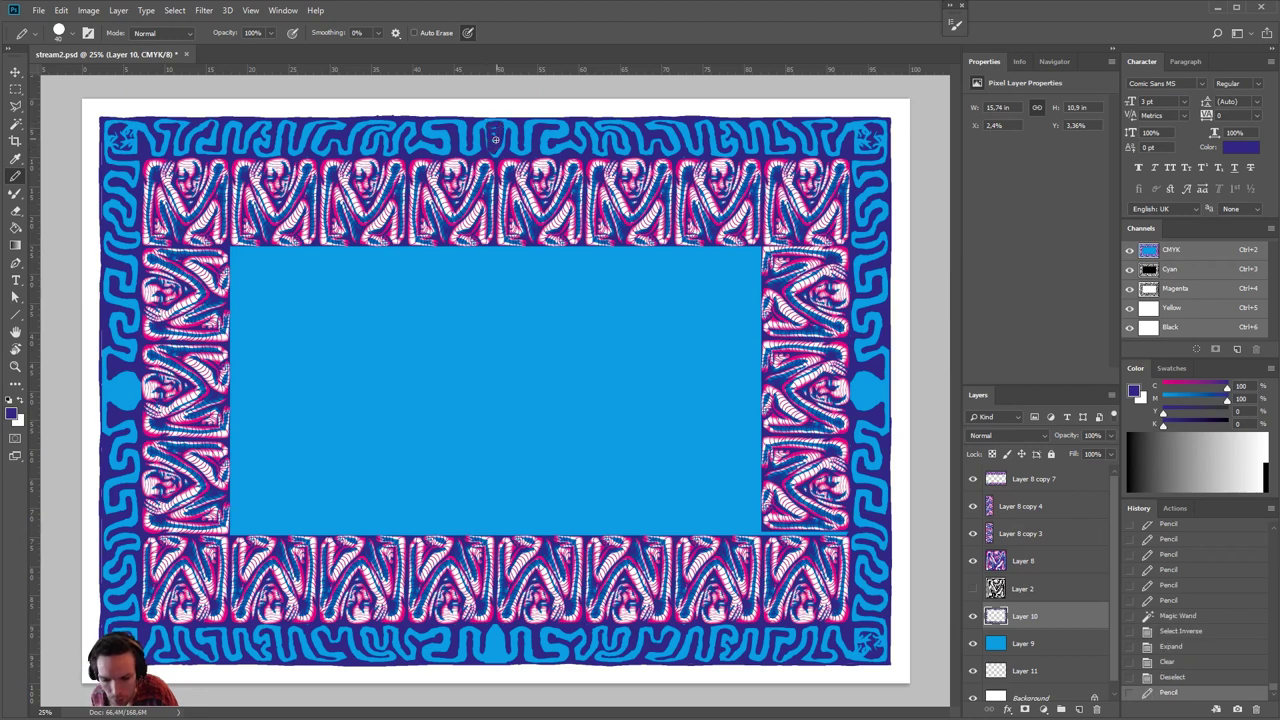
key("x")
left_click(510, 122, "alt")
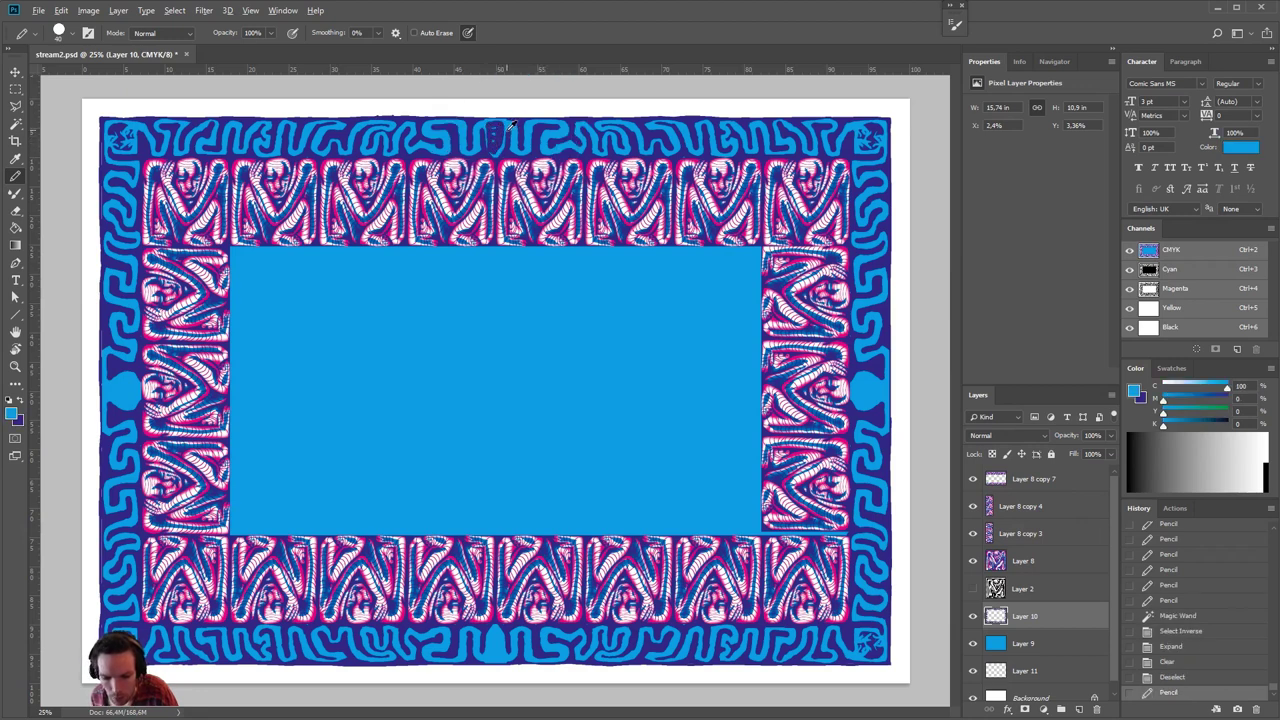
left_click(519, 145)
key("ctrl+alt+z")
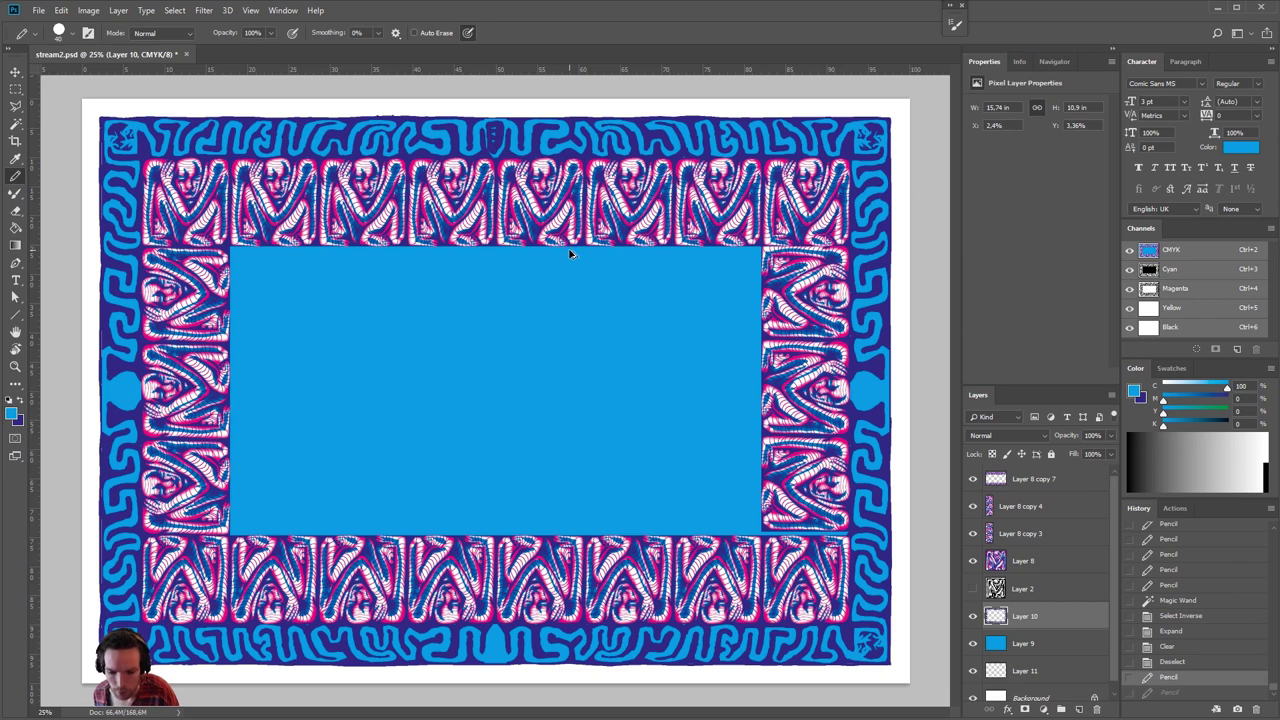
key("ctrl+alt+z")
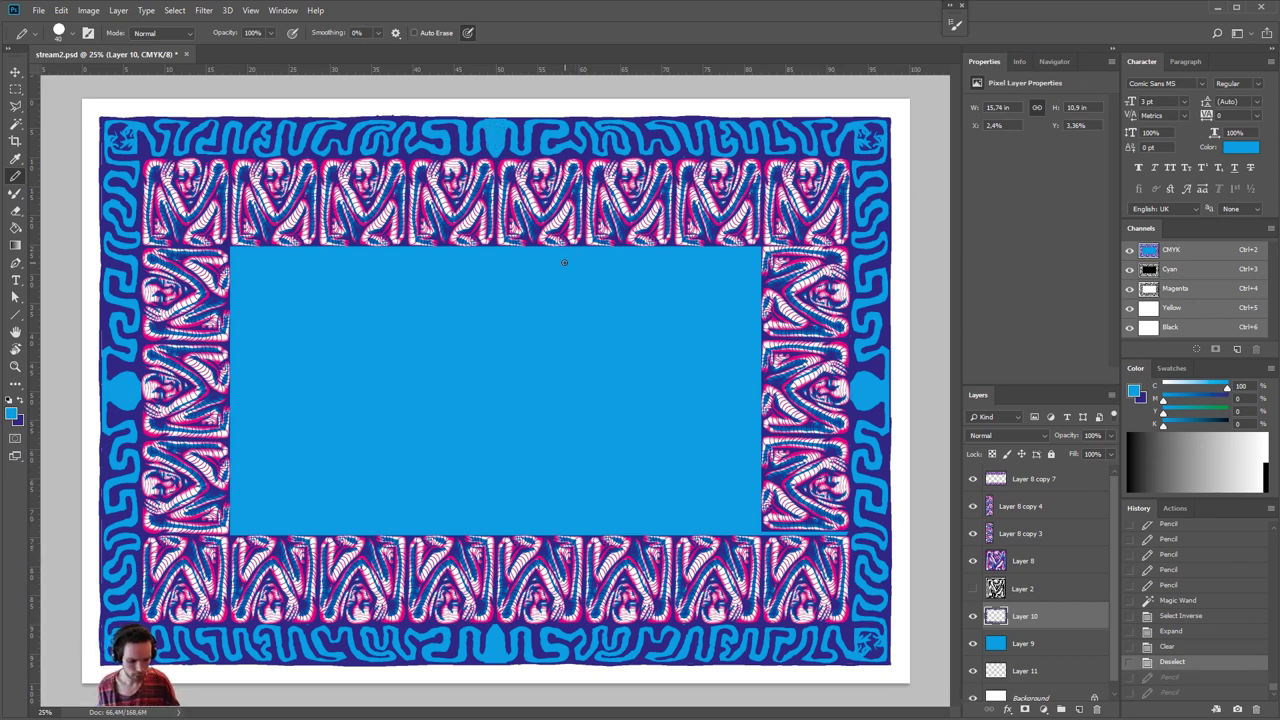
- Check Layer 10 by toggling its visibility, then drag Layer 11 above Layer 9
left_click(973, 617)
left_click(973, 617, "alt")
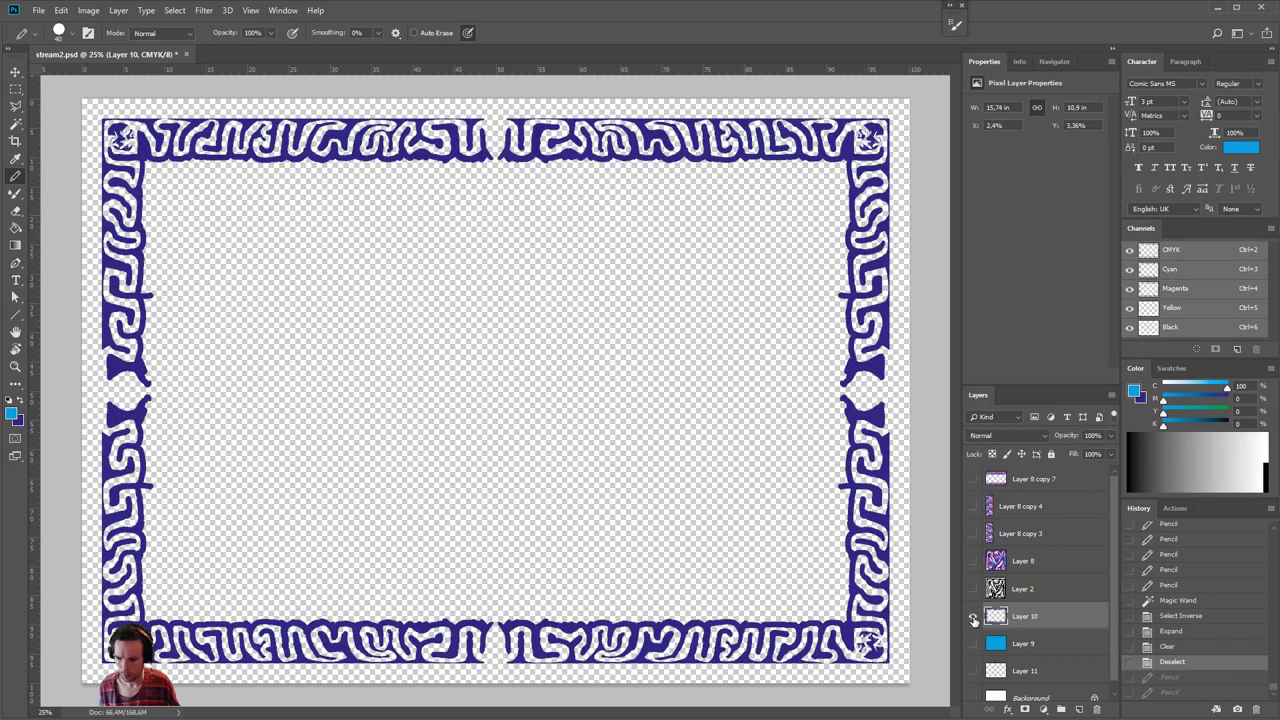
left_click(973, 617, "alt")
left_click(973, 617)
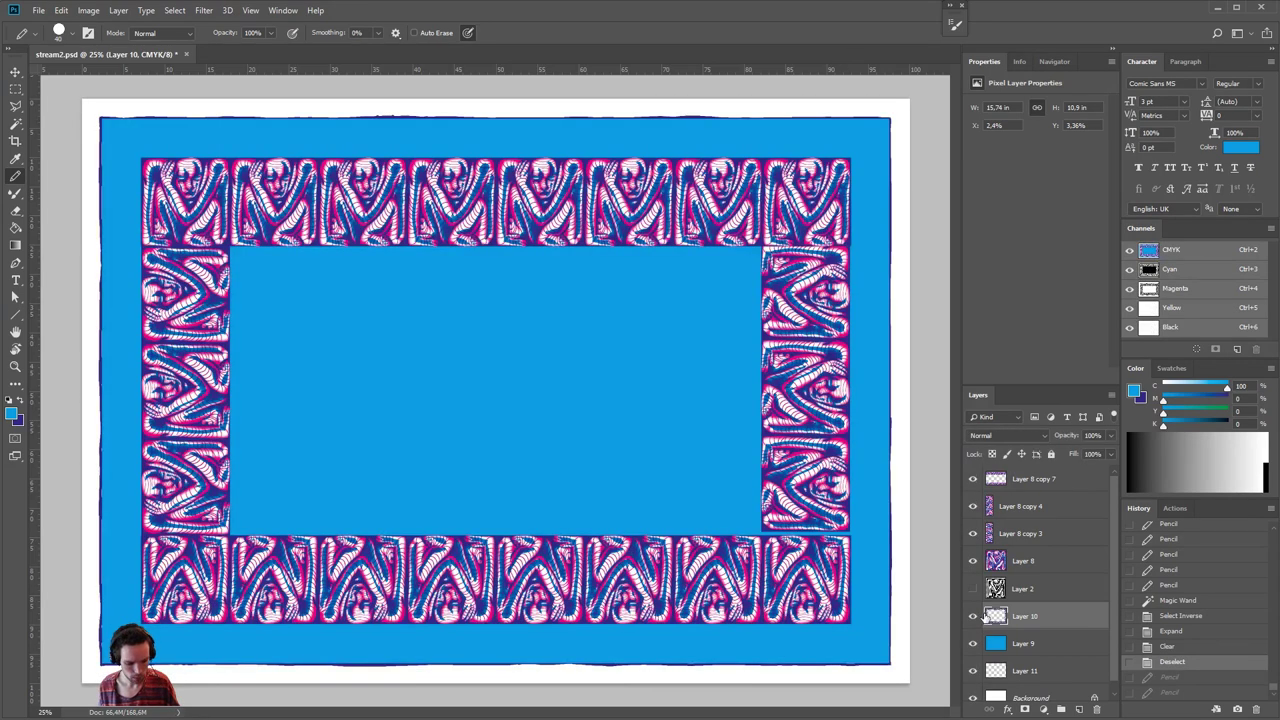
left_click_drag(1013, 670, 1017, 638)
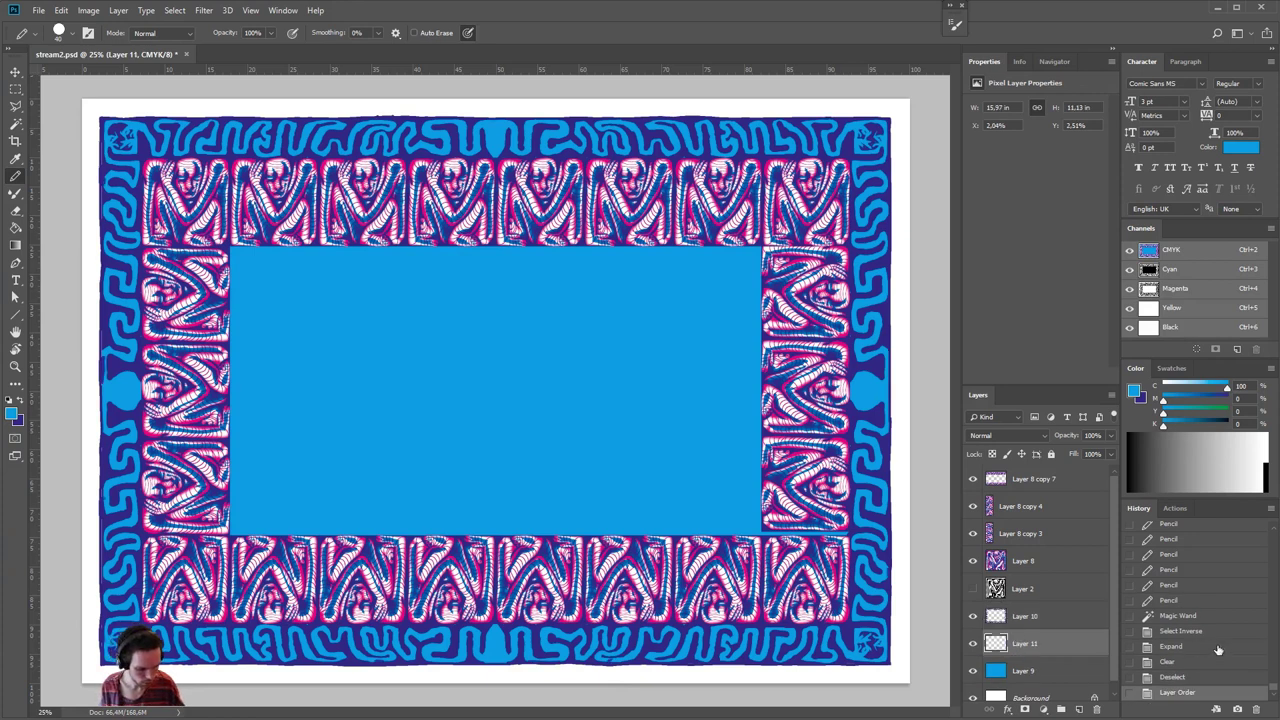
- Revert to the last pencil state, restack Layer 11 above Layer 9 and merge the border into it
left_click(1185, 603)
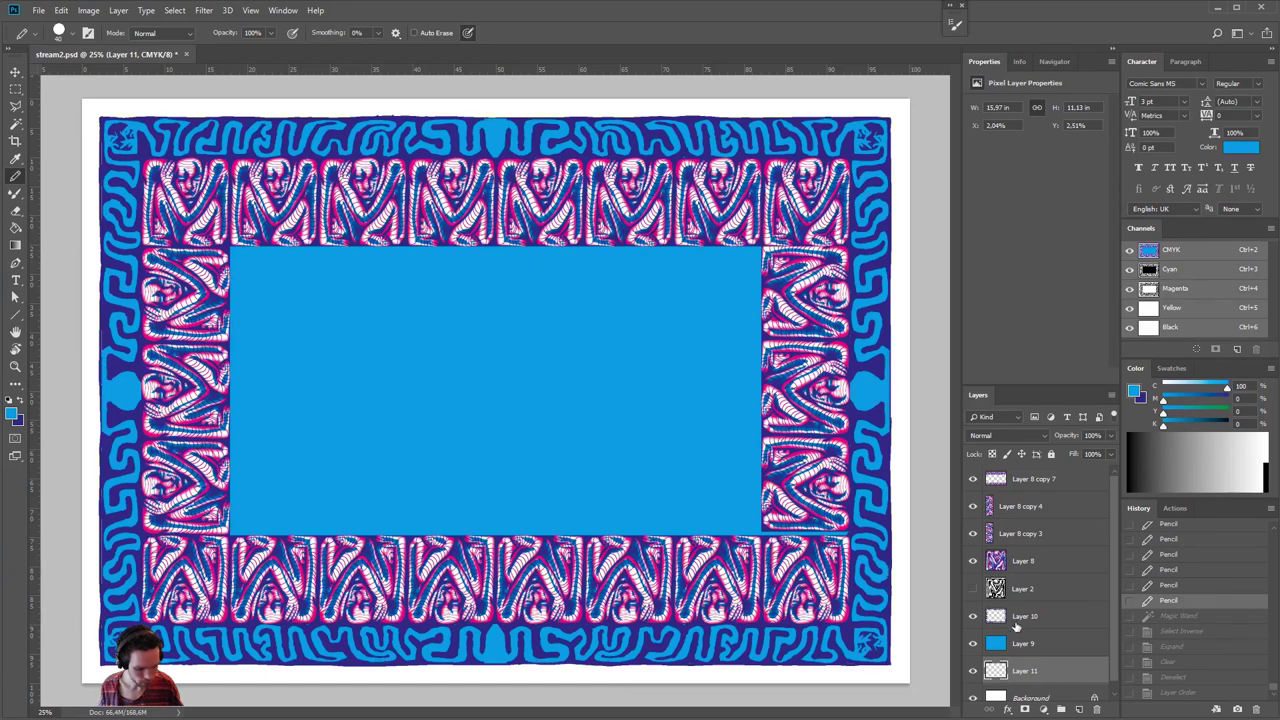
left_click_drag(1033, 671, 1032, 637)
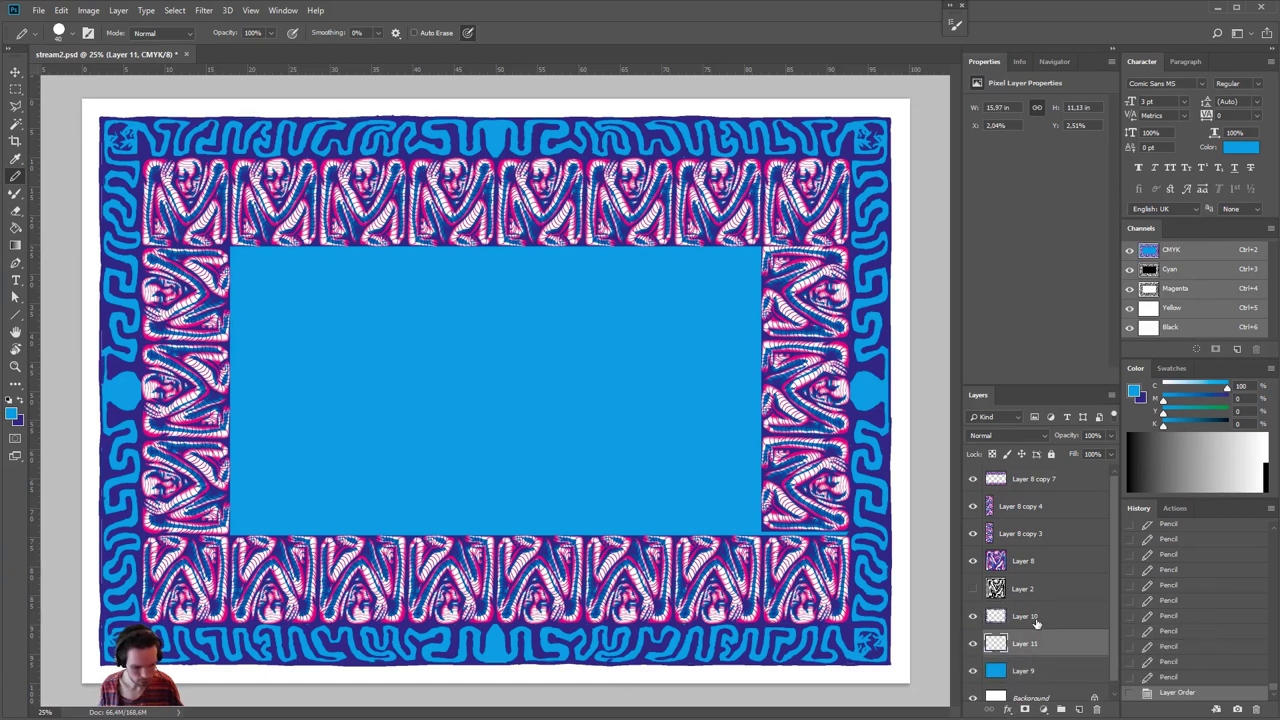
left_click(1035, 618)
key("ctrl+e")
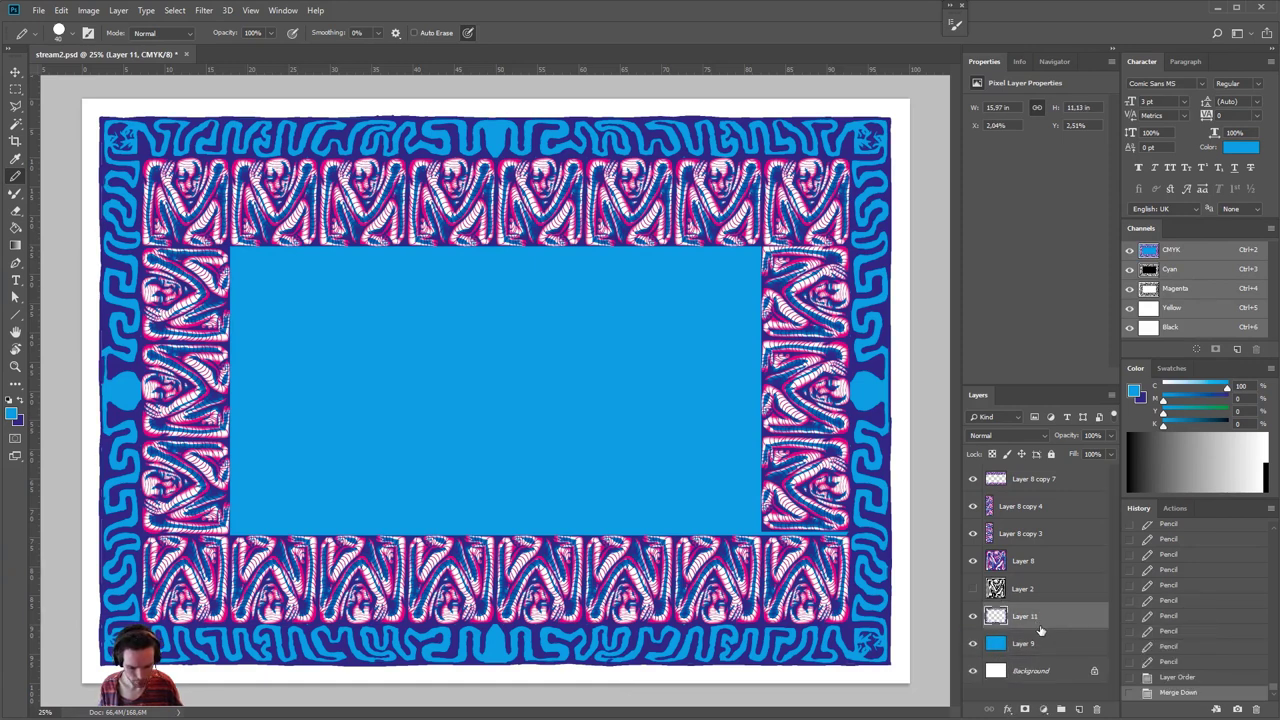
key("ctrl+z")
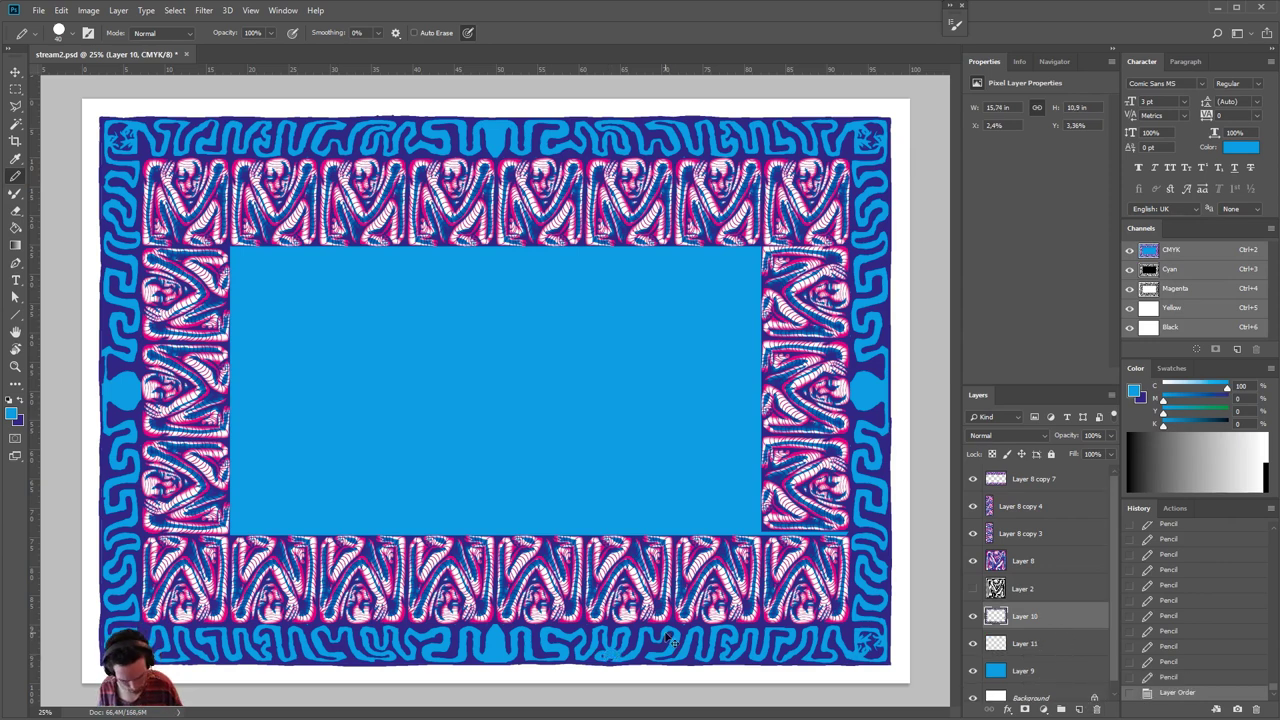
key("alt+bracketleft")
left_click_drag(608, 655, 624, 637)
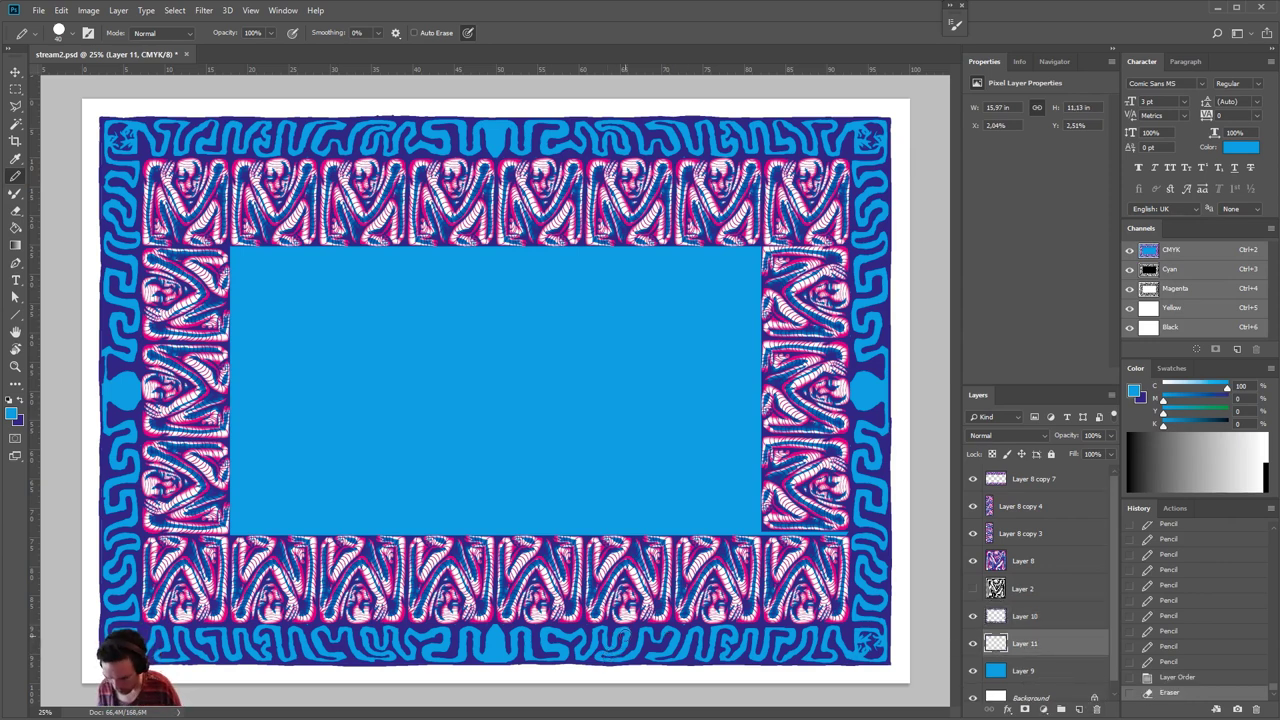
key("ctrl+e")
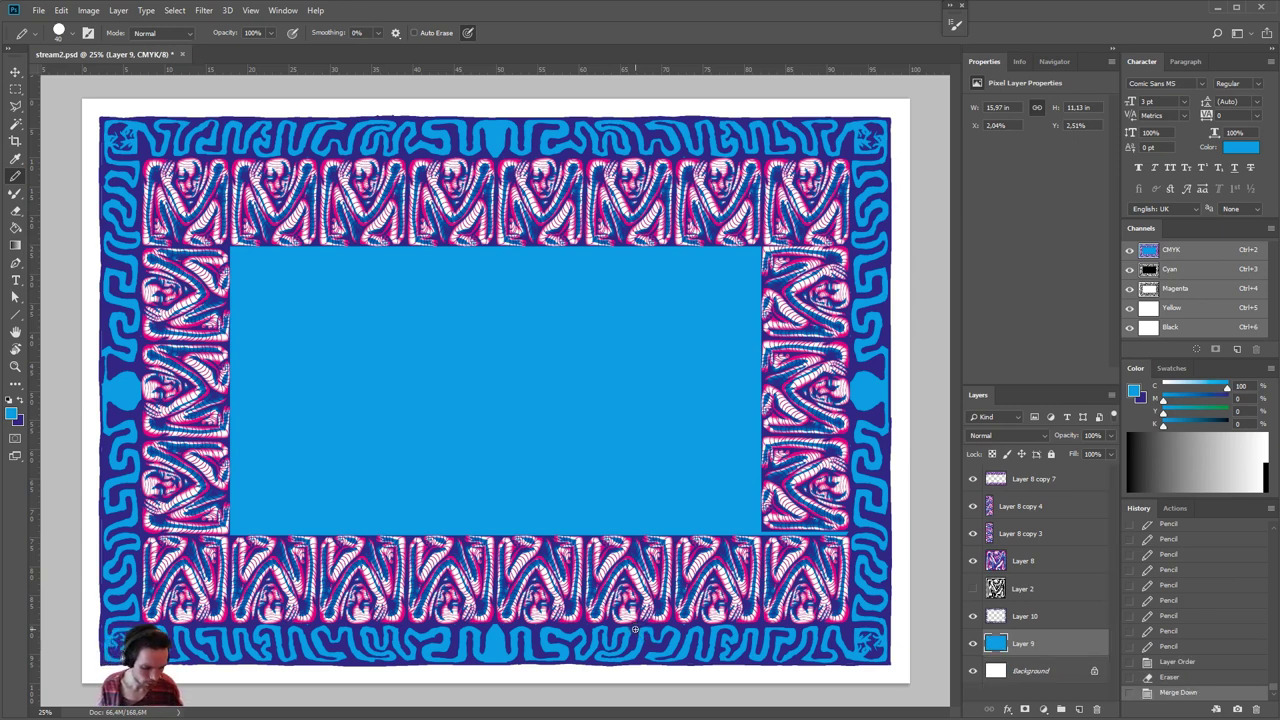
left_click(1052, 625)
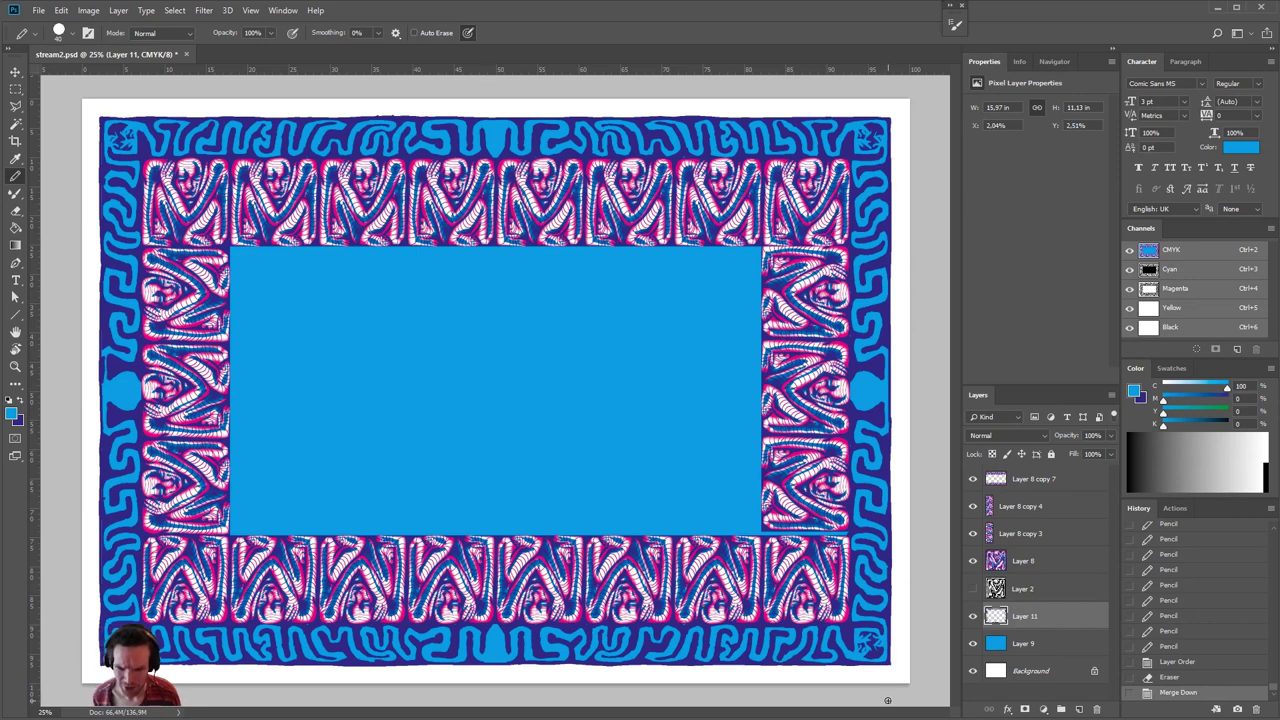
- Touch up the bottom-right corner, erase along the left edge, then view Layer 11 alone and restore
left_click_drag(887, 697, 863, 694)
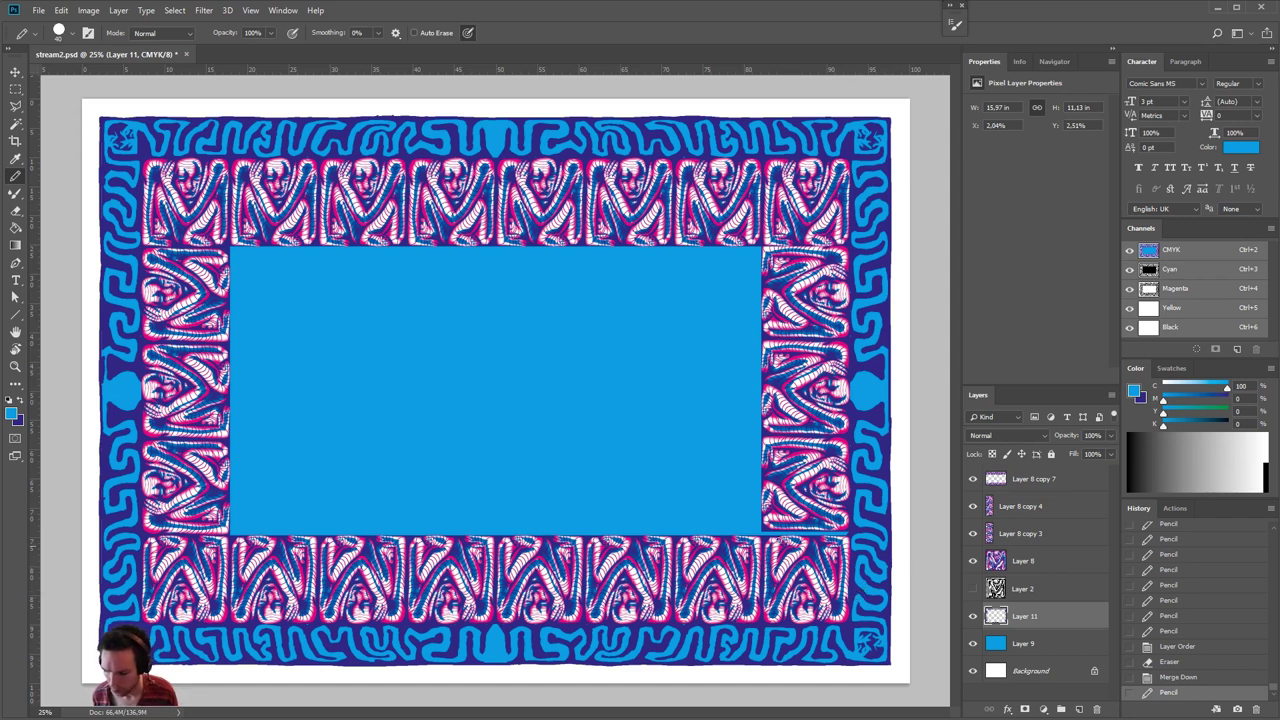
key("ctrl")
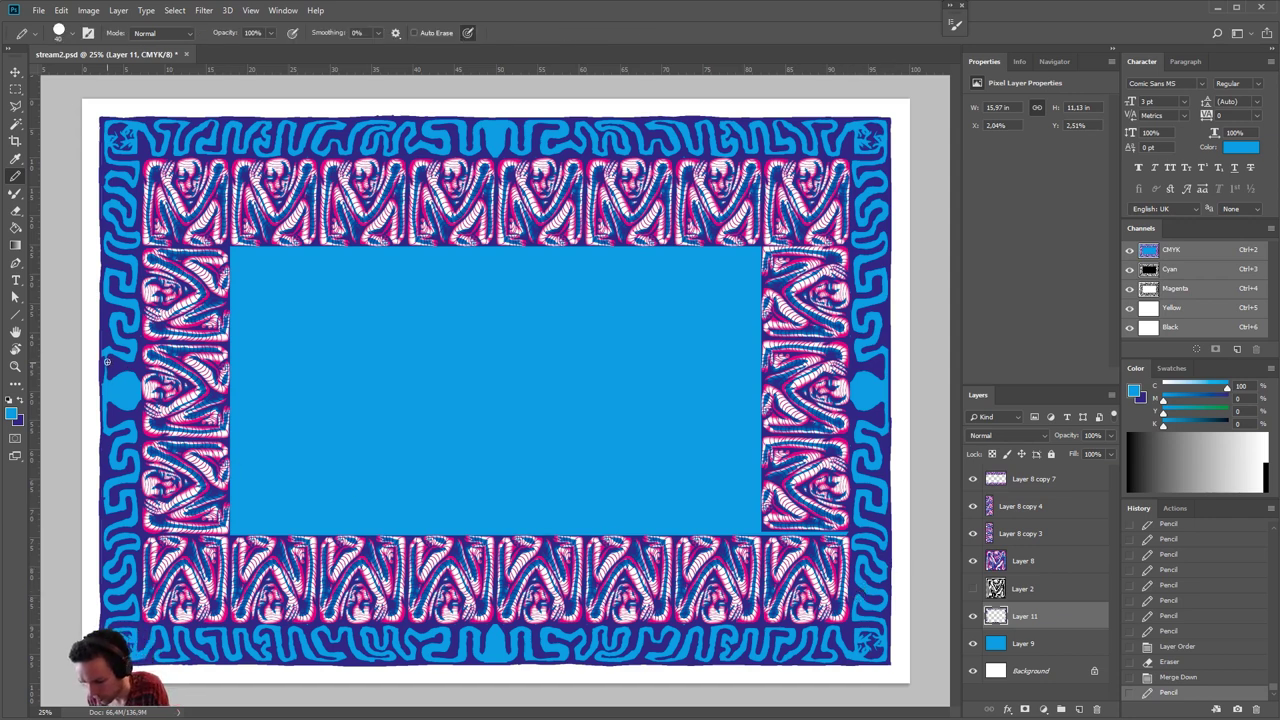
key("e")
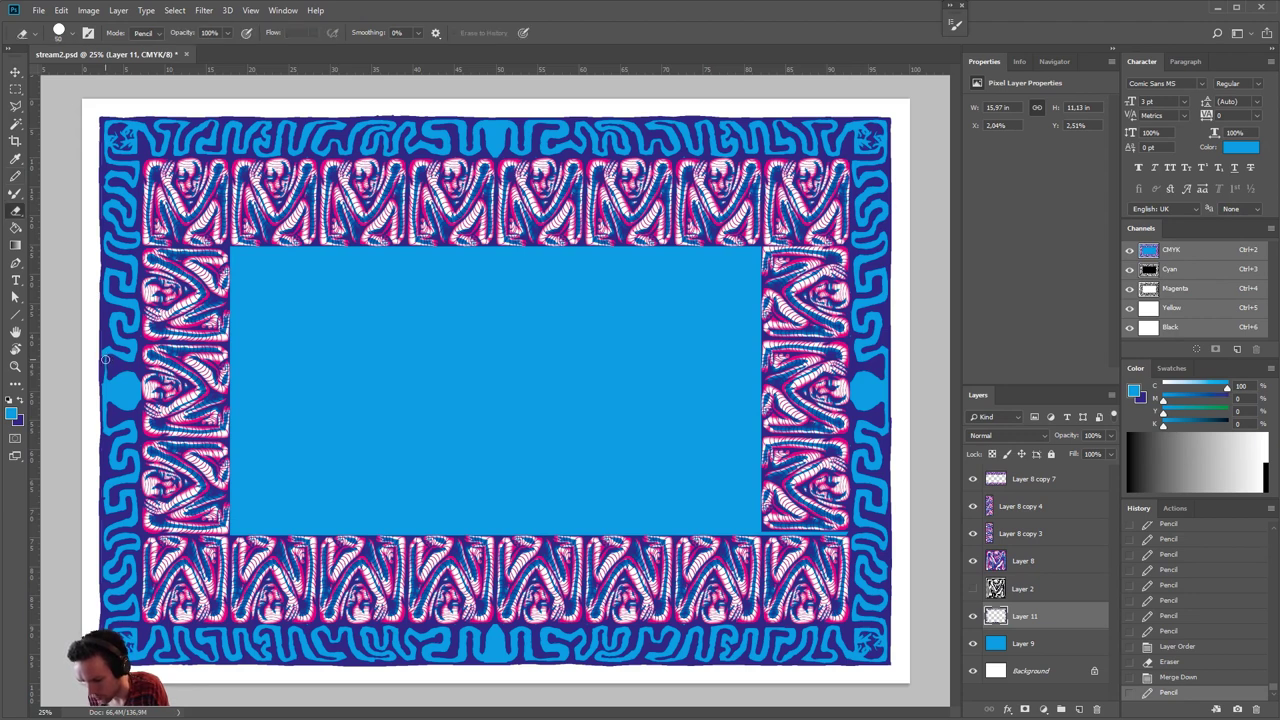
left_click_drag(105, 359, 106, 383)
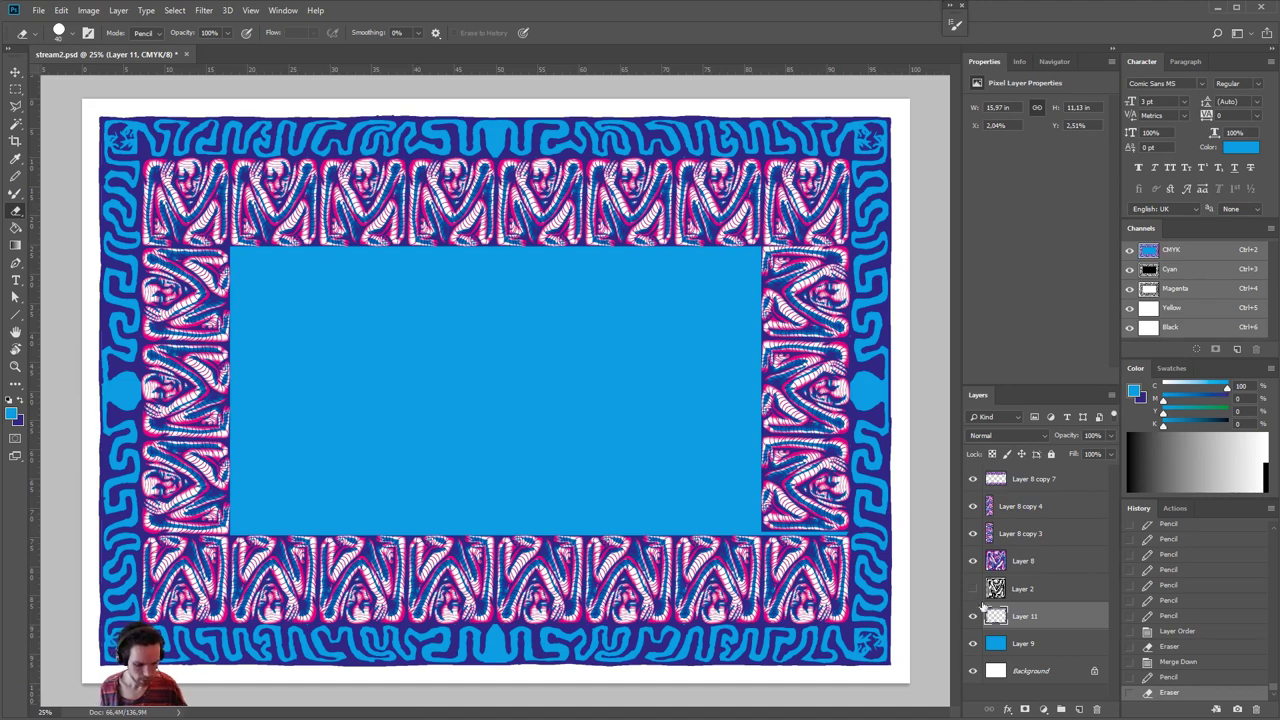
left_click(973, 616, "alt")
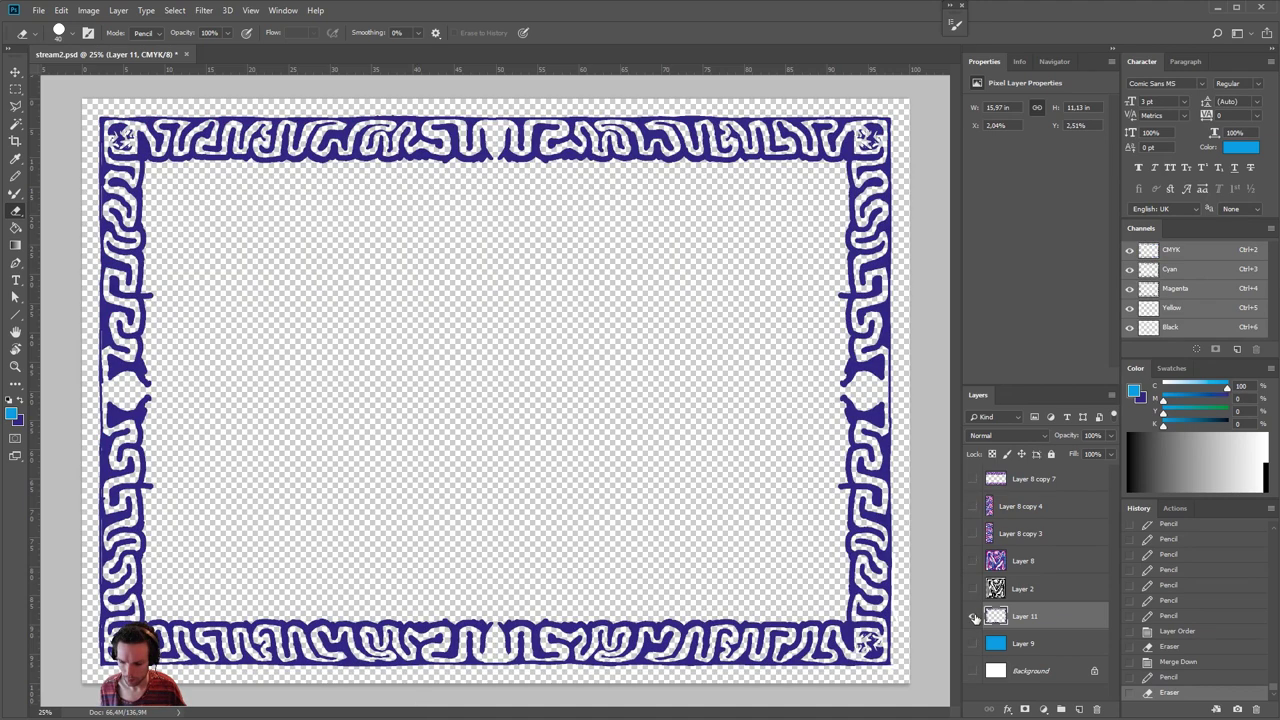
left_click(973, 616, "alt")
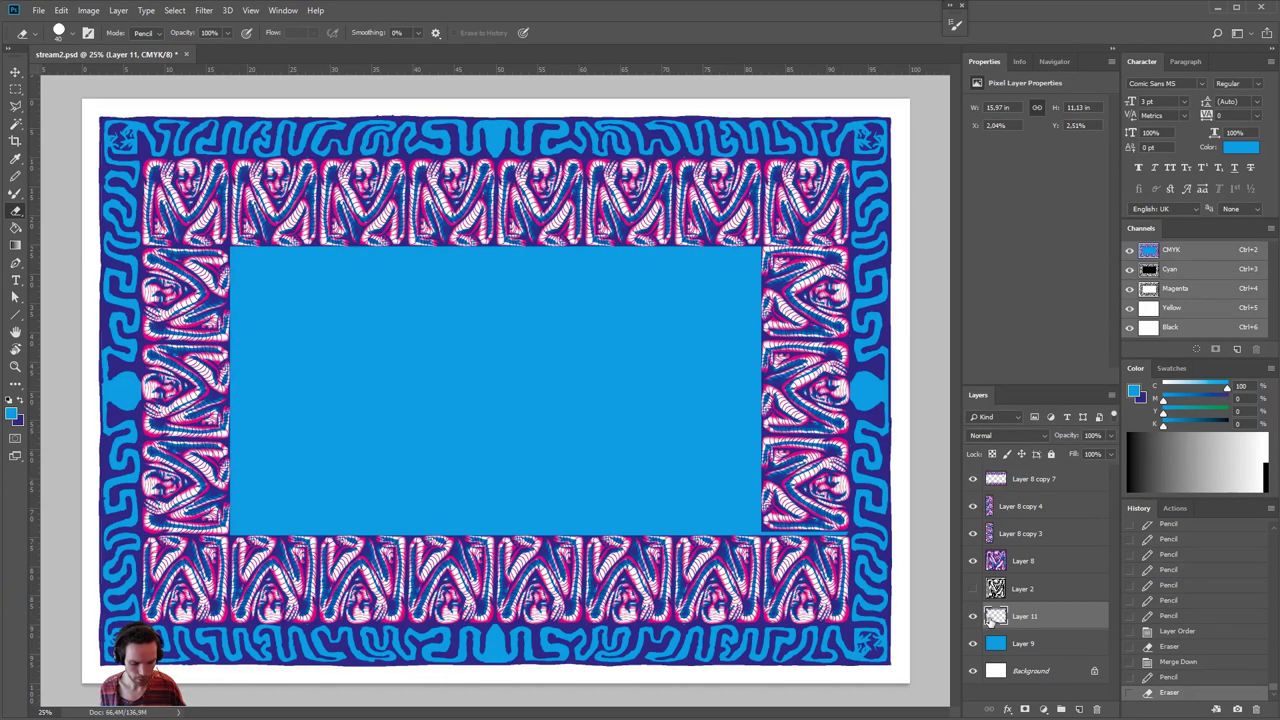
double_click(1063, 618)
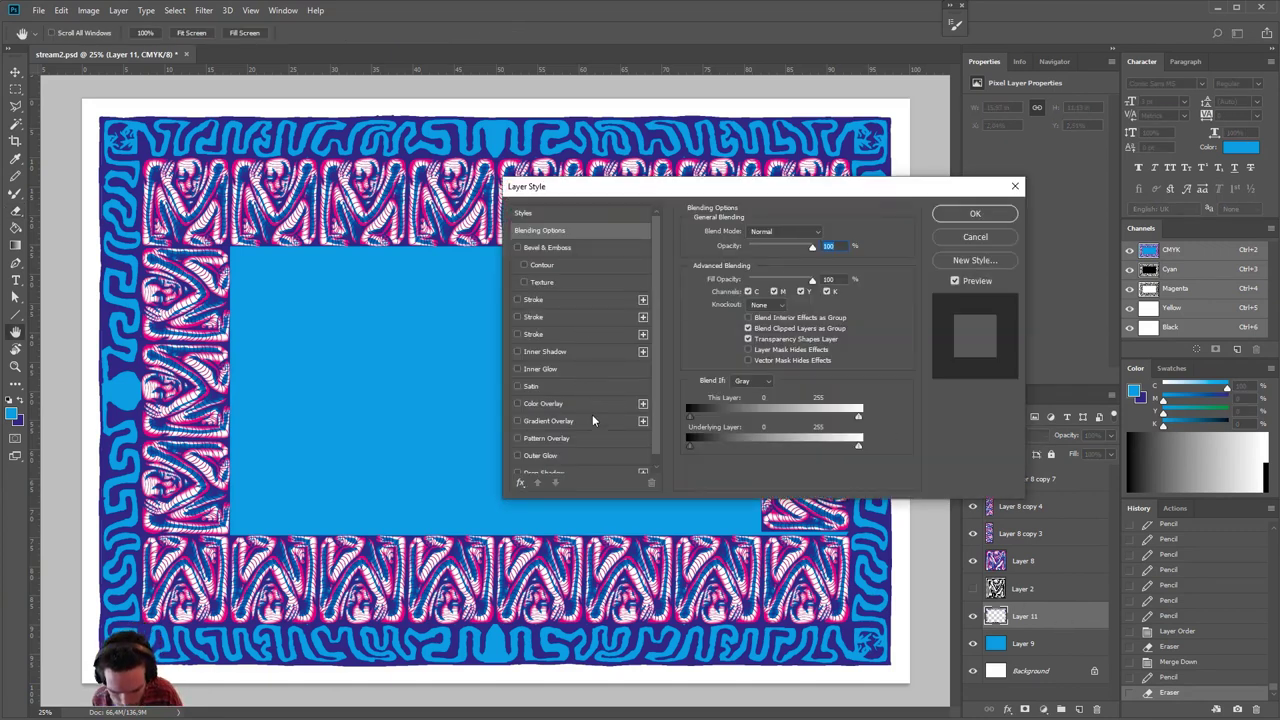
left_click(577, 455)
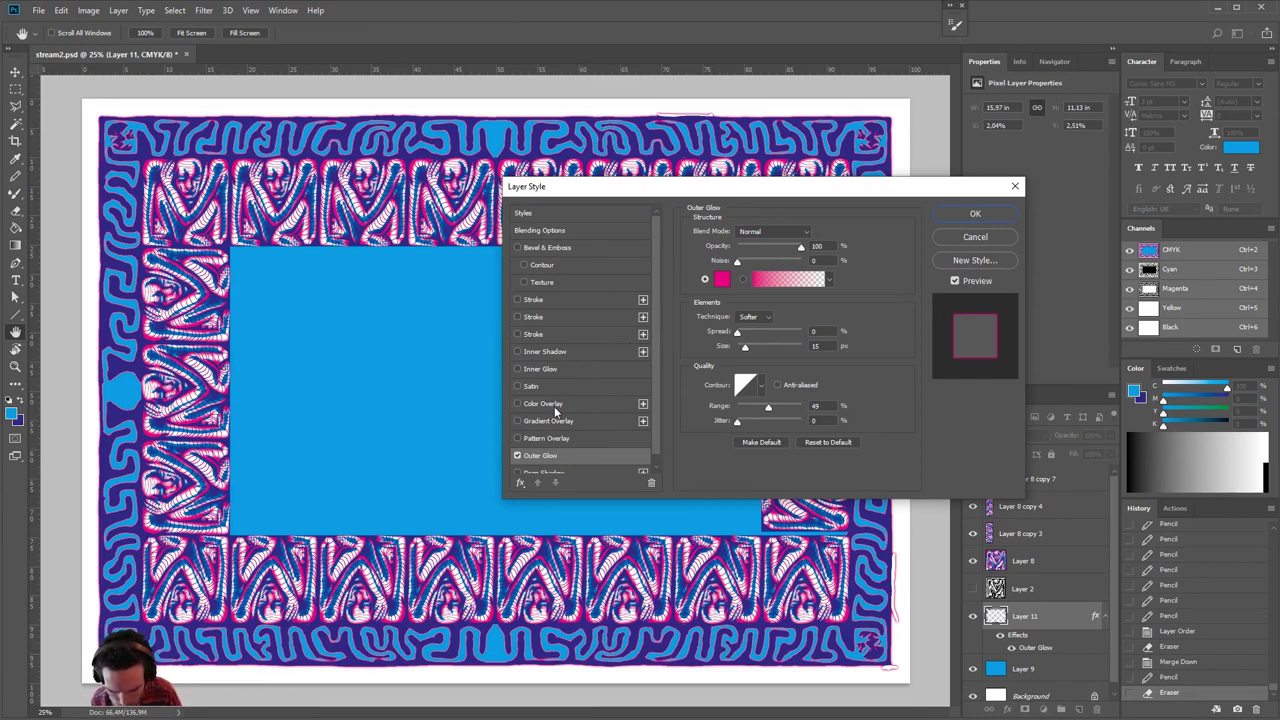
left_click(517, 369)
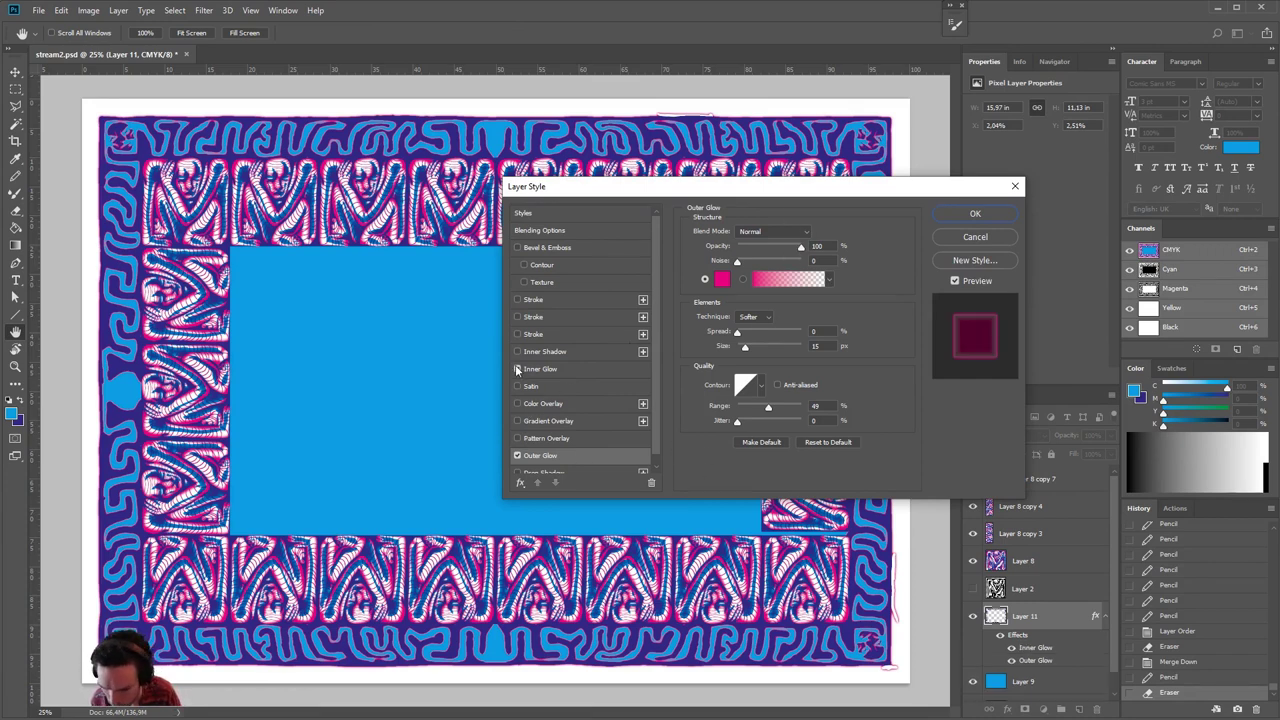
left_click(517, 457)
left_click(581, 367)
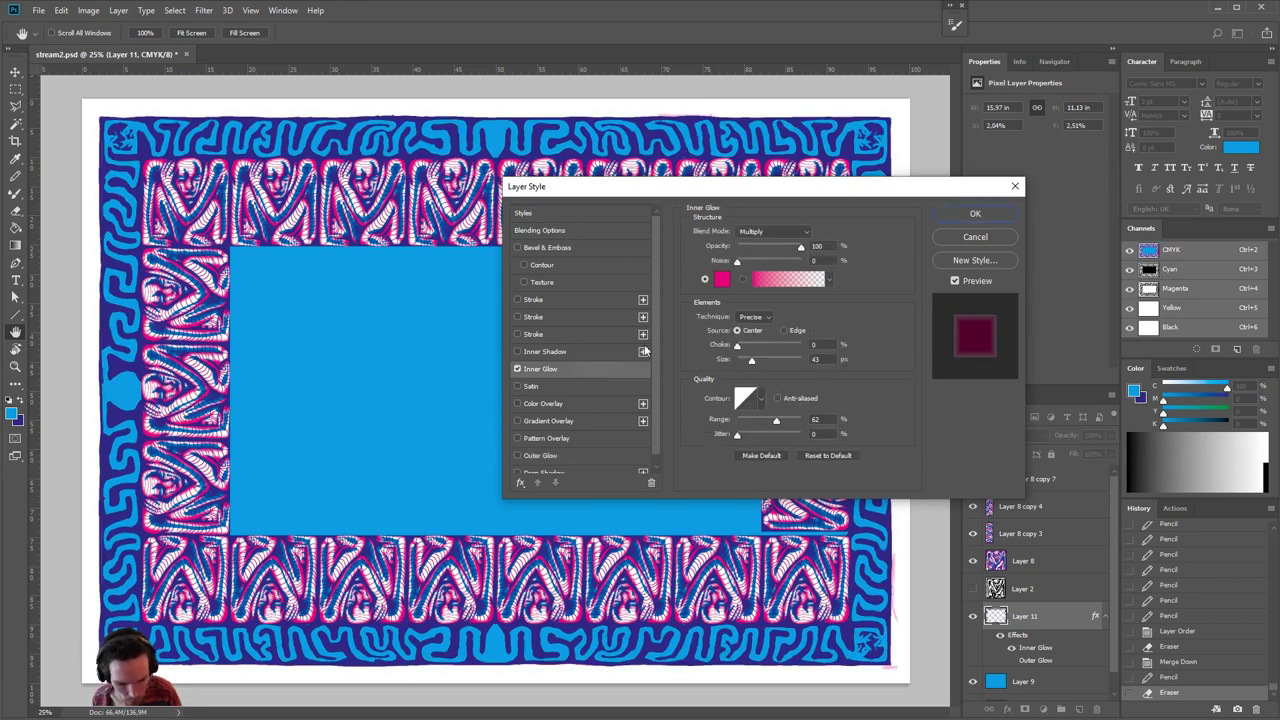
left_click(781, 231)
left_click(762, 347)
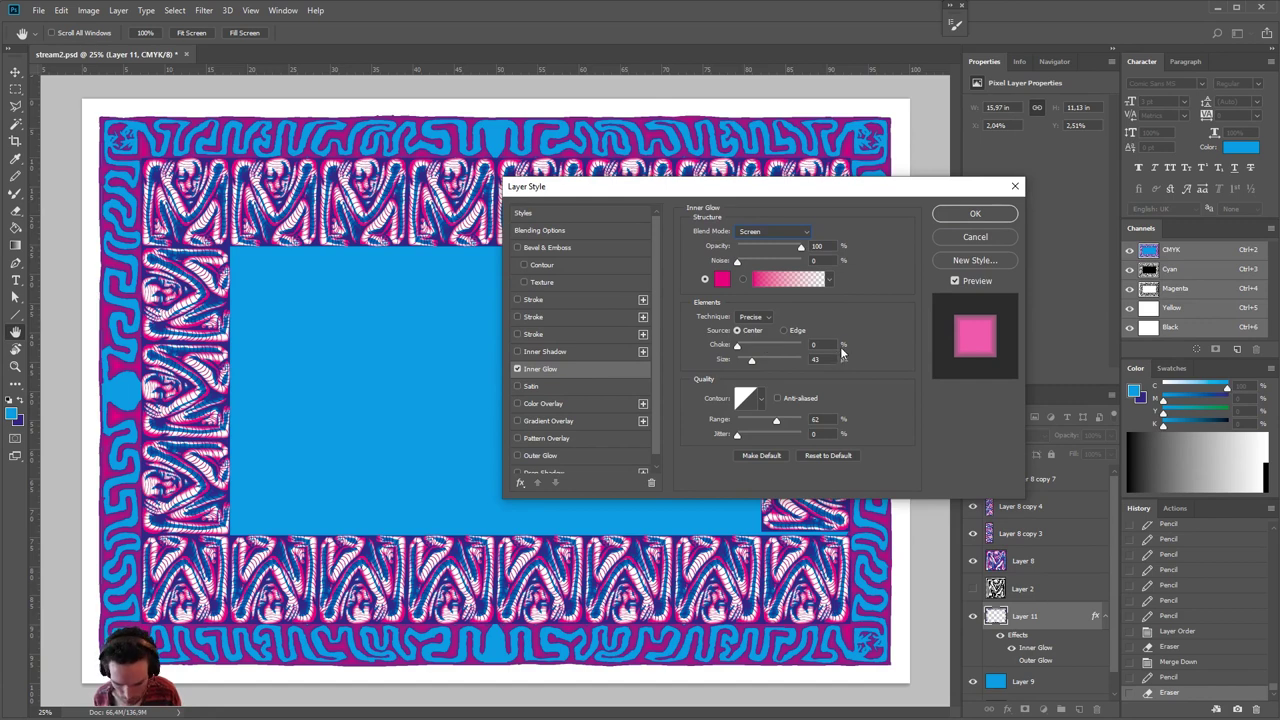
left_click(975, 239)
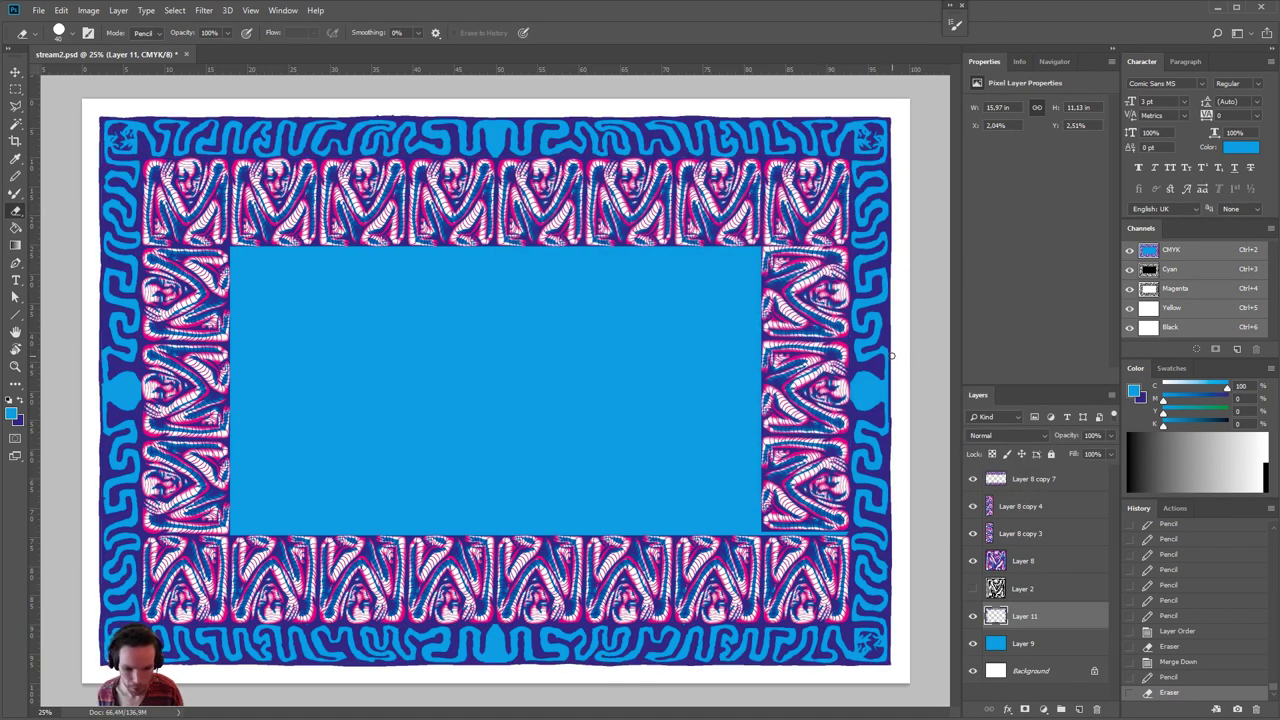
key("w")
- Magic-wand the light-blue squiggles on Layer 9 and add a new empty layer
left_click(1040, 640)
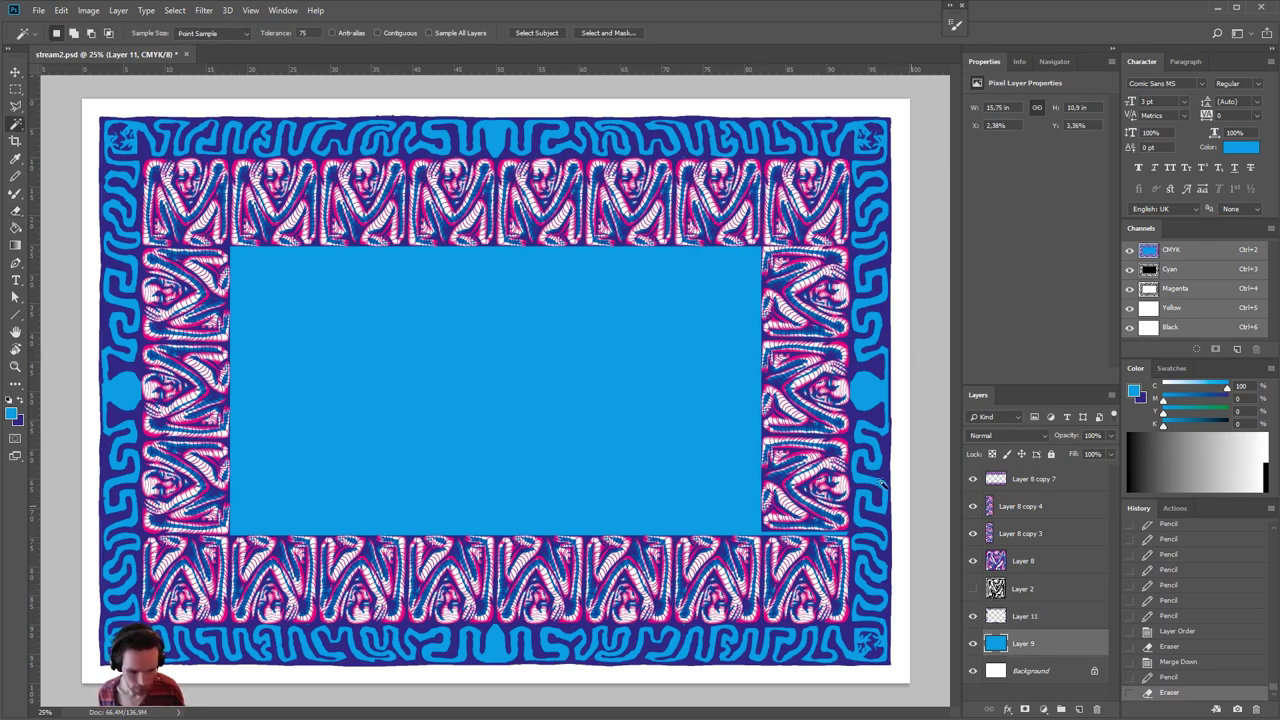
left_click(500, 134)
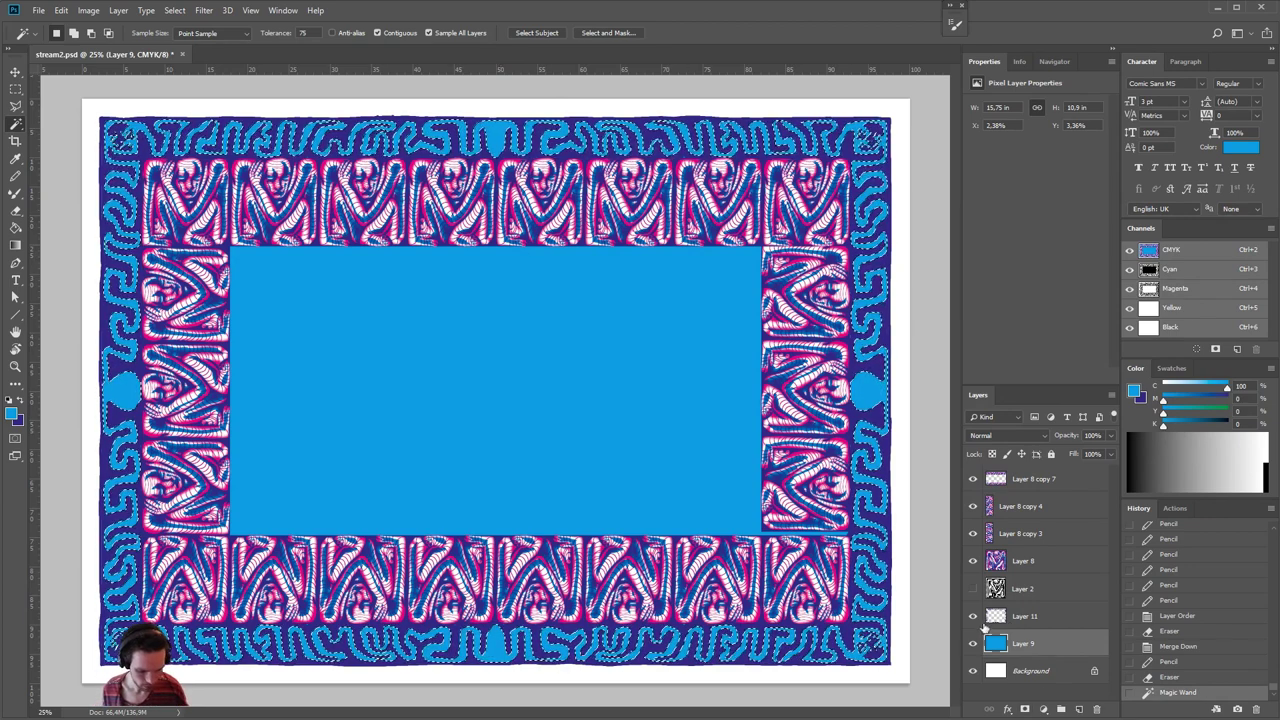
key("ctrl+shift+alt+n")
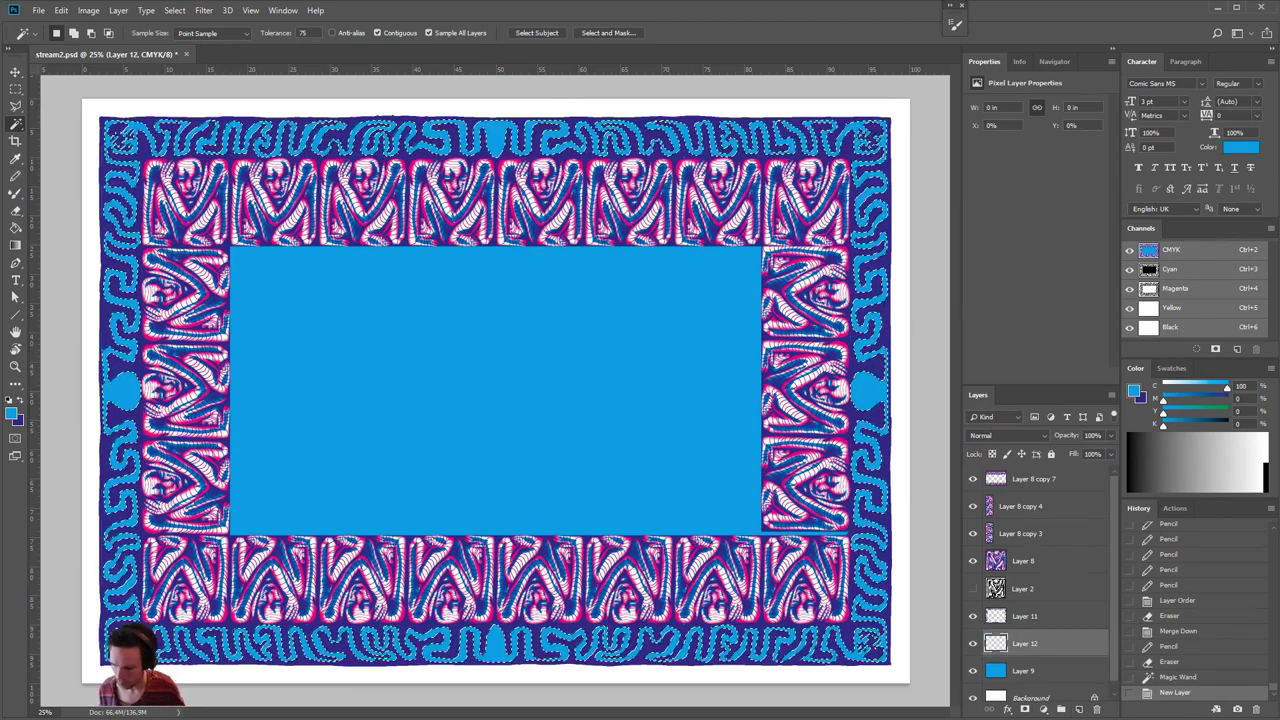
- Contract the squiggle selection by 4 px, fill it with white and deselect
left_click(174, 10)
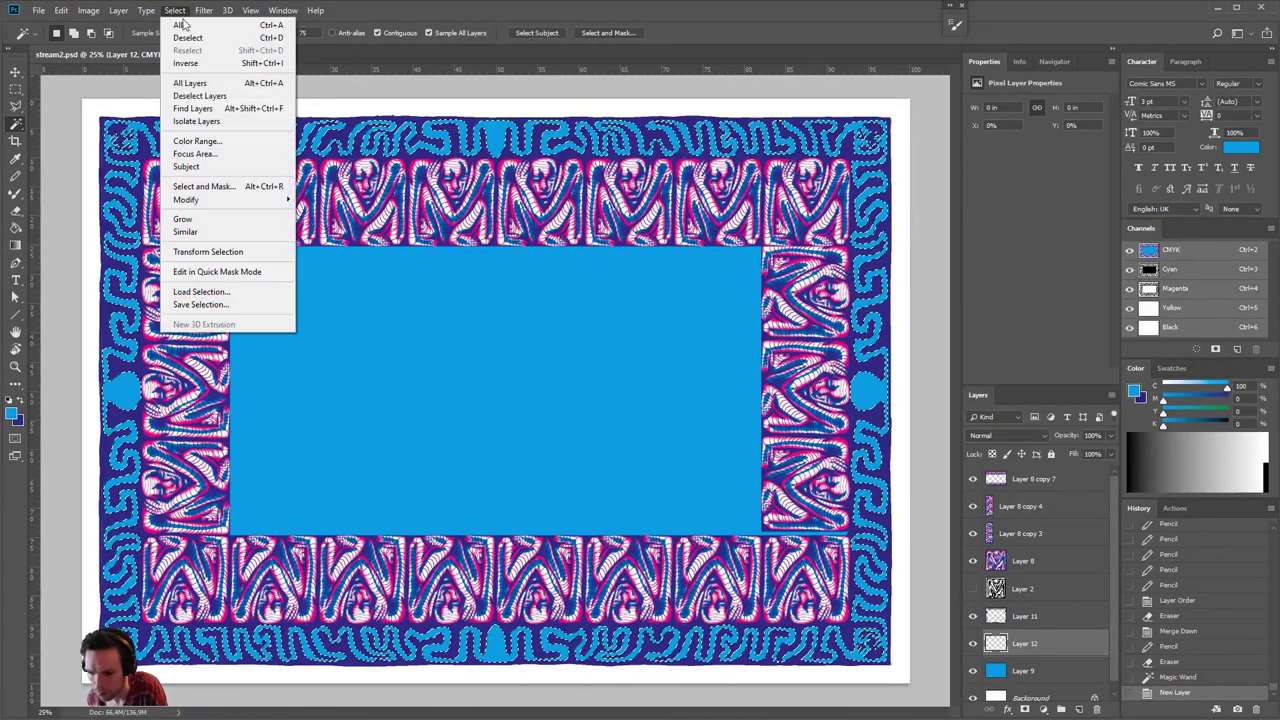
mouse_move(280, 200)
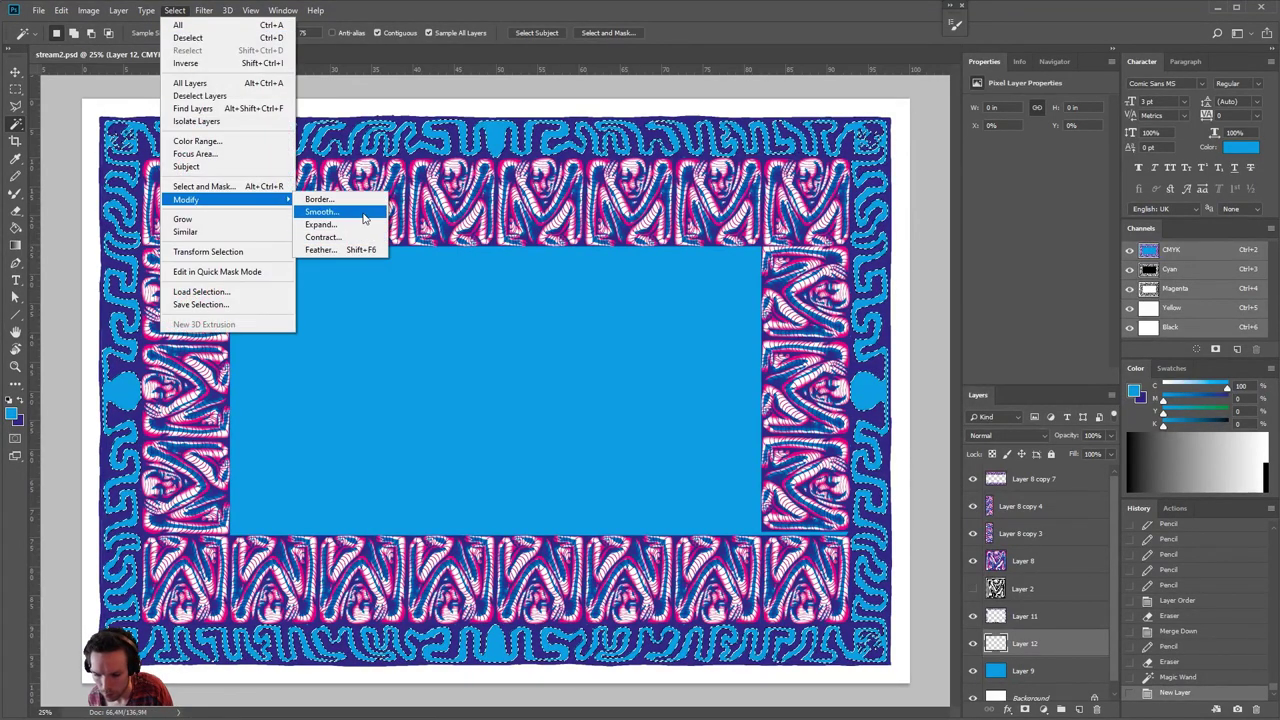
left_click(322, 237)
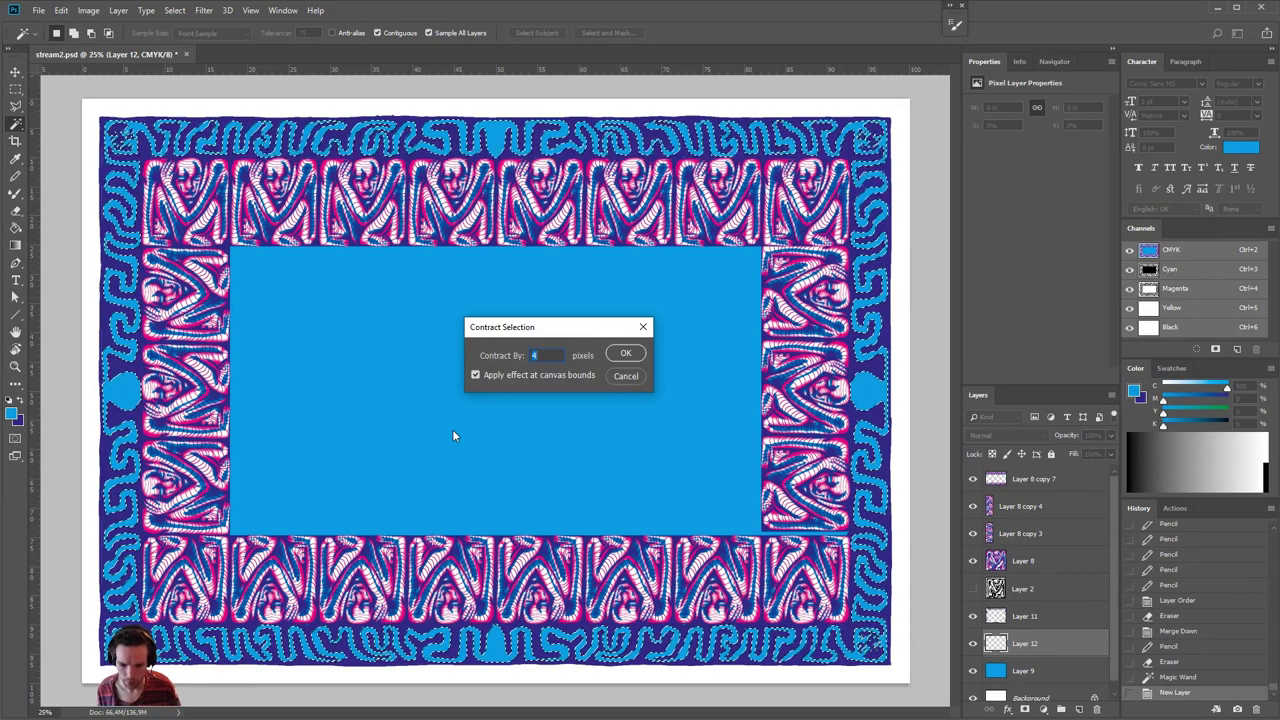
key("Return")
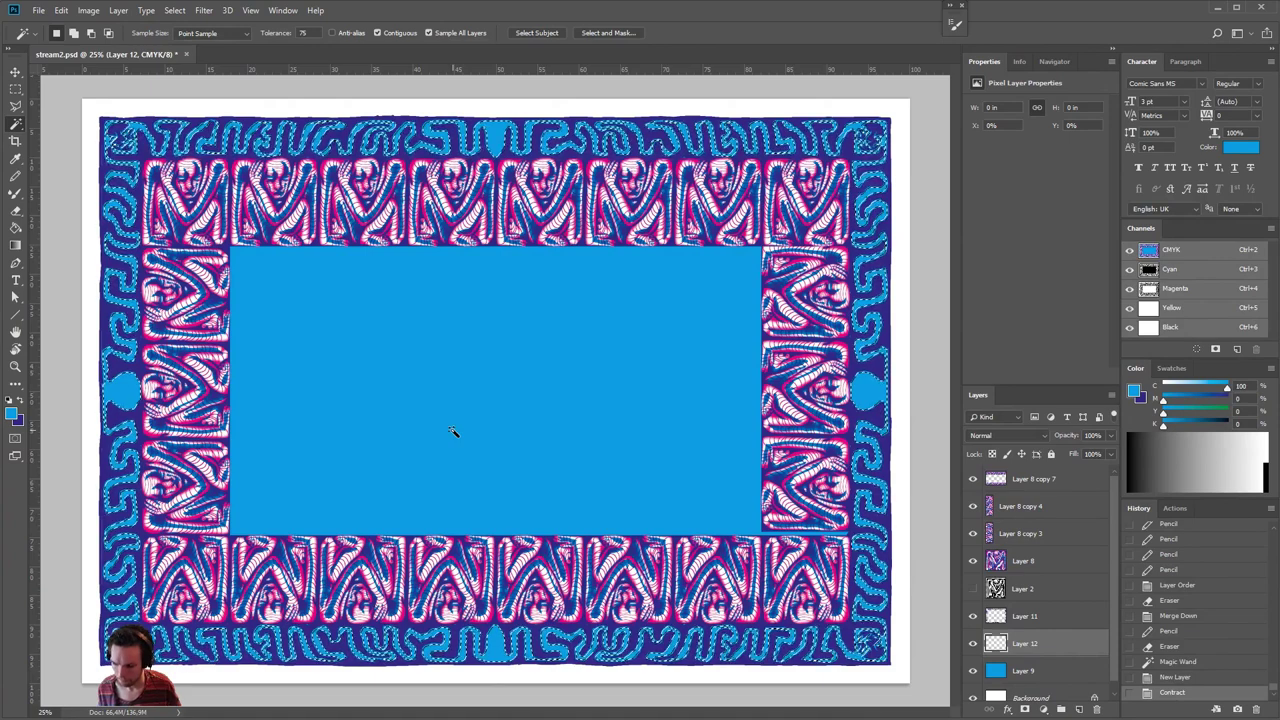
left_click_drag(1204, 387, 1163, 387)
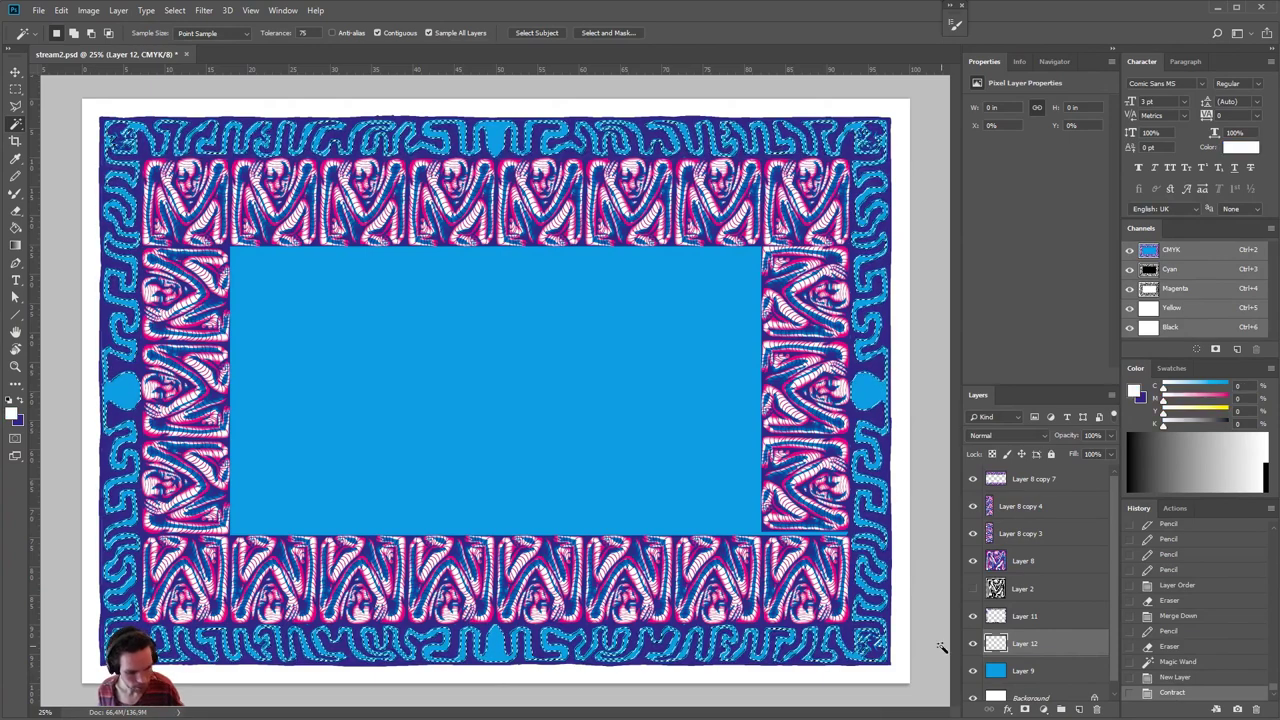
key("x")
key("ctrl+BackSpace")
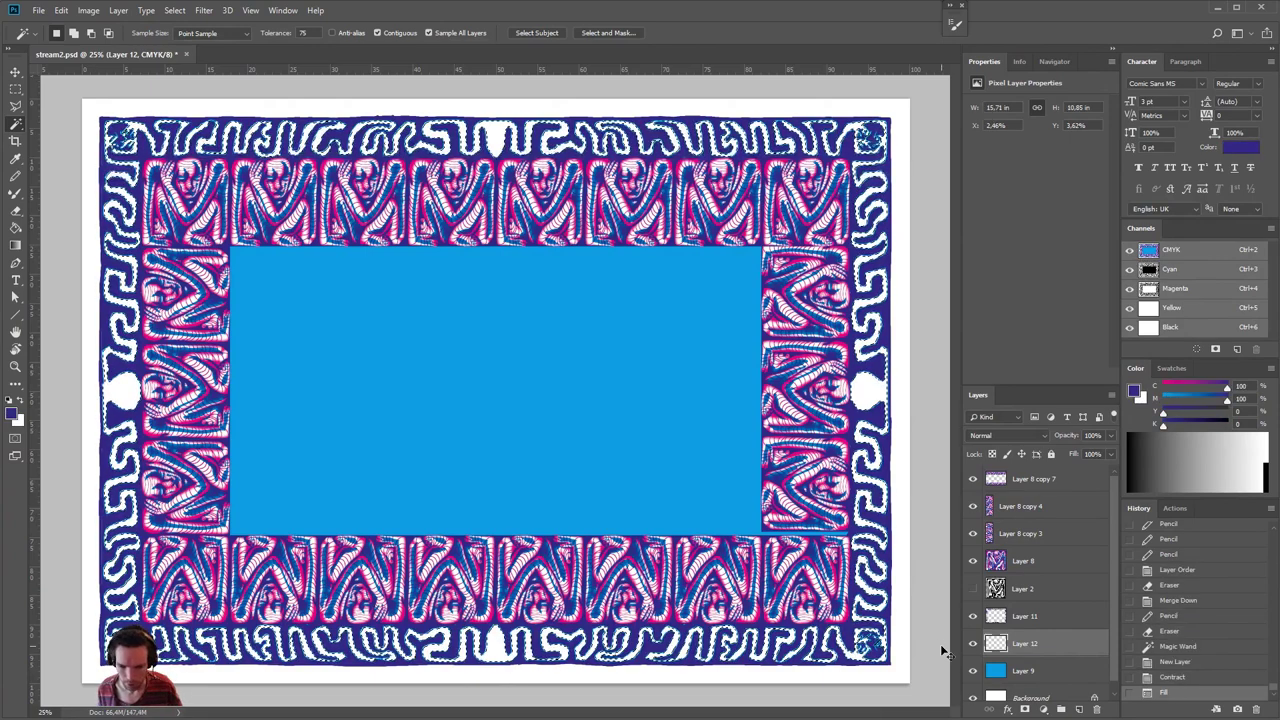
key("ctrl+d")
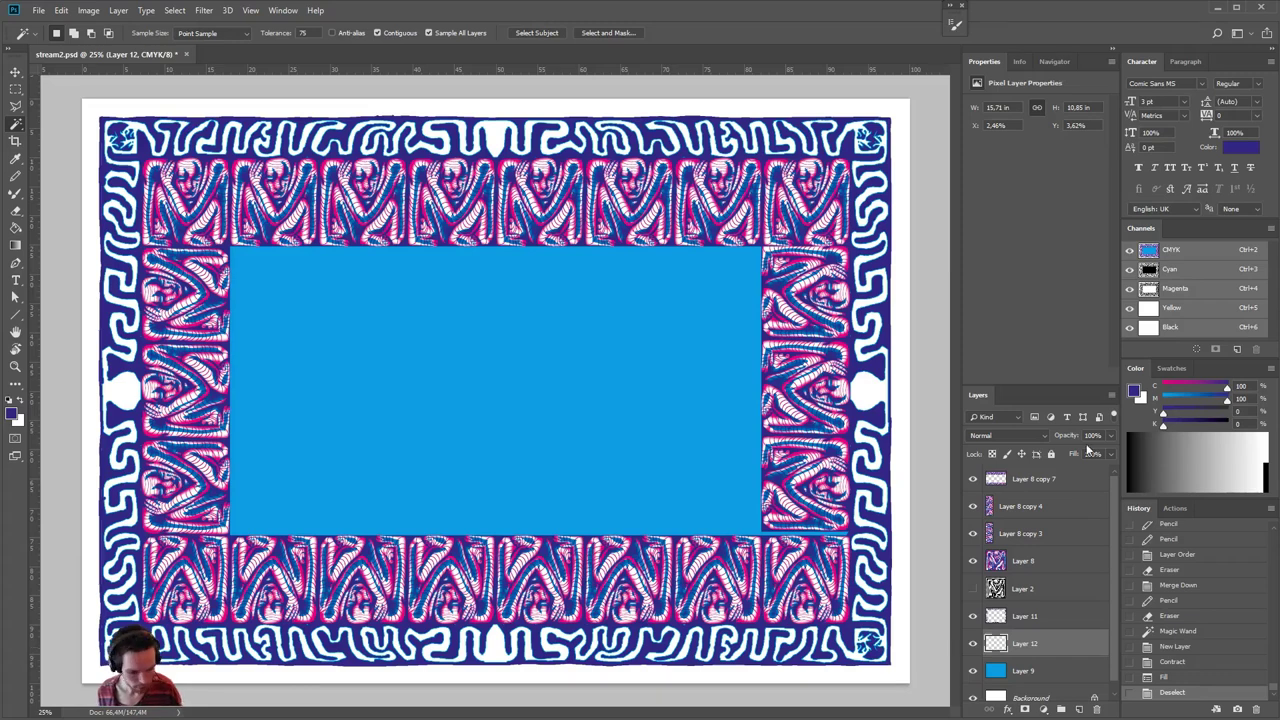
- Add an Inner Glow to Layer 12 with Normal blending and a cyan-blue C100 colour
double_click(1068, 651)
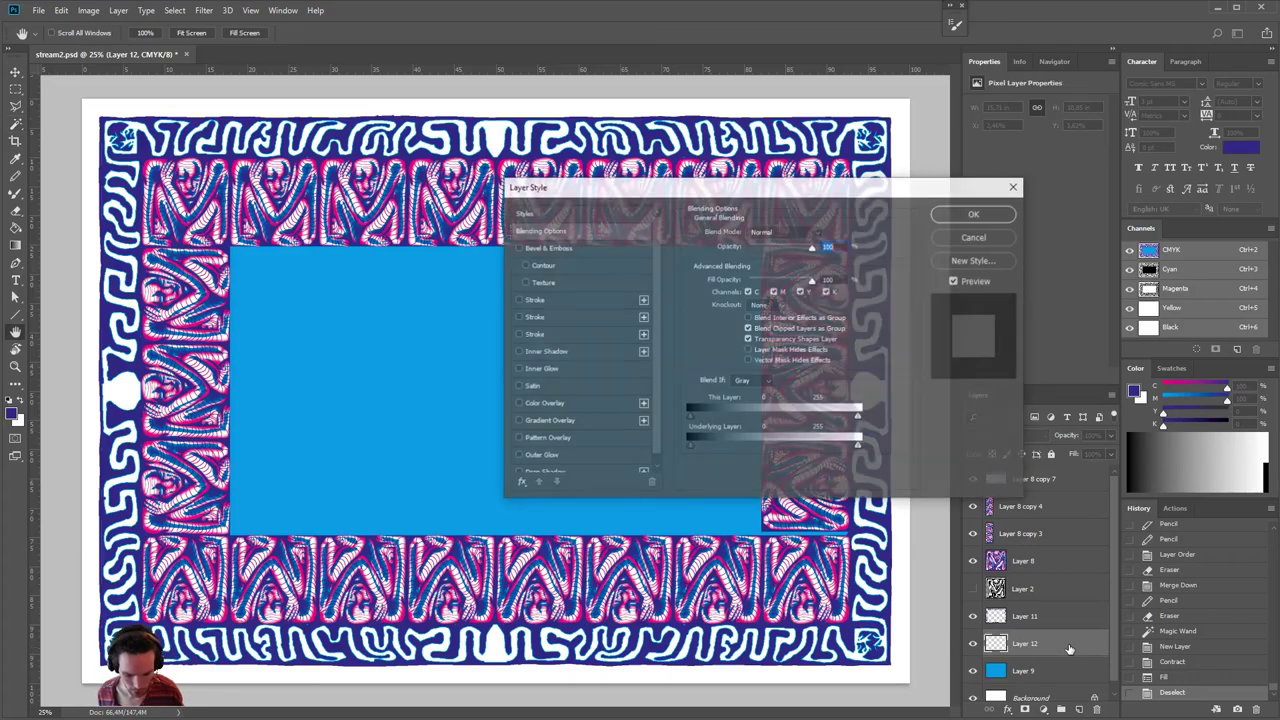
left_click(540, 369)
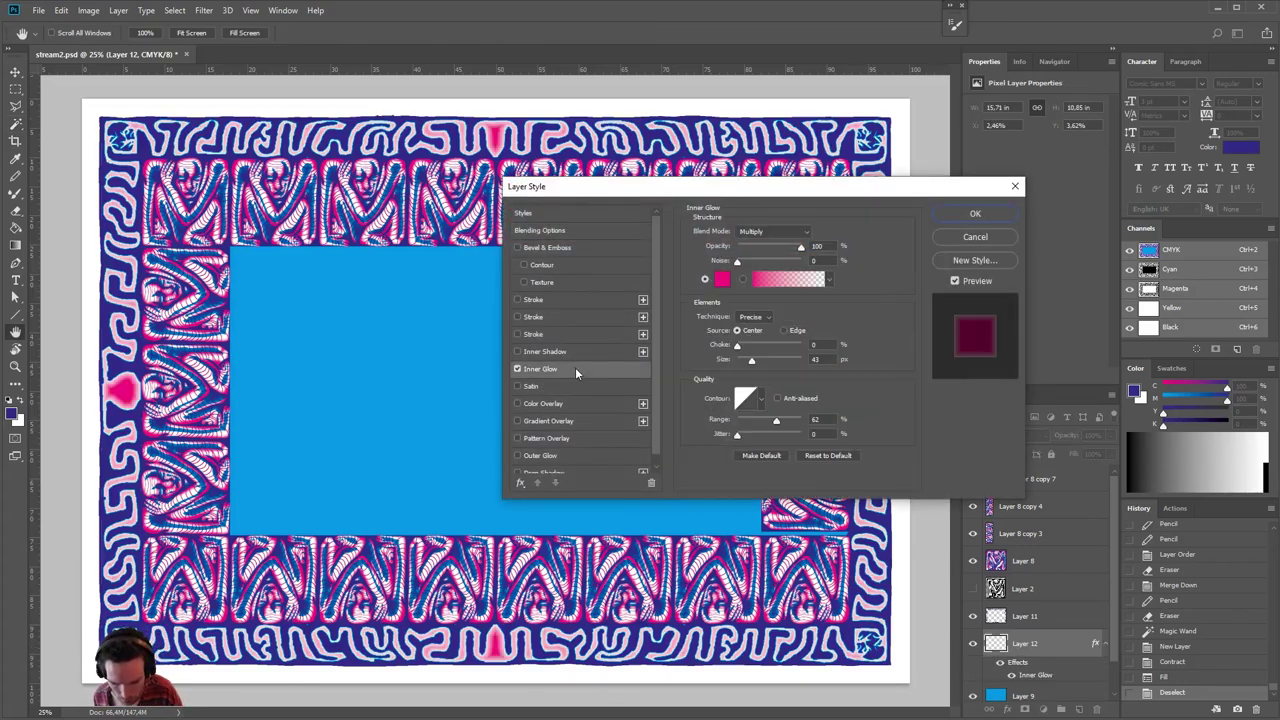
left_click(764, 231)
left_click(758, 244)
left_click(722, 279)
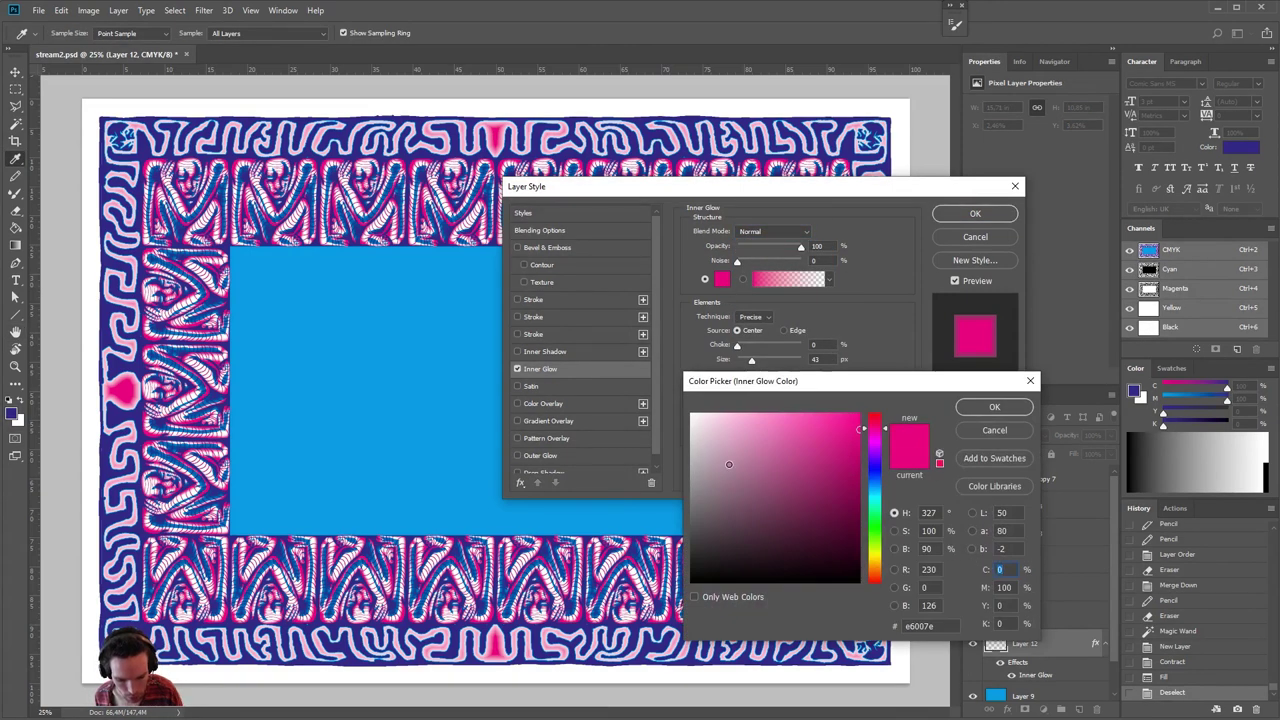
left_click_drag(729, 464, 688, 410)
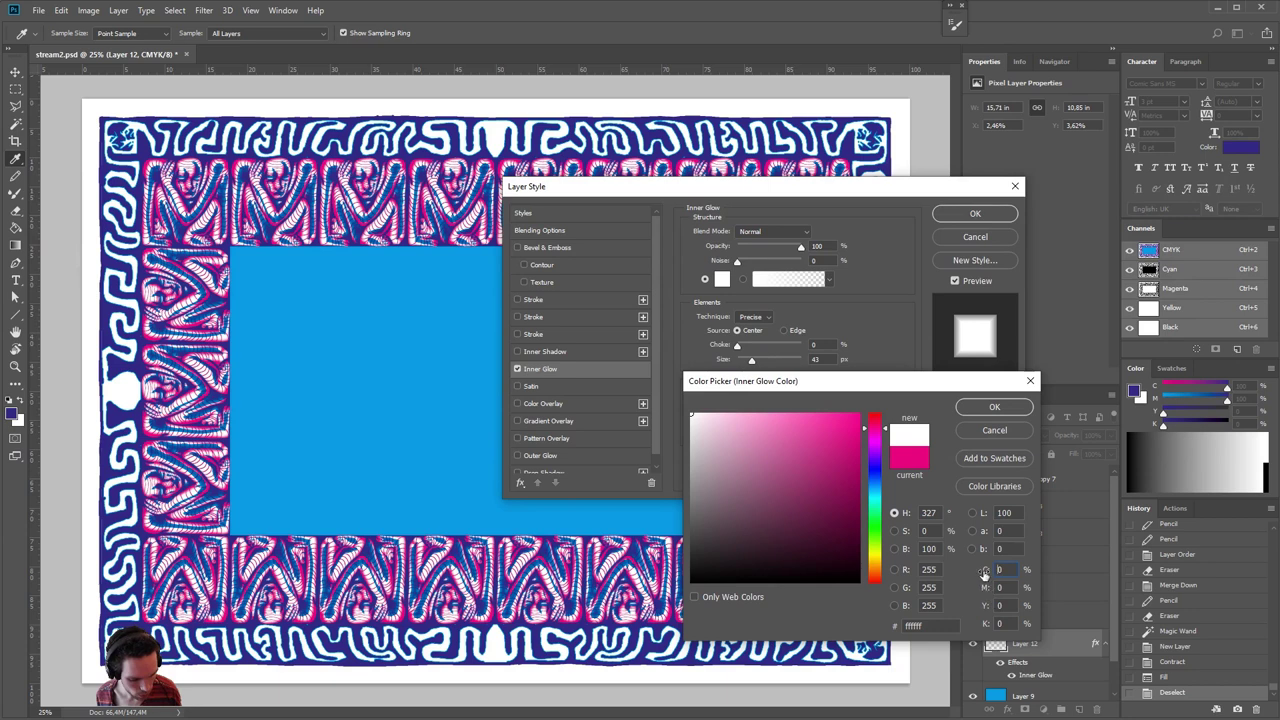
type("100")
left_click(993, 406)
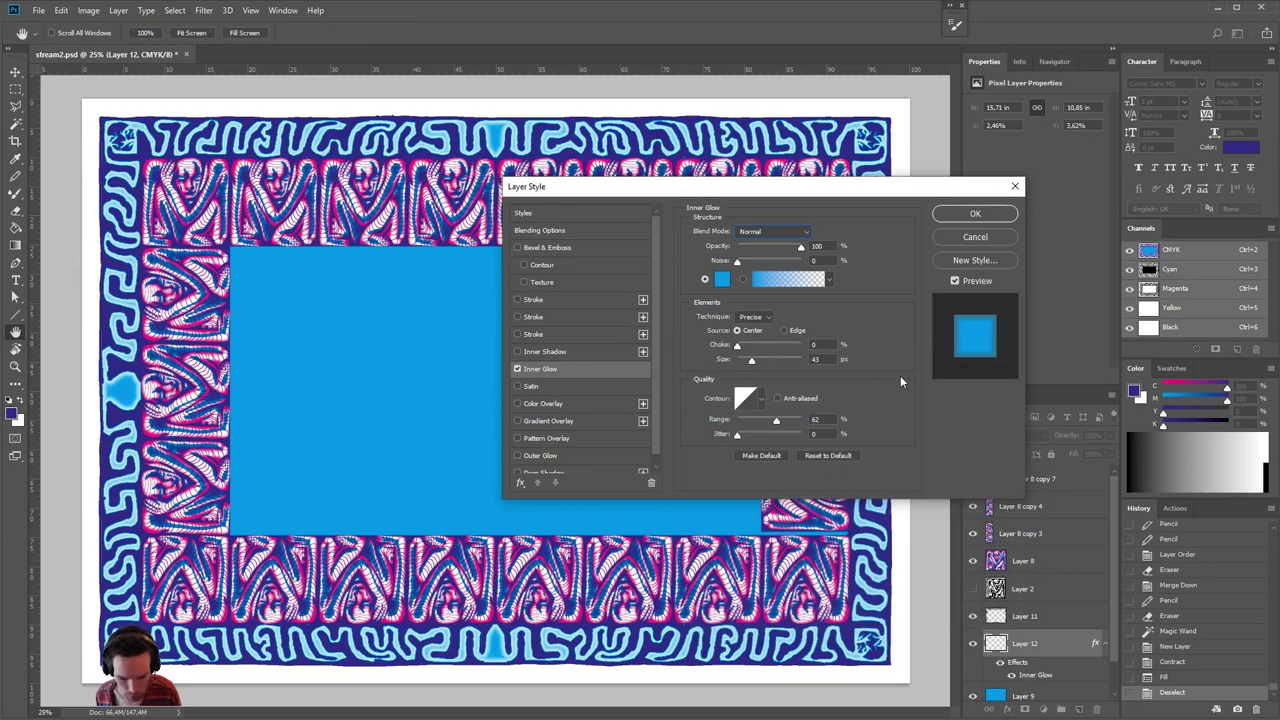
- Set the glow to Edge source, Softer technique, 35 px size and 100% range, then apply
left_click(785, 330)
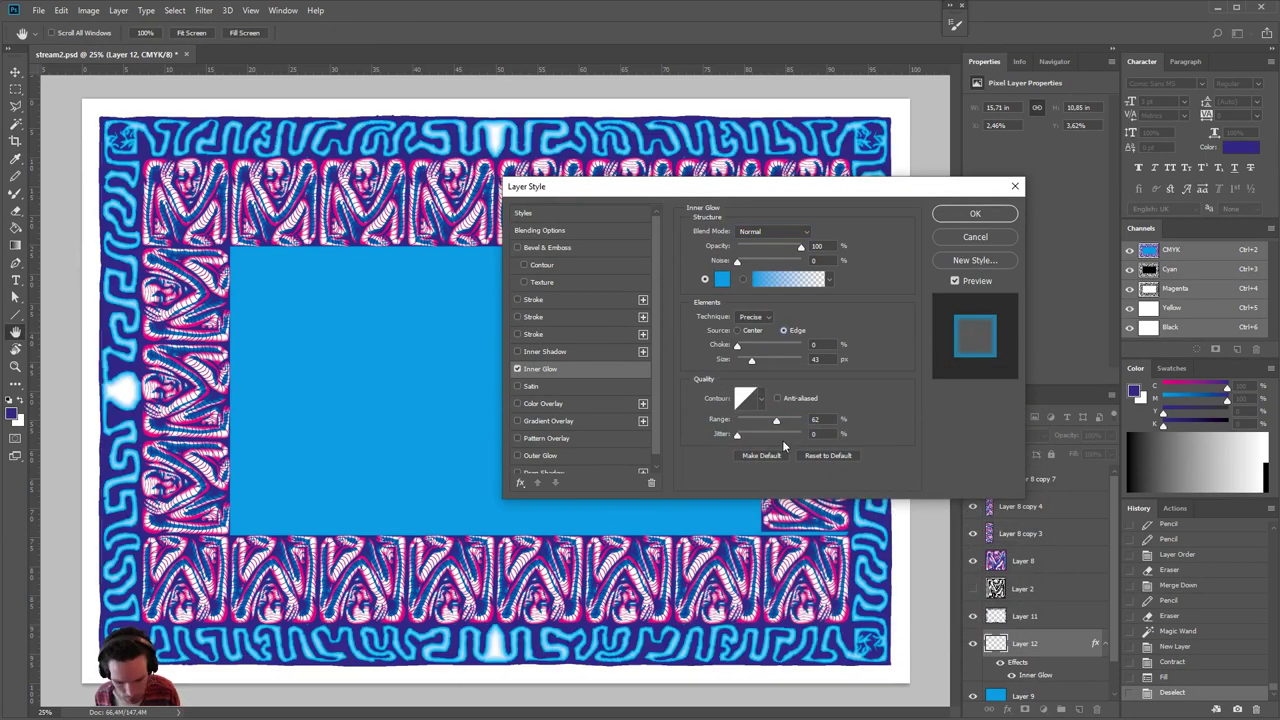
left_click_drag(750, 361, 747, 363)
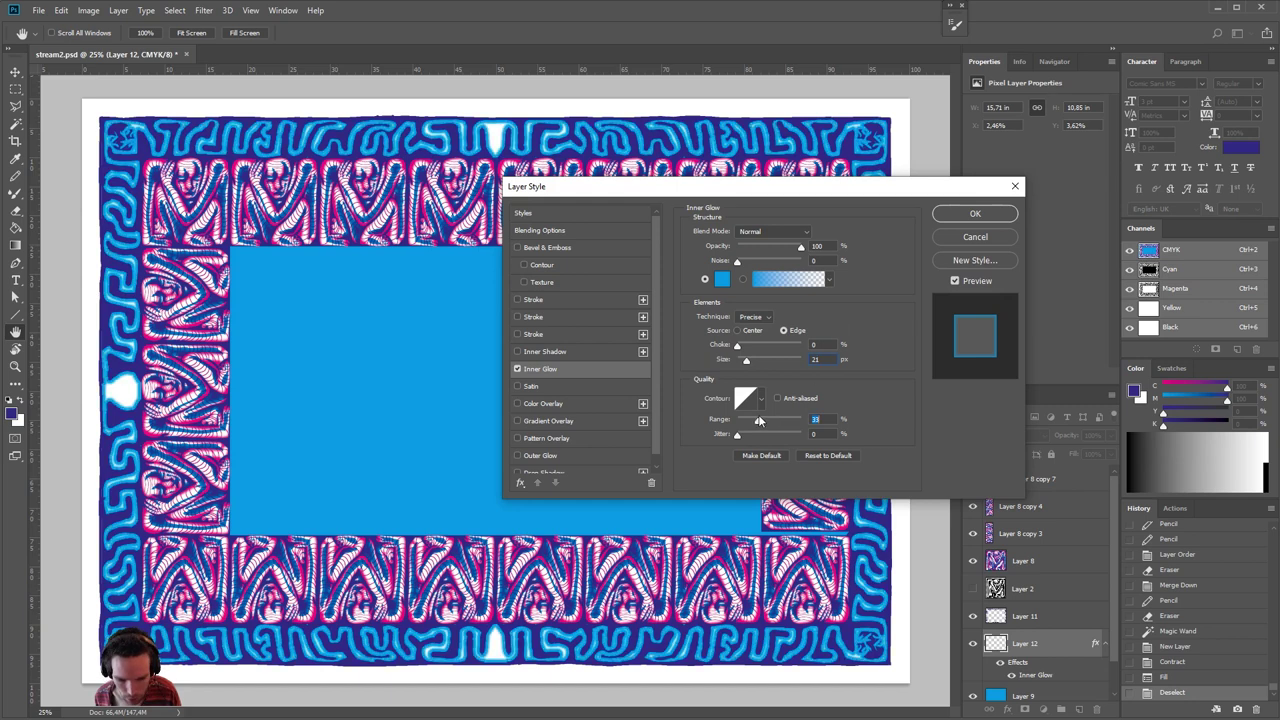
left_click_drag(771, 420, 768, 422)
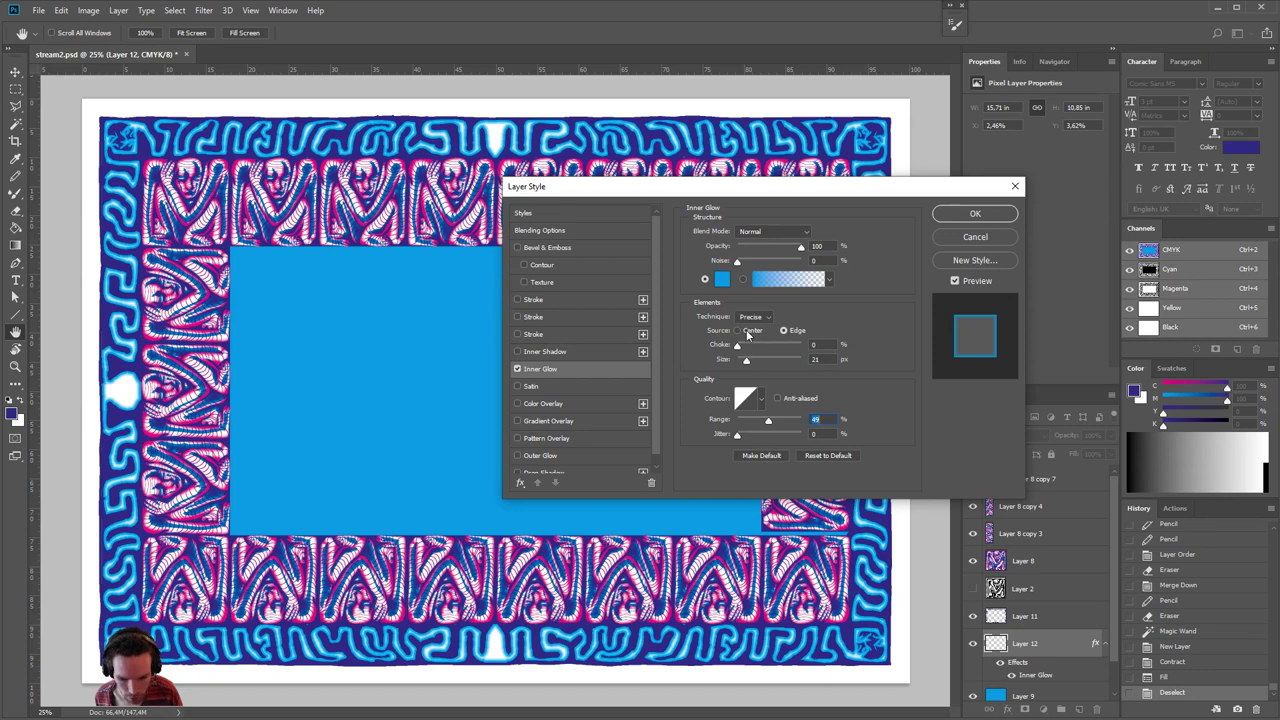
left_click(748, 332)
left_click(784, 332)
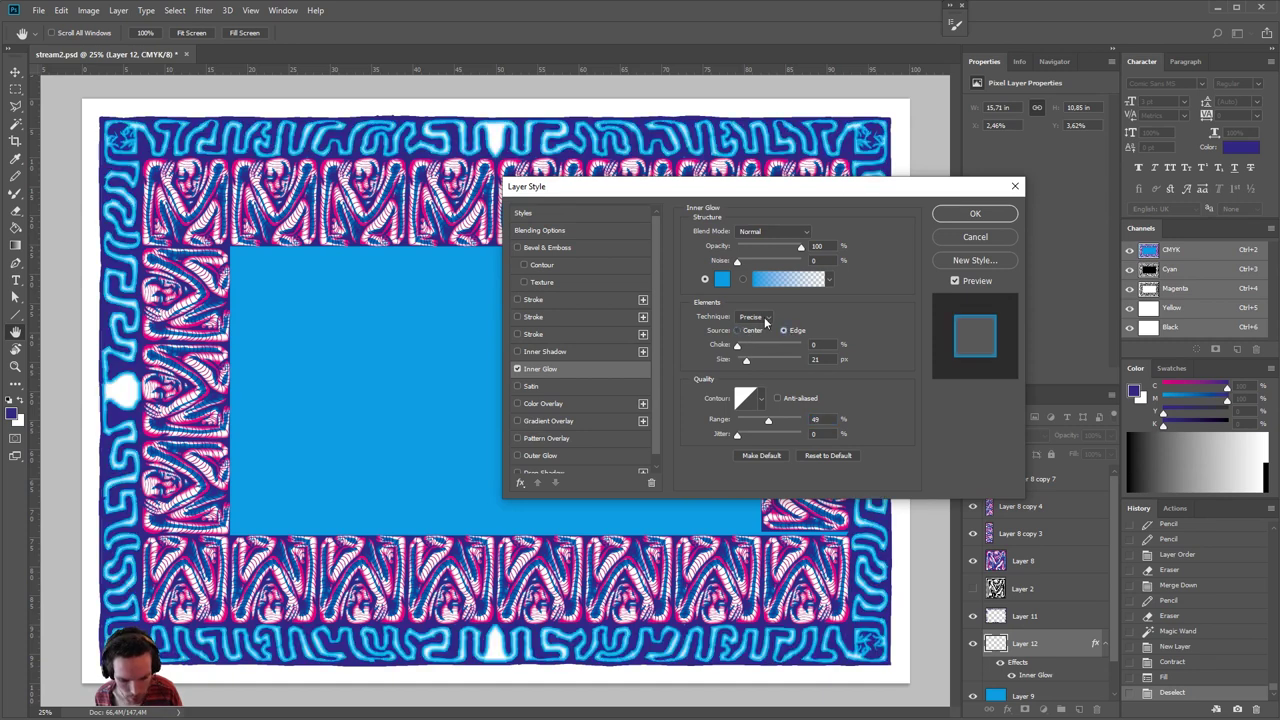
left_click(752, 316)
left_click(752, 330)
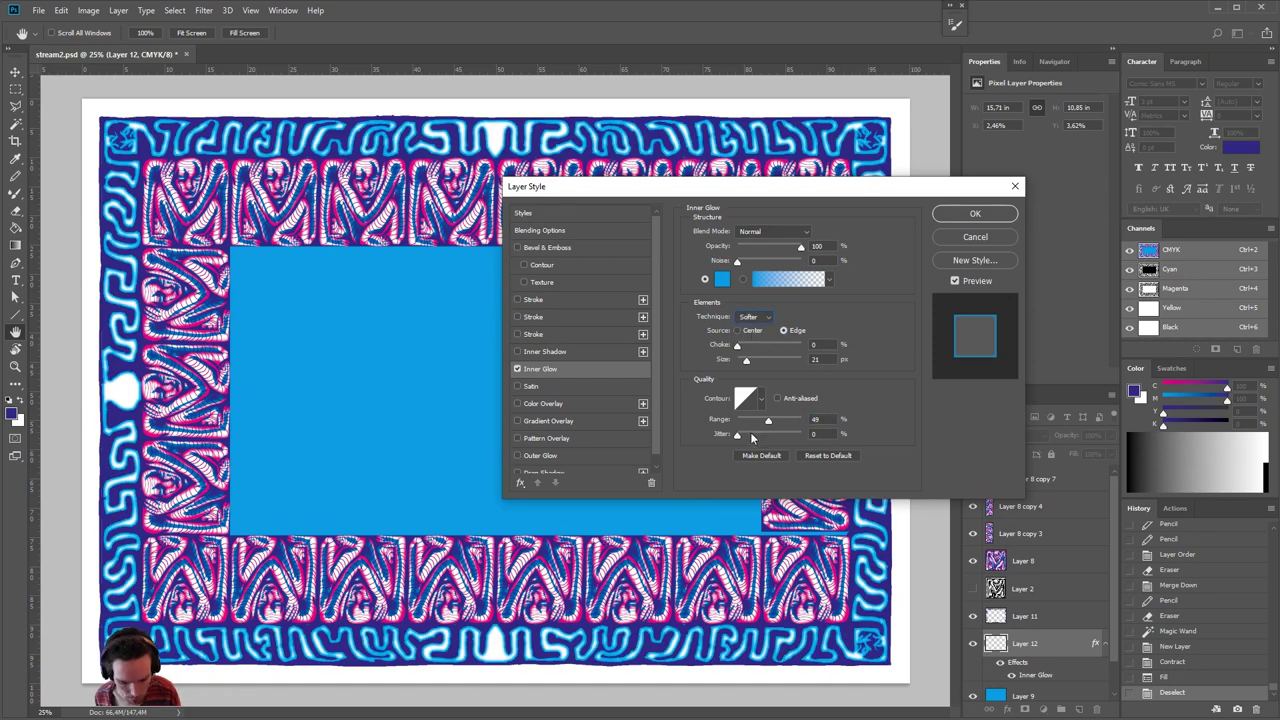
left_click_drag(745, 360, 750, 360)
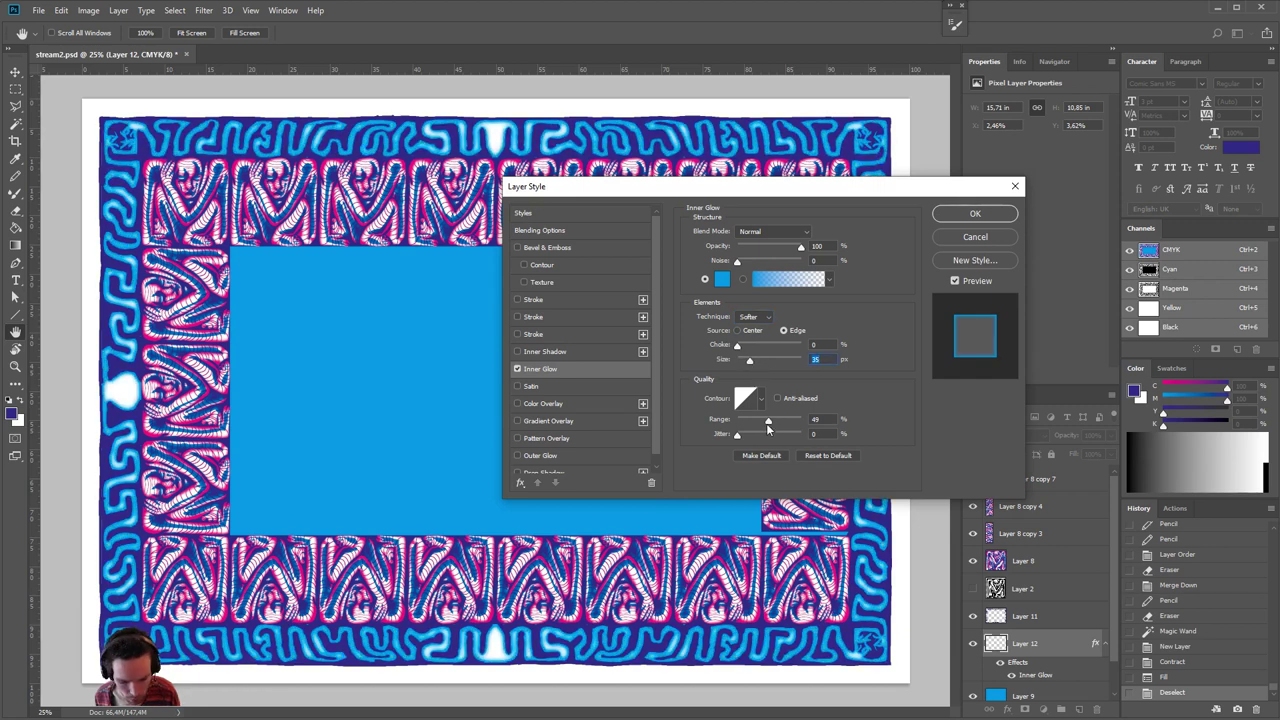
left_click_drag(766, 422, 803, 418)
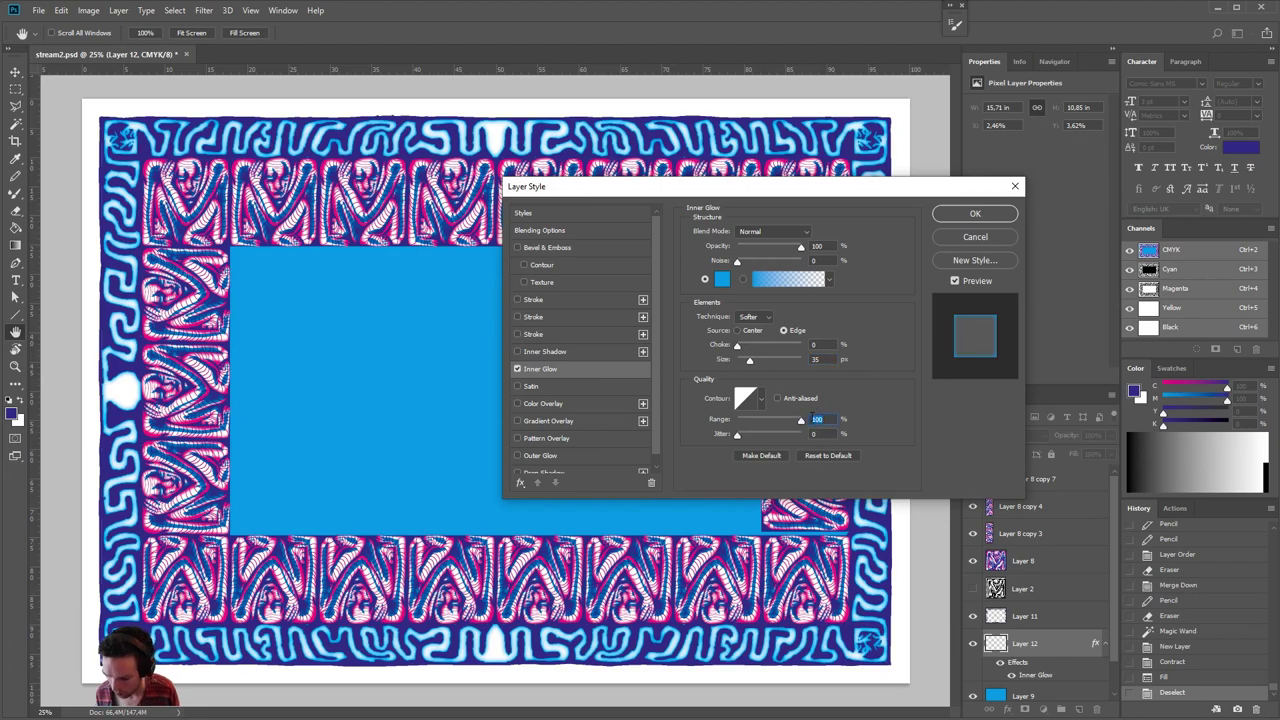
left_click(960, 214)
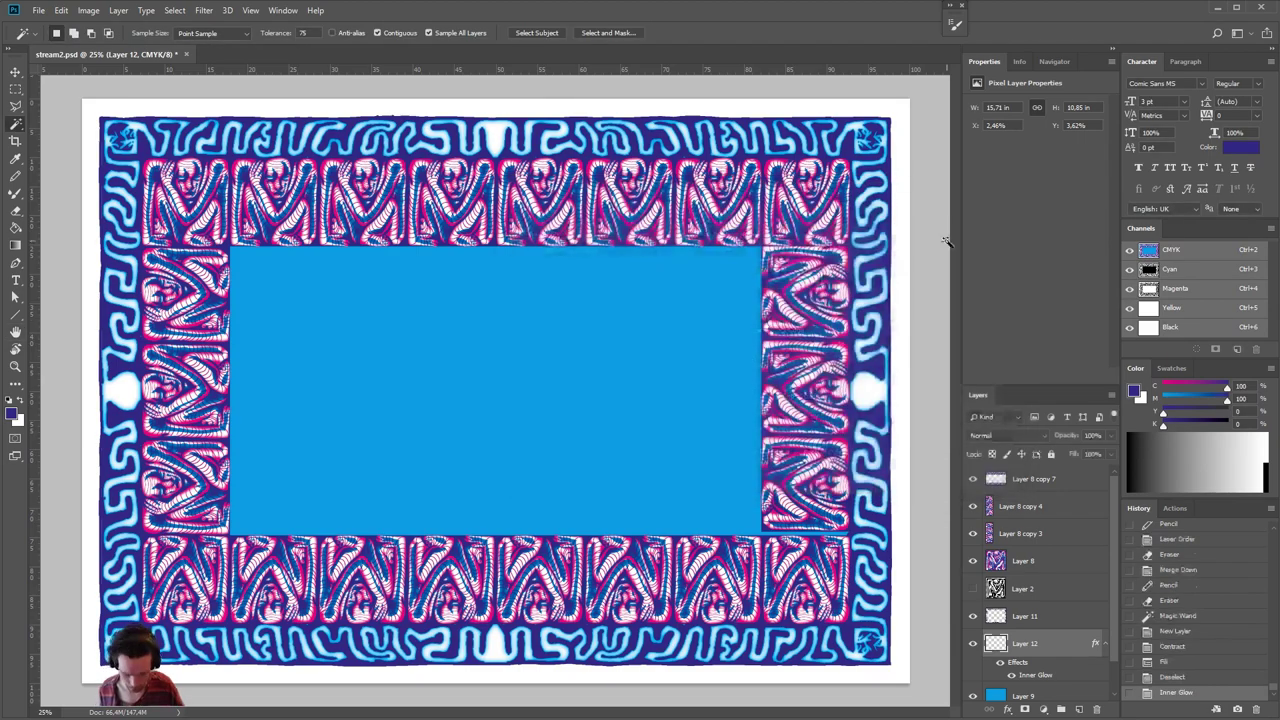
- Zoom in on the top border and toggle Layer 12's visibility to compare the glow
key("ctrl+plus")
key("ctrl+plus")
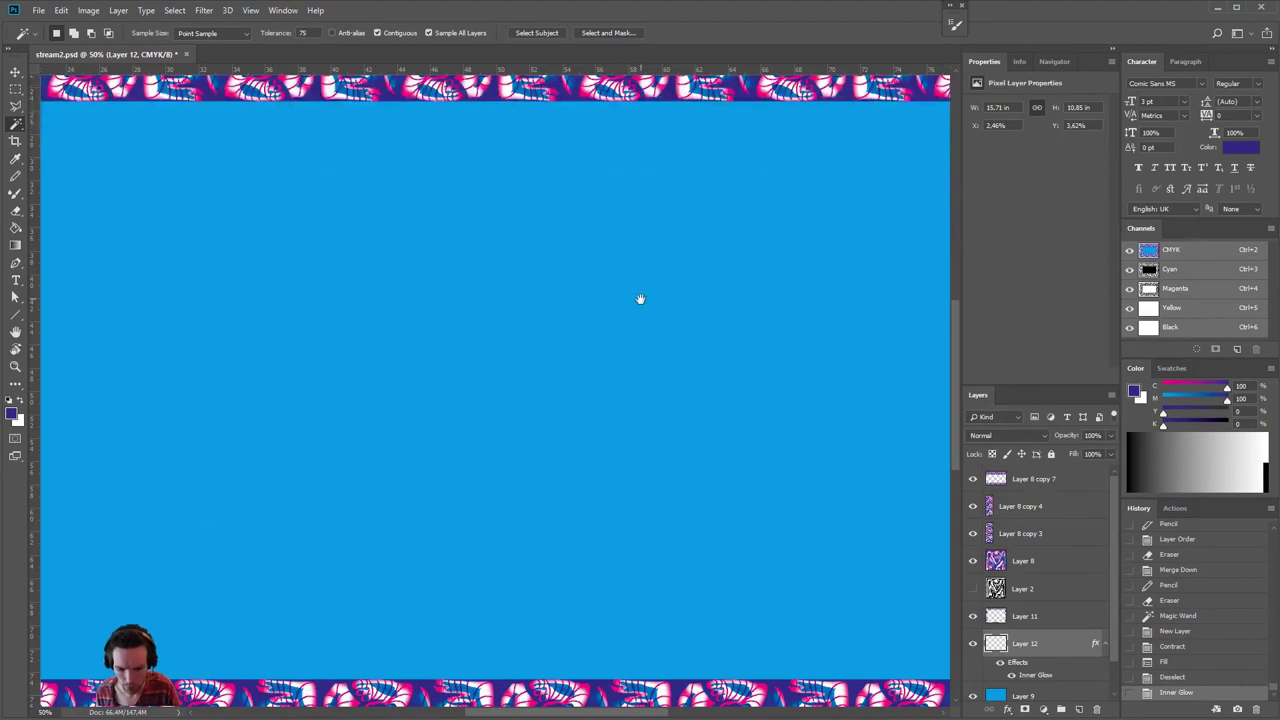
scroll(643, 563, "up", 5)
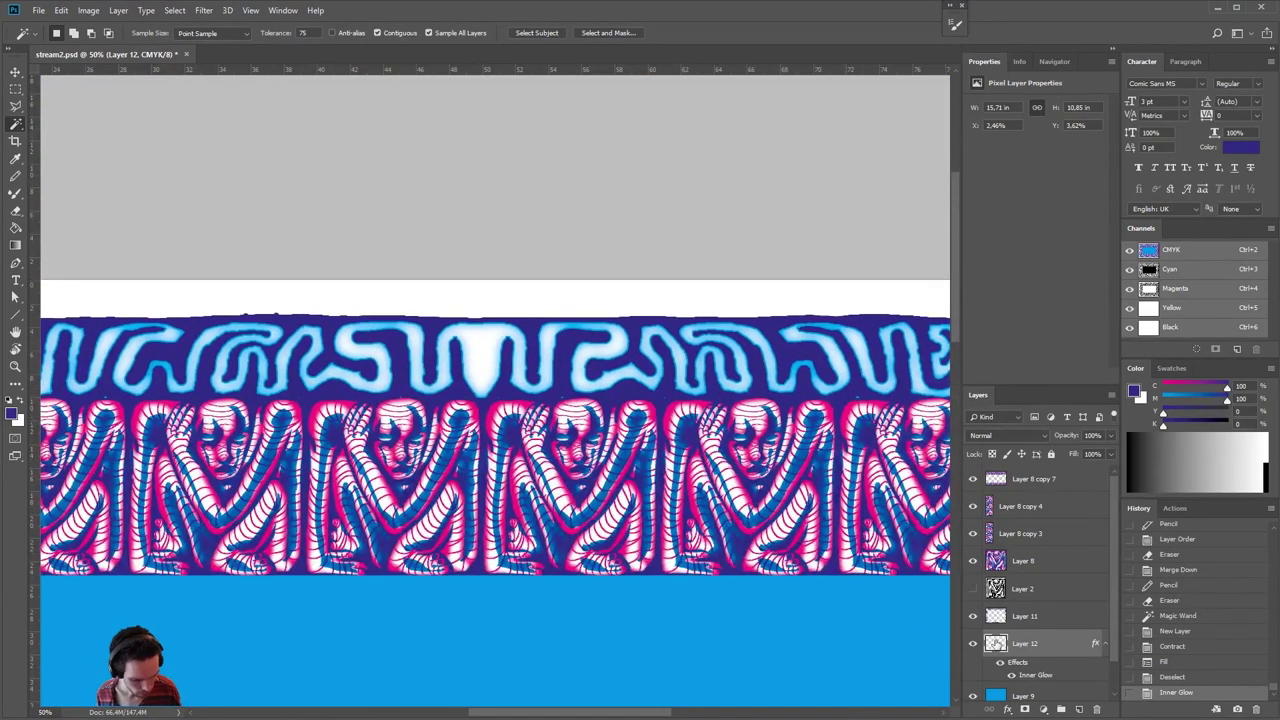
left_click(974, 645)
left_click(974, 645)
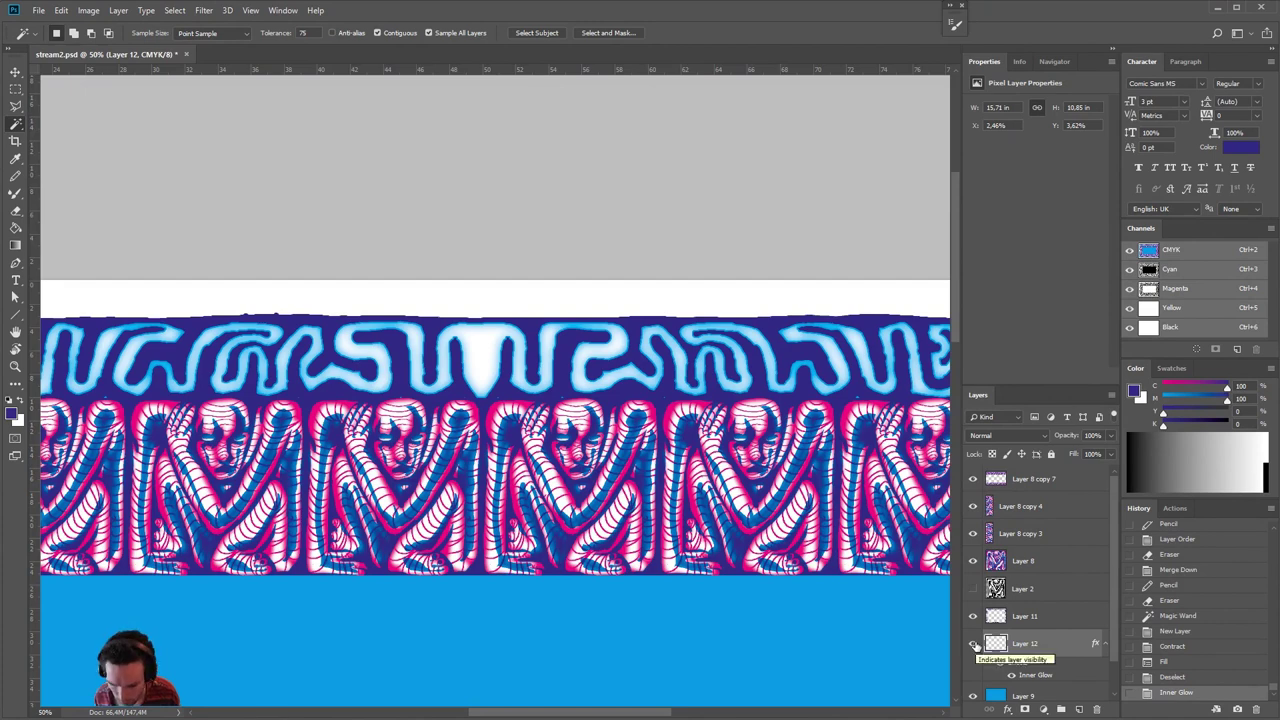
left_click(974, 645)
left_click(974, 645)
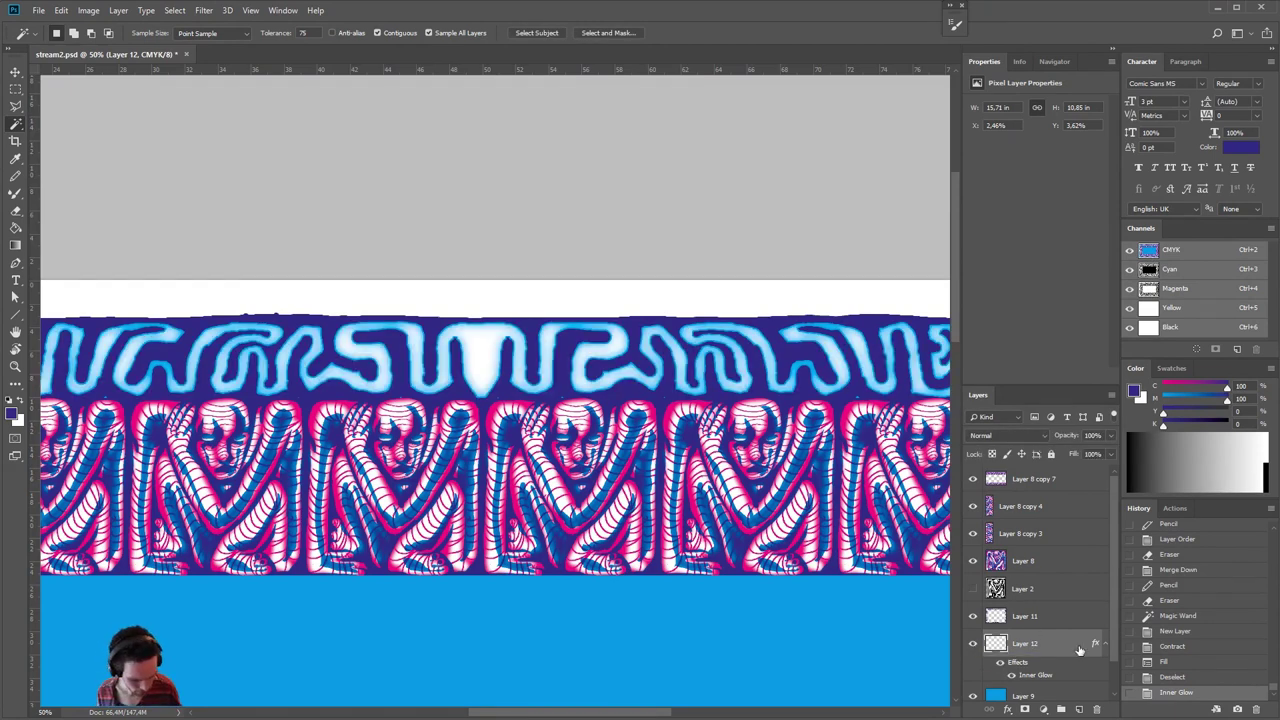
- Try Multiply on Layer 12, then settle on the Screen blend mode
left_click(1010, 435)
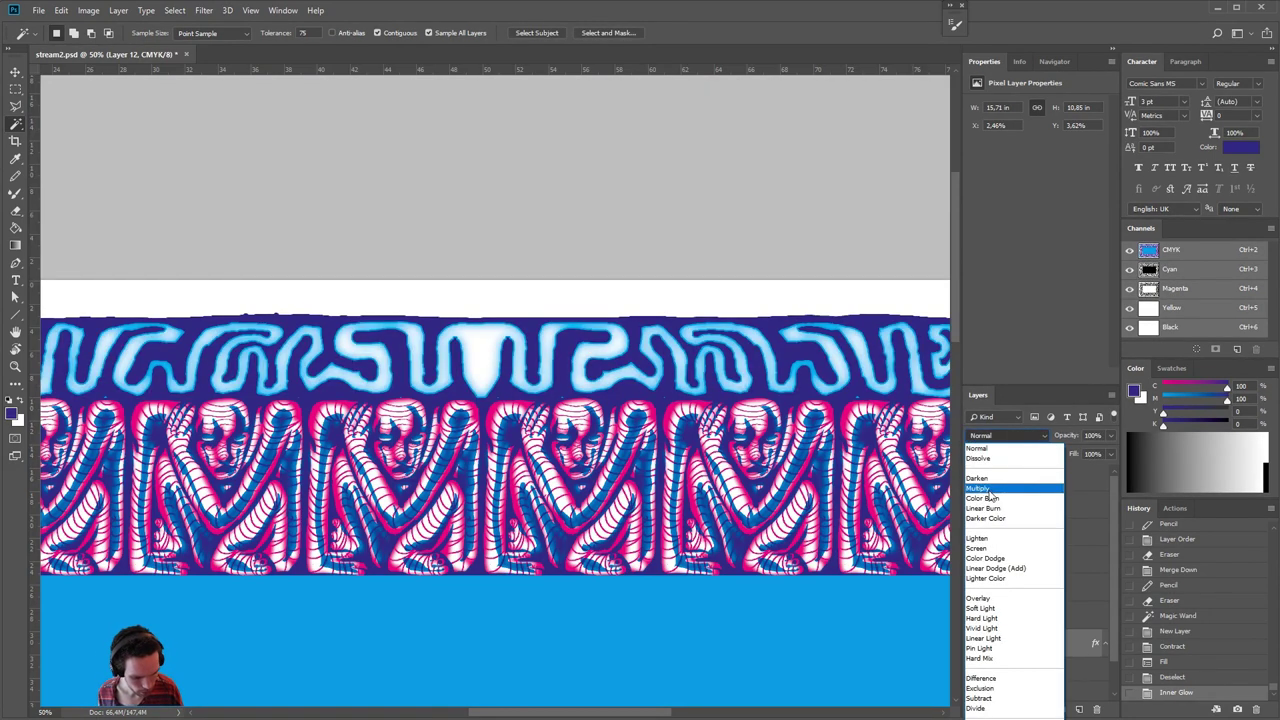
left_click(995, 491)
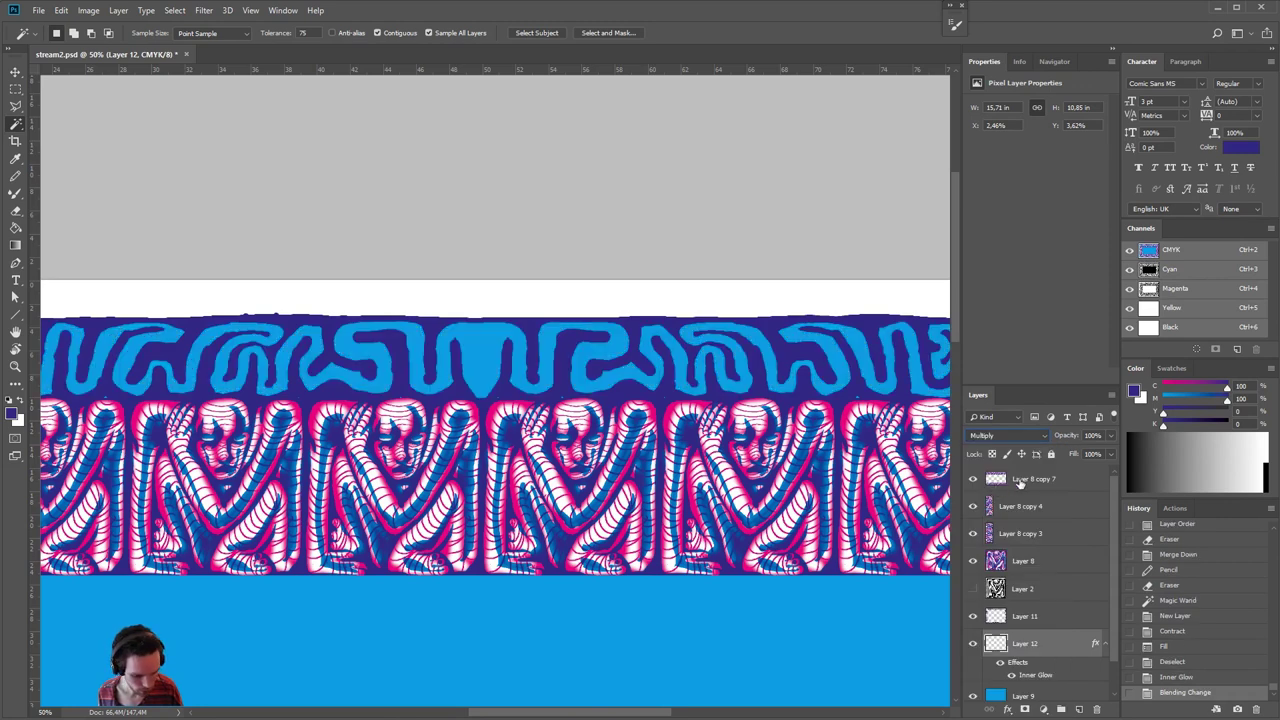
left_click(1002, 442)
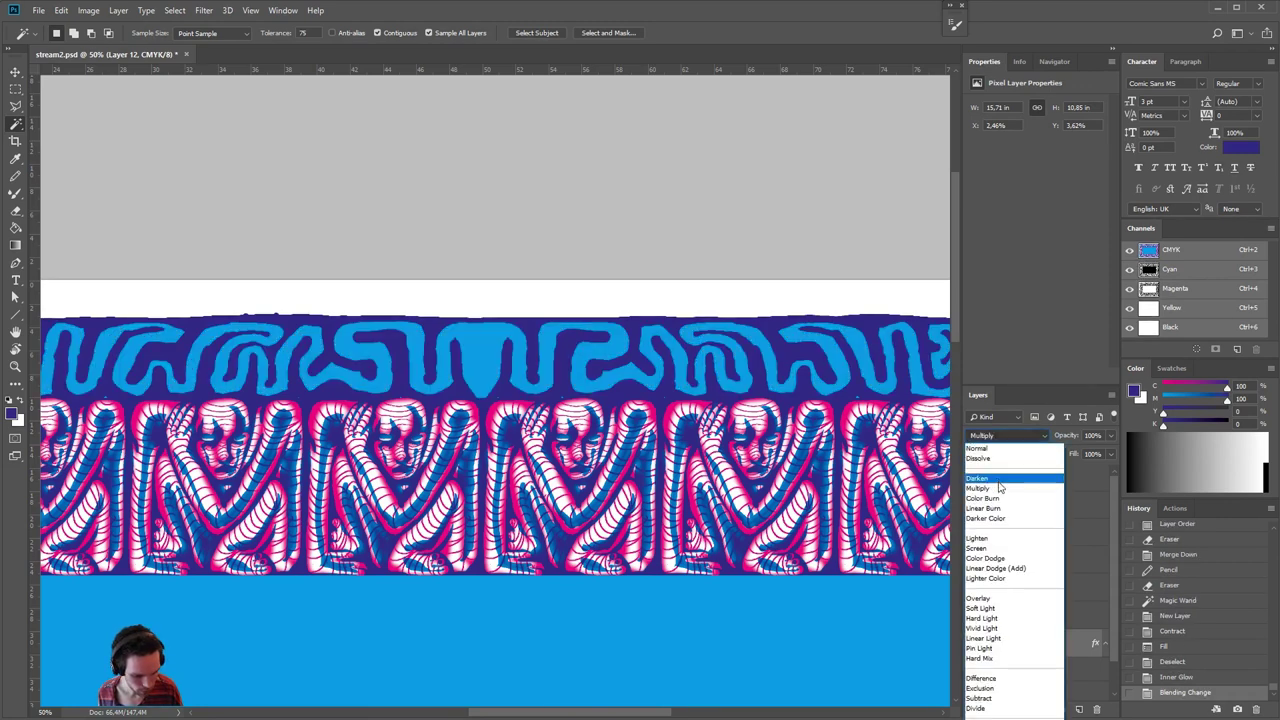
left_click(990, 553)
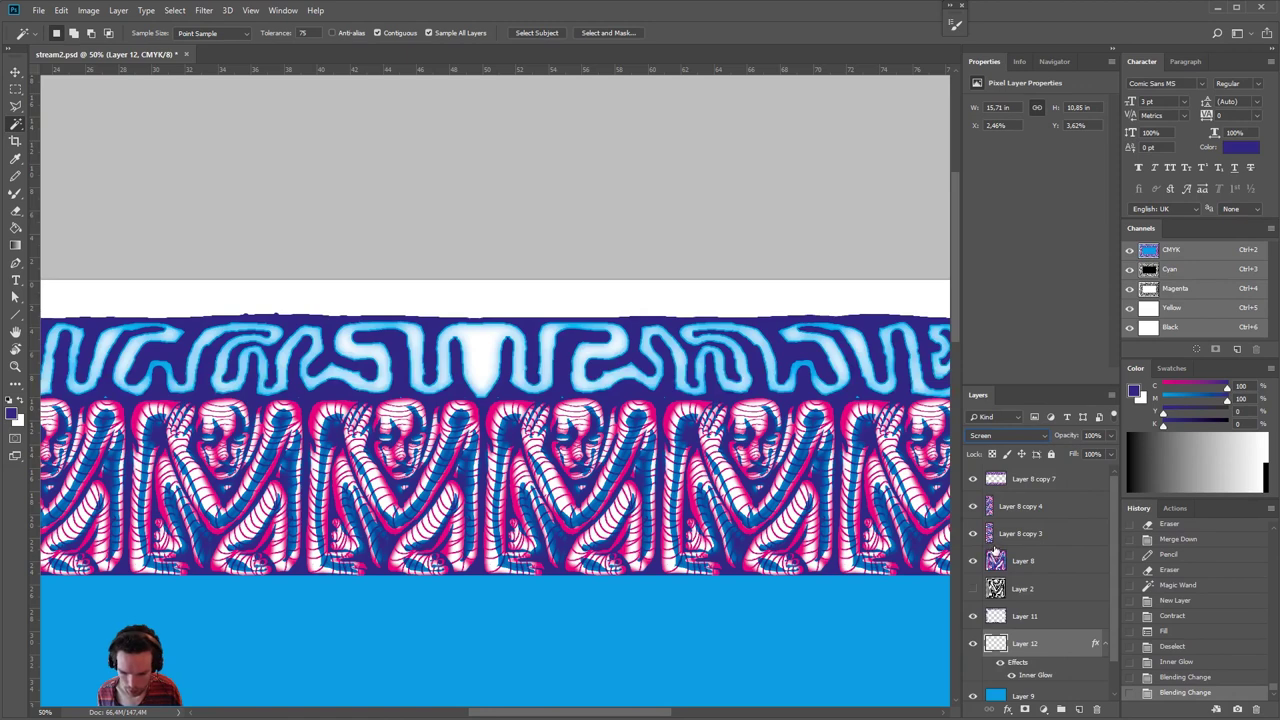
- Select Layer 9, then Layer 12, then Layer 11 in the Layers panel
scroll(1080, 610, "down", 1)
left_click(1071, 666)
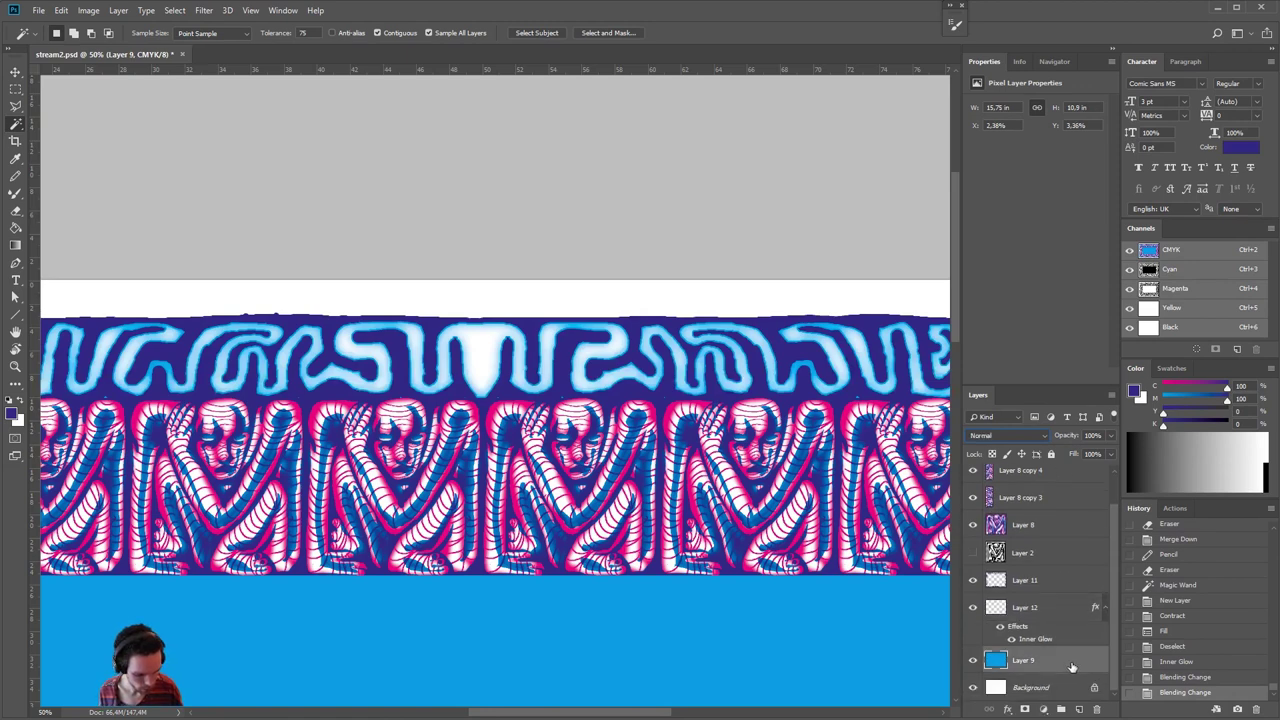
left_click(1063, 612)
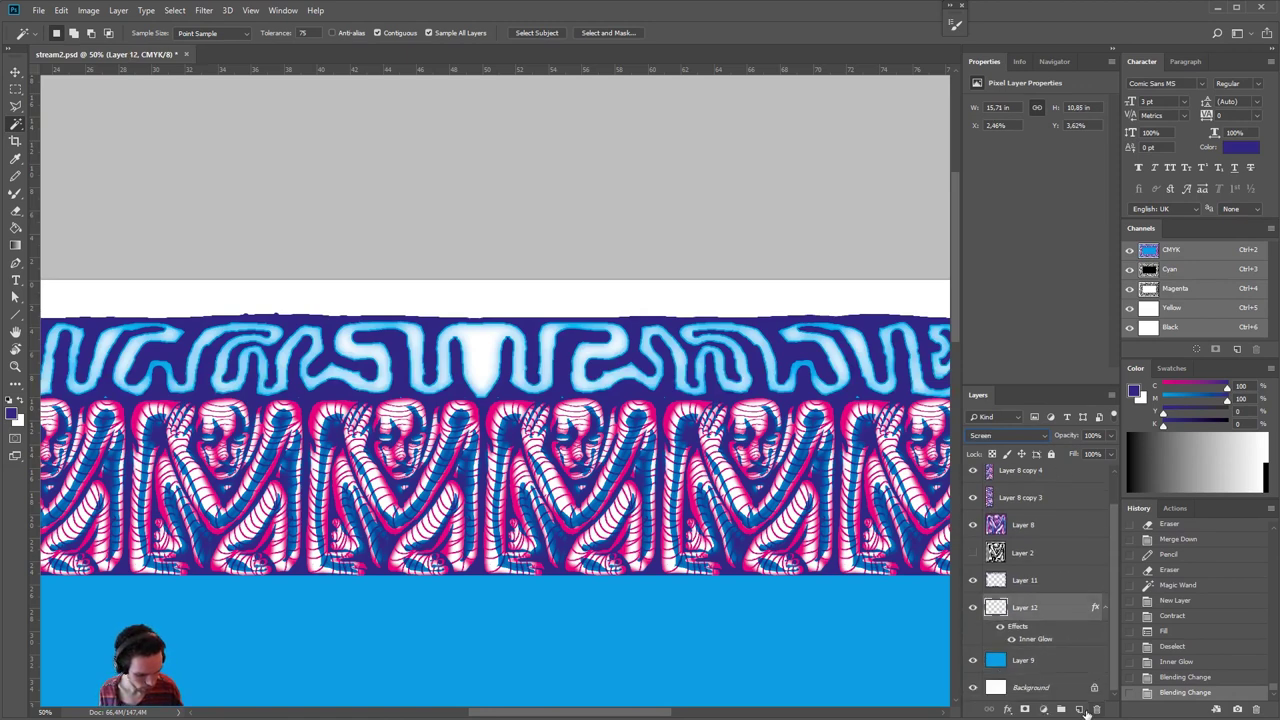
left_click(1044, 583)
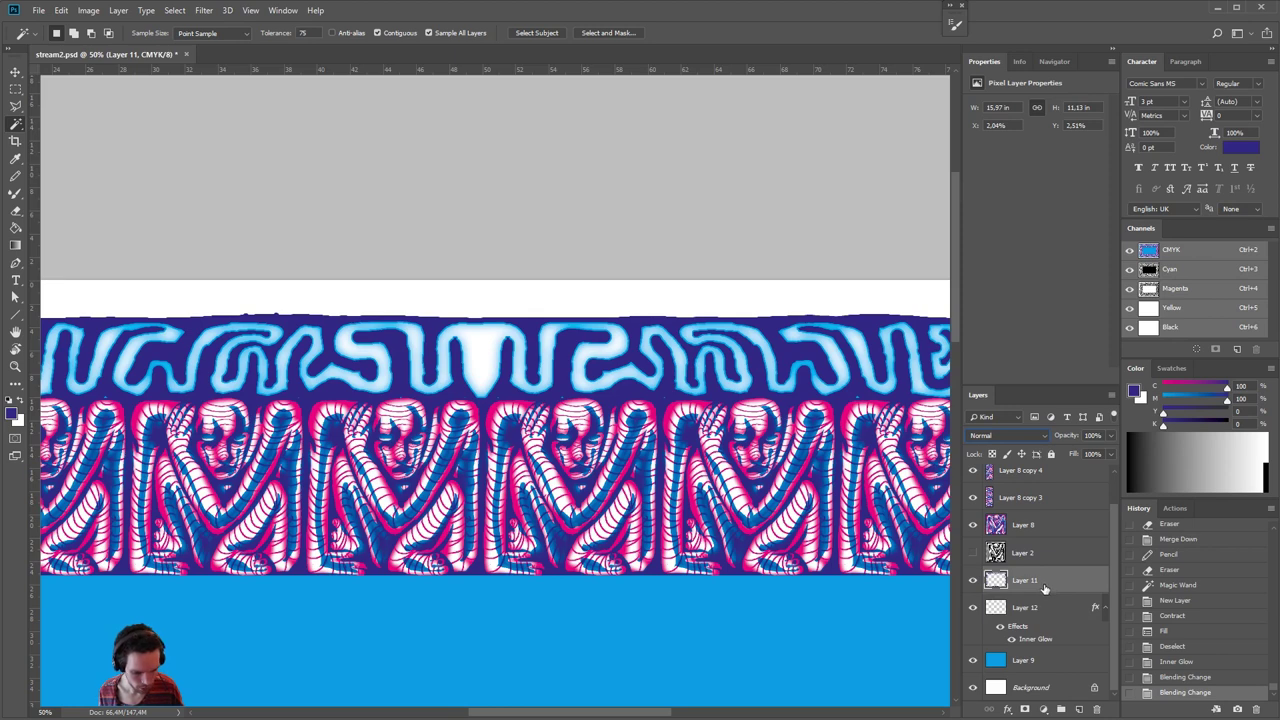
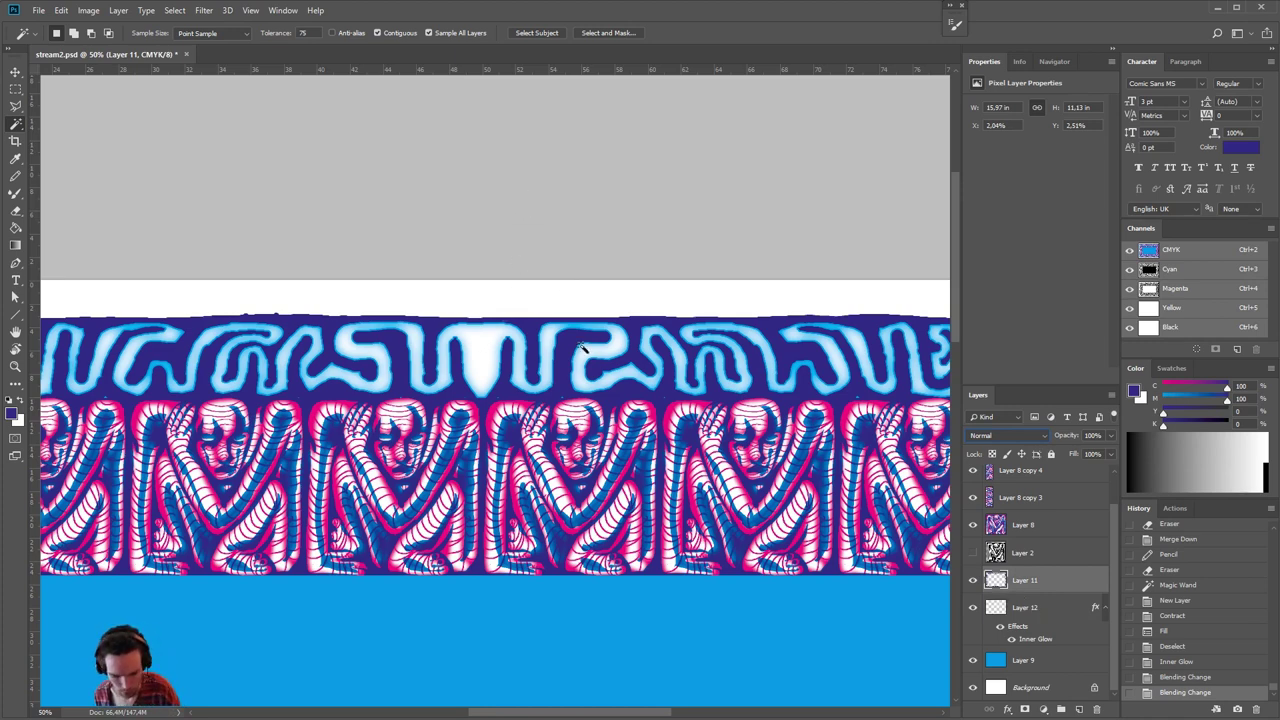
- Fill the Magic Wand selection of the top-band wave pattern with magenta on new Layer 13, set to Multiply
left_click(973, 607)
left_click(493, 352)
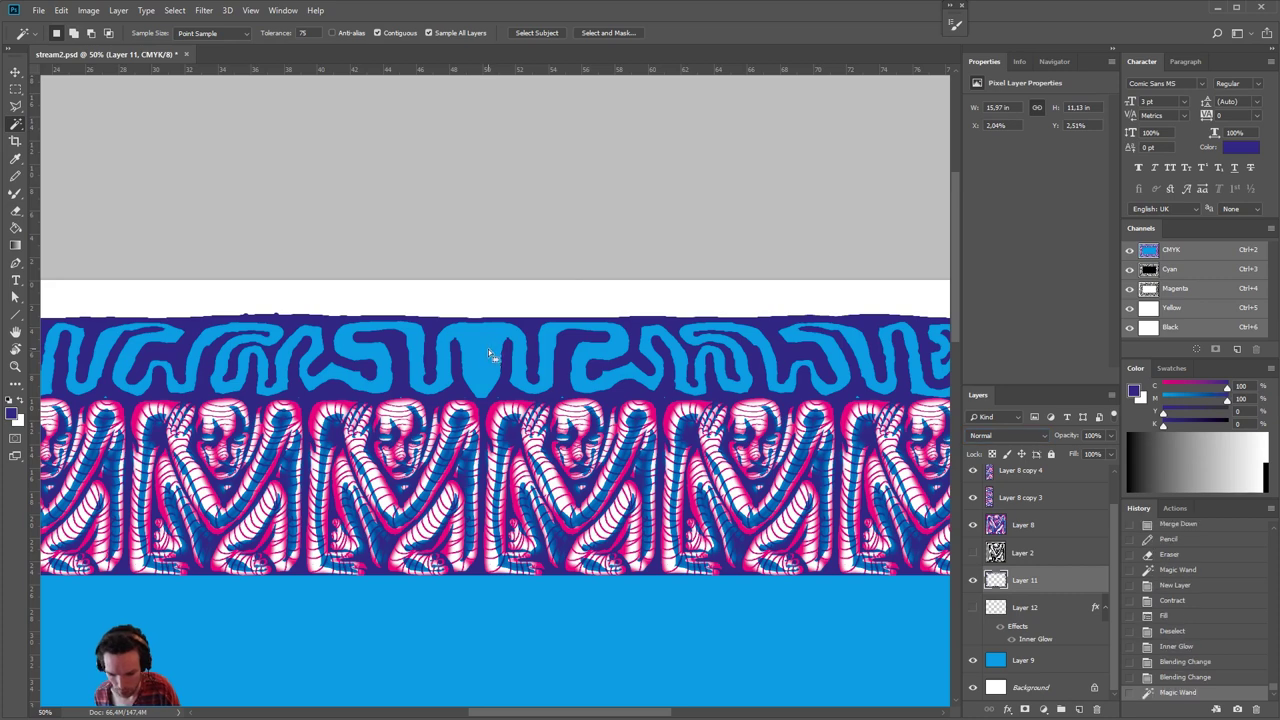
left_click(973, 607)
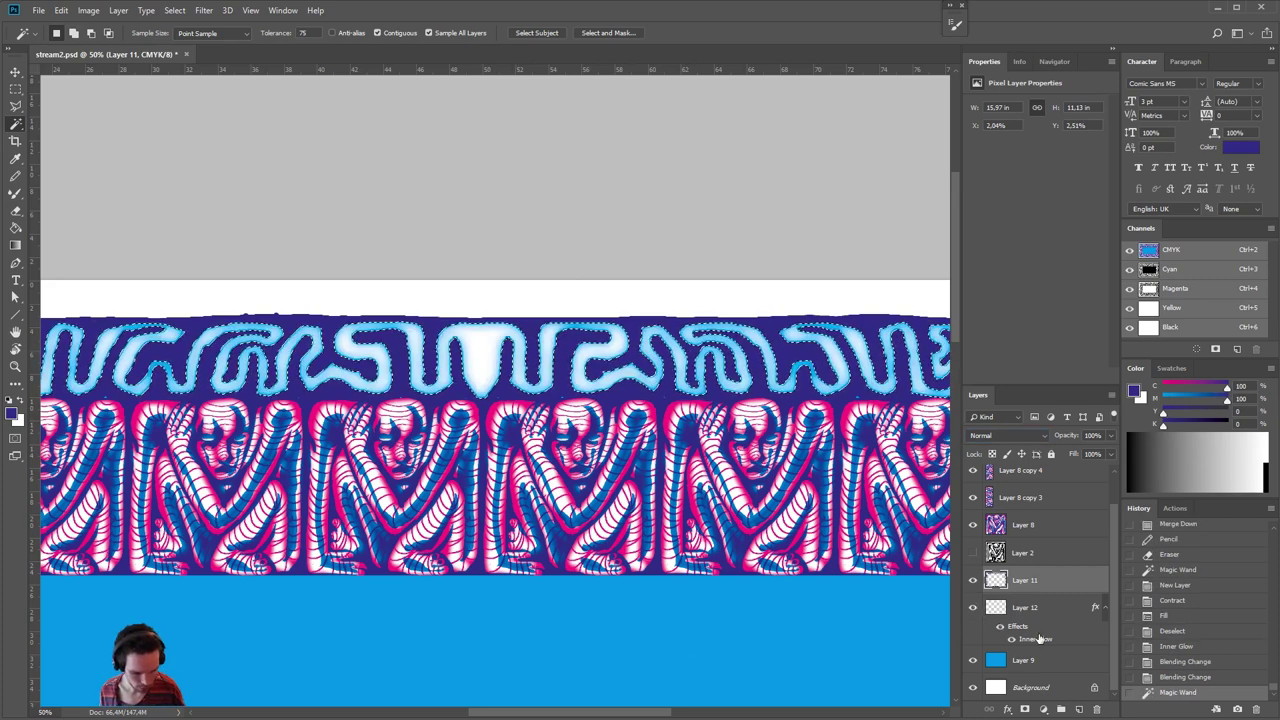
left_click(1078, 709)
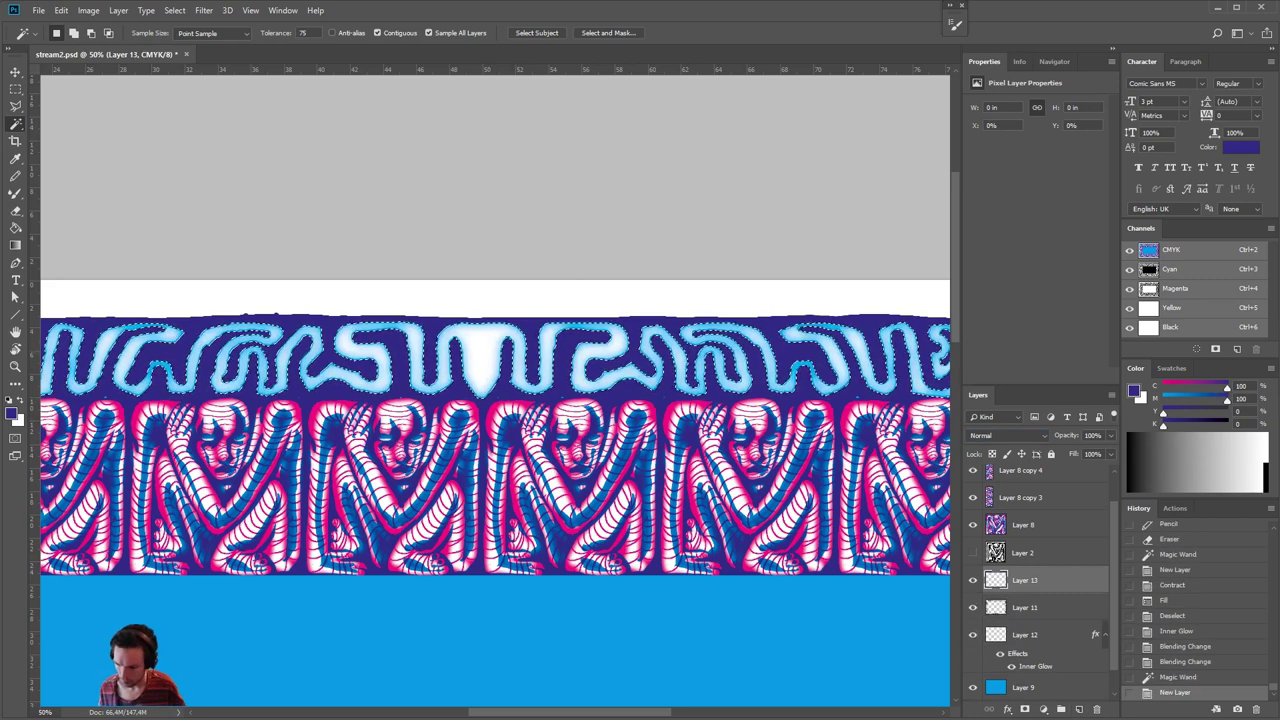
key("x")
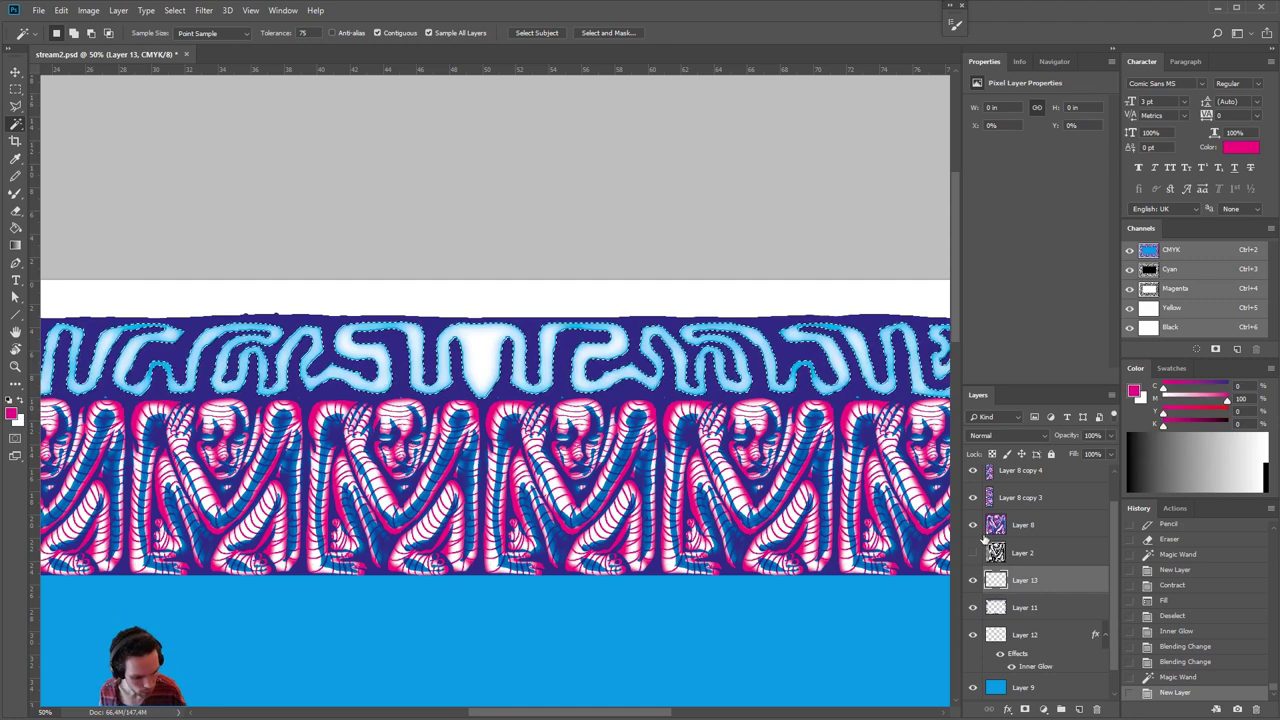
key("ctrl+BackSpace")
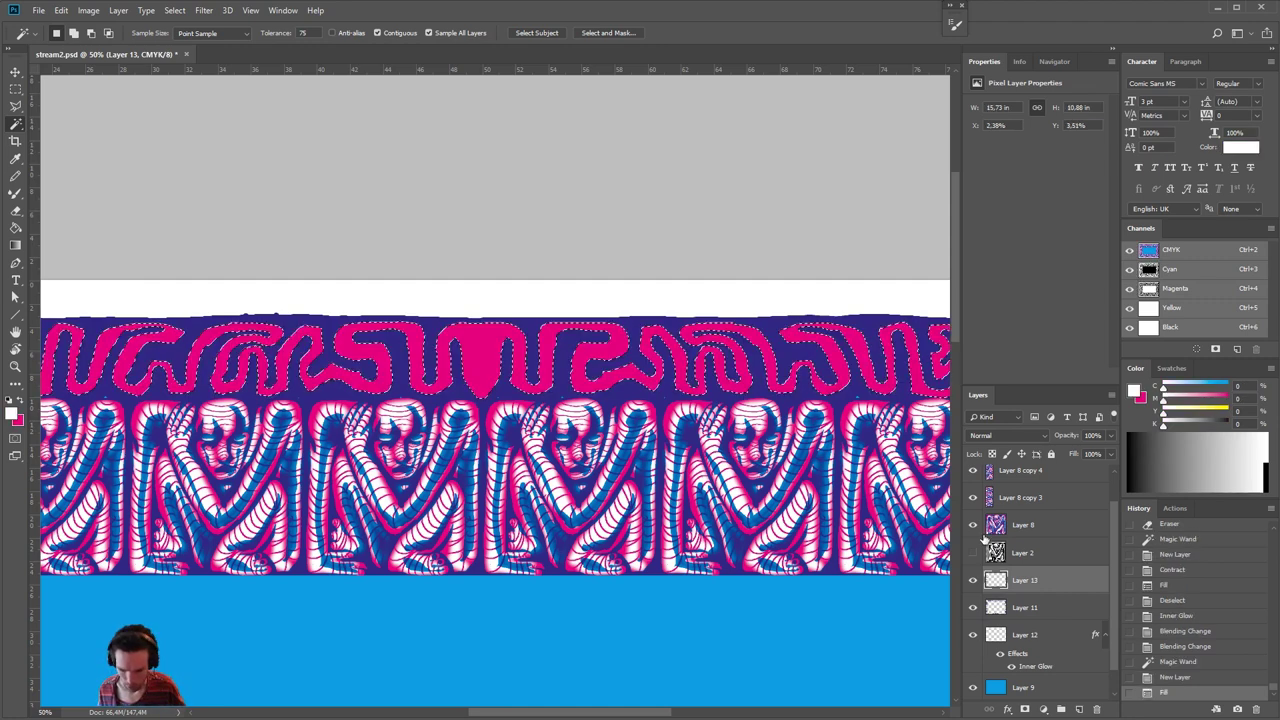
key("ctrl+d")
left_click(1010, 435)
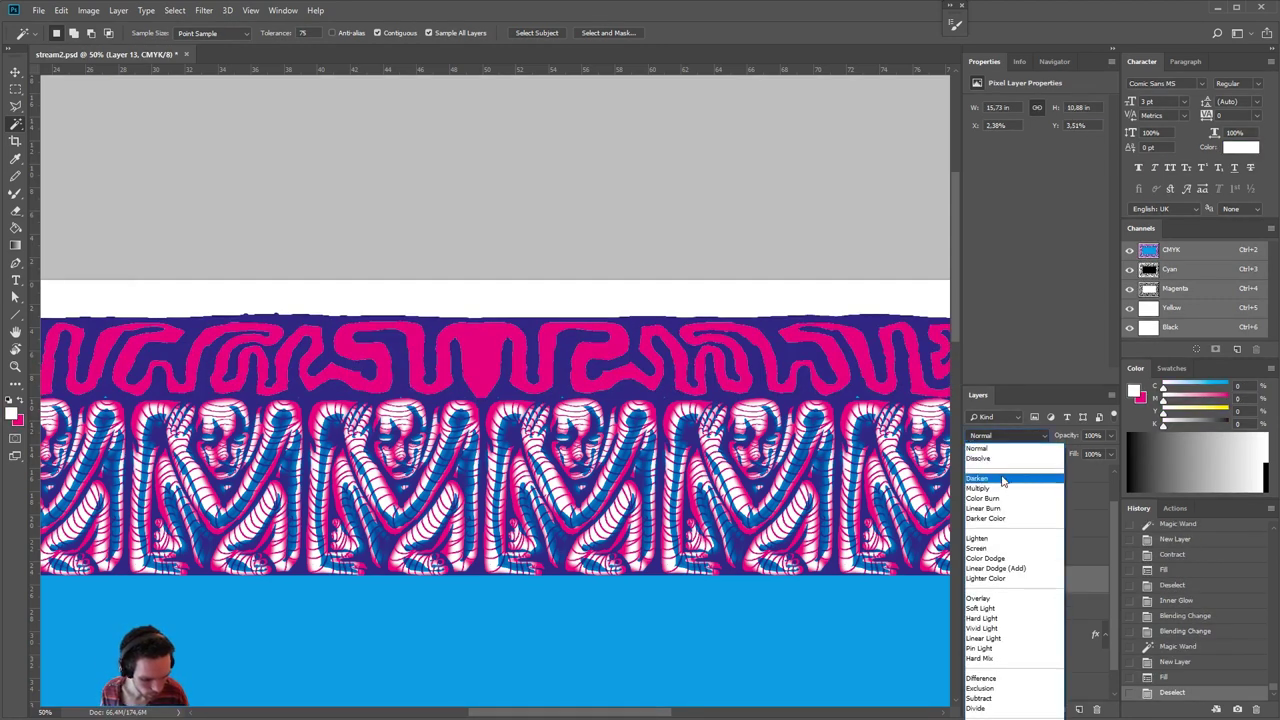
left_click(1013, 486)
- Add a trial Inner Glow to Layer 13 in Normal mode with pure white colour
double_click(1060, 584)
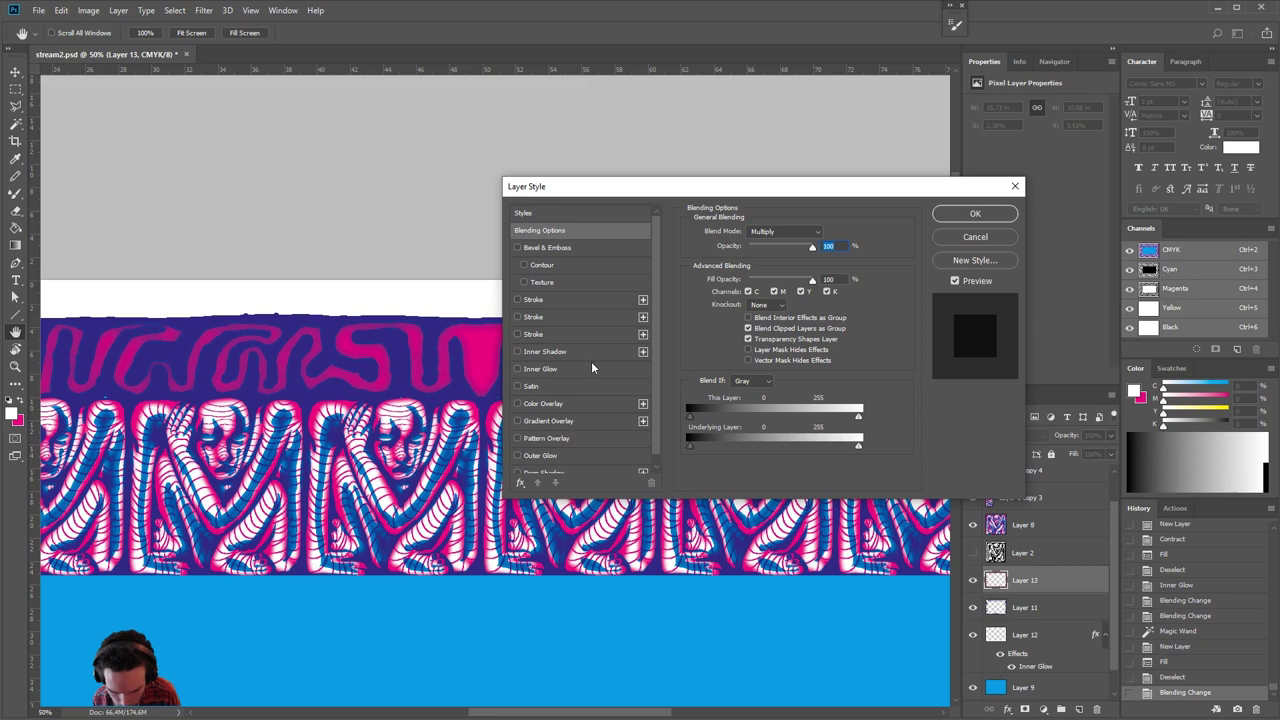
left_click(588, 368)
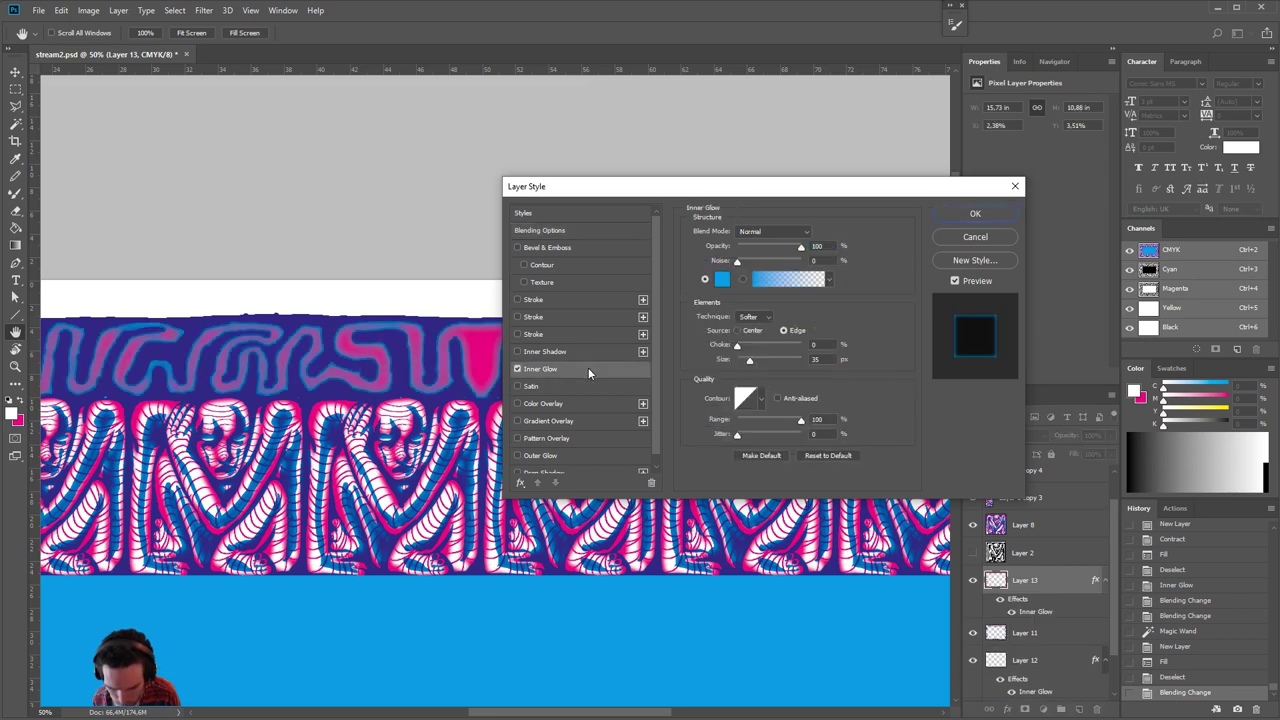
left_click(759, 233)
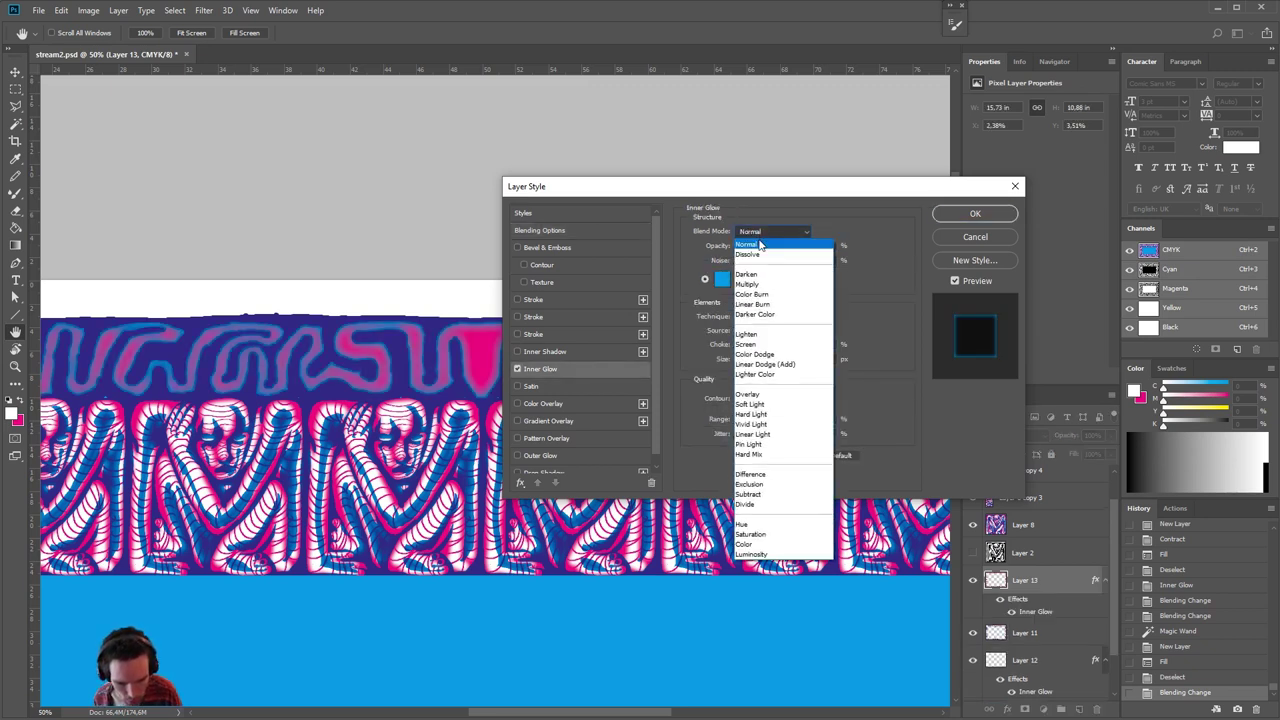
left_click(762, 240)
left_click(722, 279)
left_click(697, 414)
left_click_drag(697, 414, 668, 335)
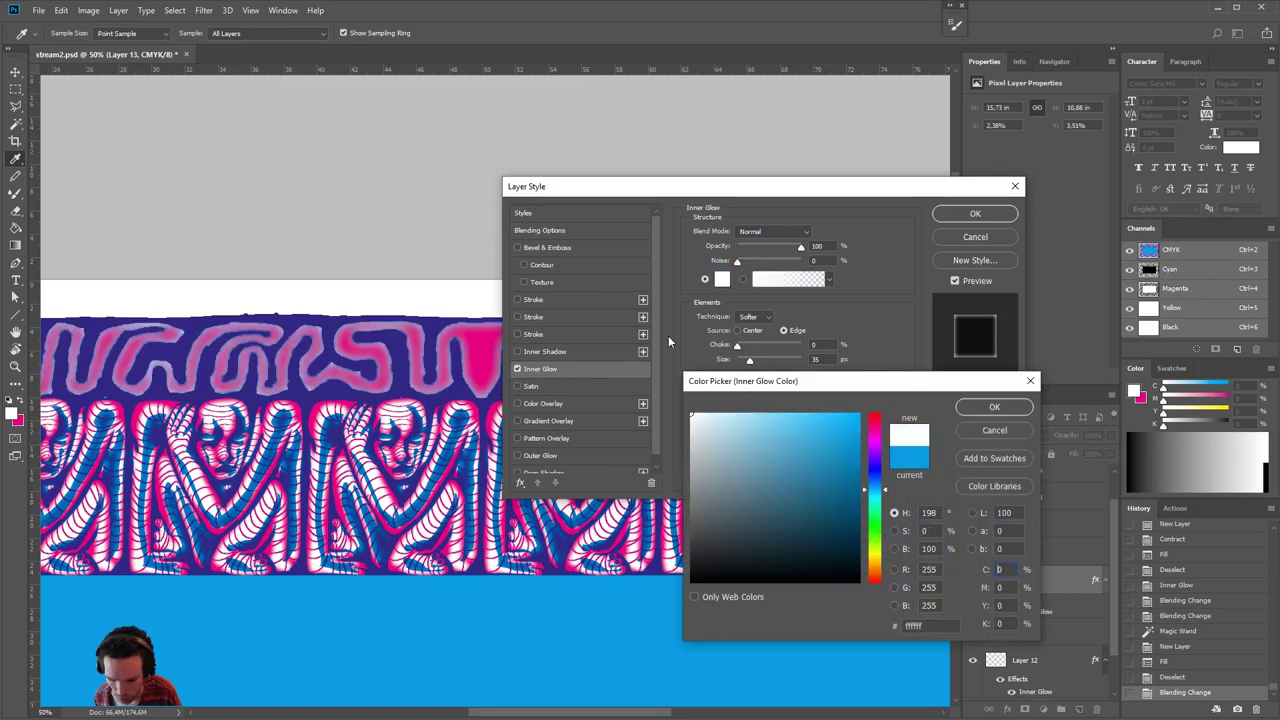
left_click(993, 408)
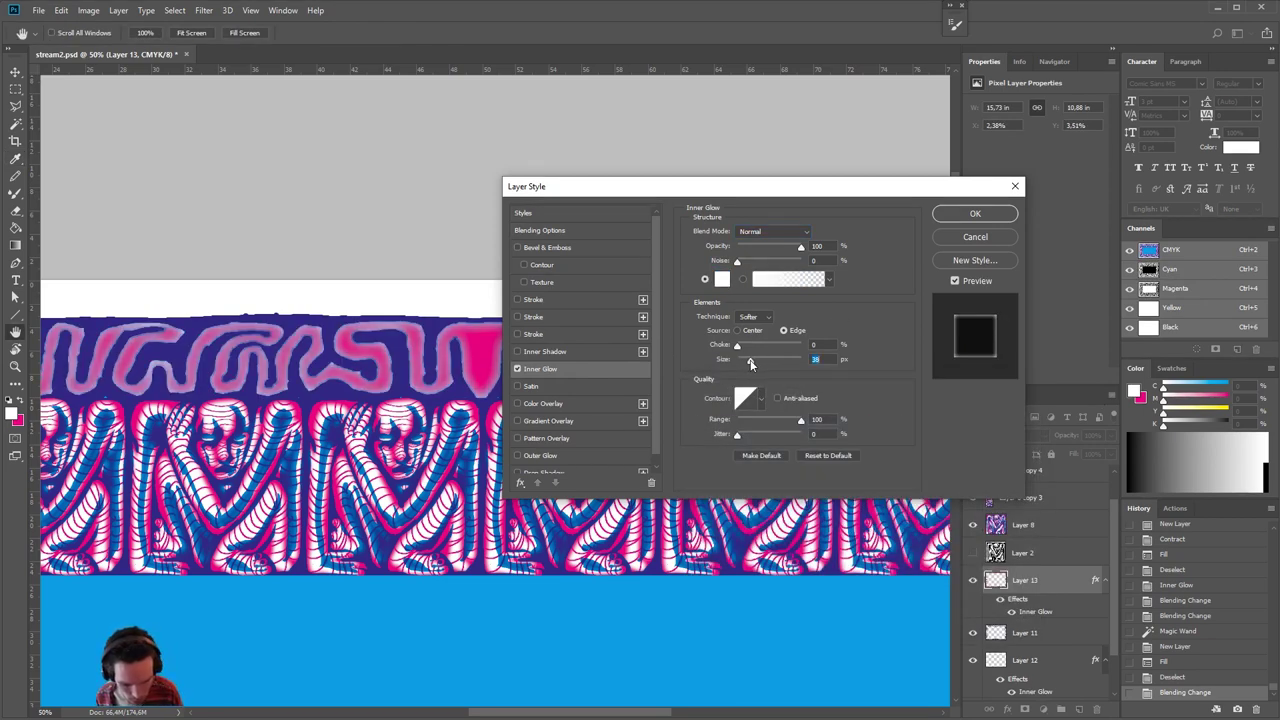
- Experiment with glow source, Precise technique, size around 103 px and range about 30%
mouse_move(751, 362)
left_mouse_down()
mouse_move(768, 365)
mouse_move(738, 362)
mouse_move(759, 366)
left_mouse_up()
left_click(751, 333)
left_click(784, 330)
left_click(752, 317)
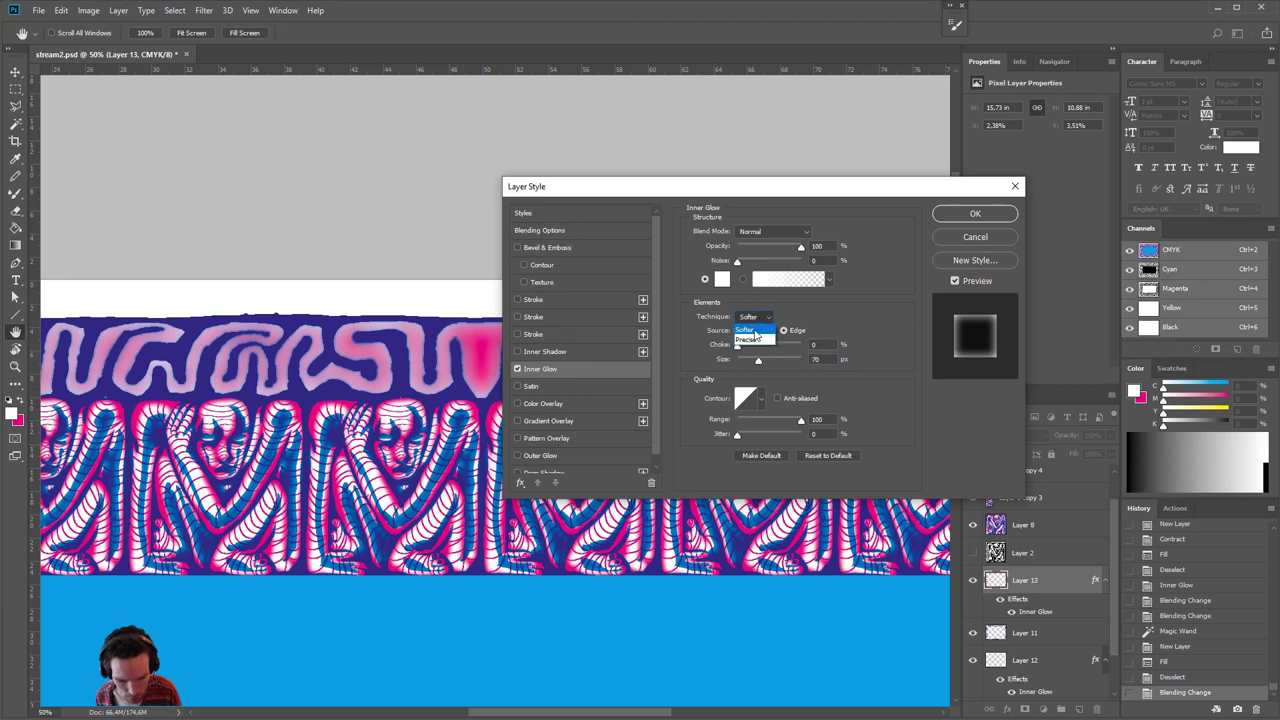
left_click(752, 331)
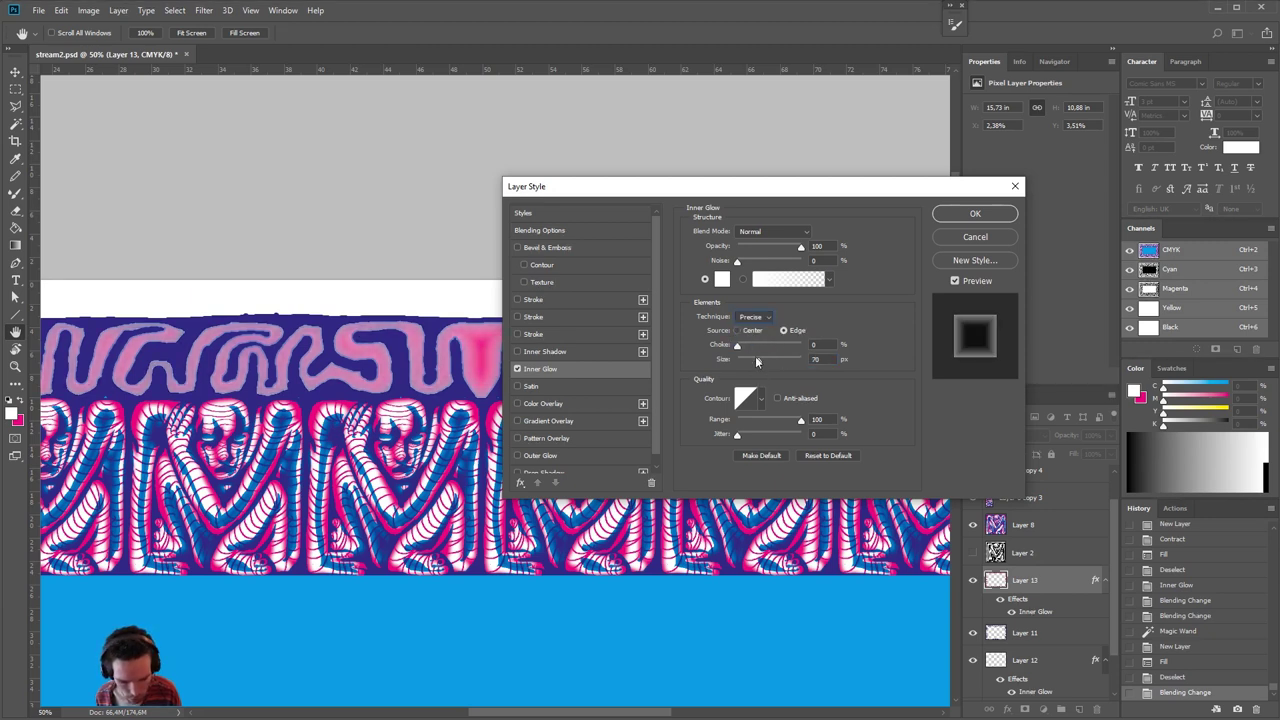
left_click_drag(757, 362, 766, 360)
left_click_drag(800, 420, 736, 425)
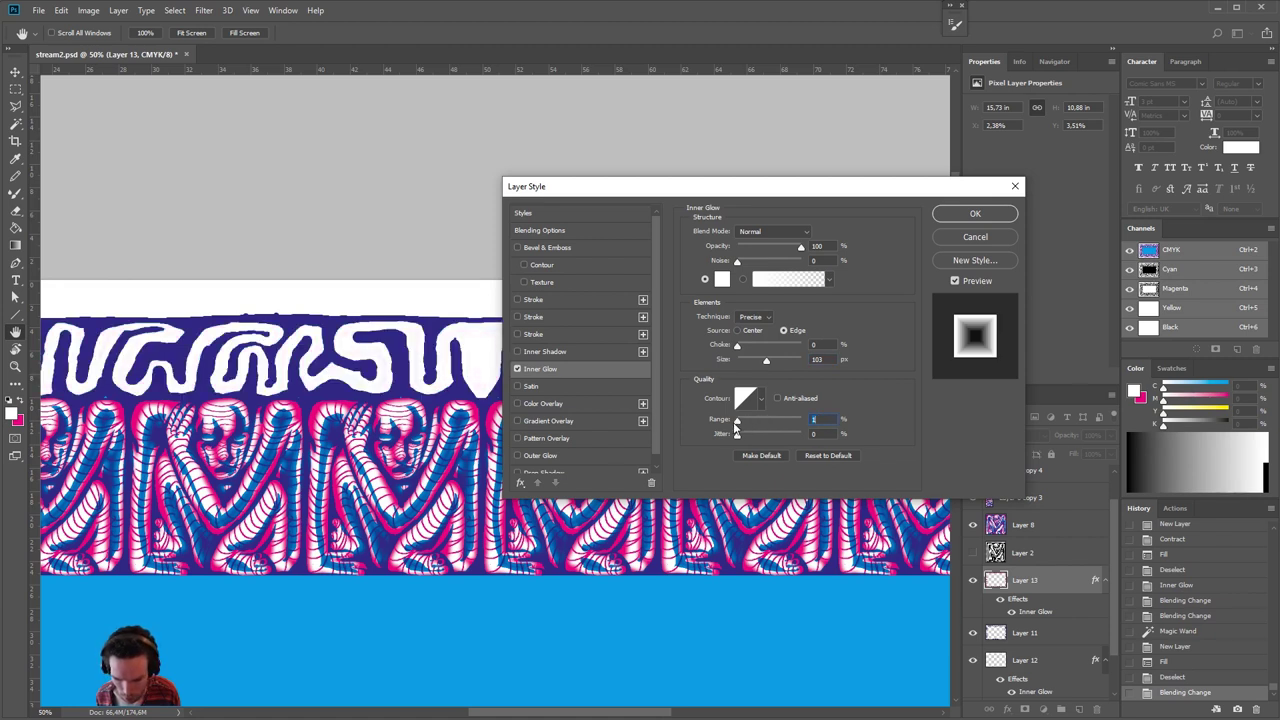
left_click_drag(766, 360, 781, 364)
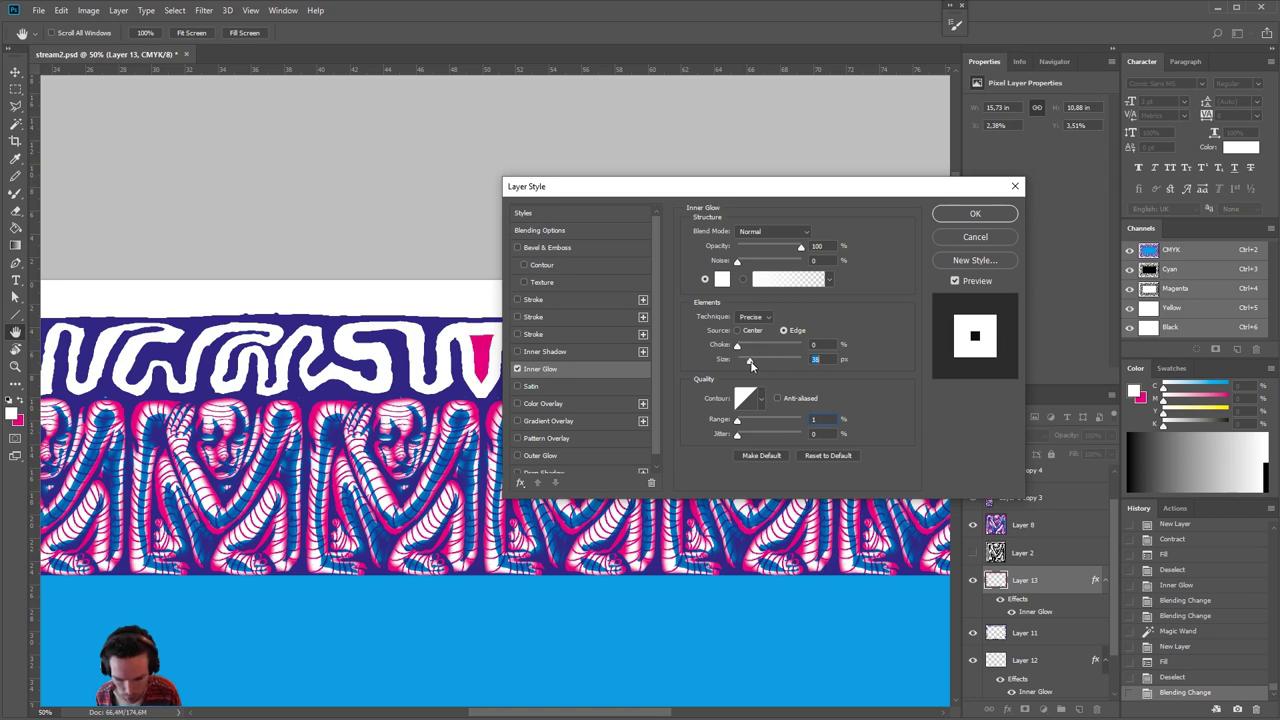
left_click_drag(738, 422, 777, 424)
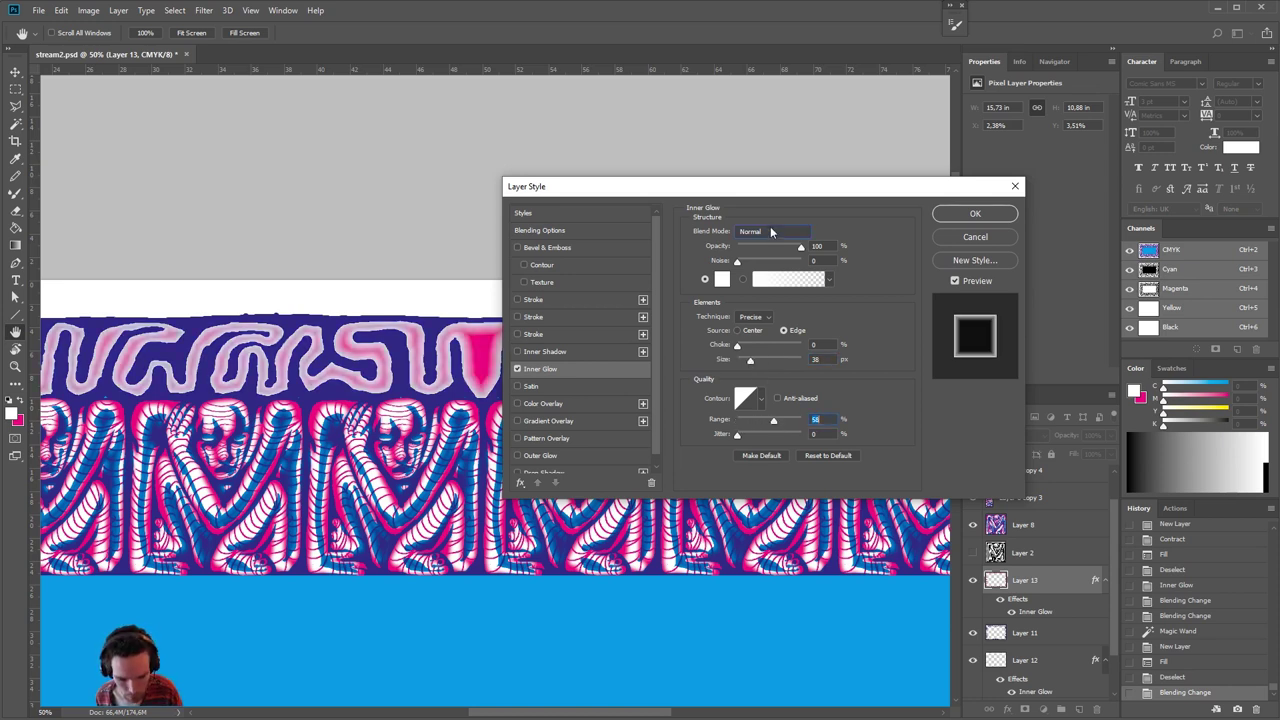
- Try Multiply and Screen glow blend modes with range near 35%, then cancel the Layer Style
left_click(771, 231)
left_click(764, 283)
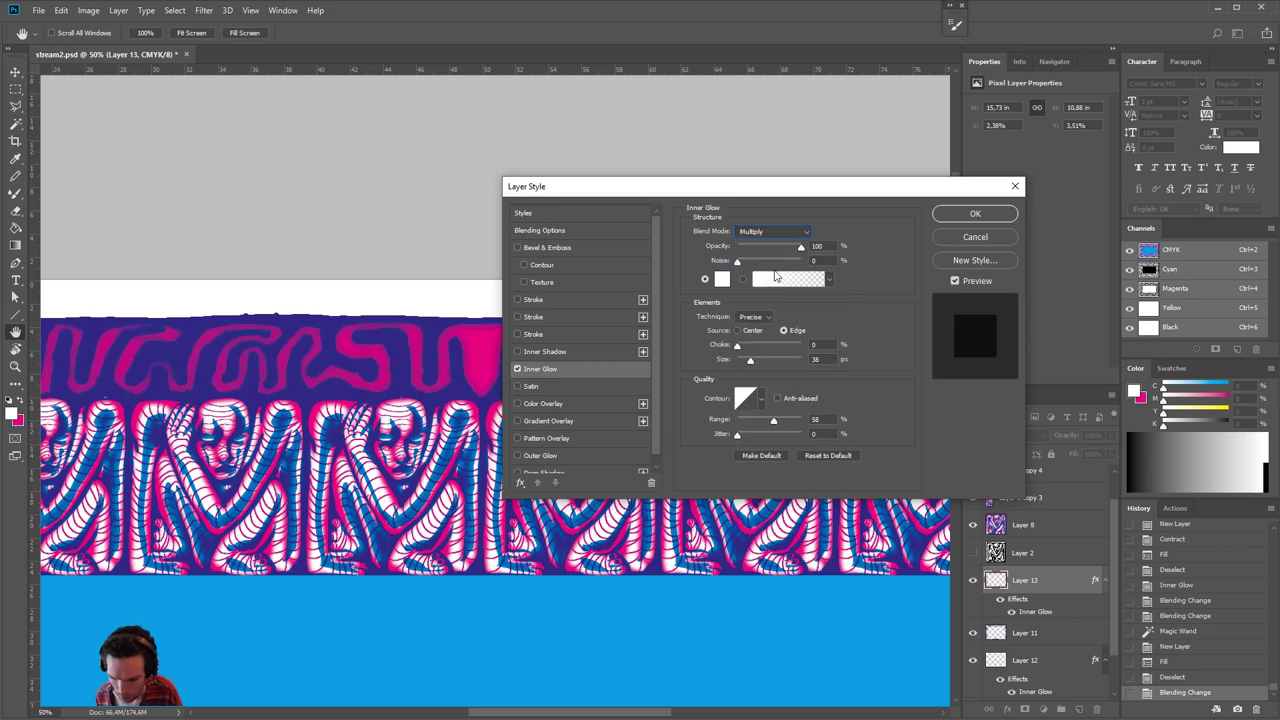
left_click_drag(774, 424, 758, 426)
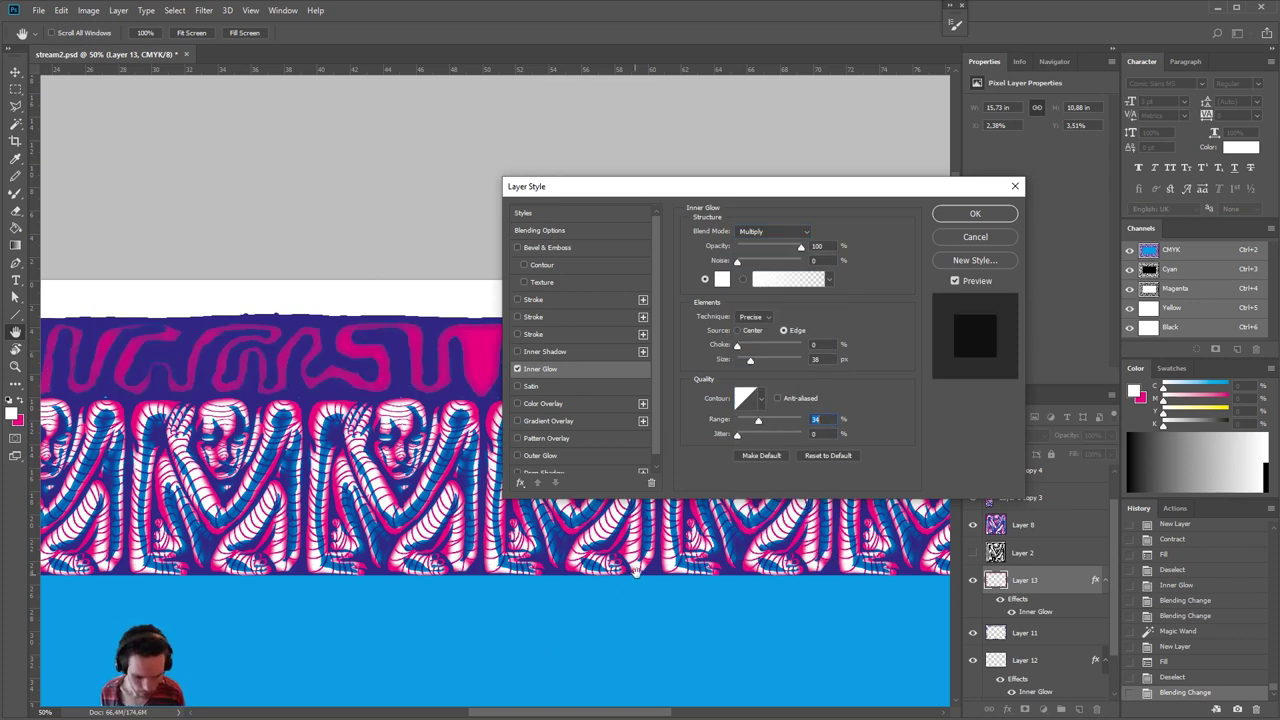
left_click(778, 233)
left_click(760, 345)
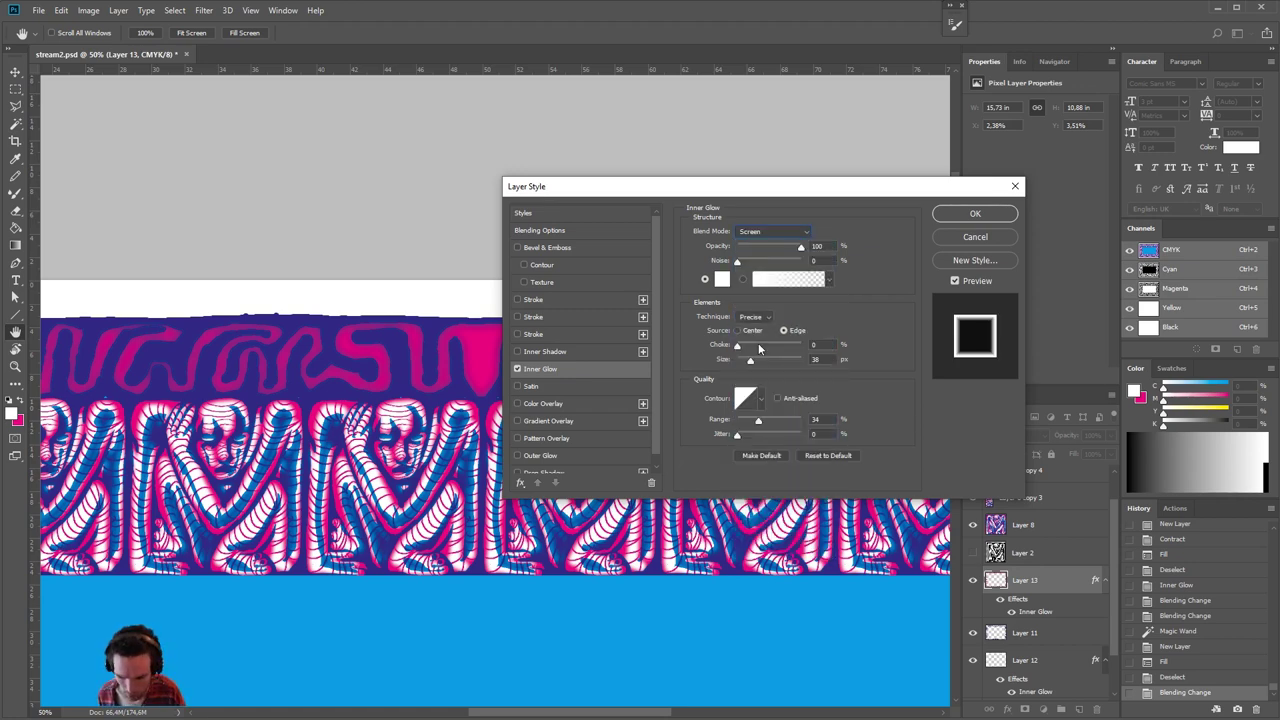
key("alt")
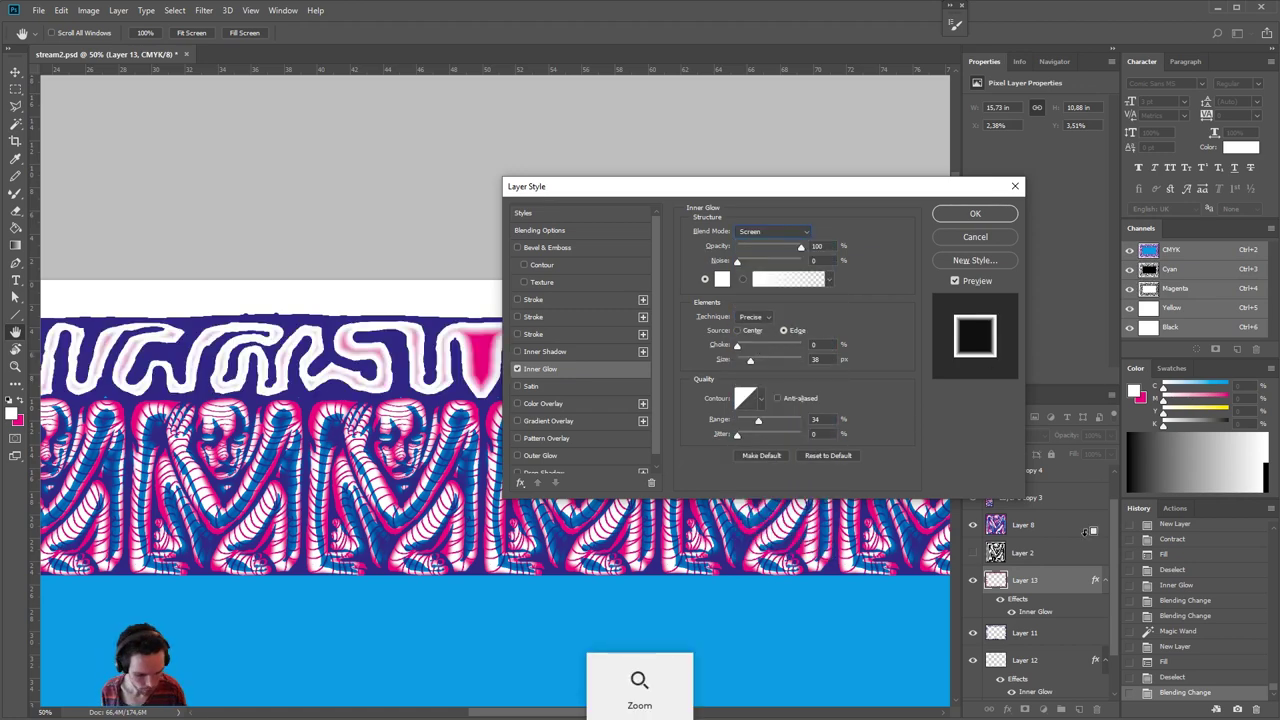
left_click(975, 237)
- Toggle Layer 13's visibility twice to compare the pattern with and without magenta
left_click(973, 582)
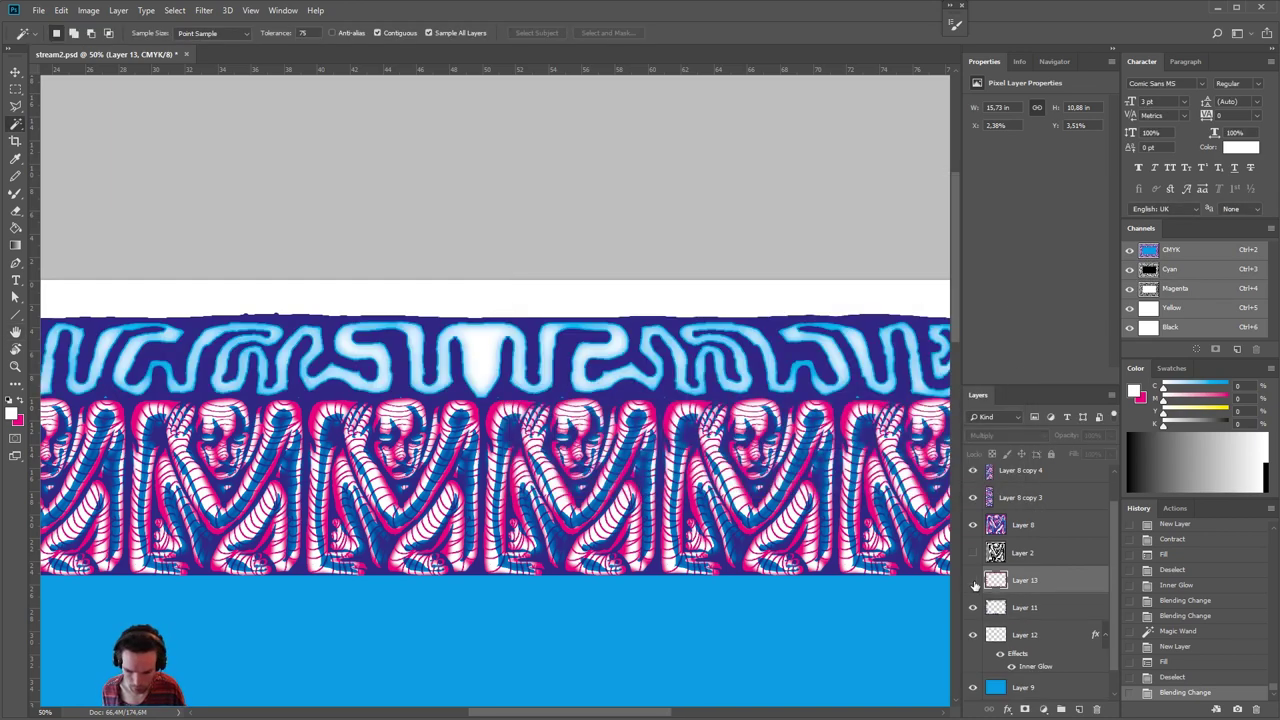
left_click(973, 582)
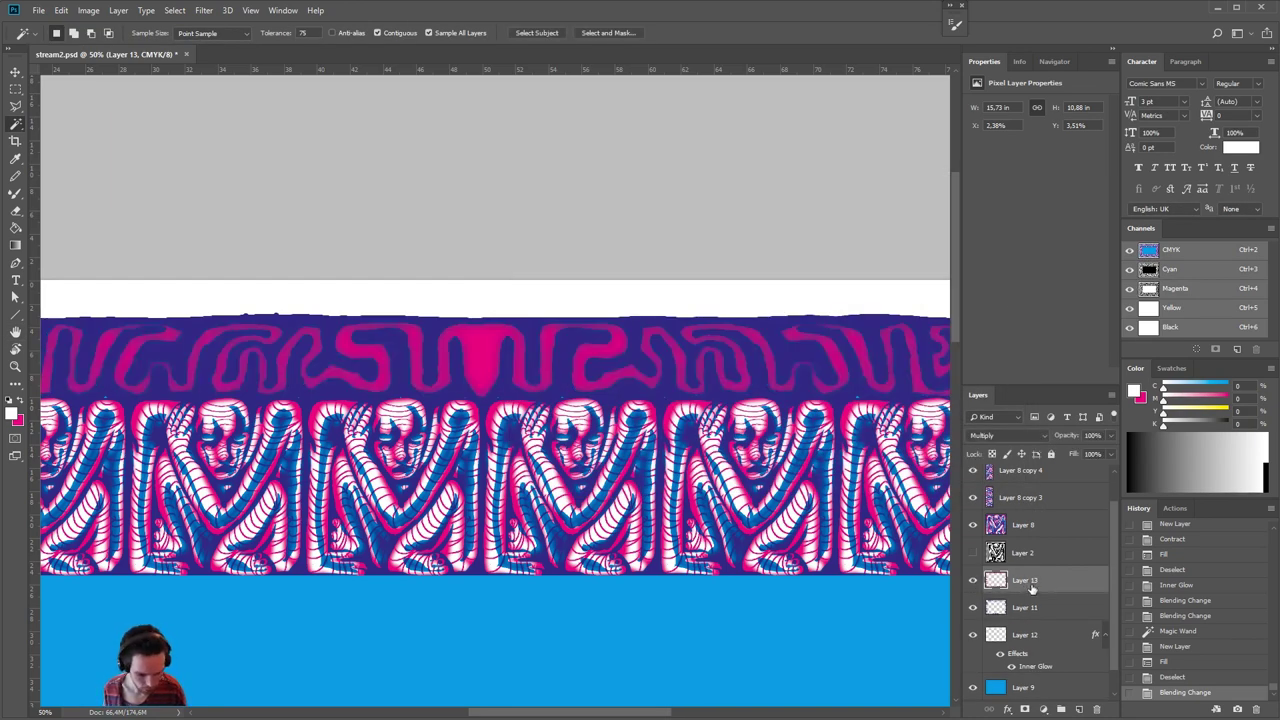
left_click(973, 581)
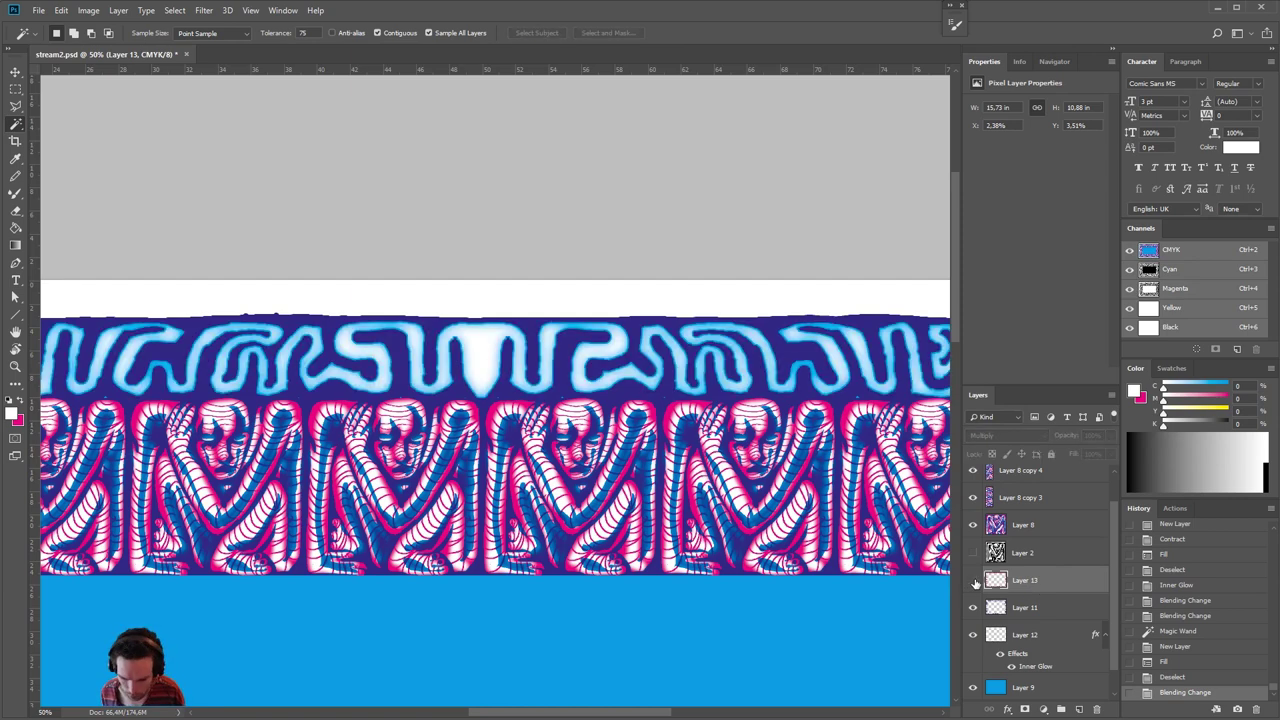
left_click(973, 581)
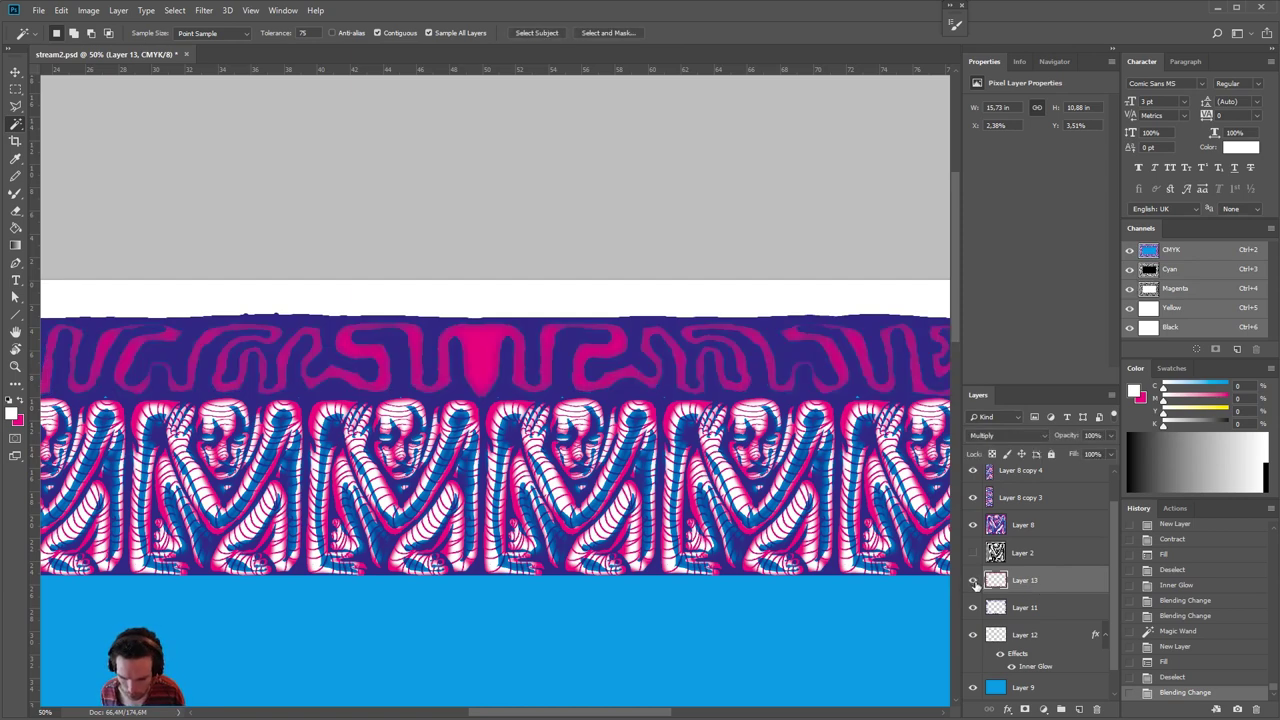
- Reopen Layer 13's Layer Style and add a white Inner Glow in Normal mode
double_click(1058, 587)
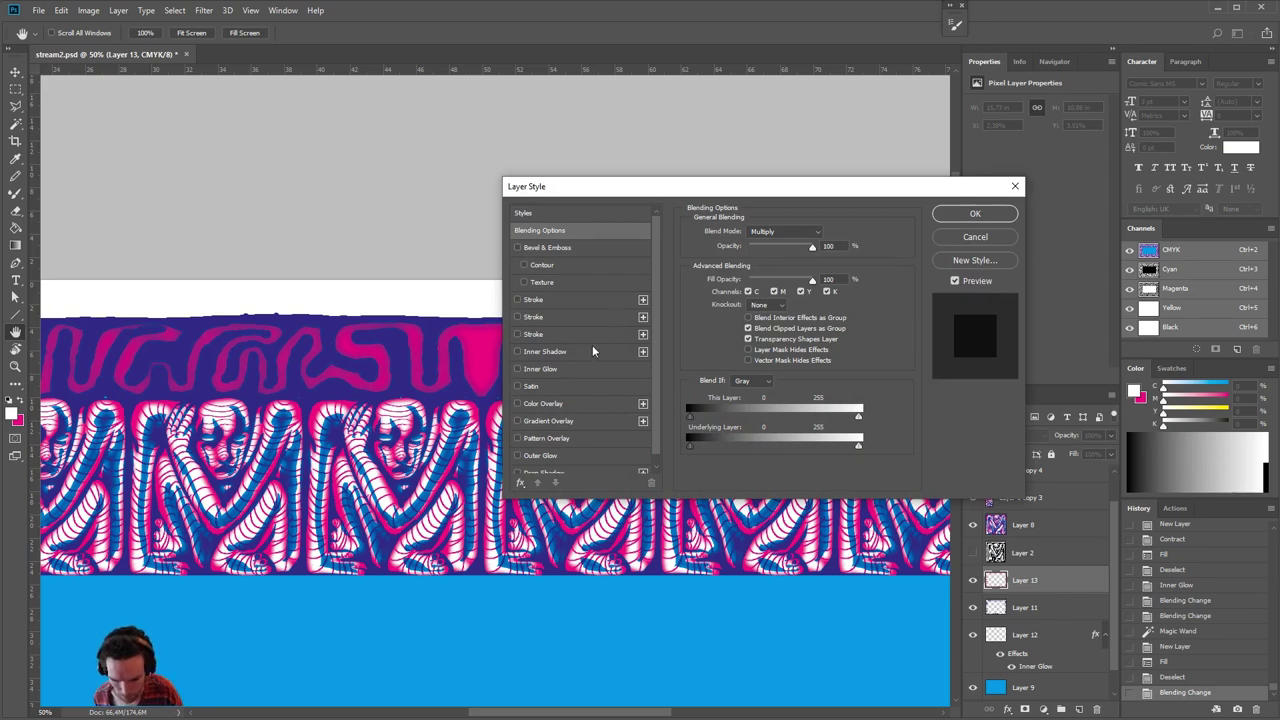
left_click(576, 370)
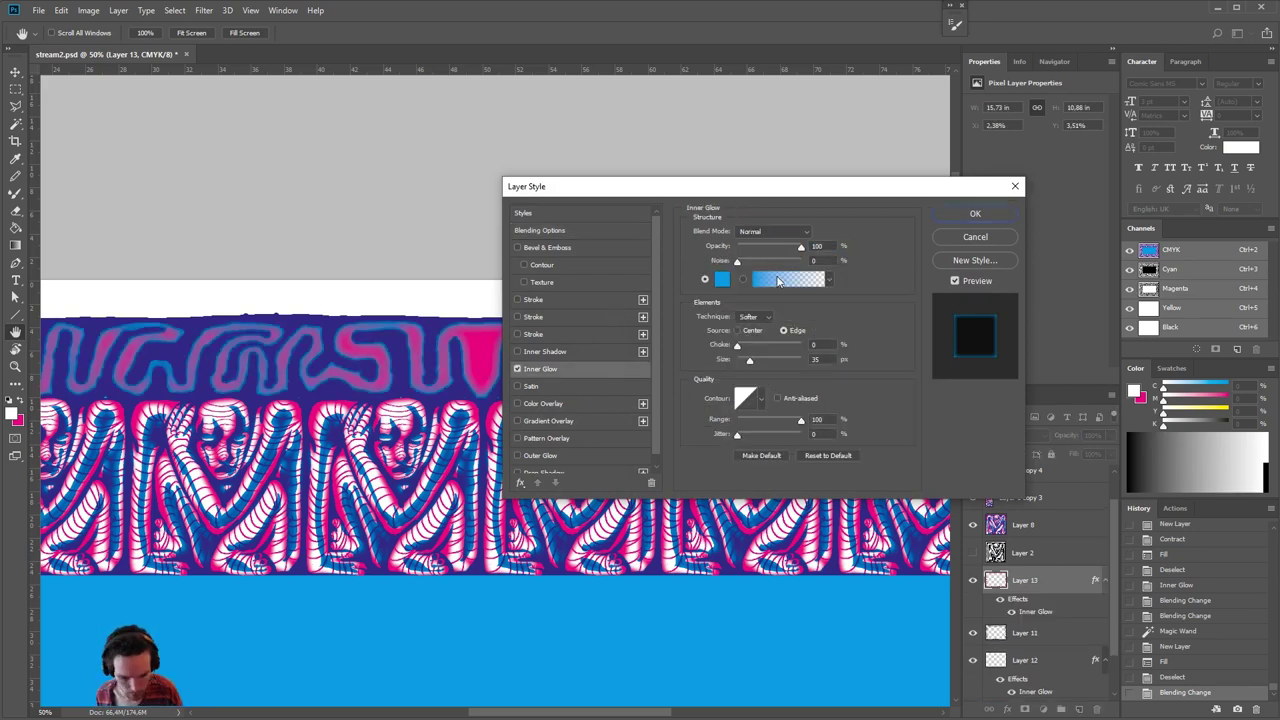
left_click(759, 232)
left_click(759, 232)
left_click(722, 279)
left_click_drag(740, 460, 690, 413)
left_click(994, 408)
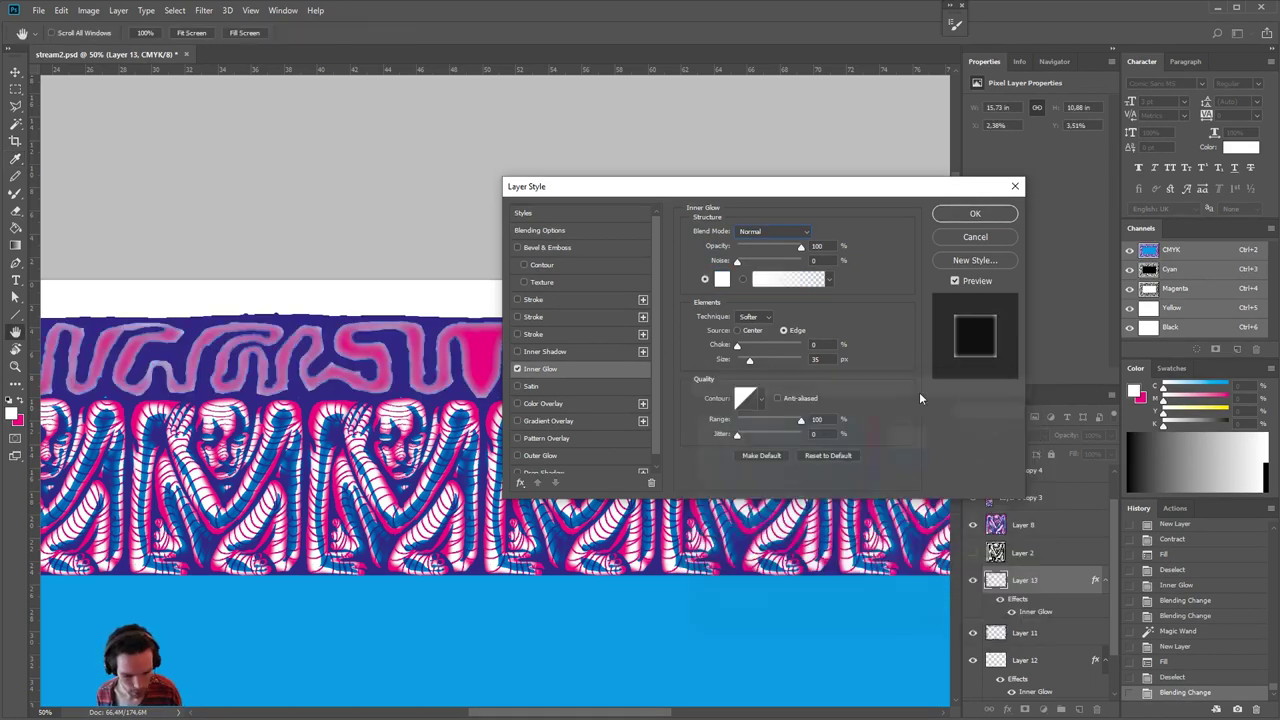
- Set the glow to start from the edges, size 35 px and range 40%, and apply it
left_click(755, 339)
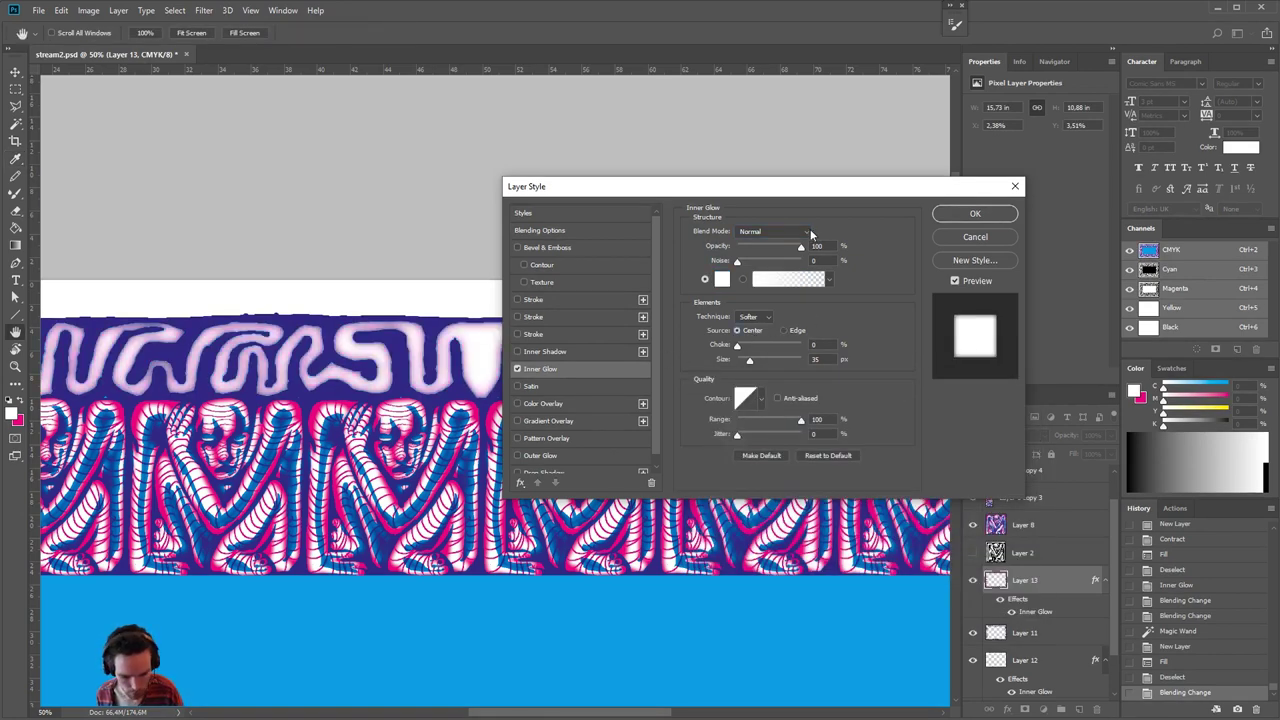
left_click_drag(750, 361, 764, 362)
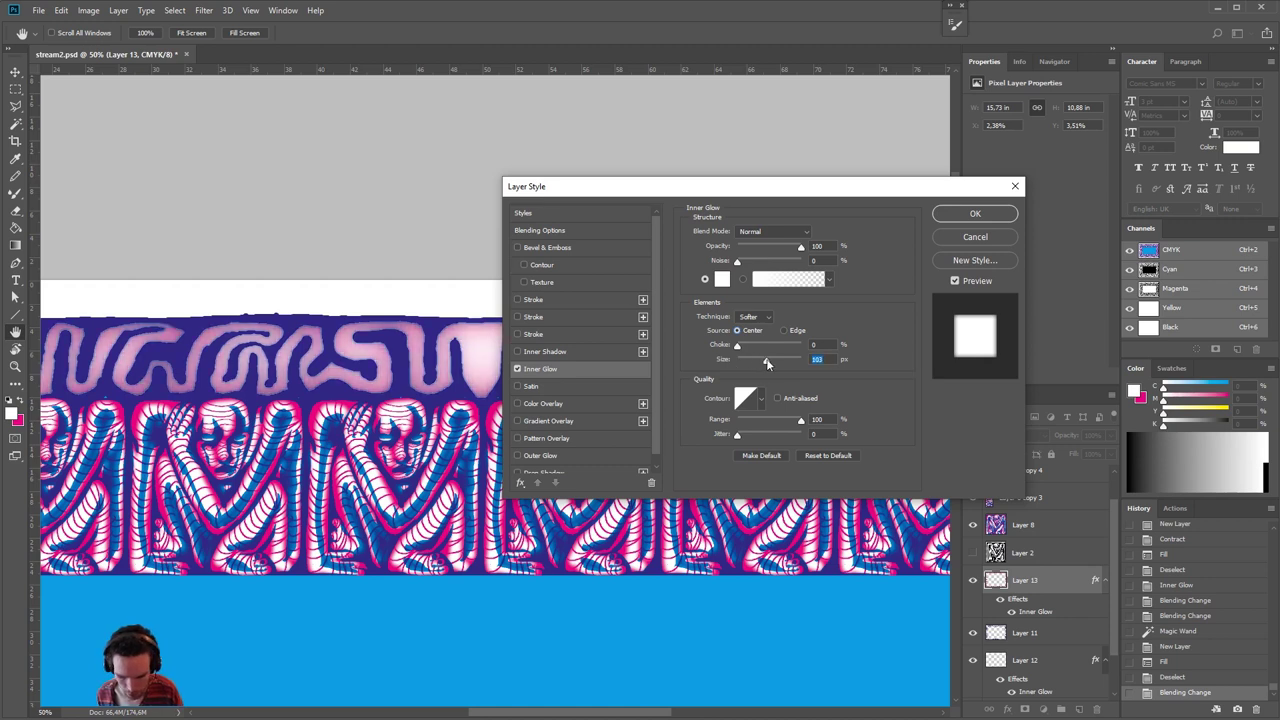
left_click_drag(797, 423, 770, 424)
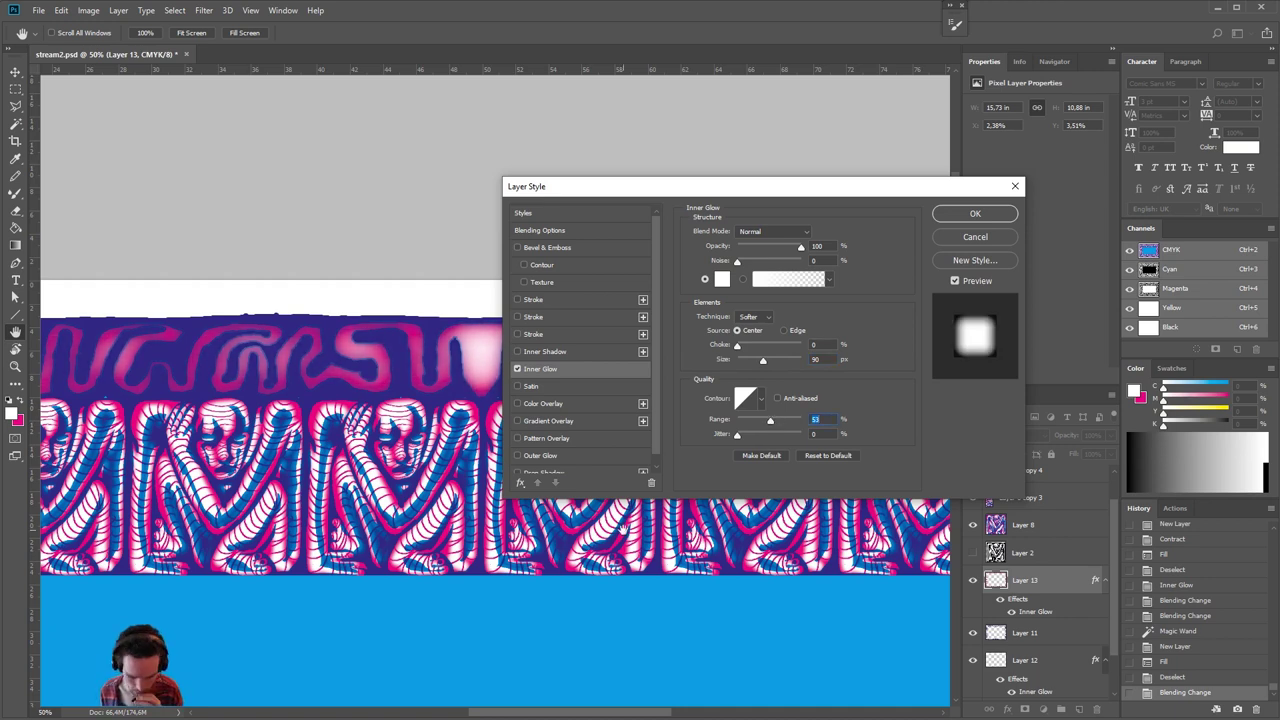
left_click(784, 331)
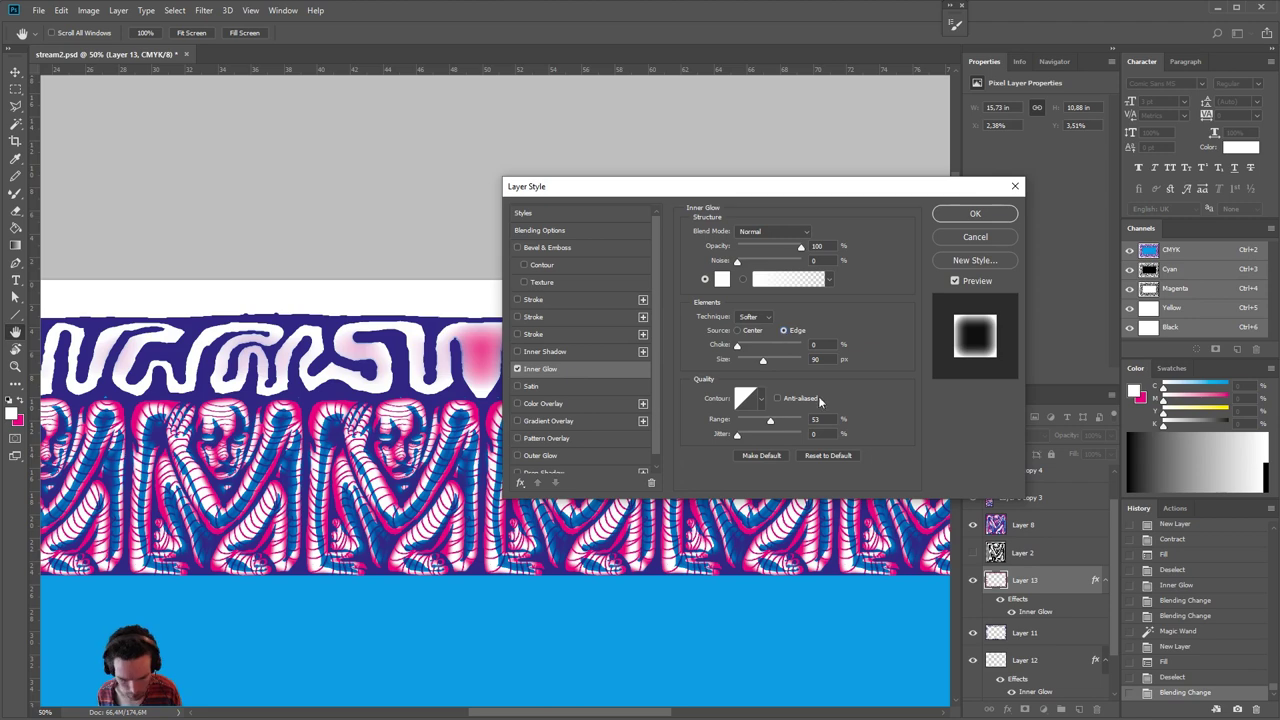
left_click_drag(765, 427, 783, 423)
left_click_drag(763, 360, 751, 362)
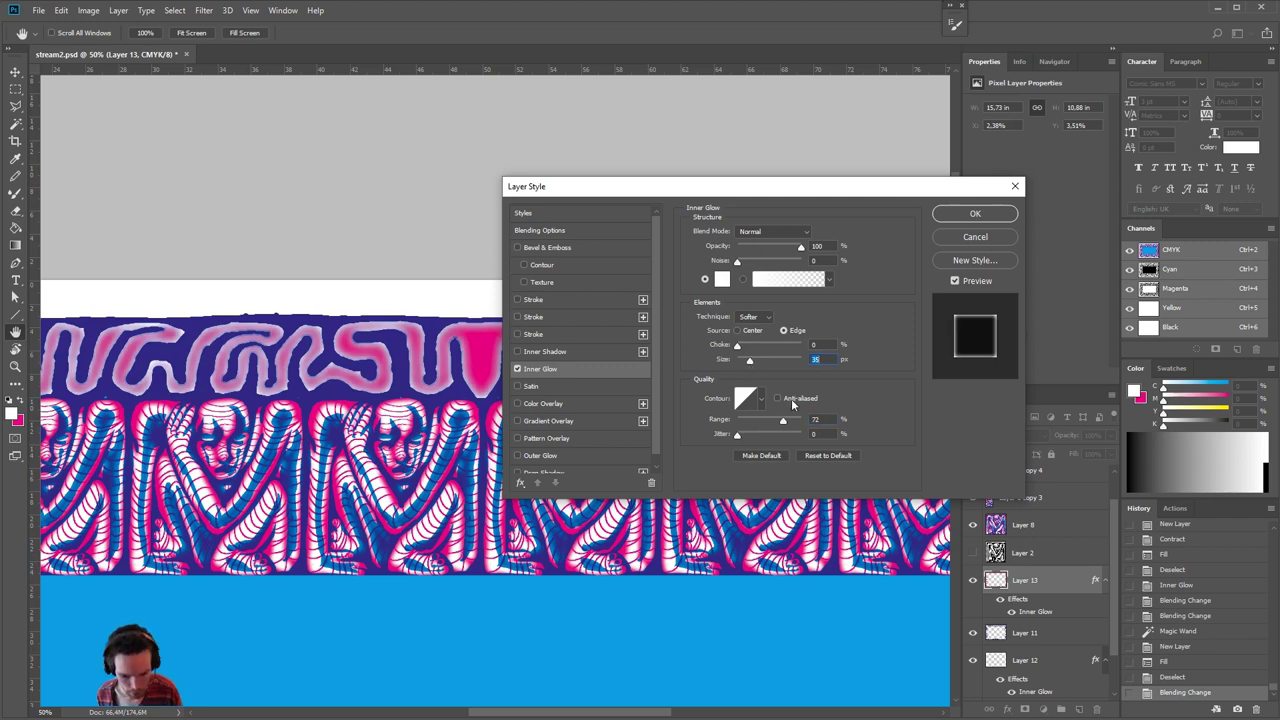
left_click_drag(783, 422, 763, 424)
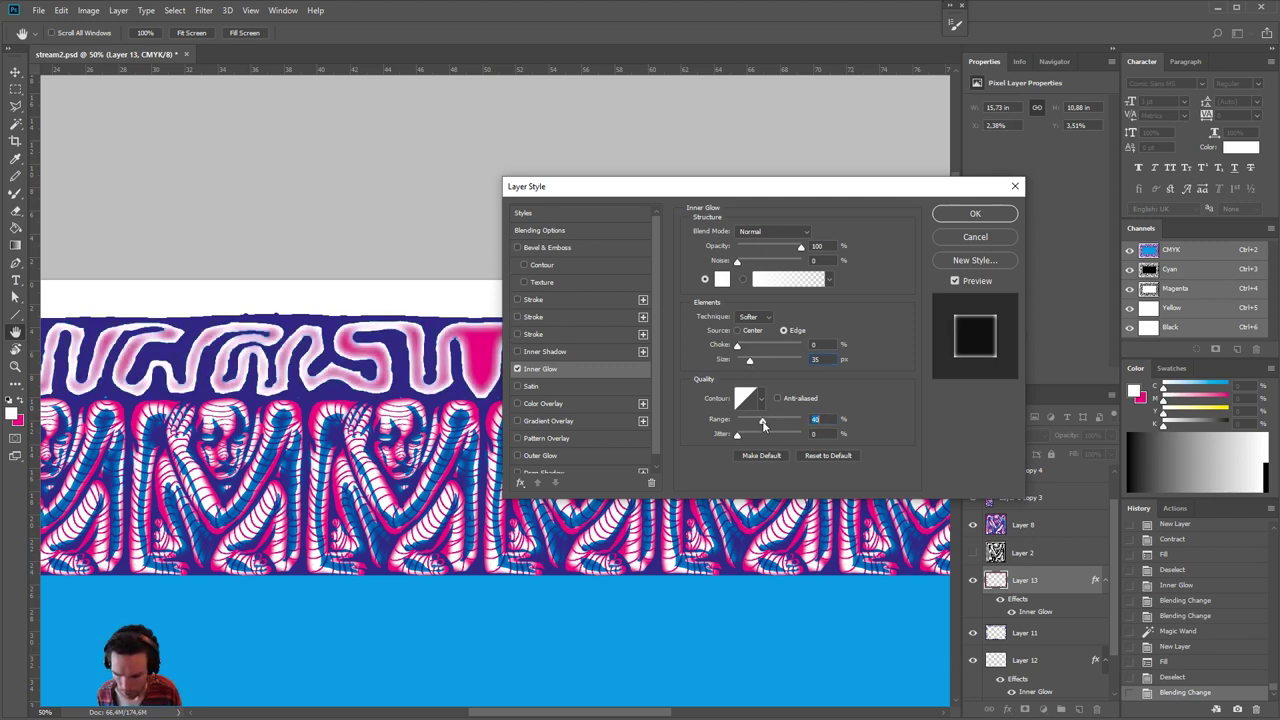
left_click(972, 214)
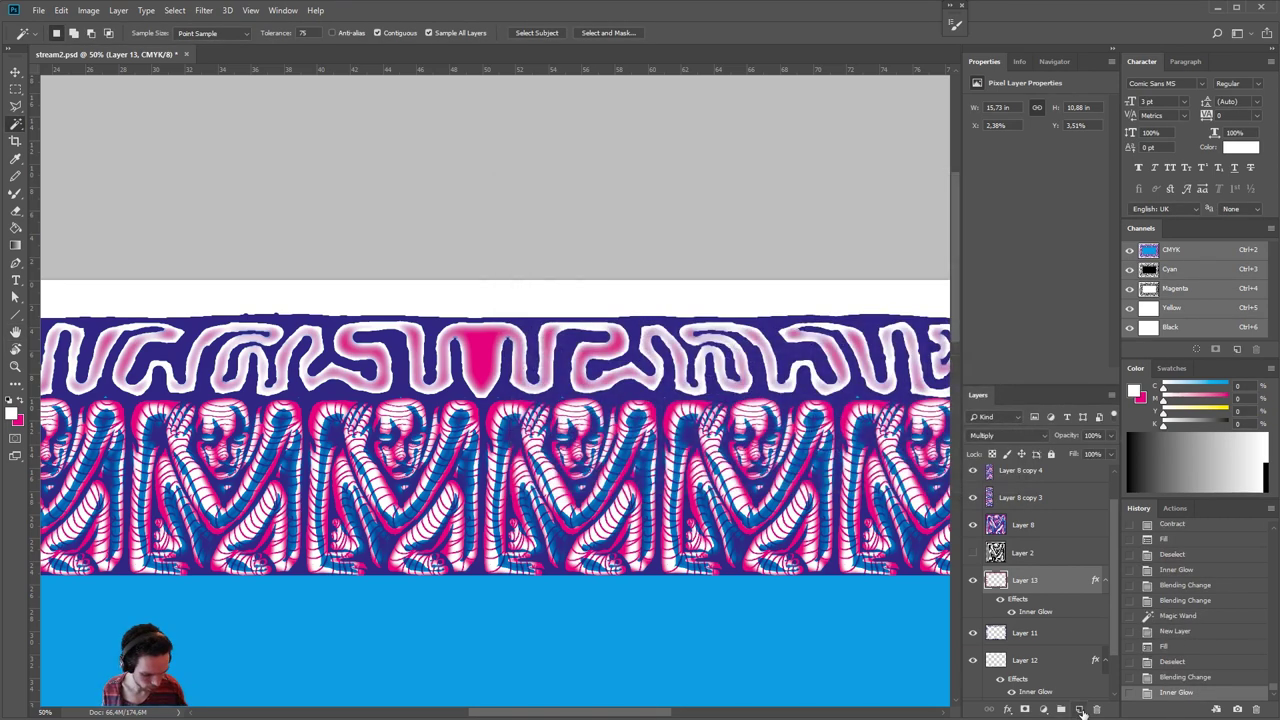
- Rasterize Layer 13's inner glow, switch its blend mode to Multiply, and lock the layer
right_click(1022, 580)
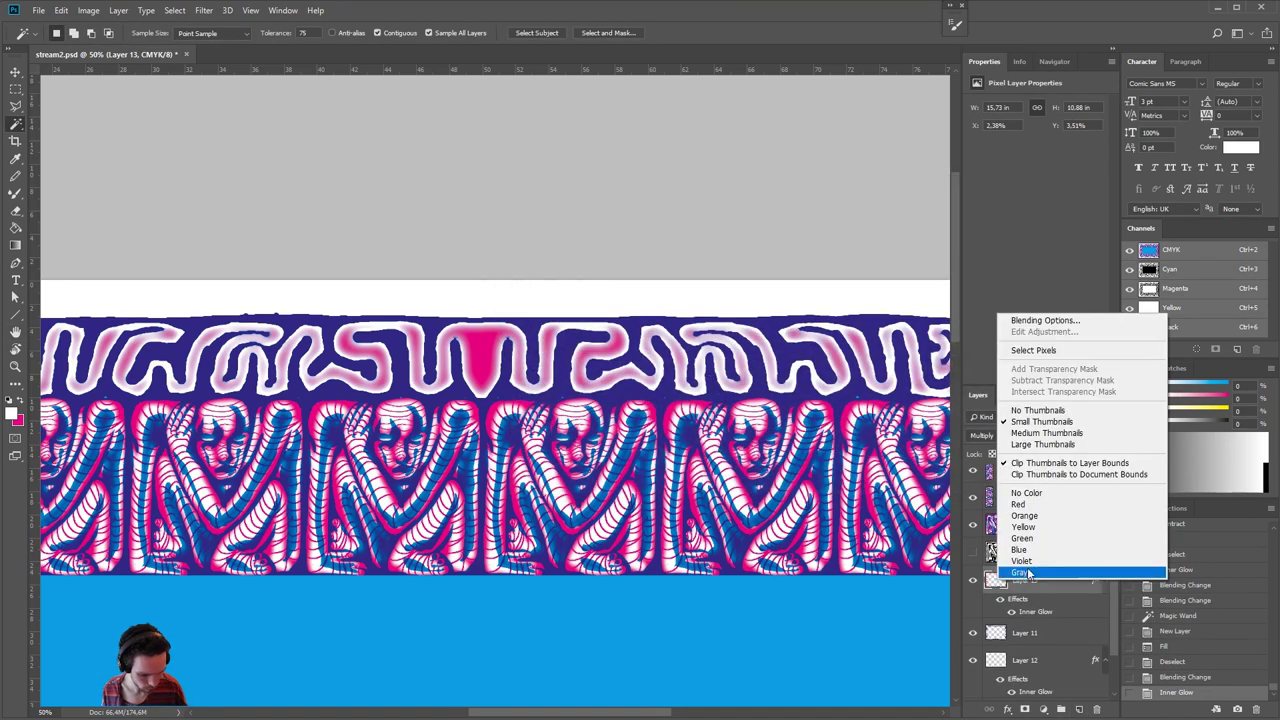
right_click(1058, 588)
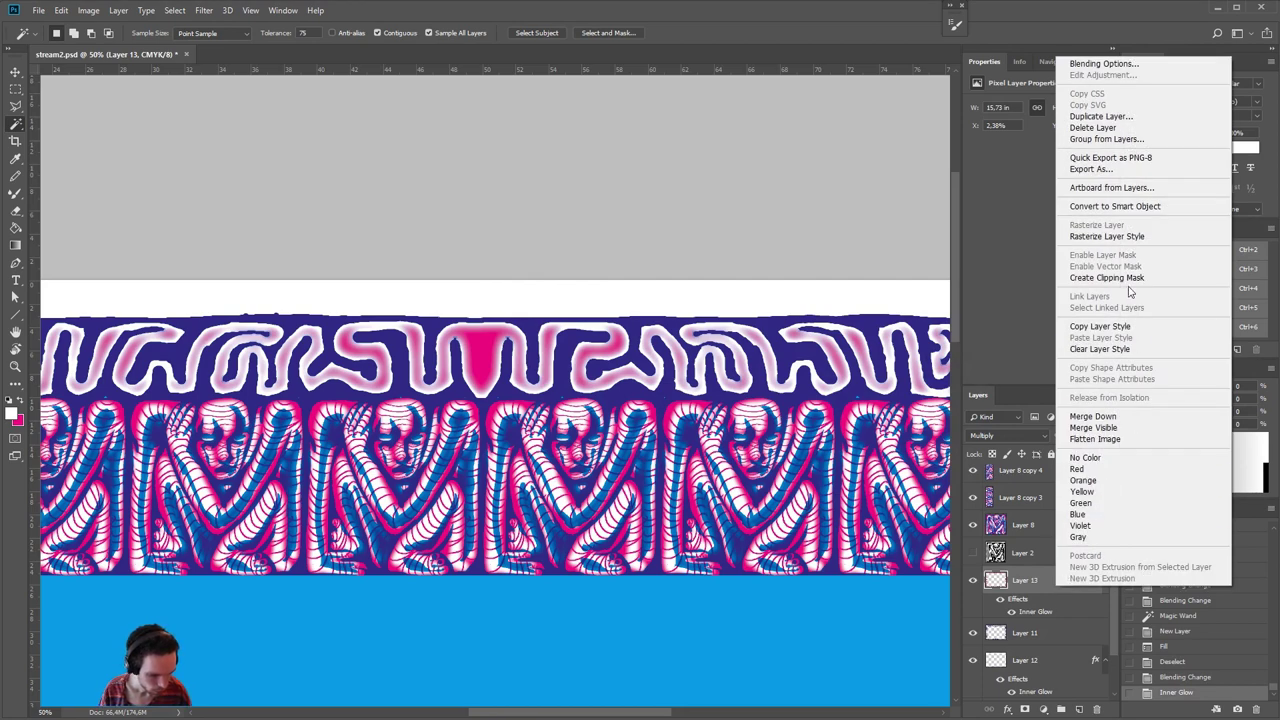
left_click(1120, 237)
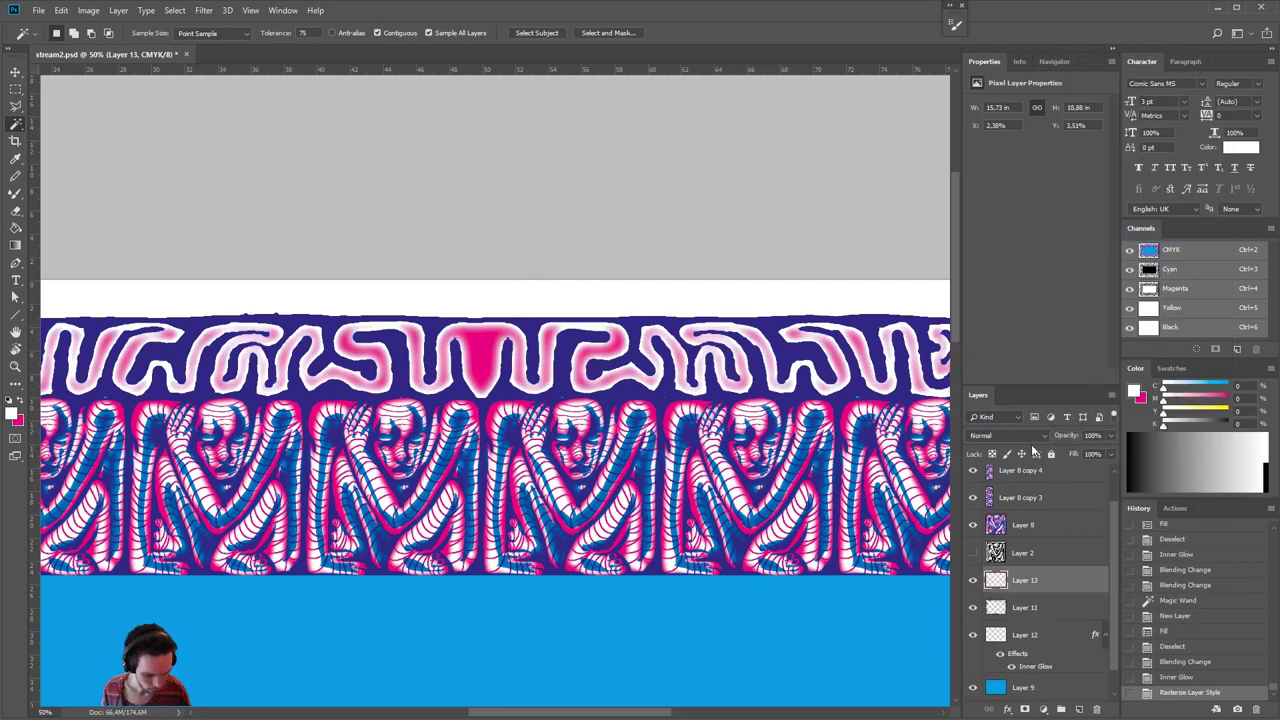
left_click(1012, 436)
left_click(995, 491)
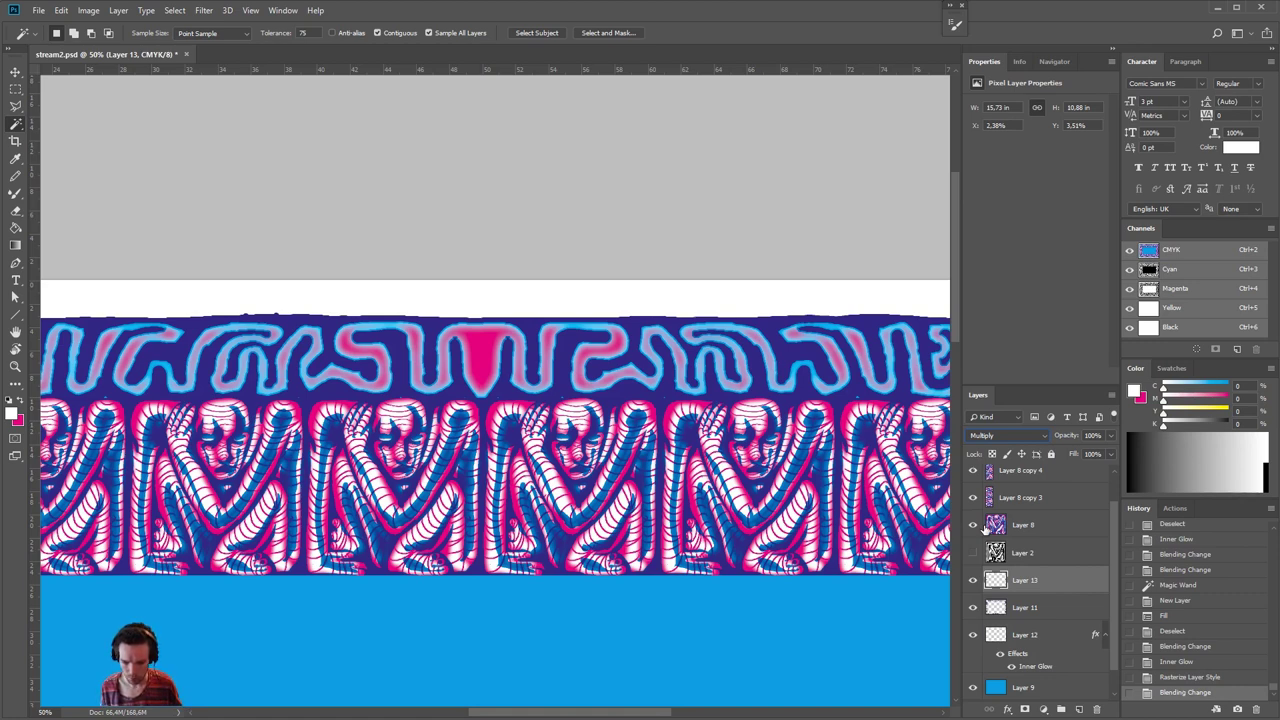
key("ctrl+slash")
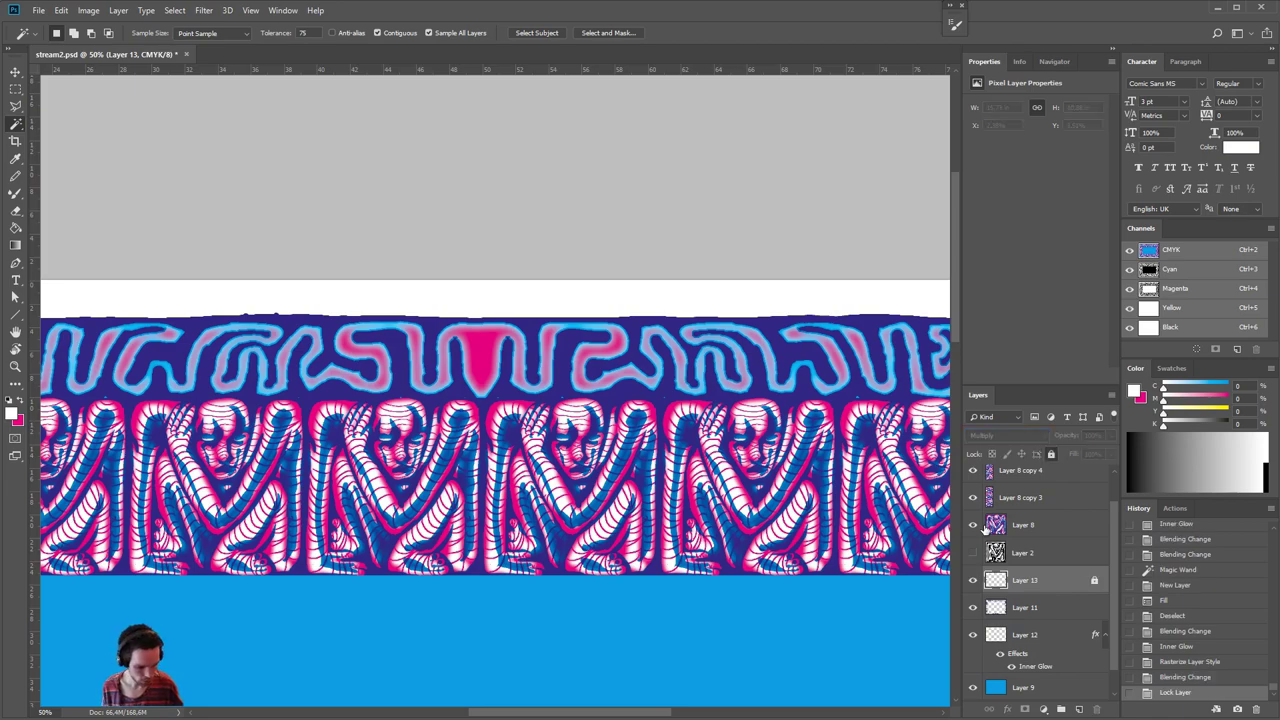
key("ctrl+minus")
key("ctrl+minus")
key("ctrl+minus")
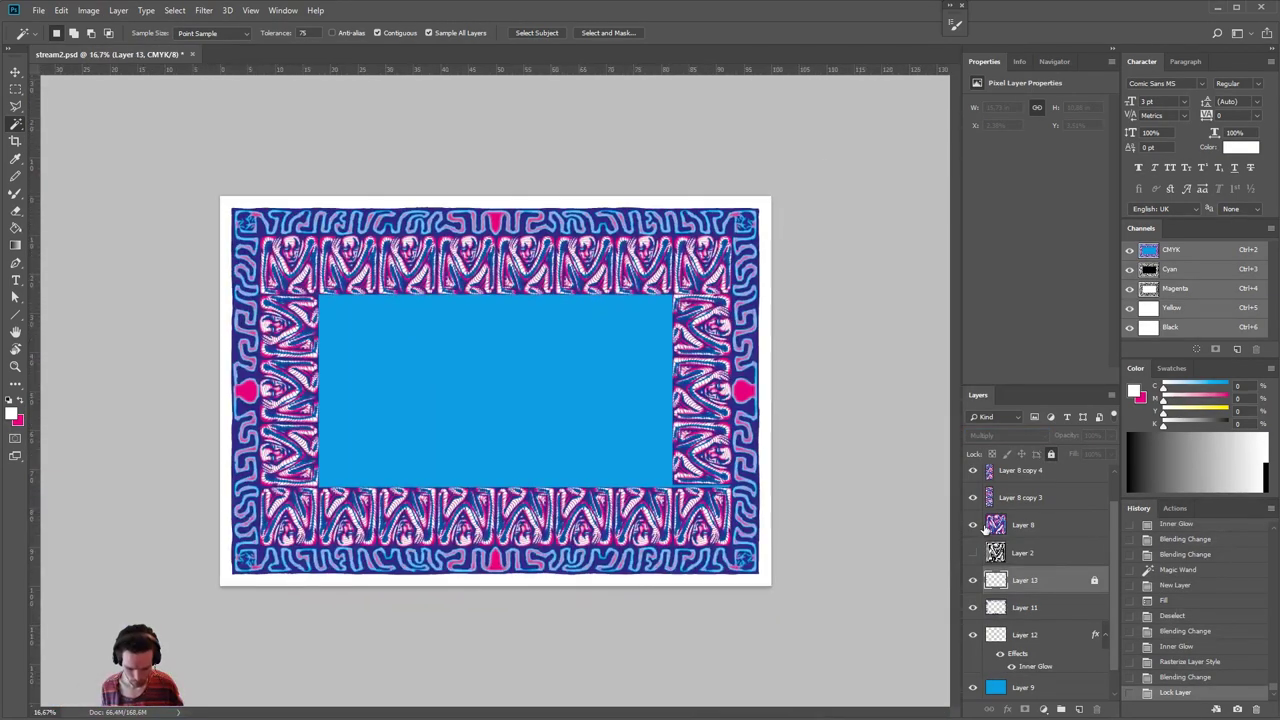
- Unlock Layer 13 and show the guides across the canvas
key("ctrl+plus")
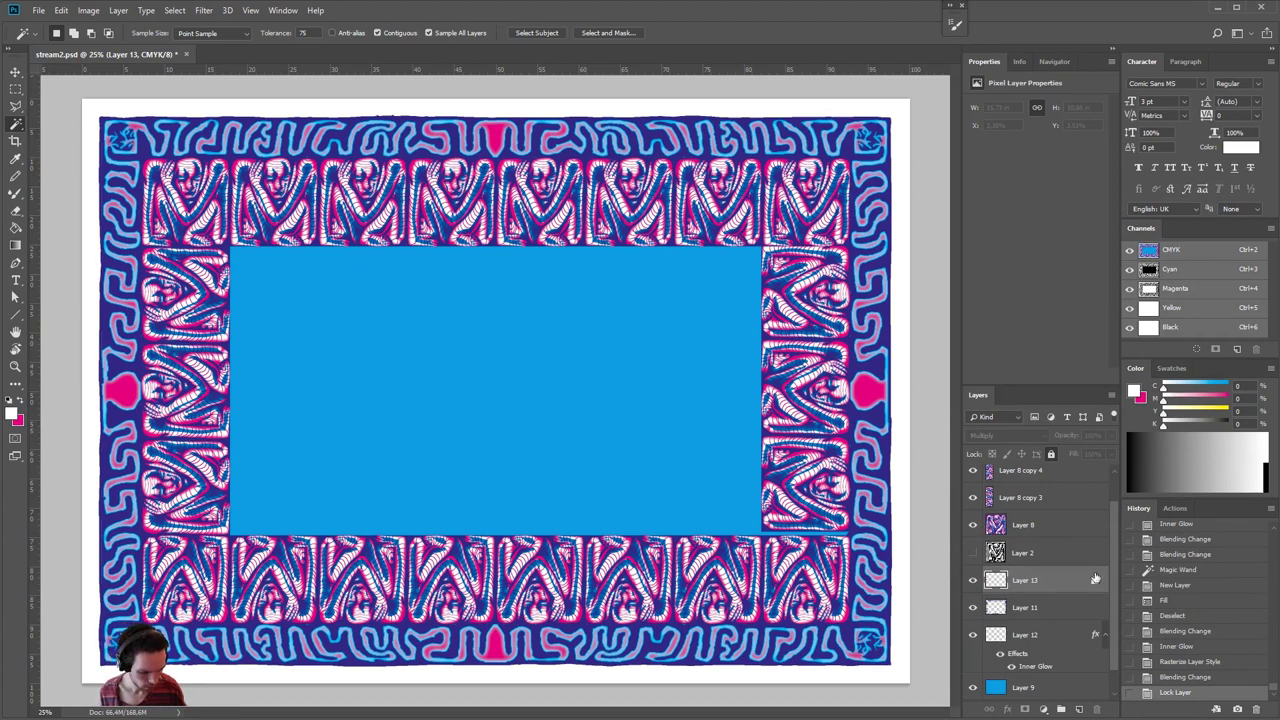
left_click(1051, 455)
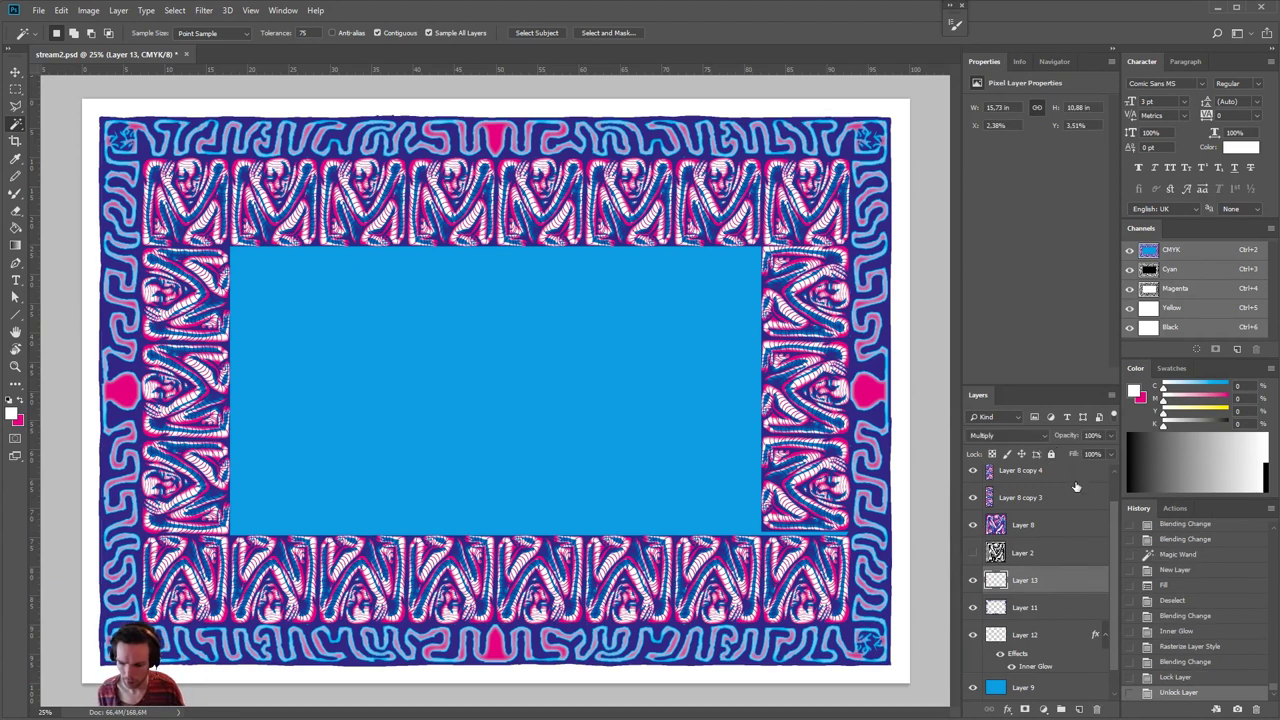
left_click_drag(1112, 601, 1111, 624)
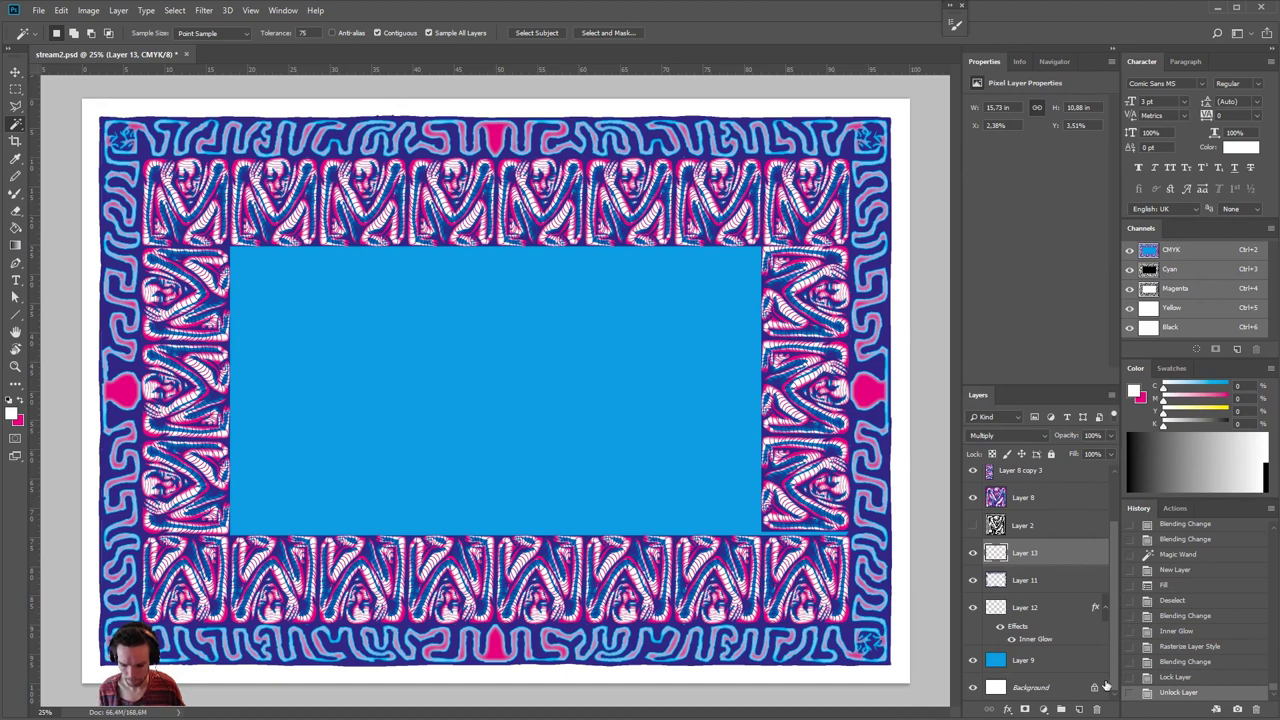
key("ctrl+semicolon")
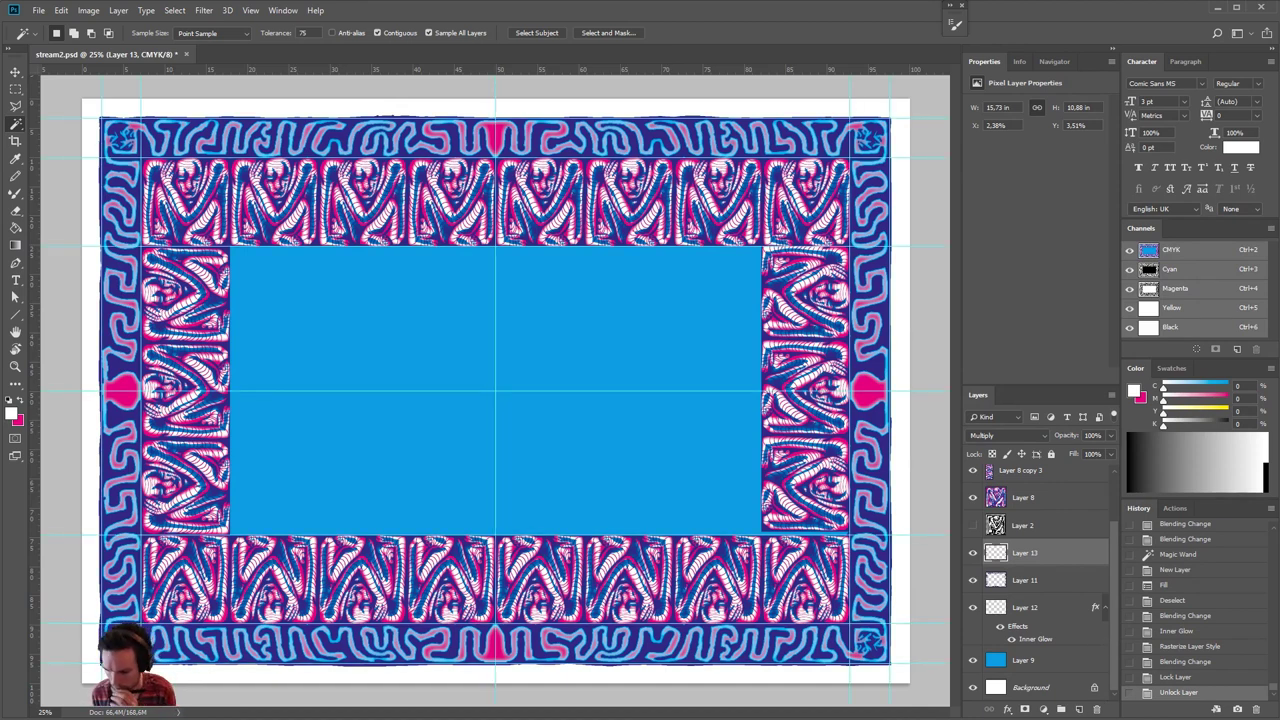
- Create empty Layer 14, add a vertical guide near the left border, and enable View > Snap
left_click(16, 314)
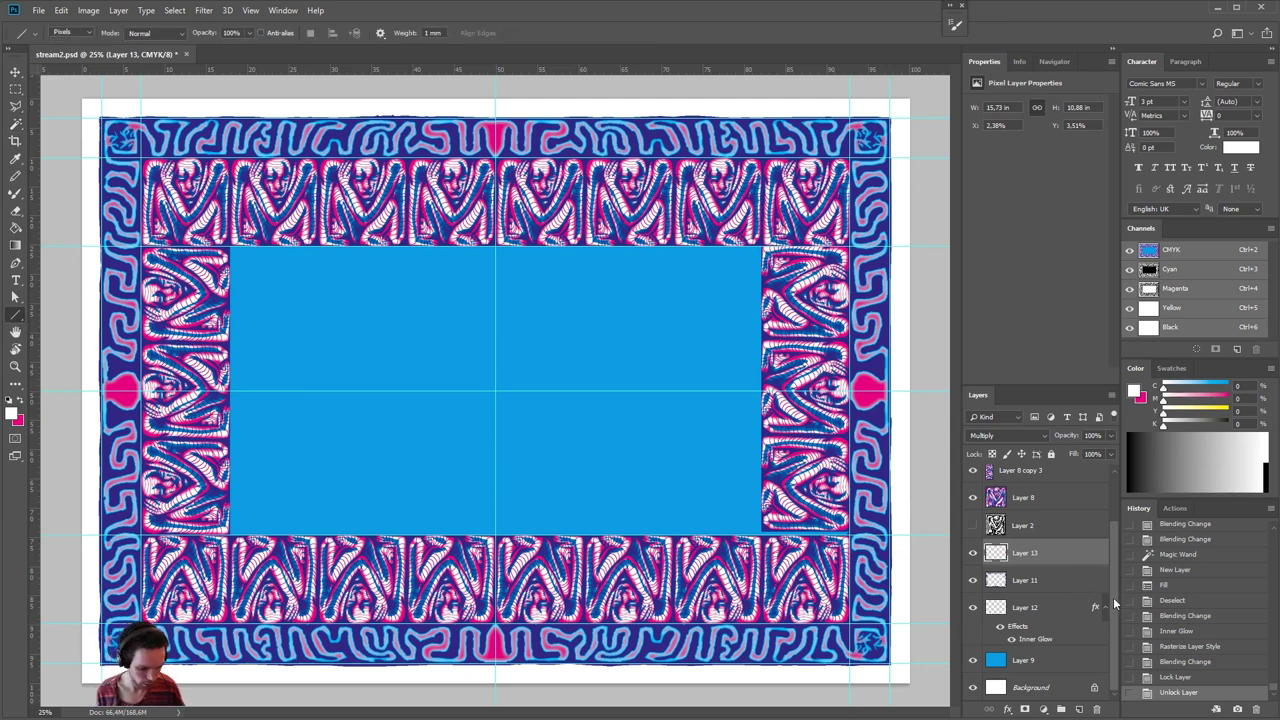
left_click(1079, 709)
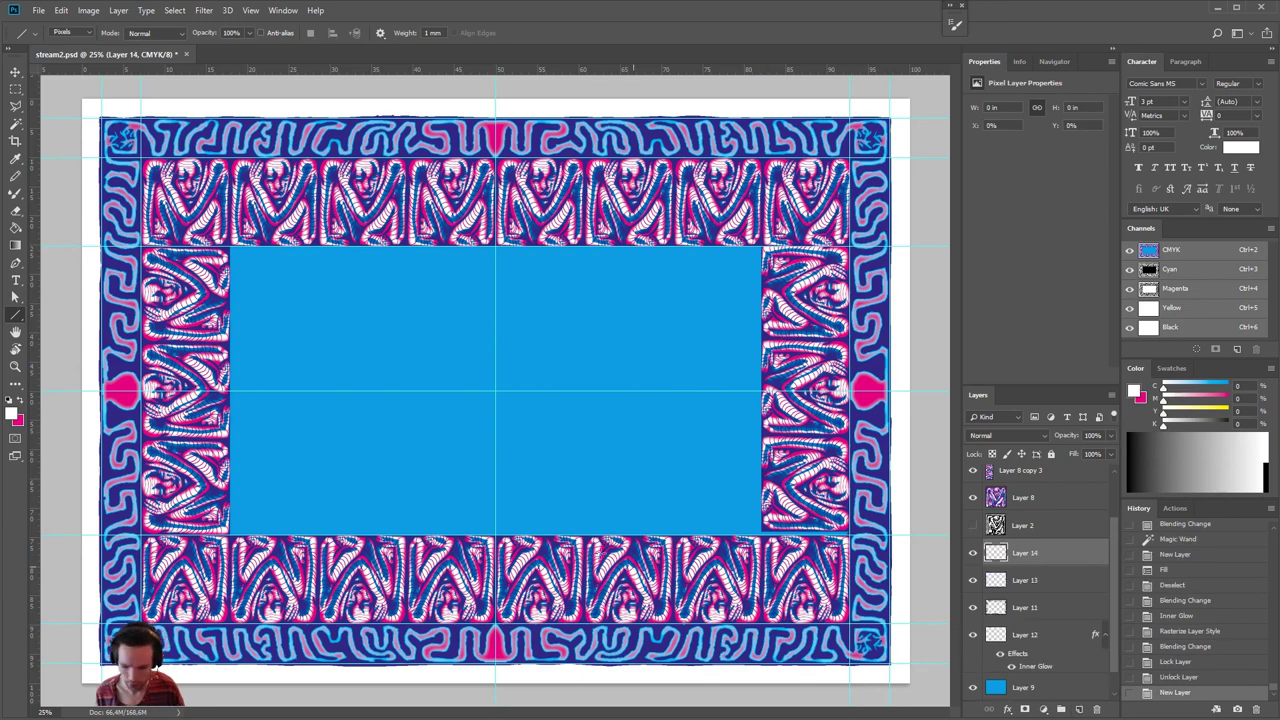
left_click_drag(35, 375, 231, 327)
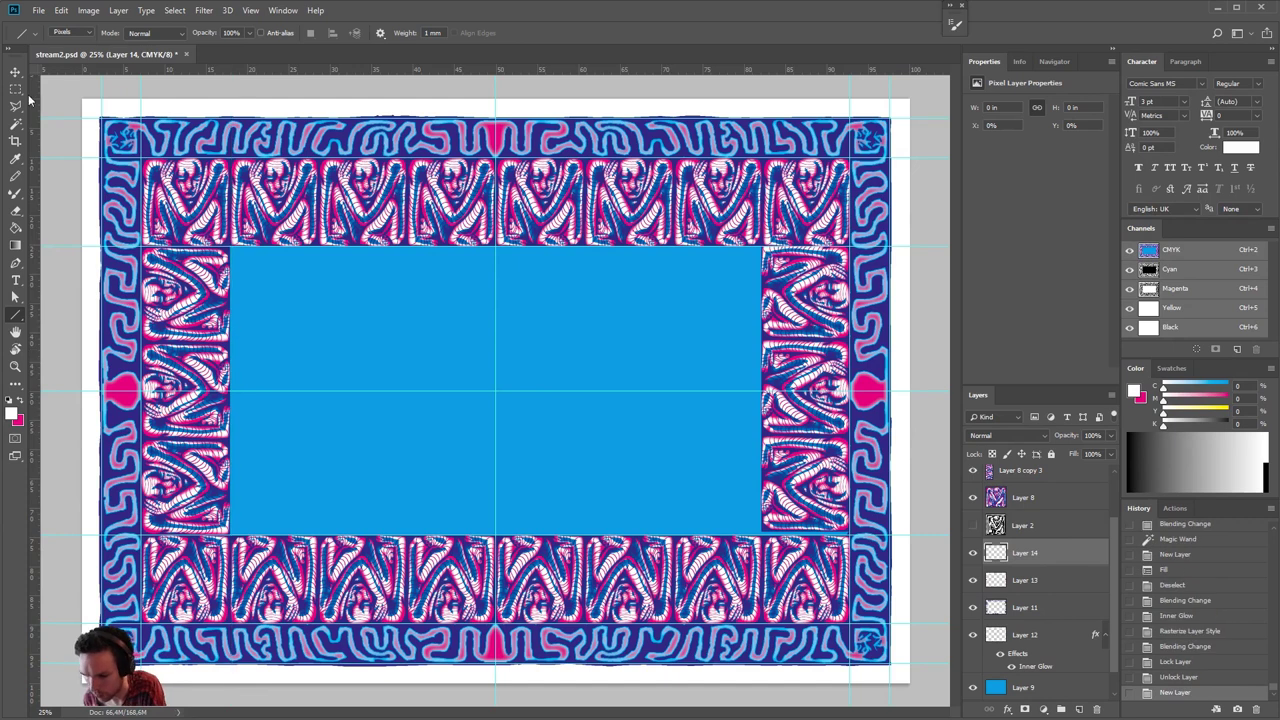
key("m")
left_click_drag(145, 160, 230, 245)
key("ctrl+d")
left_click(250, 10)
left_click(262, 277)
- Add two vertical guides at the selection's inner edges and clear the selection
left_click_drag(35, 222, 834, 186)
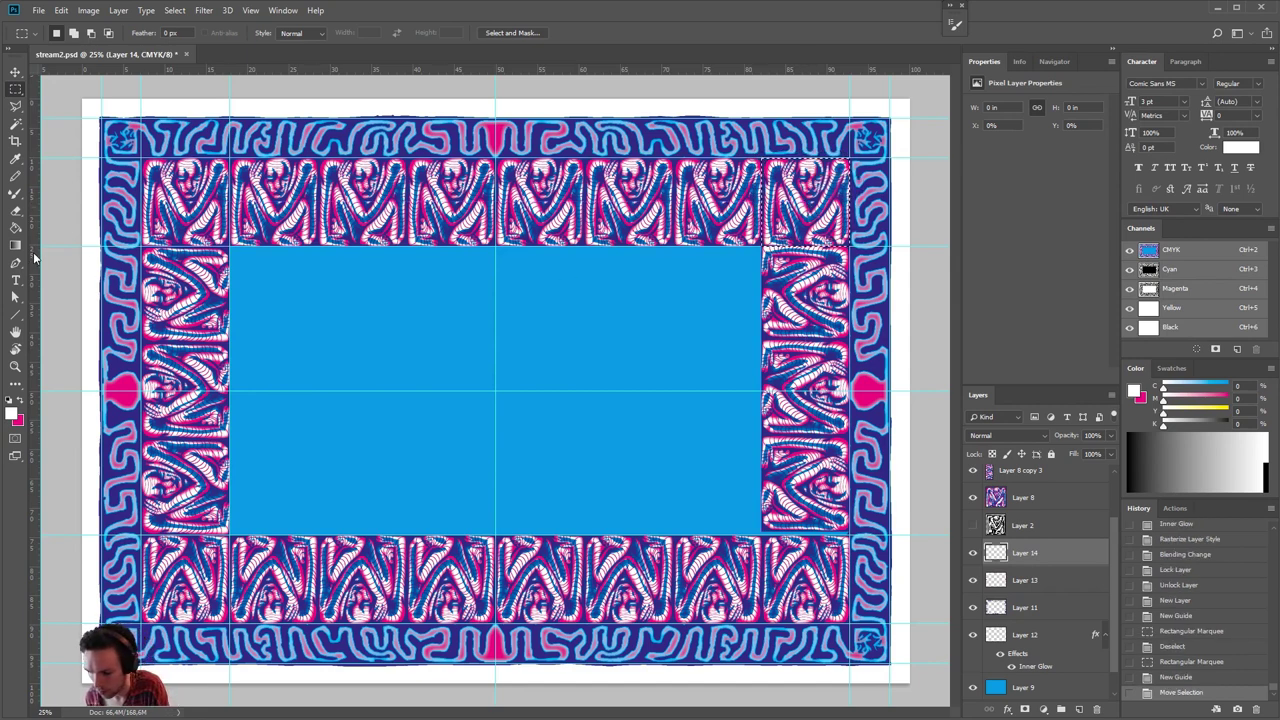
left_click_drag(36, 262, 763, 216)
key("ctrl+d")
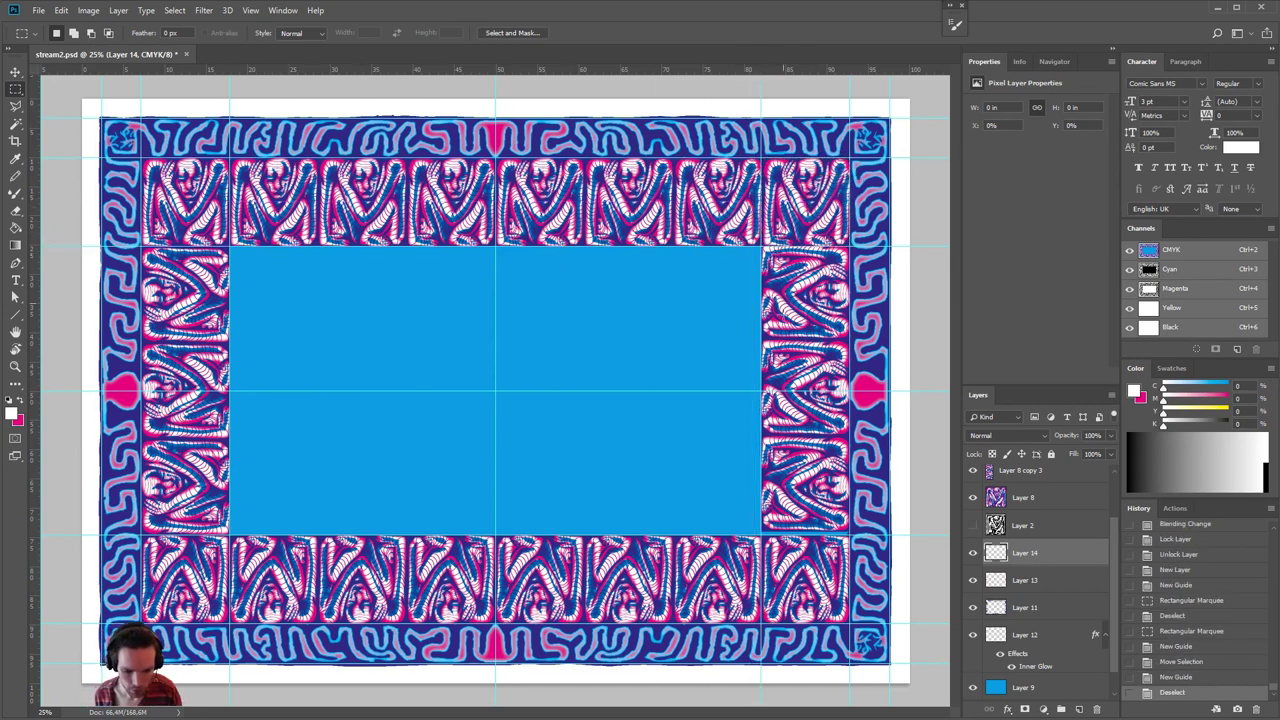
- Draw white lines from top centre to the panel's bottom corners on Layer 14 at 48% opacity
left_click(15, 314)
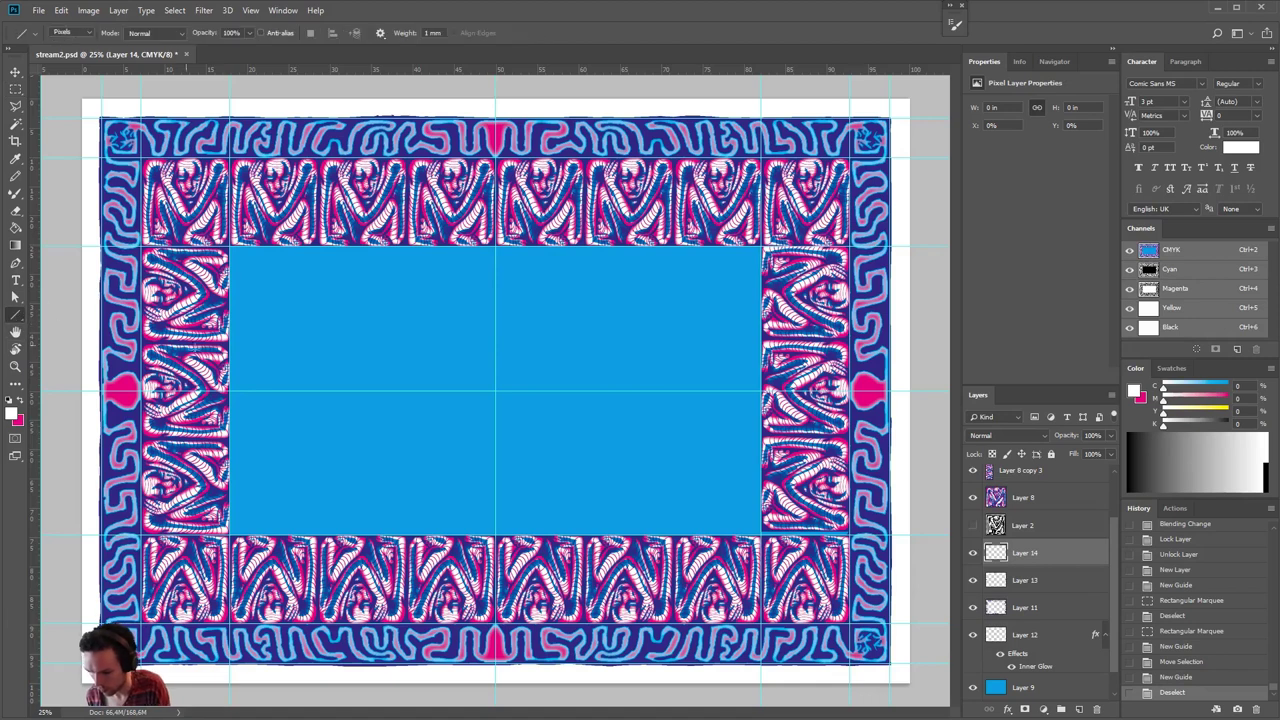
mouse_move(347, 450)
left_mouse_down()
mouse_move(617, 357)
mouse_move(606, 371)
left_mouse_up()
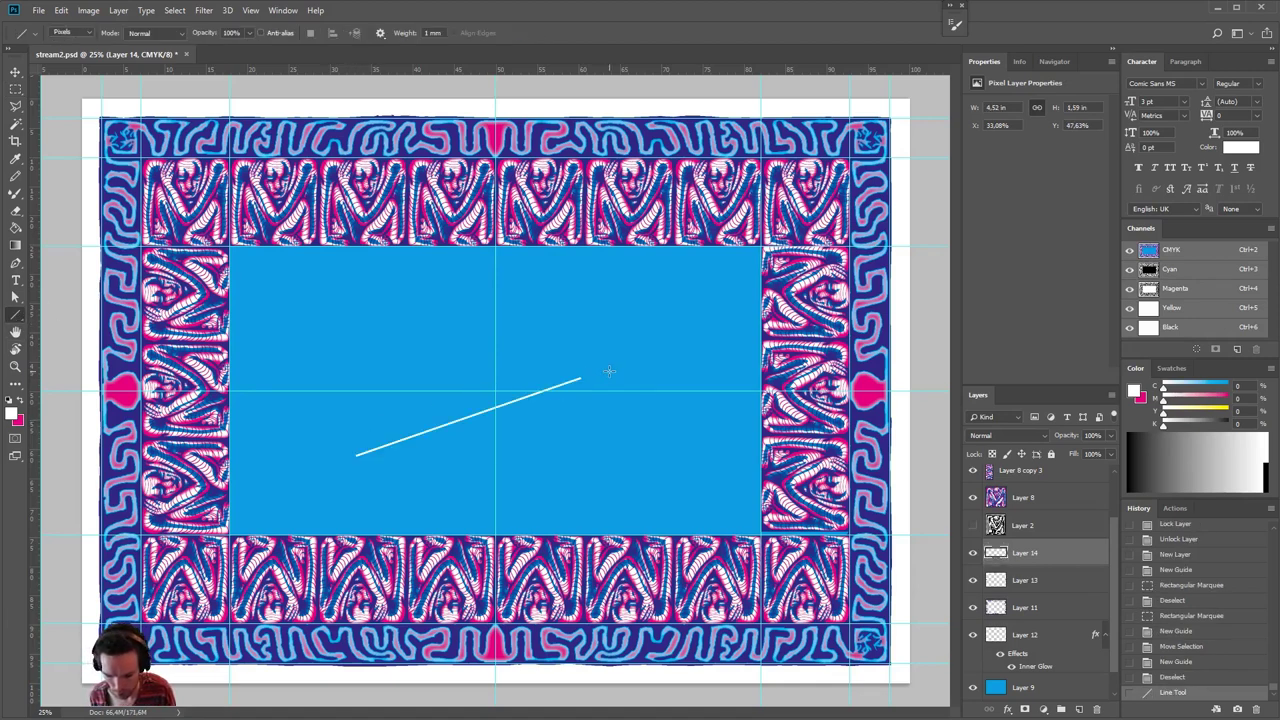
key("ctrl+z")
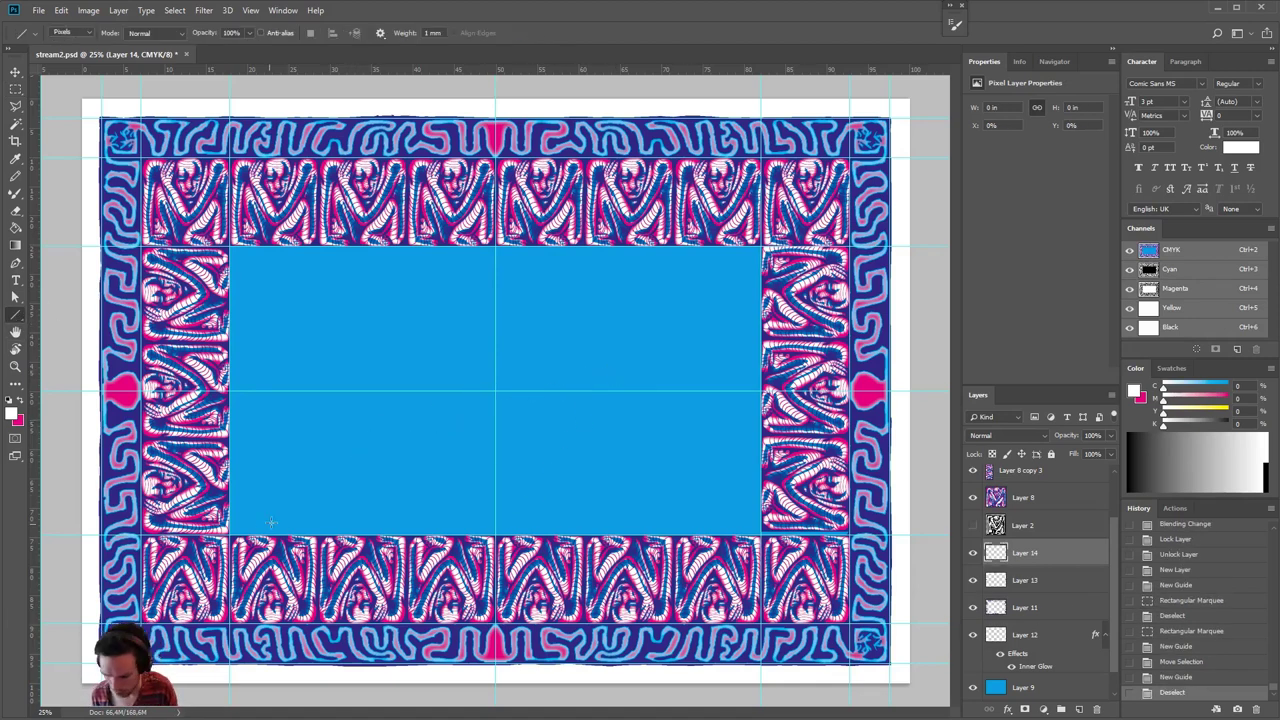
mouse_move(232, 532)
left_mouse_down()
mouse_move(761, 265)
mouse_move(498, 246)
mouse_move(760, 535)
left_mouse_up()
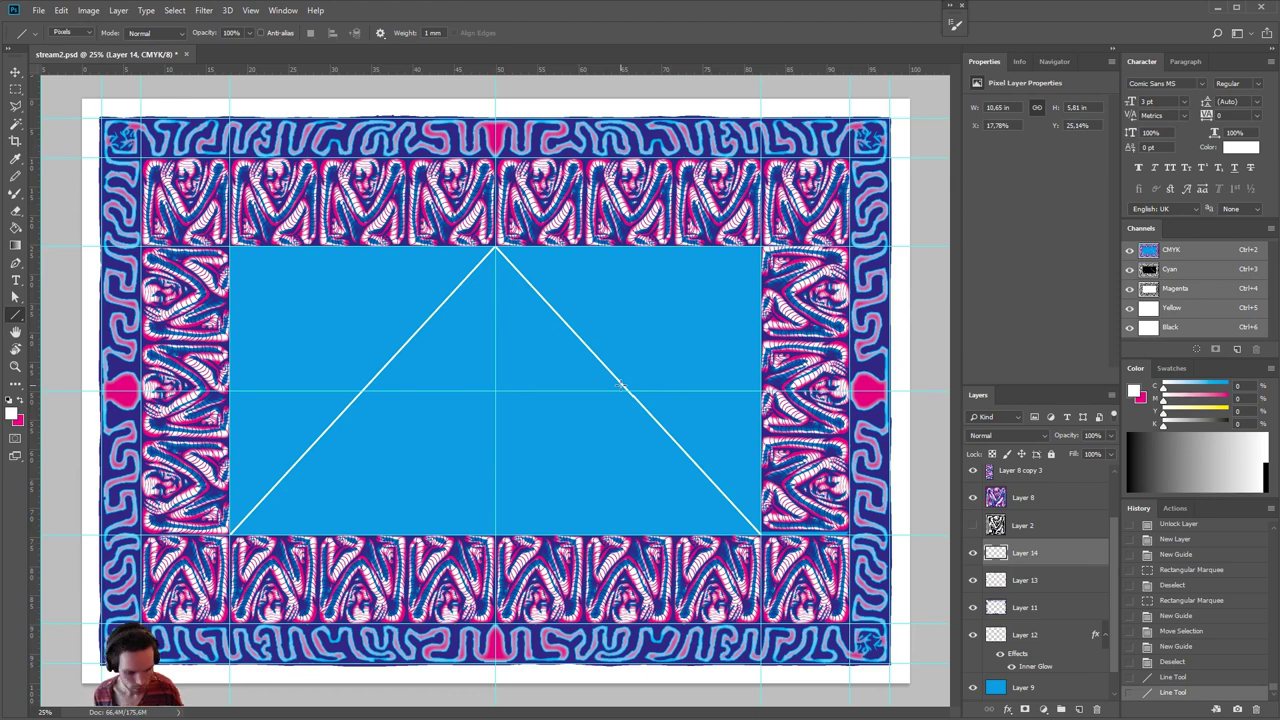
left_click_drag(1081, 435, 1061, 441)
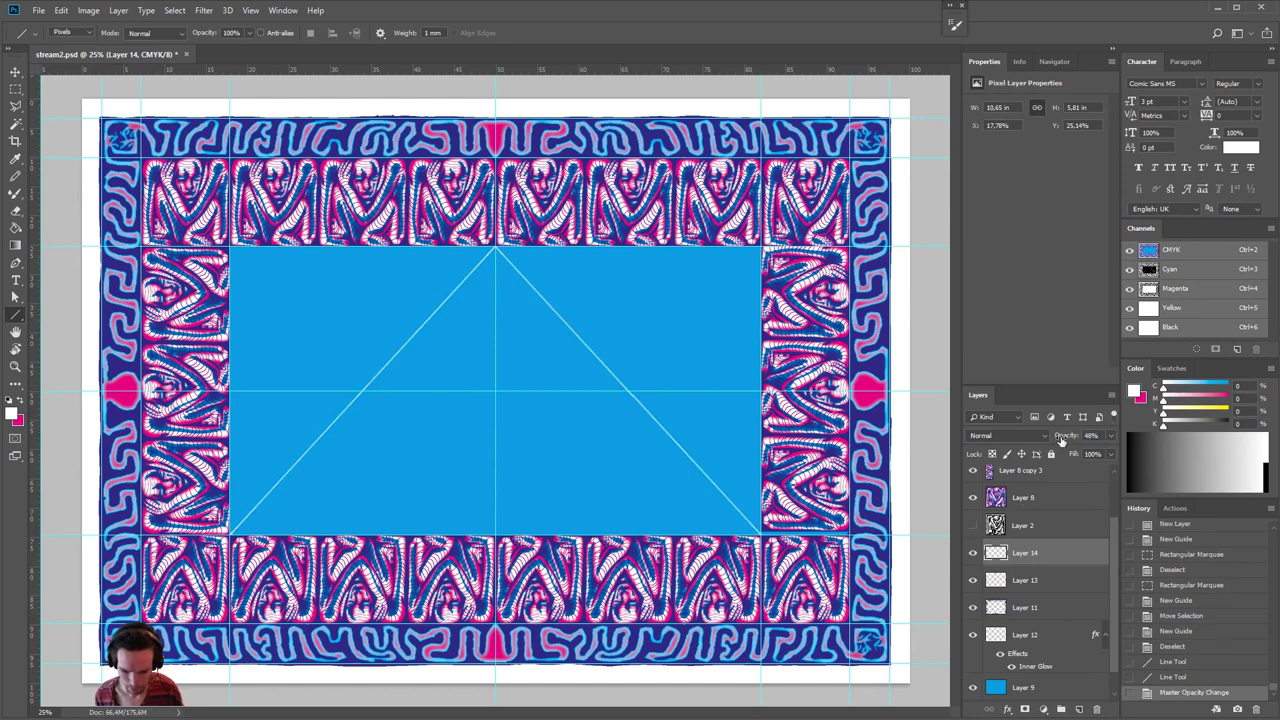
left_click(1078, 709)
- Sample dark navy and pencil-trace the triangle's right diagonal and the panel's top edge
key("b")
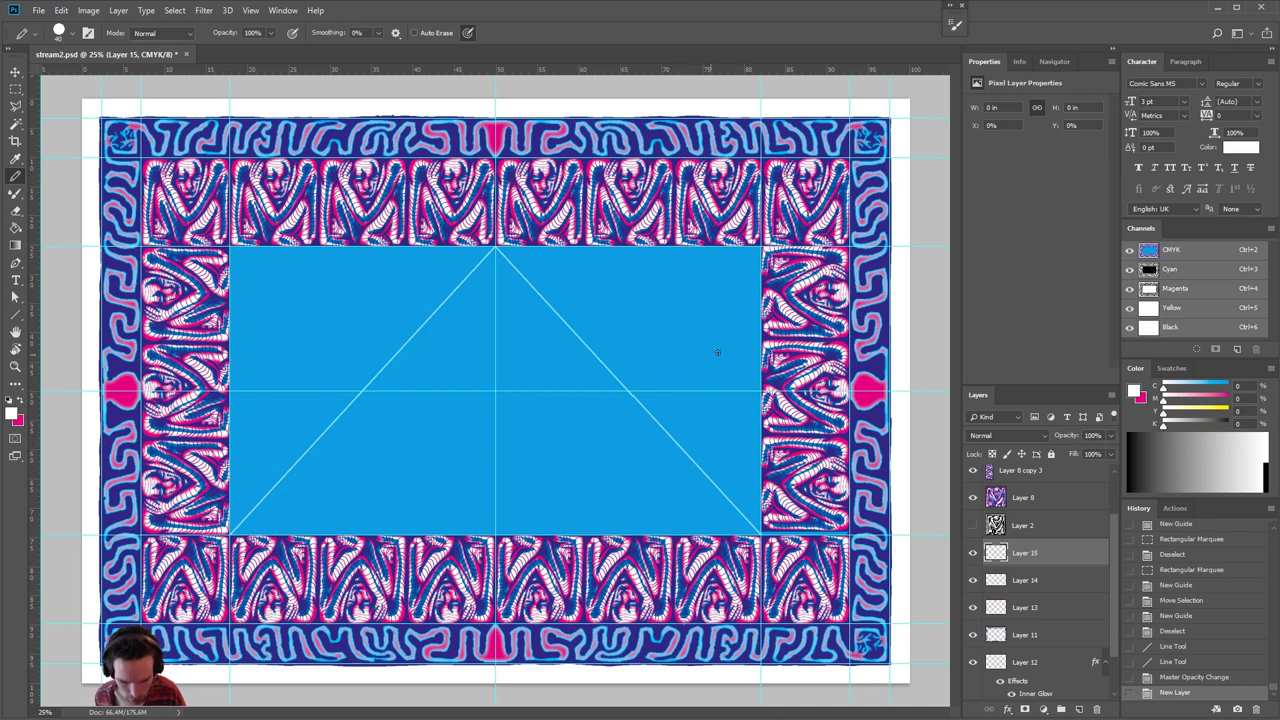
left_click(773, 120, "alt")
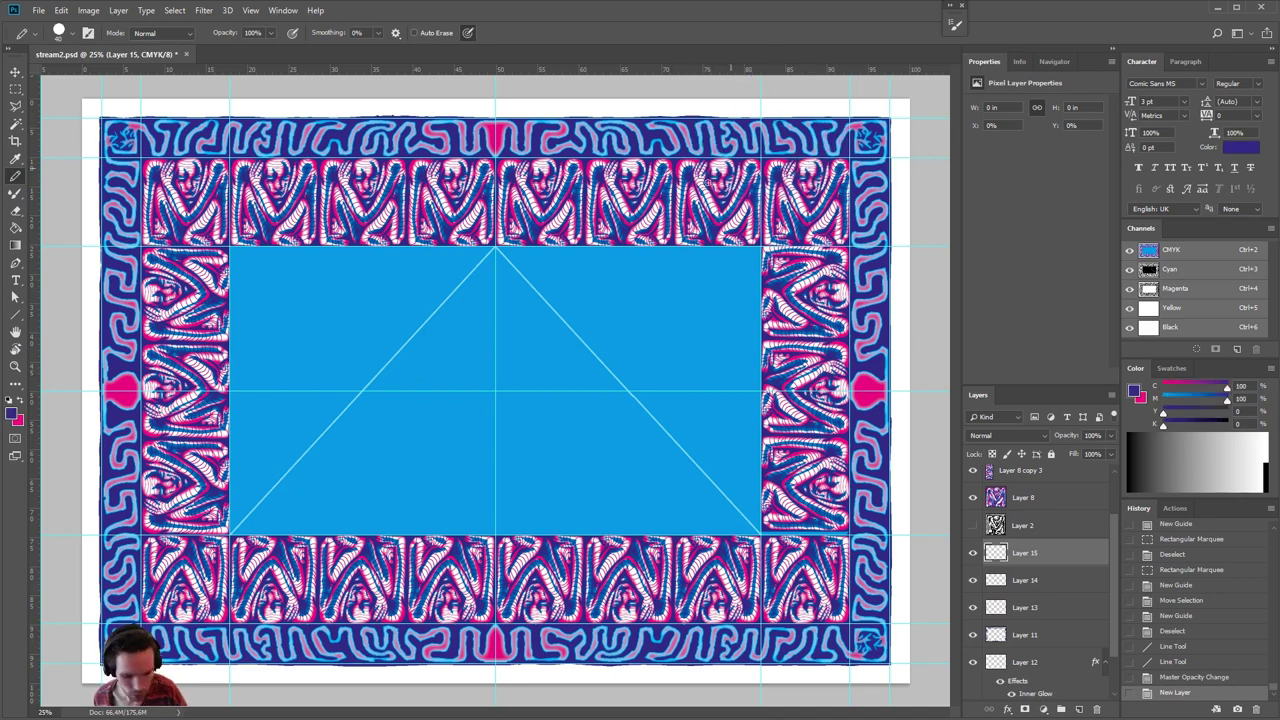
left_click_drag(495, 246, 511, 263)
key("ctrl+z")
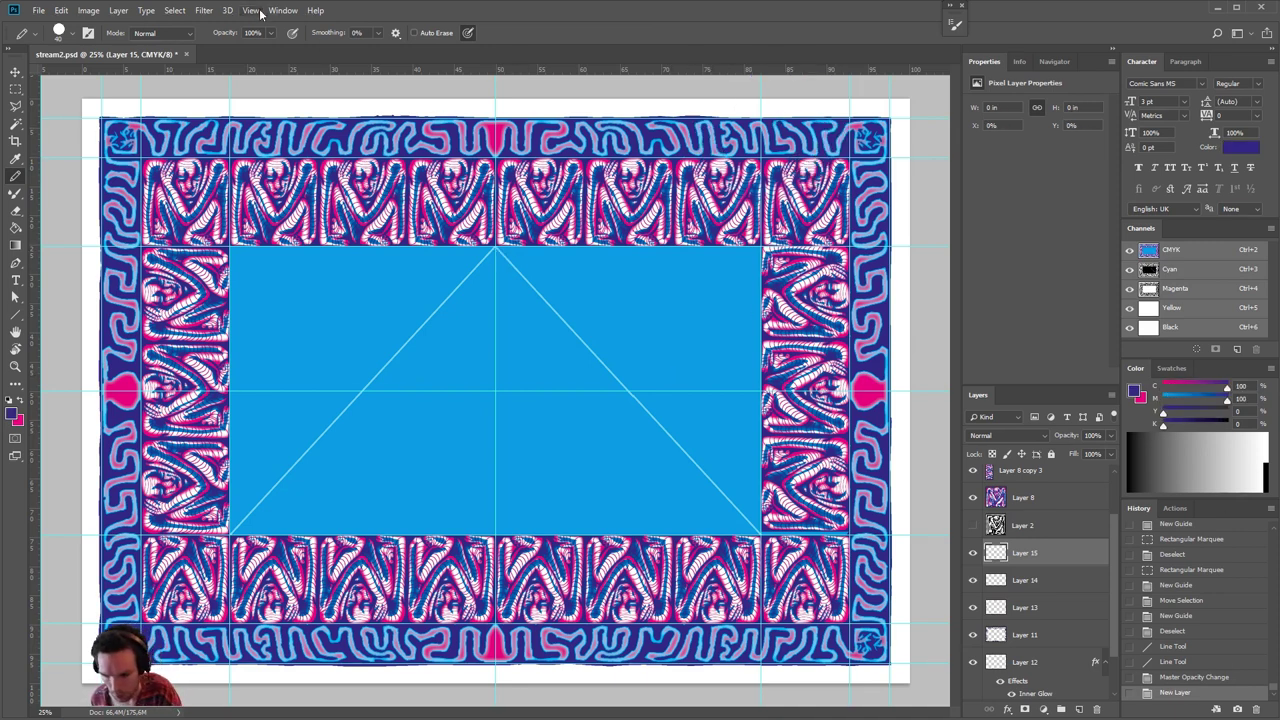
left_click(251, 10)
left_click(300, 277)
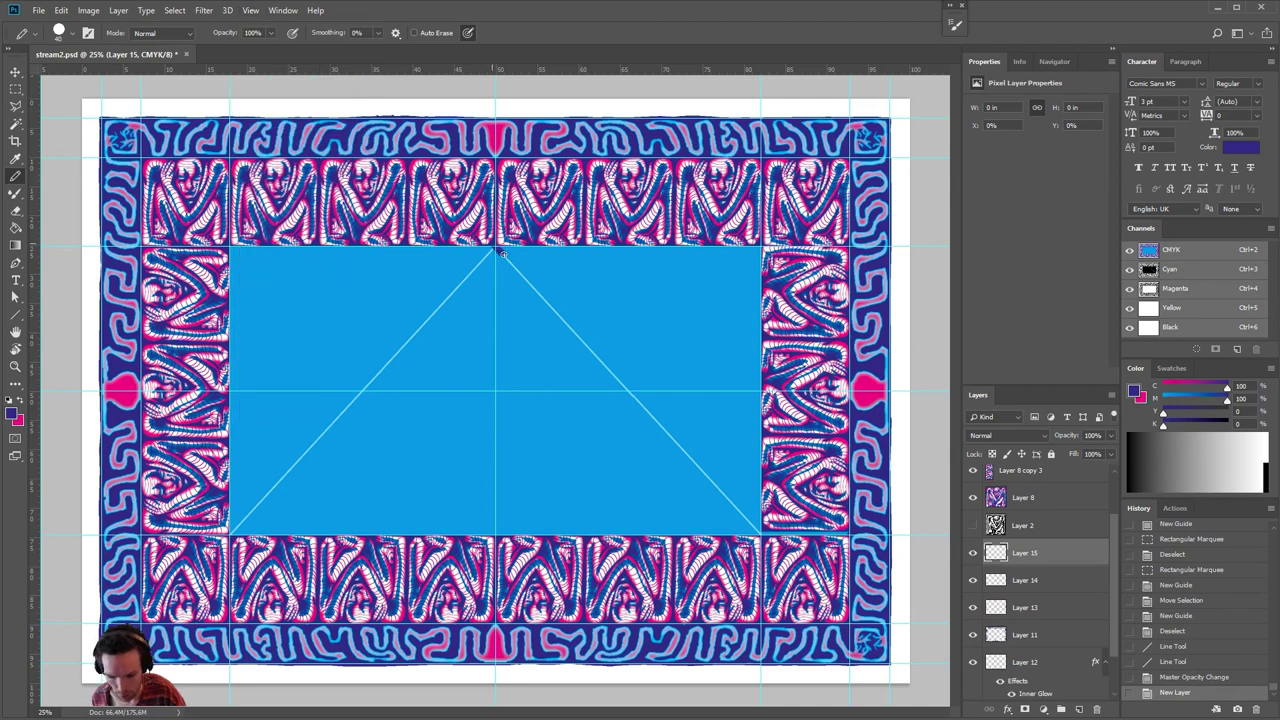
left_click_drag(503, 254, 758, 530)
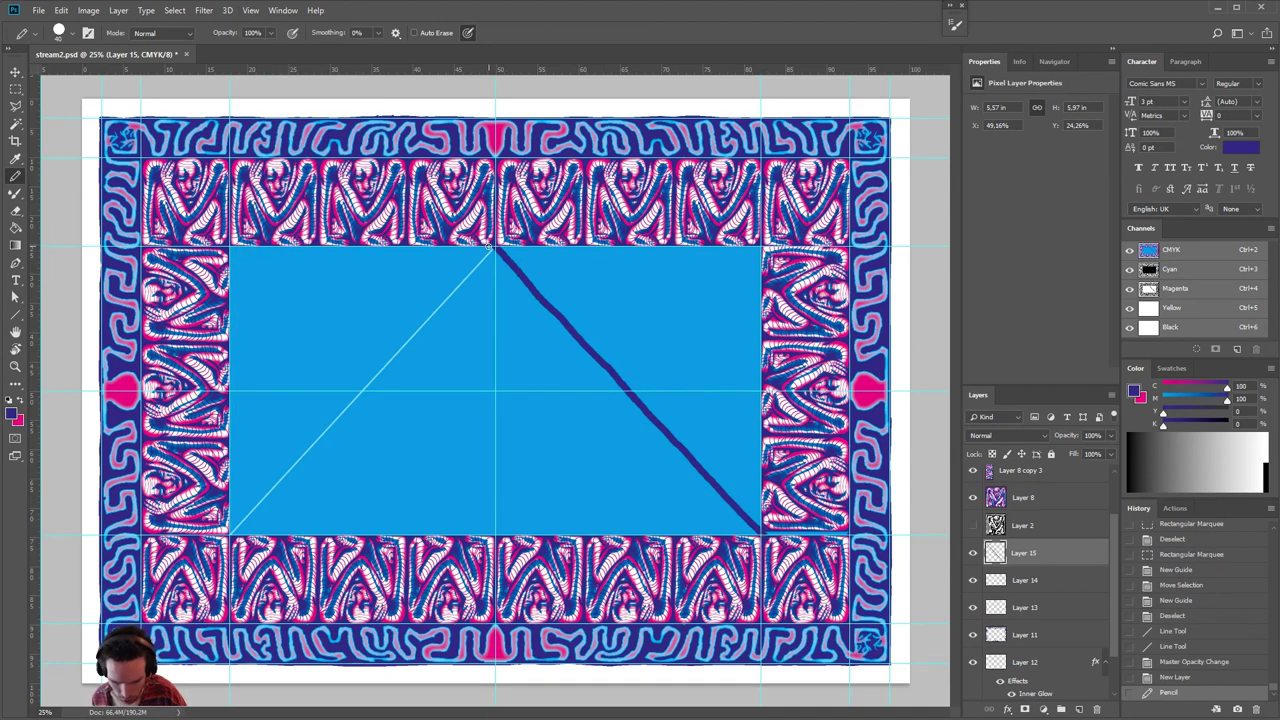
mouse_move(490, 248)
left_mouse_down()
mouse_move(760, 248)
mouse_move(760, 530)
left_mouse_up()
- Fill the area right of the diagonal with navy using the Paint Bucket set to Contiguous
key("g")
left_click(689, 331)
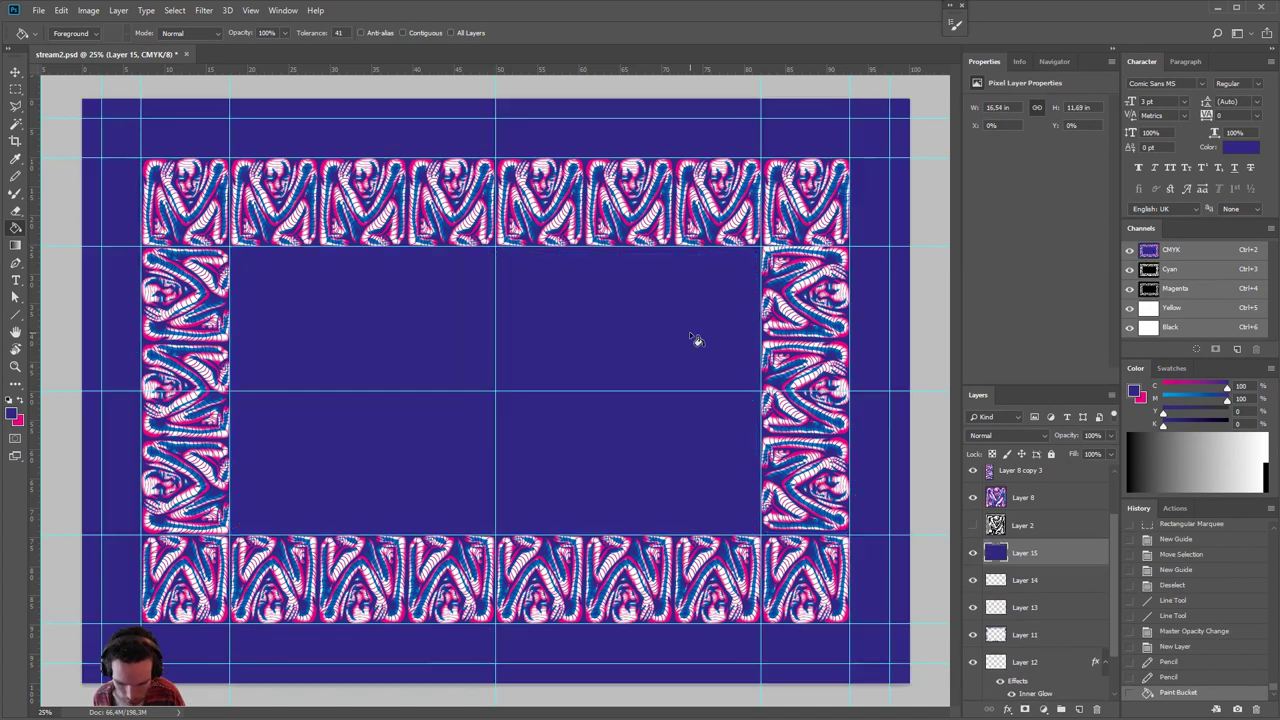
key("ctrl+z")
left_click(424, 34)
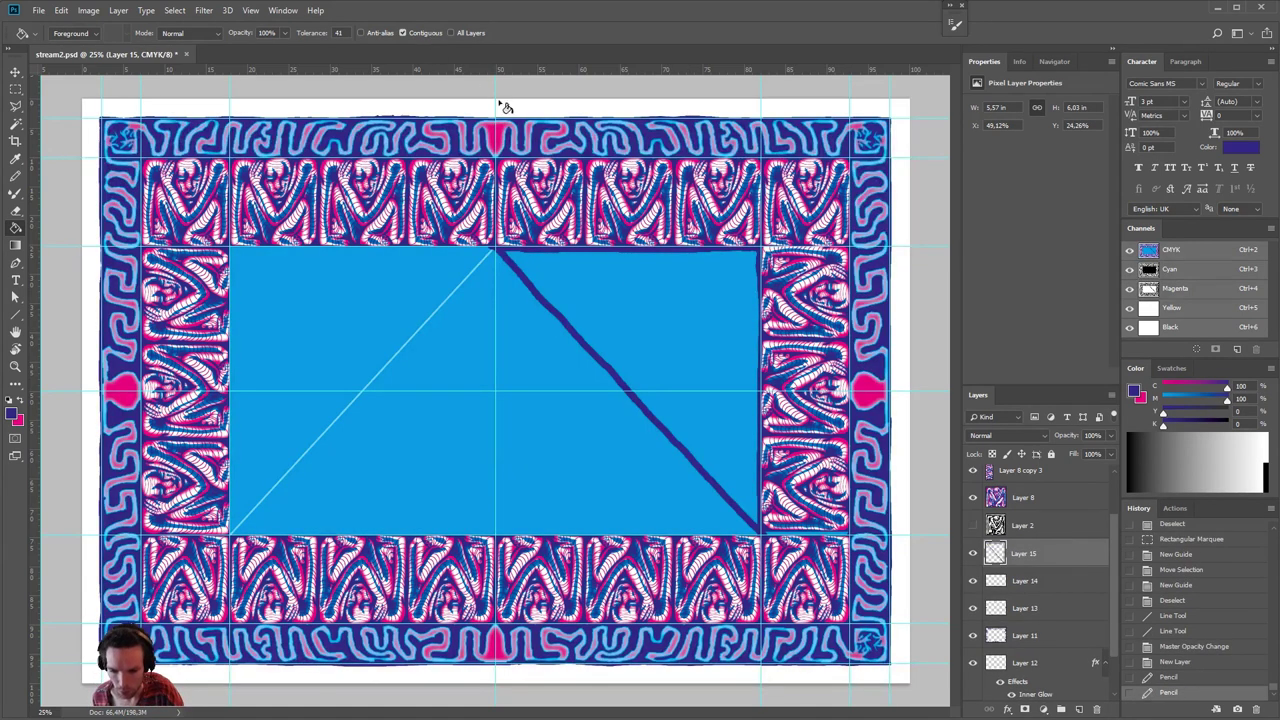
left_click(675, 337)
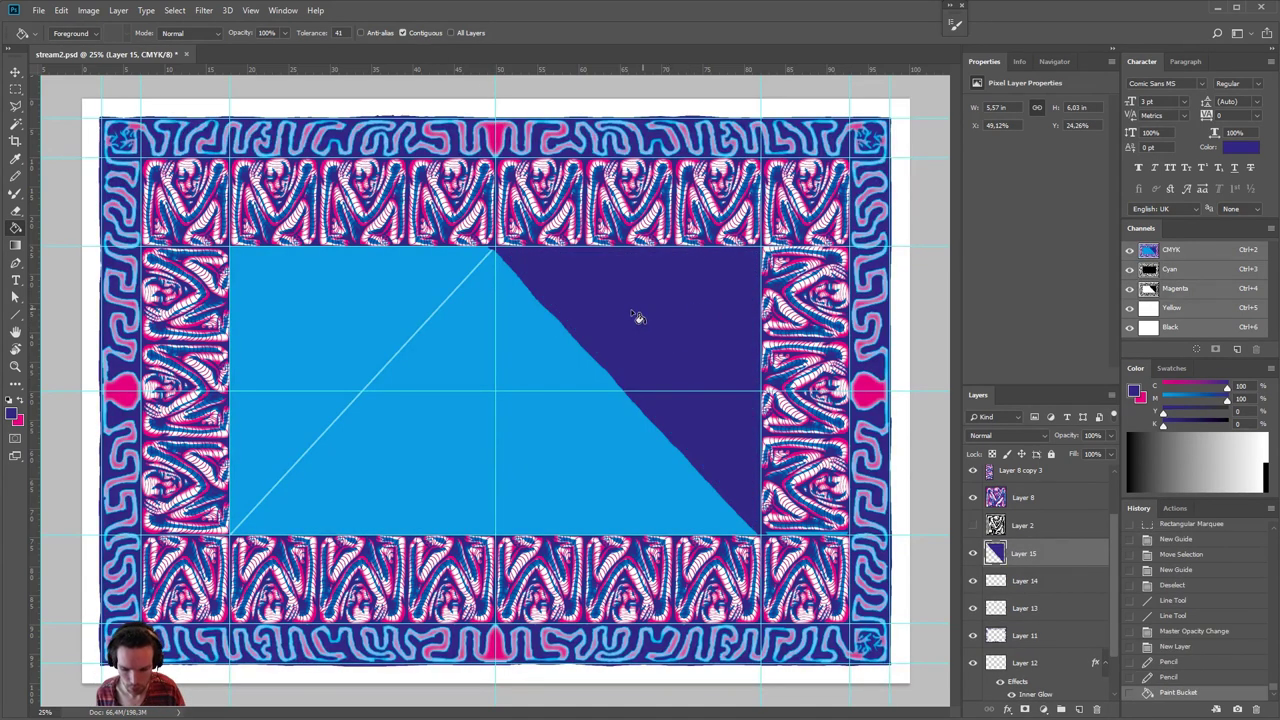
key("b")
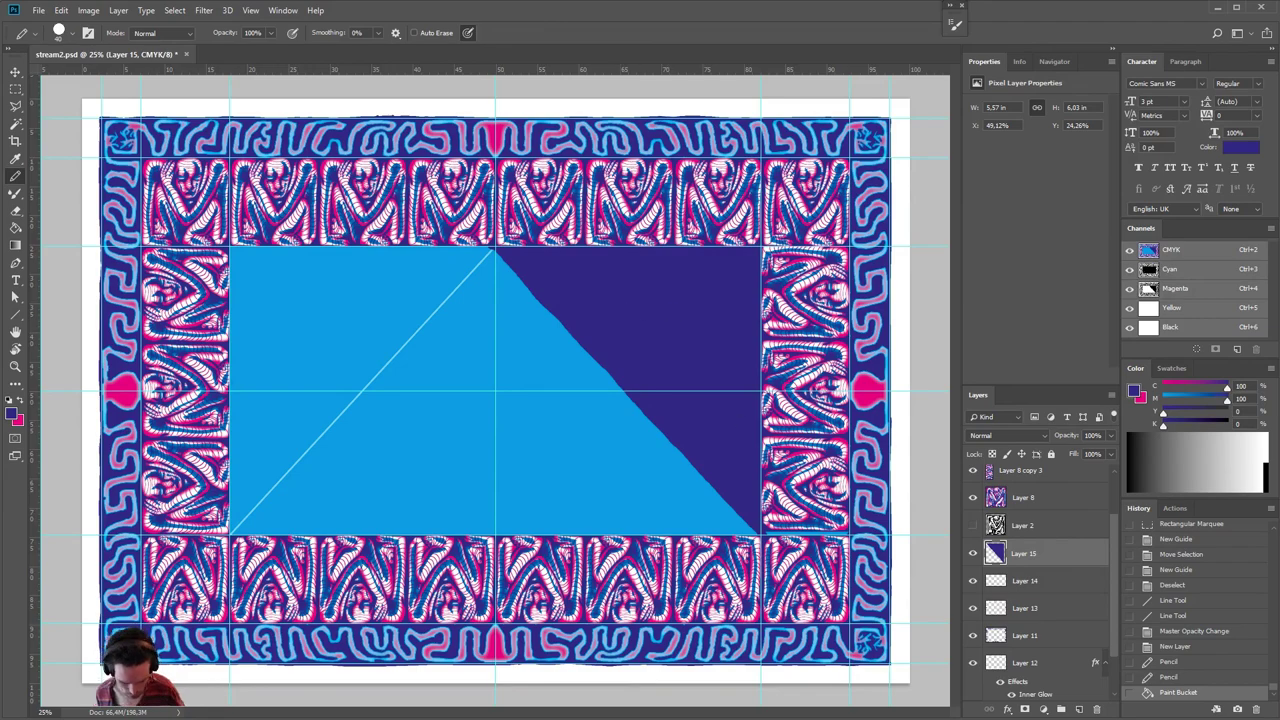
key("ctrl+plus")
key("ctrl+plus")
- Hide the guides and add a new Screen-mode layer clipped to the dark-blue triangle
scroll(534, 560, "right", 5)
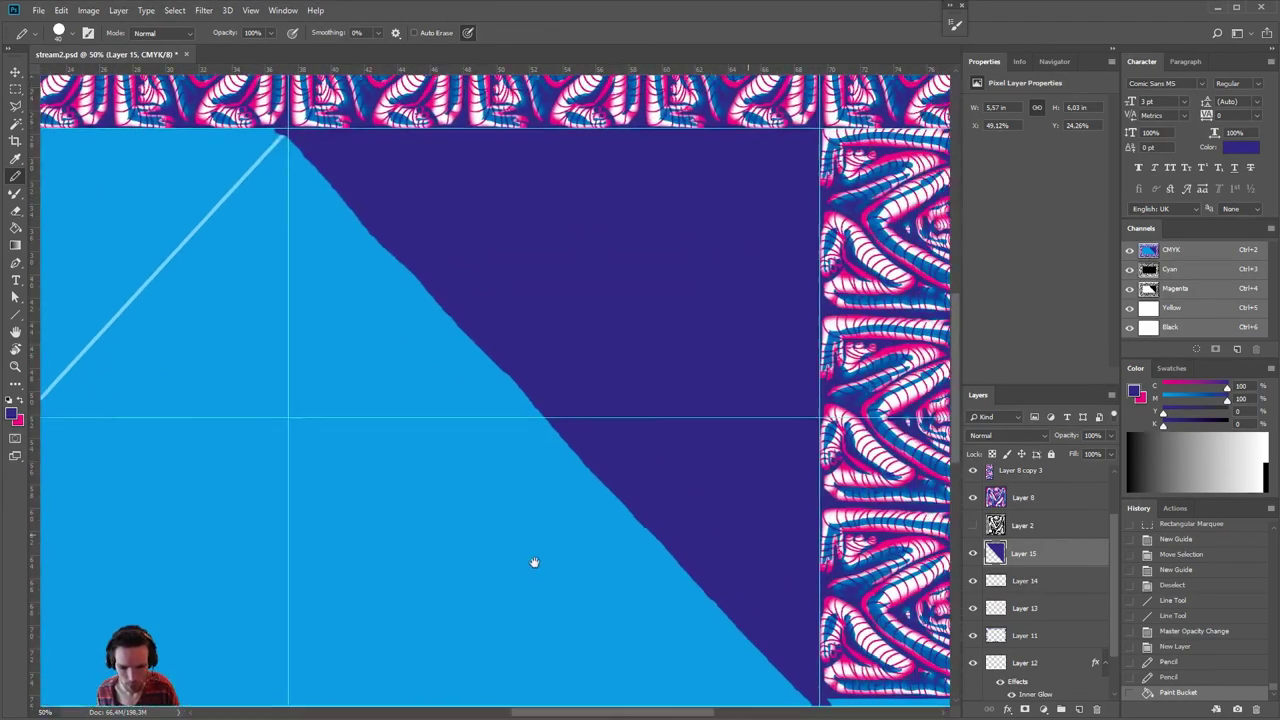
key("ctrl+semicolon")
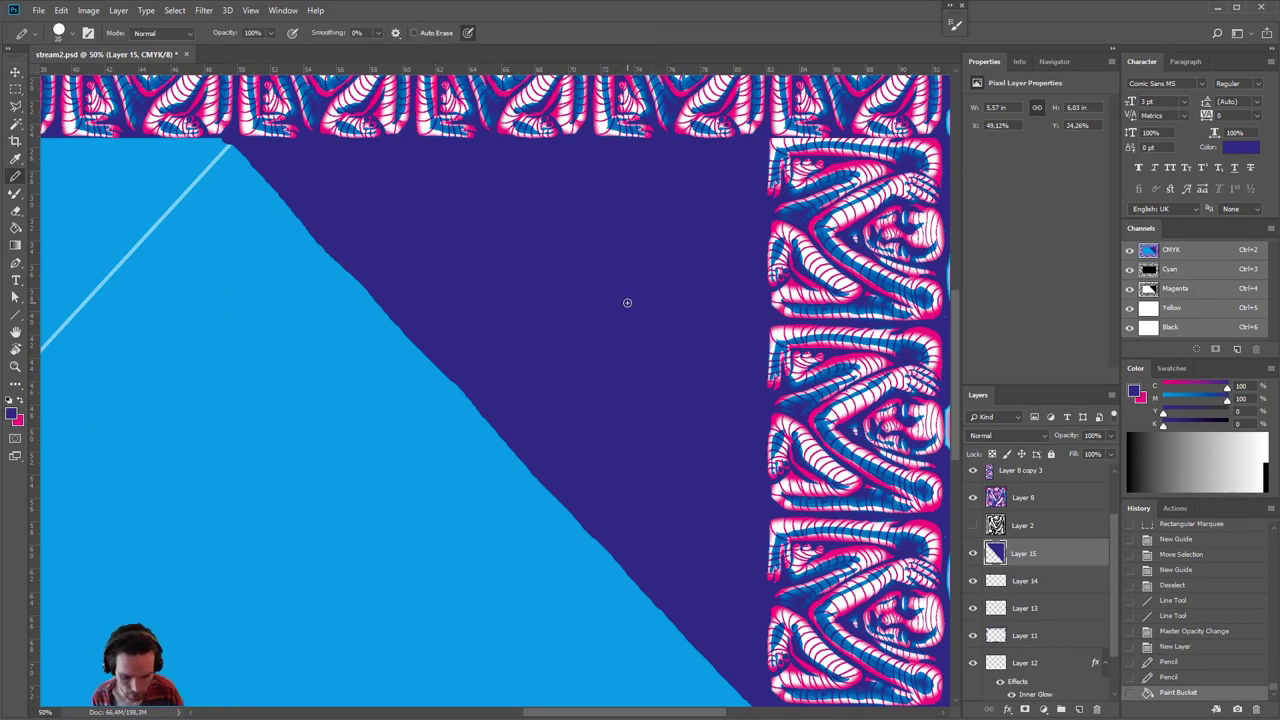
left_click(1079, 709)
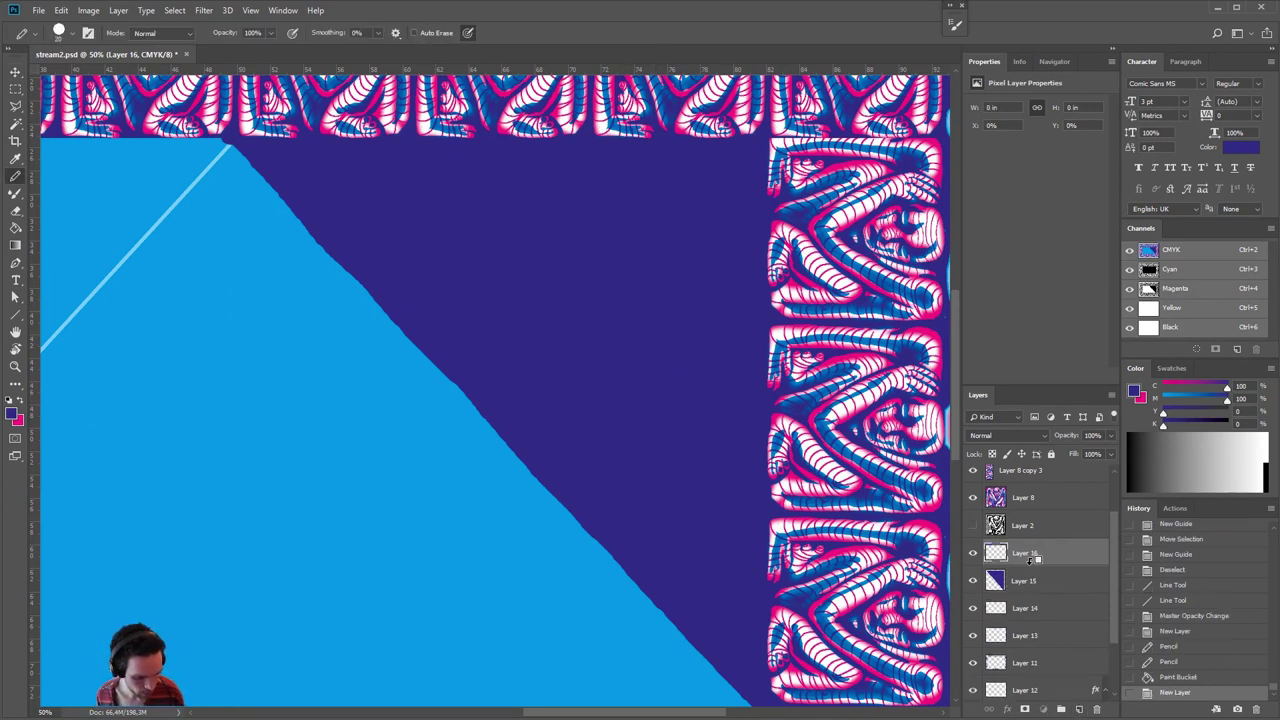
left_click(1030, 566, "alt")
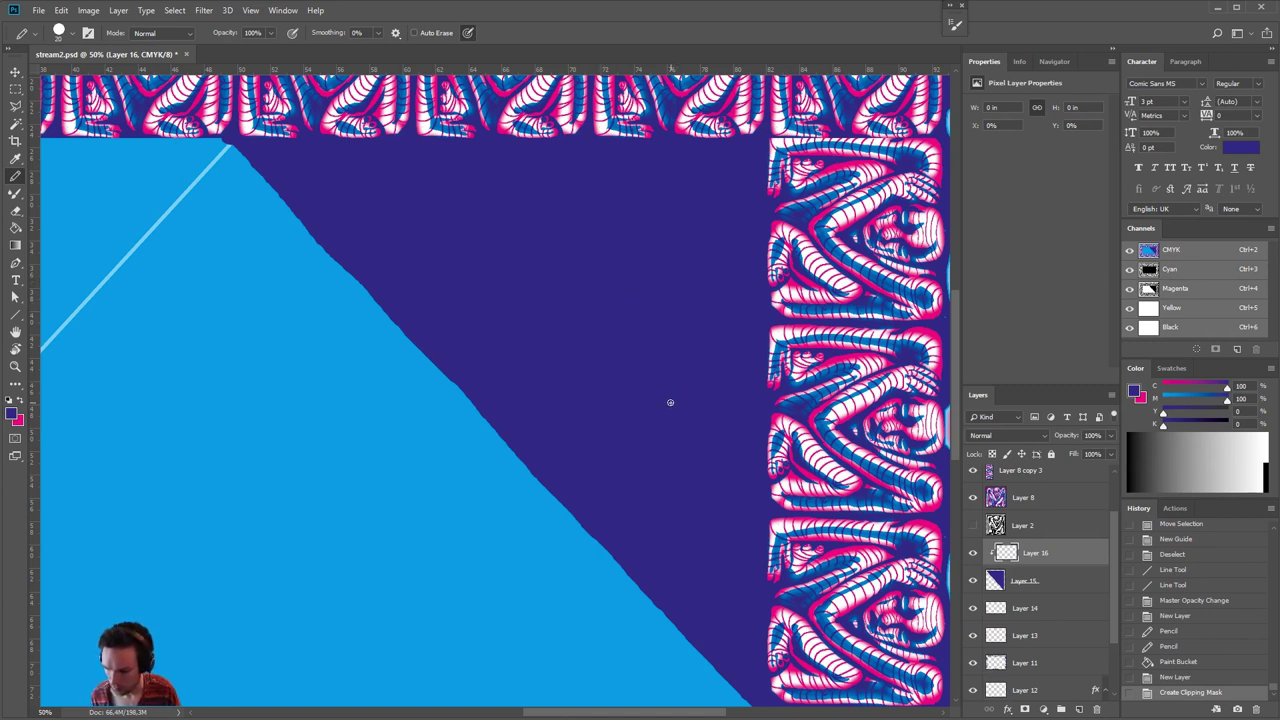
left_click(991, 435)
left_click(994, 550)
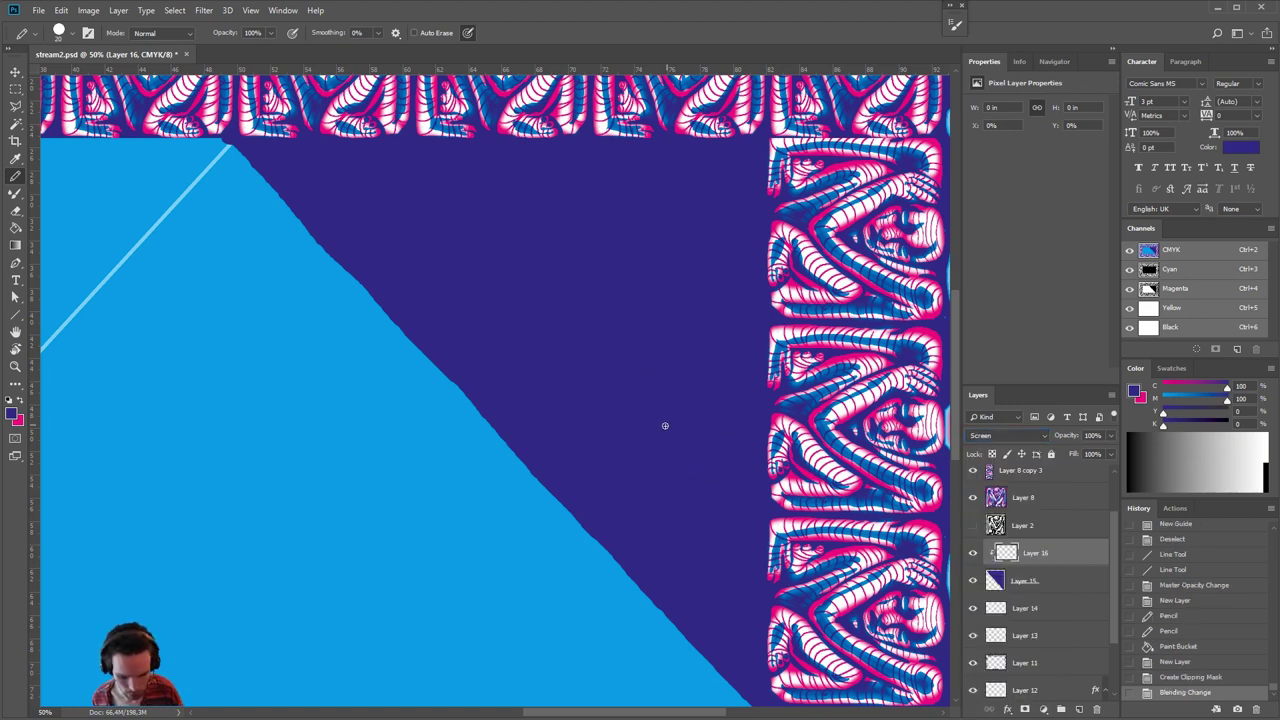
- Trace a thick pink pencil line down the triangle's right edge after discarding trial strokes
mouse_move(668, 390)
left_mouse_down()
mouse_move(670, 455)
mouse_move(686, 472)
left_mouse_up()
key("ctrl+z")
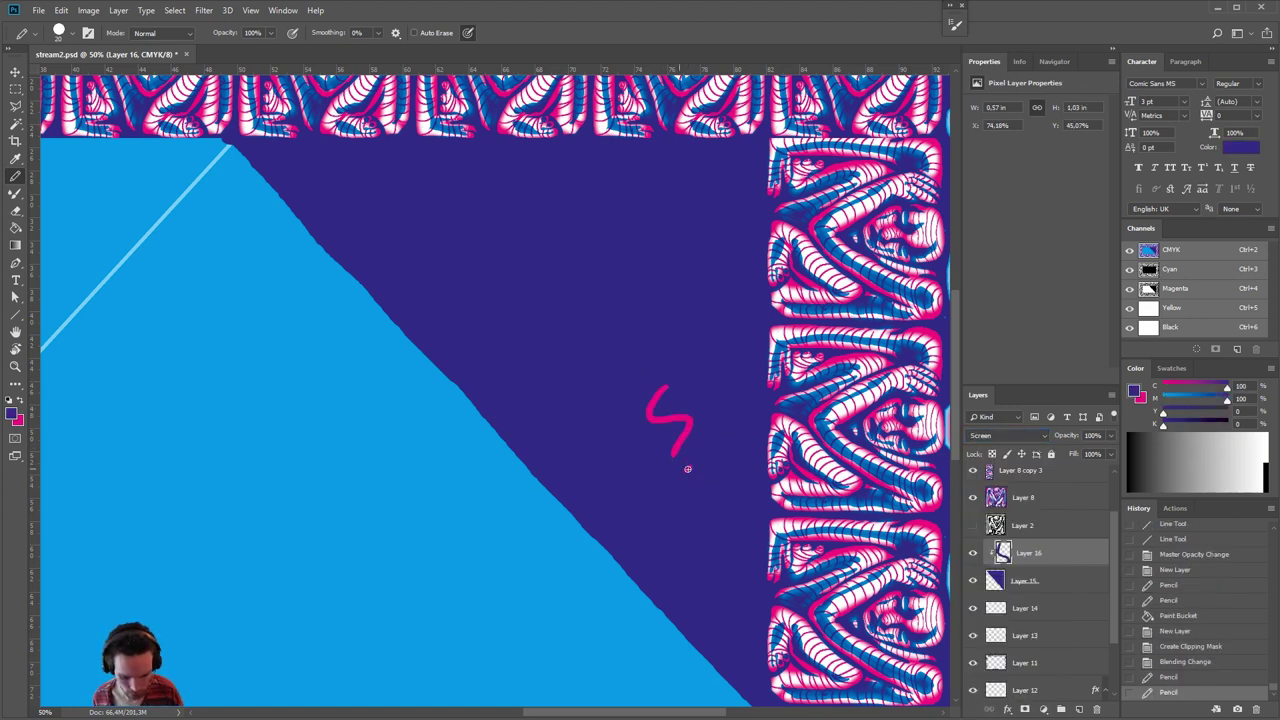
key("ctrl+z")
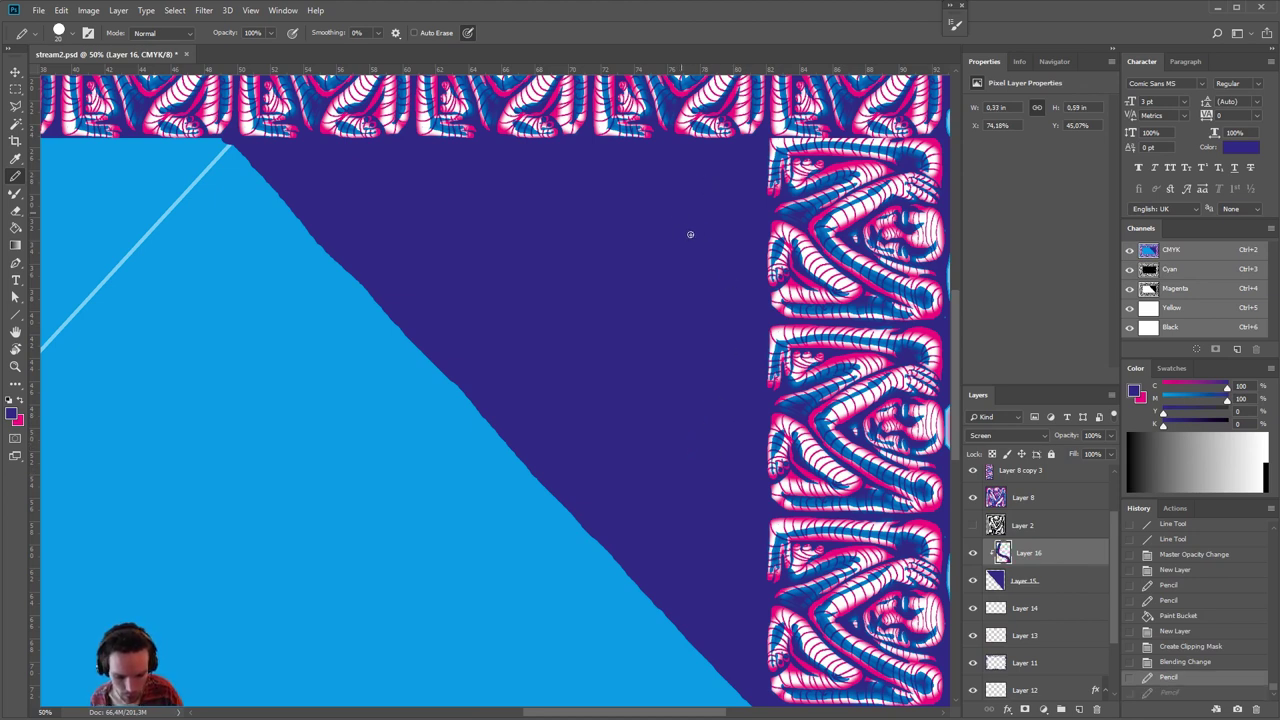
key("x")
mouse_move(752, 148)
left_mouse_down()
mouse_move(737, 222)
mouse_move(749, 224)
mouse_move(752, 160)
mouse_move(742, 459)
mouse_move(756, 688)
mouse_move(522, 411)
mouse_move(255, 148)
left_mouse_up()
key("ctrl+z")
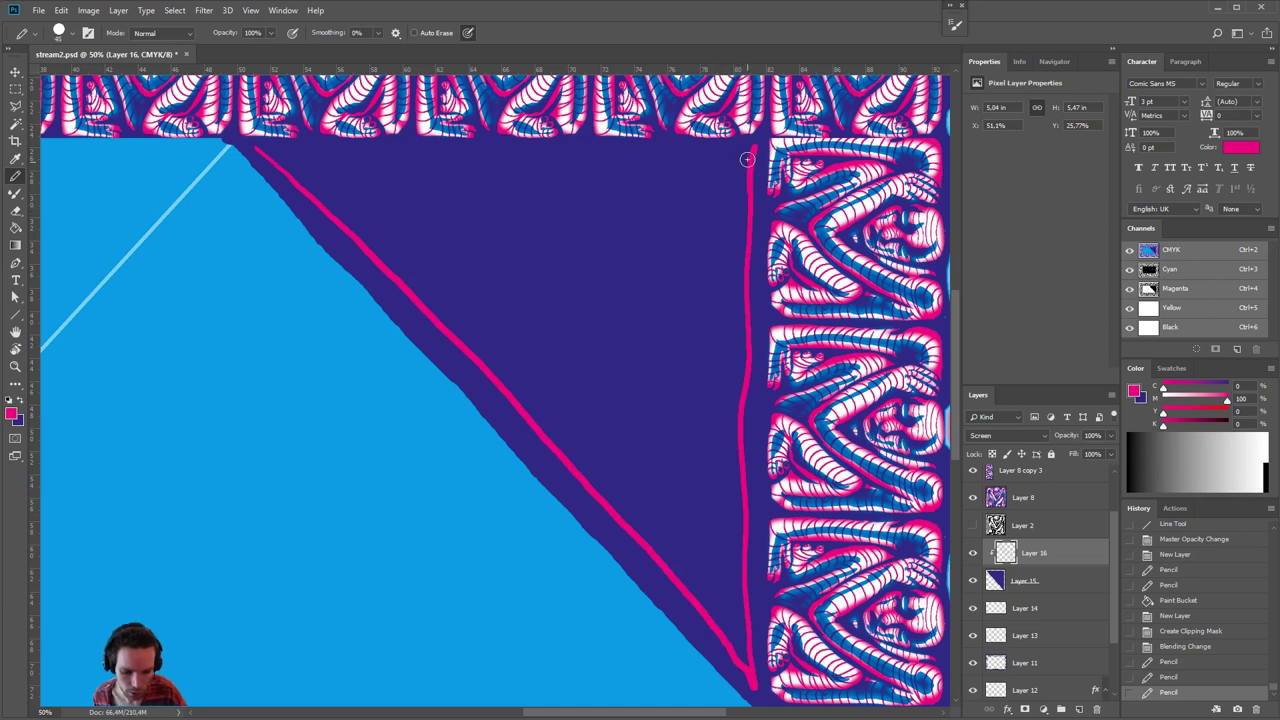
mouse_move(748, 148)
left_mouse_down()
mouse_move(735, 352)
mouse_move(745, 670)
left_mouse_up()
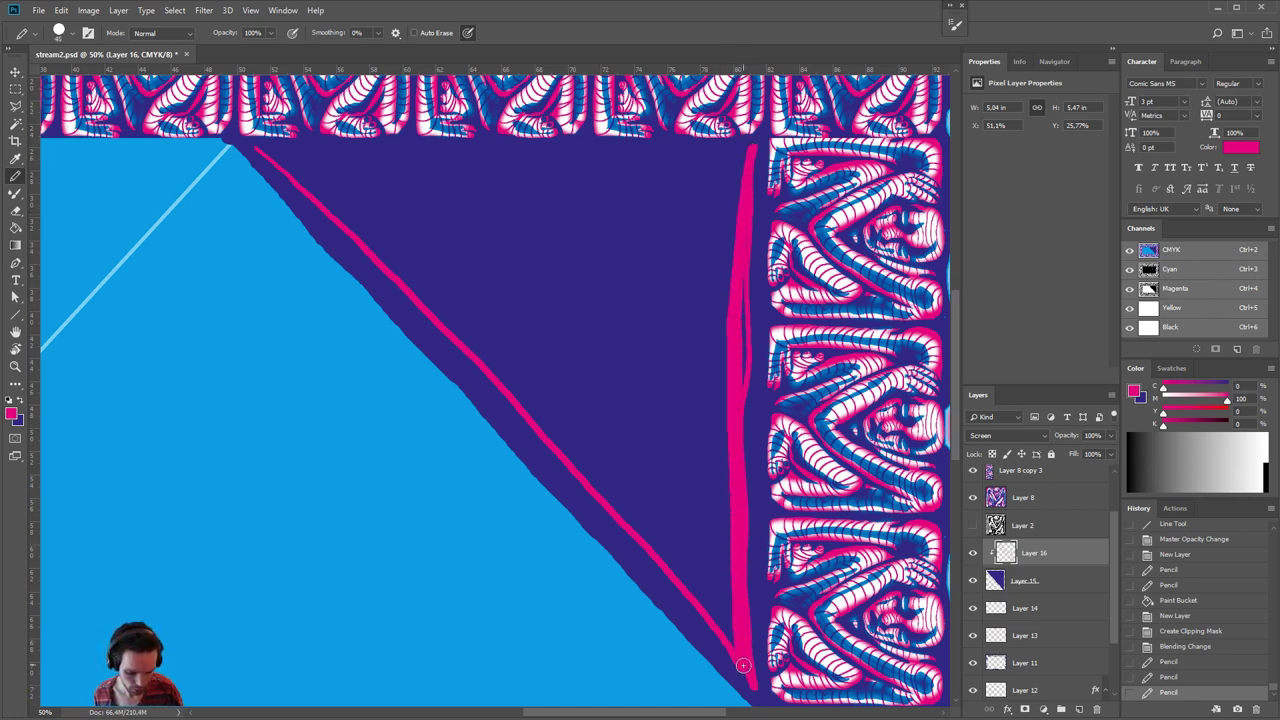
left_click_drag(748, 176, 751, 682)
mouse_move(756, 150)
left_mouse_down()
mouse_move(750, 686)
mouse_move(714, 652)
mouse_move(759, 704)
mouse_move(761, 645)
left_mouse_up()
- Taper the right edge line's upper end in dark blue, then draw a pink line along the diagonal
key("x")
left_click_drag(759, 147, 728, 265)
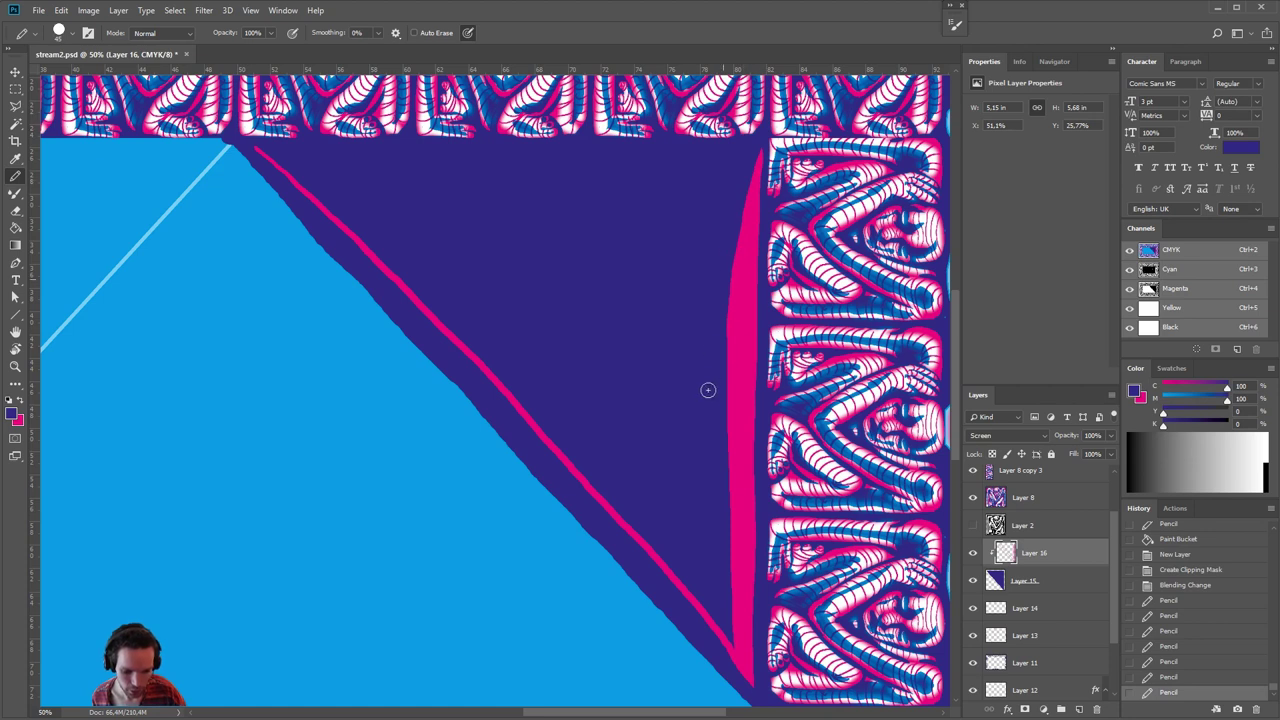
mouse_move(740, 149)
left_mouse_down()
mouse_move(727, 300)
mouse_move(743, 321)
mouse_move(755, 189)
mouse_move(717, 616)
mouse_move(729, 640)
mouse_move(733, 577)
mouse_move(723, 606)
left_mouse_up()
key("x")
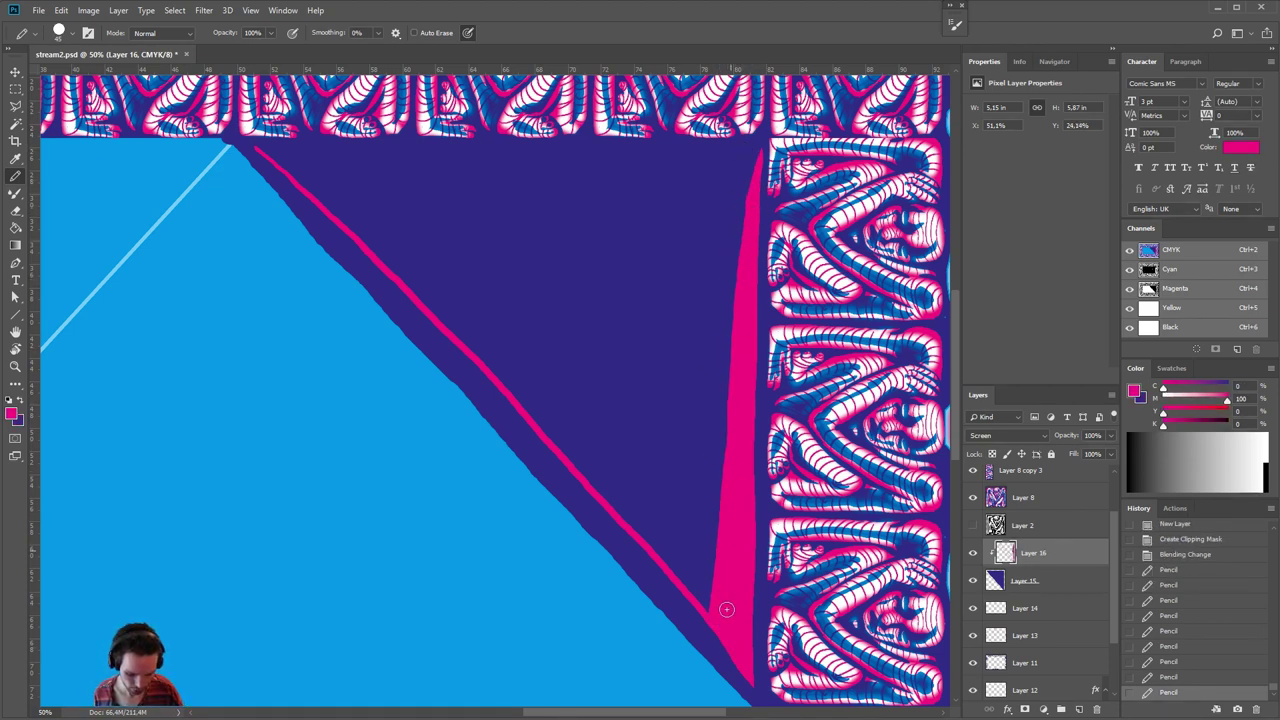
mouse_move(256, 148)
left_mouse_down()
mouse_move(690, 550)
mouse_move(722, 583)
mouse_move(718, 604)
mouse_move(522, 406)
mouse_move(691, 584)
mouse_move(631, 498)
mouse_move(727, 592)
mouse_move(657, 534)
left_mouse_up()
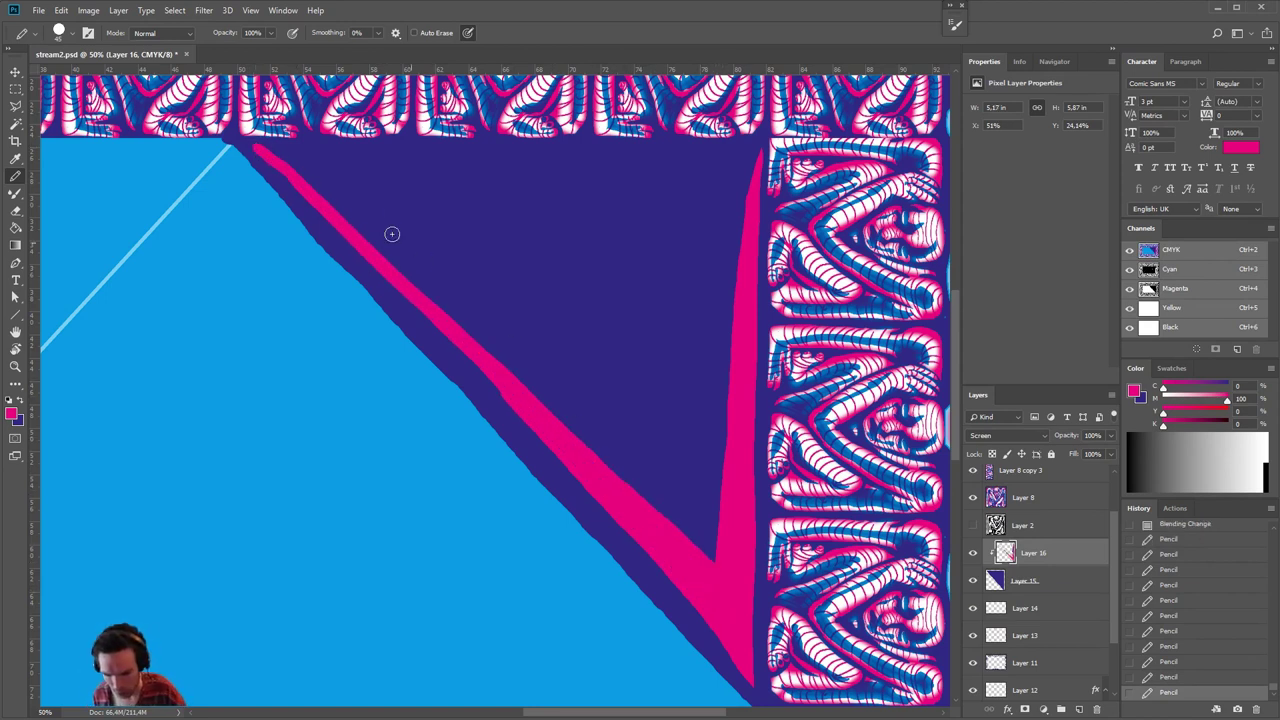
- Taper the diagonal line's top and paint a first pink ray toward the bottom corner, trimmed in dark blue
key("x")
left_click_drag(262, 143, 600, 443)
key("x")
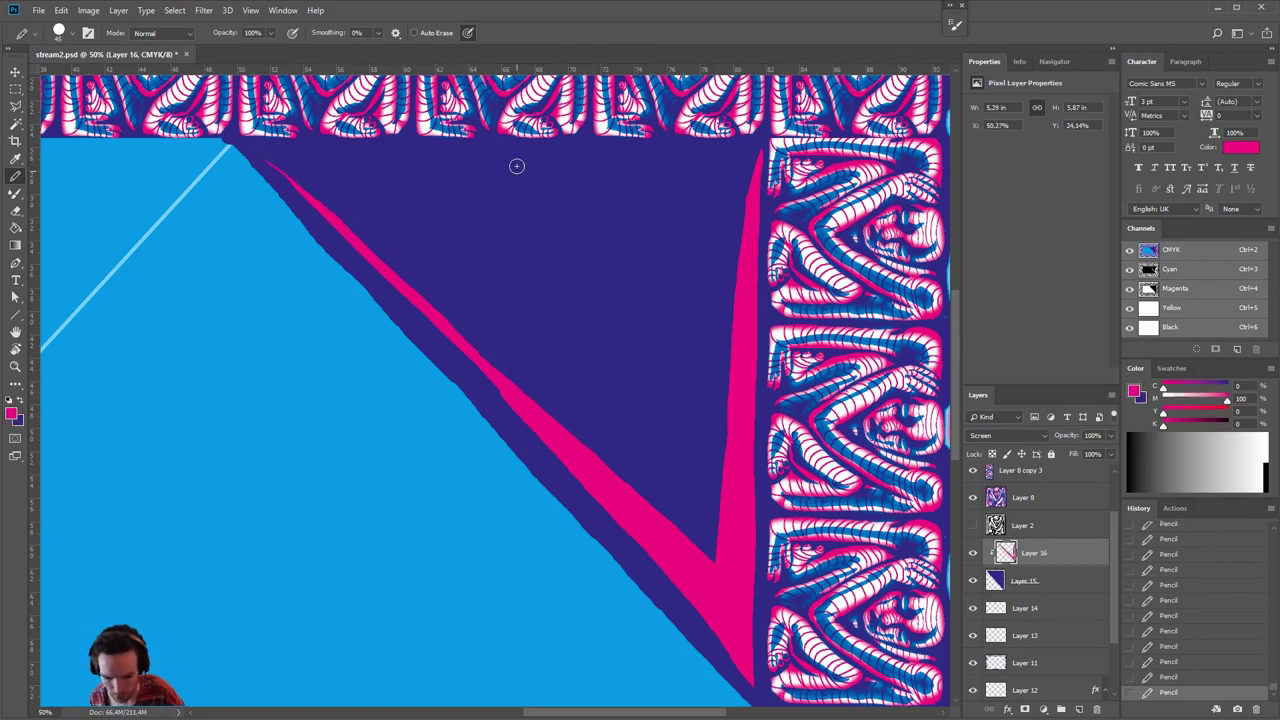
left_click_drag(503, 155, 642, 437)
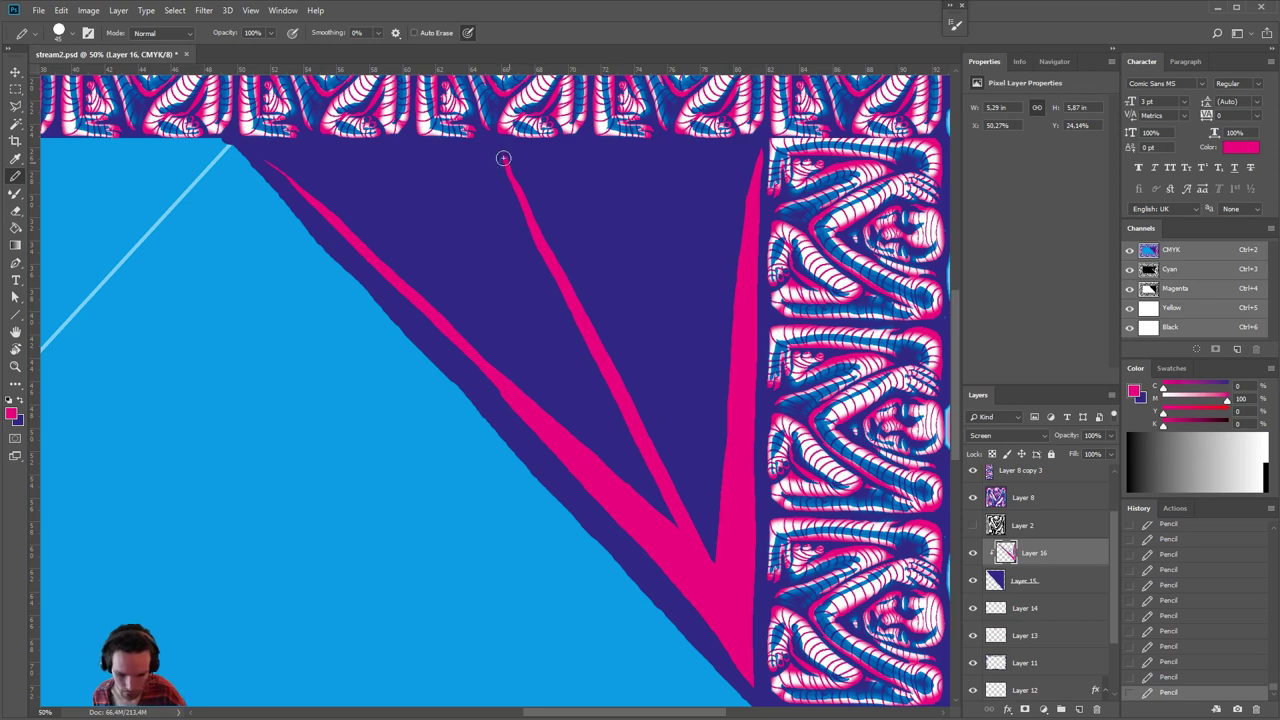
left_click_drag(503, 158, 716, 563)
key("x")
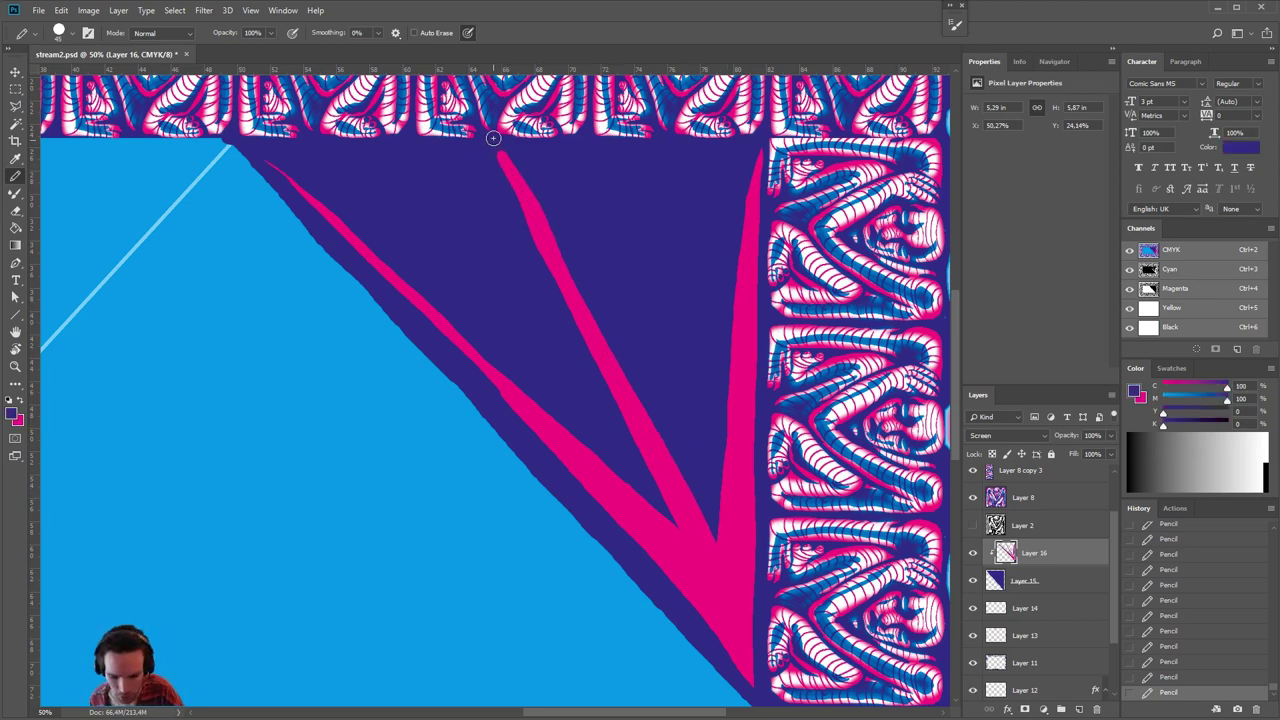
left_click_drag(493, 138, 548, 307)
mouse_move(498, 160)
left_mouse_down()
mouse_move(537, 258)
mouse_move(618, 330)
left_mouse_up()
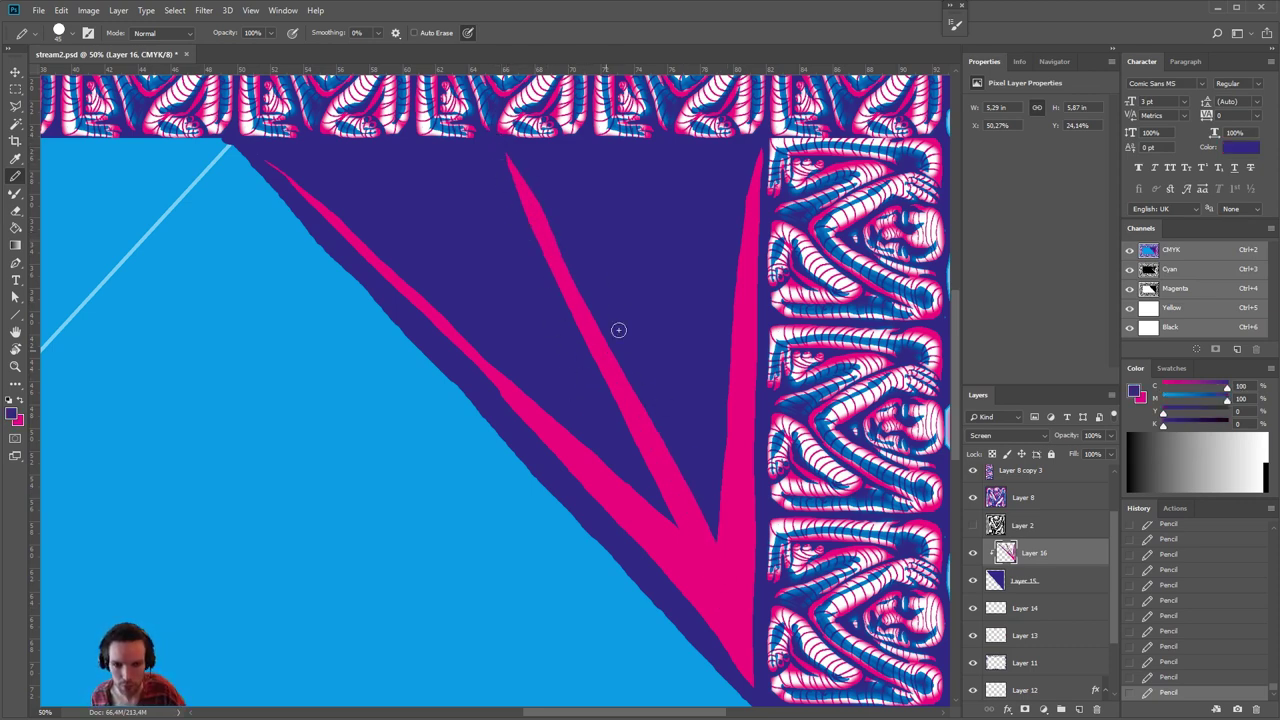
- Paint a second thin pink ray toward the corner and trim its upper left edge
key("x")
left_click_drag(643, 171, 725, 593)
left_click_drag(642, 148, 676, 332)
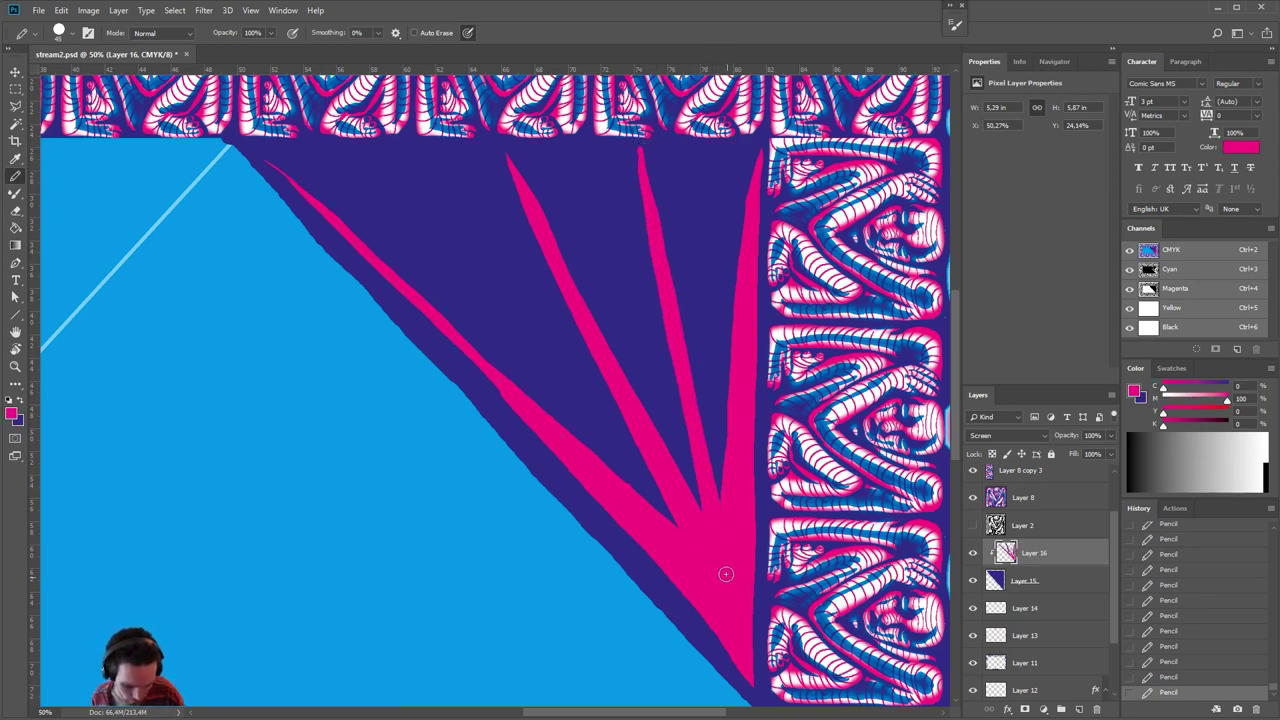
key("x")
left_click_drag(634, 151, 643, 234)
- Add a third pink ray from the upper left, trimming it and filling the dark gap beside it
key("x")
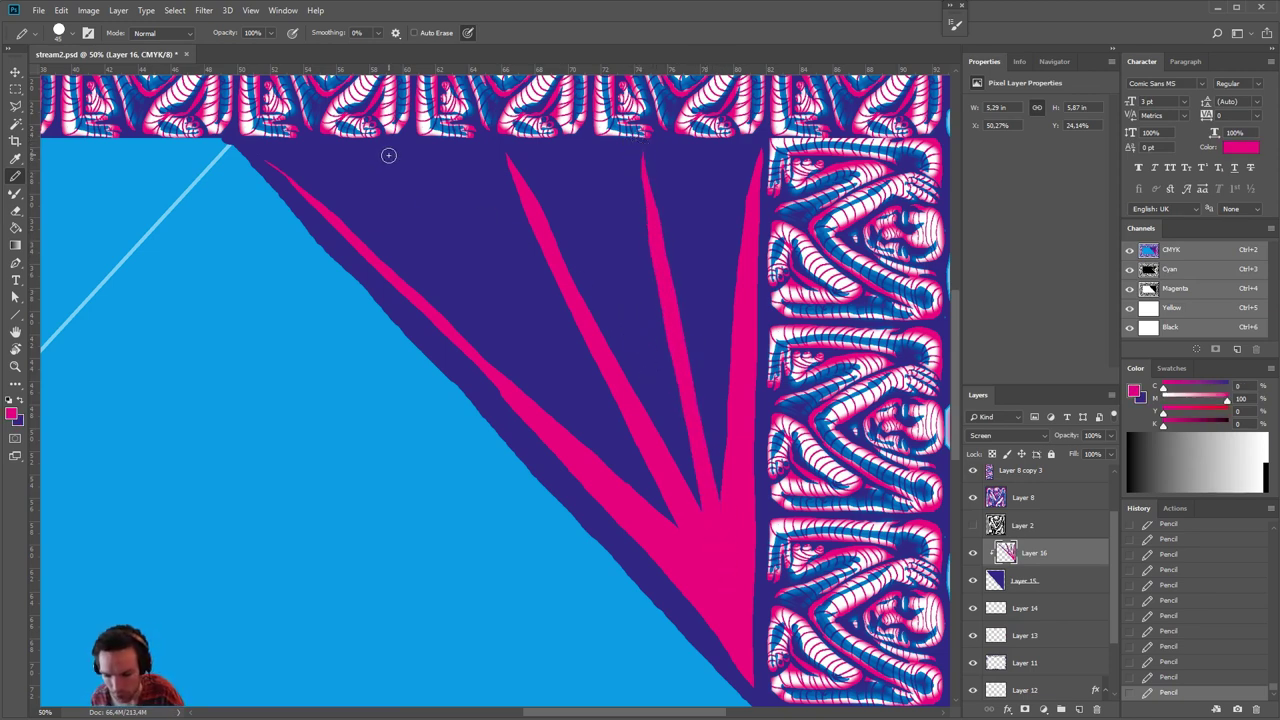
left_click_drag(392, 157, 720, 590)
key("x")
mouse_move(391, 154)
left_mouse_down()
mouse_move(500, 351)
mouse_move(503, 316)
mouse_move(473, 270)
mouse_move(718, 561)
left_mouse_up()
key("x")
key("x")
key("ctrl+z")
key("x")
left_click_drag(470, 266, 677, 506)
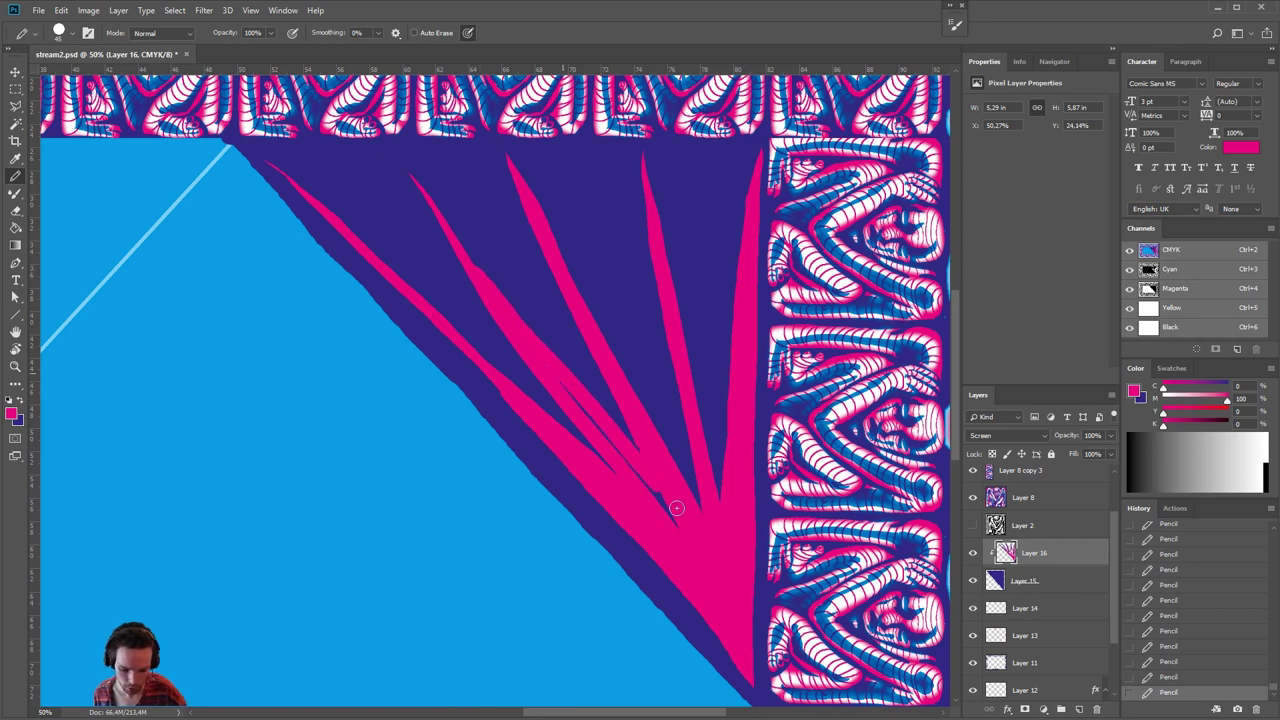
key("ctrl+z")
left_click_drag(487, 292, 688, 526)
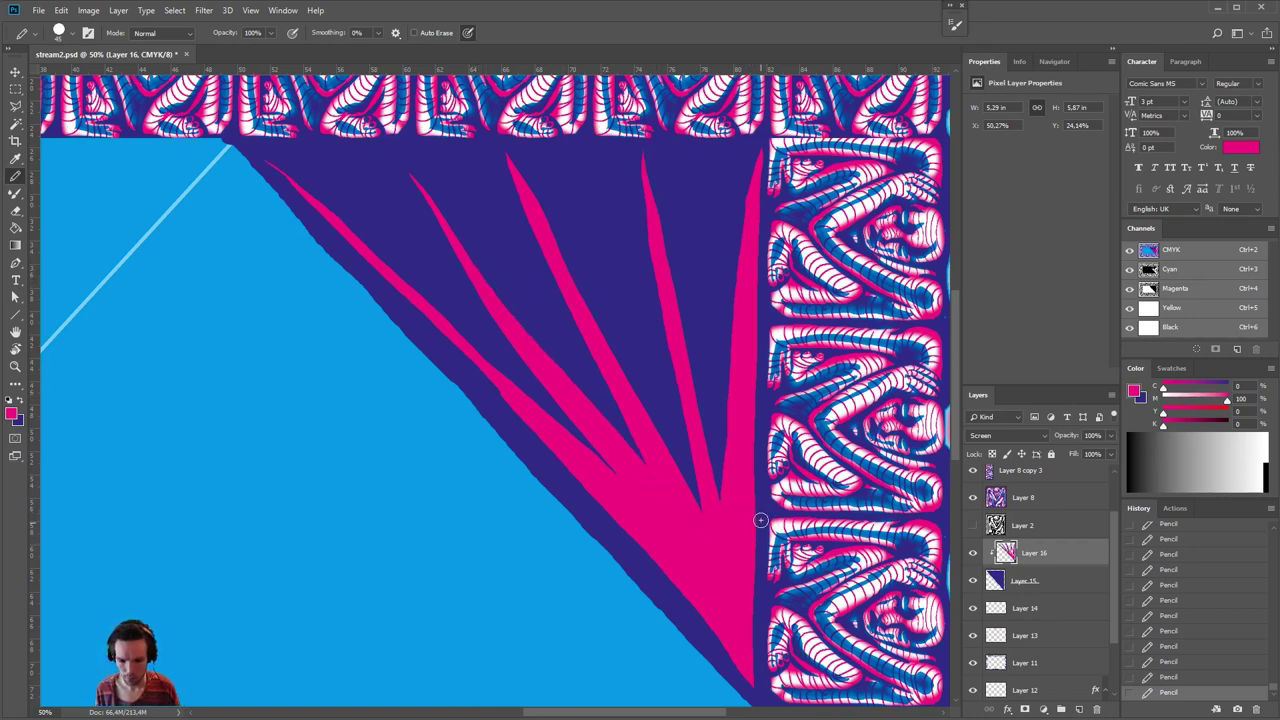
- Pencil two small pink triangles between the right-hand rays, trimming them with dark blue
mouse_move(558, 160)
left_mouse_down()
mouse_move(590, 230)
mouse_move(598, 157)
mouse_move(554, 158)
mouse_move(587, 203)
left_mouse_up()
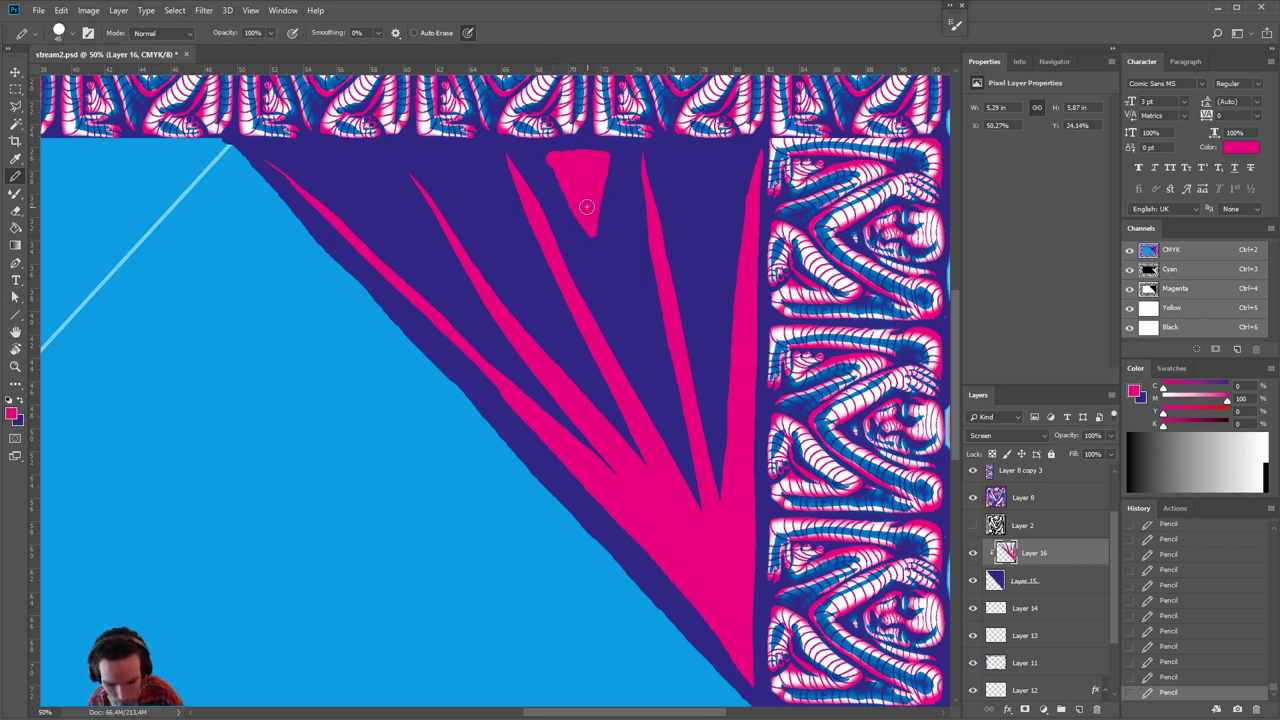
key("x")
mouse_move(540, 148)
left_mouse_down()
mouse_move(702, 201)
mouse_move(711, 158)
mouse_move(695, 194)
mouse_move(688, 166)
mouse_move(668, 165)
mouse_move(700, 223)
mouse_move(746, 142)
left_mouse_up()
key("x")
key("x")
left_click_drag(667, 143, 759, 143)
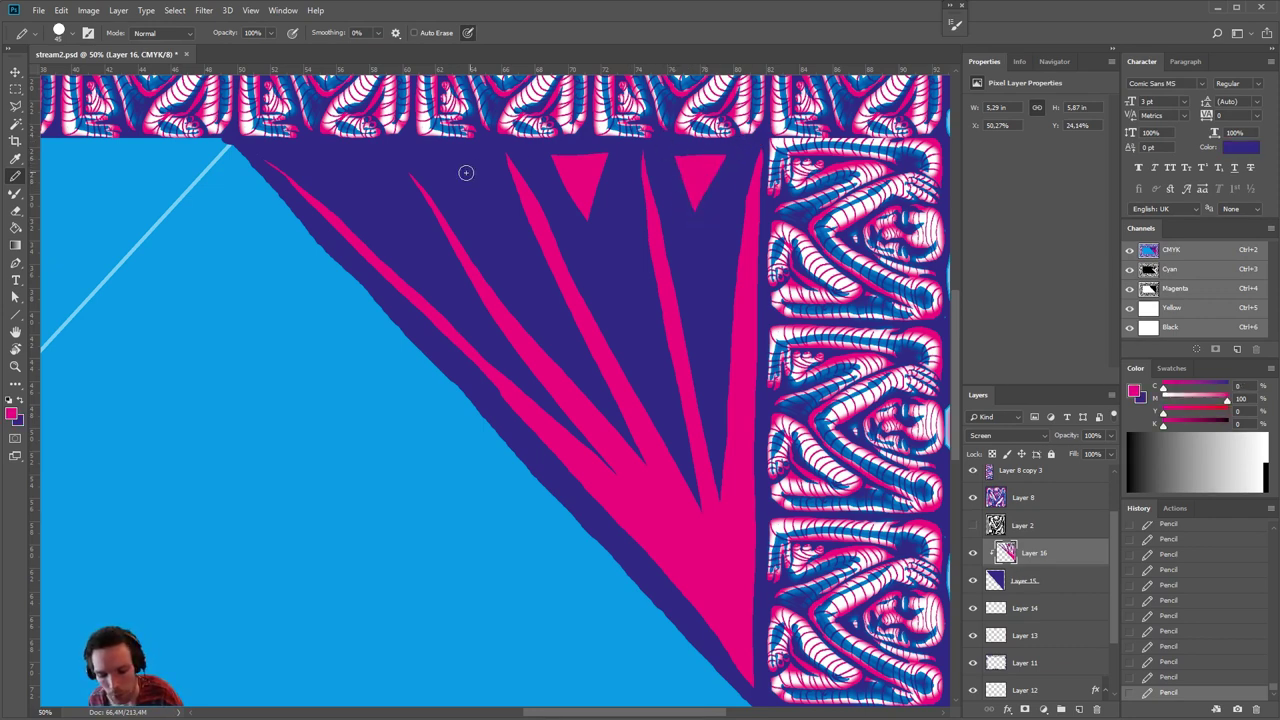
- Add two more pink triangles between the left rays, each trimmed to shape in dark blue
key("x")
mouse_move(440, 158)
left_mouse_down()
mouse_move(479, 178)
mouse_move(464, 156)
mouse_move(465, 188)
mouse_move(473, 174)
mouse_move(431, 154)
mouse_move(478, 227)
left_mouse_up()
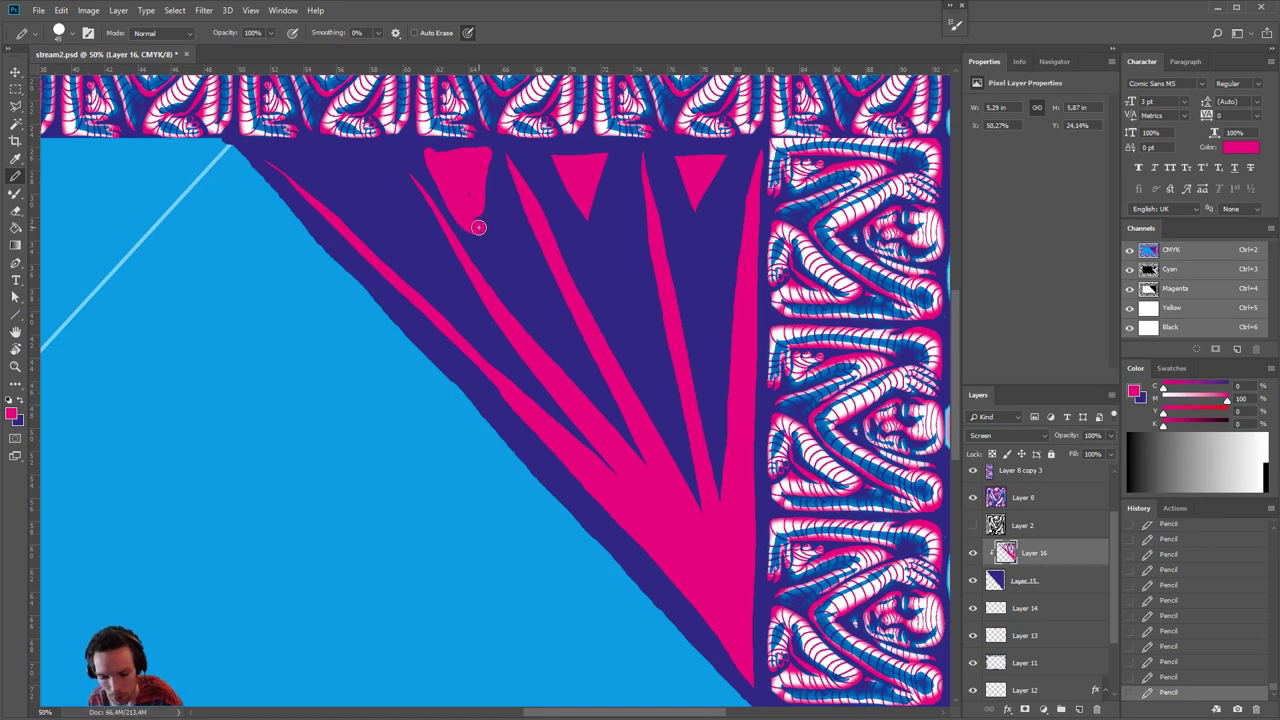
key("x")
mouse_move(429, 157)
left_mouse_down()
mouse_move(480, 225)
mouse_move(510, 139)
mouse_move(427, 141)
mouse_move(497, 128)
mouse_move(498, 152)
mouse_move(466, 166)
left_mouse_up()
key("x")
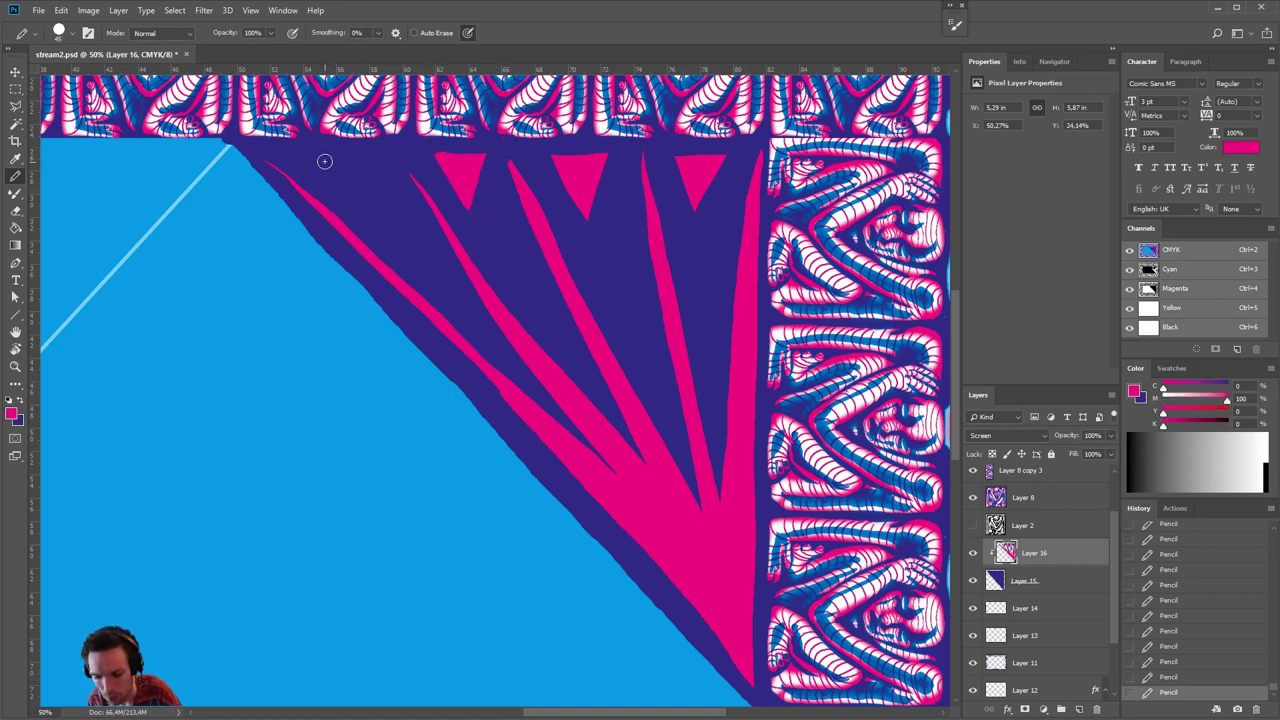
mouse_move(323, 163)
left_mouse_down()
mouse_move(373, 217)
mouse_move(360, 176)
left_mouse_up()
key("x")
mouse_move(378, 232)
left_mouse_down()
mouse_move(381, 146)
mouse_move(320, 163)
mouse_move(395, 232)
mouse_move(328, 144)
mouse_move(399, 151)
left_mouse_up()
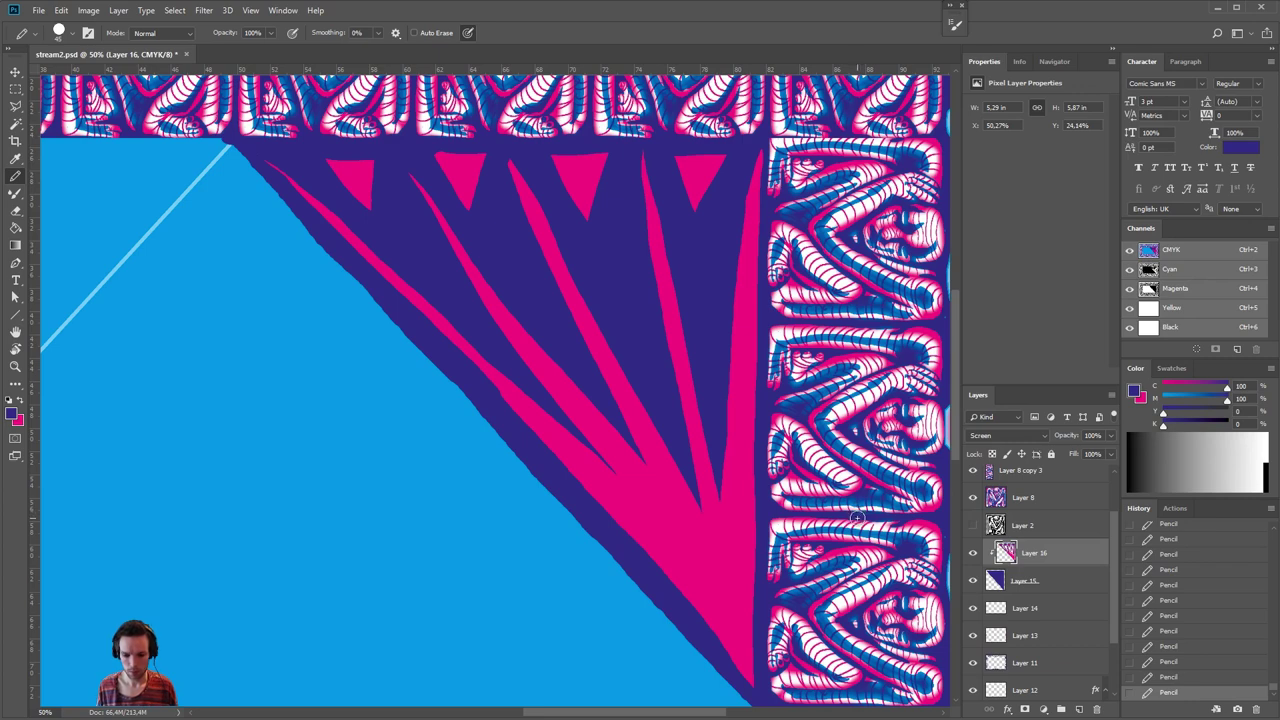
- Add a new layer clipped to the rays, set to Screen, with cyan as the pencil colour
left_click(1079, 708)
left_click(1031, 560, "alt")
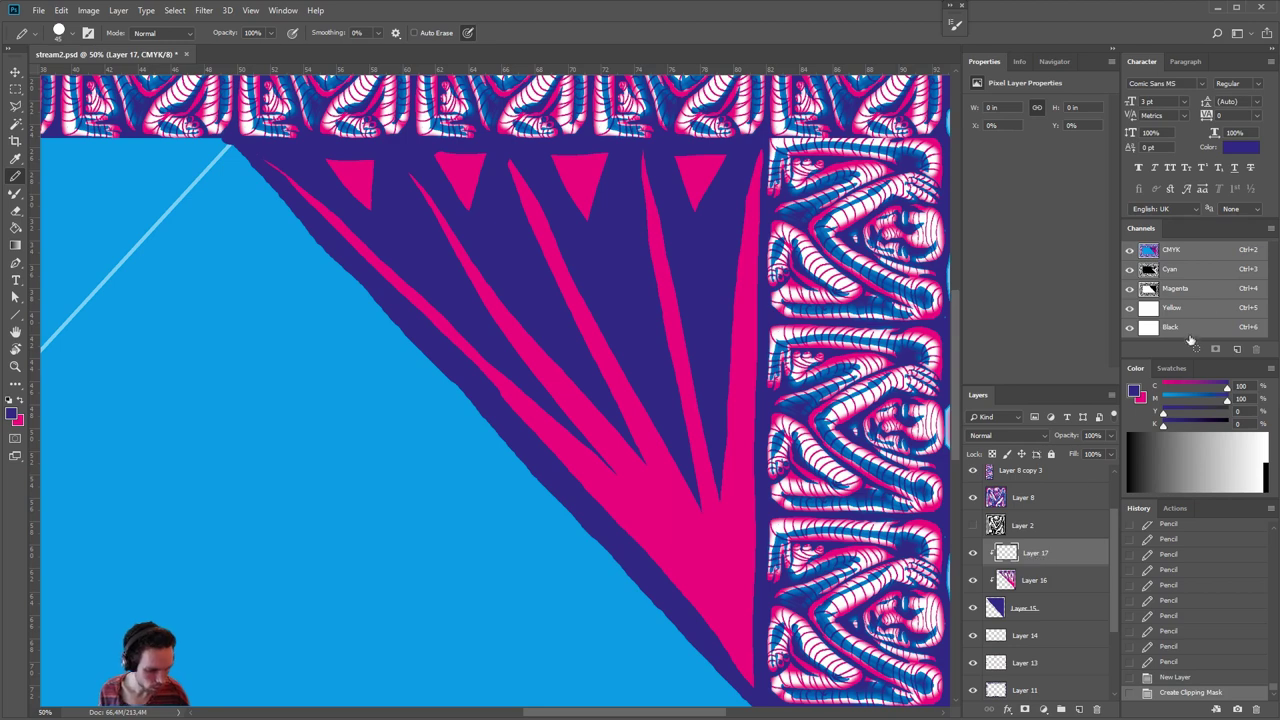
key("x")
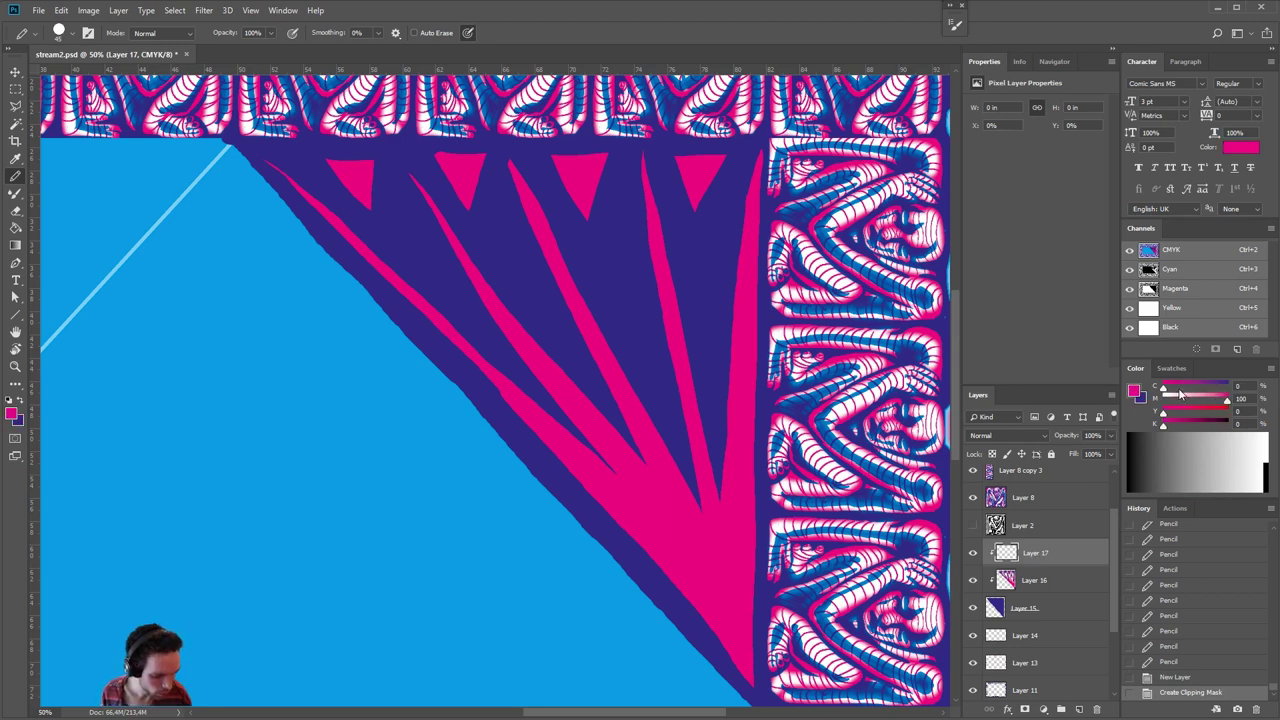
left_click_drag(1190, 398, 1229, 386)
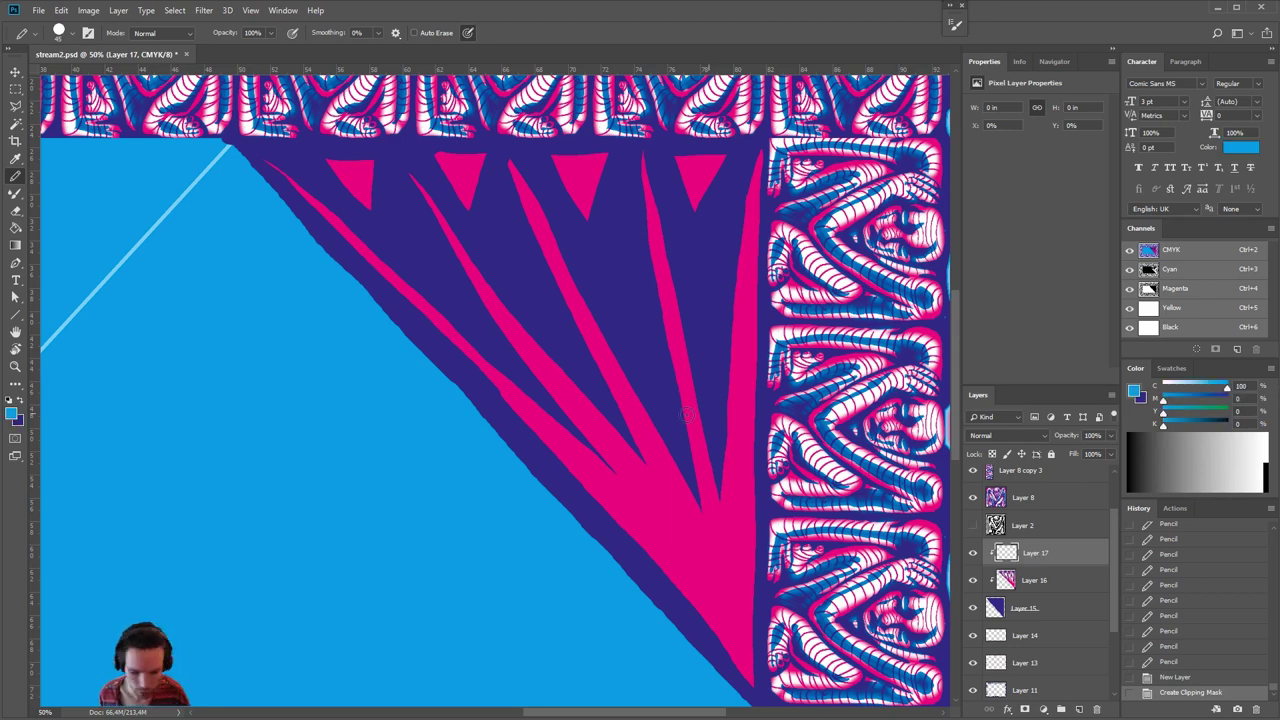
left_click_drag(588, 189, 610, 315)
key("ctrl+z")
left_click(1007, 435)
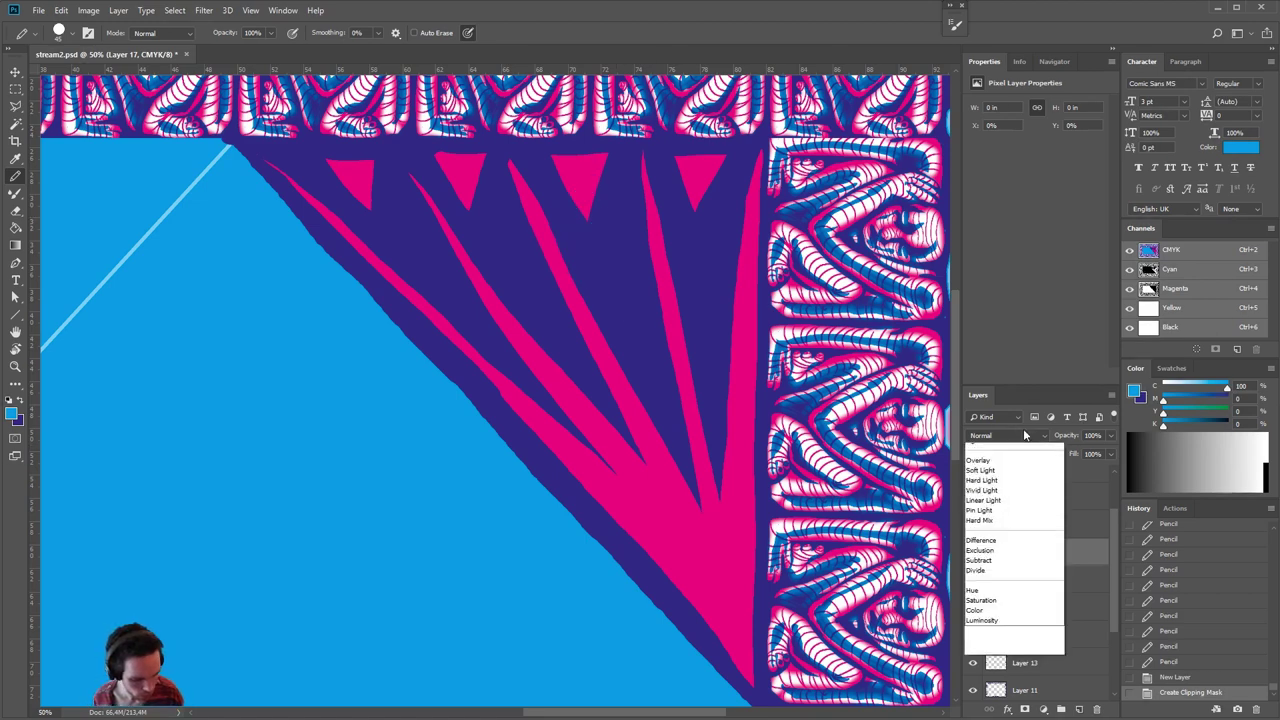
left_click(976, 548)
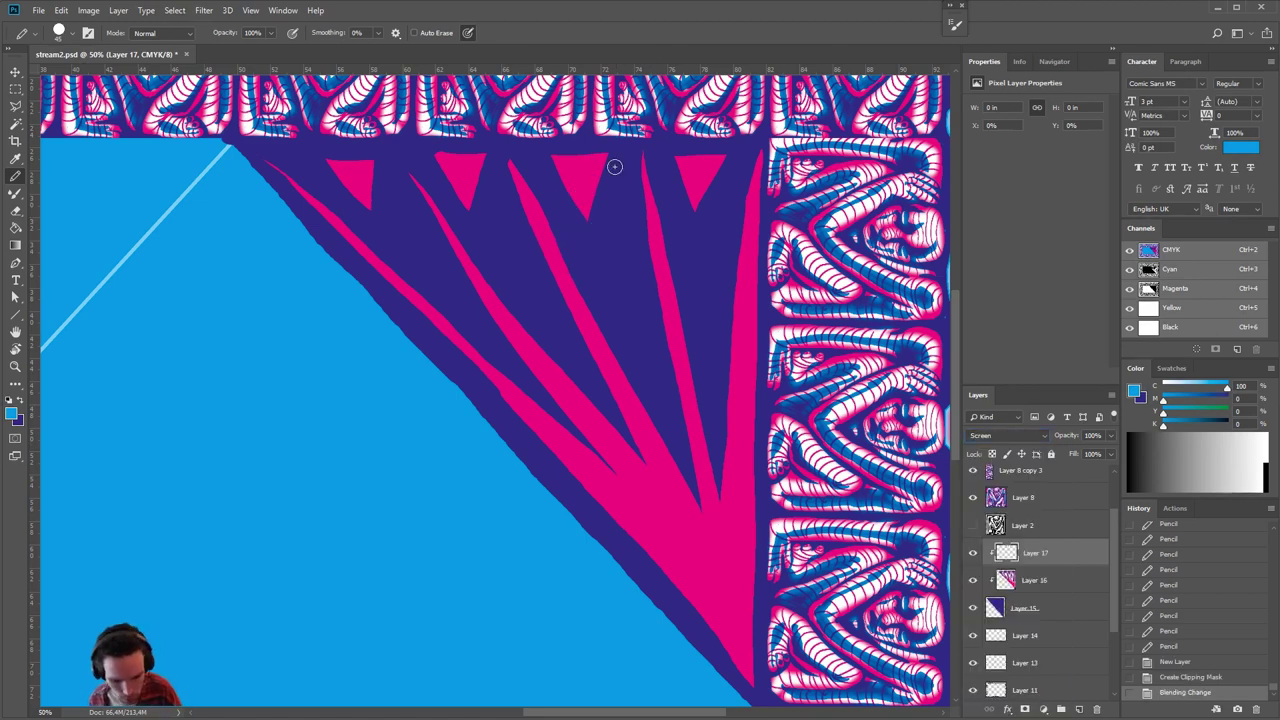
- Try blue and white pencil strokes near the rays, then undo them all
mouse_move(627, 162)
left_mouse_down()
mouse_move(612, 269)
mouse_move(684, 338)
left_mouse_up()
key("ctrl+z")
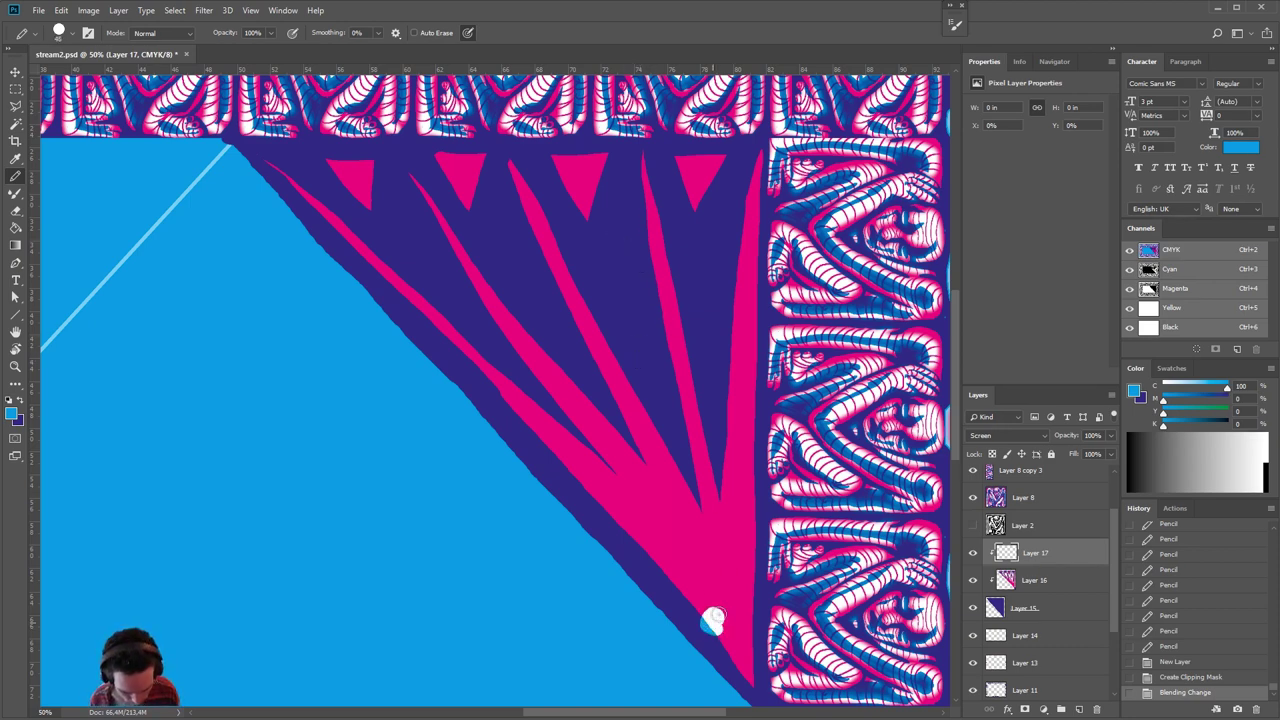
mouse_move(748, 677)
left_mouse_down()
mouse_move(703, 633)
mouse_move(701, 607)
mouse_move(743, 598)
mouse_move(750, 667)
mouse_move(732, 600)
mouse_move(718, 627)
mouse_move(720, 613)
mouse_move(733, 641)
mouse_move(694, 602)
left_mouse_up()
left_click(710, 562)
left_click(736, 582)
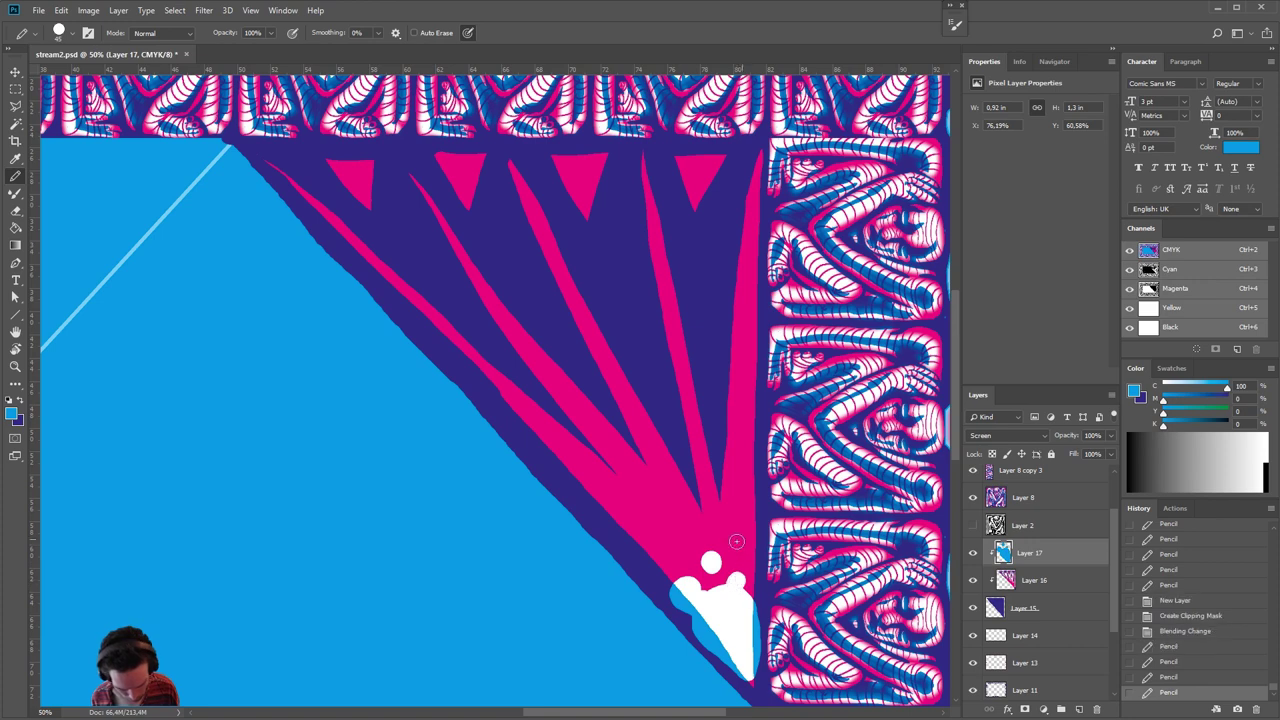
key("ctrl+alt+z")
key("ctrl+alt+z")
key("ctrl+alt+z")
key("ctrl+alt+z")
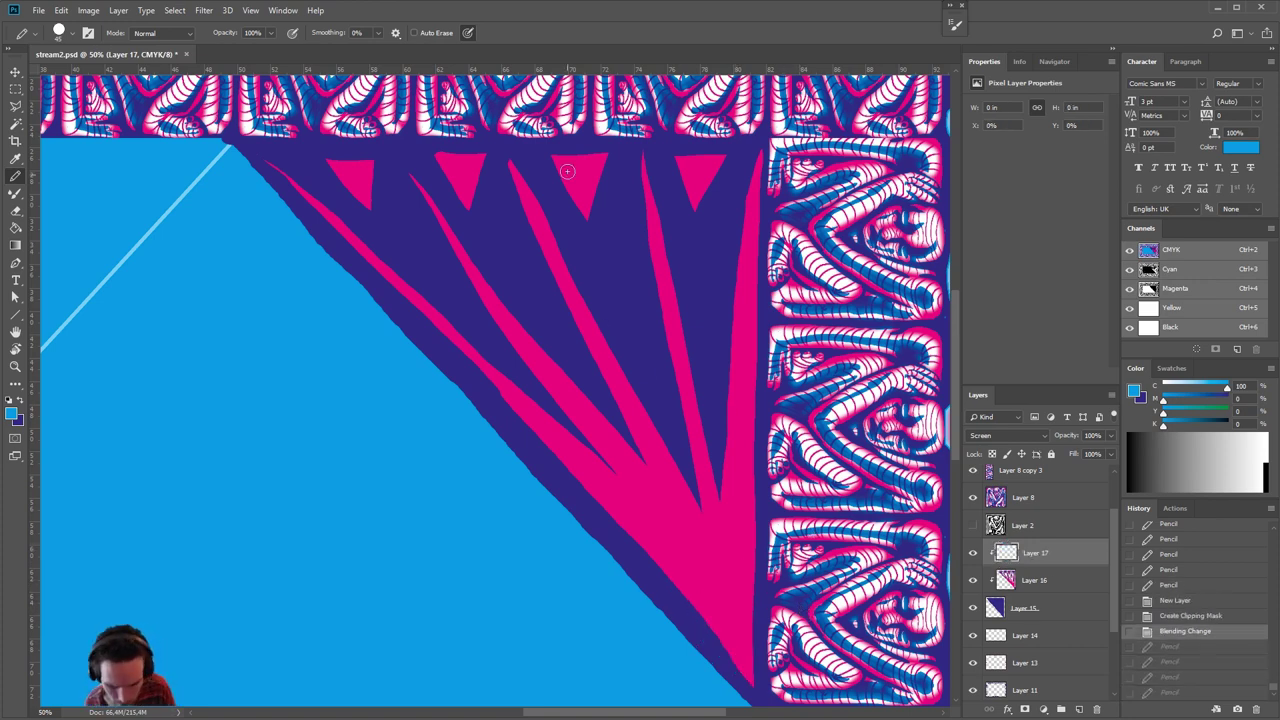
- Paint a cyan blob around a pink triangle, with dots around it
mouse_move(567, 171)
left_mouse_down()
mouse_move(597, 160)
mouse_move(555, 170)
mouse_move(562, 160)
mouse_move(606, 174)
mouse_move(546, 176)
mouse_move(600, 160)
mouse_move(537, 201)
mouse_move(577, 205)
mouse_move(577, 187)
mouse_move(615, 150)
left_mouse_up()
left_click_drag(617, 218, 619, 225)
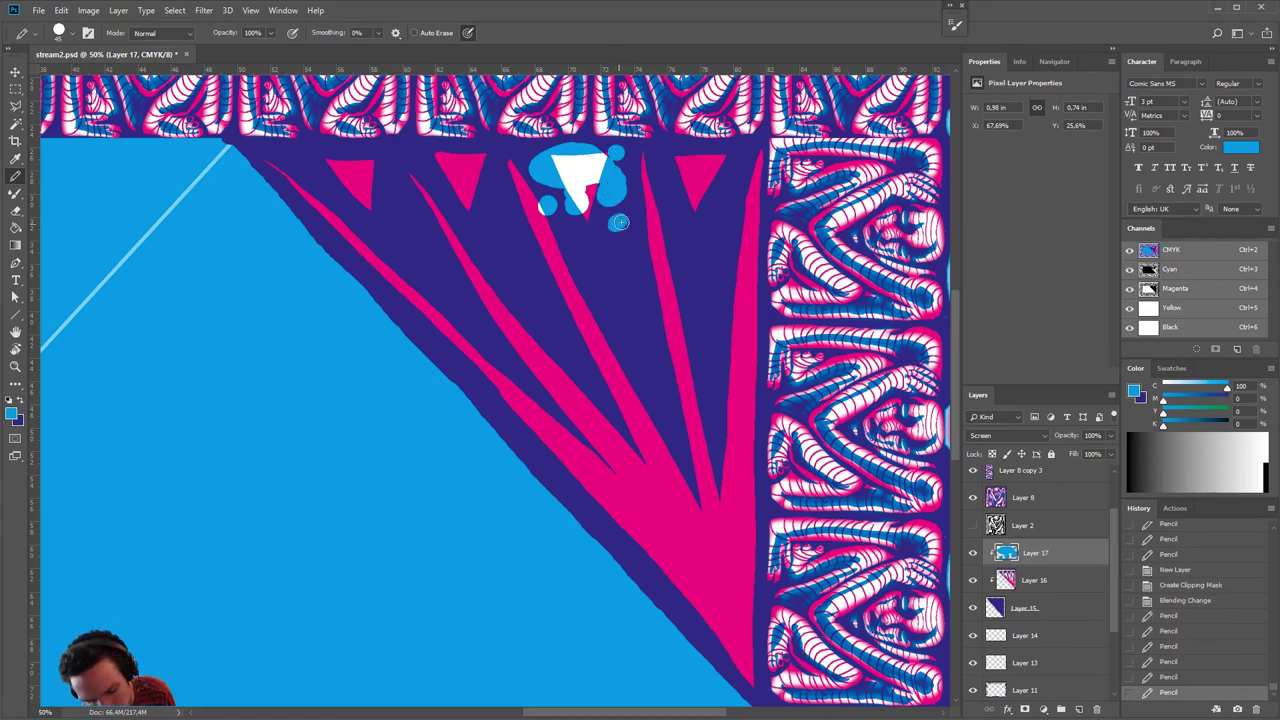
left_click(589, 220)
left_click(559, 230)
left_click(522, 170)
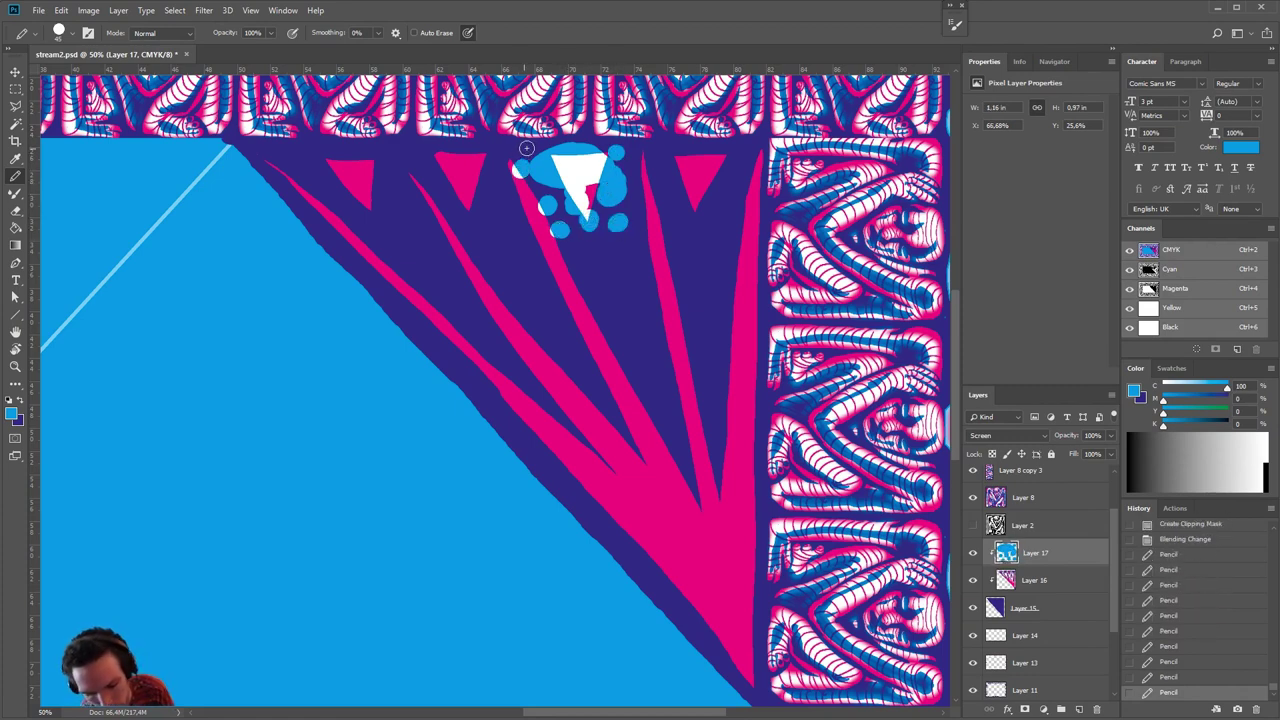
left_click(528, 150)
left_click(536, 185)
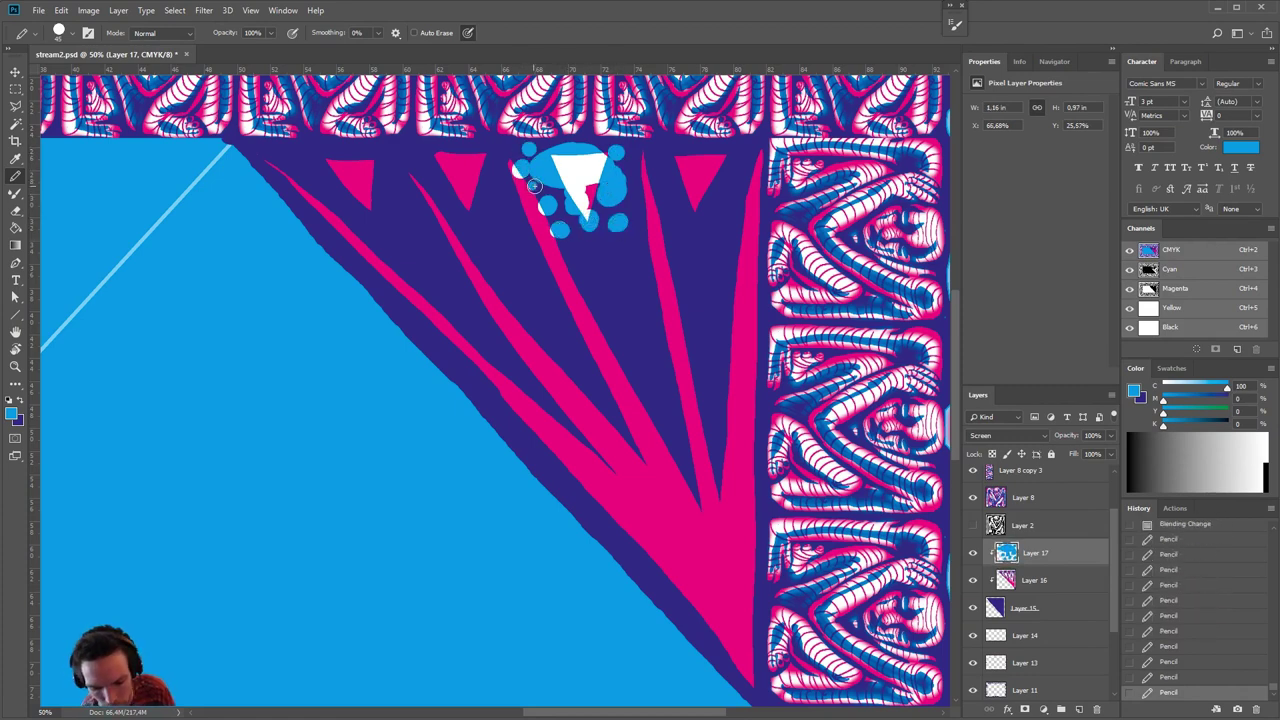
- Scatter cyan dots beside and below the blob
left_click(611, 250)
left_click(633, 194)
left_click(630, 169)
left_click(582, 254)
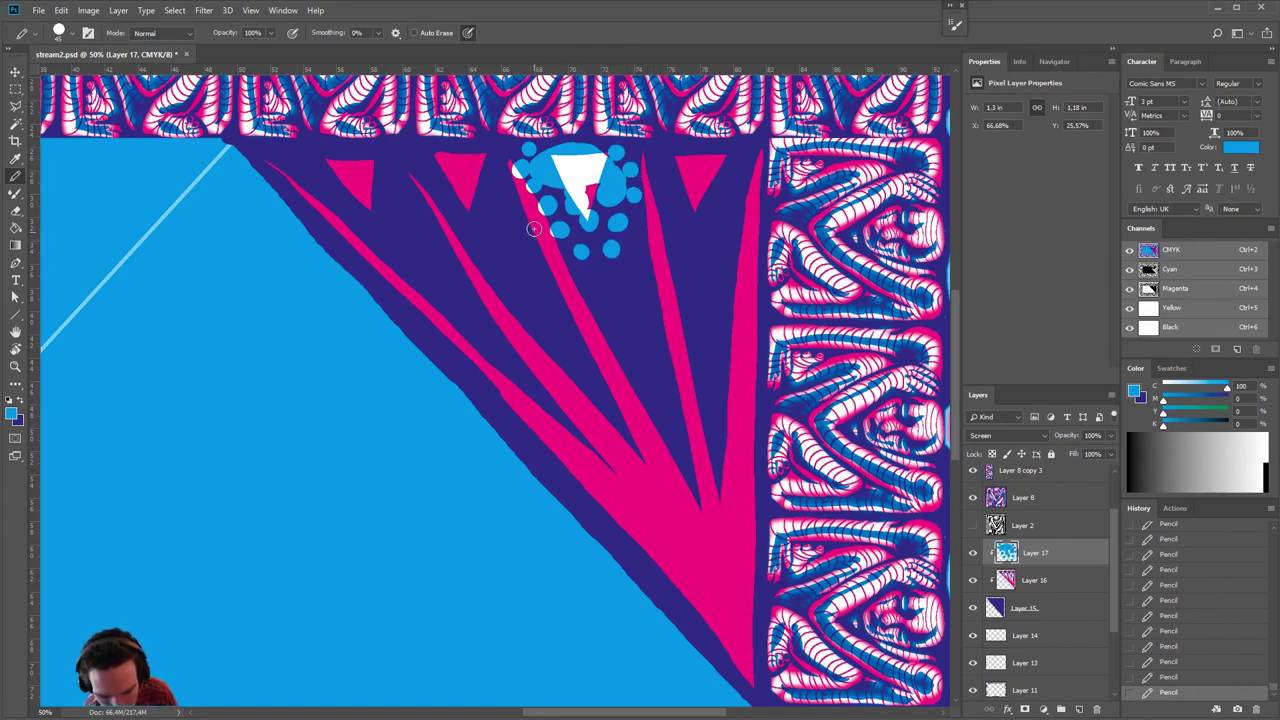
left_click(592, 270)
left_click(595, 239)
left_click(620, 236)
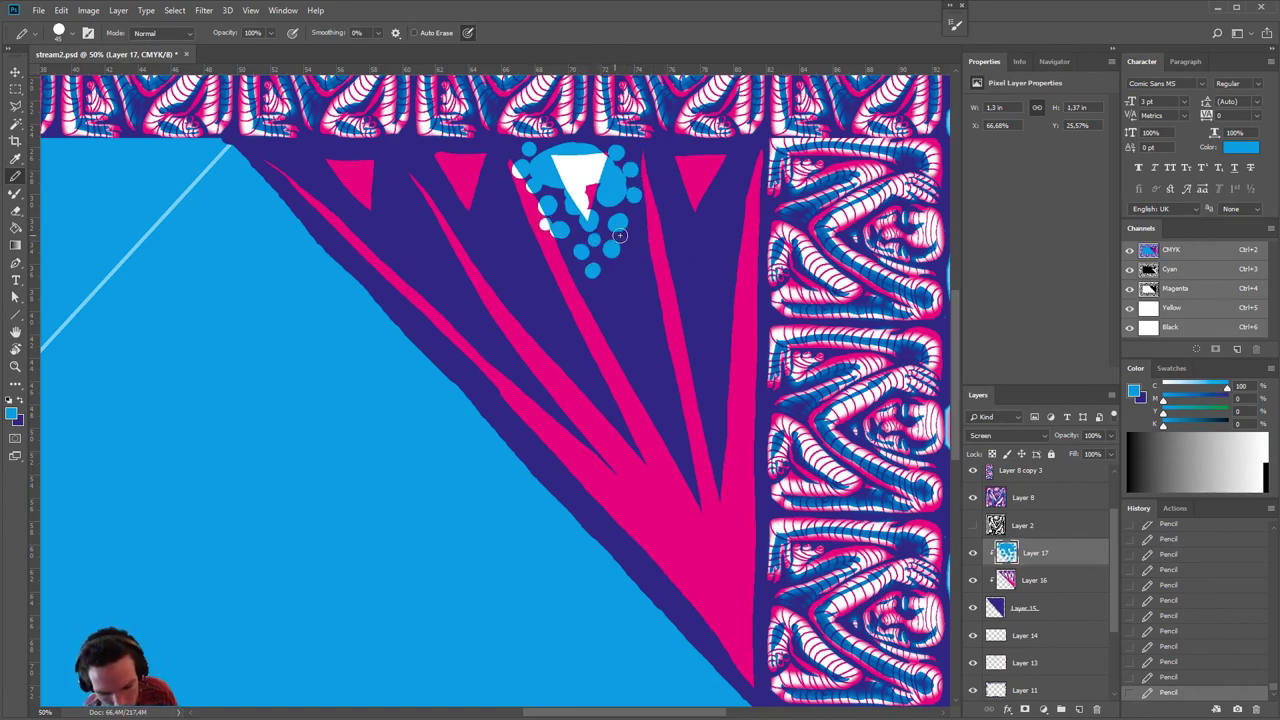
left_click(634, 245)
left_click(637, 225)
left_click(614, 212)
left_click(636, 219)
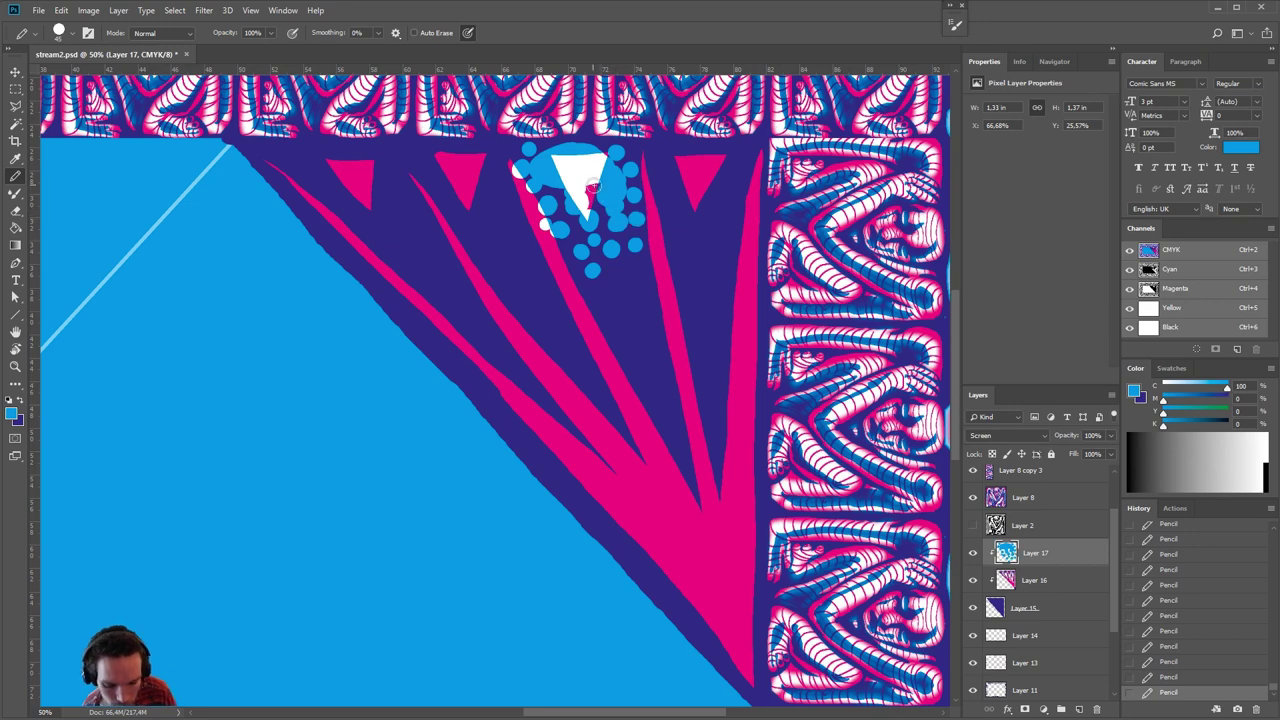
- Trail shrinking cyan dots down the dark ray and cover the rightmost pink triangle with a blob
left_click(621, 291)
left_click(594, 295)
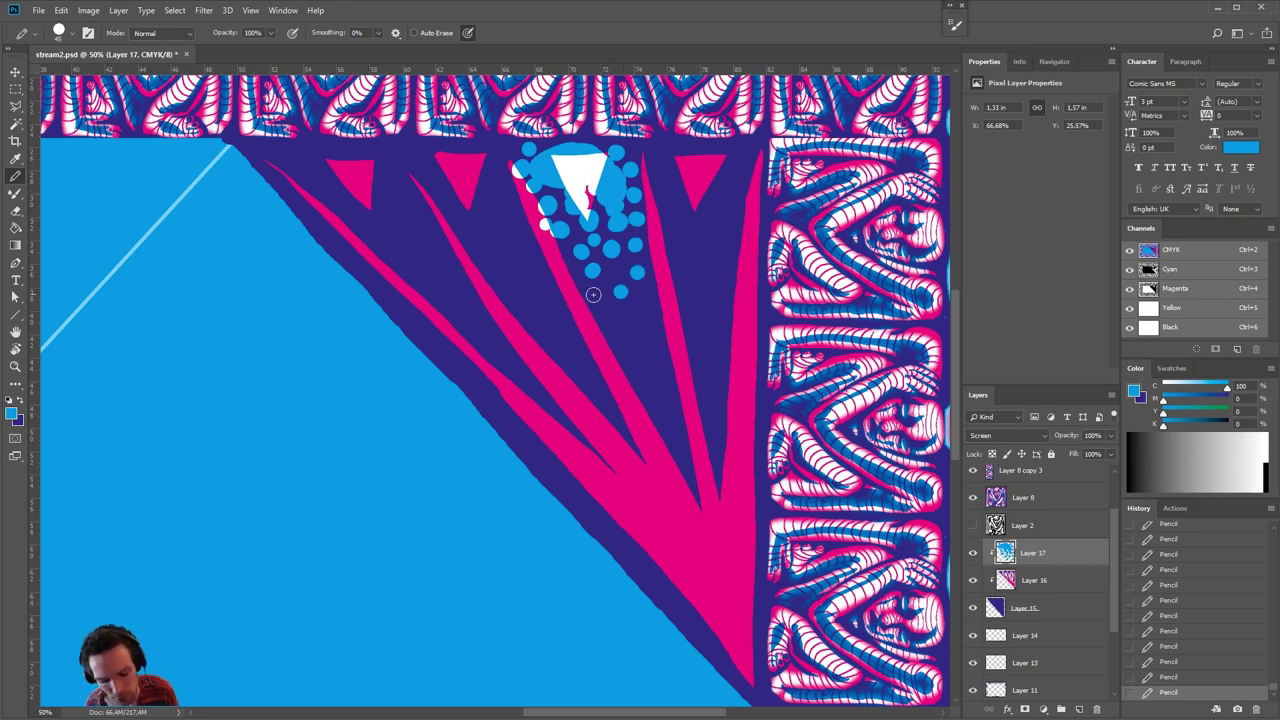
left_click(624, 265)
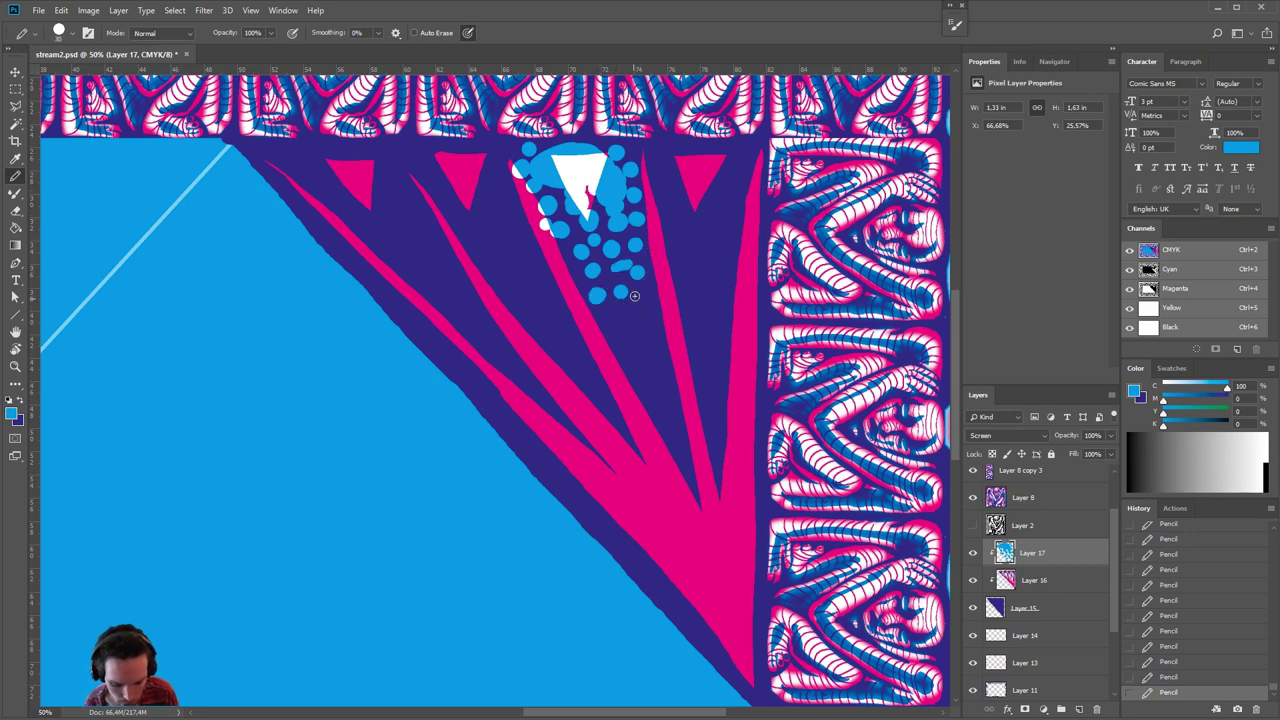
left_click(641, 289)
left_click(628, 325)
left_click(600, 308)
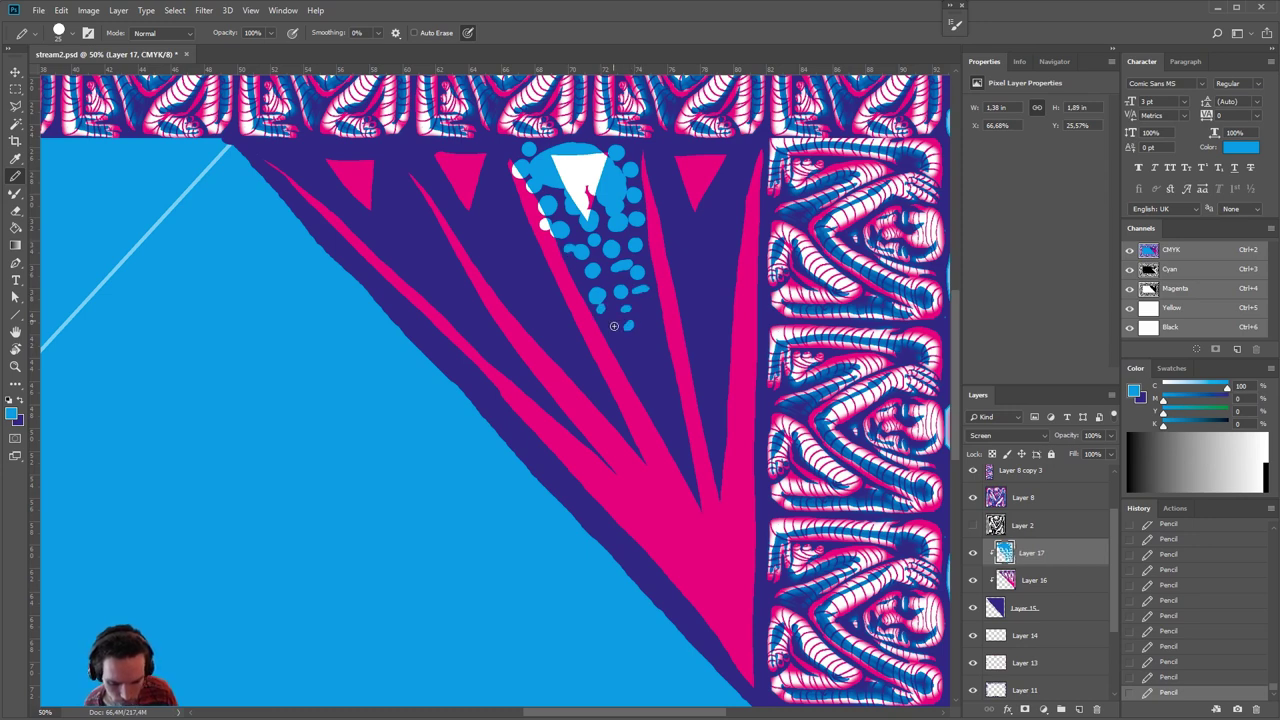
left_click(655, 330)
left_click(649, 372)
left_click(657, 390)
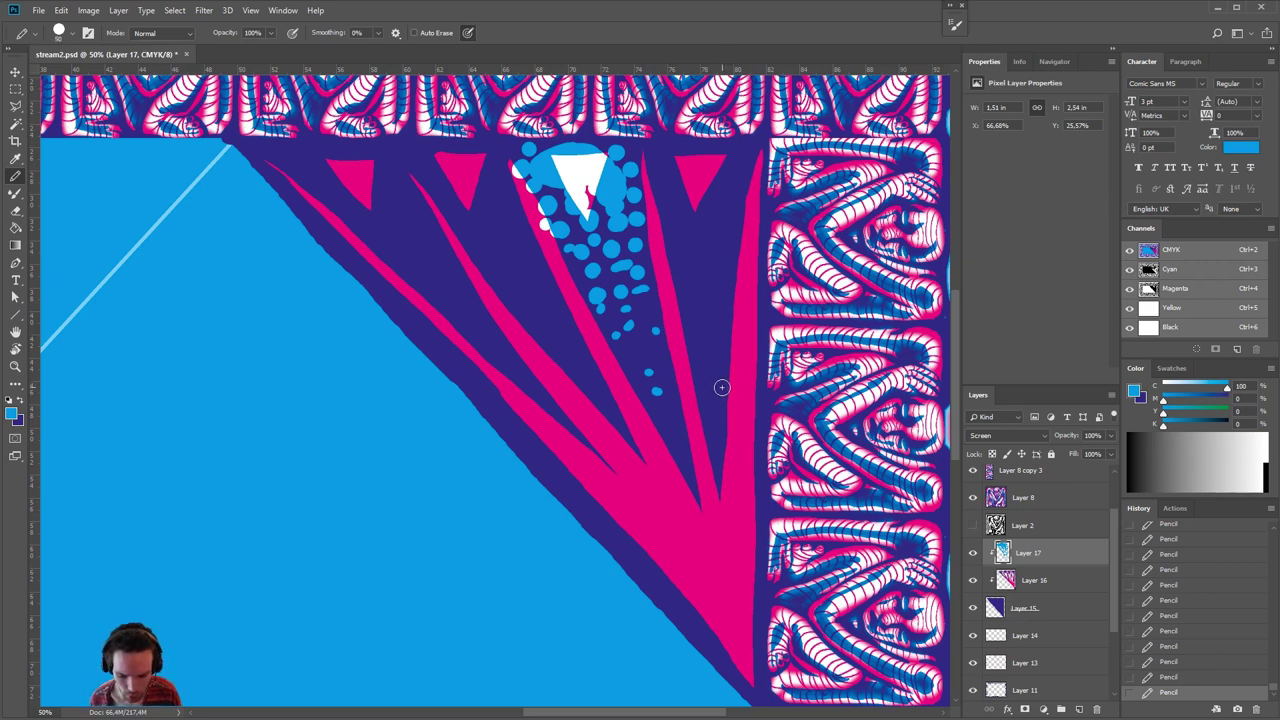
mouse_move(669, 168)
left_mouse_down()
mouse_move(724, 172)
mouse_move(748, 157)
mouse_move(738, 193)
mouse_move(708, 203)
mouse_move(706, 190)
mouse_move(661, 177)
mouse_move(672, 174)
mouse_move(682, 210)
mouse_move(664, 205)
mouse_move(708, 231)
mouse_move(739, 218)
mouse_move(682, 235)
mouse_move(707, 266)
mouse_move(739, 250)
mouse_move(681, 282)
mouse_move(732, 290)
mouse_move(710, 313)
mouse_move(716, 250)
mouse_move(699, 254)
mouse_move(734, 270)
mouse_move(690, 307)
mouse_move(730, 305)
mouse_move(714, 347)
mouse_move(689, 315)
mouse_move(741, 313)
mouse_move(693, 349)
mouse_move(719, 345)
mouse_move(720, 380)
left_mouse_up()
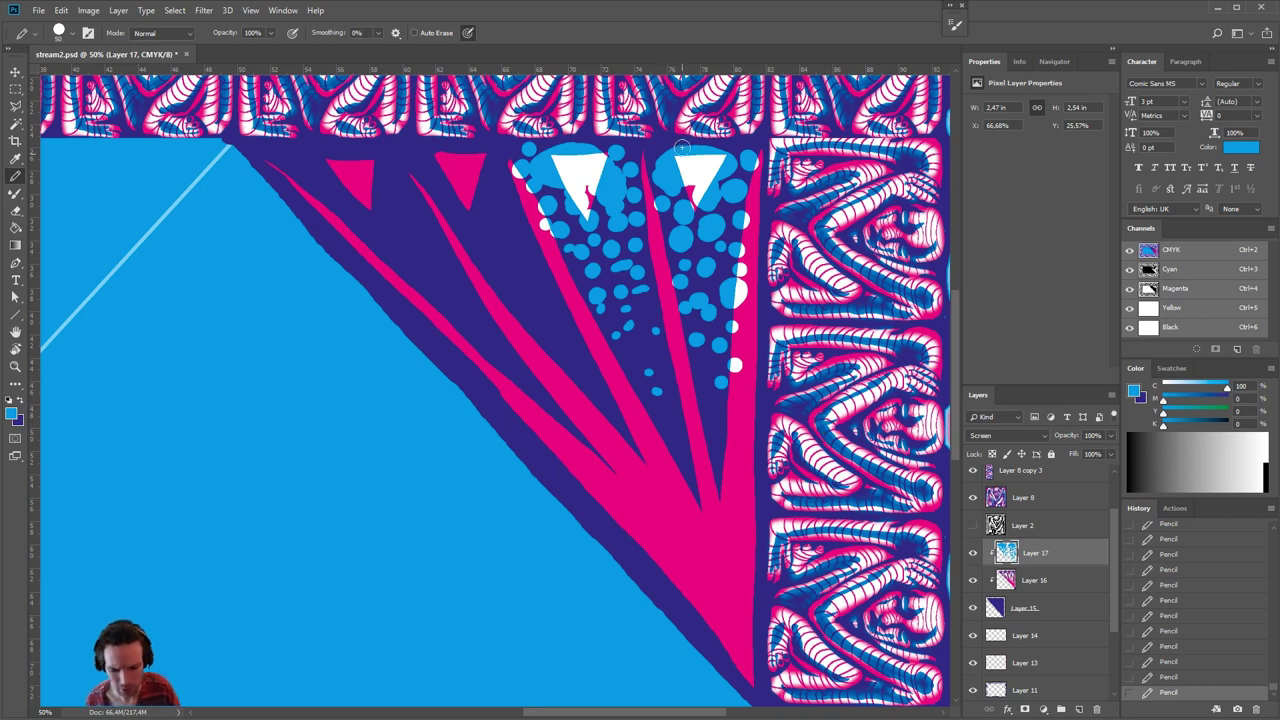
- Paint cyan blobs over the two left pink triangles, with dots and an oval below
mouse_move(466, 166)
left_mouse_down()
mouse_move(421, 157)
mouse_move(504, 196)
mouse_move(482, 188)
mouse_move(489, 169)
mouse_move(458, 195)
mouse_move(448, 177)
mouse_move(494, 188)
mouse_move(497, 226)
mouse_move(474, 198)
mouse_move(452, 216)
mouse_move(514, 211)
mouse_move(491, 246)
mouse_move(484, 234)
mouse_move(518, 234)
mouse_move(459, 233)
mouse_move(513, 241)
mouse_move(505, 265)
mouse_move(532, 261)
mouse_move(482, 260)
mouse_move(521, 285)
mouse_move(506, 290)
mouse_move(533, 245)
mouse_move(523, 307)
mouse_move(560, 307)
left_mouse_up()
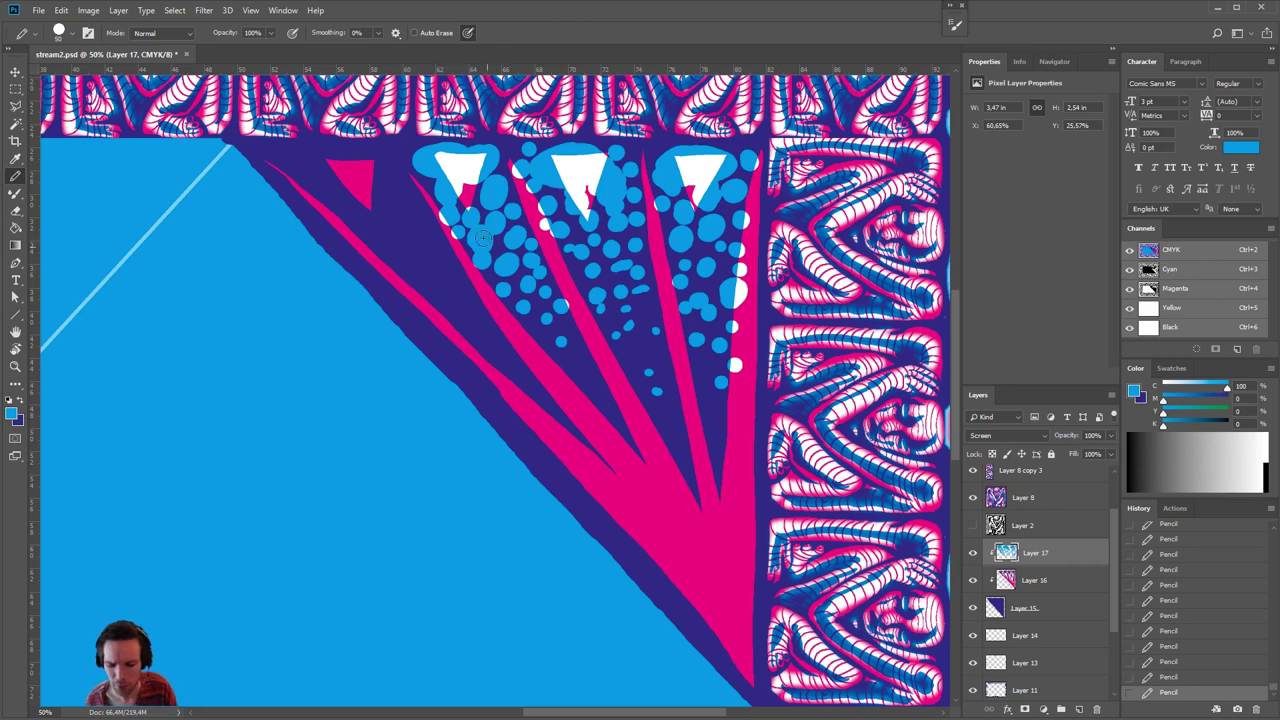
mouse_move(362, 160)
left_mouse_down()
mouse_move(390, 177)
mouse_move(325, 156)
mouse_move(295, 169)
mouse_move(330, 155)
left_mouse_up()
left_click(372, 202)
left_click(360, 207)
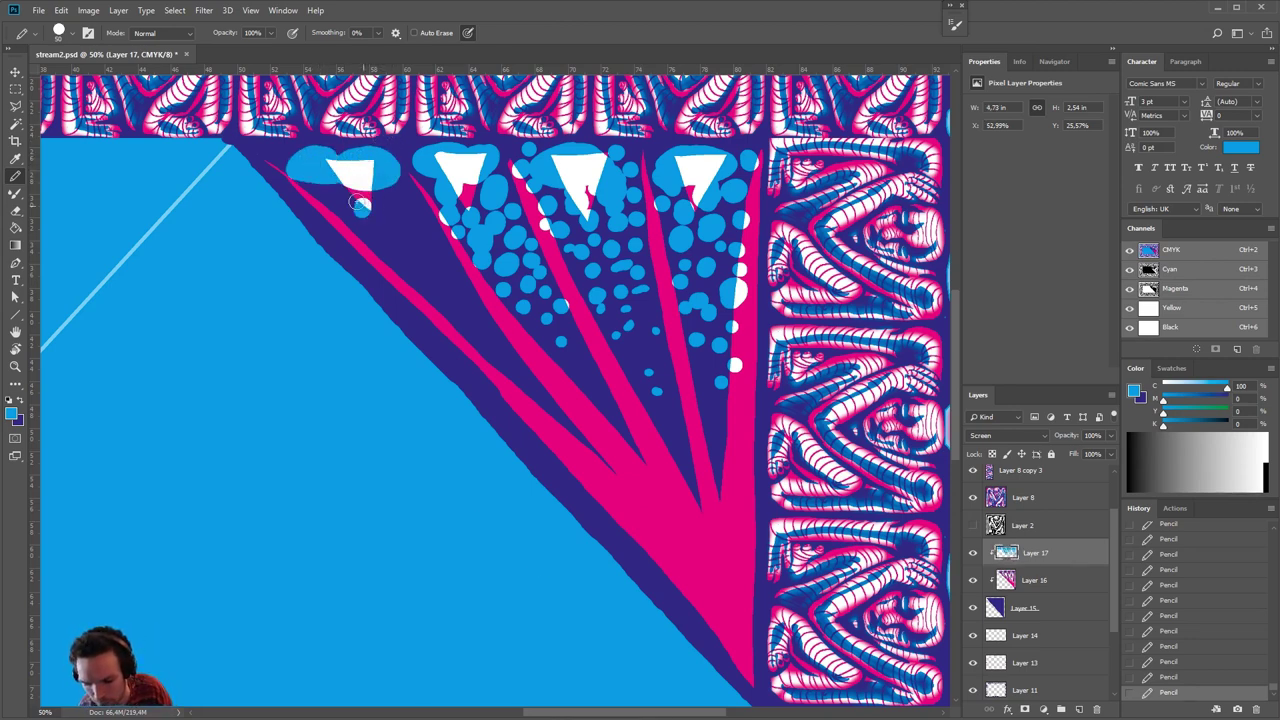
left_click(334, 200)
left_click(403, 184)
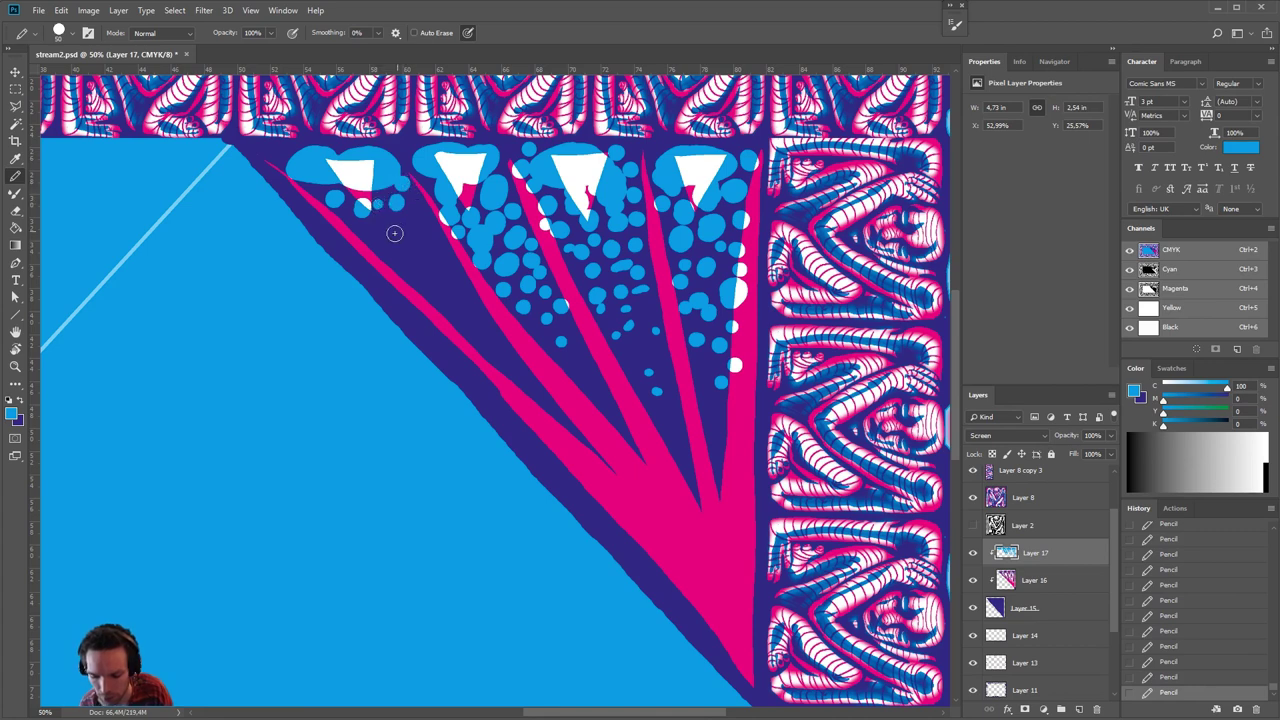
left_click_drag(394, 234, 407, 228)
- Scatter cyan dots and ovals down the left rays and across the purple band
left_click(424, 252)
left_click(396, 258)
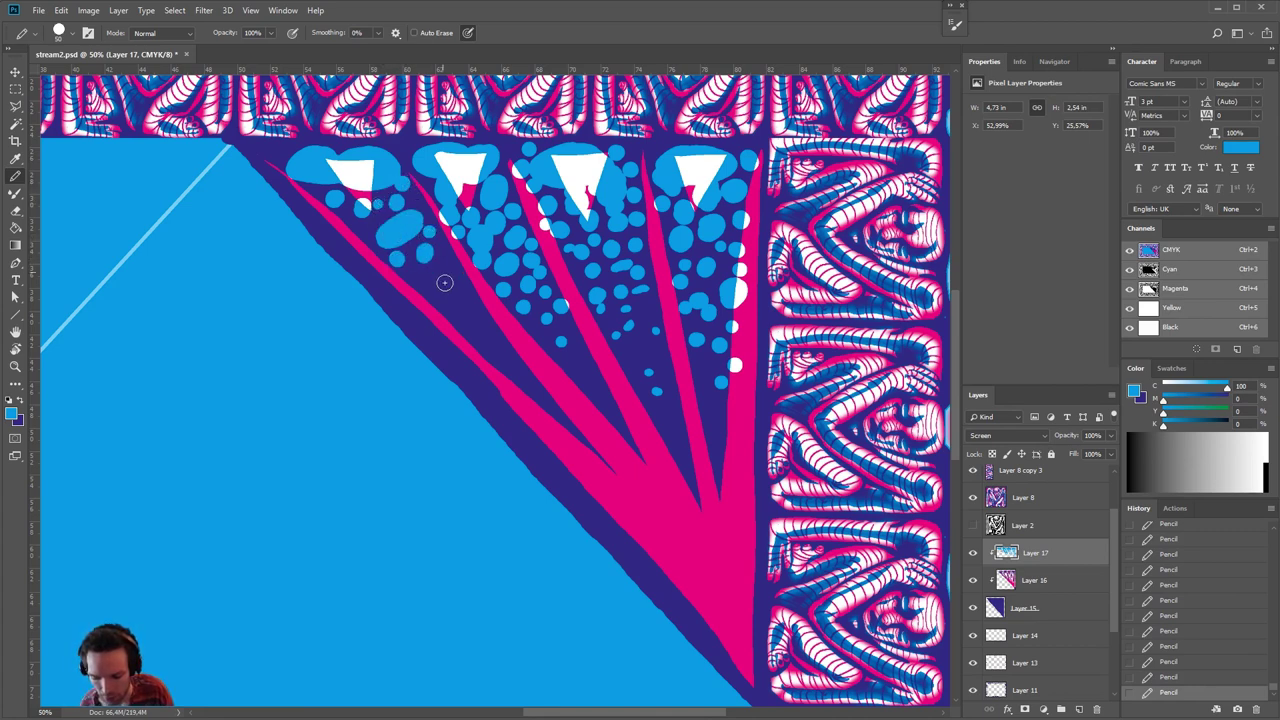
left_click_drag(440, 280, 445, 290)
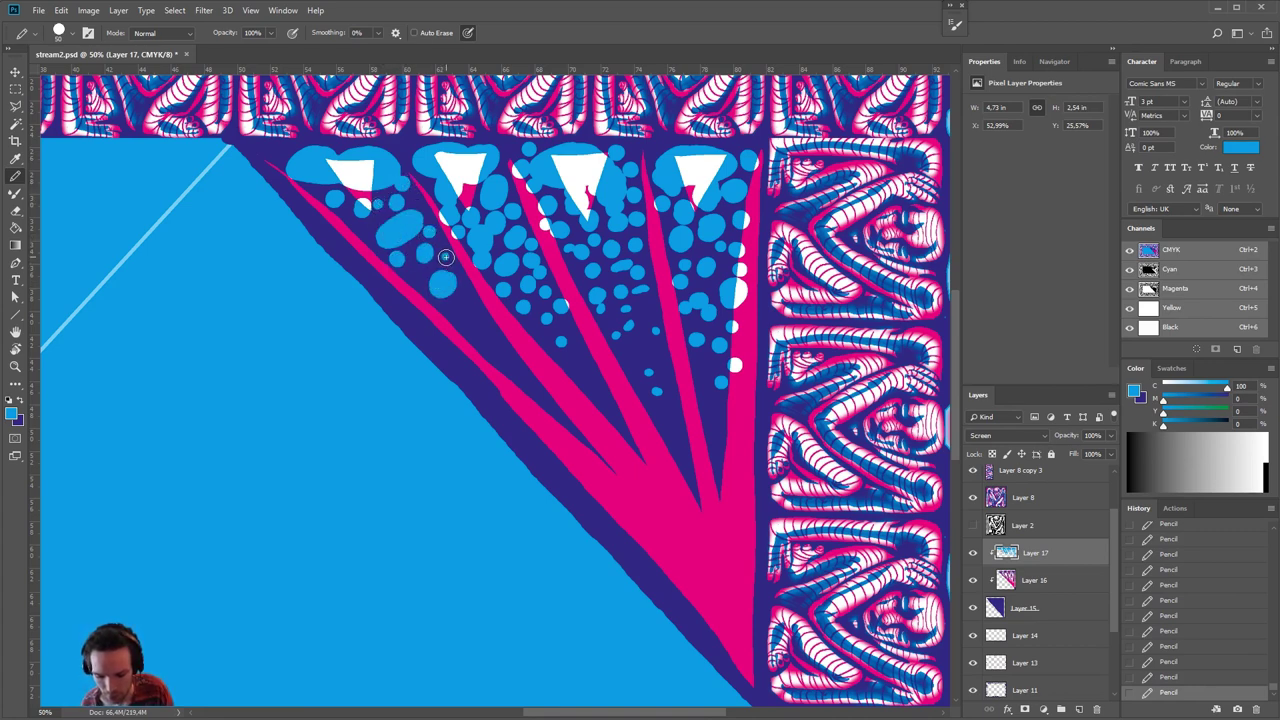
left_click(462, 311)
left_click(484, 335)
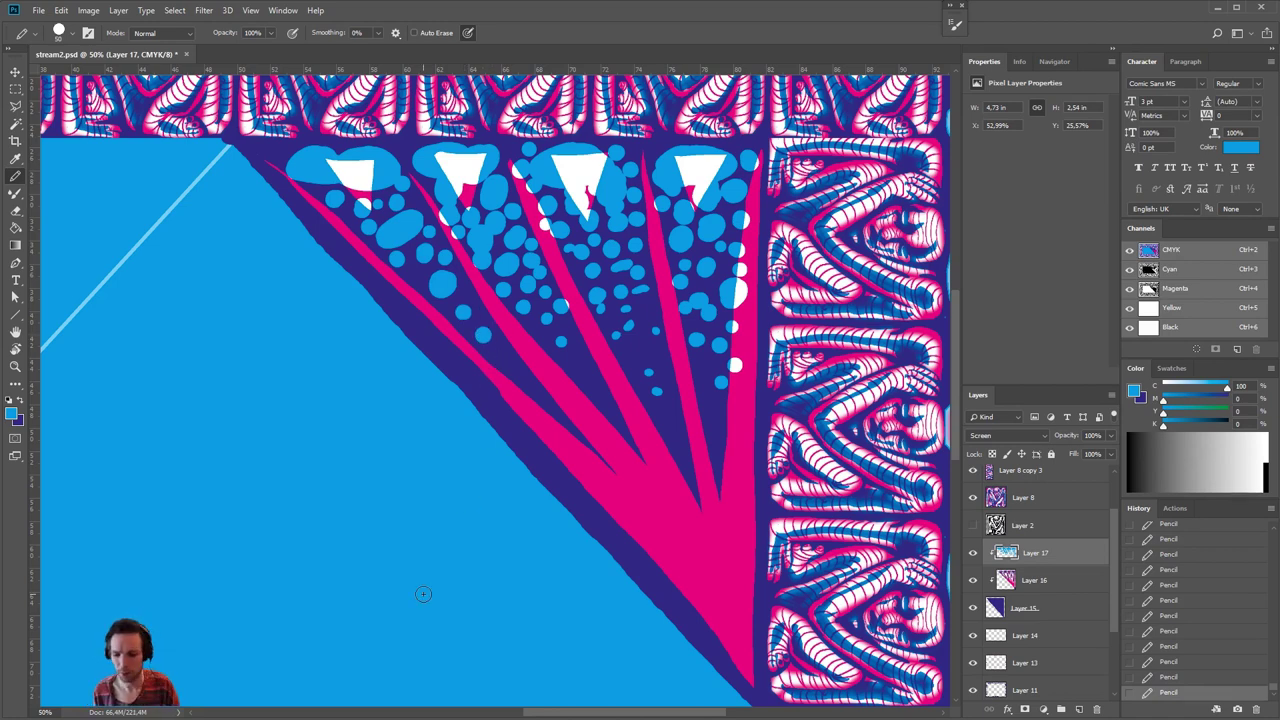
left_click(288, 149)
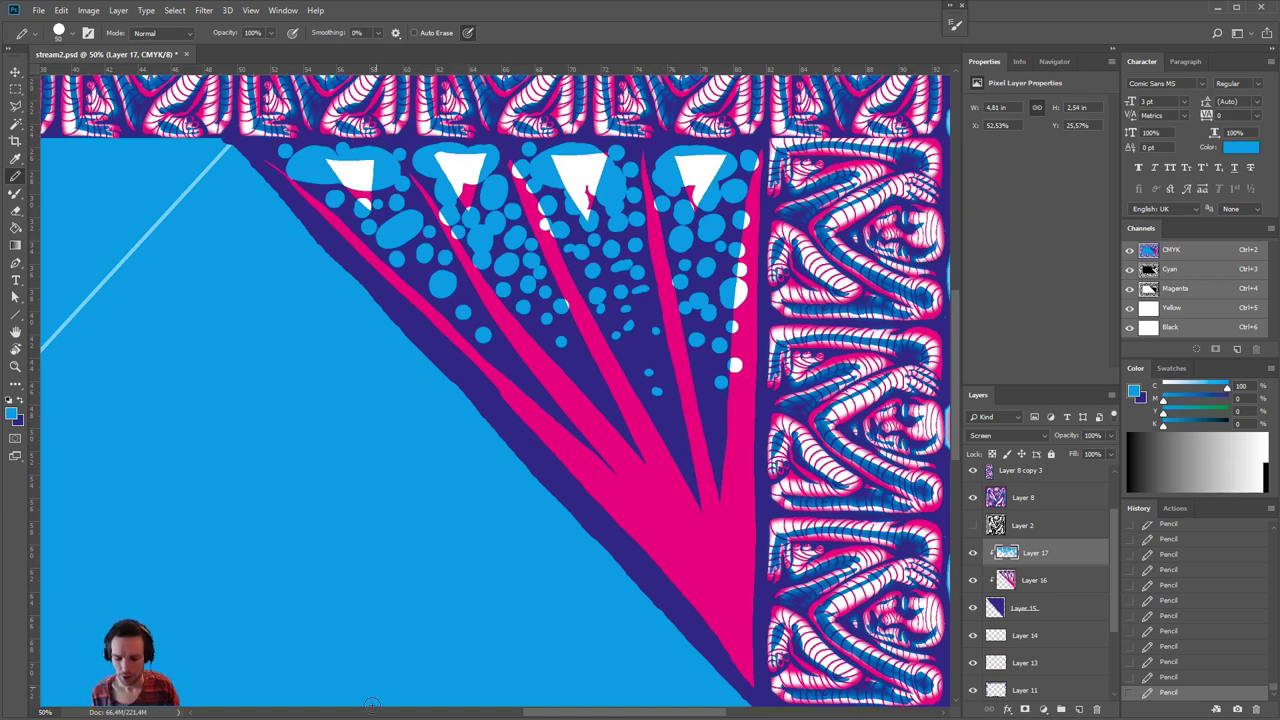
left_click(514, 358)
left_click(536, 390)
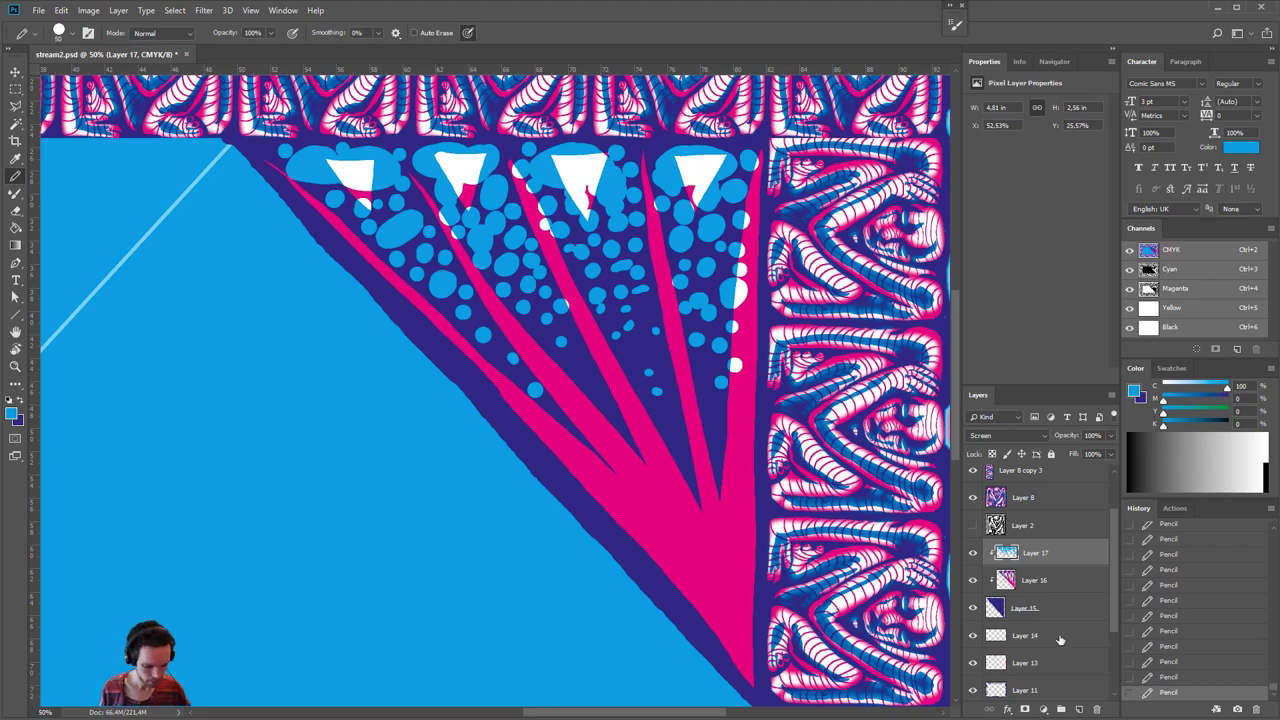
- Load the fan layer's pixels as a selection and add a new layer above Layer 17
right_click(987, 608)
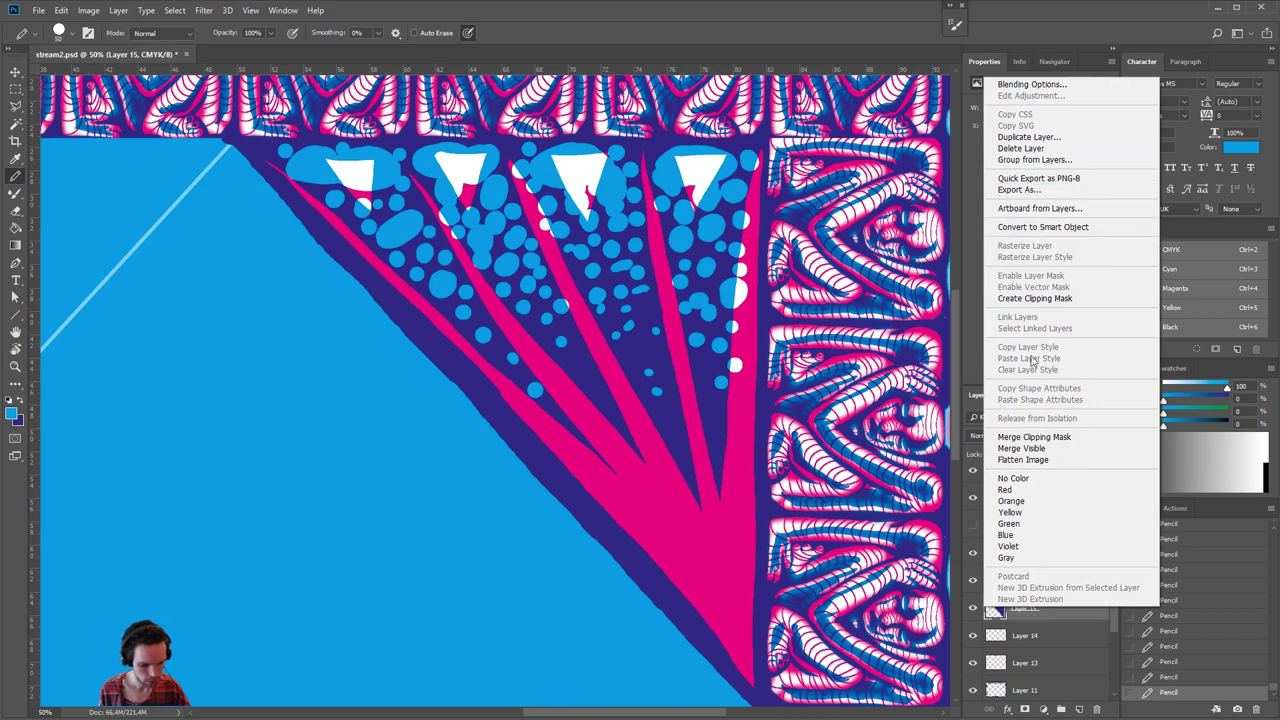
right_click(994, 612)
right_click(994, 612)
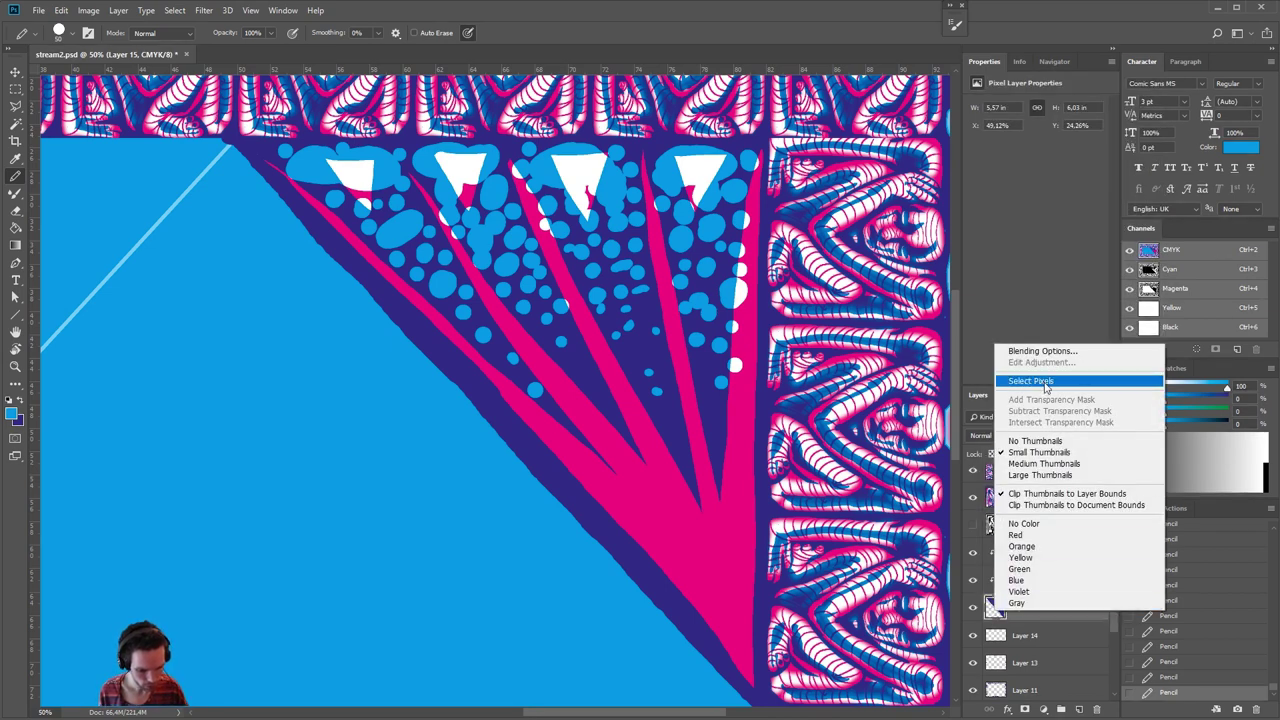
left_click(1045, 386)
left_click(1079, 709)
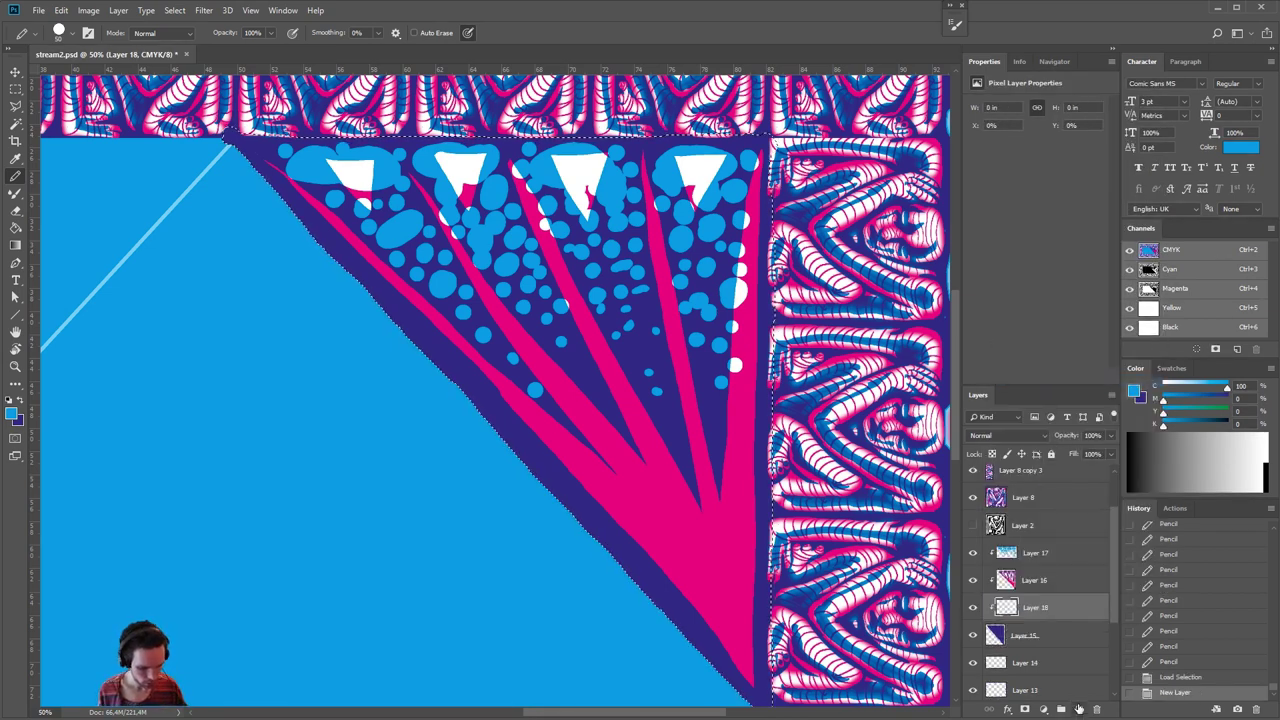
left_click_drag(1048, 608, 1084, 552)
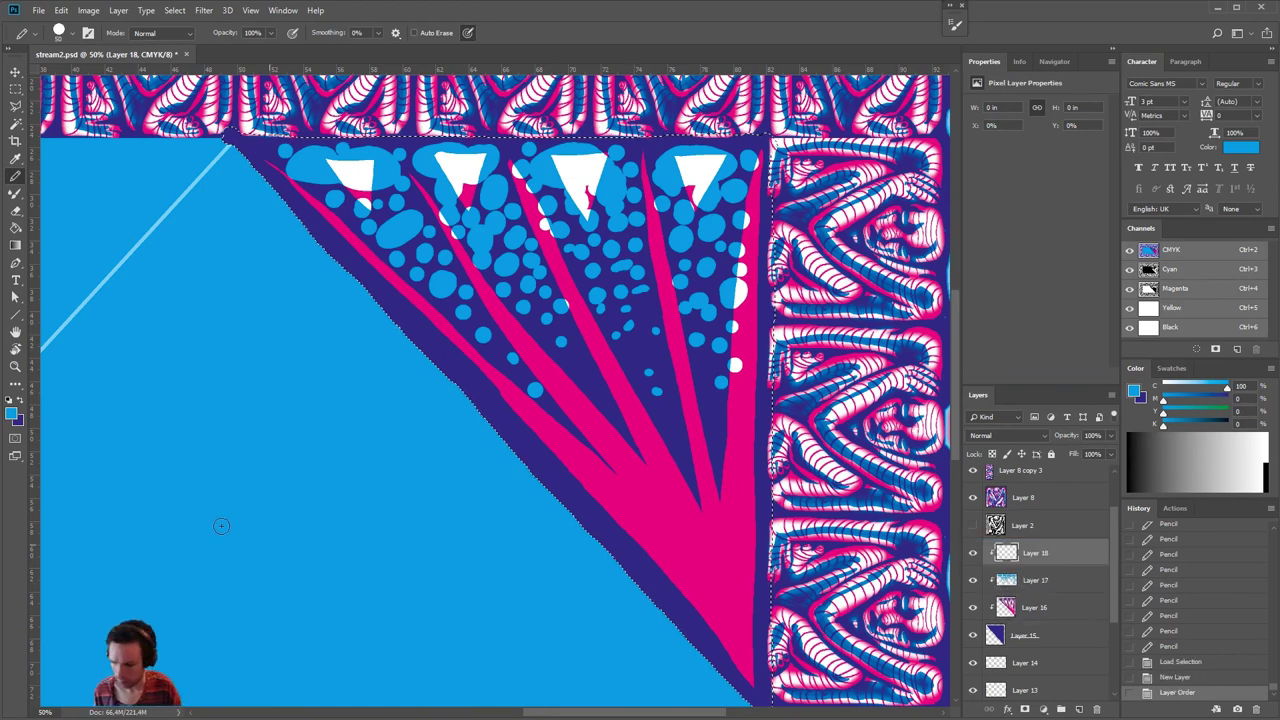
- Fill the selection with a top-to-bottom Multiply gradient and add an empty clipped Layer 19 above
left_click(15, 245)
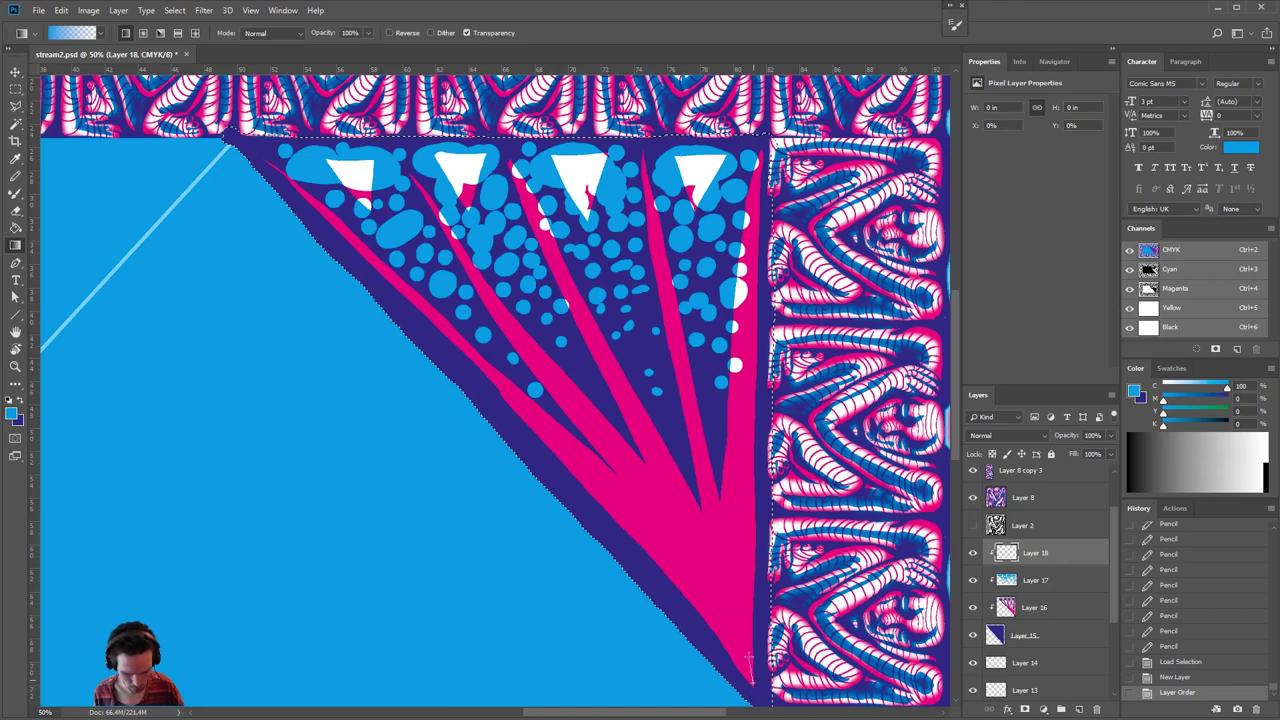
left_click_drag(752, 686, 752, 686)
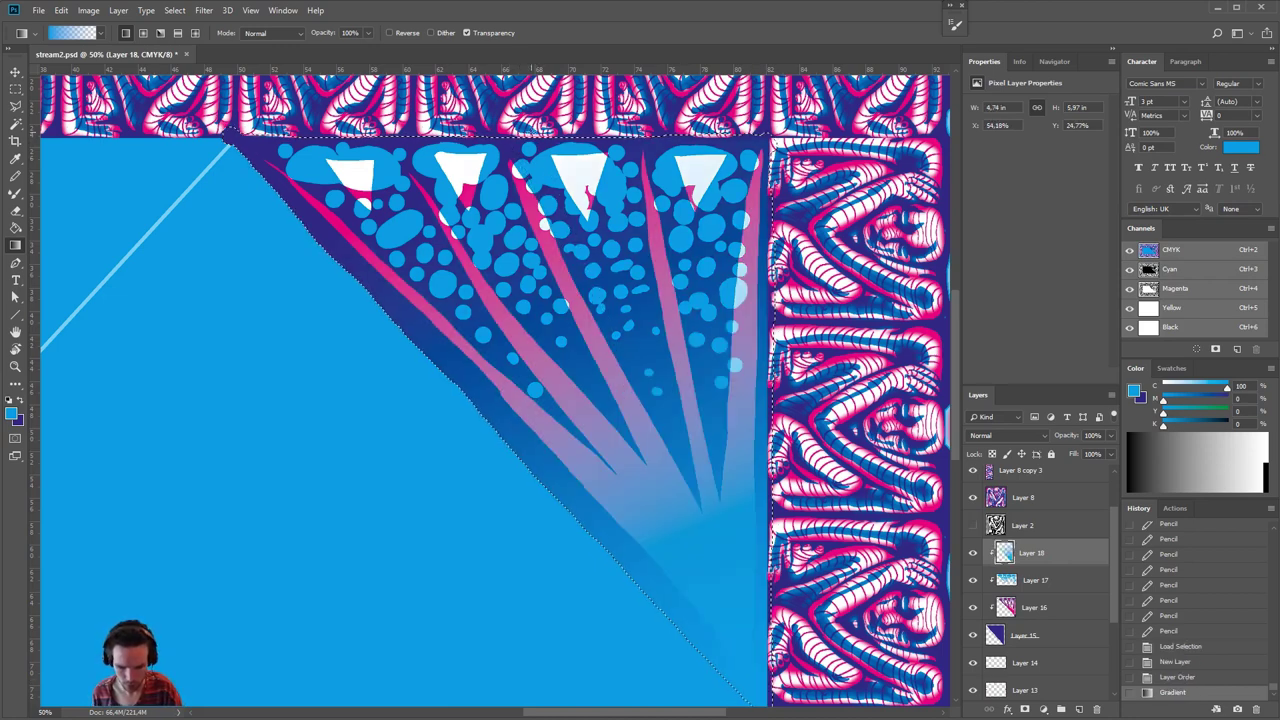
left_click(1005, 436)
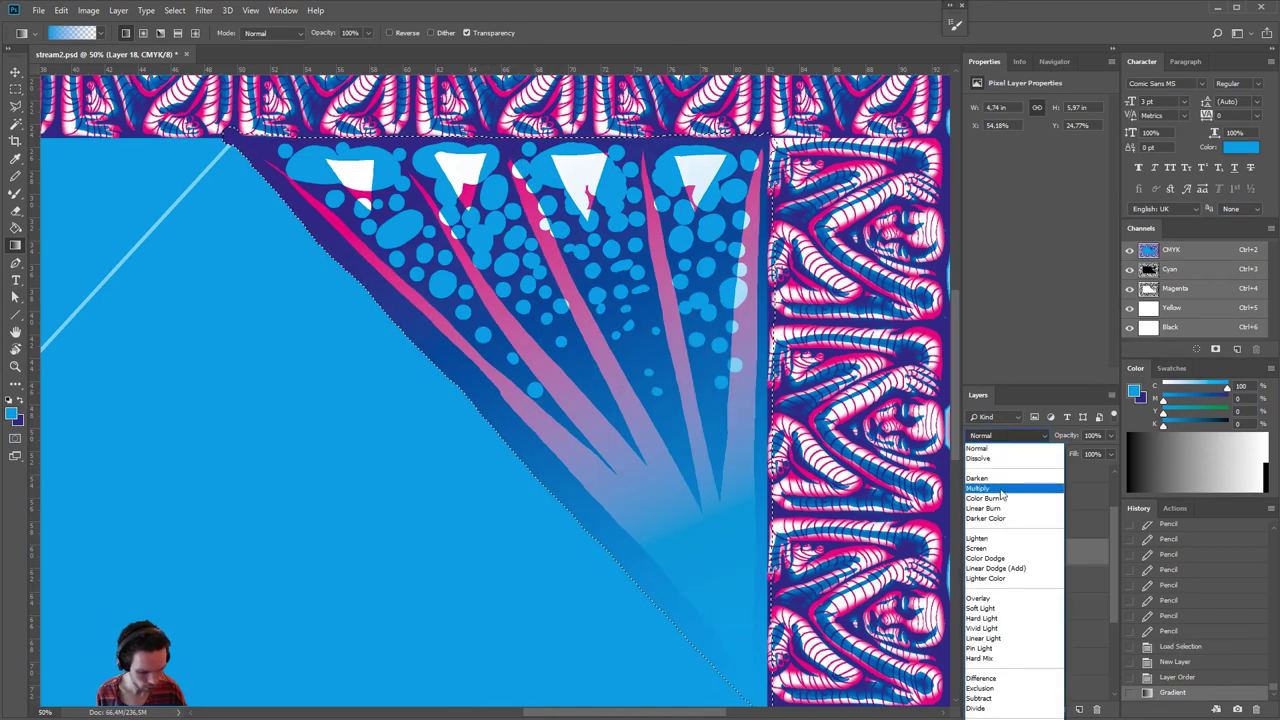
left_click(1000, 486)
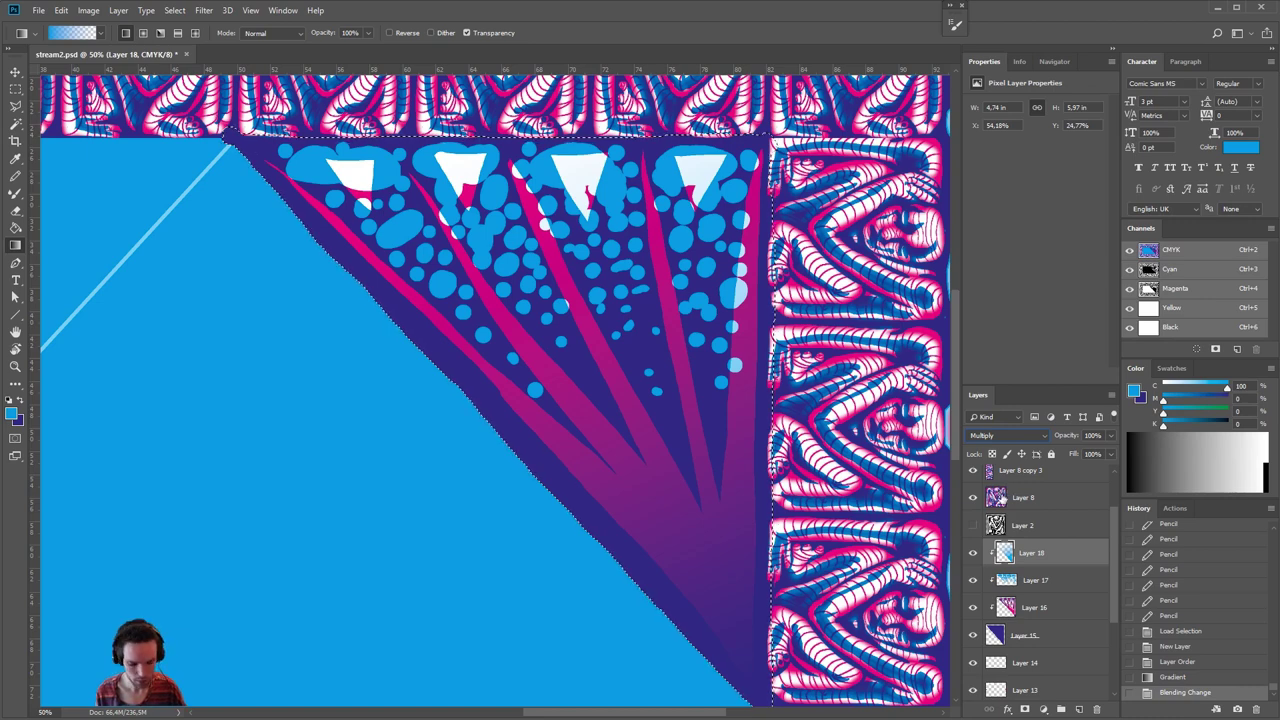
left_click(978, 553)
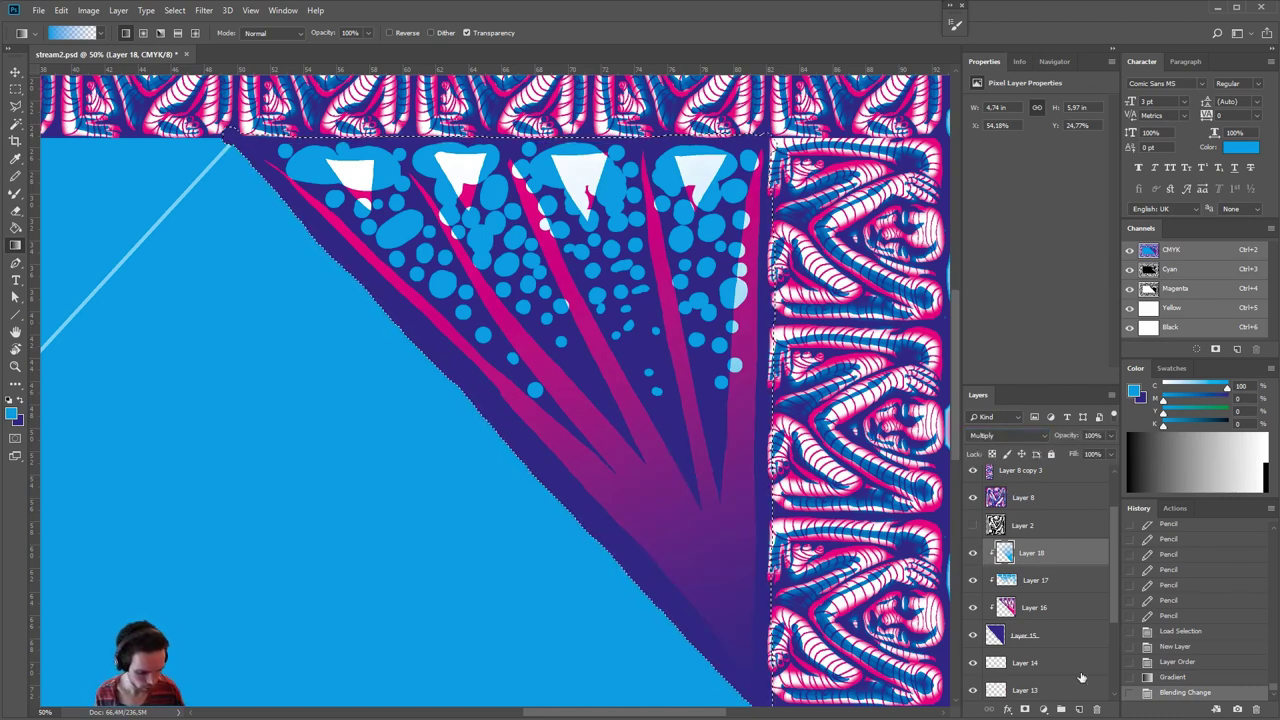
left_click(1079, 709)
left_click(1031, 566, "alt")
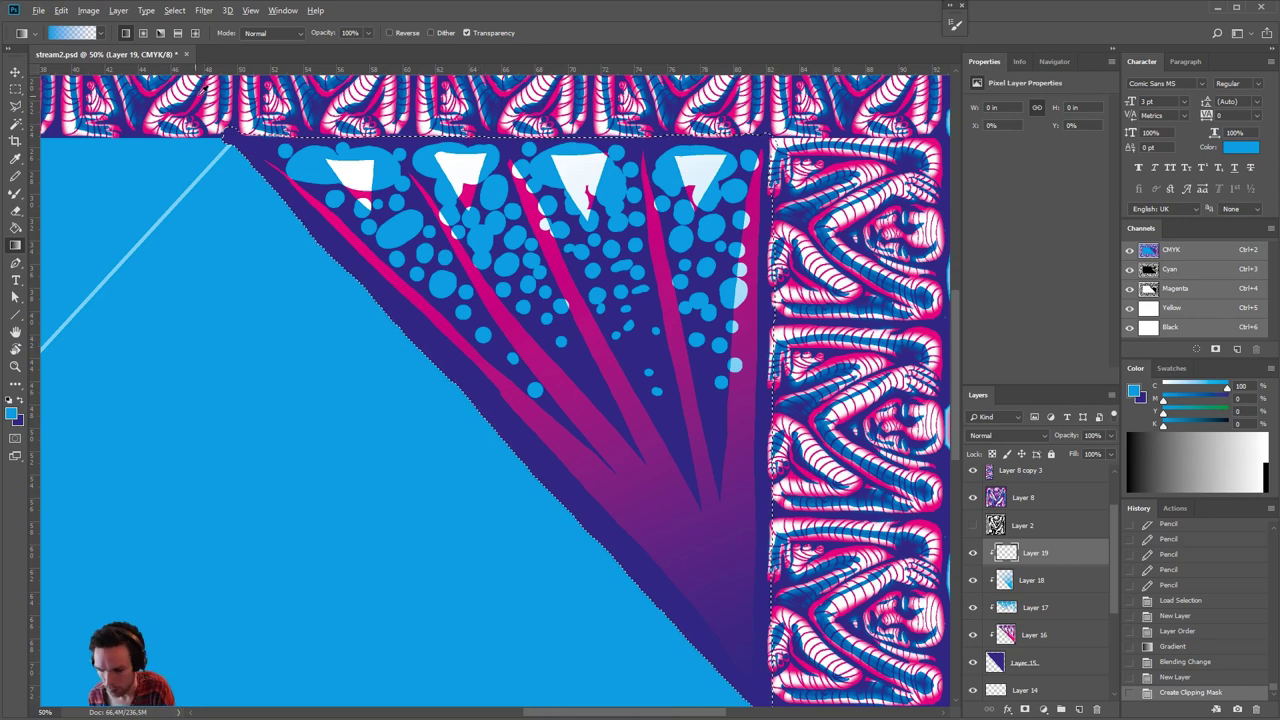
- Sample pink from the top pattern and fill the fan with a Multiply pink gradient
left_click(190, 95, "alt")
left_click_drag(642, 370, 670, 486)
left_click(588, 387, "alt")
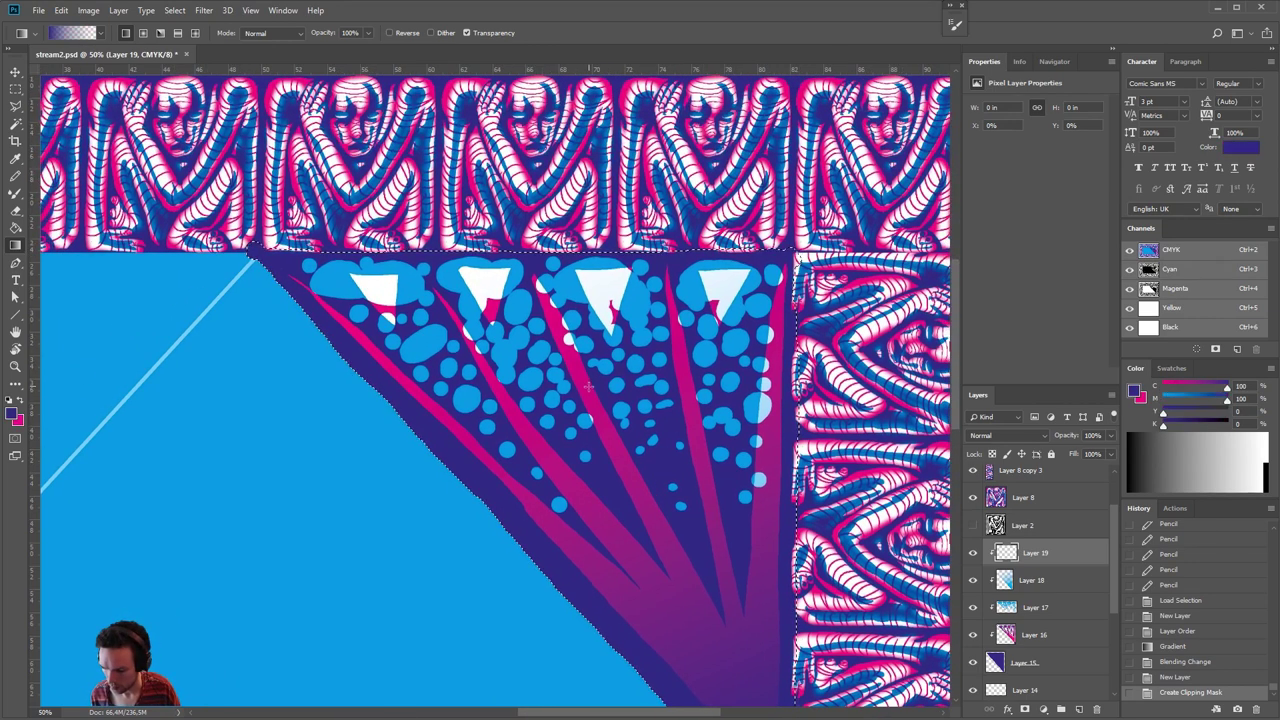
key("x")
left_click_drag(525, 256, 750, 700)
left_click_drag(678, 487, 714, 699)
left_click(998, 438)
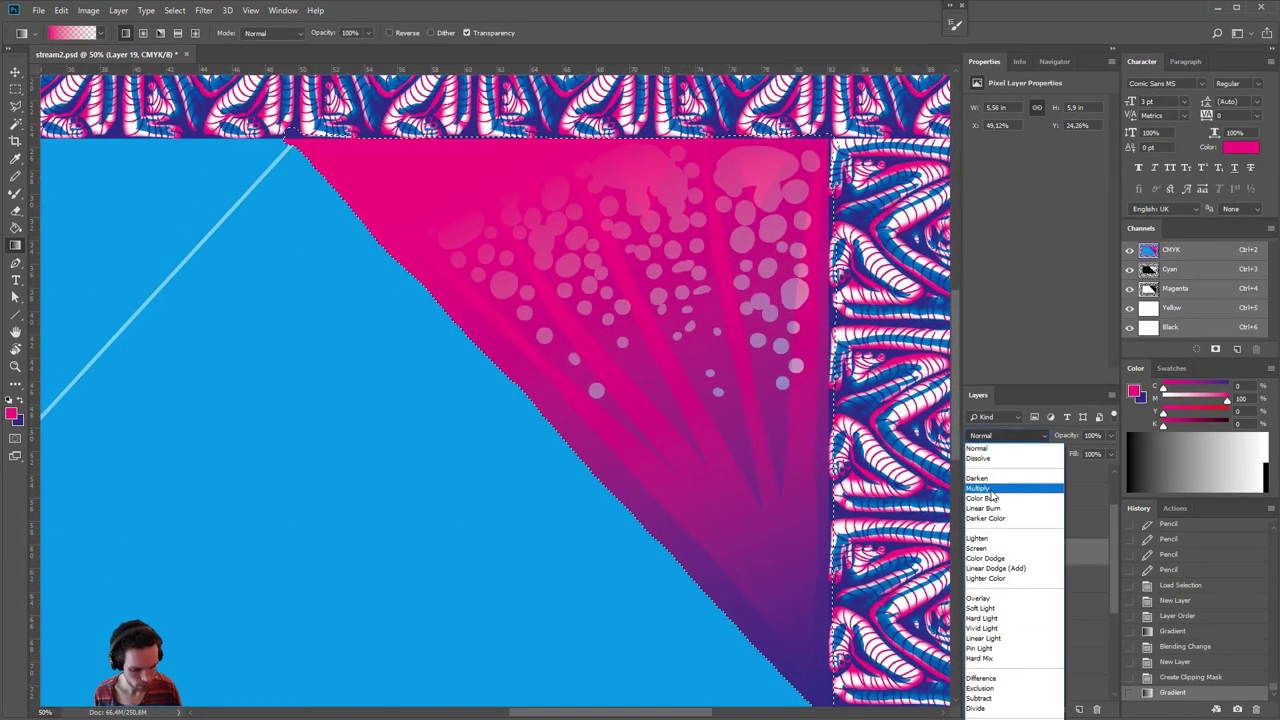
left_click(990, 490)
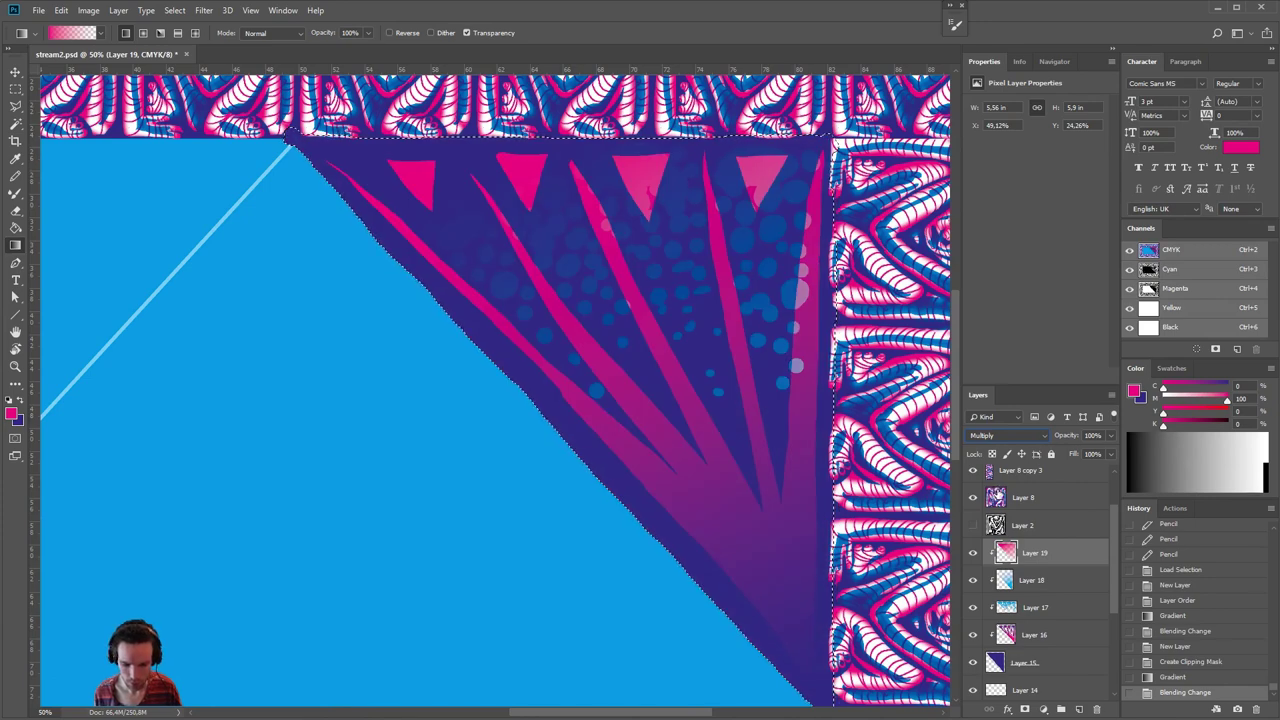
- Lower Layer 19's opacity to 78%, toggling its visibility to compare
mouse_move(1078, 437)
left_mouse_down()
mouse_move(1056, 438)
mouse_move(1066, 441)
left_mouse_up()
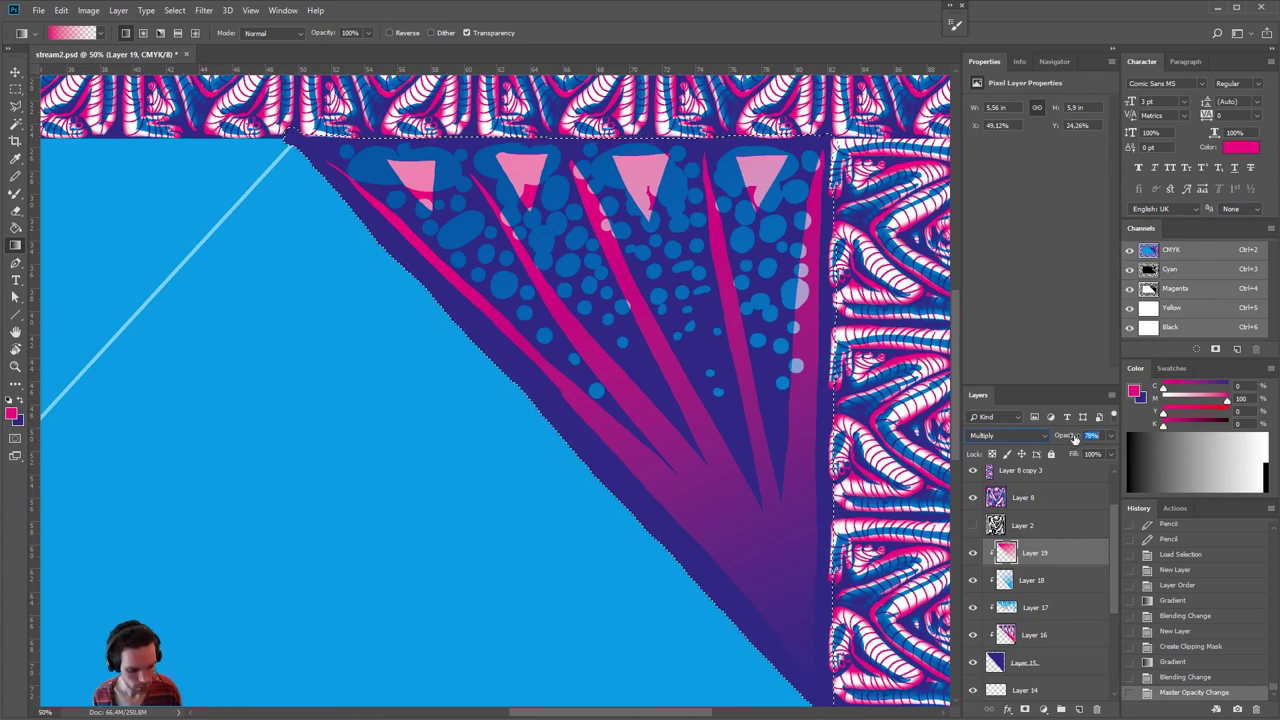
left_click_drag(974, 582, 975, 556)
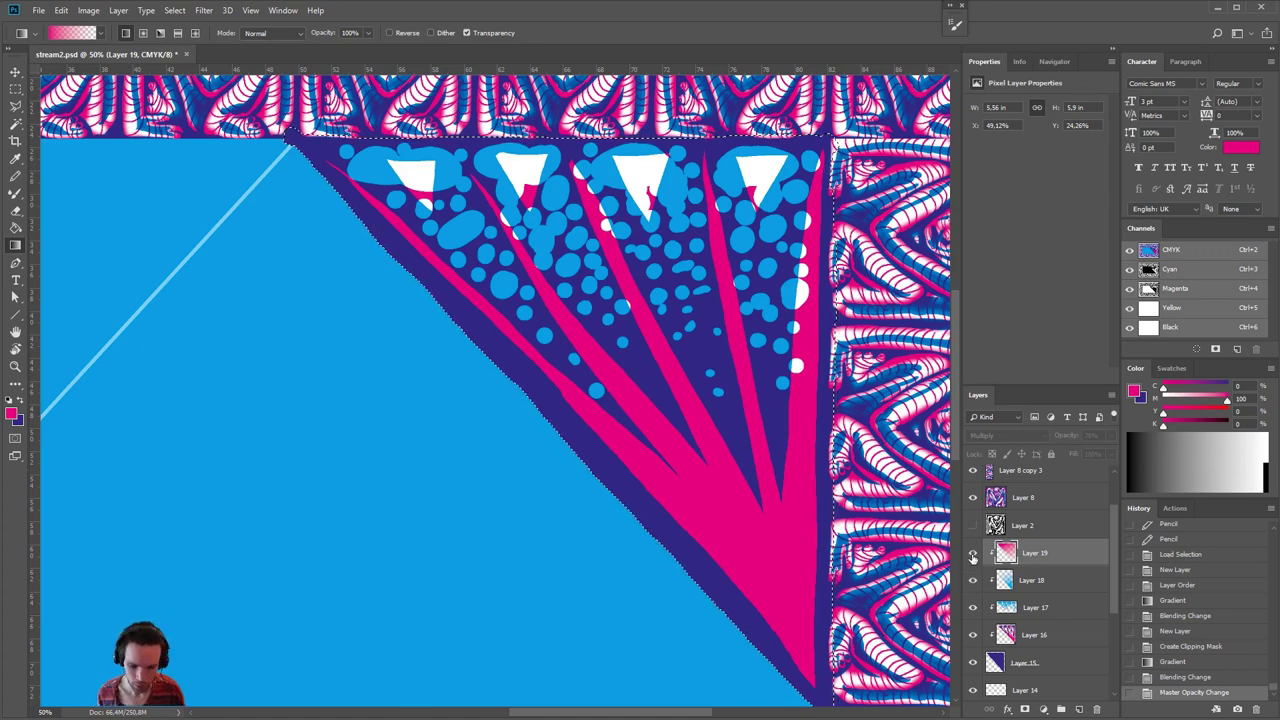
left_click(974, 556)
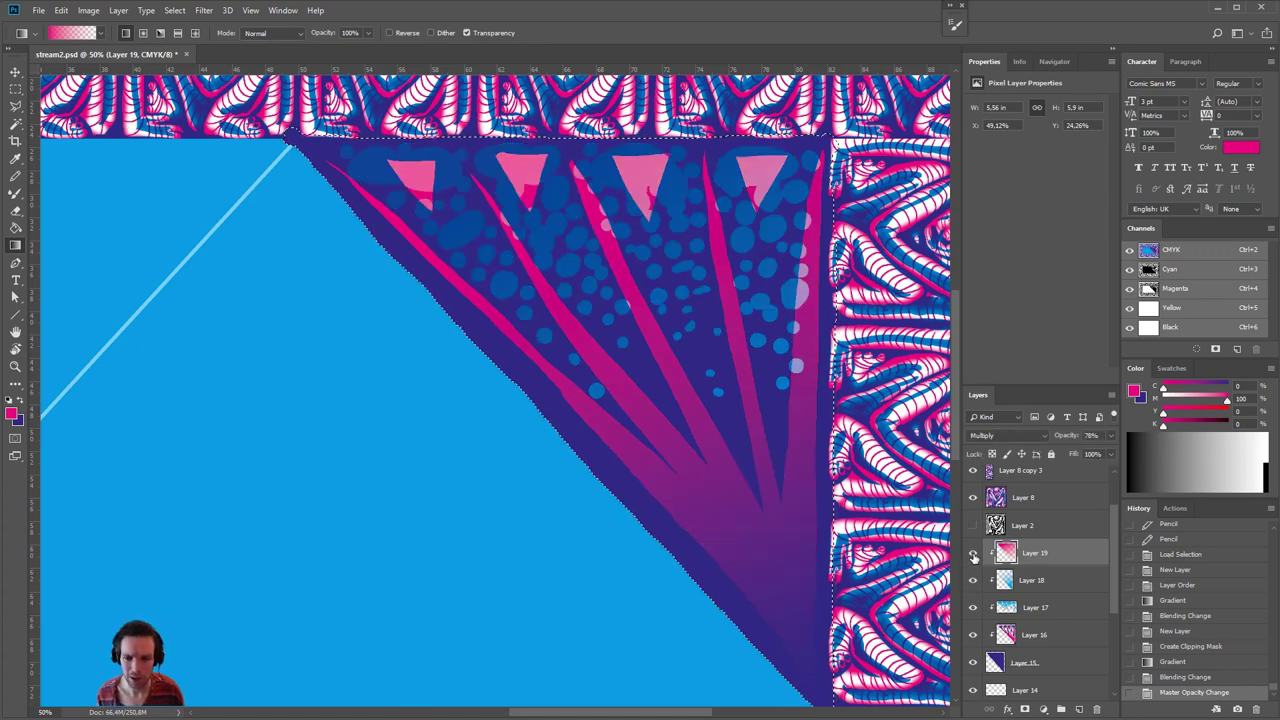
left_click(974, 553)
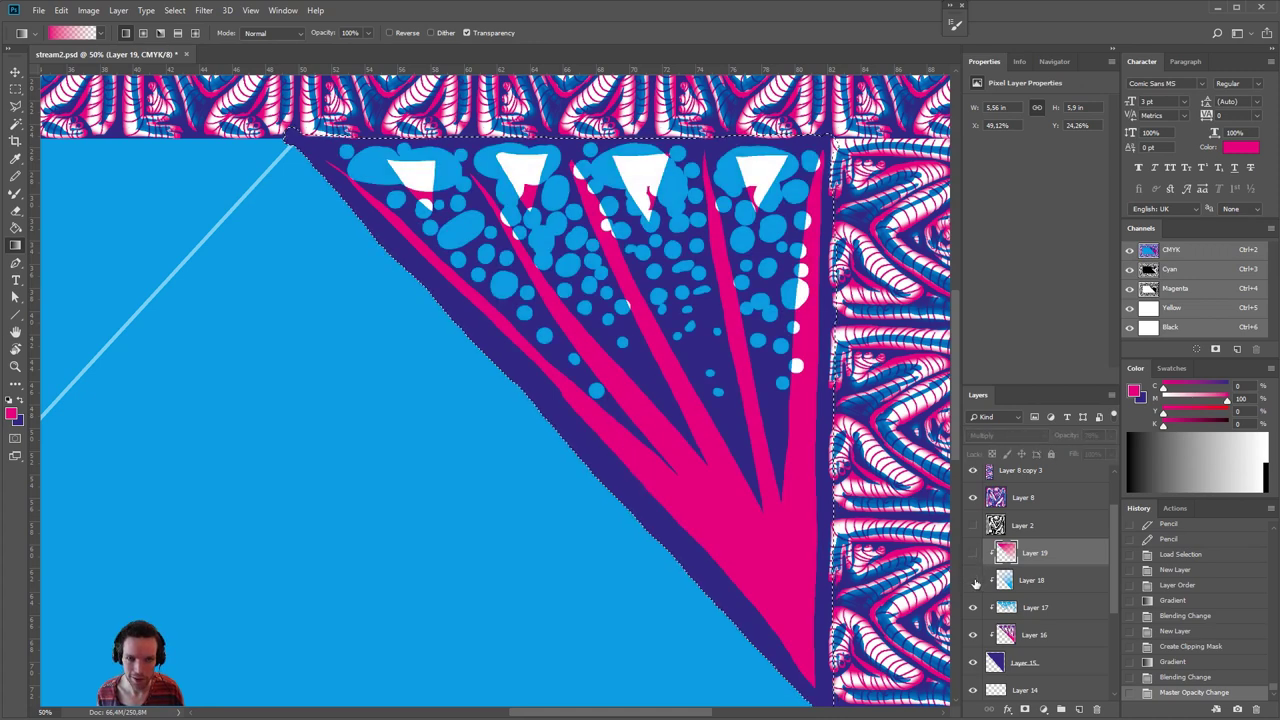
left_click(974, 553)
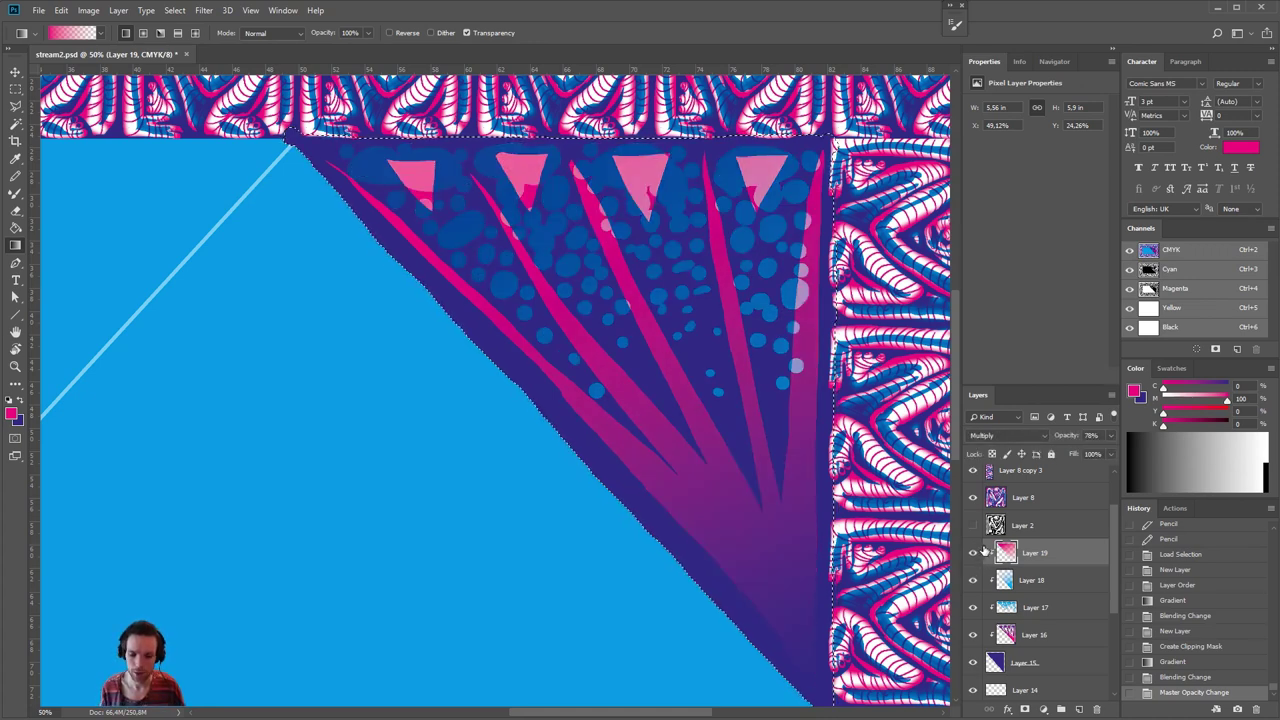
- Deselect and add a new Layer 20 clipped to Layer 19
key("ctrl+d")
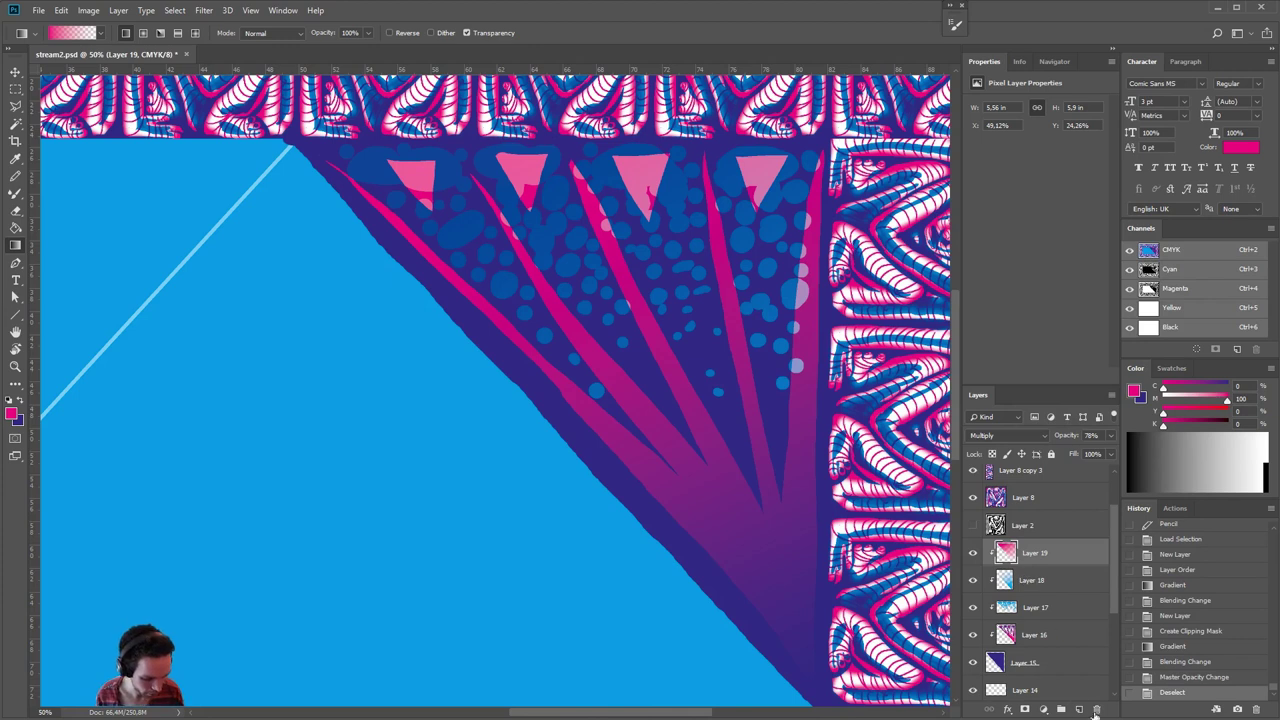
left_click(1079, 709)
left_click(1040, 562, "alt")
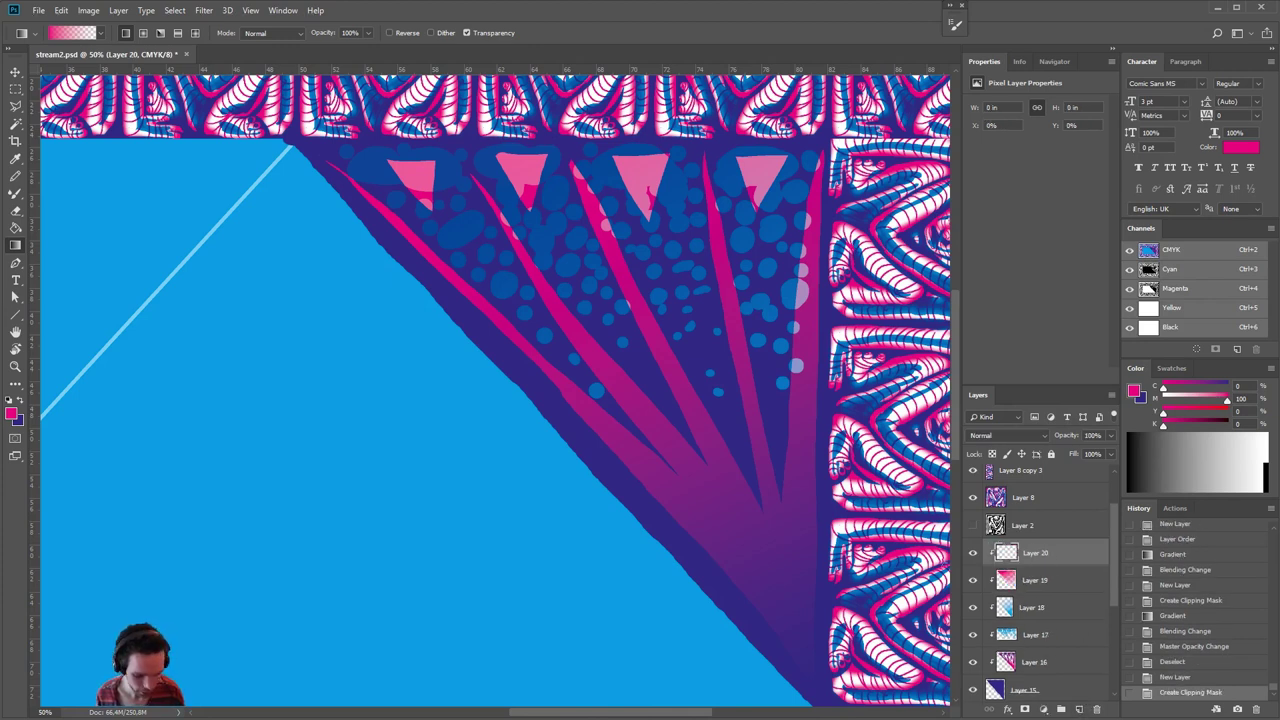
- Set Layer 20 to Screen with a cyan pencil colour, discarding test strokes
key("b")
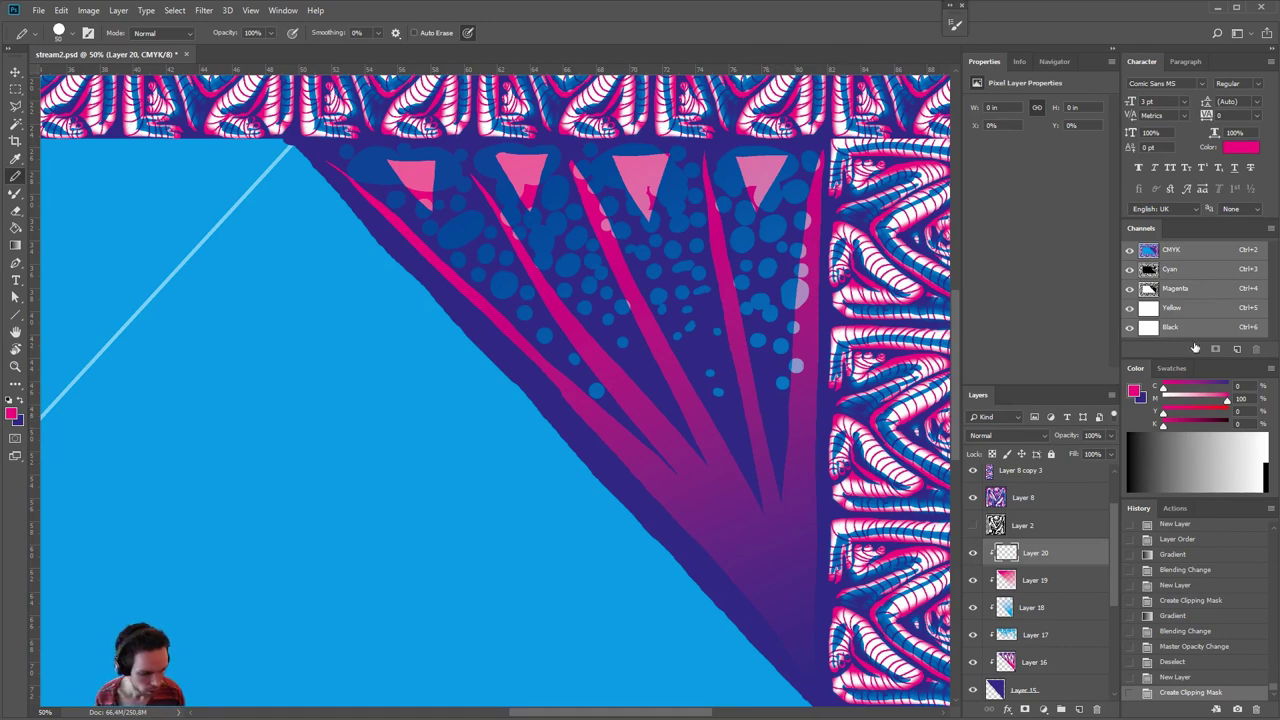
mouse_move(1190, 399)
left_mouse_down()
mouse_move(1162, 399)
mouse_move(1228, 386)
left_mouse_up()
left_click_drag(754, 321, 738, 460)
key("ctrl+z")
left_click(1005, 435)
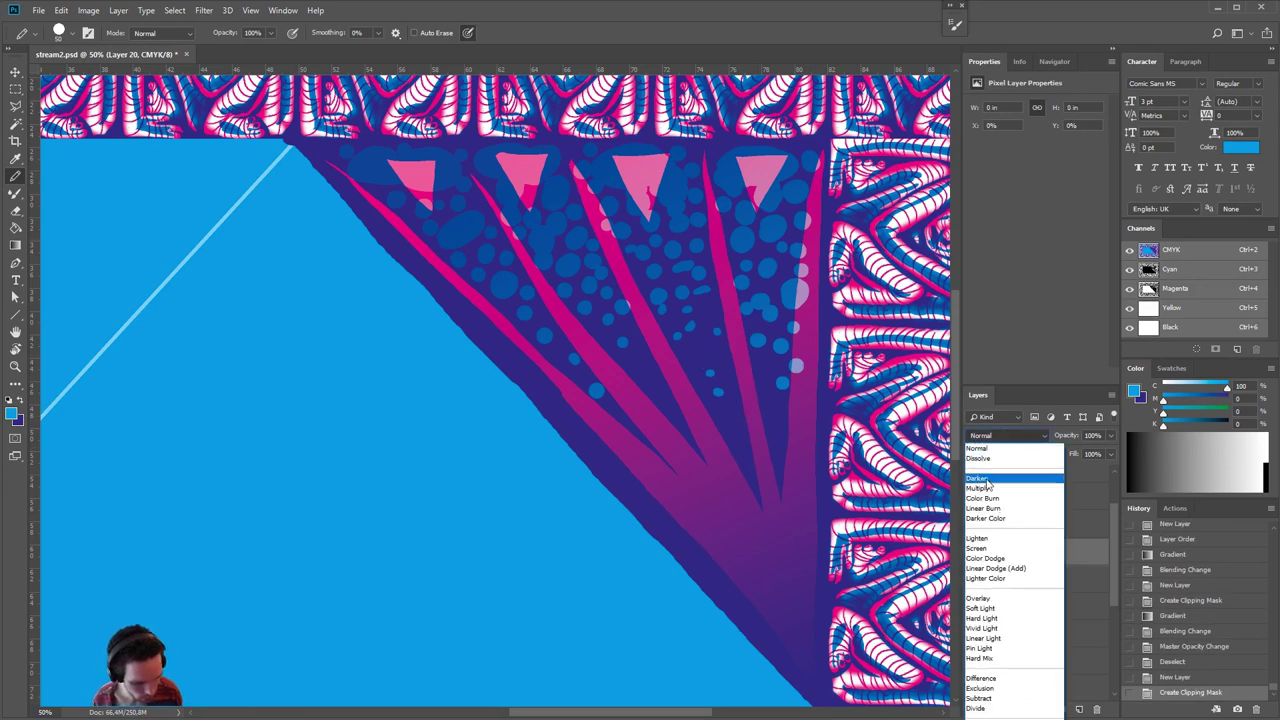
left_click(983, 549)
mouse_move(755, 322)
left_mouse_down()
mouse_move(746, 428)
mouse_move(781, 485)
mouse_move(807, 650)
left_mouse_up()
key("ctrl+z")
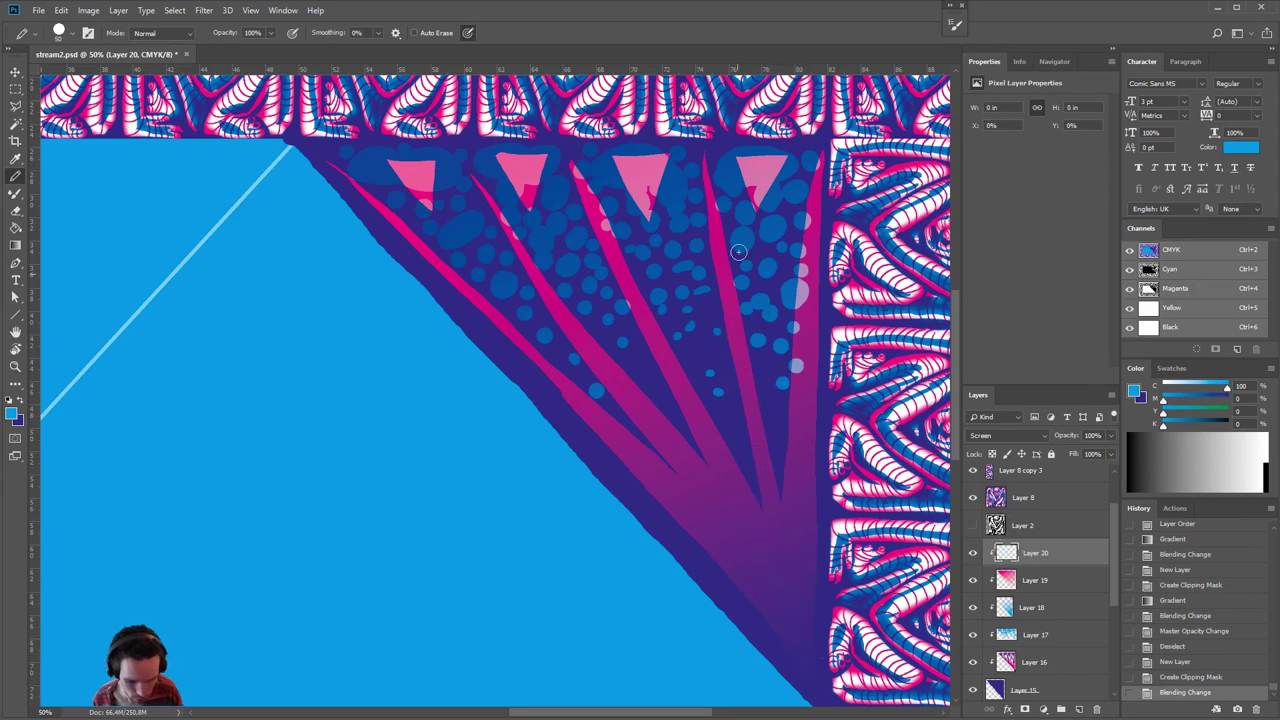
mouse_move(778, 152)
left_mouse_down()
mouse_move(705, 172)
mouse_move(708, 335)
mouse_move(782, 525)
left_mouse_up()
key("ctrl+z")
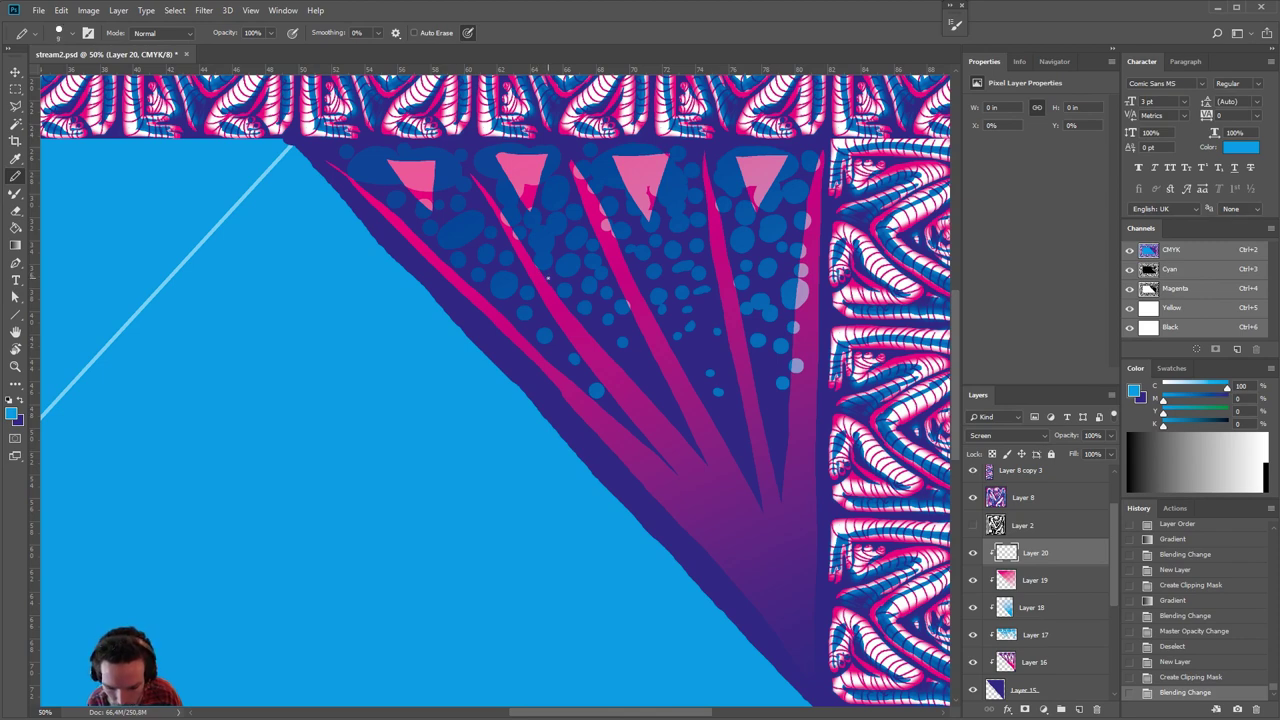
- Trace a thin cyan outline along the triangle's diagonal and right edges and the ray tops
left_click_drag(320, 148, 725, 600)
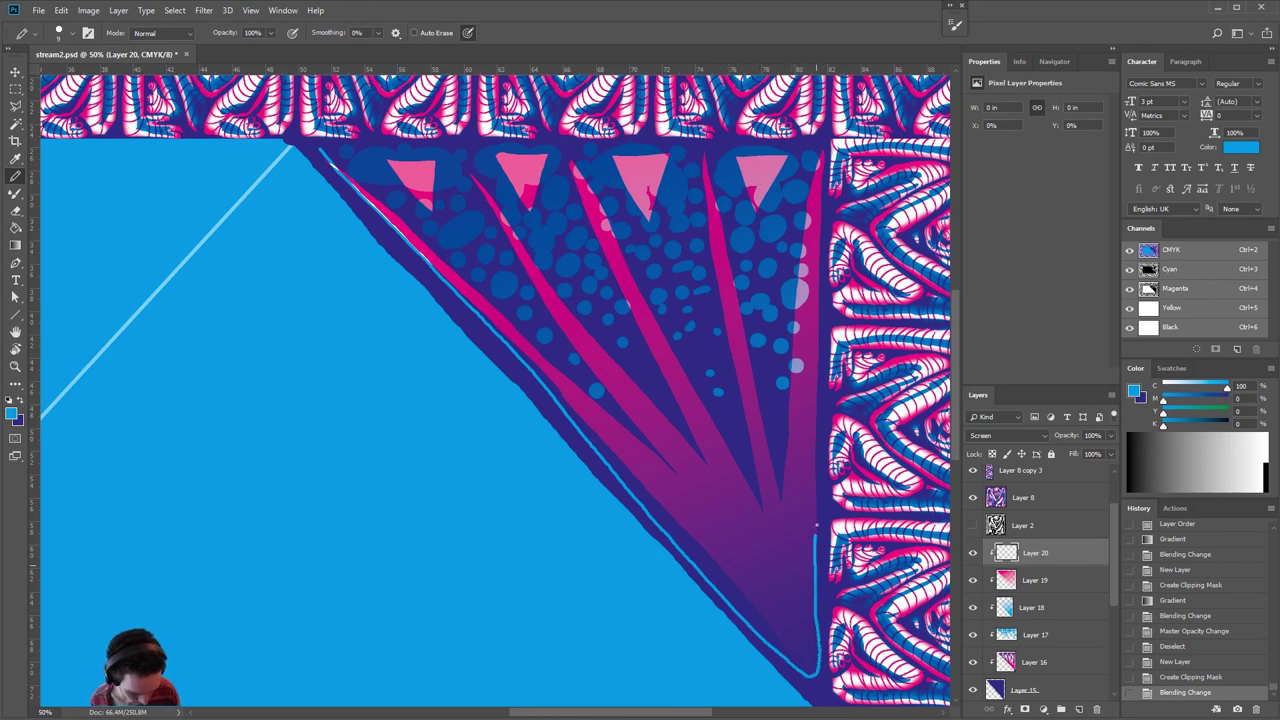
left_click_drag(816, 524, 820, 288)
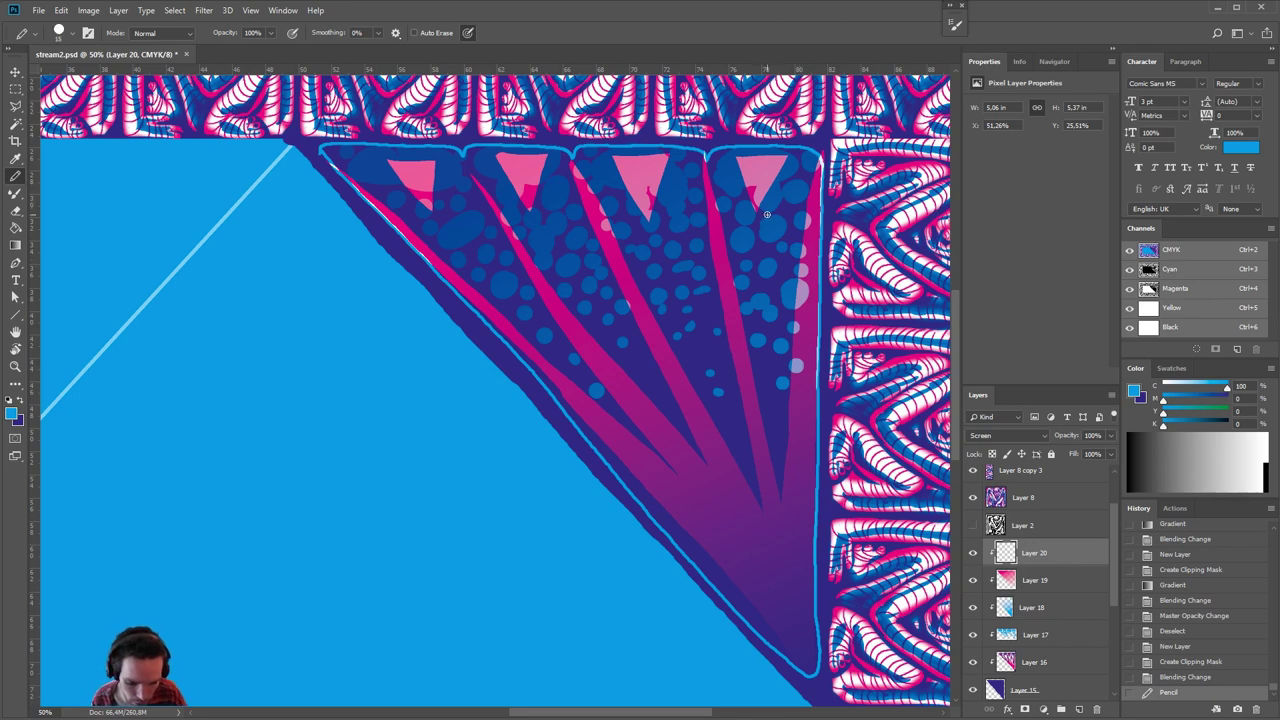
mouse_move(809, 161)
left_mouse_down()
mouse_move(728, 159)
mouse_move(713, 182)
mouse_move(802, 637)
mouse_move(803, 160)
left_mouse_up()
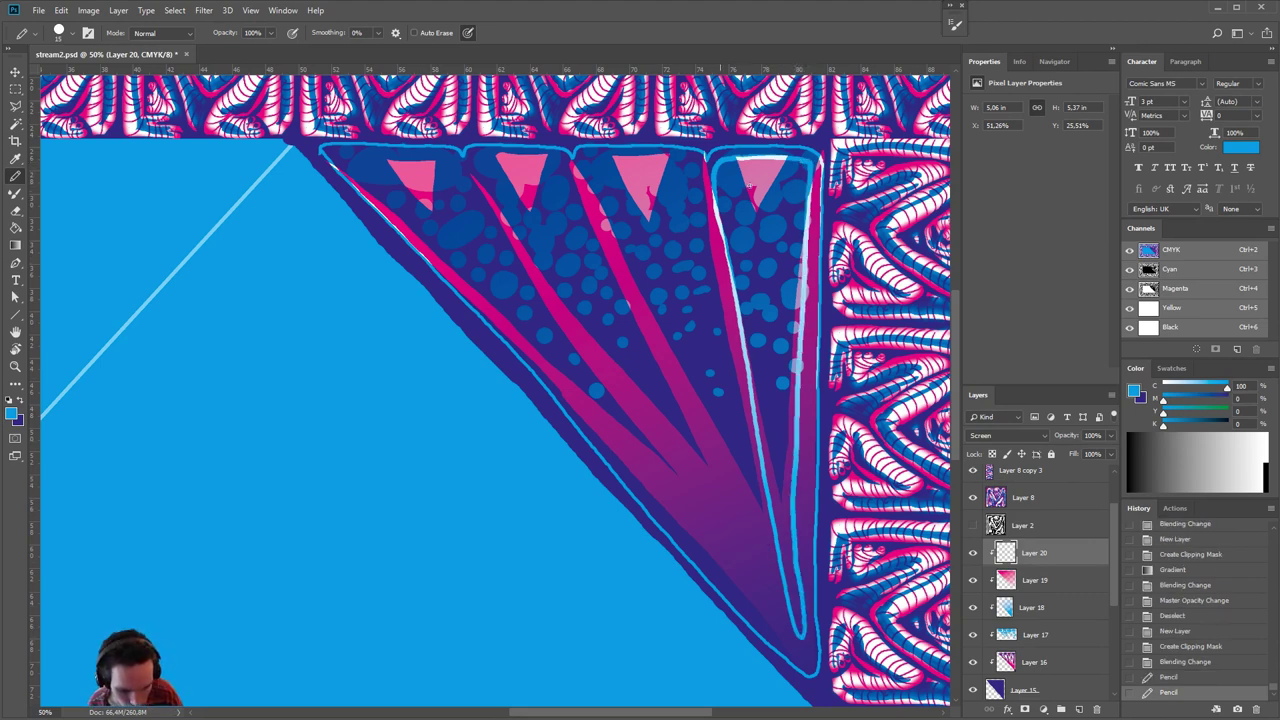
- Draw nested cyan loops inside the right ray and the second ray
left_click_drag(733, 196, 776, 492)
mouse_move(782, 444)
left_mouse_down()
mouse_move(791, 187)
mouse_move(780, 170)
mouse_move(752, 175)
mouse_move(768, 205)
mouse_move(761, 195)
mouse_move(750, 215)
mouse_move(773, 357)
mouse_move(781, 228)
left_mouse_up()
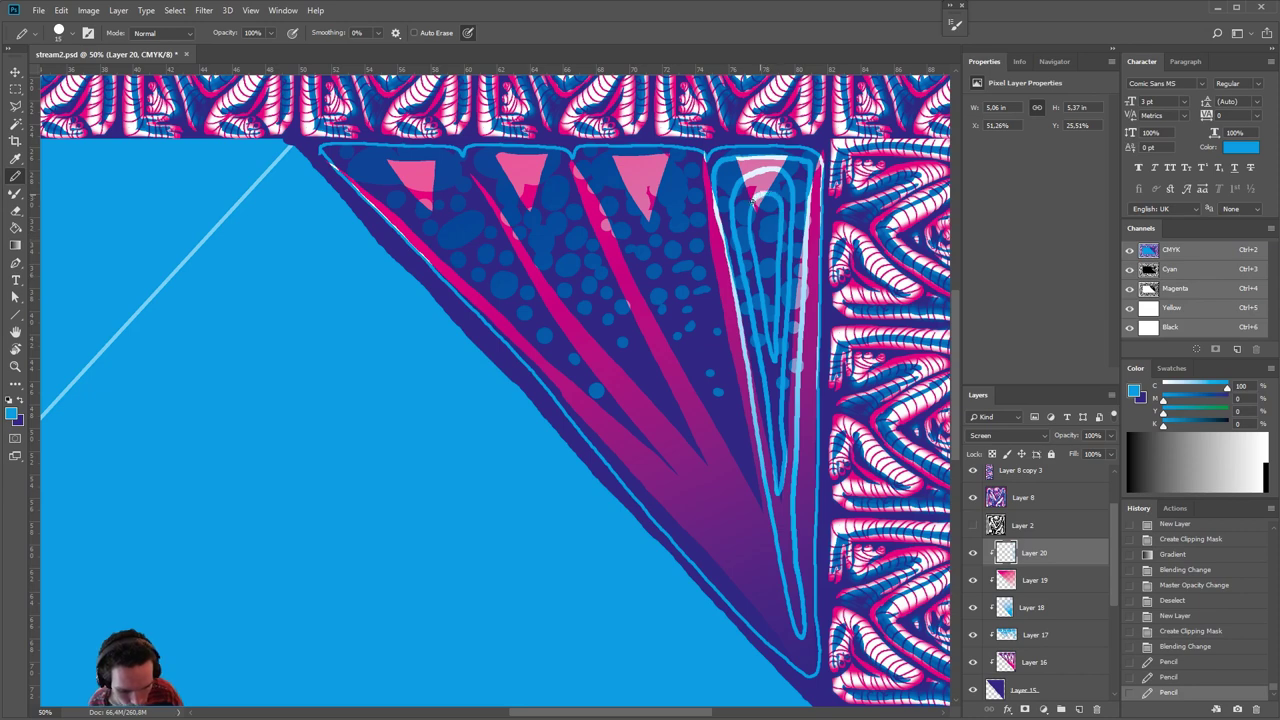
left_click(752, 203)
left_click_drag(769, 216, 768, 250)
mouse_move(669, 156)
left_mouse_down()
mouse_move(588, 160)
mouse_move(588, 193)
mouse_move(665, 338)
mouse_move(761, 597)
mouse_move(691, 158)
mouse_move(629, 171)
mouse_move(613, 195)
mouse_move(738, 480)
mouse_move(669, 180)
mouse_move(651, 168)
mouse_move(642, 214)
mouse_move(673, 290)
mouse_move(650, 186)
left_mouse_up()
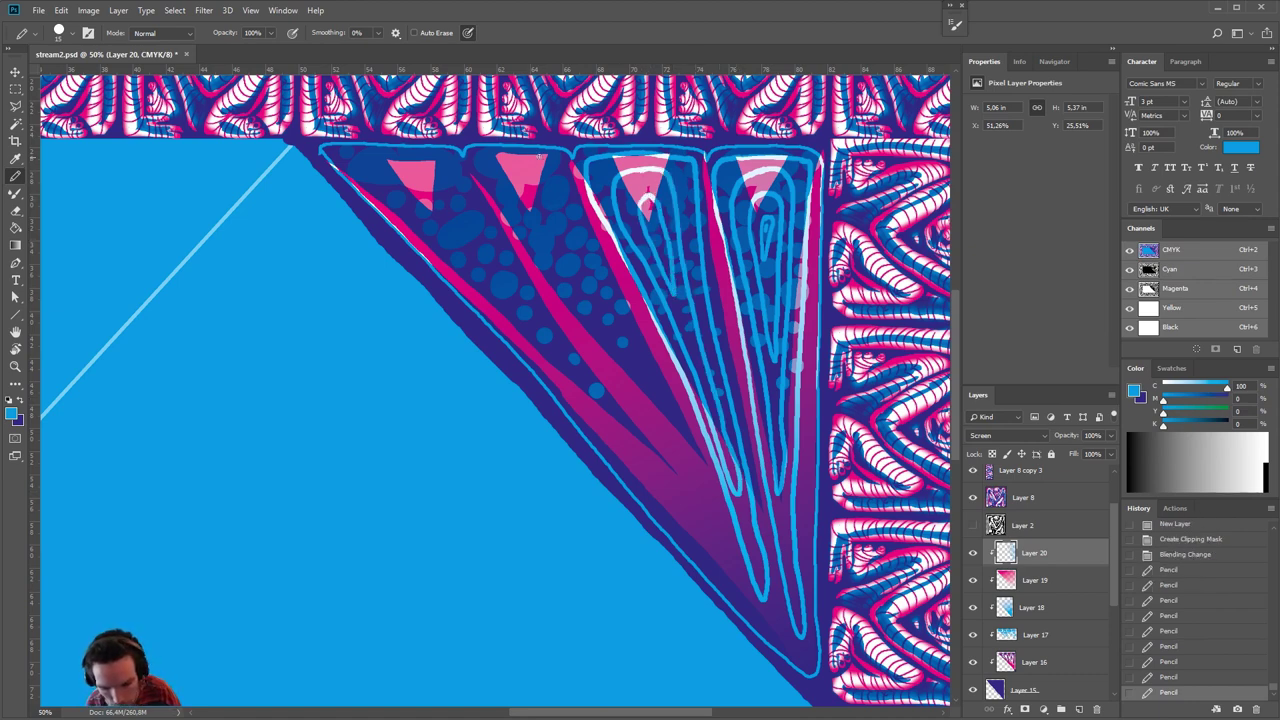
mouse_move(540, 157)
left_mouse_down()
mouse_move(491, 169)
mouse_move(723, 526)
mouse_move(549, 161)
mouse_move(536, 156)
mouse_move(521, 179)
mouse_move(649, 397)
mouse_move(540, 173)
mouse_move(523, 170)
mouse_move(543, 215)
mouse_move(538, 189)
mouse_move(412, 157)
mouse_move(361, 161)
mouse_move(729, 579)
mouse_move(442, 157)
mouse_move(403, 168)
mouse_move(403, 200)
mouse_move(478, 257)
mouse_move(438, 188)
mouse_move(408, 167)
mouse_move(436, 214)
left_mouse_up()
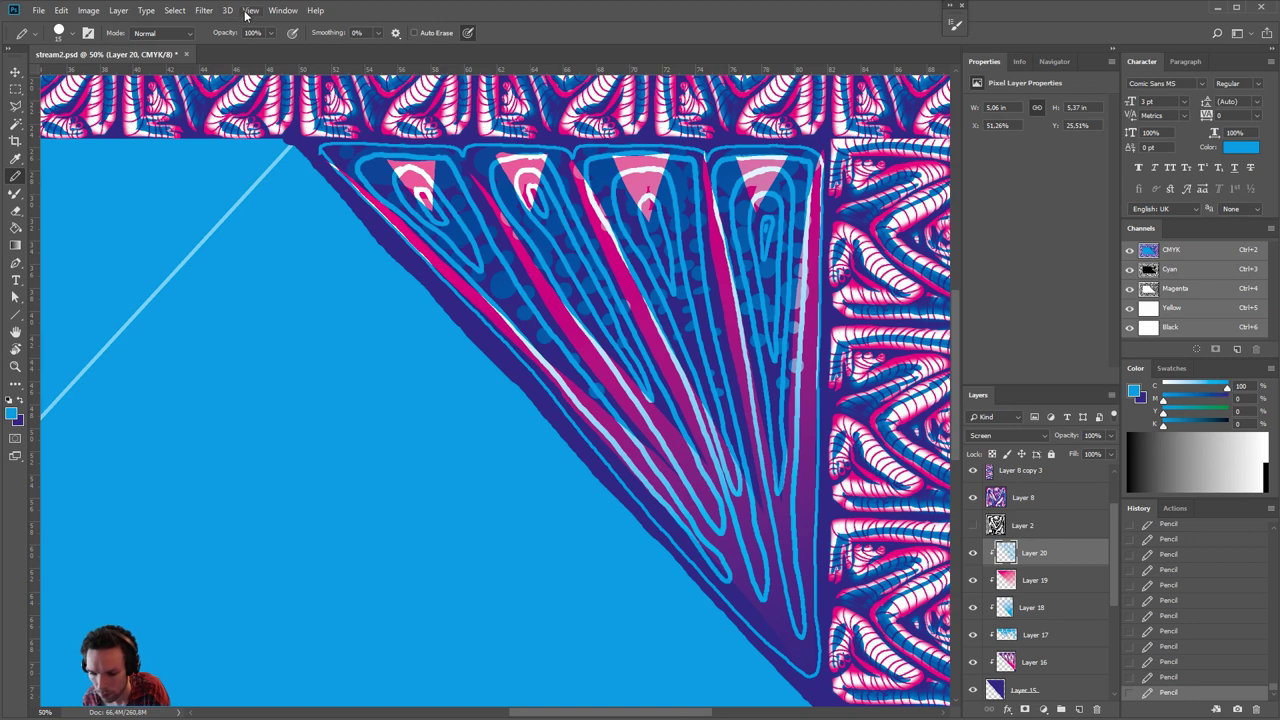
left_click(206, 11)
- Blur the cyan outlines with a 6.2-pixel Gaussian Blur and add a new Layer 21
mouse_move(302, 165)
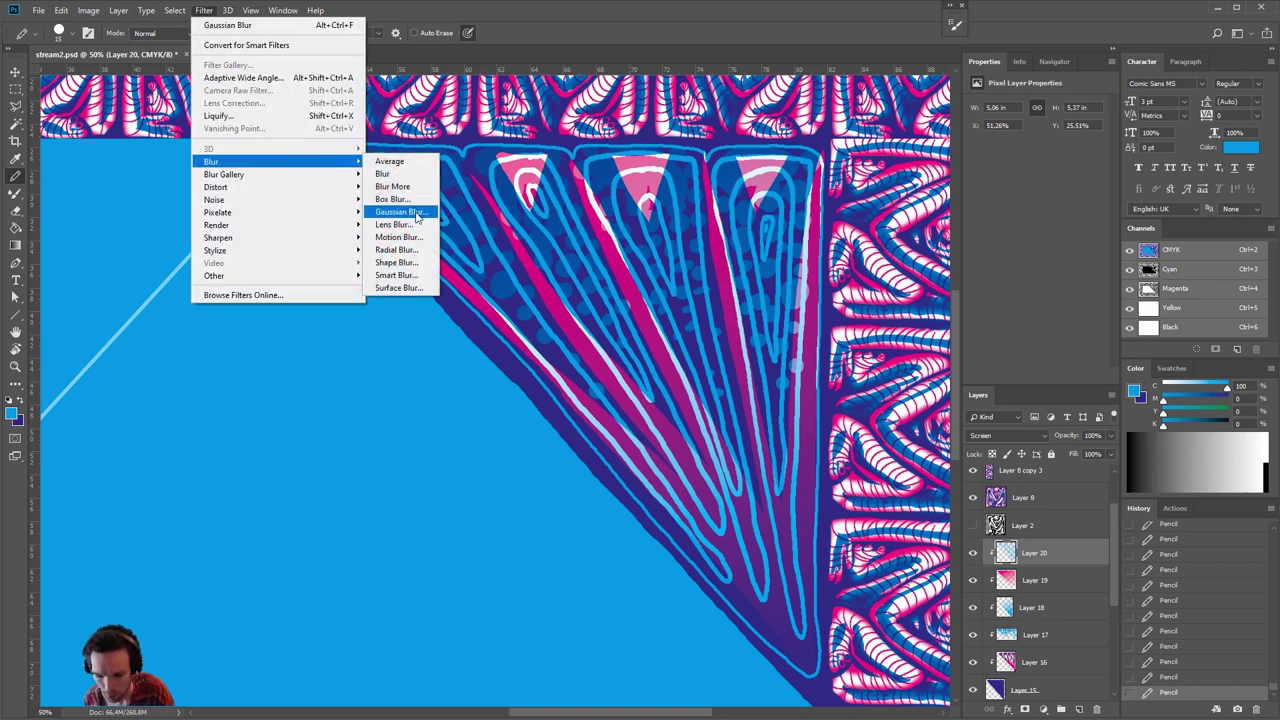
left_click(400, 212)
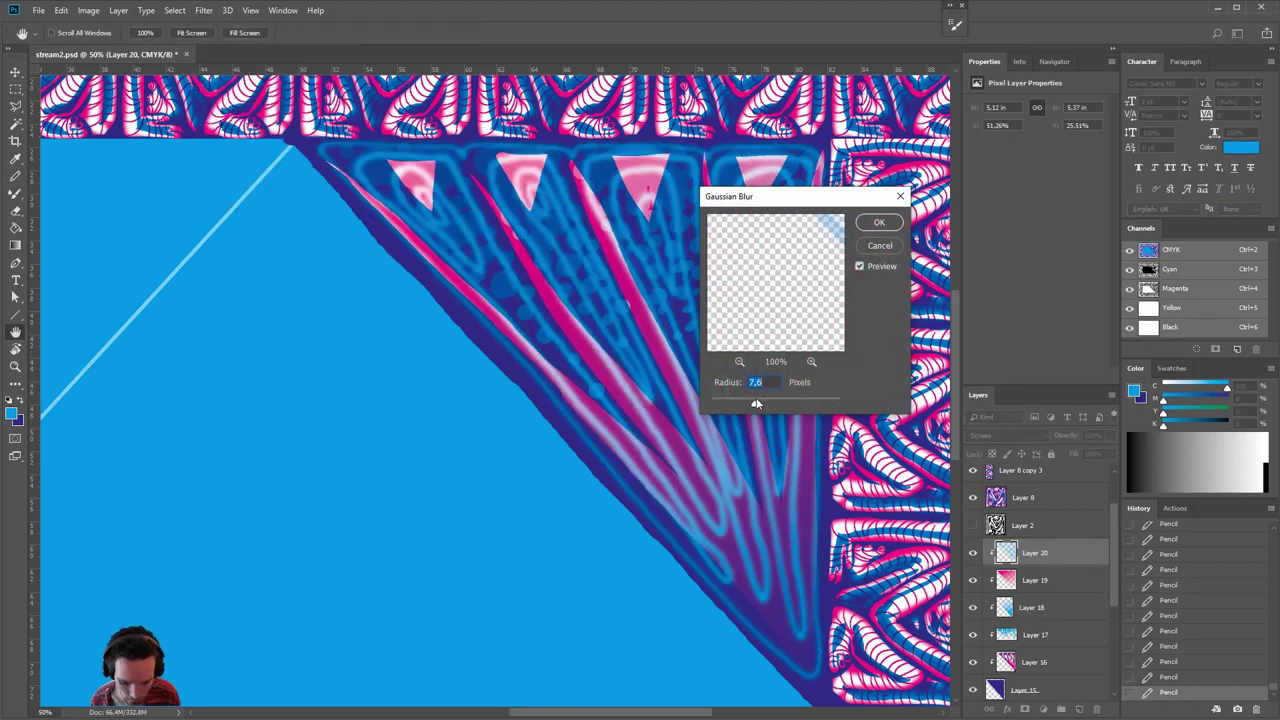
left_click_drag(759, 399, 752, 405)
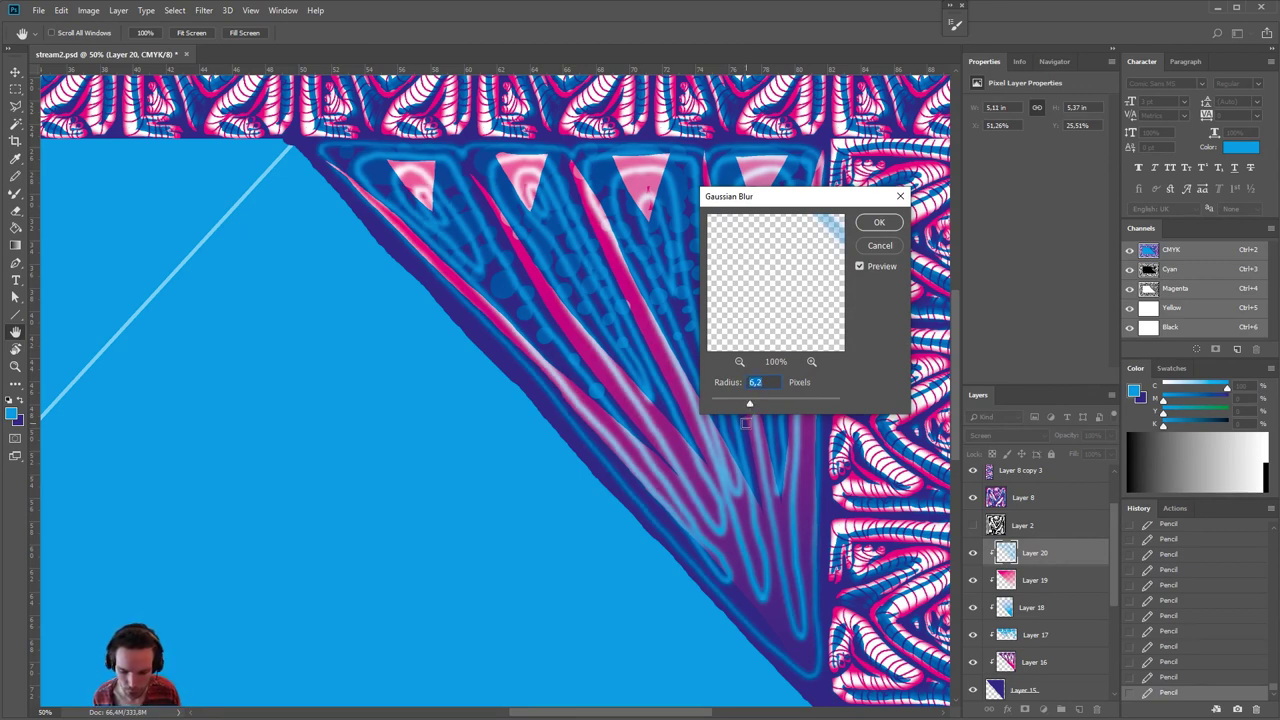
left_click(879, 222)
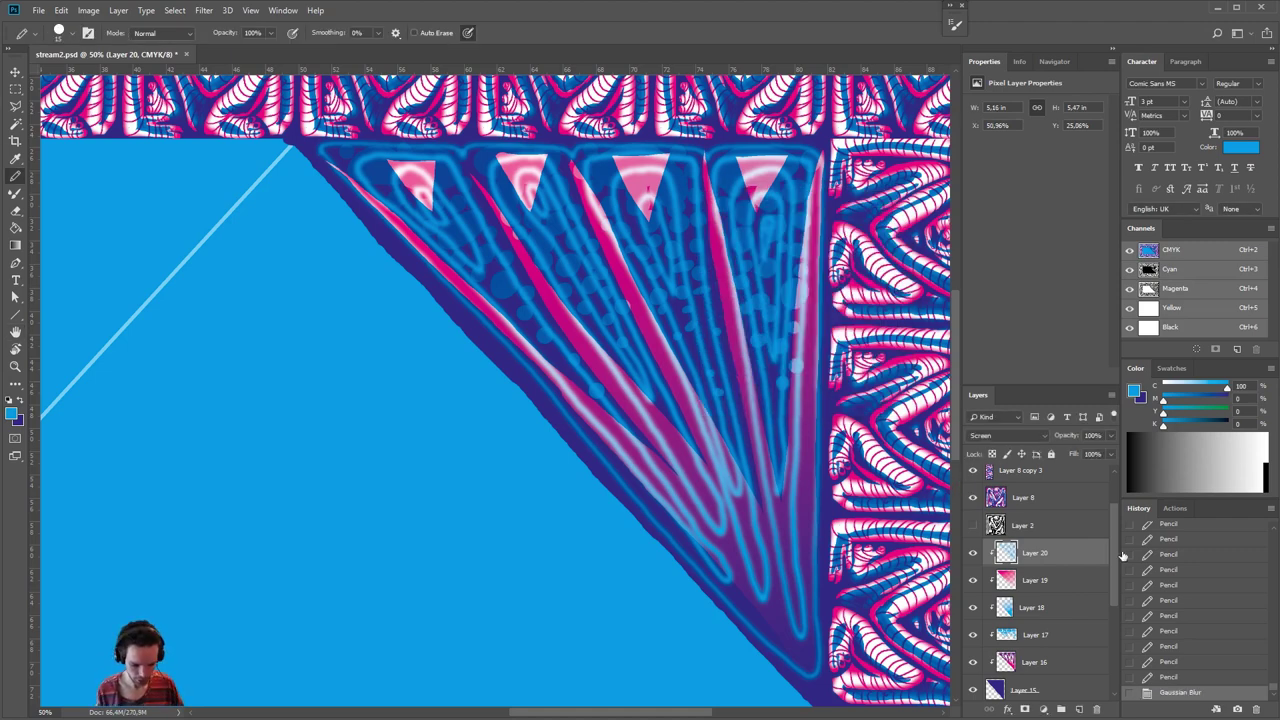
left_click(1079, 709)
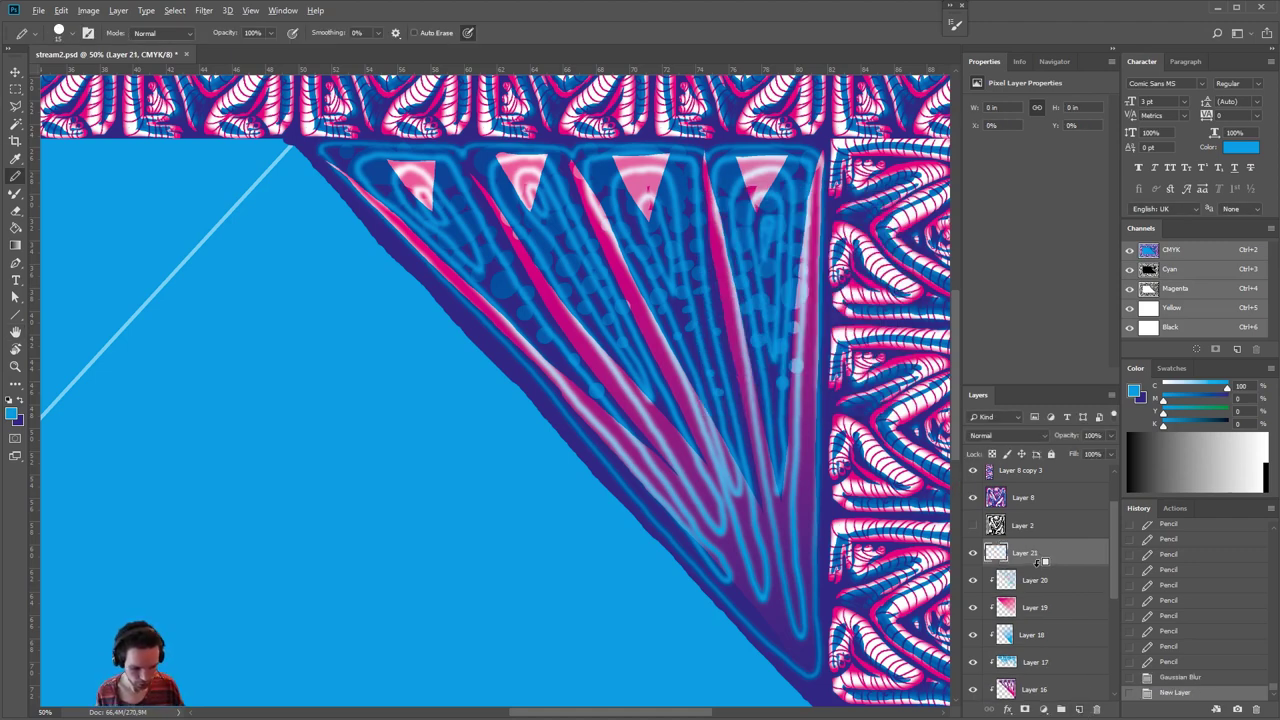
- Clip Layer 21 and set it to Normal with a white pencil colour, discarding test strokes
left_click(1039, 564, "alt")
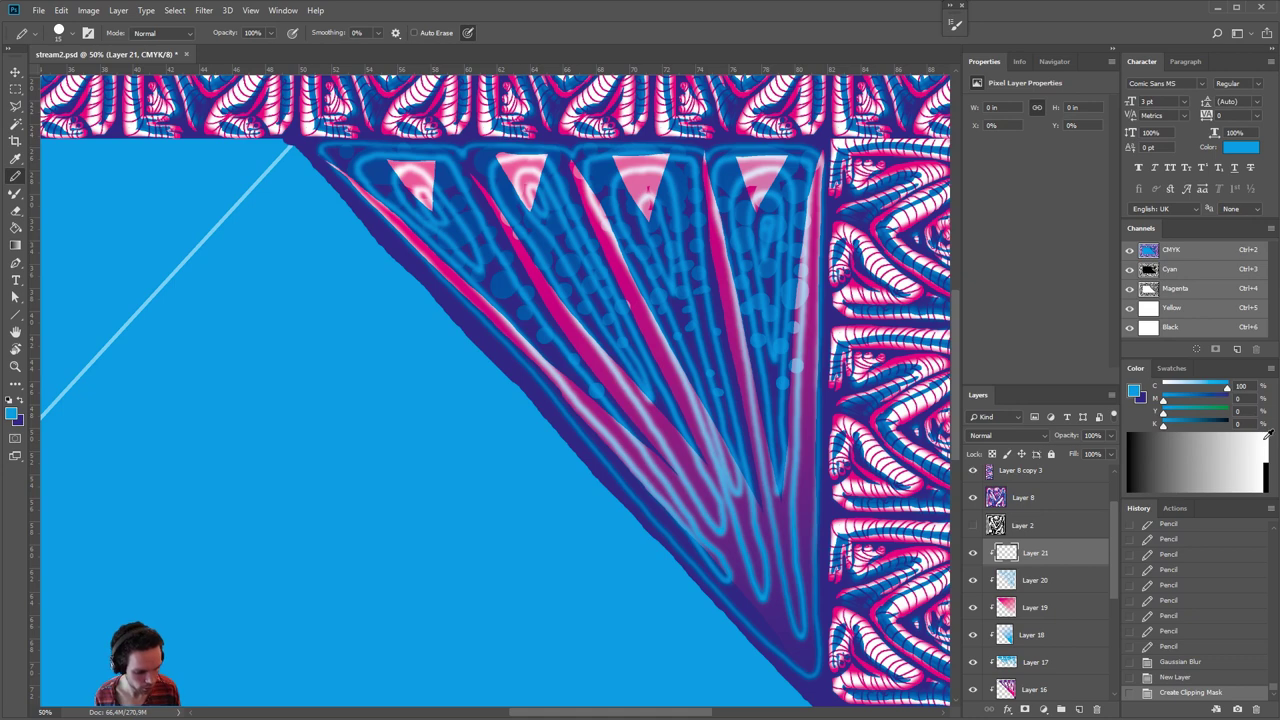
left_click(1268, 433)
left_click(1003, 437)
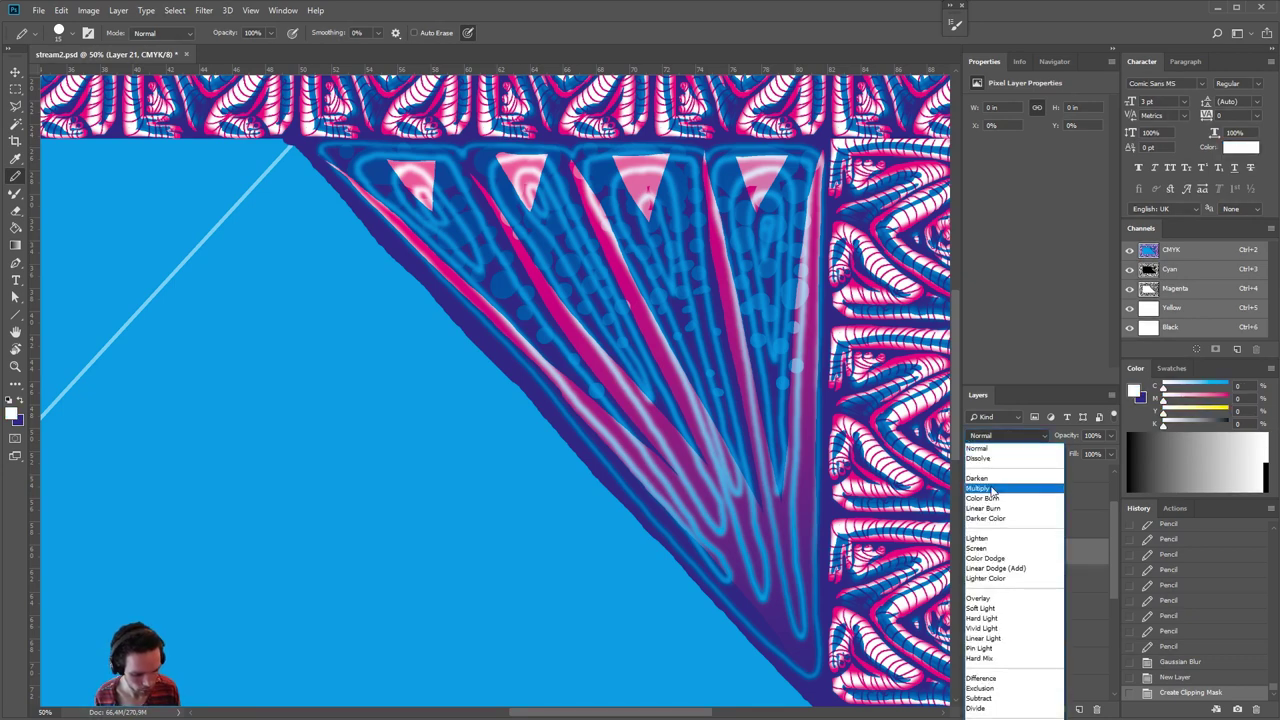
left_click(1005, 488)
left_click(1003, 440)
left_click(998, 449)
mouse_move(771, 434)
left_mouse_down()
mouse_move(731, 463)
mouse_move(760, 500)
left_mouse_up()
key("ctrl+z")
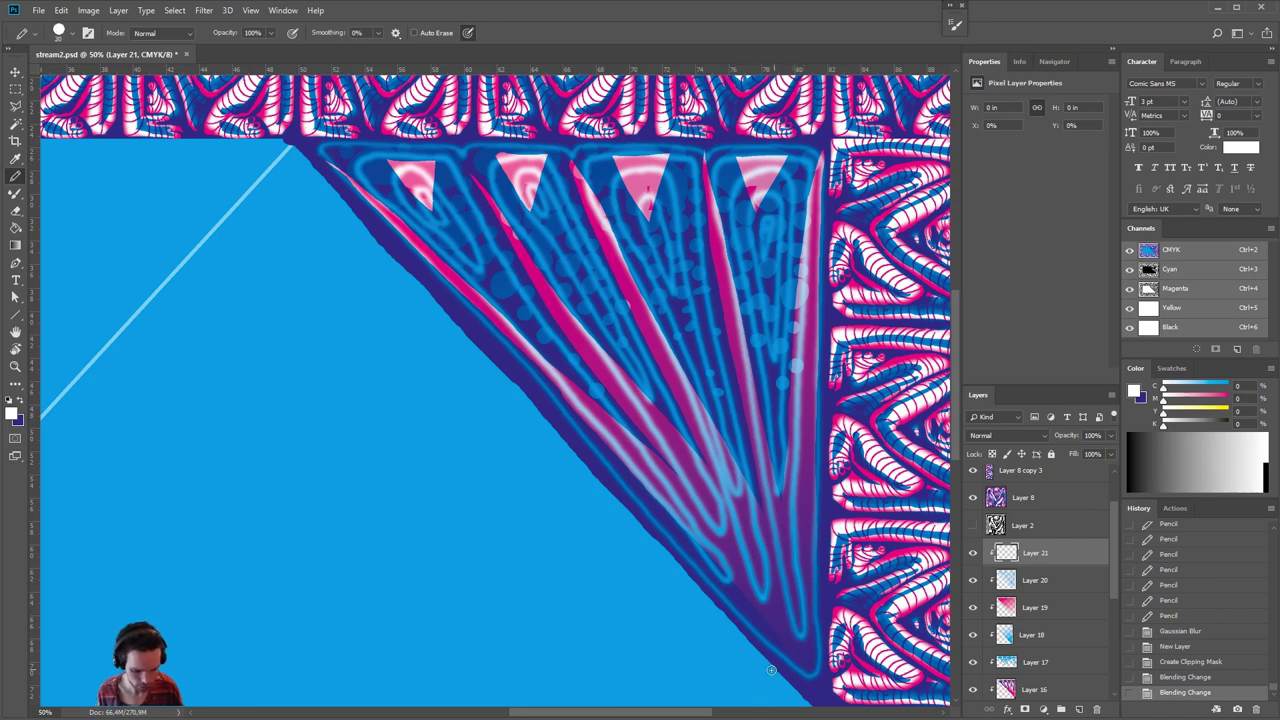
mouse_move(771, 669)
left_mouse_down()
mouse_move(835, 648)
mouse_move(780, 600)
mouse_move(840, 560)
left_mouse_up()
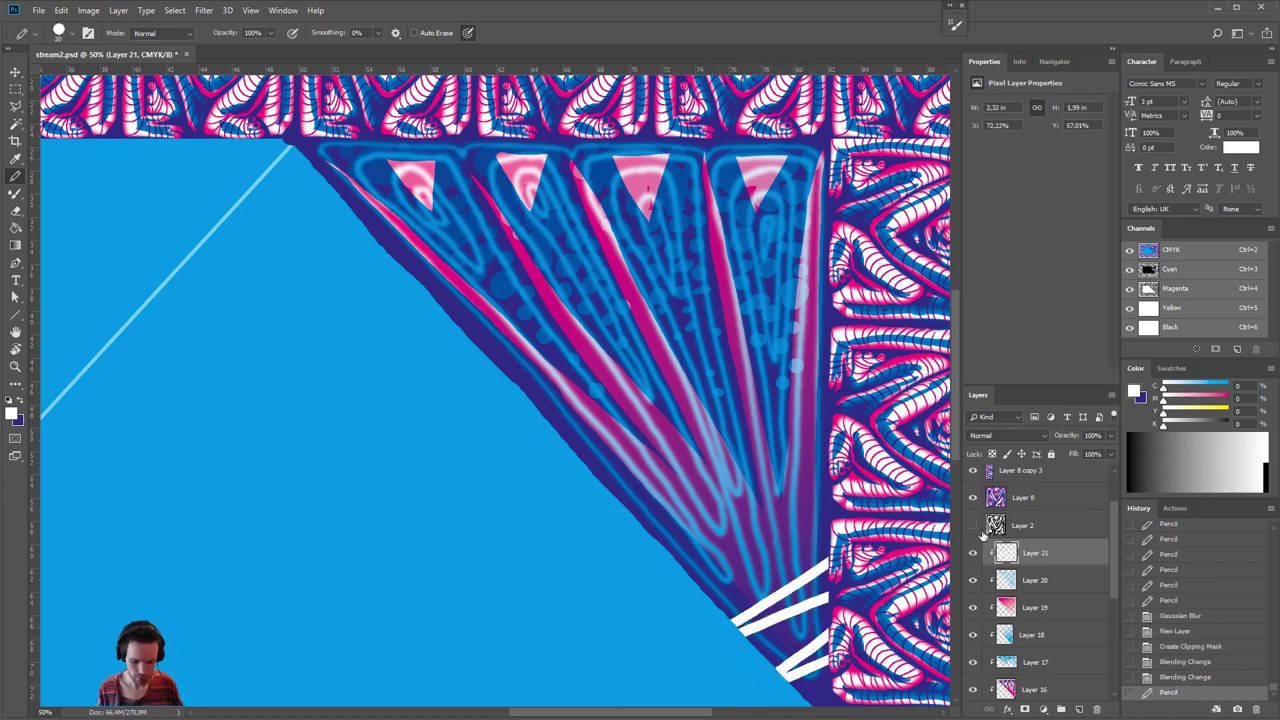
key("ctrl+z")
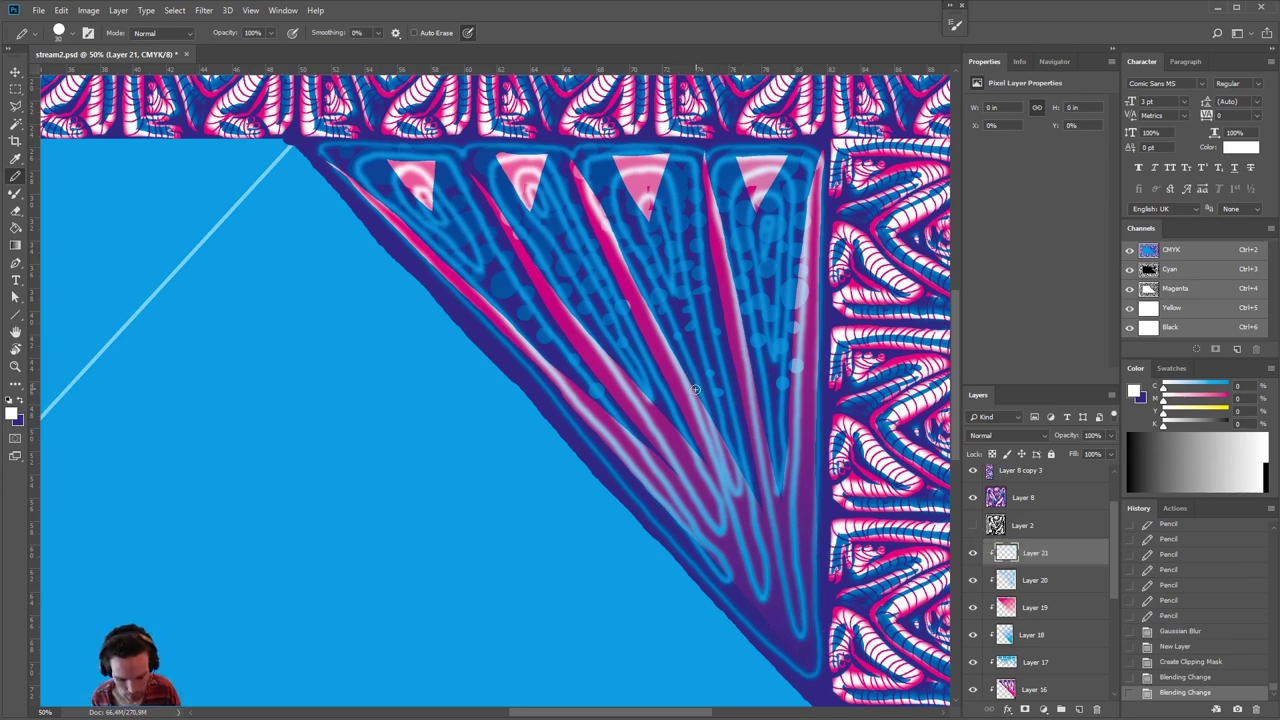
- Pencil a central white dot ringed by thick concentric white loops out to the triangle's edges
mouse_move(695, 389)
left_mouse_down()
mouse_move(682, 347)
mouse_move(658, 362)
mouse_move(686, 430)
mouse_move(732, 387)
mouse_move(686, 344)
mouse_move(668, 419)
mouse_move(720, 417)
mouse_move(708, 342)
mouse_move(655, 362)
mouse_move(679, 425)
left_mouse_up()
mouse_move(685, 314)
left_mouse_down()
mouse_move(649, 325)
mouse_move(625, 407)
mouse_move(686, 456)
mouse_move(741, 441)
mouse_move(753, 367)
mouse_move(701, 309)
mouse_move(635, 327)
mouse_move(633, 283)
mouse_move(587, 382)
mouse_move(621, 452)
mouse_move(692, 486)
mouse_move(741, 478)
mouse_move(777, 421)
mouse_move(780, 365)
mouse_move(751, 296)
mouse_move(683, 270)
mouse_move(586, 397)
mouse_move(634, 472)
mouse_move(689, 481)
mouse_move(763, 445)
mouse_move(757, 308)
mouse_move(704, 271)
mouse_move(632, 287)
left_mouse_up()
mouse_move(670, 228)
left_mouse_down()
mouse_move(589, 271)
mouse_move(551, 355)
mouse_move(556, 410)
mouse_move(619, 485)
mouse_move(671, 520)
mouse_move(760, 511)
mouse_move(788, 474)
mouse_move(805, 382)
mouse_move(786, 302)
mouse_move(736, 241)
mouse_move(676, 228)
mouse_move(605, 258)
mouse_move(681, 232)
mouse_move(755, 252)
mouse_move(805, 379)
mouse_move(802, 273)
mouse_move(753, 193)
mouse_move(632, 193)
mouse_move(548, 240)
mouse_move(514, 325)
mouse_move(558, 416)
mouse_move(478, 280)
mouse_move(533, 186)
mouse_move(658, 161)
mouse_move(767, 164)
mouse_move(798, 190)
mouse_move(802, 330)
mouse_move(811, 183)
mouse_move(793, 148)
mouse_move(492, 158)
mouse_move(438, 210)
mouse_move(473, 312)
mouse_move(546, 398)
mouse_move(438, 282)
mouse_move(388, 204)
mouse_move(403, 163)
mouse_move(560, 153)
mouse_move(330, 151)
mouse_move(346, 192)
mouse_move(456, 306)
left_mouse_up()
mouse_move(554, 414)
left_mouse_down()
mouse_move(632, 506)
mouse_move(711, 556)
mouse_move(741, 558)
mouse_move(800, 523)
mouse_move(805, 336)
mouse_move(805, 569)
mouse_move(785, 589)
mouse_move(742, 593)
mouse_move(659, 531)
mouse_move(769, 615)
mouse_move(802, 616)
mouse_move(806, 574)
mouse_move(808, 647)
mouse_move(786, 656)
mouse_move(710, 580)
mouse_move(812, 683)
mouse_move(810, 540)
left_mouse_up()
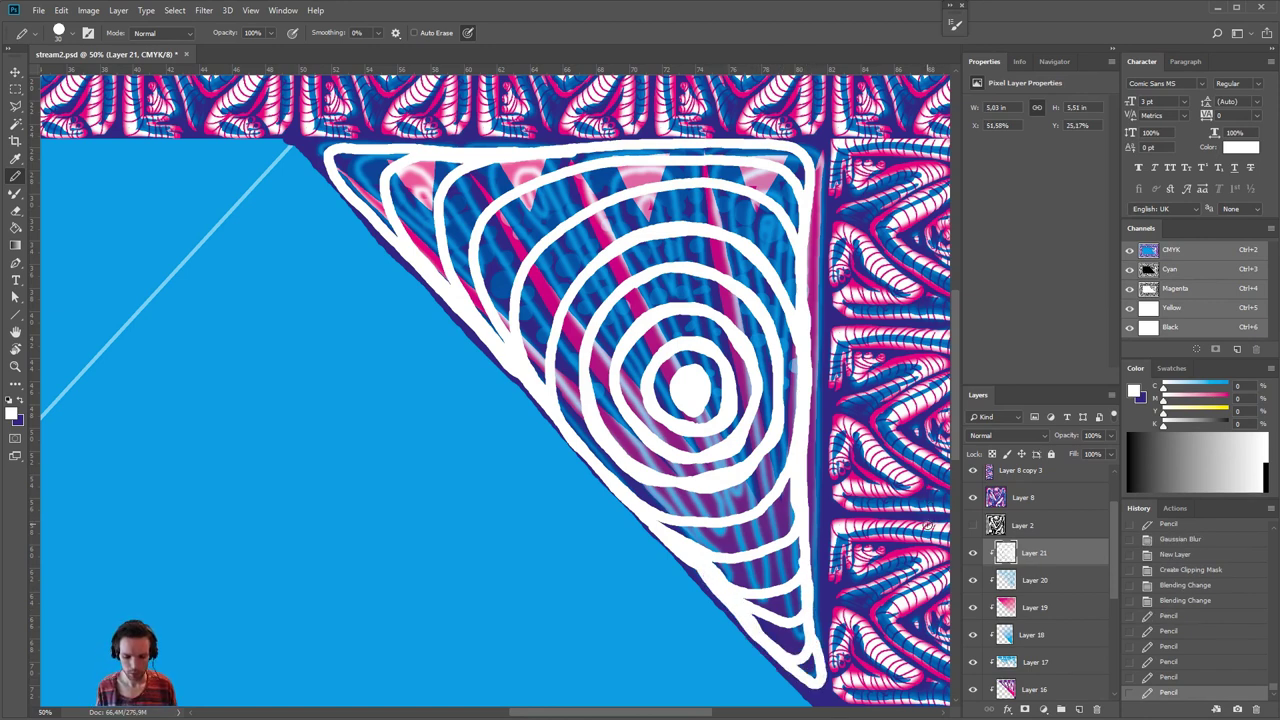
- Set Layer 21 to Multiply and add an Inner Glow of 32 px size and 47% range
left_click(1005, 437)
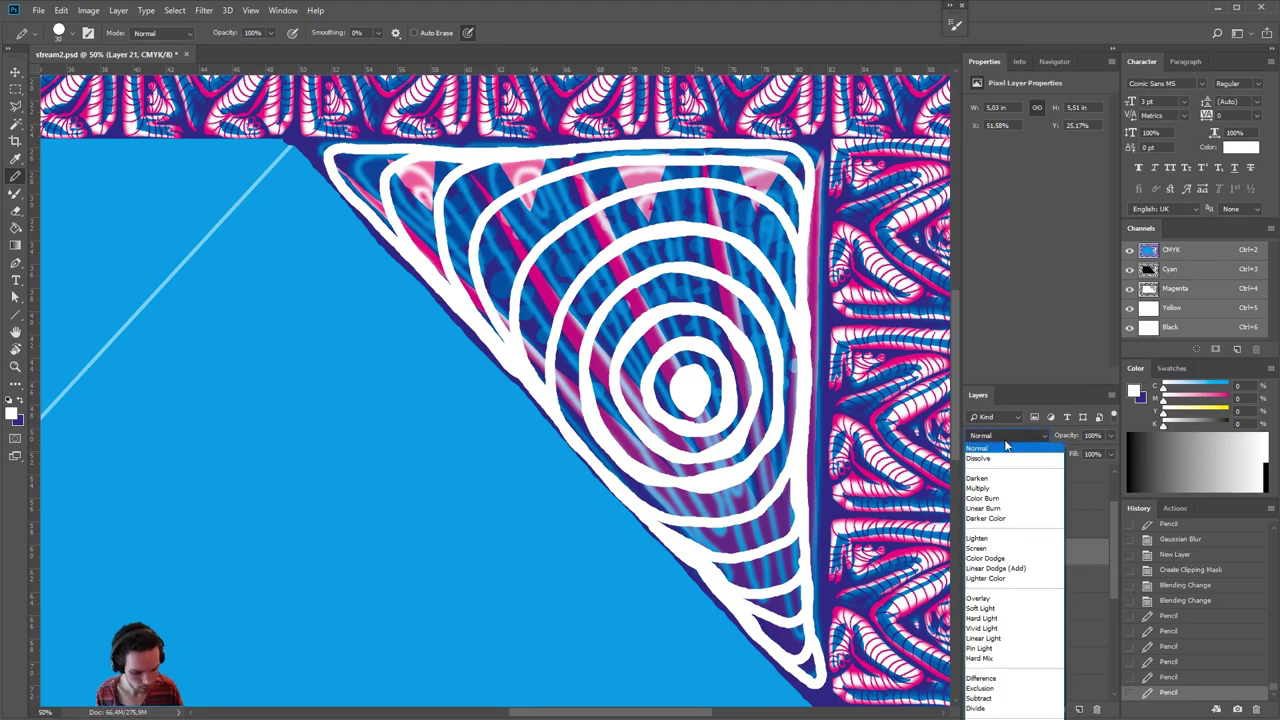
left_click(1000, 485)
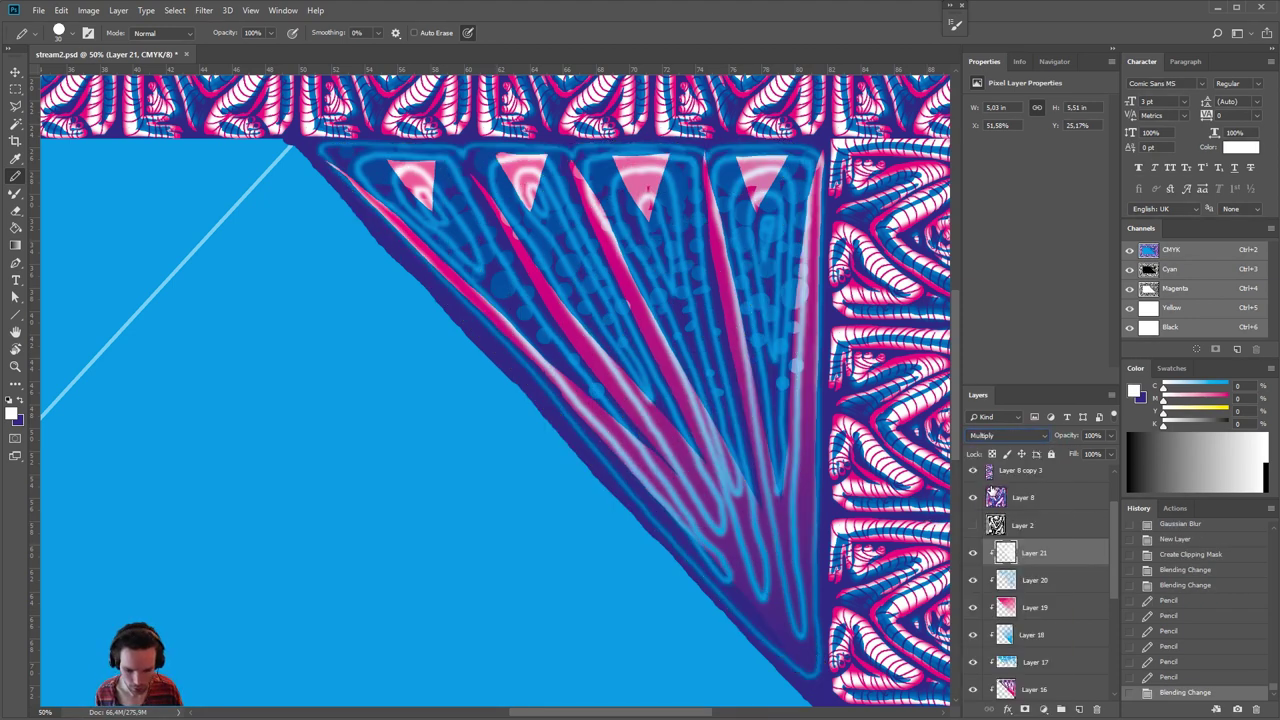
double_click(1075, 556)
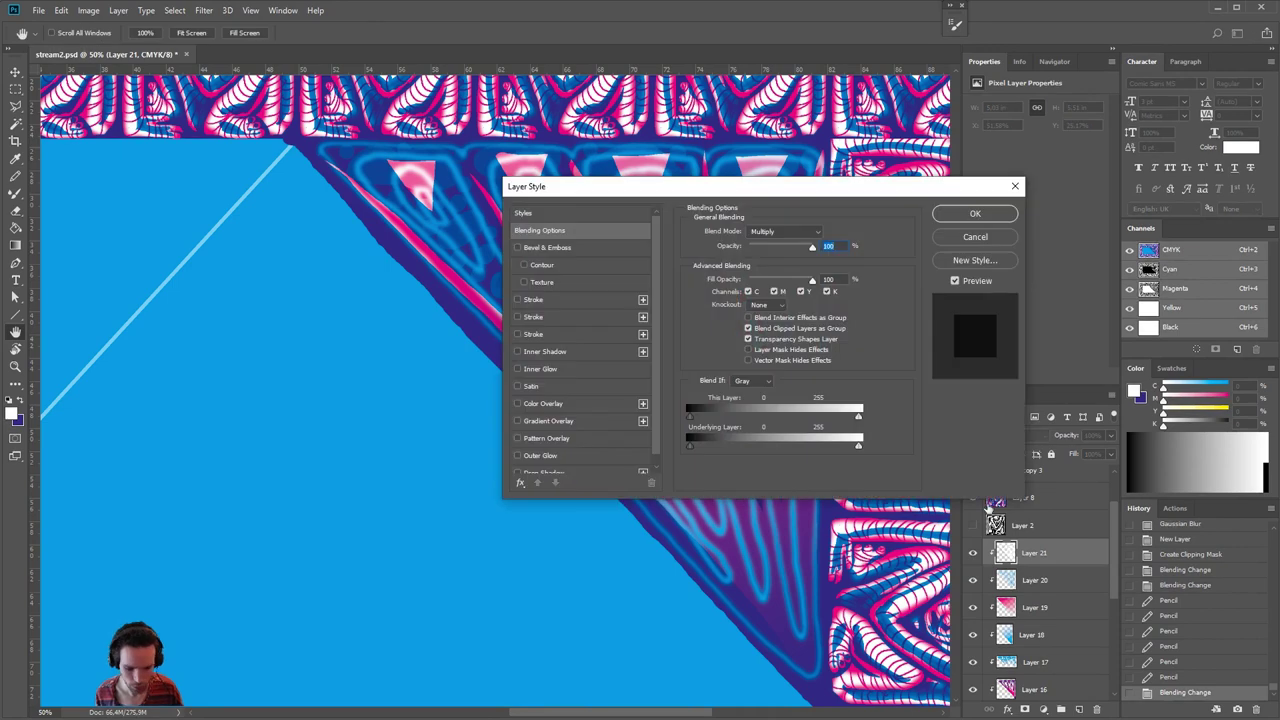
left_click_drag(653, 192, 732, 236)
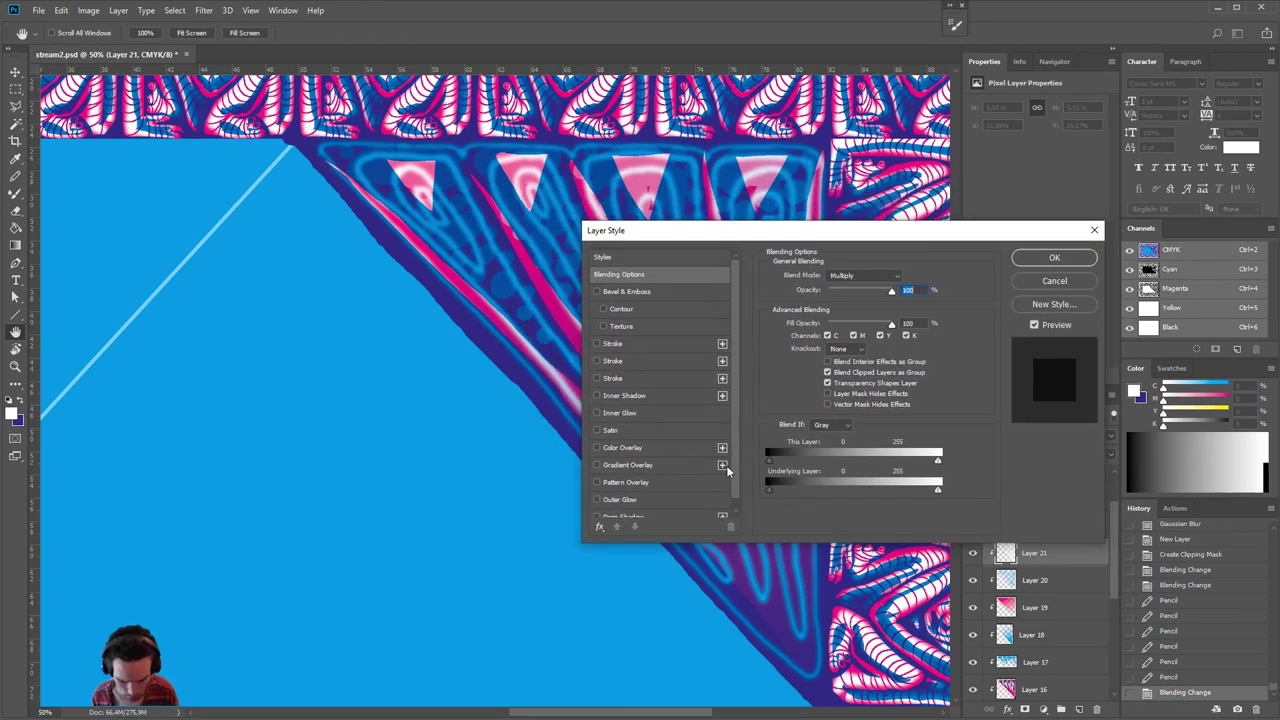
left_click(658, 414)
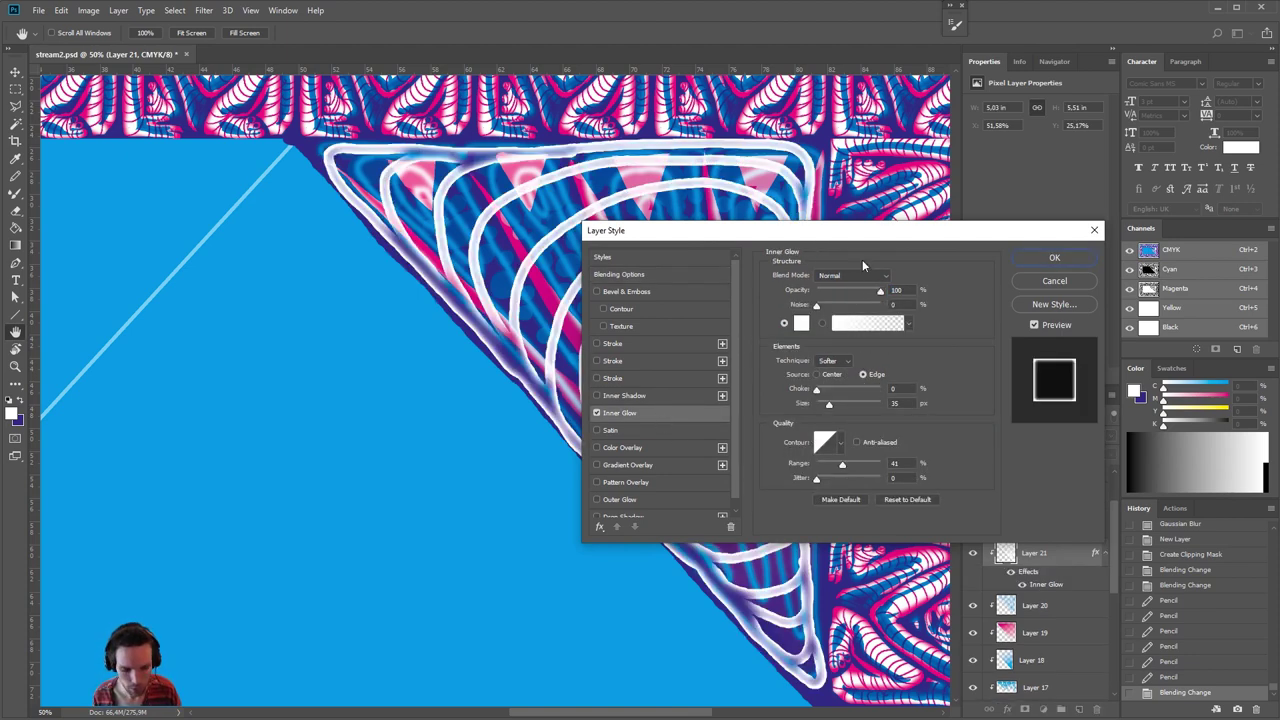
left_click_drag(858, 231, 1118, 280)
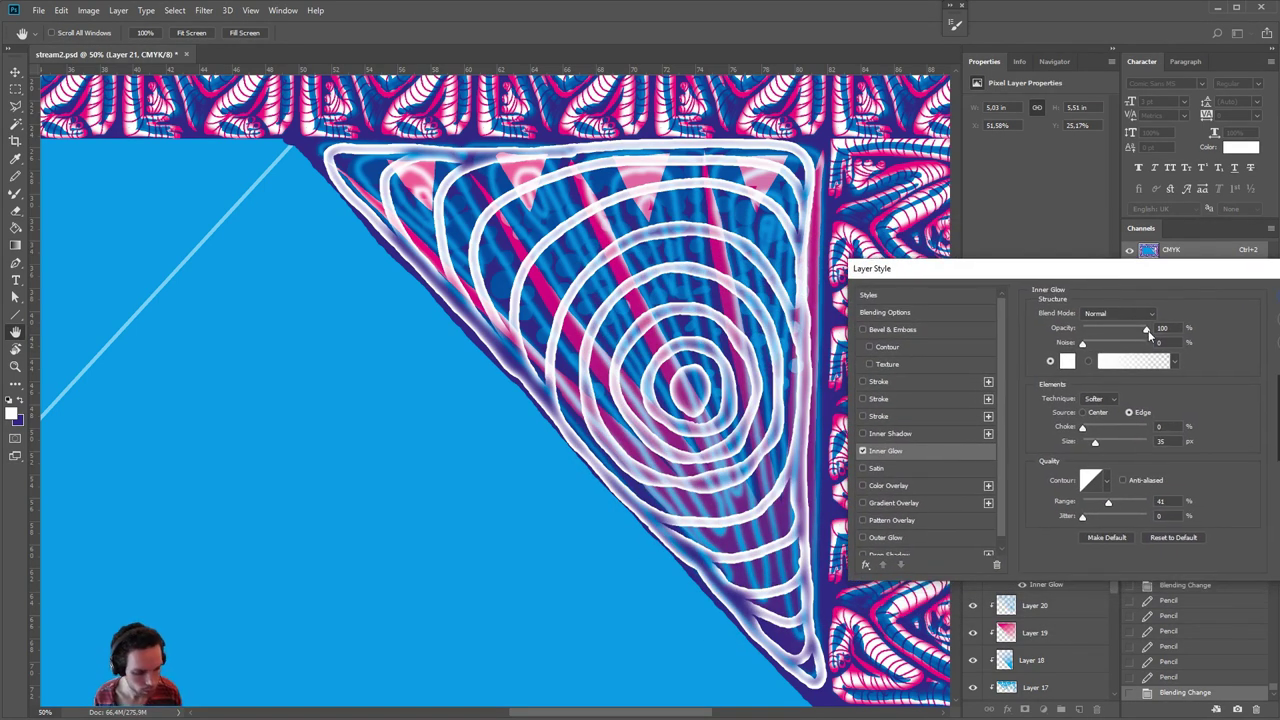
left_click_drag(1147, 333, 1198, 344)
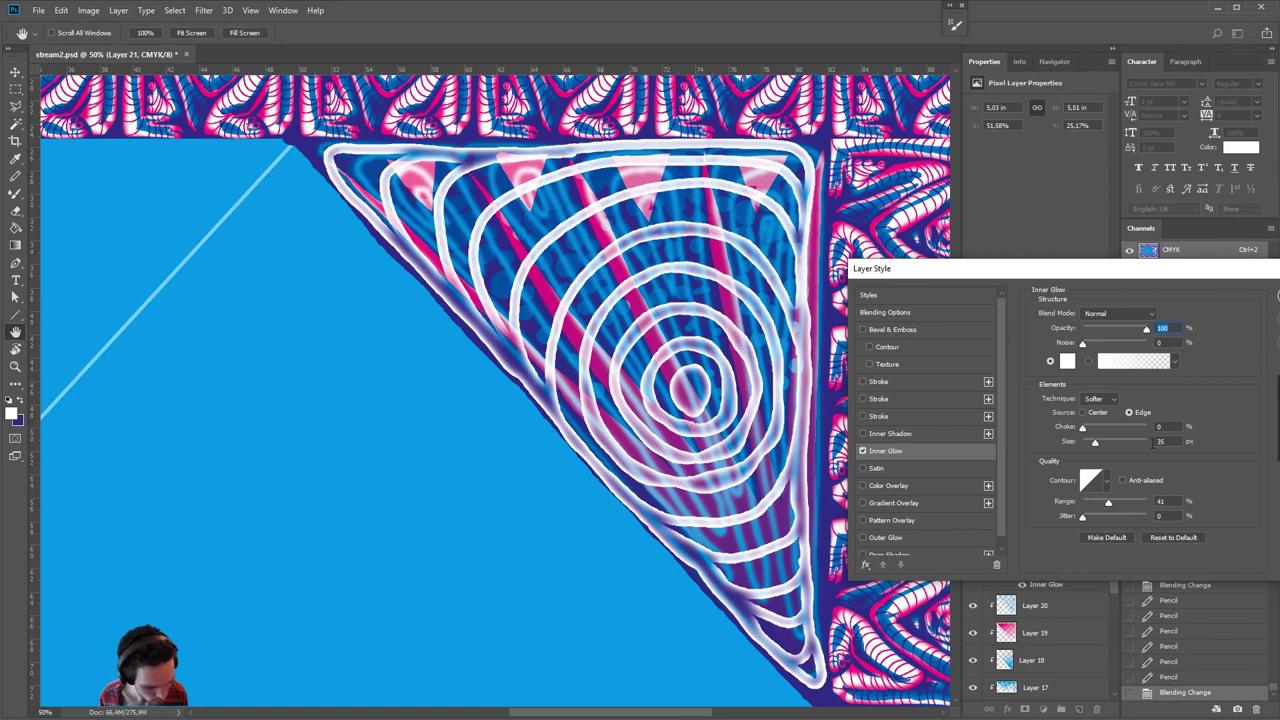
left_click_drag(1098, 446, 1096, 447)
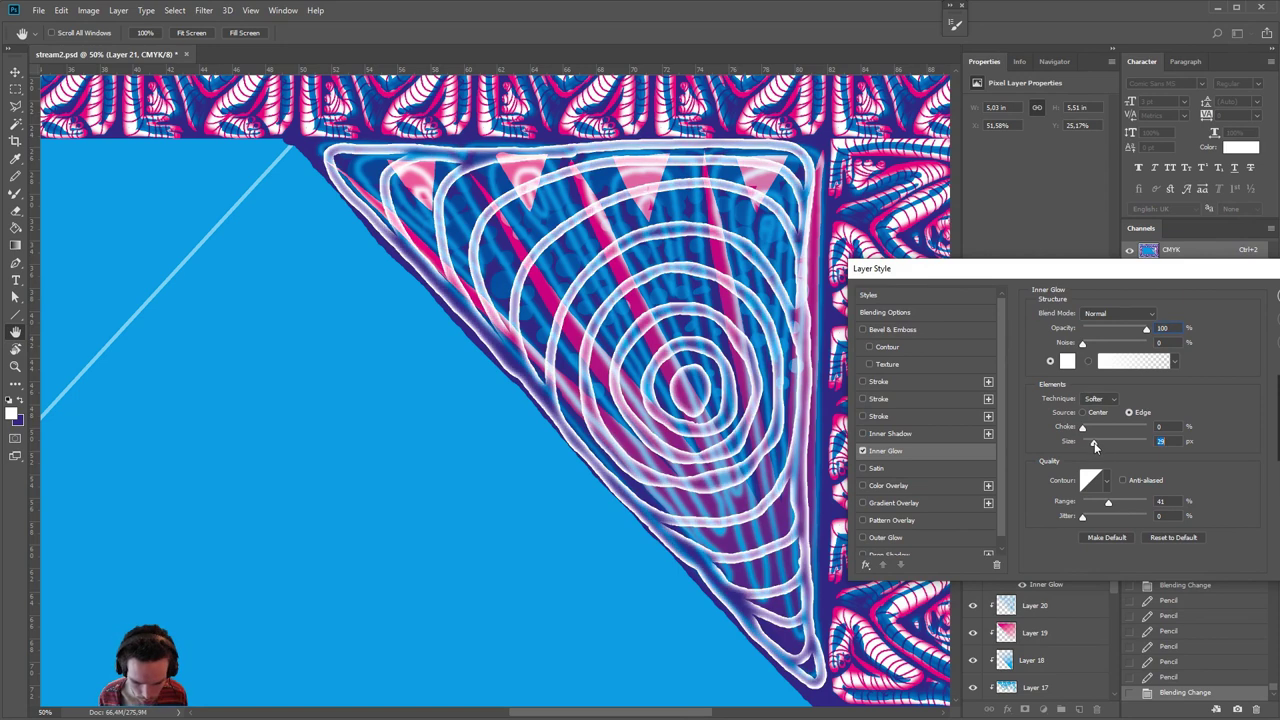
left_click_drag(1108, 502, 1113, 504)
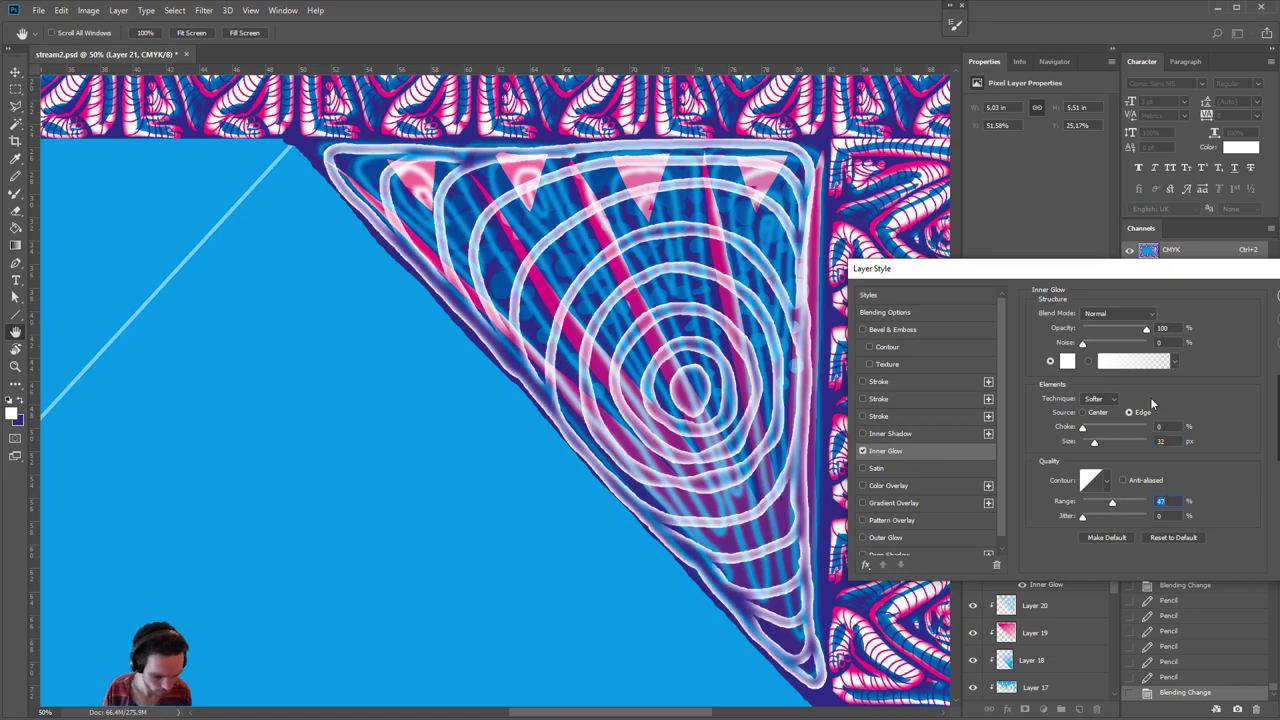
- Change the inner glow colour to cyan 009fe3 and apply the layer style
left_click(1067, 361)
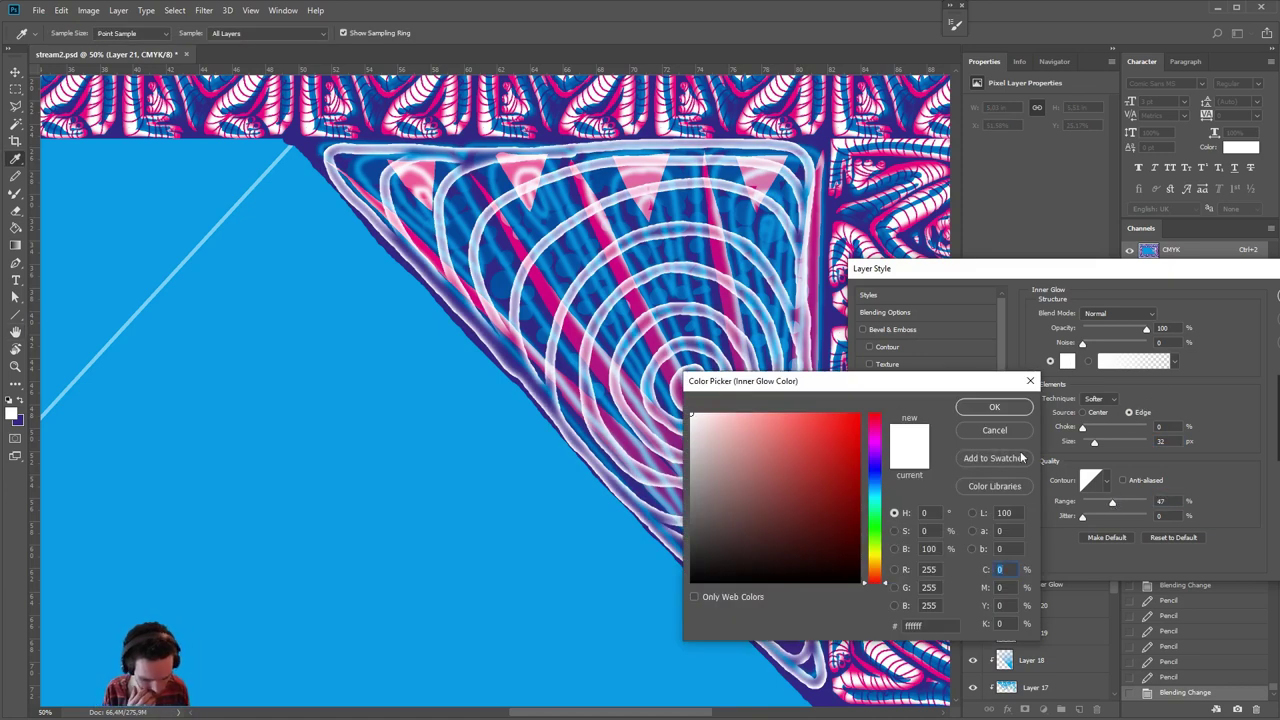
left_click_drag(985, 572, 1128, 553)
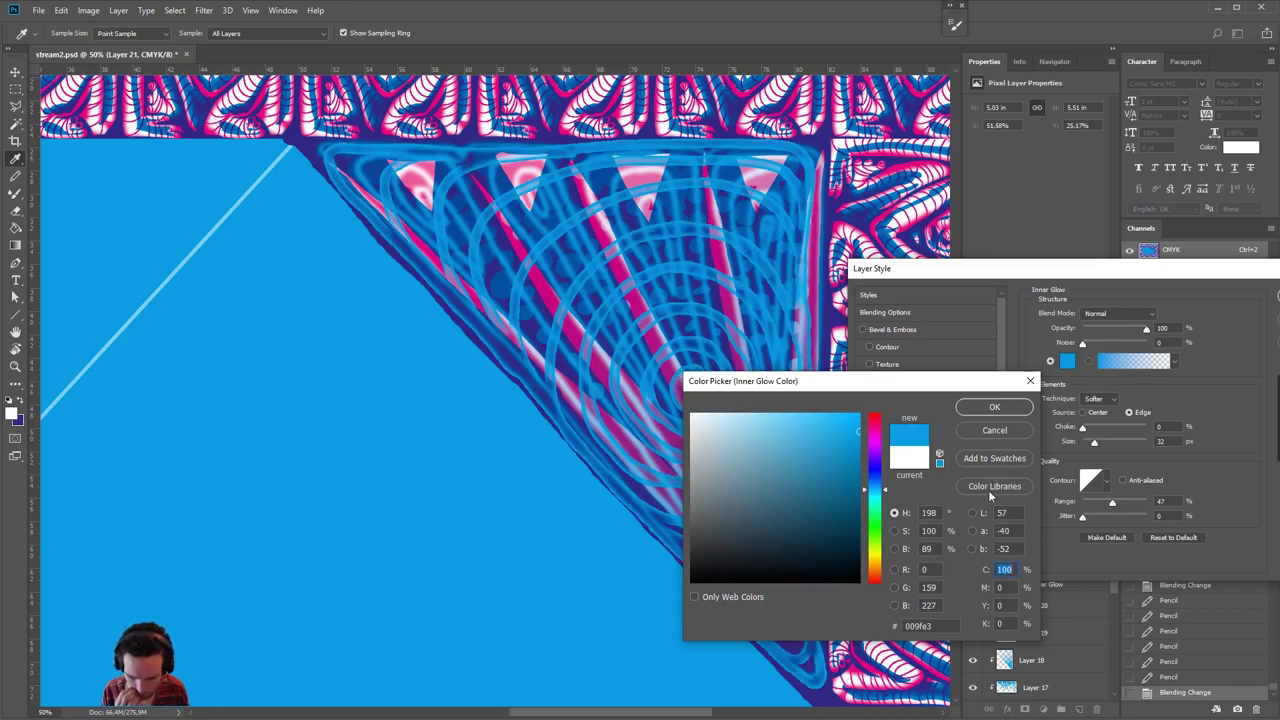
left_click(1010, 413)
left_click_drag(1110, 276, 774, 280)
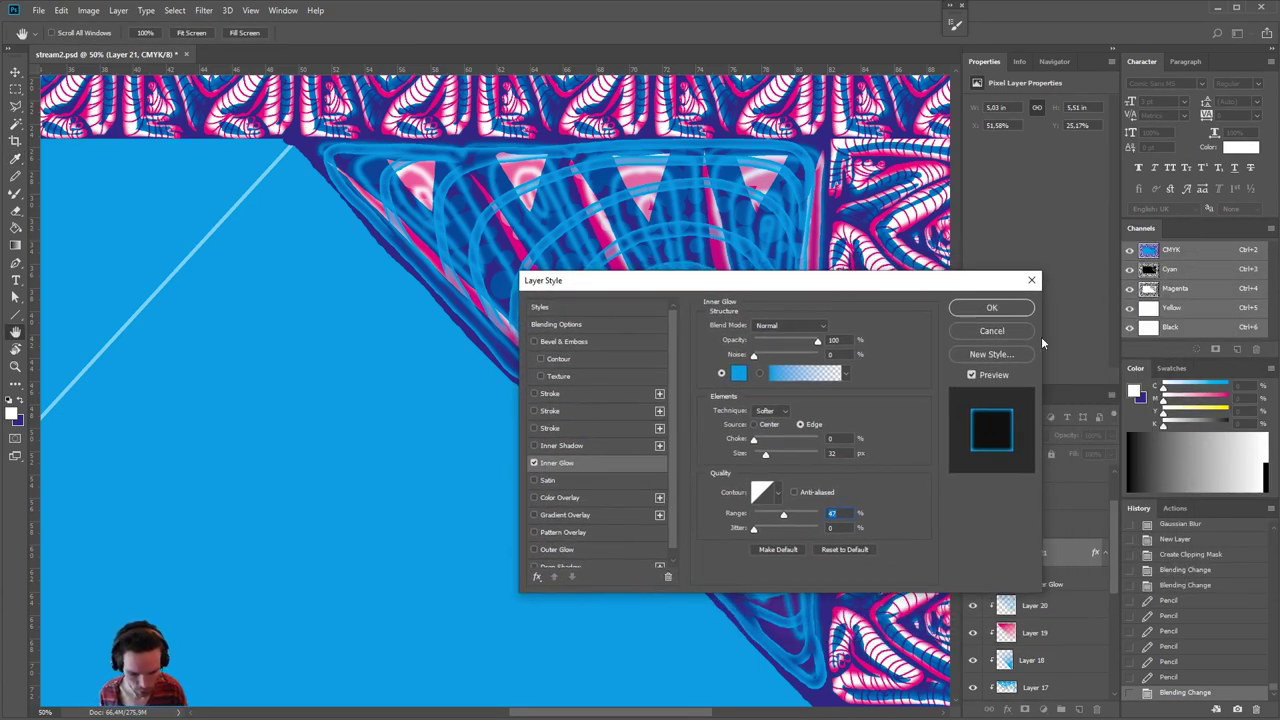
left_click(991, 308)
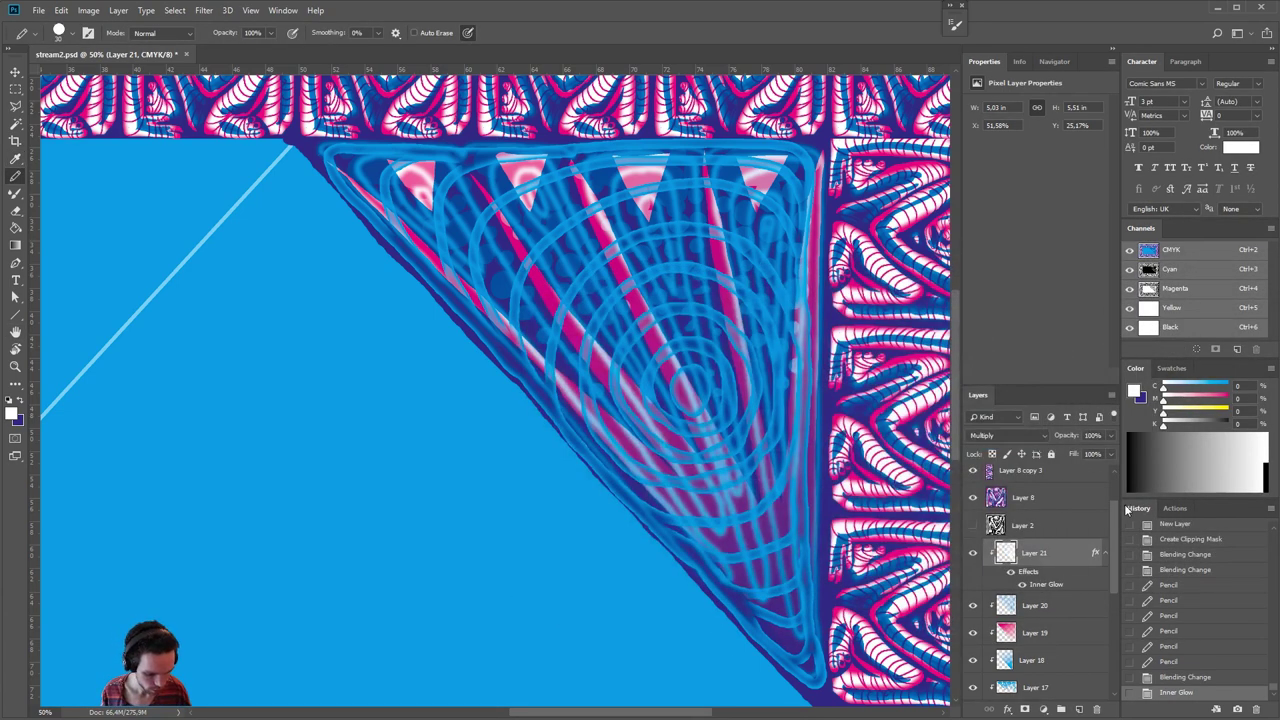
- Fill the spiral centre with a dark blue-purple colour using the Paint Bucket
left_click(1008, 436)
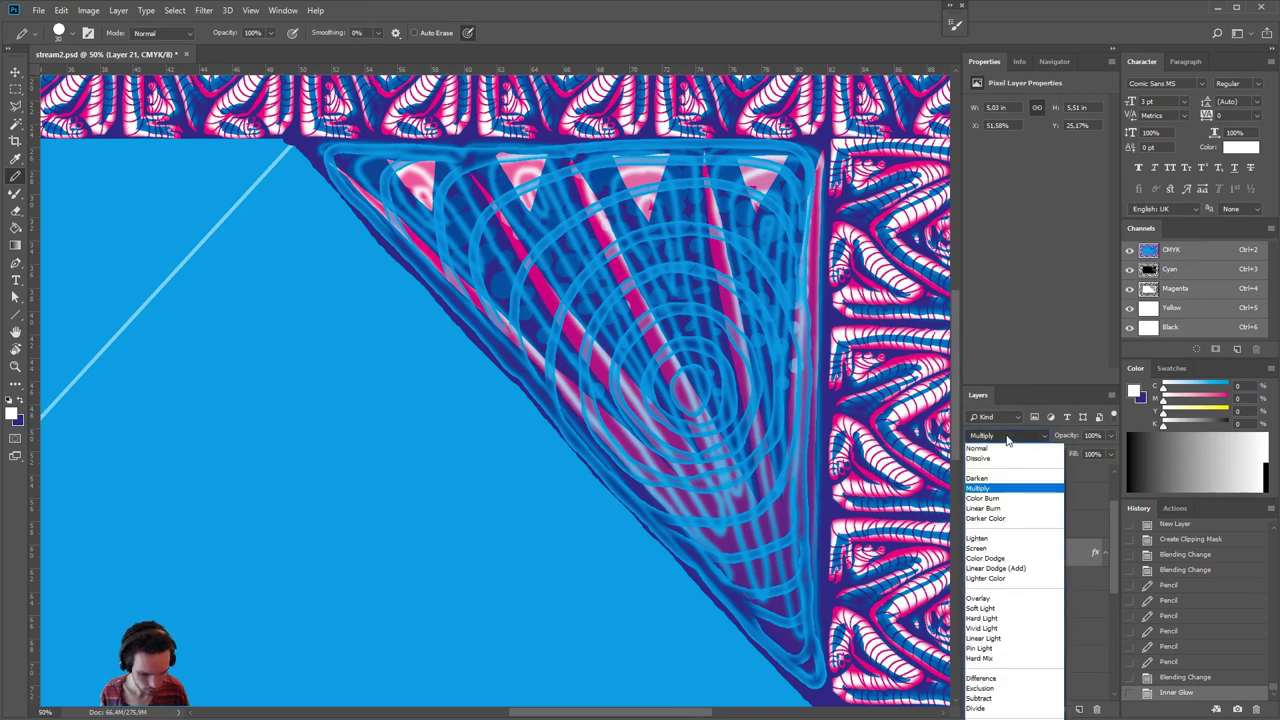
left_click(1008, 436)
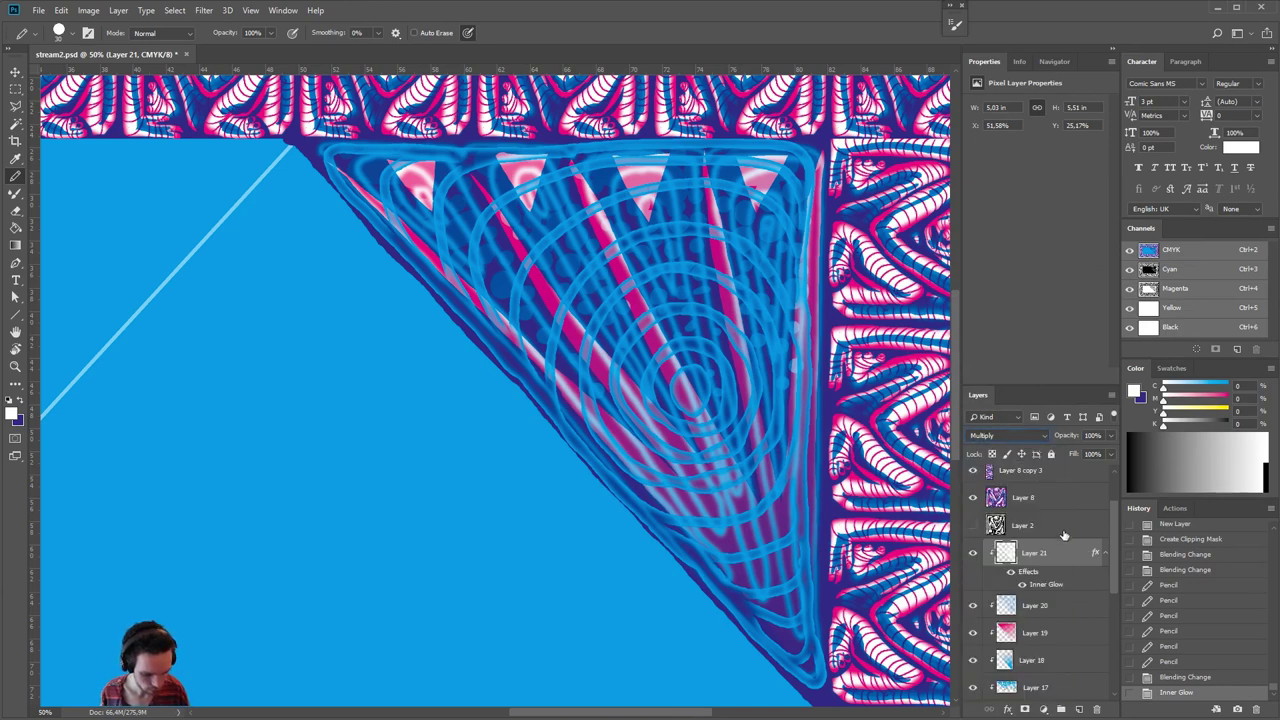
left_click_drag(1163, 398, 1272, 390)
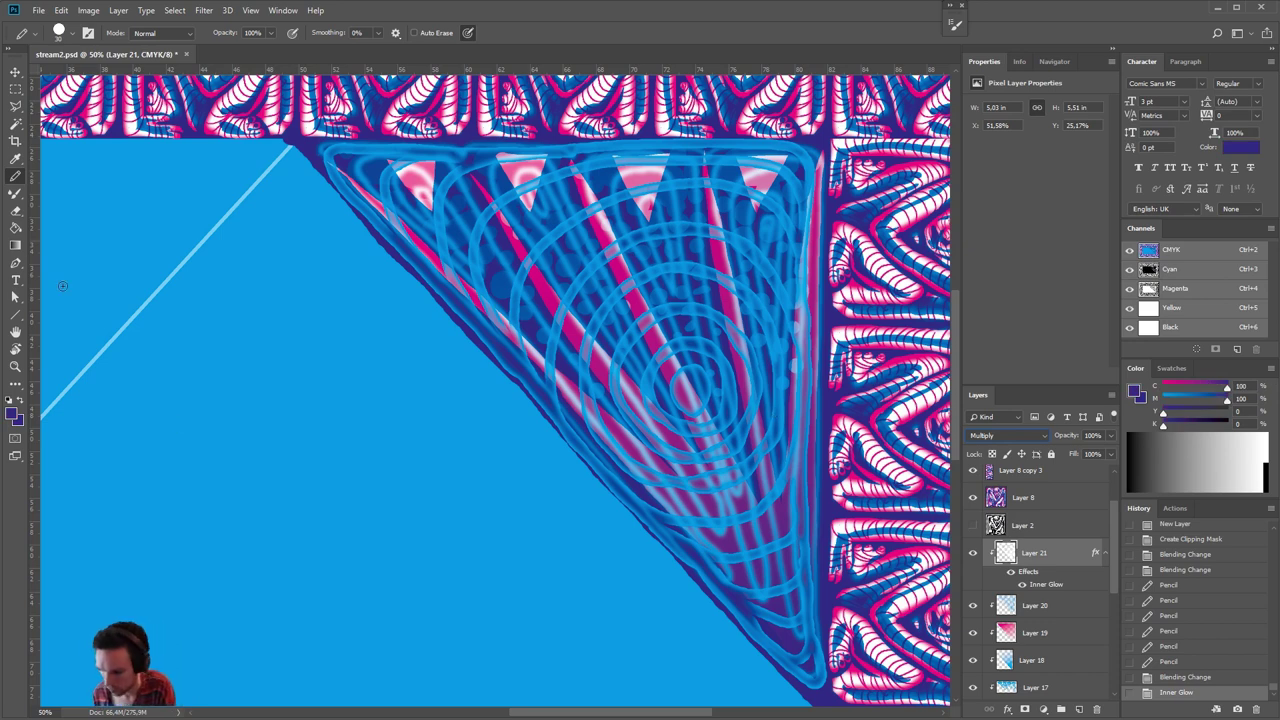
left_click(15, 228)
left_click(682, 345)
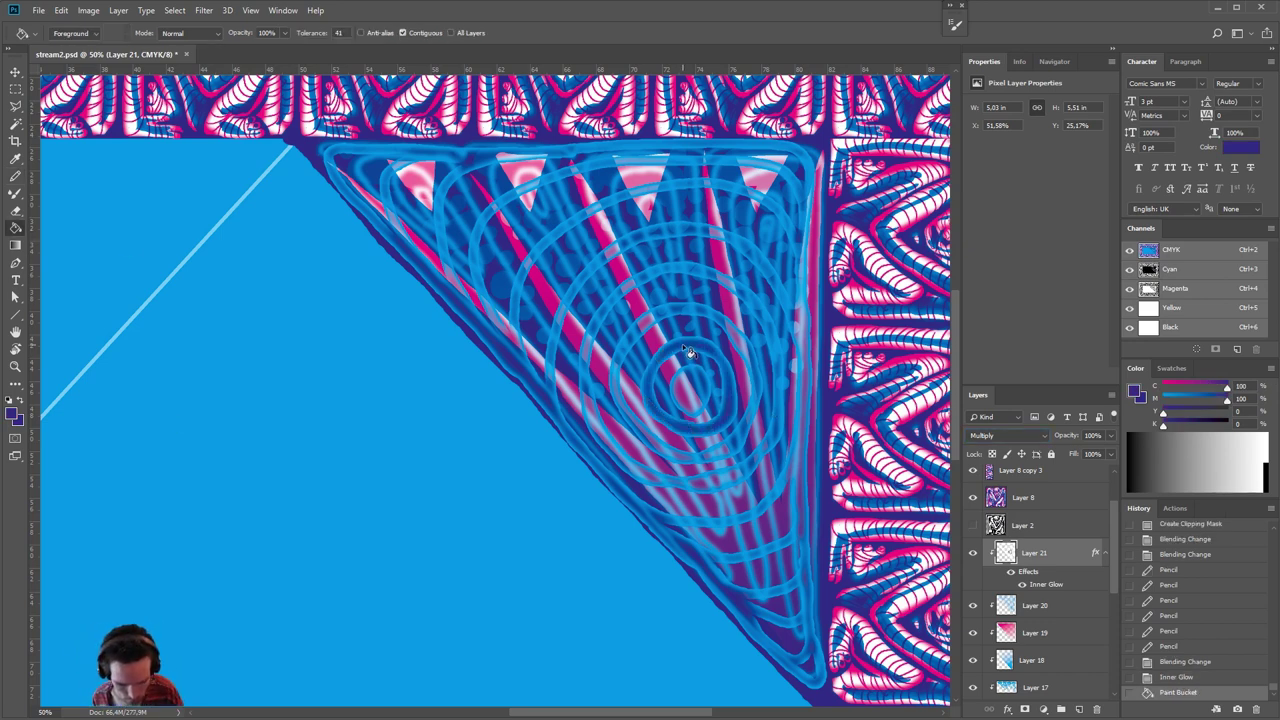
key("ctrl+z")
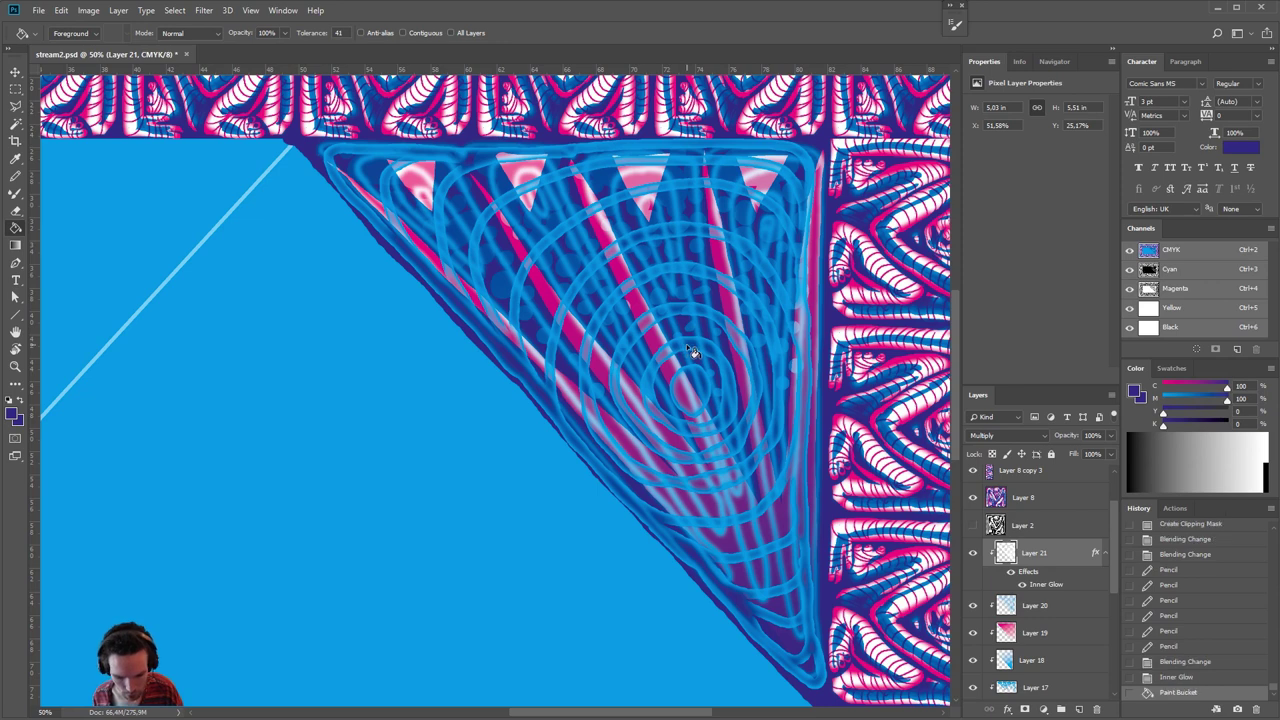
left_click(690, 352)
- Switch Layer 21's blend mode to Screen and check how the glowing rings look
left_click(1005, 436)
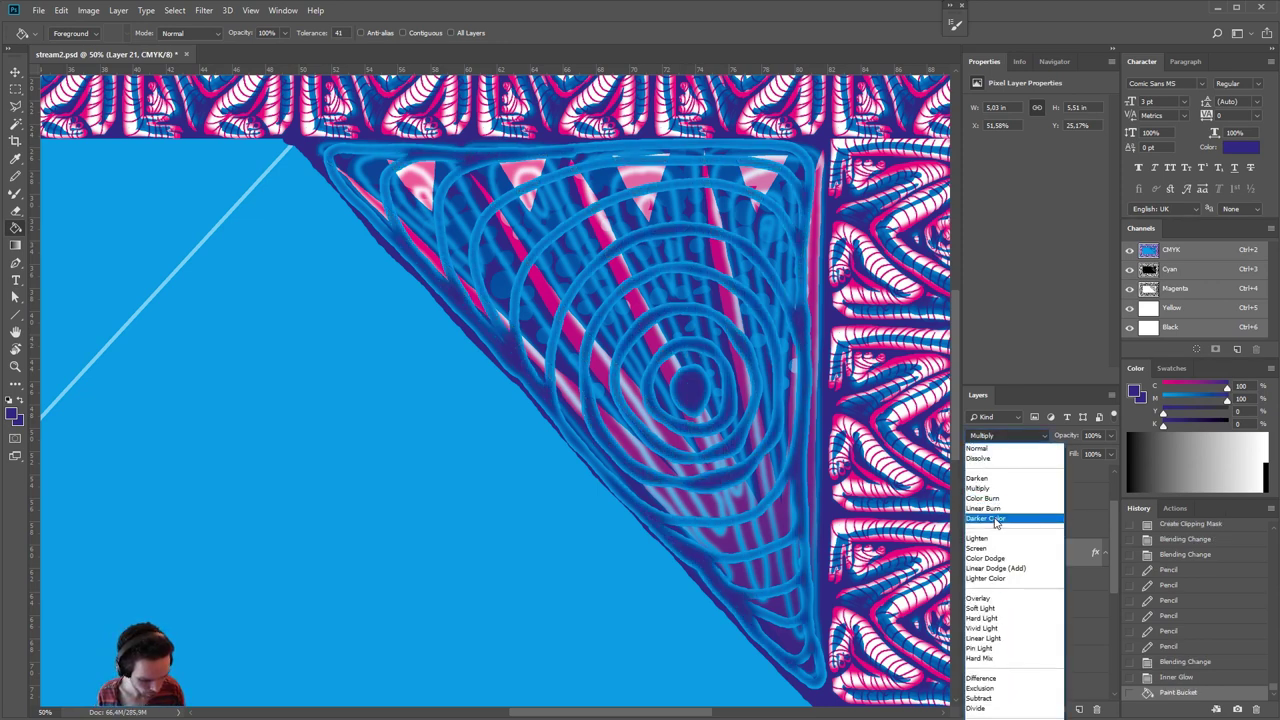
left_click(985, 548)
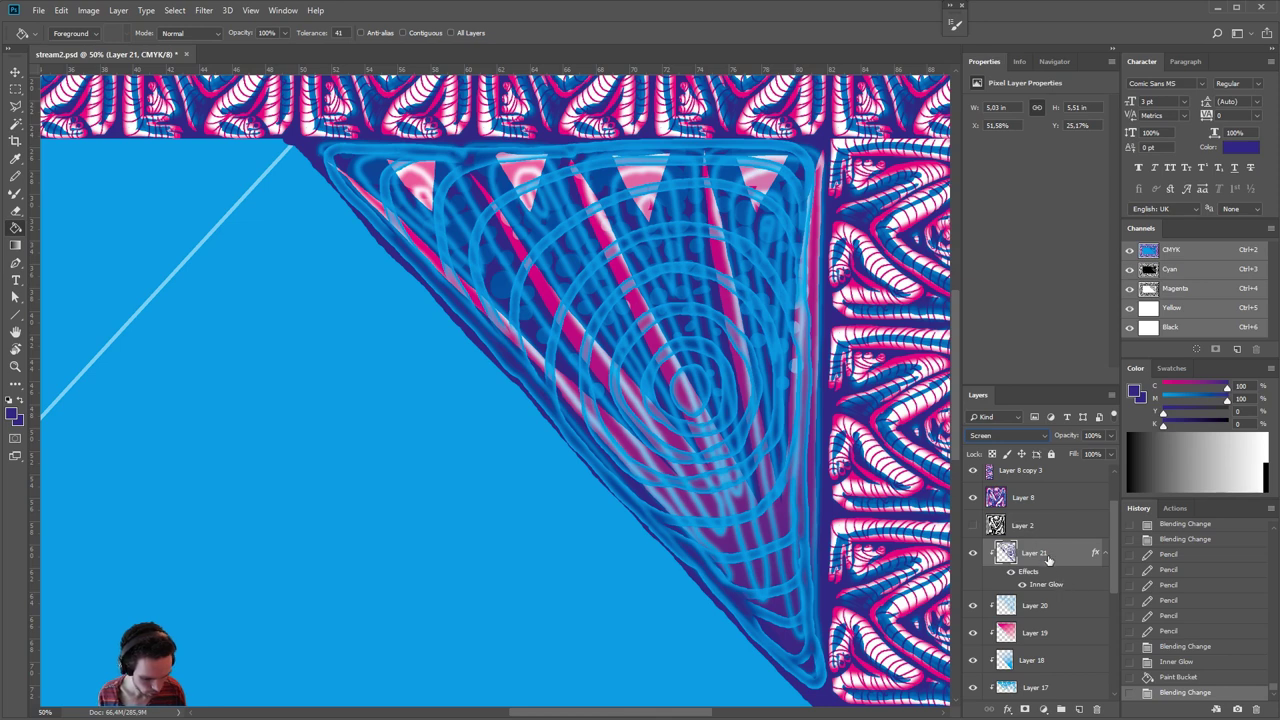
double_click(1065, 584)
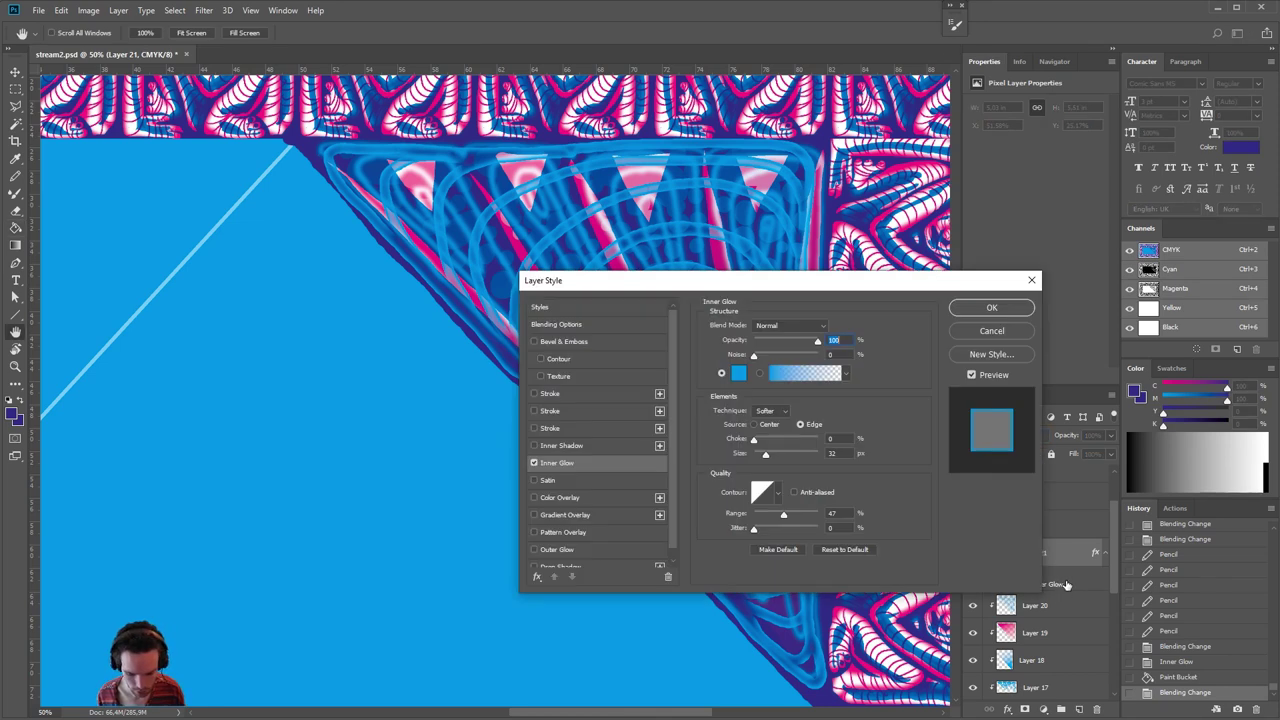
left_click(991, 307)
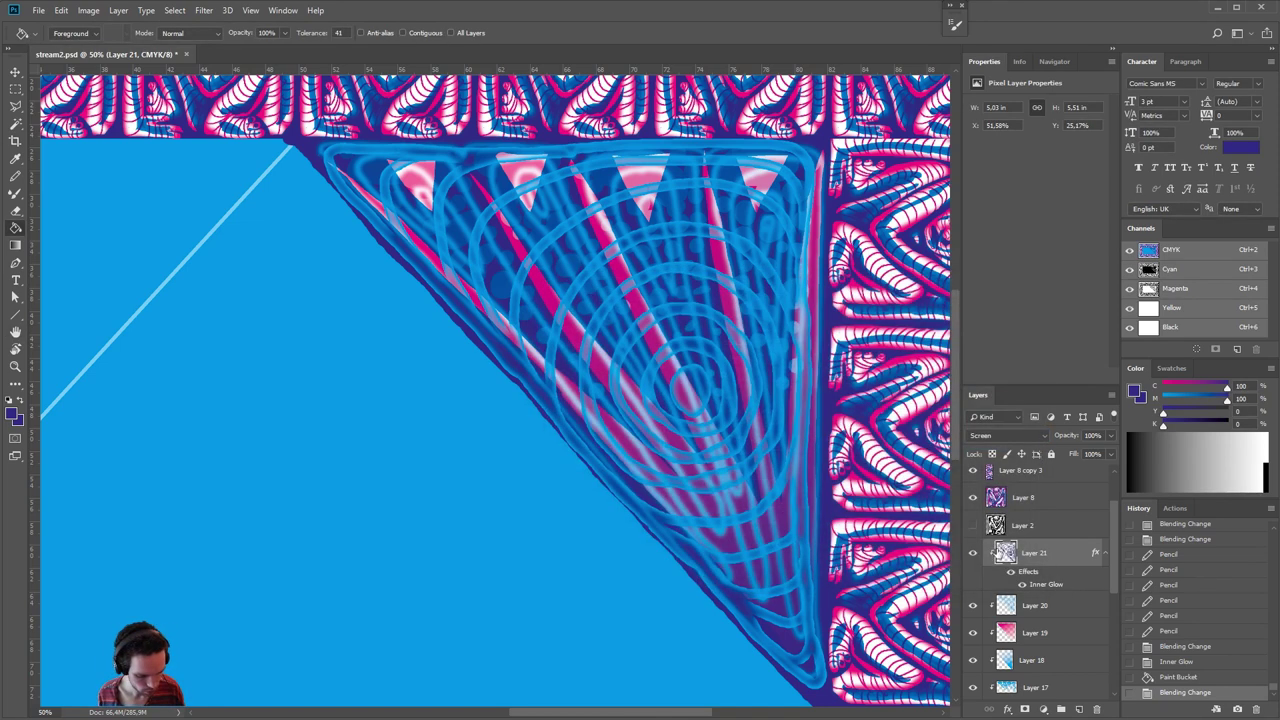
left_click(973, 555, "alt")
left_click(973, 555, "alt")
right_click(1053, 560)
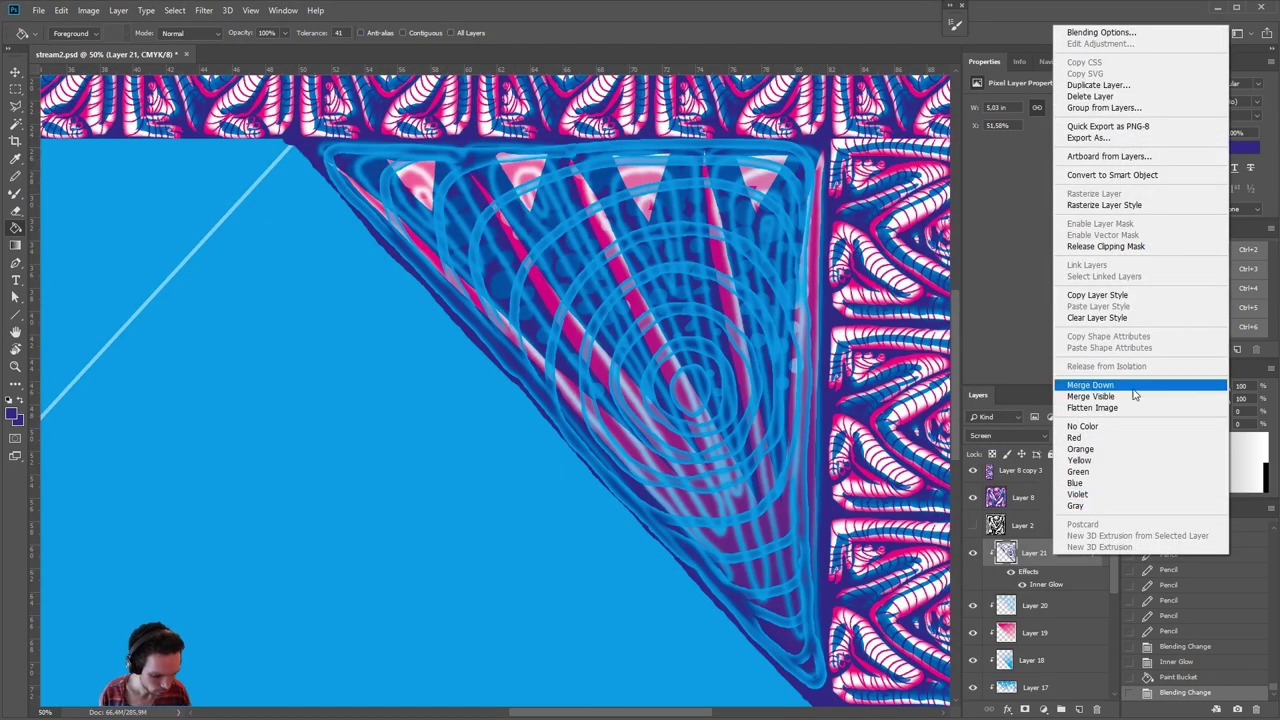
- Duplicate Layer 21 and change the copy's inner glow colour to magenta
left_click(1090, 96)
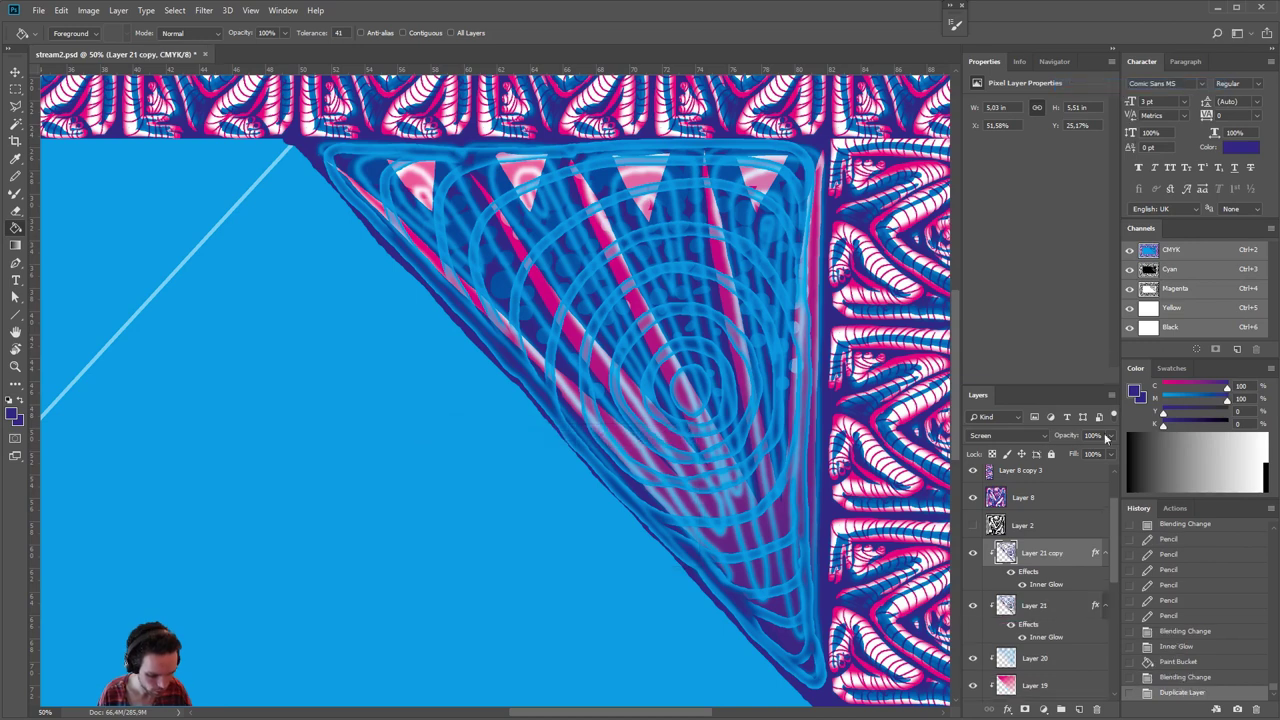
double_click(1048, 587)
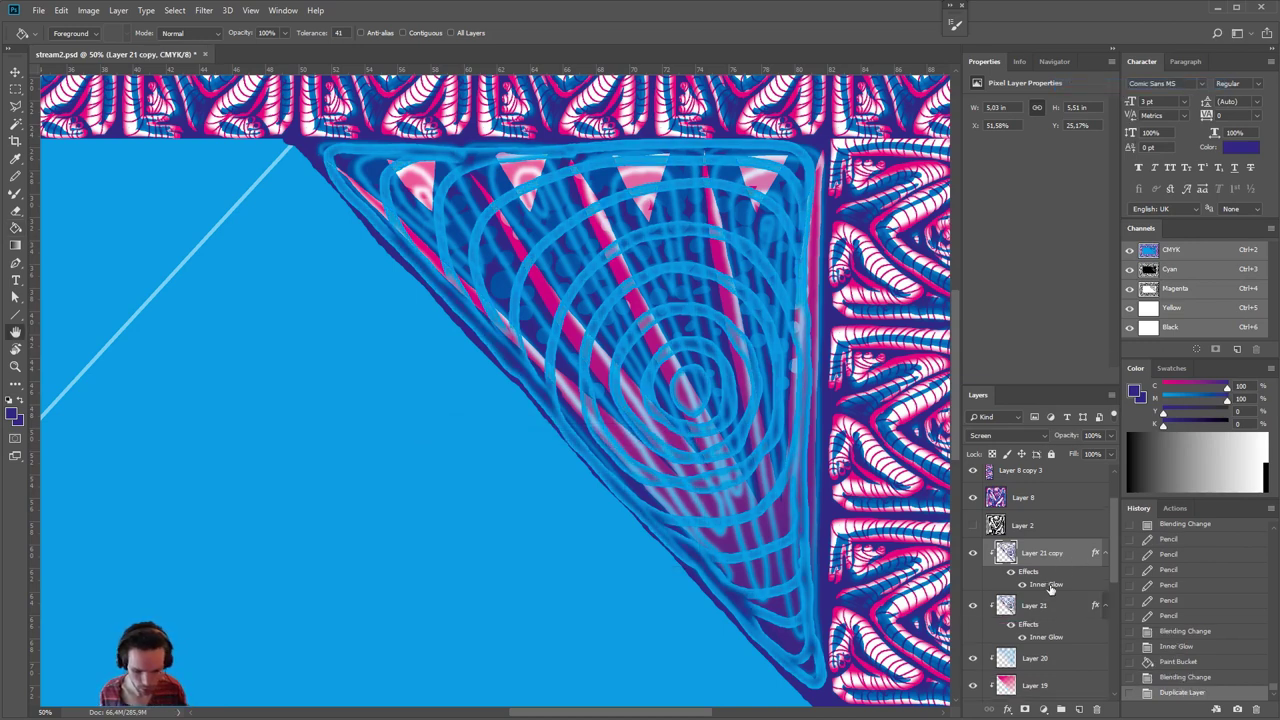
left_click(737, 371)
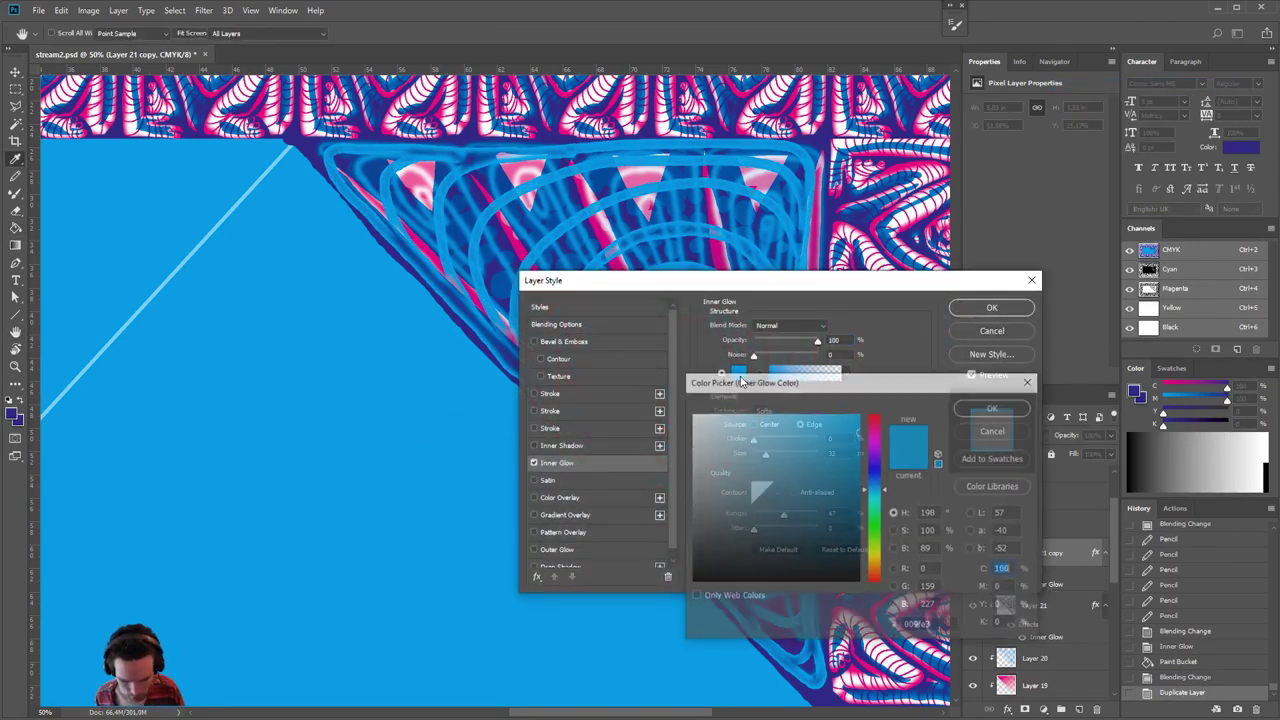
left_click(692, 414)
type("100")
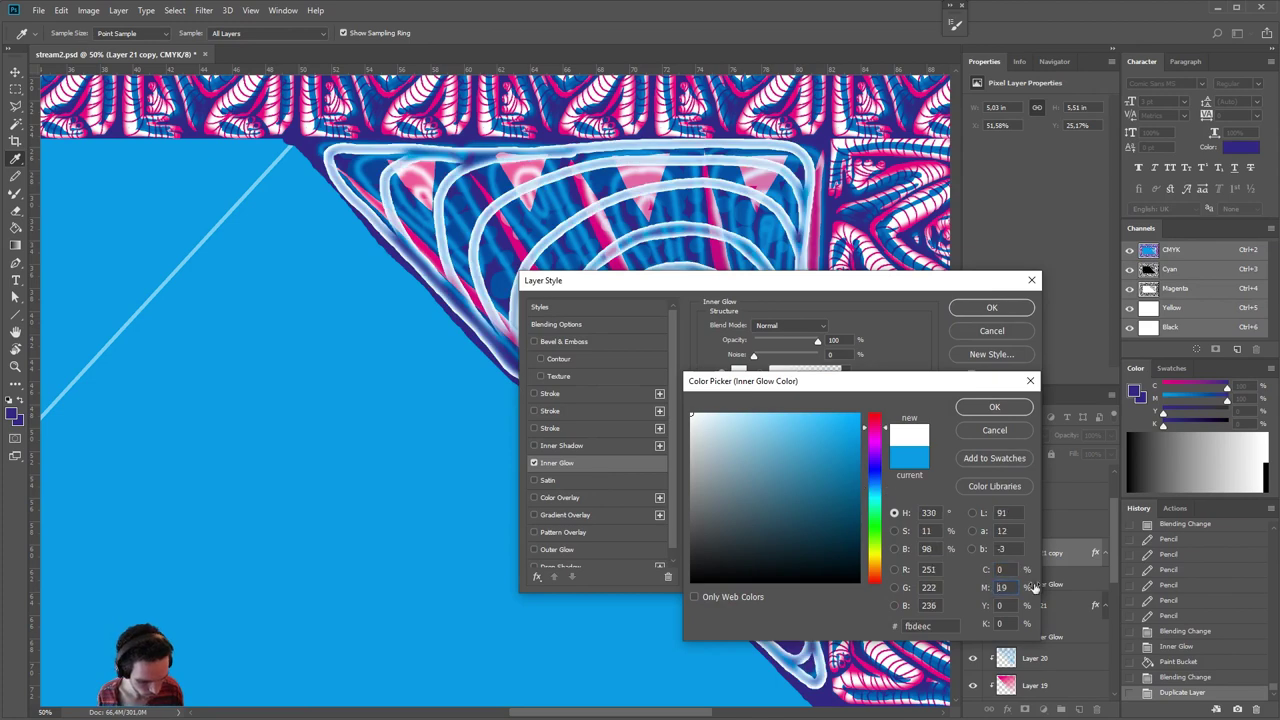
left_click(1020, 411)
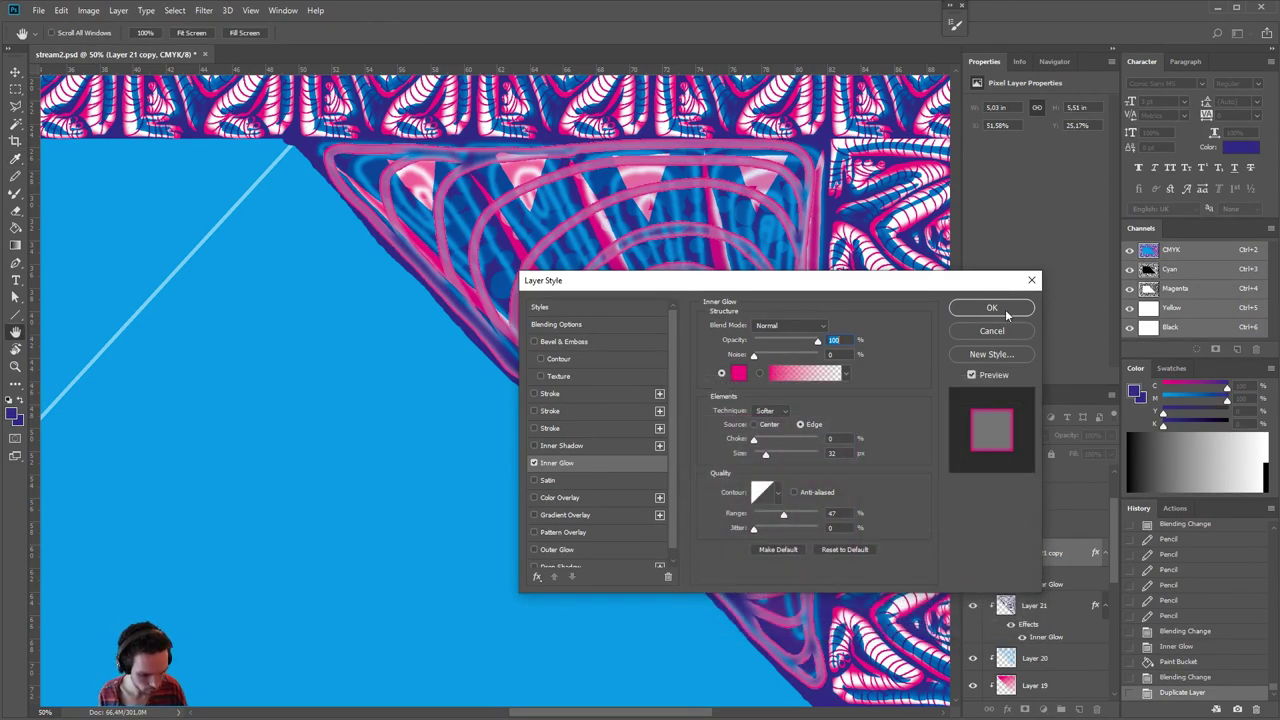
left_click(1005, 309)
- Rasterize the layer styles of Layer 21 and its copy, and set the copy to Screen
right_click(1048, 566)
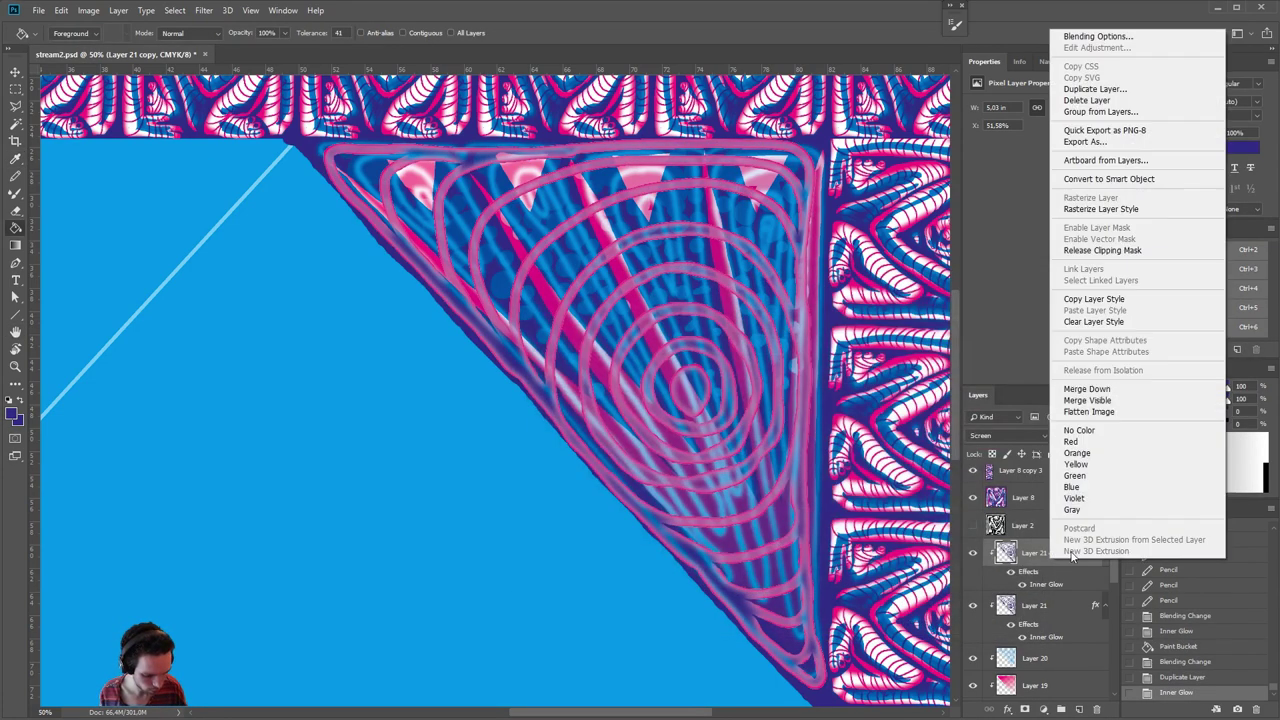
left_click(1112, 209)
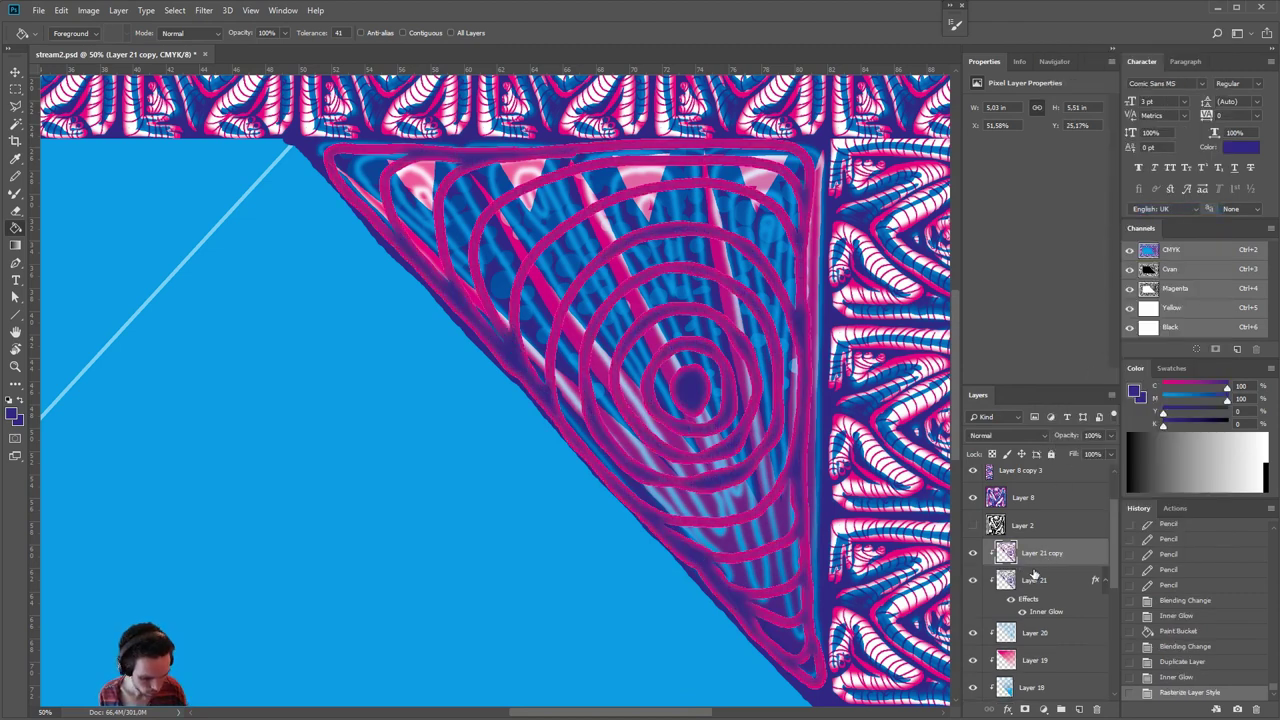
right_click(1035, 575)
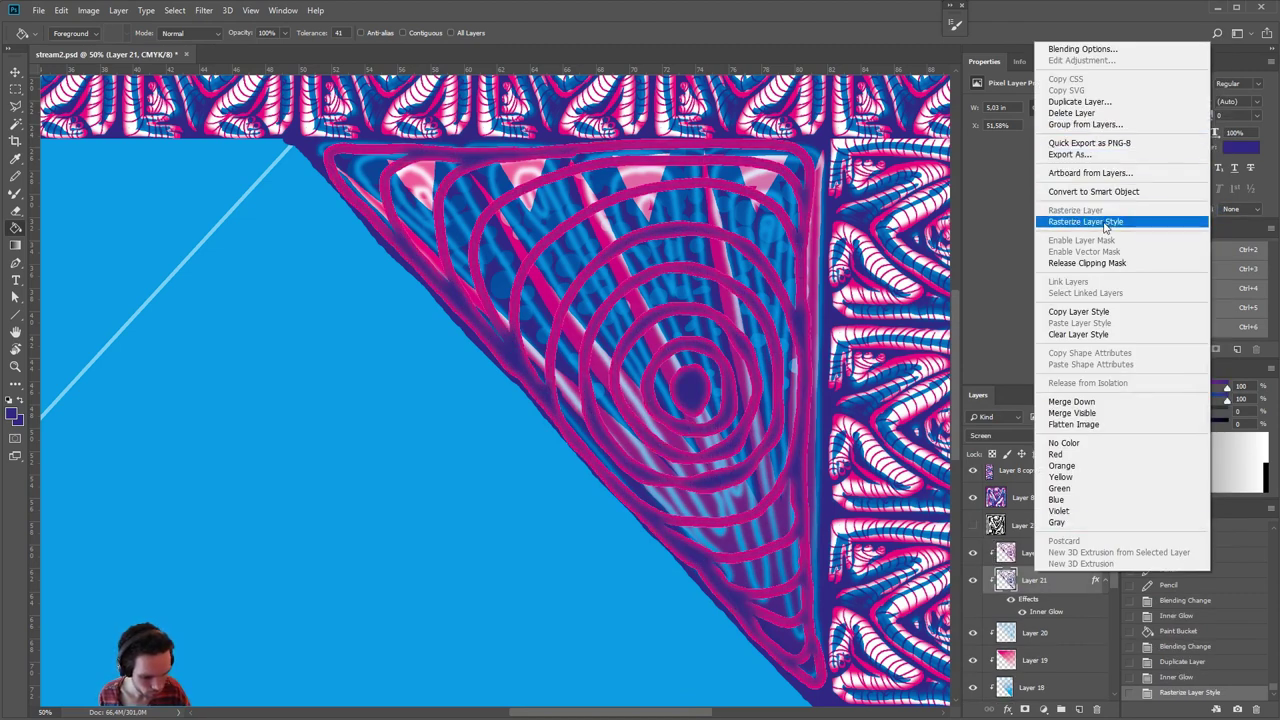
left_click(1105, 222)
left_click(1045, 553)
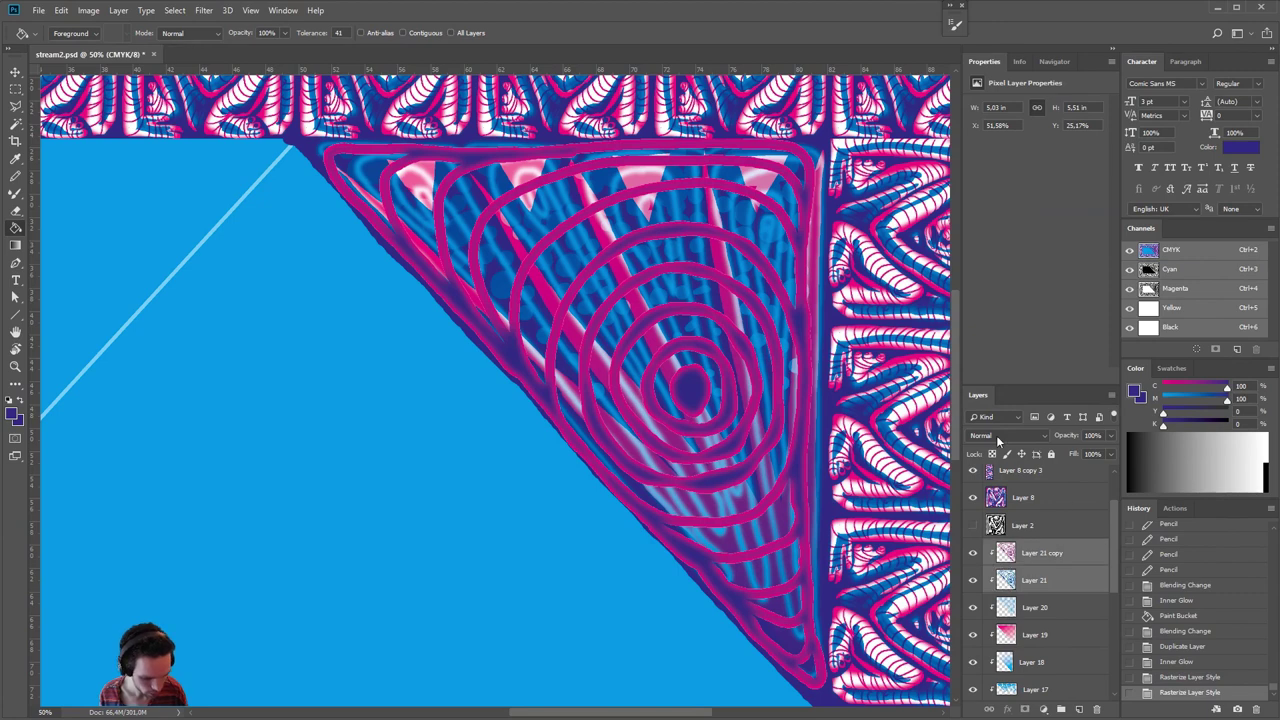
left_click(996, 435)
left_click(984, 548)
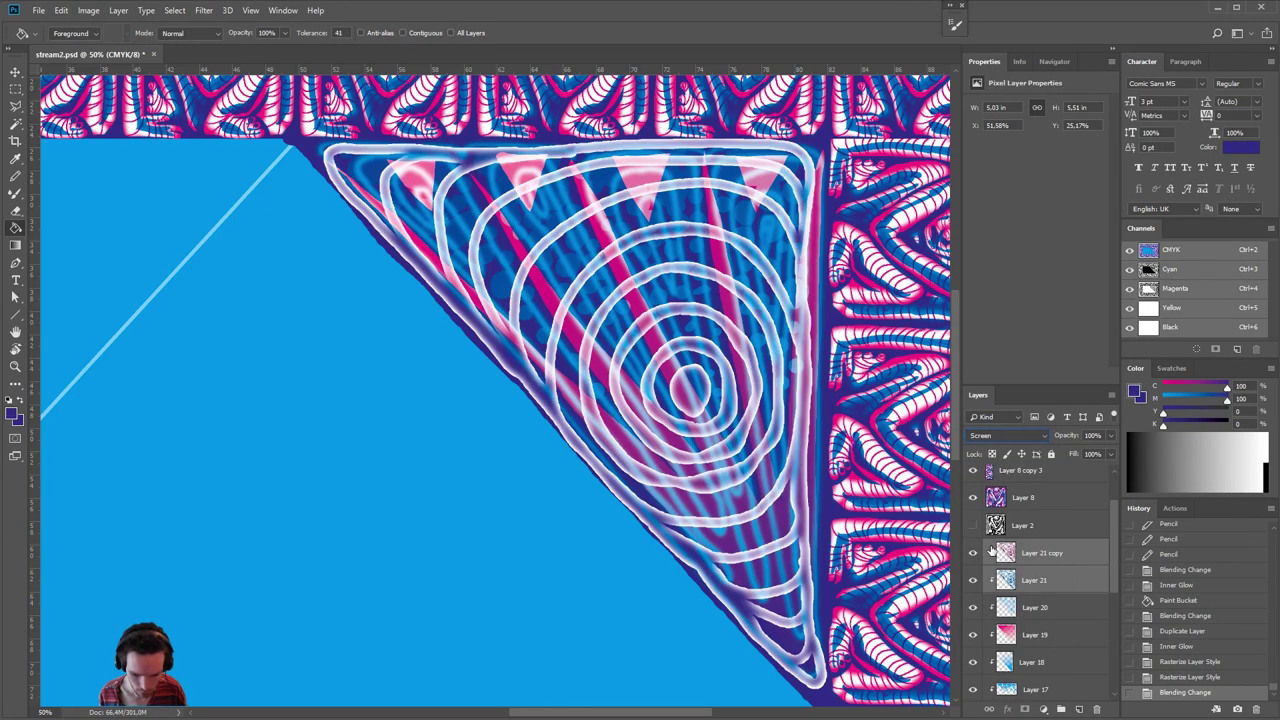
- Nudge Layer 21 copy slightly with the Move tool so the rings look doubled
left_click(17, 72)
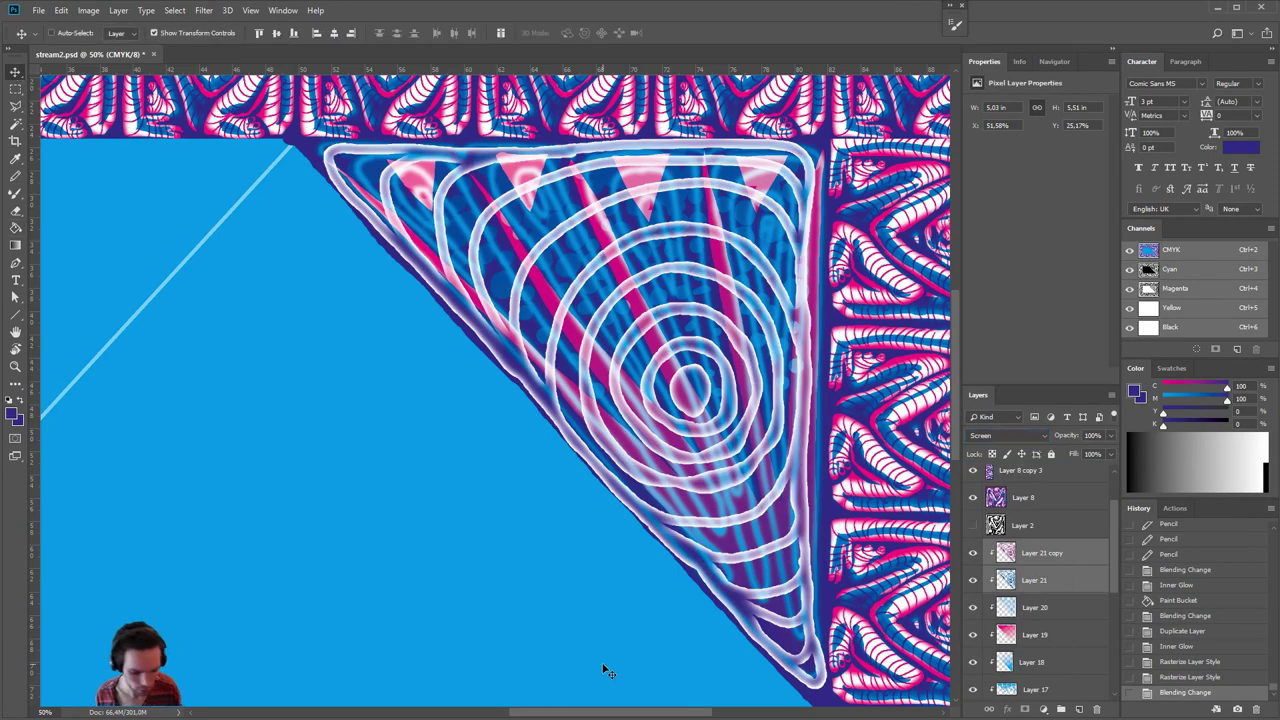
left_click(1056, 560)
left_click_drag(727, 474, 724, 452)
left_click(1033, 580)
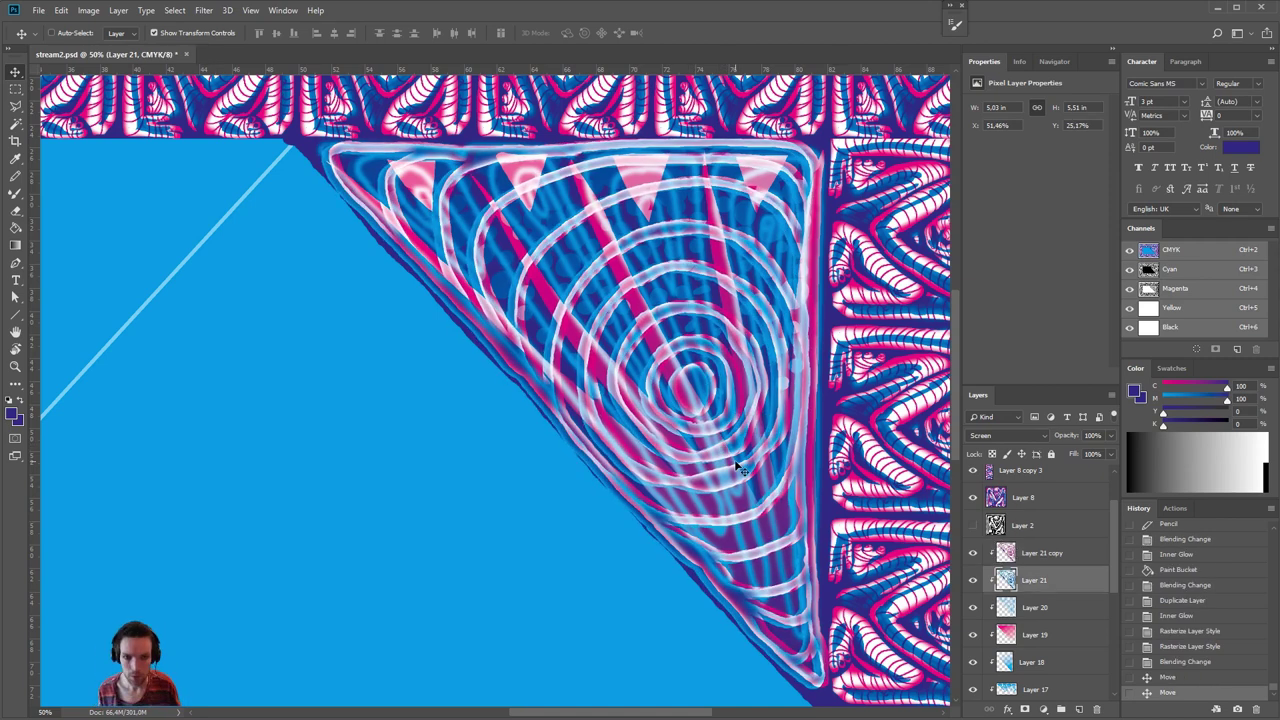
key("ctrl+minus")
key("ctrl+minus")
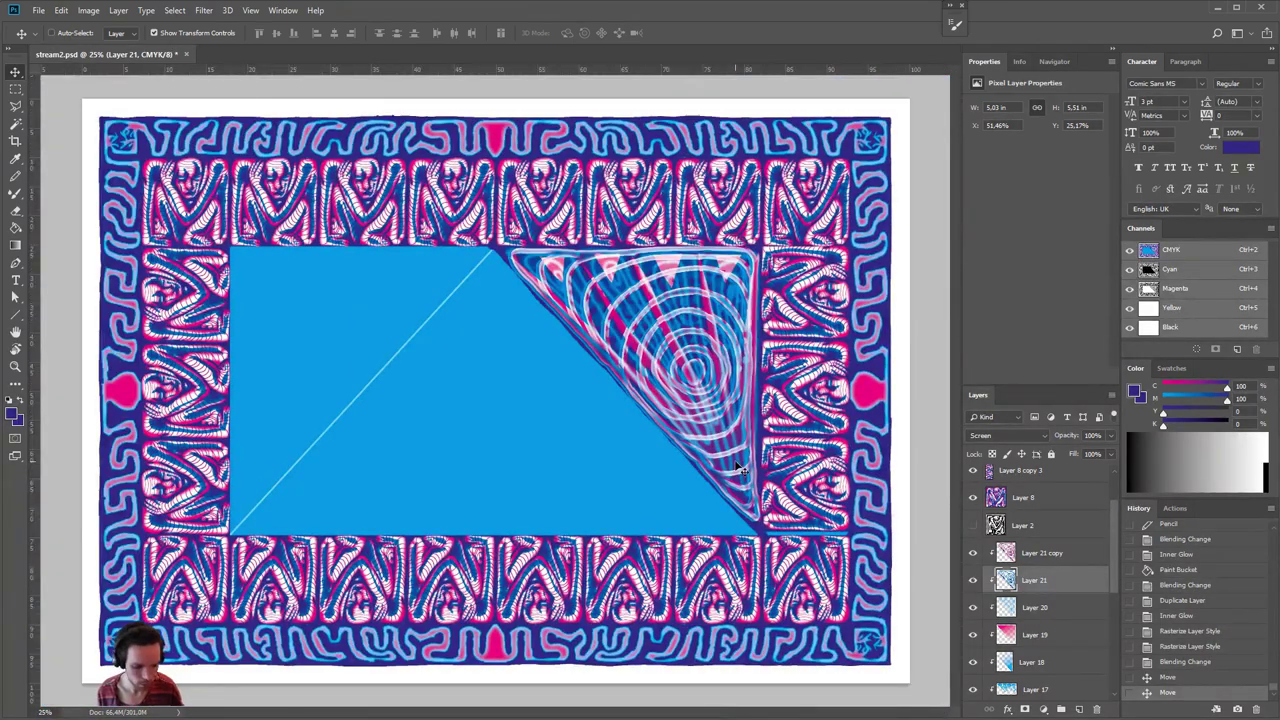
- Merge the layers from Layer 21 copy down to Layer 15 into one with Ctrl+E
left_click(1111, 553)
scroll(1116, 593, "down", 5)
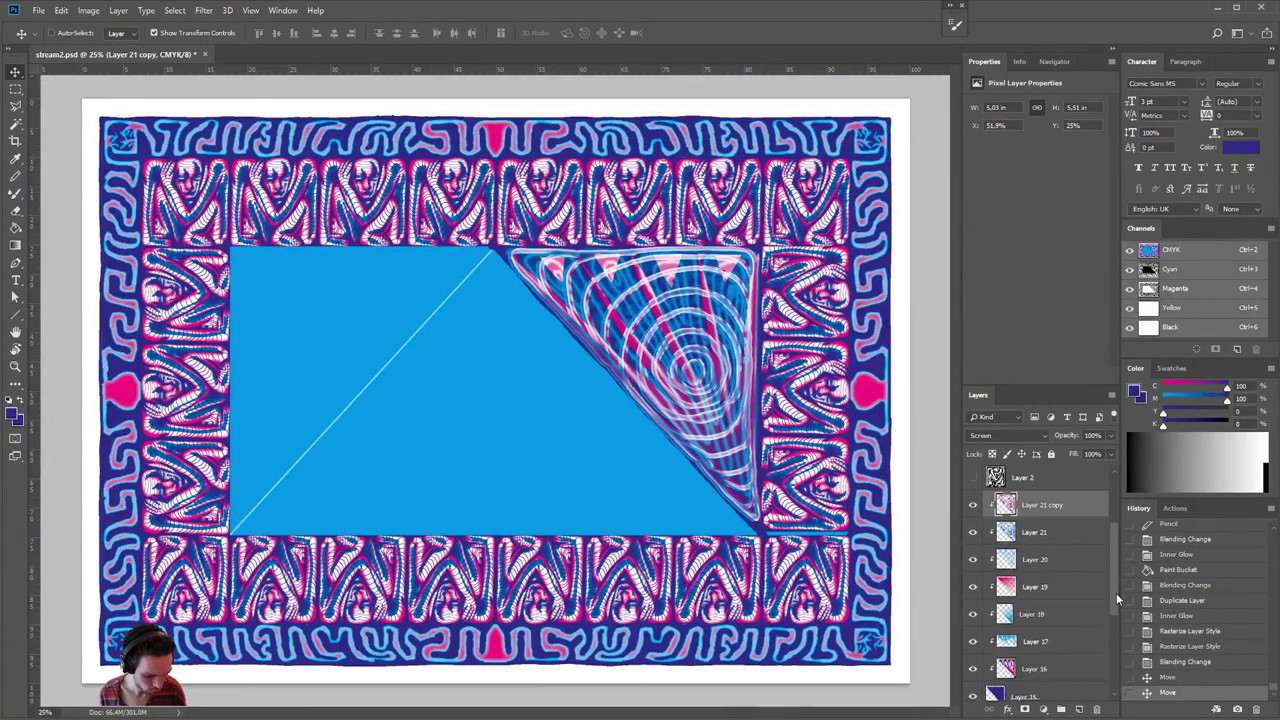
left_click(1075, 613, "shift")
key("ctrl+e")
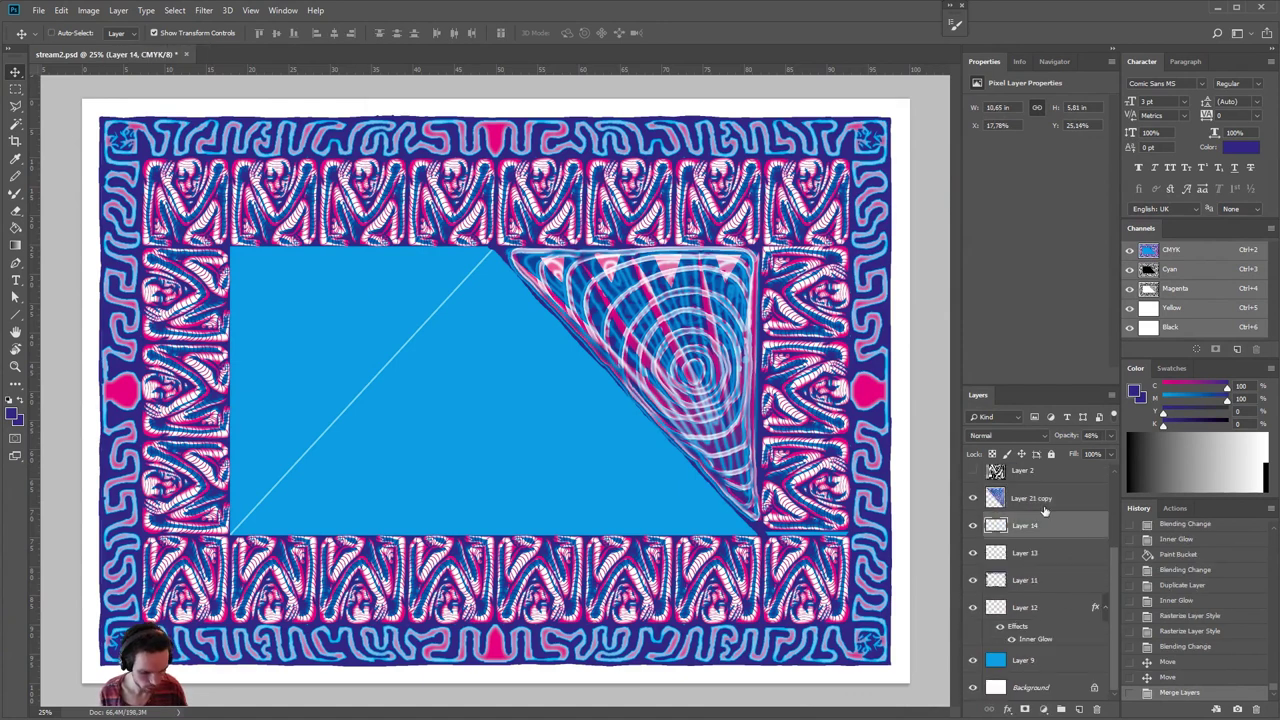
- Add a horizontally flipped copy, Layer 21 copy 2, on the left, then hide both triangles
right_click(1078, 500)
left_click(1122, 303)
key("Return")
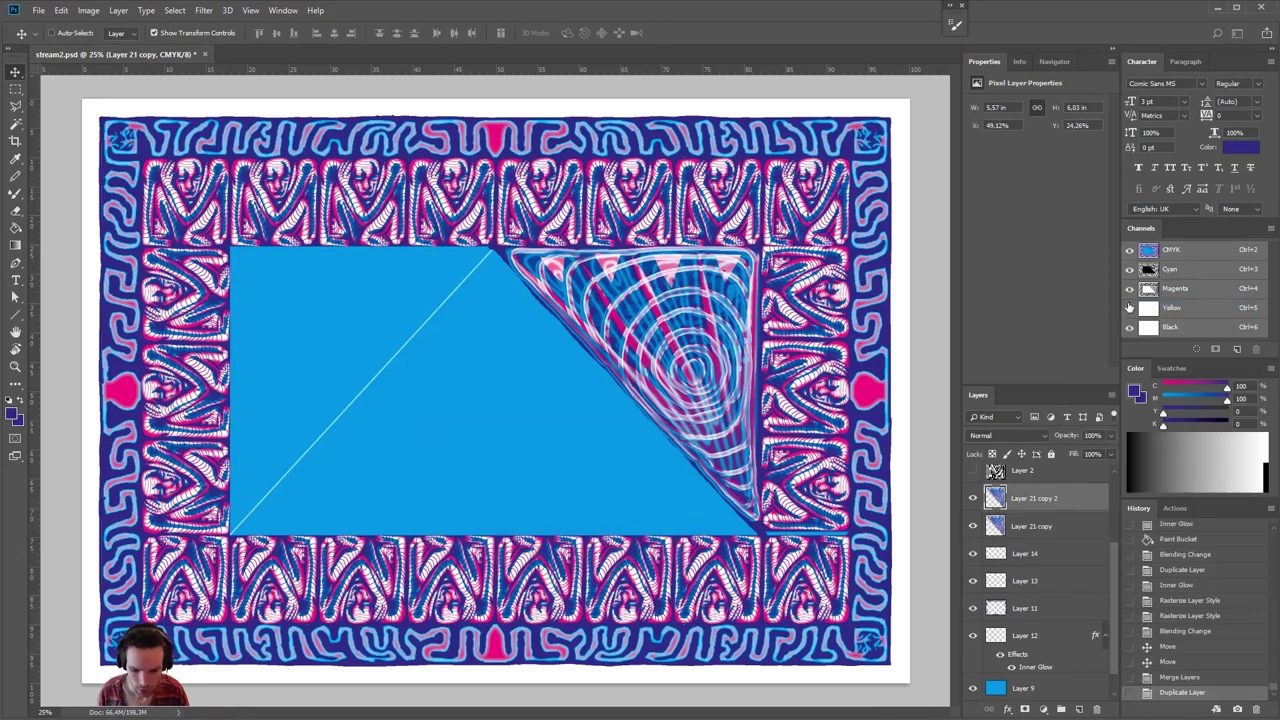
left_click(90, 10)
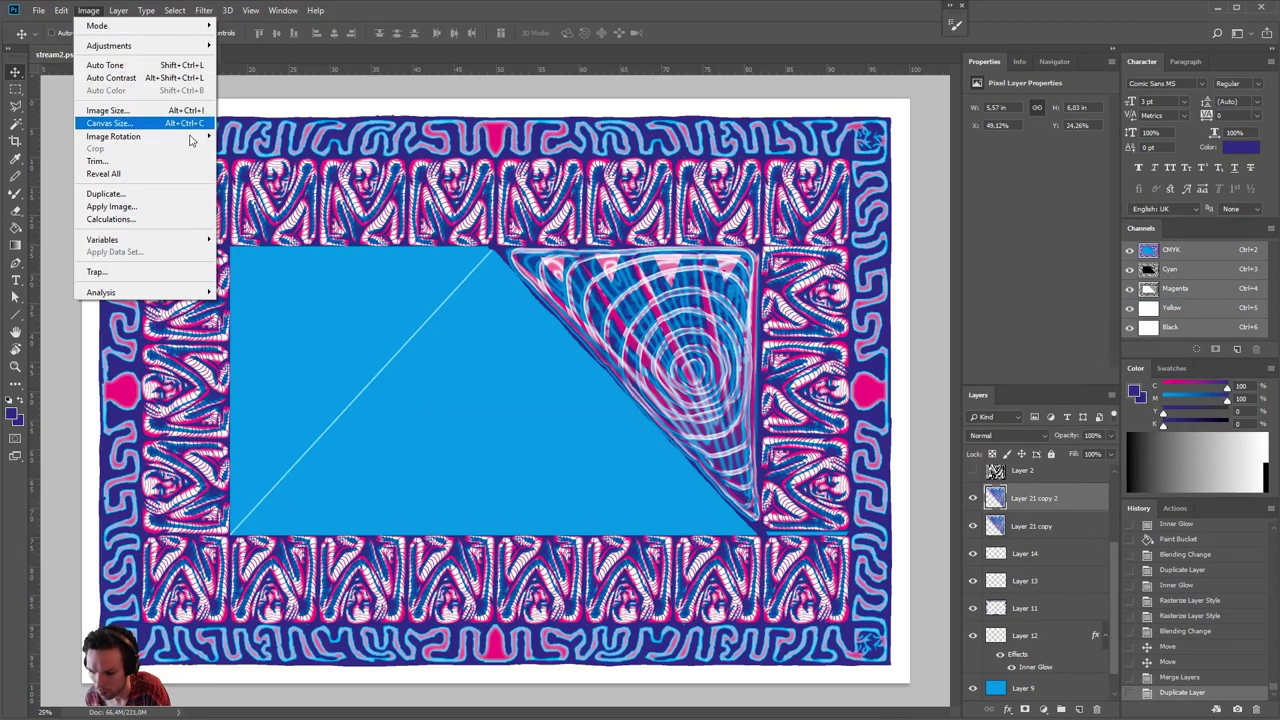
mouse_move(61, 10)
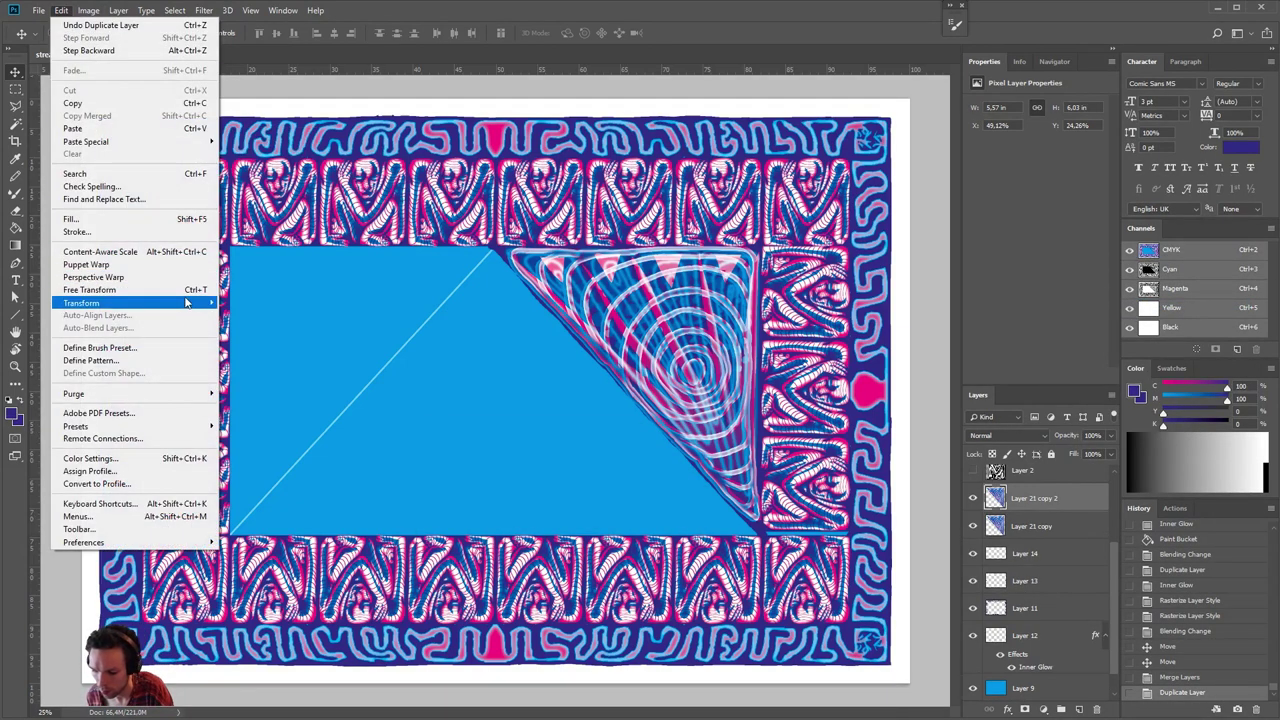
mouse_move(188, 303)
left_click(254, 451)
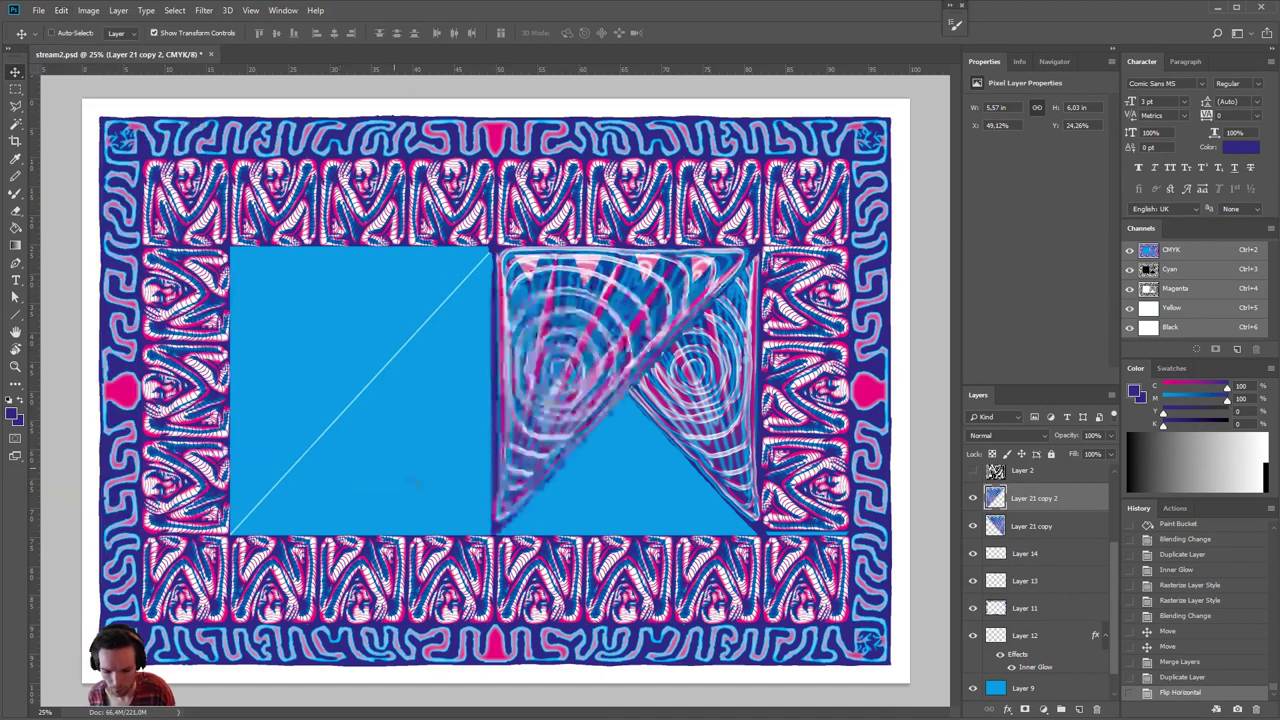
left_click_drag(622, 375, 367, 418)
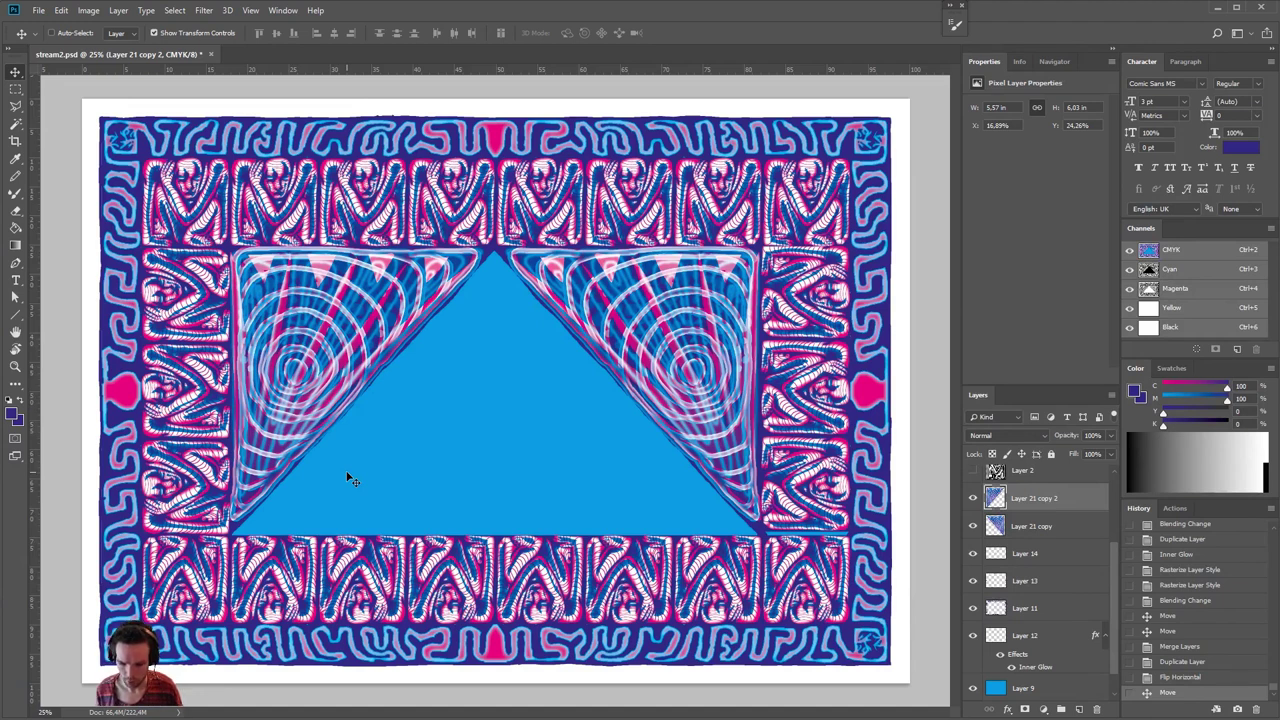
left_click_drag(975, 497, 973, 525)
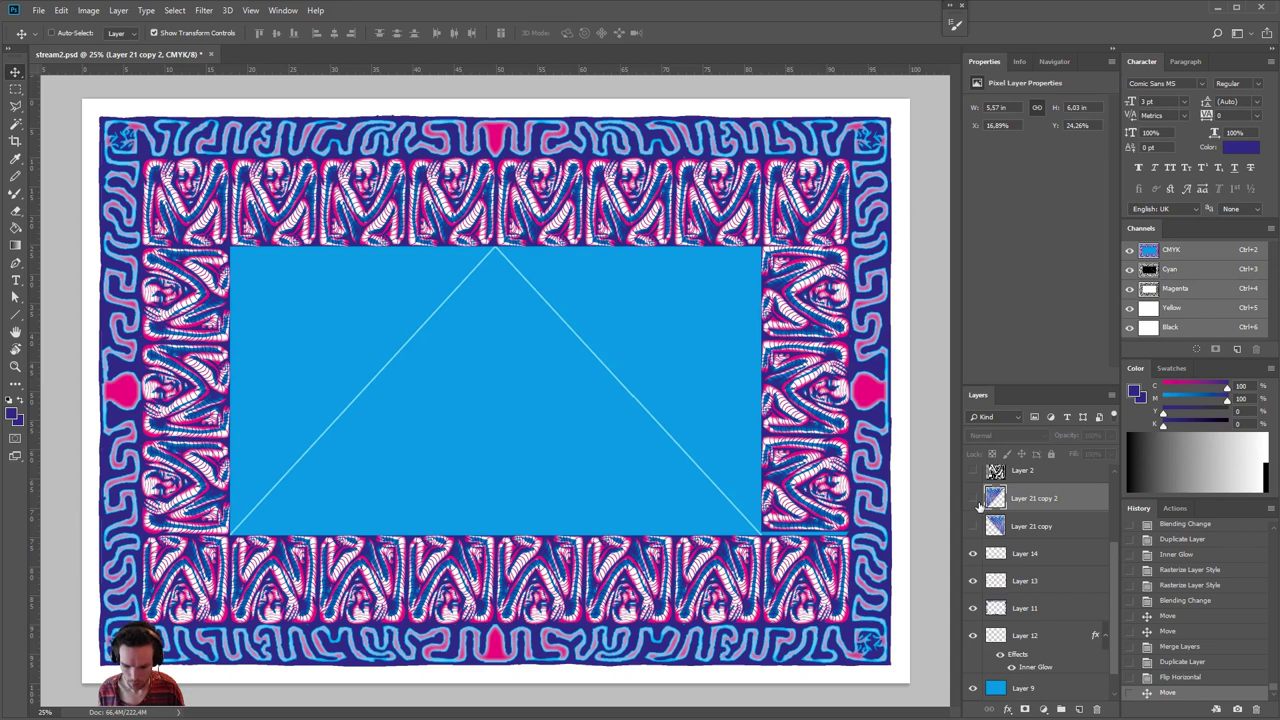
- Select Layer 14, check its diagonal lines, and show the canvas guides
left_click(1055, 549)
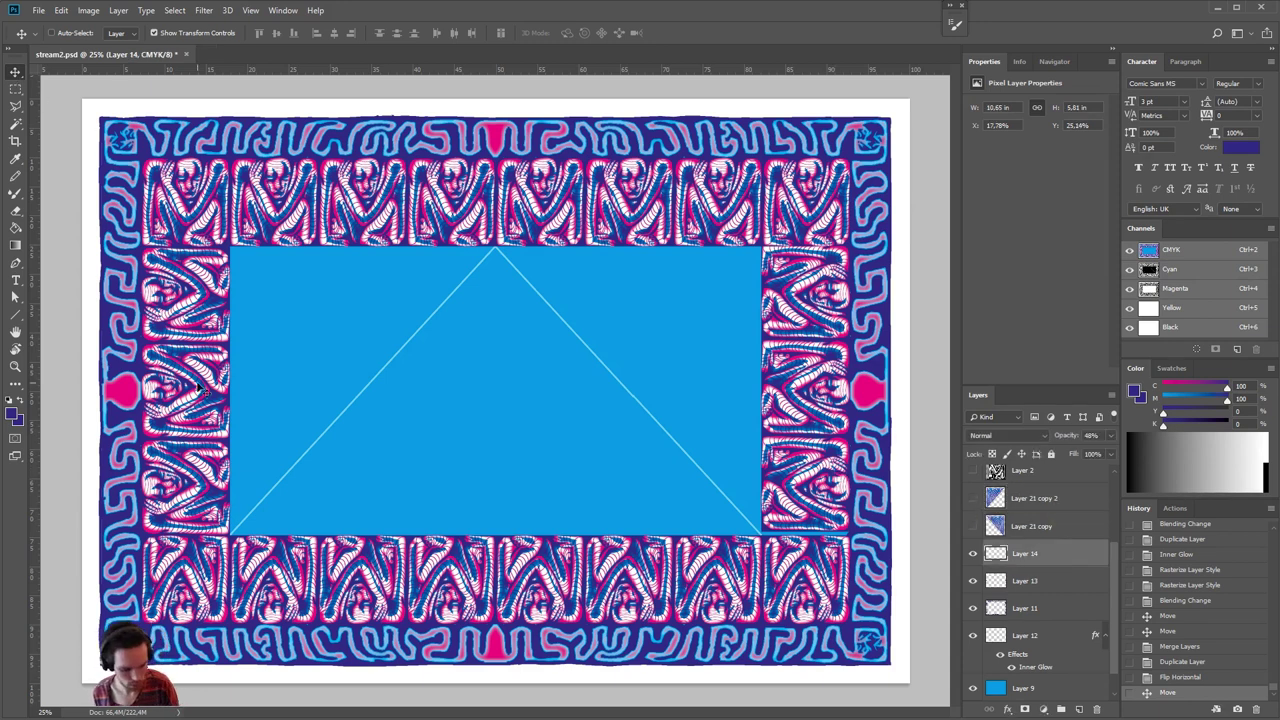
left_click(974, 556)
left_click(974, 556)
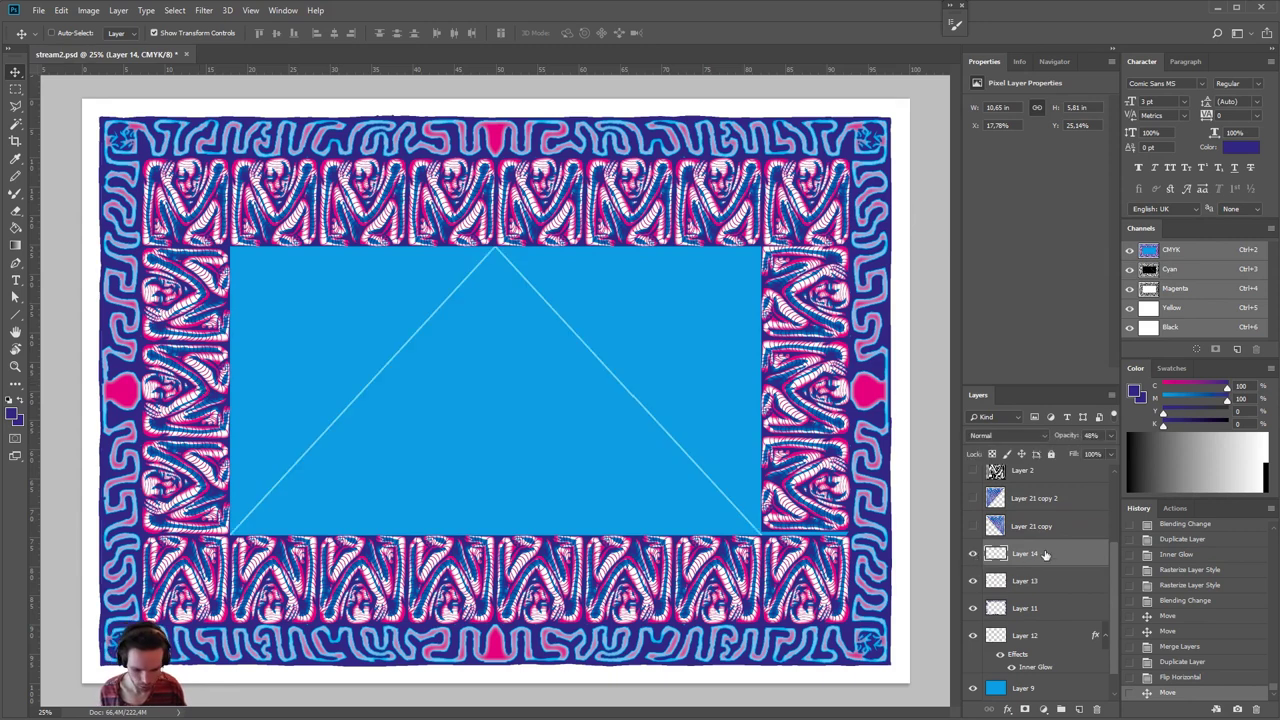
left_click_drag(711, 357, 745, 430)
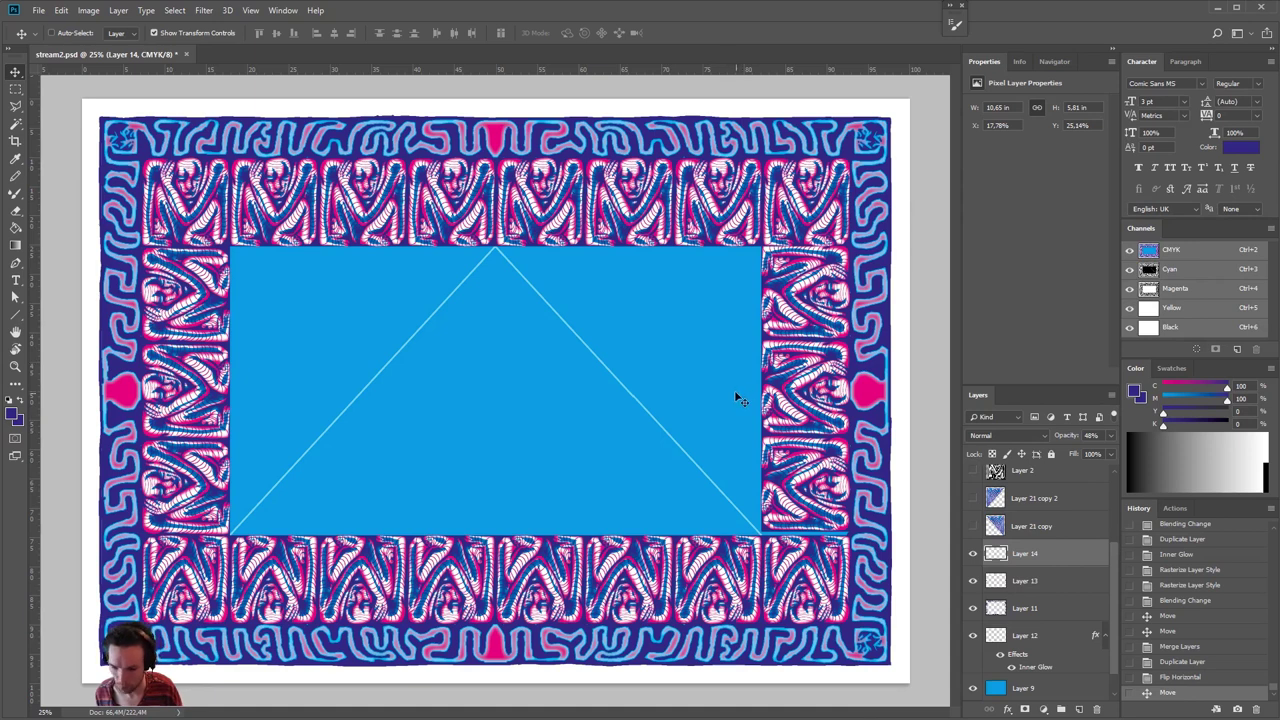
key("ctrl+semicolon")
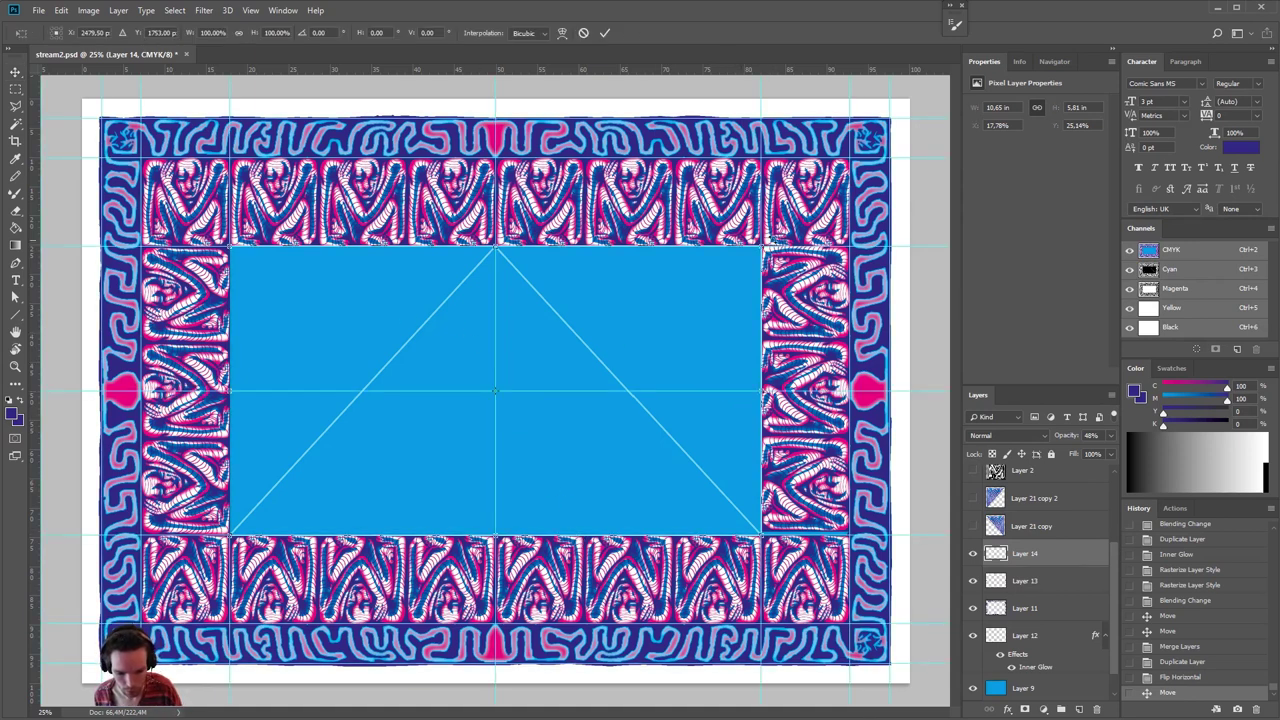
- Duplicate Layer 14, invert the copy to -100% width and height, and reshow both triangles
right_click(1064, 552)
right_click(1064, 552)
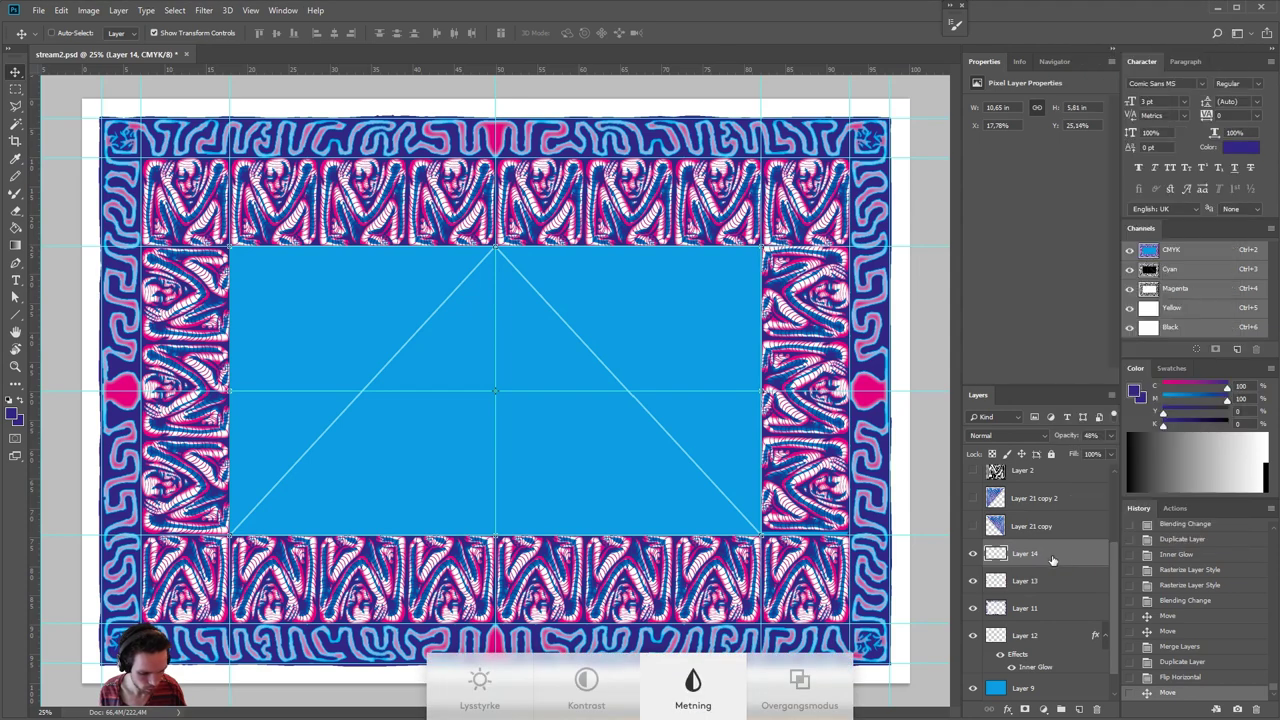
right_click(1058, 556)
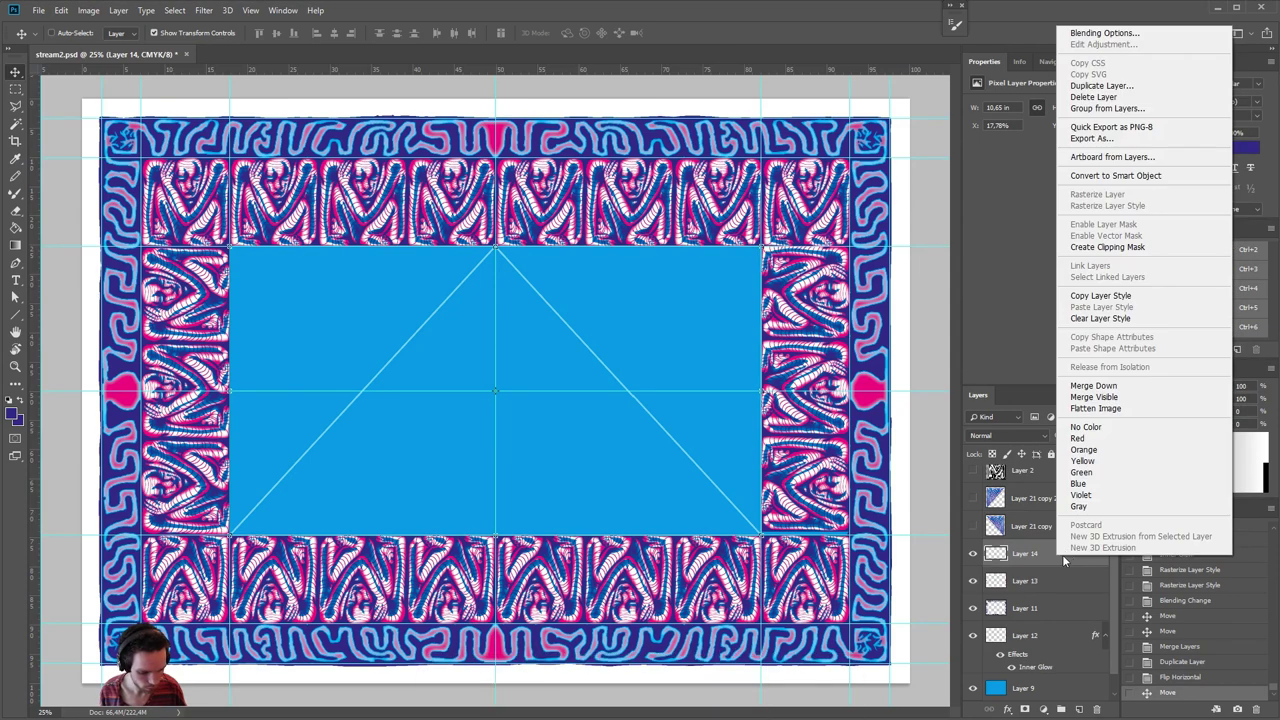
left_click(1100, 86)
key("Return")
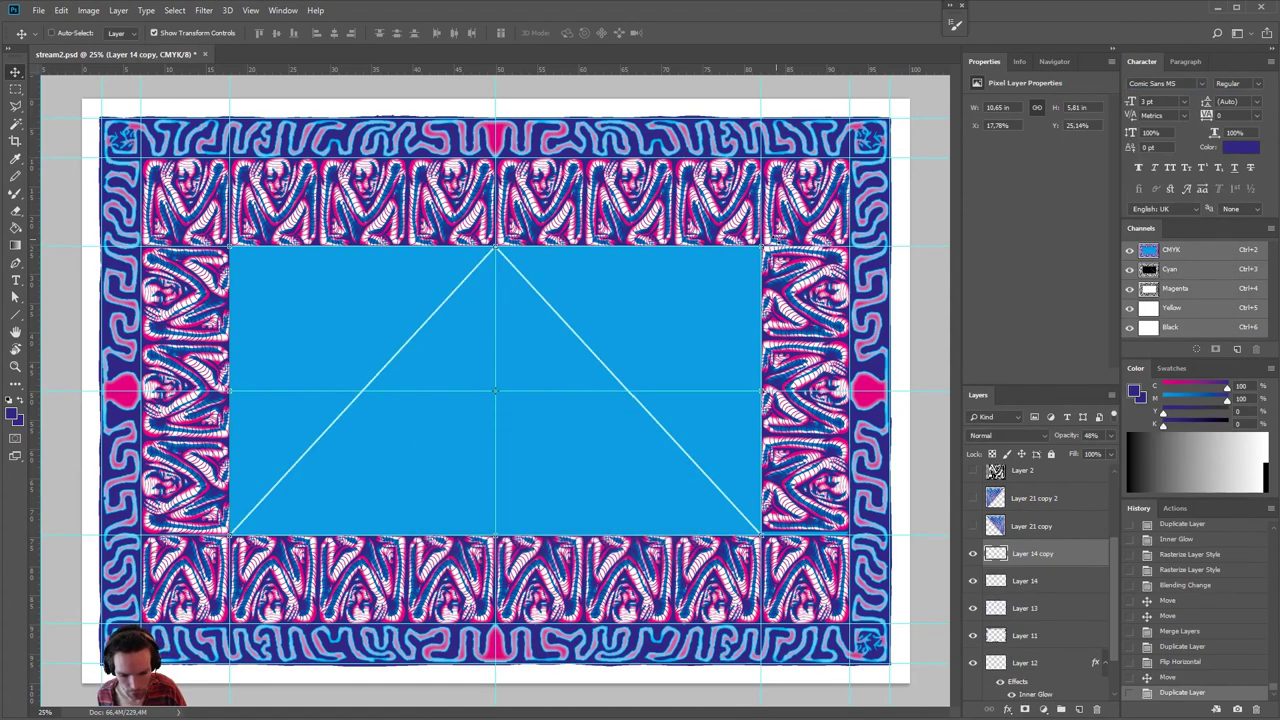
left_click_drag(762, 250, 315, 465)
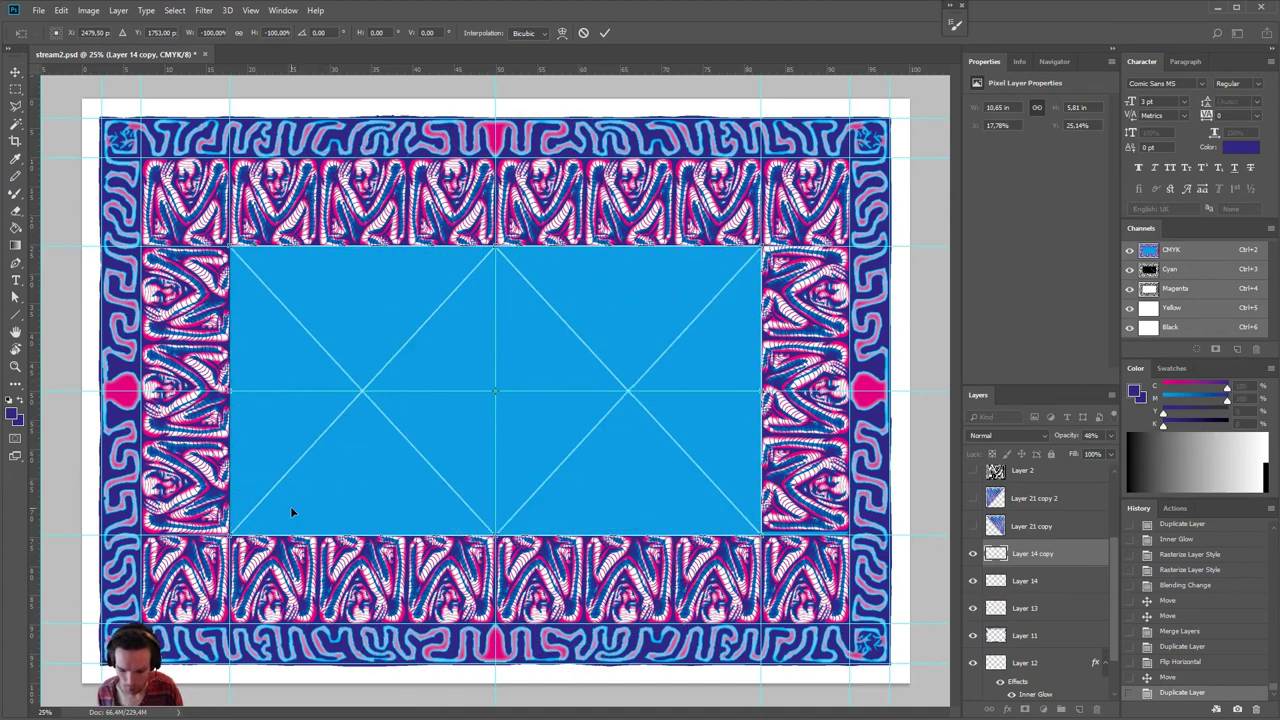
key("Return")
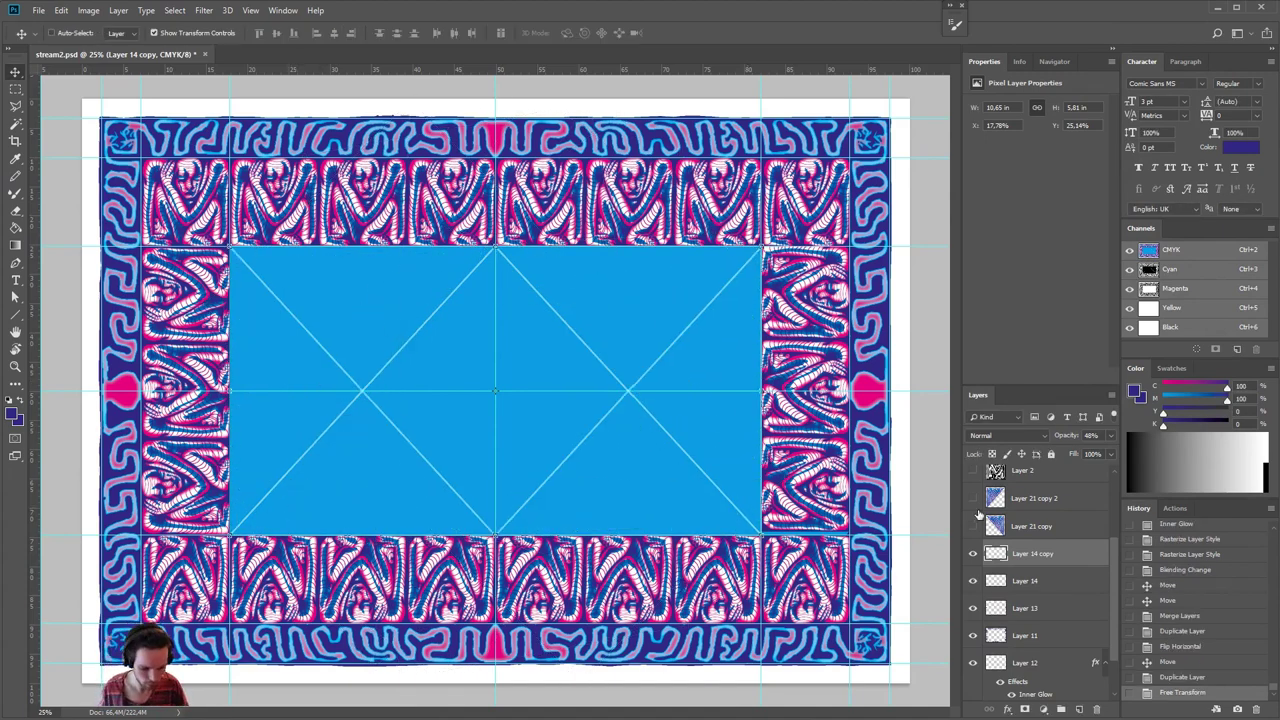
left_click_drag(973, 528, 973, 499)
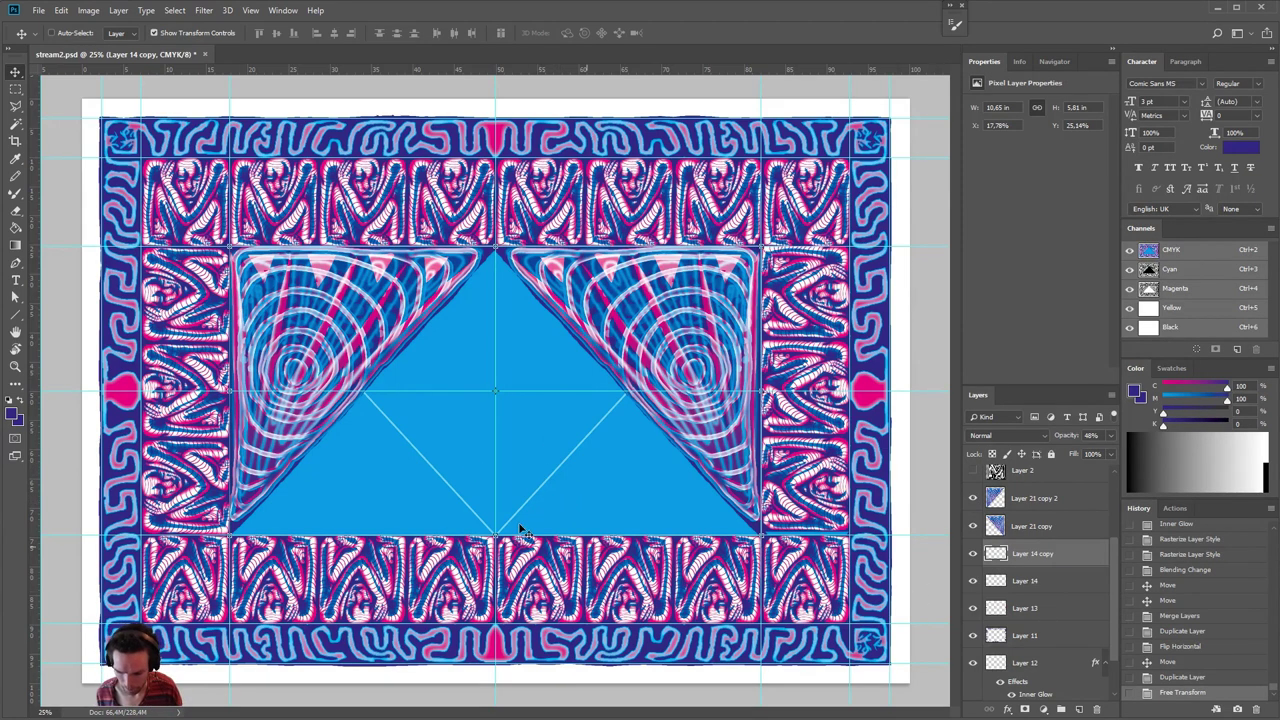
- Select the Pencil and add a new empty layer above Layer 14 copy
key("b")
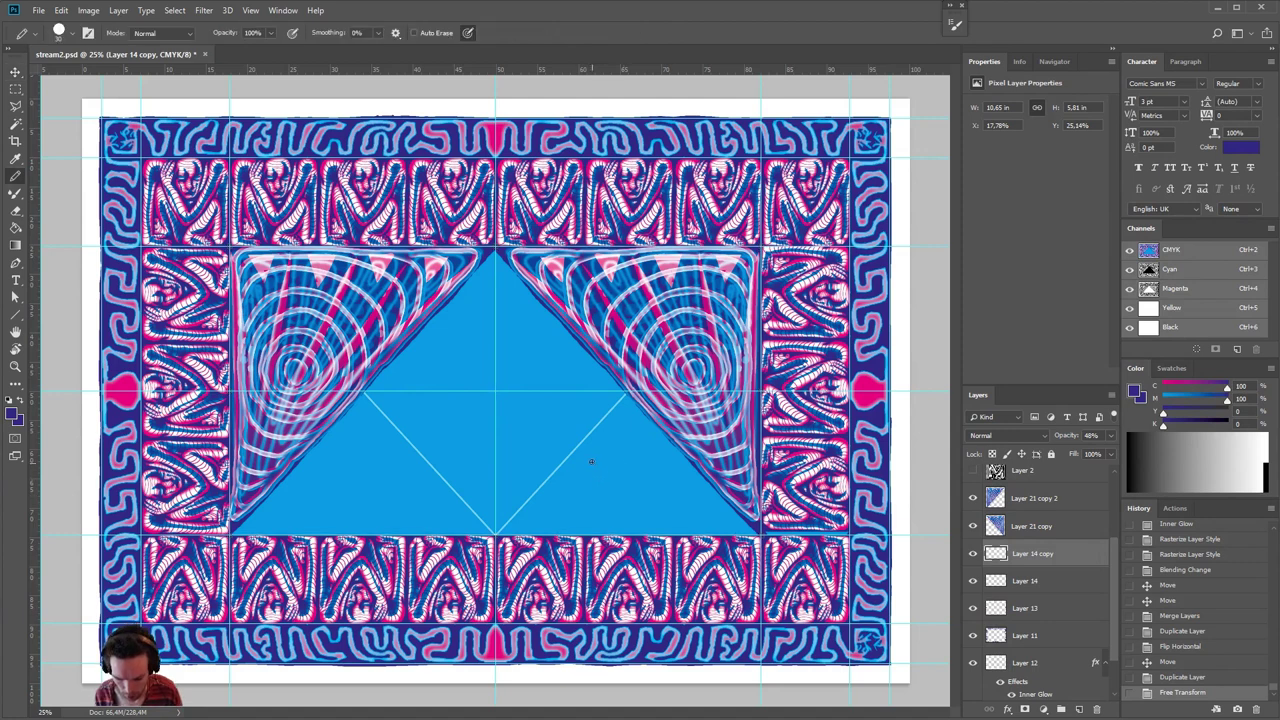
left_click_drag(626, 395, 579, 452)
key("ctrl+z")
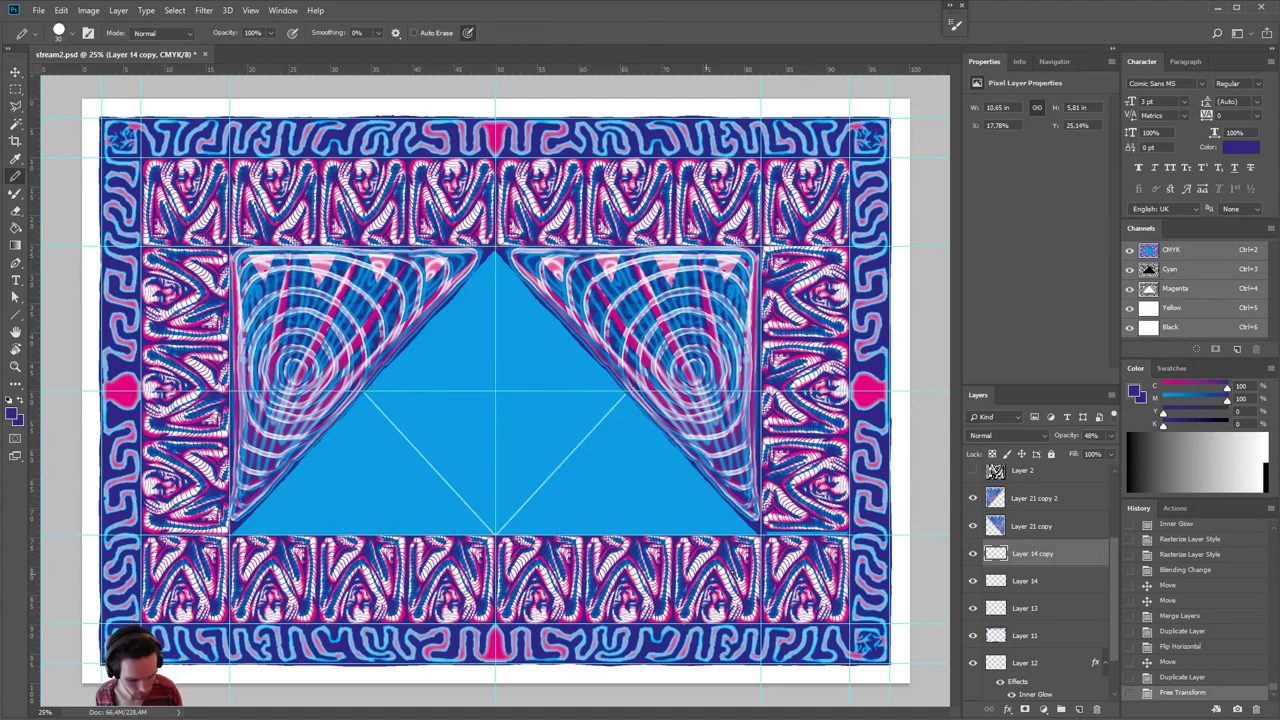
left_click(1055, 502)
left_click(1043, 553)
left_click(1079, 709)
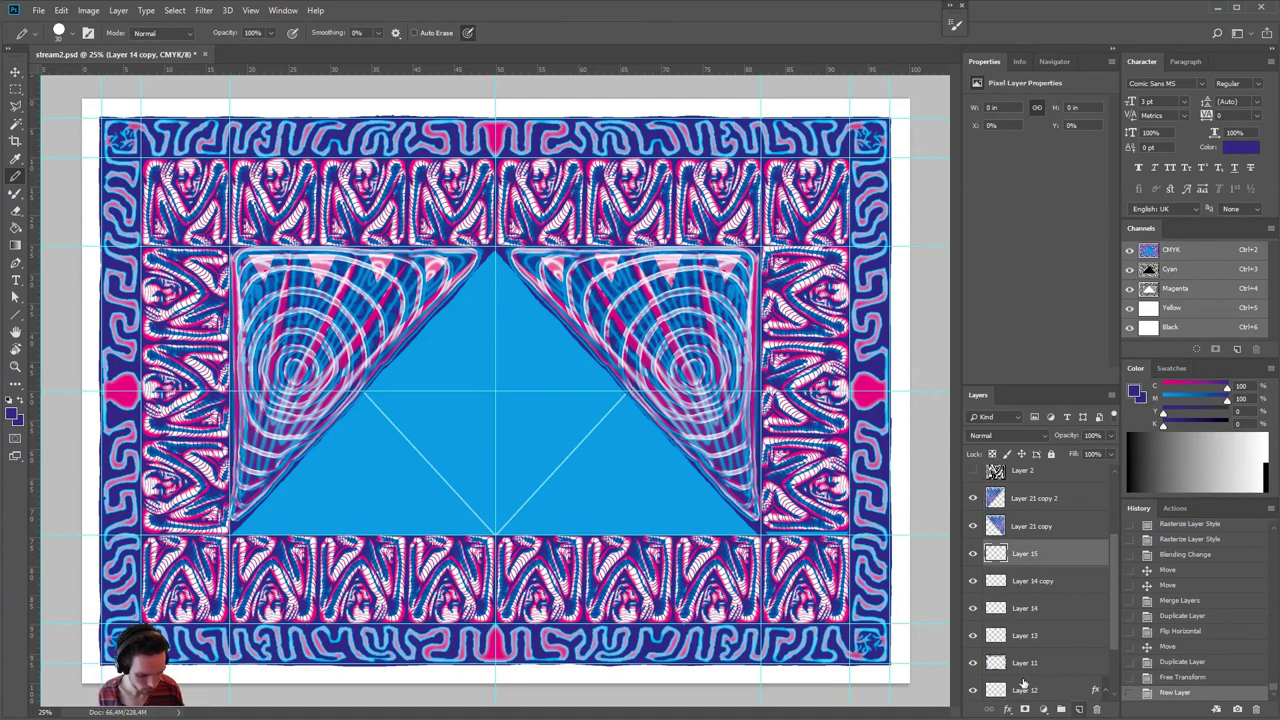
- Draw a dark pencil line along the right diagonal guide down to the bottom apex
left_click_drag(626, 395, 572, 451)
key("ctrl+z")
left_click_drag(627, 394, 497, 533)
key("ctrl+z")
left_click_drag(604, 419, 496, 530)
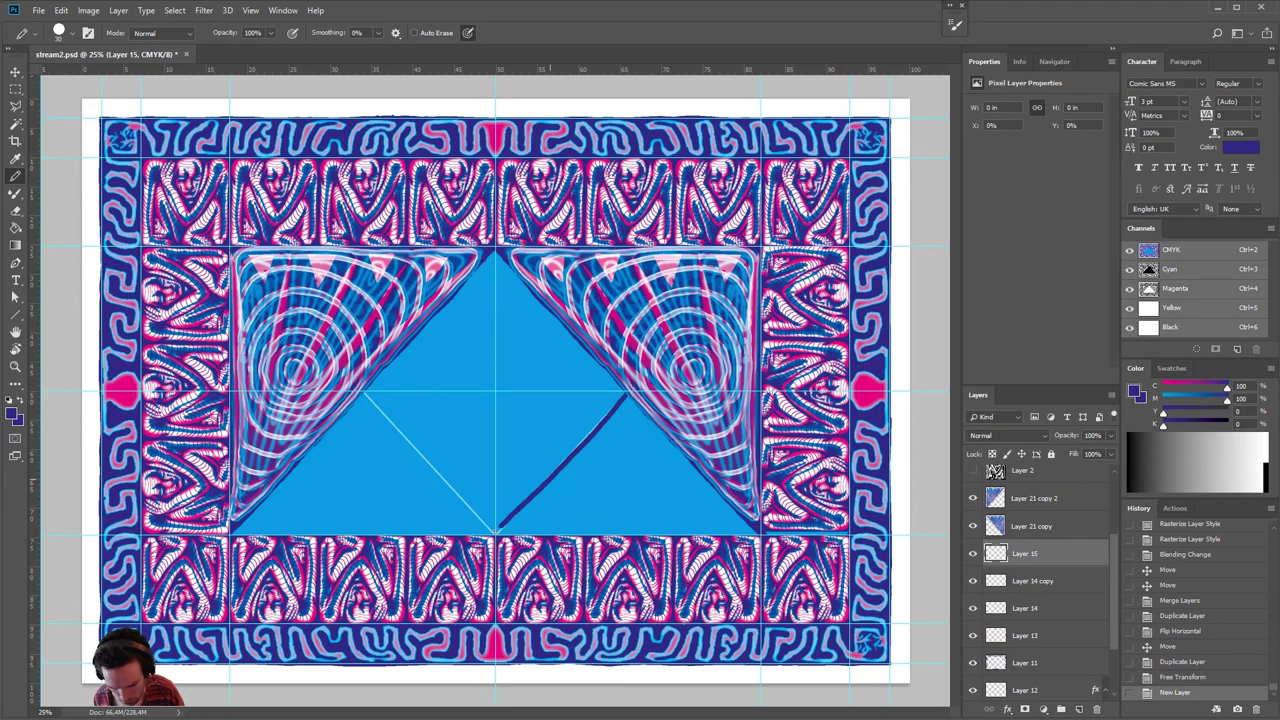
key("ctrl+z")
left_click_drag(626, 394, 496, 530)
mouse_move(566, 462)
left_mouse_down()
mouse_move(621, 396)
mouse_move(750, 527)
mouse_move(500, 533)
left_mouse_up()
left_click(503, 519)
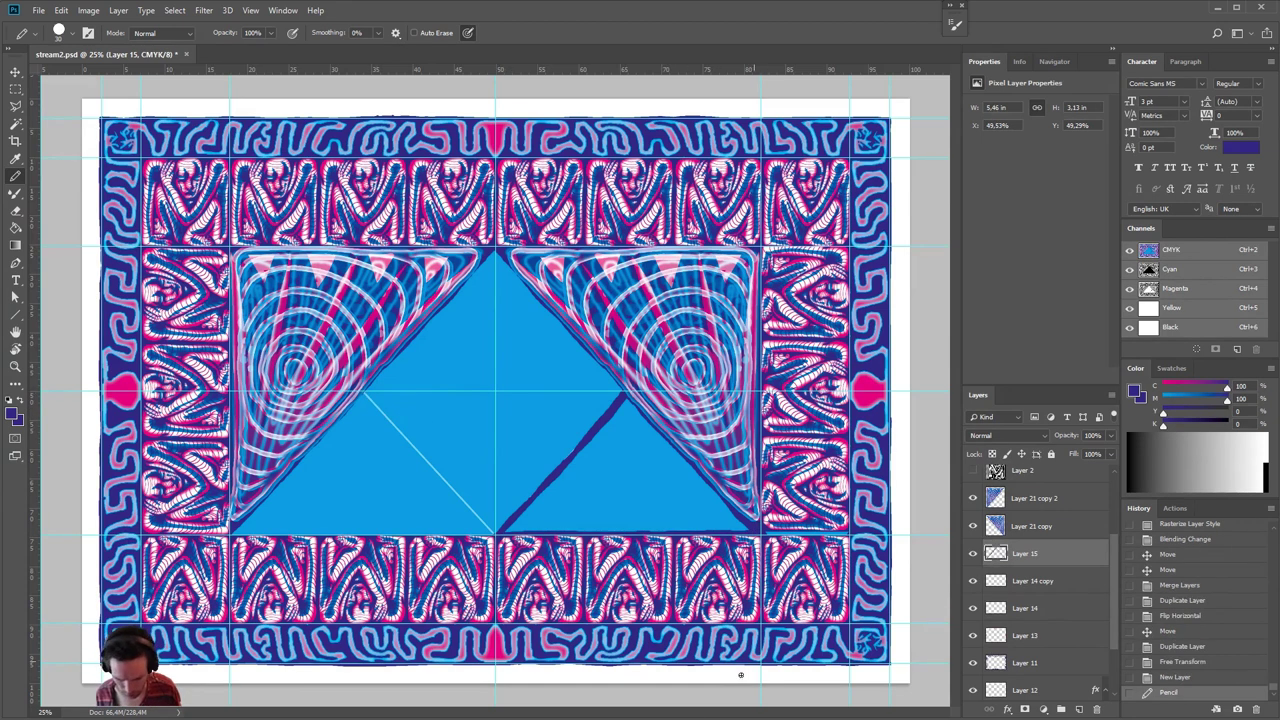
- Fill the area right of the line with dark blue using the Paint Bucket
key("g")
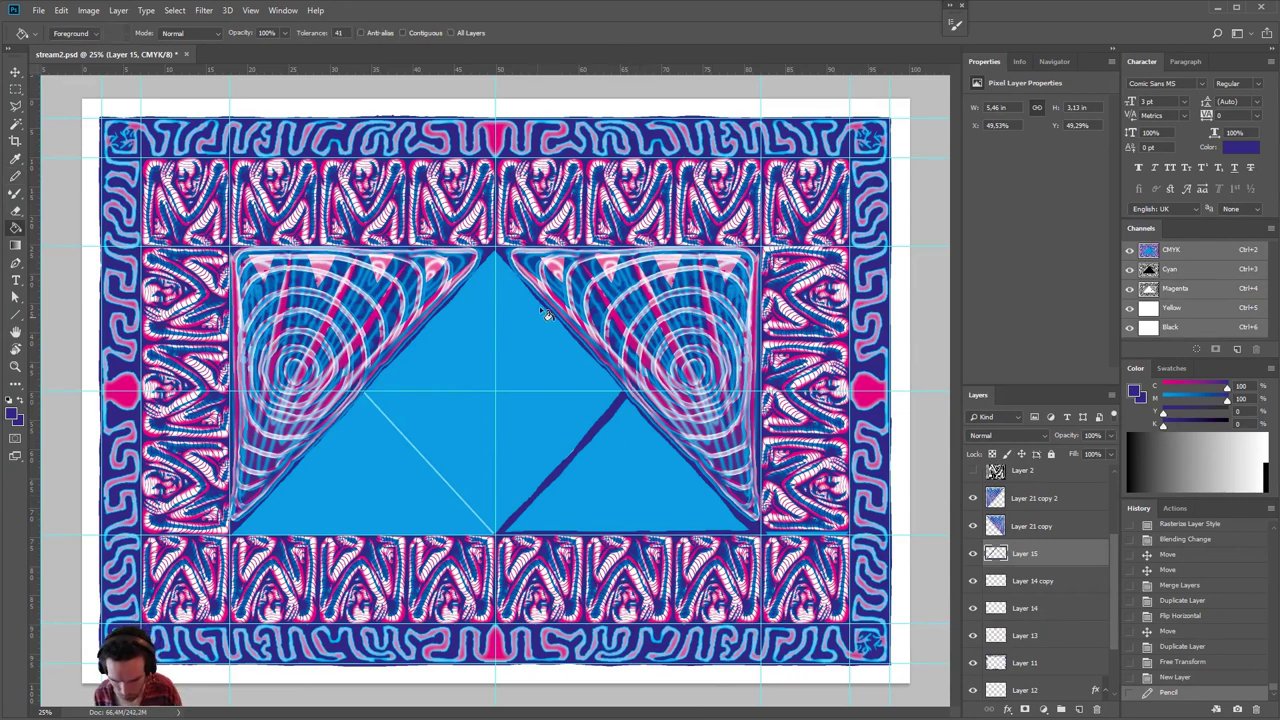
left_click(648, 487)
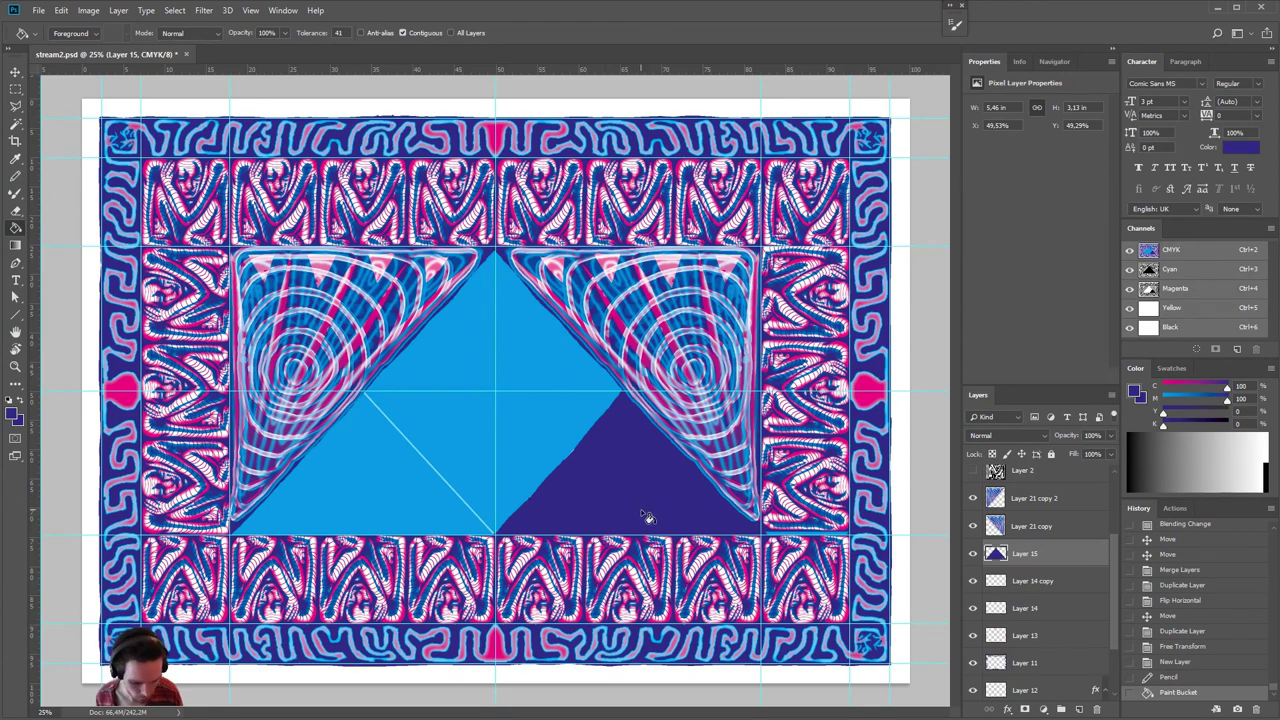
key("v")
key("b")
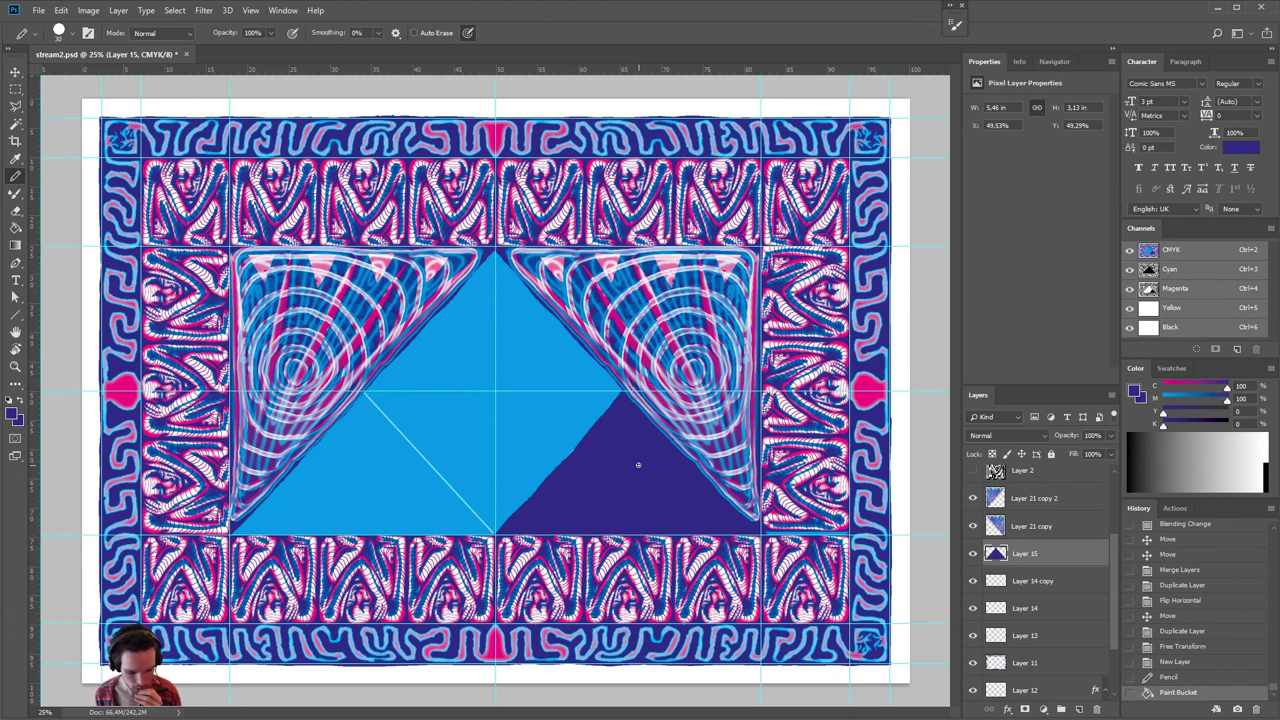
- Add Layer 16 clipped to the navy triangle and set a magenta colour with cyan 55
left_click(1078, 709)
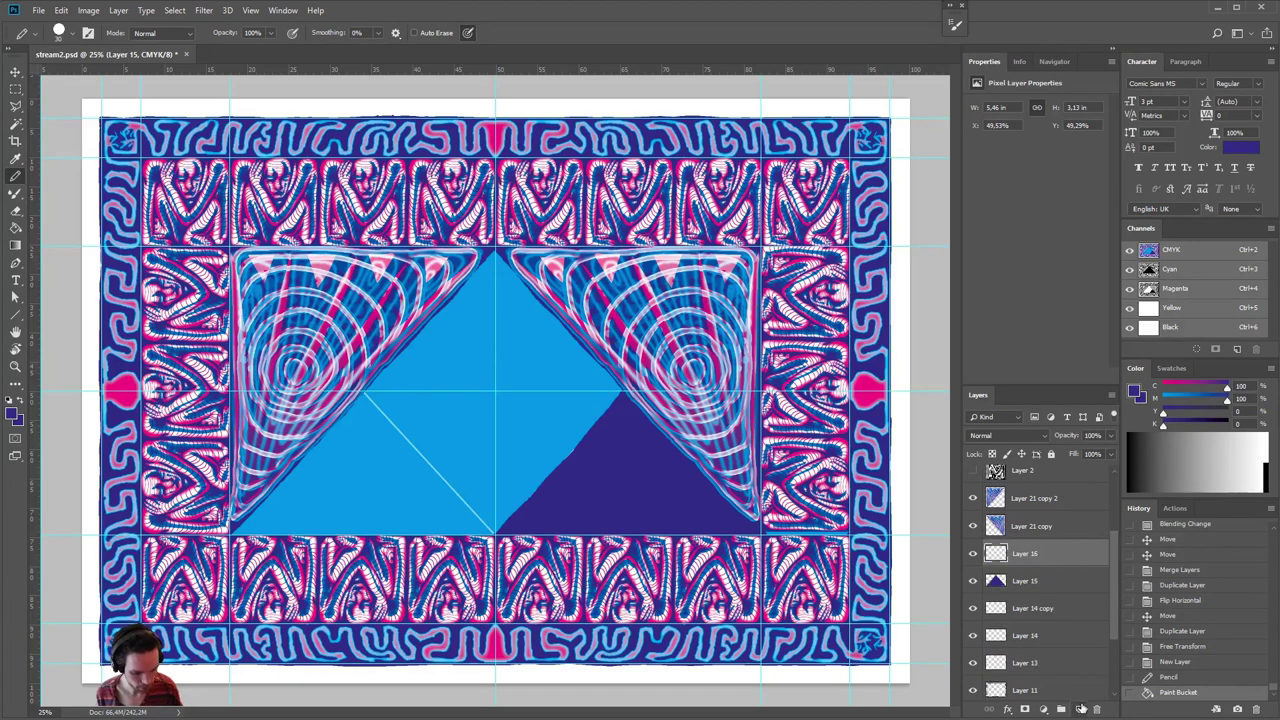
left_click(1048, 567, "alt")
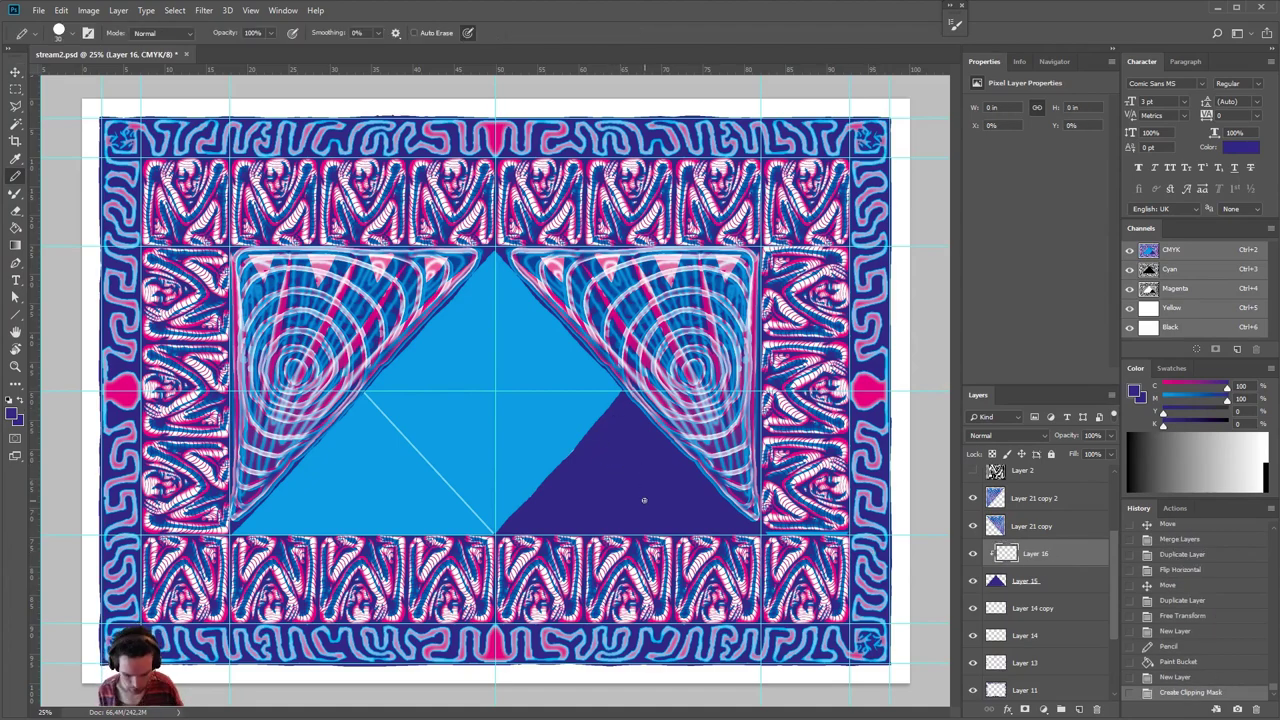
scroll(646, 506, "up", 1)
scroll(623, 528, "down", 2)
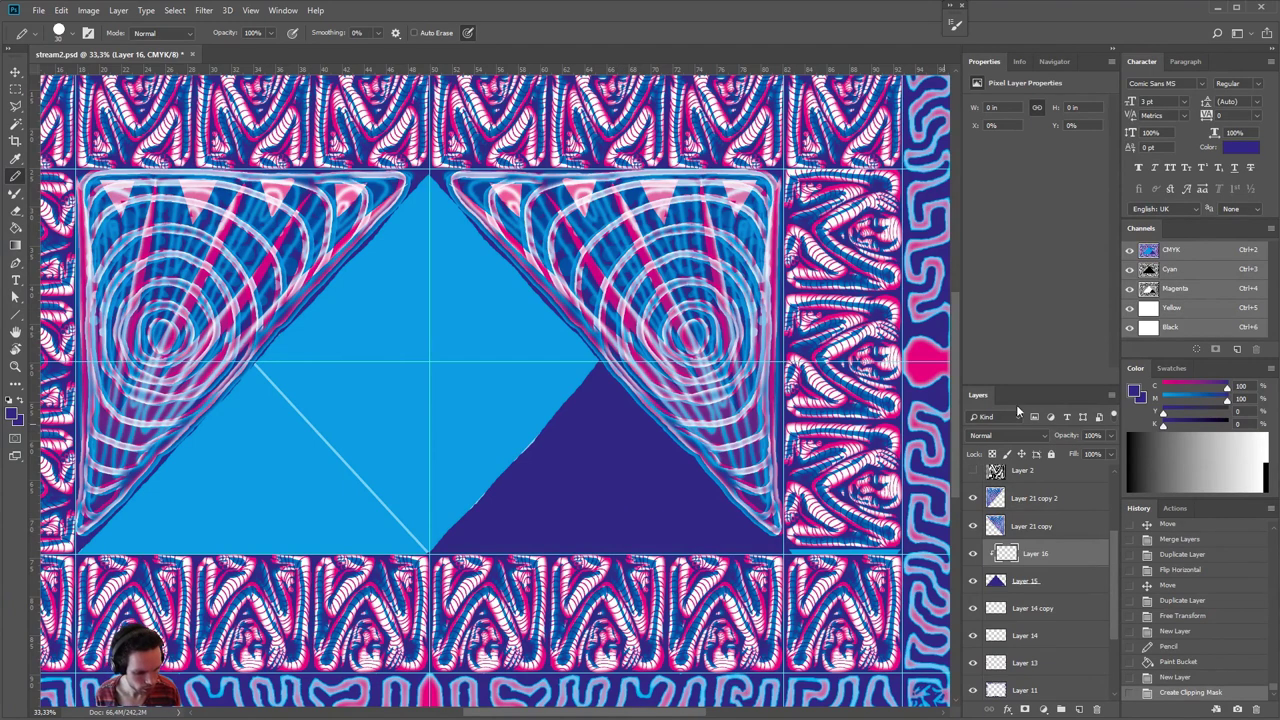
left_click_drag(1225, 392, 1196, 395)
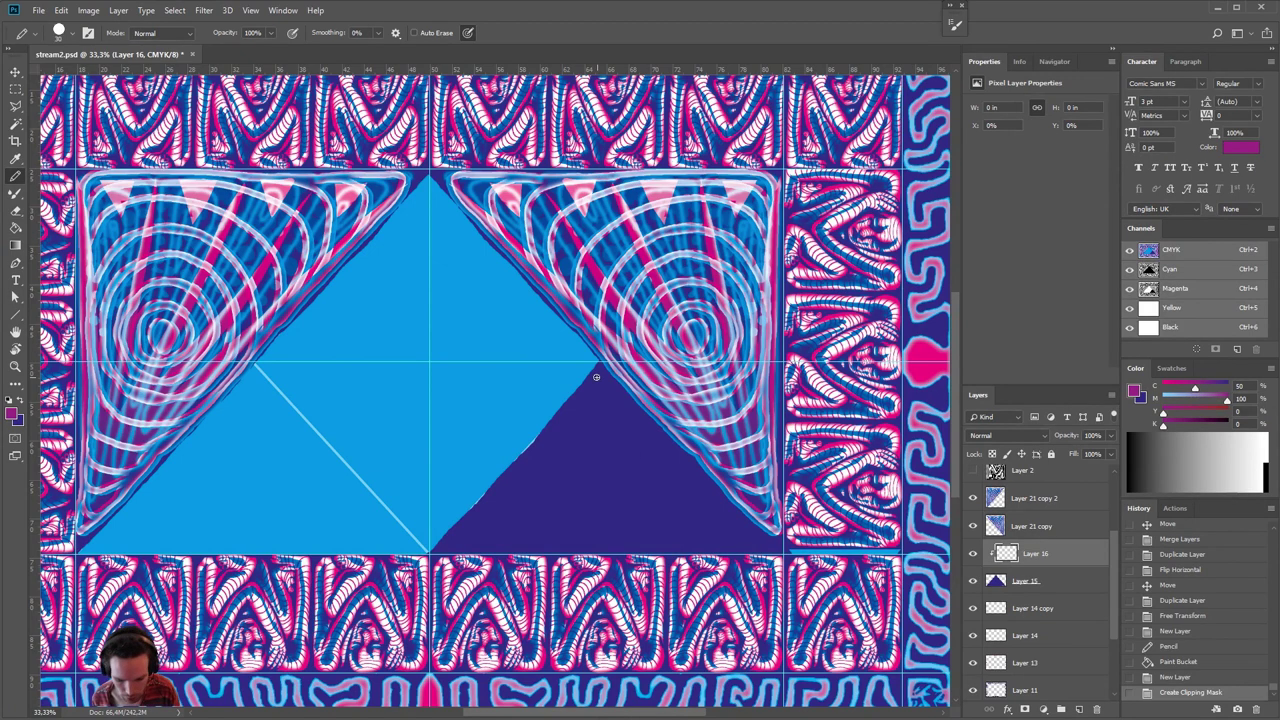
left_click_drag(596, 376, 578, 432)
key("ctrl+z")
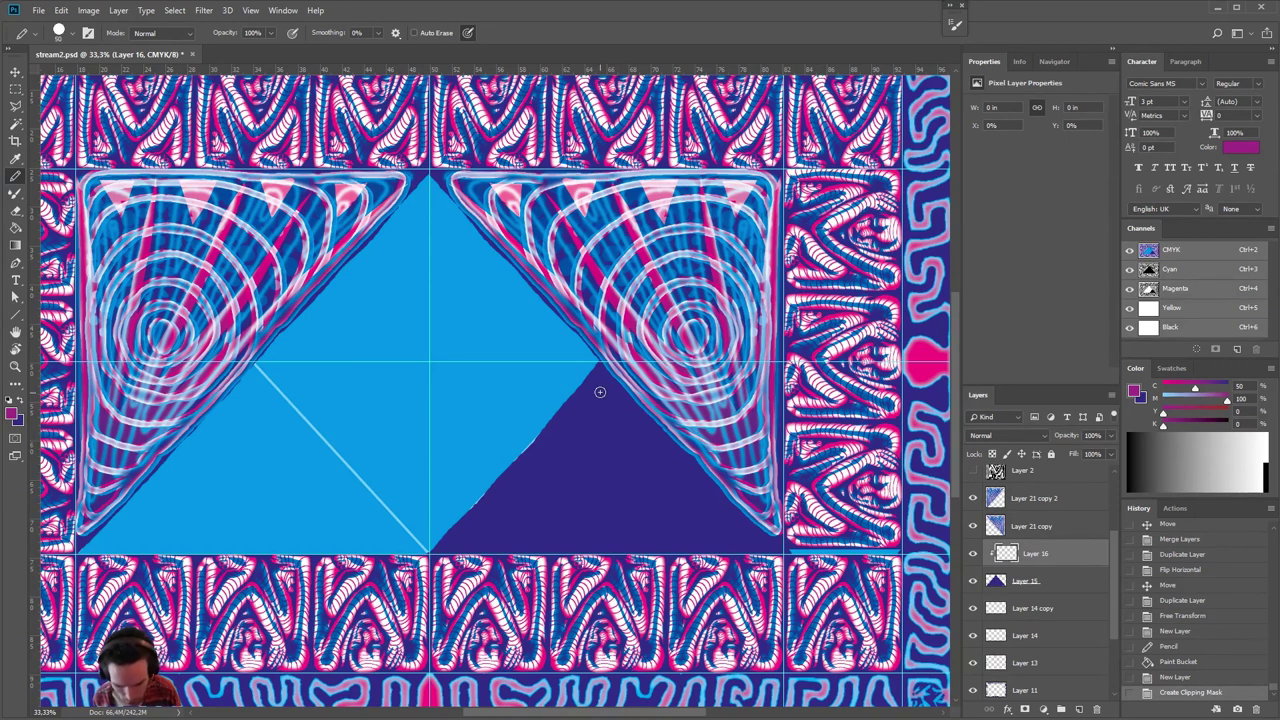
mouse_move(596, 382)
left_mouse_down()
mouse_move(586, 410)
mouse_move(614, 415)
left_mouse_up()
- Dab a cluster of magenta dots across the upper part of the dark triangle
left_click(590, 440)
left_click(578, 438)
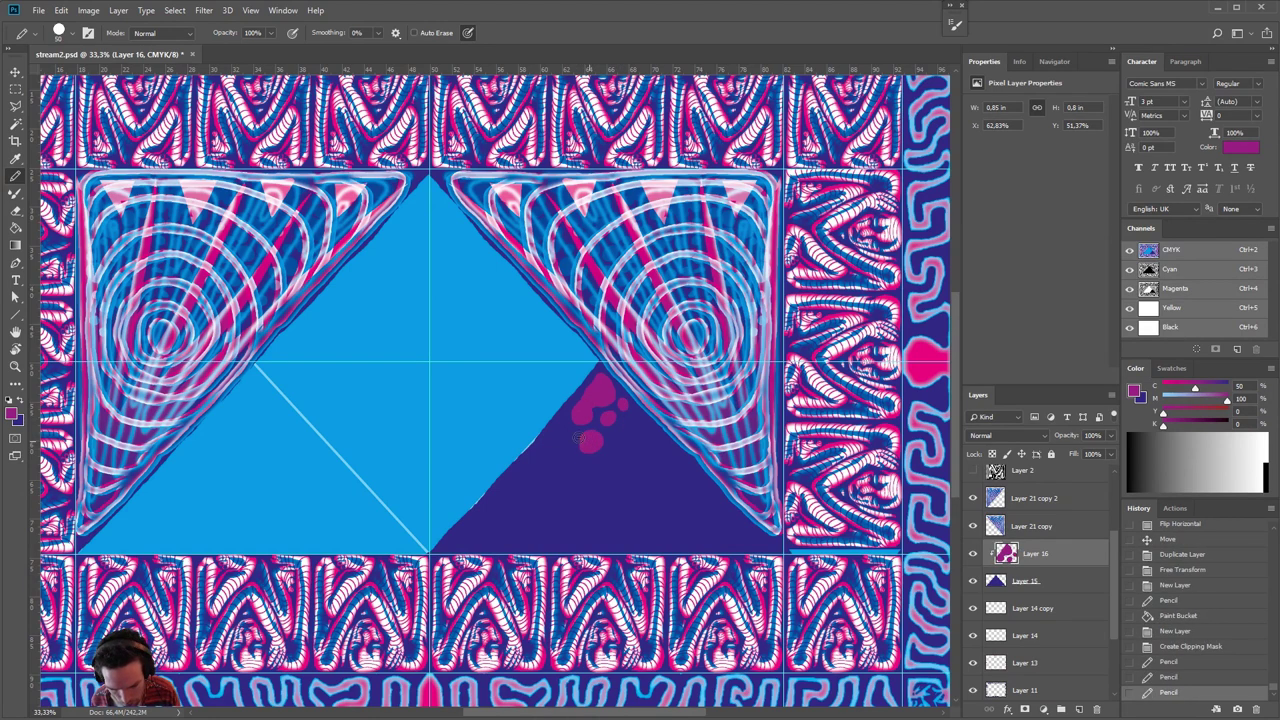
left_click(565, 436)
left_click(622, 440)
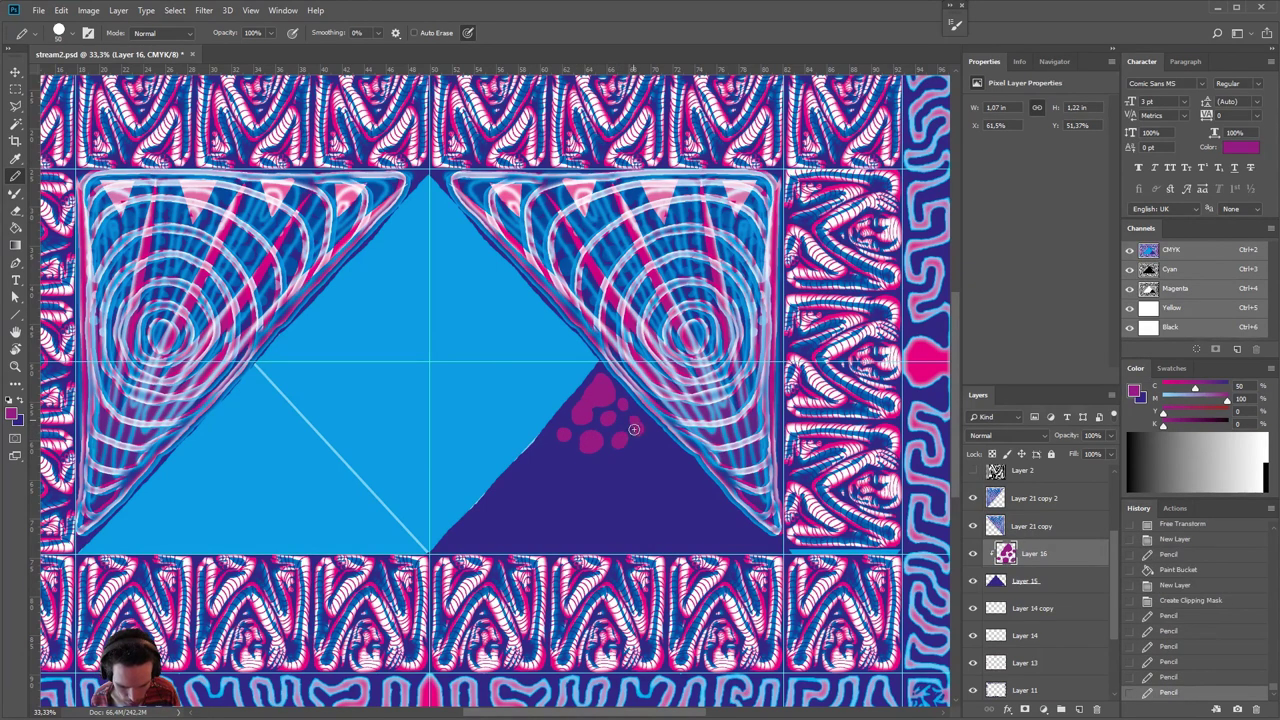
left_click(640, 432)
left_click(636, 460)
left_click(664, 455)
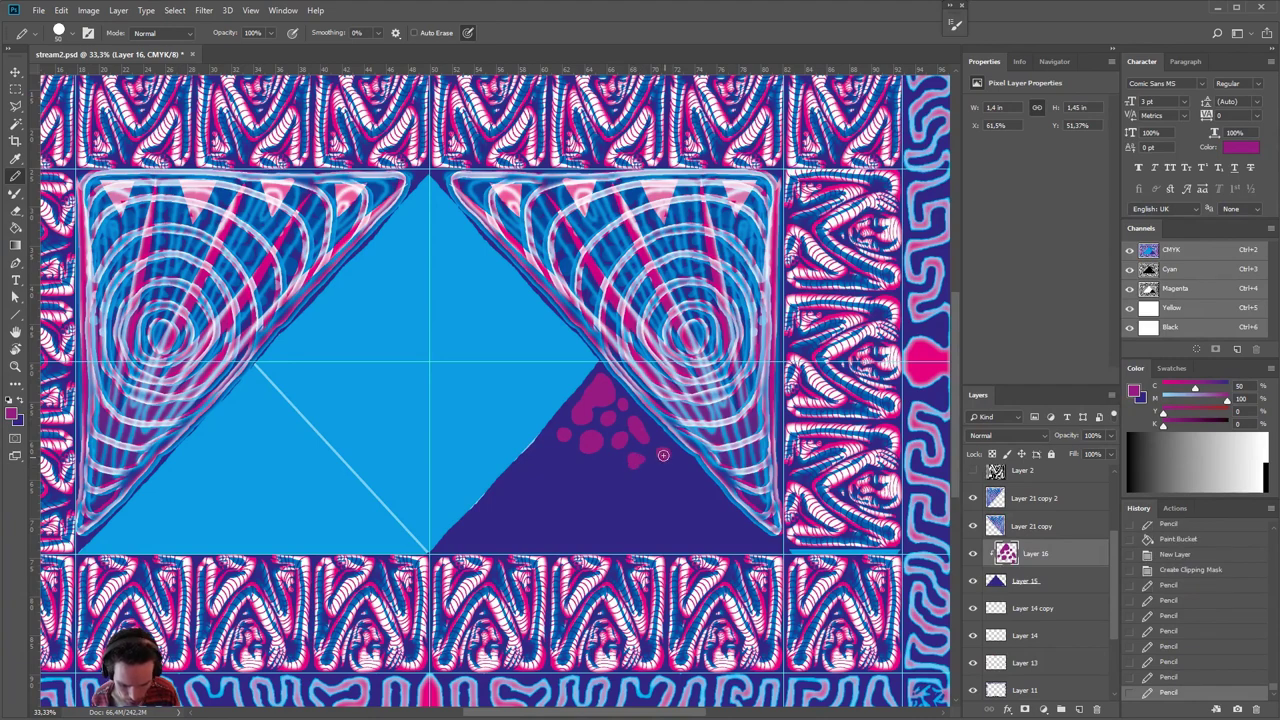
left_click(641, 464)
left_click(607, 464)
left_click(553, 460)
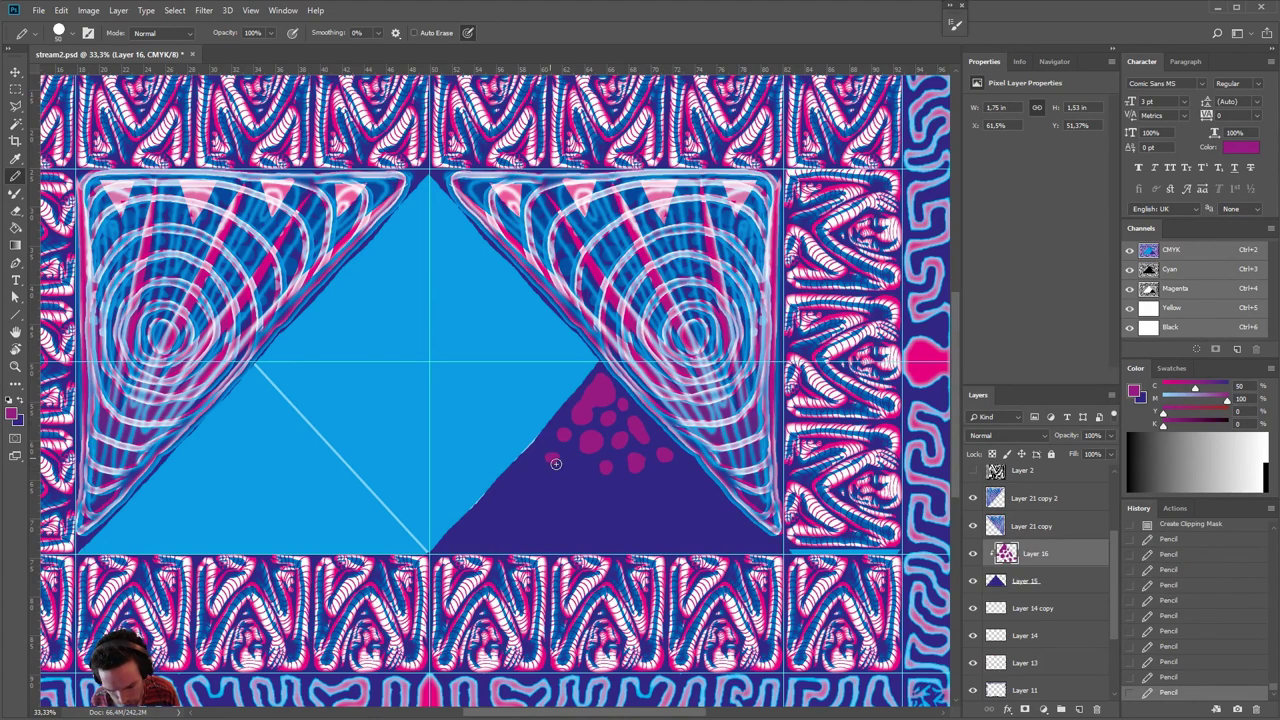
left_click(580, 482)
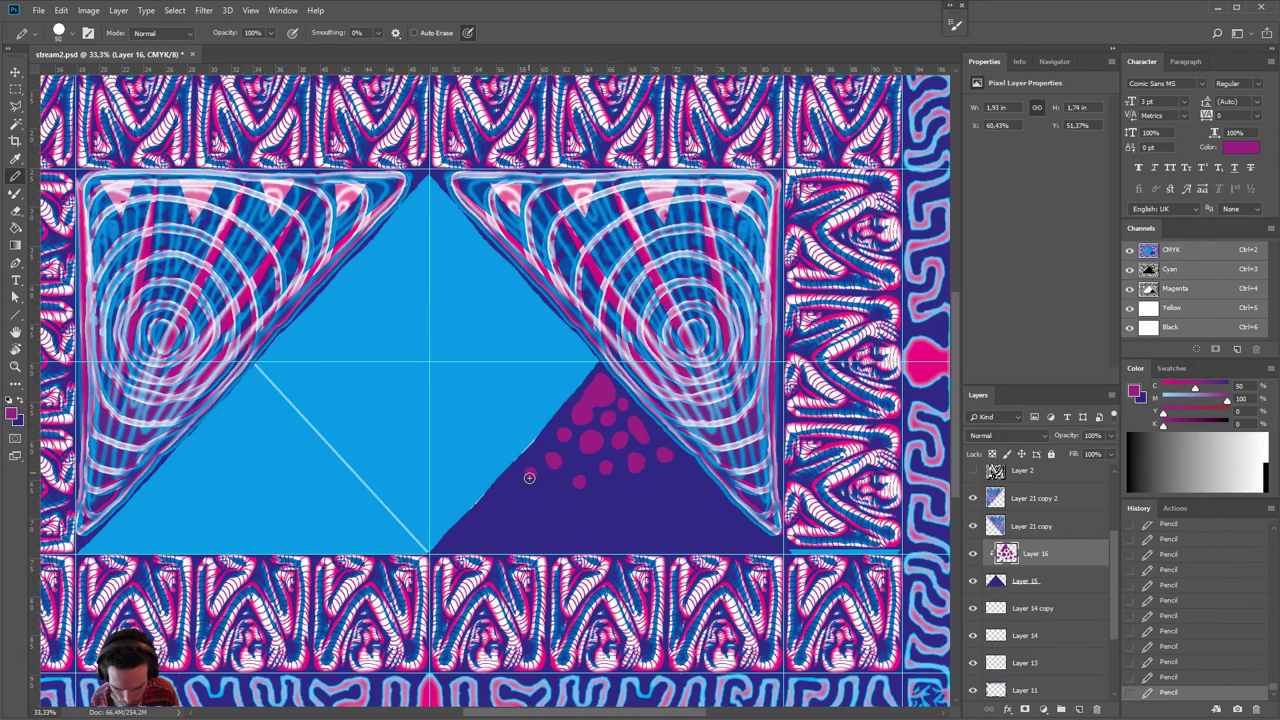
left_click(529, 477)
left_click(646, 480)
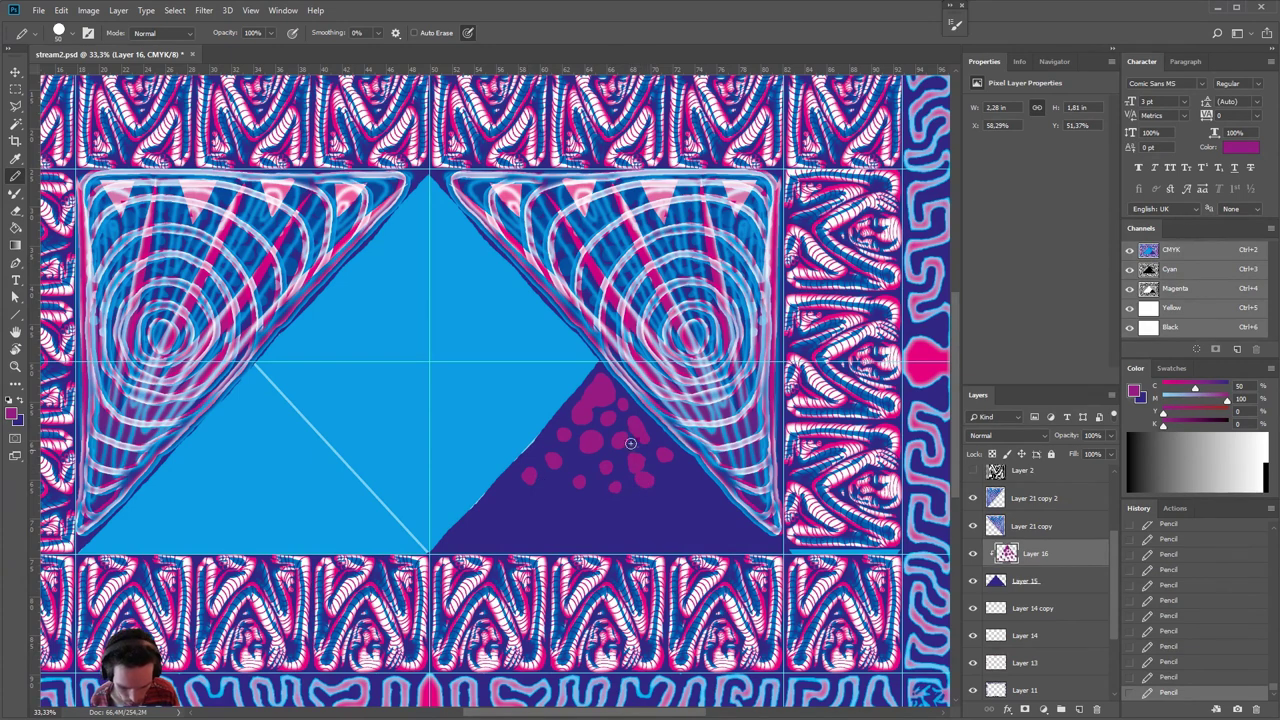
- Scribble dense magenta marks at the triangle's top and scatter more dots down to the apex
mouse_move(615, 403)
left_mouse_down()
mouse_move(580, 430)
mouse_move(631, 418)
mouse_move(653, 445)
mouse_move(586, 457)
mouse_move(551, 441)
mouse_move(570, 453)
left_mouse_up()
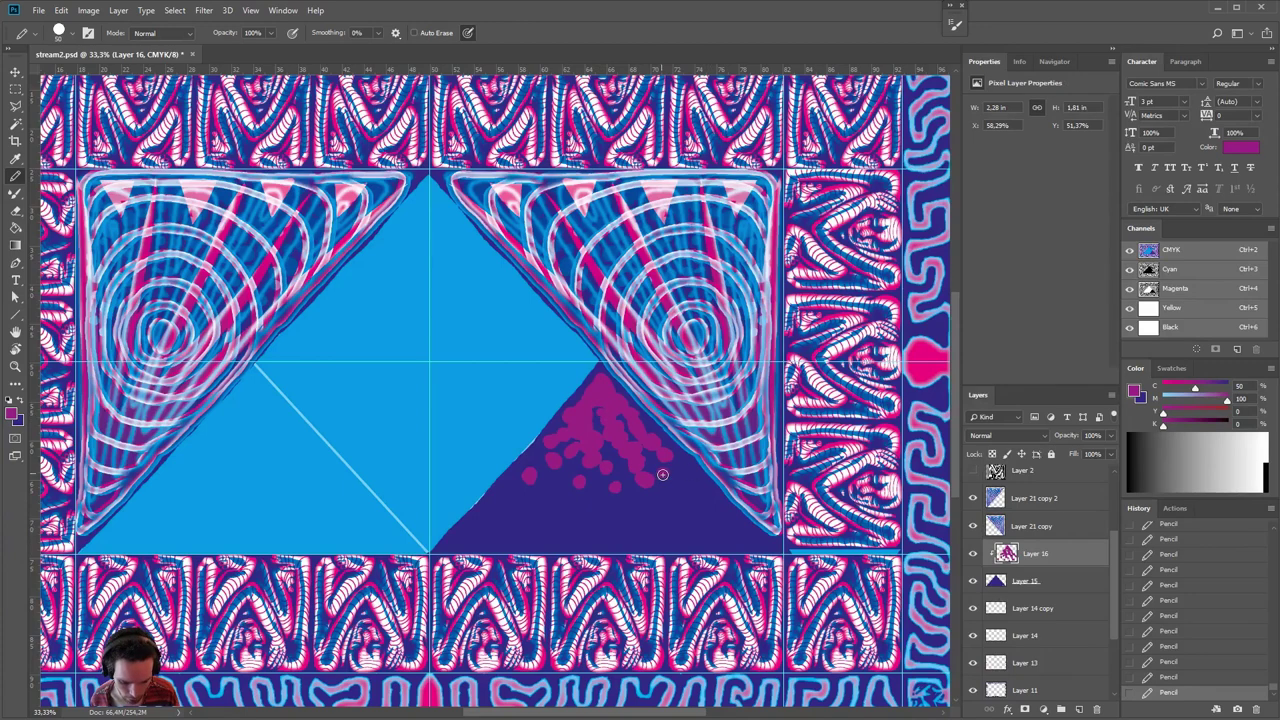
left_click(690, 488)
left_click(694, 485)
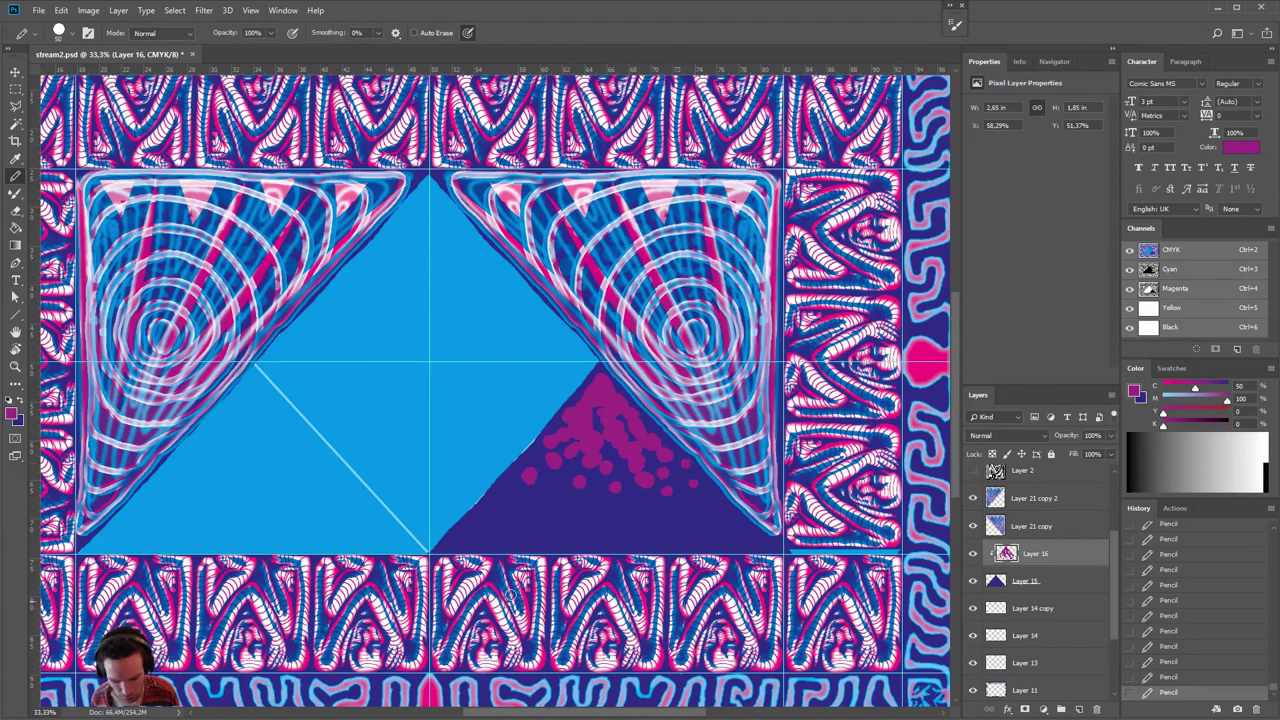
left_click(616, 505)
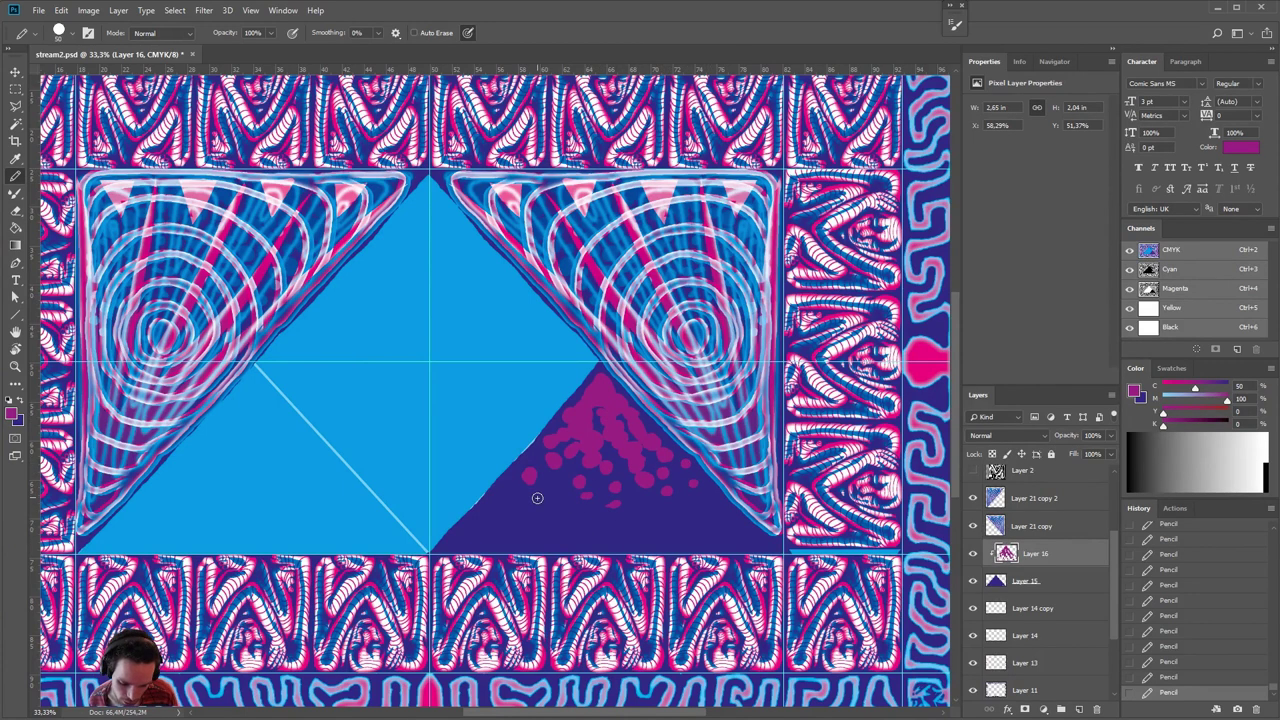
left_click(716, 500)
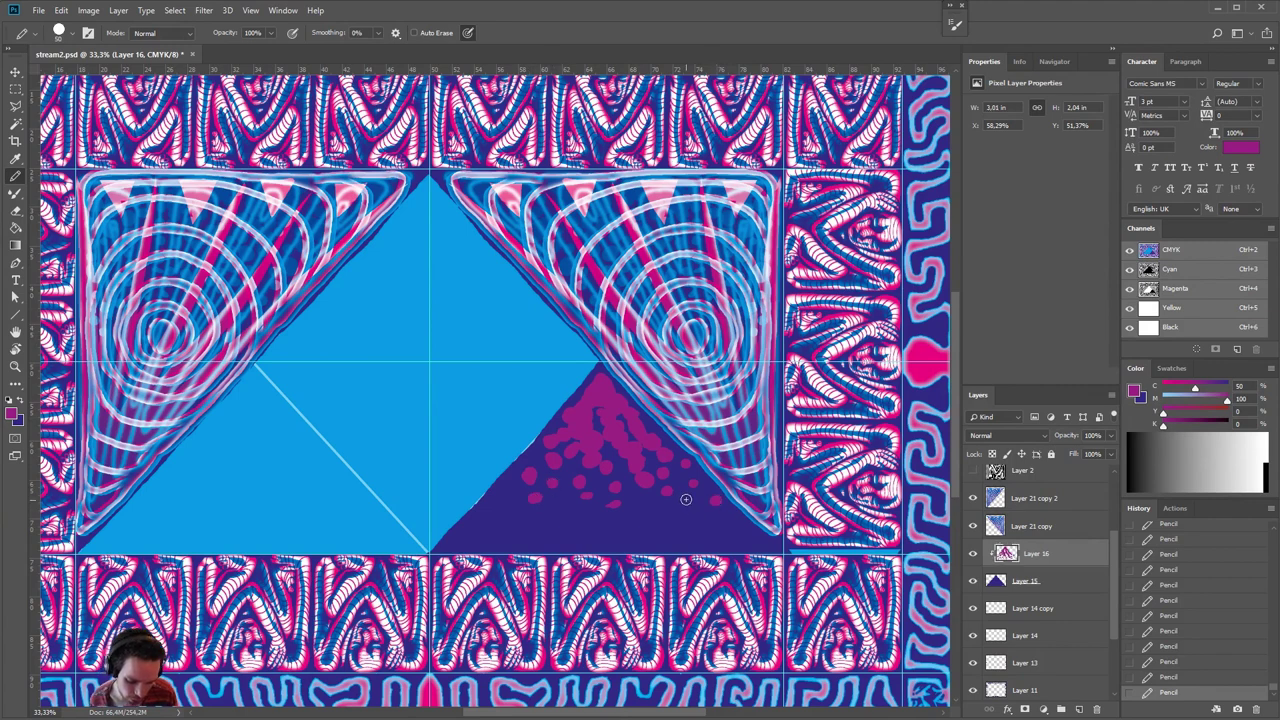
left_click(504, 490)
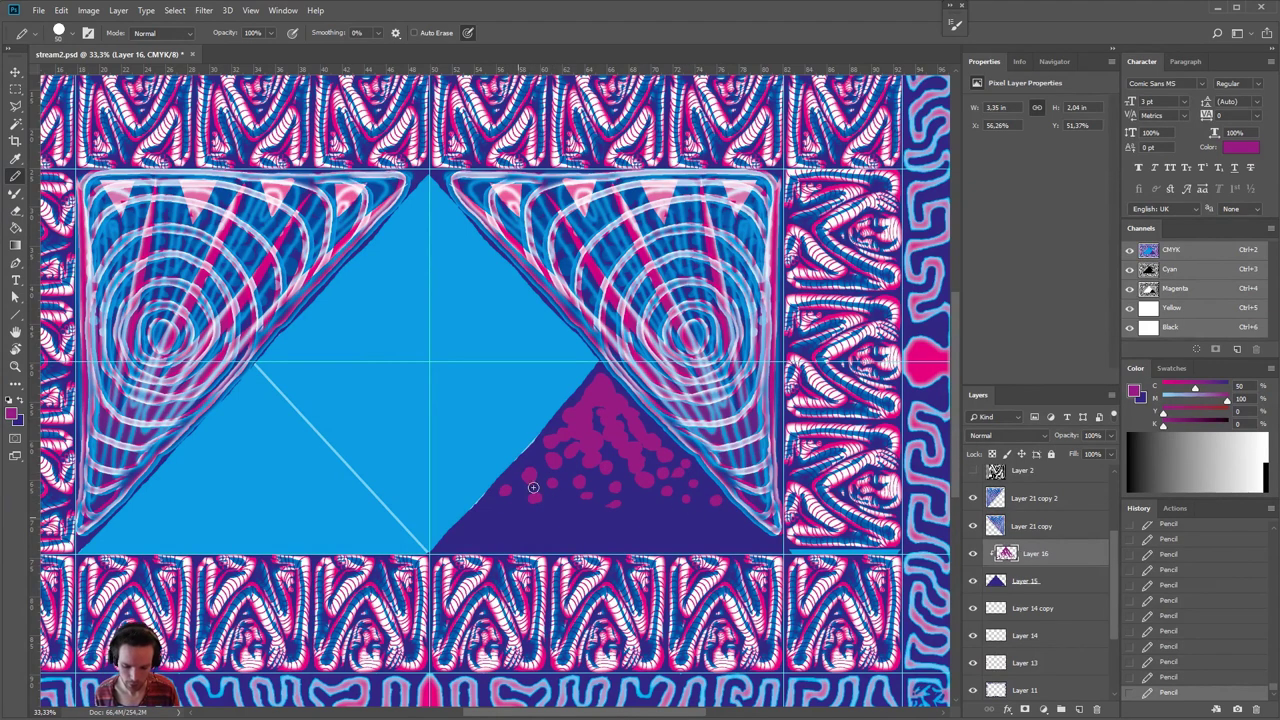
left_click(596, 382)
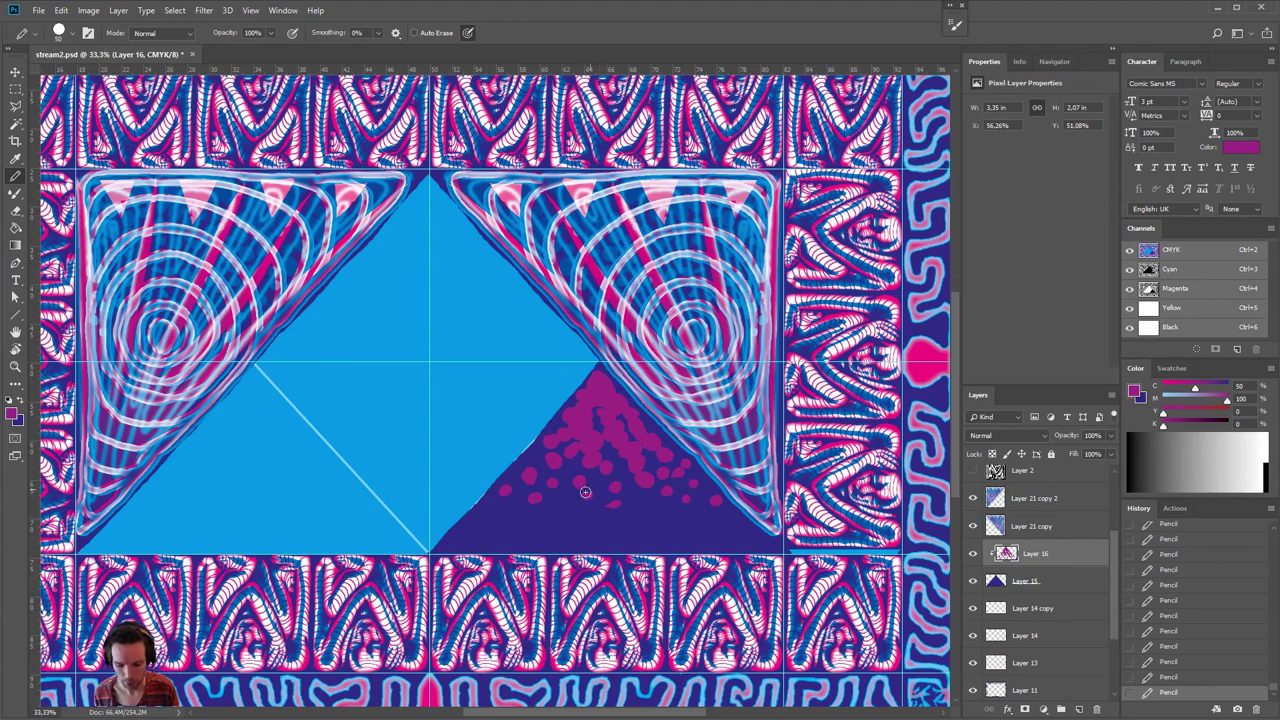
left_click(634, 520)
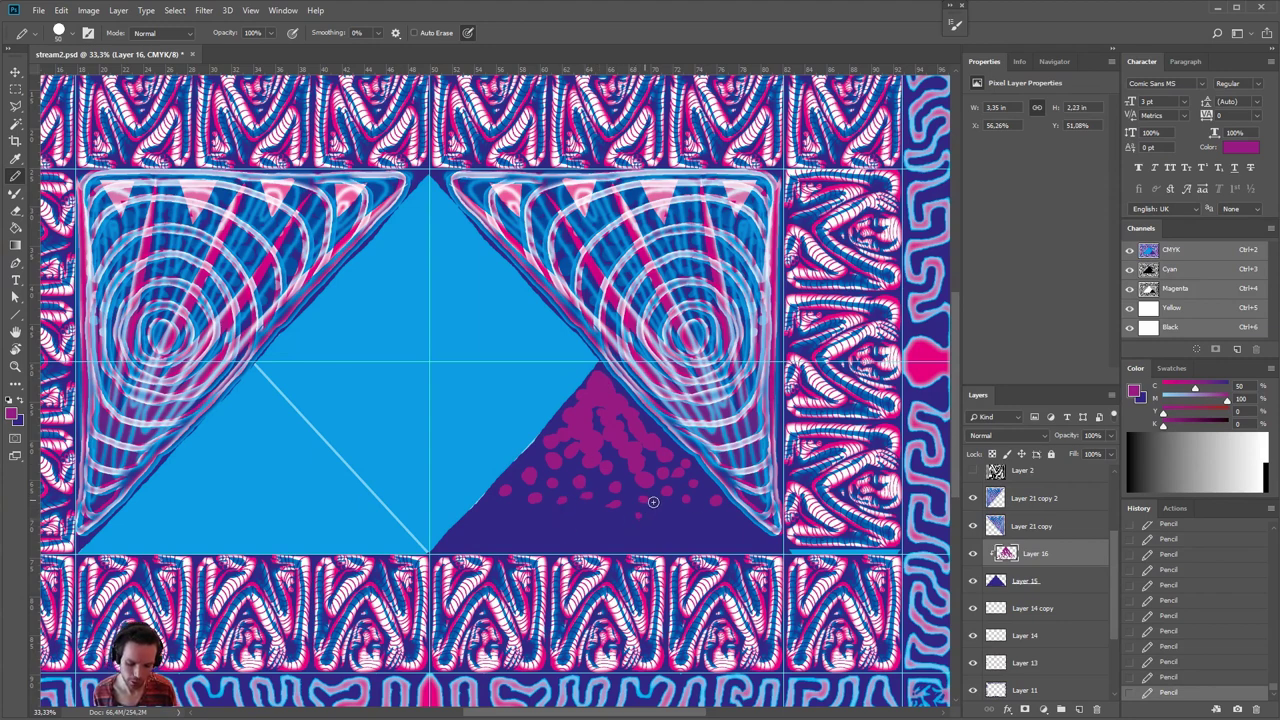
left_click(691, 517)
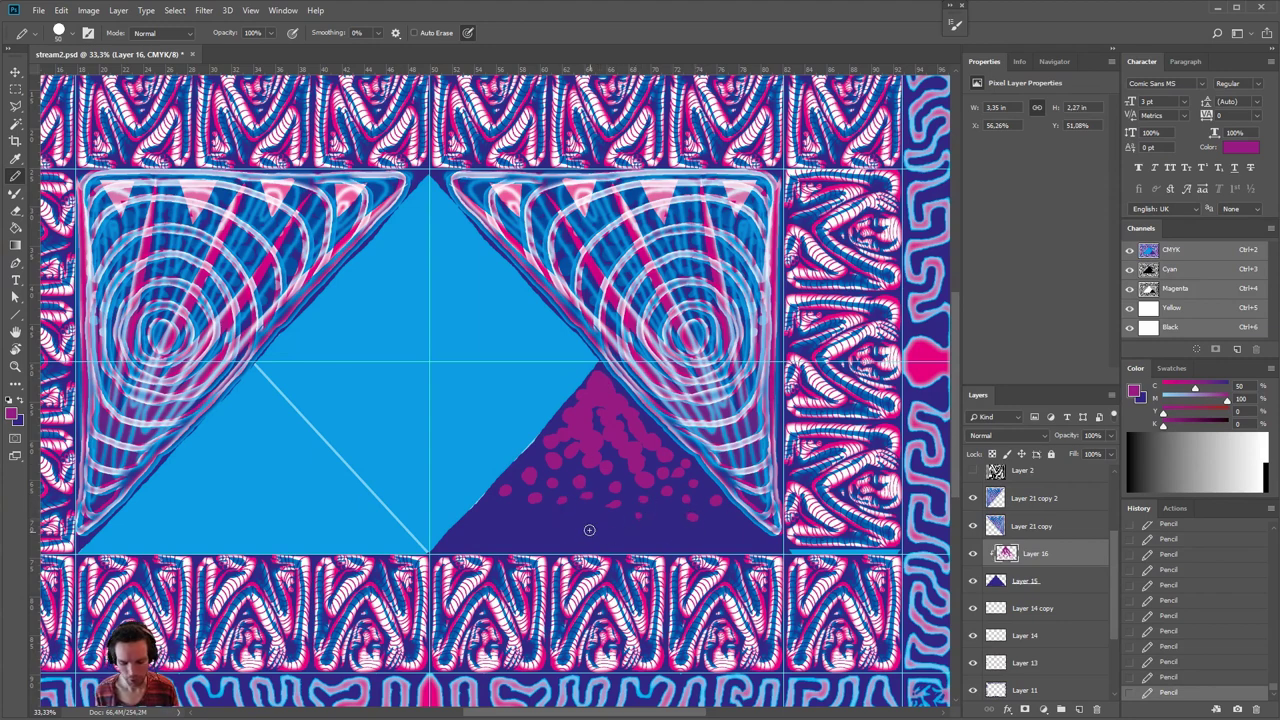
left_click(474, 544)
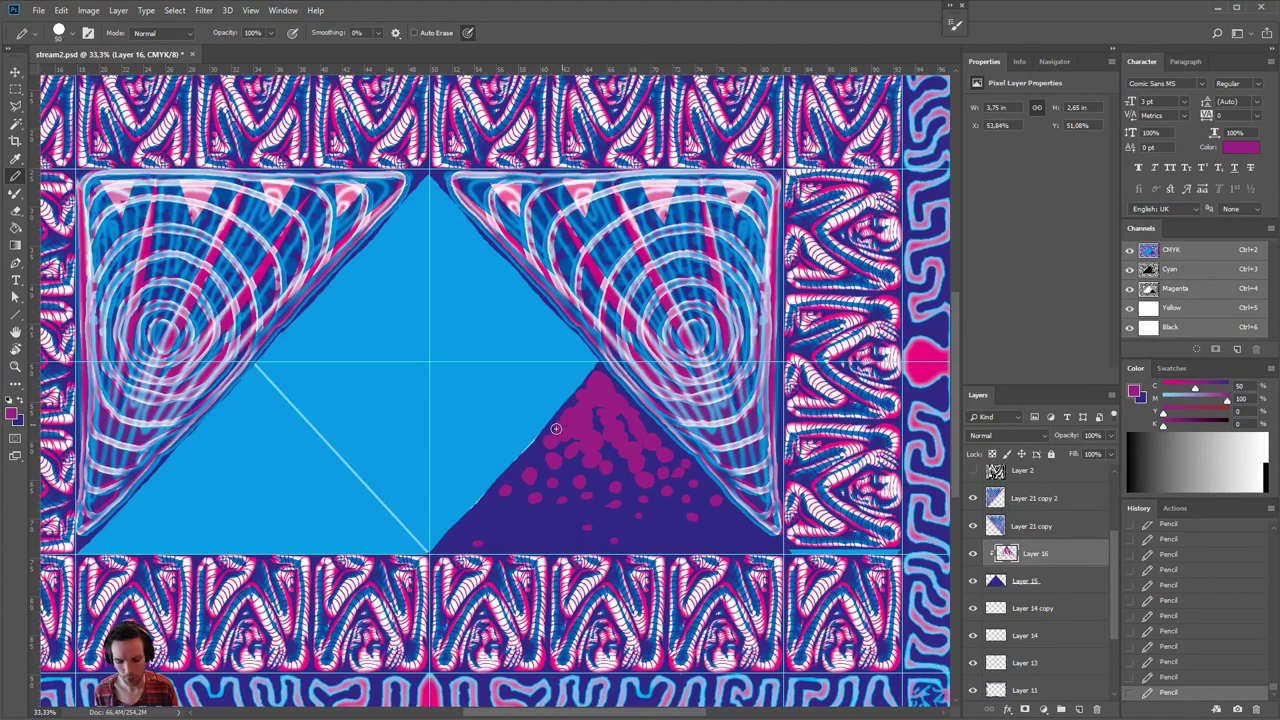
left_click(715, 526)
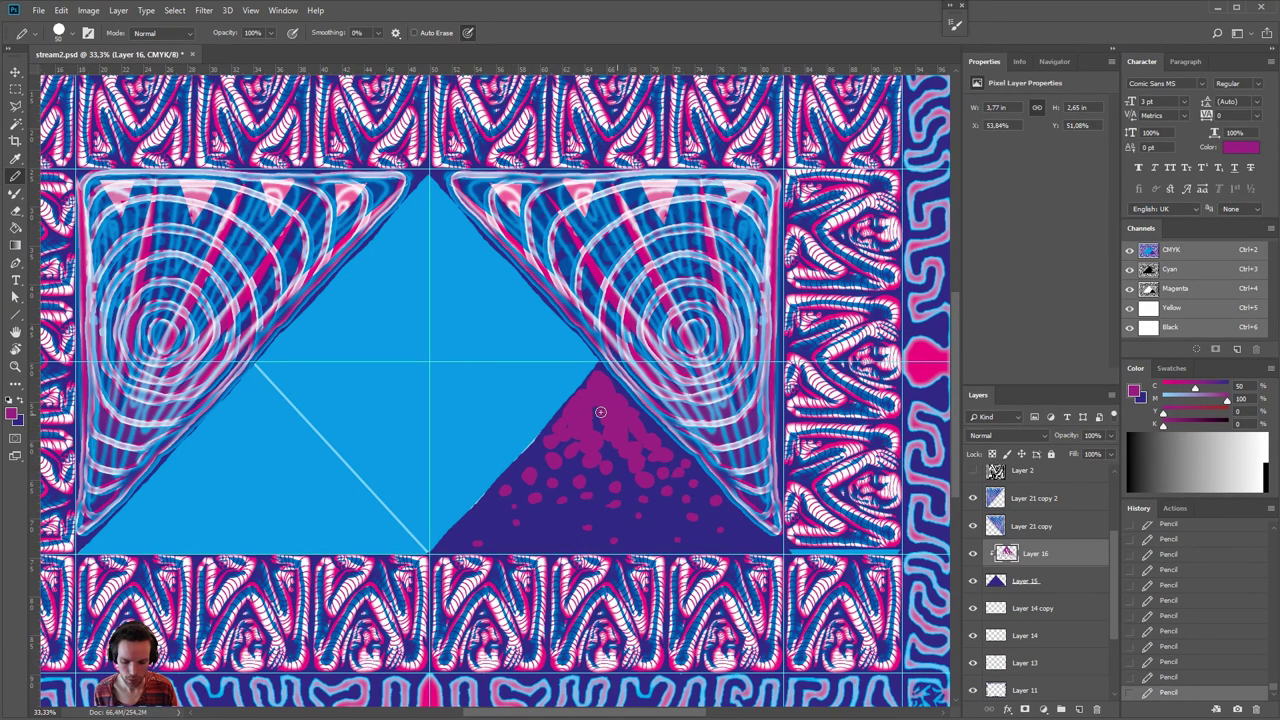
left_click(600, 374)
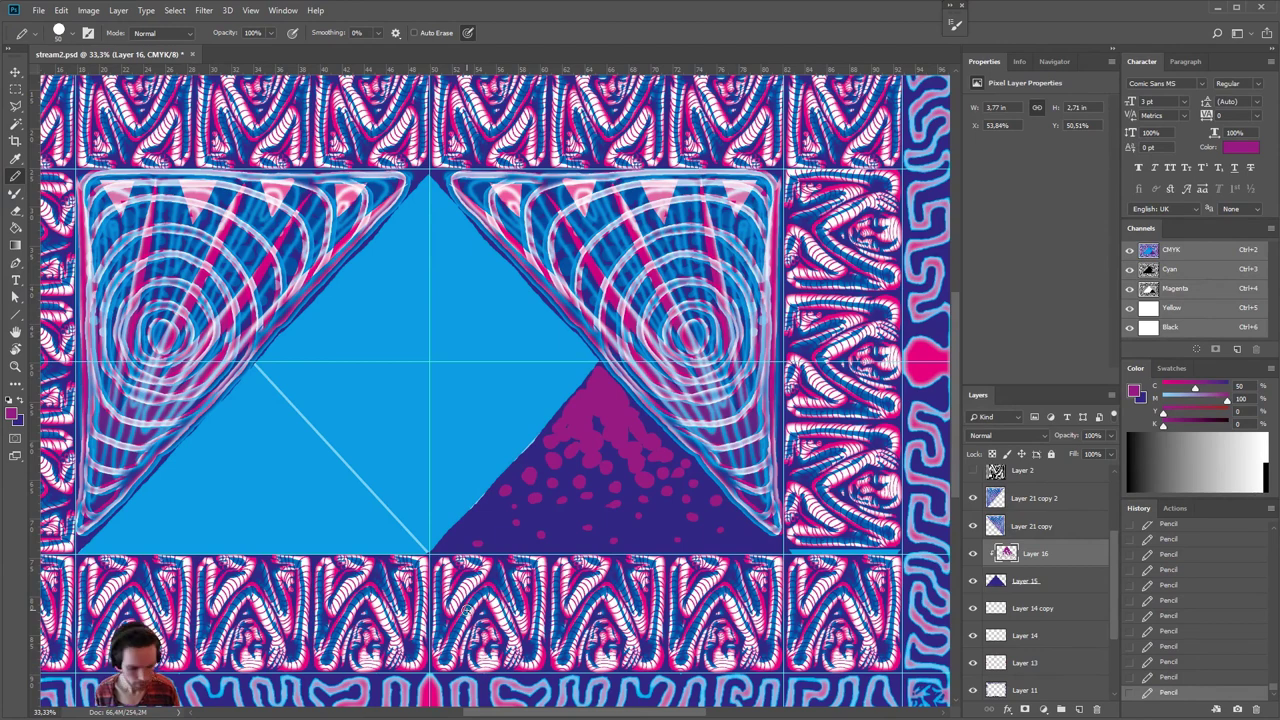
- Open Layer 16's Layer Style and enable a Stroke positioned Outside
double_click(1070, 558)
left_click_drag(676, 283, 872, 274)
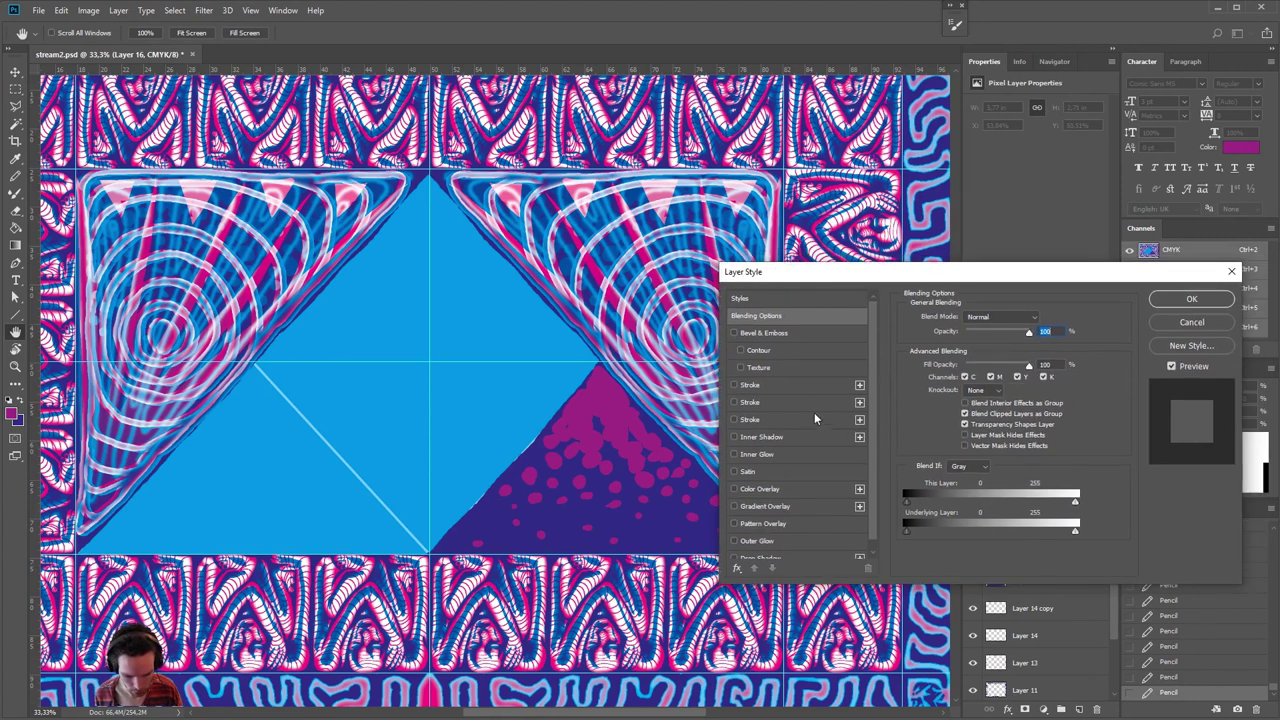
left_click(755, 384)
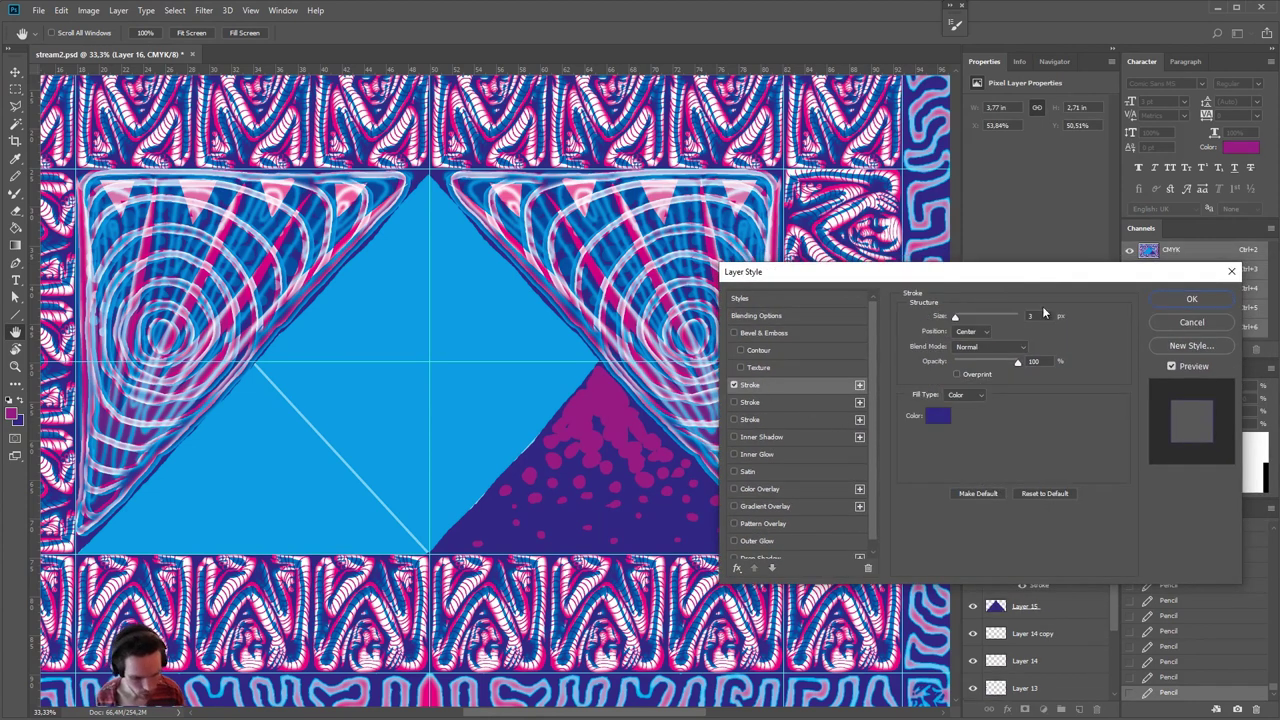
left_click(972, 331)
left_click(968, 335)
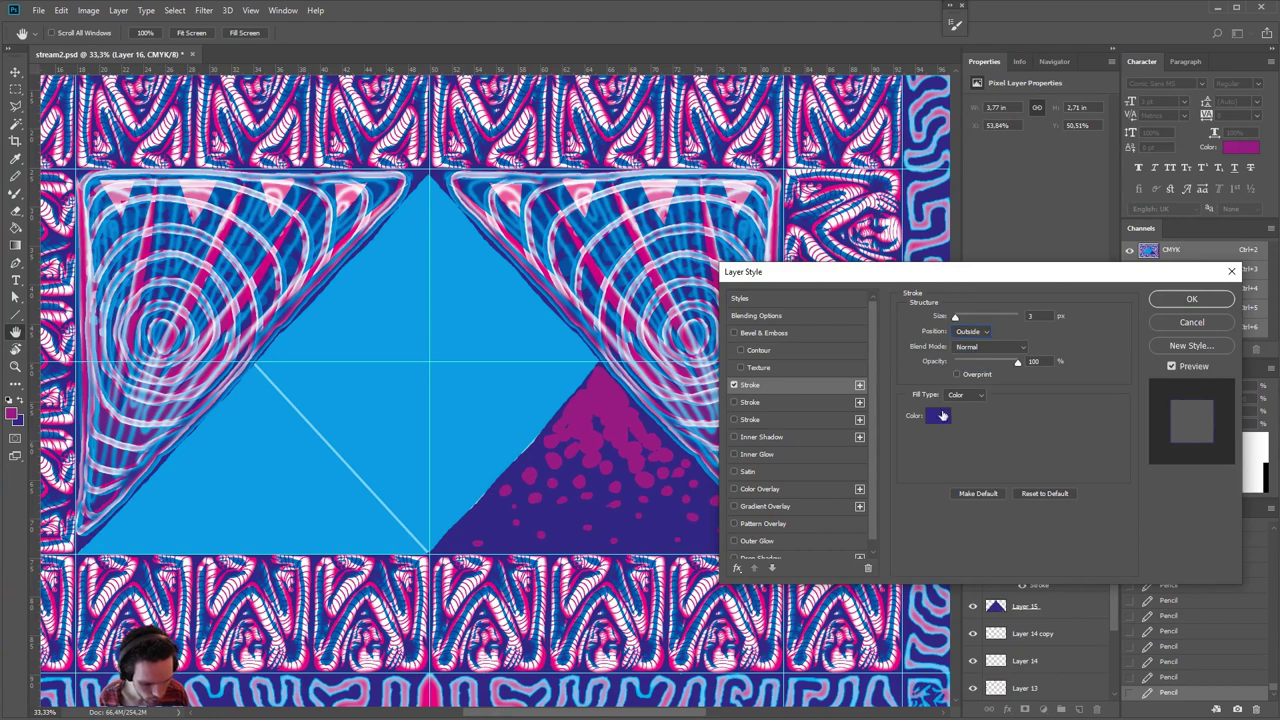
- Make the stroke magenta (C0 M100) and set its size to 10 px
left_click(938, 416)
left_click(692, 414)
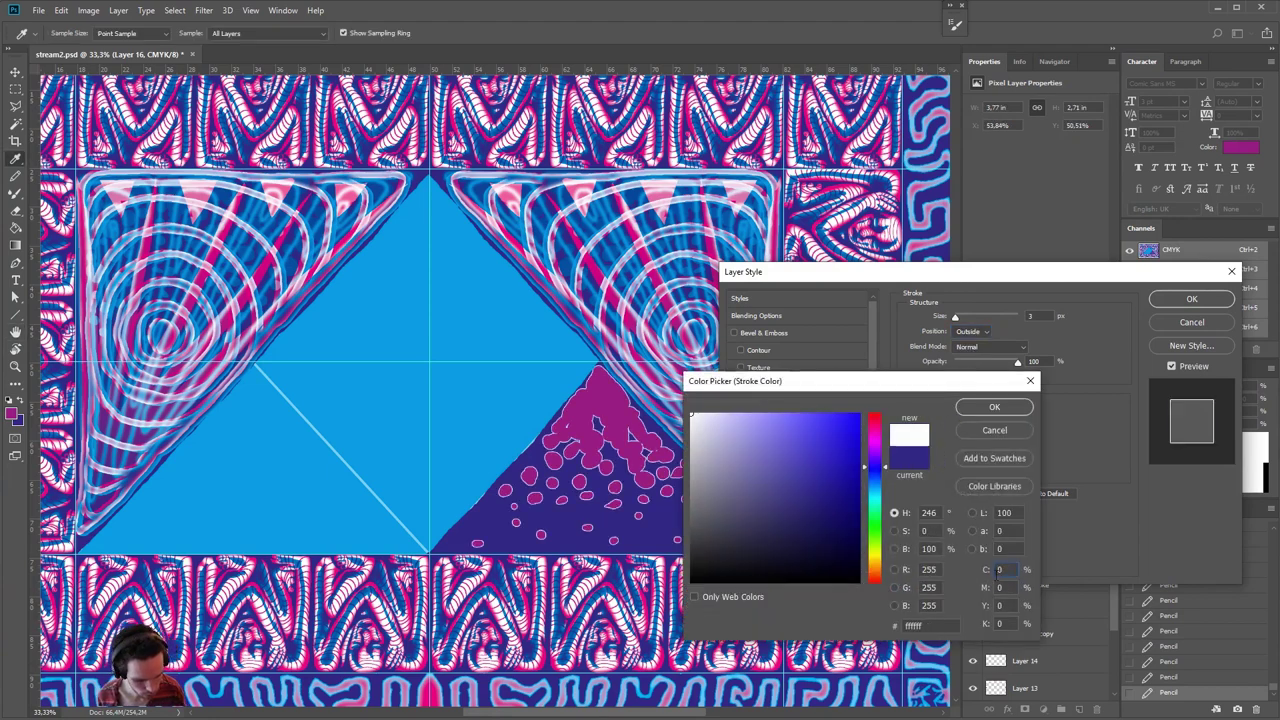
left_click(999, 570)
type("100")
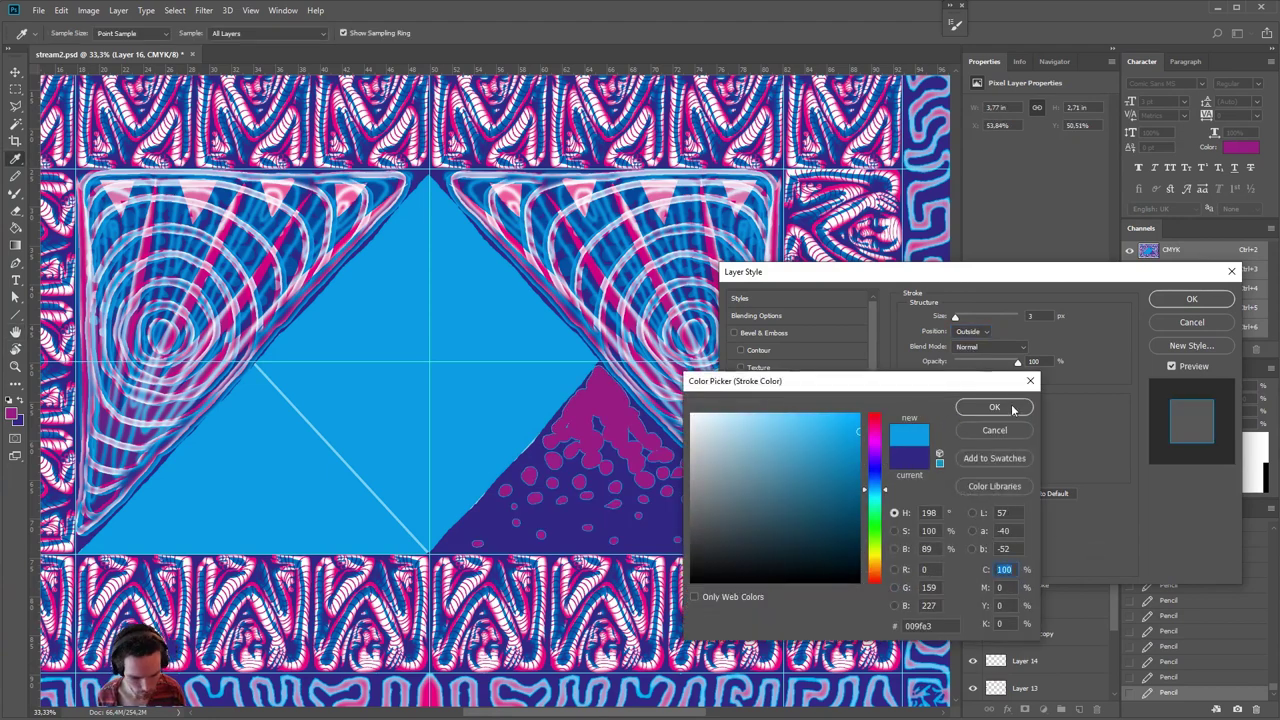
left_click(1013, 409)
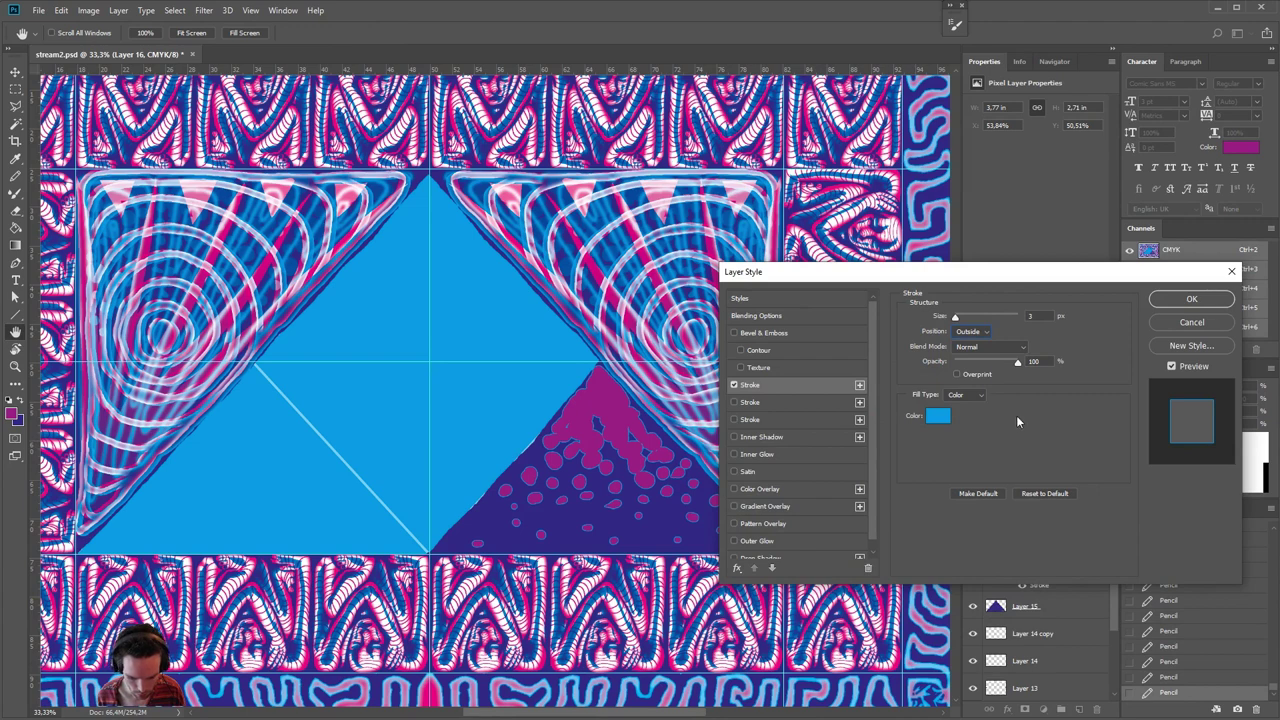
left_click(938, 416)
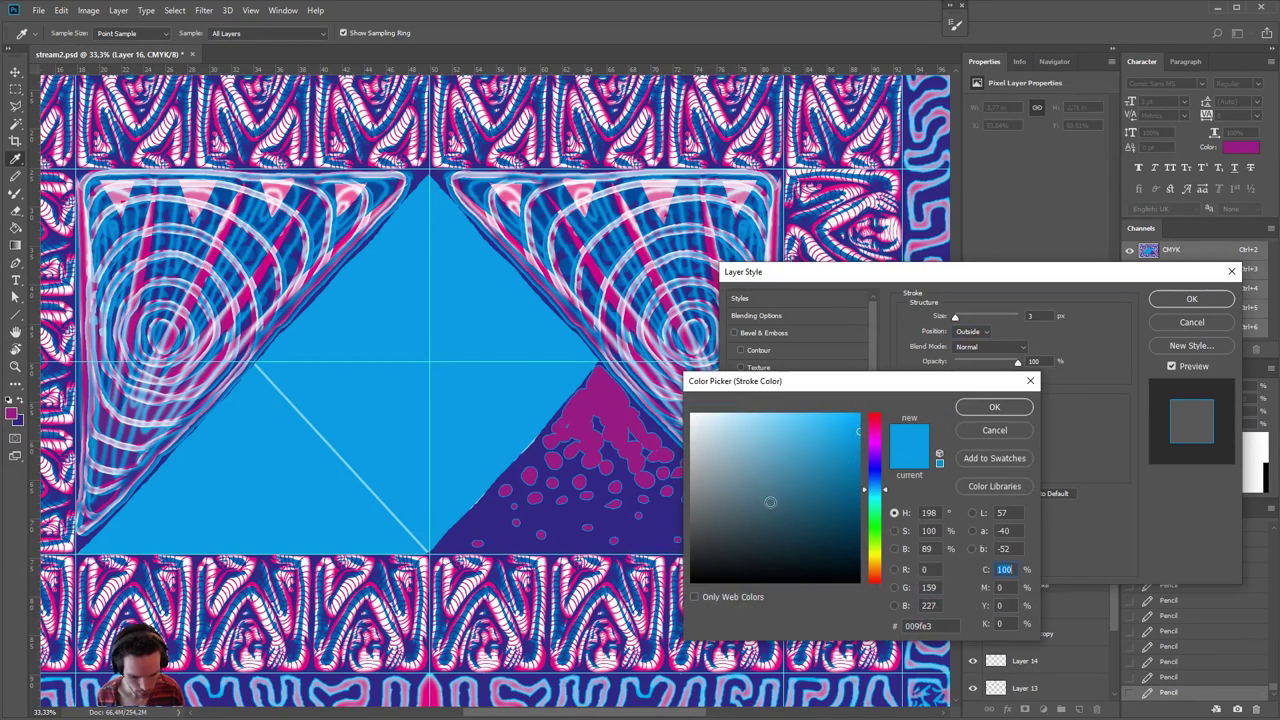
left_click(692, 414)
left_click(999, 587)
type("100")
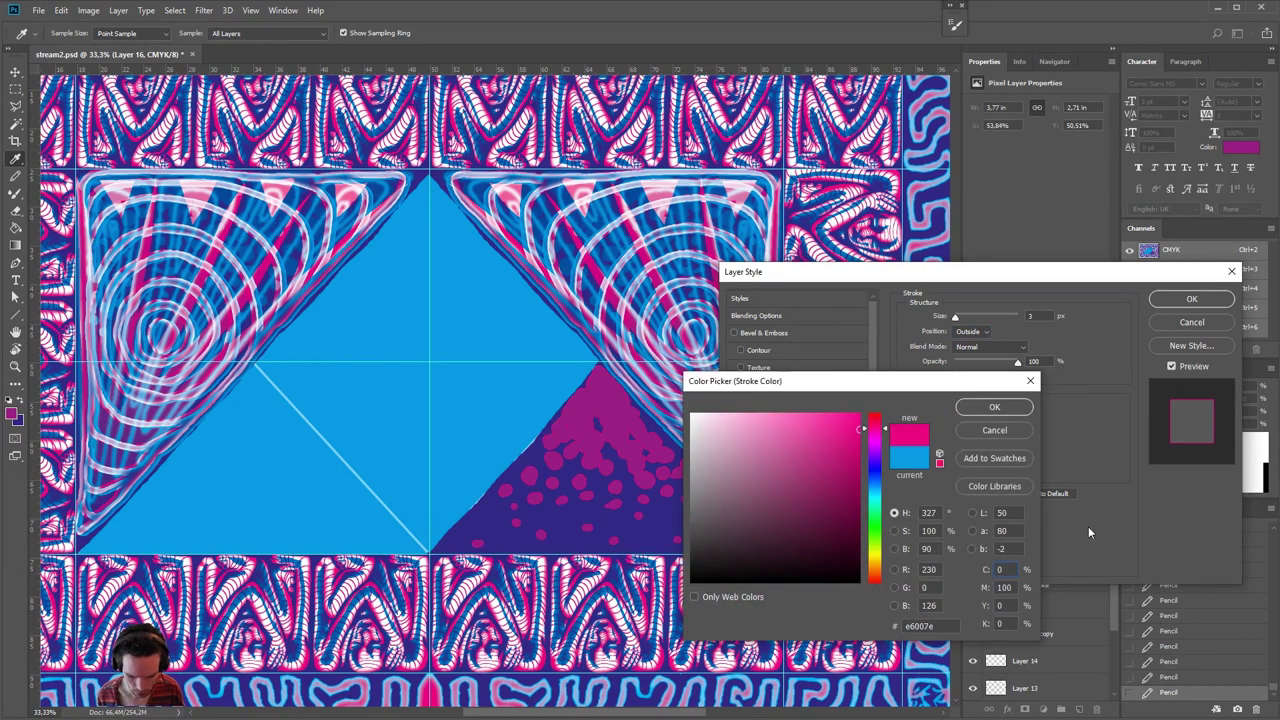
left_click(990, 408)
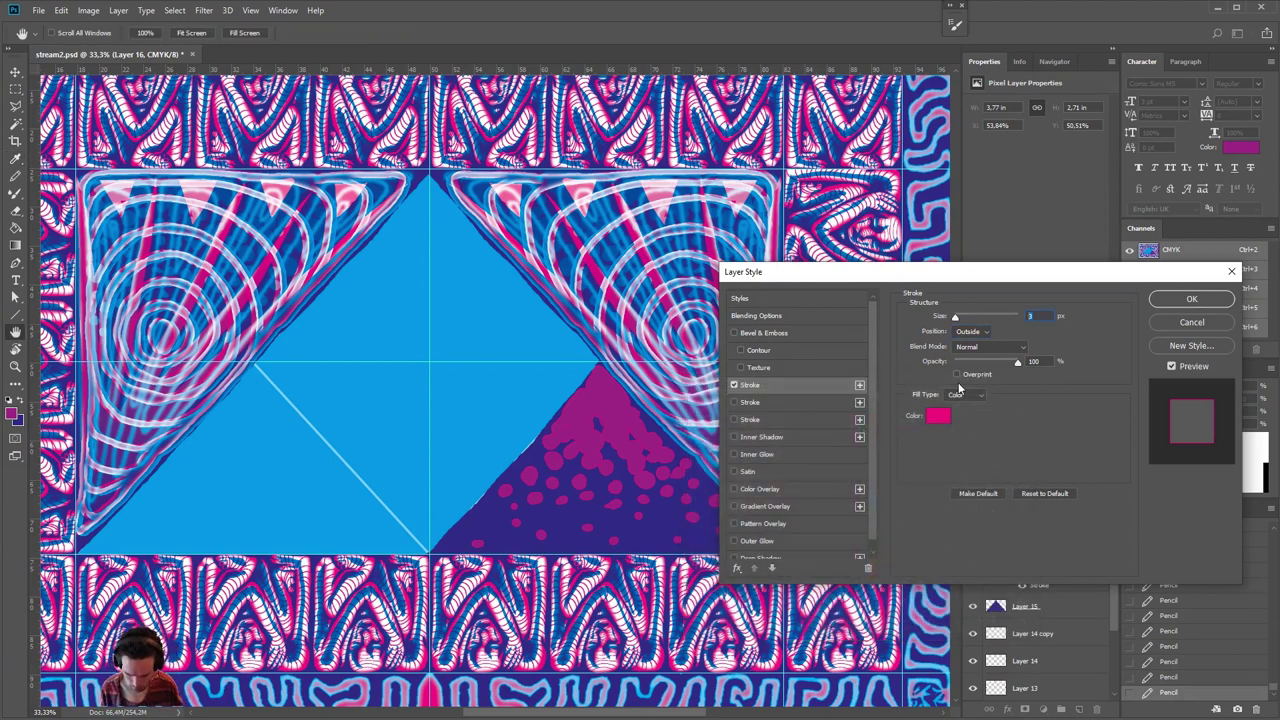
type("5")
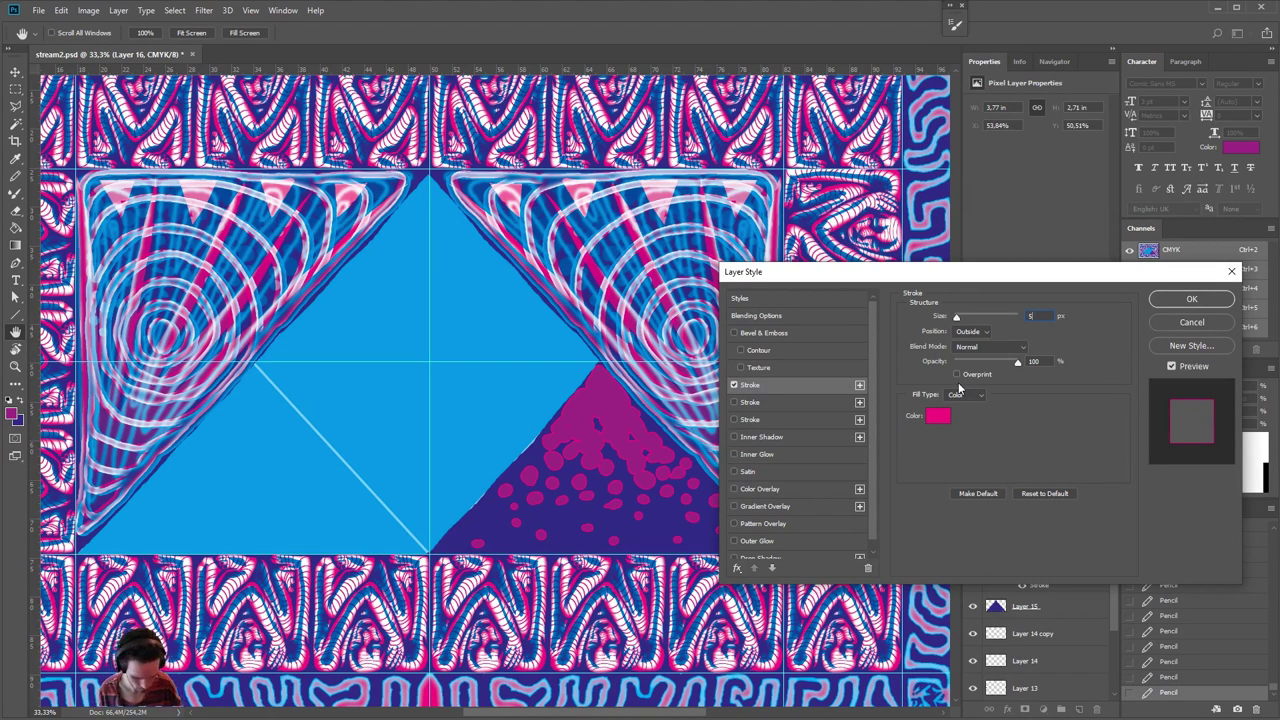
type("10")
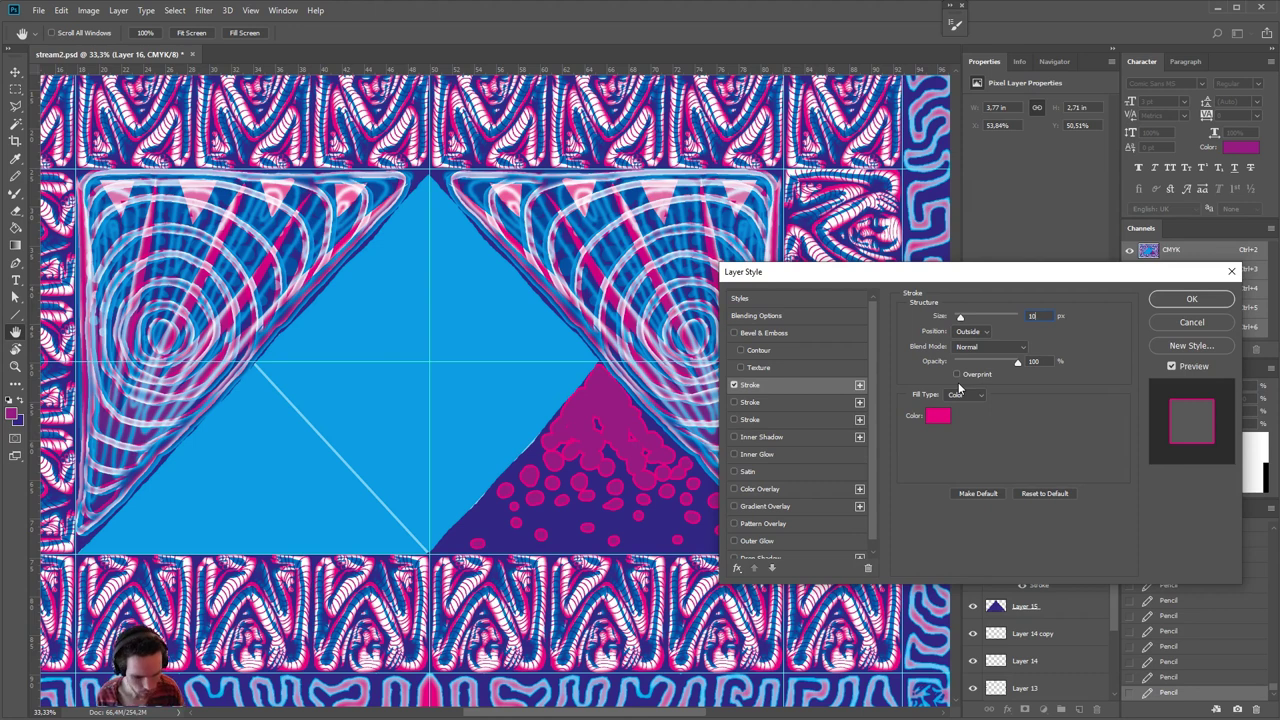
- Add a second 20 px stroke colored with dark indigo sampled from the triangle
left_click(780, 402)
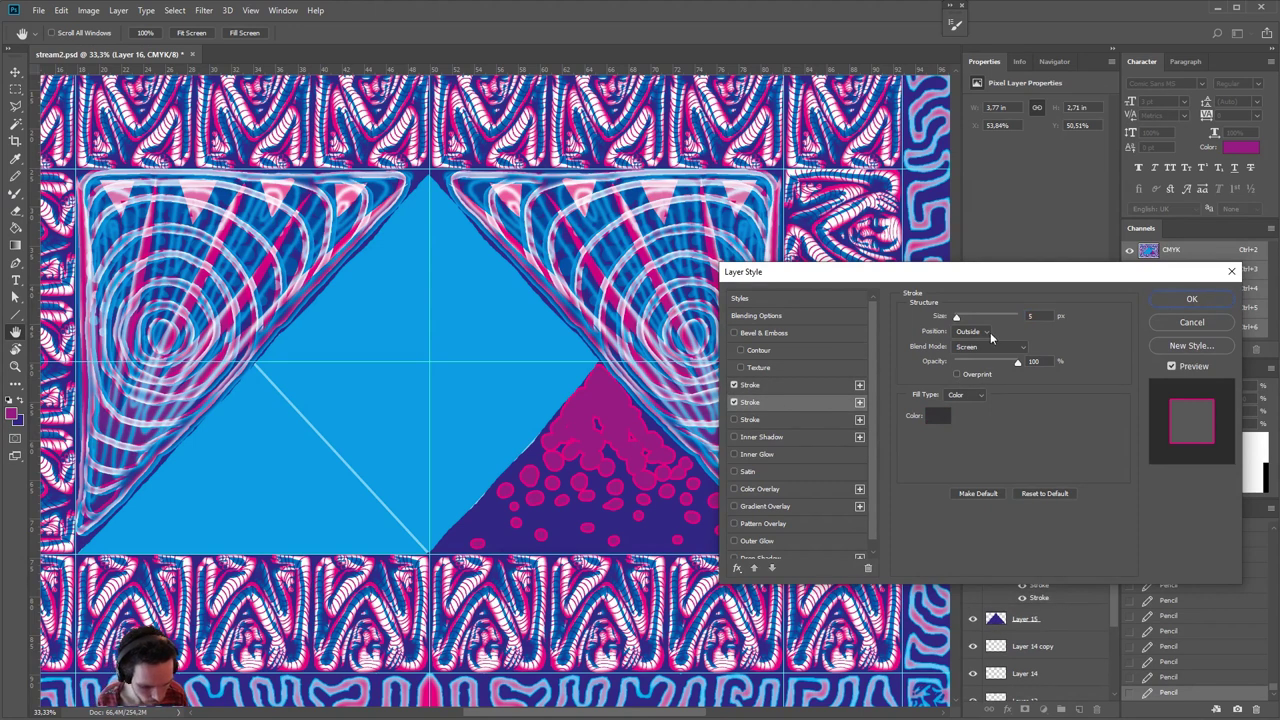
type("20")
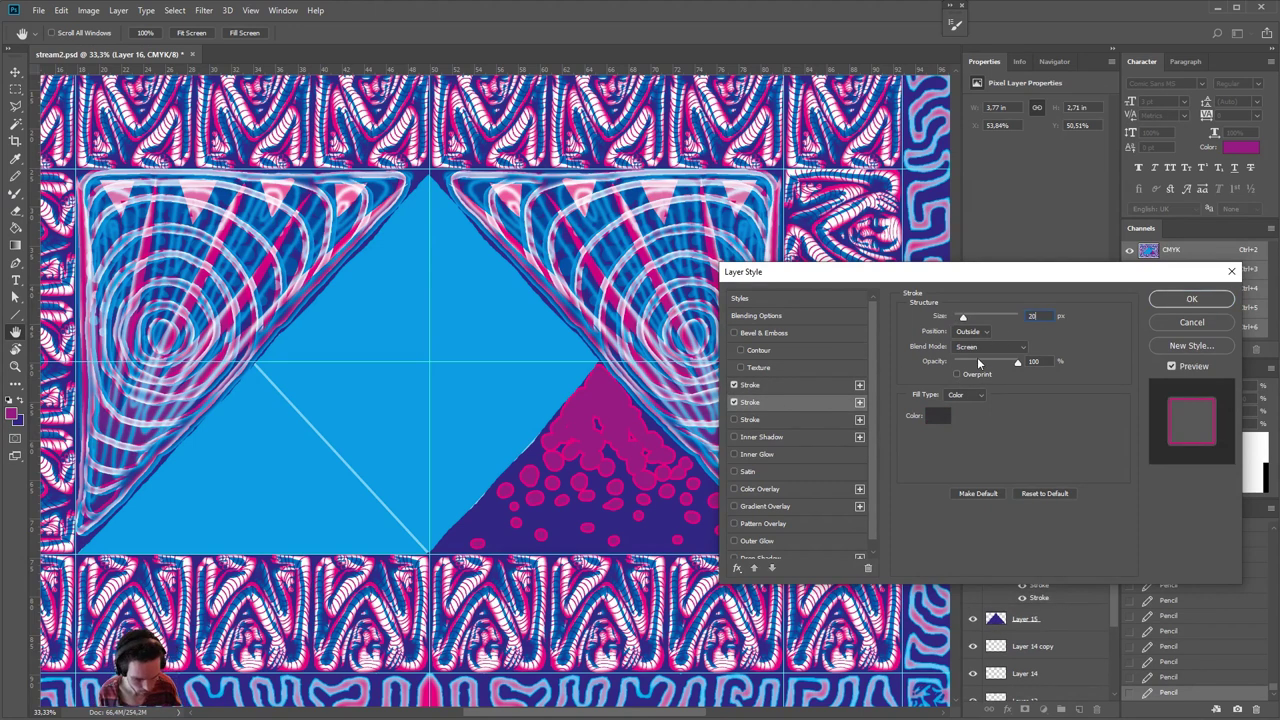
left_click(937, 415)
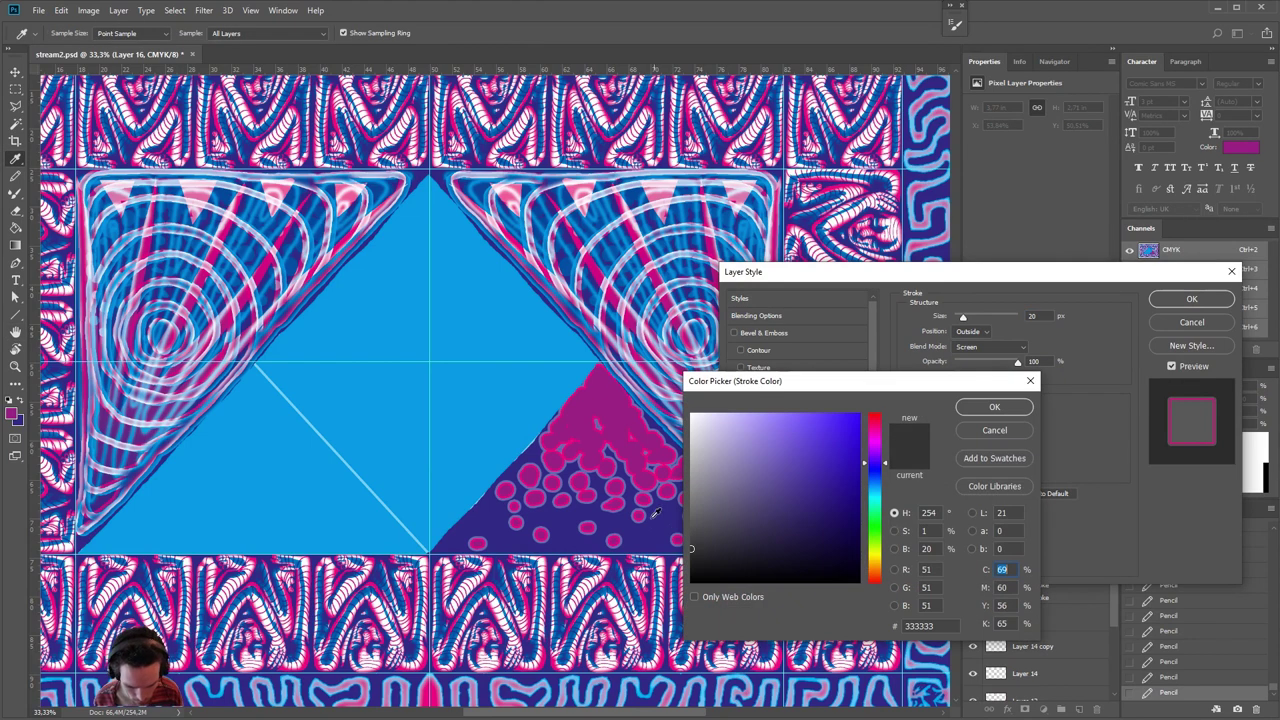
left_click(656, 516)
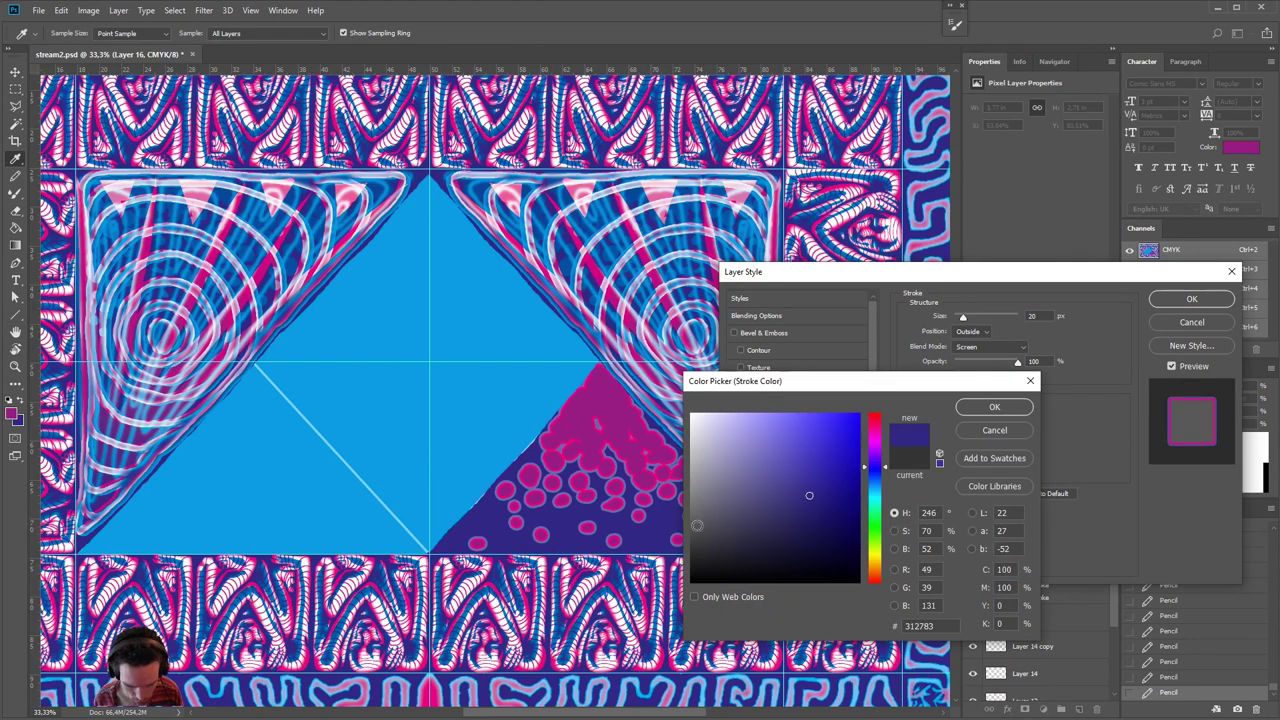
left_click(1005, 410)
- Set a third stroke to 30 px, Outside, magenta M100, then add a fourth stroke
left_click(734, 419)
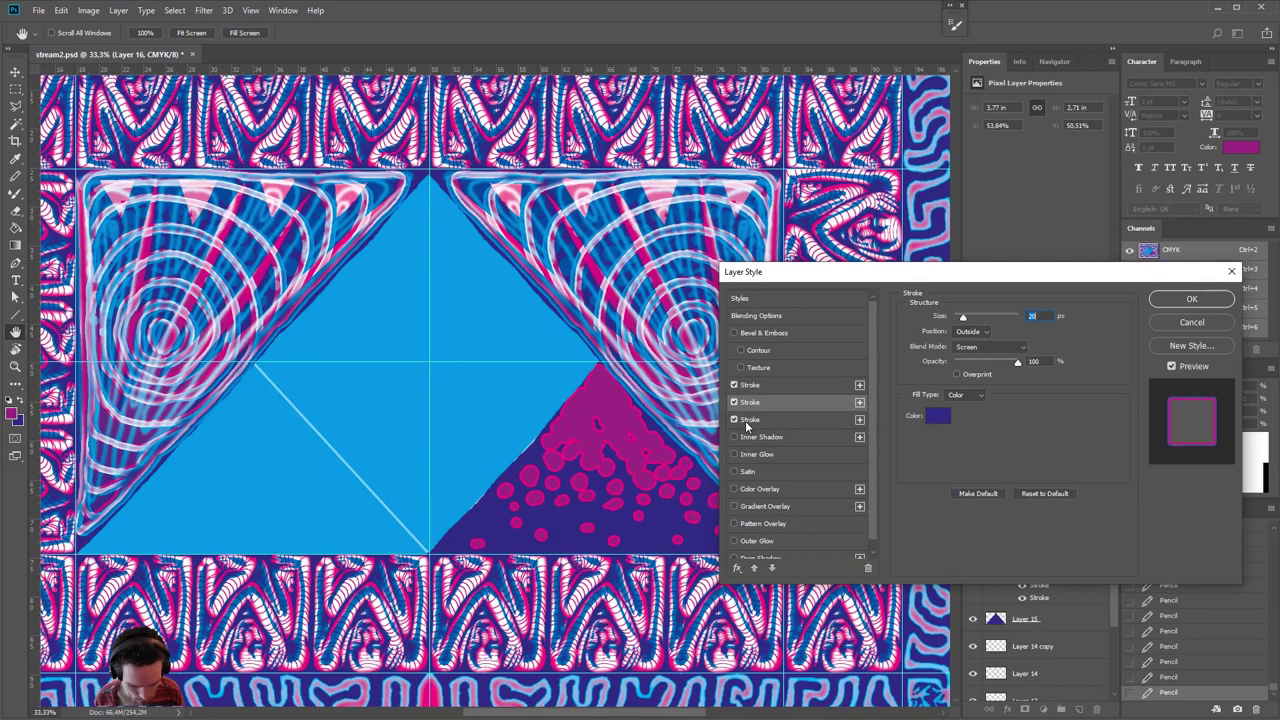
left_click(806, 419)
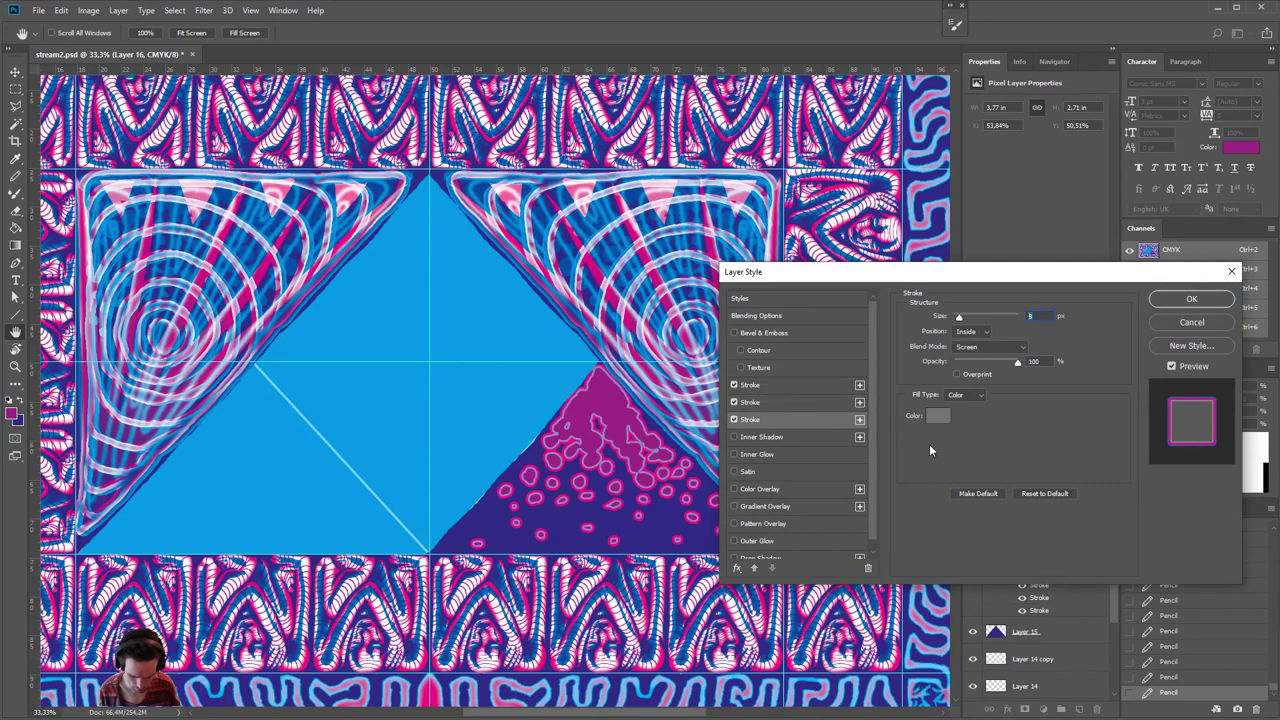
type("30")
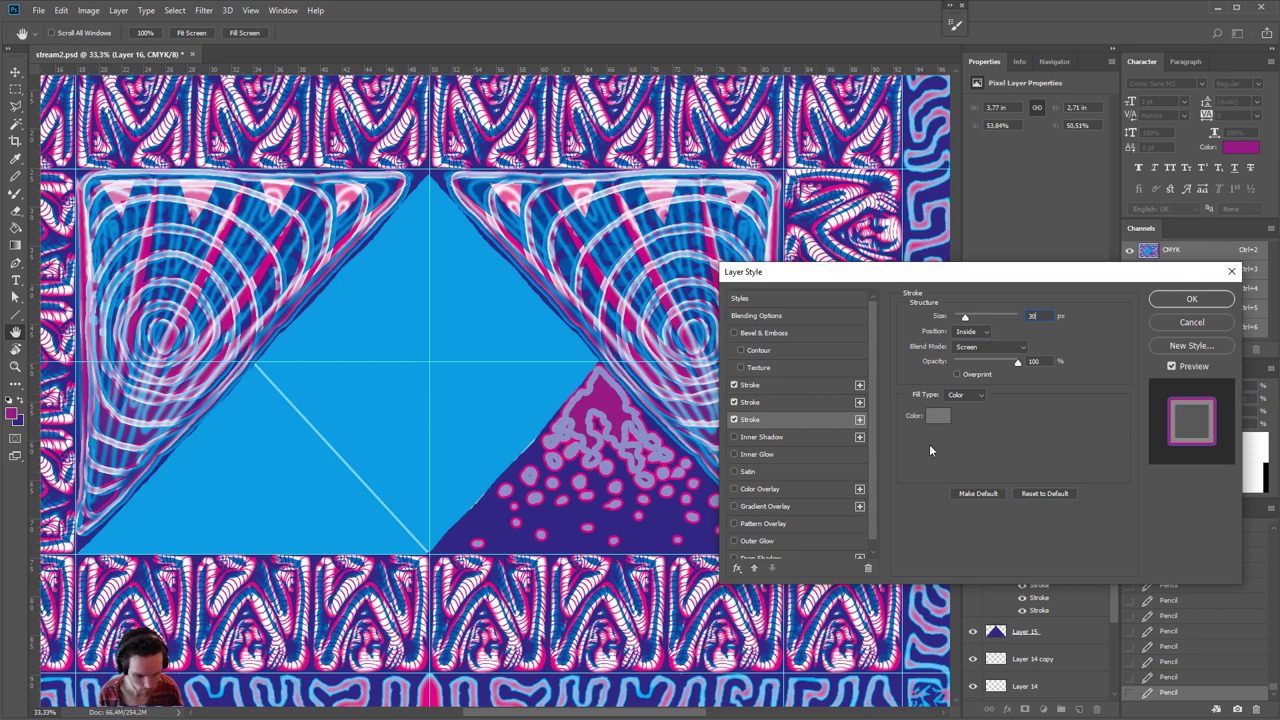
left_click(975, 331)
left_click(968, 330)
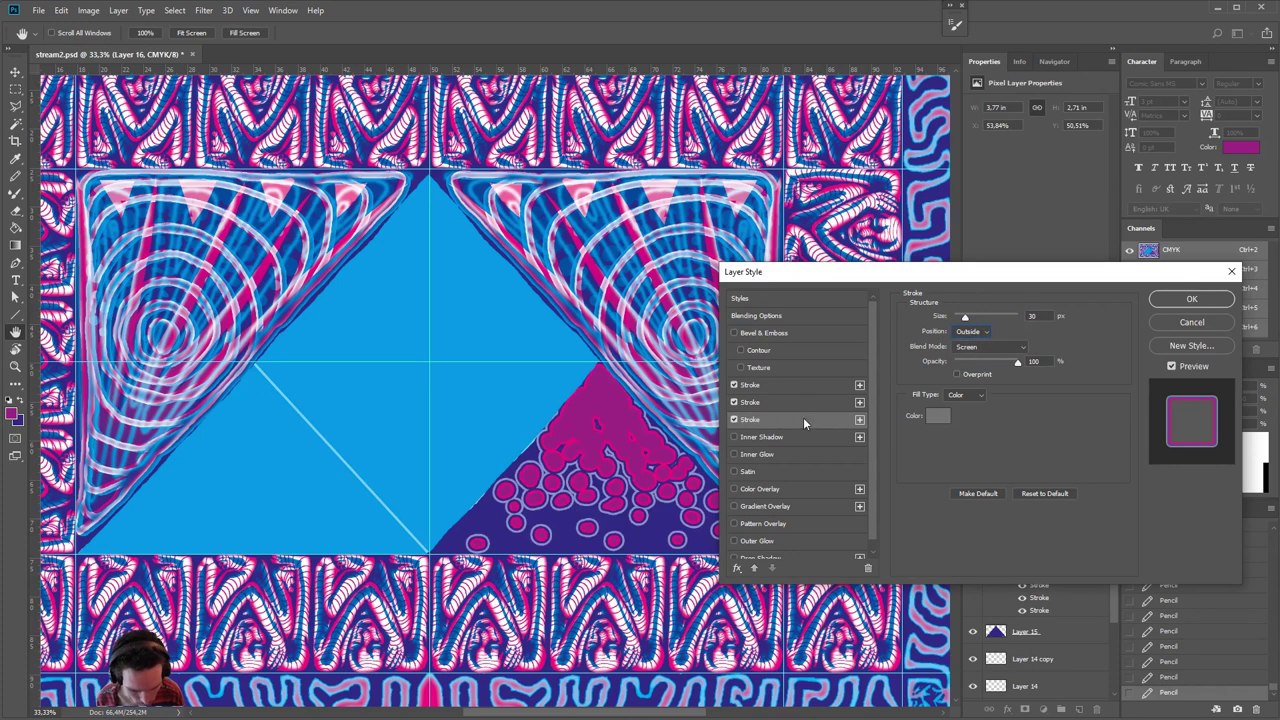
left_click(937, 416)
left_click(633, 466)
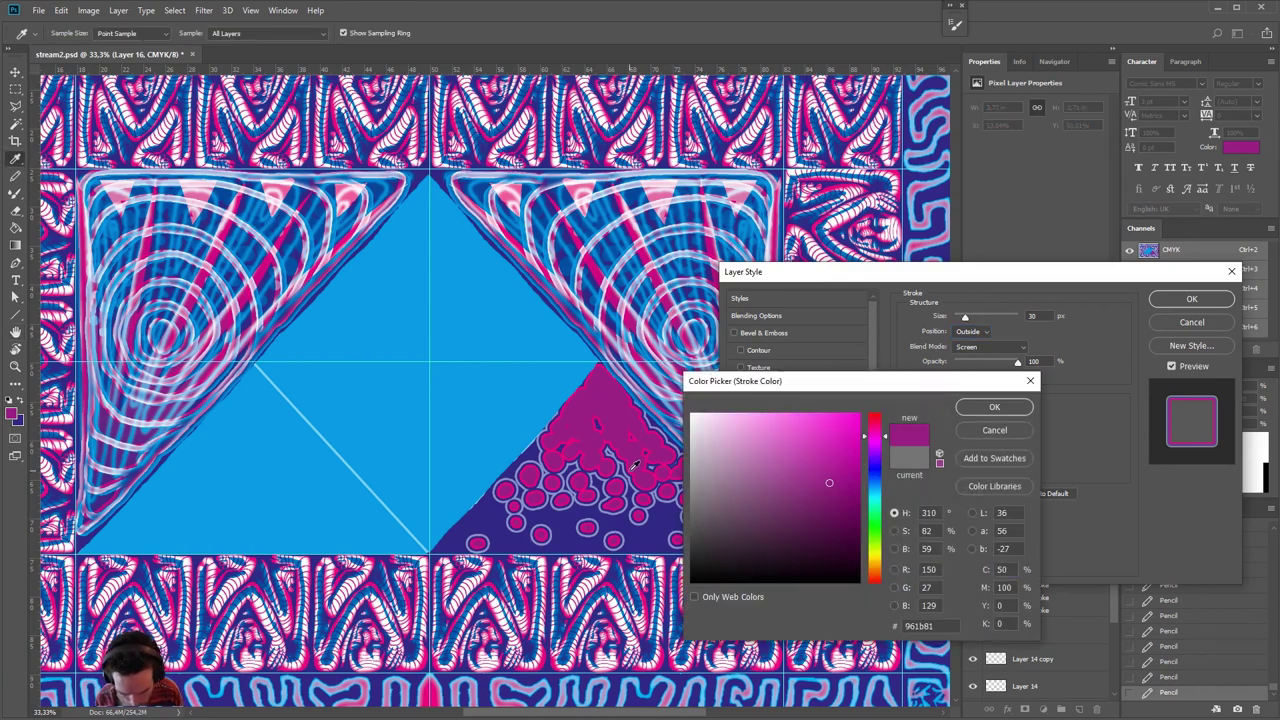
mouse_move(633, 466)
left_mouse_down()
mouse_move(815, 497)
mouse_move(836, 578)
left_mouse_up()
left_click(999, 587)
type("100")
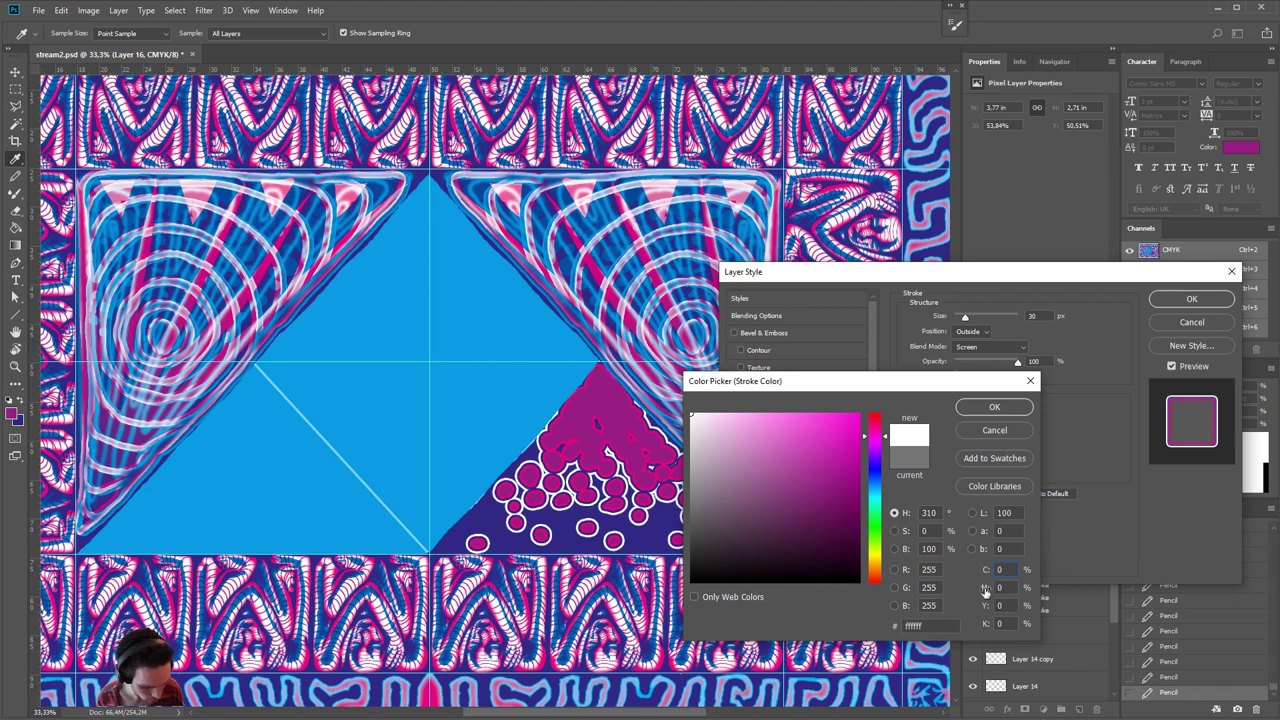
left_click(1007, 409)
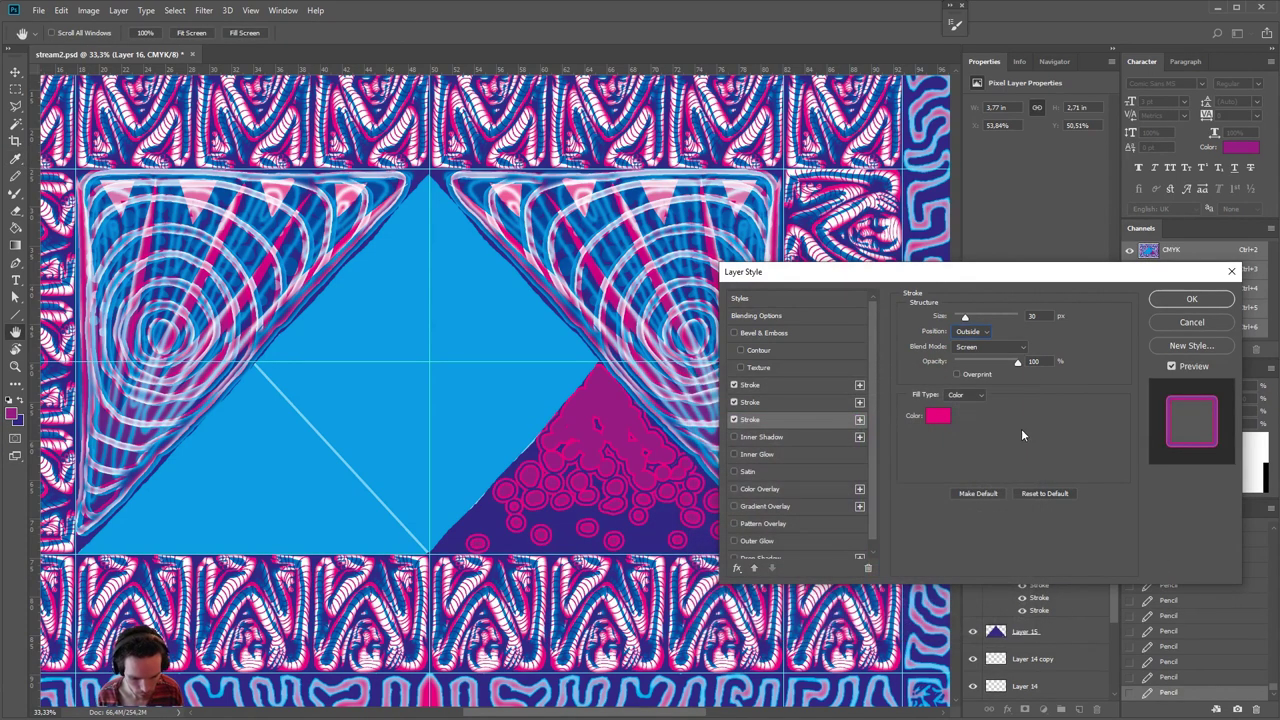
left_click(860, 421)
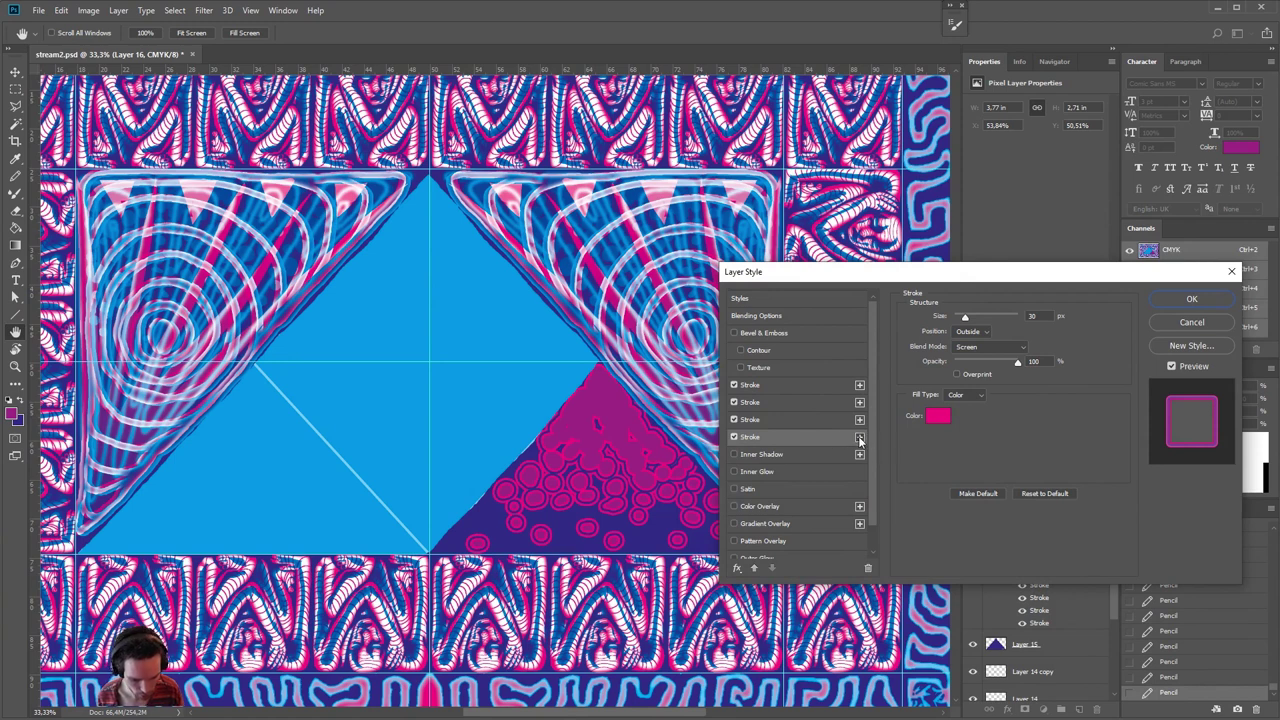
- Add three more strokes and color the fourth with dark blue sampled from the artwork
left_click(860, 438)
left_click(859, 438)
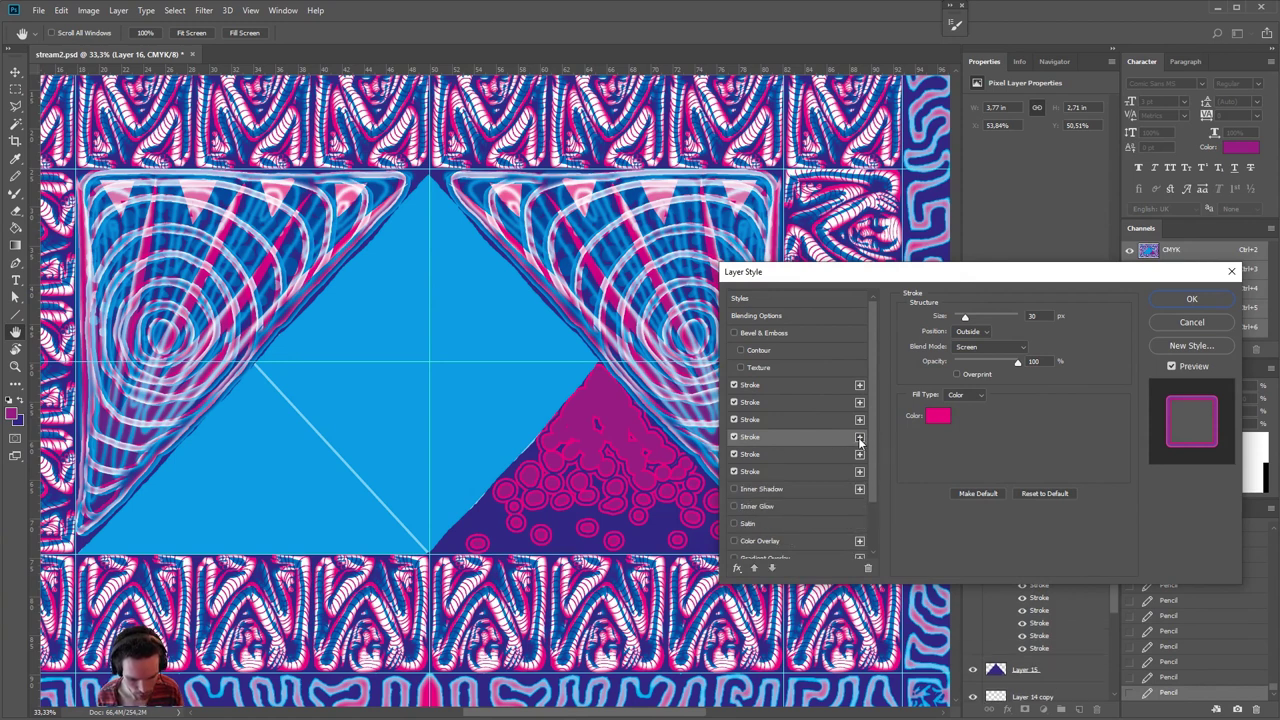
left_click(860, 438)
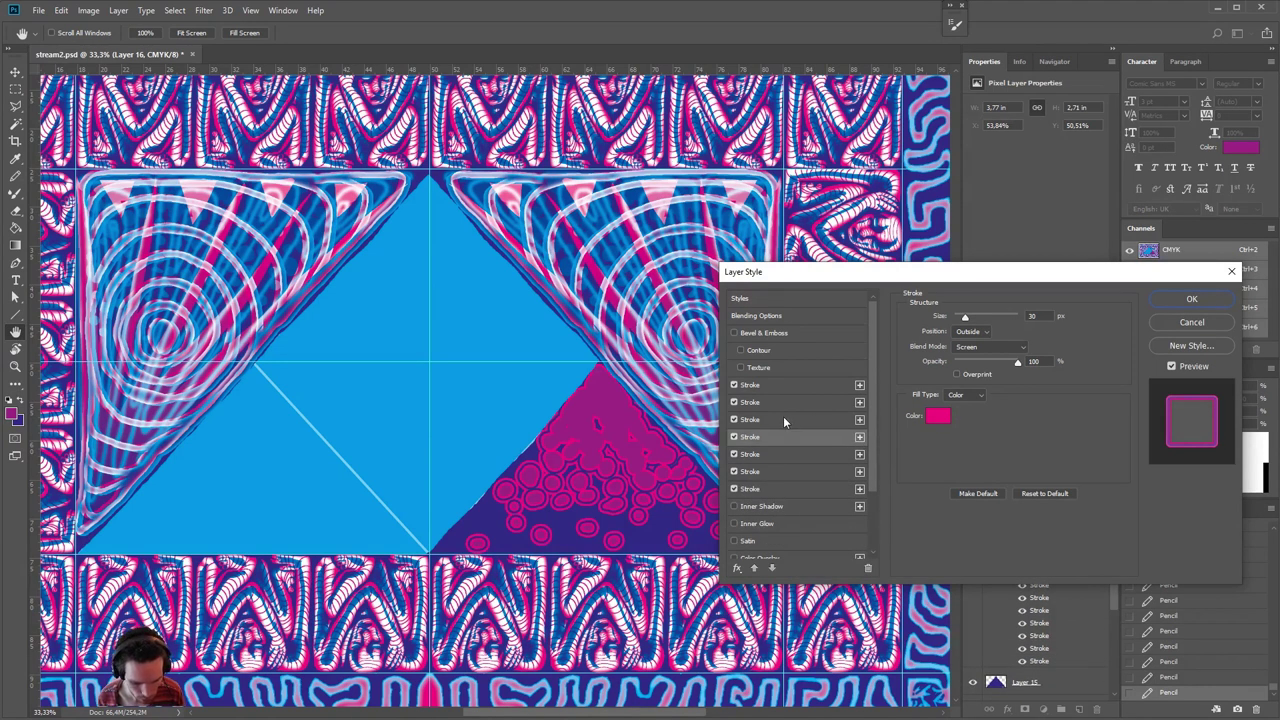
left_click(937, 415)
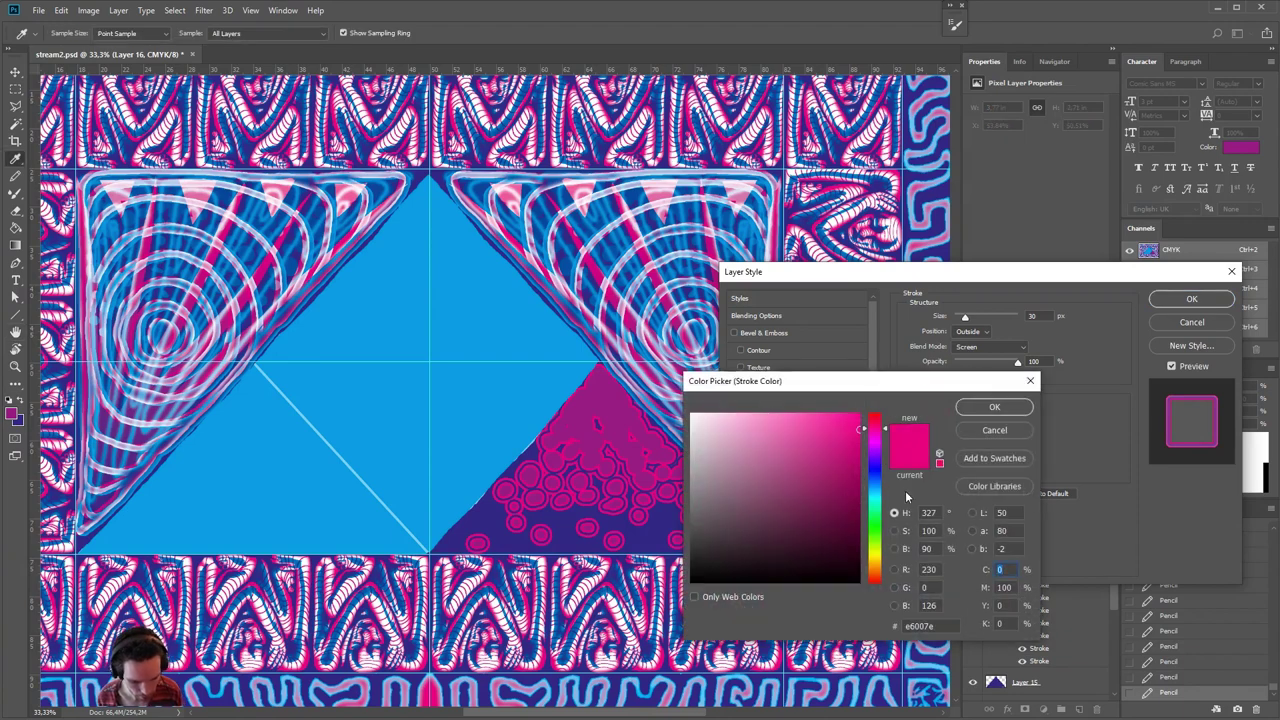
left_click(537, 386)
left_click(648, 526)
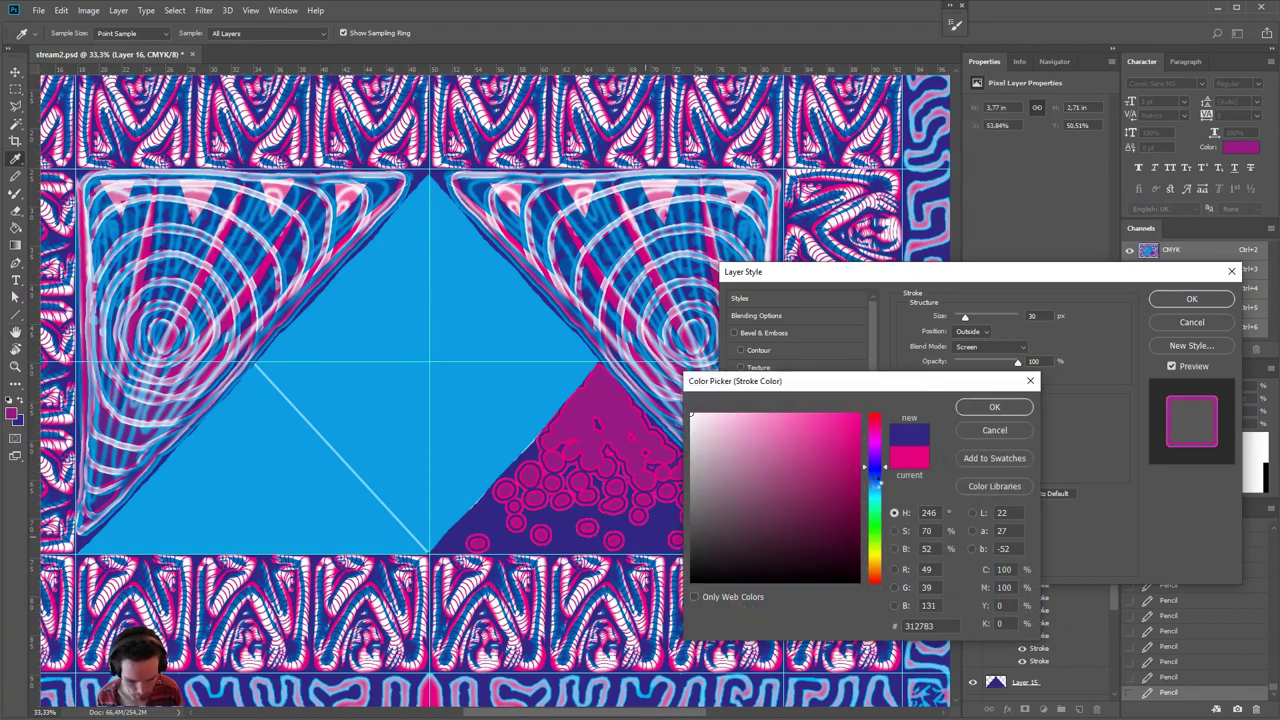
left_click(994, 407)
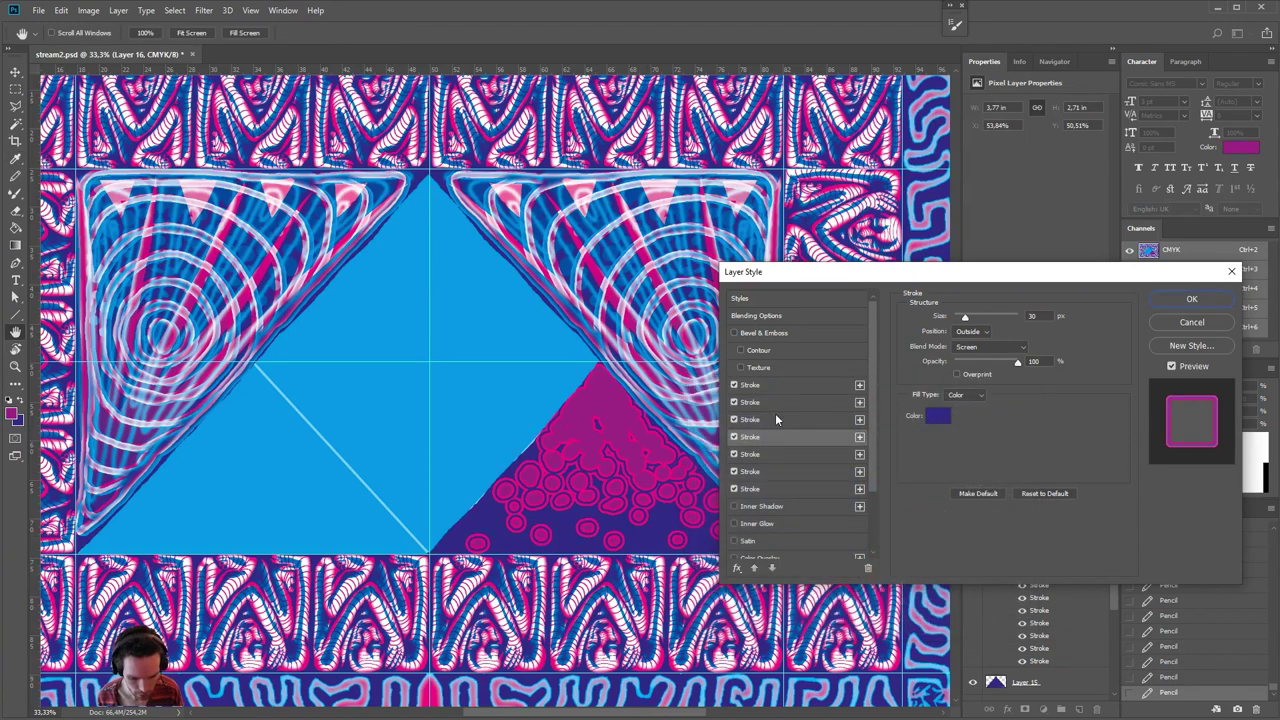
- Color the sixth stroke with the same sampled dark blue
left_click(766, 470)
left_click(934, 418)
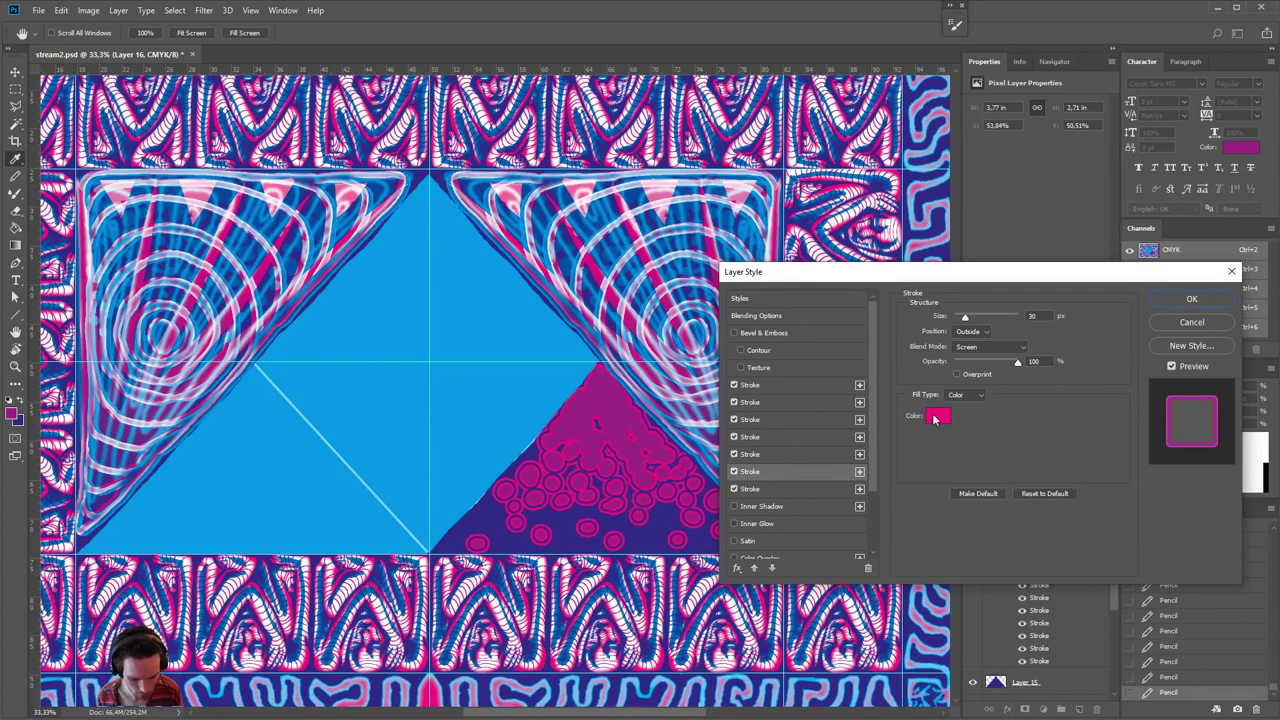
left_click(657, 529)
left_click(998, 405)
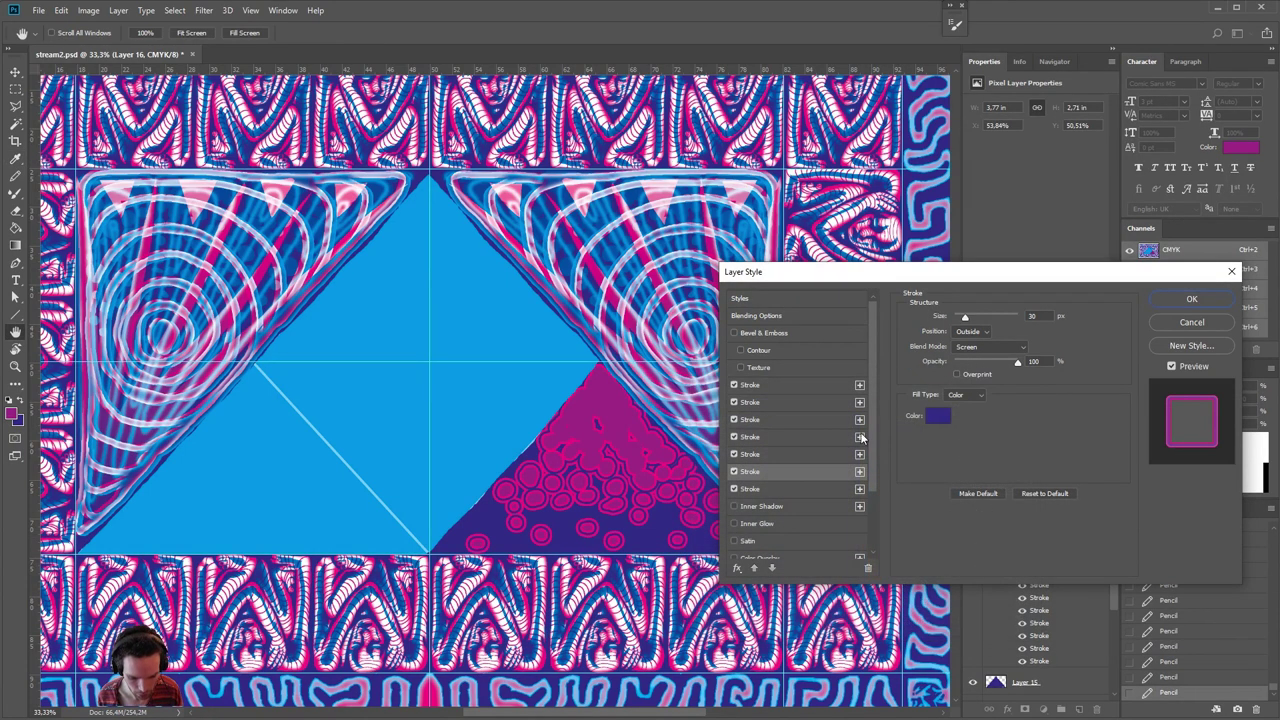
left_click(785, 487)
left_click(791, 471)
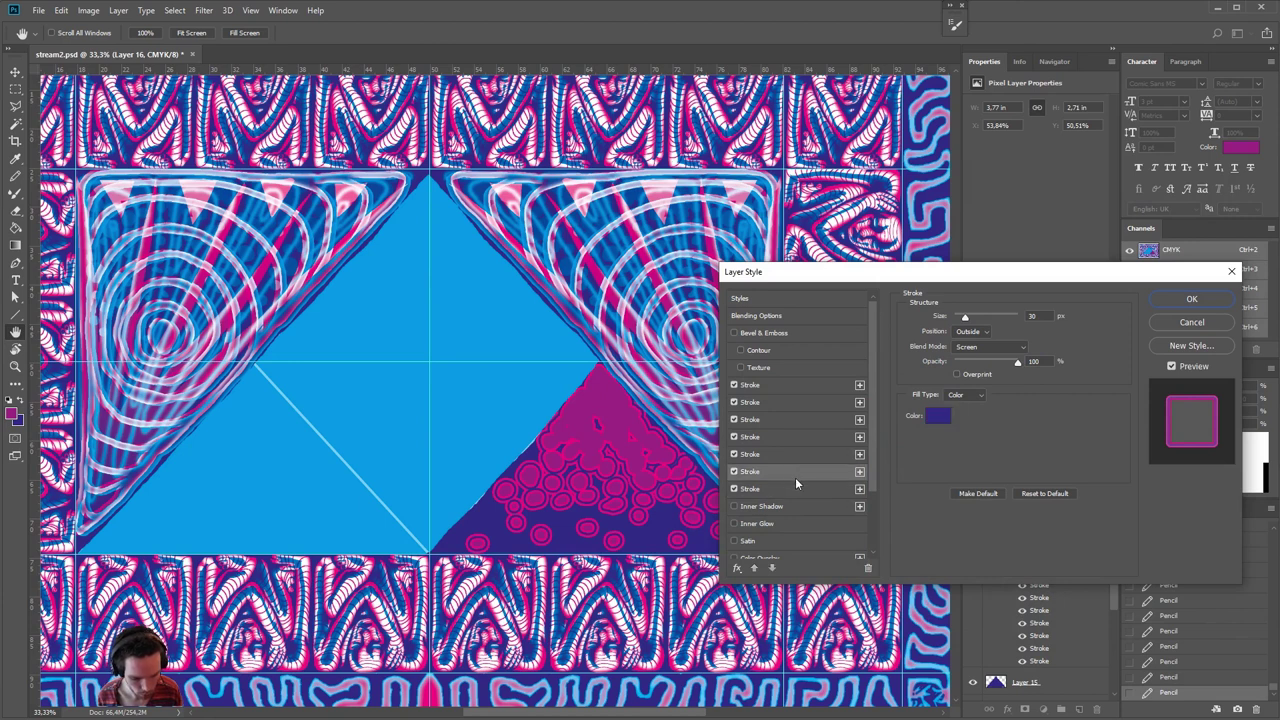
- Set the fourth stroke's size to 40 px and the sixth stroke's to 60 px
left_click(767, 436)
left_click(772, 419)
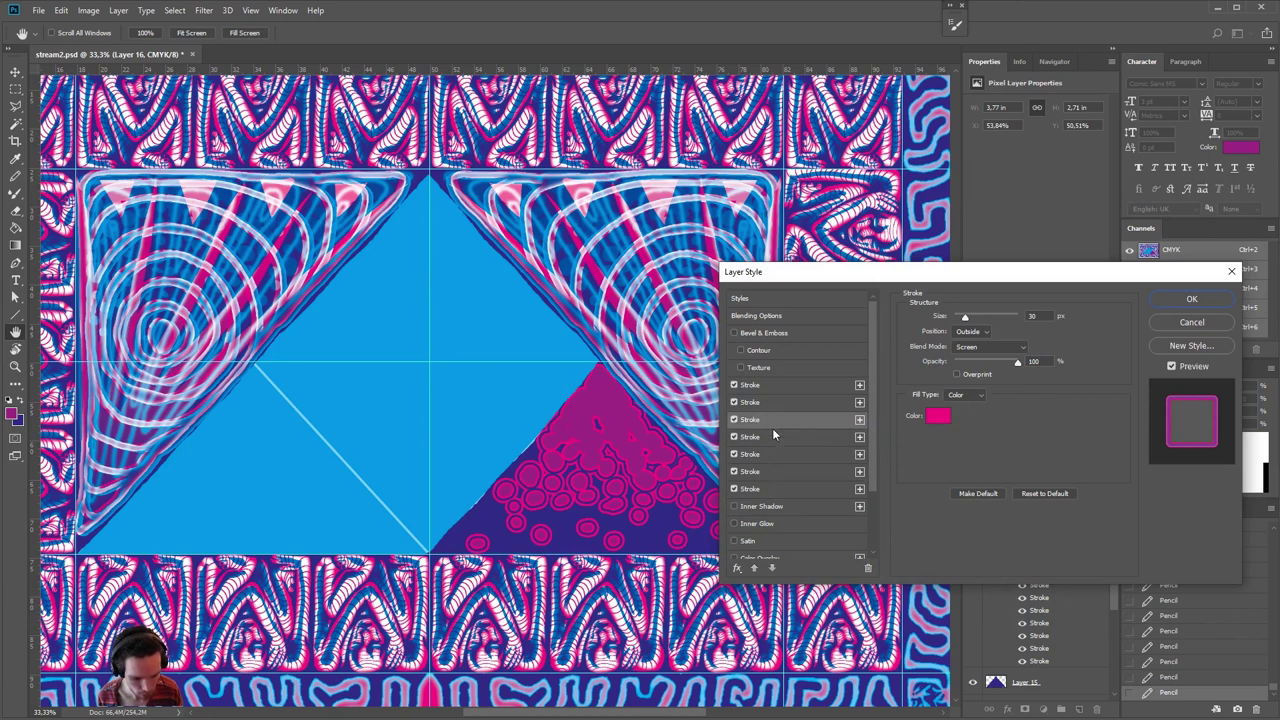
left_click(772, 437)
left_click(777, 420)
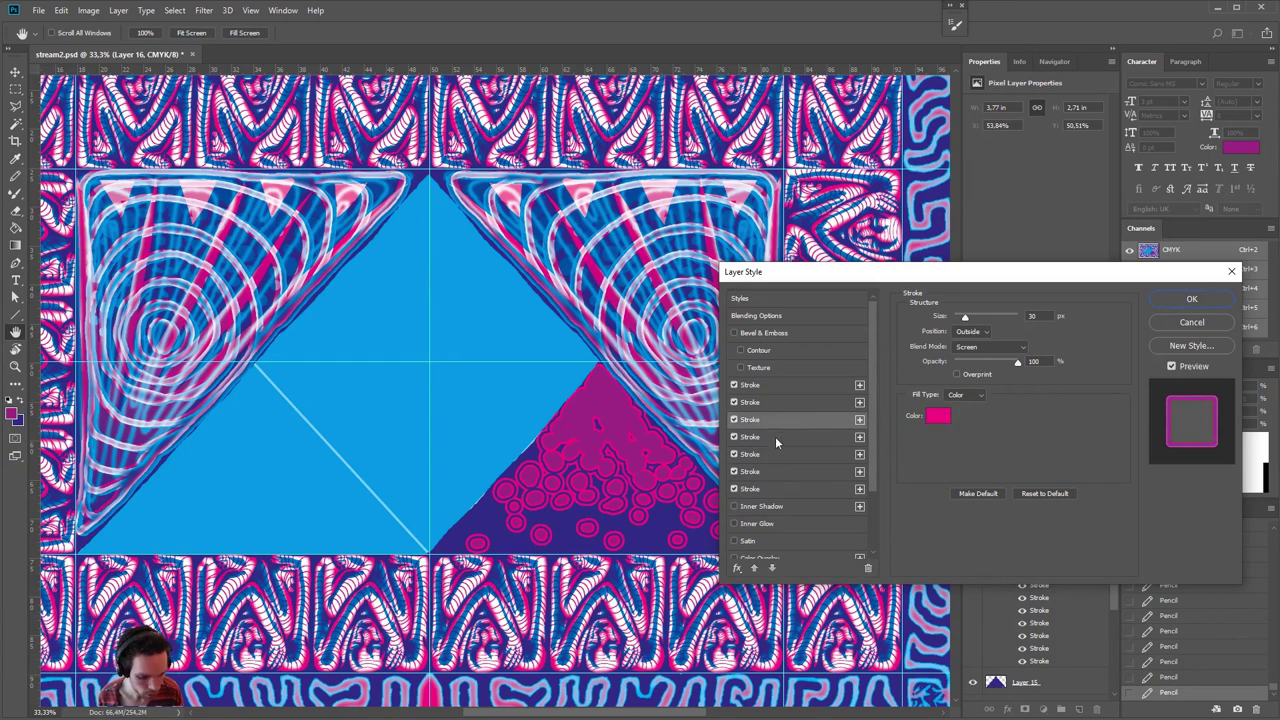
left_click(774, 438)
left_click(1031, 317)
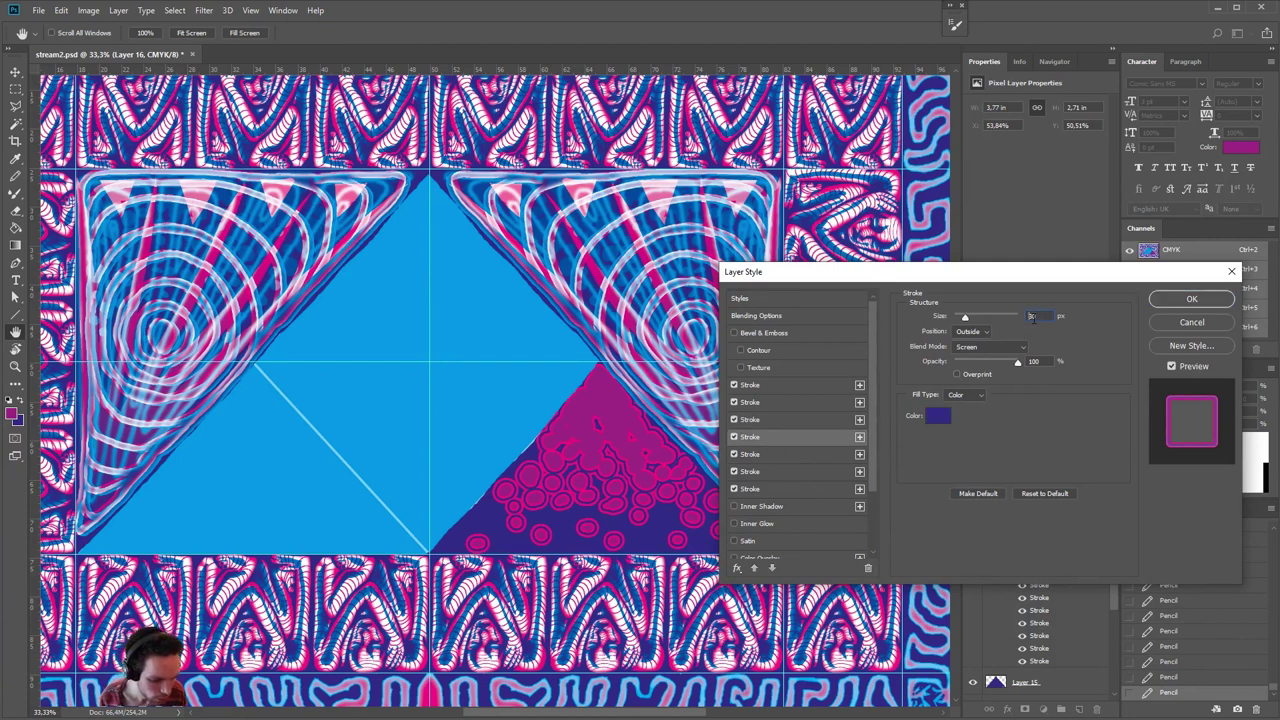
type("40")
left_click(820, 454)
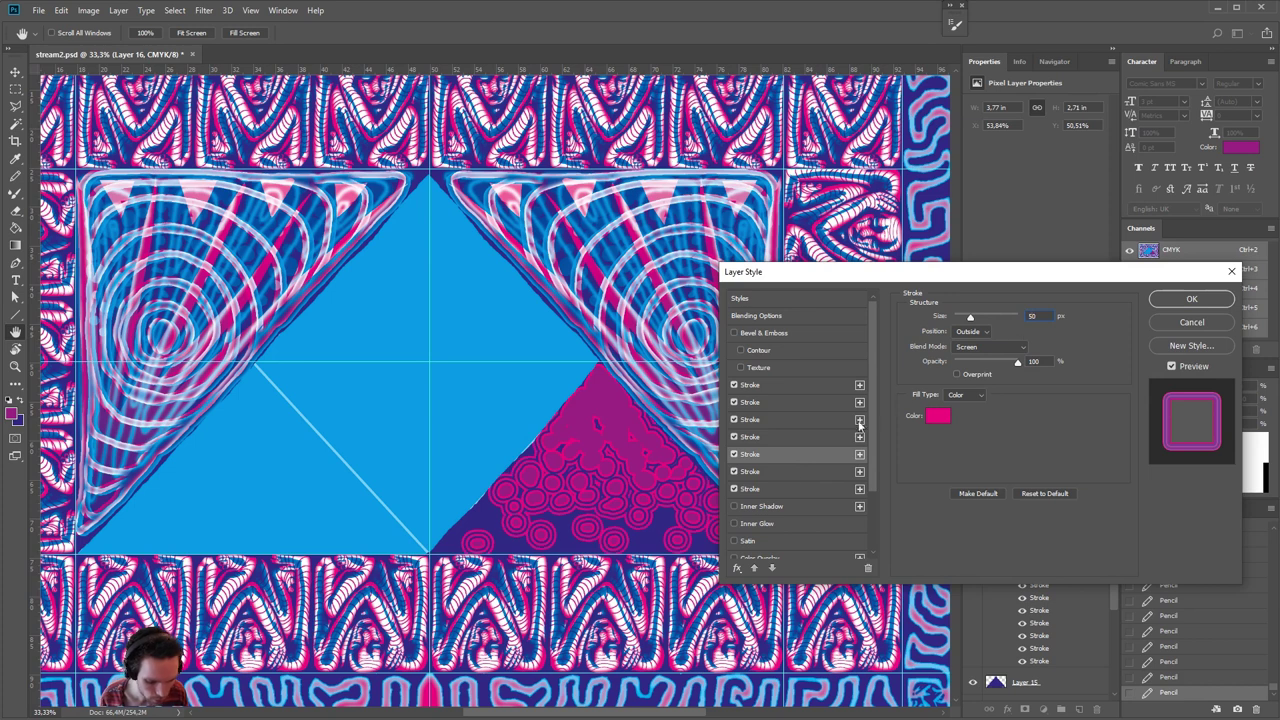
left_click(790, 471)
left_click(1031, 317)
type("60")
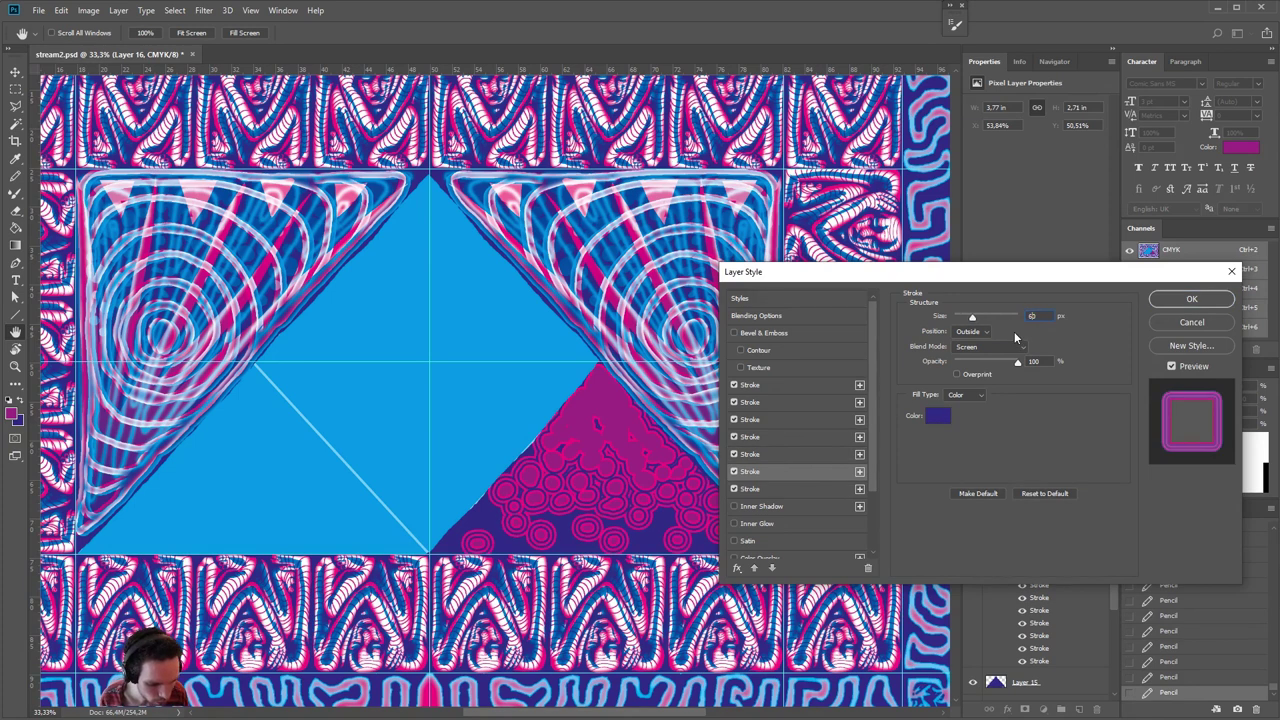
left_click(797, 488)
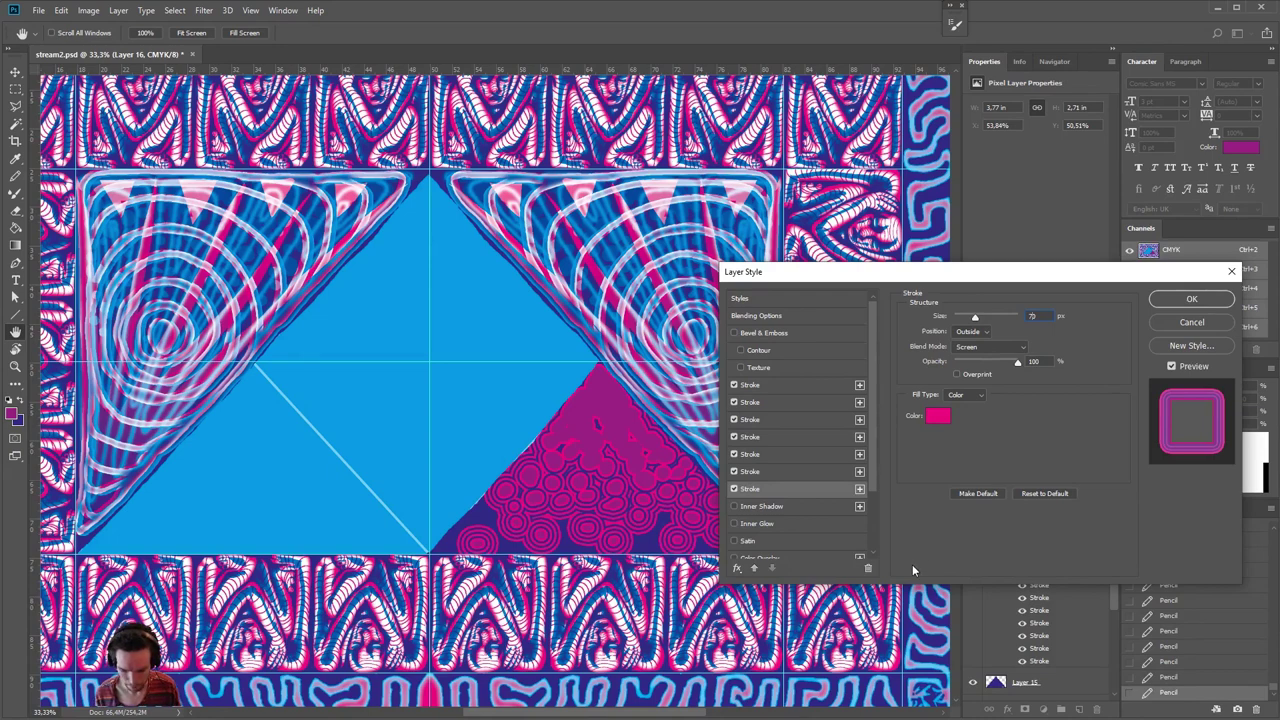
- Apply the stroke styles and pencil extra dots in the triangle's bottom-right corner
left_click(1182, 300)
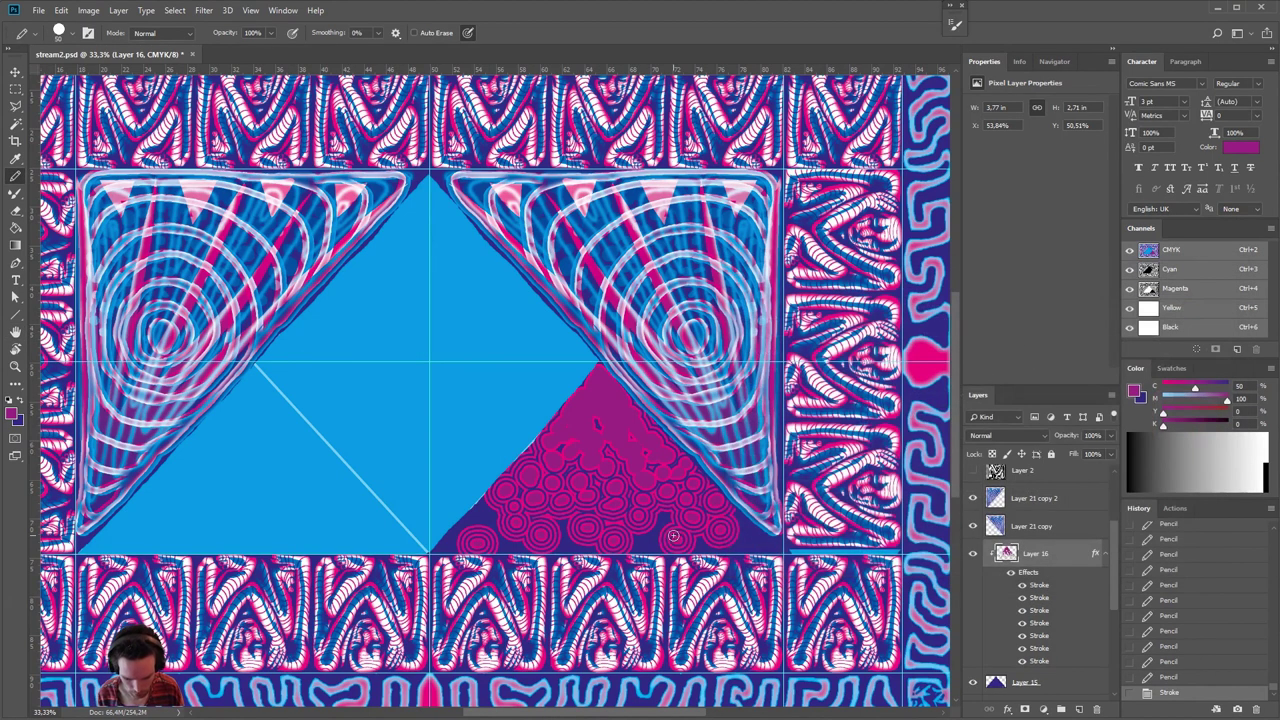
left_click_drag(752, 531, 763, 527)
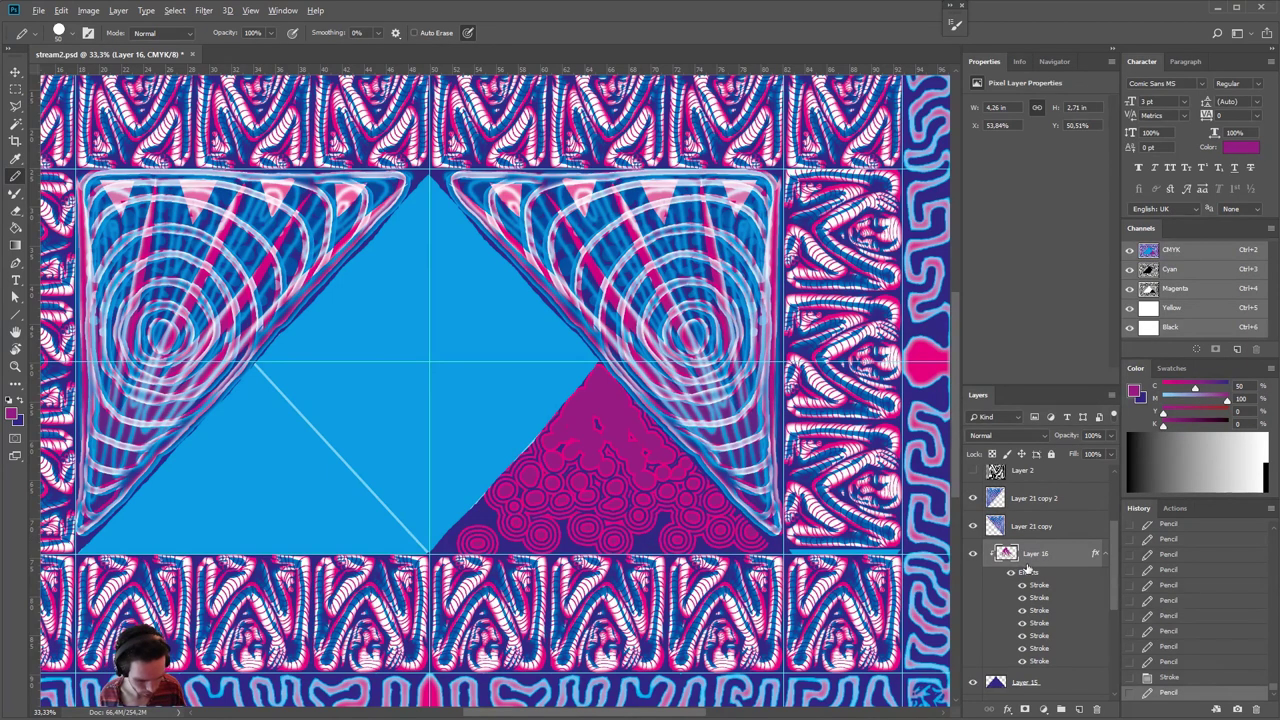
key("ctrl+alt+g")
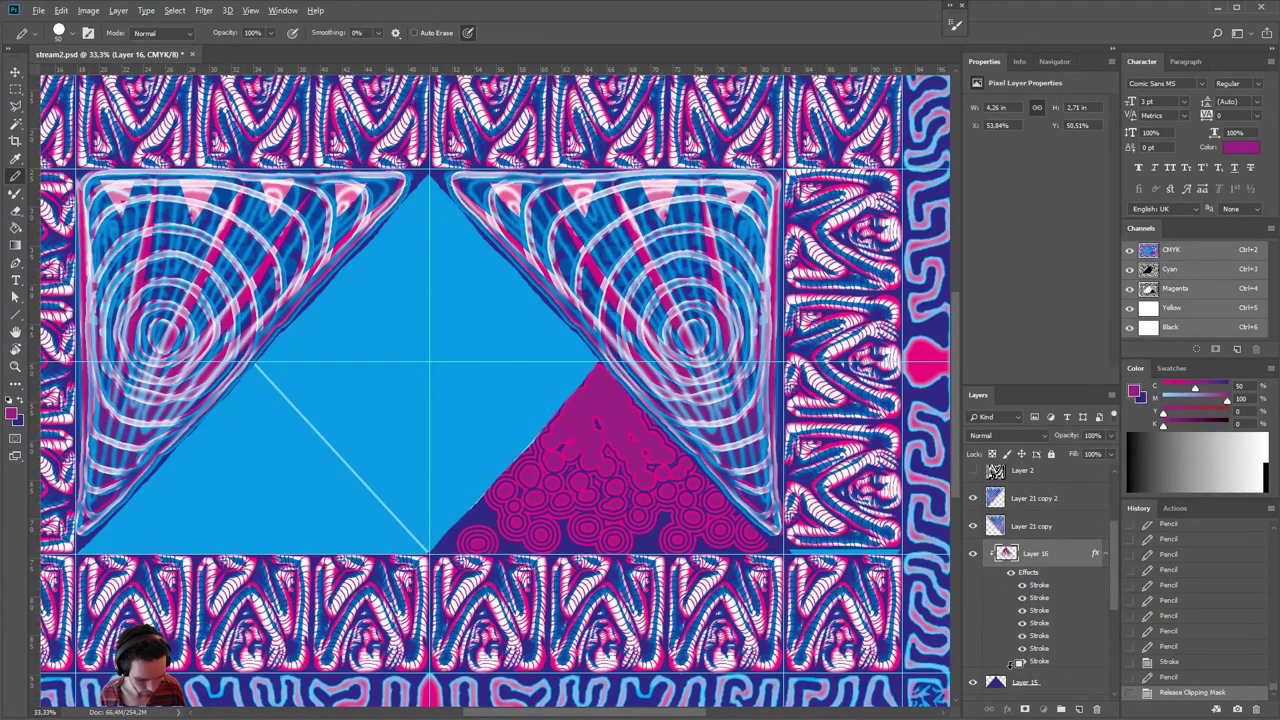
left_click_drag(523, 310, 540, 335)
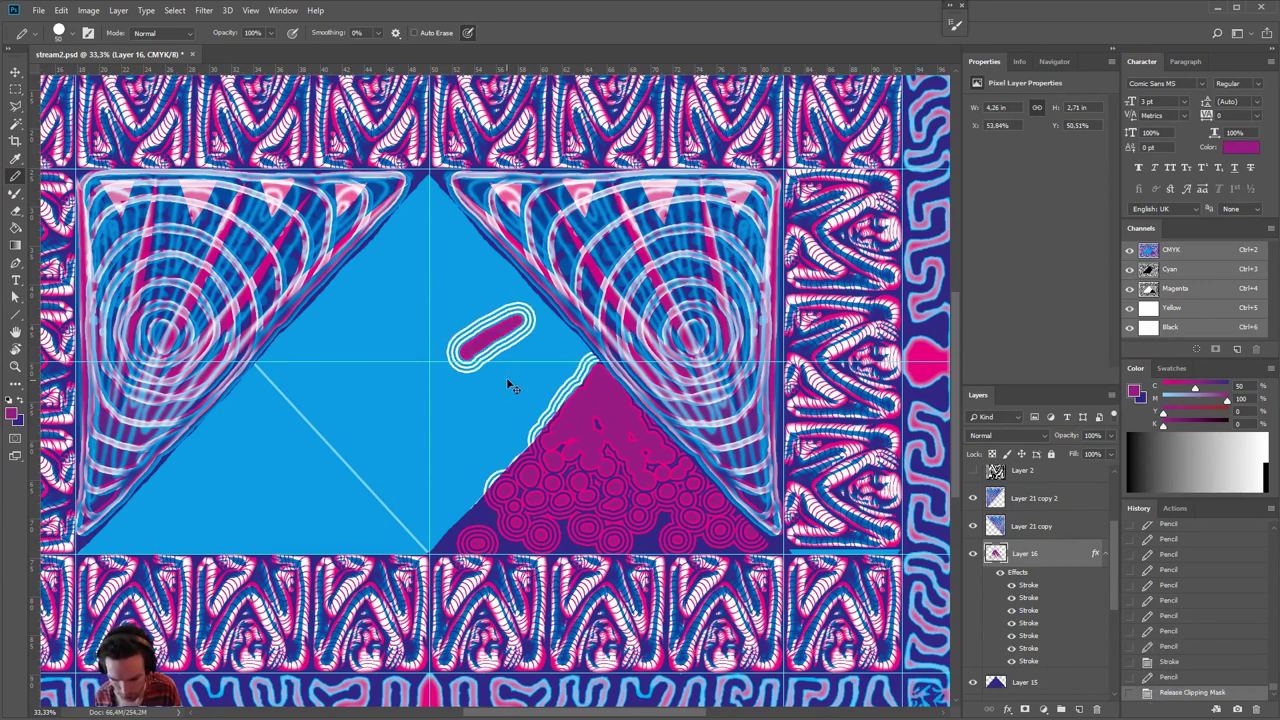
key("ctrl+z")
mouse_move(557, 384)
left_mouse_down()
mouse_move(465, 423)
mouse_move(507, 483)
mouse_move(580, 515)
mouse_move(622, 443)
mouse_move(513, 325)
mouse_move(397, 310)
mouse_move(374, 371)
mouse_move(530, 555)
left_mouse_up()
key("ctrl+z")
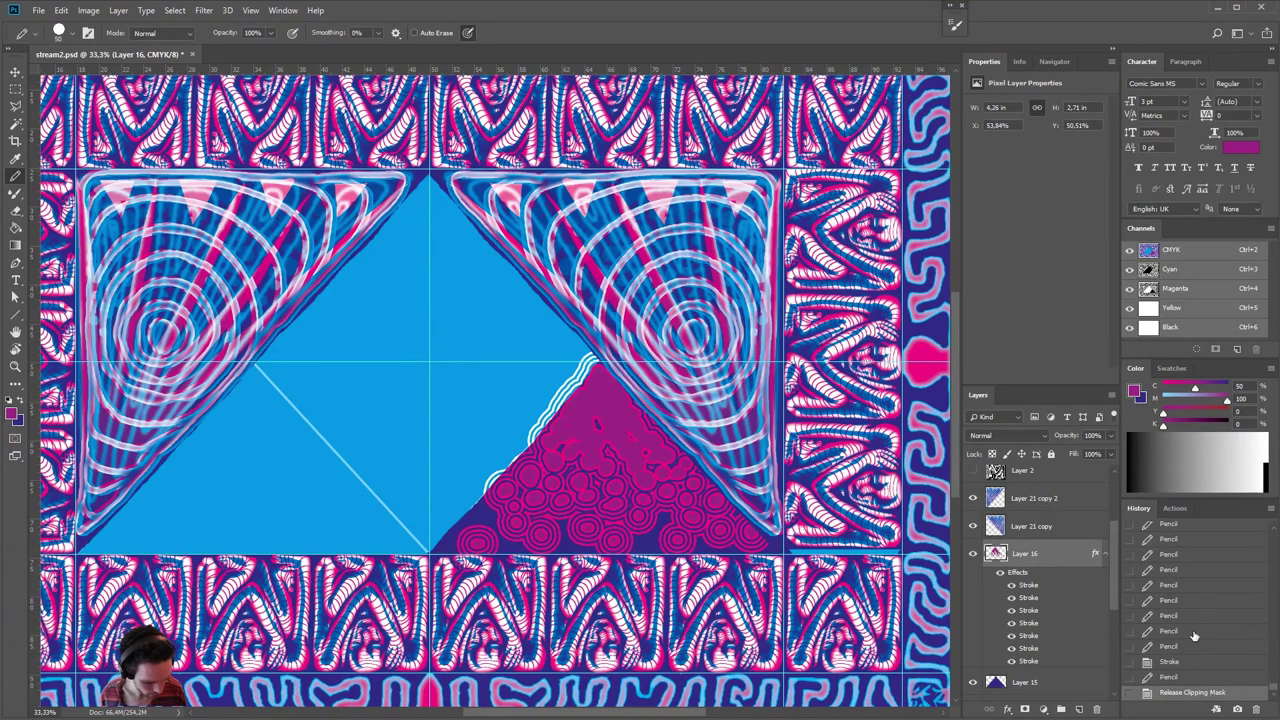
- Draw more dots along the triangle's bottom edge, then scribble bright pink near its tip
left_click_drag(640, 545, 665, 520)
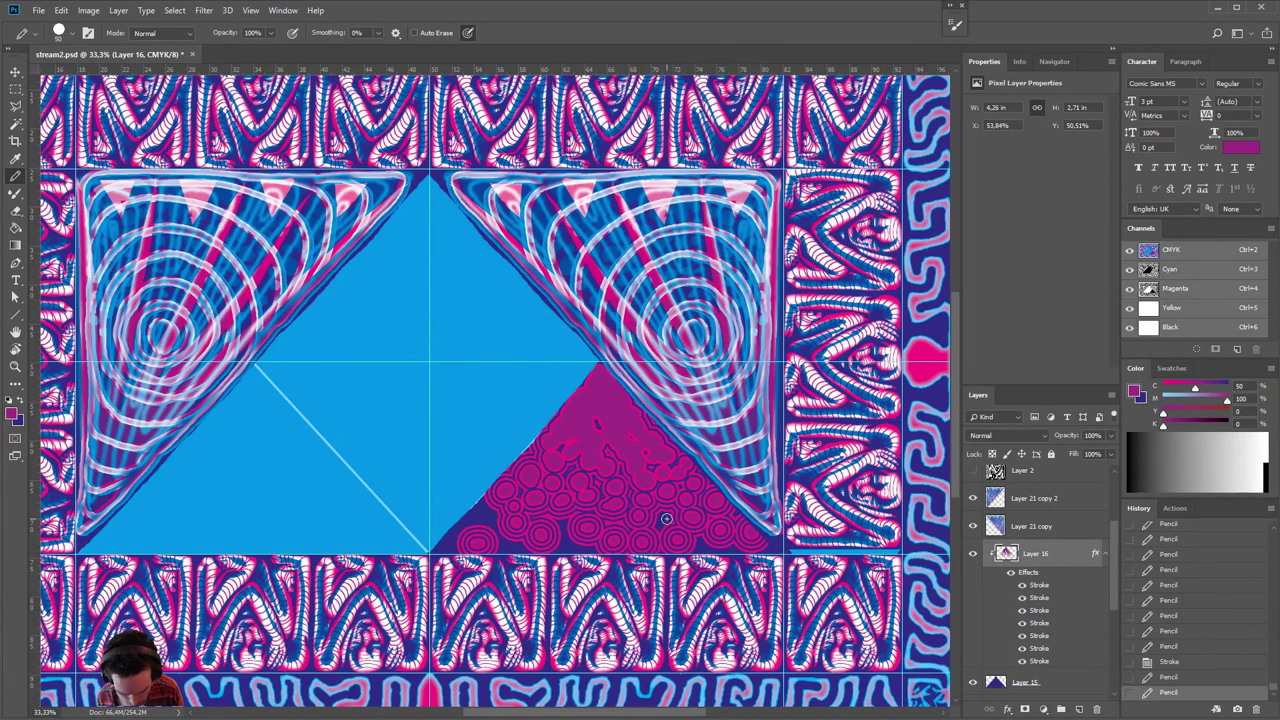
mouse_move(553, 540)
left_mouse_down()
mouse_move(558, 525)
mouse_move(592, 552)
mouse_move(484, 514)
mouse_move(482, 534)
mouse_move(435, 549)
left_mouse_up()
mouse_move(701, 547)
left_mouse_down()
mouse_move(740, 527)
mouse_move(777, 546)
left_mouse_up()
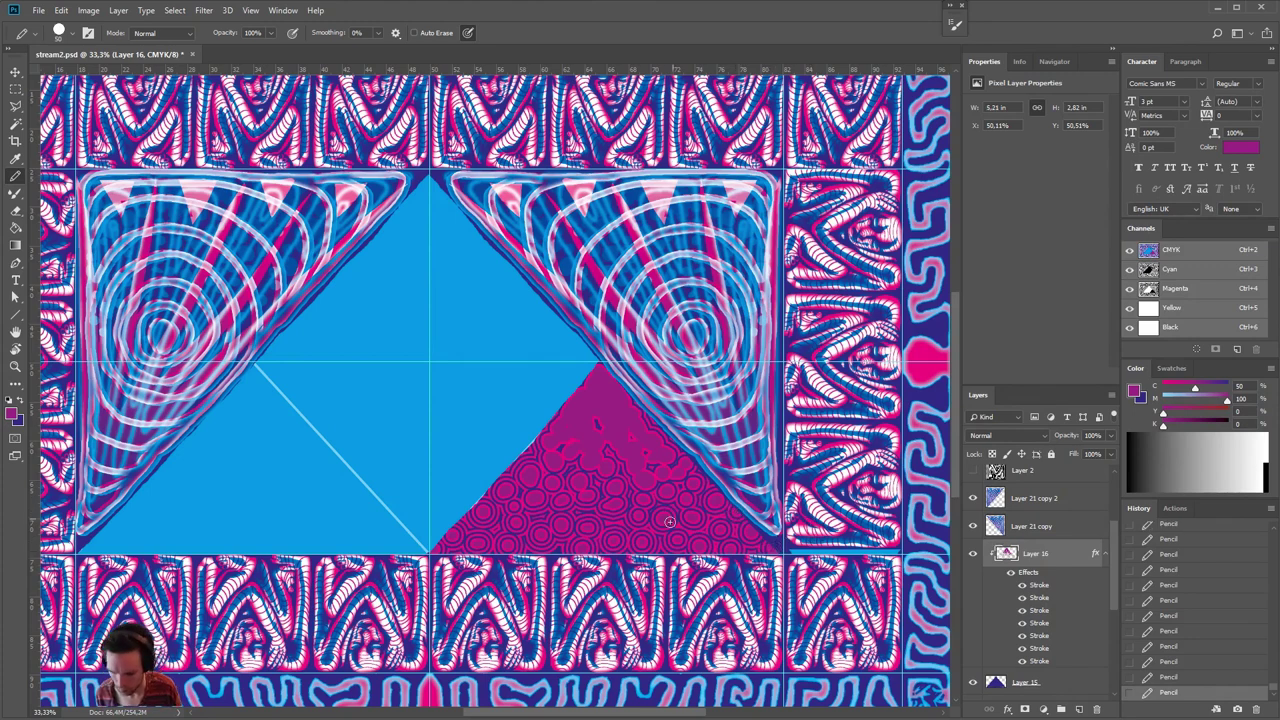
left_click_drag(1192, 389, 1100, 415)
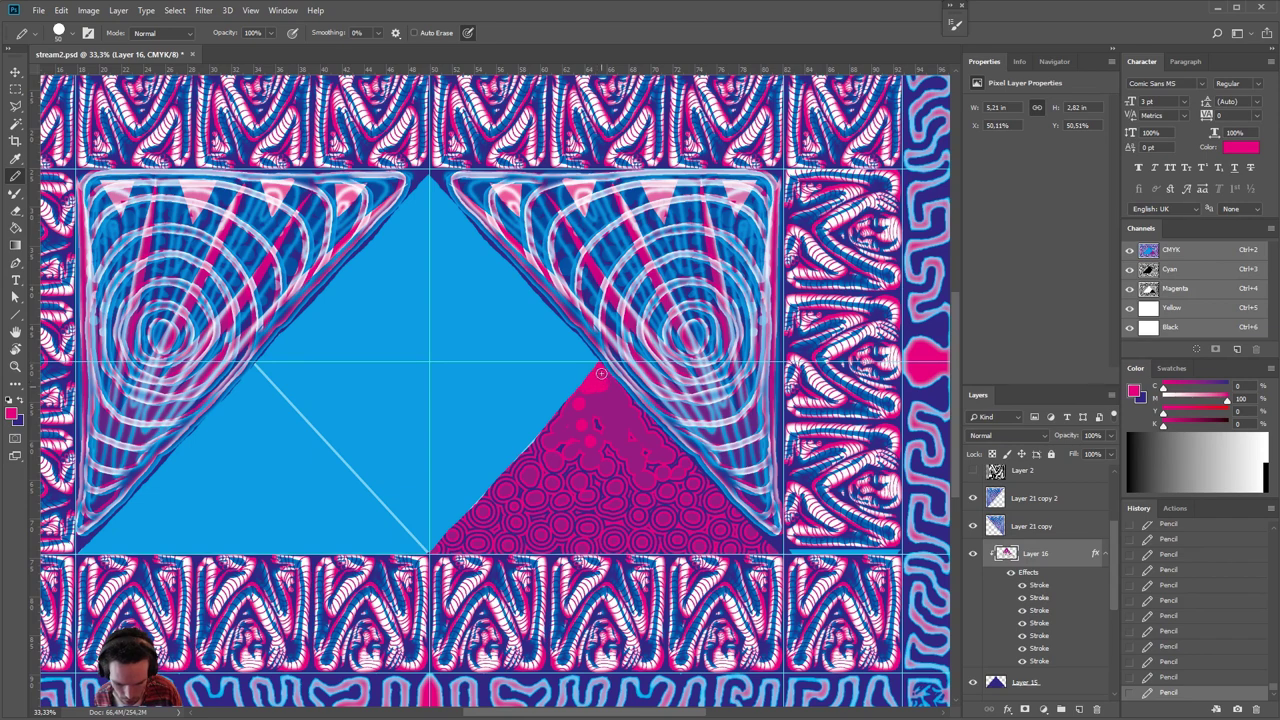
mouse_move(603, 397)
left_mouse_down()
mouse_move(616, 415)
mouse_move(617, 399)
mouse_move(596, 400)
mouse_move(617, 402)
left_mouse_up()
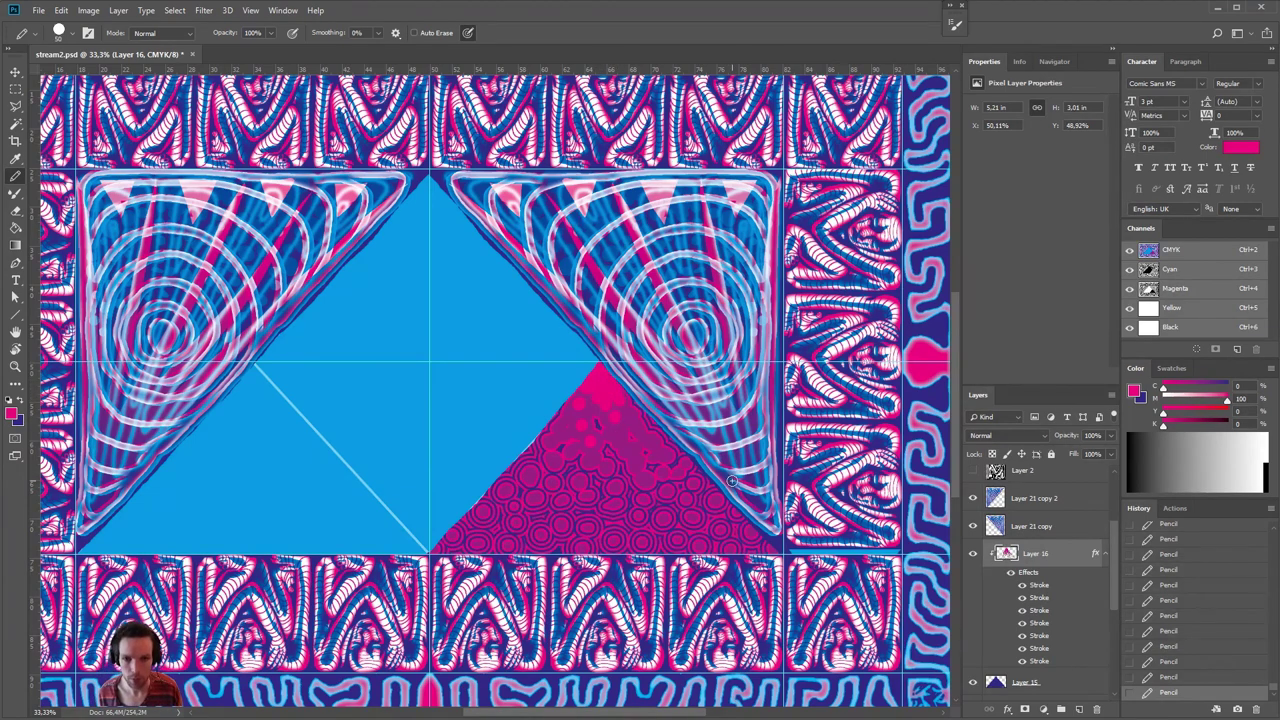
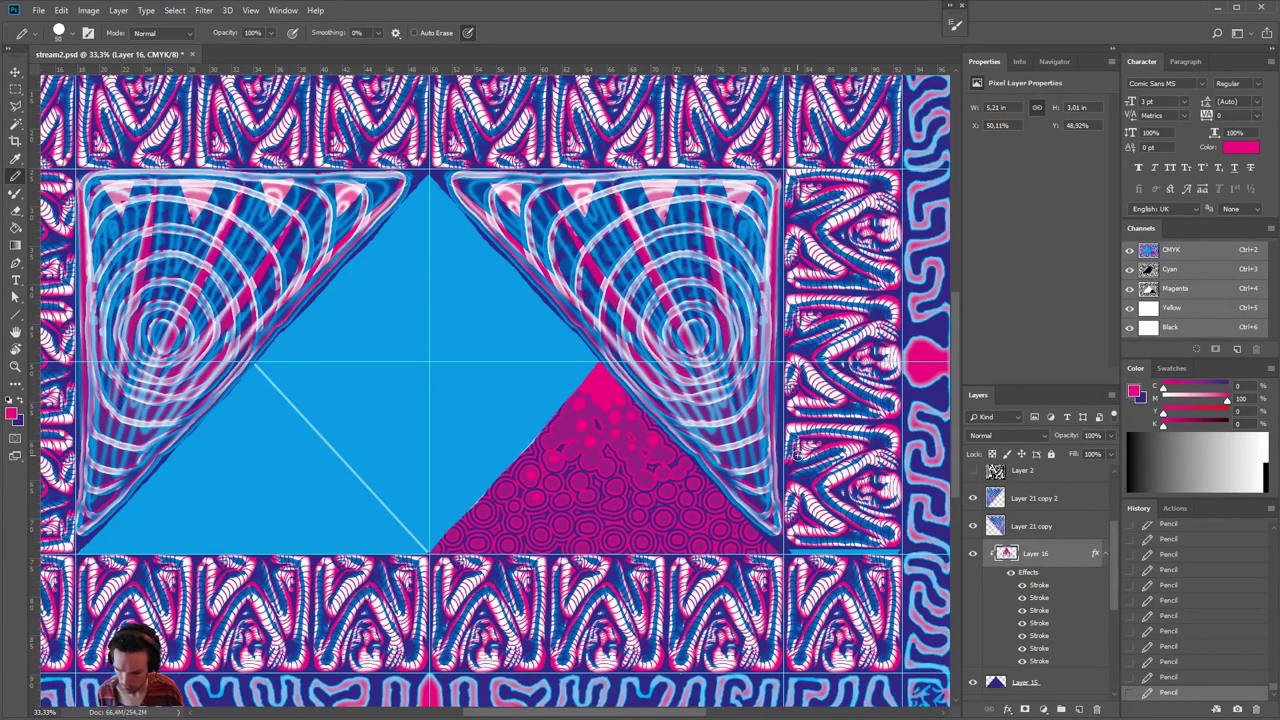
- Trace the magenta triangle's bottom and upper-left edges in dark blue with the Pencil
key("x")
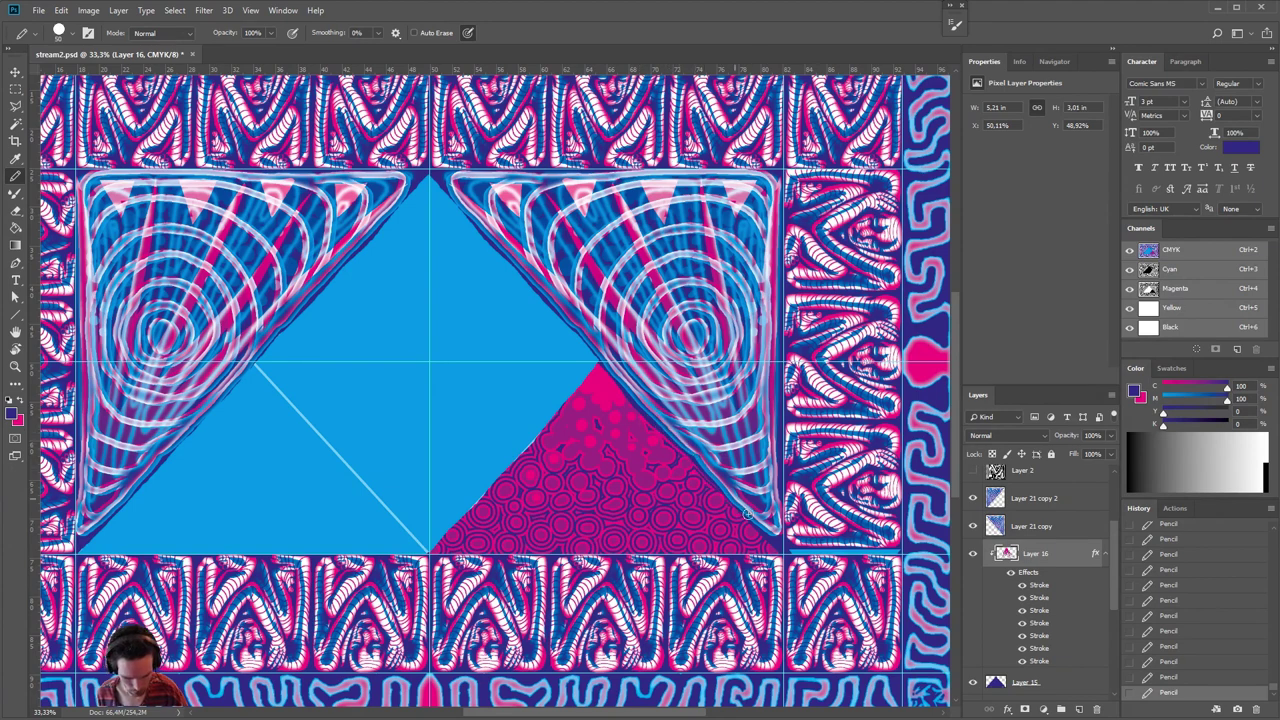
mouse_move(747, 513)
left_mouse_down()
mouse_move(775, 548)
mouse_move(767, 568)
mouse_move(784, 548)
mouse_move(737, 553)
left_mouse_up()
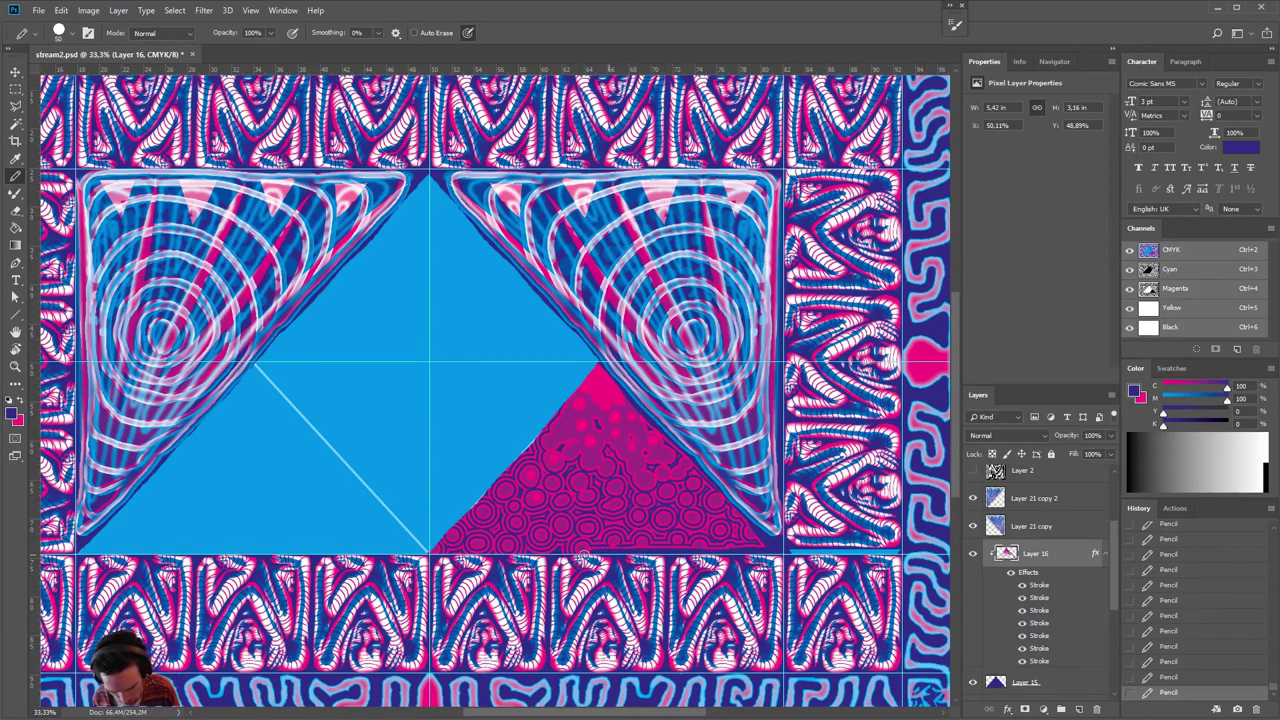
left_click_drag(583, 554, 409, 561)
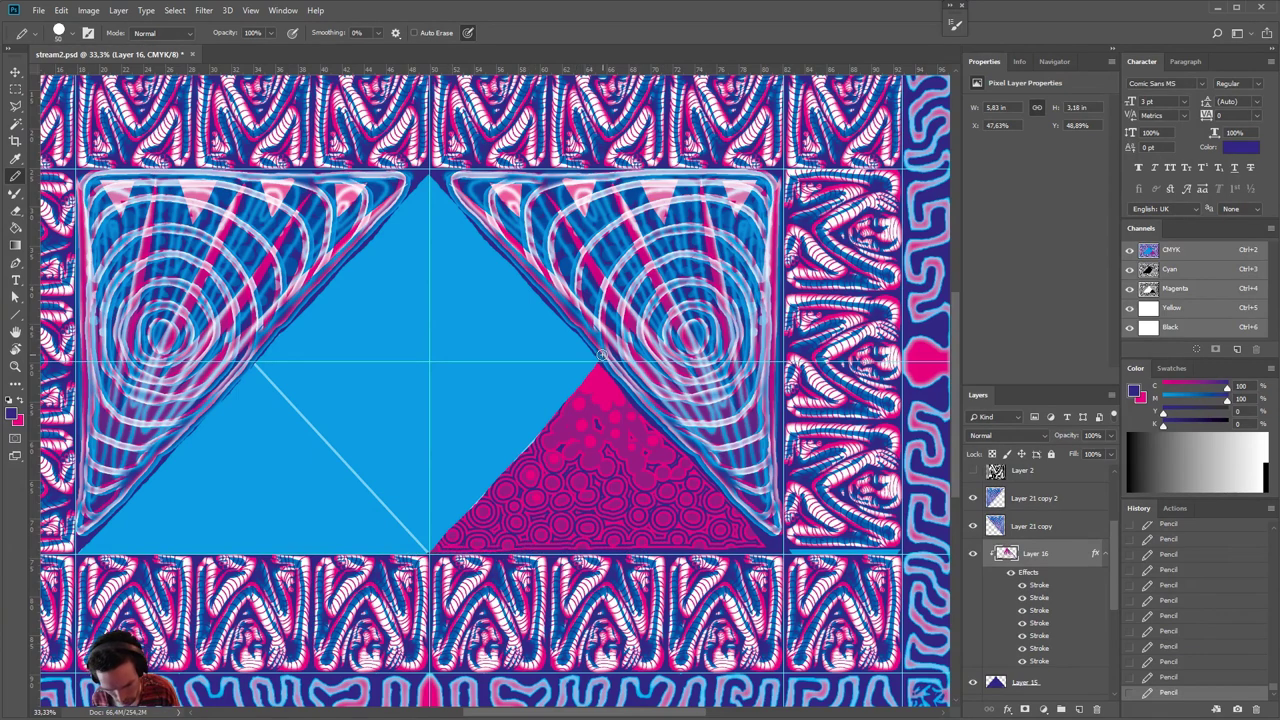
left_click_drag(600, 357, 410, 567)
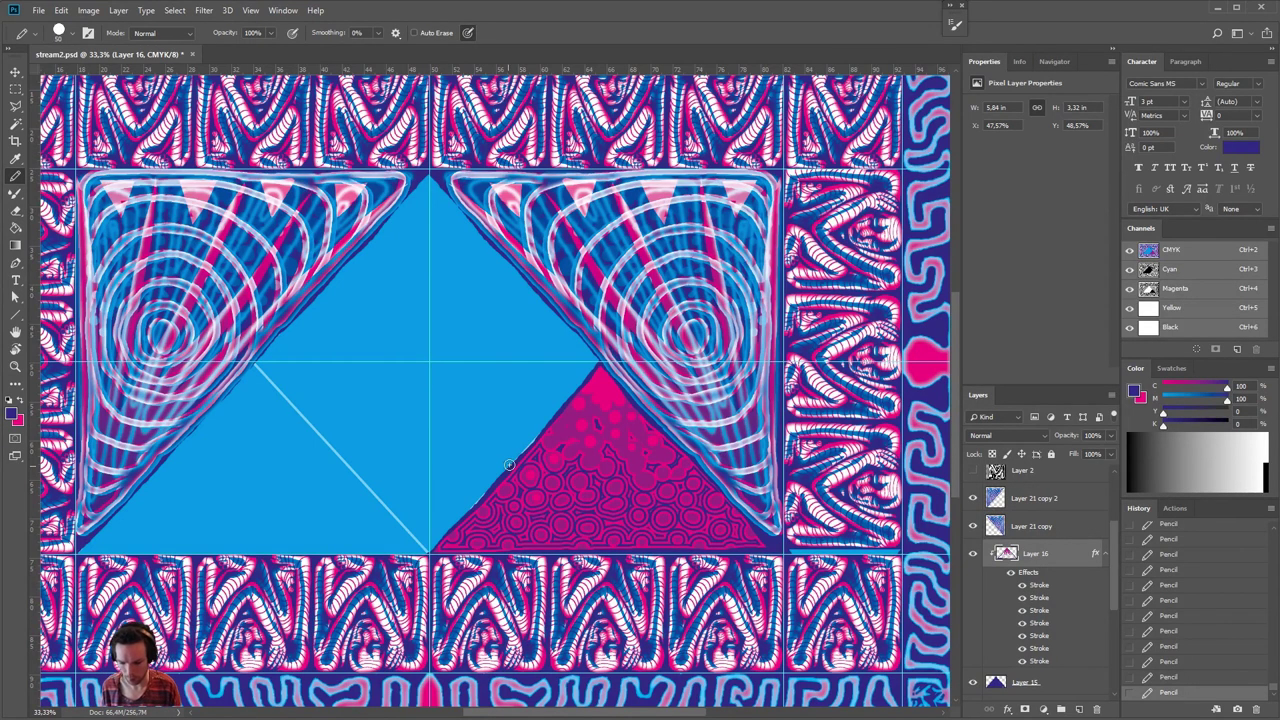
- Toggle the magenta triangle and white diagonal line layers to check, then select Layers 16 and 15
left_click(972, 556)
left_click(972, 556)
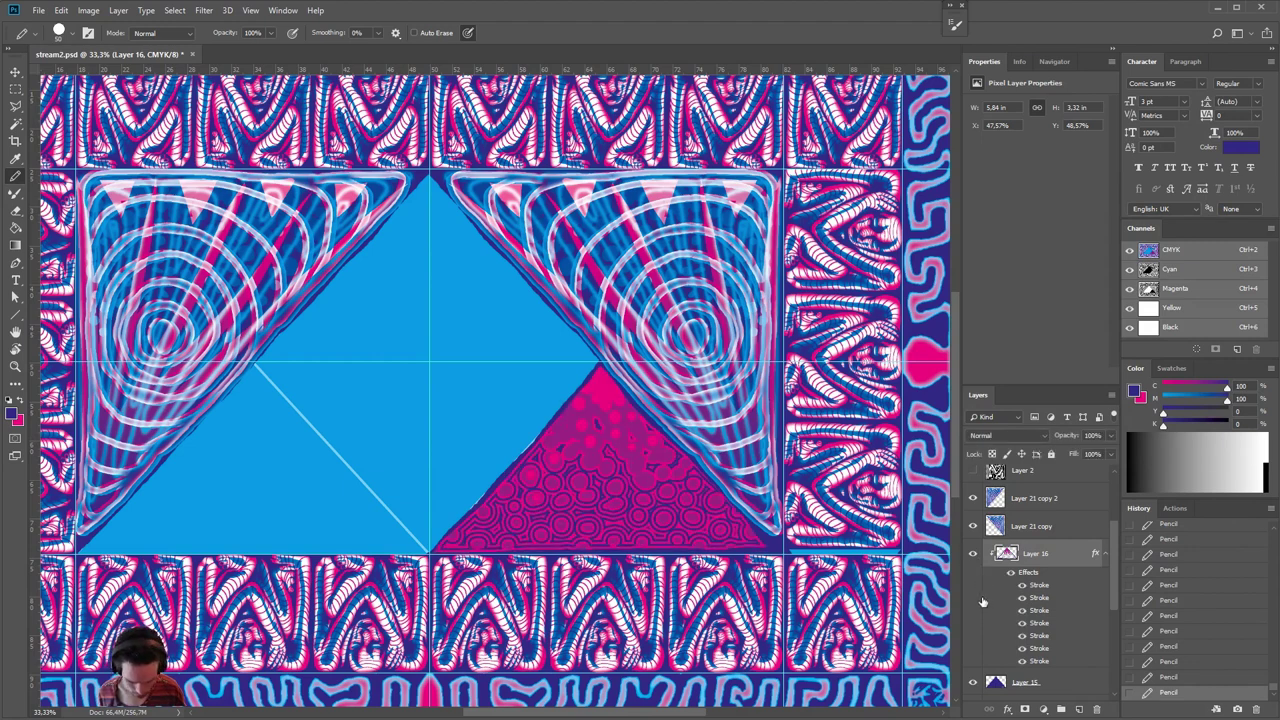
scroll(1111, 622, "down", 2)
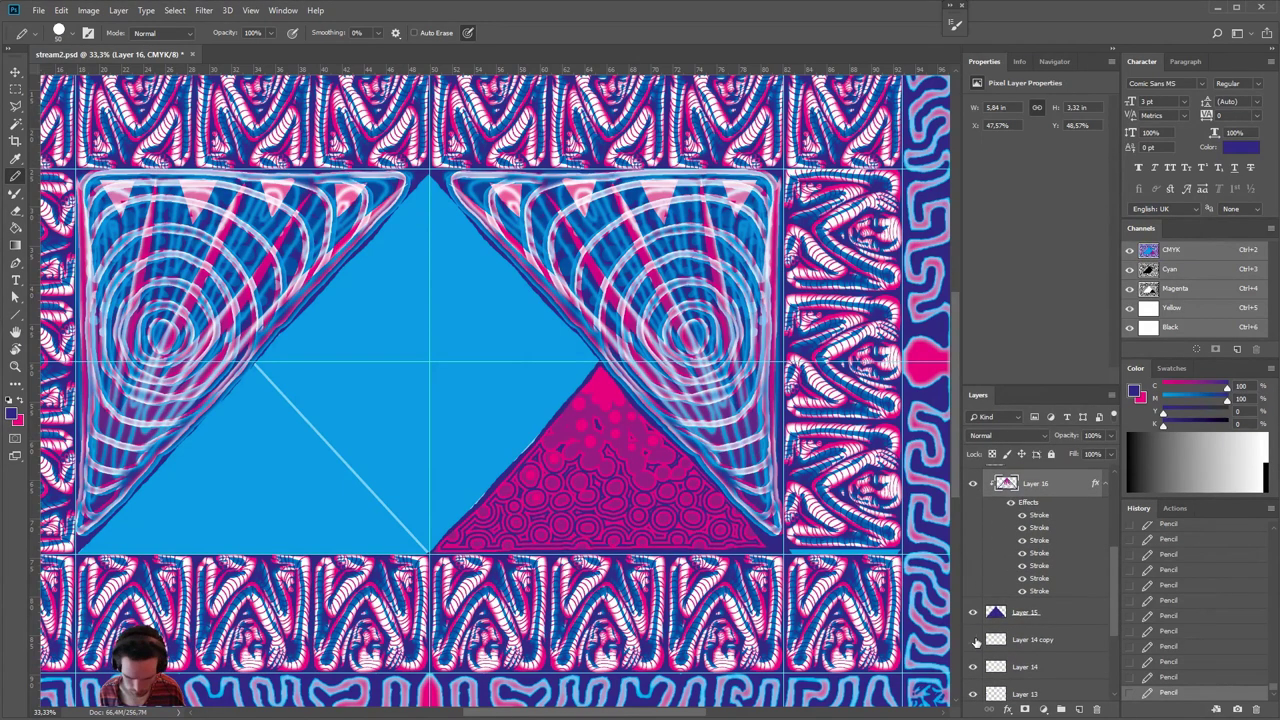
left_click(973, 640)
left_click(1038, 650)
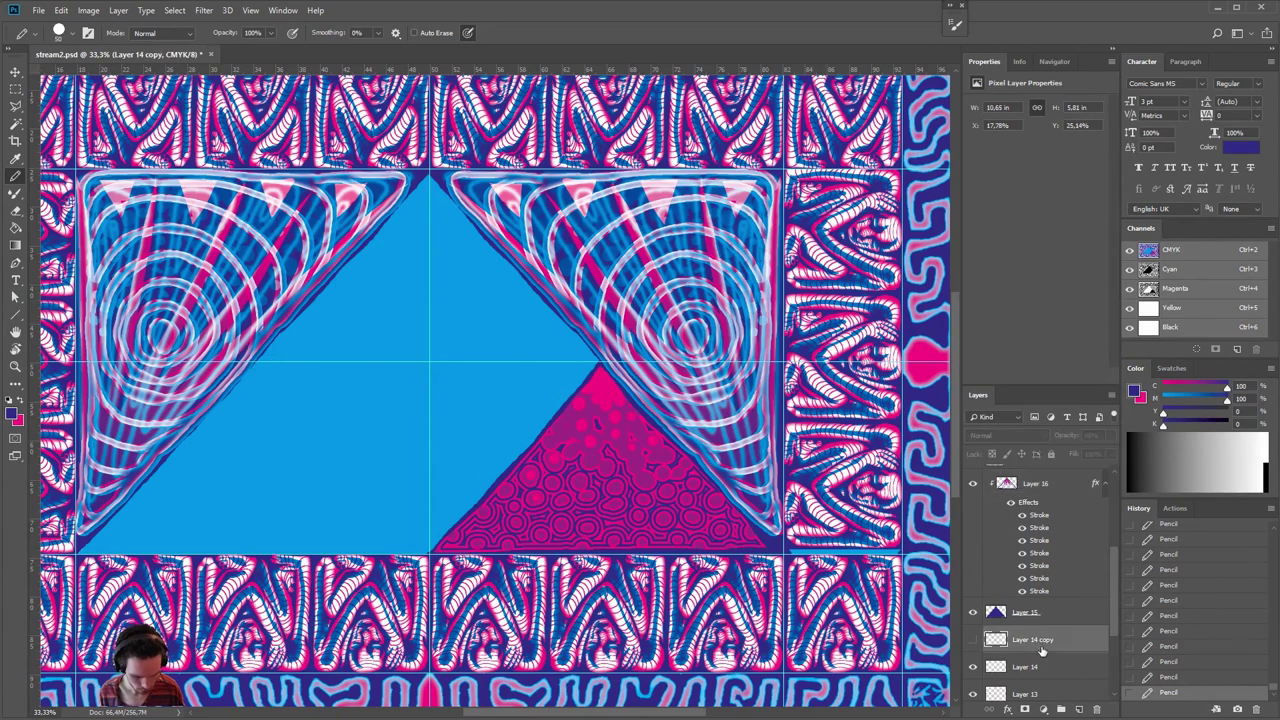
left_click(974, 639)
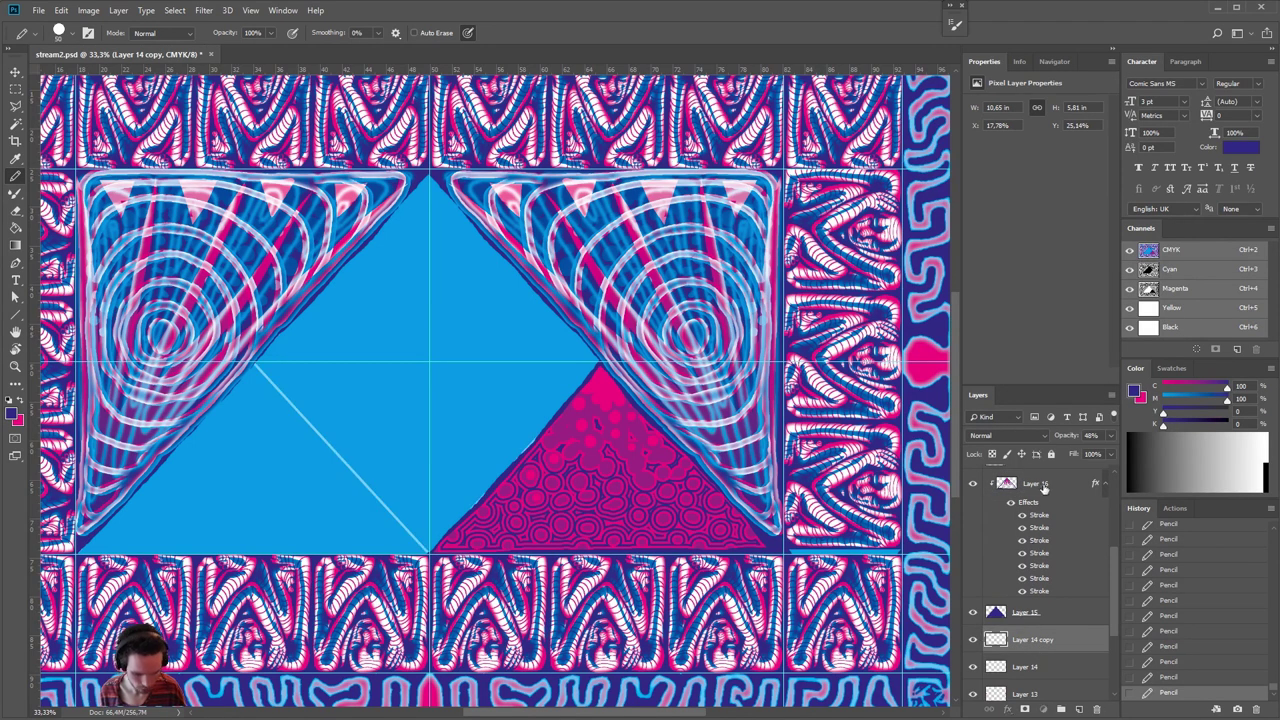
left_click(1044, 490)
left_click(1066, 608, "shift")
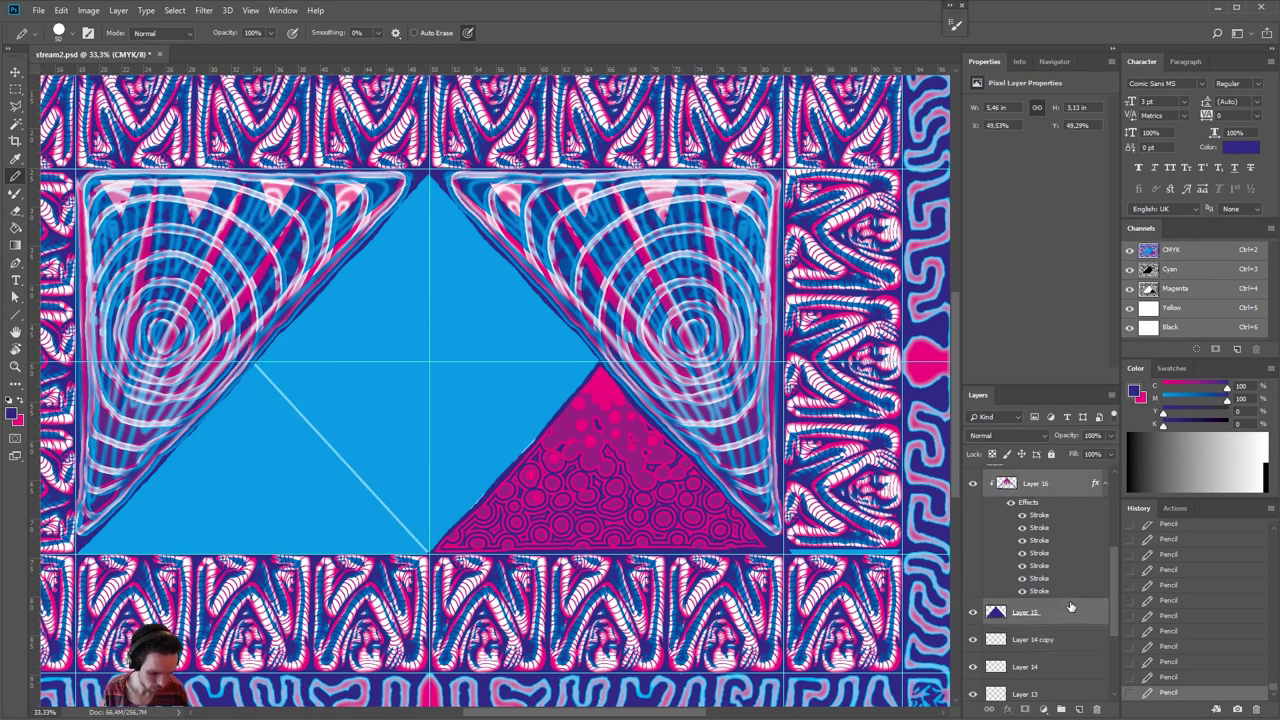
- Merge Layers 15 and 16, duplicate the result and flip the copy horizontally
key("ctrl+e")
right_click(1050, 490)
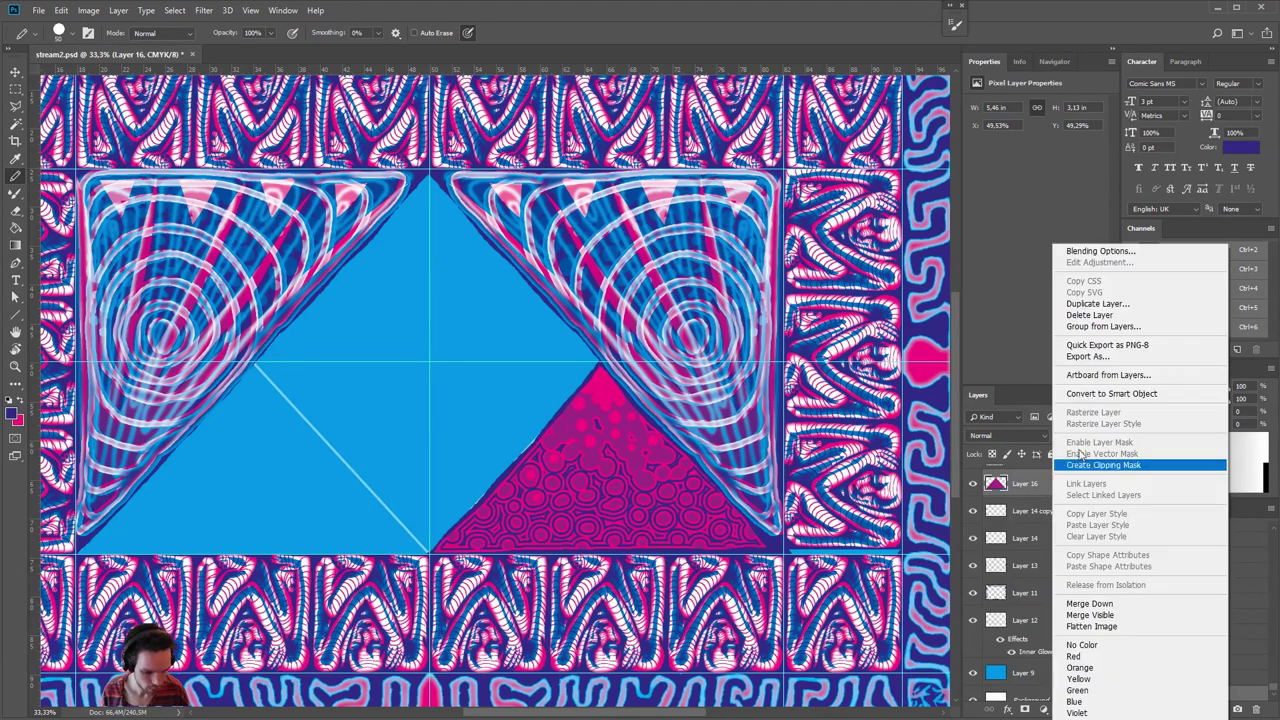
left_click(1107, 306)
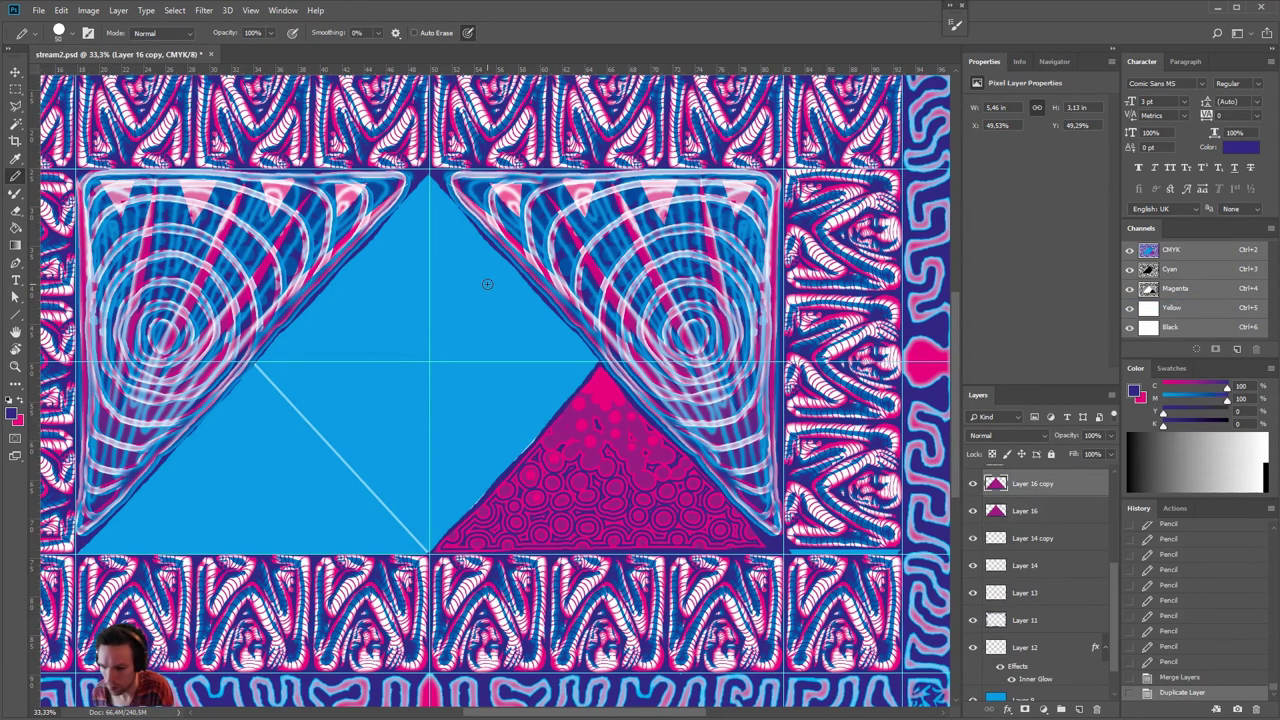
left_click(61, 10)
mouse_move(190, 303)
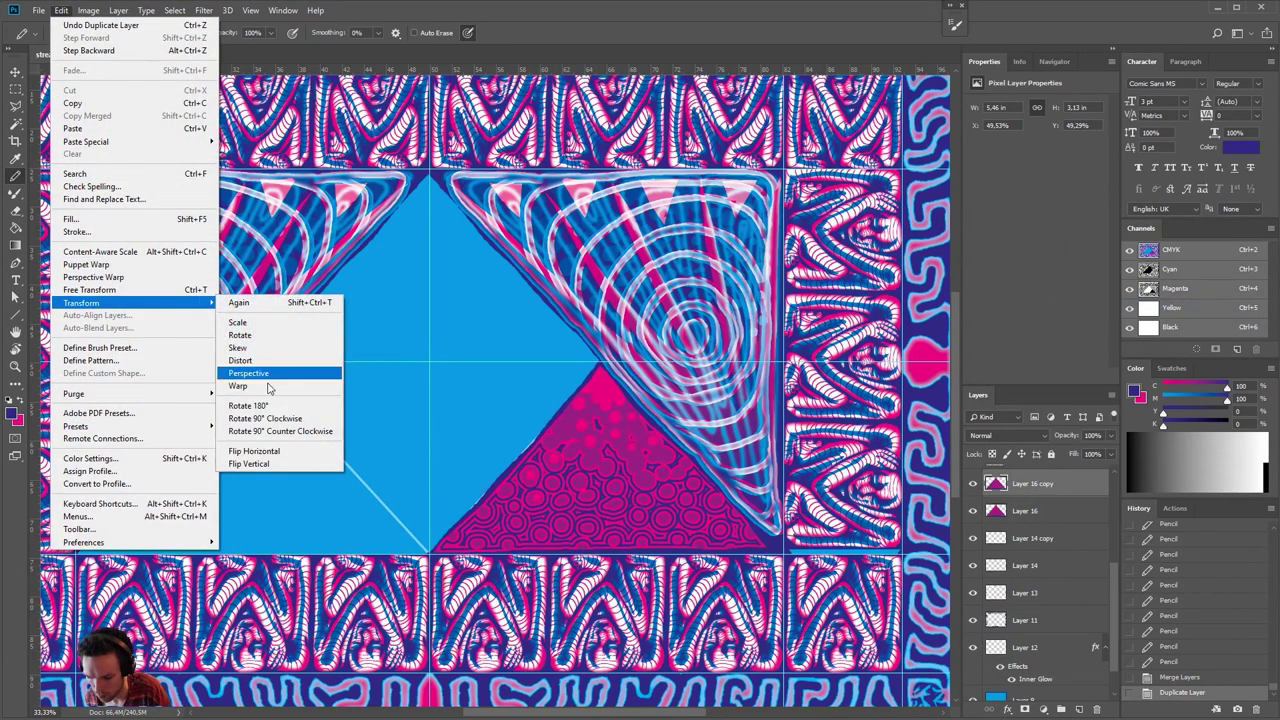
left_click(255, 451)
- Move the flipped magenta triangle to the left side of the blue diamond
left_click(16, 72)
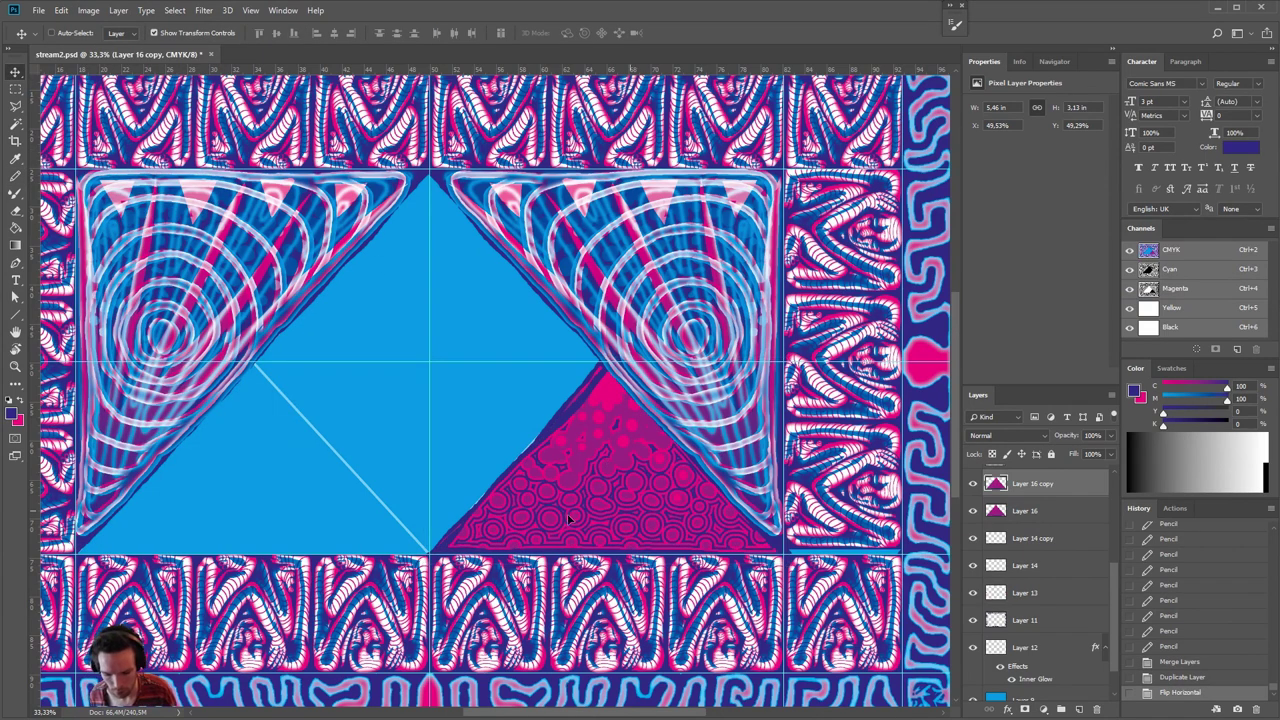
left_click_drag(632, 530, 287, 551)
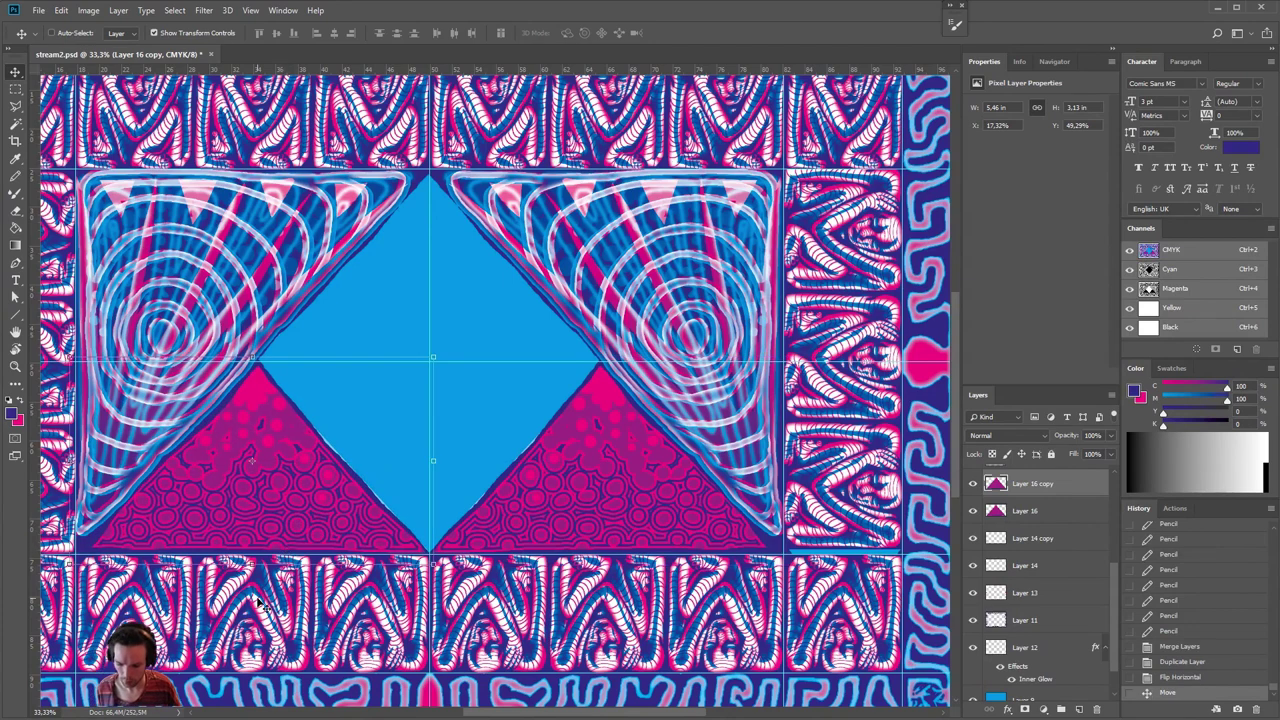
key("Right")
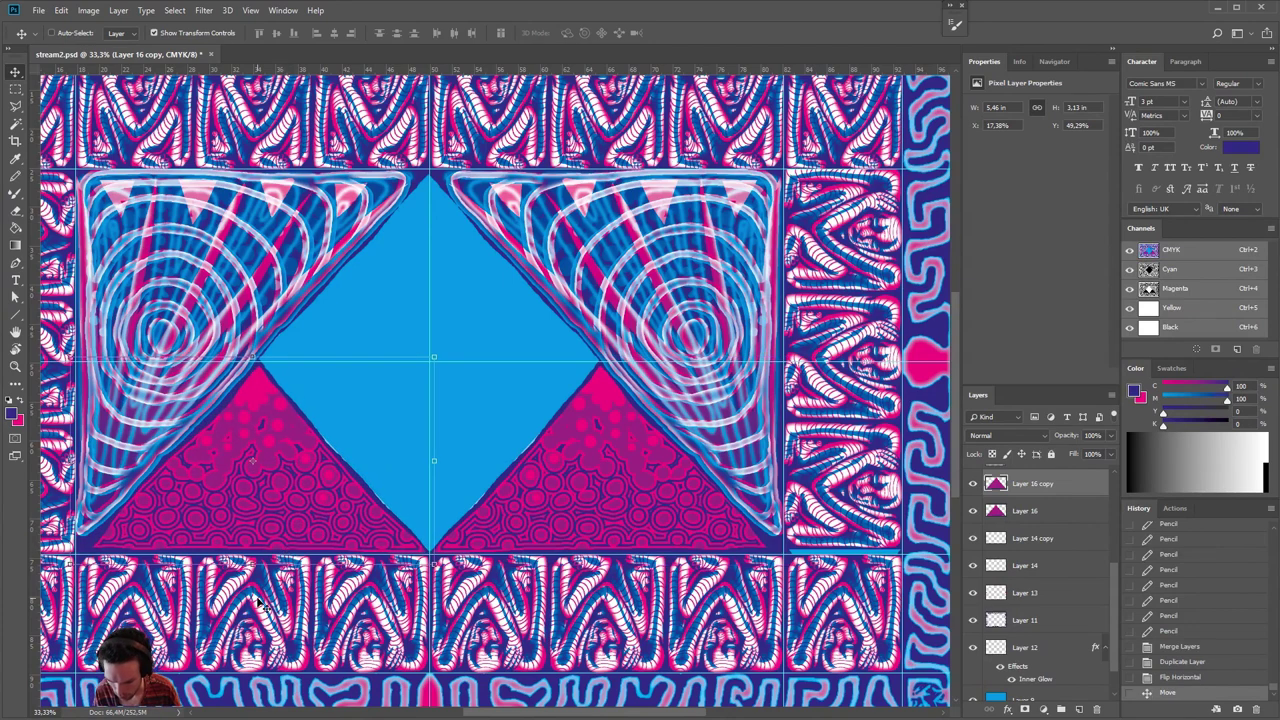
key("Left")
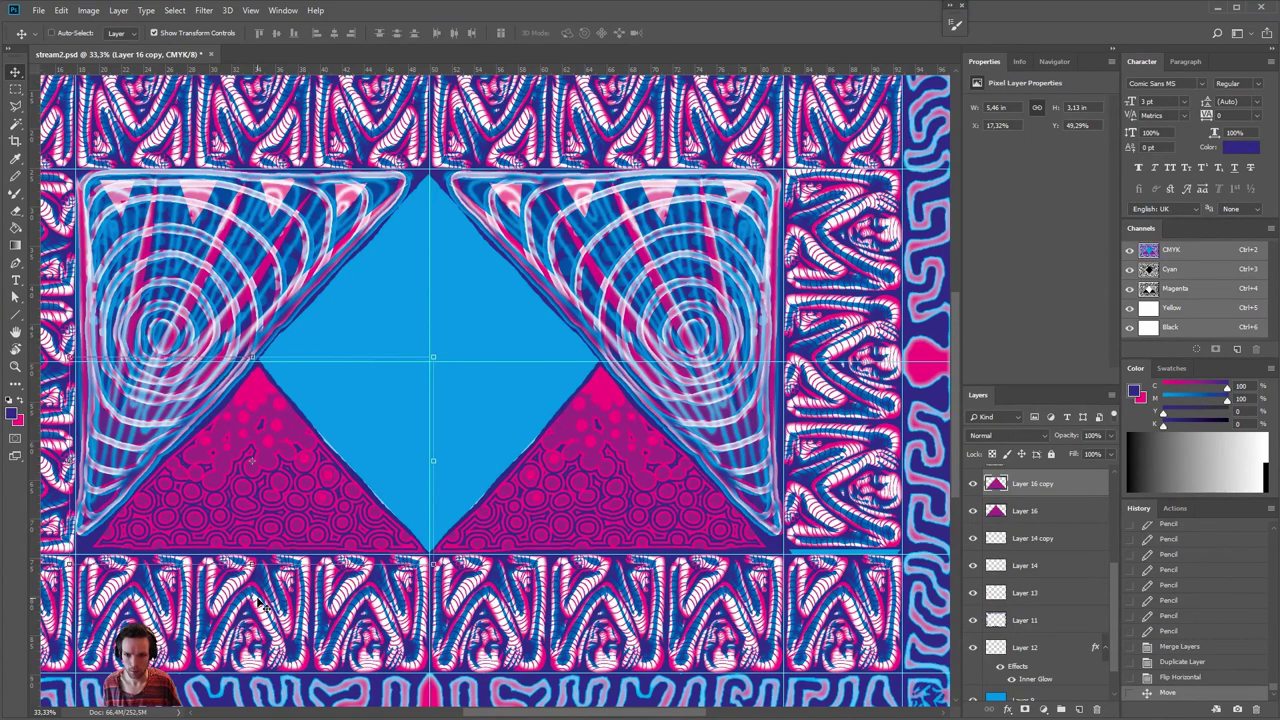
key("ctrl+minus")
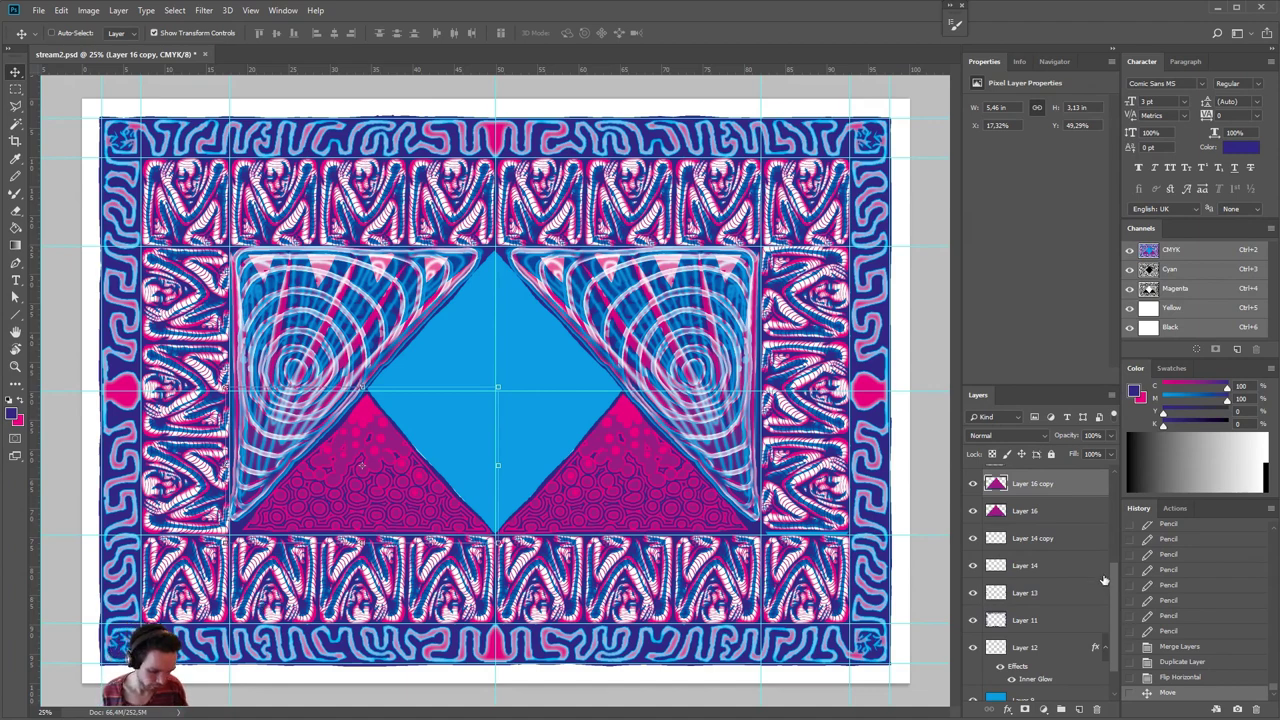
- Select Layer 9 in the Layers panel and create the new Layer 17 directly above it
left_click_drag(1112, 580, 1099, 488)
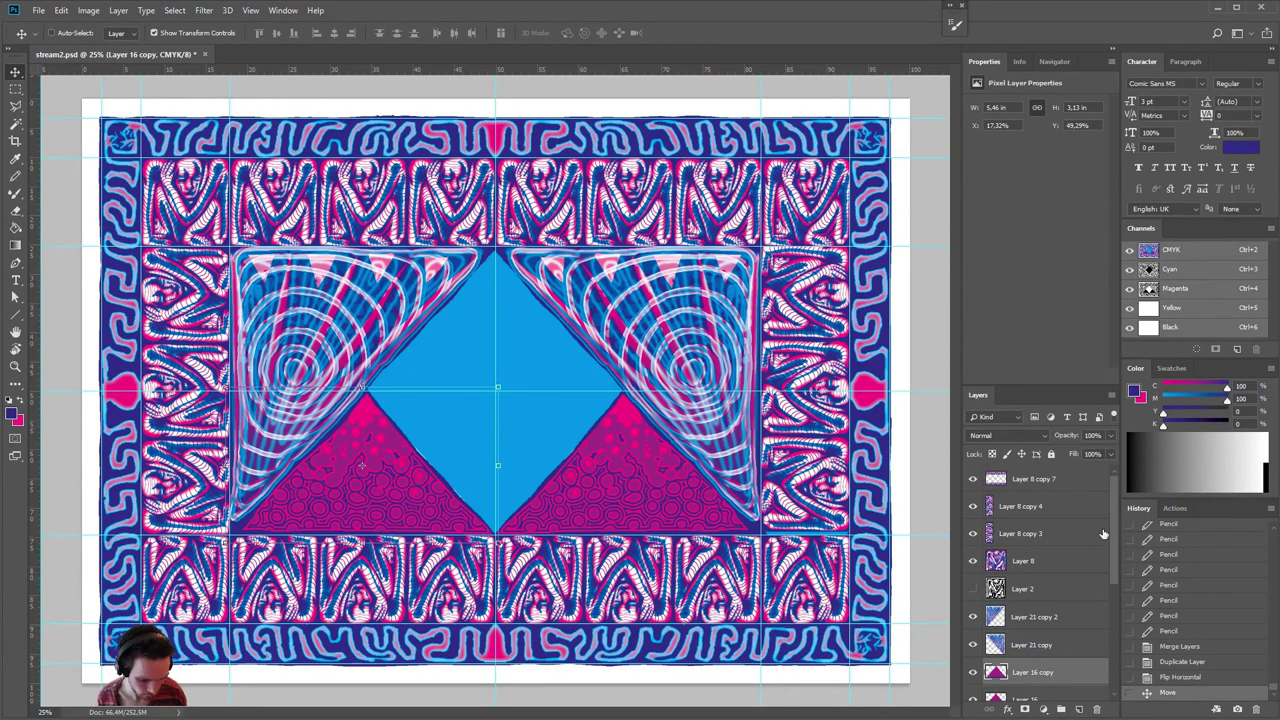
left_click_drag(1114, 552, 1118, 655)
left_click(1070, 662)
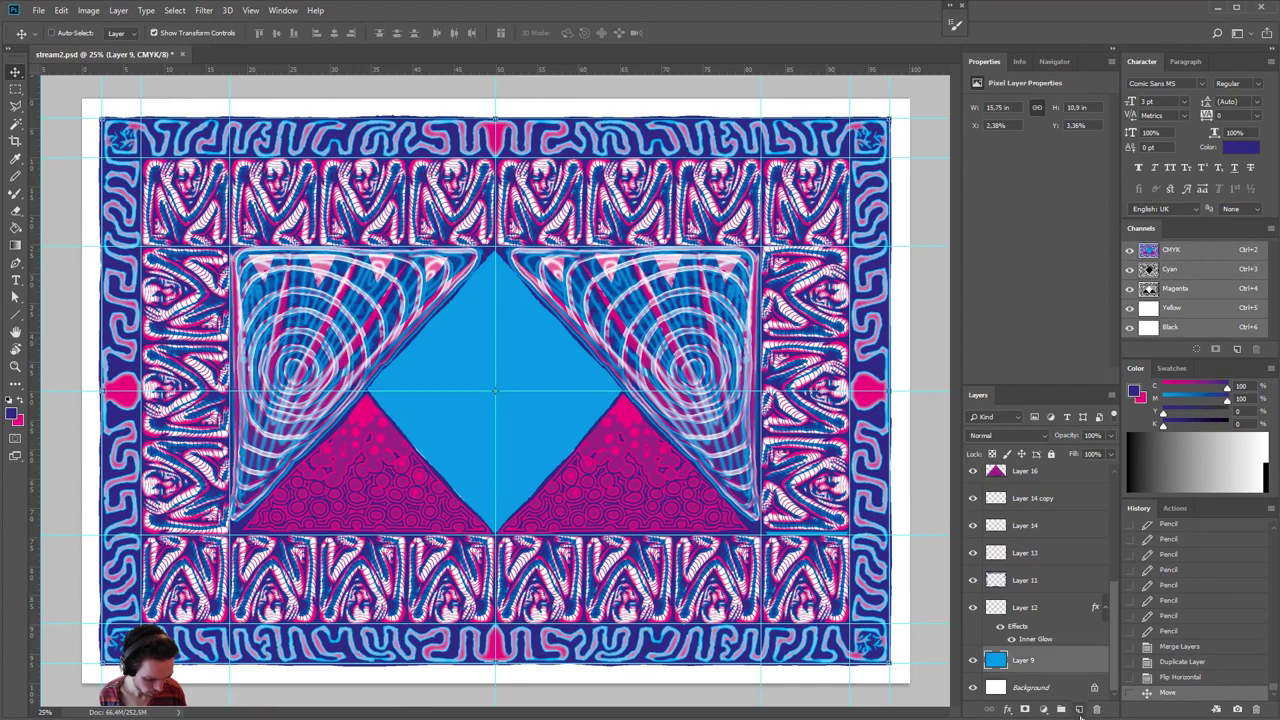
left_click(1079, 709)
- Outline the central diamond with the Polygonal Lasso, fill it white on Layer 17, and deselect
key("l")
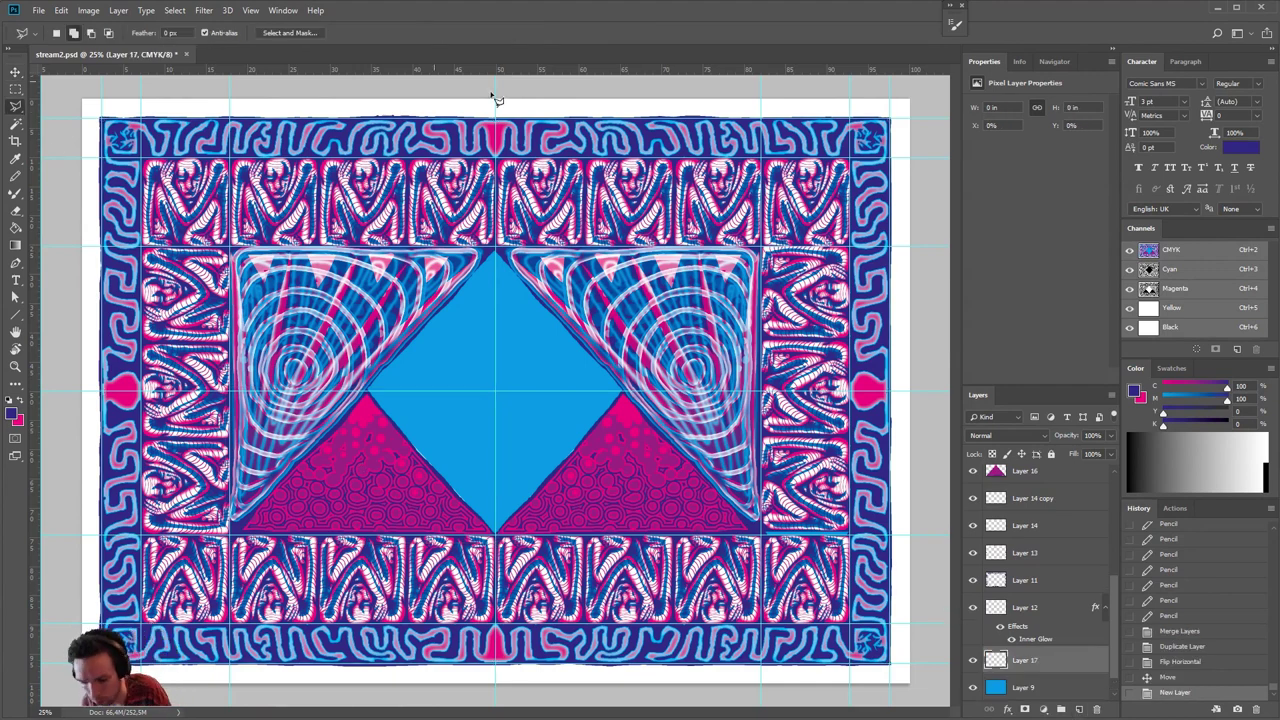
mouse_move(498, 242)
left_mouse_down()
mouse_move(344, 400)
mouse_move(350, 390)
mouse_move(429, 496)
mouse_move(502, 551)
mouse_move(614, 432)
mouse_move(632, 398)
left_mouse_up()
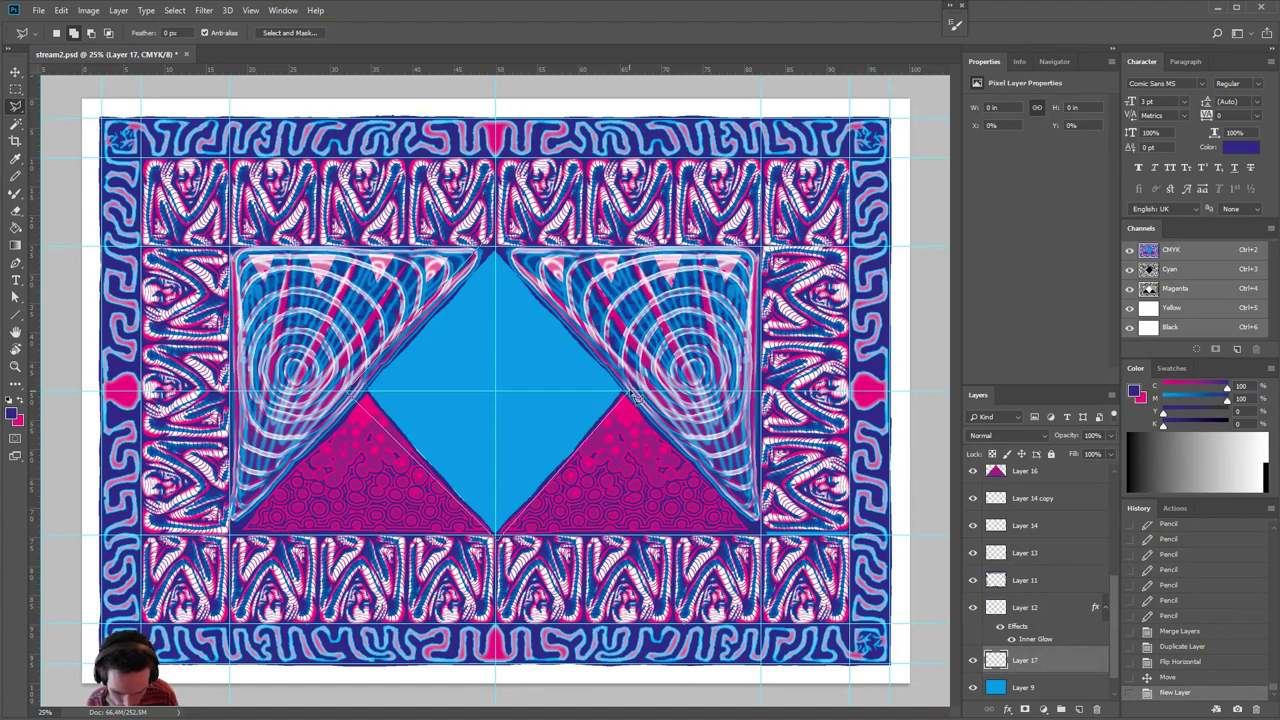
double_click(533, 260)
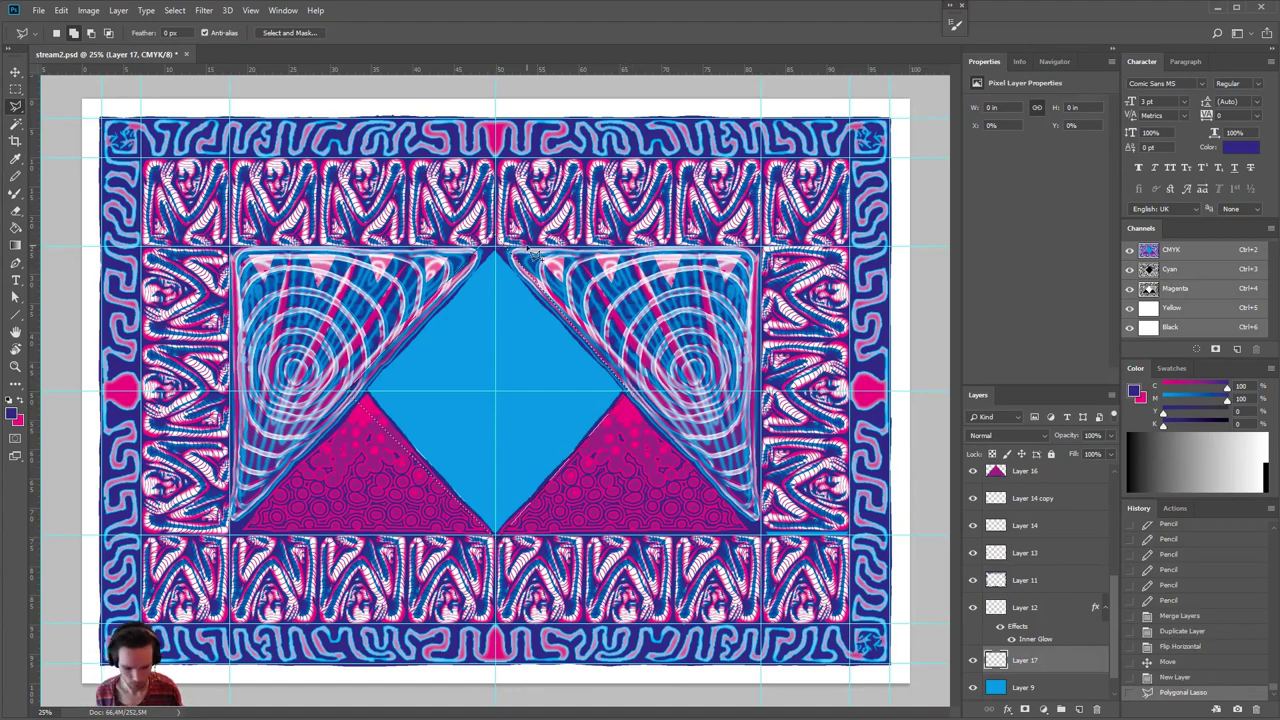
left_click(1230, 480)
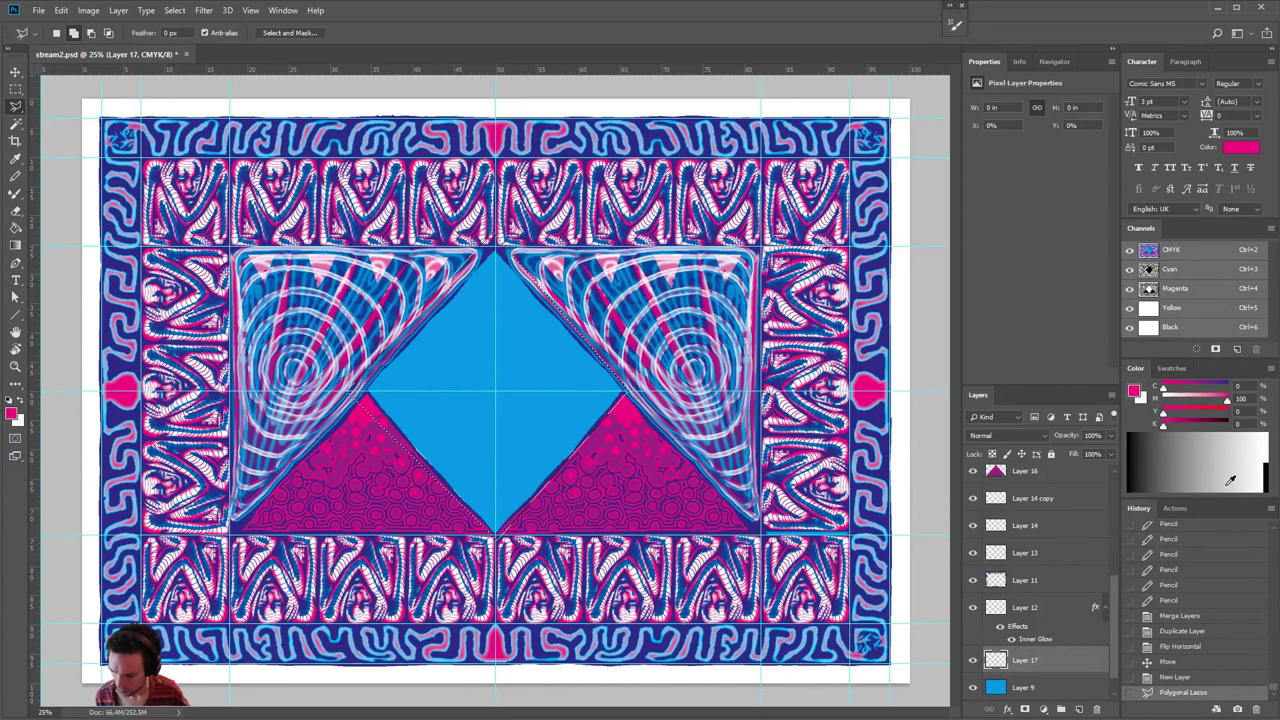
key("x")
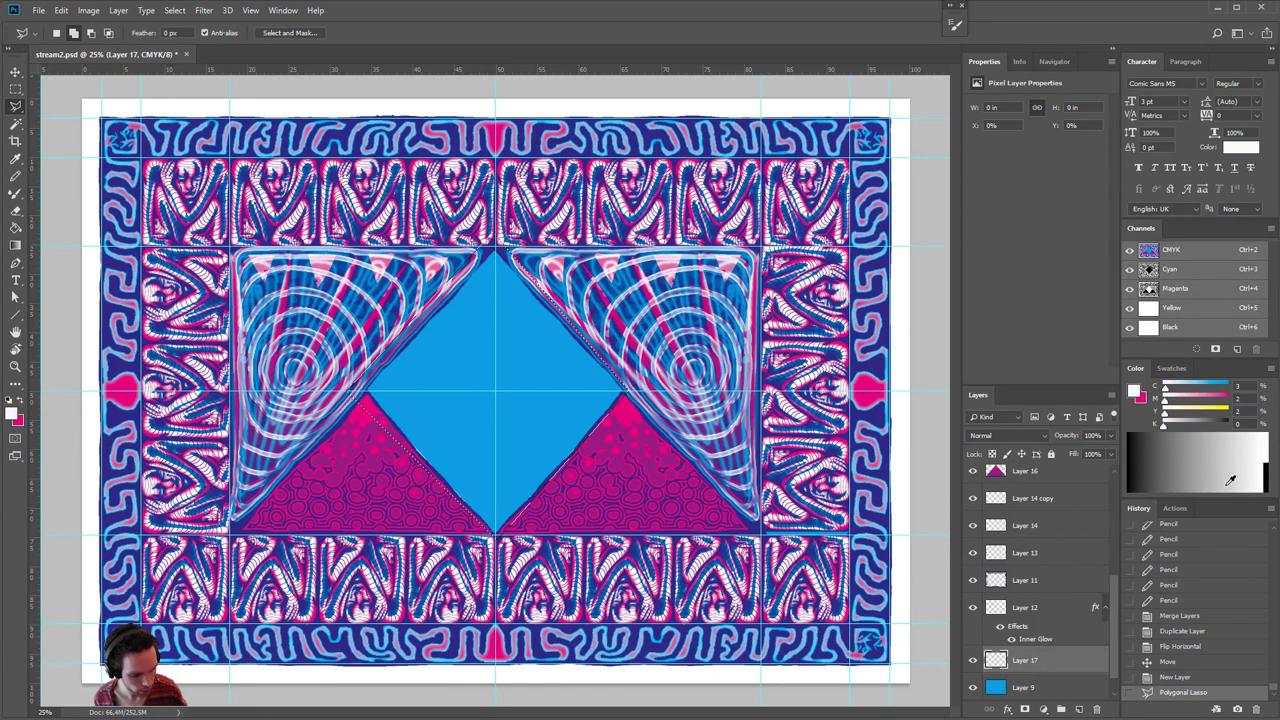
key("x")
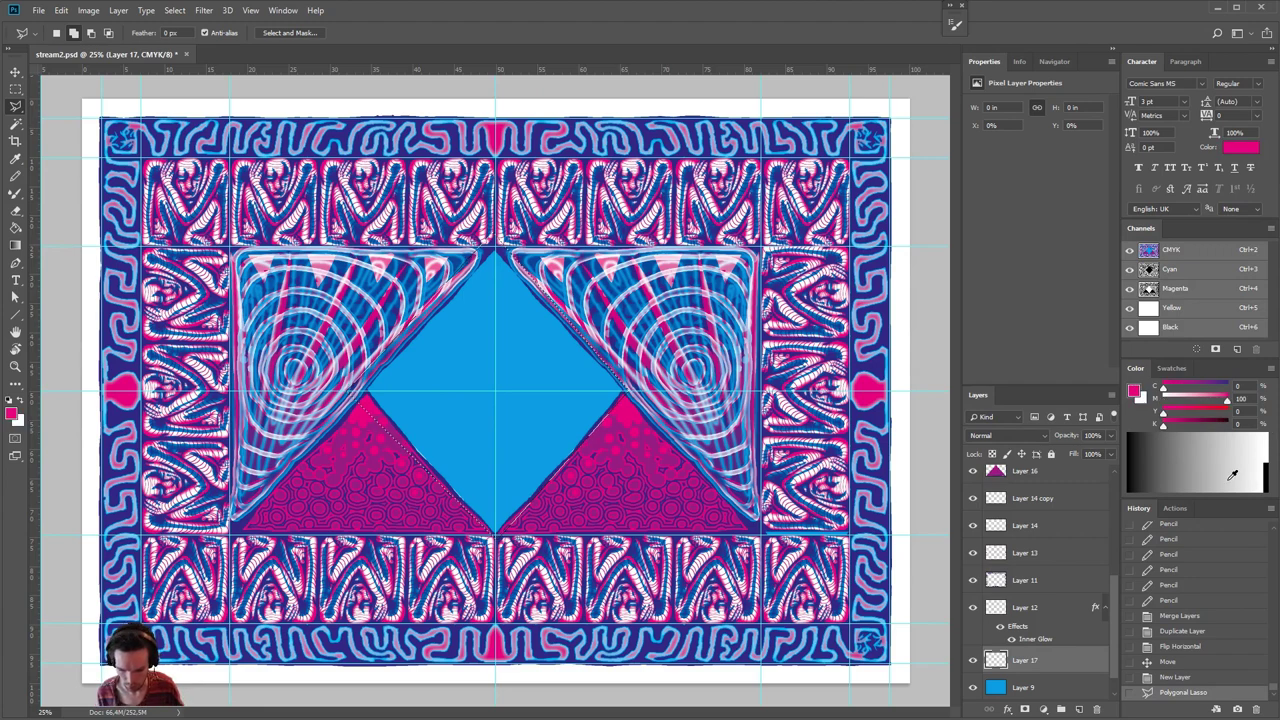
key("ctrl+BackSpace")
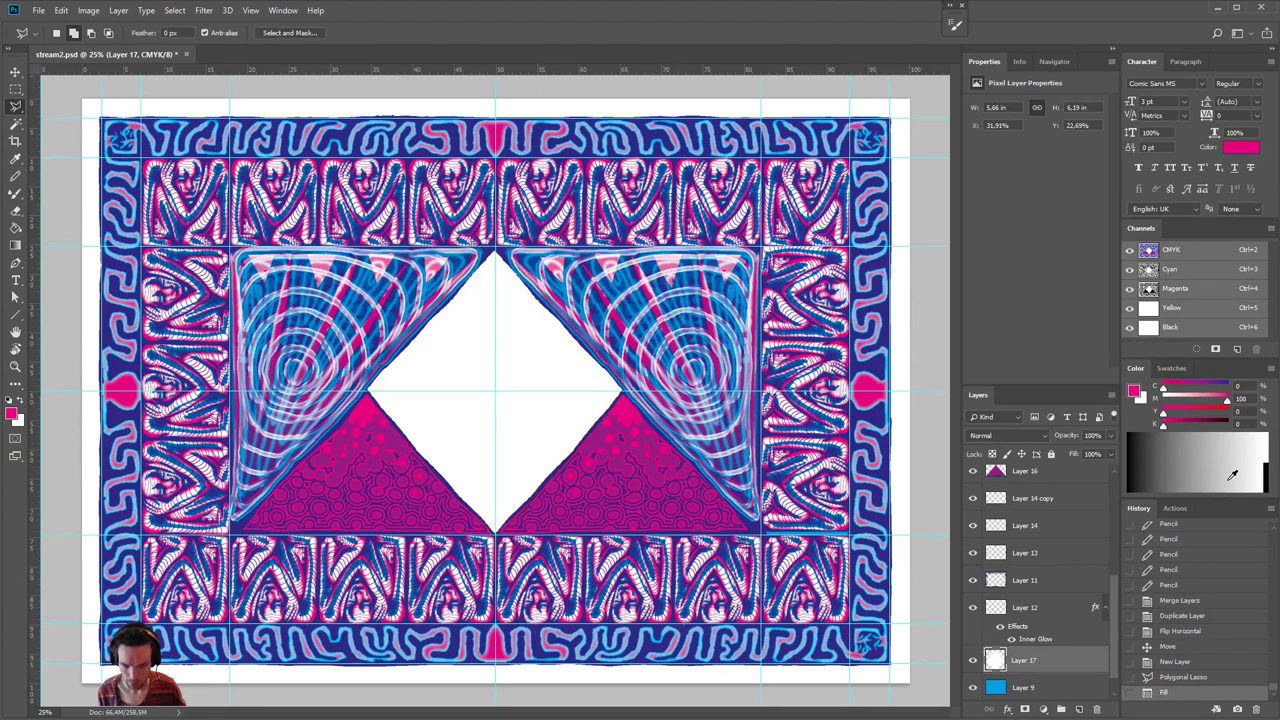
key("ctrl+d")
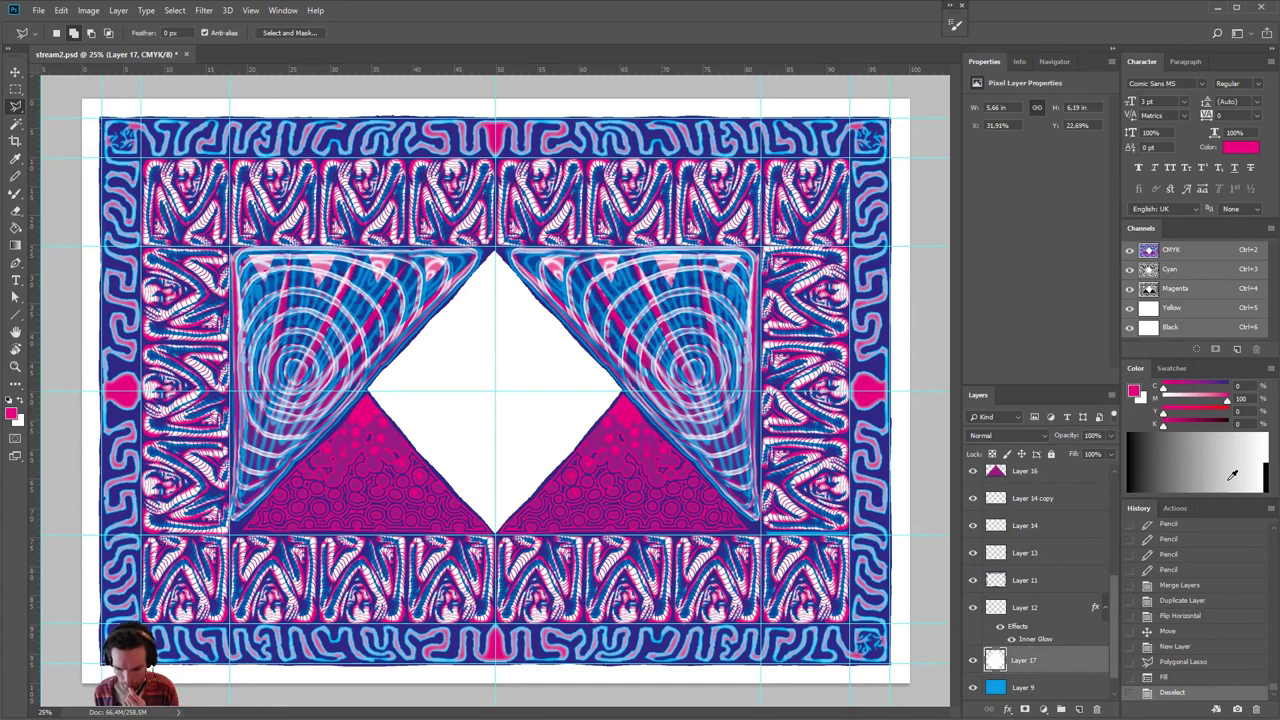
- On a new layer clipped to the white diamond, draw a full-cyan gradient from the centre
key("g")
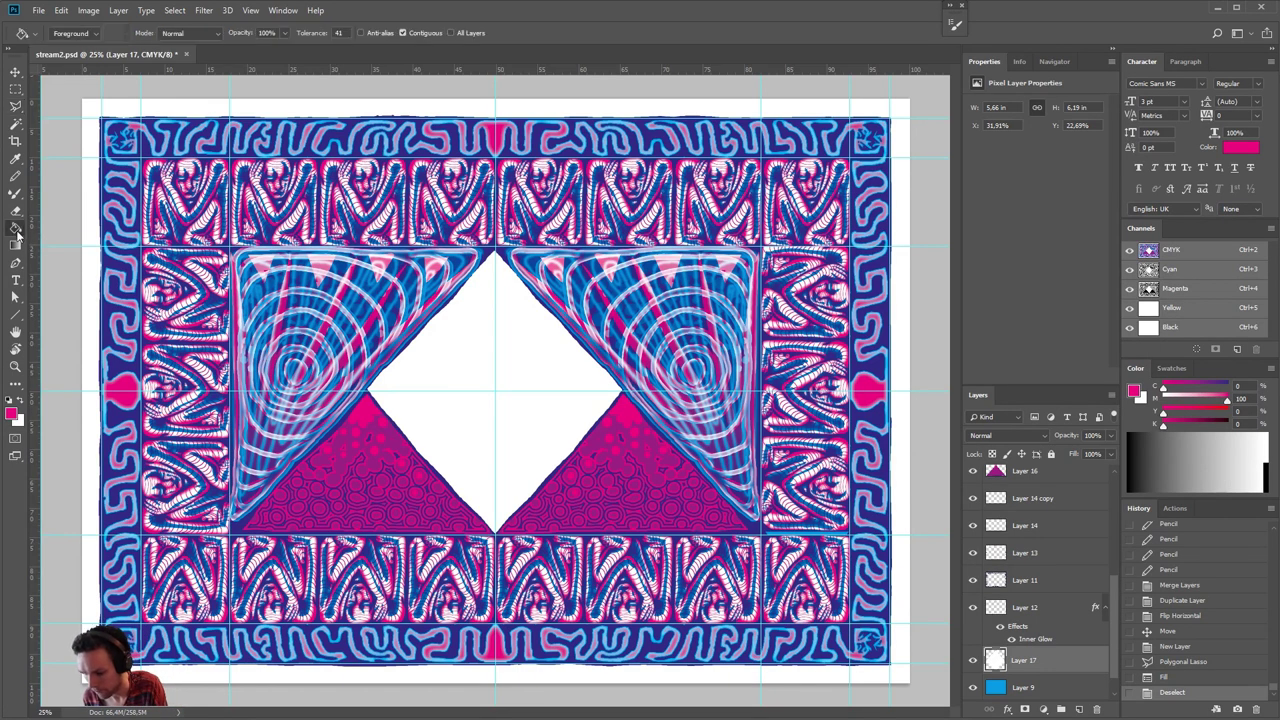
key("shift+g")
left_click(195, 33)
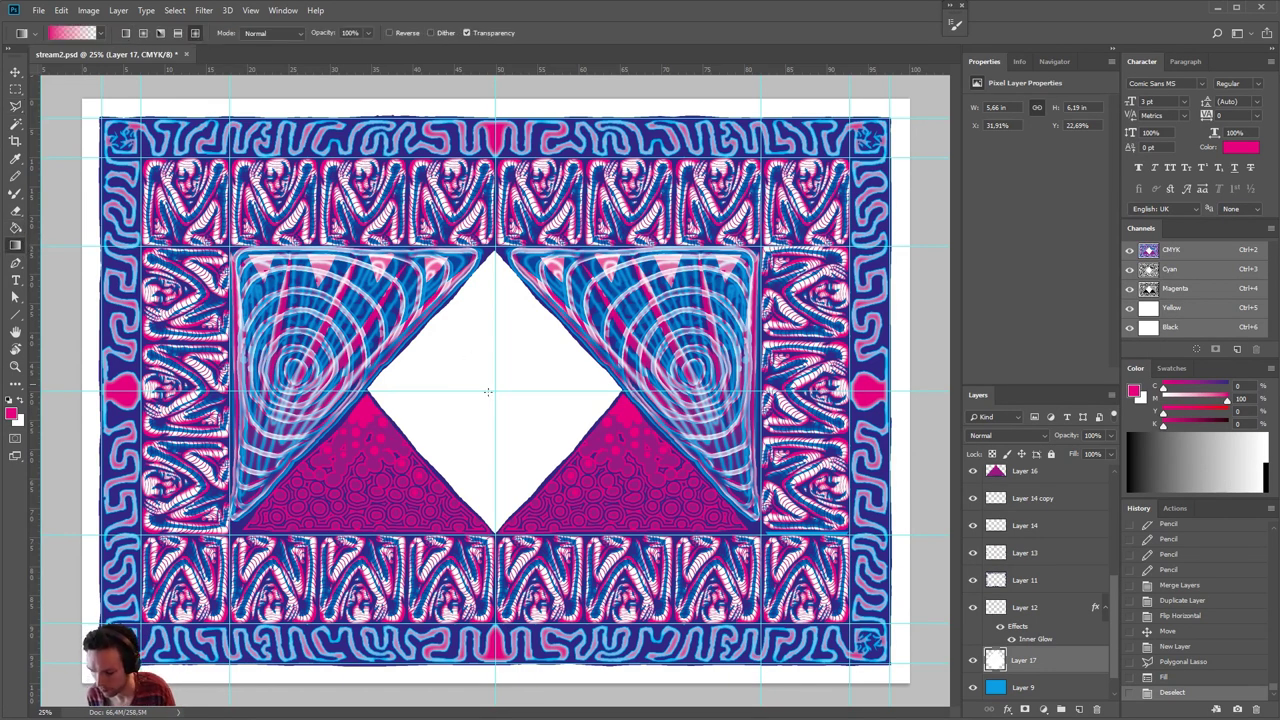
left_click(1079, 709)
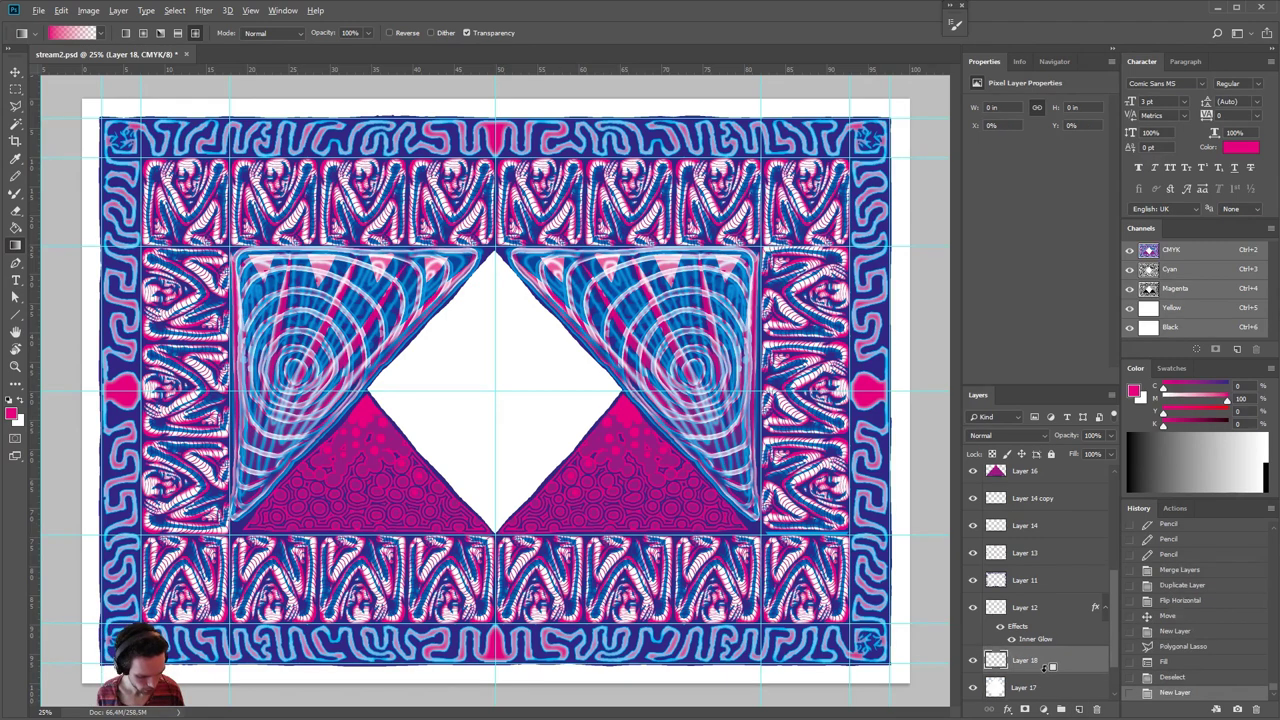
left_click(1048, 673, "alt")
left_click_drag(495, 393, 505, 278)
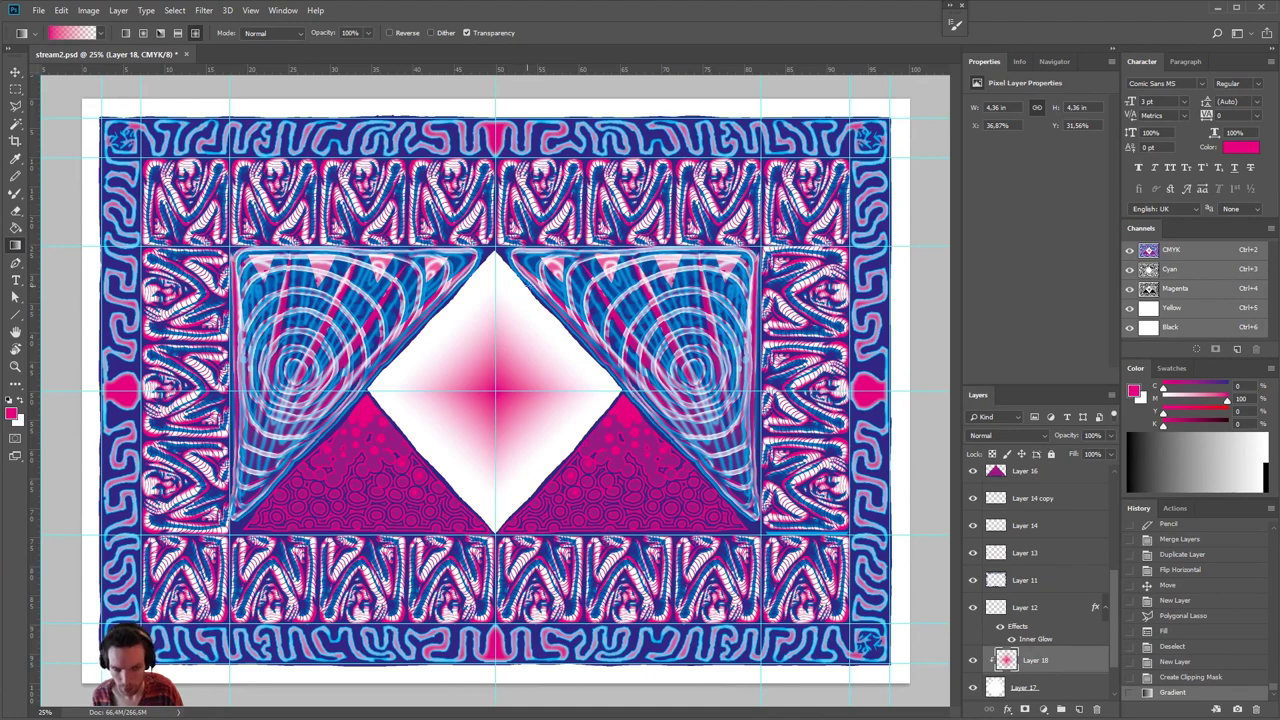
key("ctrl+z")
mouse_move(1227, 399)
left_mouse_down()
mouse_move(1163, 399)
mouse_move(1227, 386)
left_mouse_up()
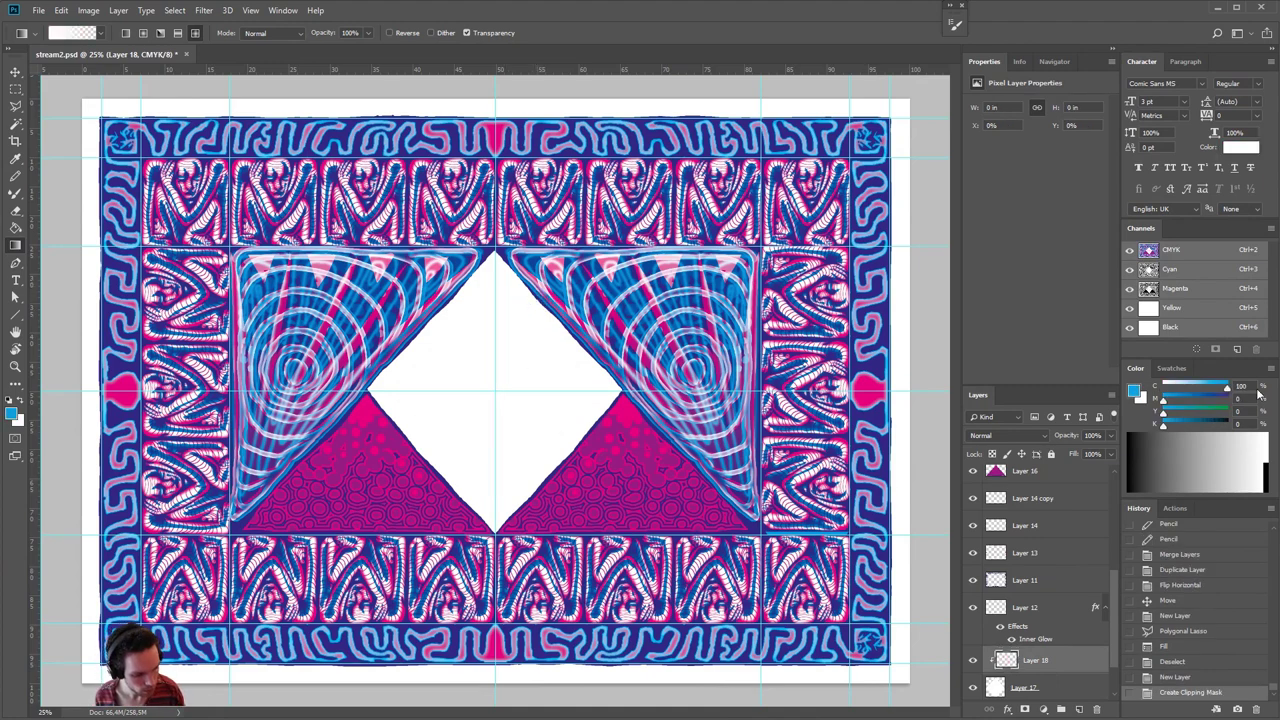
left_click_drag(494, 390, 495, 252)
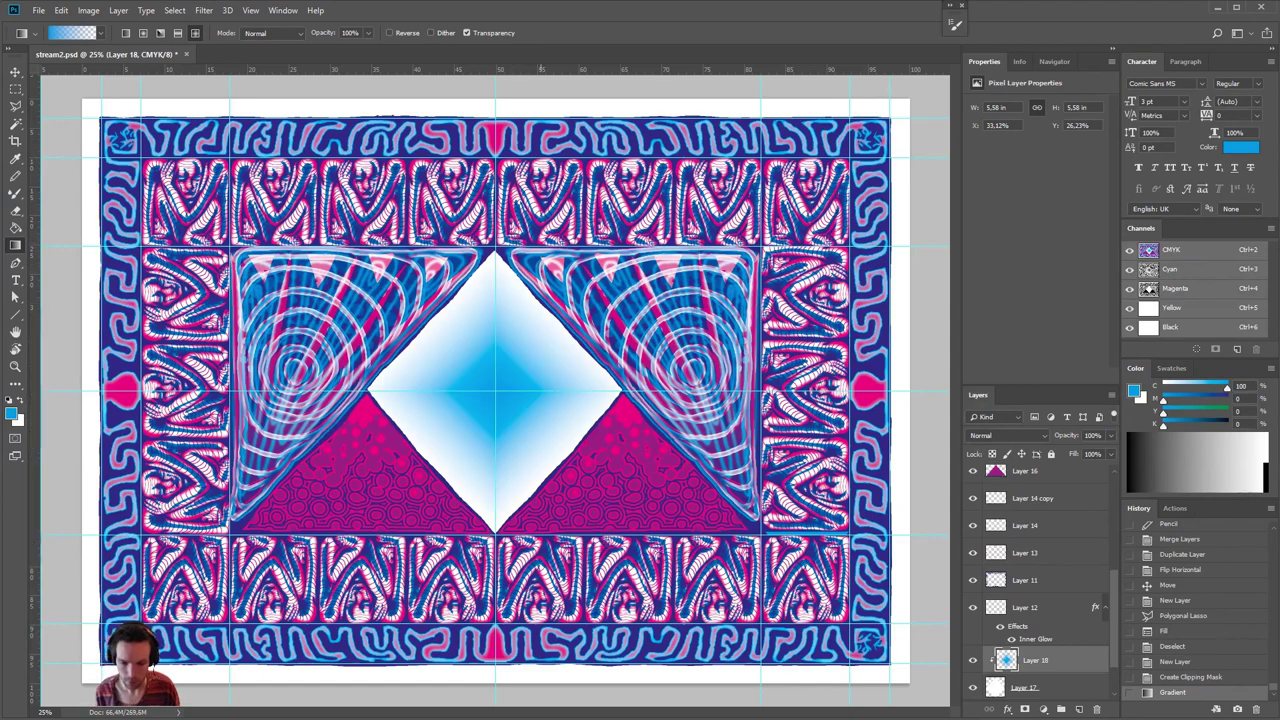
- Add a second clipped layer with a magenta radial gradient blended as Multiply
left_click(1080, 708)
left_click(1044, 673, "alt")
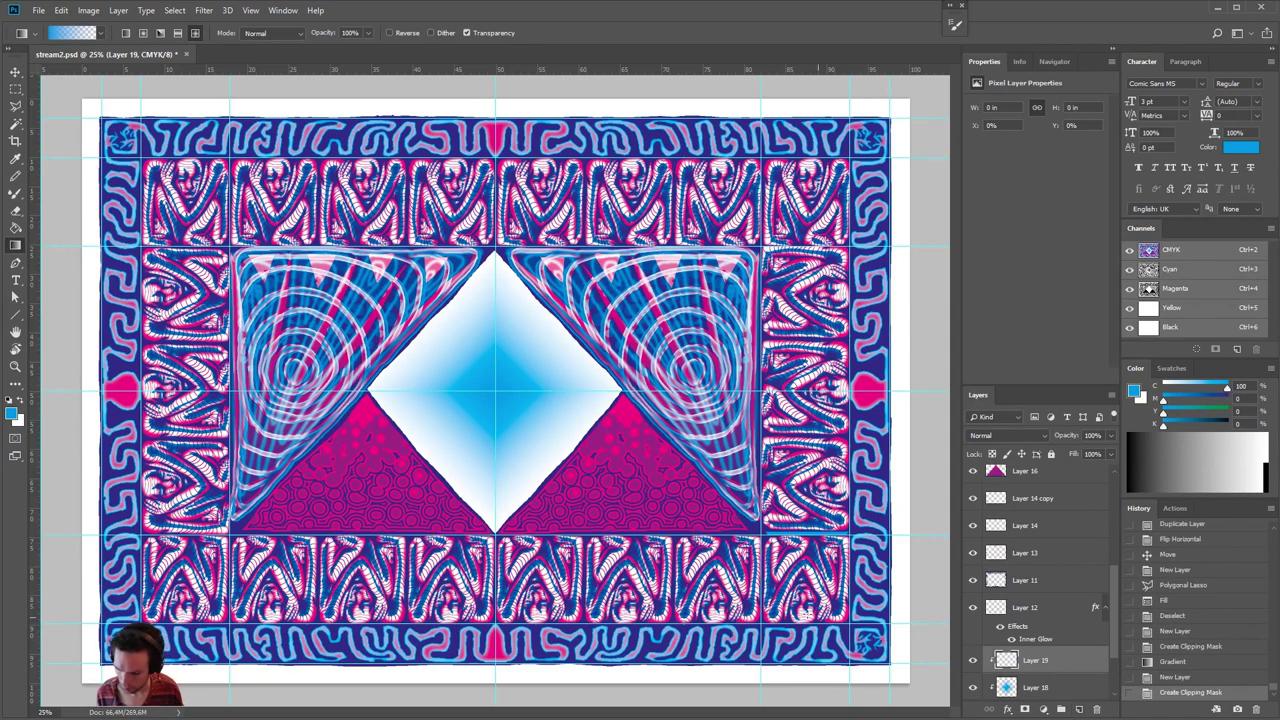
key("x")
left_click(872, 388, "alt")
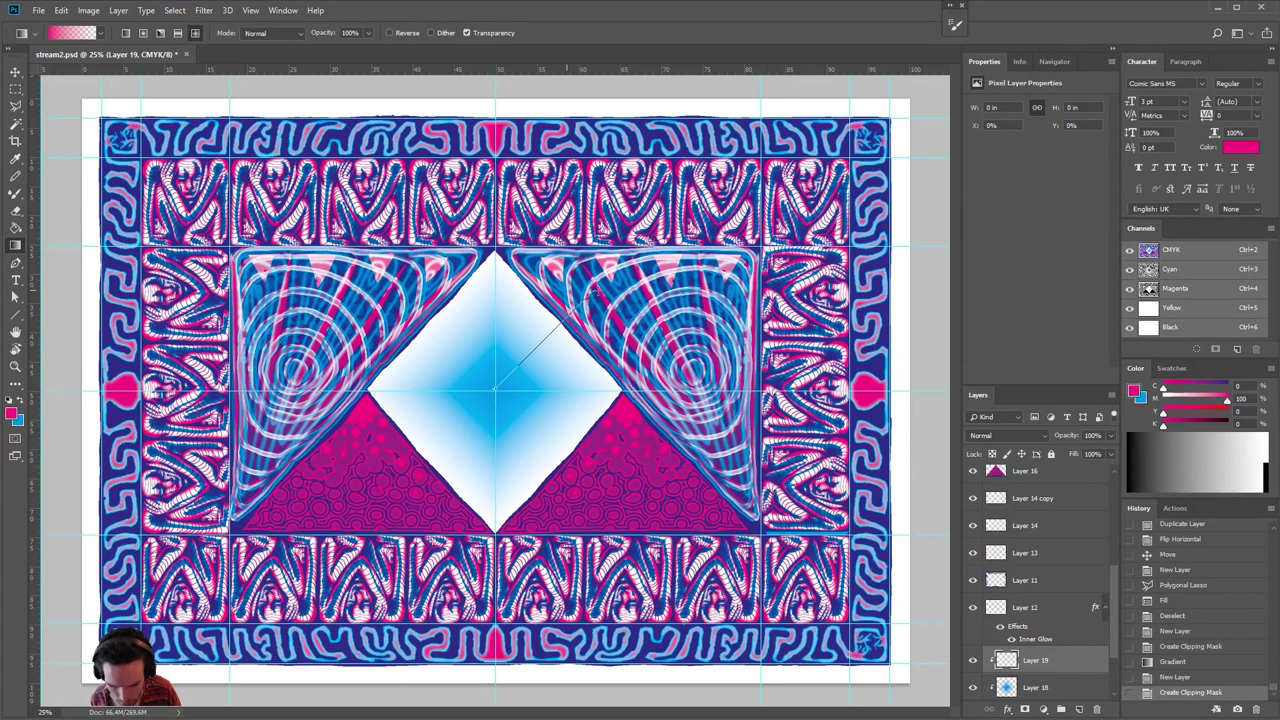
left_click_drag(596, 287, 602, 289)
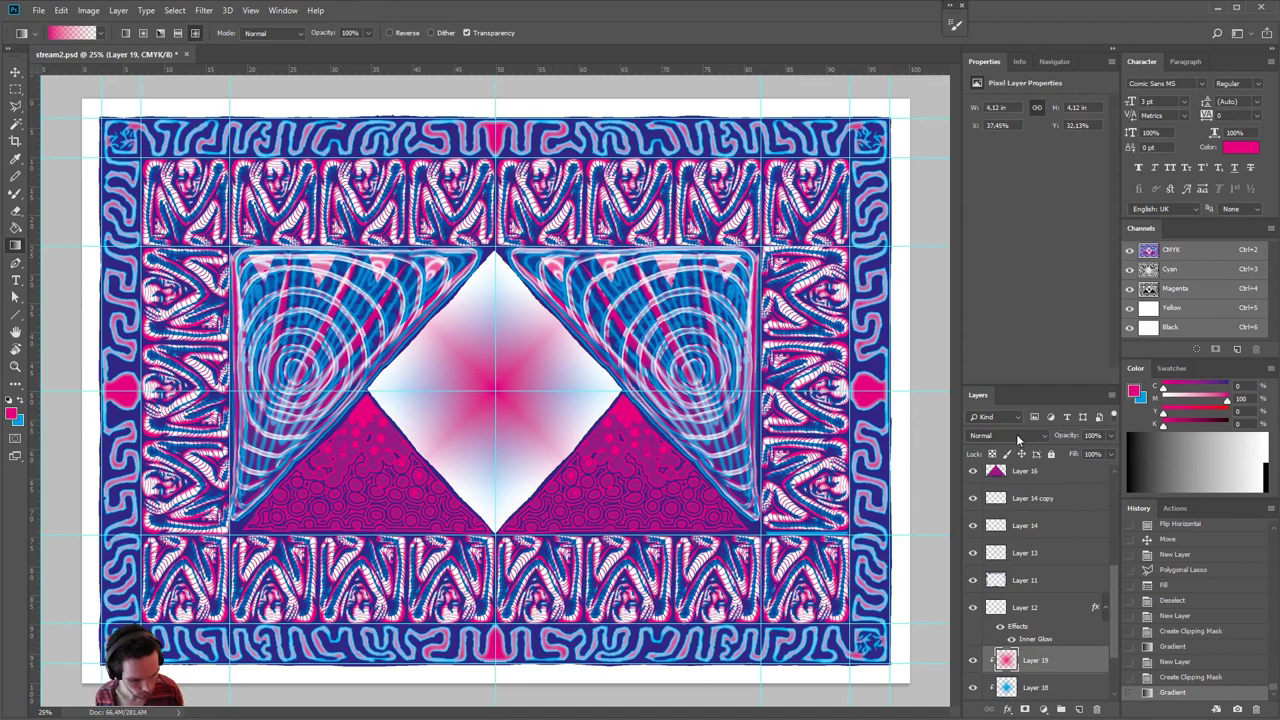
left_click(1018, 437)
left_click(1004, 484)
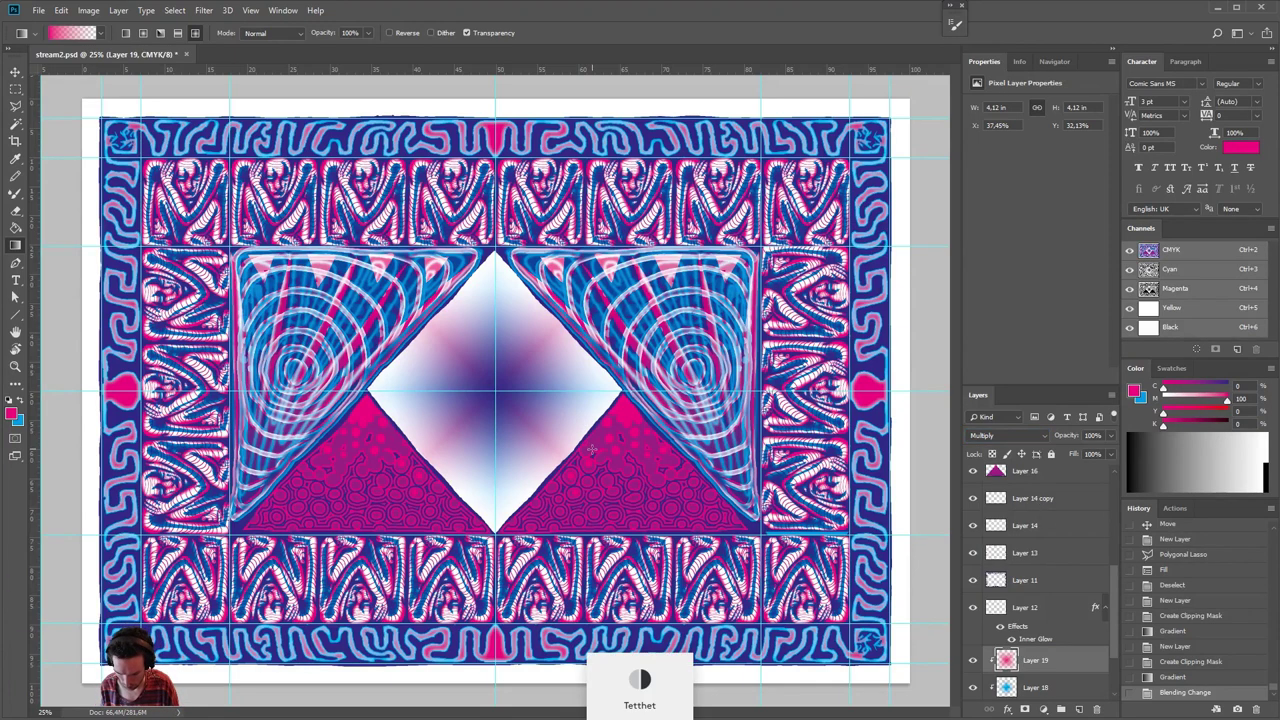
- Magic-wand the diamond across all layers and delete everything outside it on Layer 17
key("w")
left_click(973, 687)
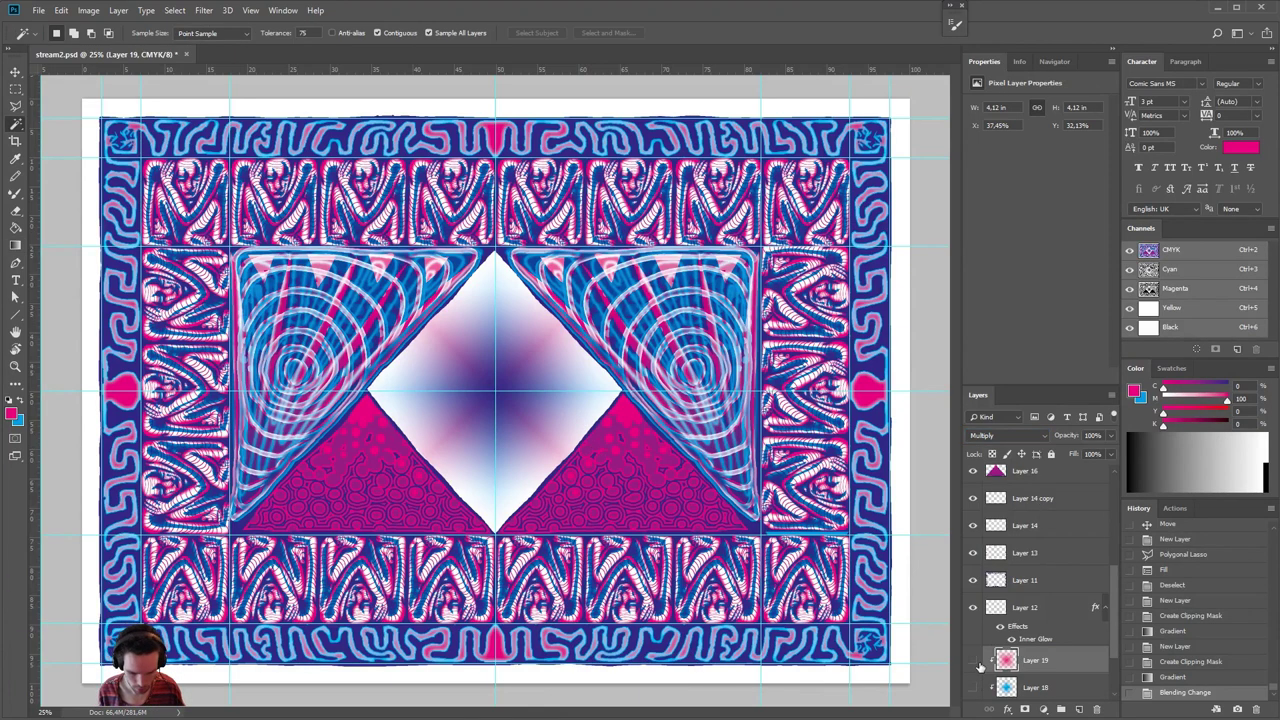
left_click(973, 660)
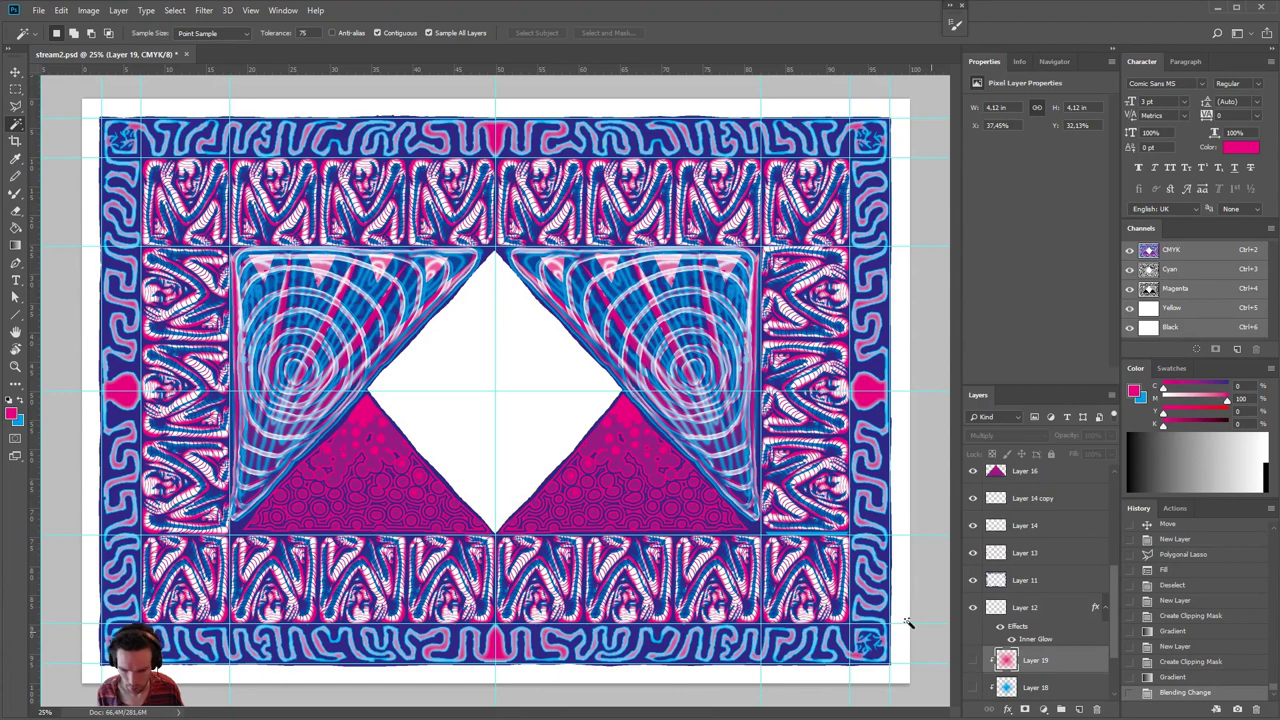
left_click(429, 33)
left_click(486, 370)
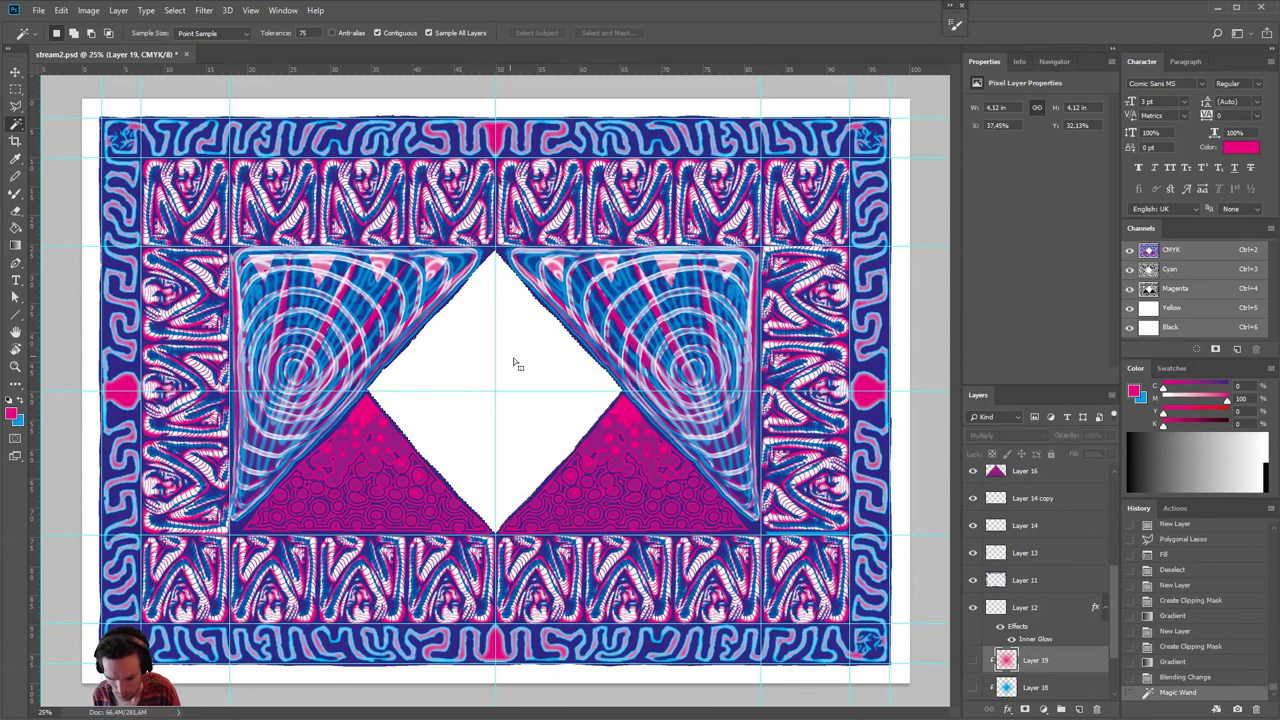
scroll(1114, 598, "down", 2)
left_click(1070, 633)
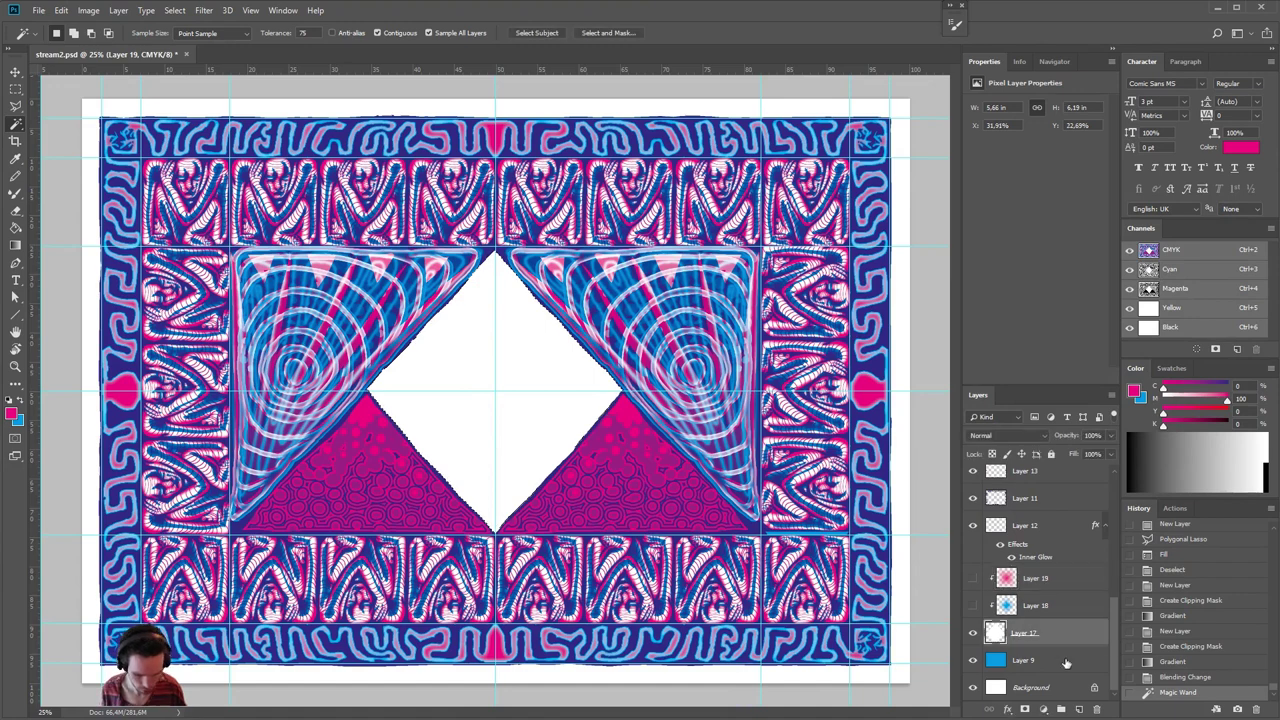
key("ctrl+shift+i")
key("Delete")
key("Delete")
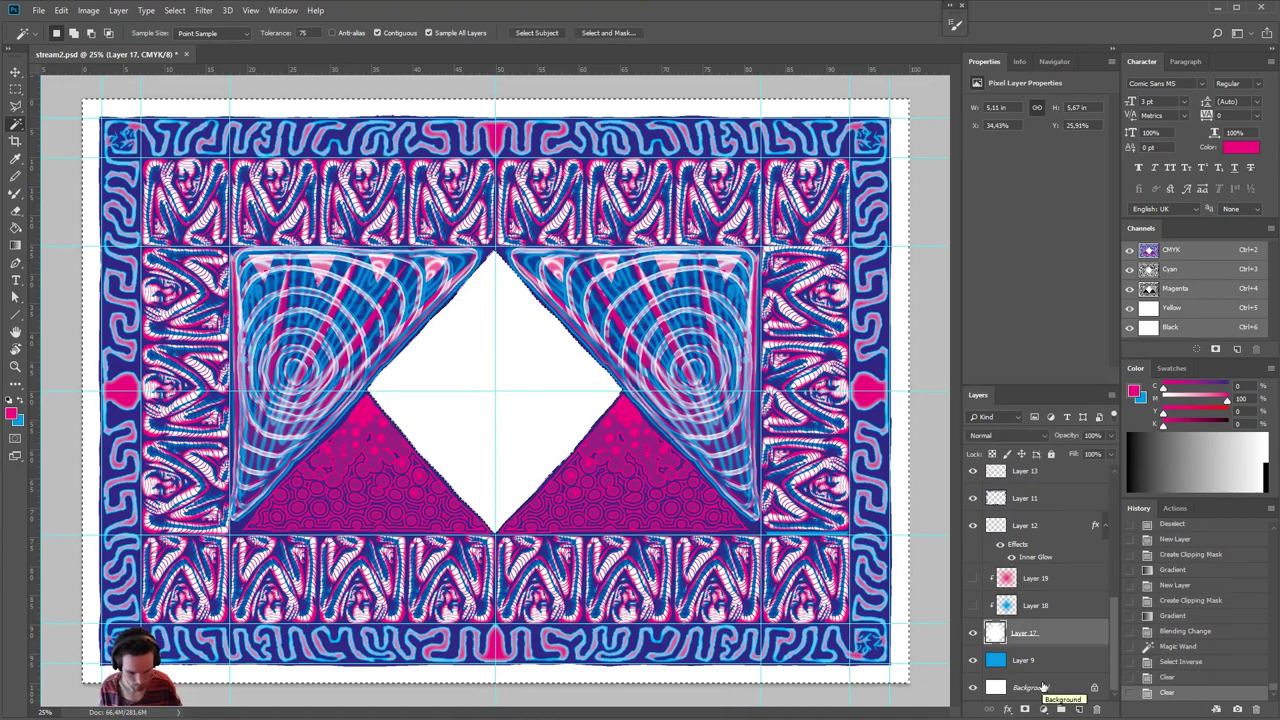
key("ctrl+d")
- Show Layers 18 and 19 again and add an empty Layer 20 above Layer 17
left_click(973, 605)
left_click(973, 578)
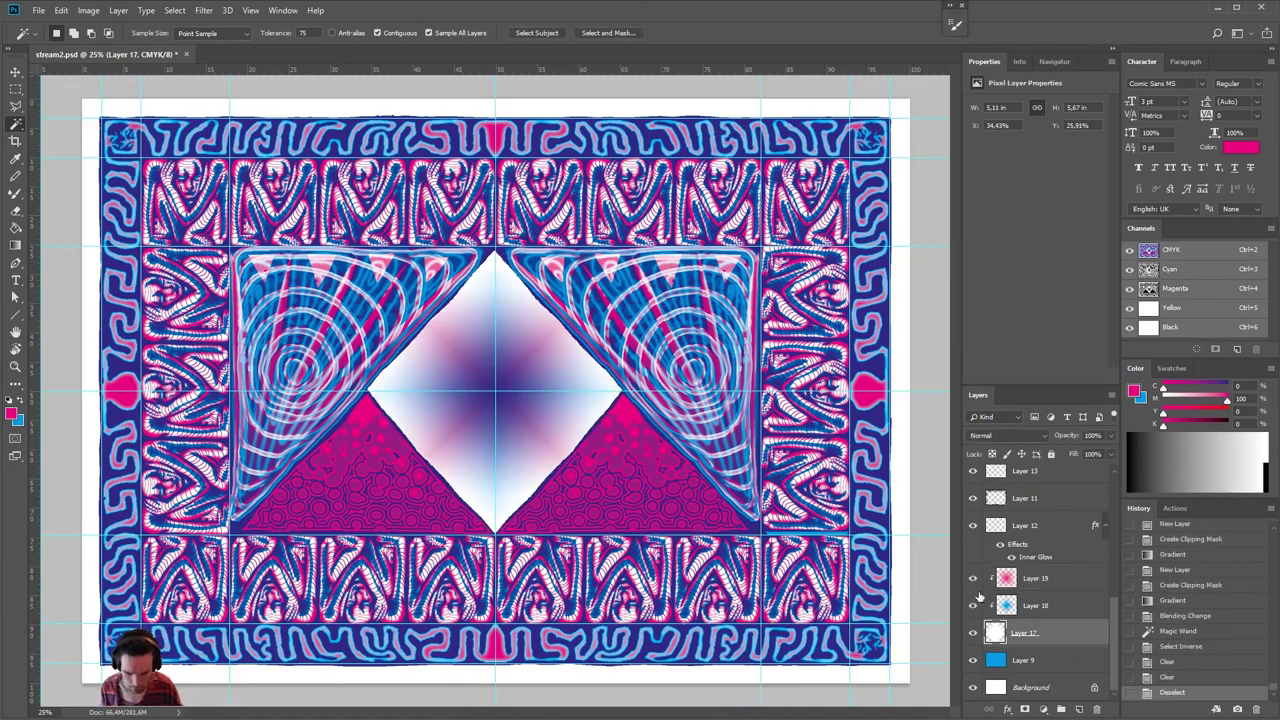
double_click(1069, 635)
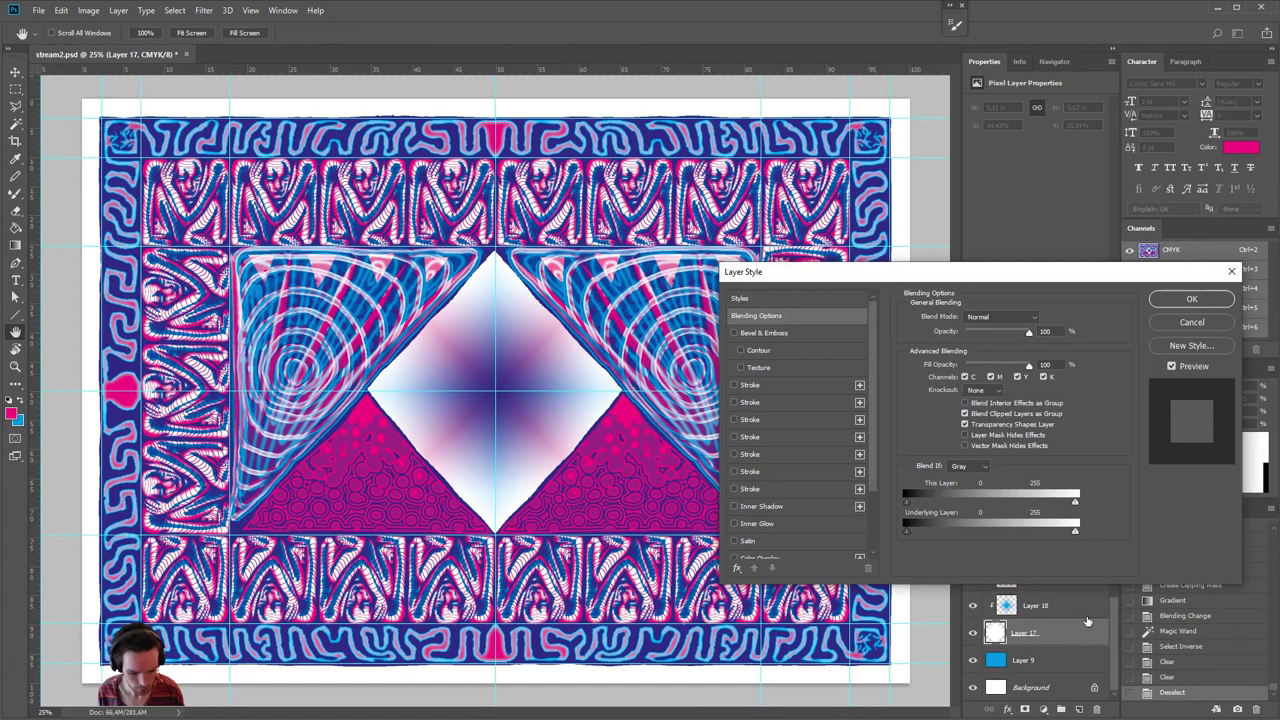
key("ctrl+space")
left_click(1200, 325)
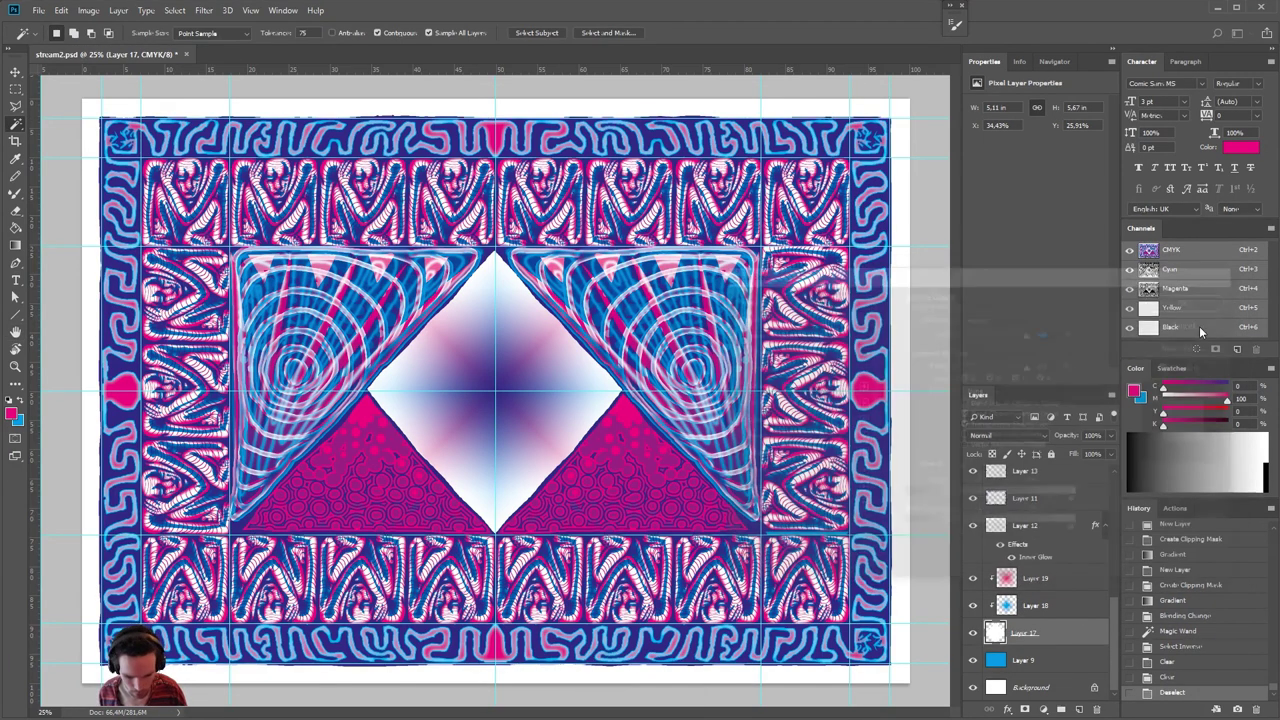
left_click(1079, 709)
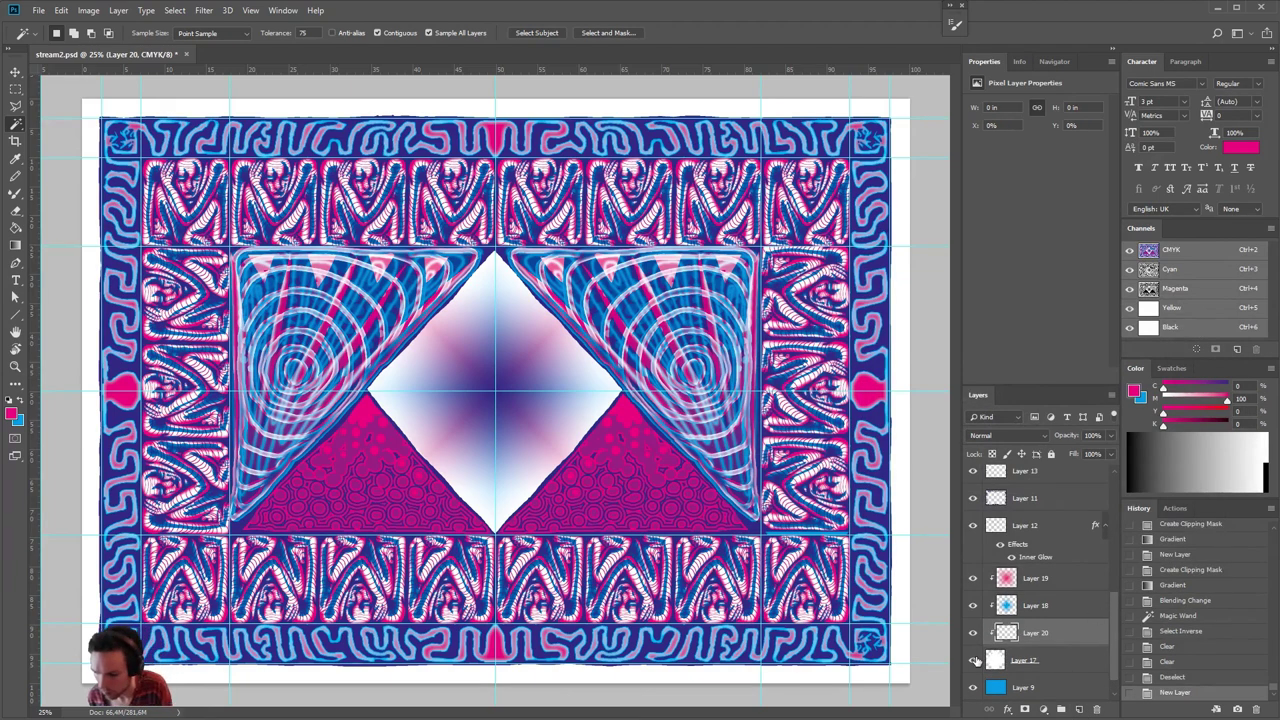
- Switch to the Brush tool with the Soft Round preset
right_click(21, 196)
left_click(60, 192)
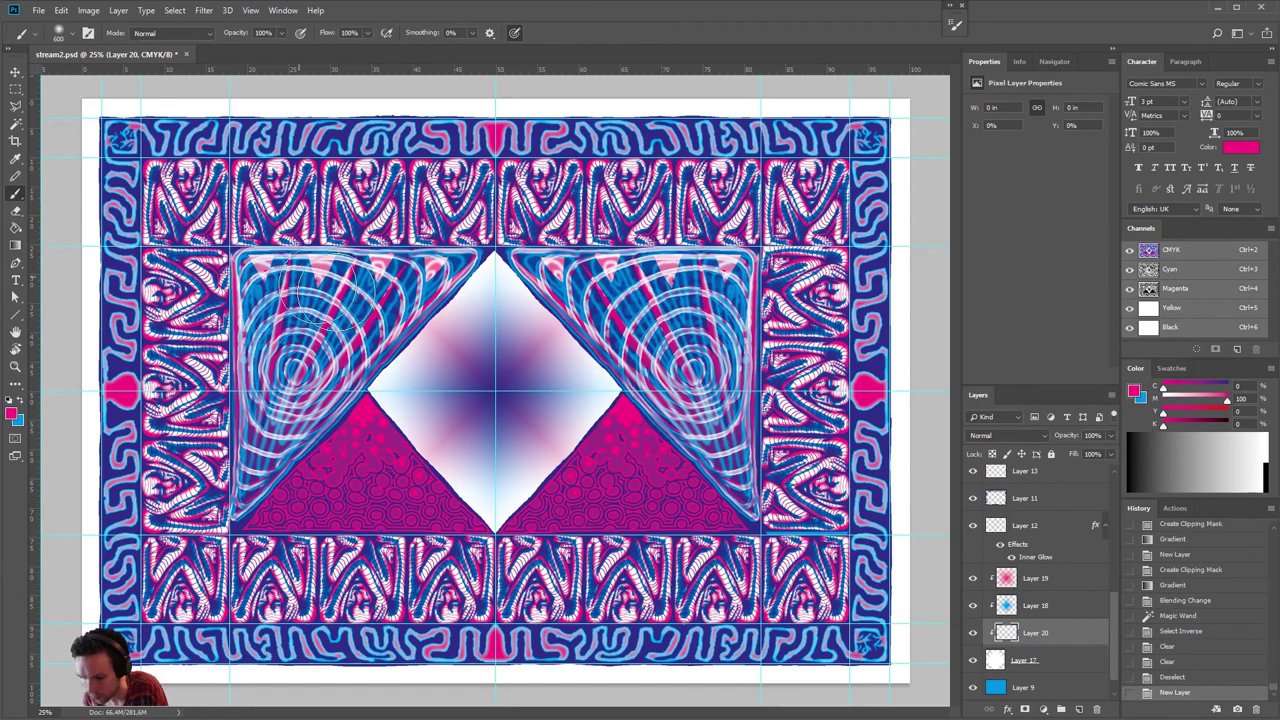
right_click(585, 400)
left_click(590, 487)
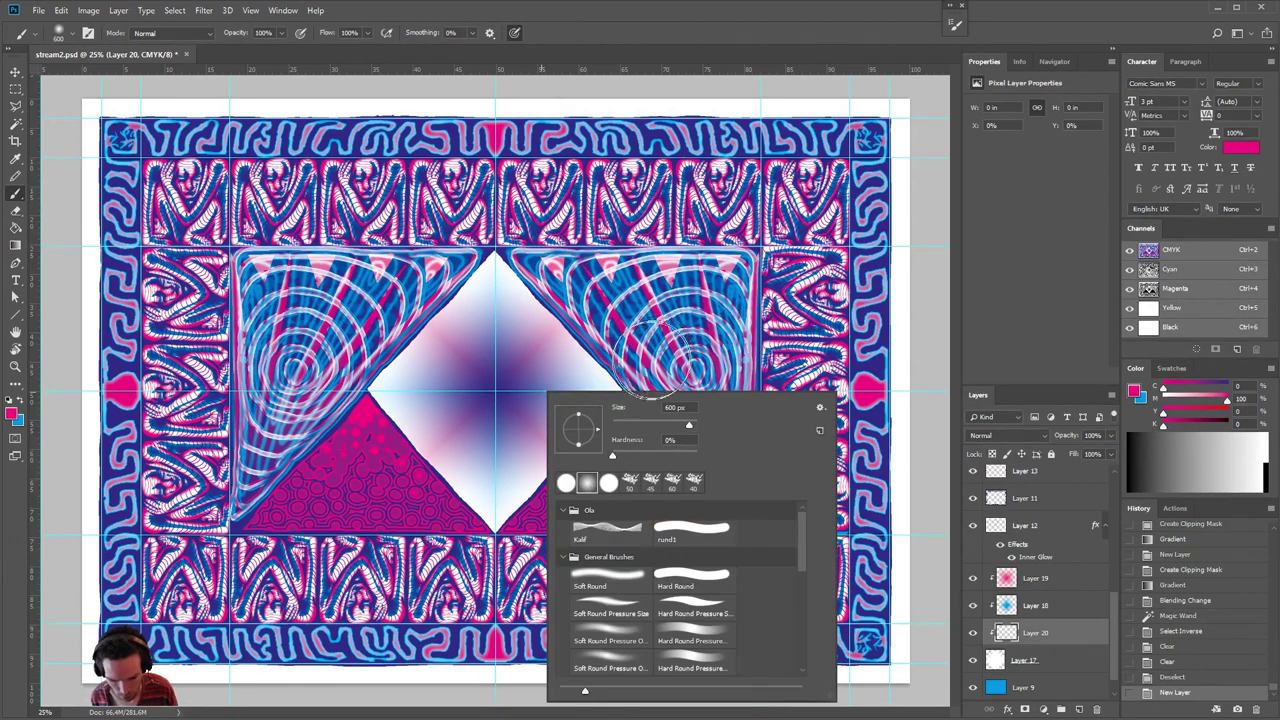
key("Return")
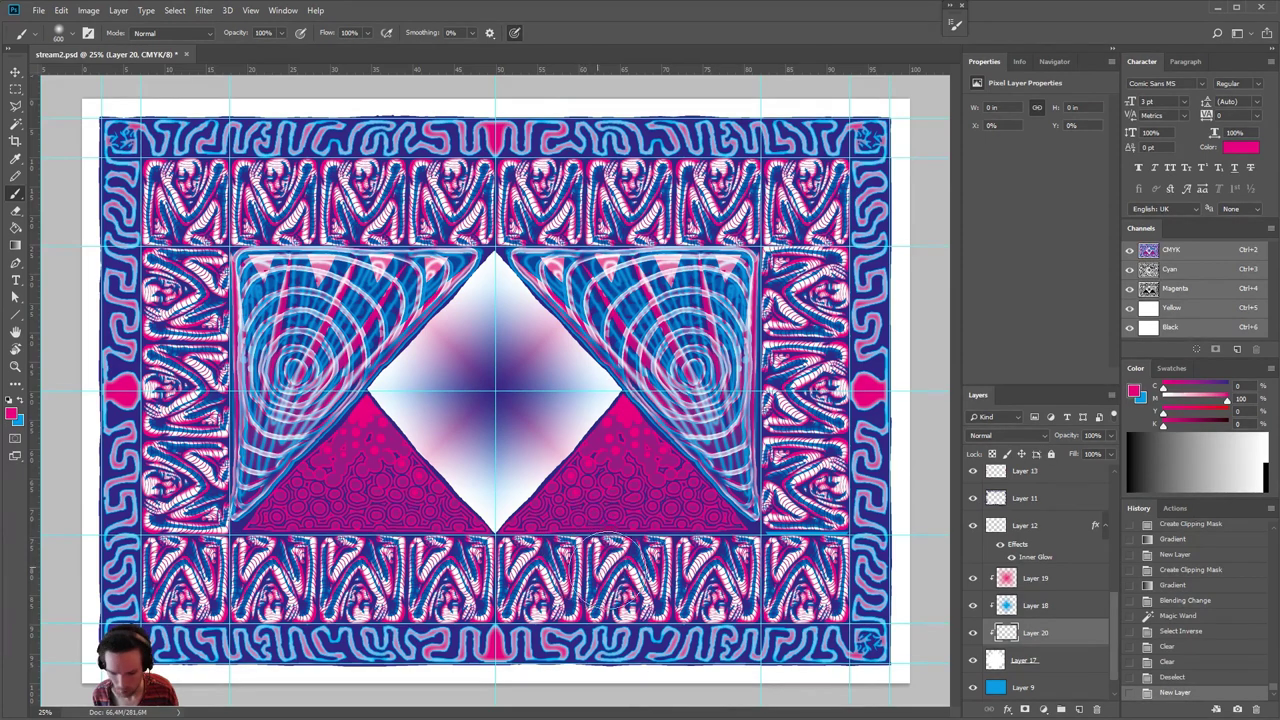
- Paint the centre diamond with sampled dark blue on Layer 20 at 99% opacity
mouse_move(1224, 398)
left_mouse_down()
mouse_move(1163, 398)
mouse_move(1228, 386)
left_mouse_up()
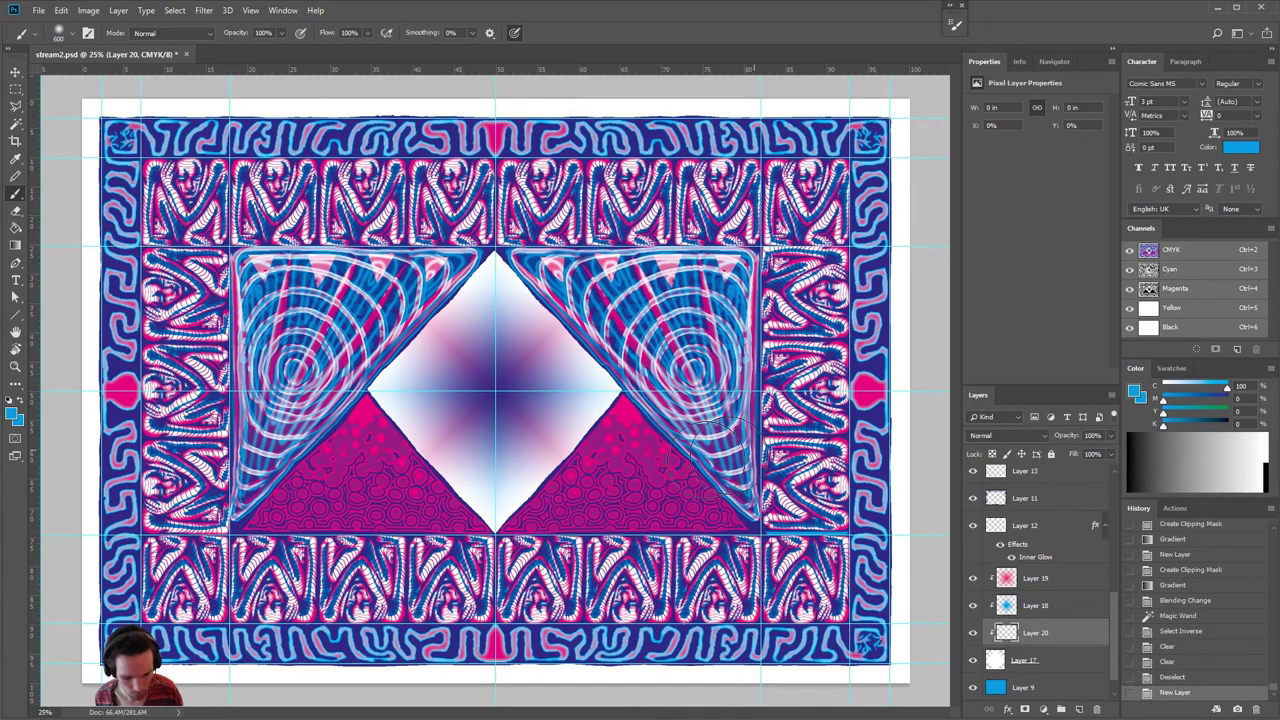
mouse_move(660, 350)
left_mouse_down()
mouse_move(608, 428)
mouse_move(545, 470)
mouse_move(510, 560)
left_mouse_up()
key("ctrl+z")
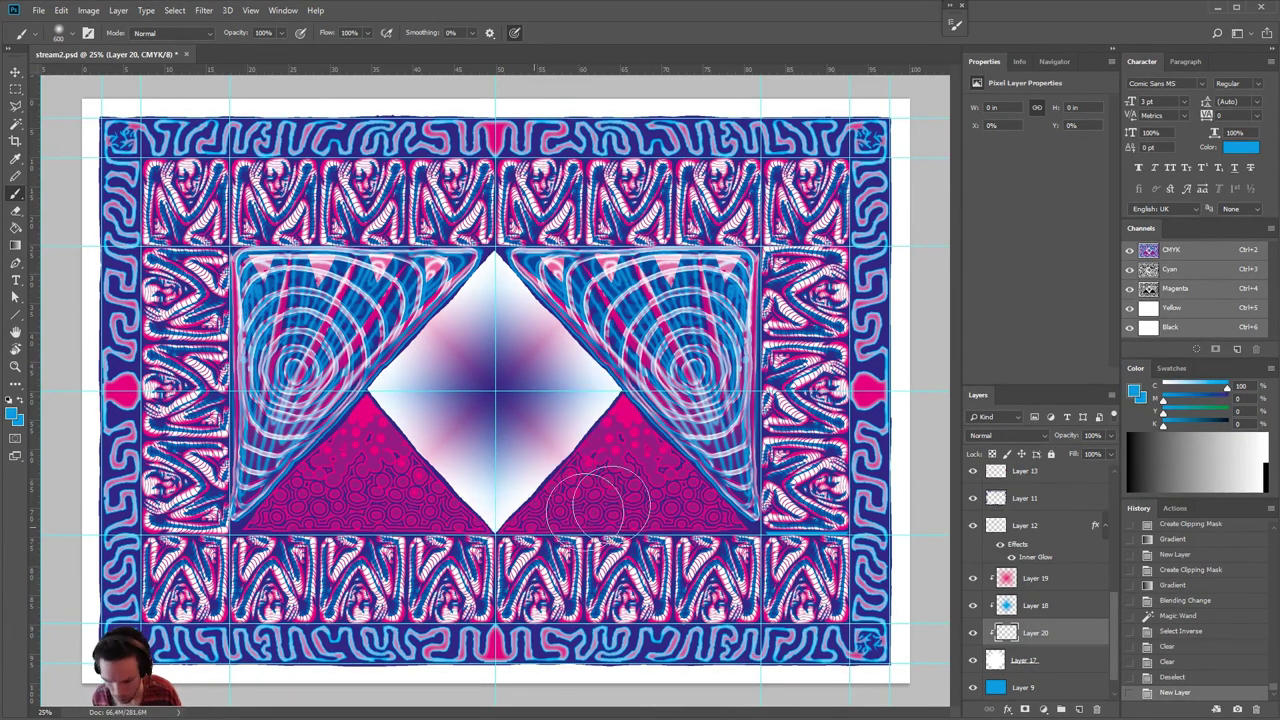
left_click(890, 325, "alt")
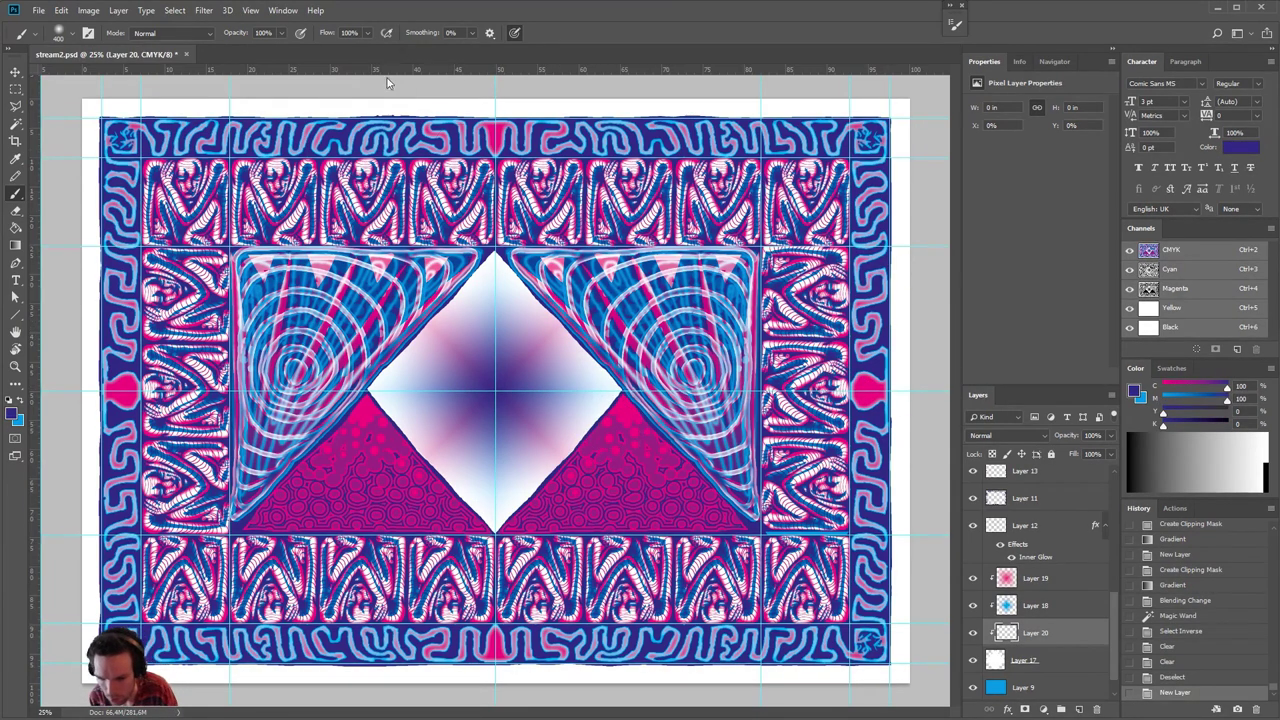
mouse_move(622, 395)
left_mouse_down()
mouse_move(495, 545)
mouse_move(352, 383)
mouse_move(490, 240)
mouse_move(615, 395)
left_mouse_up()
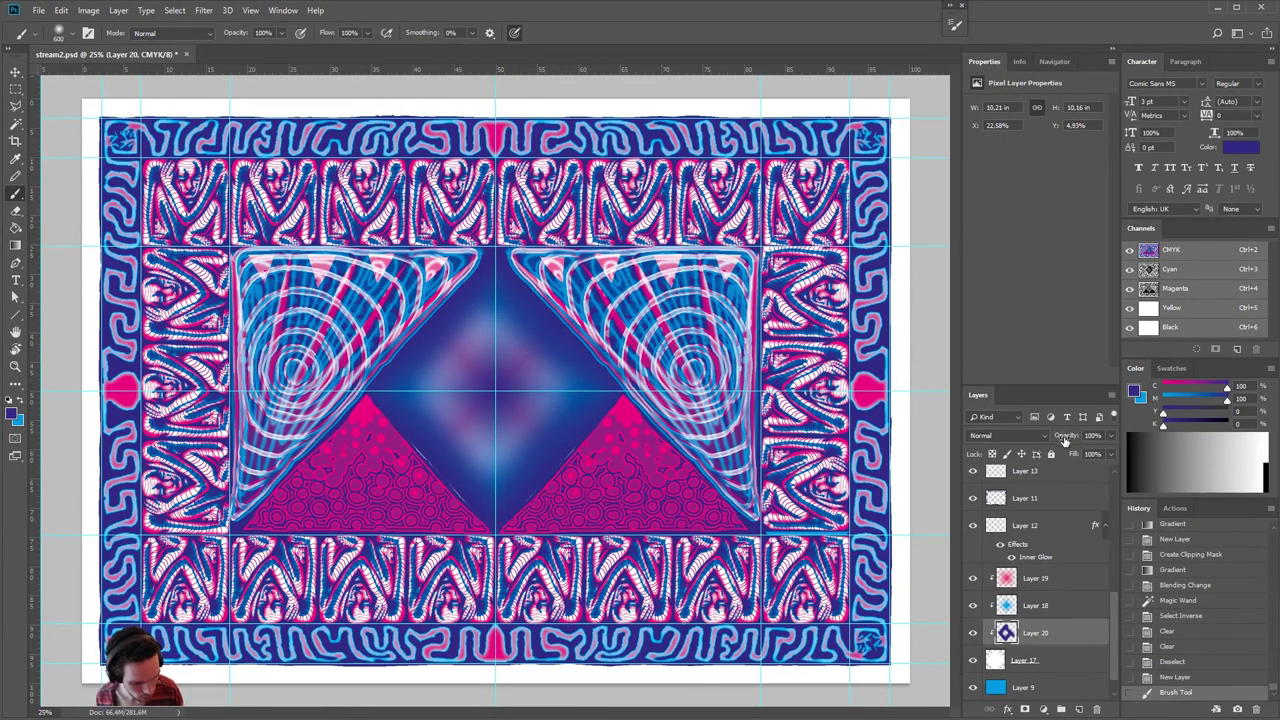
left_click_drag(1065, 441, 1077, 440)
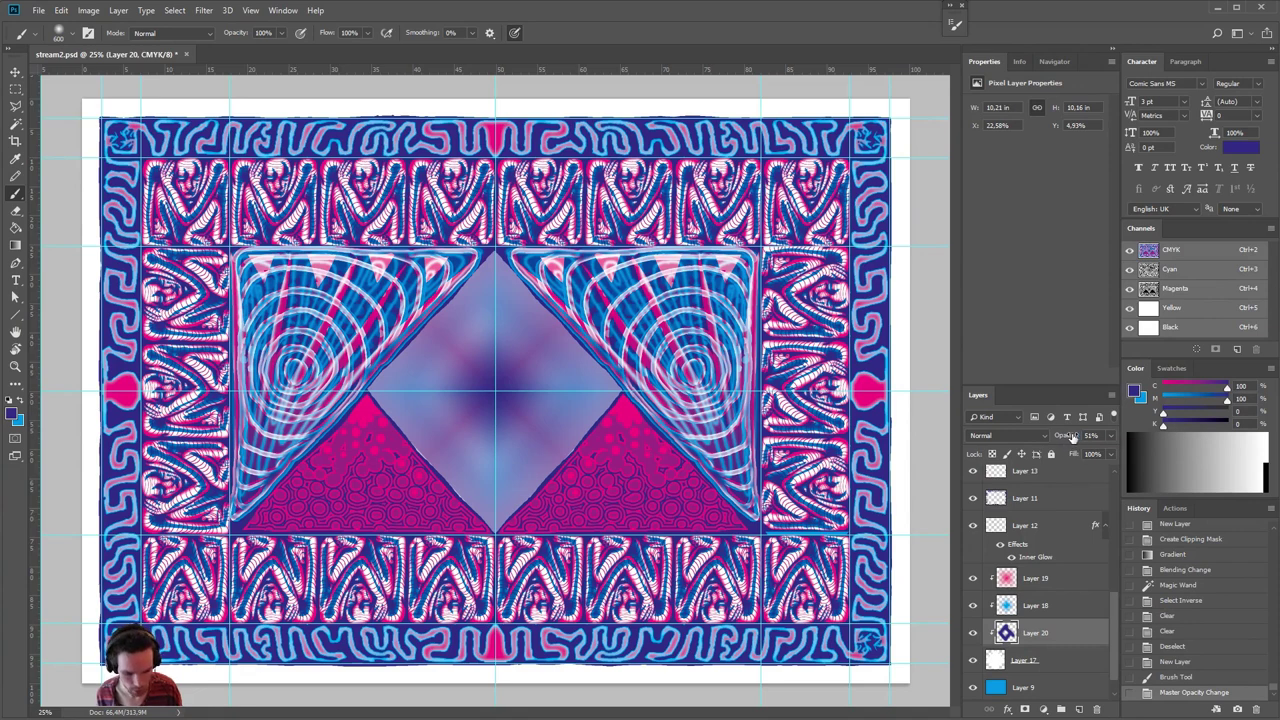
left_click_drag(1071, 438, 1076, 438)
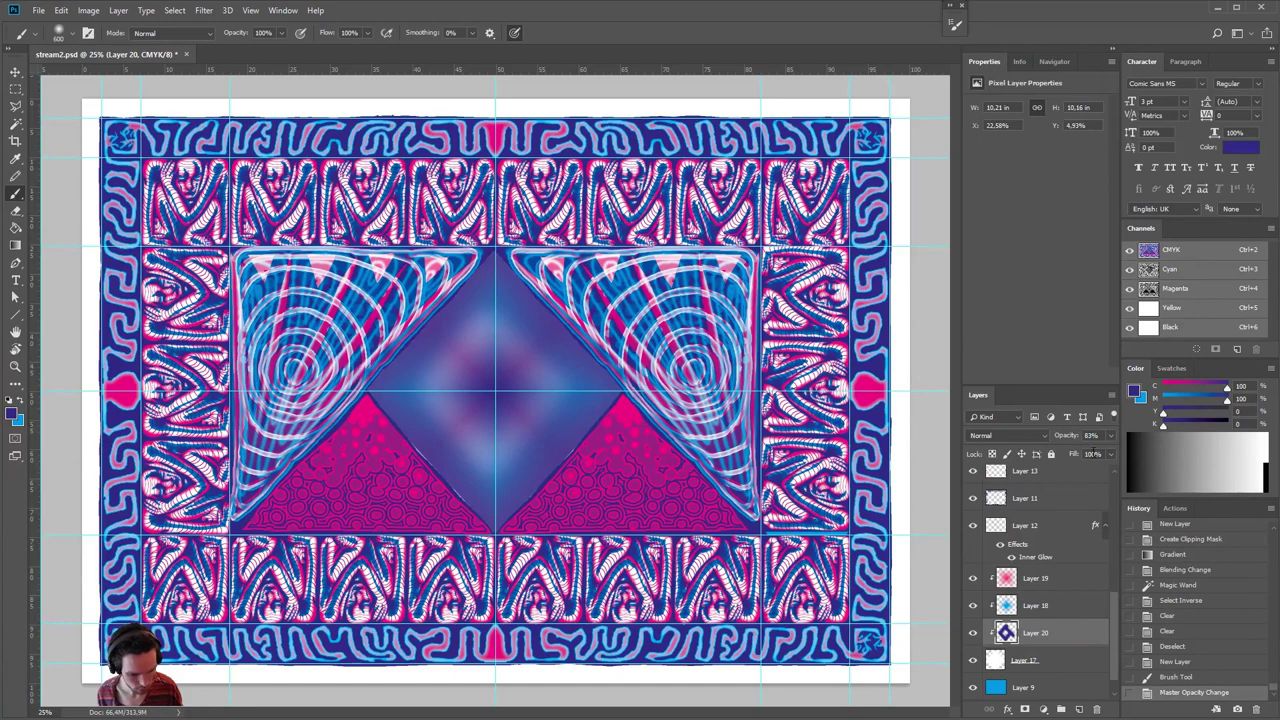
left_click_drag(1071, 438, 1081, 438)
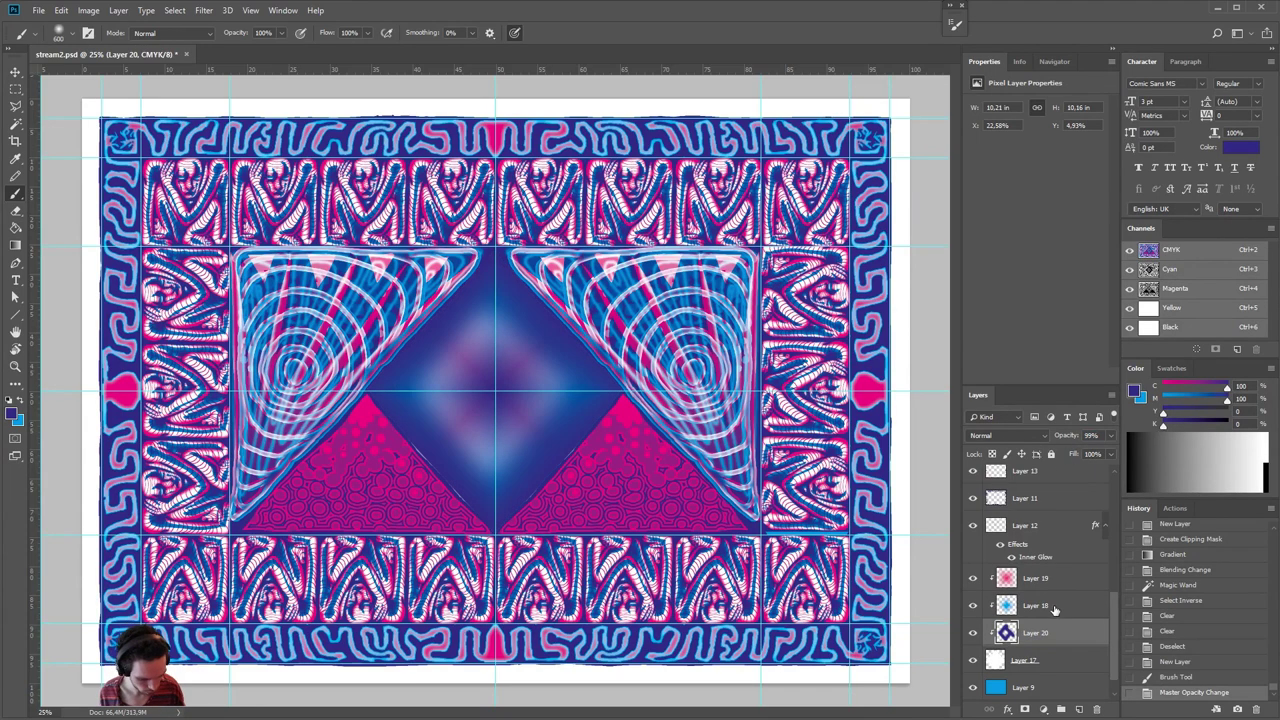
- Set both gradient layers, Layer 18 and Layer 19, to Screen blend mode
left_click(1053, 610)
left_click(1060, 578, "shift")
left_click(1010, 437)
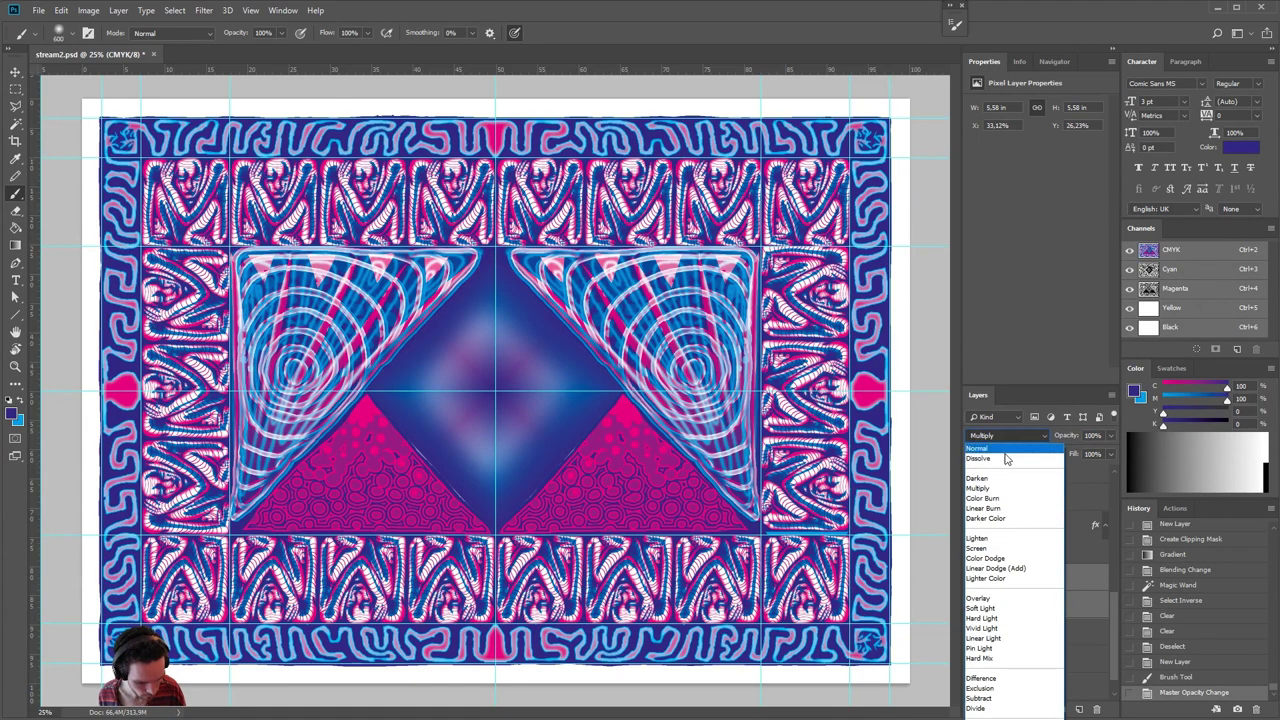
left_click(997, 553)
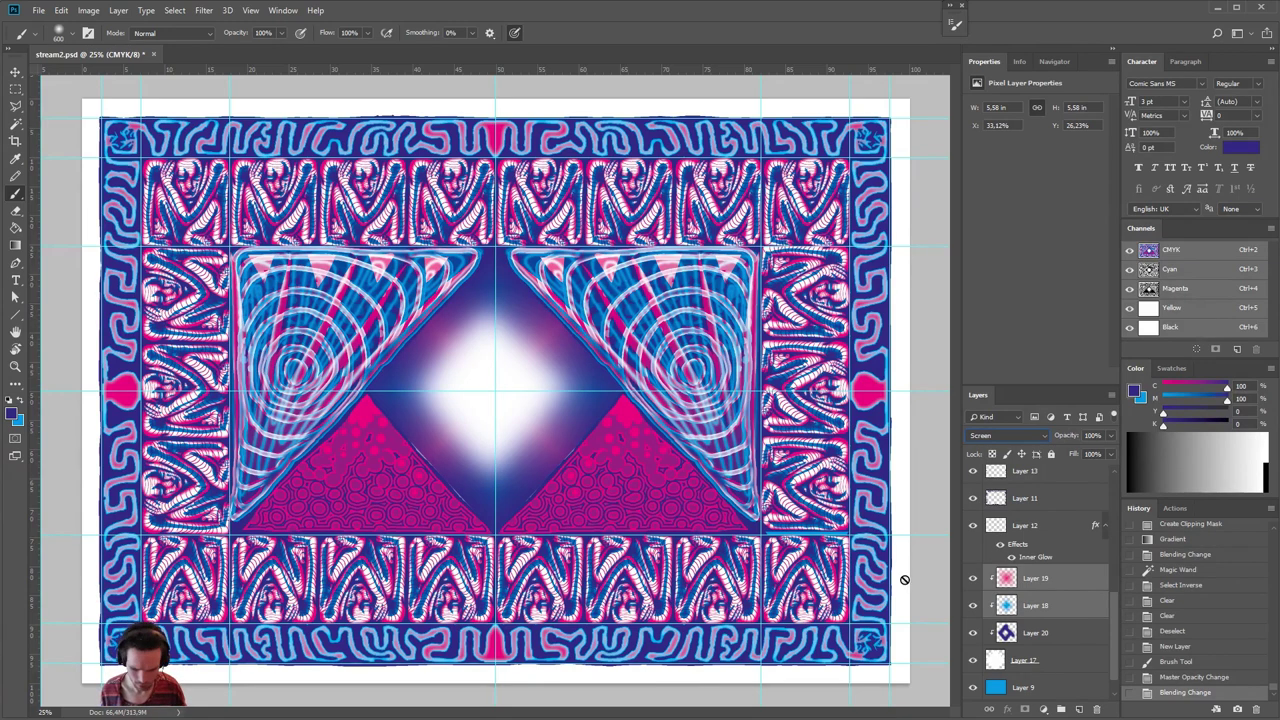
- Paint more dark blue over the diamond's bright centre on Layer 20 and add empty Layer 21
left_click(1055, 638)
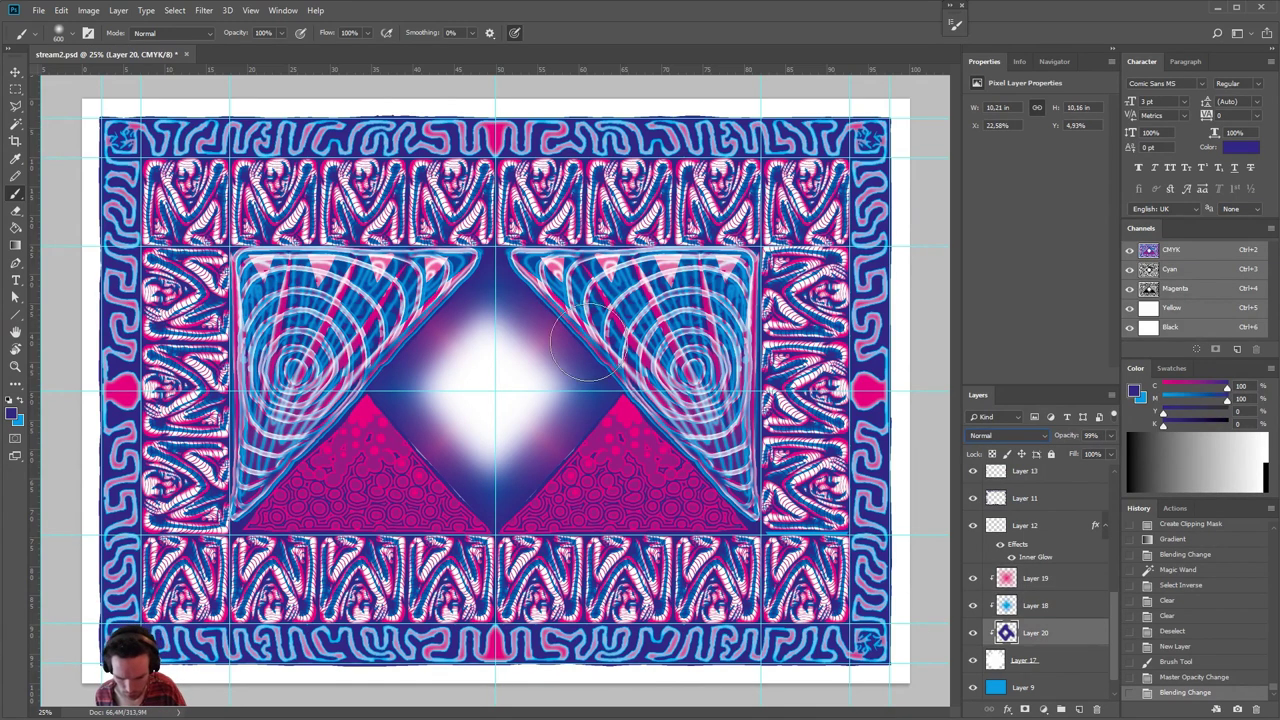
mouse_move(543, 486)
left_mouse_down()
mouse_move(571, 403)
mouse_move(470, 428)
mouse_move(528, 313)
mouse_move(447, 370)
left_mouse_up()
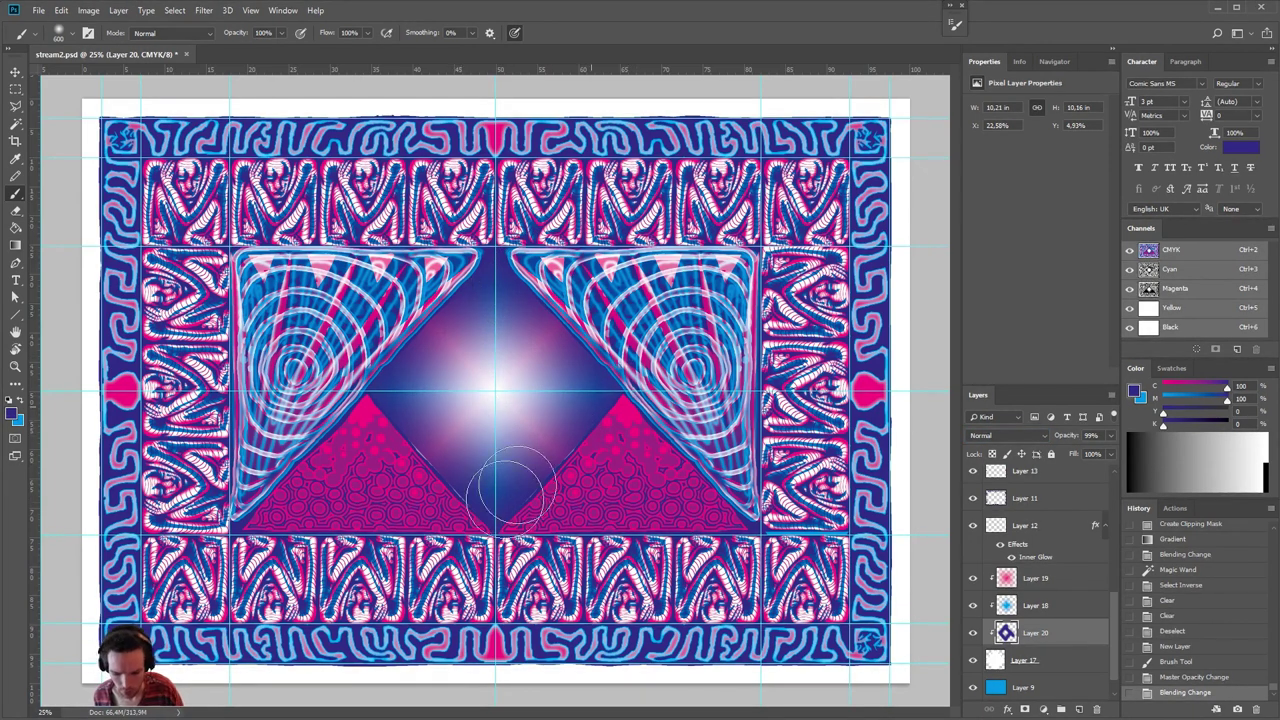
left_click_drag(508, 270, 547, 508)
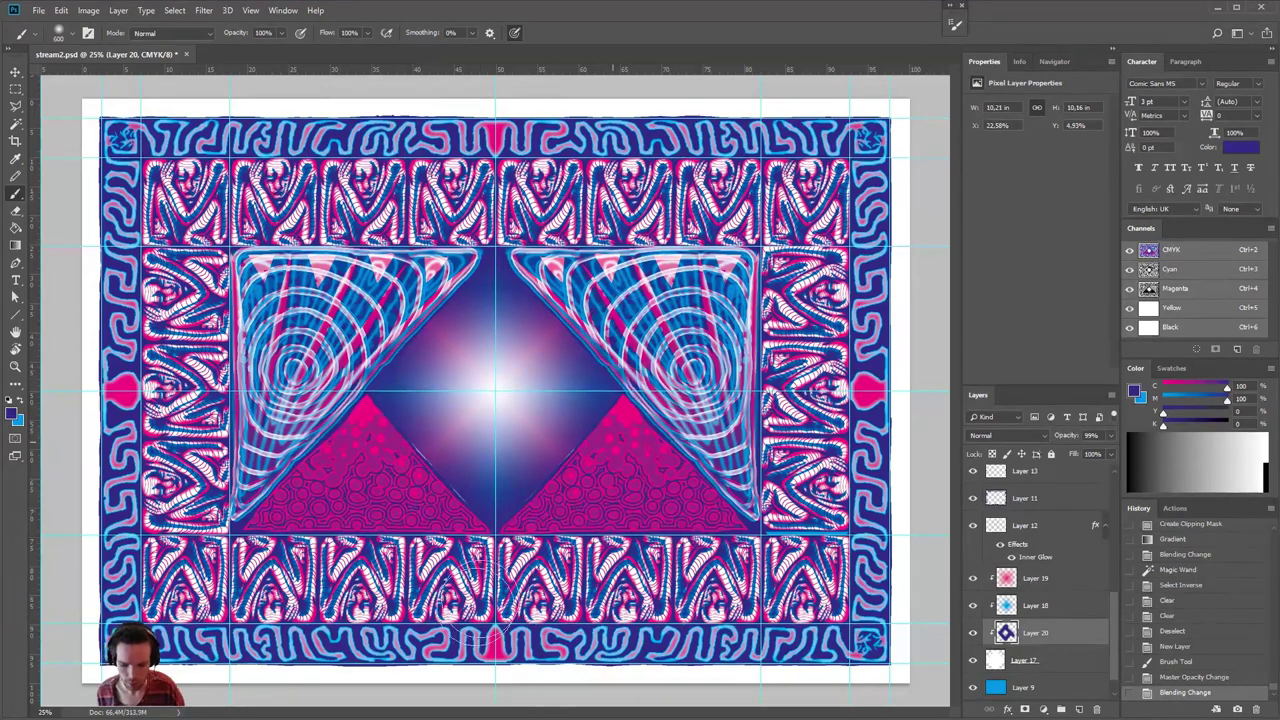
left_click(1080, 710)
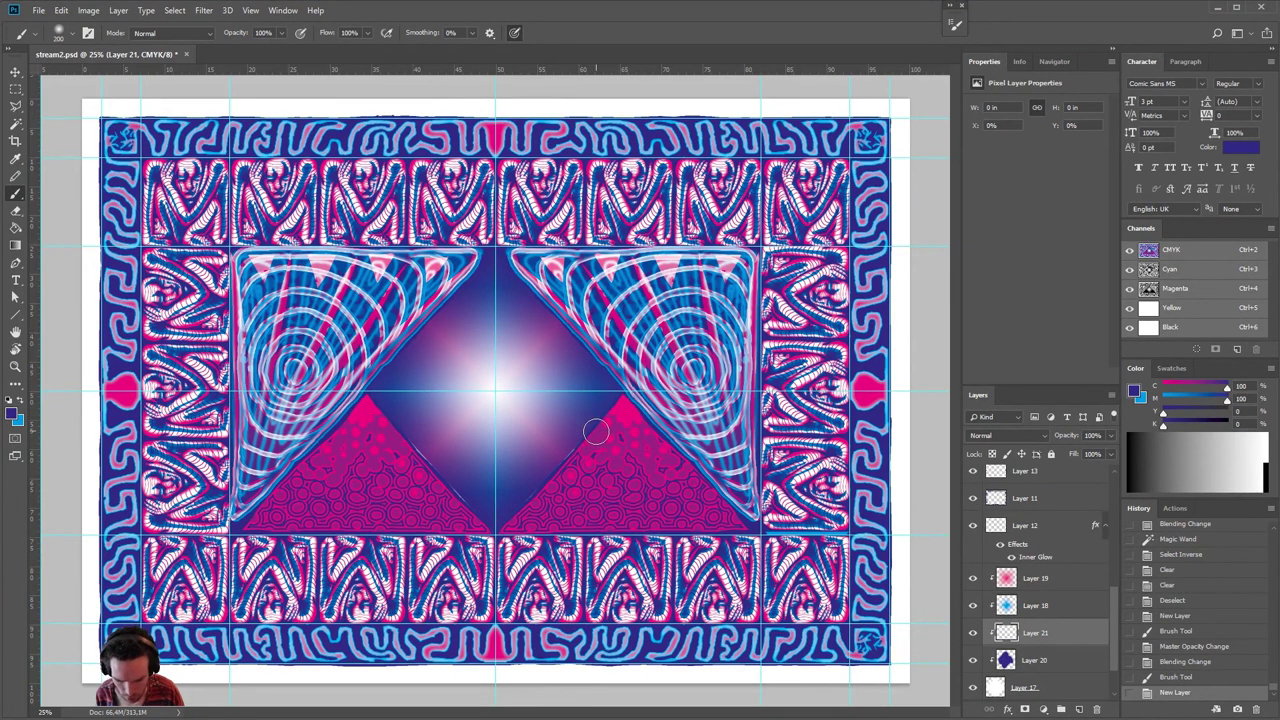
- Enlarge the brush and paint magenta along the diamond's upper edge on Layer 21
key("bracketright")
key("bracketright")
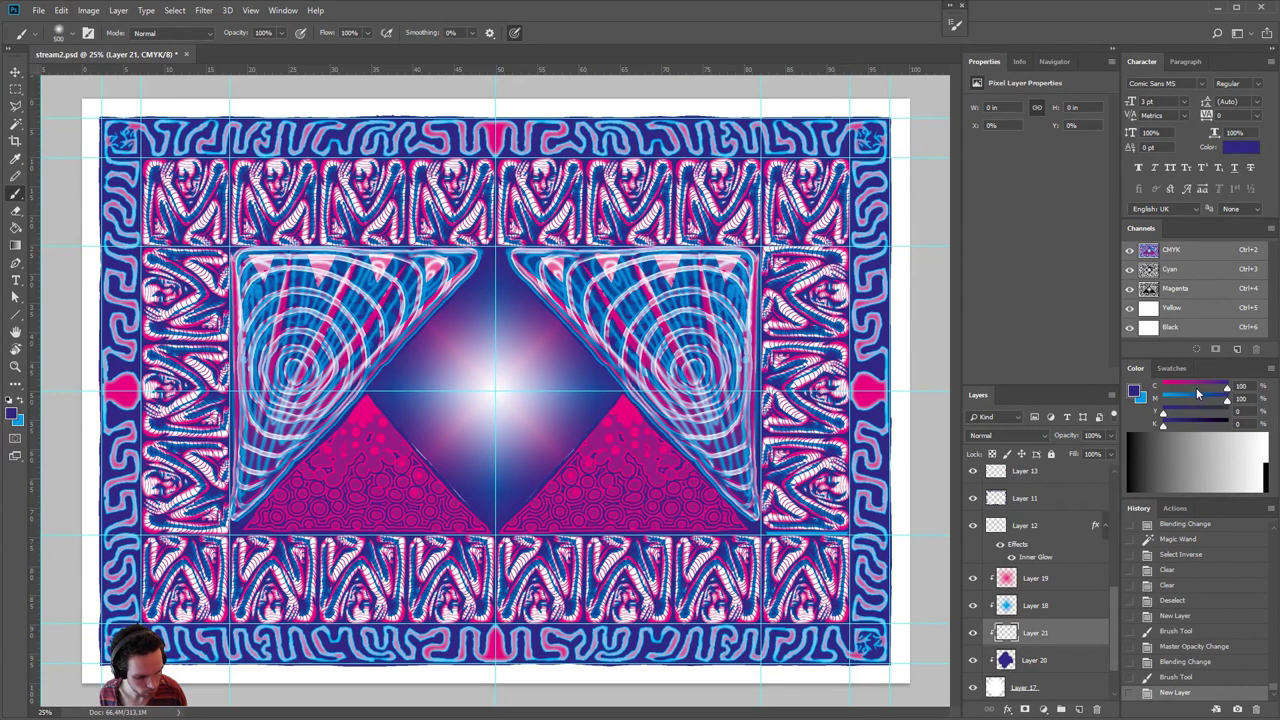
left_click_drag(1196, 387, 1160, 387)
left_click_drag(622, 398, 500, 520)
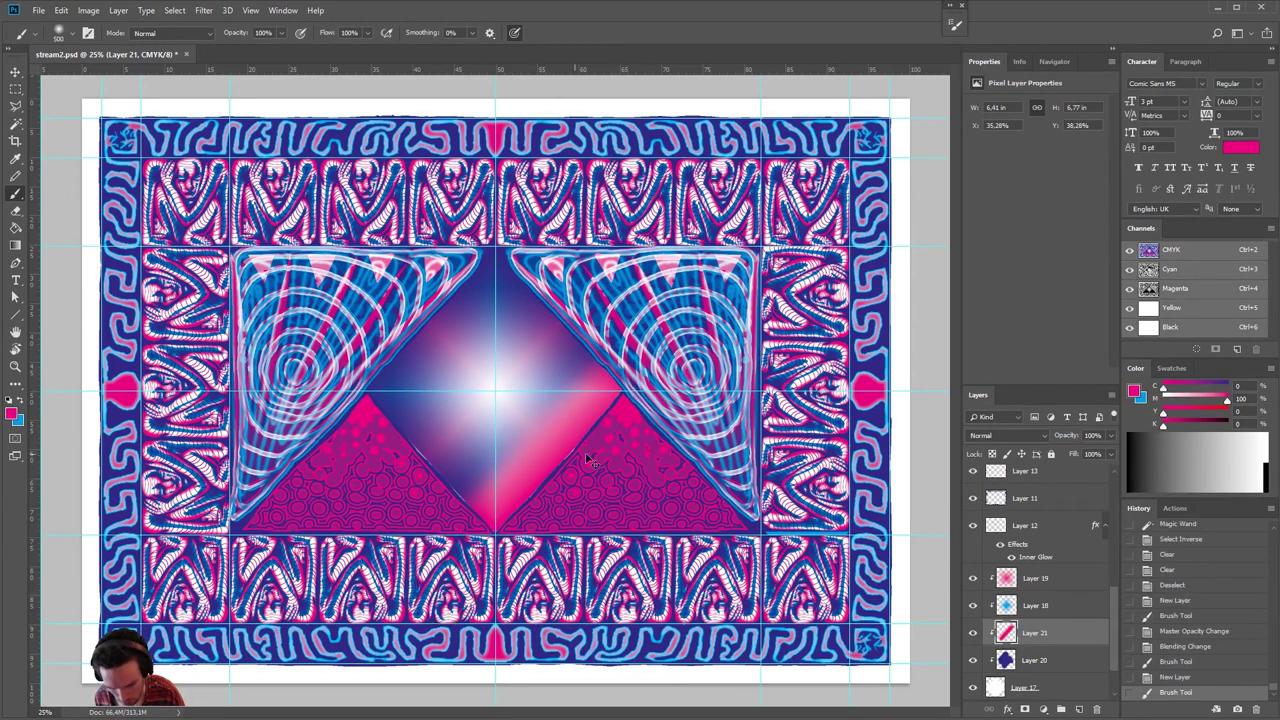
key("ctrl+z")
mouse_move(497, 256)
left_mouse_down()
mouse_move(687, 439)
mouse_move(455, 296)
mouse_move(255, 518)
left_mouse_up()
key("x")
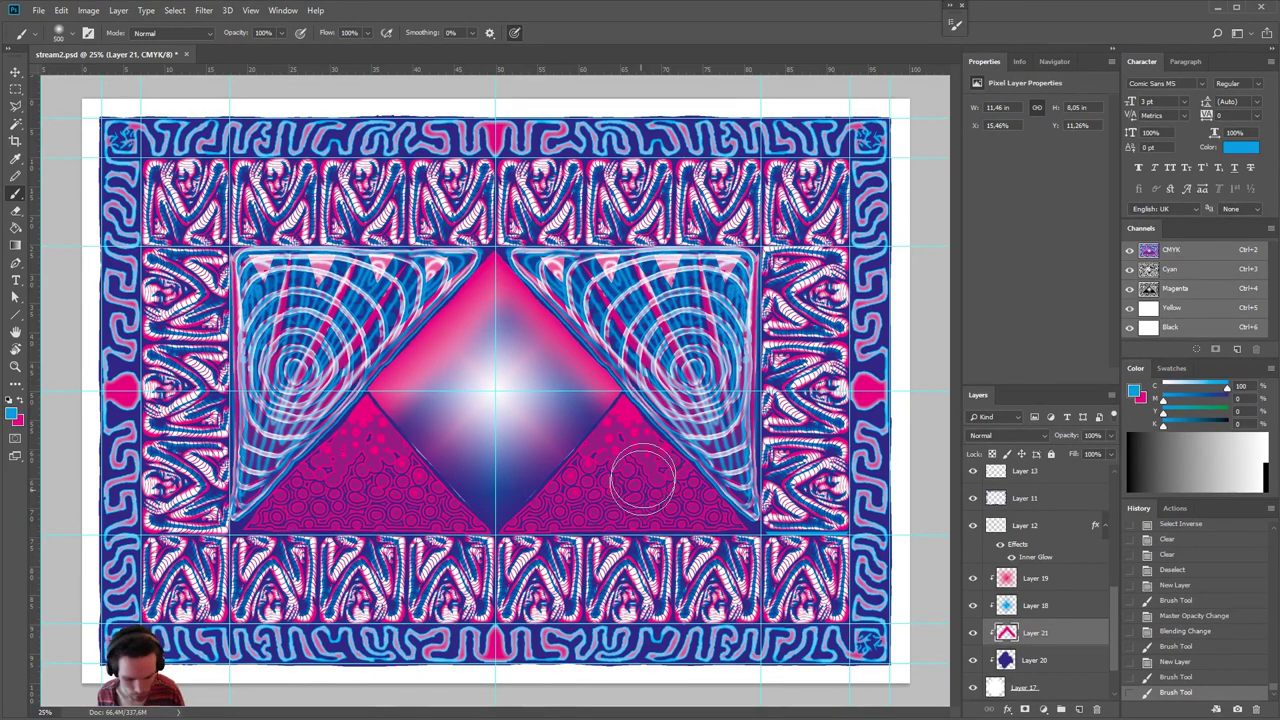
left_click_drag(615, 398, 495, 528)
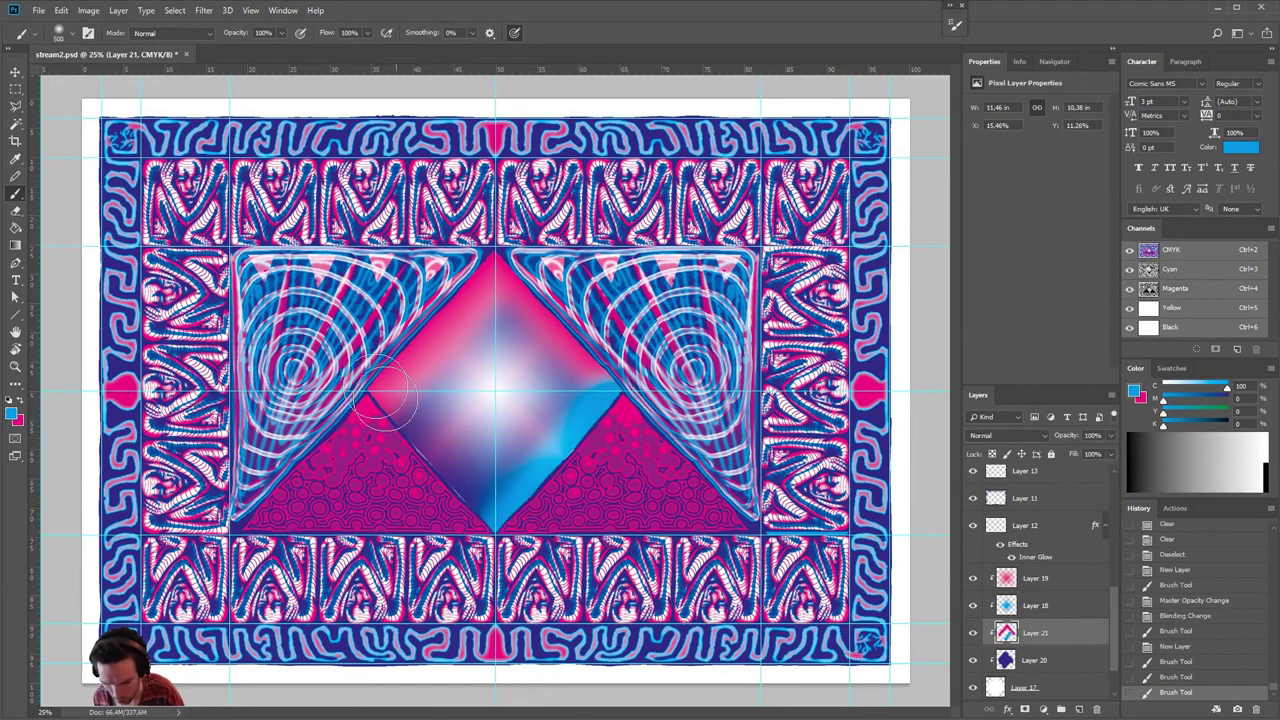
left_click_drag(385, 395, 495, 528)
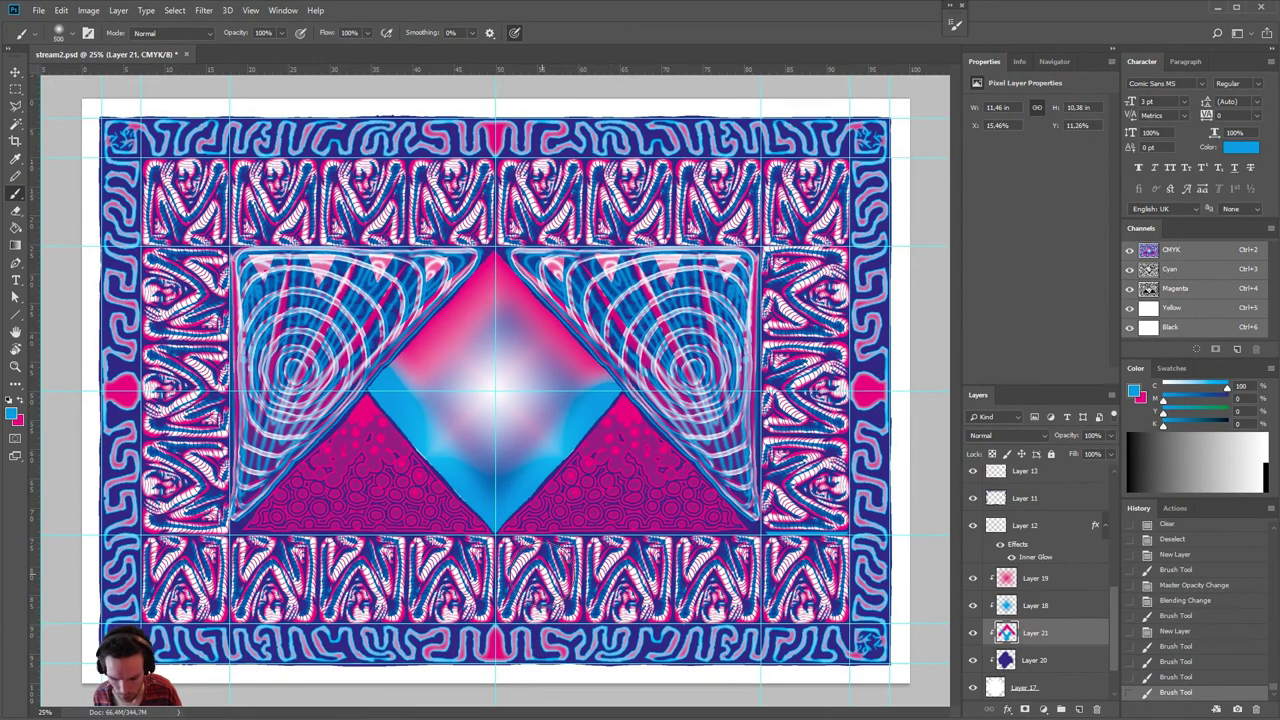
key("ctrl+z")
key("ctrl+z")
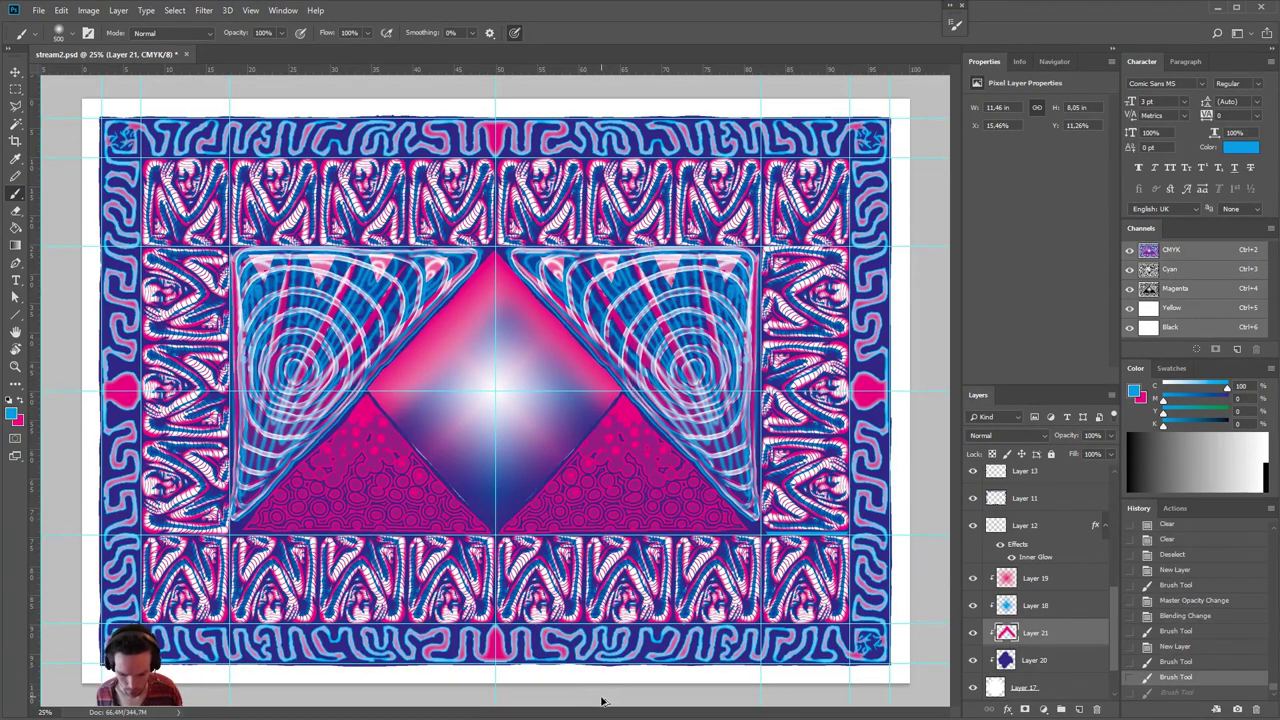
- Set Layer 21 to Screen and paint blue-white glows on a new Screen-blended Layer 22
left_click(1018, 436)
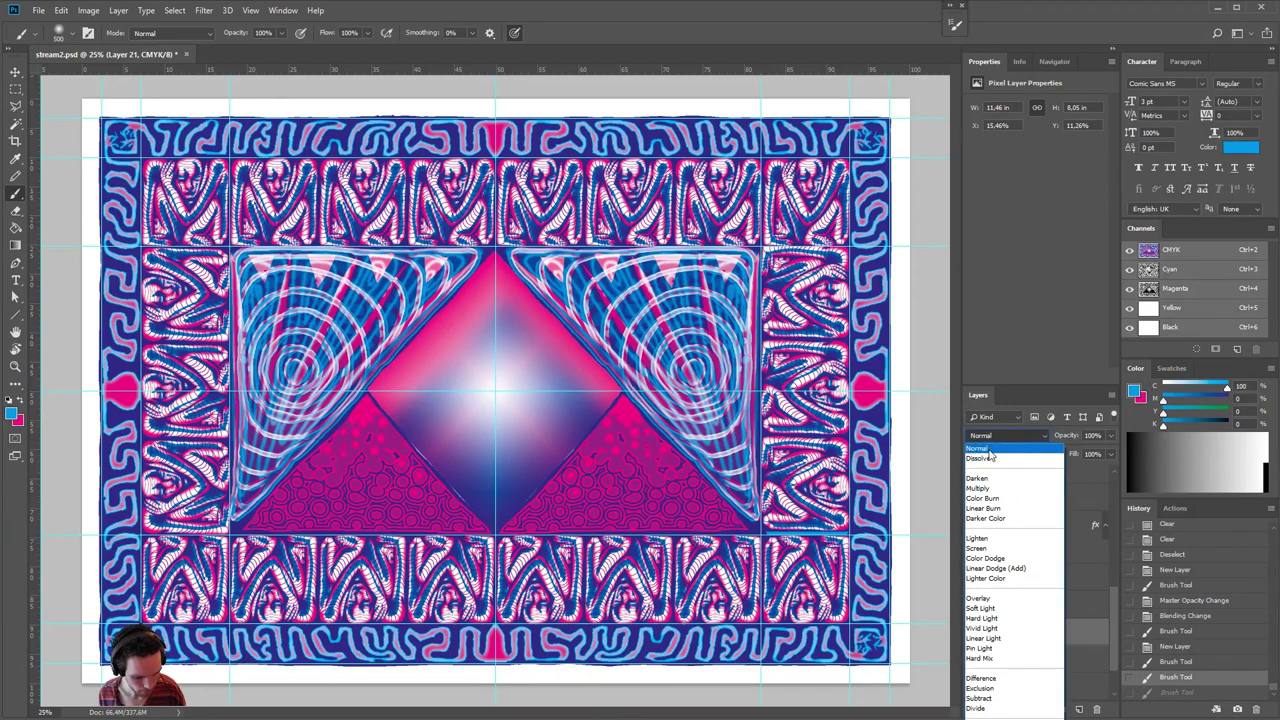
left_click(988, 548)
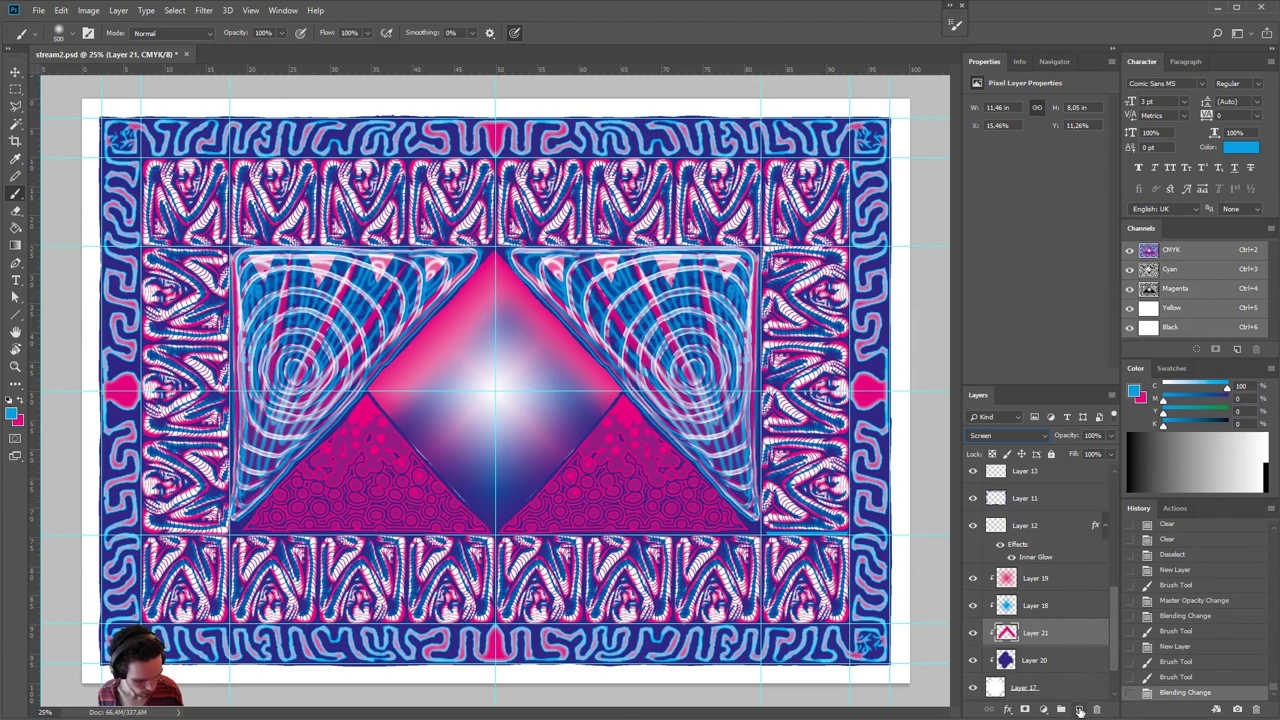
left_click(1079, 710)
left_click(1012, 435)
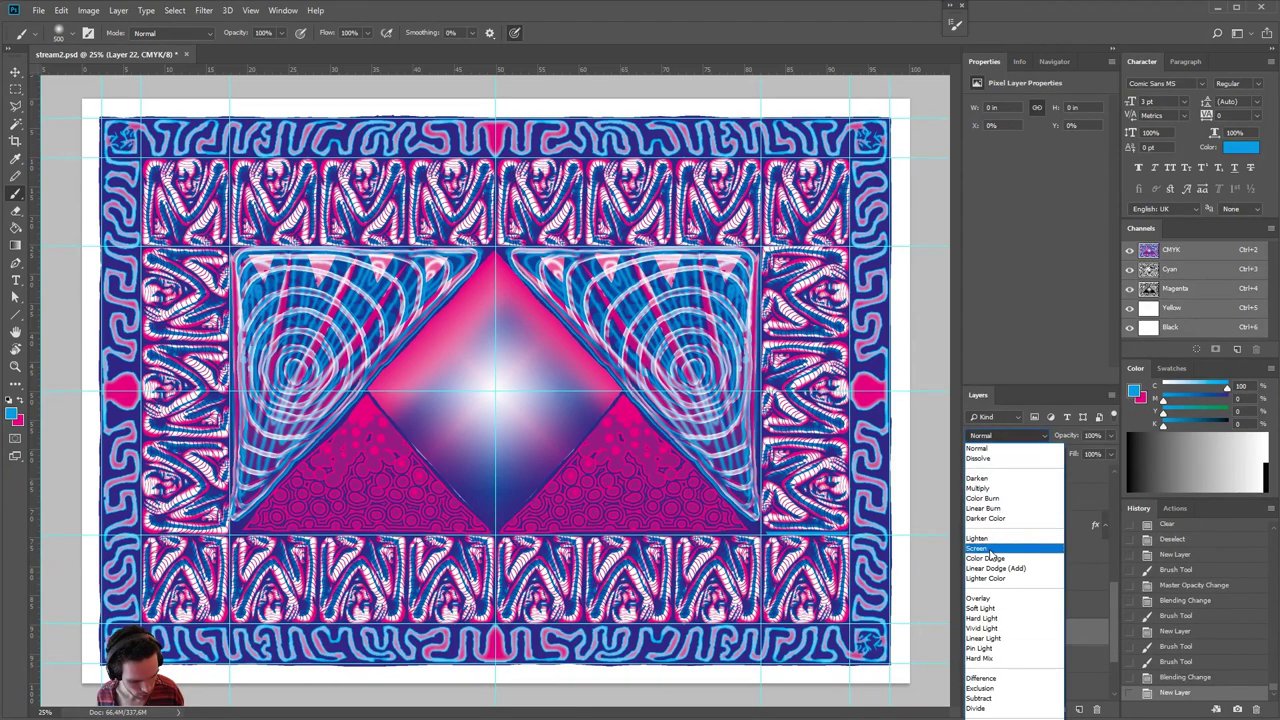
left_click(990, 550)
mouse_move(634, 429)
left_mouse_down()
mouse_move(583, 424)
mouse_move(455, 523)
left_mouse_up()
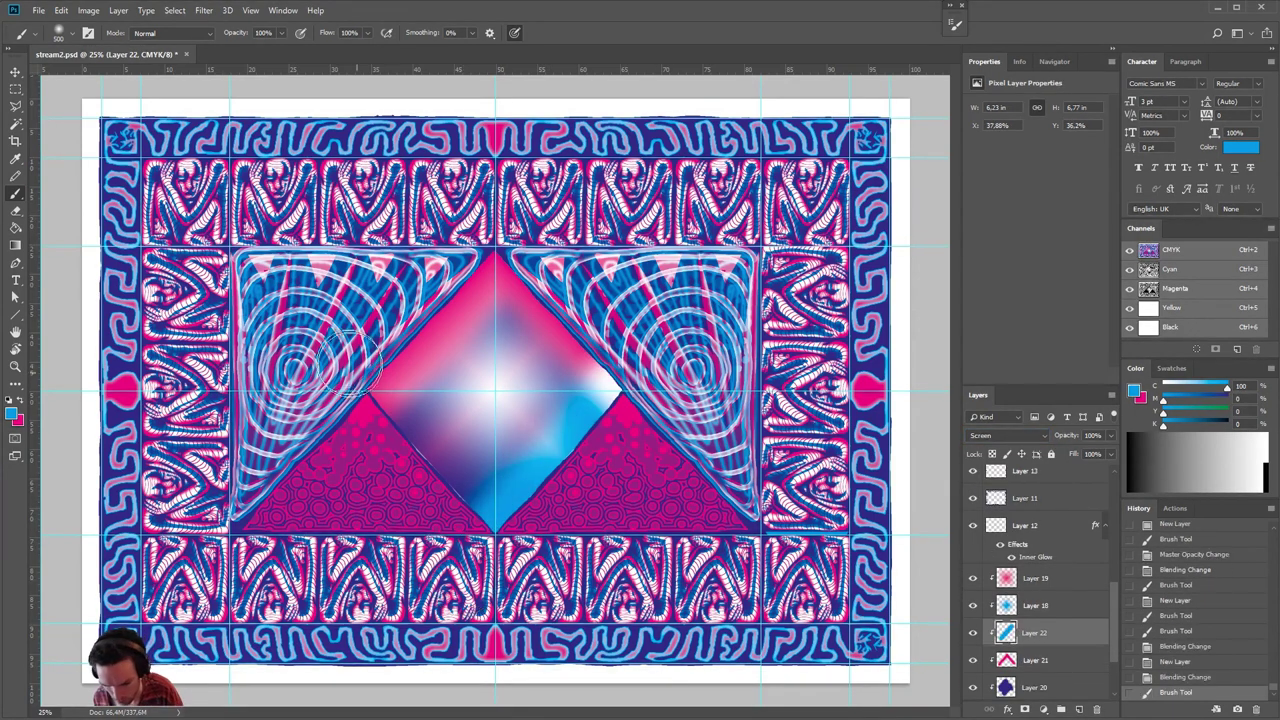
left_click_drag(346, 362, 485, 505)
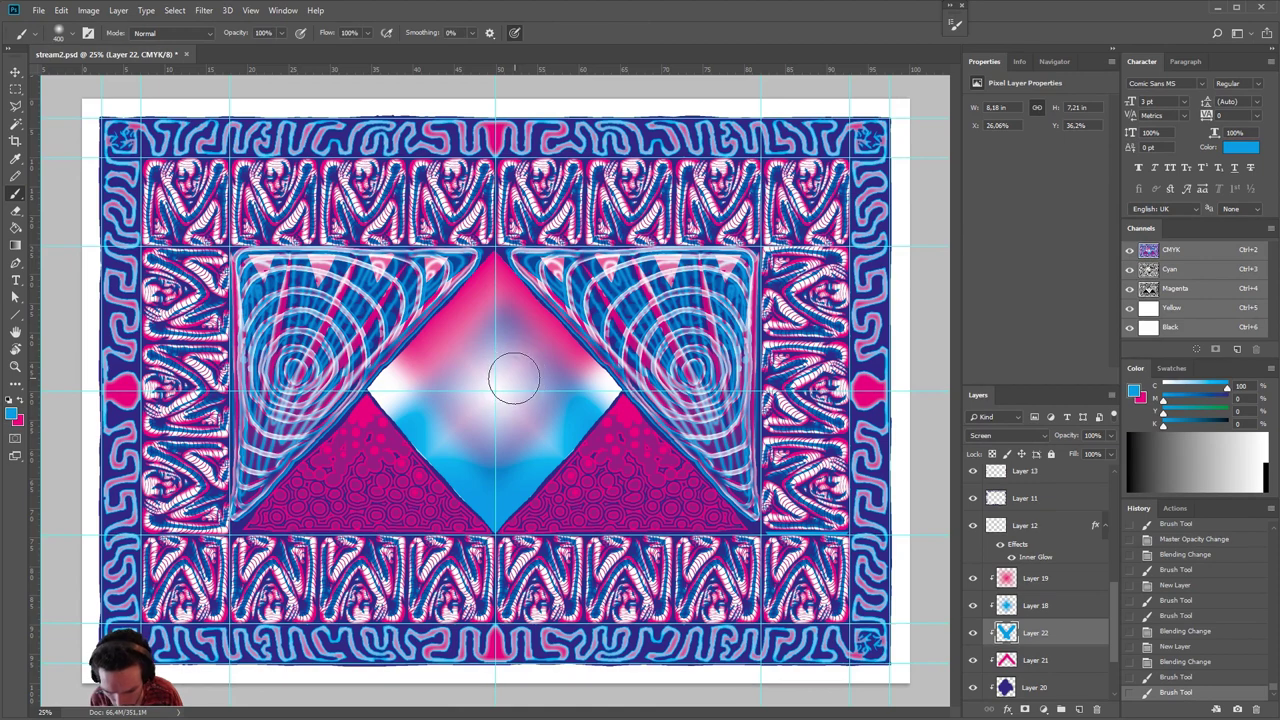
left_click_drag(1114, 623, 1111, 656)
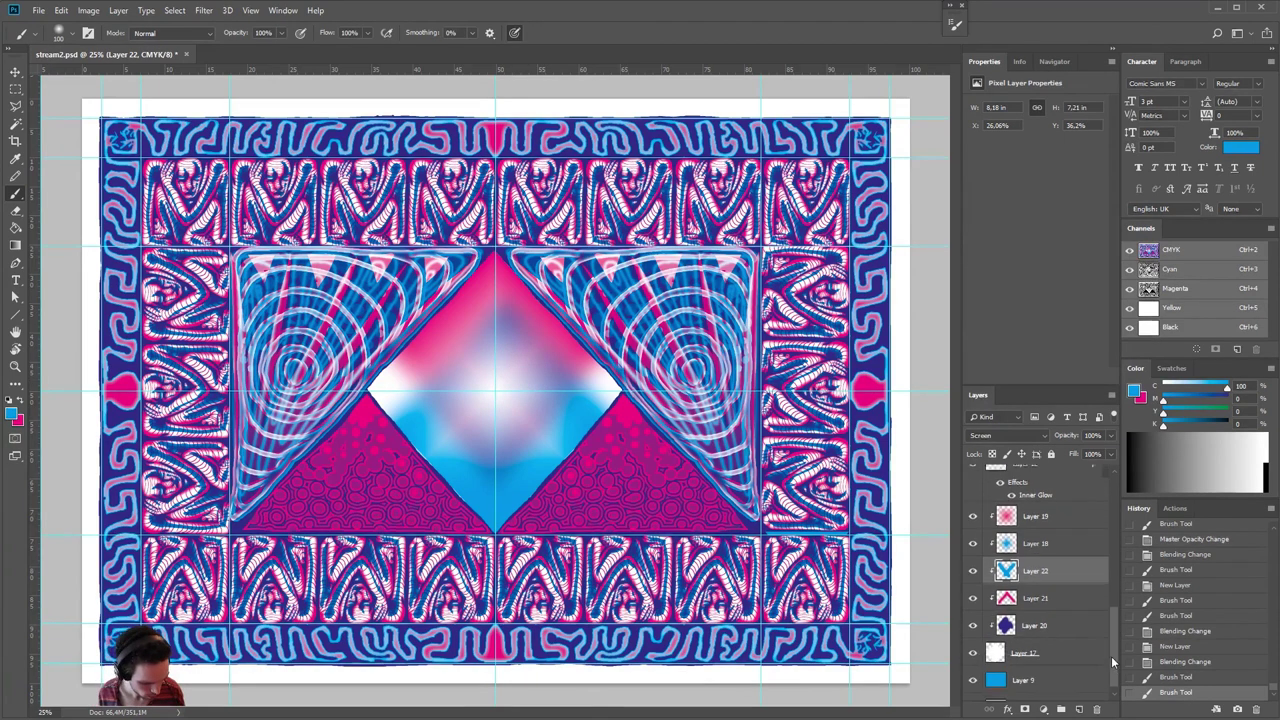
right_click(998, 632)
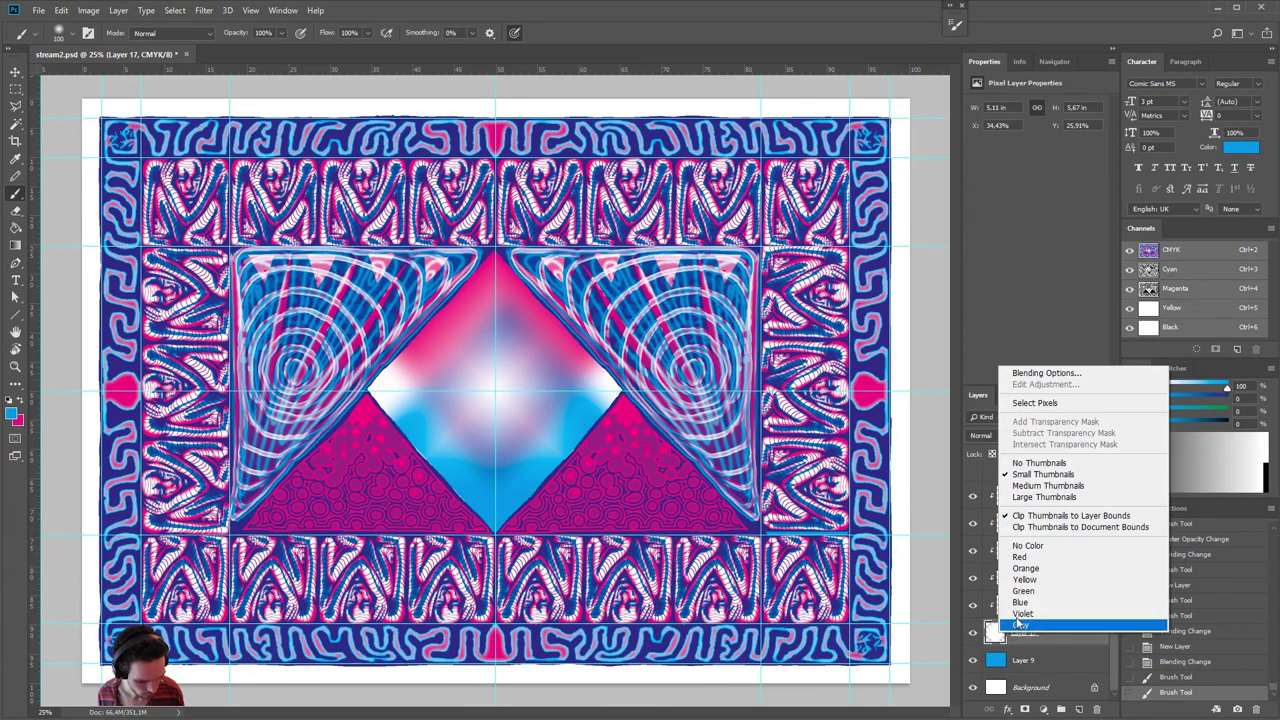
- Load the diamond selection from Layer 17's pixels and add a new layer above Layer 19
left_click(1034, 402)
key("v")
key("b")
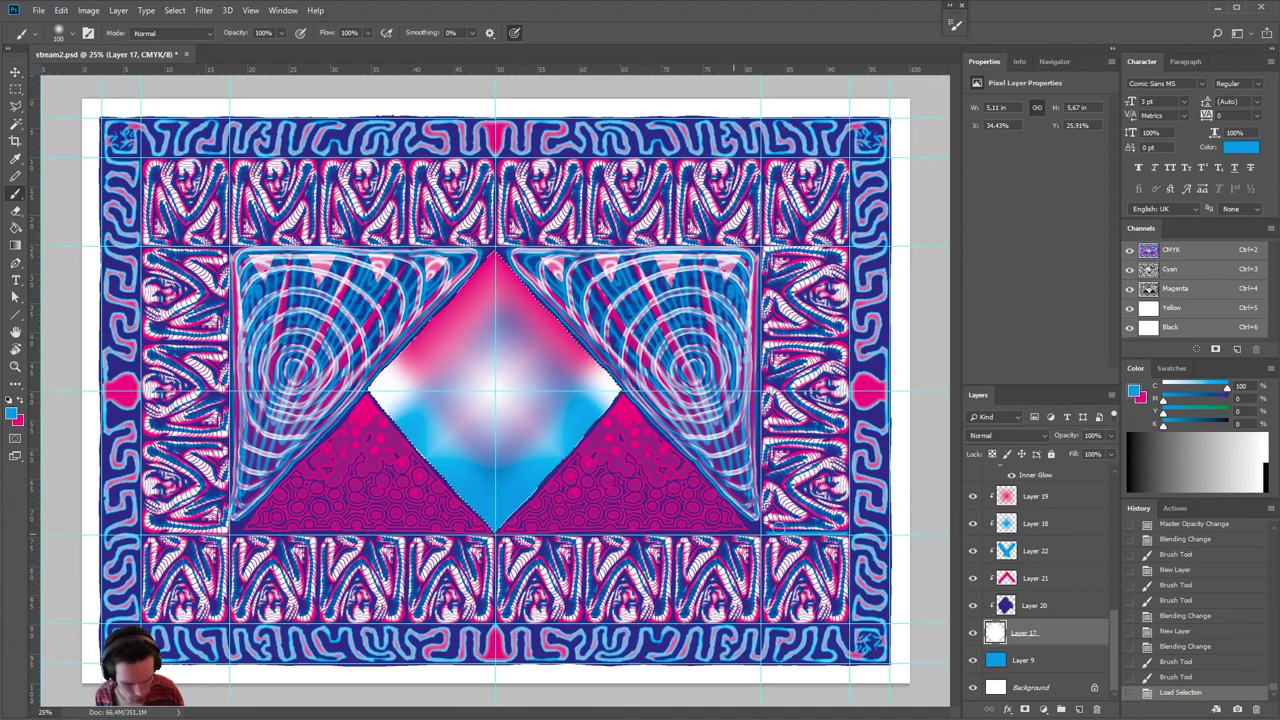
left_click(1062, 500)
left_click(1080, 710)
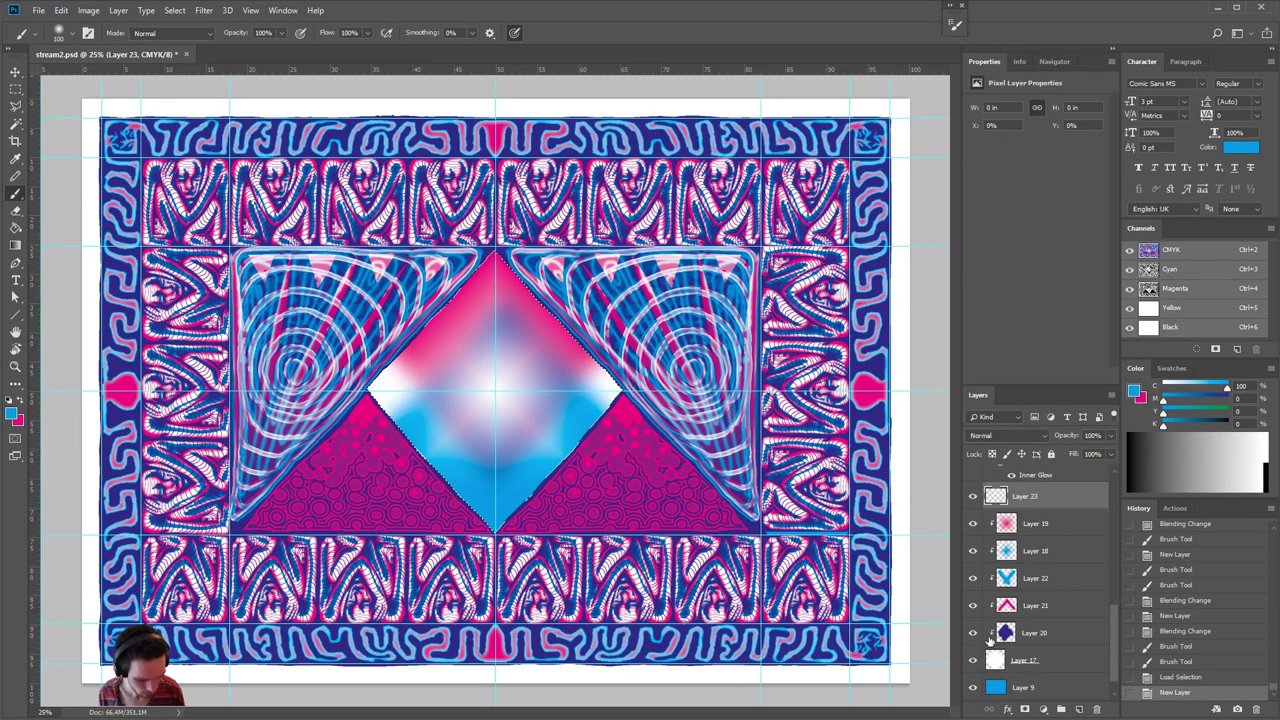
- Sample white as the colour and switch to the hard-edged Pencil, discarding trial strokes
mouse_move(512, 329)
left_mouse_down()
mouse_move(476, 418)
mouse_move(500, 452)
left_mouse_up()
key("ctrl+z")
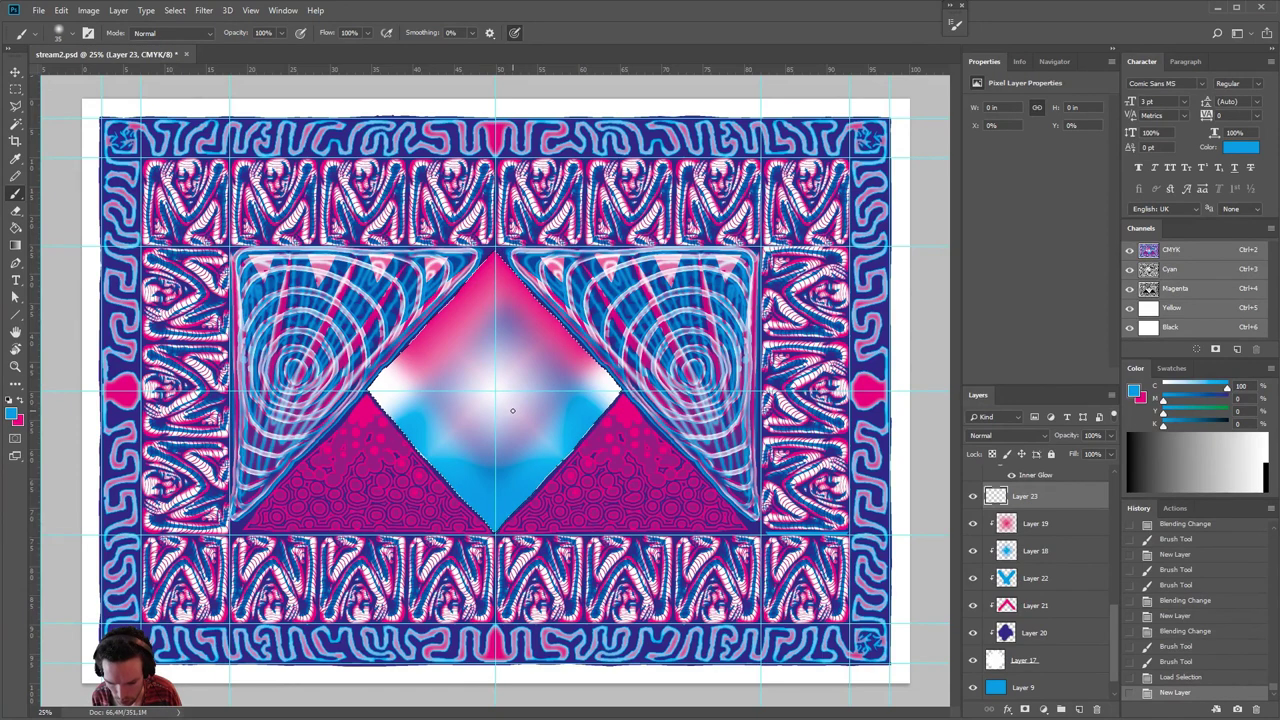
left_click(97, 421, "alt")
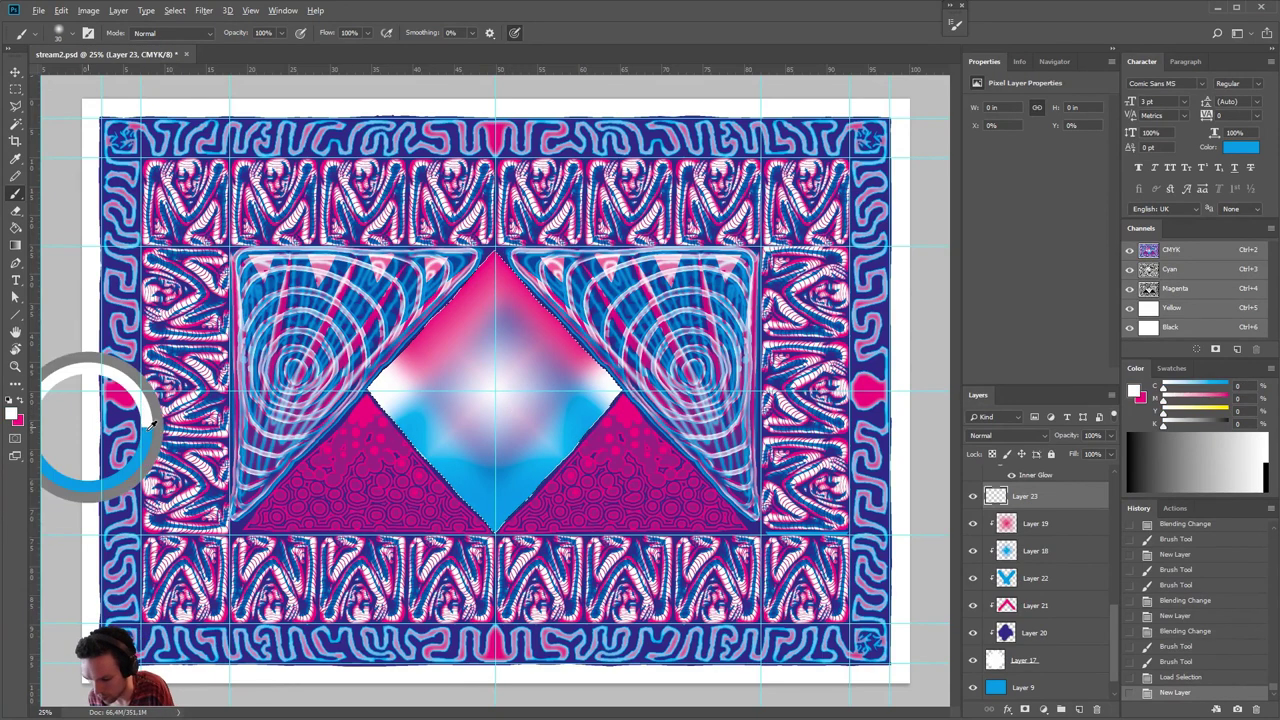
left_click_drag(512, 264, 388, 382)
key("ctrl+z")
key("shift+b")
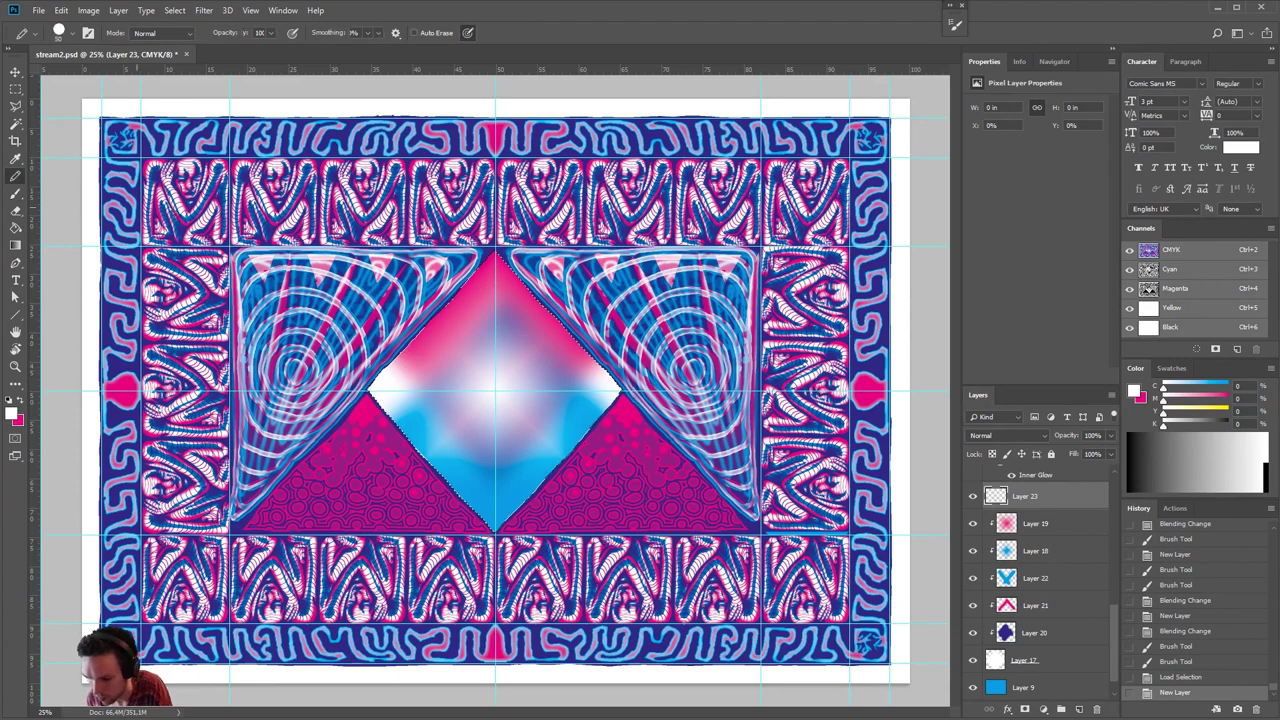
left_click_drag(517, 282, 425, 460)
left_click_drag(548, 318, 435, 455)
key("ctrl+alt+z")
key("ctrl+alt+z")
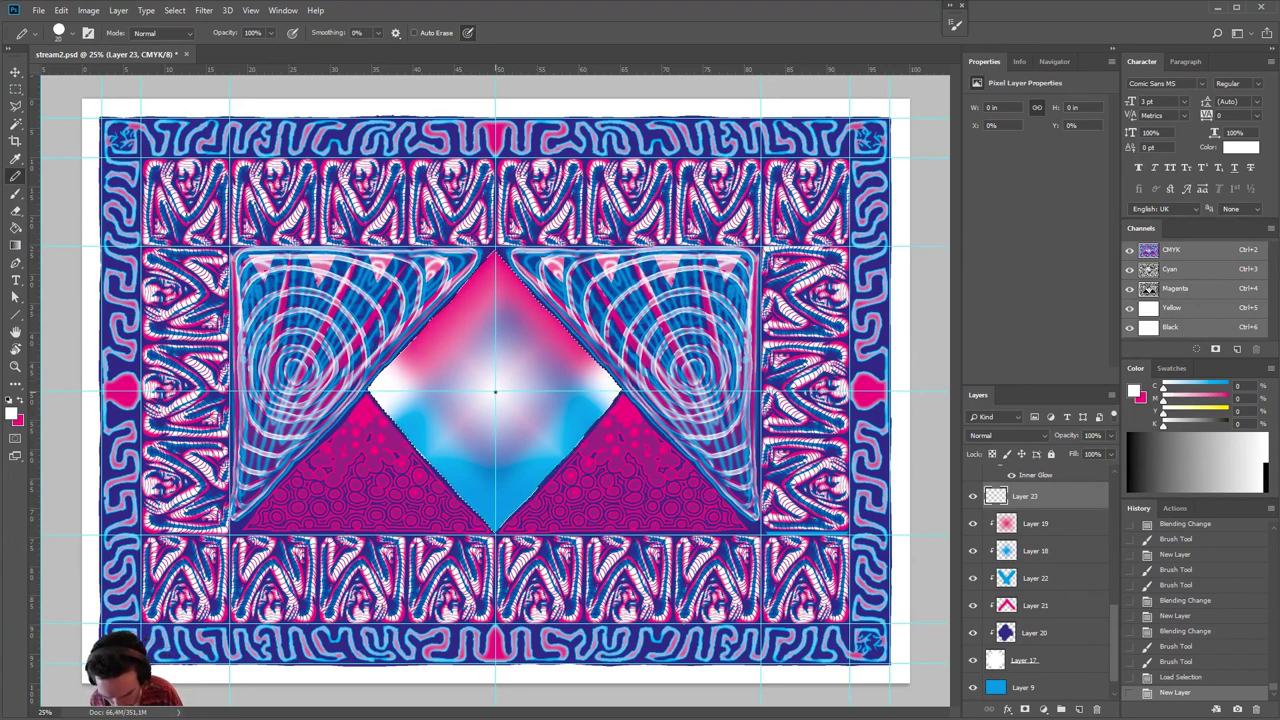
right_click(494, 391)
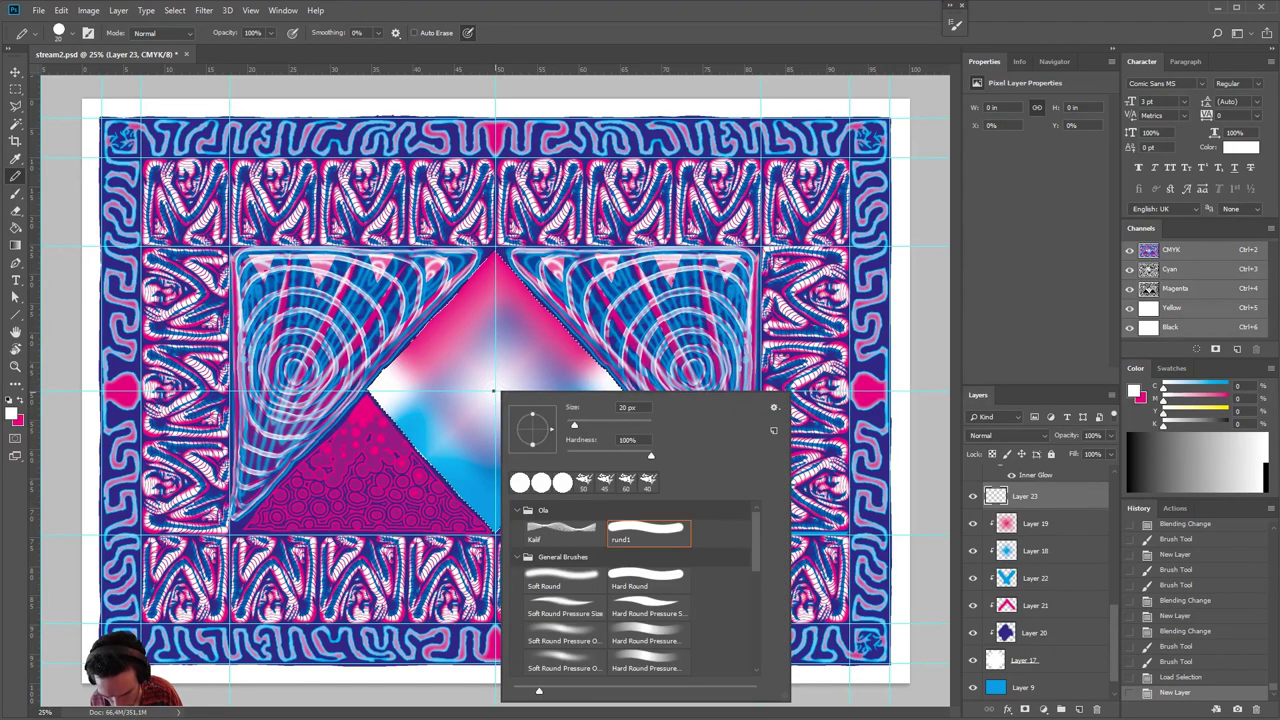
key("Escape")
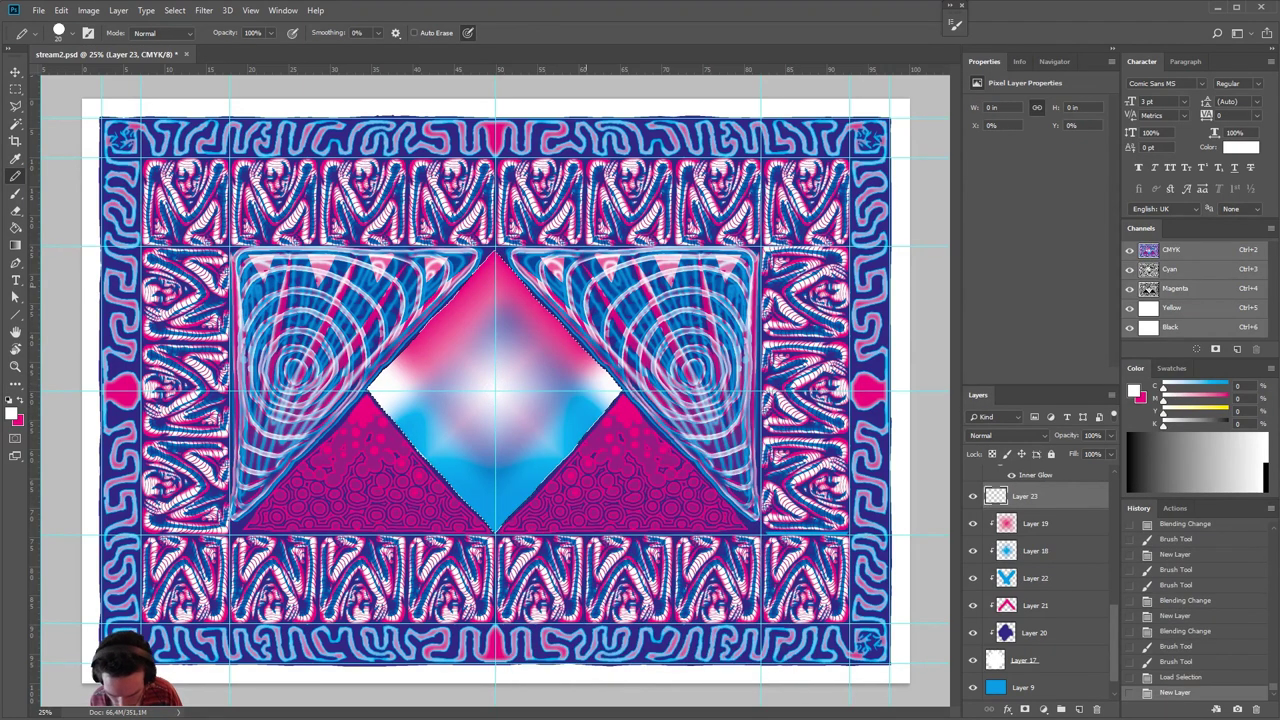
- Draw white wavy lines in the diamond's upper-right and clip Layer 23 to Layer 19
left_click_drag(542, 344, 550, 318)
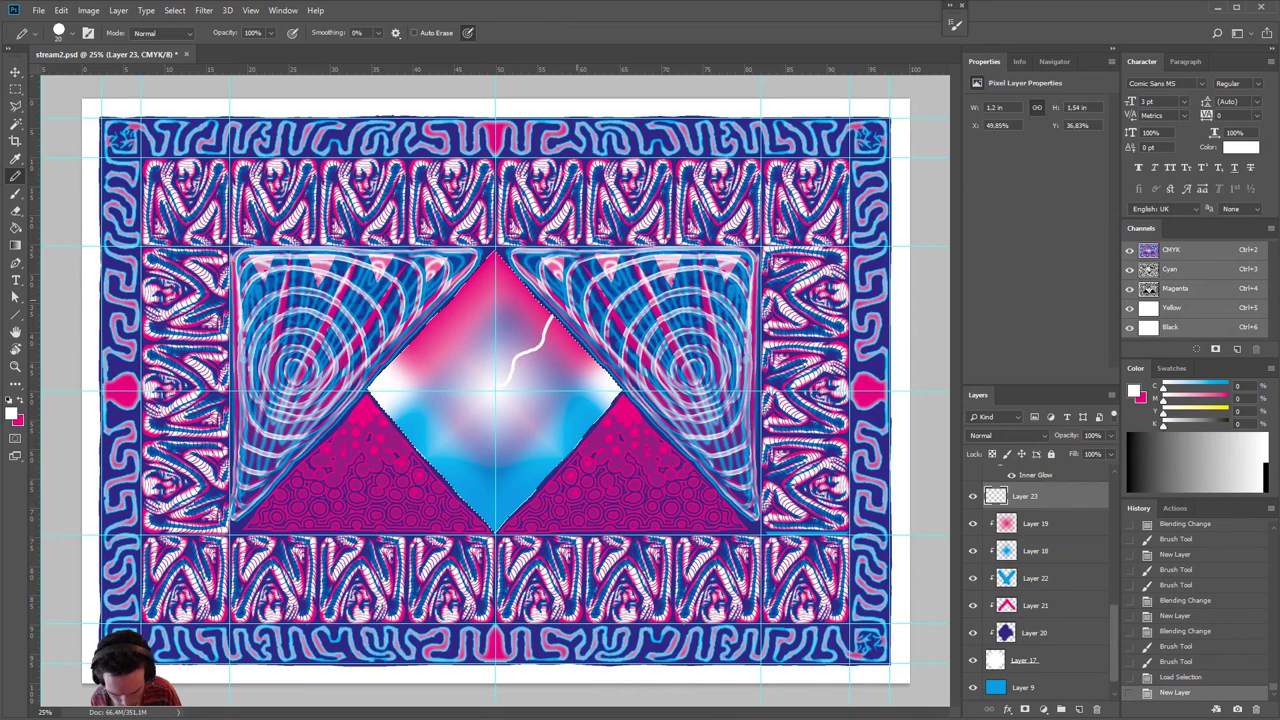
left_click(1046, 509, "alt")
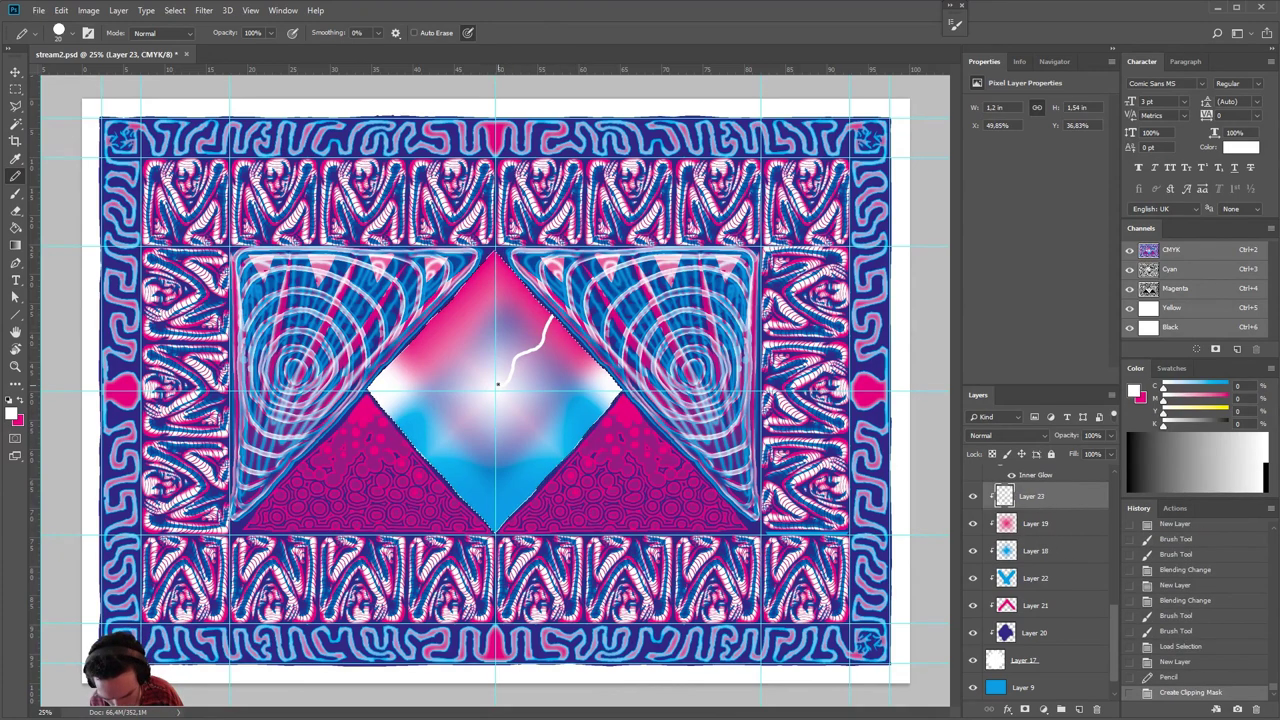
left_click(495, 381)
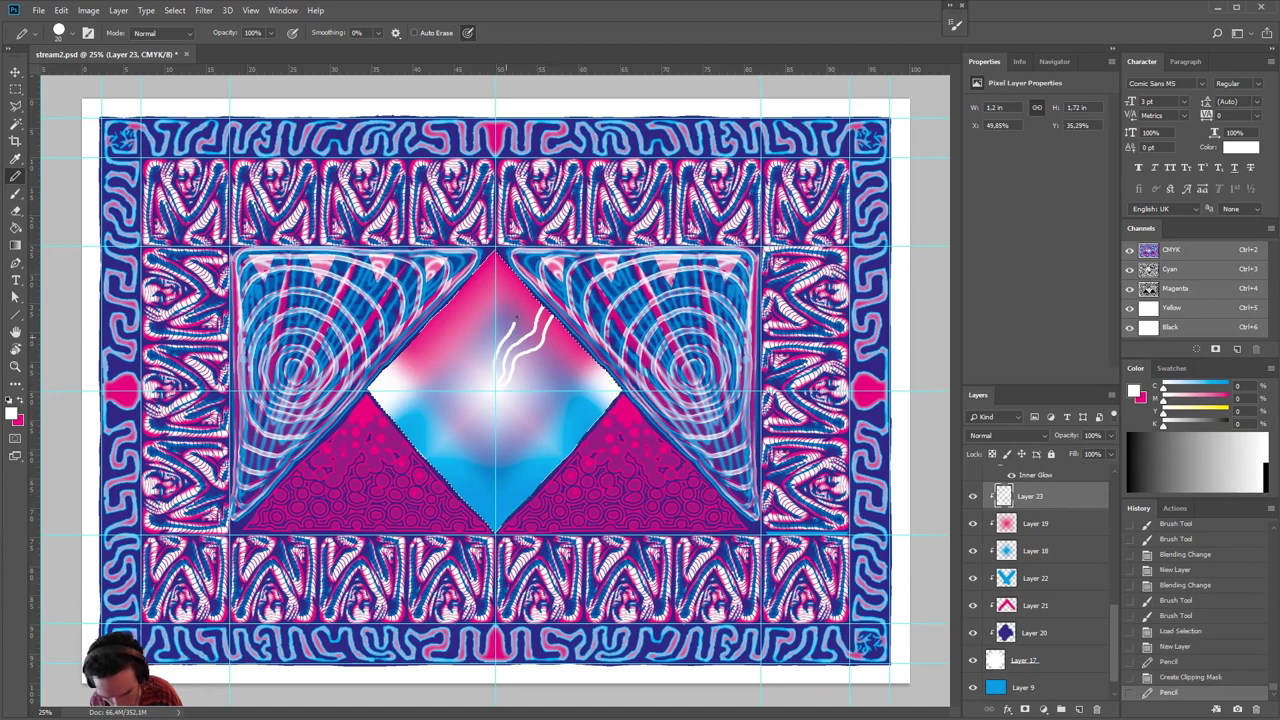
left_click_drag(521, 291, 499, 325)
left_click_drag(503, 258, 503, 395)
mouse_move(503, 262)
left_mouse_down()
mouse_move(496, 385)
mouse_move(576, 370)
mouse_move(604, 390)
left_mouse_up()
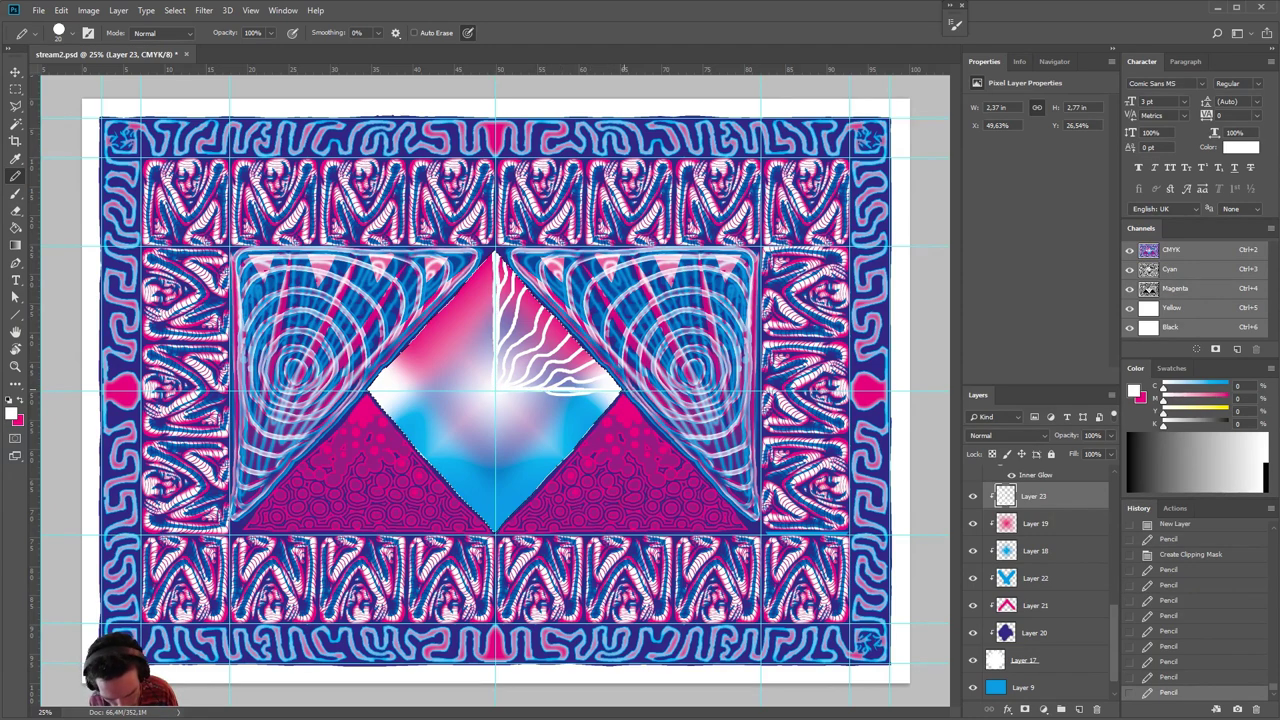
left_click_drag(578, 368, 602, 346)
key("m")
mouse_move(412, 198)
left_mouse_down()
mouse_move(432, 200)
mouse_move(494, 440)
left_mouse_up()
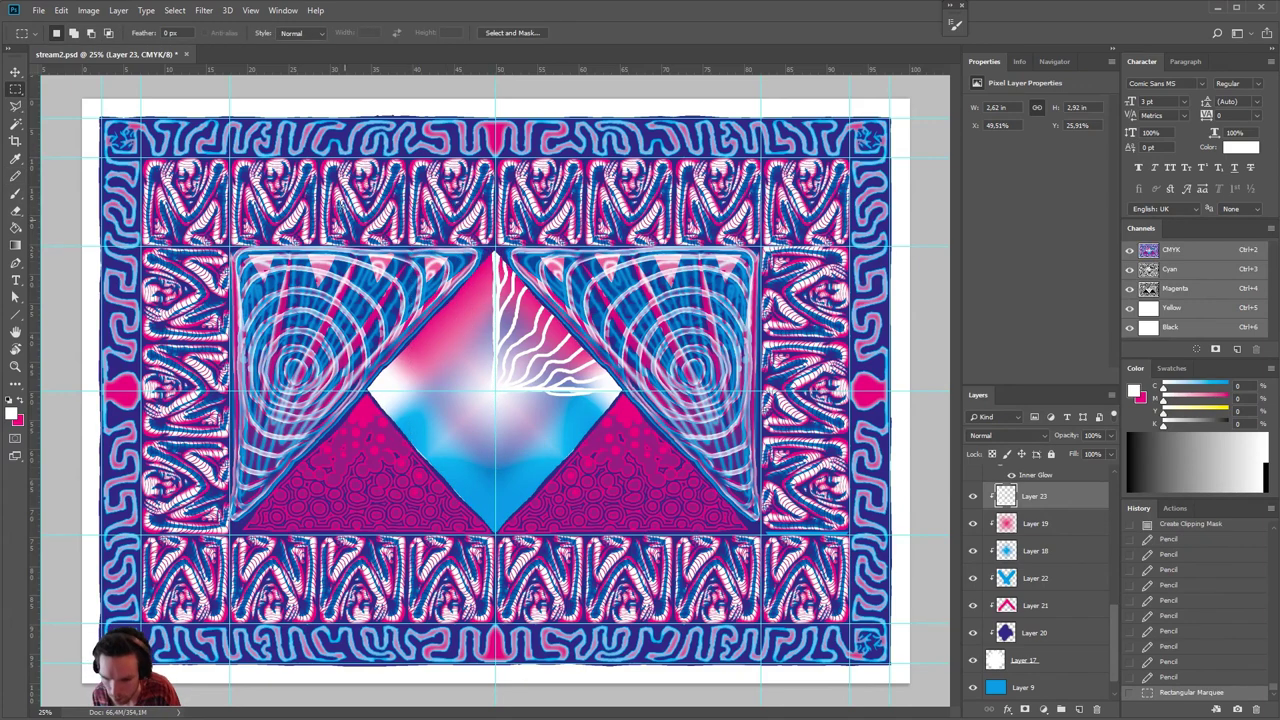
- Turn off selection snapping and delete the excess part of the wavy lines
key("ctrl+d")
left_click(250, 10)
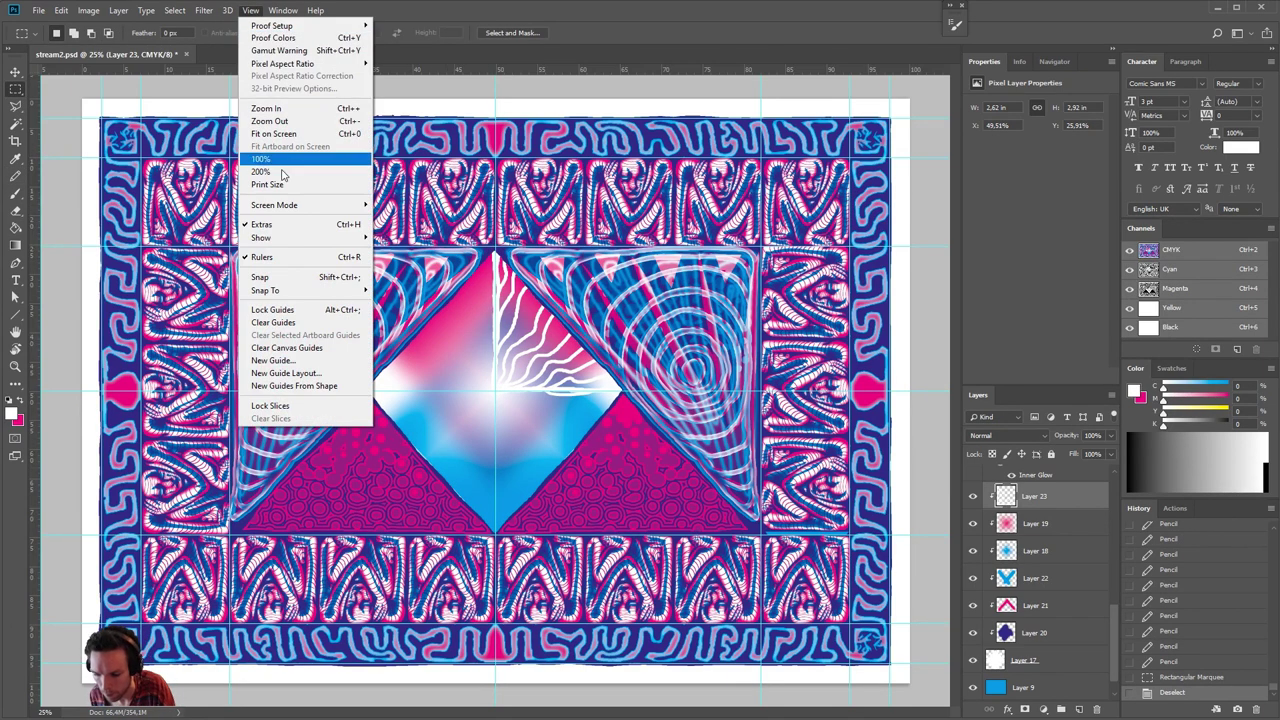
left_click(313, 277)
left_click_drag(356, 248, 657, 390)
key("Delete")
key("Delete")
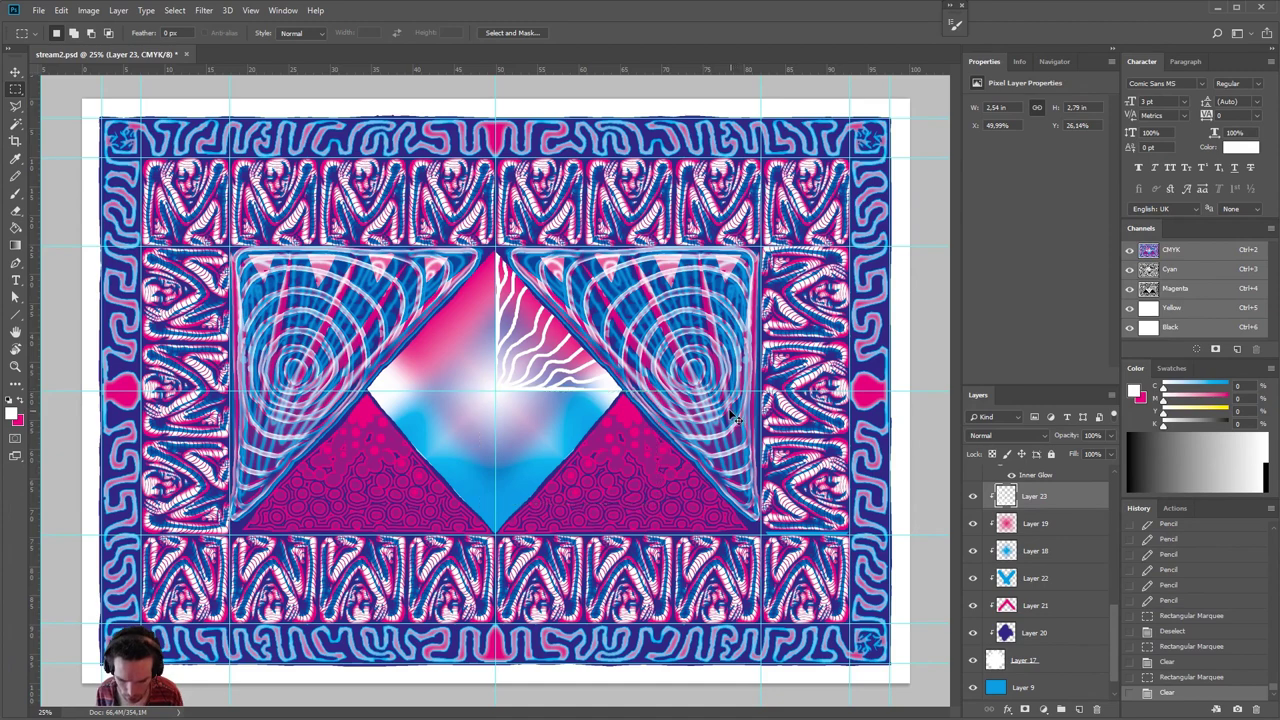
key("ctrl+d")
- Blend the wavy-lines layer in Screen, fill the lines magenta, and duplicate Layer 23
key("g")
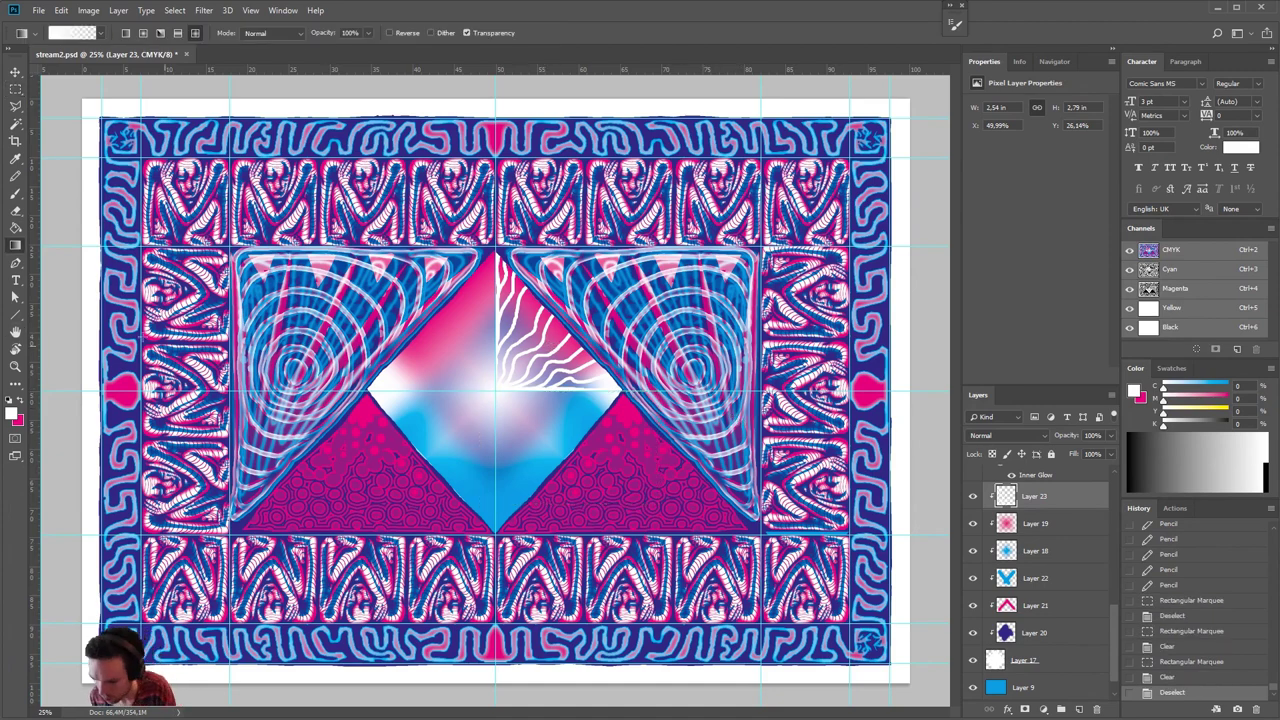
key("shift+g")
key("x")
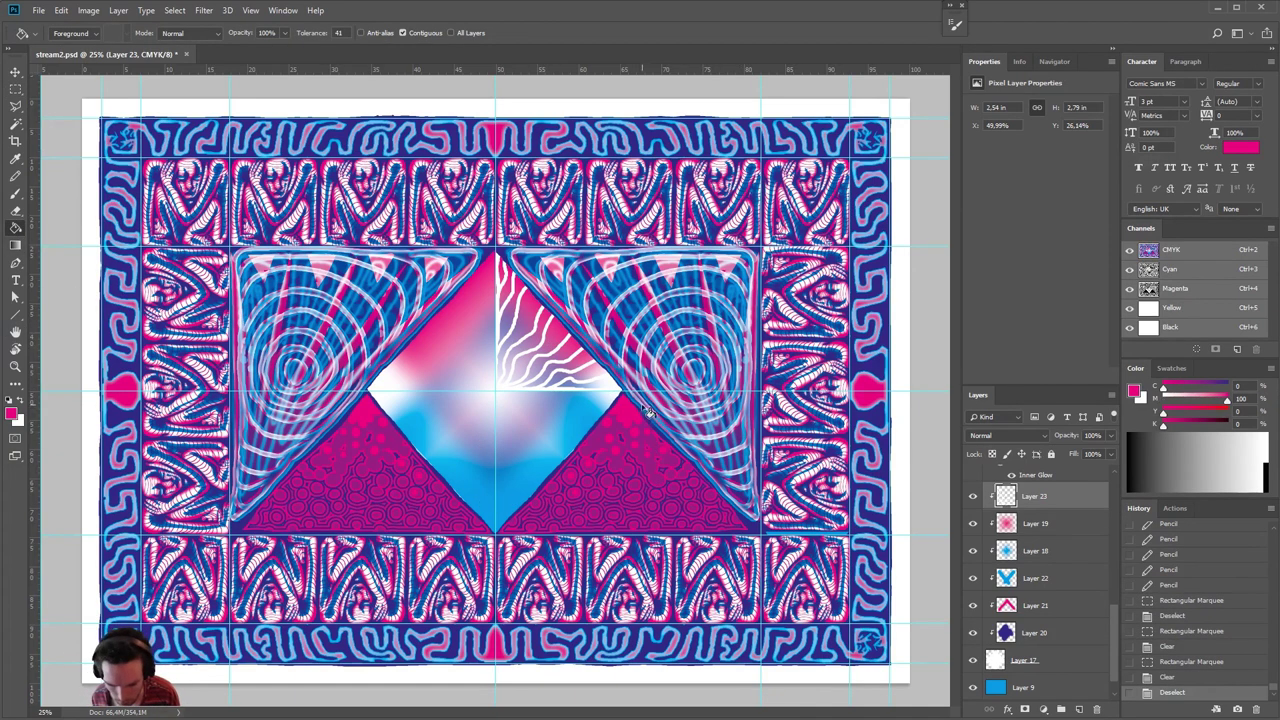
left_click(1010, 437)
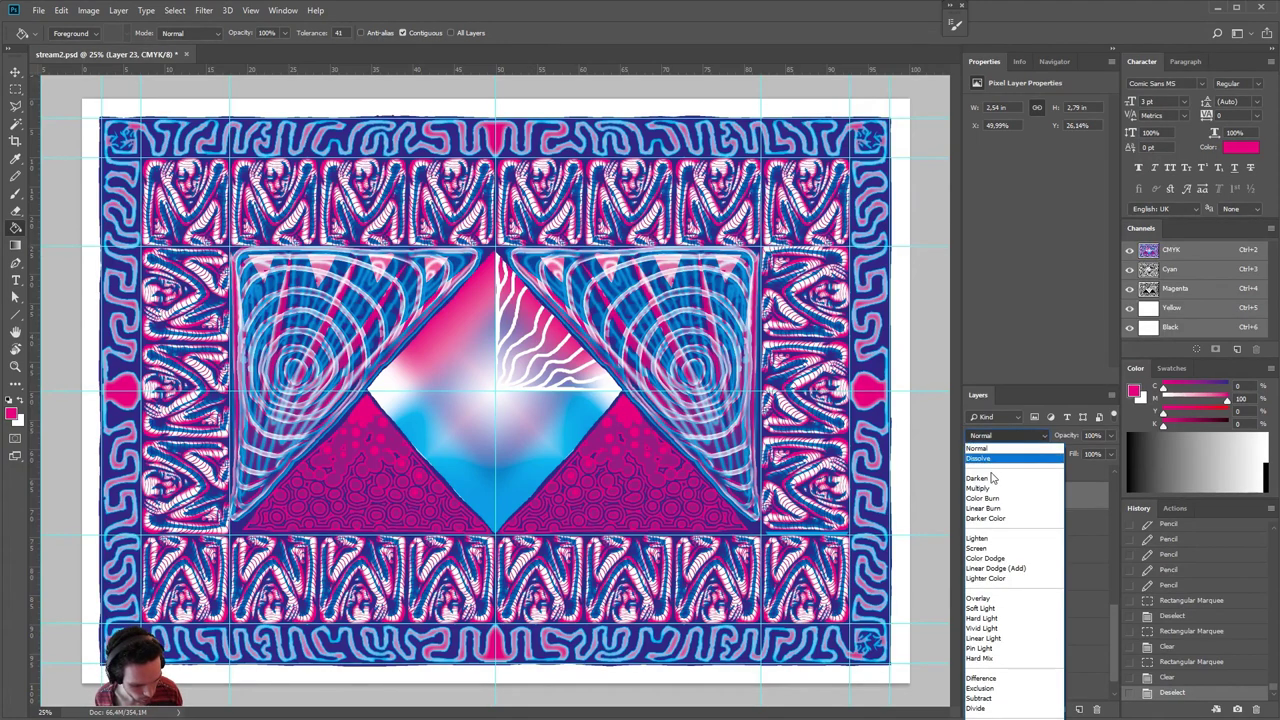
left_click(988, 551)
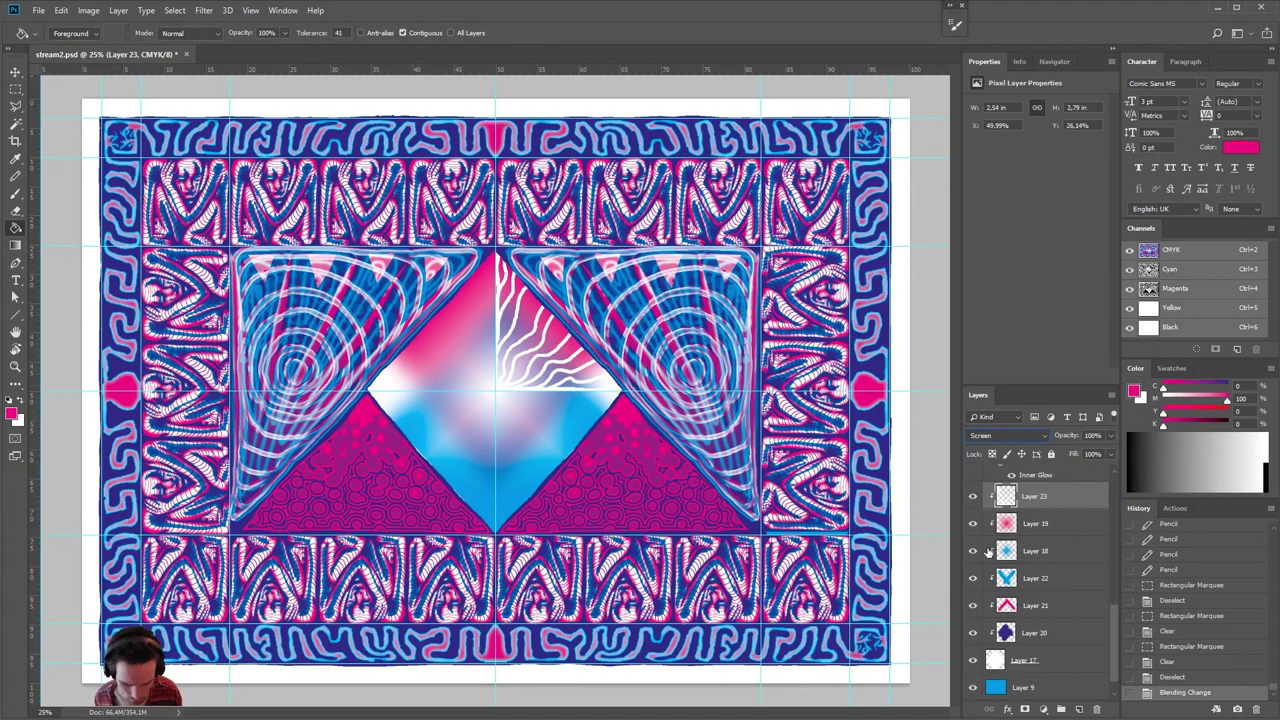
left_click(507, 321)
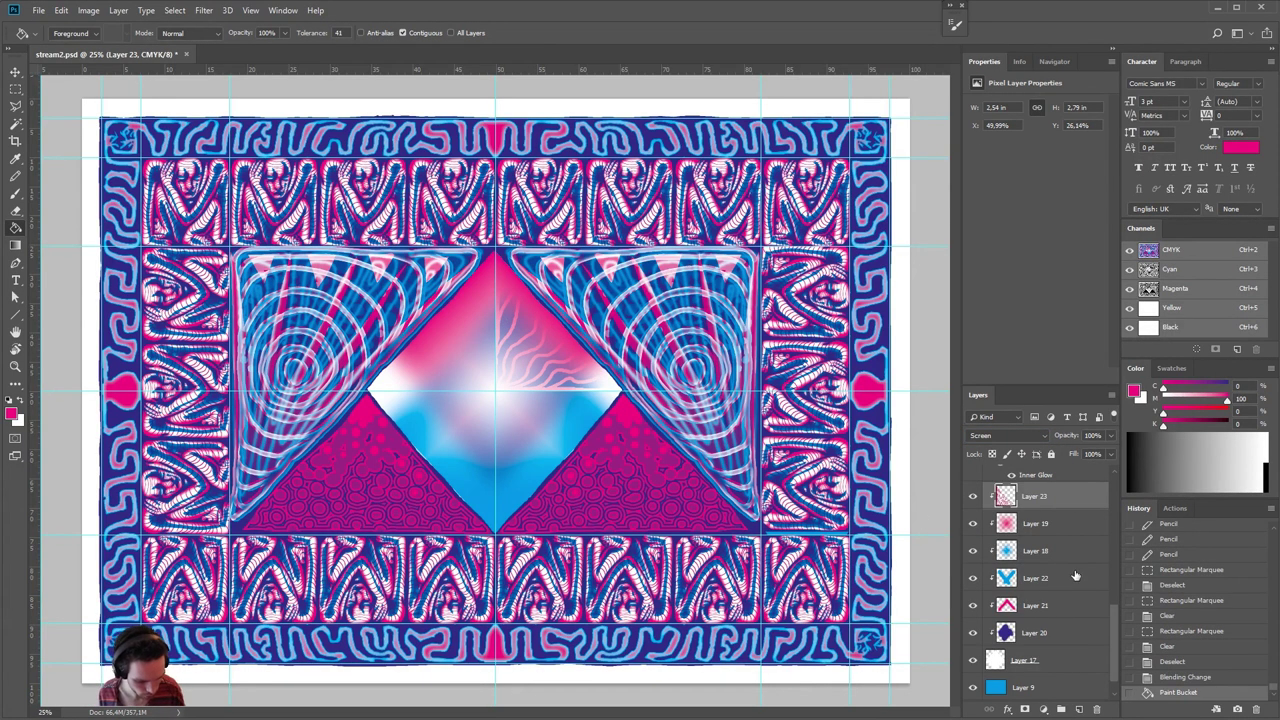
right_click(1077, 497)
left_click(1121, 303)
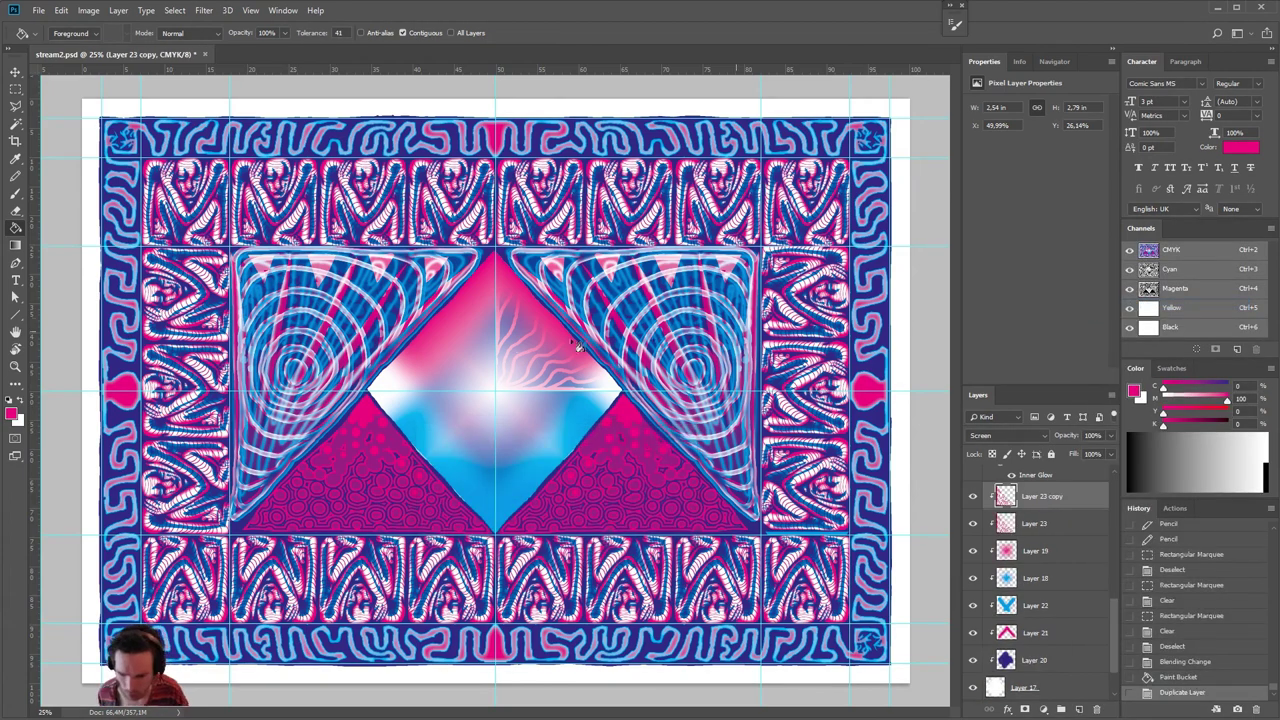
- Try positioning the rotated ray copy over the diamond, then delete the misplaced copy
left_click(61, 10)
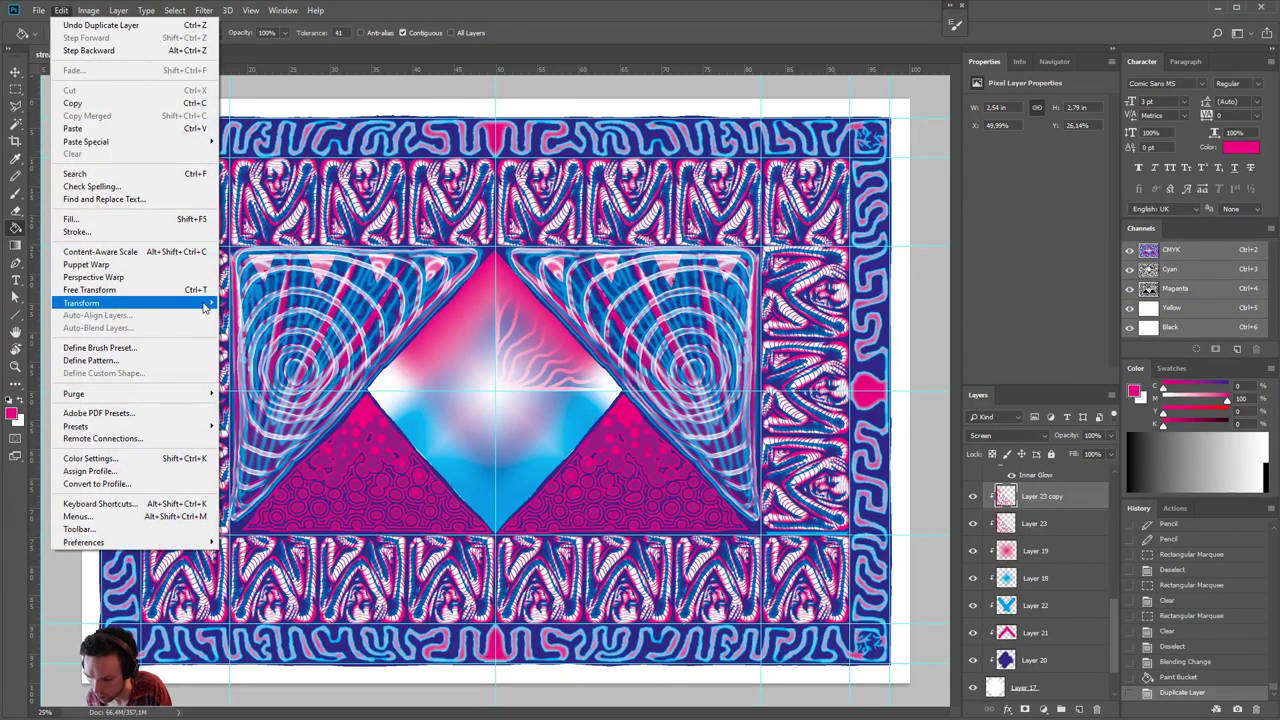
mouse_move(200, 303)
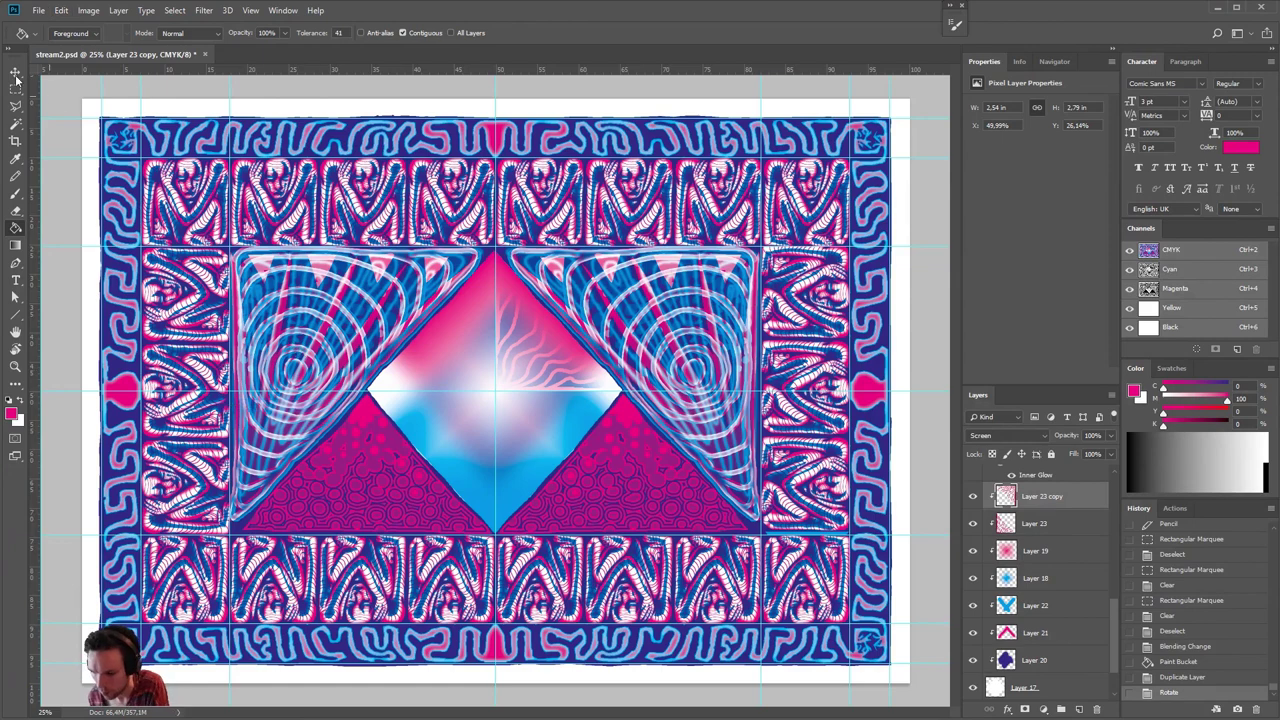
key("v")
mouse_move(540, 385)
left_mouse_down()
mouse_move(505, 380)
mouse_move(474, 464)
mouse_move(423, 516)
left_mouse_up()
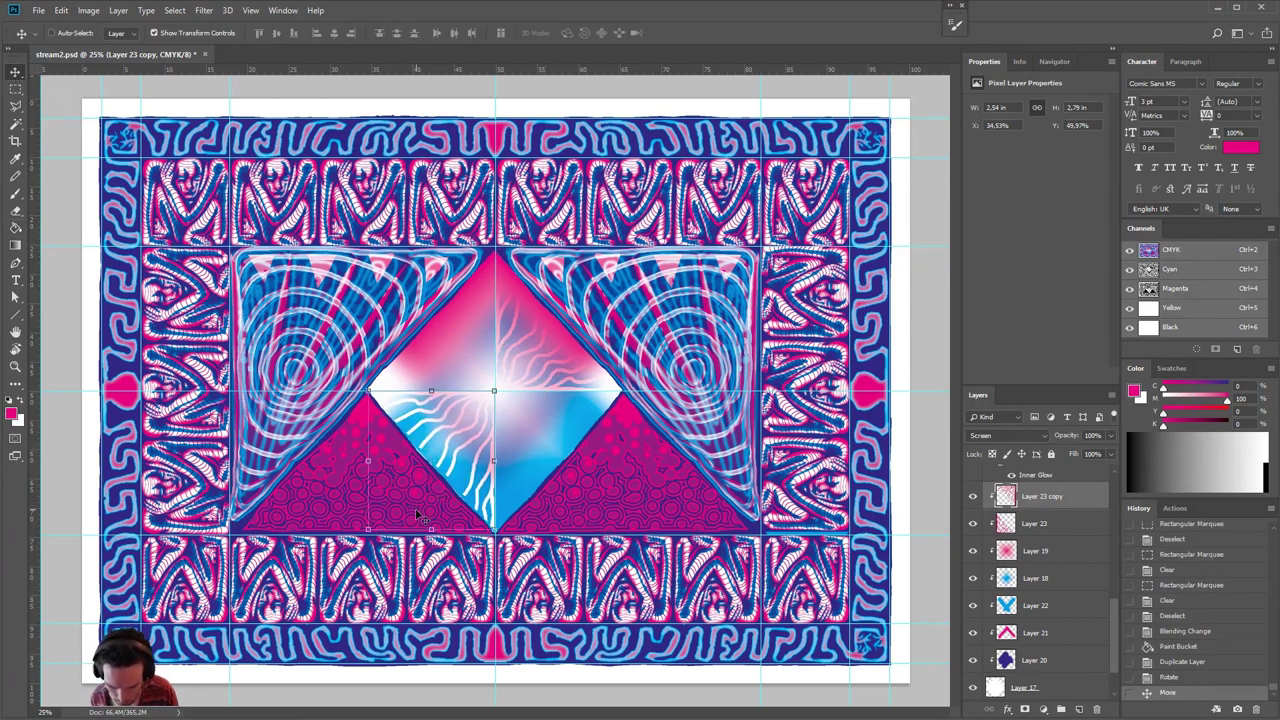
left_click_drag(485, 442, 482, 441)
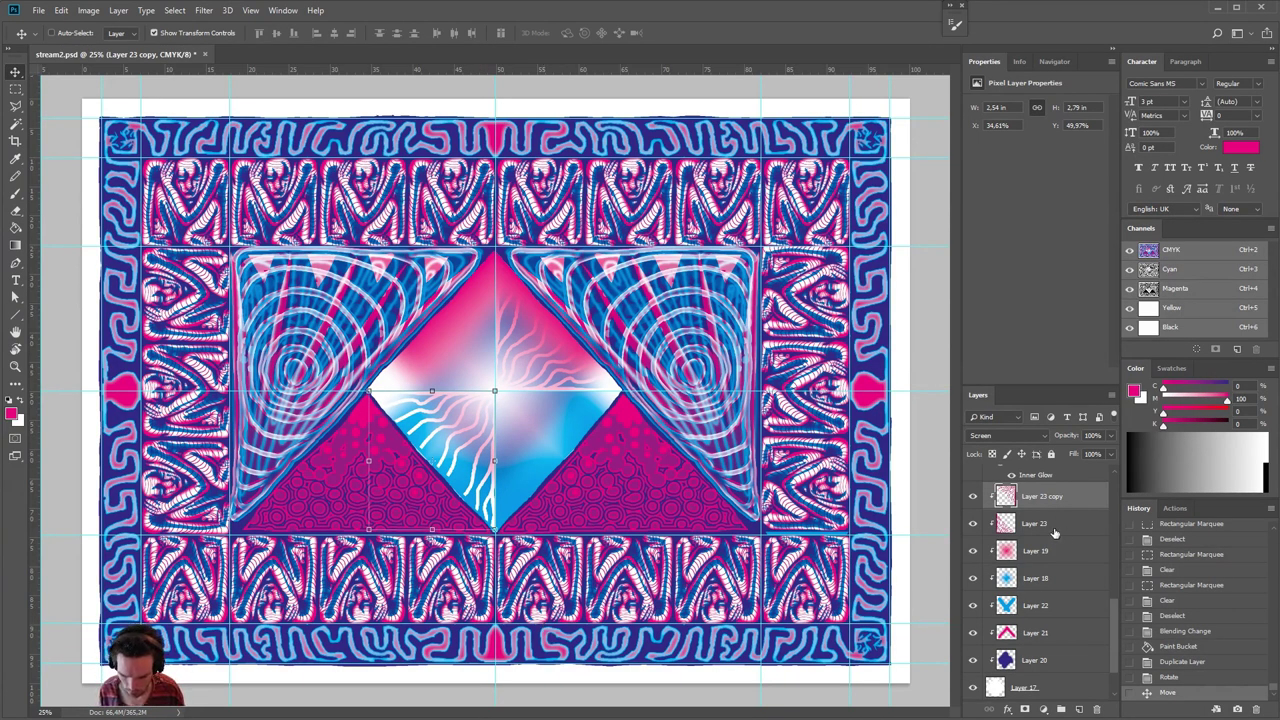
left_click_drag(476, 438, 480, 433)
key("Delete")
- Duplicate Layer 23 again and set the copy's blend mode to Normal
right_click(1058, 495)
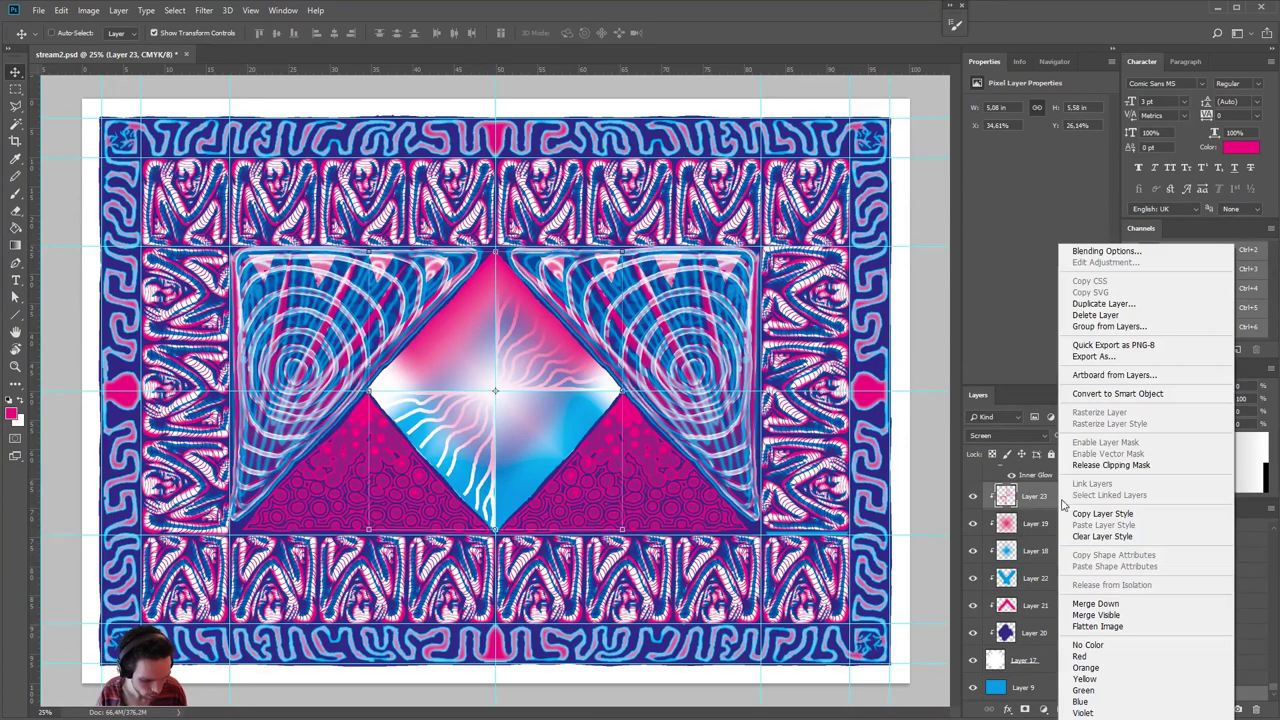
left_click(1103, 305)
key("Return")
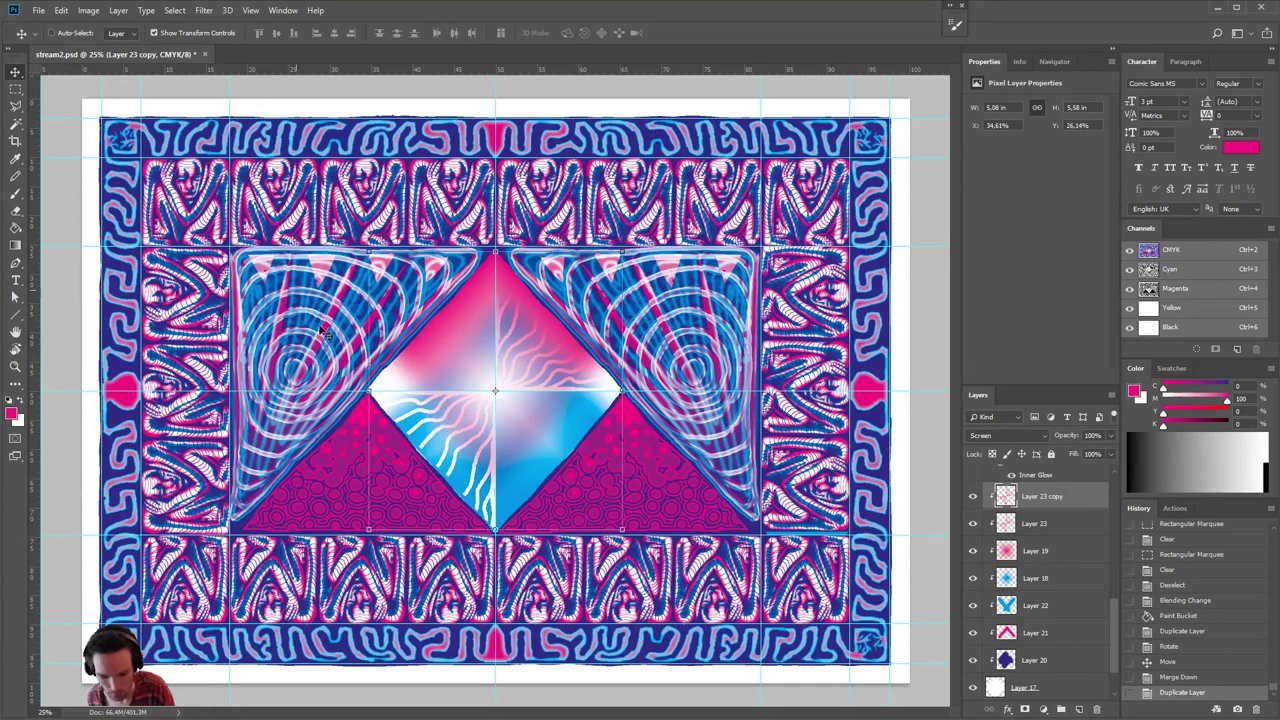
left_click(1030, 441)
left_click(1012, 453)
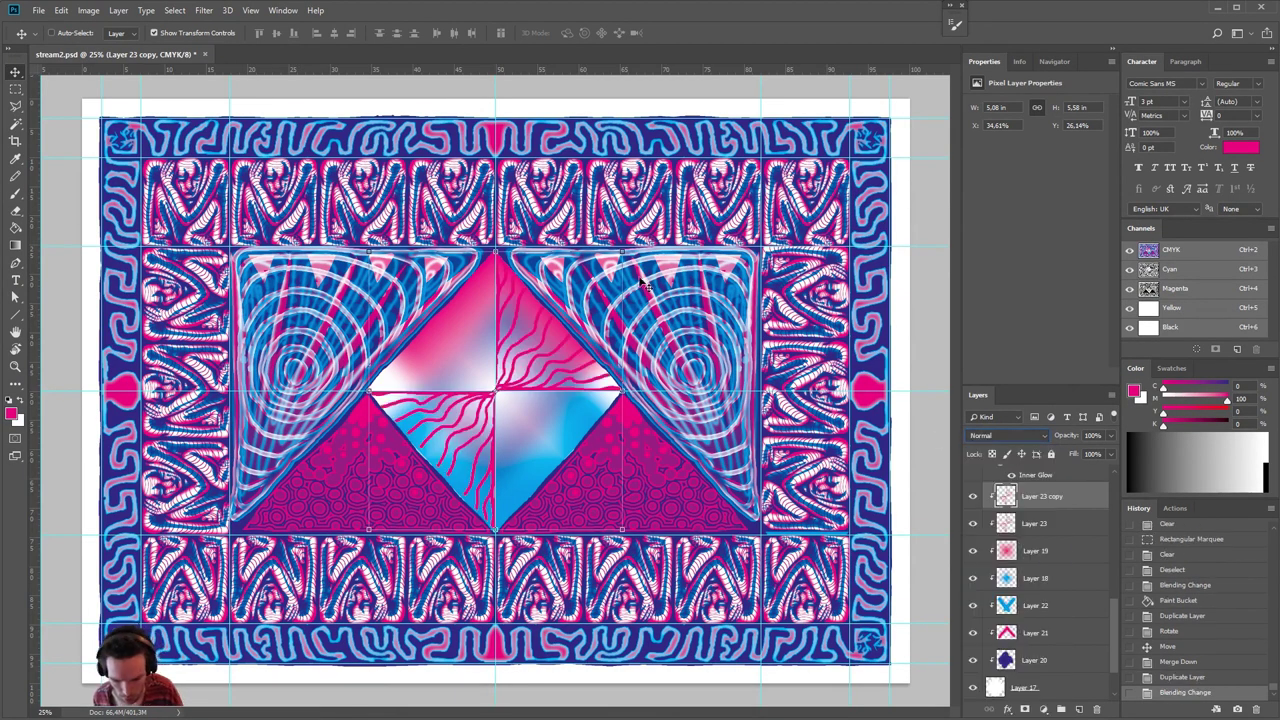
- Rotate Layer 23 copy by 90° and flip it horizontally
key("ctrl+t")
left_click_drag(620, 260, 632, 520)
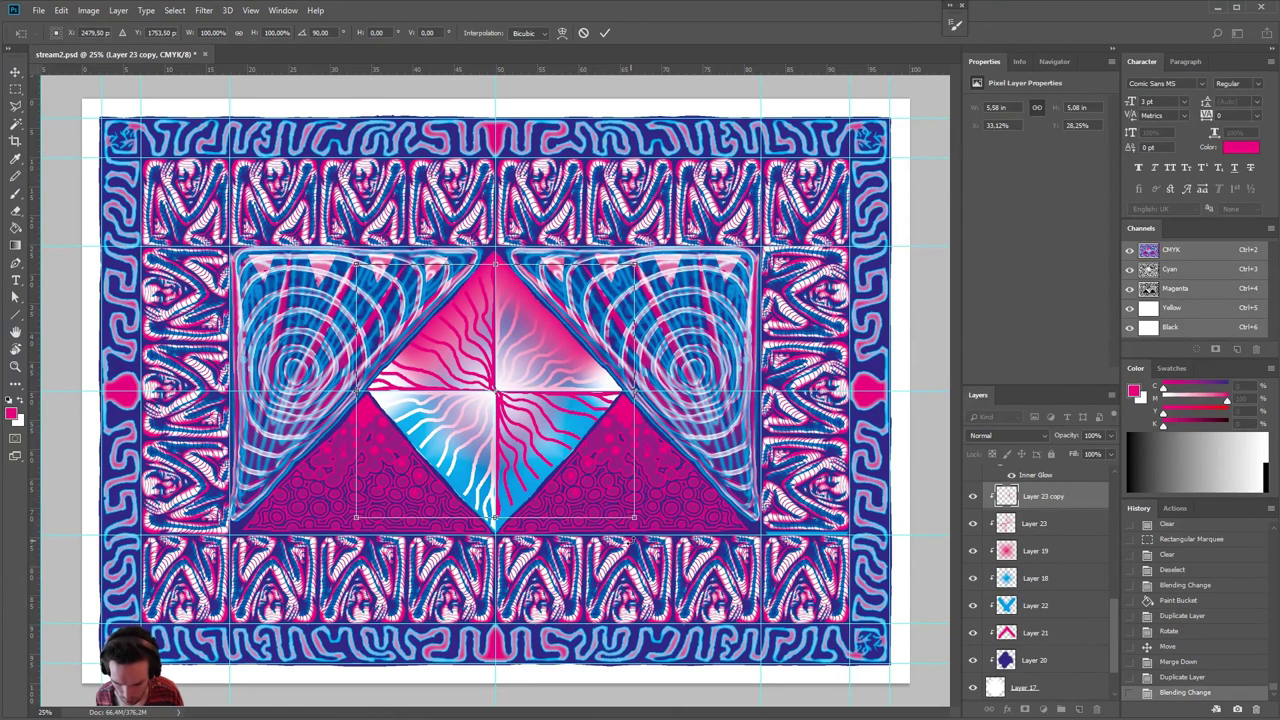
key("Return")
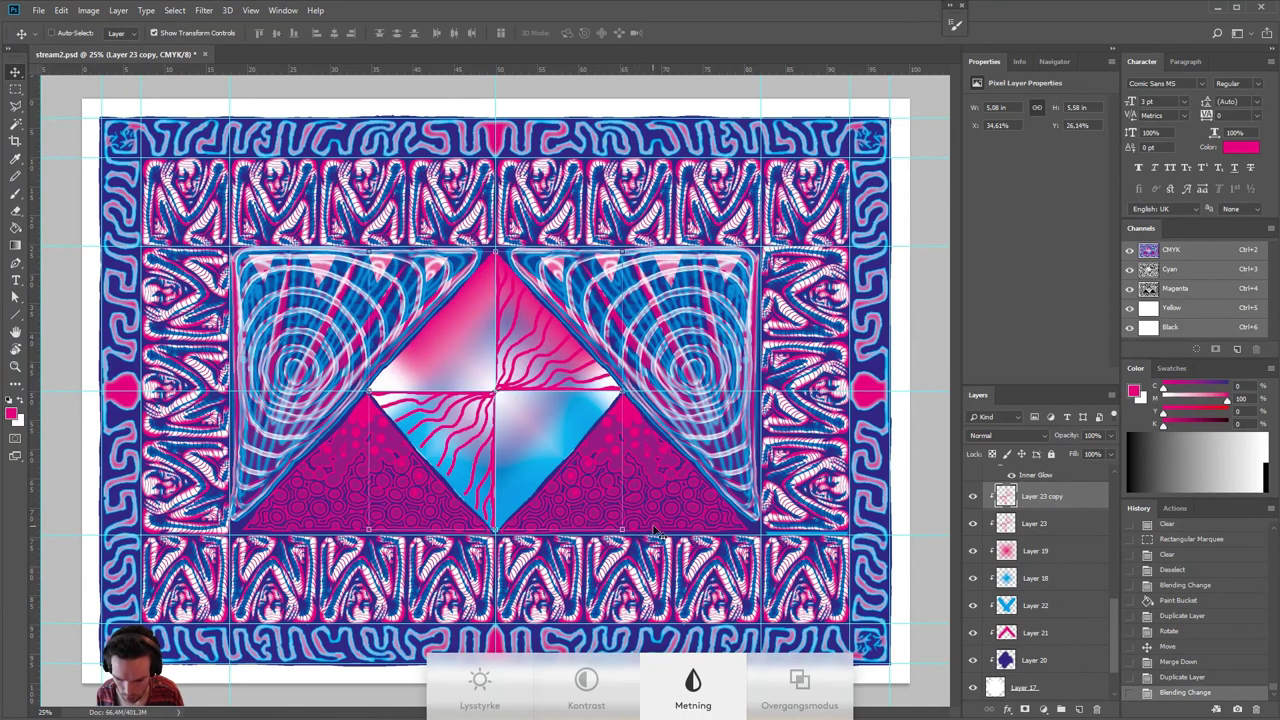
left_click(61, 10)
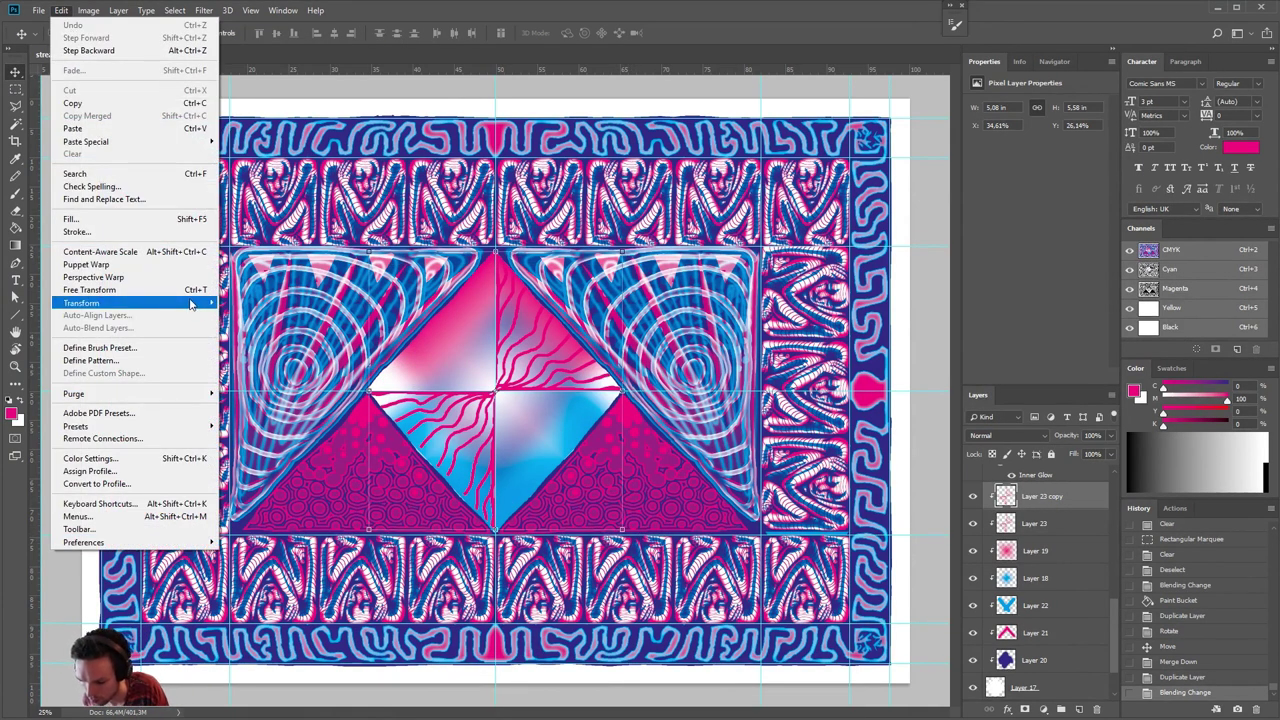
mouse_move(193, 306)
left_click(254, 451)
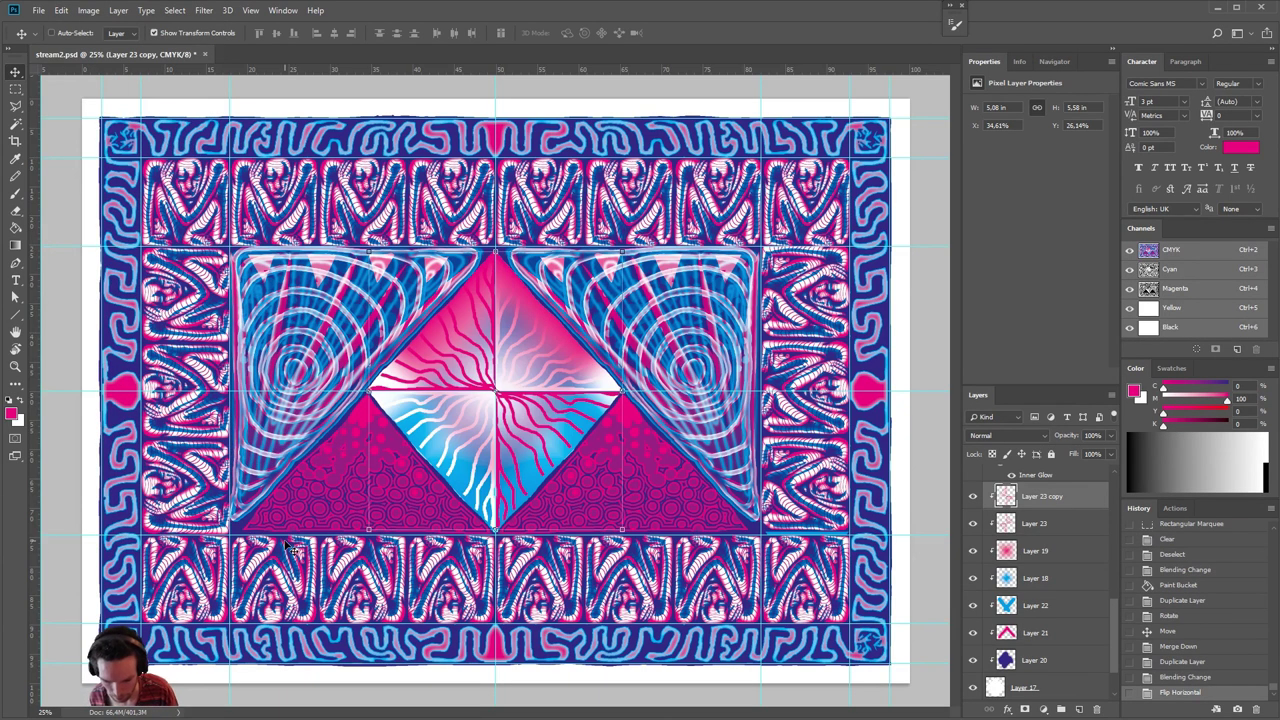
- Fill the ray copy's lower-right and upper-left quadrants with pure cyan (C100)
key("g")
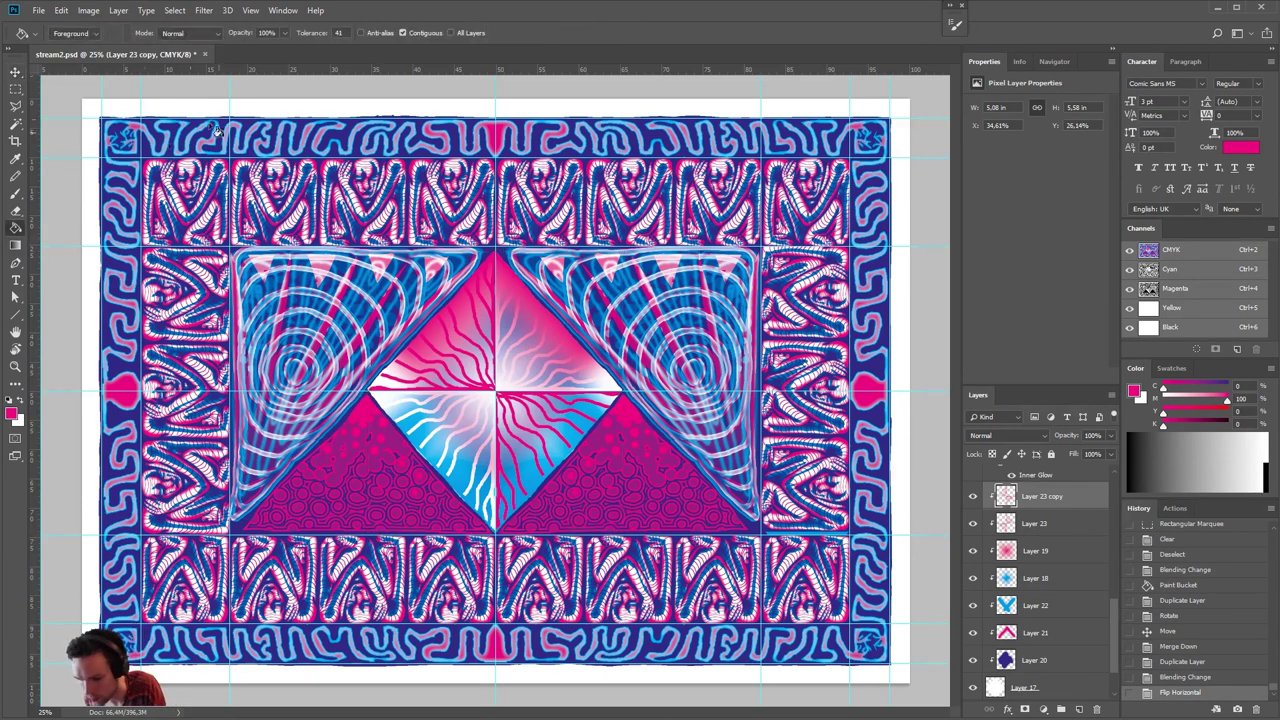
mouse_move(1163, 391)
left_mouse_down()
mouse_move(1232, 391)
mouse_move(1160, 401)
left_mouse_up()
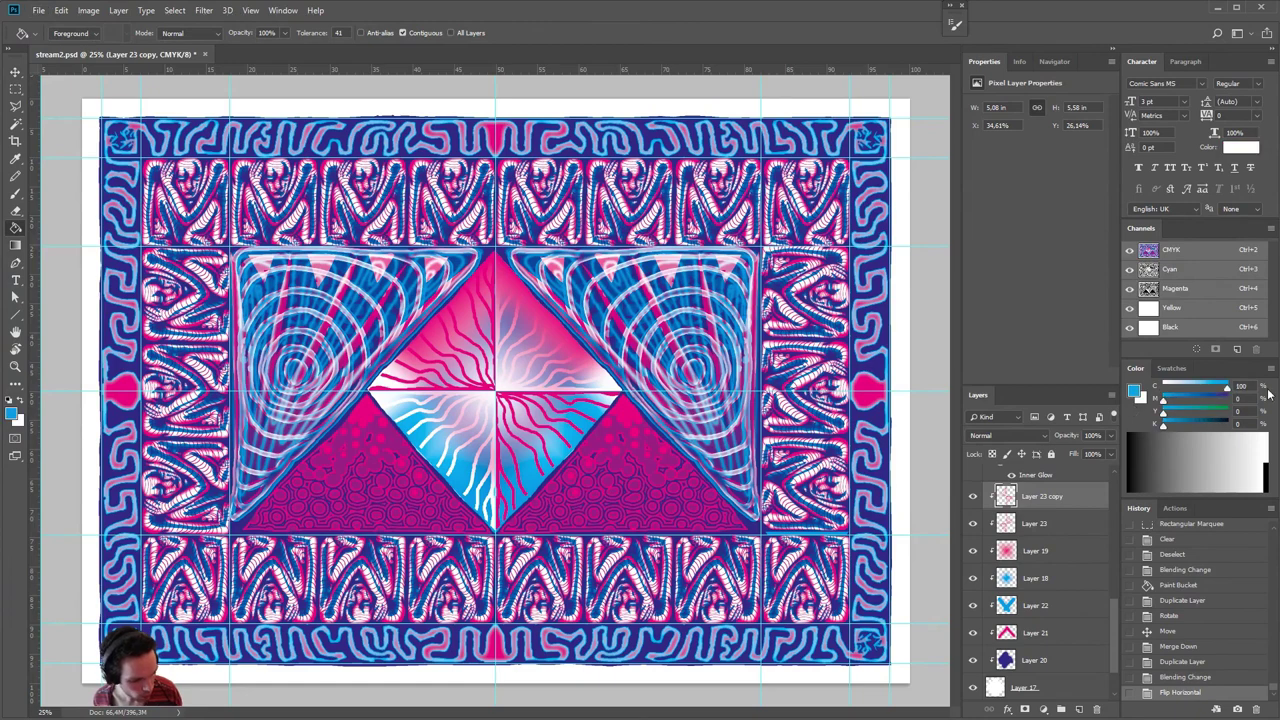
left_click(512, 399)
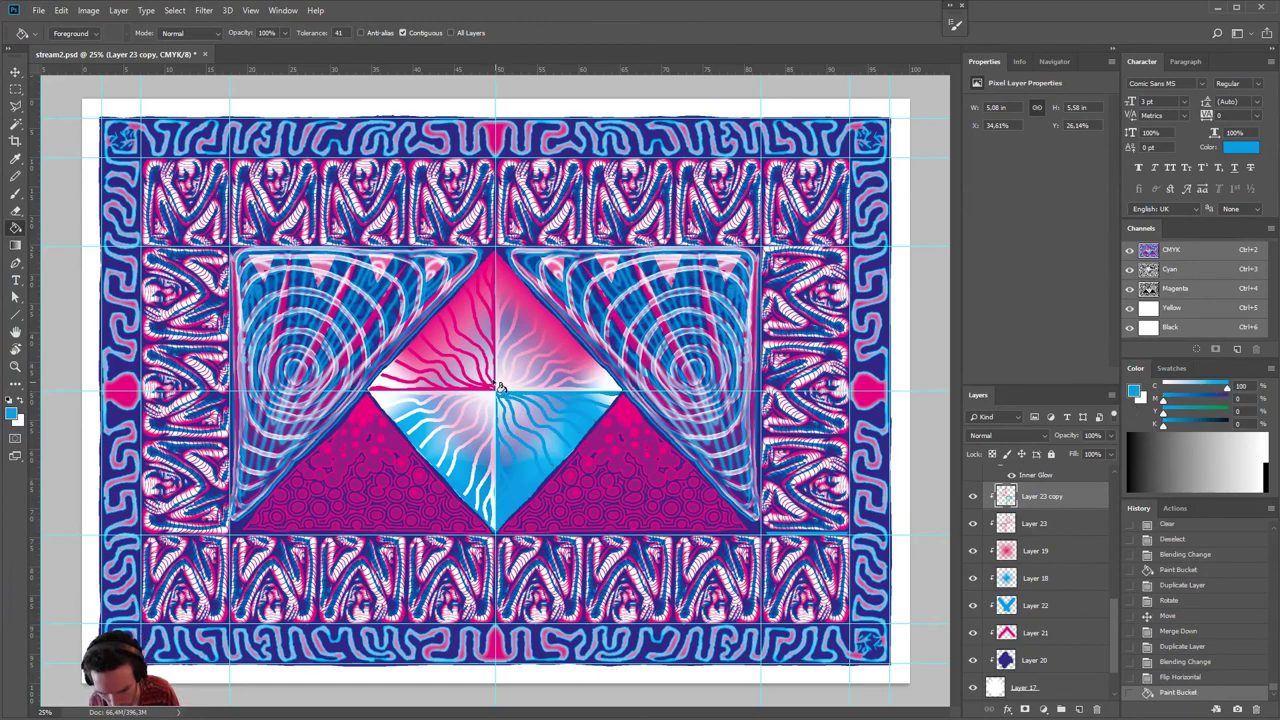
left_click(490, 388)
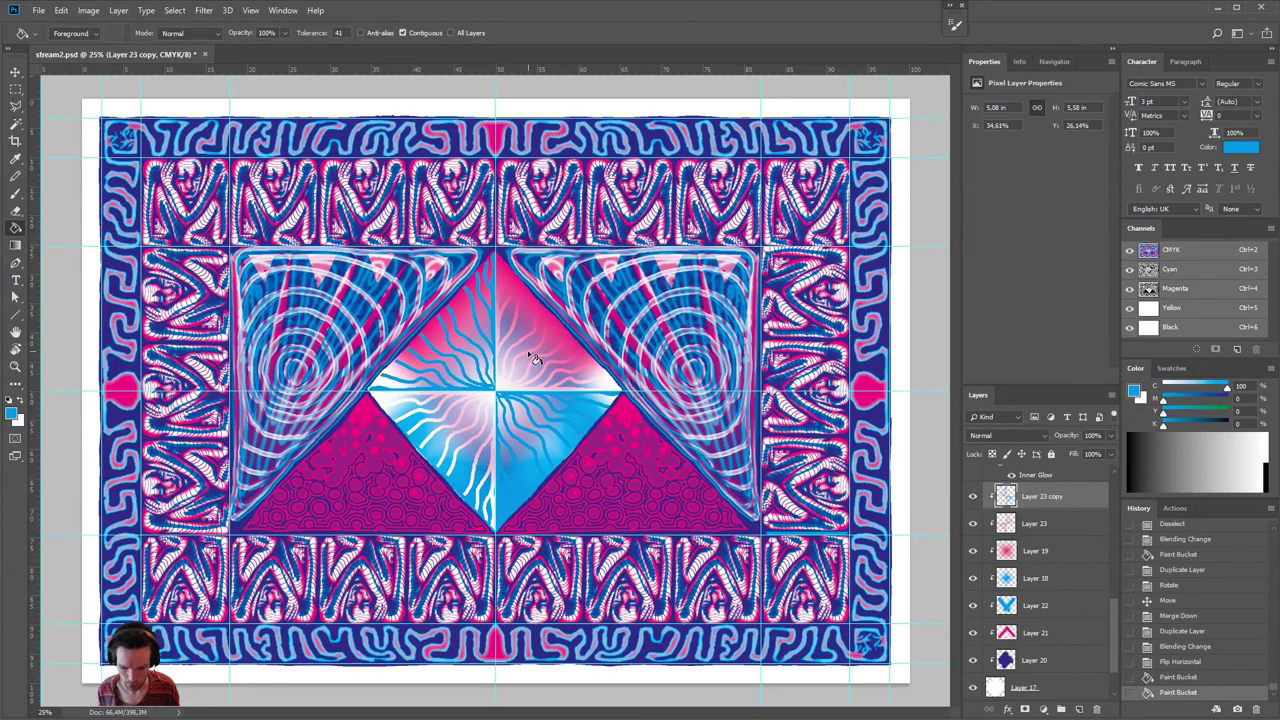
- Blend the ray copy in Screen mode, compare against Layer 21, and add empty Layer 24
left_click(1000, 436)
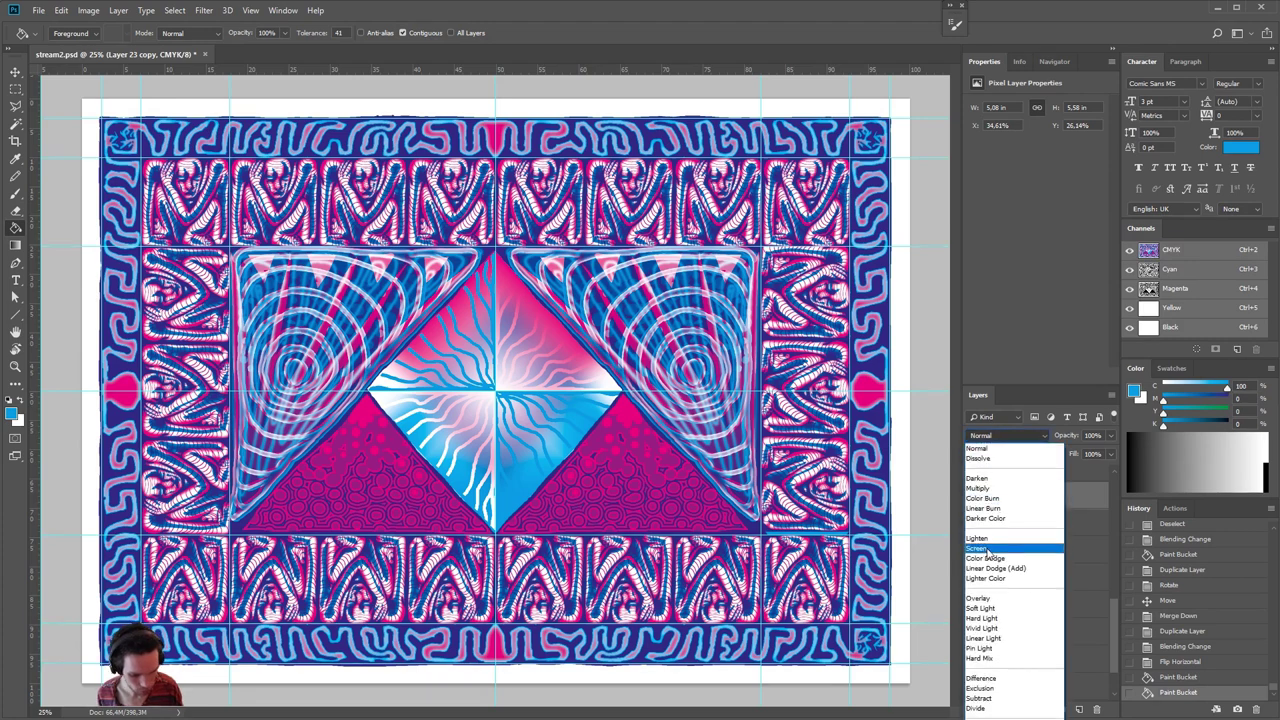
left_click(985, 549)
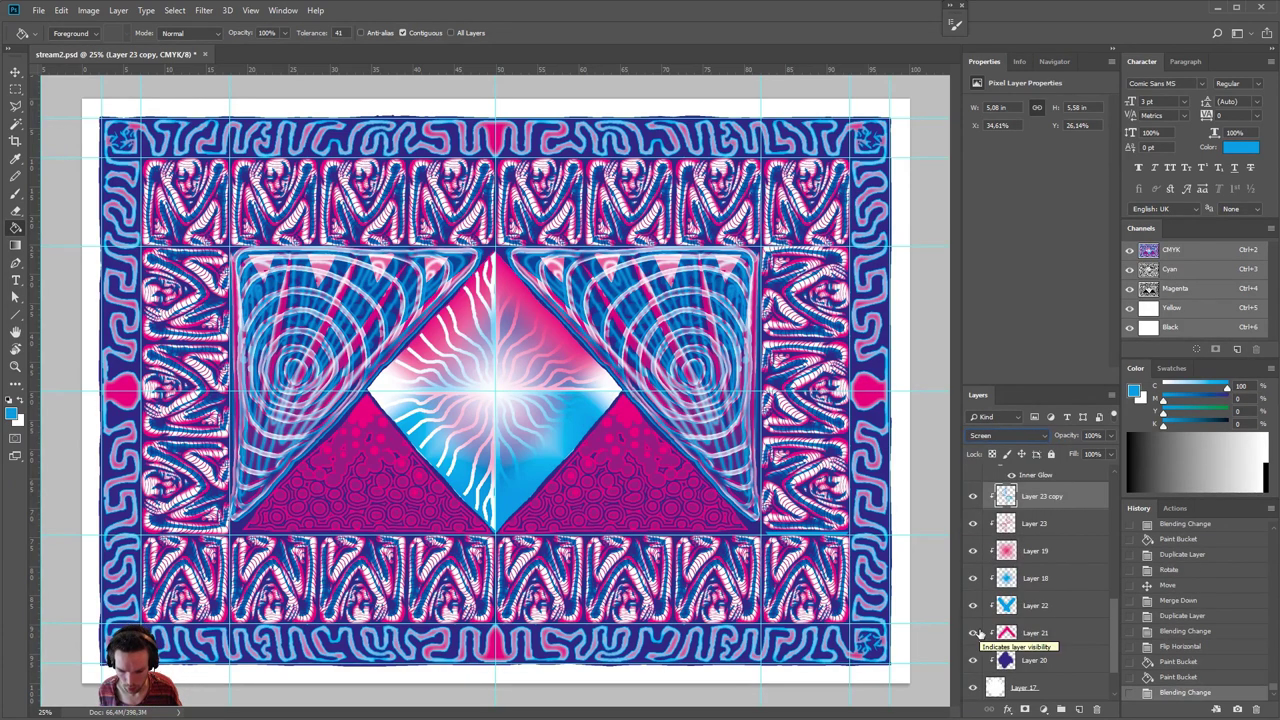
left_click(974, 633)
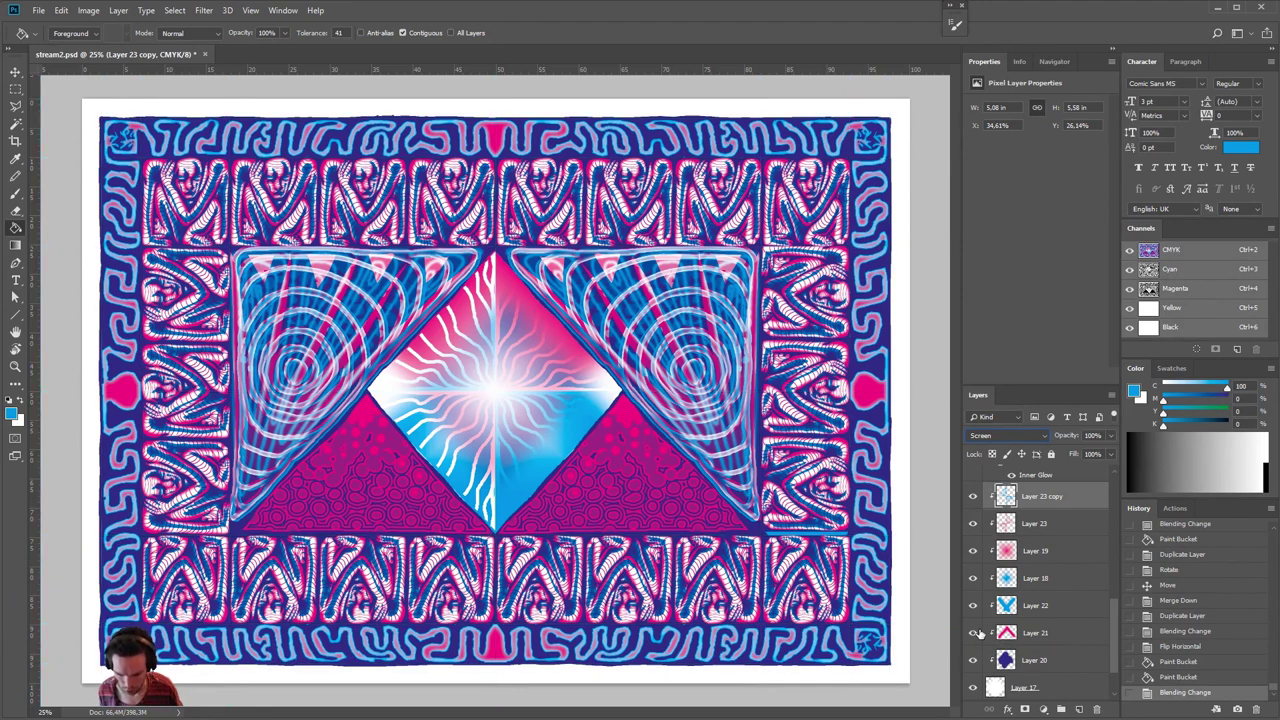
left_click(1079, 709)
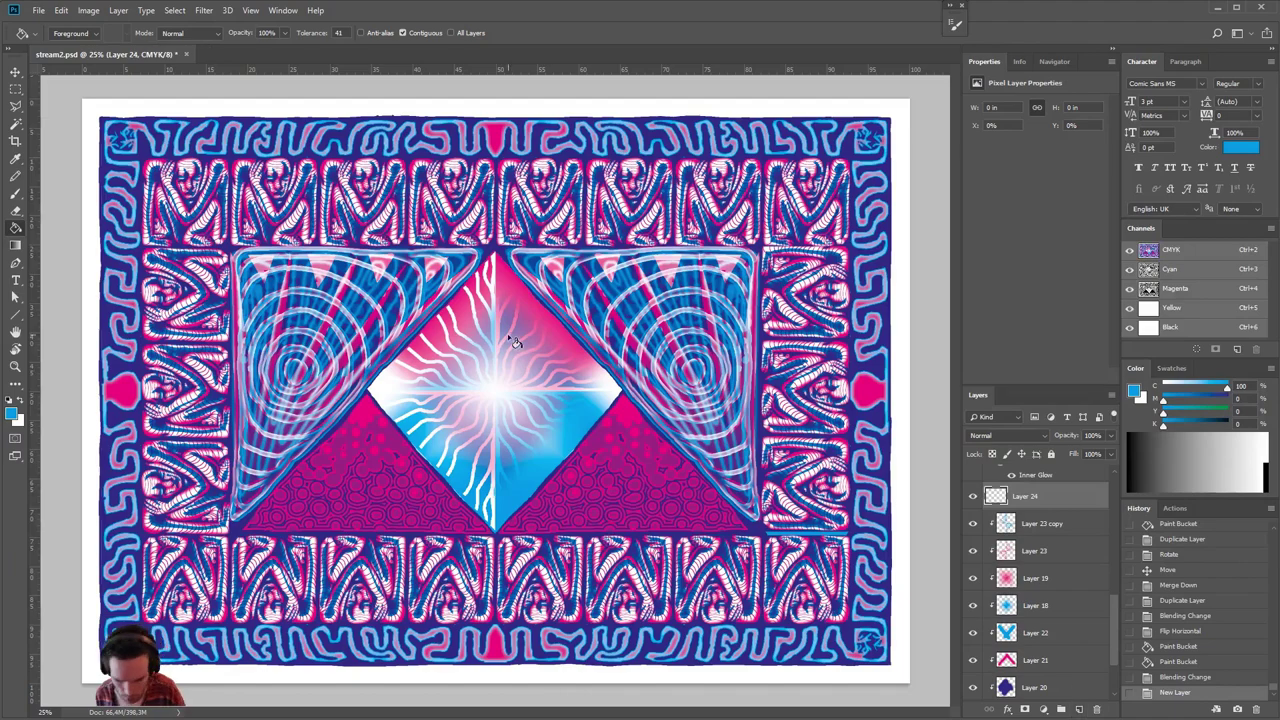
- Clip Layer 24 to Layer 23 copy and ready a smaller white pencil, zoomed in
key("b")
left_click(1027, 509, "alt")
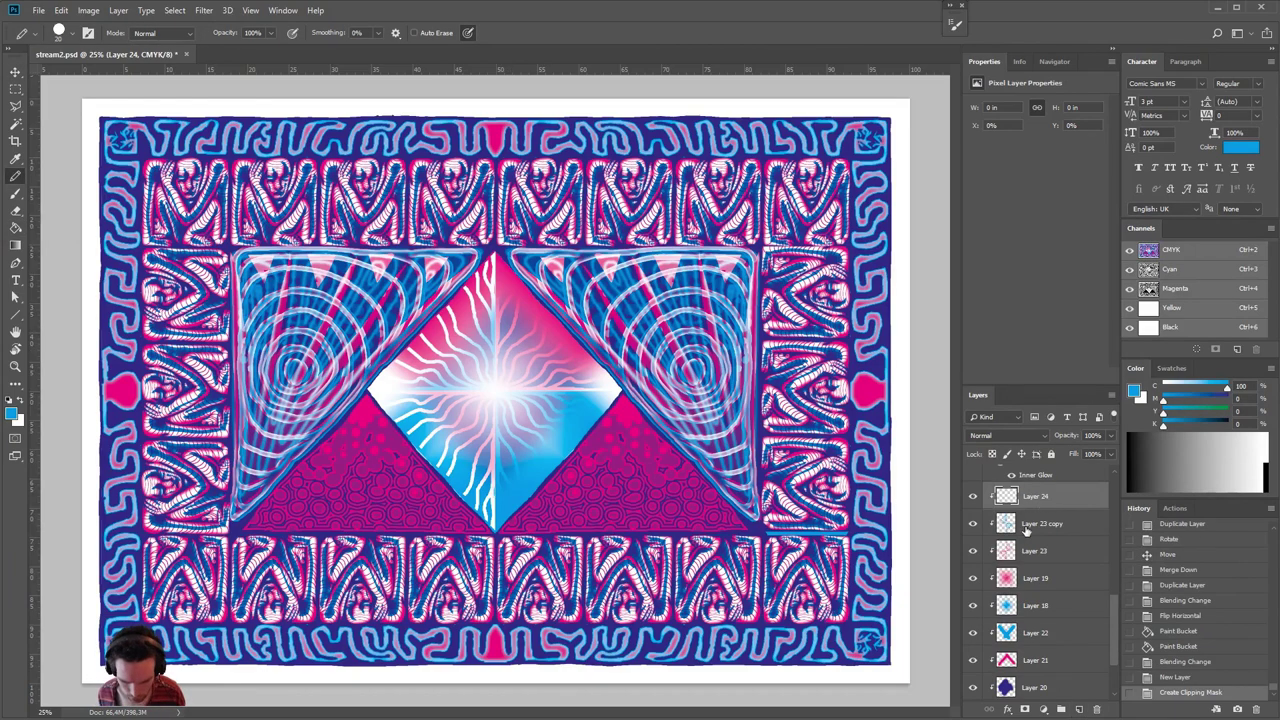
key("ctrl+plus")
key("ctrl+plus")
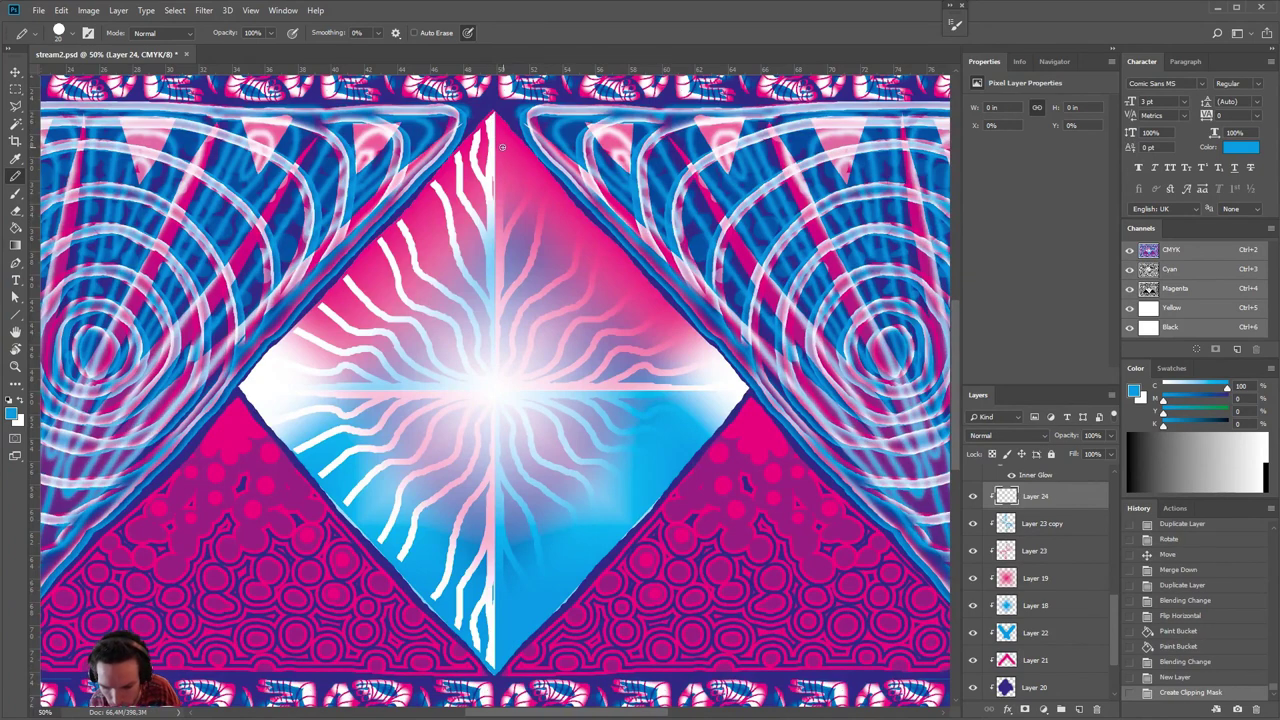
key("bracketleft")
key("bracketleft")
key("x")
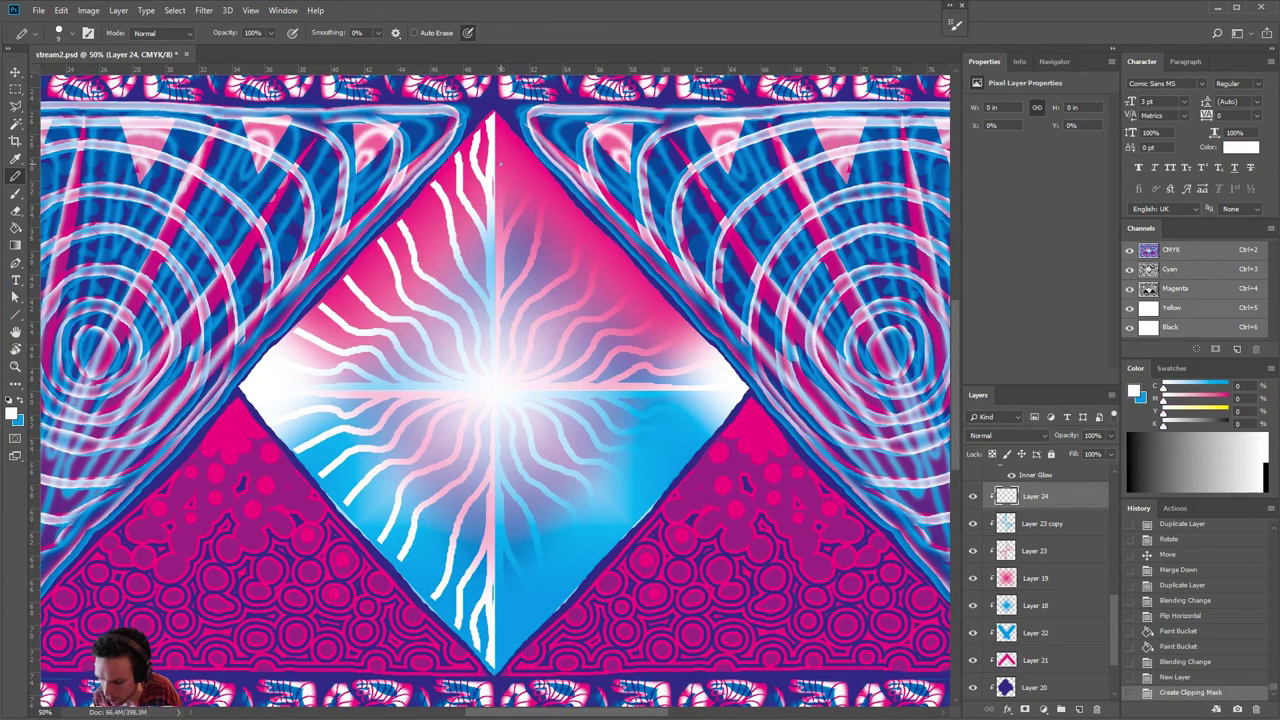
- Draw white lines down and across the diamond's centre, then add marks on the top triangle
left_click_drag(493, 142, 493, 372)
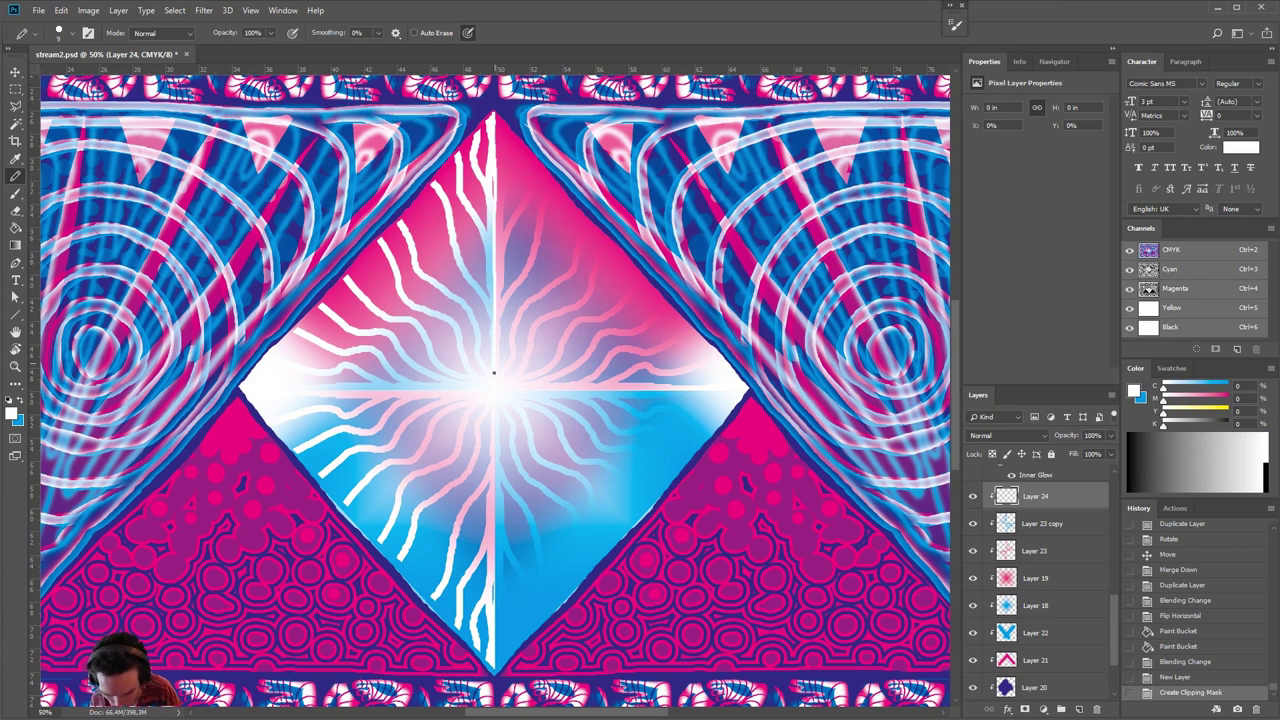
left_click_drag(494, 424, 494, 674)
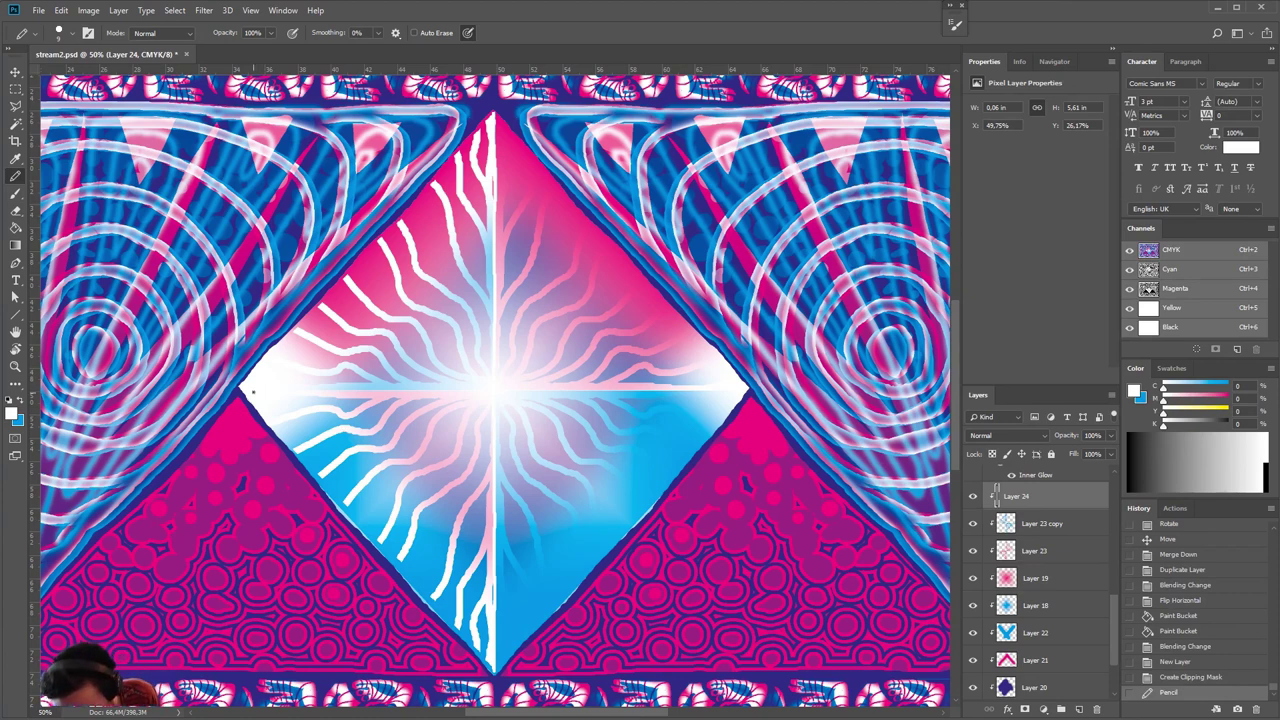
left_click_drag(307, 393, 744, 389)
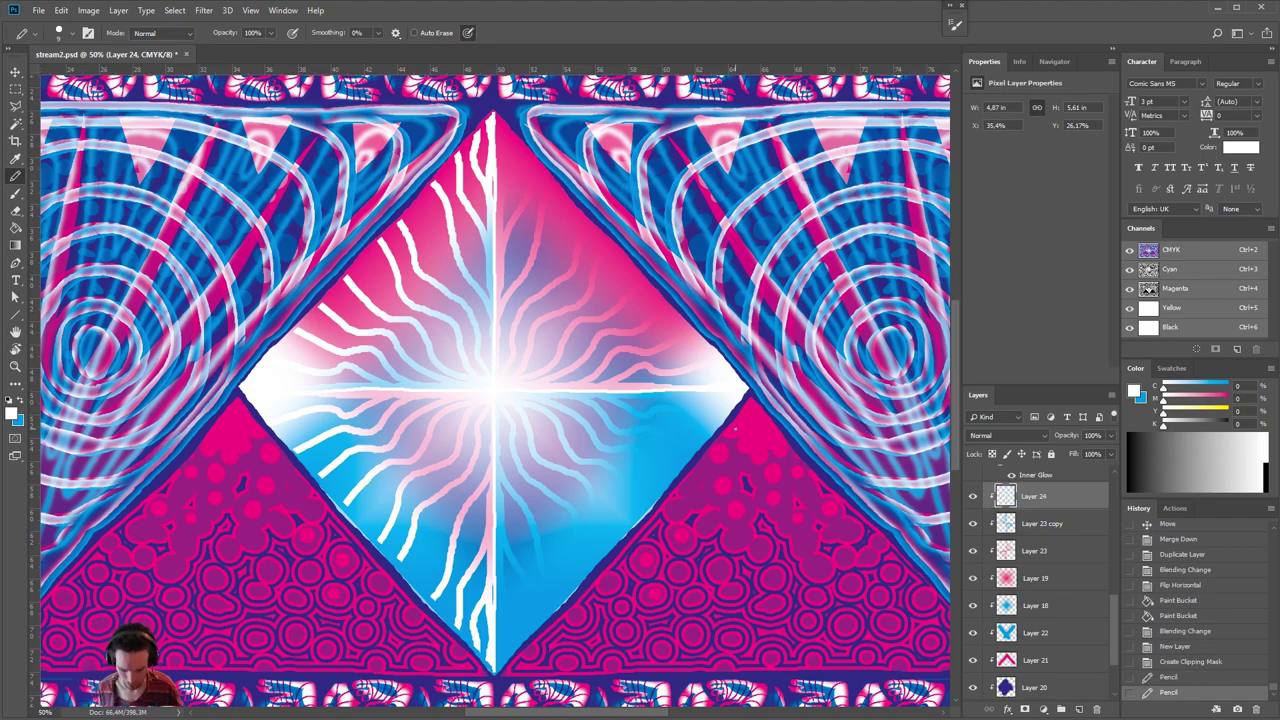
key("ctrl+minus")
key("ctrl+minus")
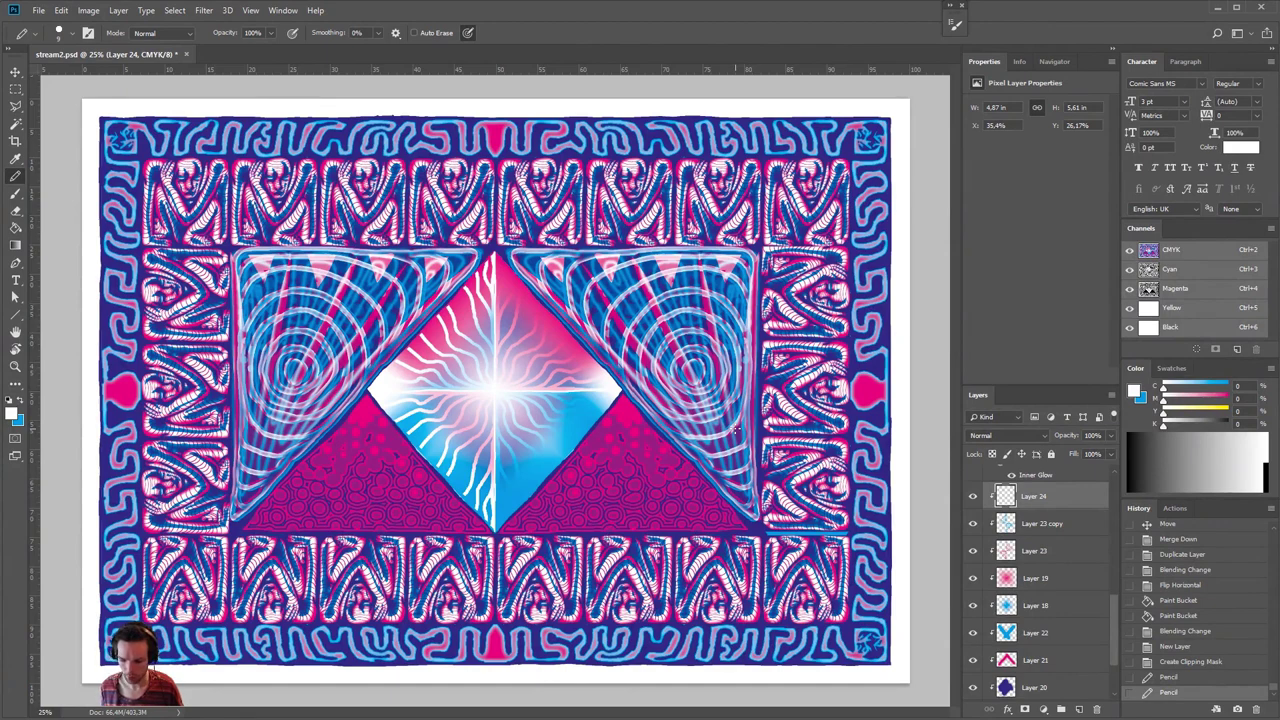
left_click(494, 139)
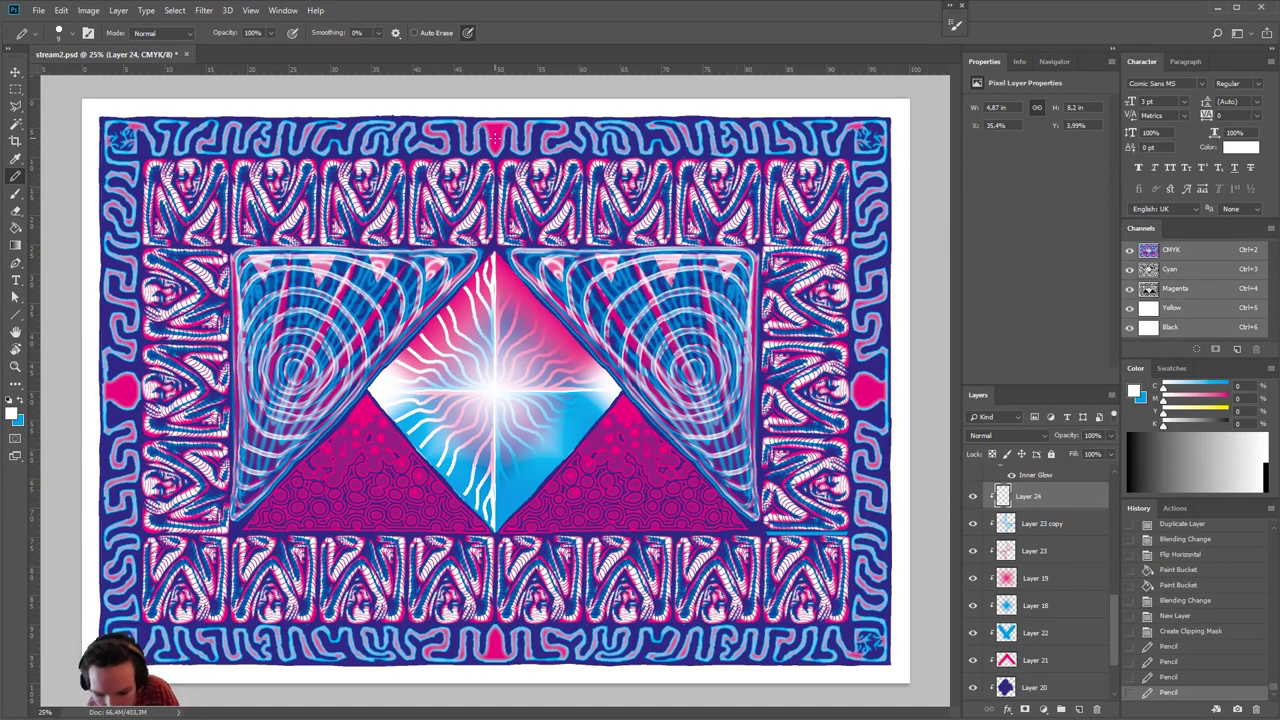
left_click(495, 134)
left_click(495, 132)
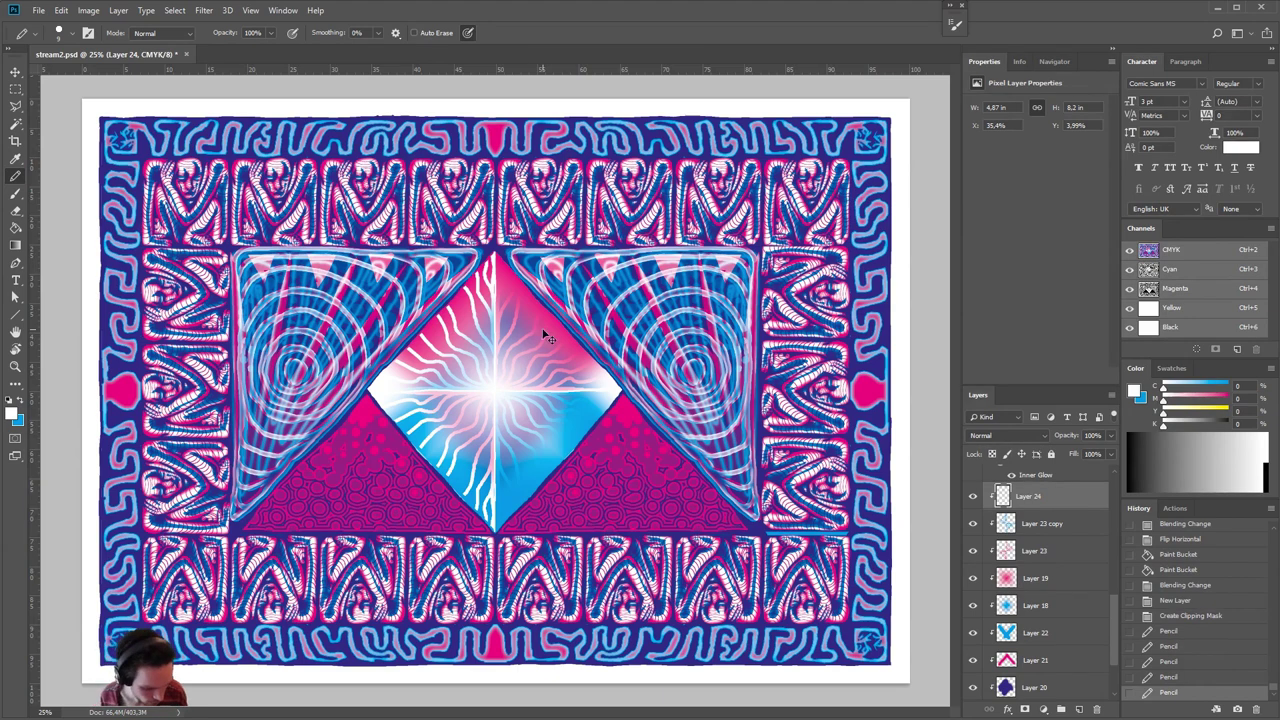
- Add a new Screen-blended layer above Layer 8 copy 7 with swapped colours and a small pencil
scroll(1114, 611, "up", 1)
left_click_drag(1113, 626, 1113, 491)
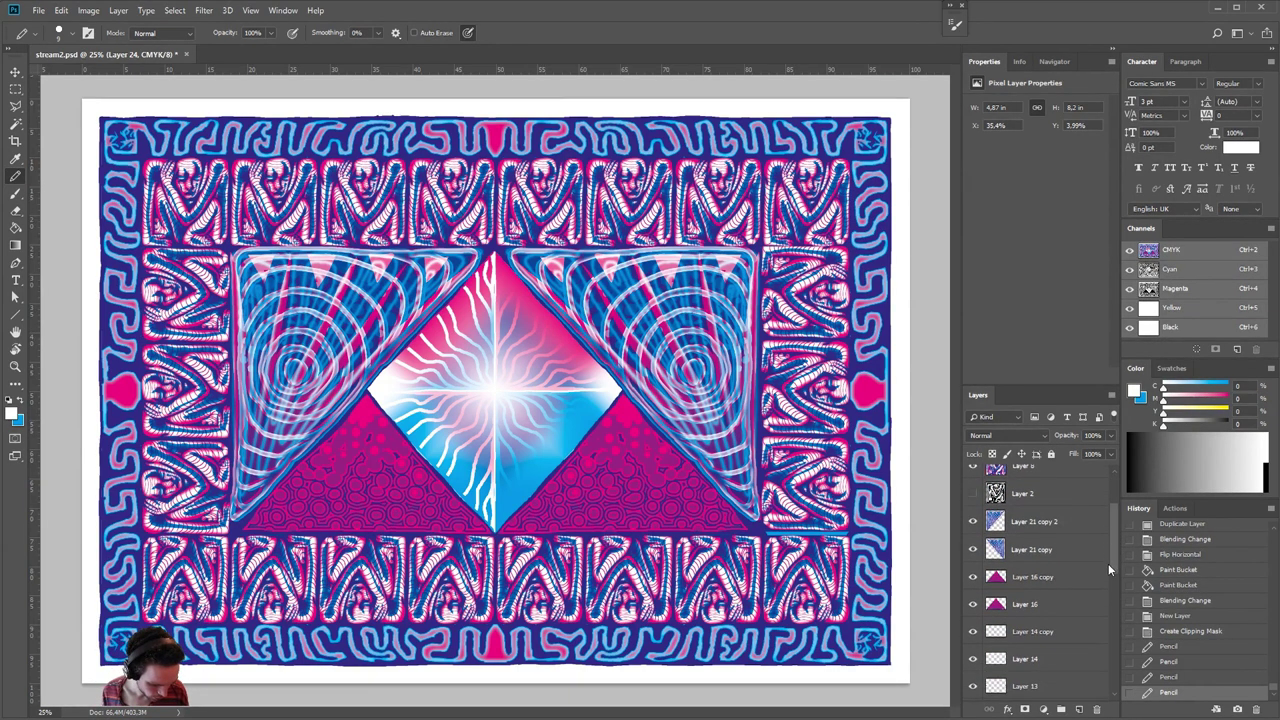
left_click(1062, 479)
left_click(1079, 709)
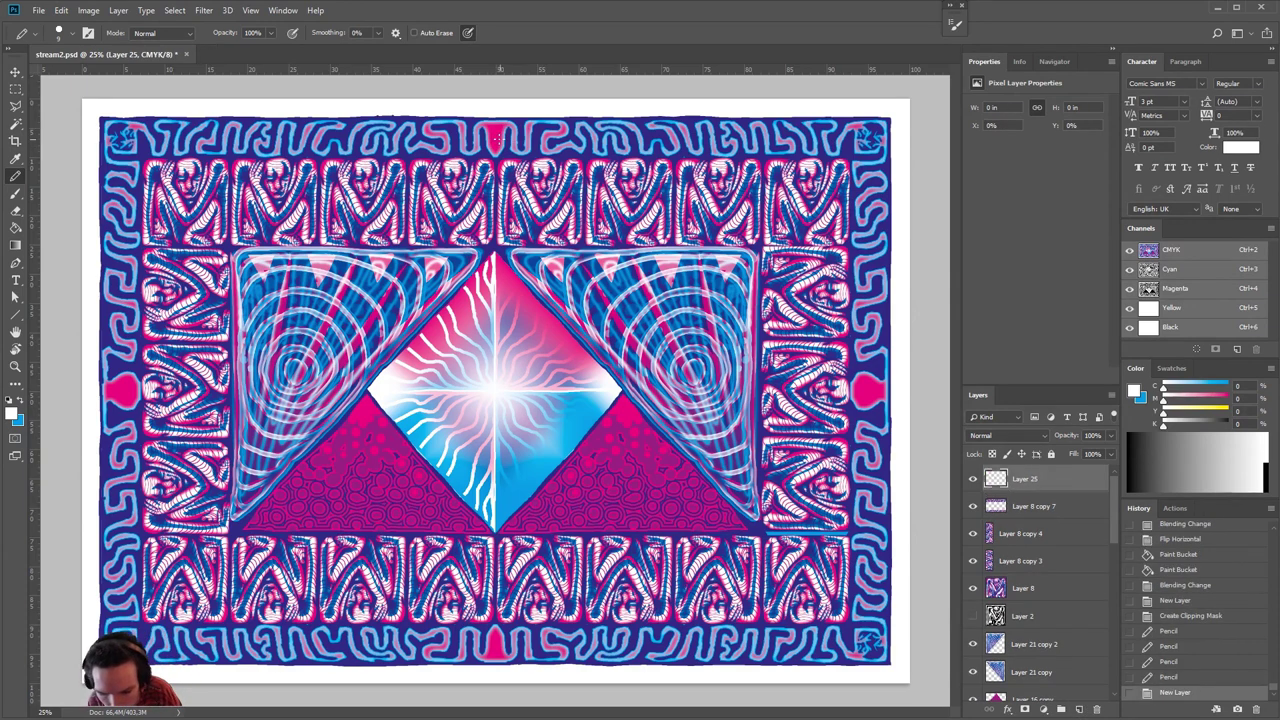
key("bracketright")
key("bracketright")
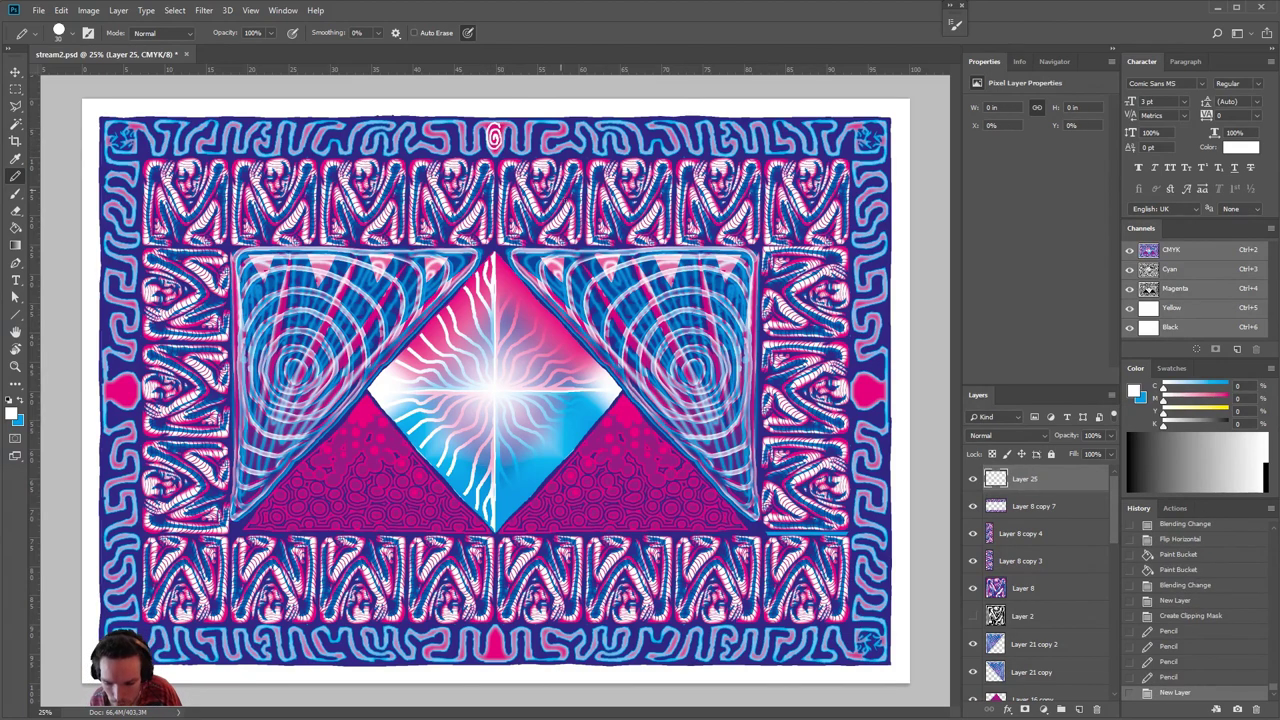
key("x")
left_click(1005, 435)
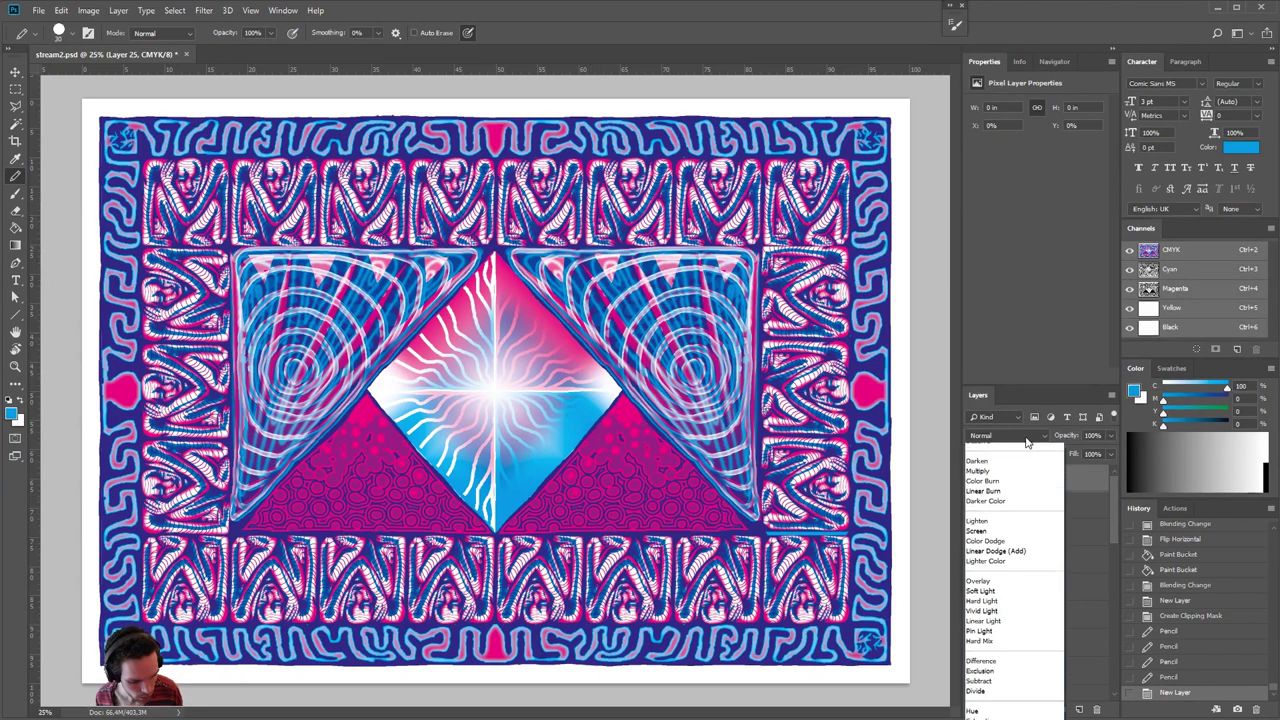
left_click(996, 549)
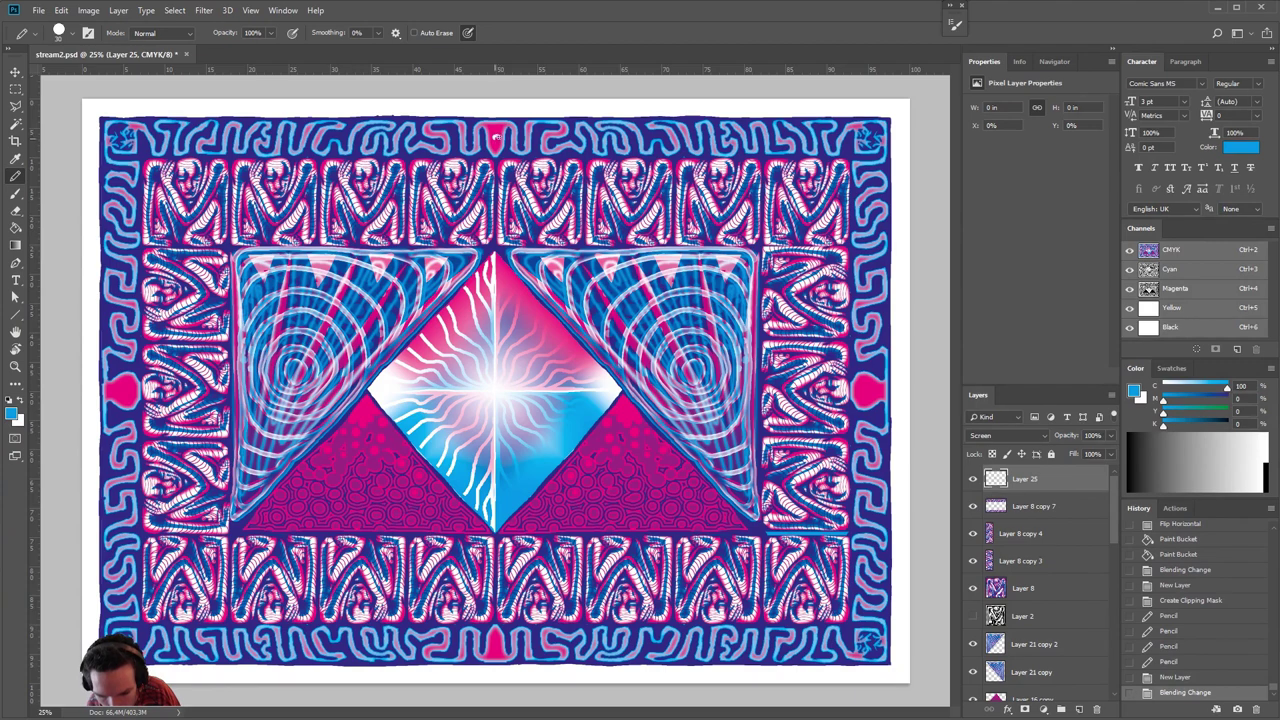
key("bracketleft")
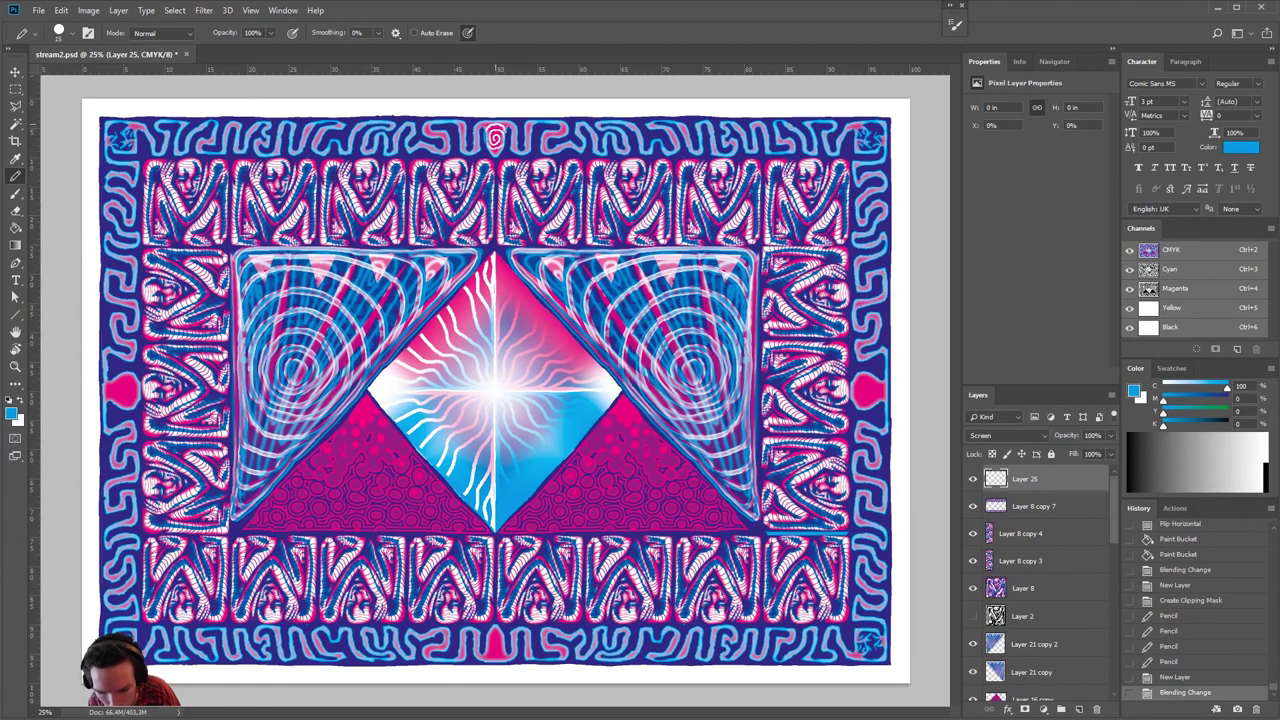
- Draw spirals over the top, bottom, right and left border-centre dots, then save stream2.psd
left_click_drag(499, 125, 515, 160)
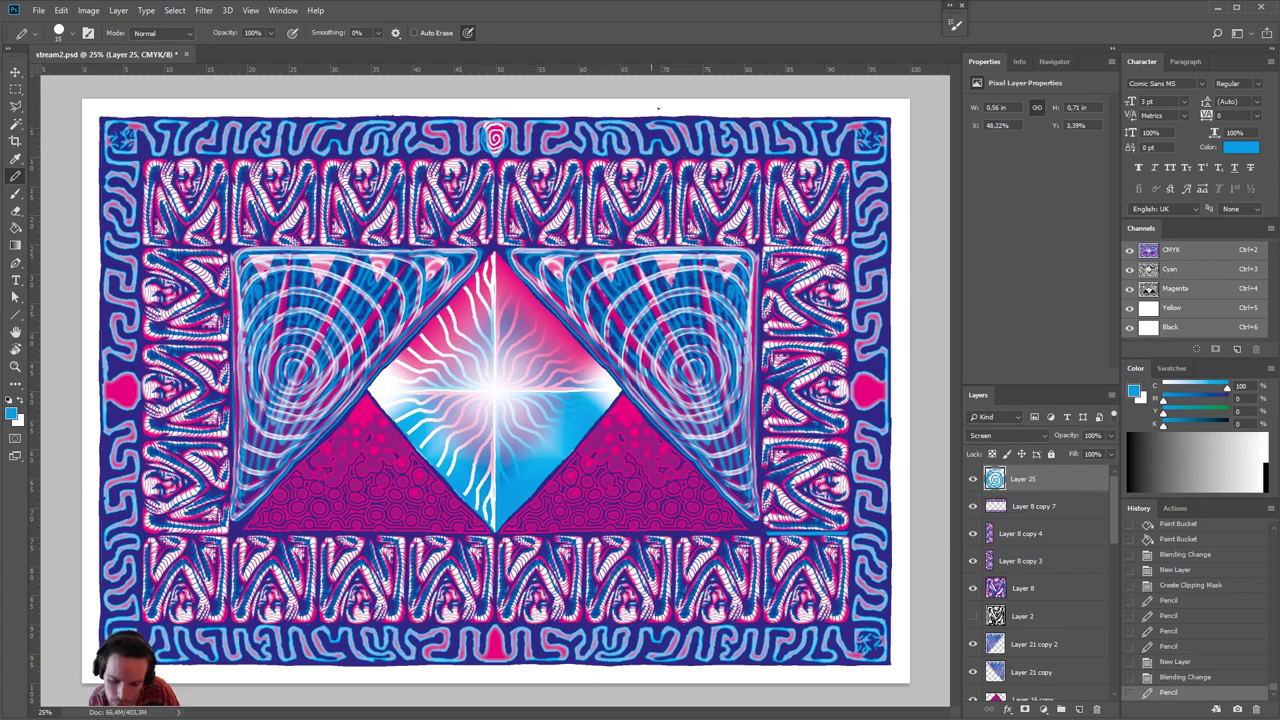
key("ctrl+z")
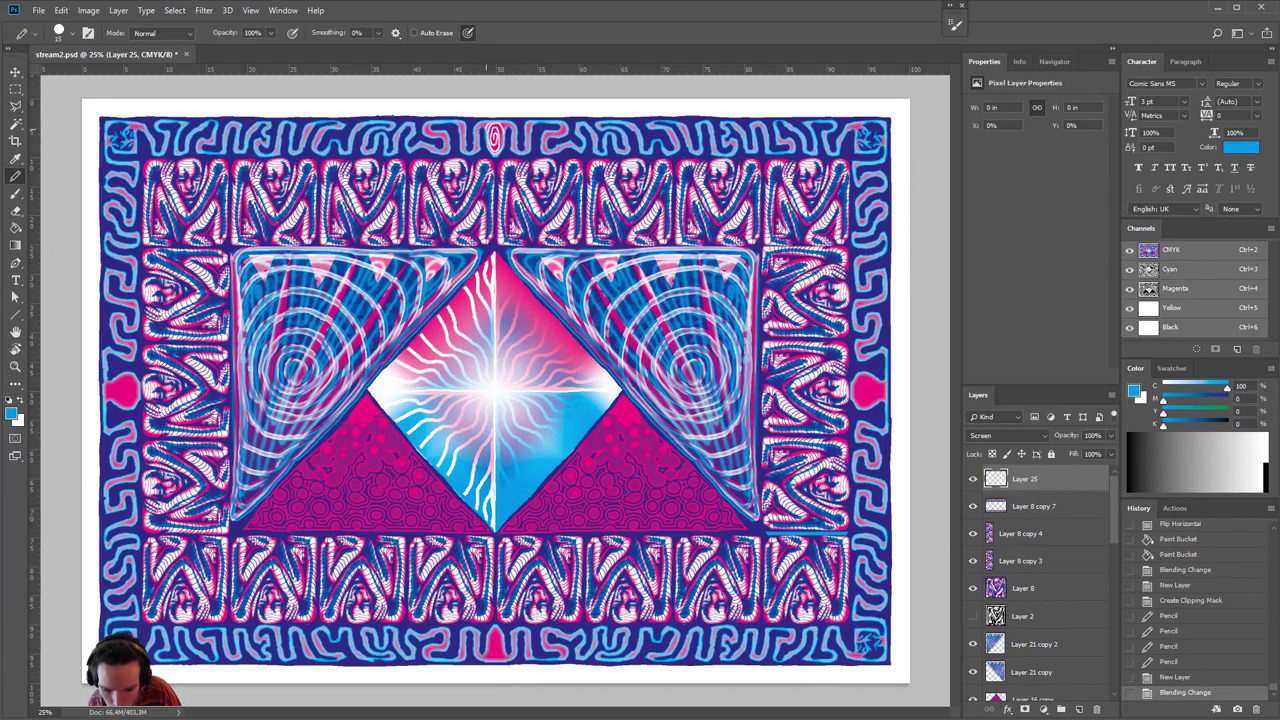
left_click_drag(488, 120, 493, 135)
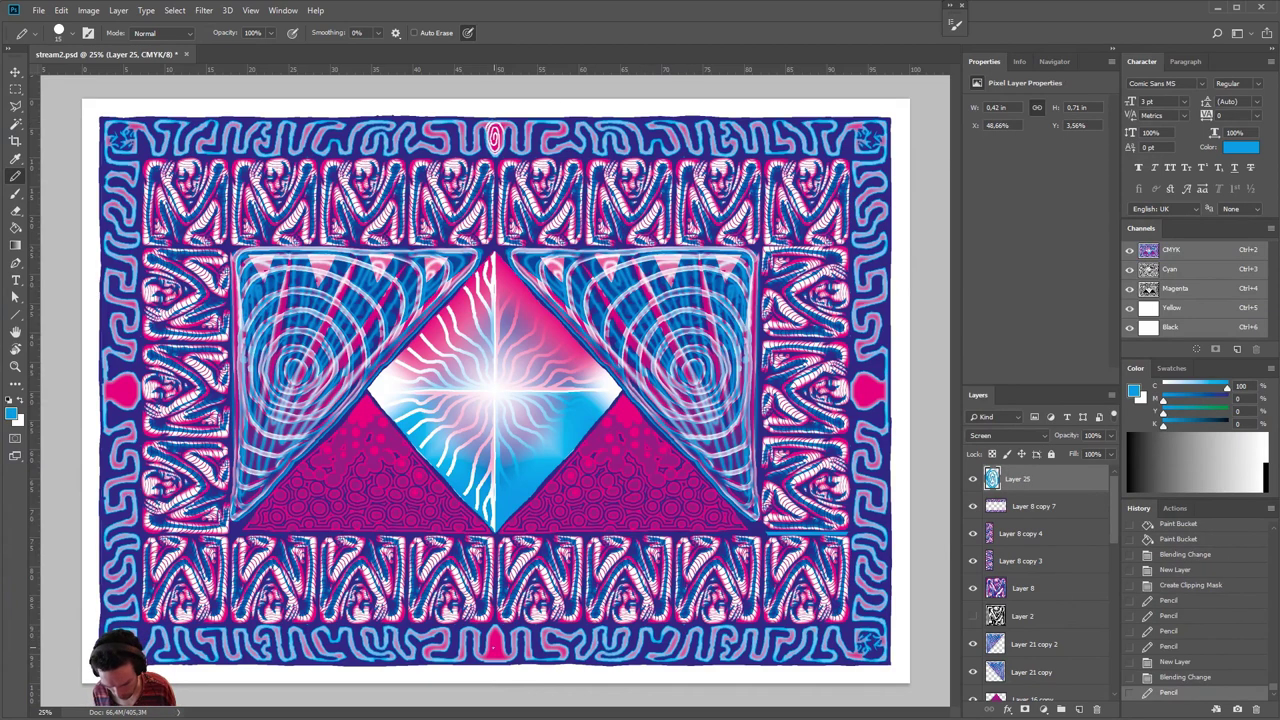
left_click_drag(494, 645, 488, 652)
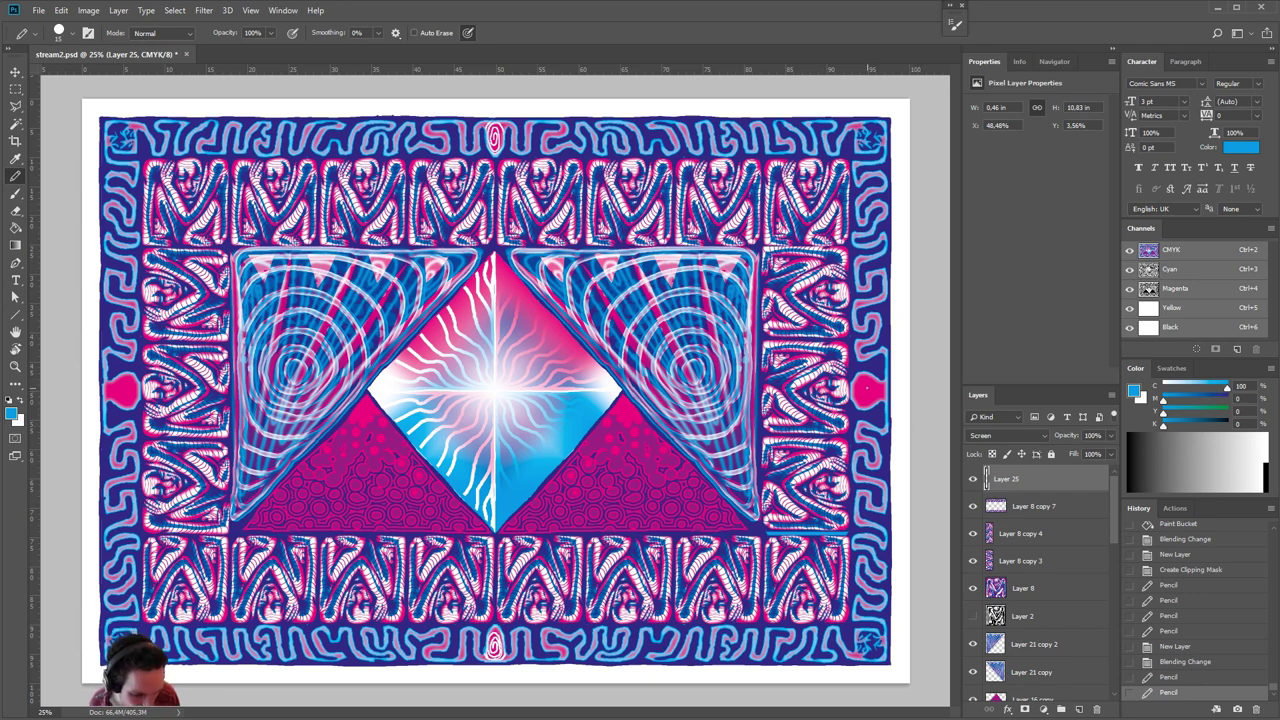
mouse_move(867, 389)
left_mouse_down()
mouse_move(876, 380)
mouse_move(856, 405)
mouse_move(866, 391)
left_mouse_up()
mouse_move(122, 390)
left_mouse_down()
mouse_move(134, 380)
mouse_move(134, 402)
mouse_move(108, 390)
left_mouse_up()
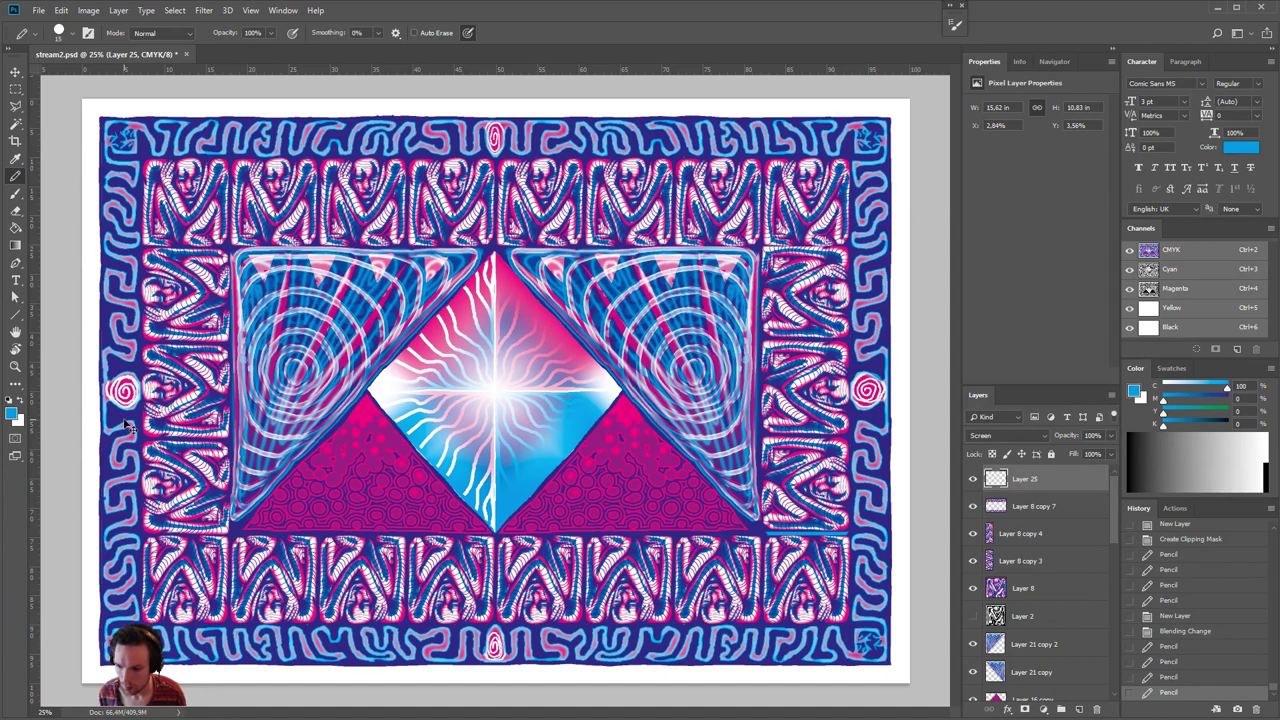
key("ctrl+s")
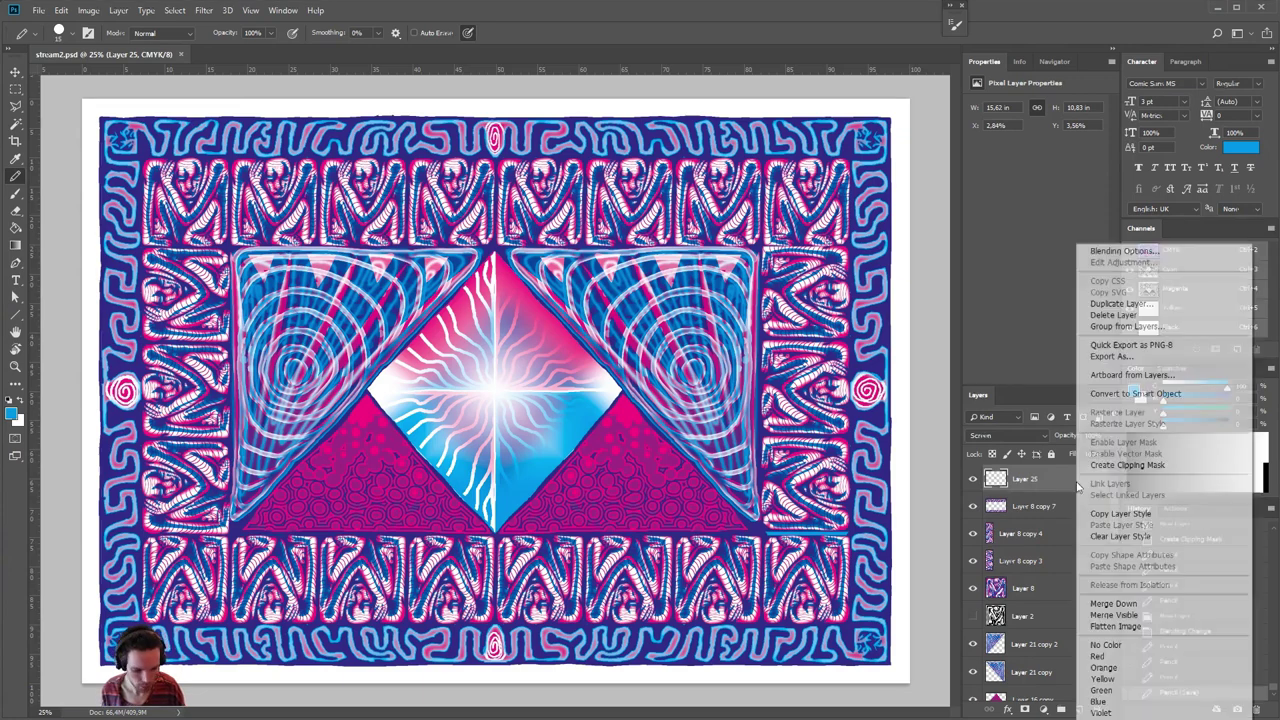
- Flatten the image to one Background layer, discarding hidden layers, and save as stream2_2.psd
right_click(1078, 482)
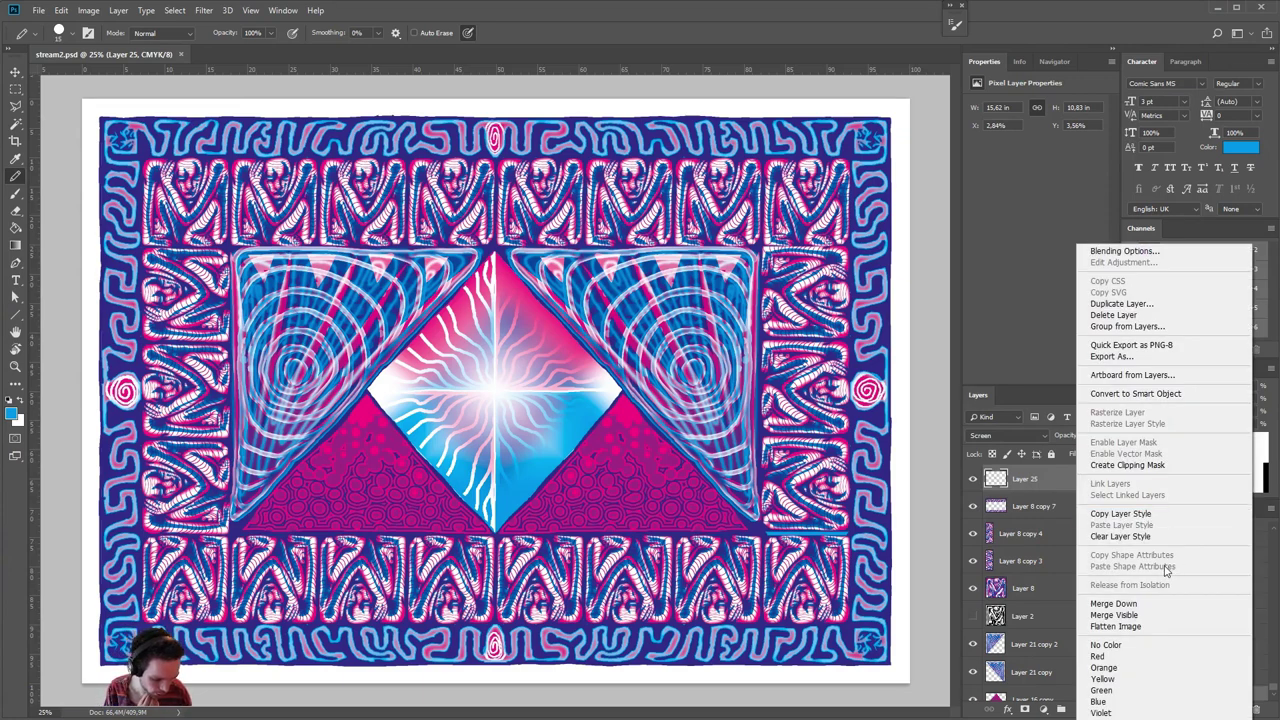
left_click(1140, 627)
key("Return")
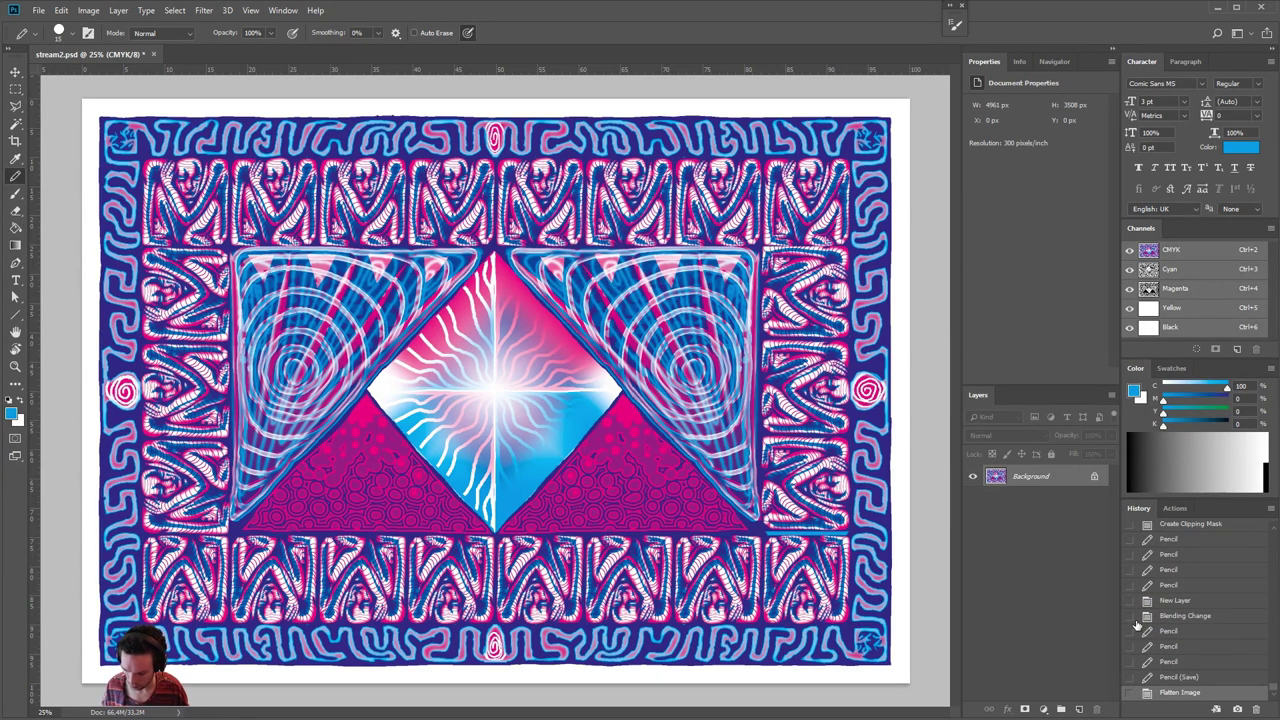
key("ctrl+shift+s")
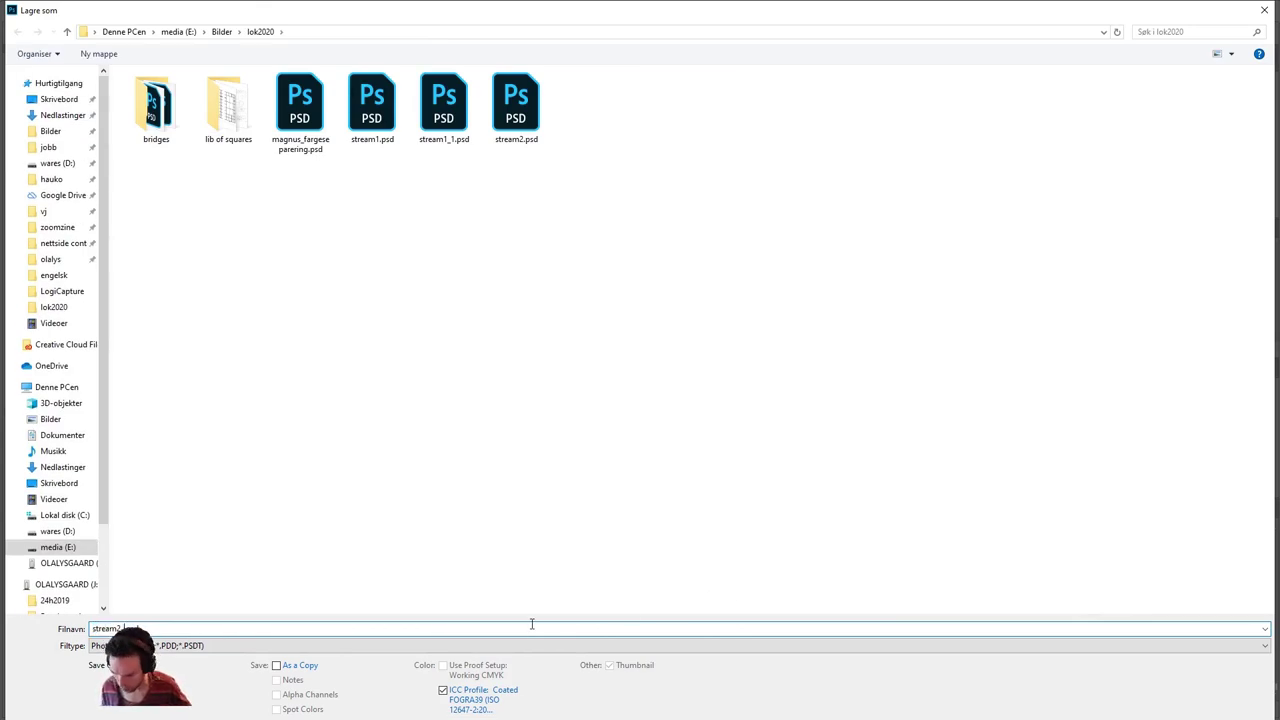
key("Return")
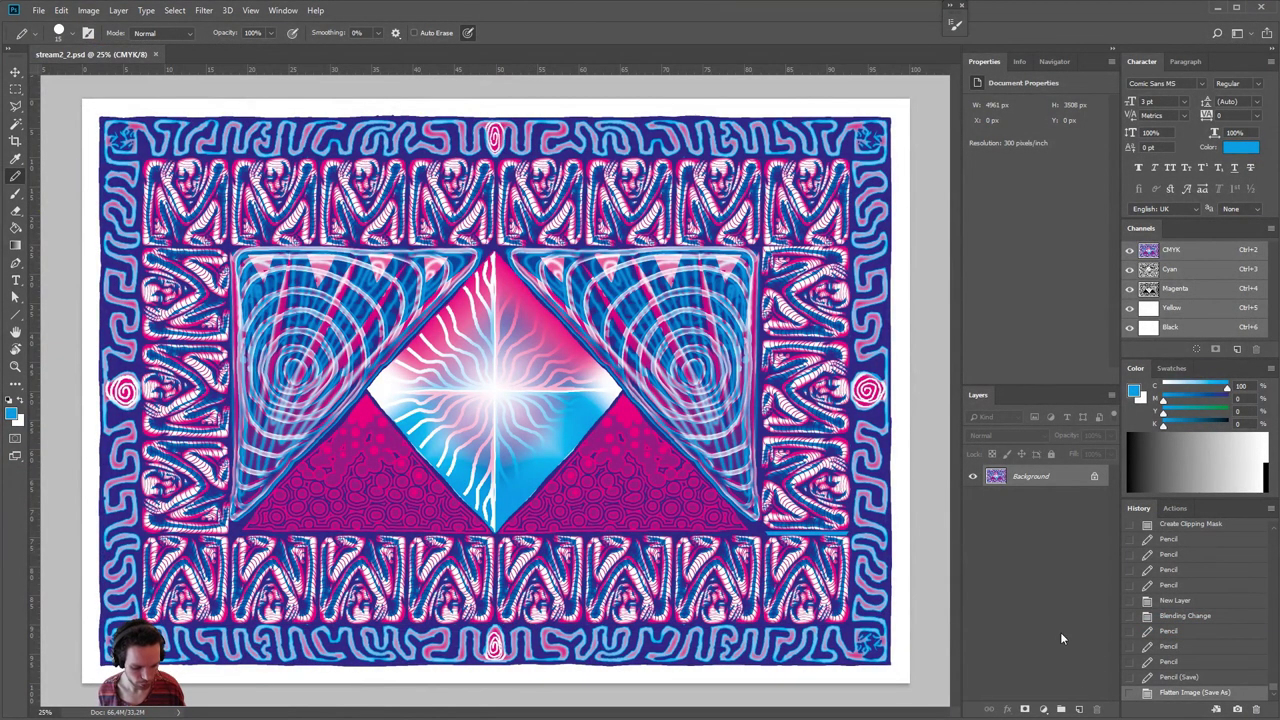
- Add empty Layer 1, then view the Cyan, Magenta and Yellow channels and the composite in turn
left_click(1079, 709)
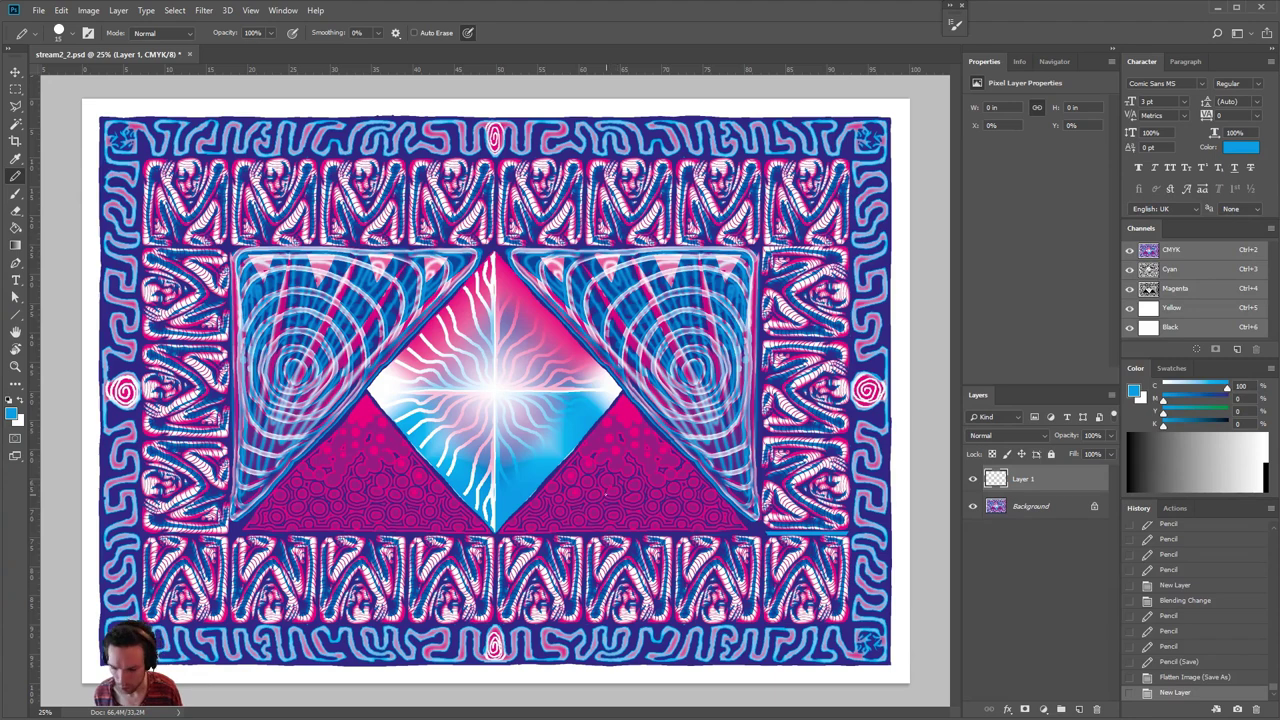
left_click(1182, 275)
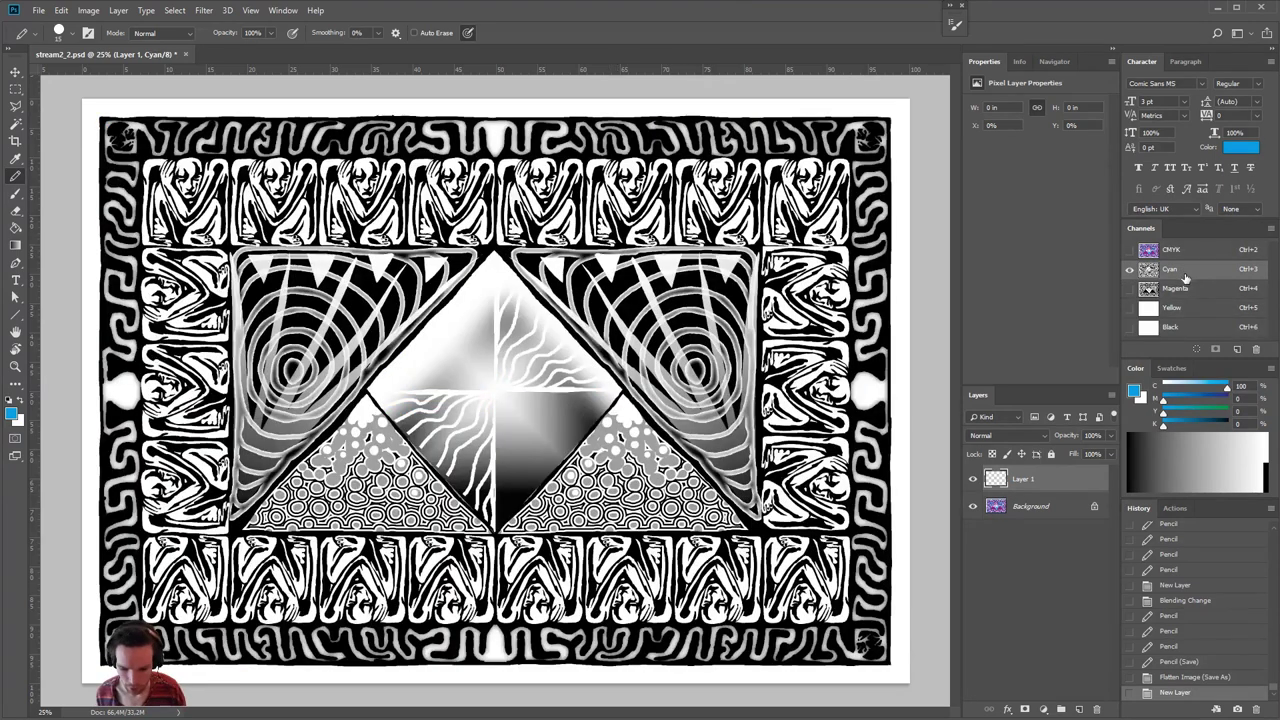
left_click(1189, 291)
left_click(1182, 271)
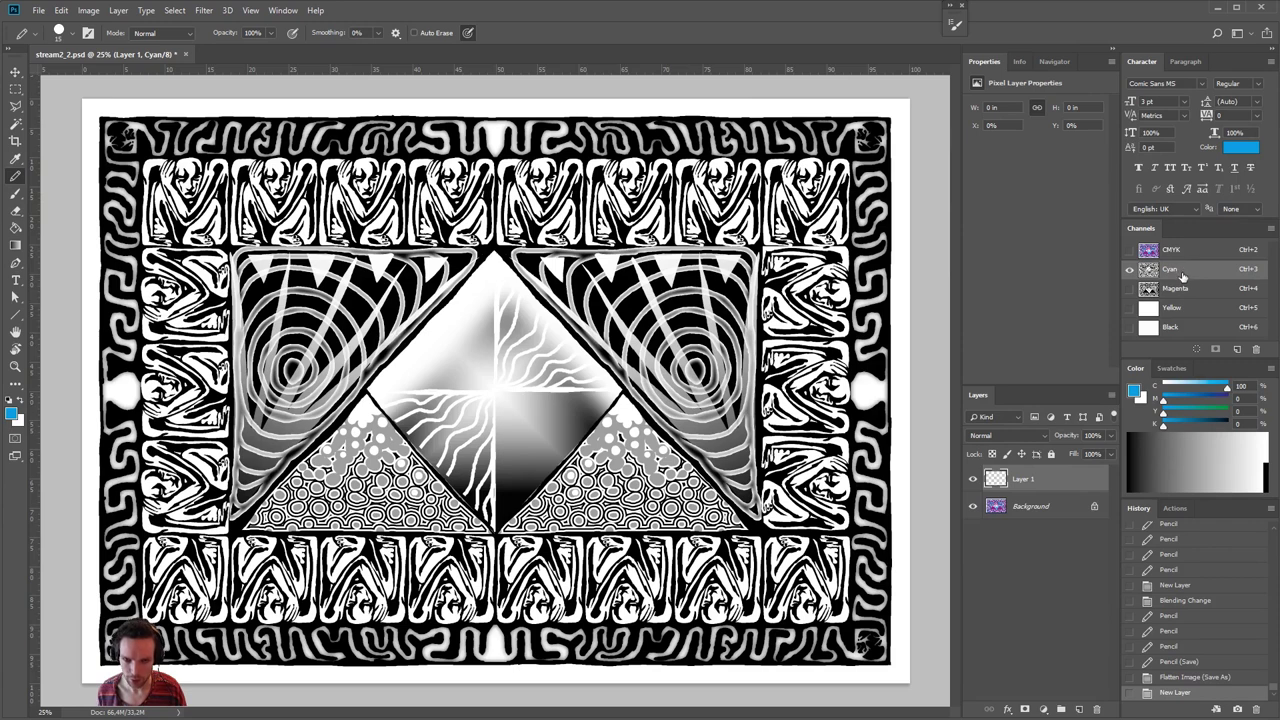
left_click(1187, 292)
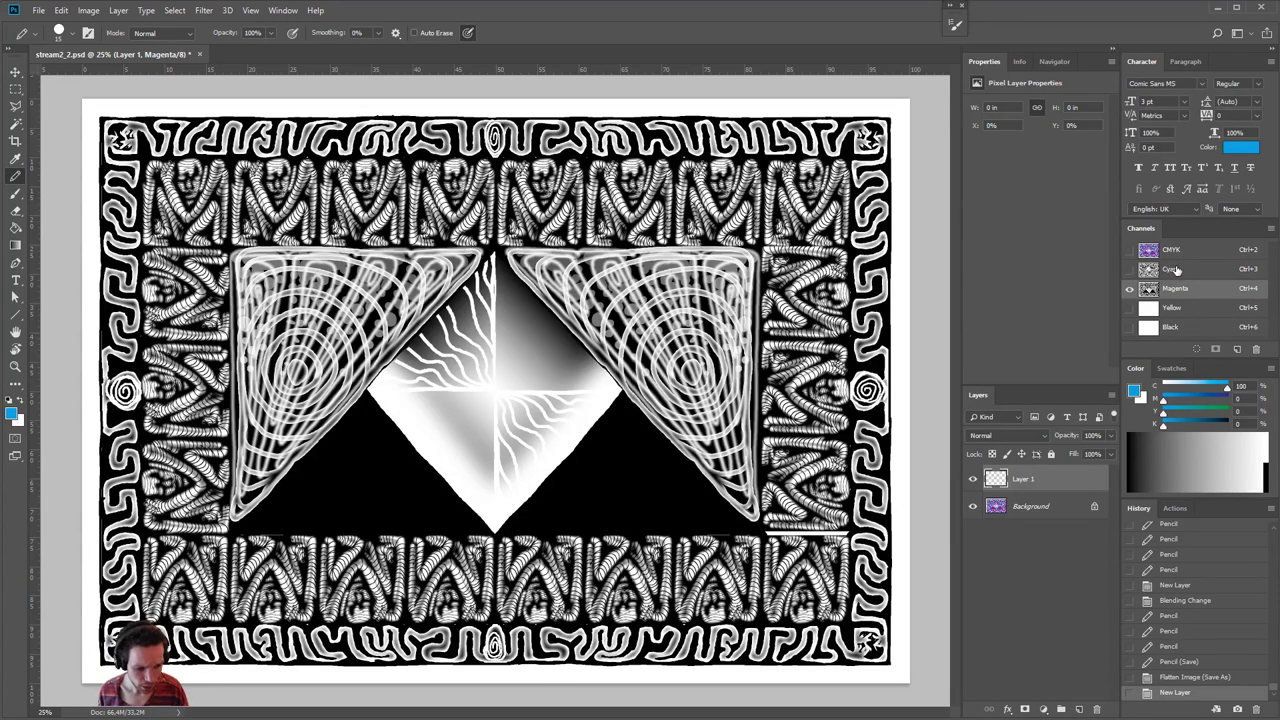
left_click(1130, 308)
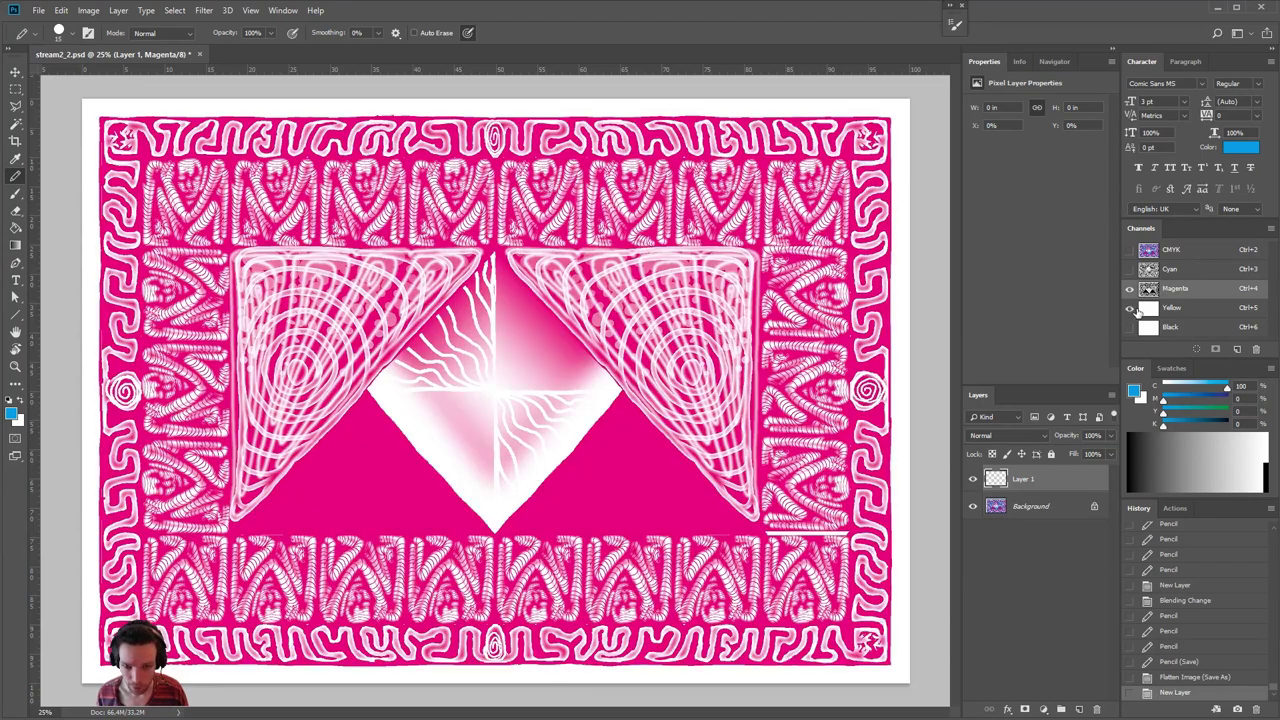
left_click(1180, 270)
left_click(1182, 291)
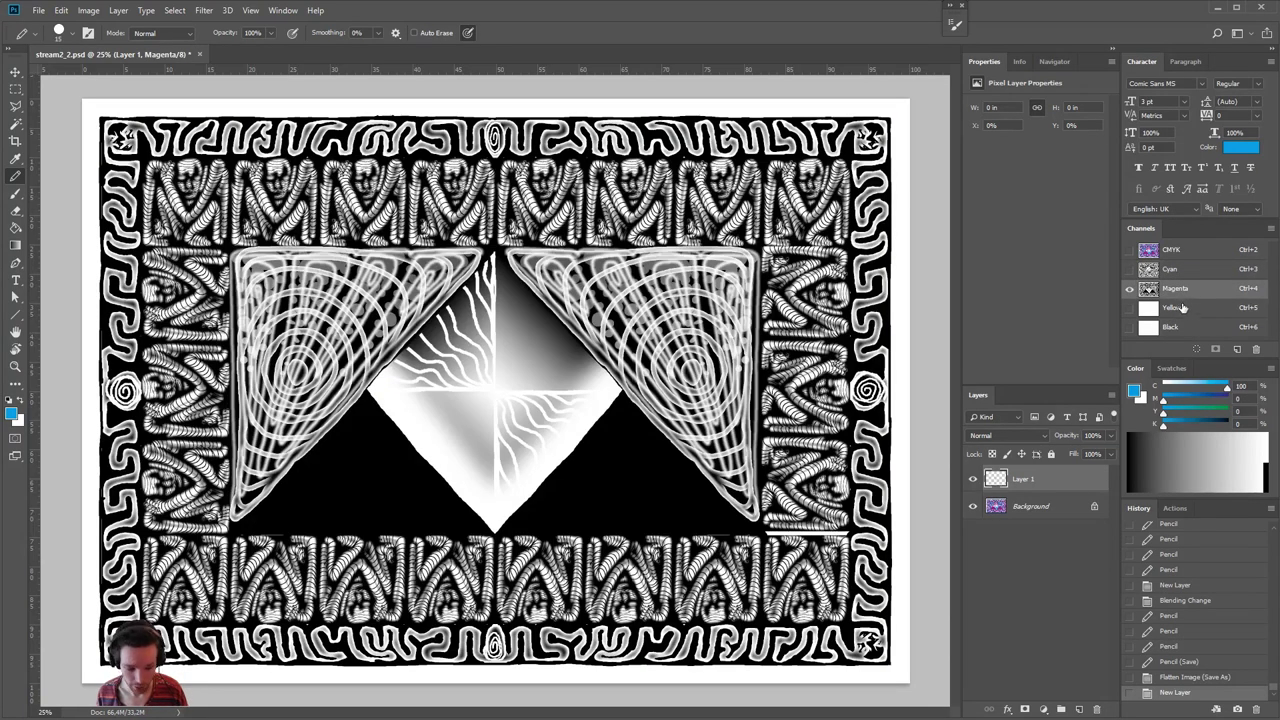
left_click(1182, 310)
left_click(1178, 258)
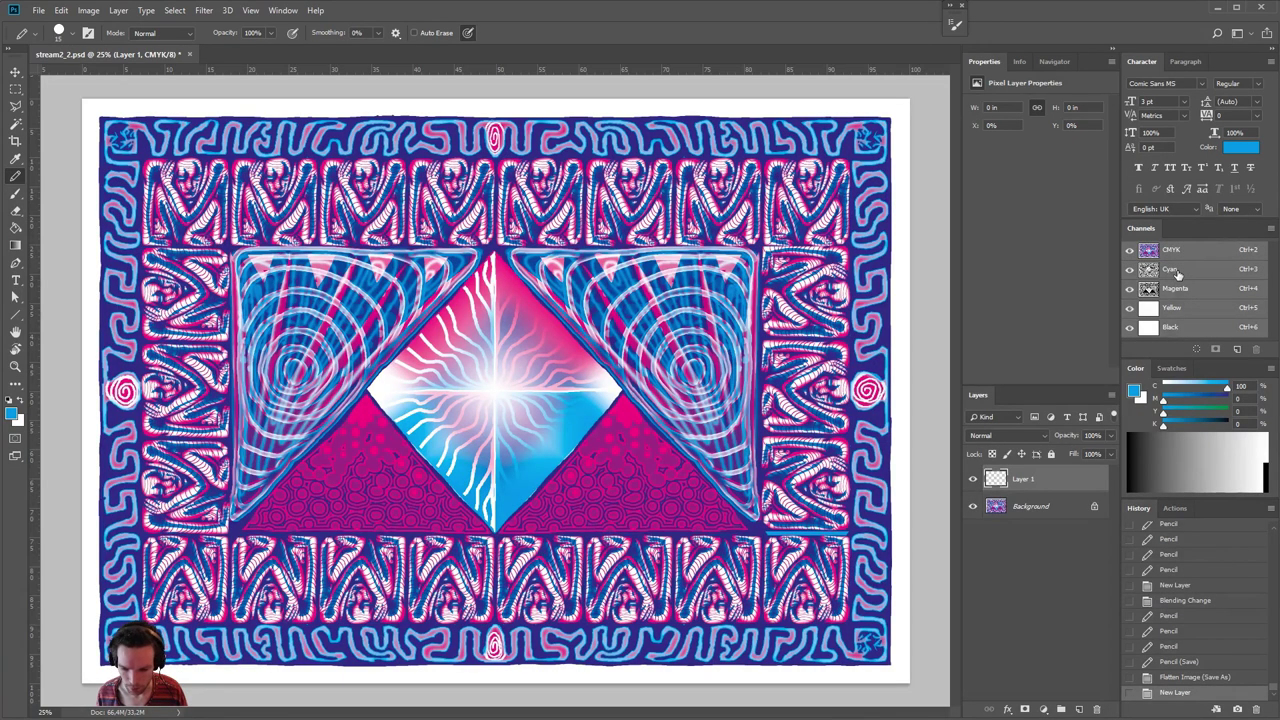
- Compare the Cyan and Magenta channels back and forth, ending on Cyan
left_click(1177, 272)
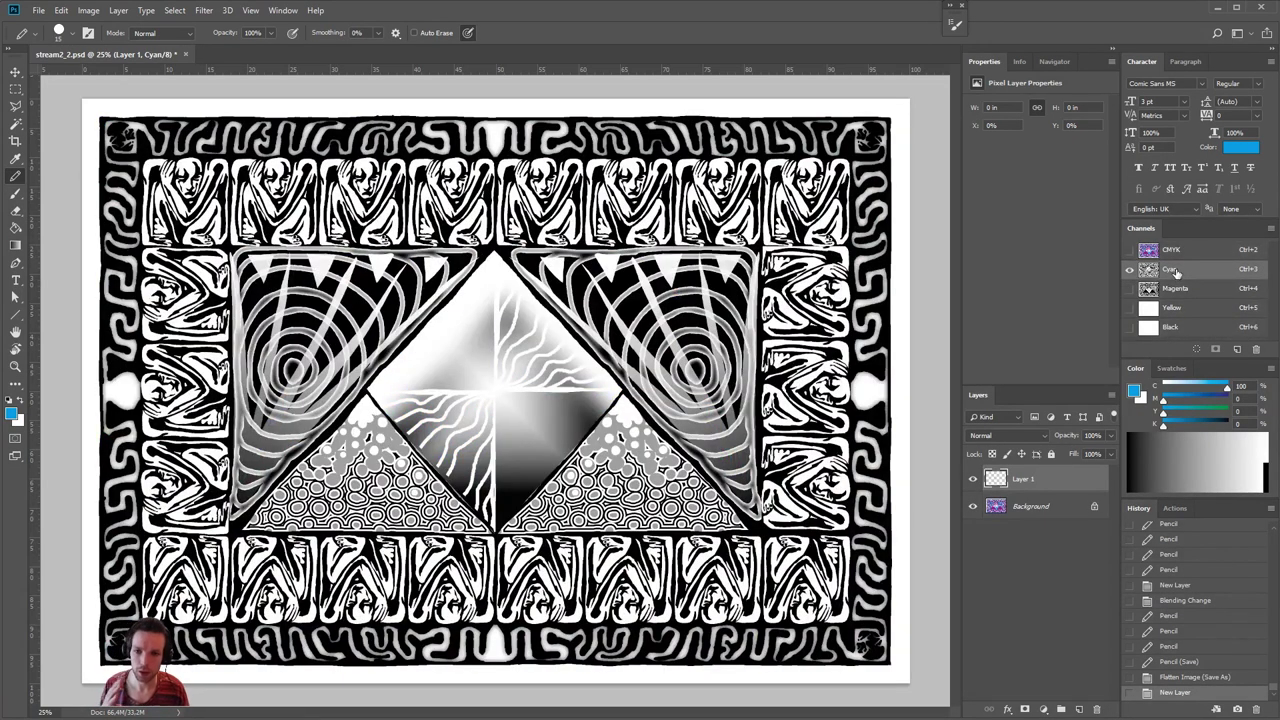
left_click(1176, 285)
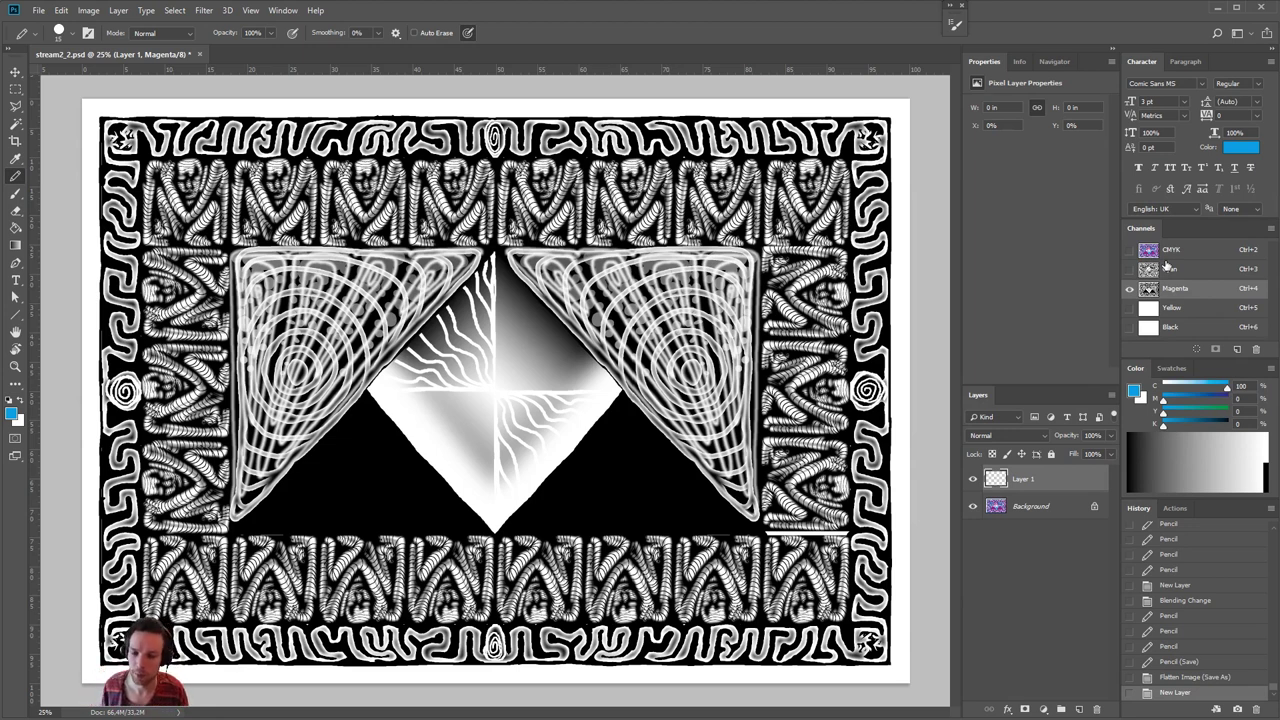
left_click(1172, 270)
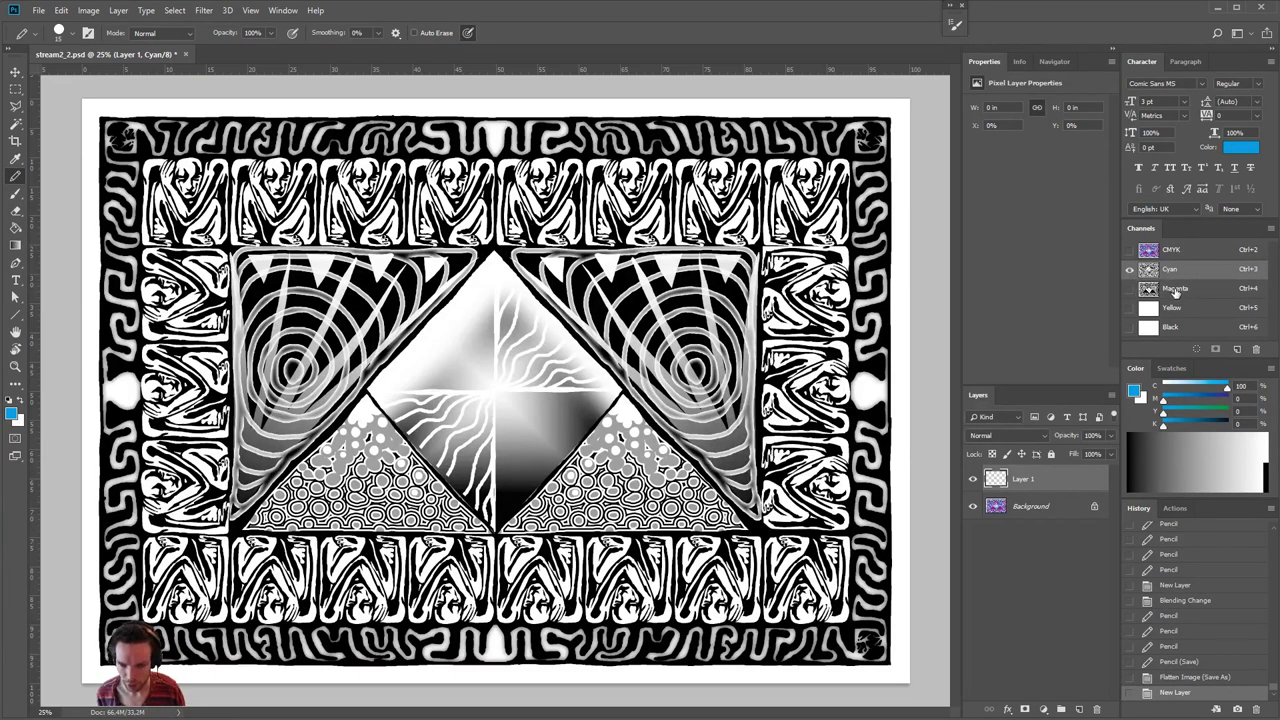
left_click(1188, 252)
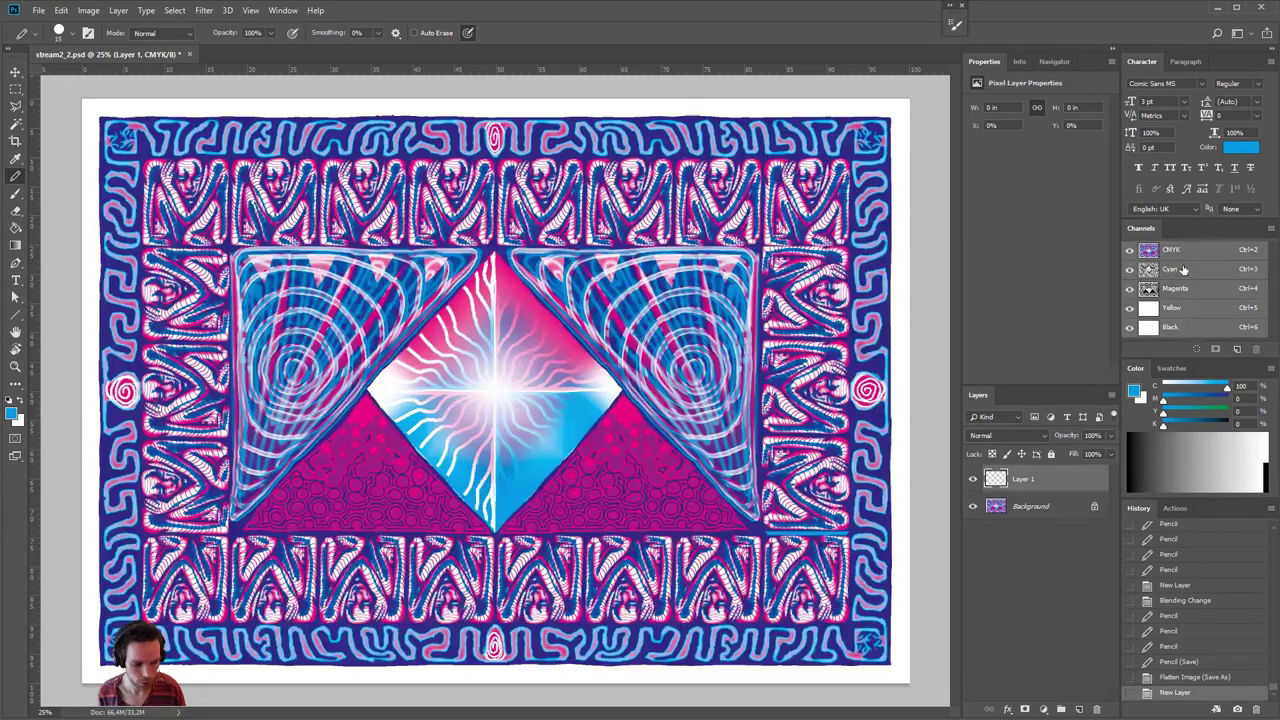
left_click(1181, 271)
left_click(1180, 288)
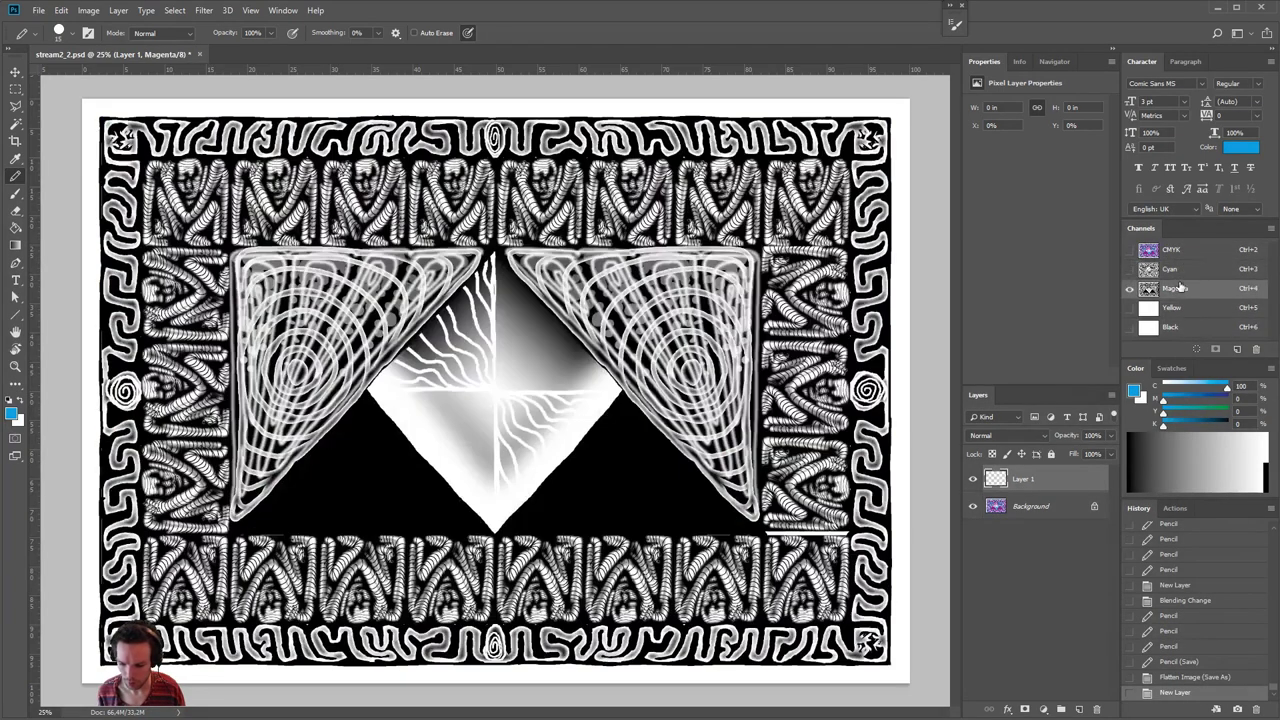
left_click(1181, 272)
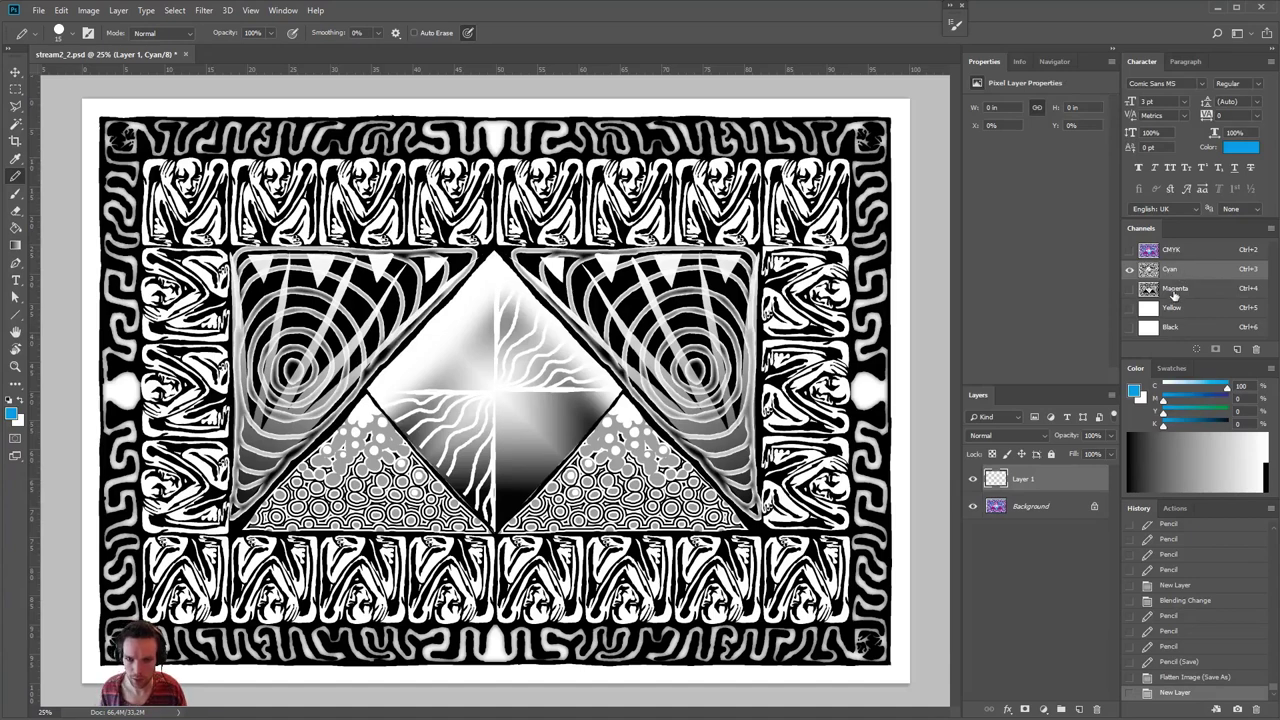
left_click(1174, 292)
left_click(1179, 279)
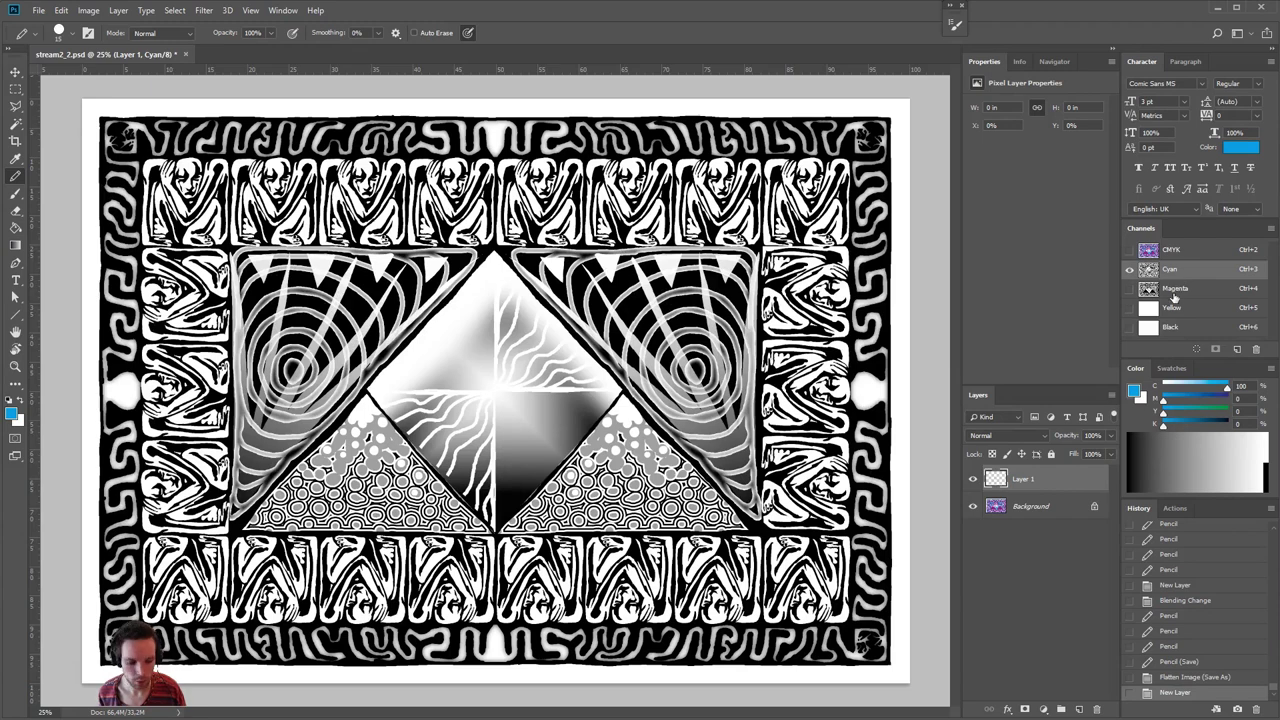
left_click(1177, 294)
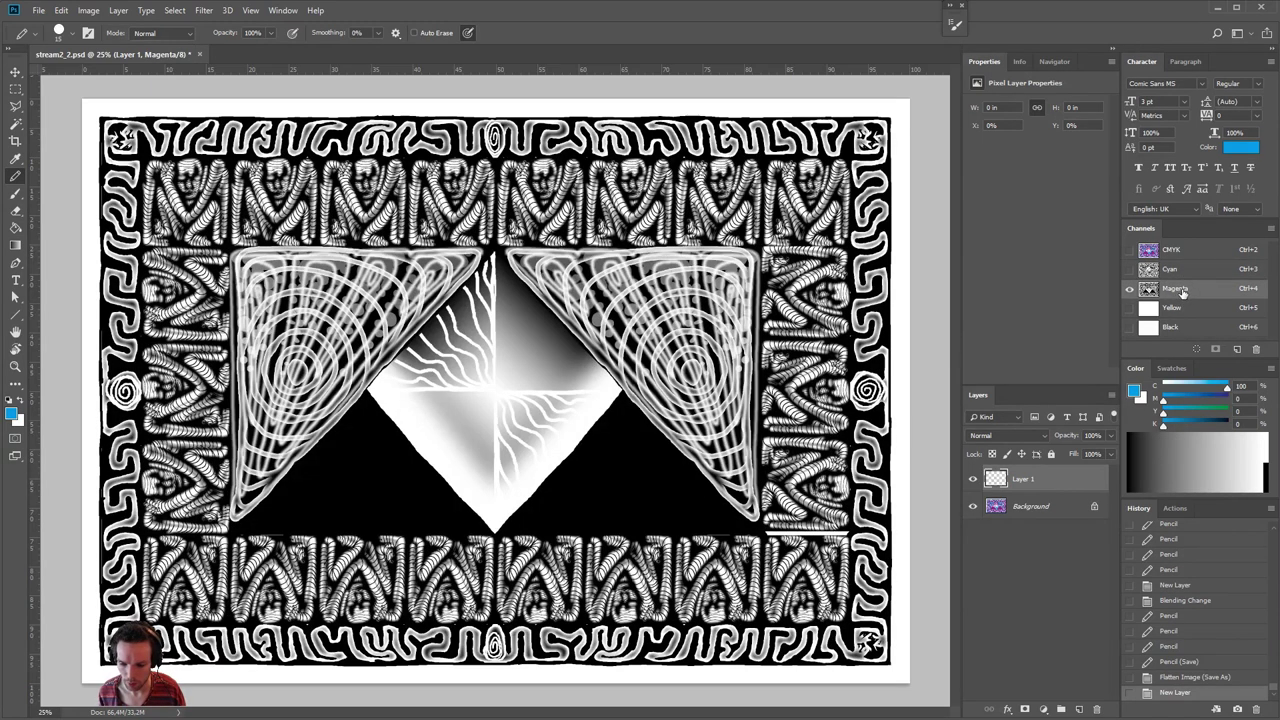
left_click(1180, 279)
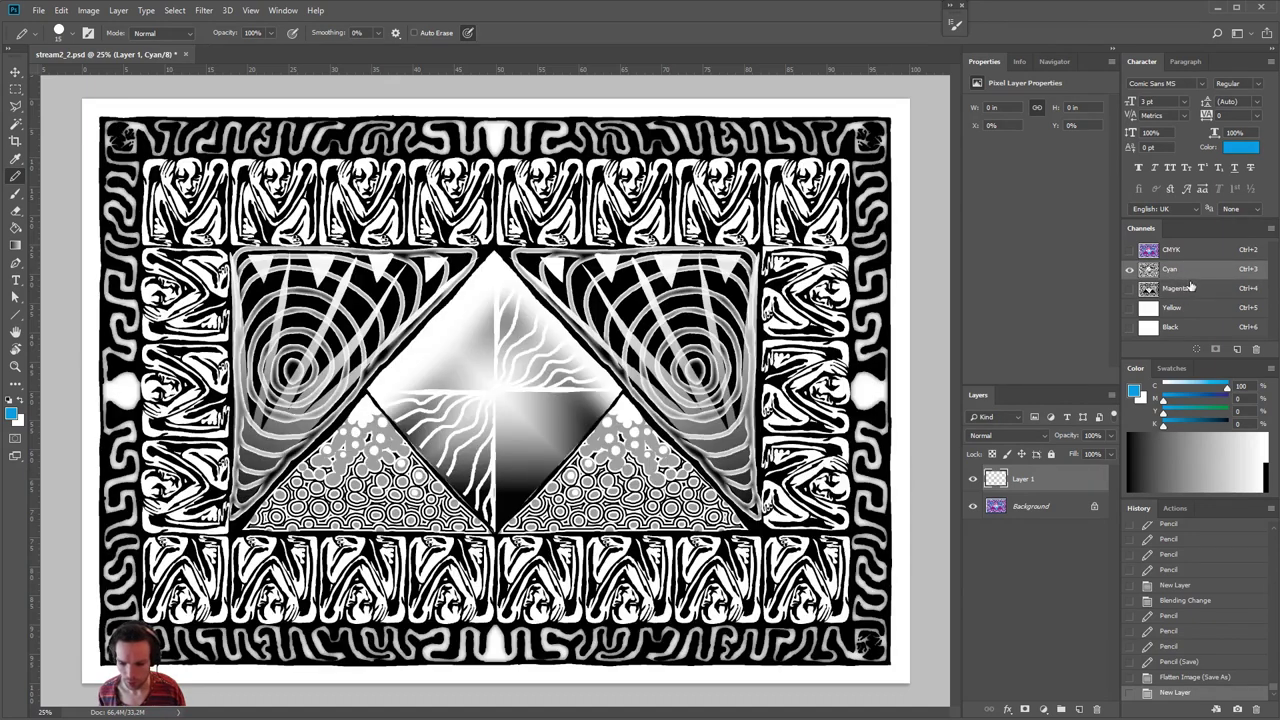
- Hide Layer 1 and isolate the Cyan channel of the Background
left_click(204, 10)
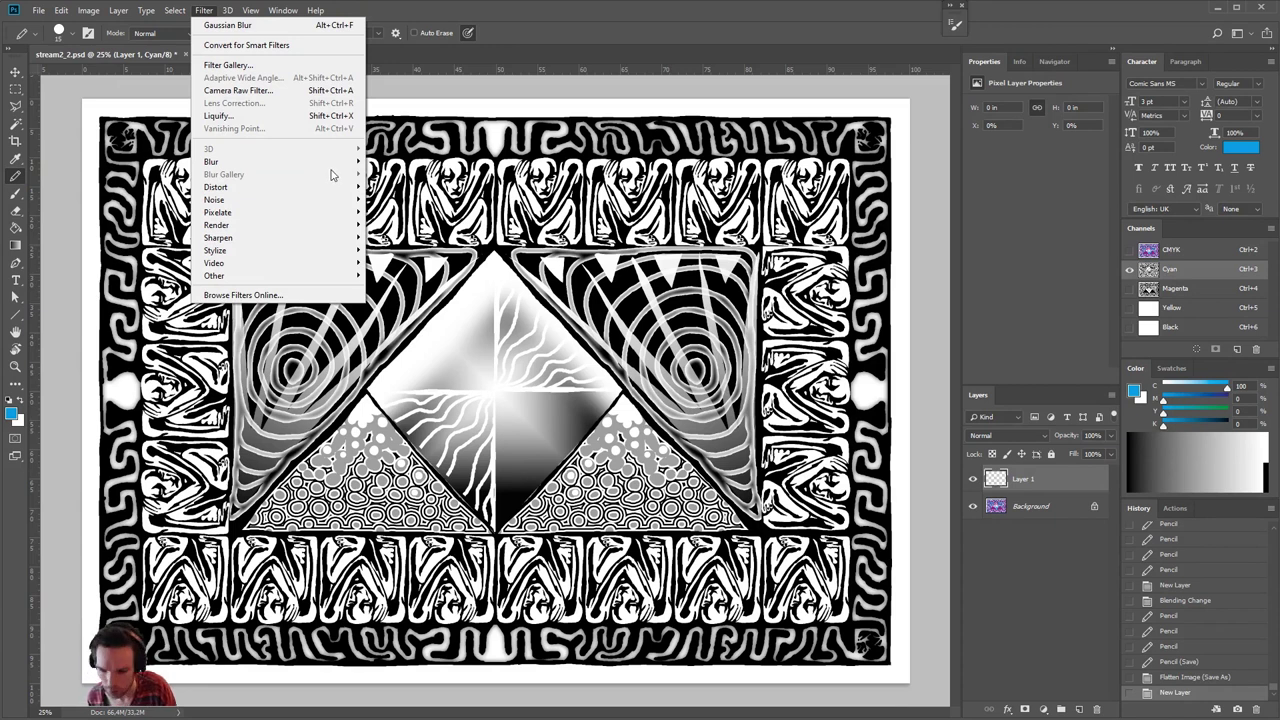
key("bracketleft")
key("bracketleft")
key("bracketleft")
key("bracketleft")
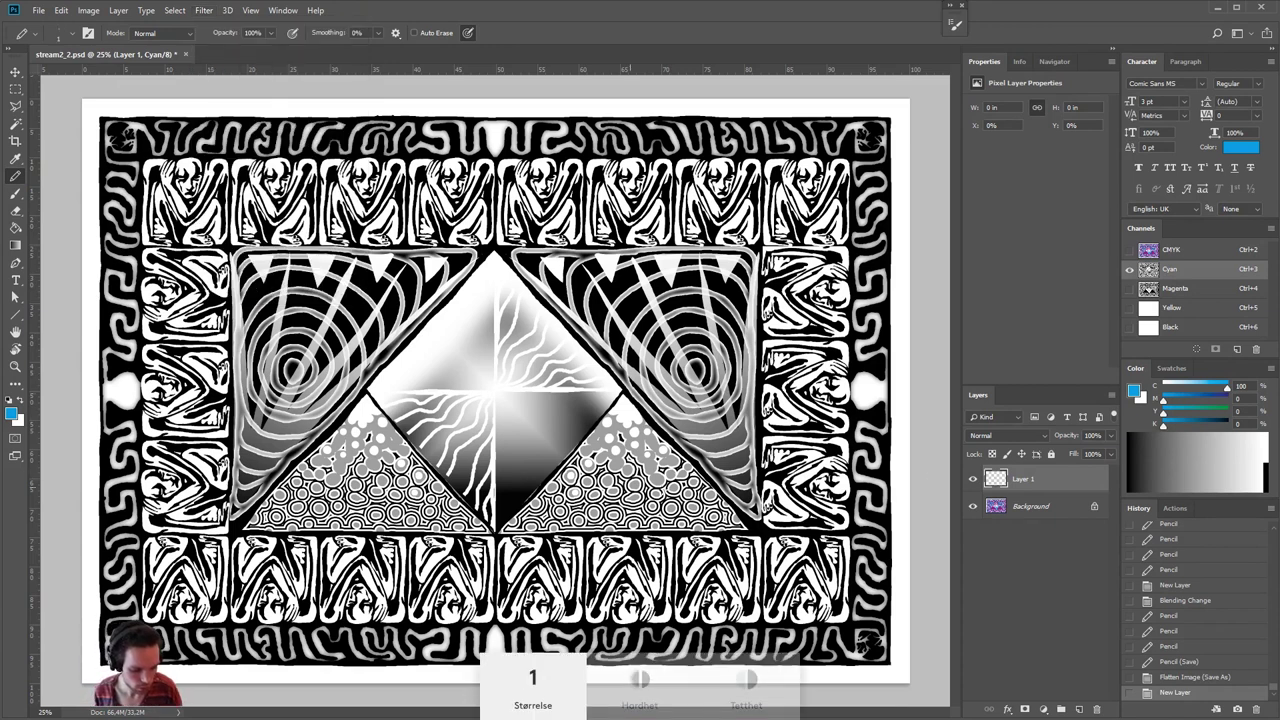
left_click(1030, 505)
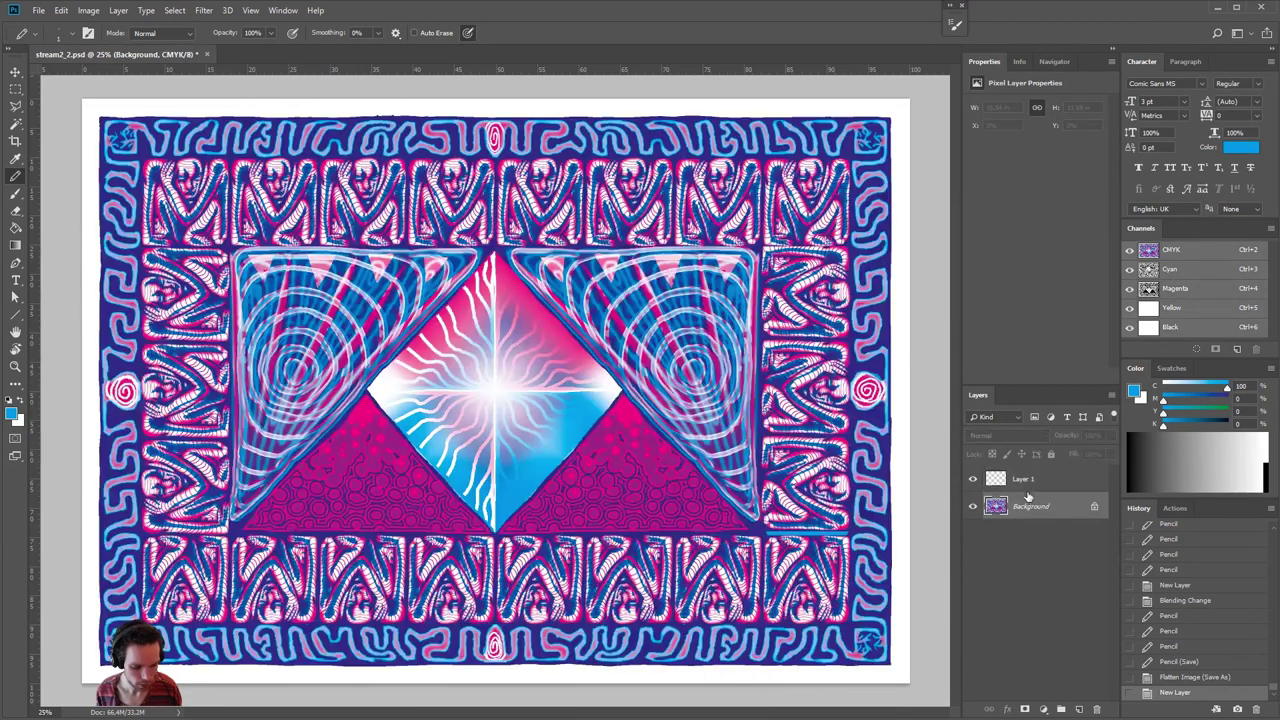
left_click(974, 480)
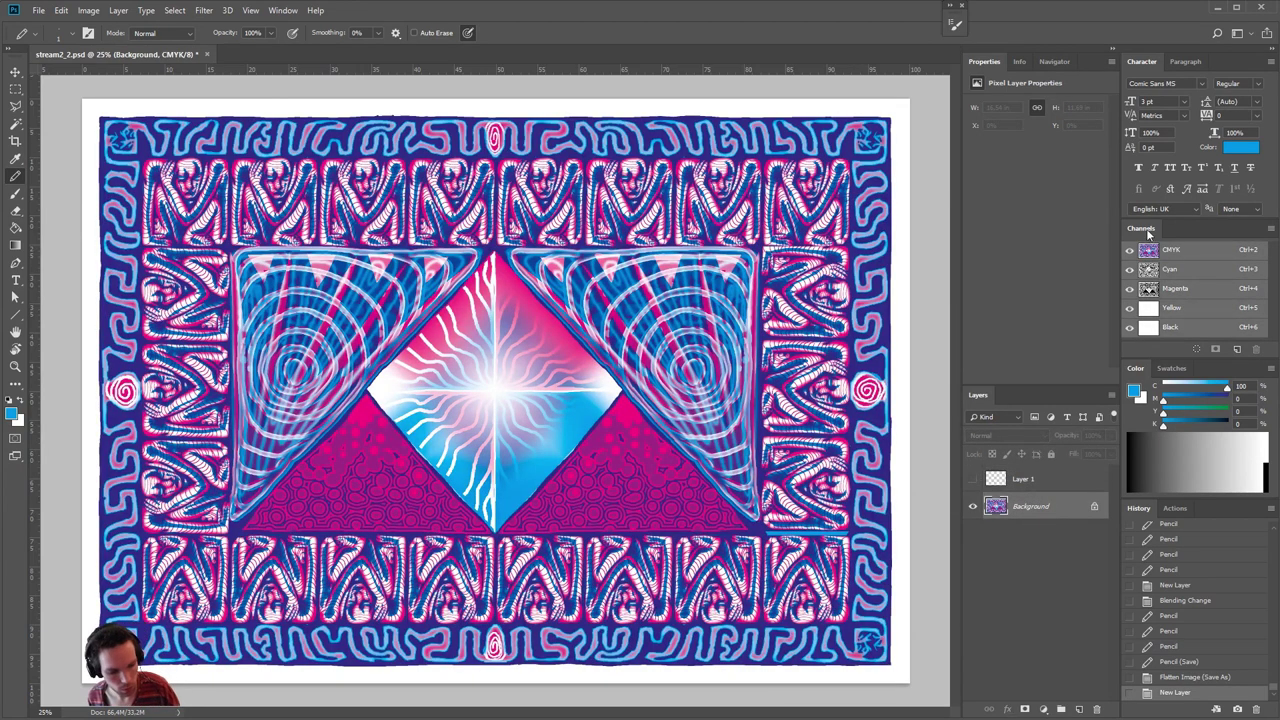
left_click(1190, 276)
- Convert the image to Grayscale, discarding the other channels
left_click(88, 10)
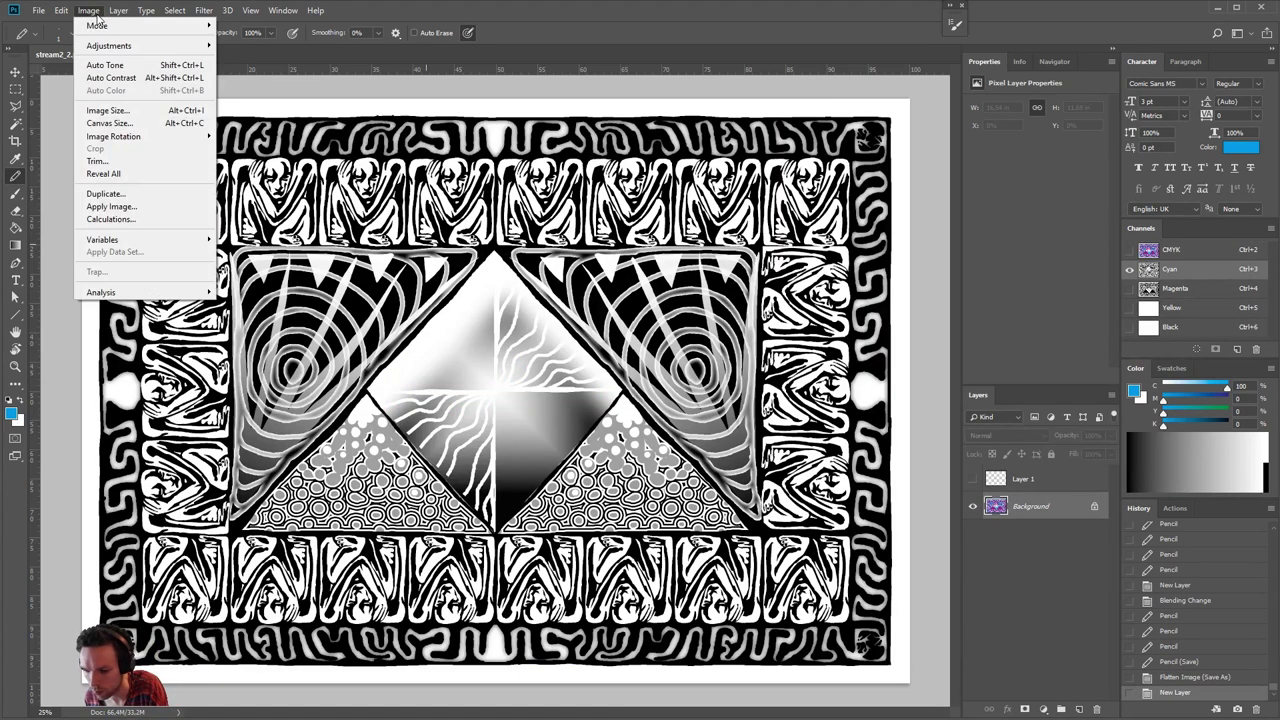
mouse_move(152, 26)
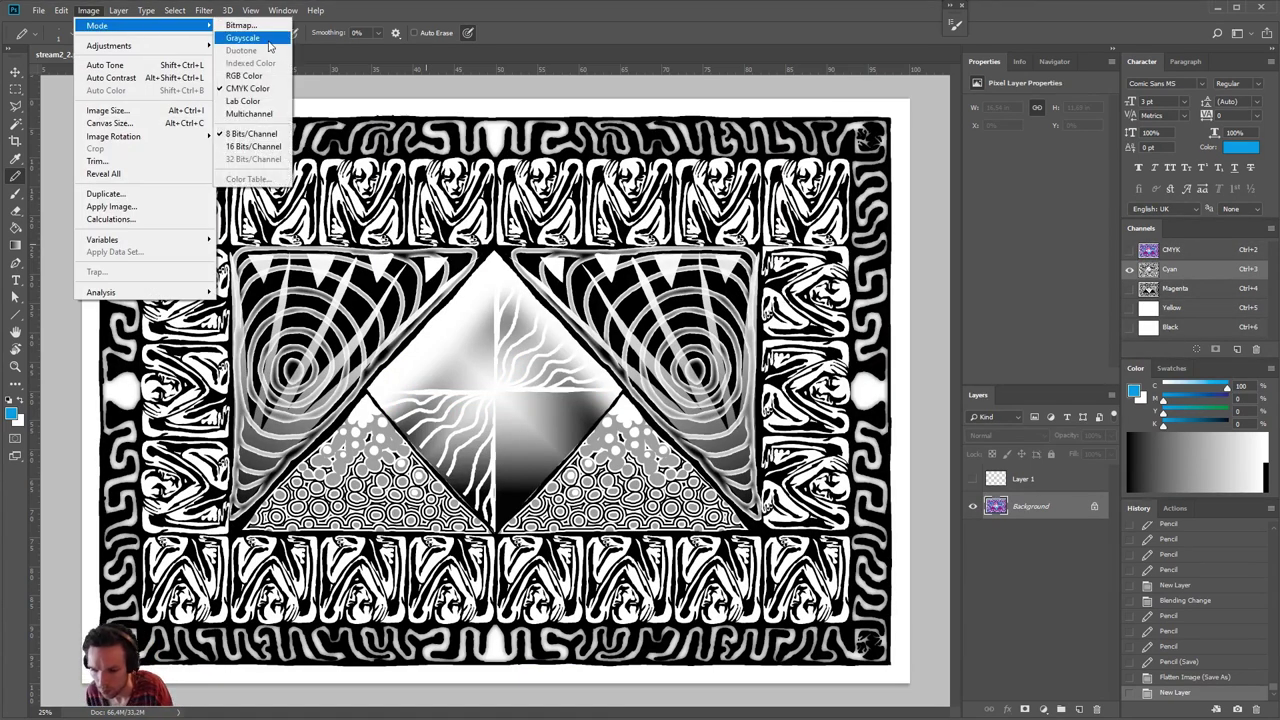
left_click(242, 37)
key("Return")
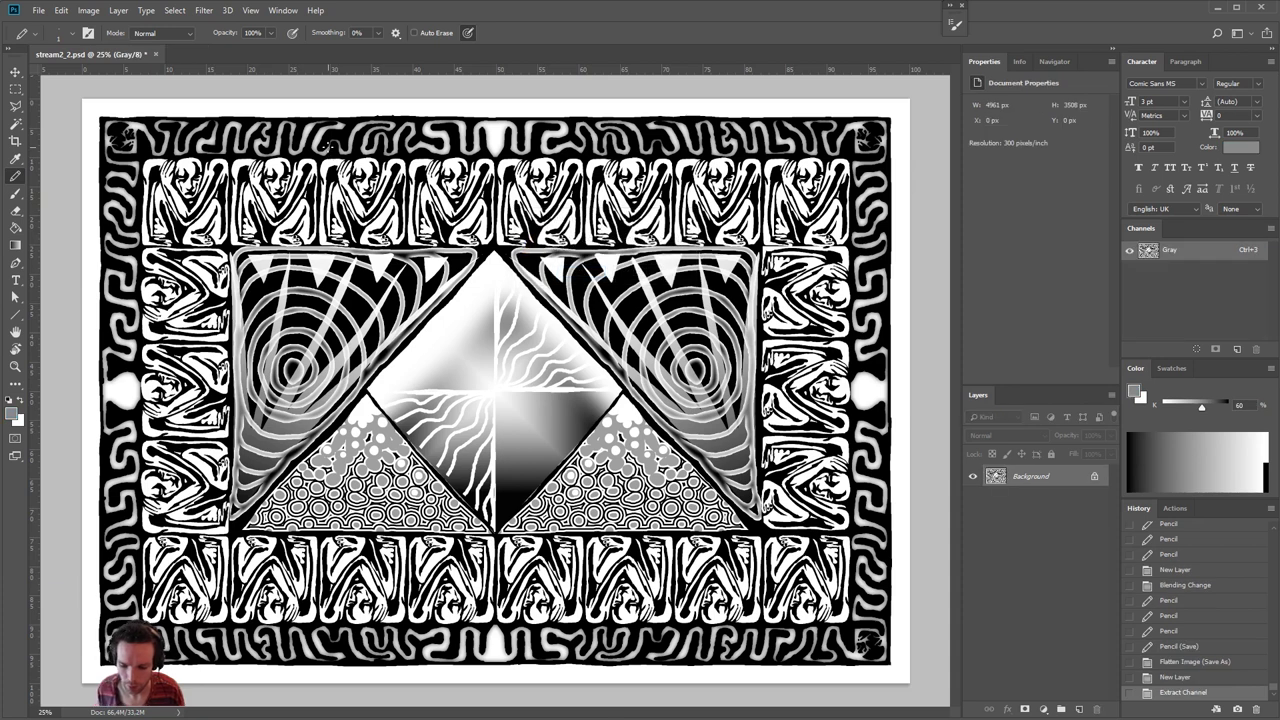
left_click(203, 11)
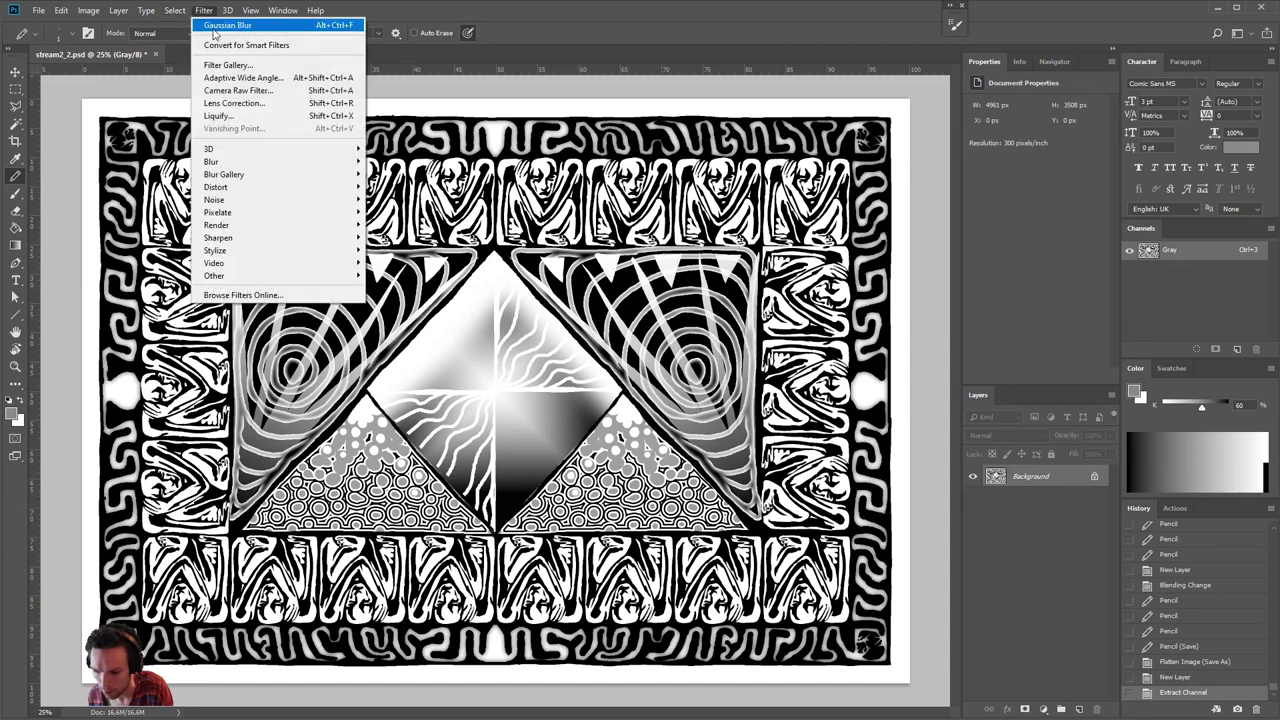
- Apply a Wave filter with 1 generator and tuned wavelength, amplitude and horizontal/vertical scale
mouse_move(320, 188)
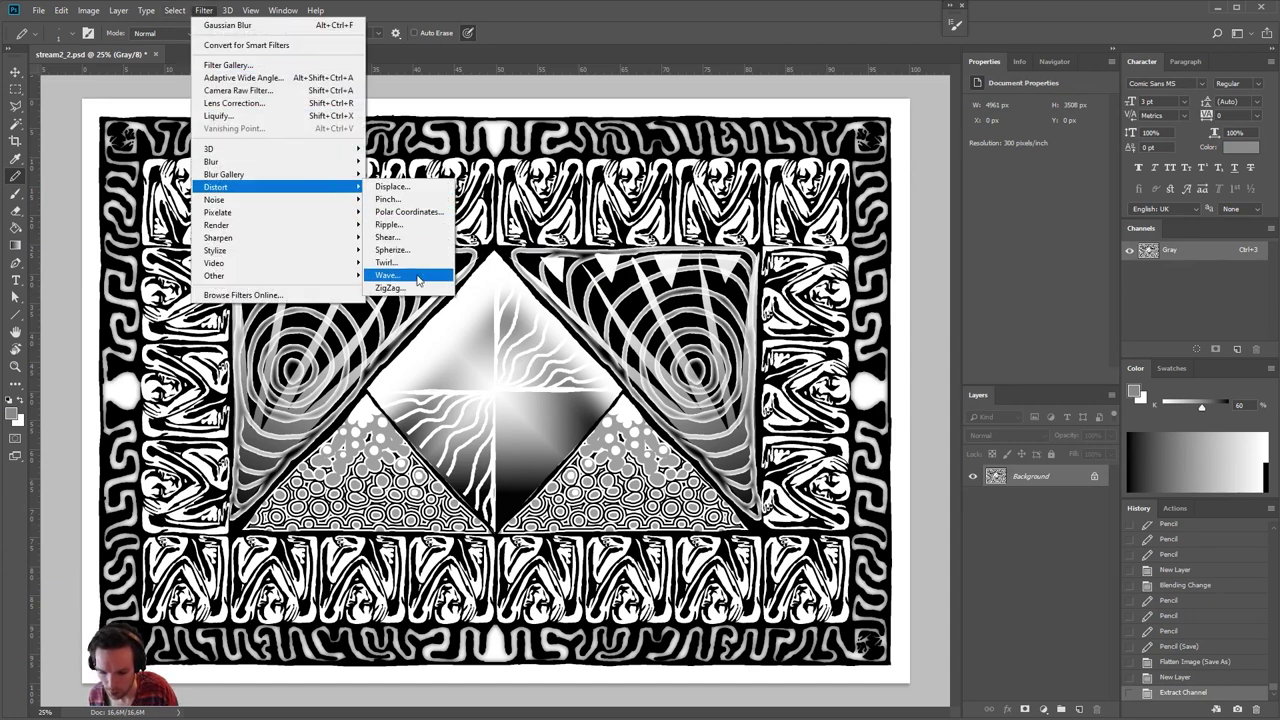
left_click(387, 275)
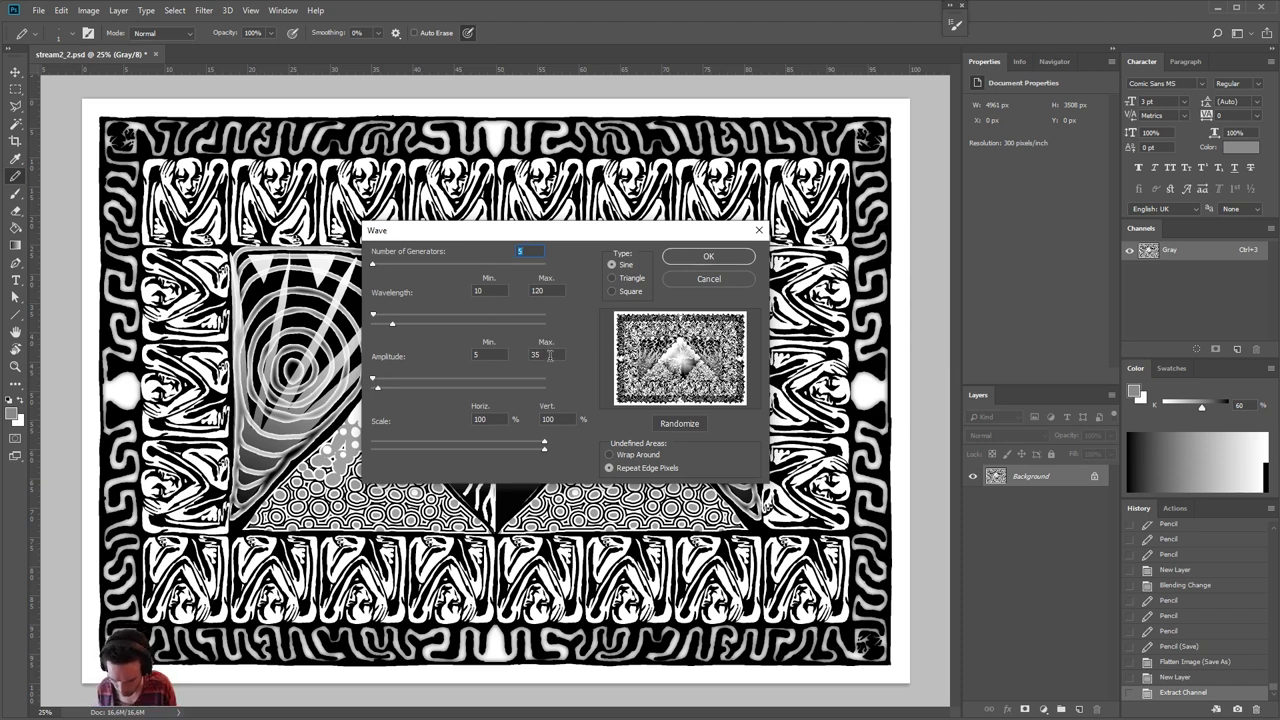
type("1")
left_click_drag(392, 323, 429, 342)
mouse_move(377, 388)
left_mouse_down()
mouse_move(409, 393)
mouse_move(389, 390)
left_mouse_up()
mouse_move(429, 323)
left_mouse_down()
mouse_move(410, 322)
mouse_move(465, 322)
mouse_move(451, 327)
left_mouse_up()
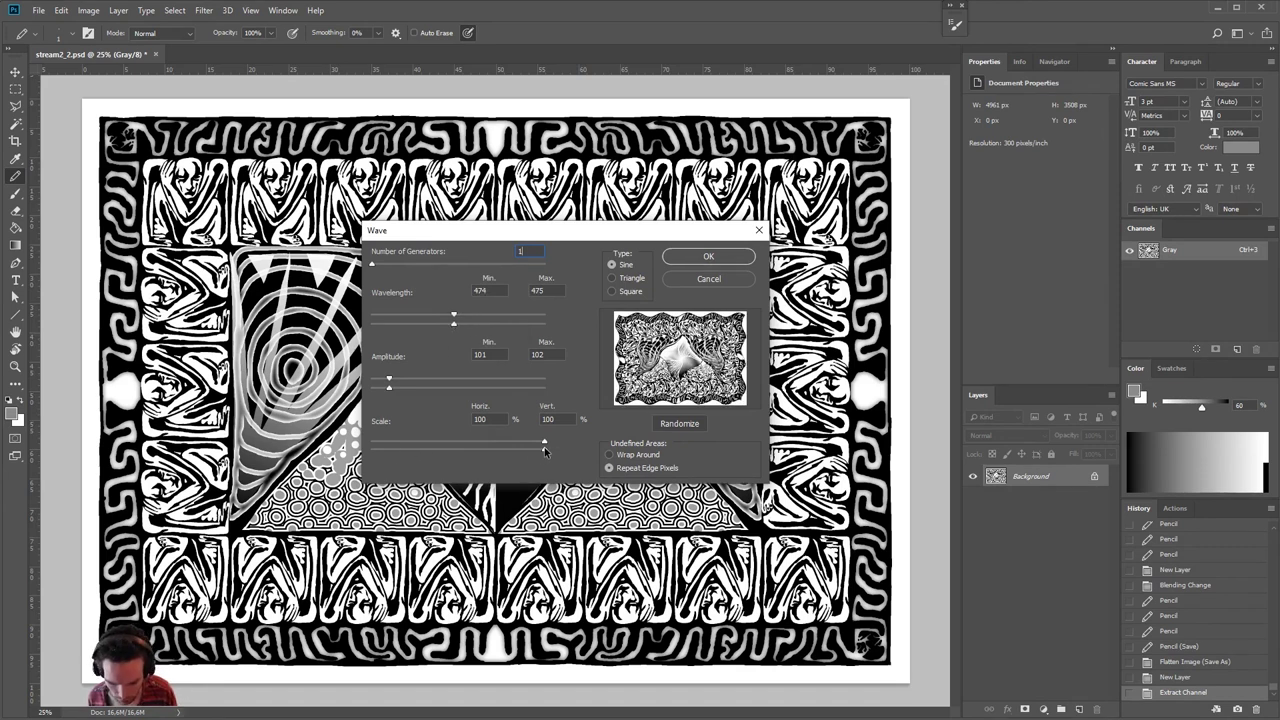
left_click_drag(544, 441, 294, 490)
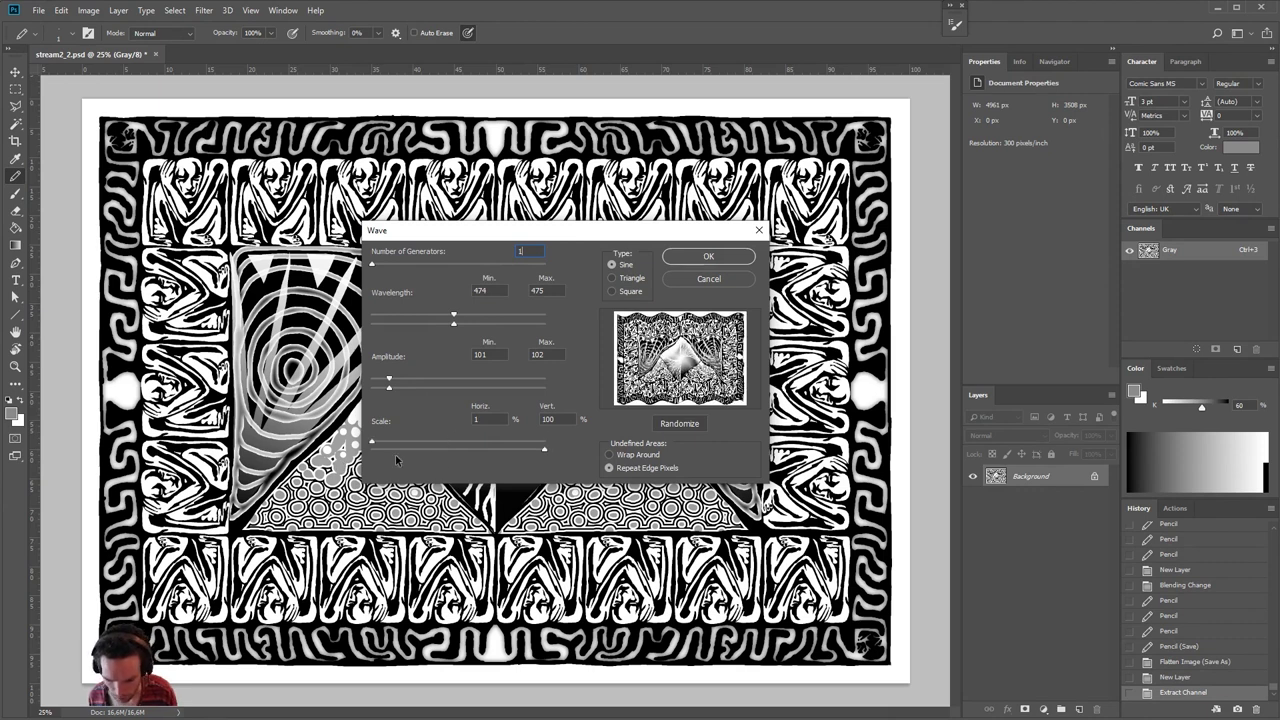
left_click_drag(544, 446, 484, 452)
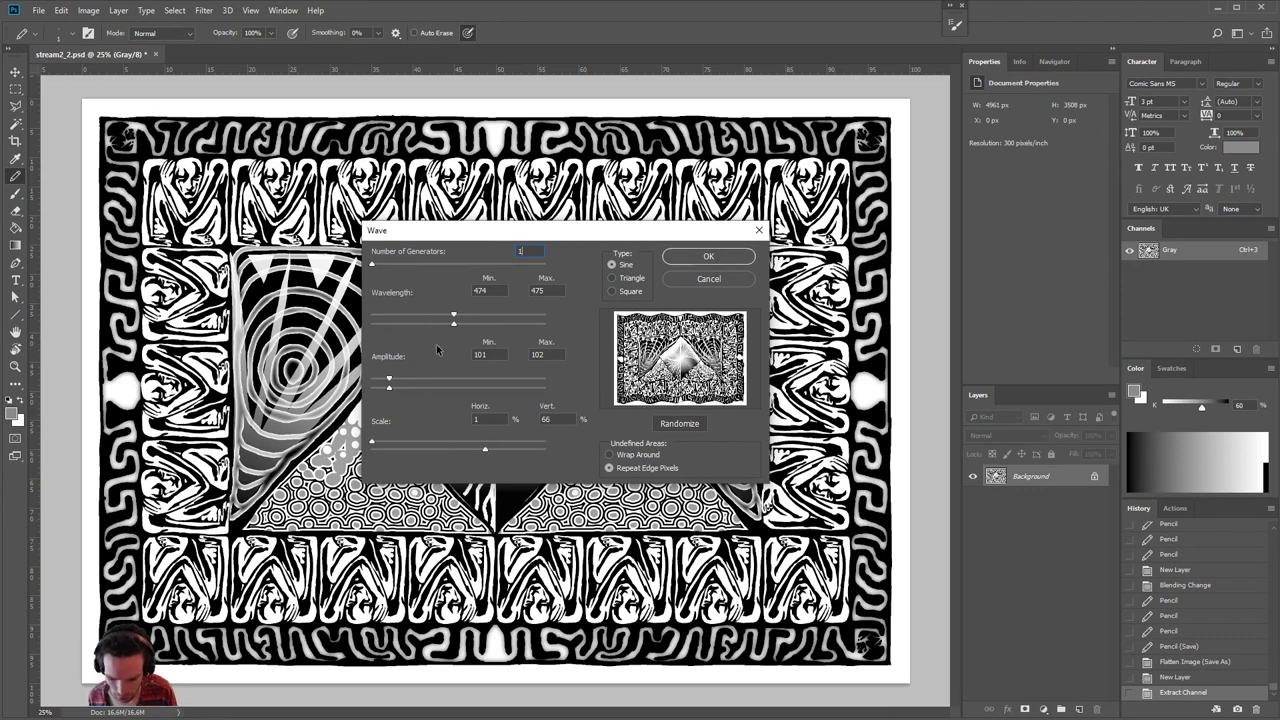
left_click_drag(453, 322, 410, 331)
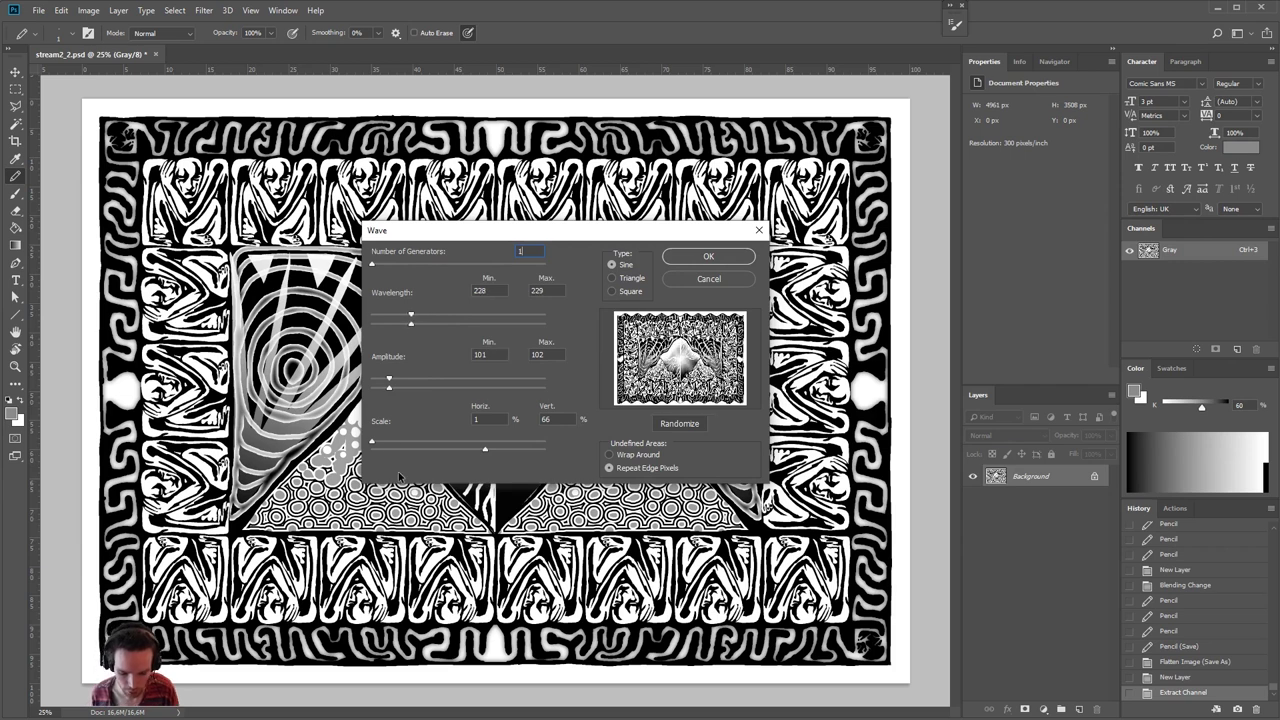
left_click(716, 256)
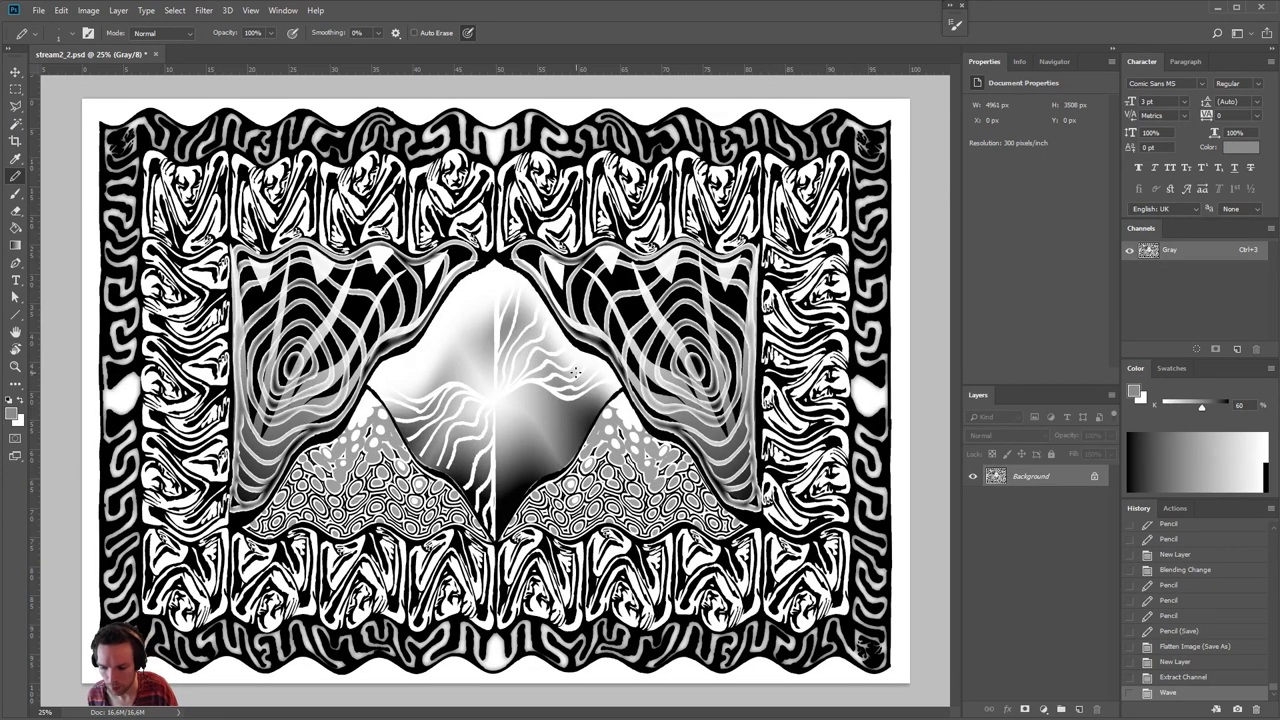
left_click(88, 10)
- Convert to Bitmap with a Line halftone screen at 15 lines/inch and 10° angle
mouse_move(116, 28)
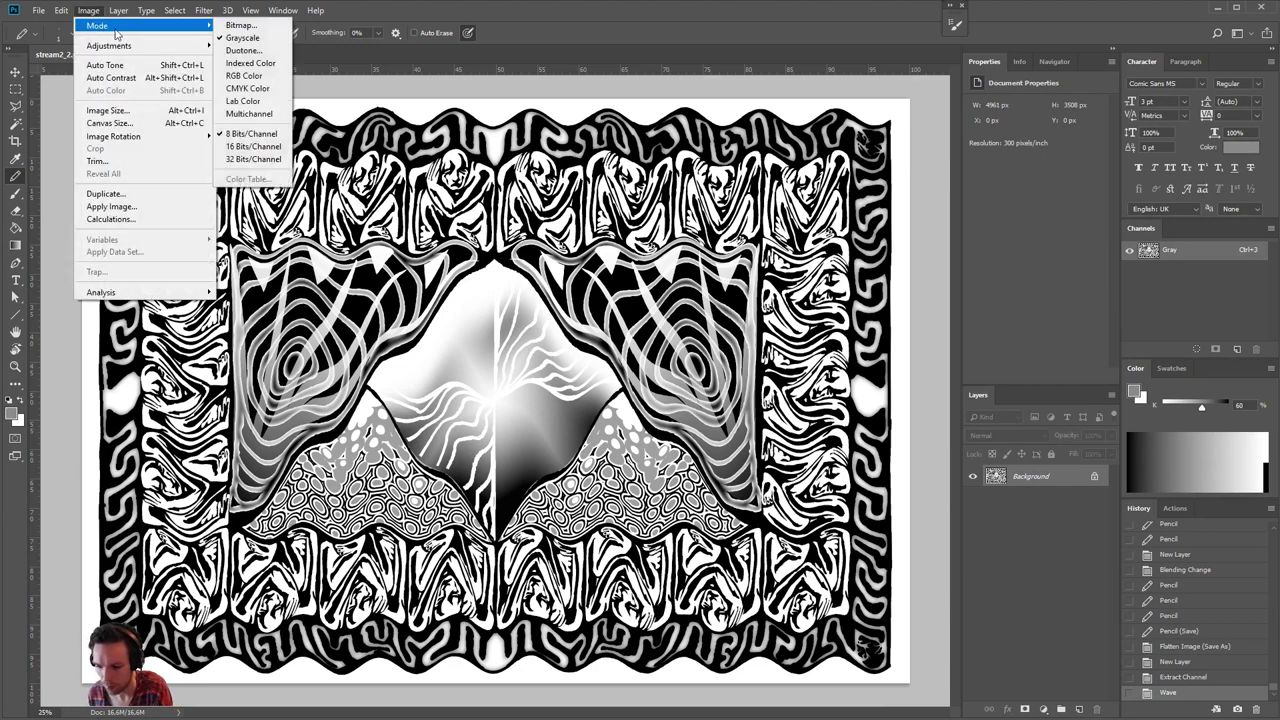
left_click(265, 27)
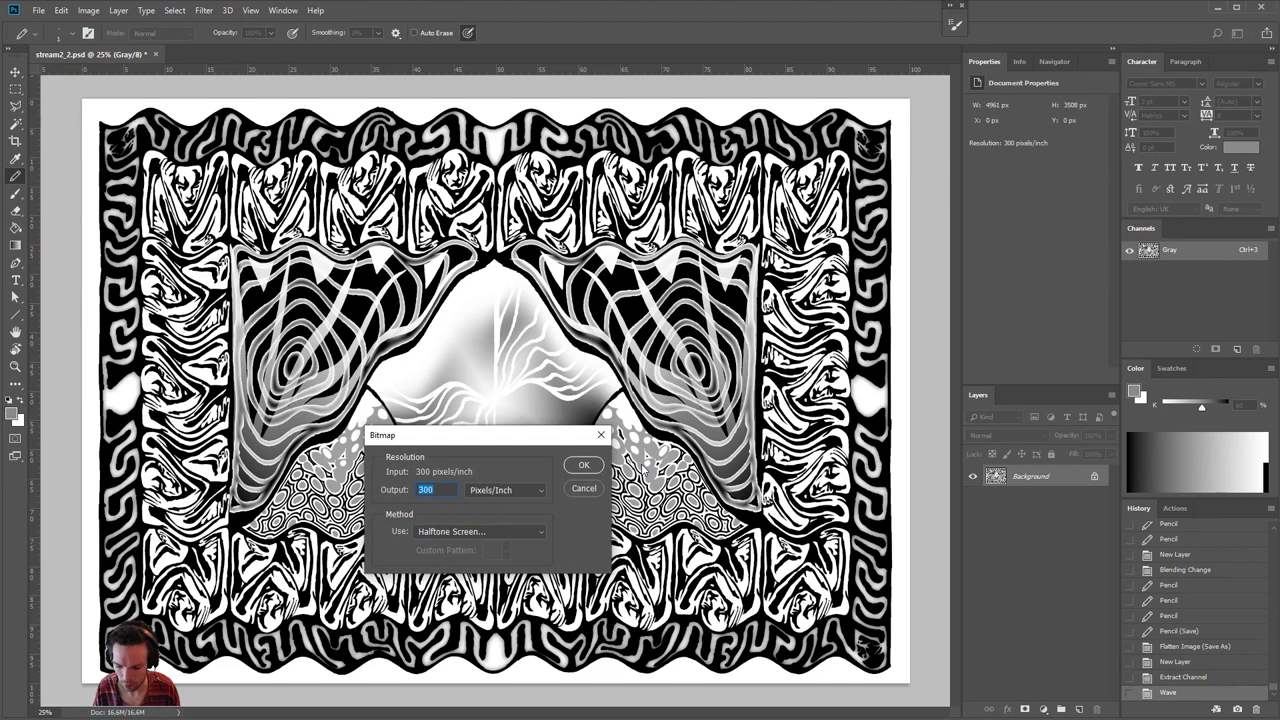
key("Return")
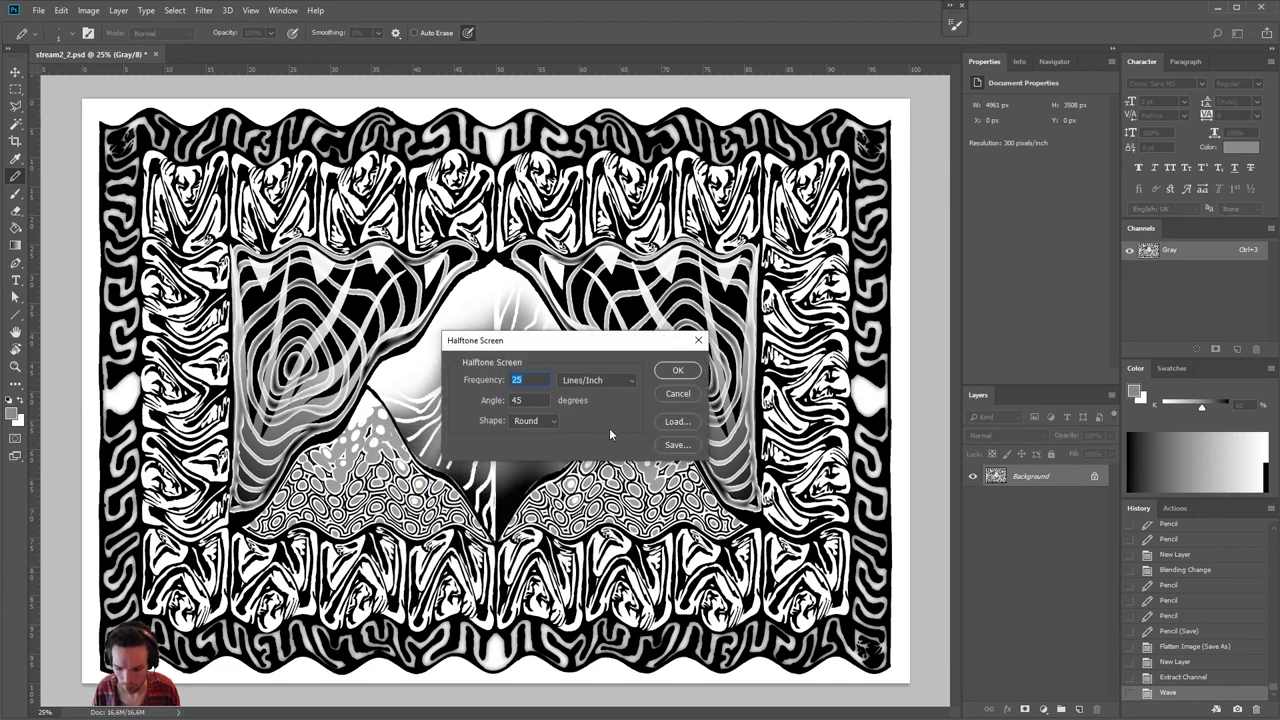
left_click(533, 421)
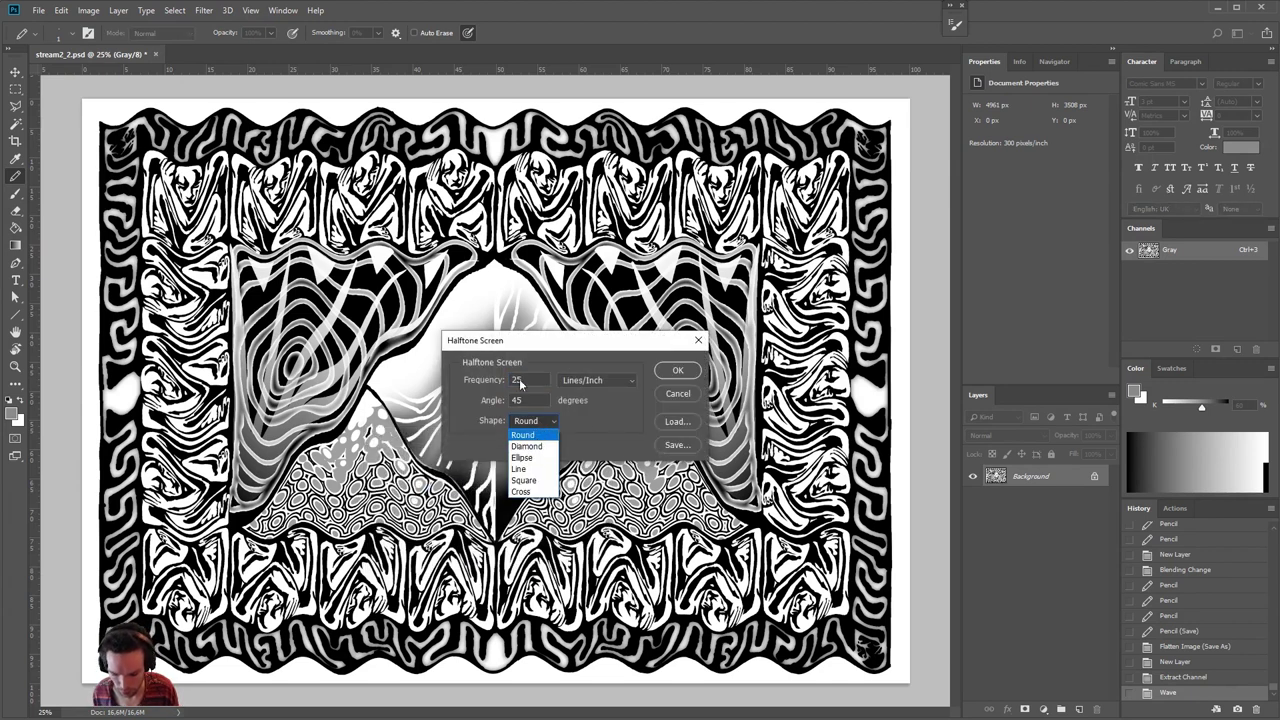
left_click(538, 468)
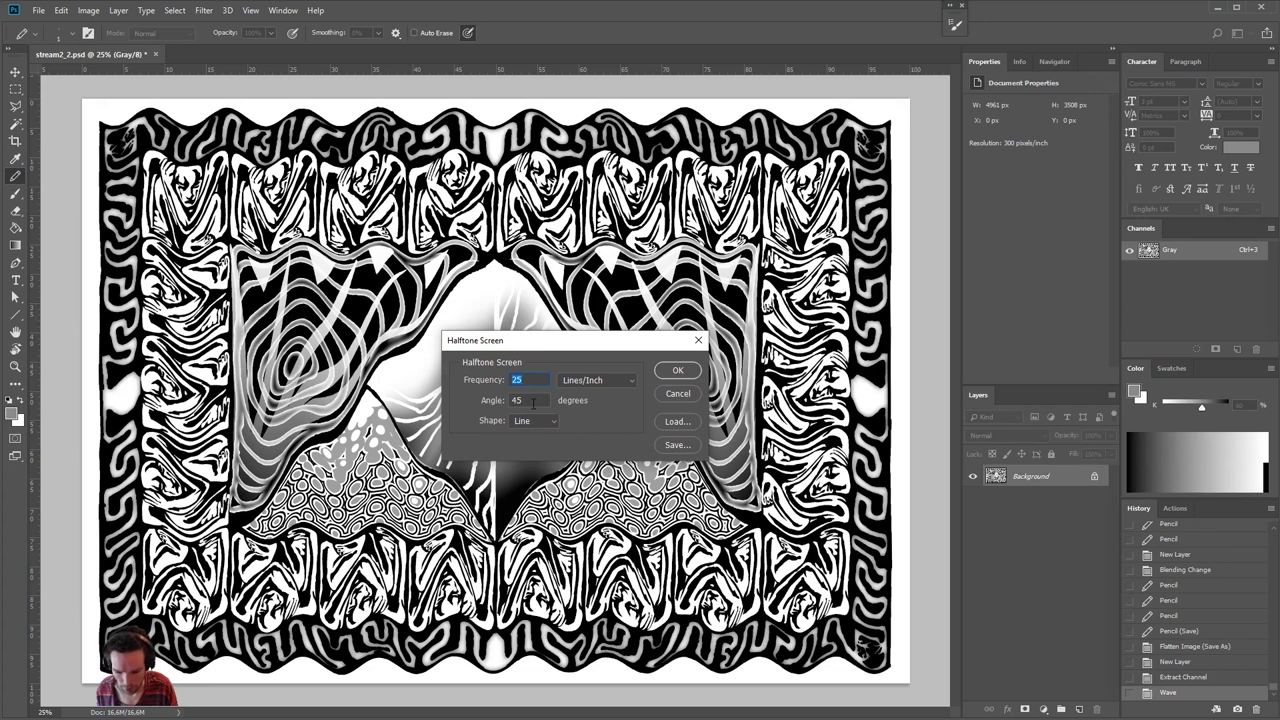
key("Tab")
key("shift+Tab")
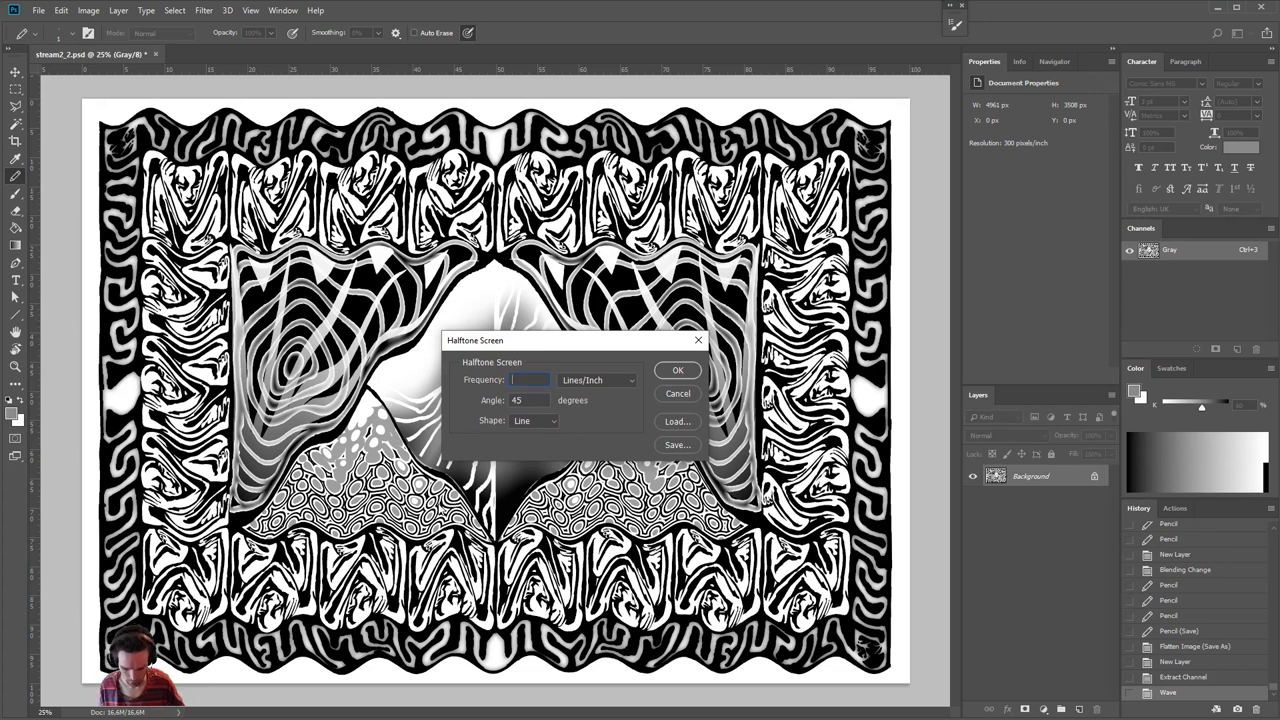
type("10")
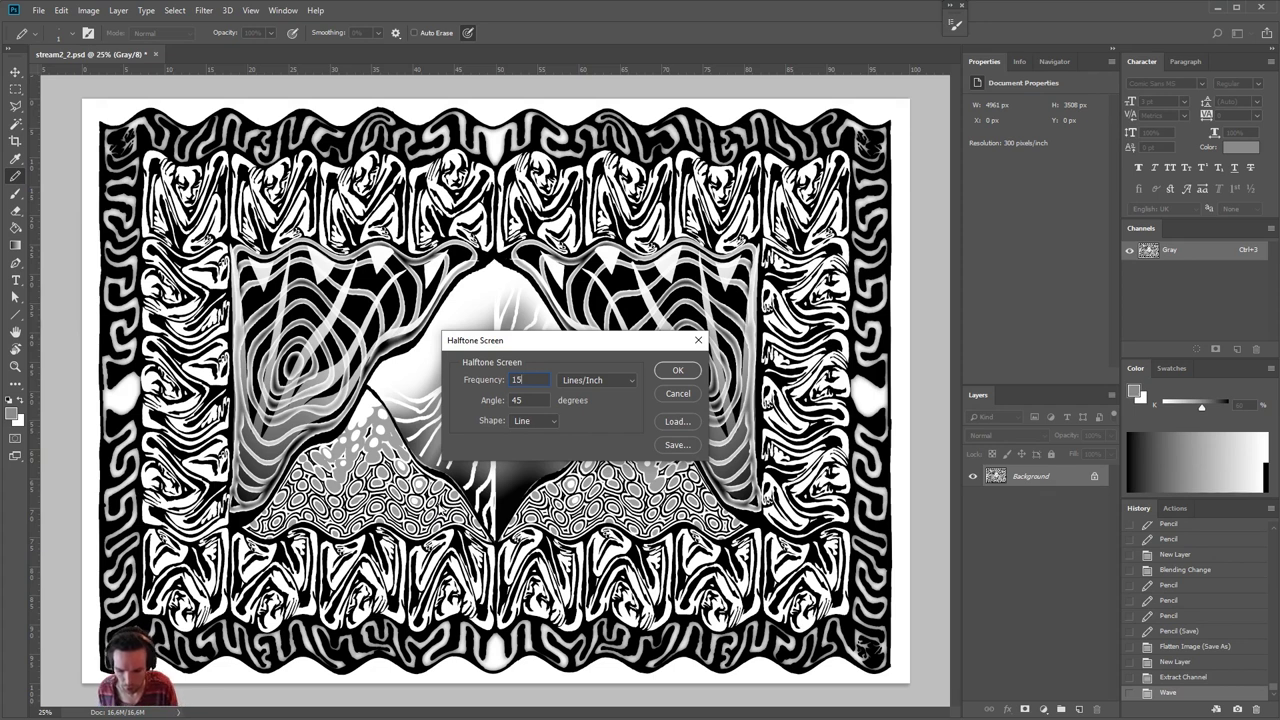
key("Tab")
type("10")
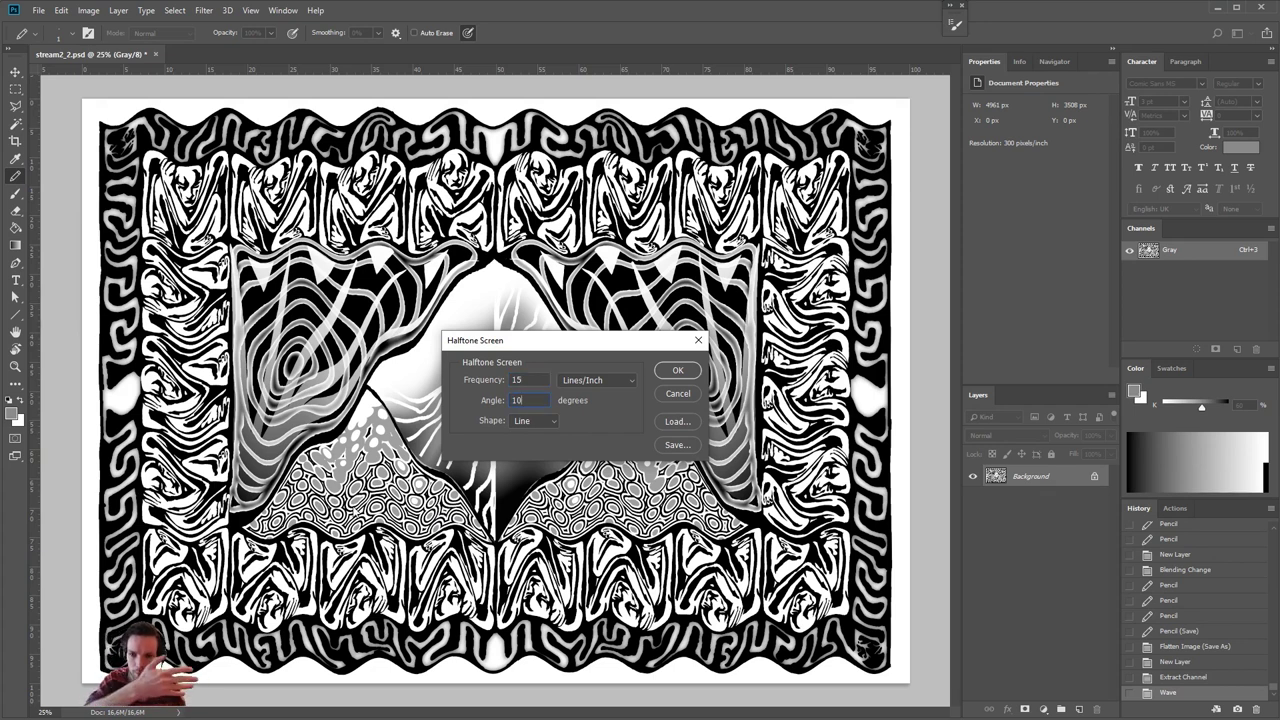
key("Return")
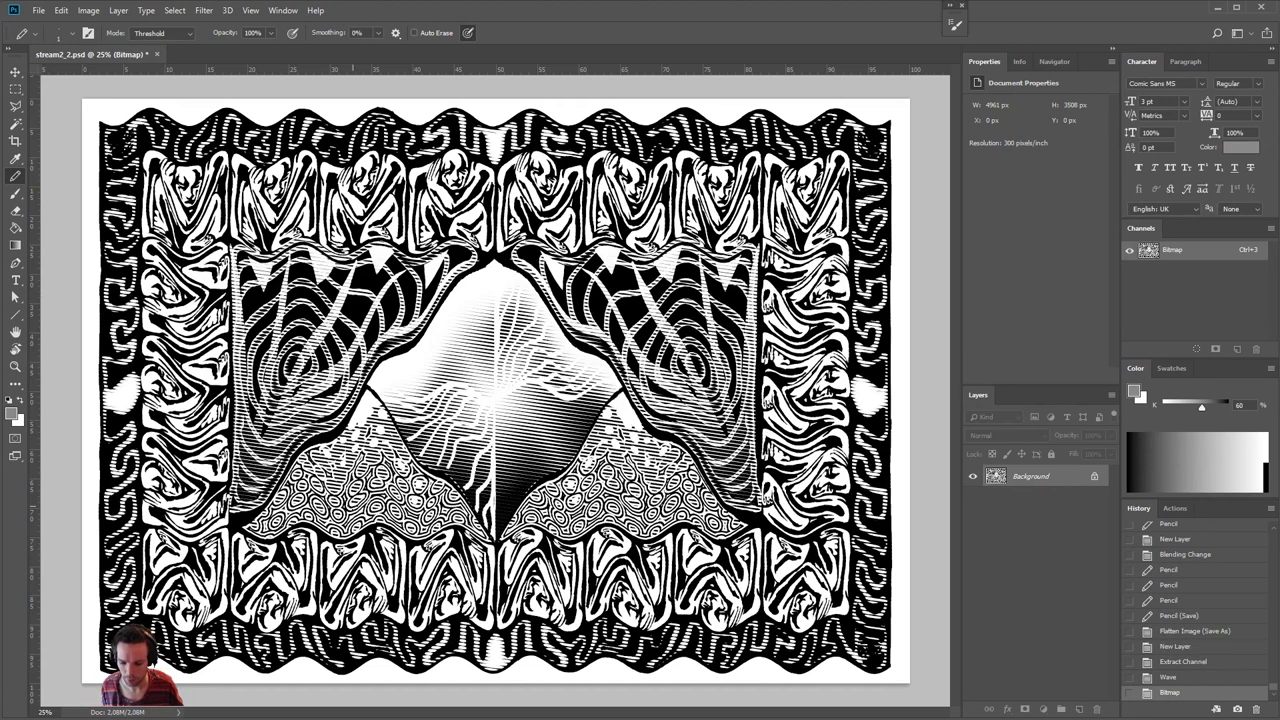
- Undo the line halftone conversion and restart the Bitmap conversion
key("ctrl+z")
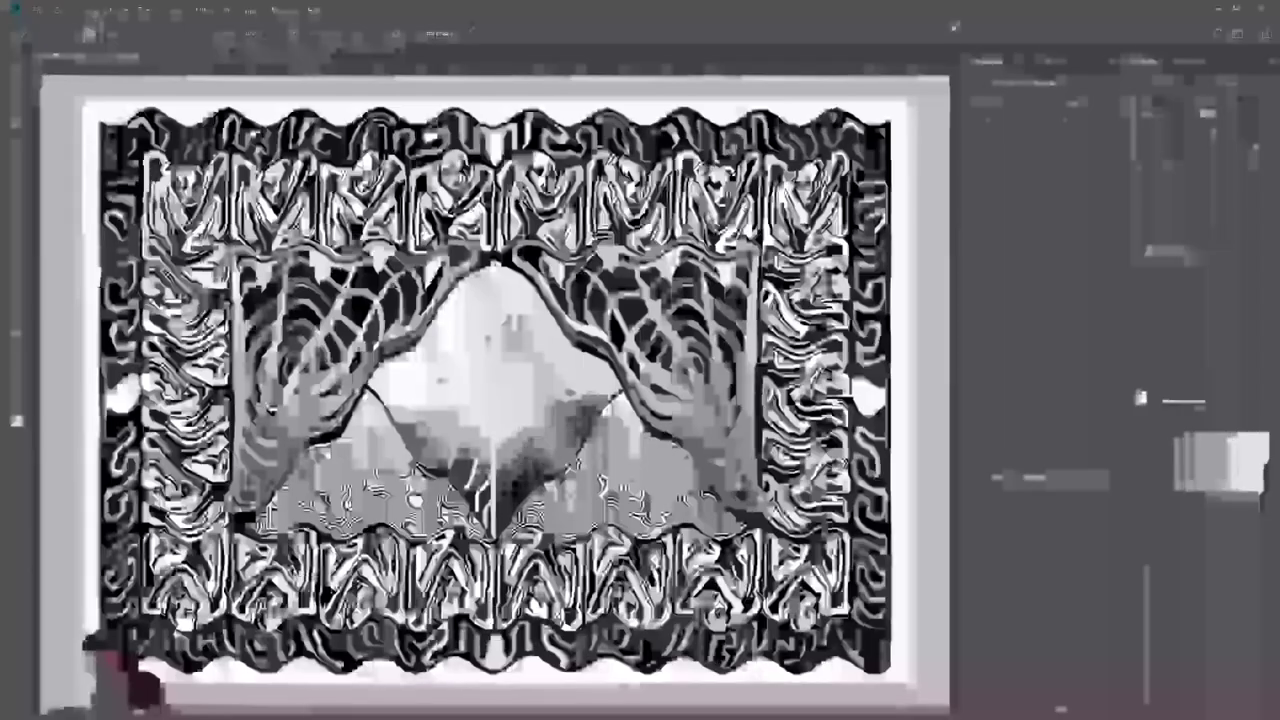
left_click(88, 10)
left_click(240, 25)
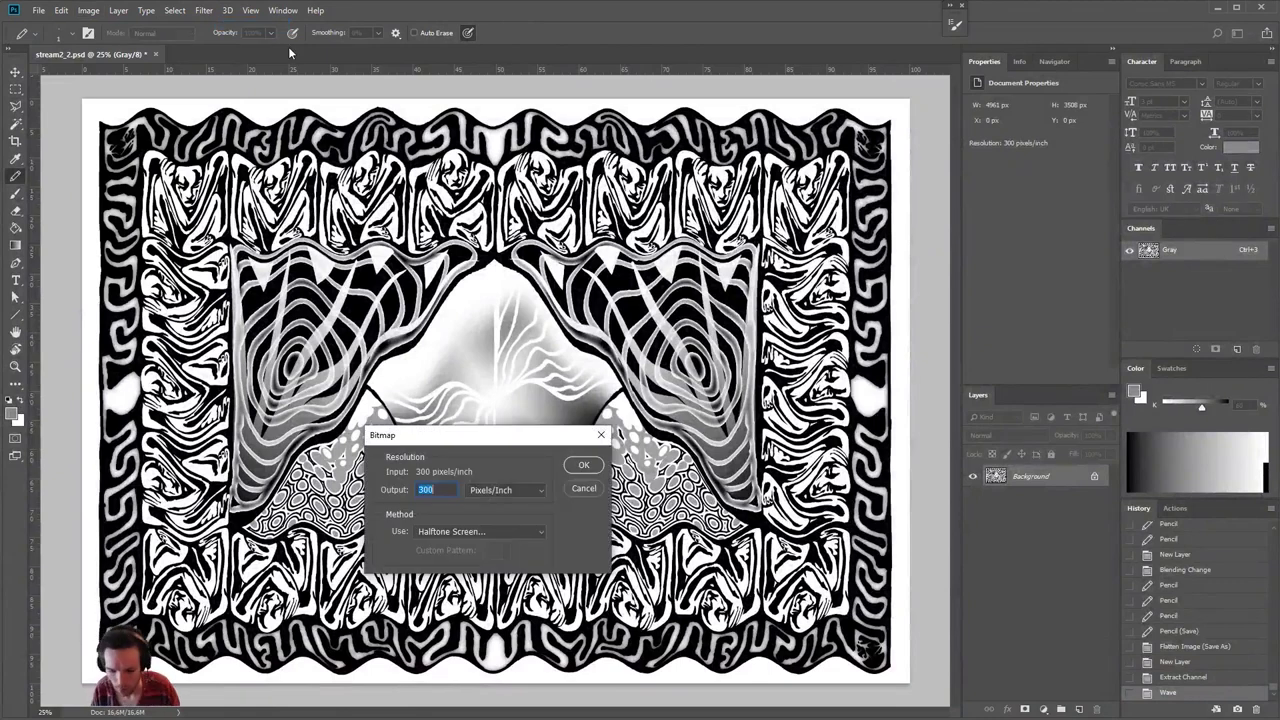
- Convert the artwork to a 20 lines/inch line halftone bitmap
key("Return")
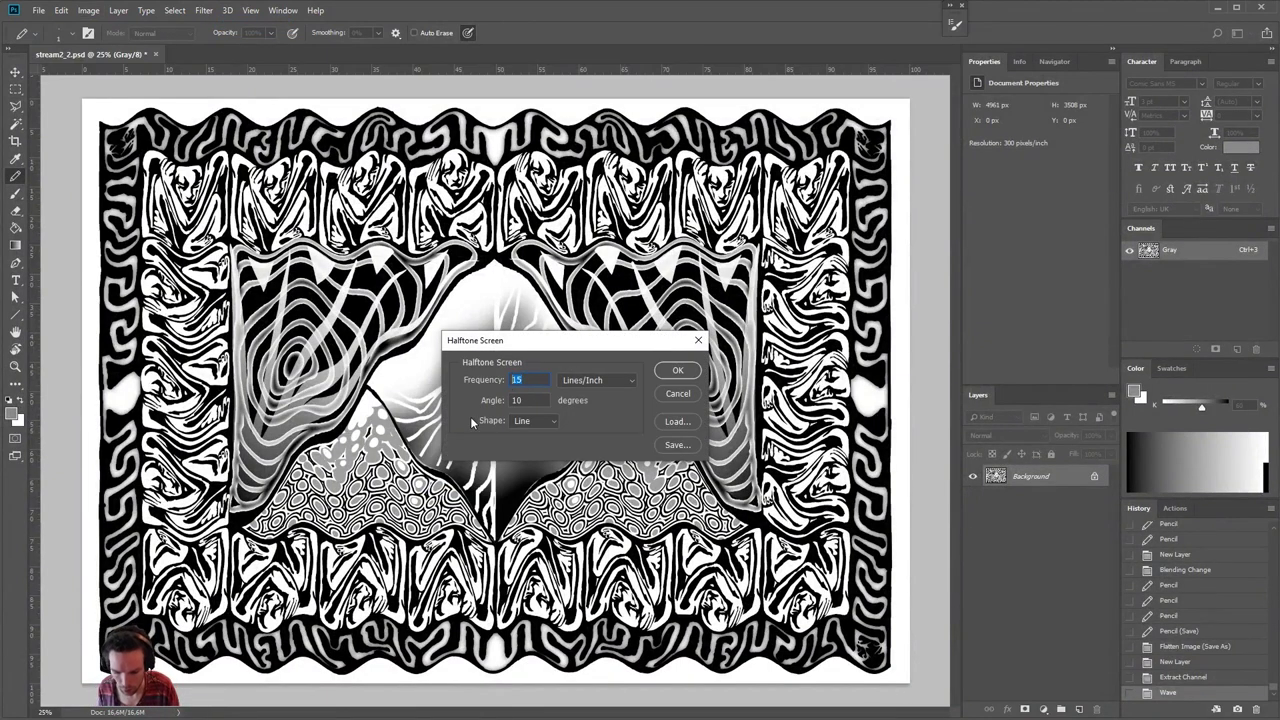
type("20")
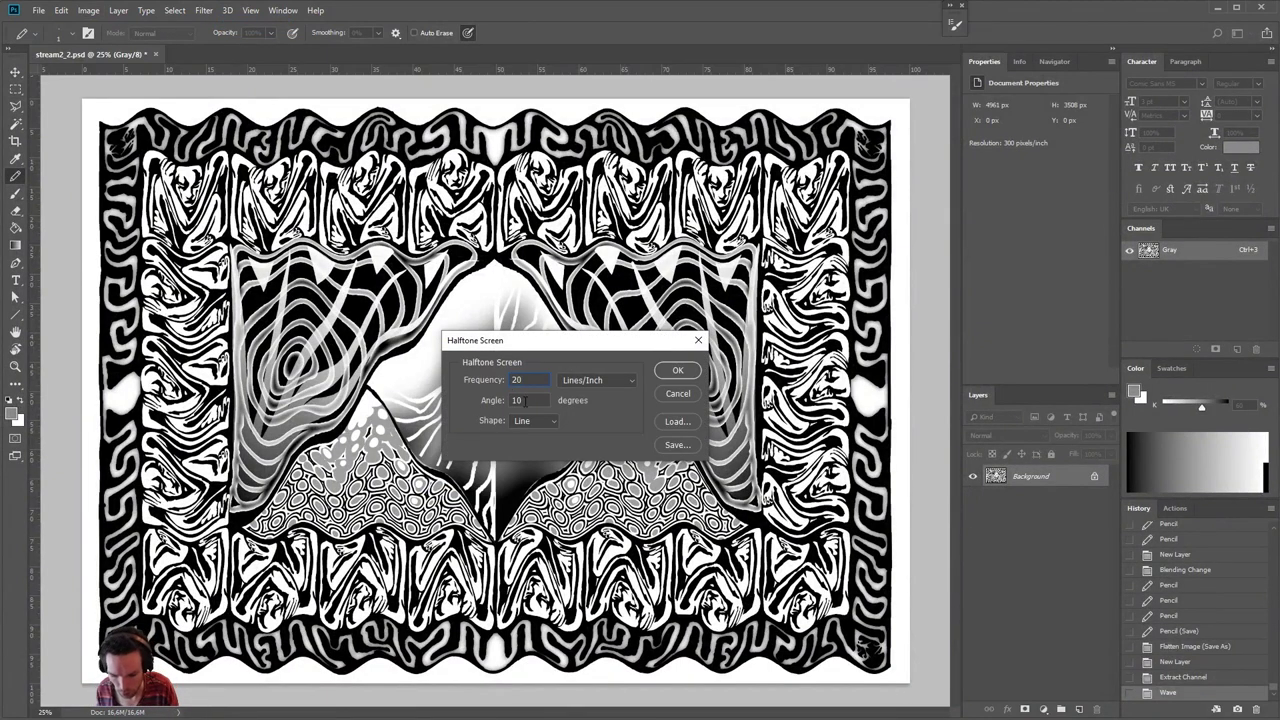
key("Tab")
key("Return")
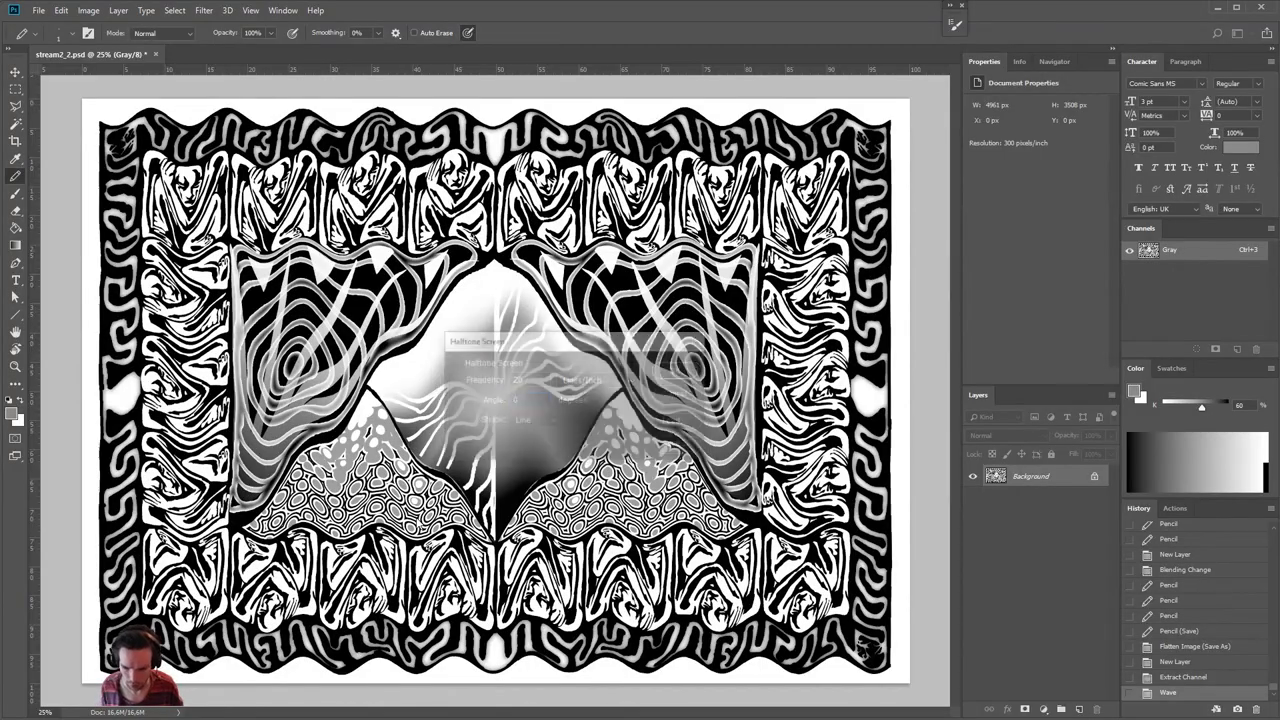
- Inspect the halftone lines on the central diamond up close, then undo and zoom back out
key("ctrl+plus")
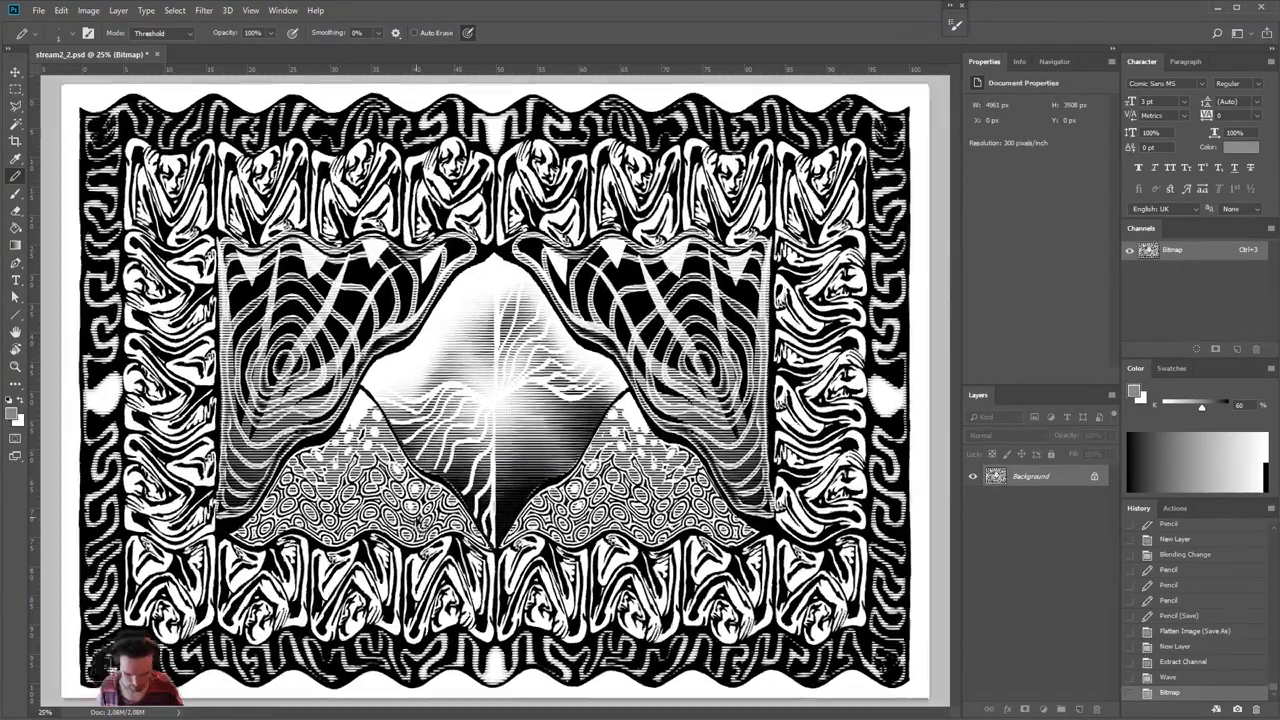
key("ctrl+plus")
scroll(495, 390, "up", 3)
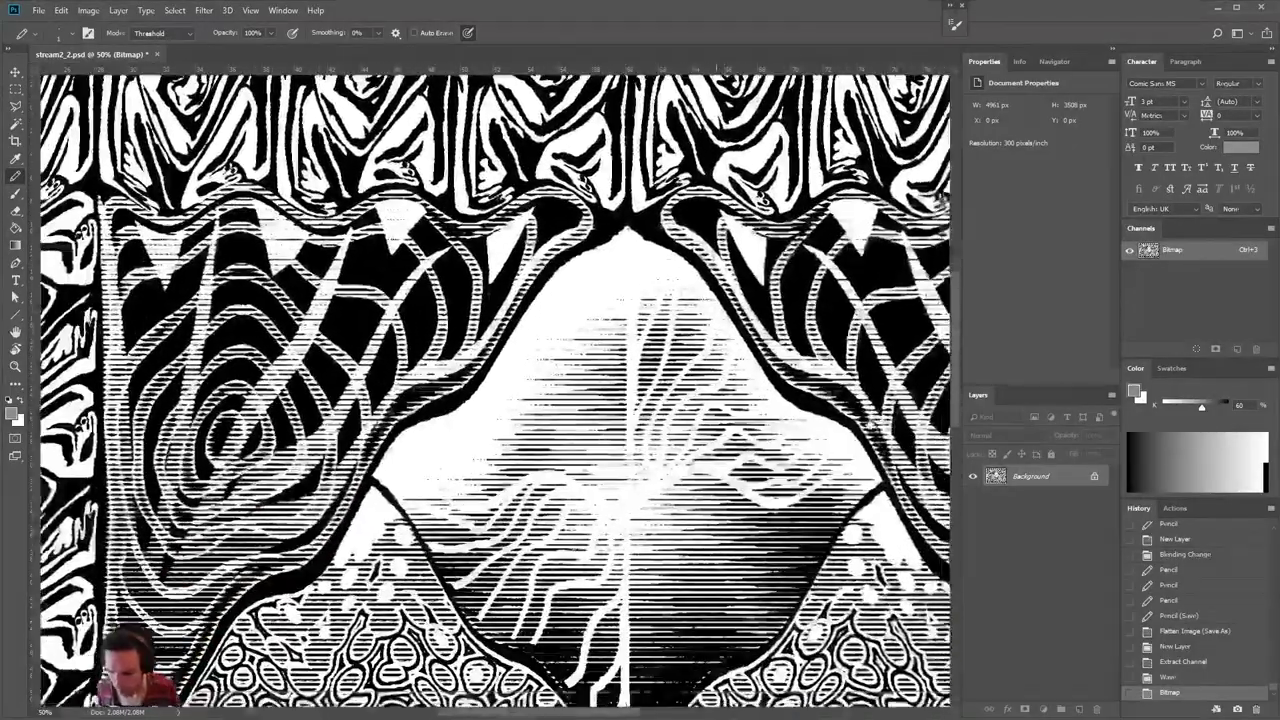
left_click_drag(723, 597, 818, 482)
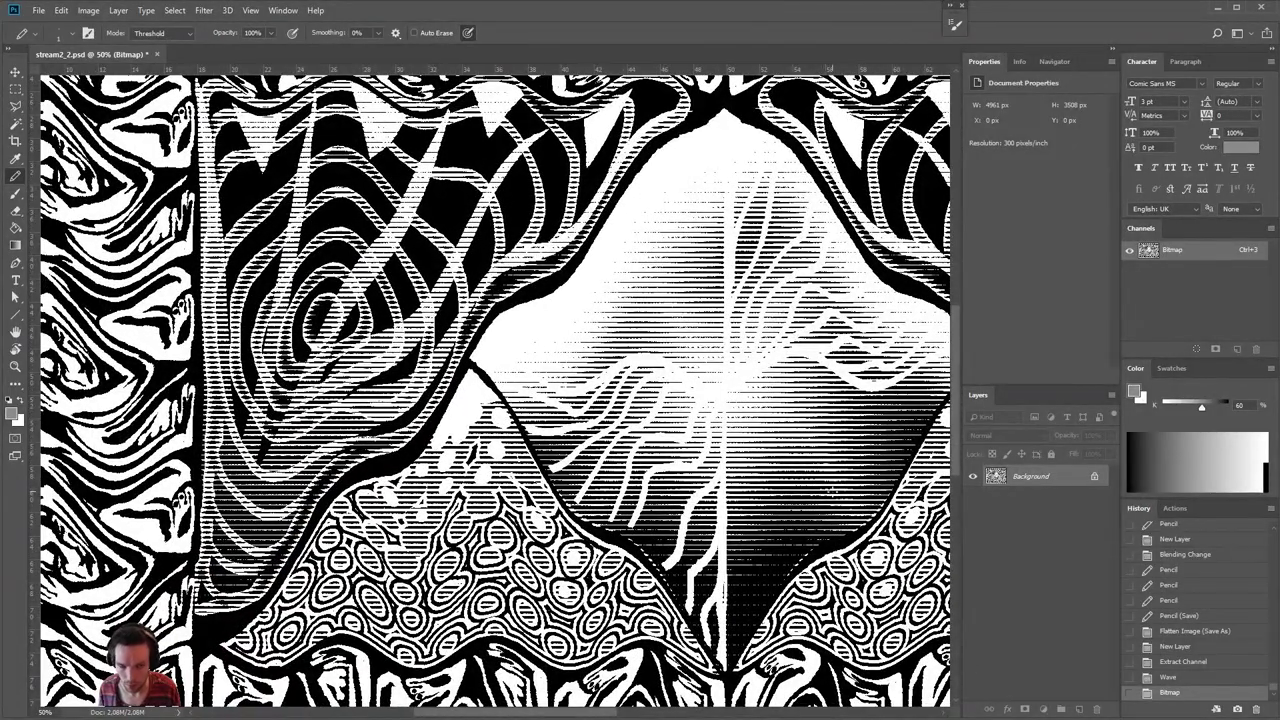
key("ctrl+z")
key("ctrl+minus")
key("ctrl+minus")
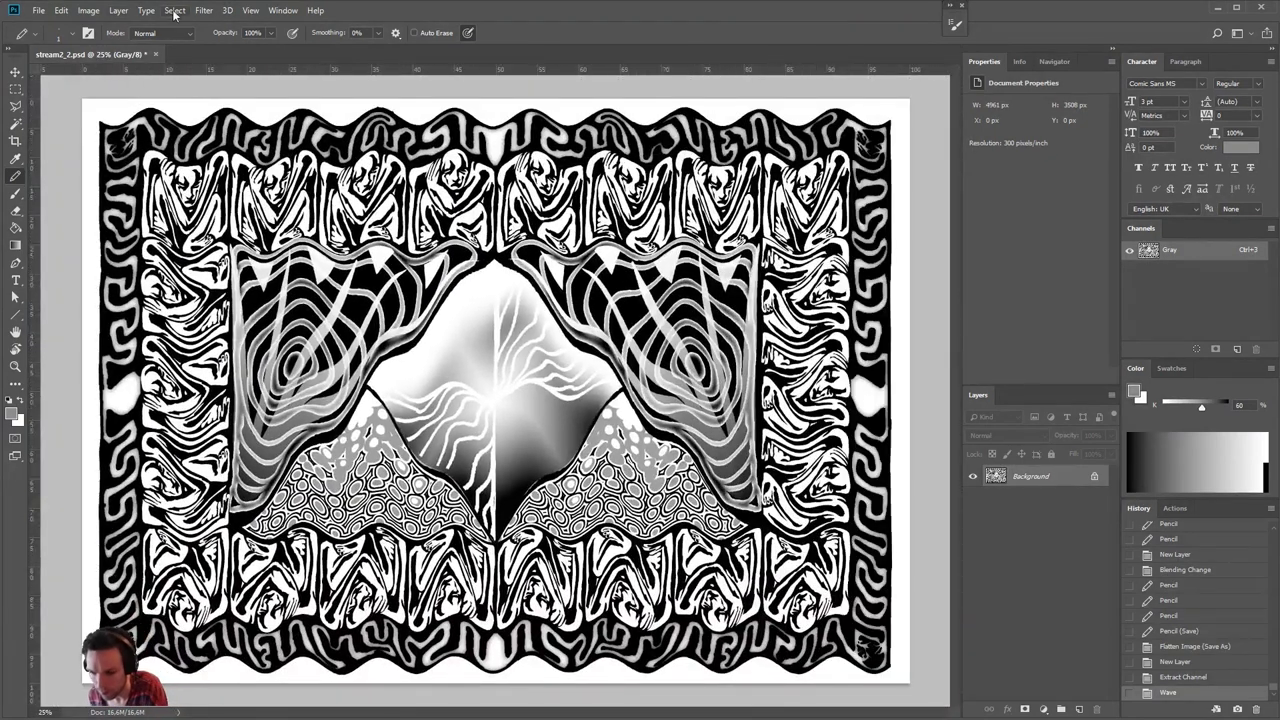
- Step back through History to restore the CMYK image
key("ctrl+z")
key("ctrl+a")
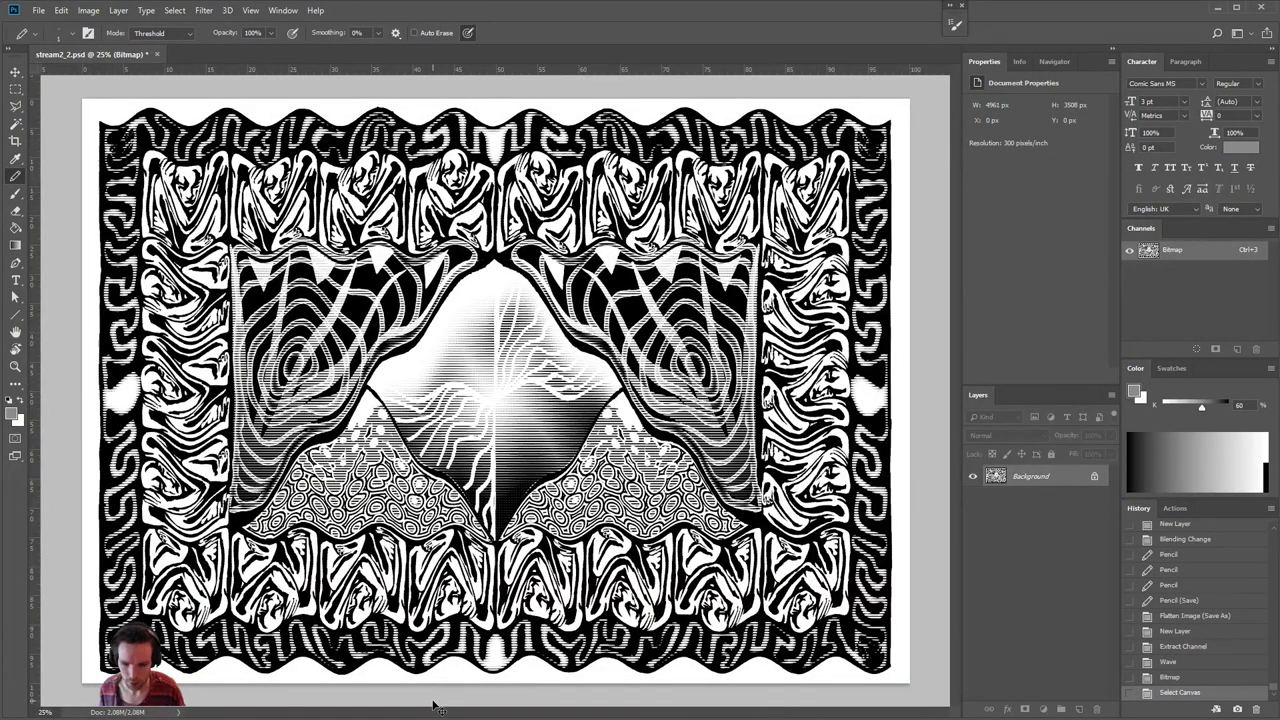
key("ctrl+alt+z")
key("ctrl+alt+z")
key("ctrl+alt+z")
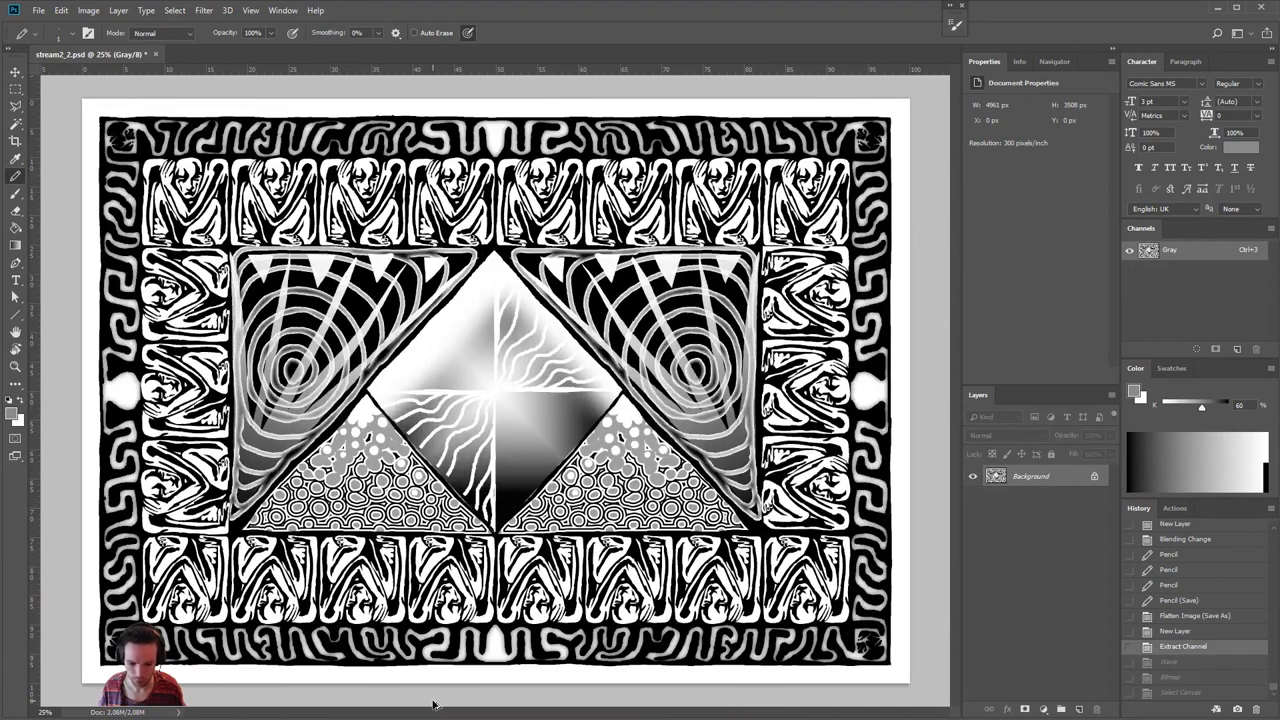
key("ctrl+alt+z")
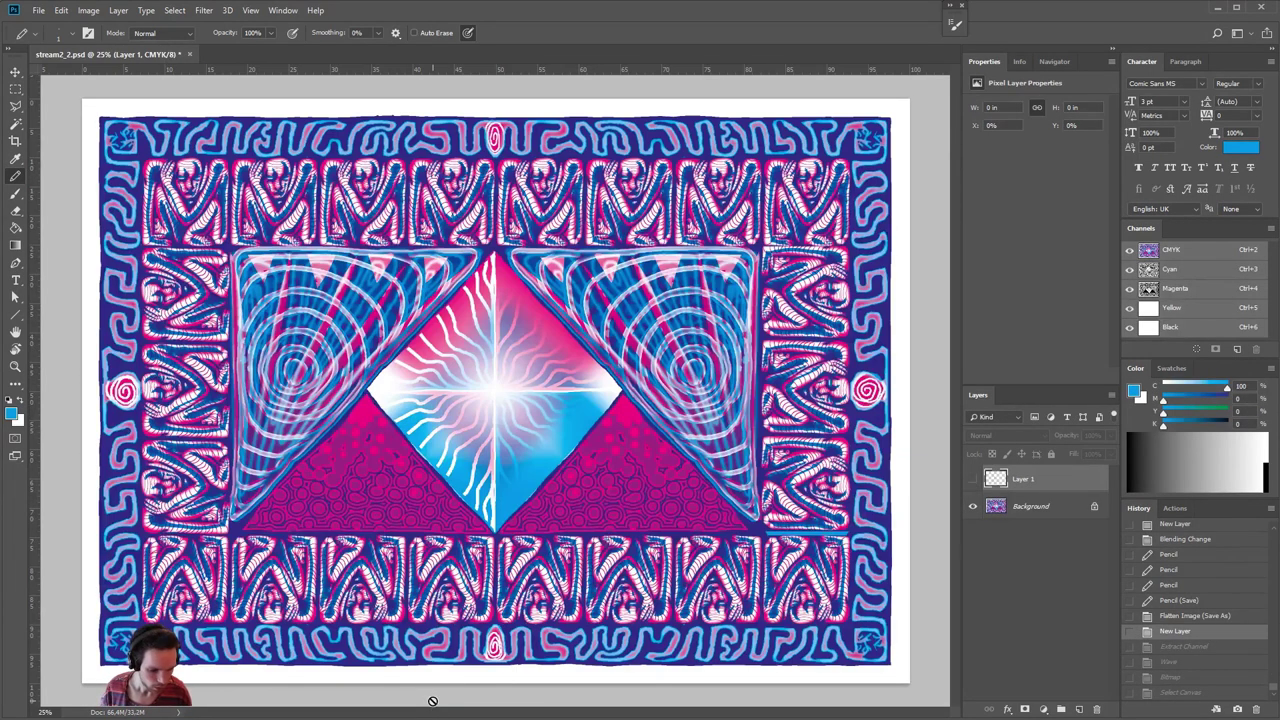
- Paste the wavy artwork in place into the Background layer's Cyan channel
left_click(1184, 272)
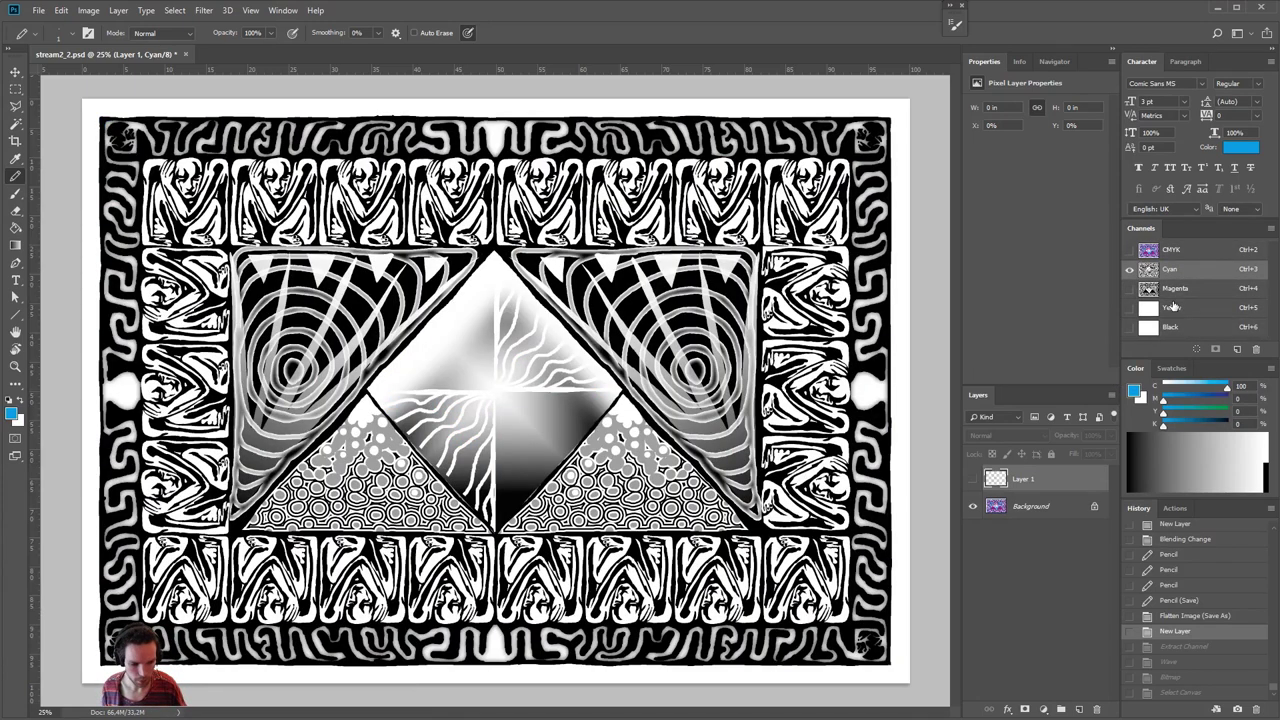
left_click(1045, 508)
left_click(1182, 272)
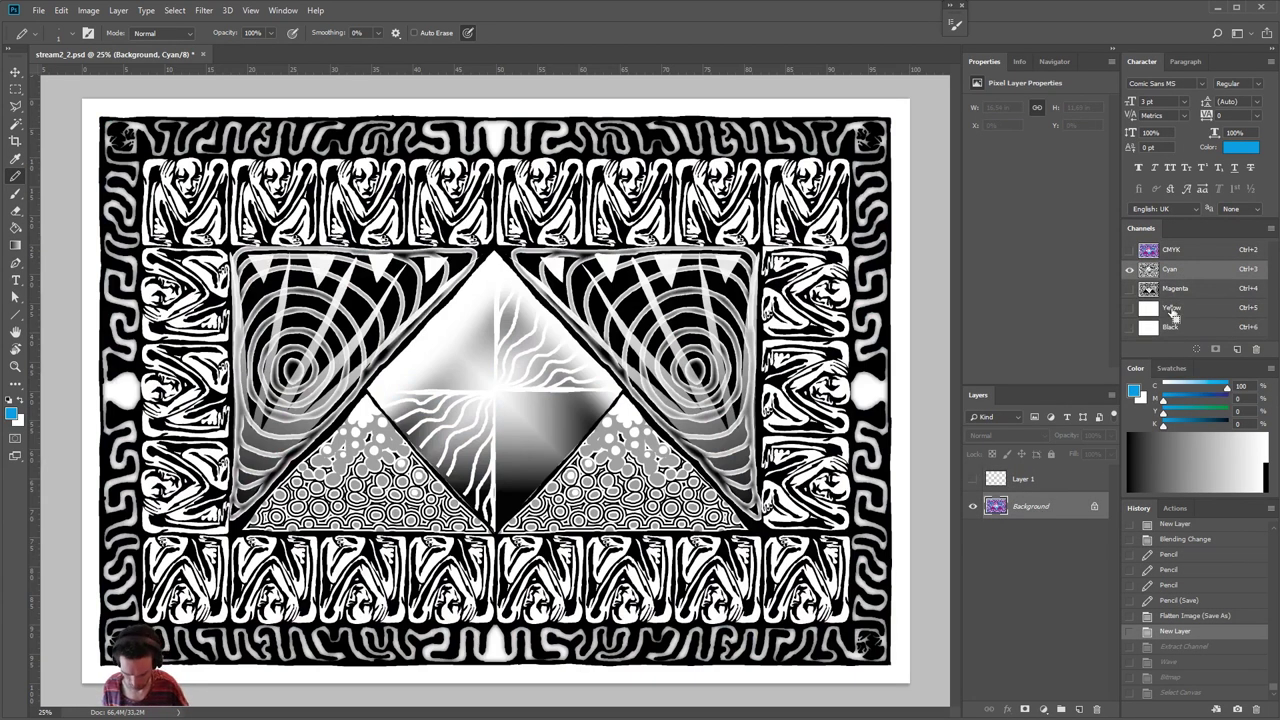
key("ctrl+shift+v")
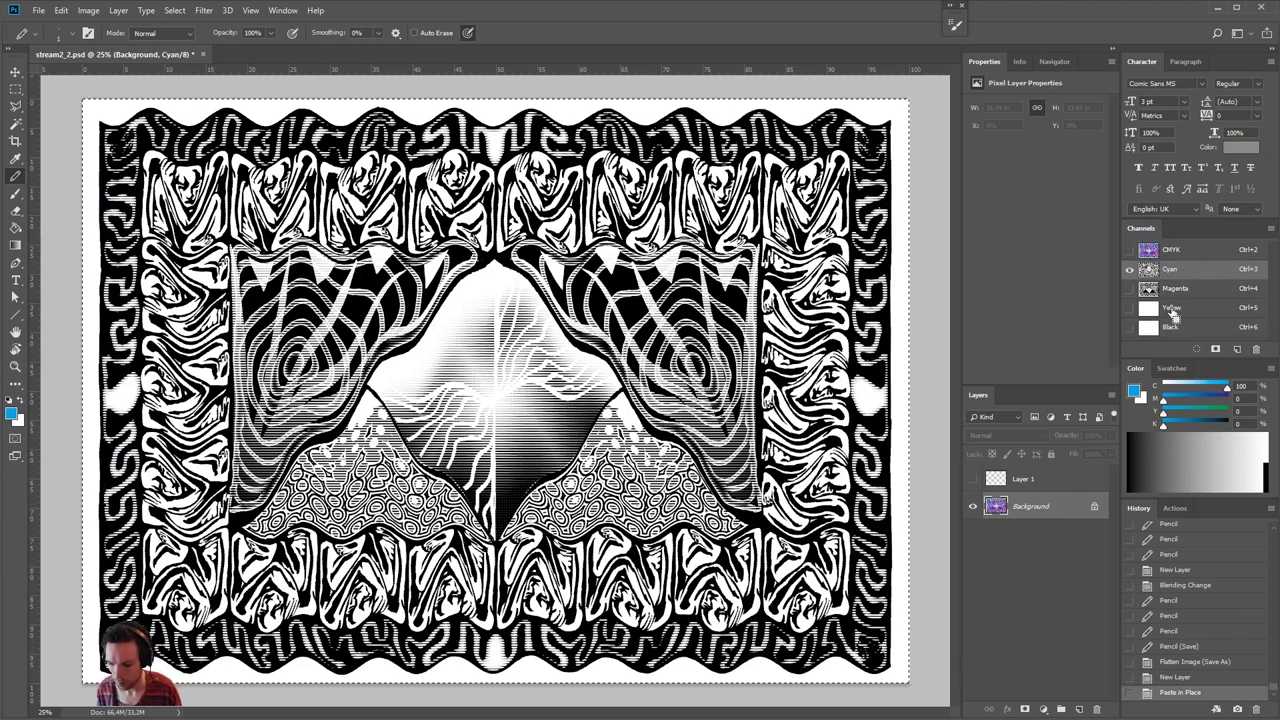
- Deselect the pasted image and select the whole canvas
key("ctrl+d")
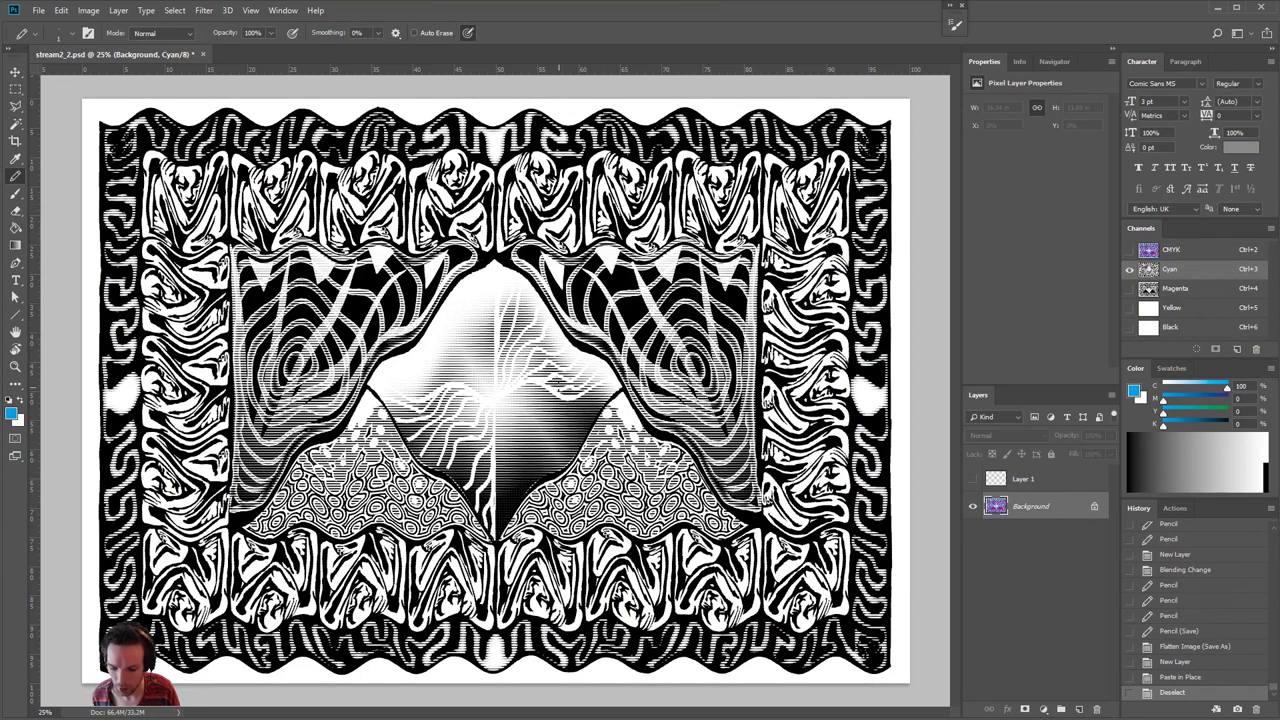
left_click(61, 10)
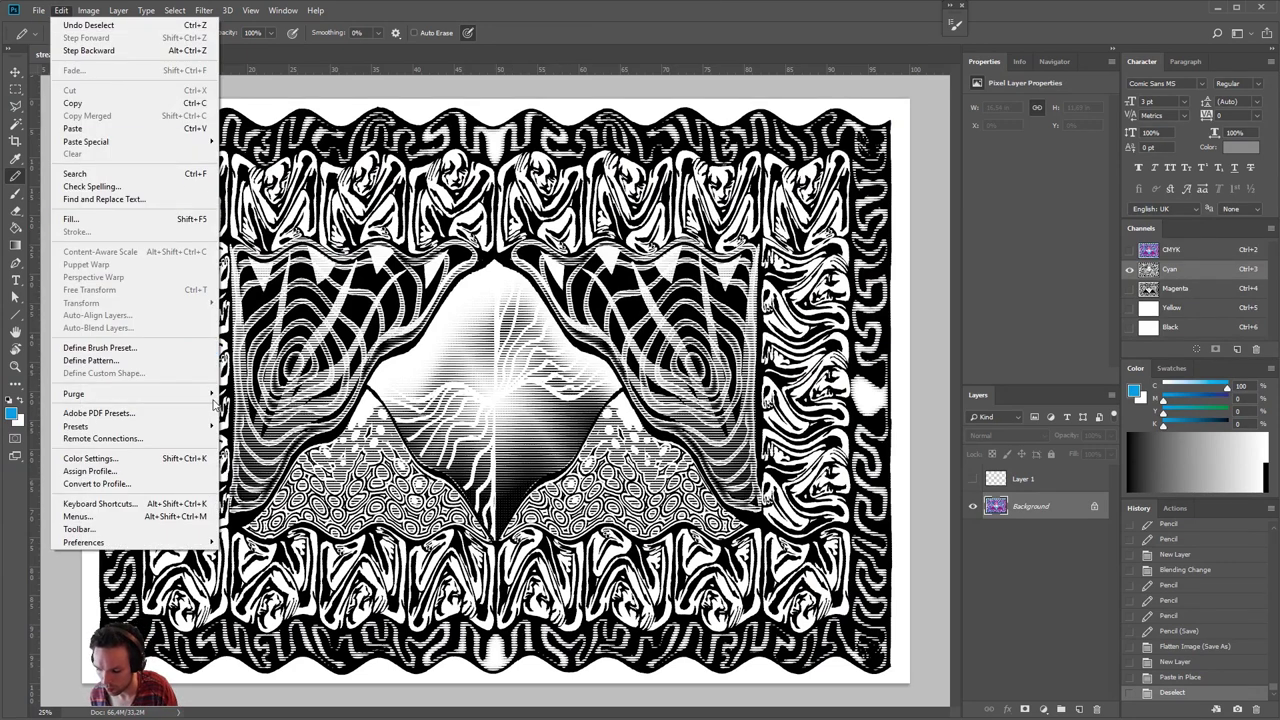
mouse_move(209, 396)
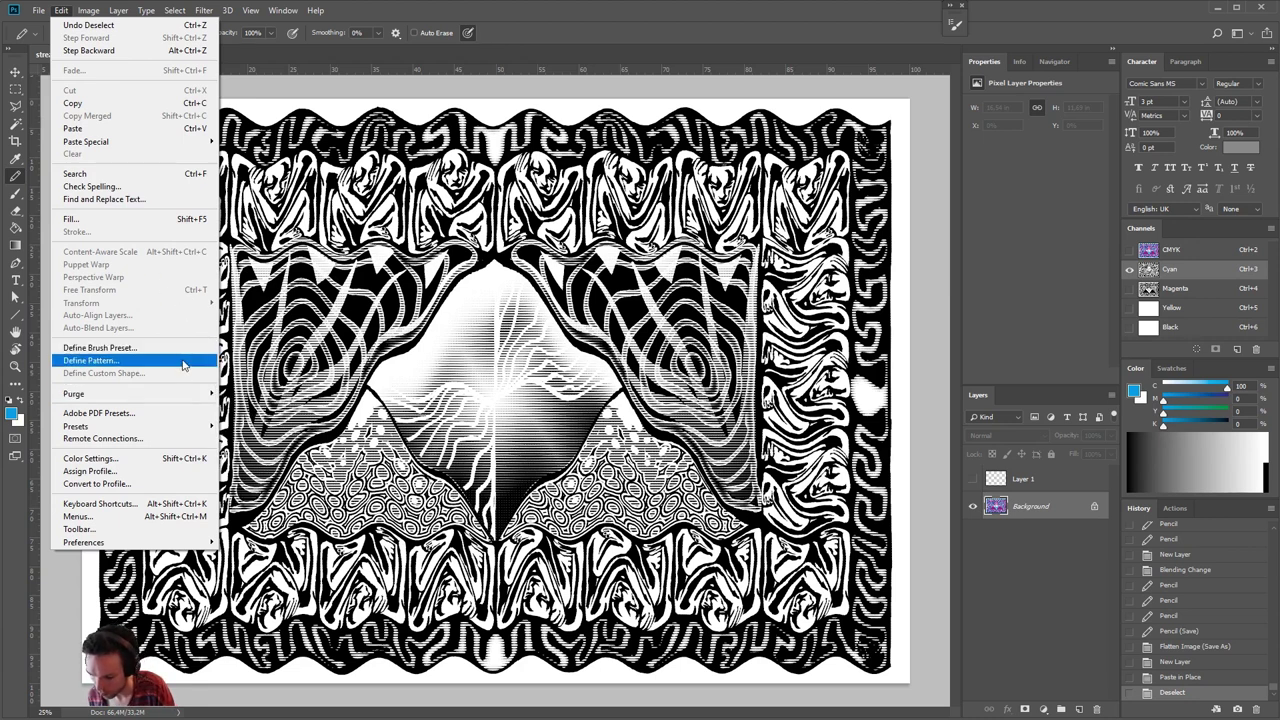
left_click(1030, 505)
key("ctrl+a")
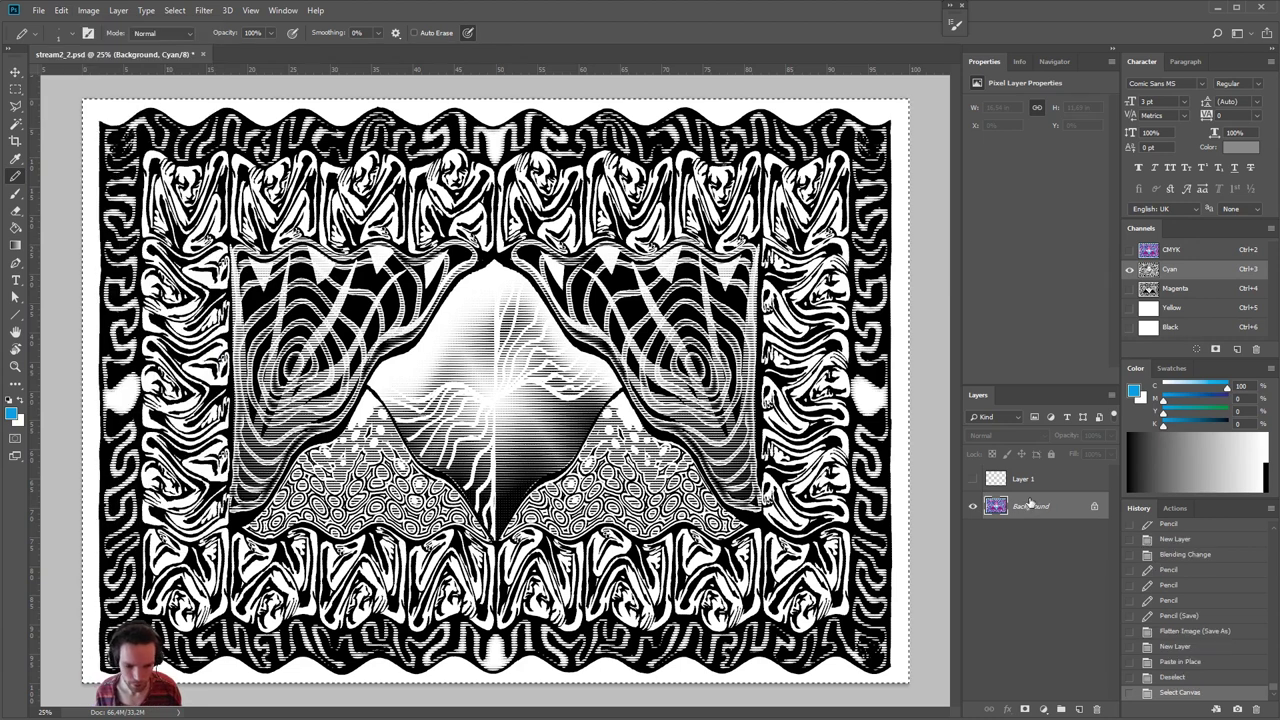
- Flip the Cyan channel image horizontally, undoing a mistaken vertical flip, and deselect
left_click(61, 10)
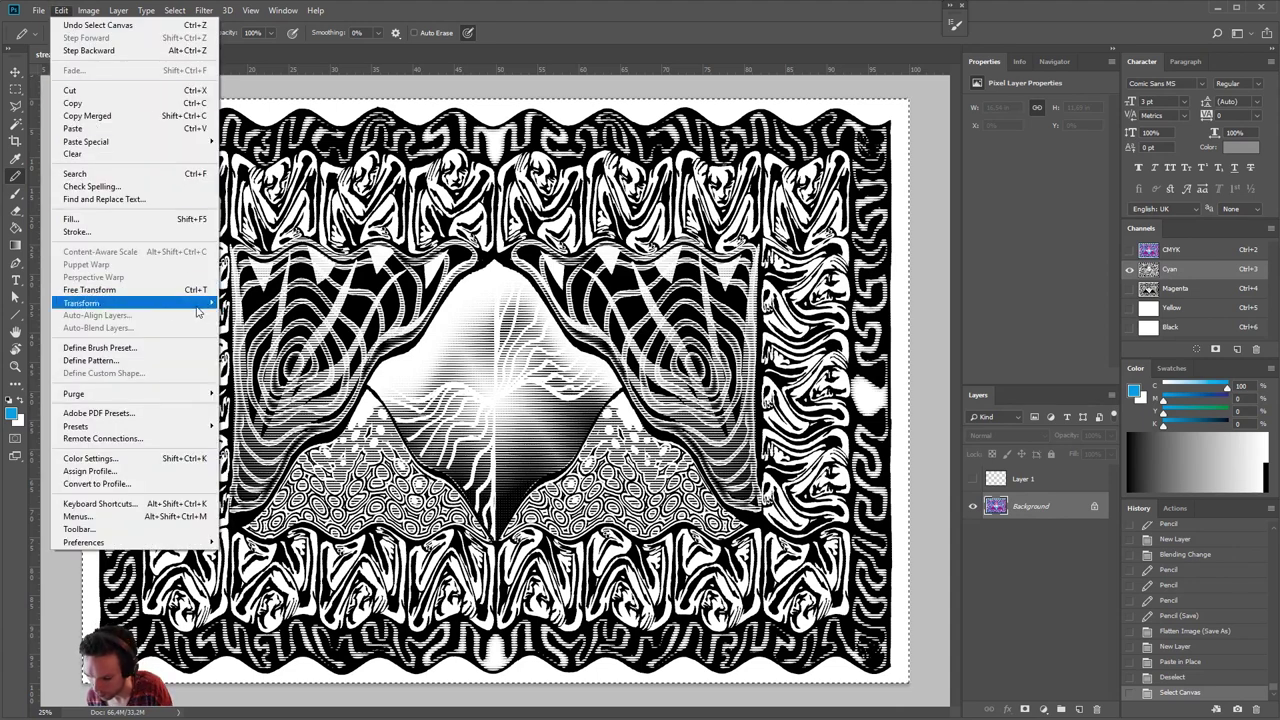
mouse_move(197, 310)
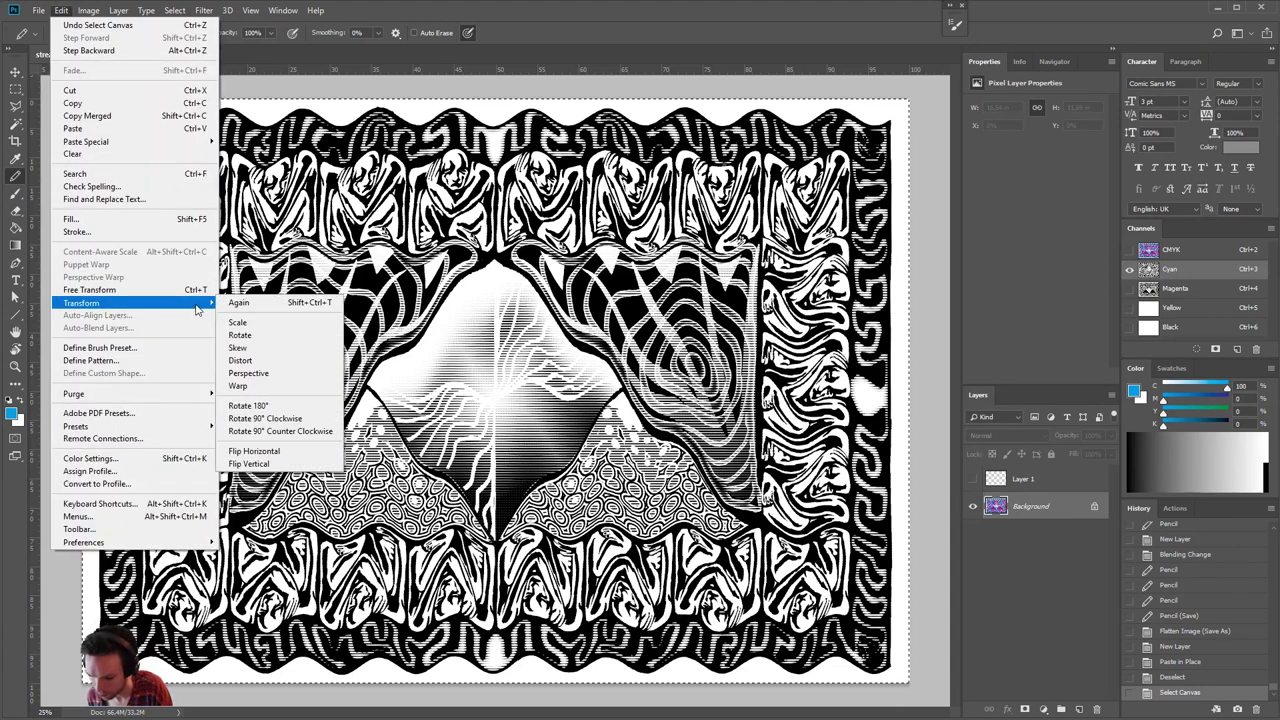
left_click(310, 465)
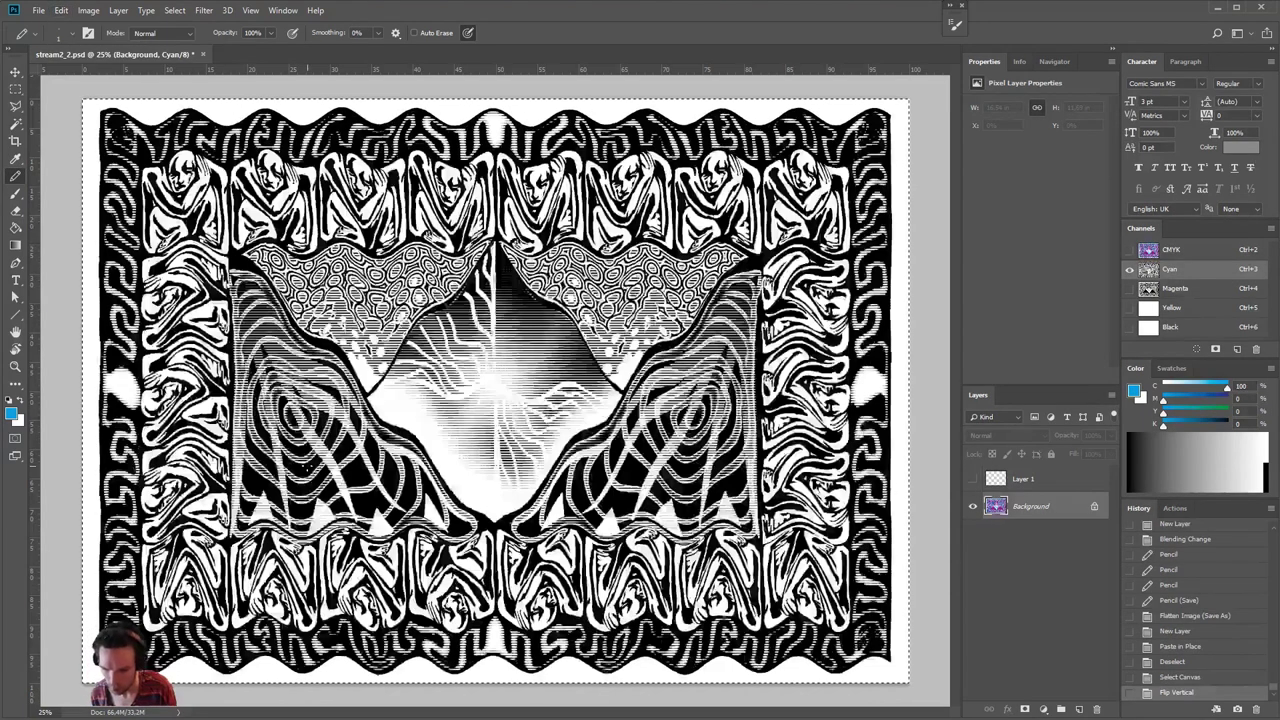
key("ctrl+z")
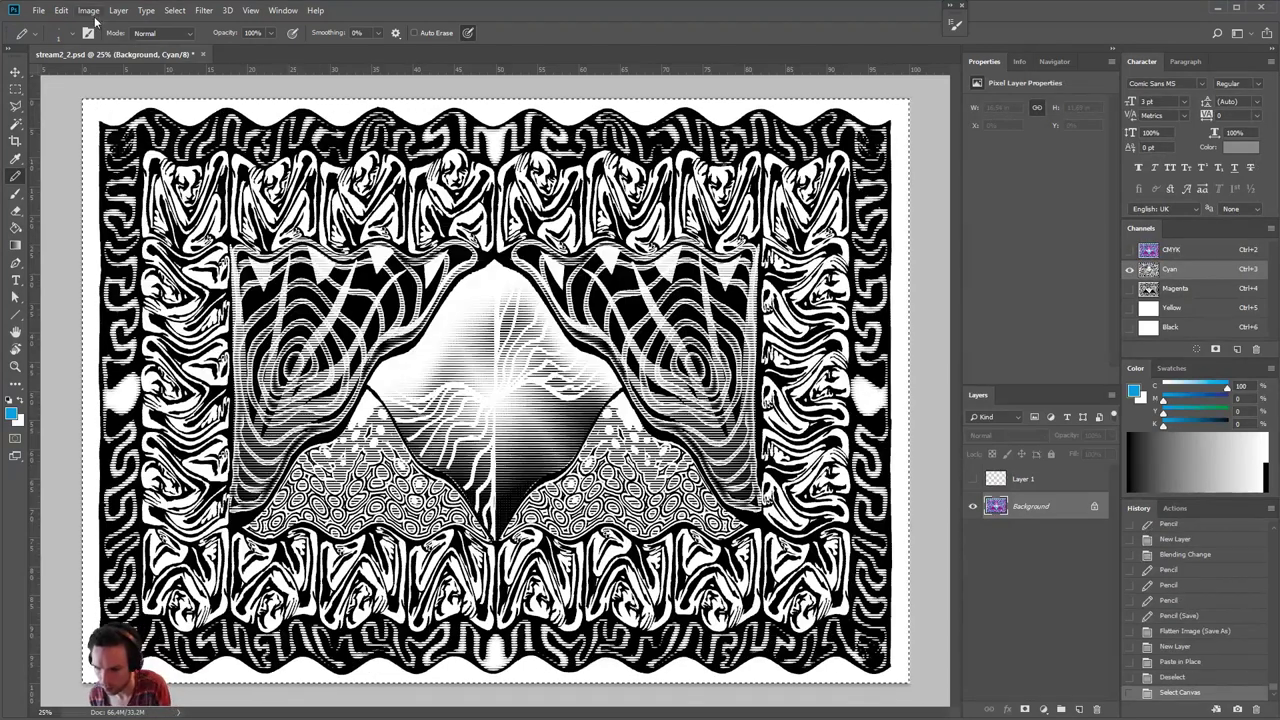
left_click(90, 11)
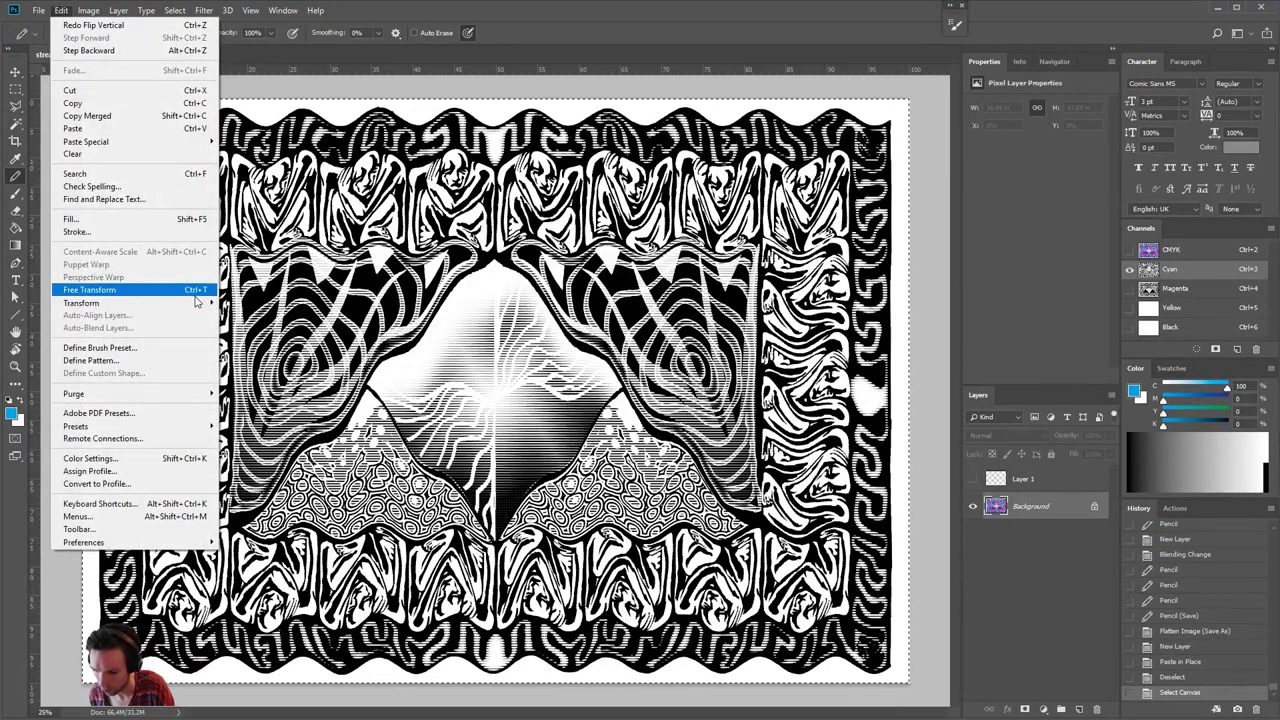
mouse_move(197, 303)
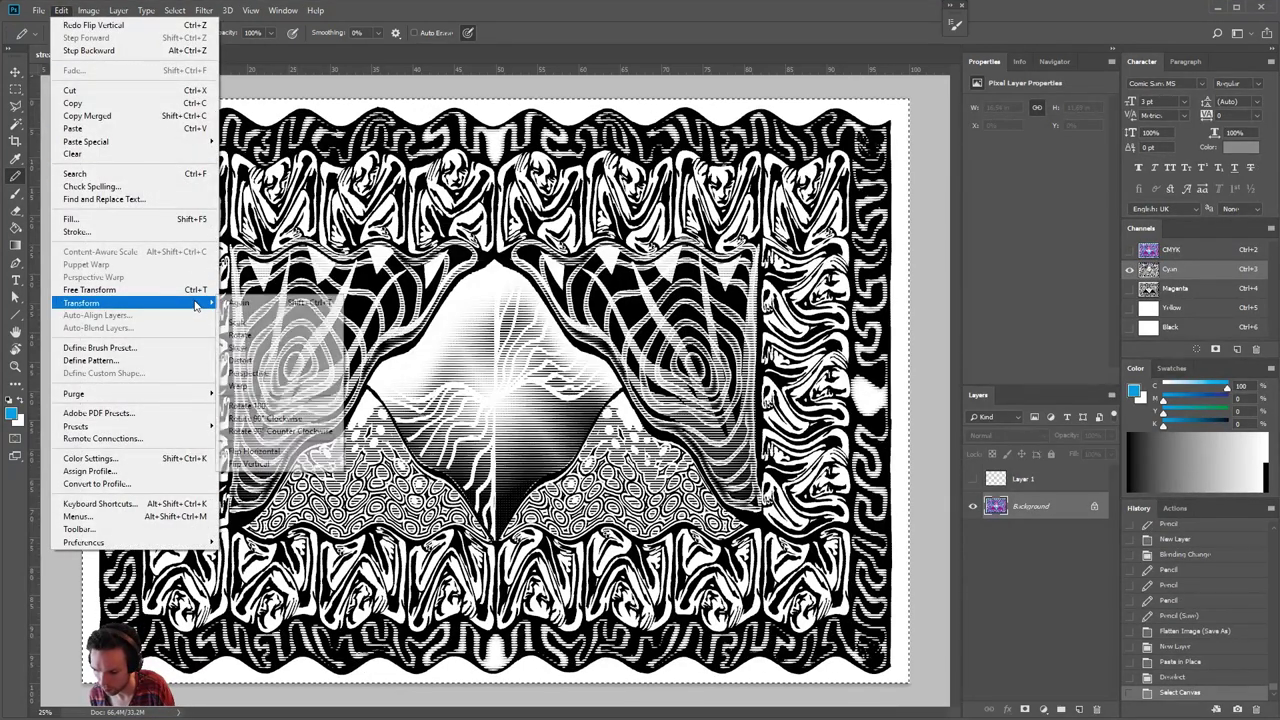
left_click(288, 451)
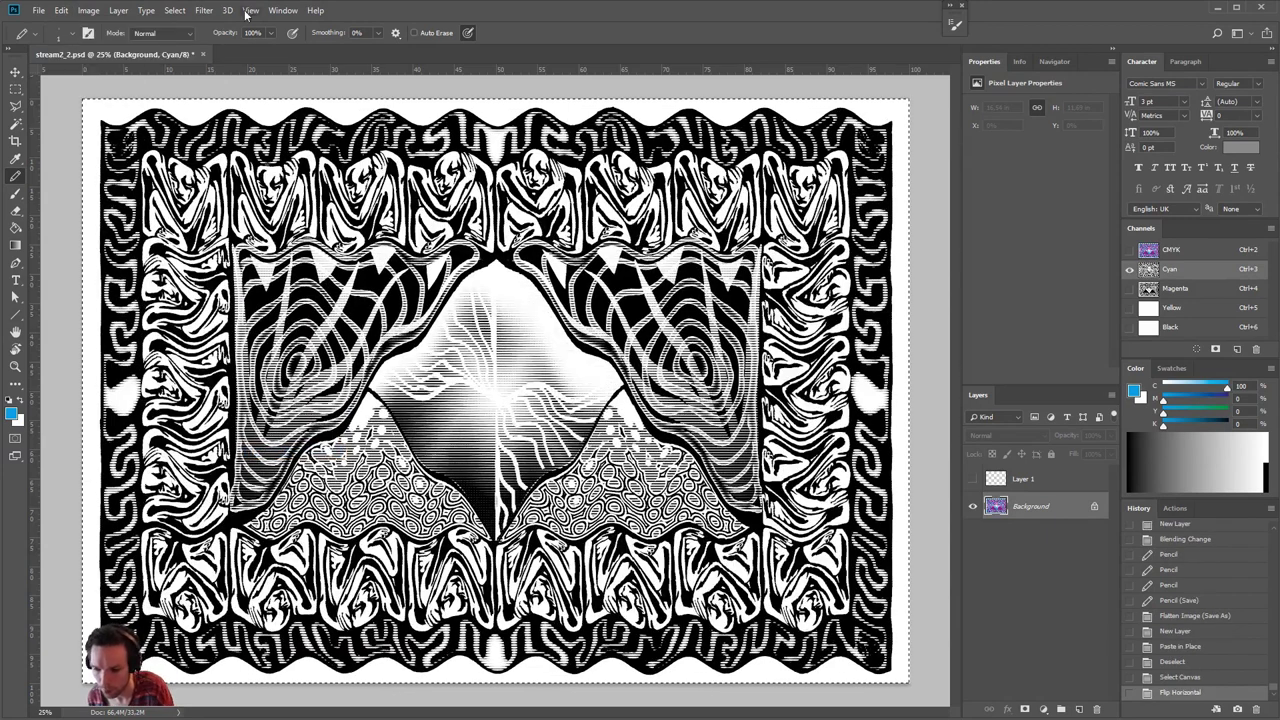
key("ctrl+d")
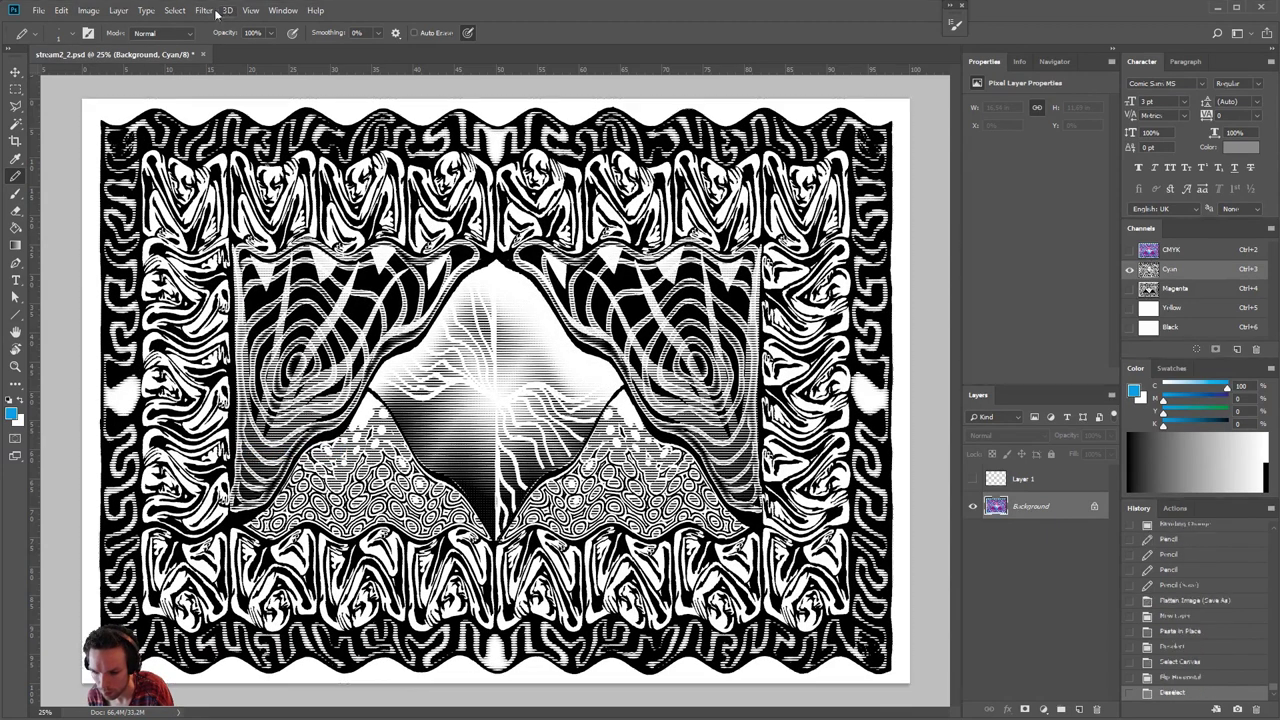
left_click(204, 10)
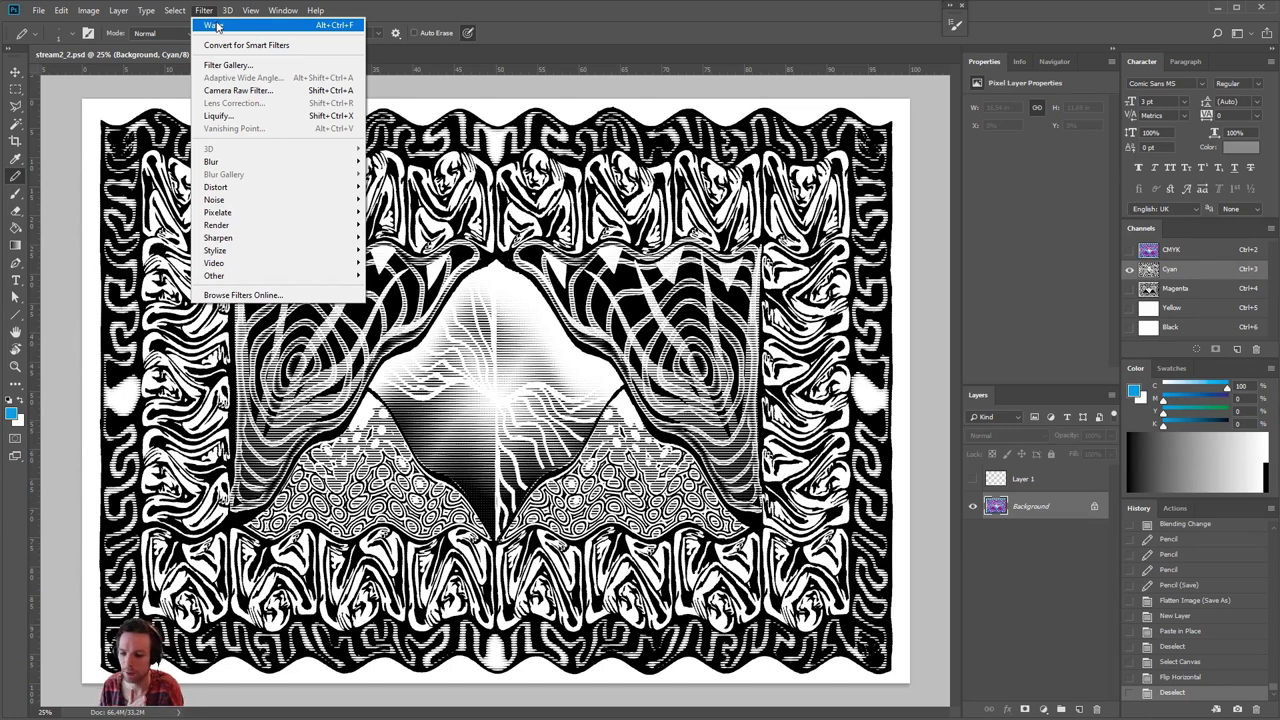
- Flip the canvas vertically and reapply the Wave filter to cancel the Cyan distortion
left_click(216, 25)
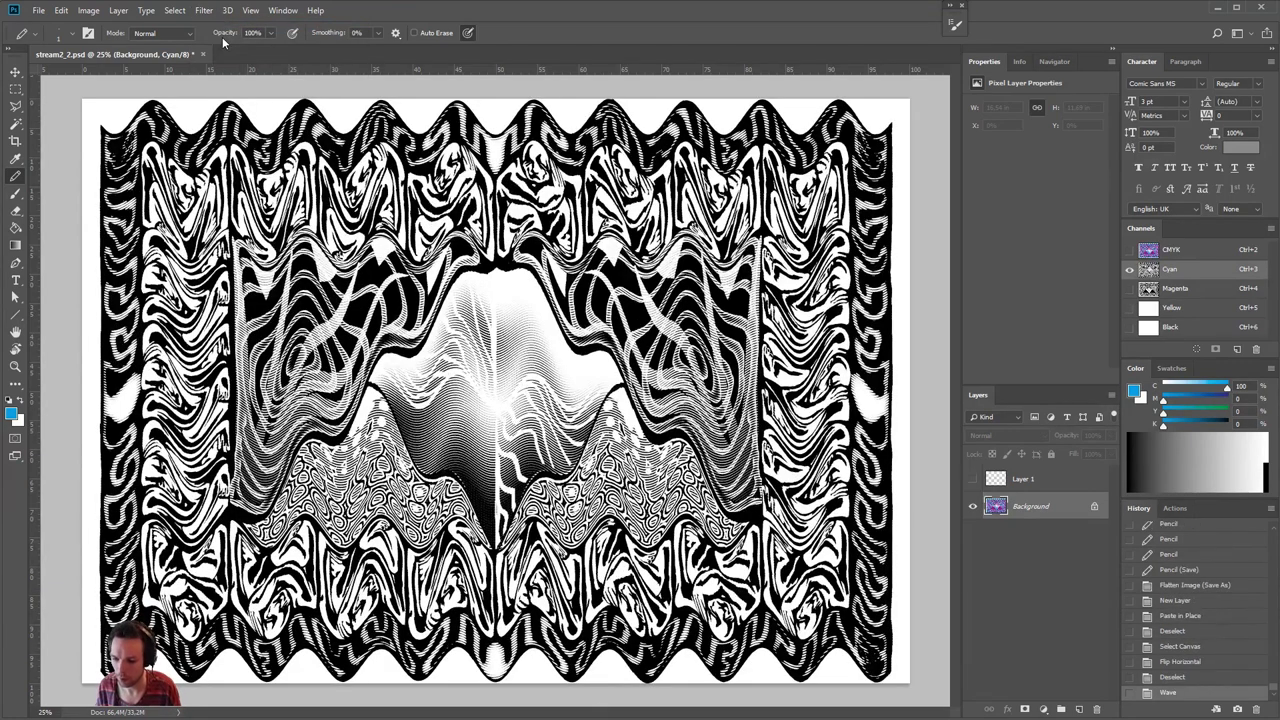
key("ctrl+alt+z")
key("ctrl+alt+z")
key("ctrl+alt+z")
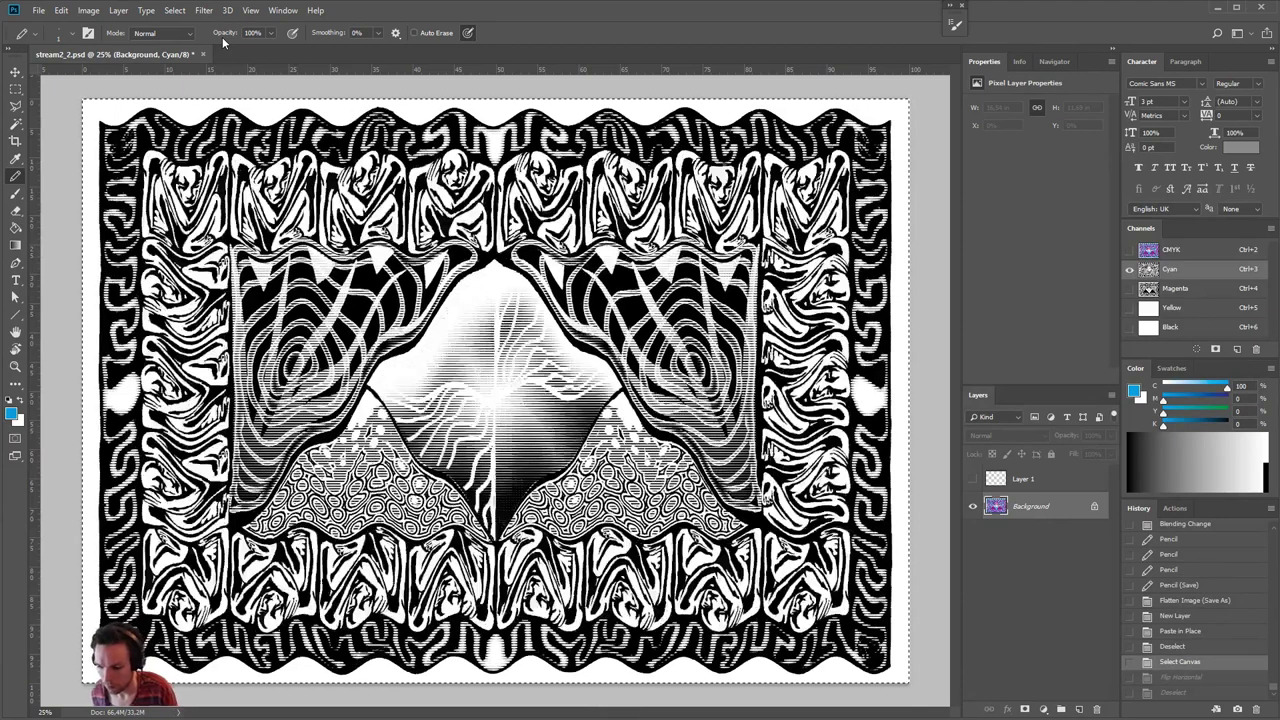
left_click(89, 11)
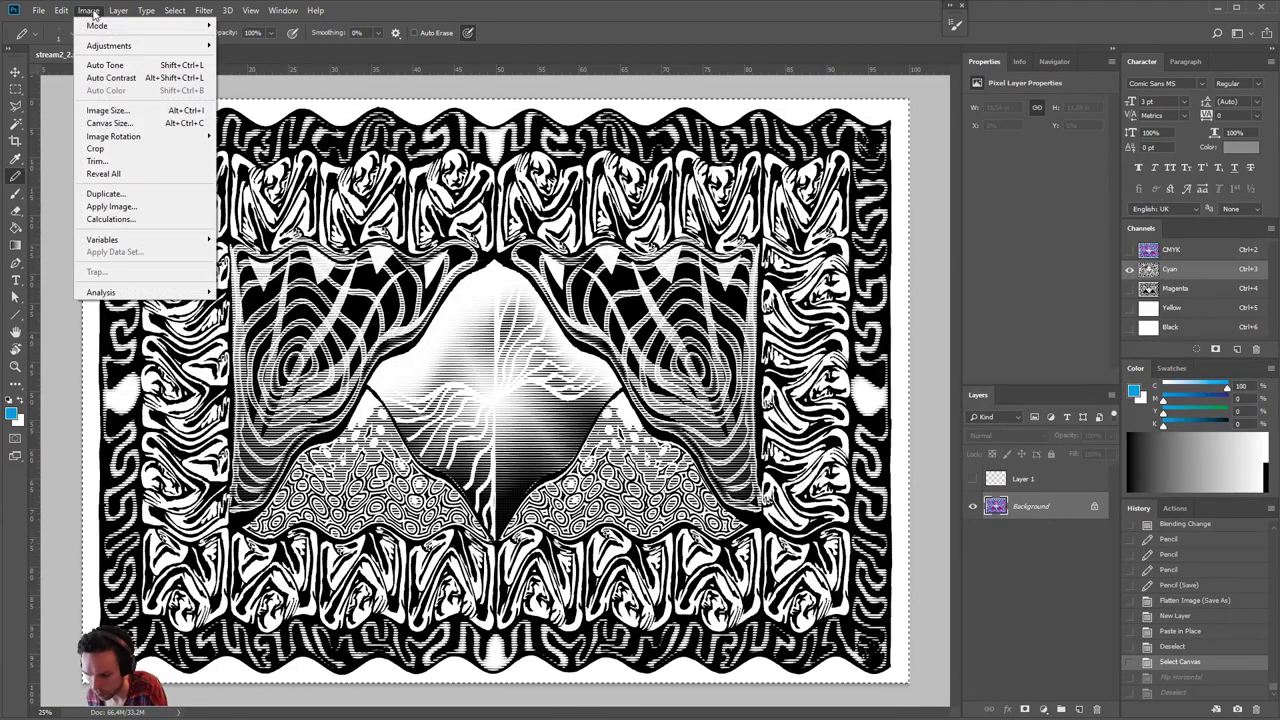
mouse_move(200, 136)
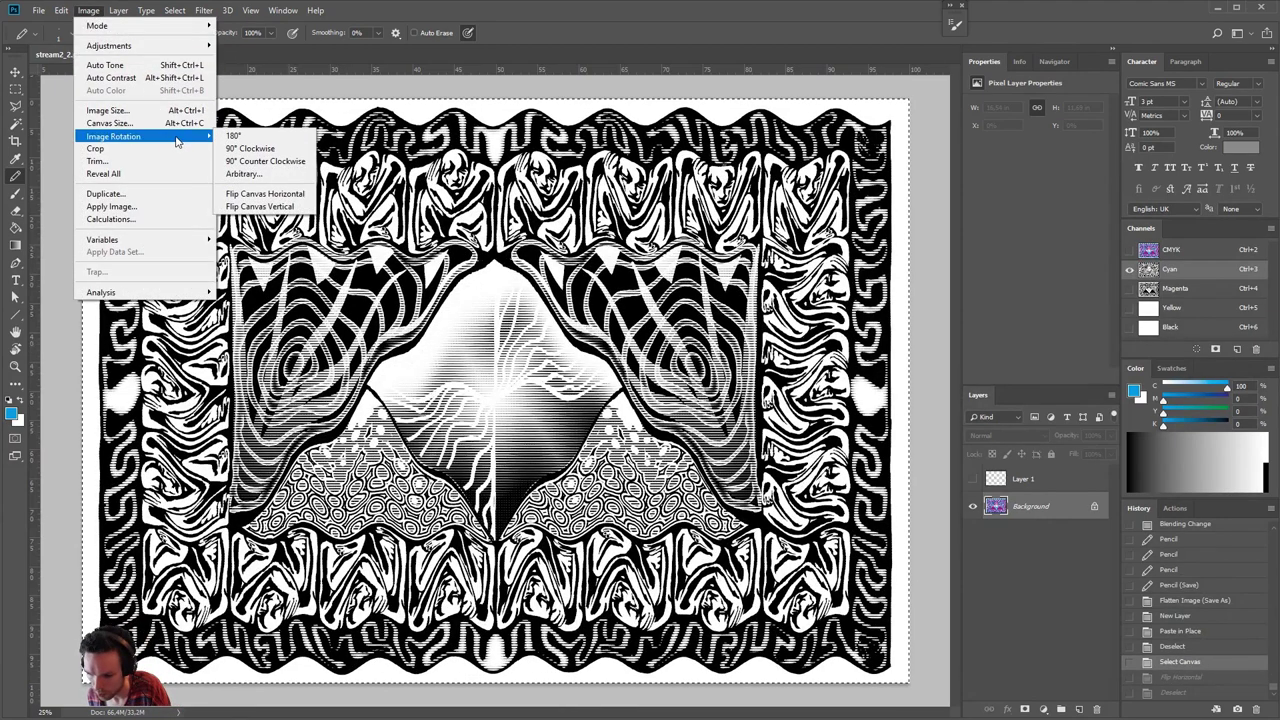
left_click(262, 206)
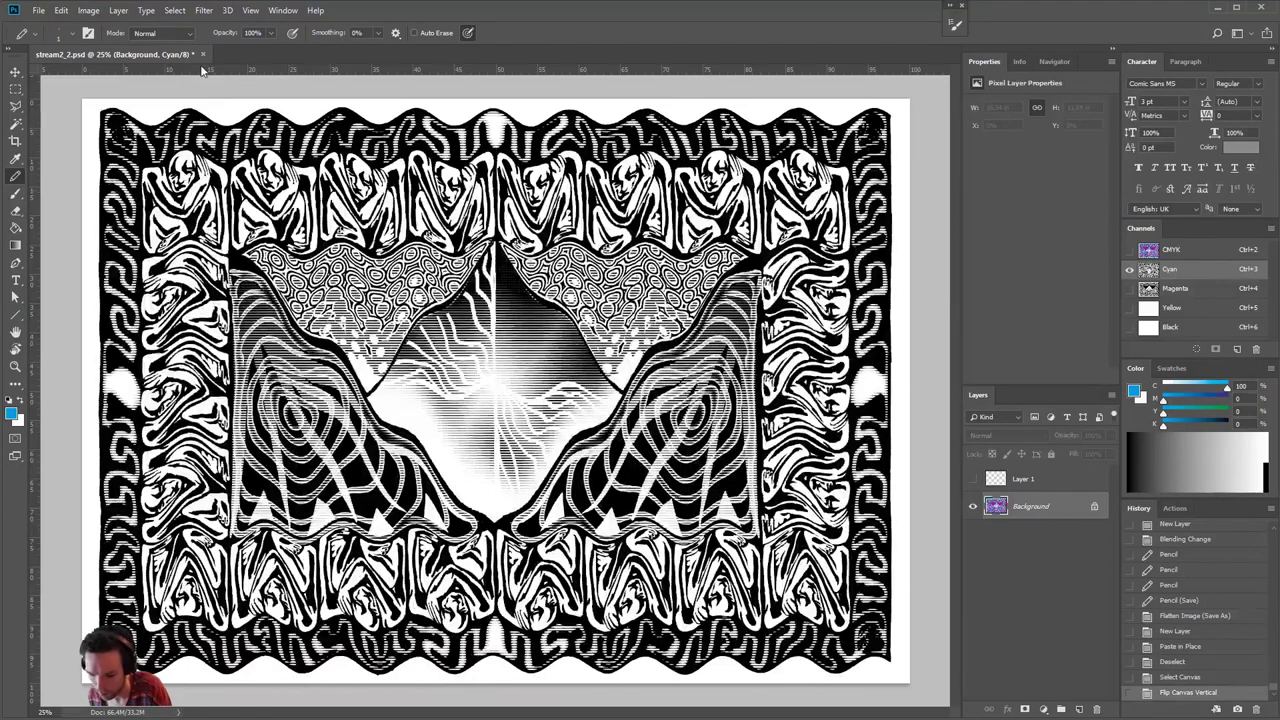
left_click(204, 12)
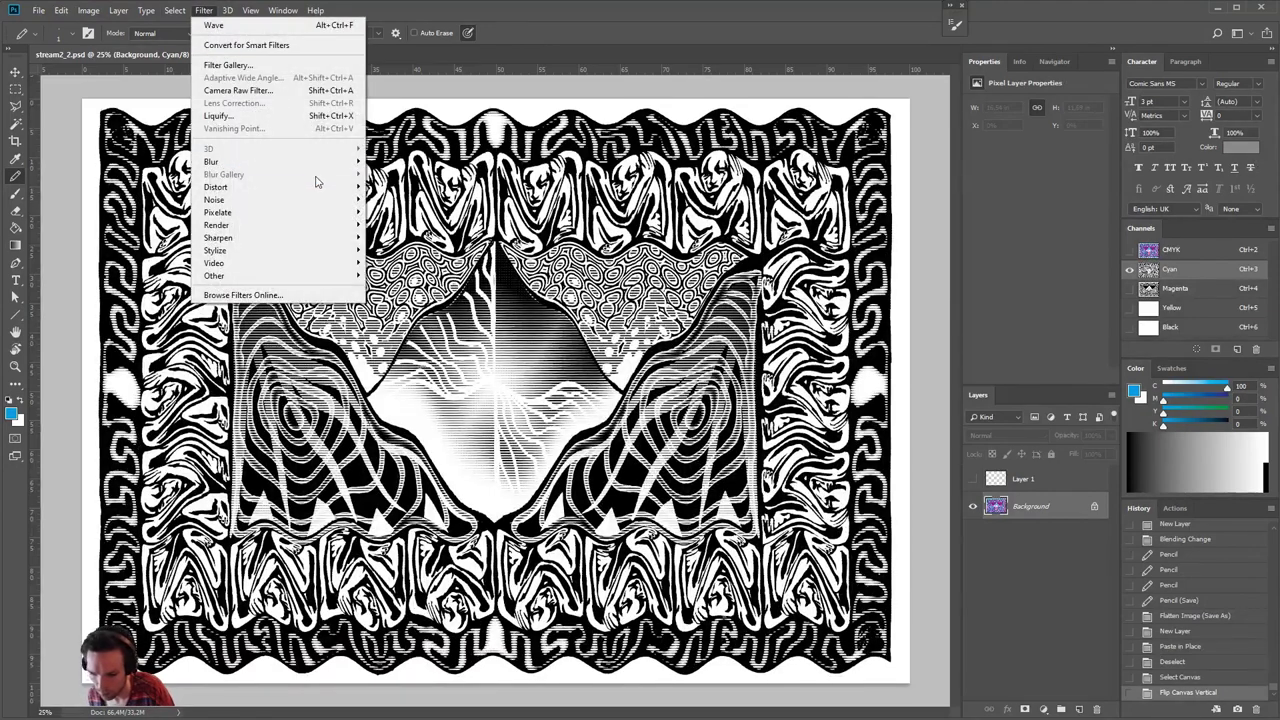
left_click(267, 26)
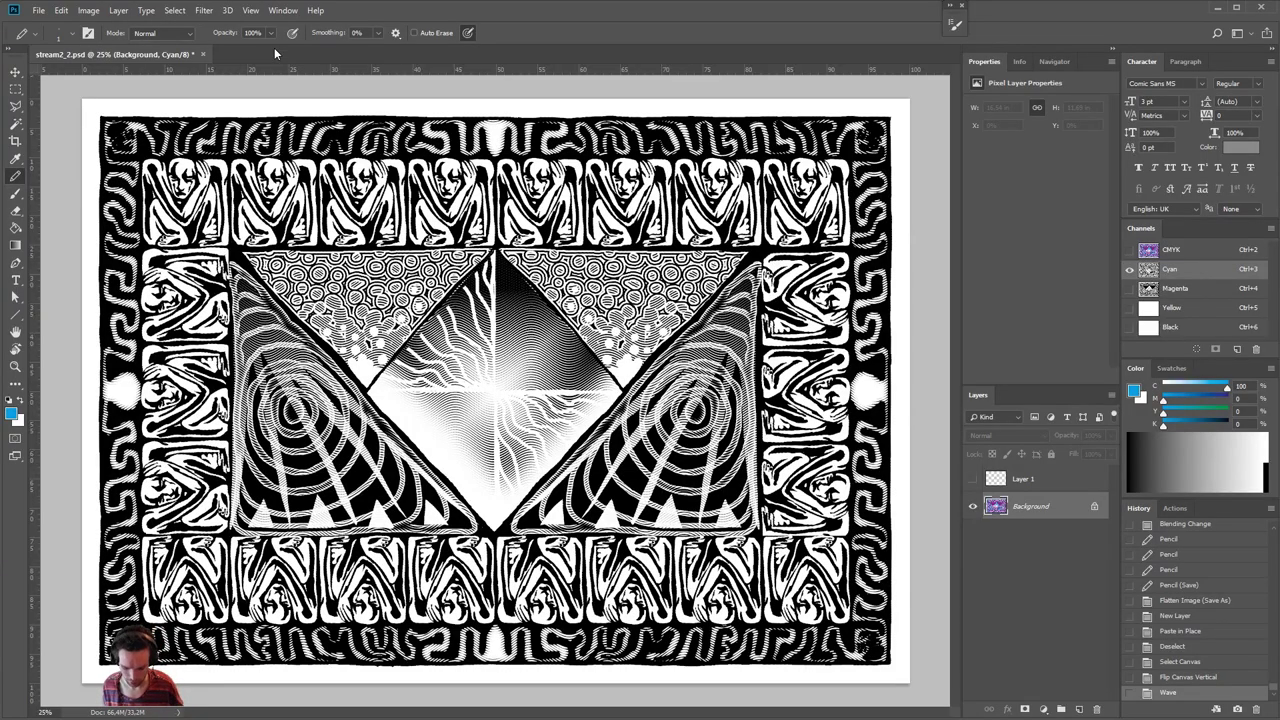
key("ctrl+plus")
key("ctrl+plus")
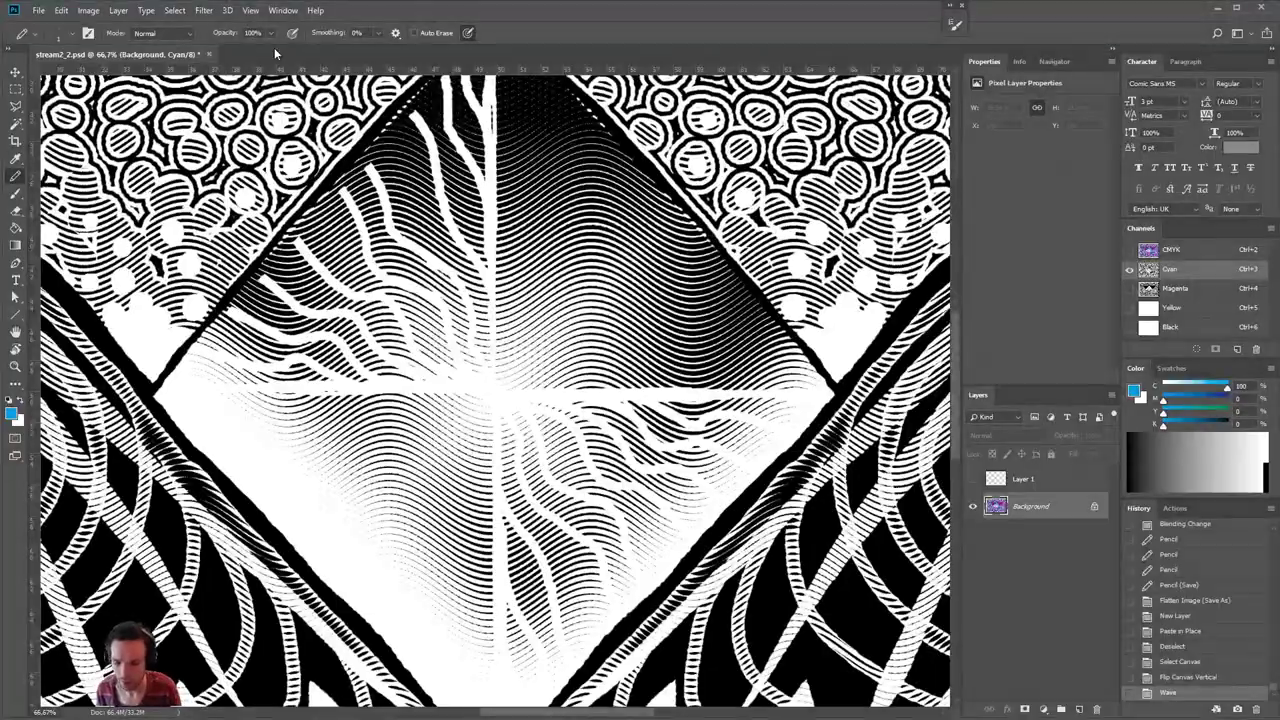
key("ctrl+plus")
scroll(495, 390, "up", 10)
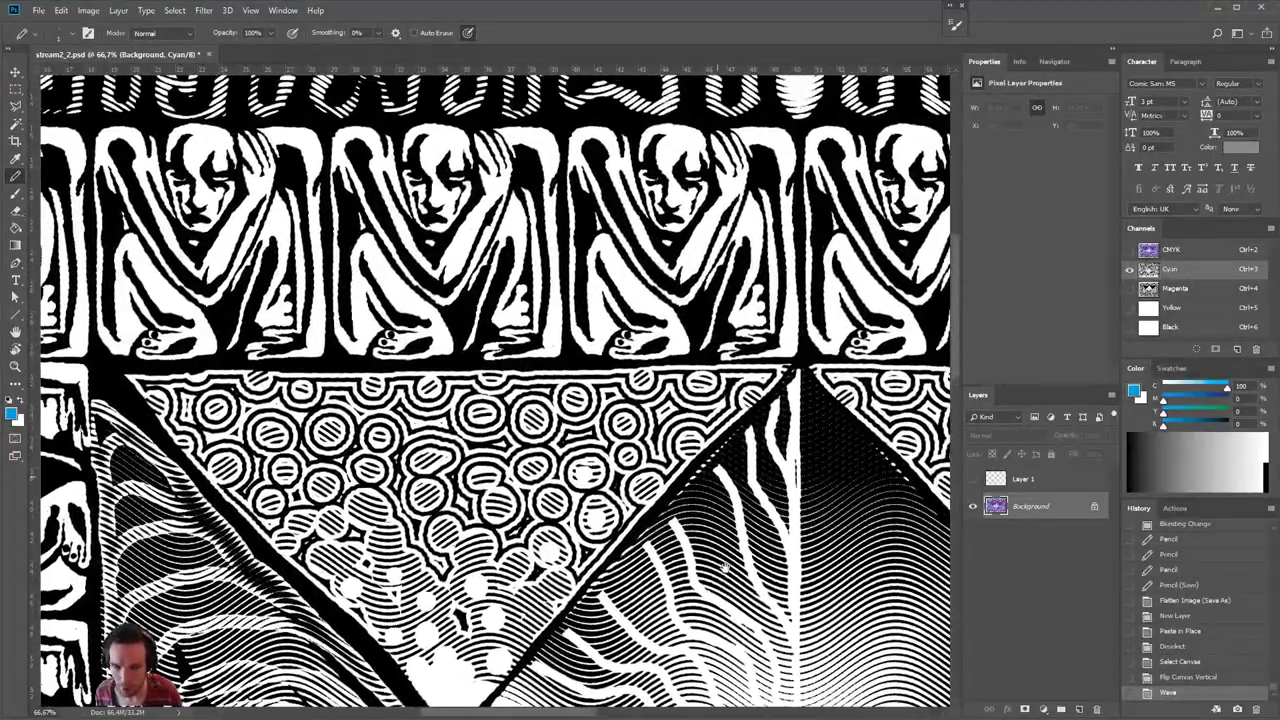
scroll(495, 390, "down", 5)
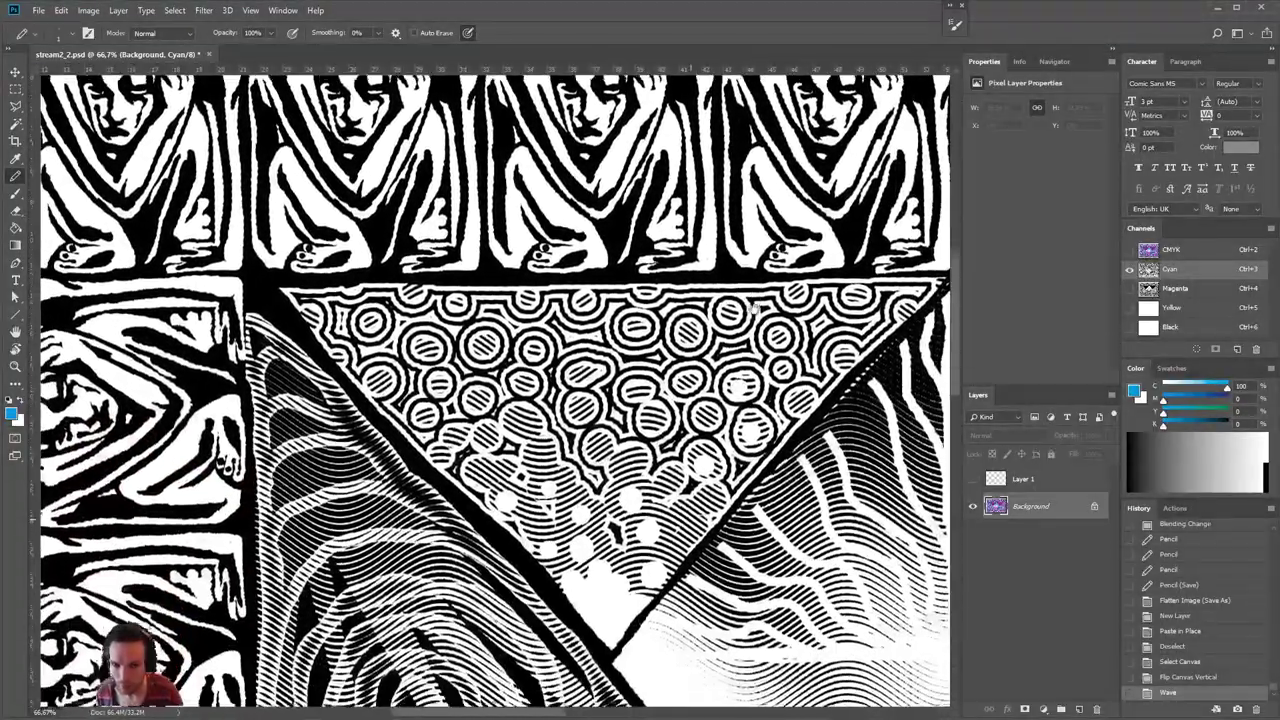
scroll(495, 390, "up", 10)
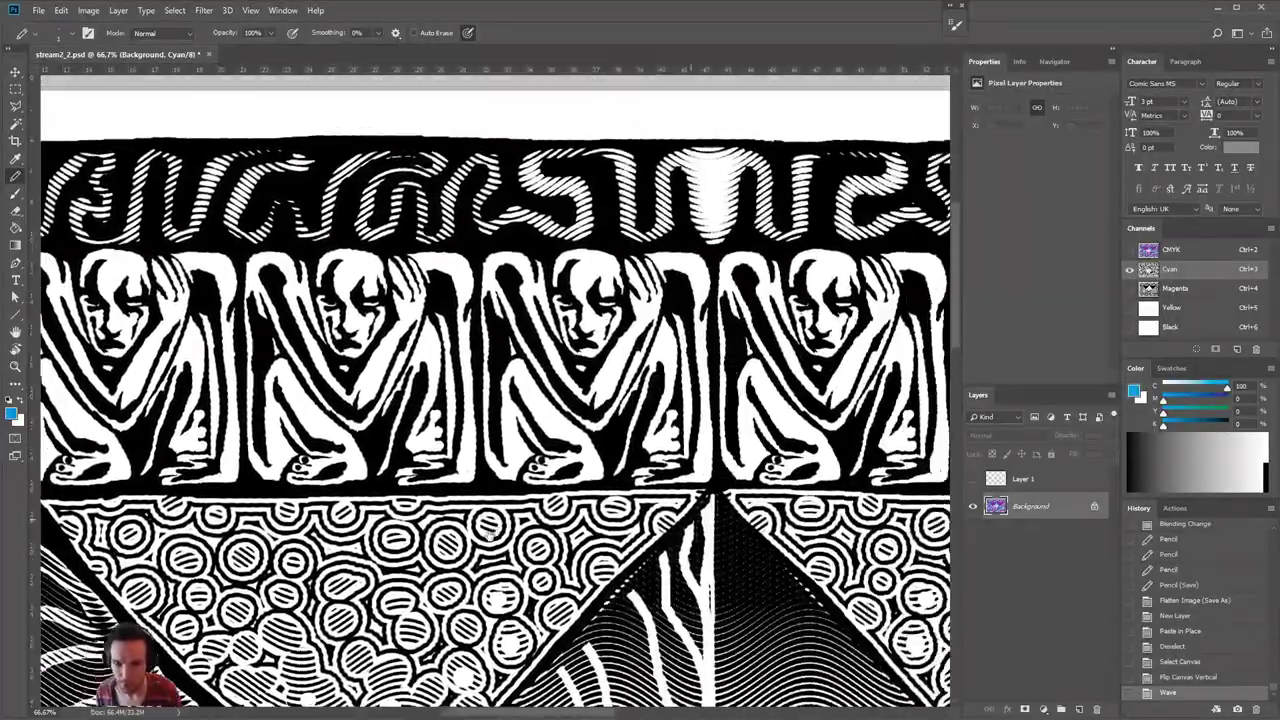
scroll(620, 518, "right", 5)
scroll(560, 515, "down", 3)
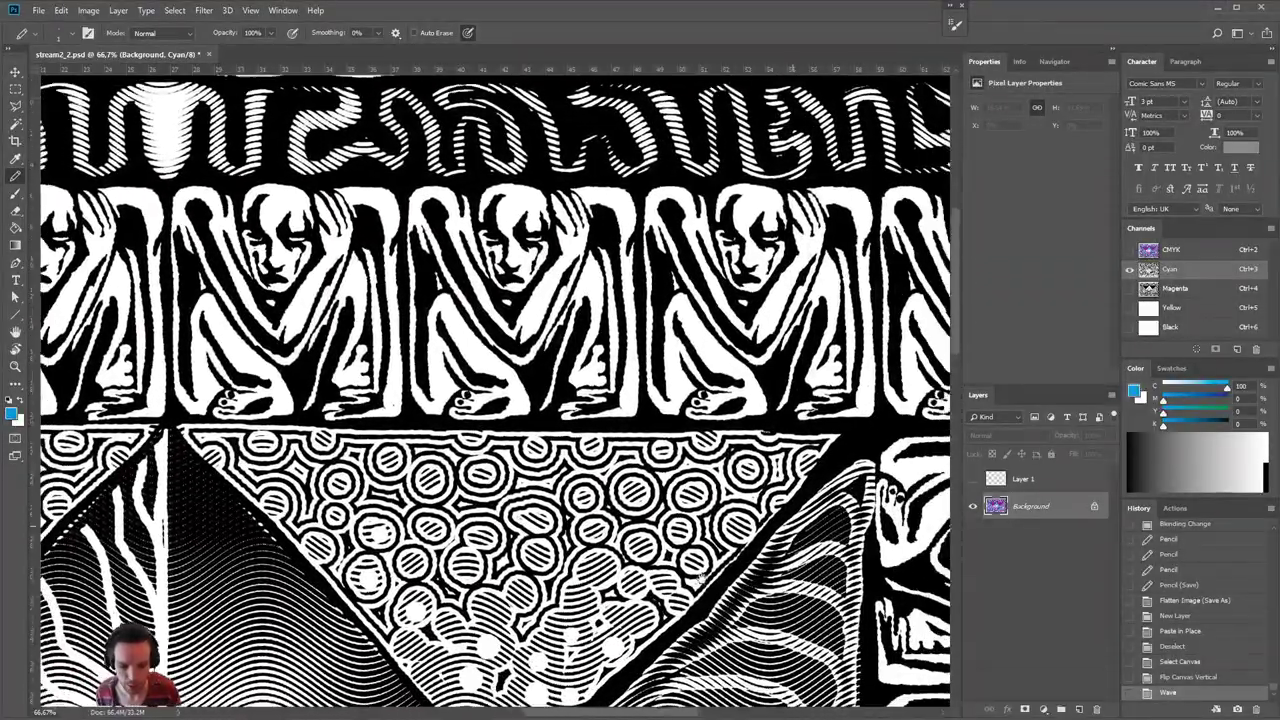
scroll(495, 512, "down", 6)
scroll(505, 400, "left", 1)
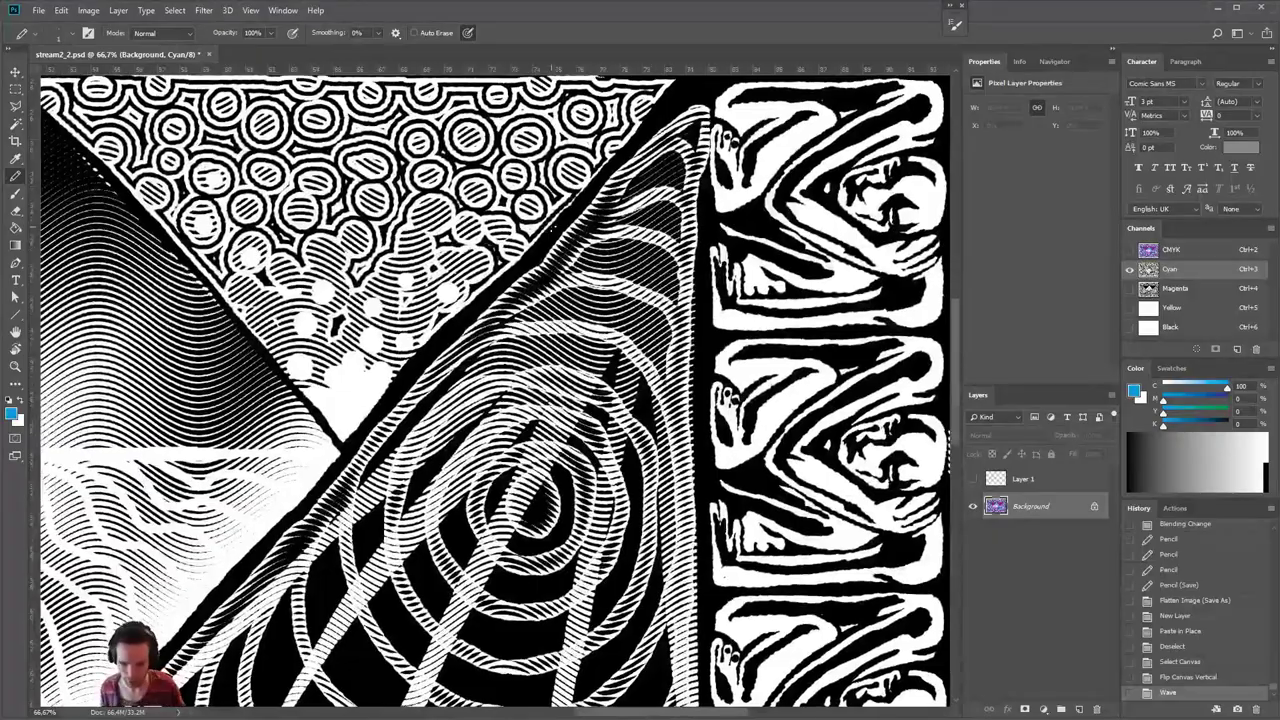
scroll(495, 390, "down", 5)
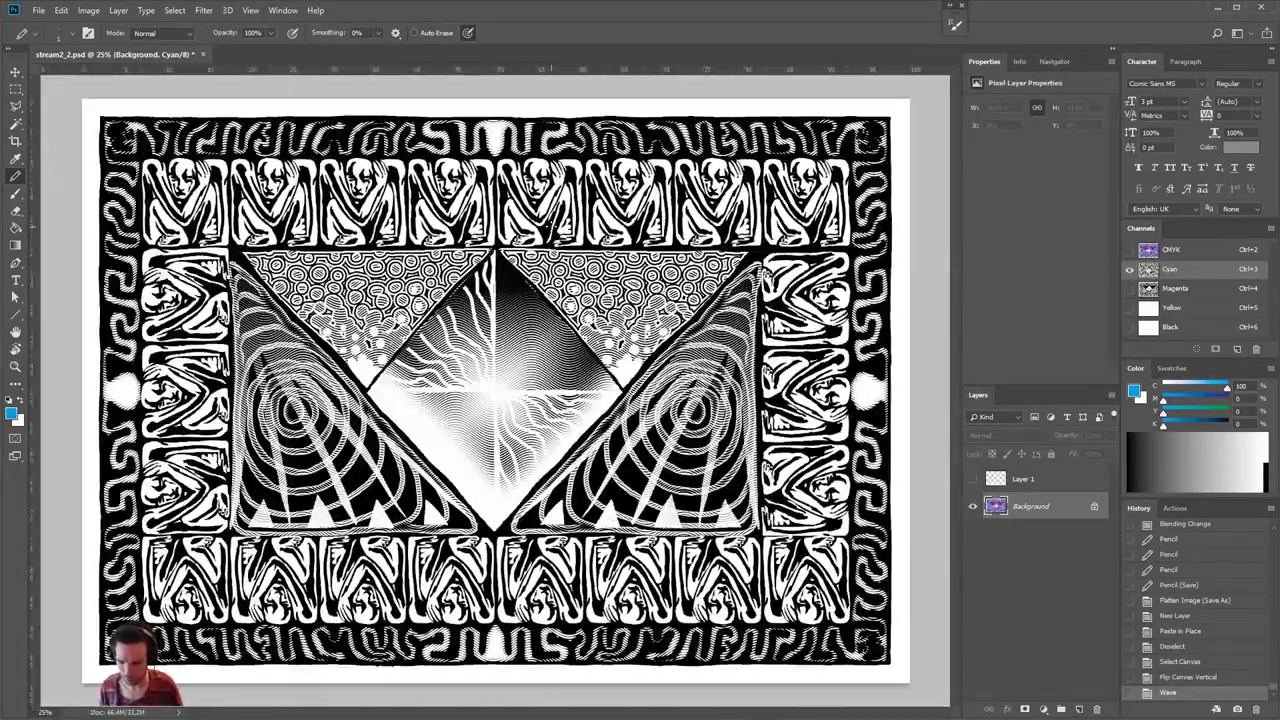
- Flip the whole Cyan channel artwork vertically and deselect
left_click(61, 10)
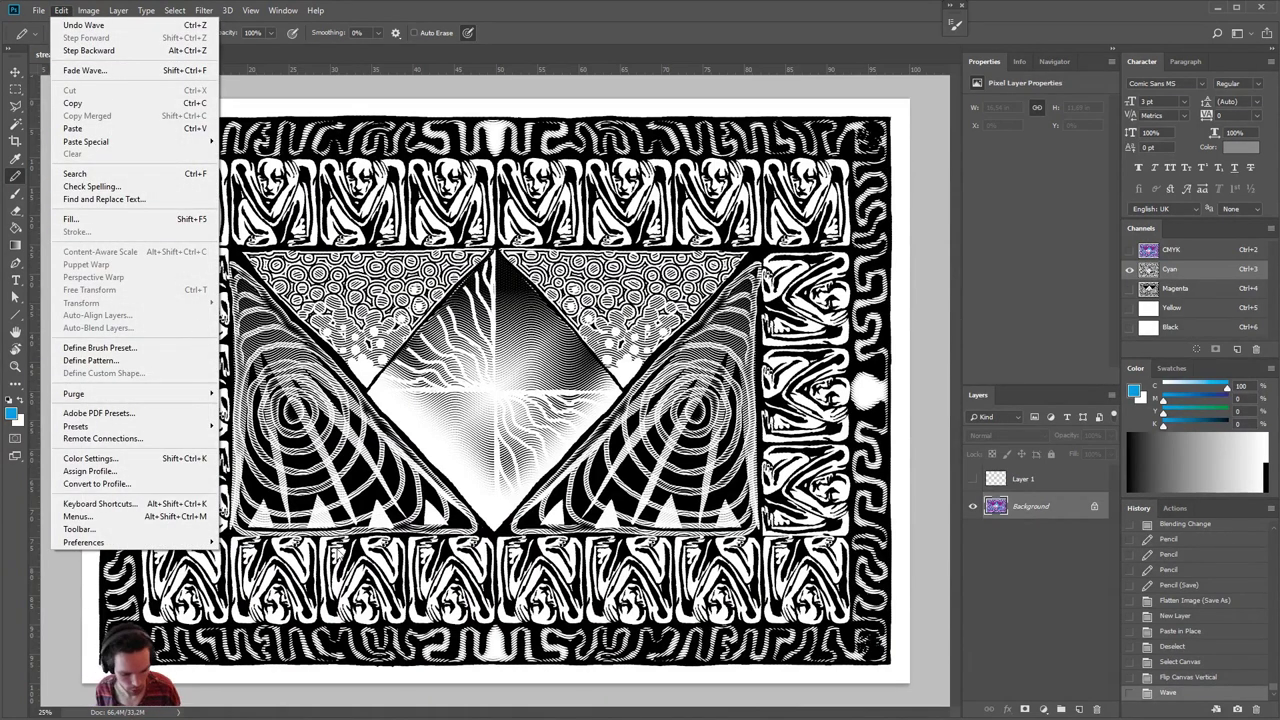
left_click(340, 554)
key("ctrl+a")
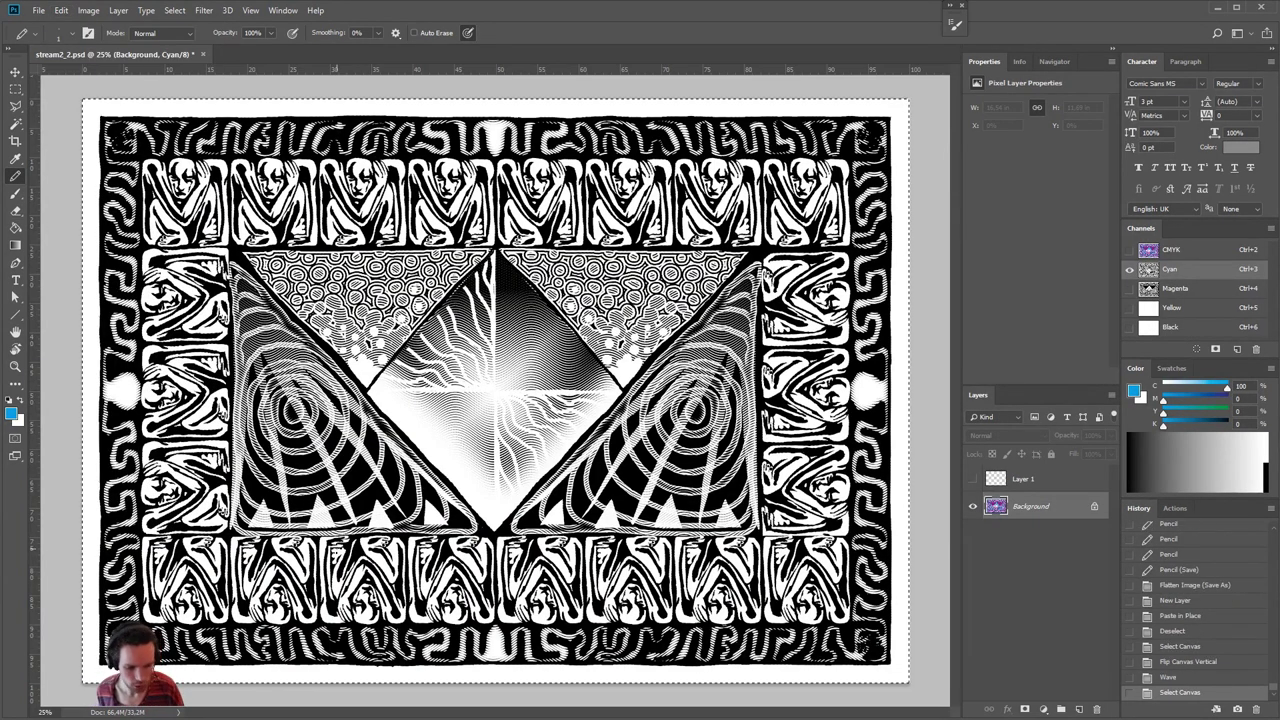
left_click(61, 10)
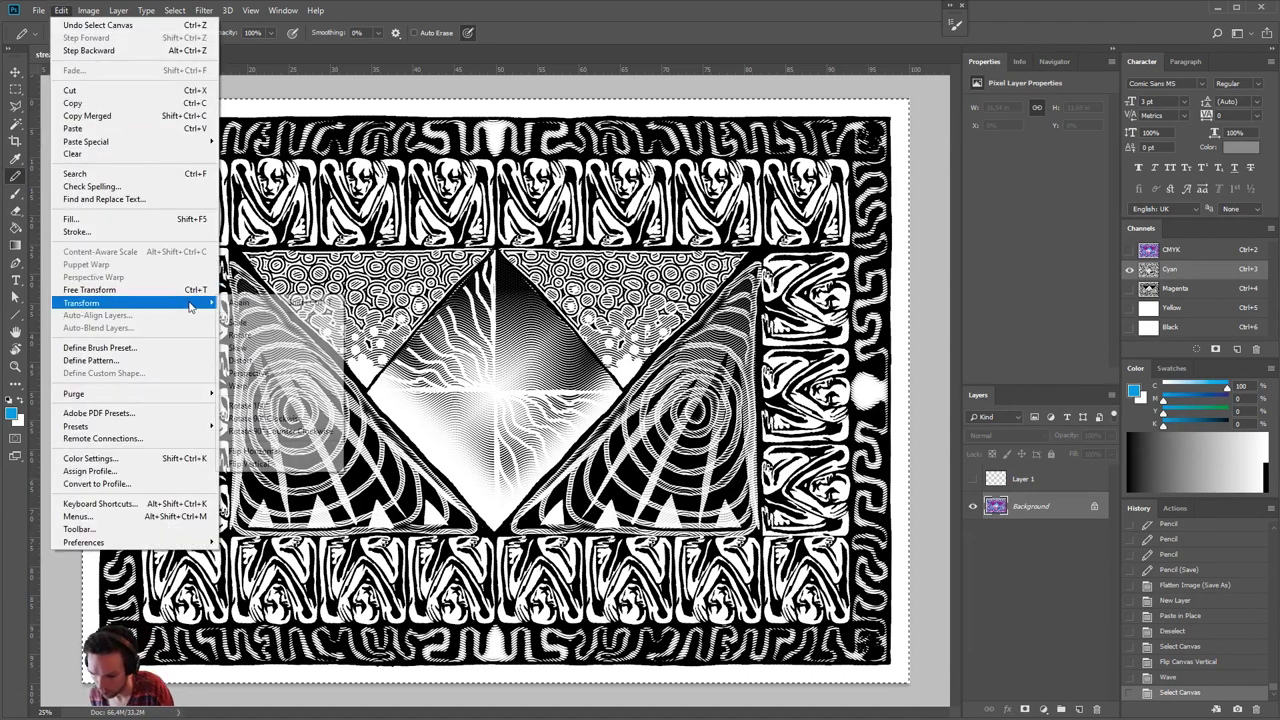
left_click(280, 464)
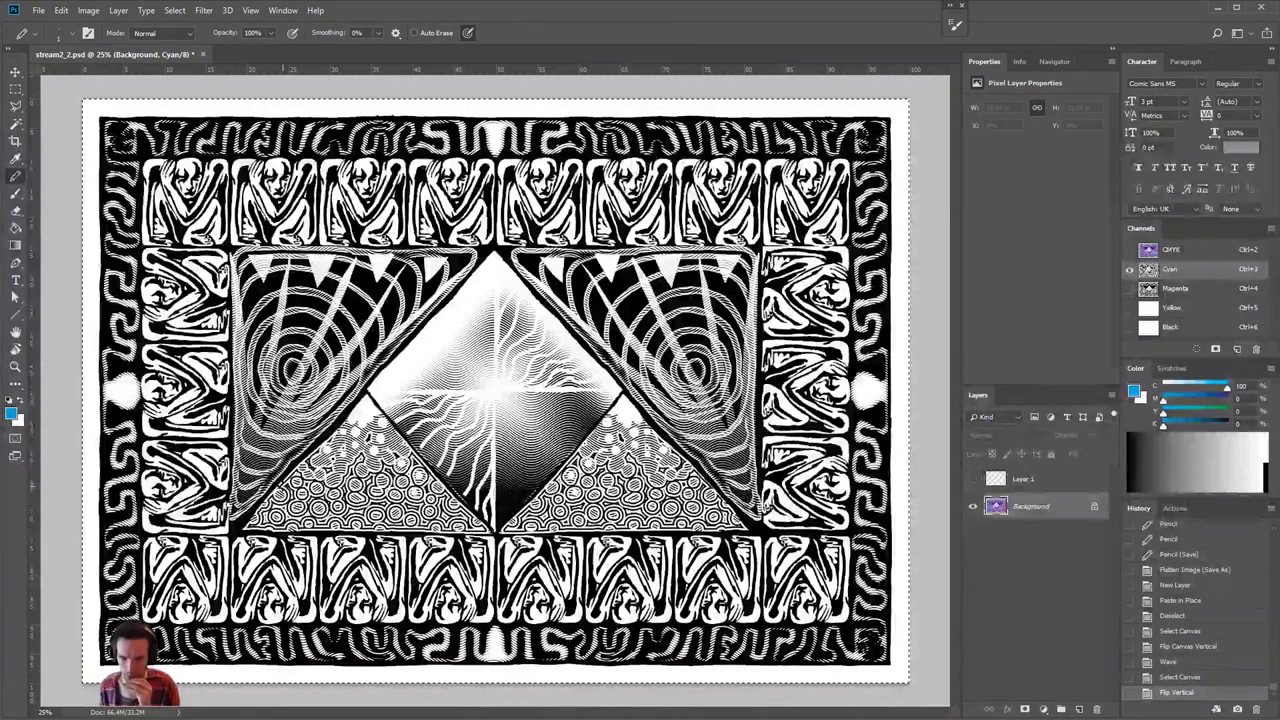
key("ctrl+d")
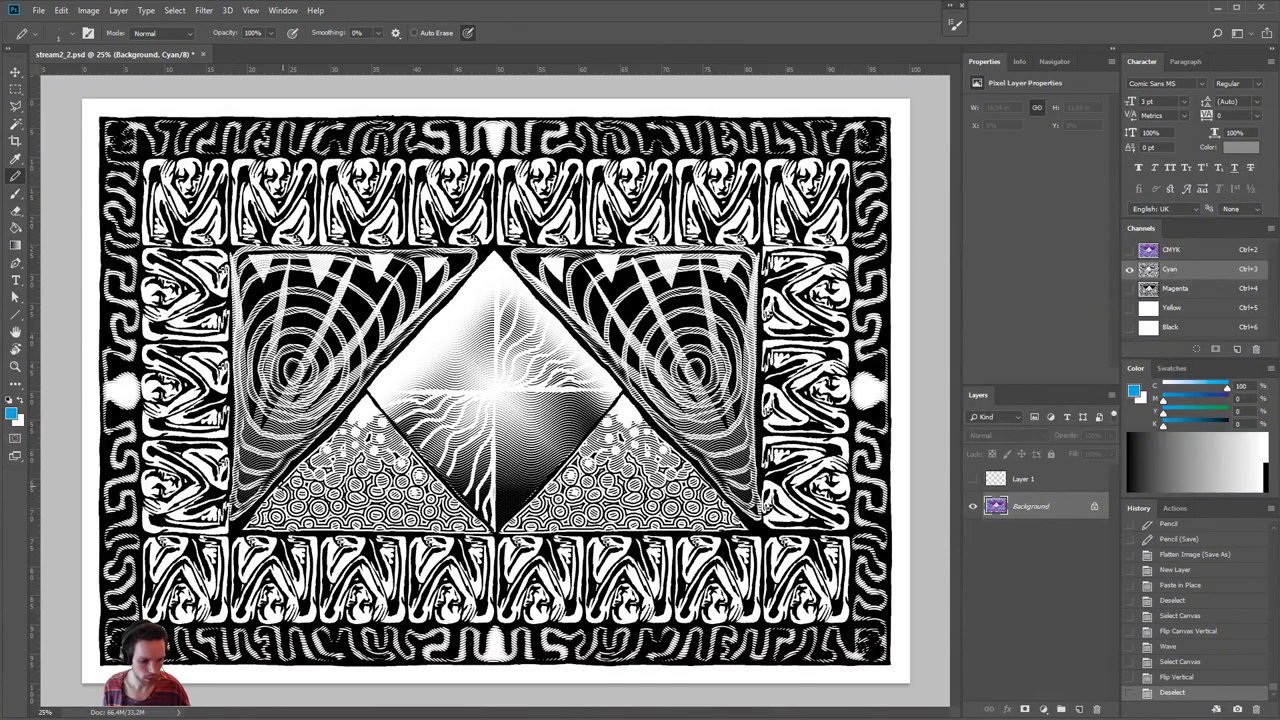
- Show and target the Magenta channel alone, hiding Cyan
left_click(1130, 288)
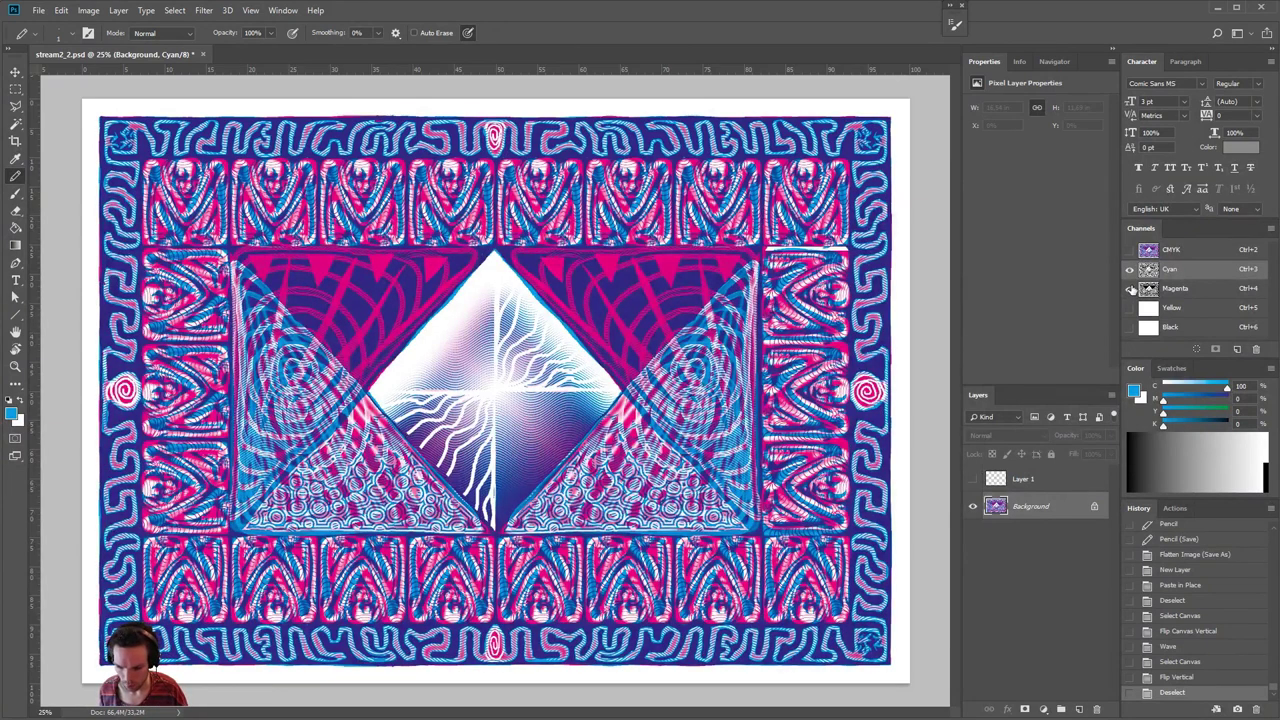
left_click(1186, 291)
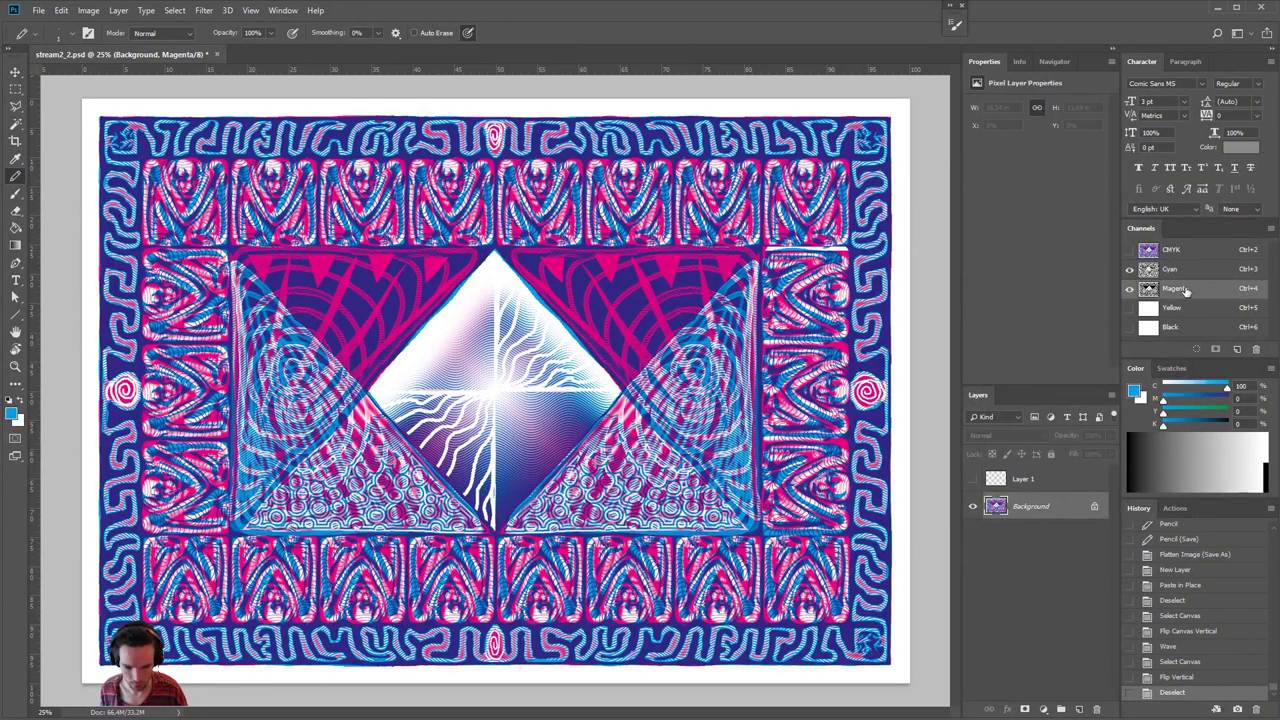
left_click(1190, 292)
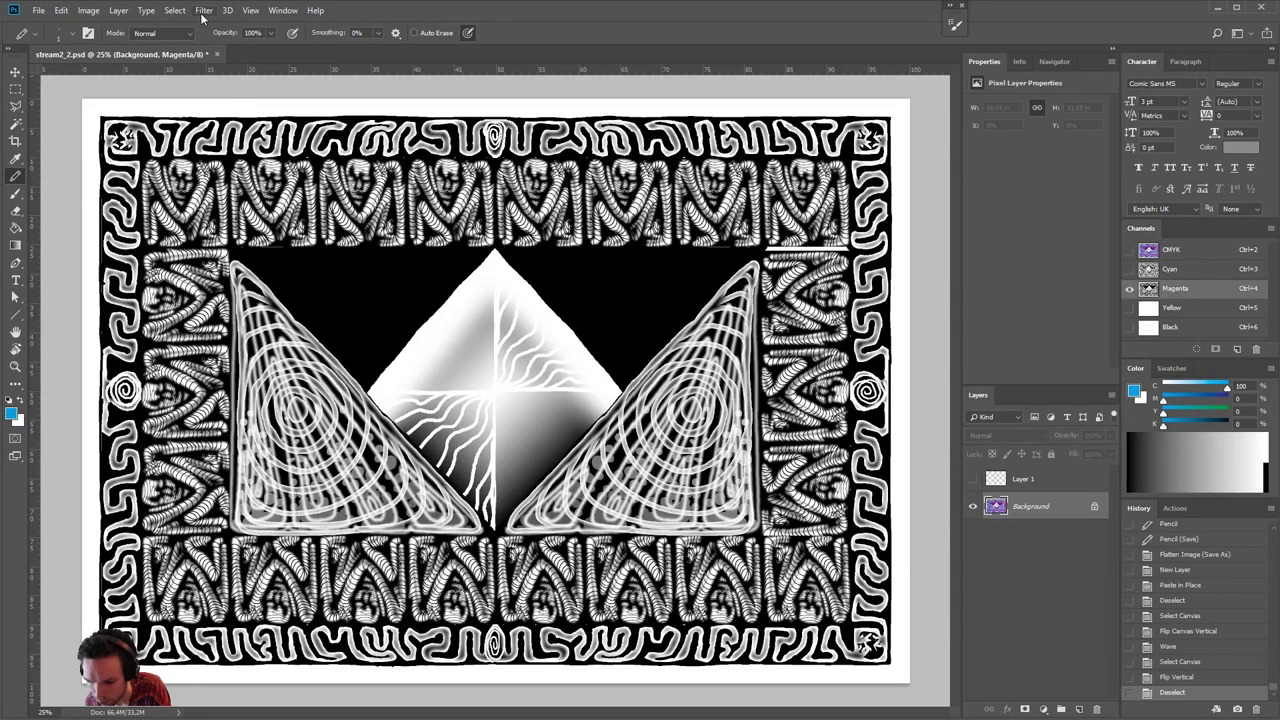
- Flatten and convert to a Bitmap round-dot halftone at 30 lines/inch and 45°
left_click(204, 10)
left_click(206, 12)
left_click(88, 10)
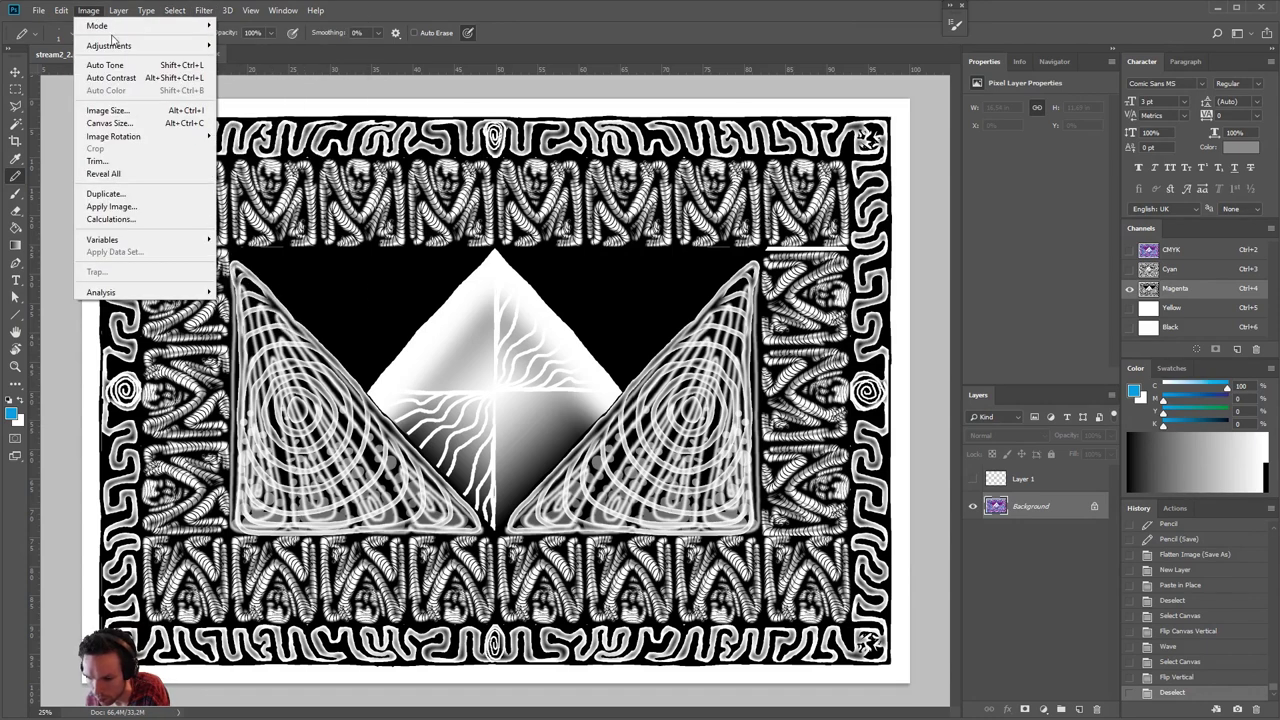
left_click(245, 38)
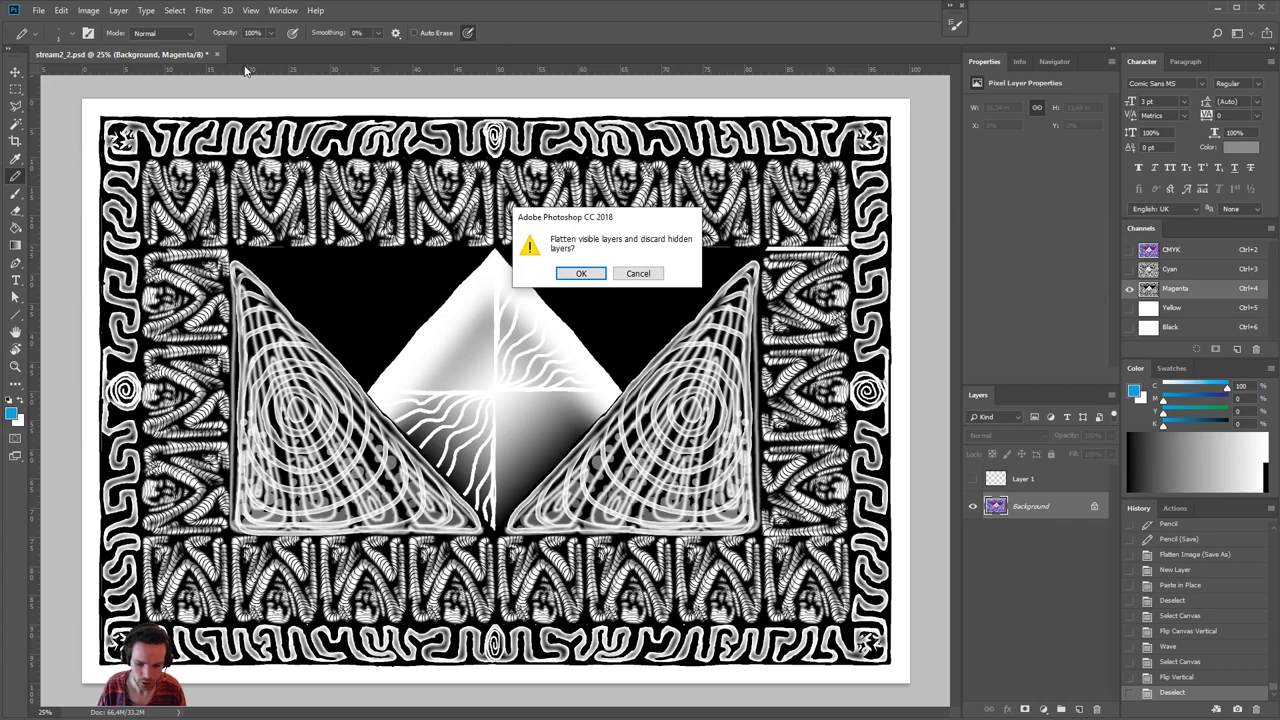
key("Return")
key("Return")
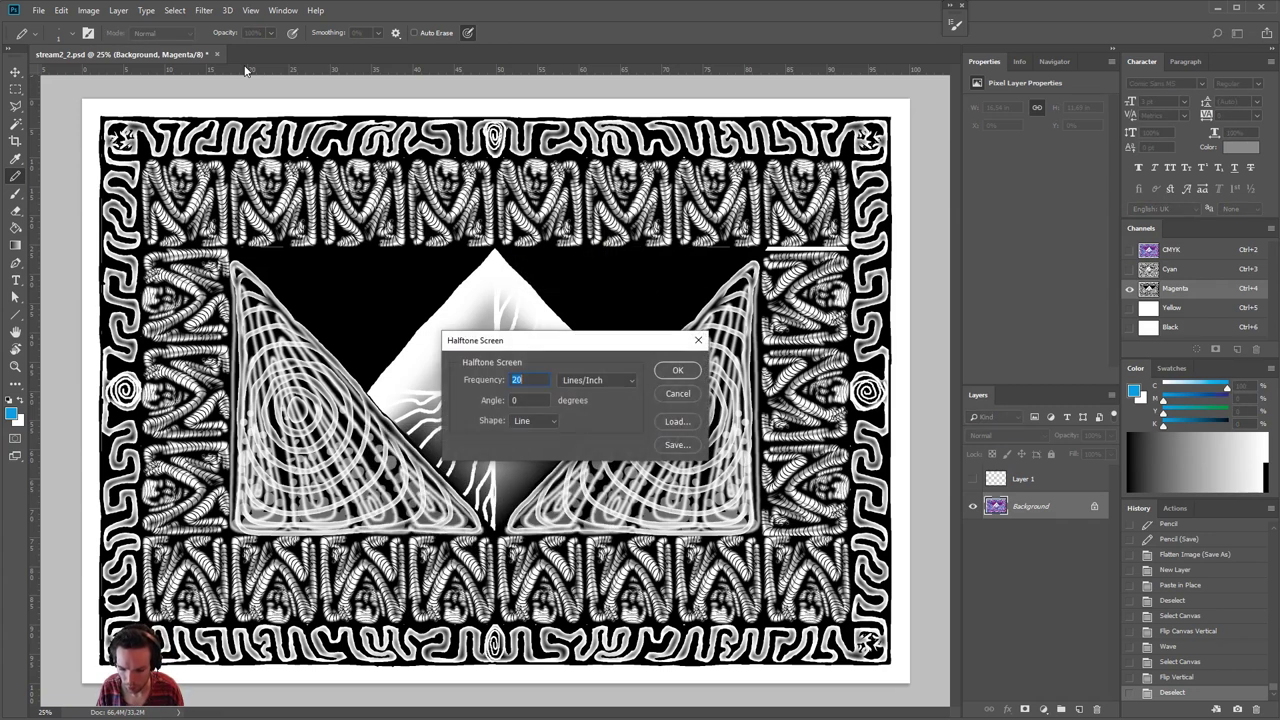
left_click(538, 421)
left_click(540, 435)
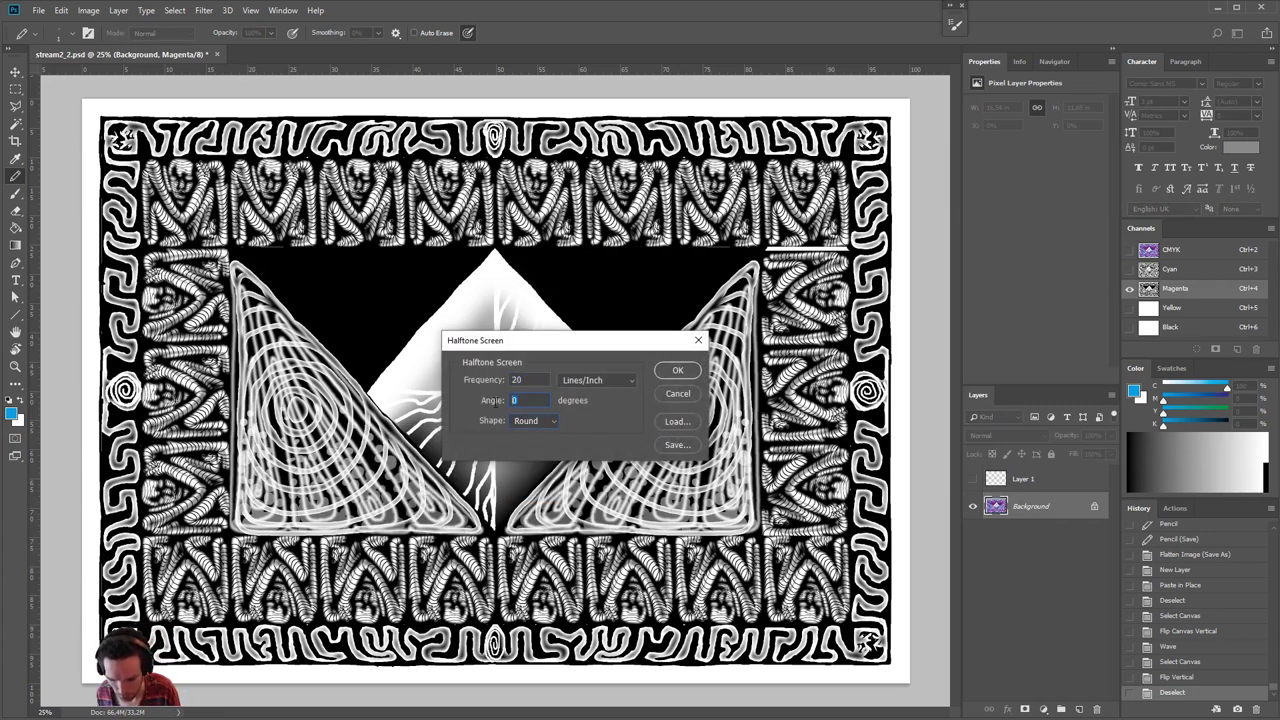
type("45")
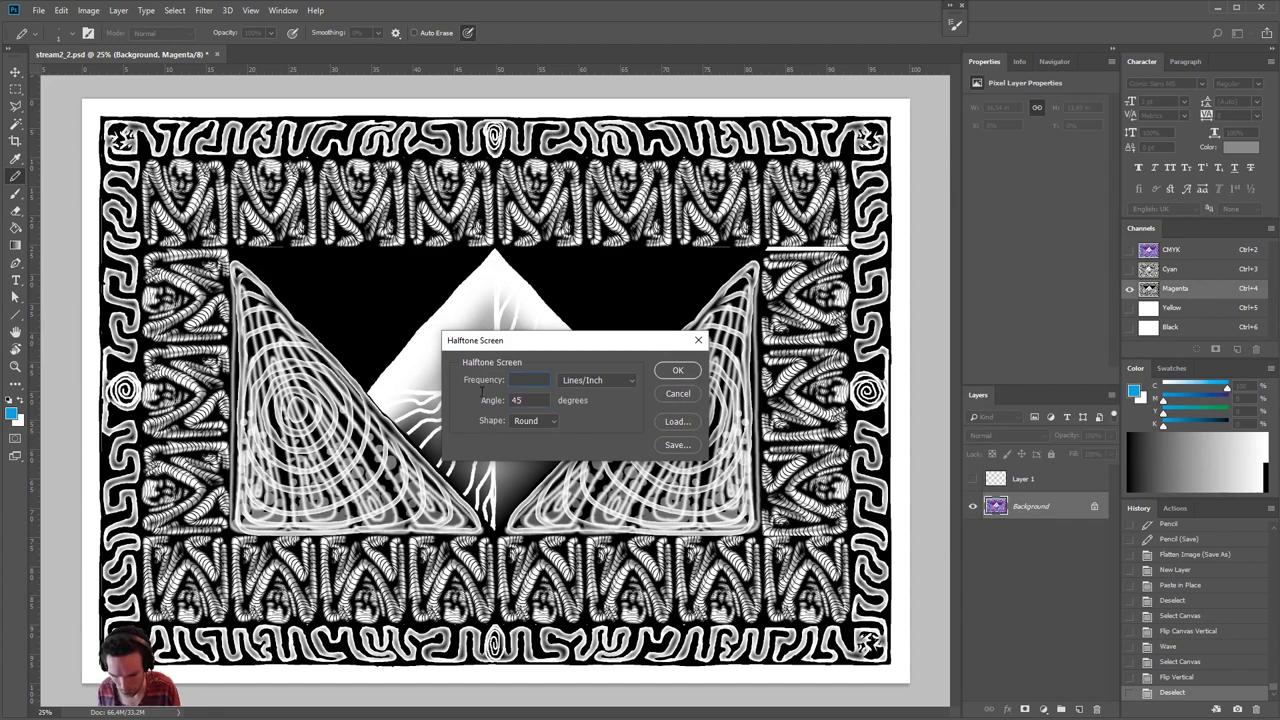
type("30")
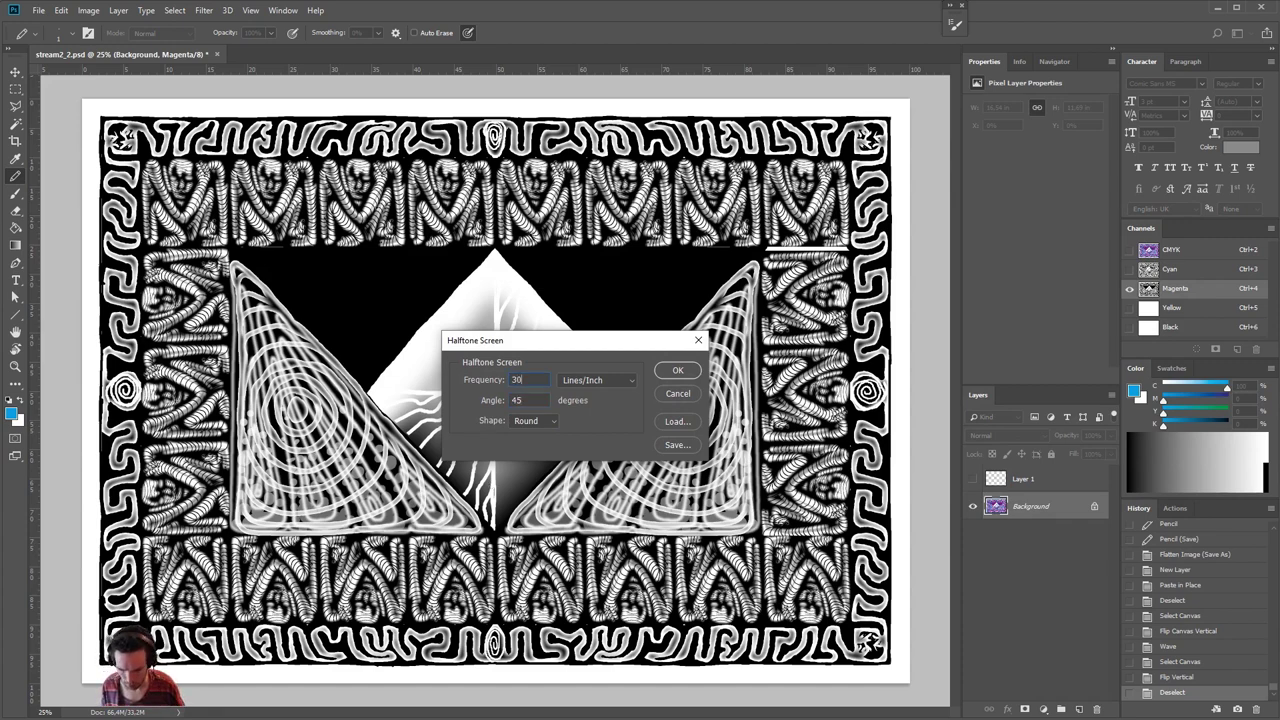
key("Return")
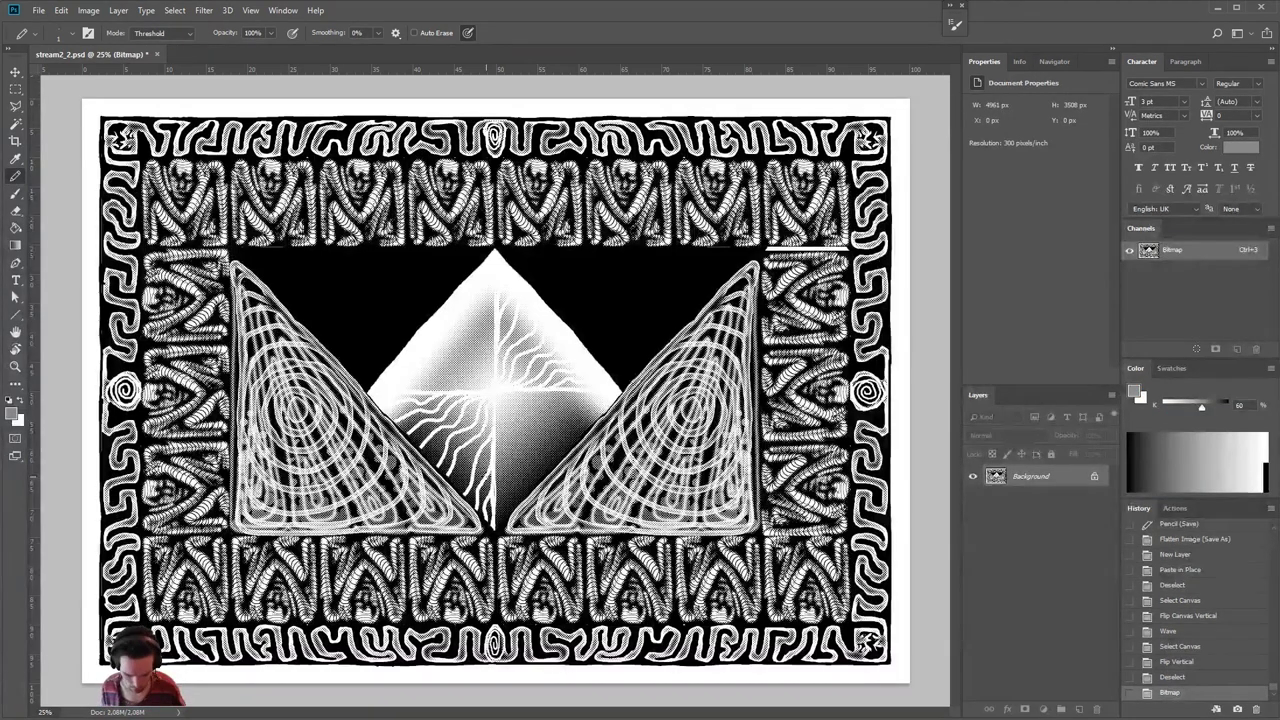
- Check the dots up close, select the whole halftone, and step back to the CMYK artwork
key("ctrl+plus")
key("ctrl+plus")
key("ctrl+plus")
key("ctrl+plus")
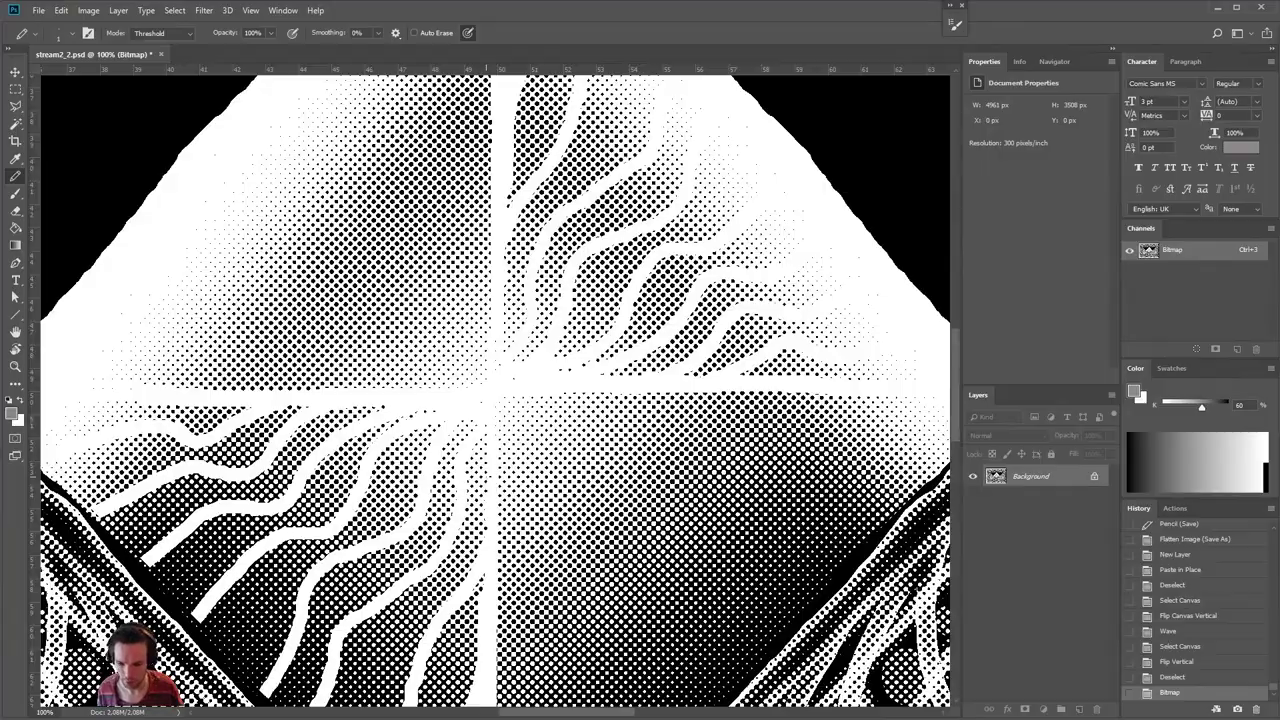
scroll(490, 388, "down", 3)
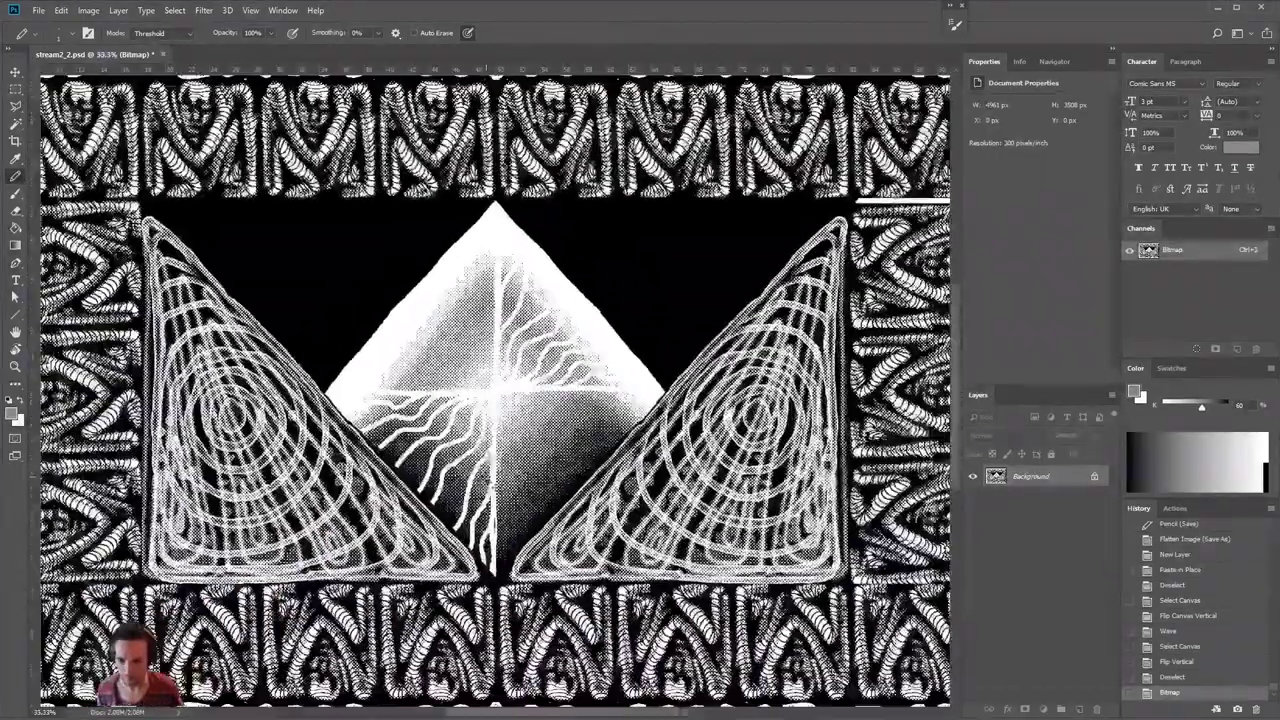
scroll(490, 486, "down", 1)
key("ctrl+a")
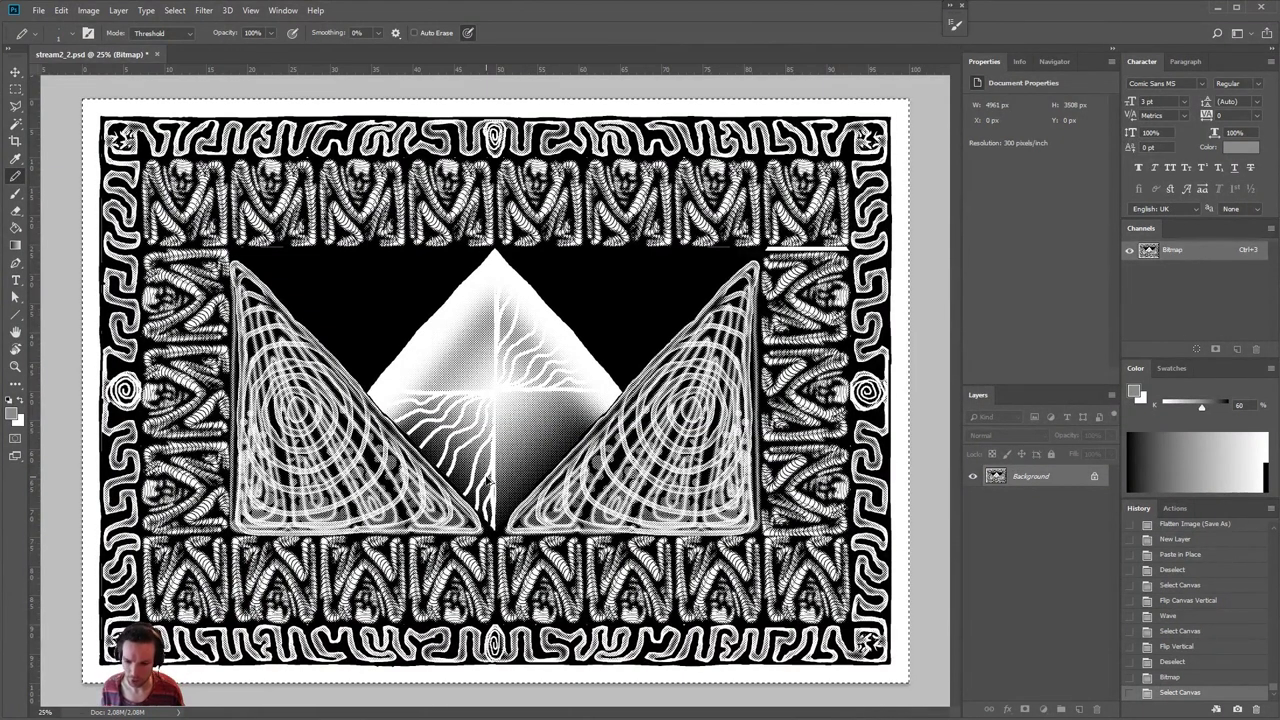
key("ctrl+alt+z")
key("ctrl+alt+z")
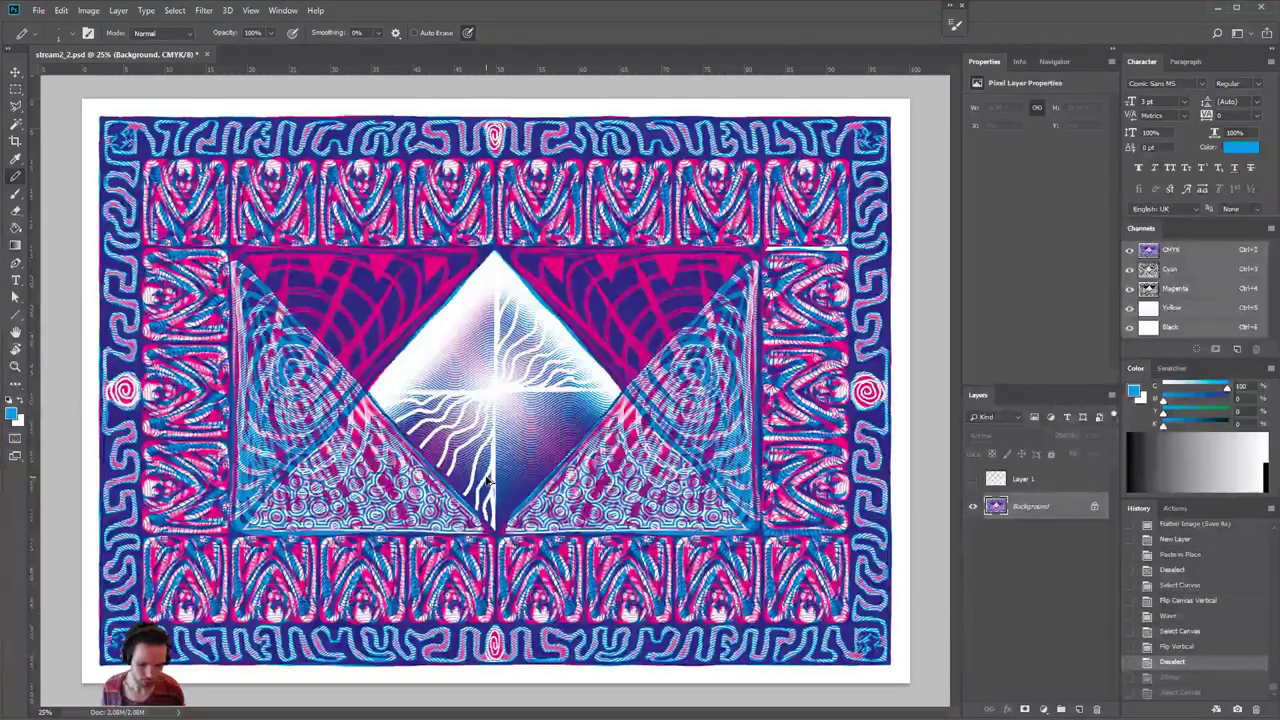
- Paste the halftone in place into Magenta, flip it vertically, and show Cyan alongside
left_click(1187, 289)
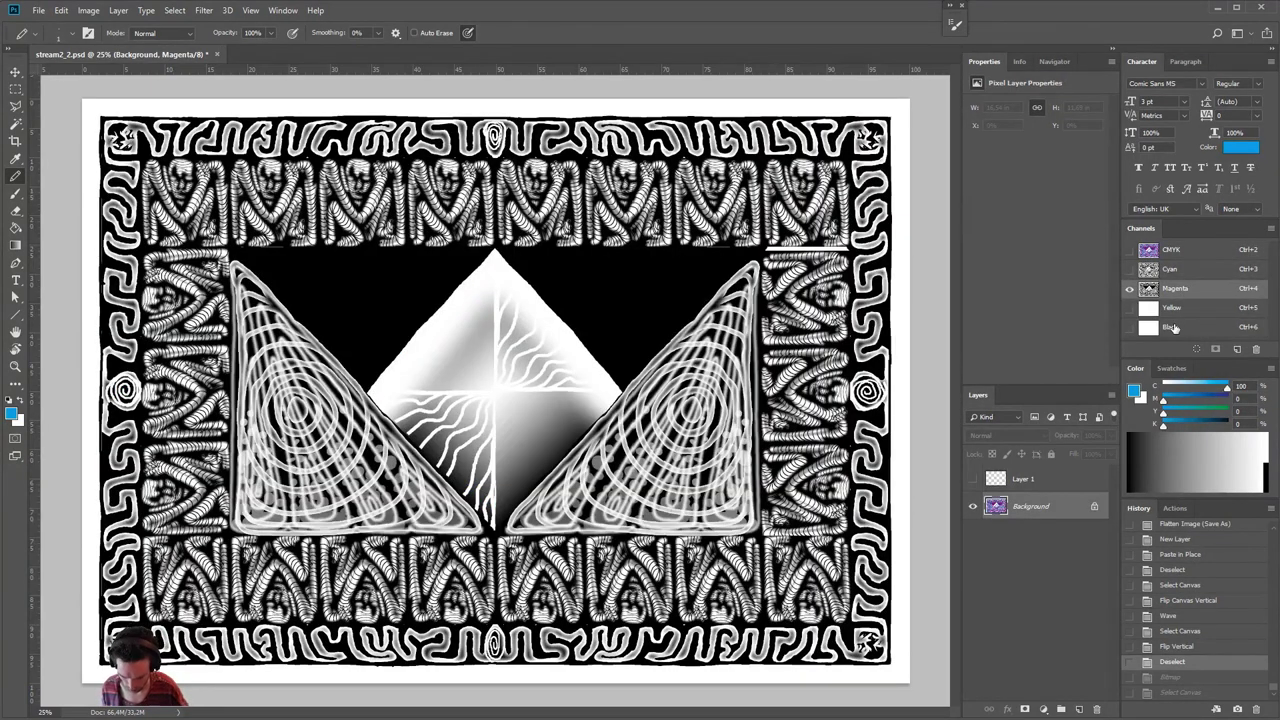
key("ctrl+shift+v")
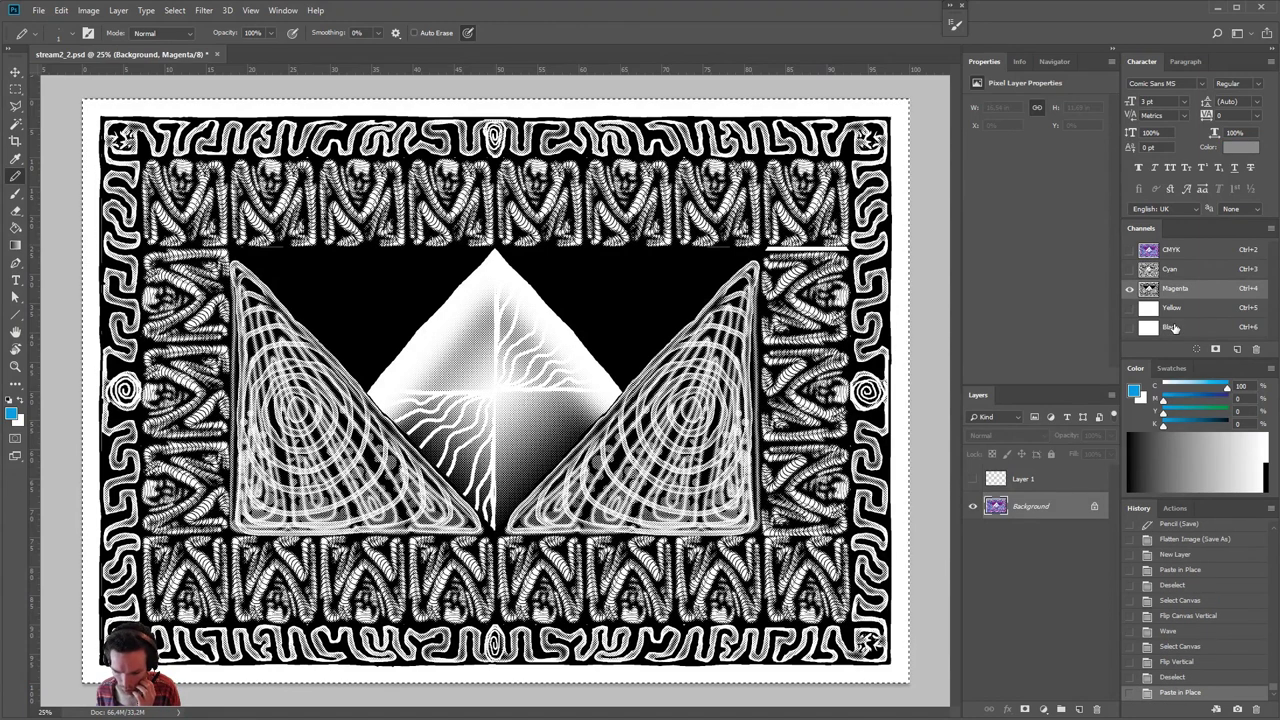
left_click(61, 10)
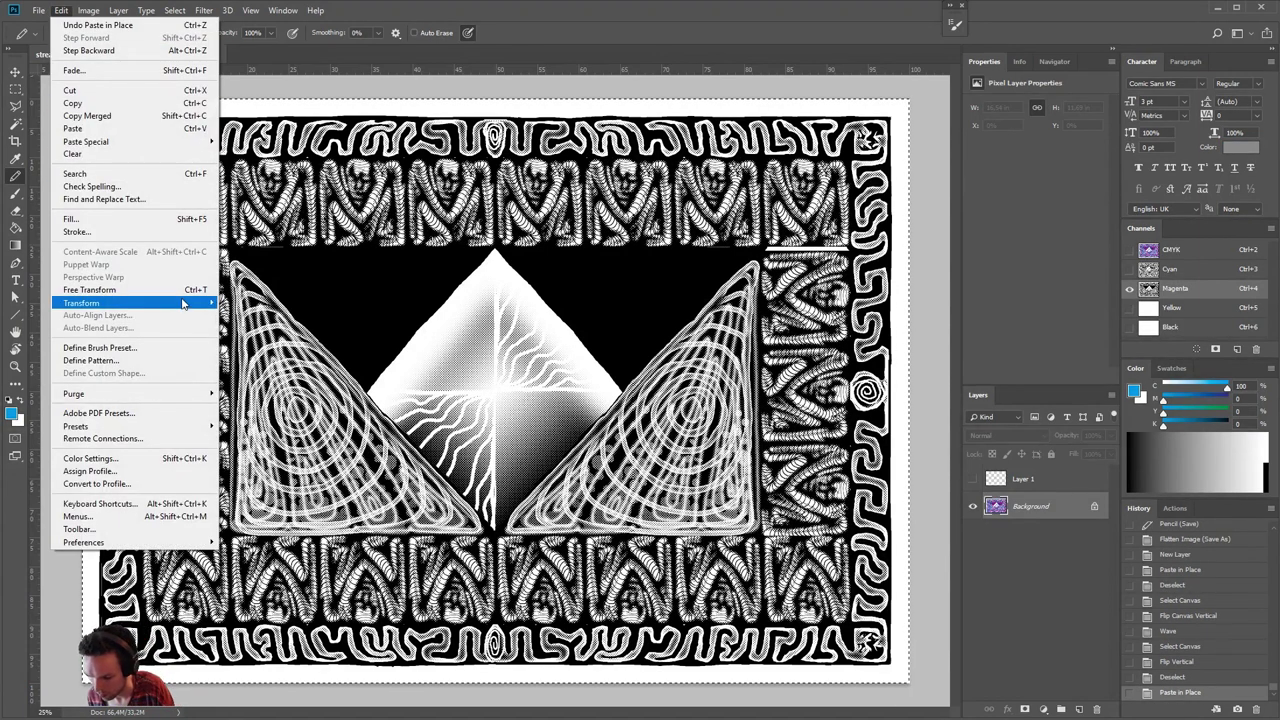
mouse_move(185, 304)
left_click(292, 466)
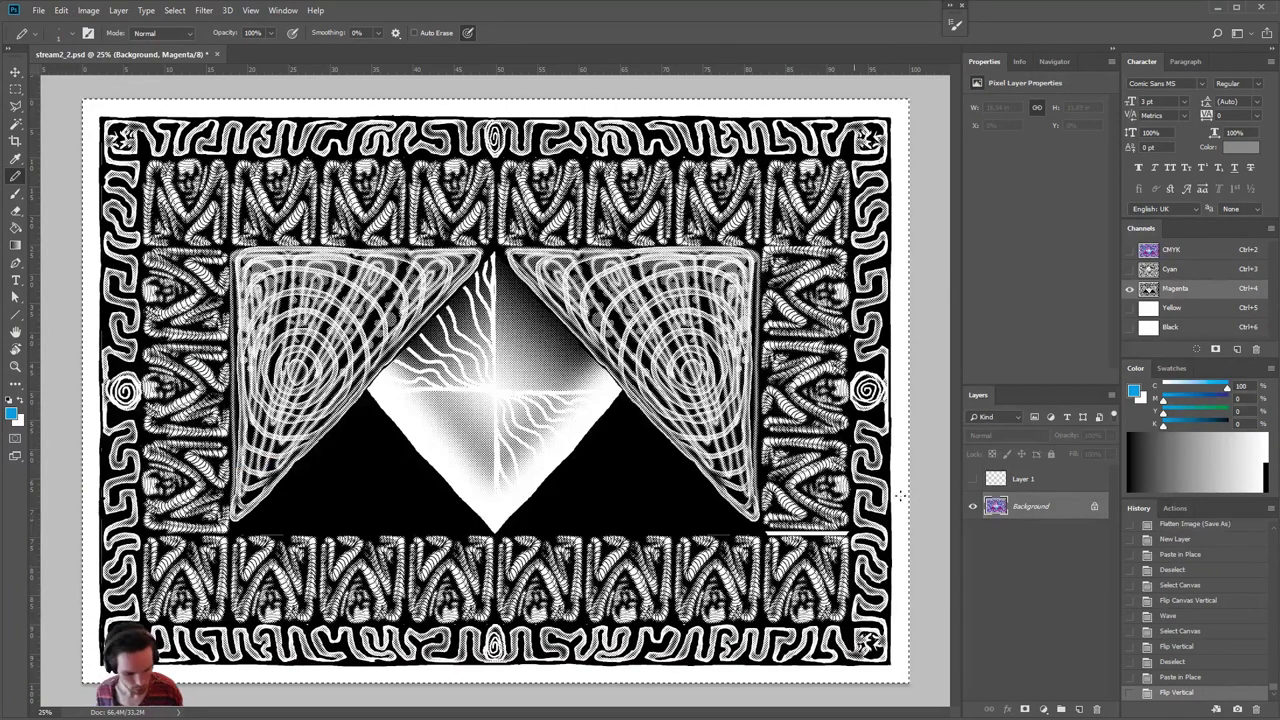
left_click(1130, 269)
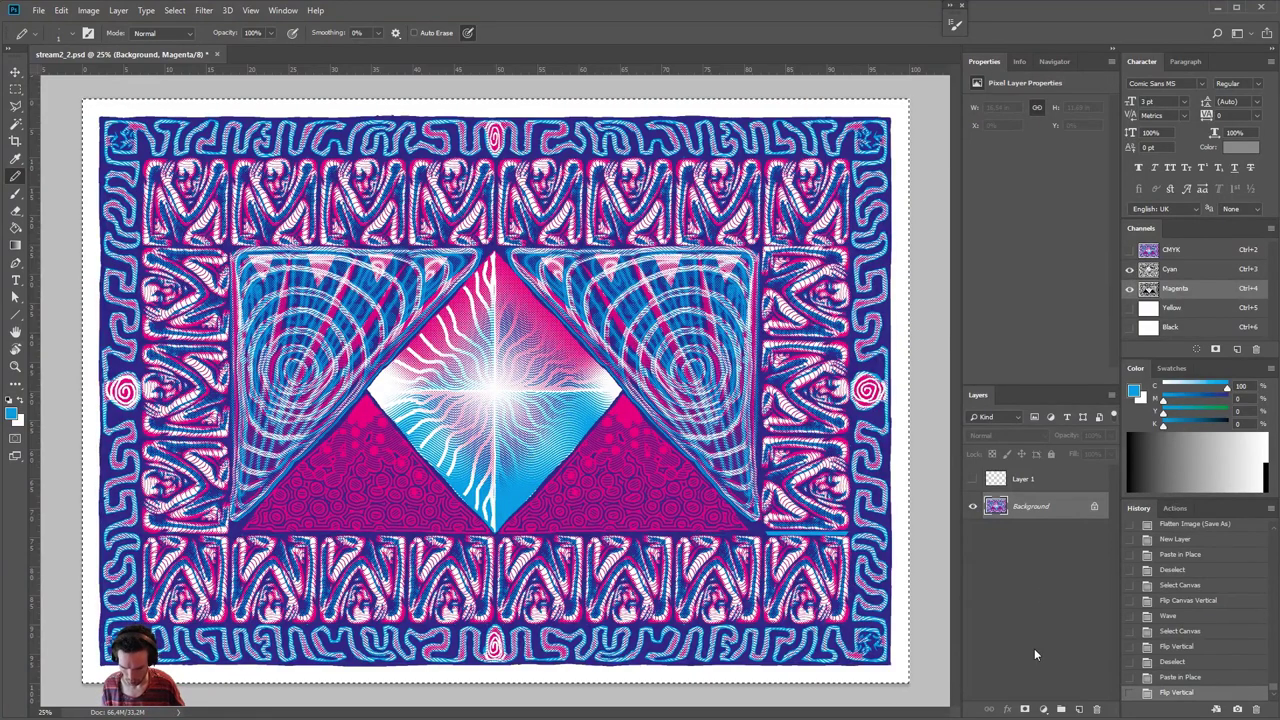
- Zoom and pan to the diamond, compare pre- and post-halftone History states, keeping the halftone
key("ctrl+plus")
key("ctrl+plus")
key("ctrl+plus")
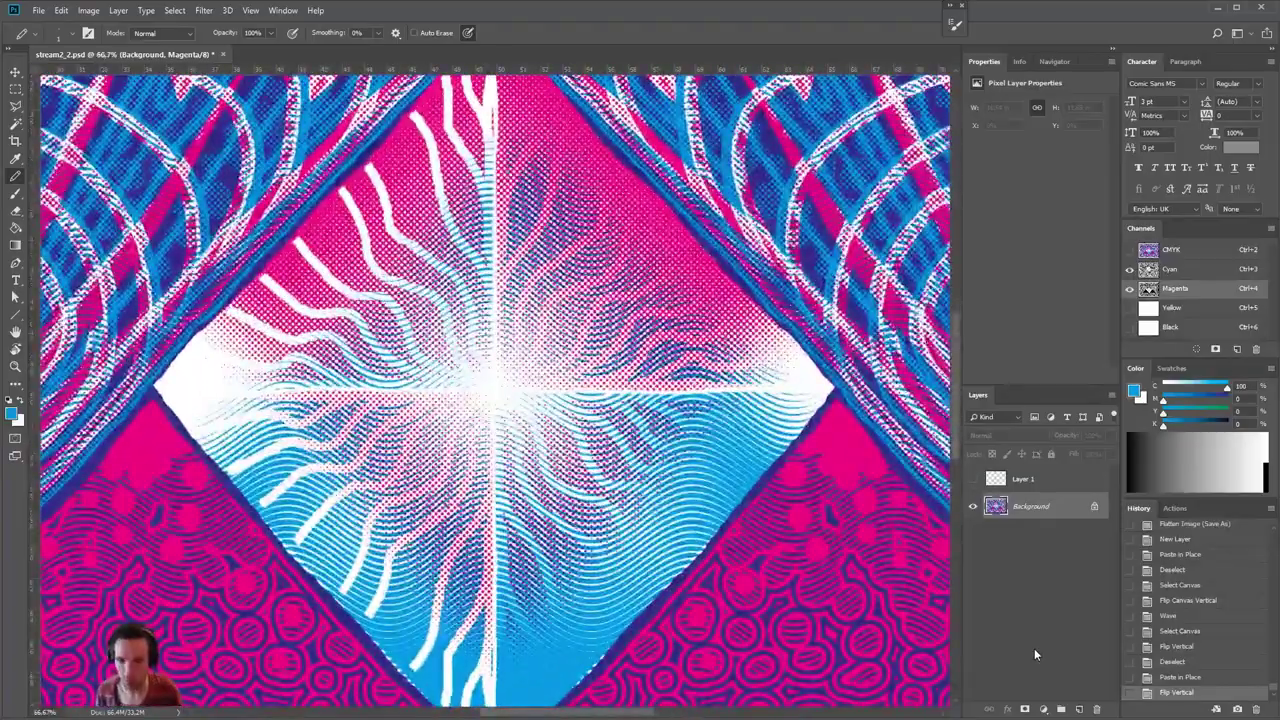
left_click_drag(500, 400, 715, 275)
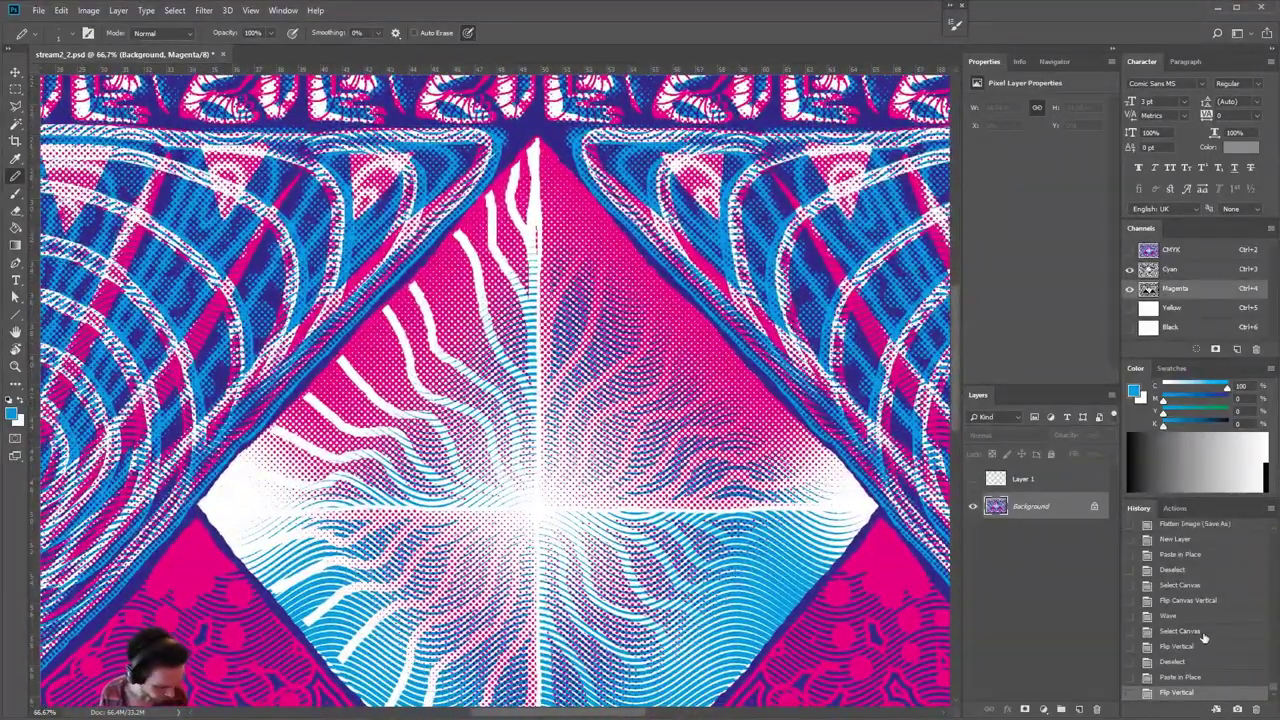
left_click(1193, 524)
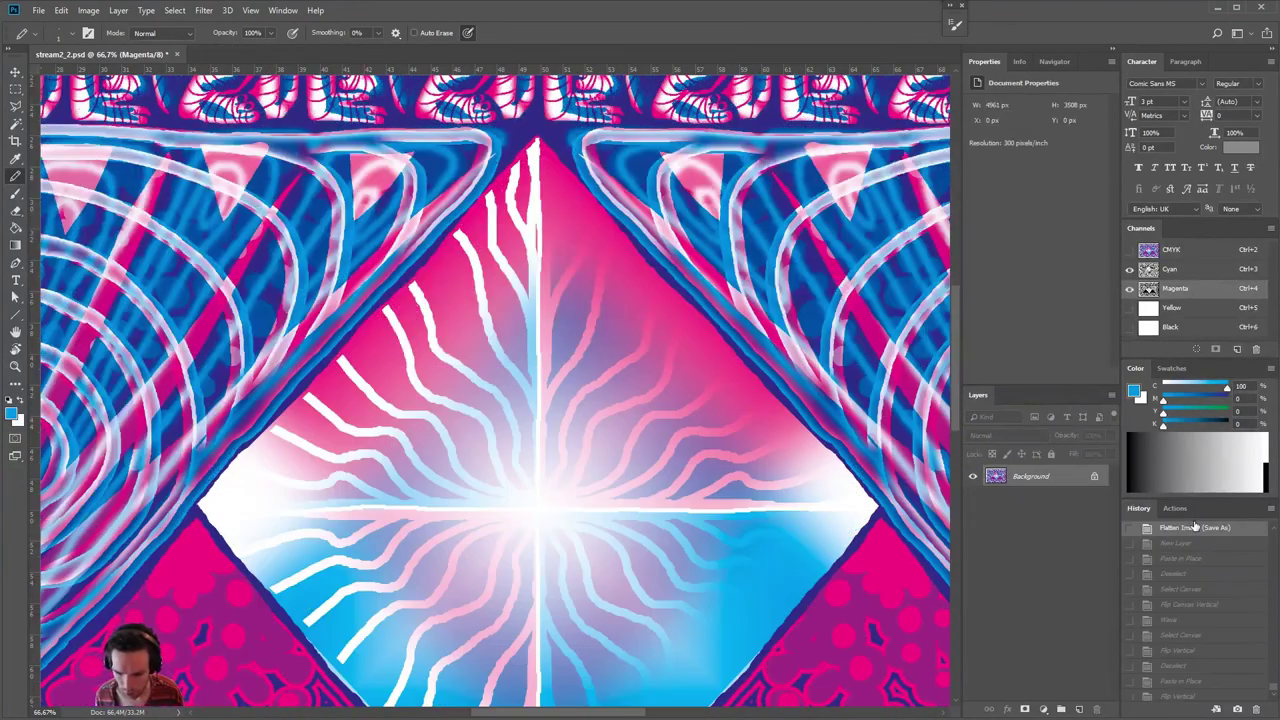
key("ctrl+z")
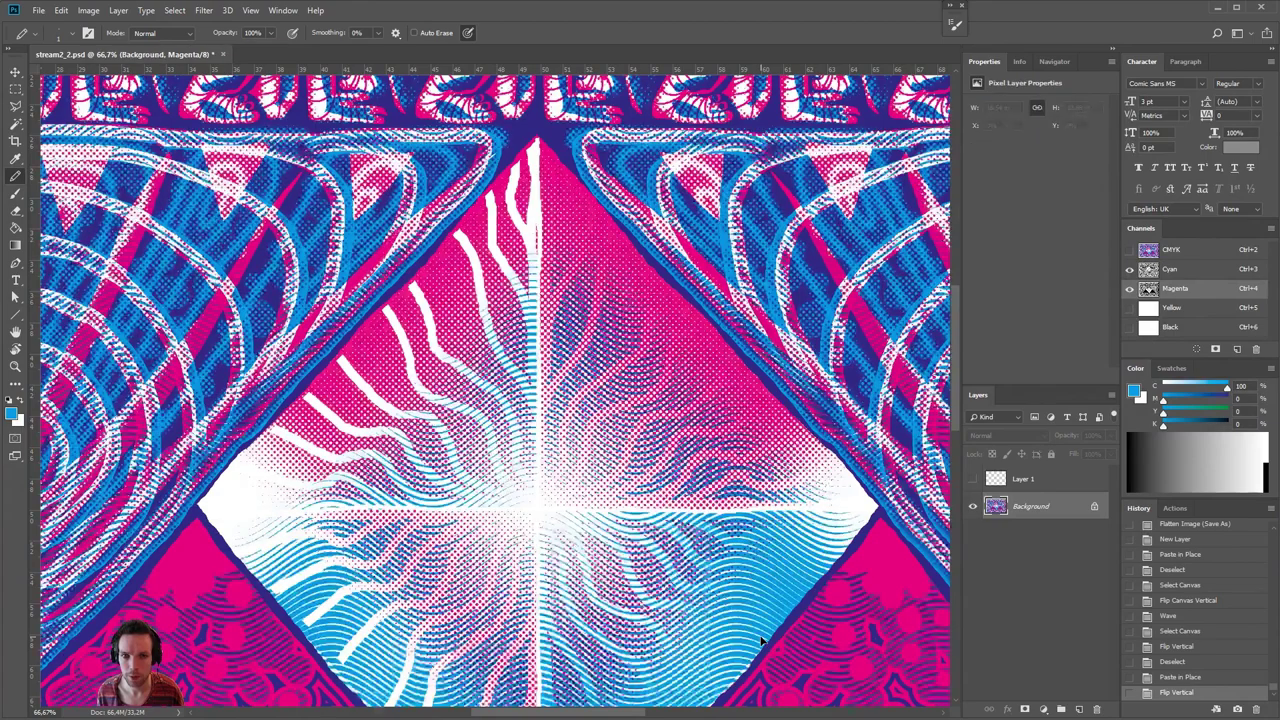
key("ctrl+z")
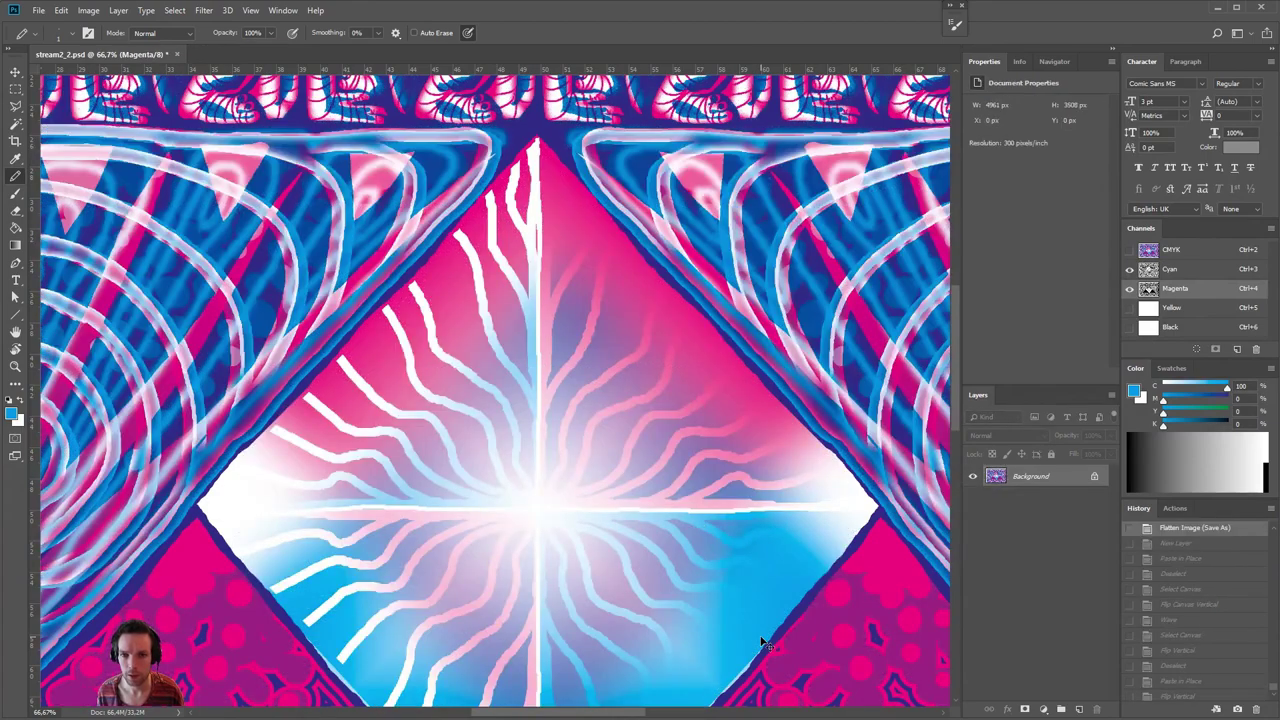
key("ctrl+z")
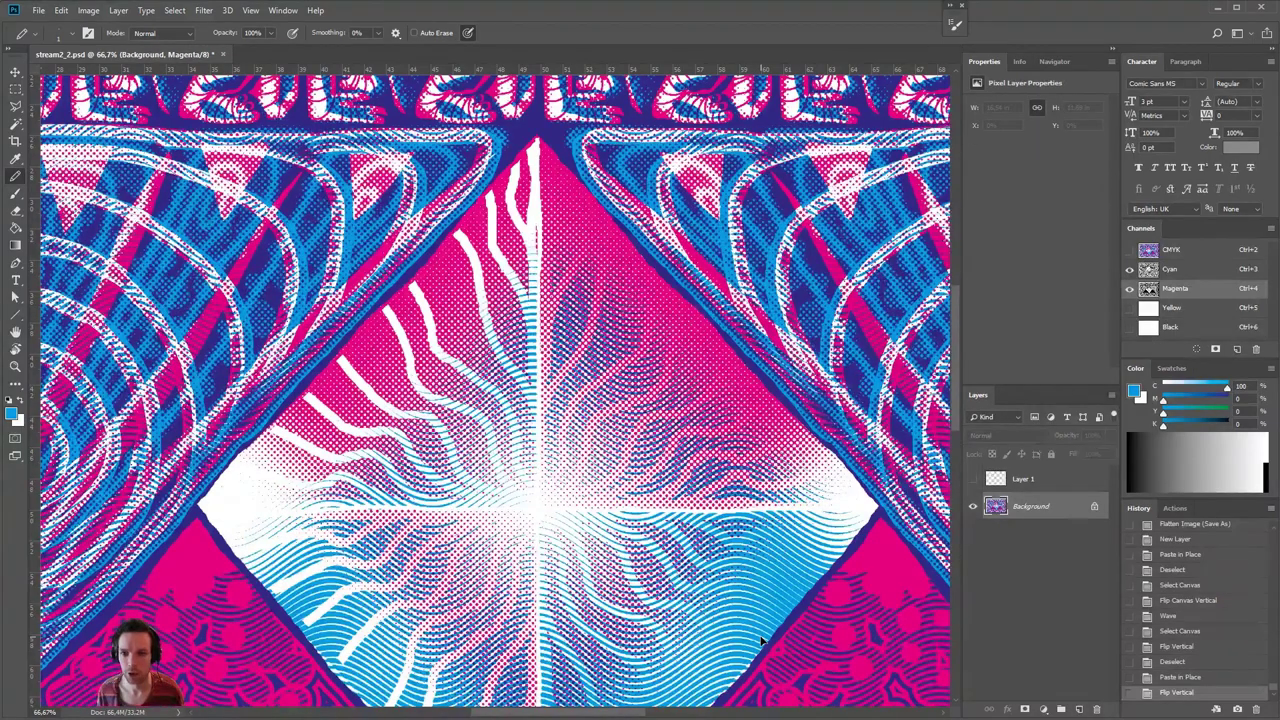
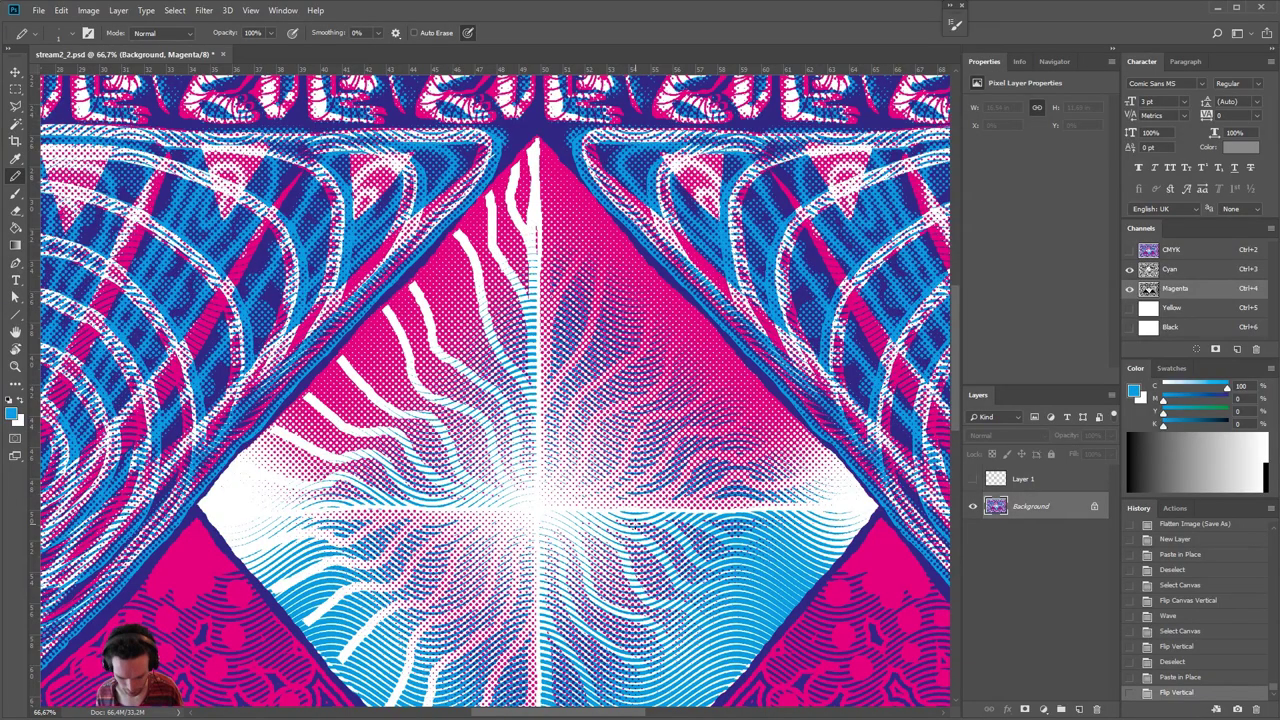
- Zoom out and view the cyan and magenta plates each on their own, then together
key("ctrl+minus")
key("ctrl+minus")
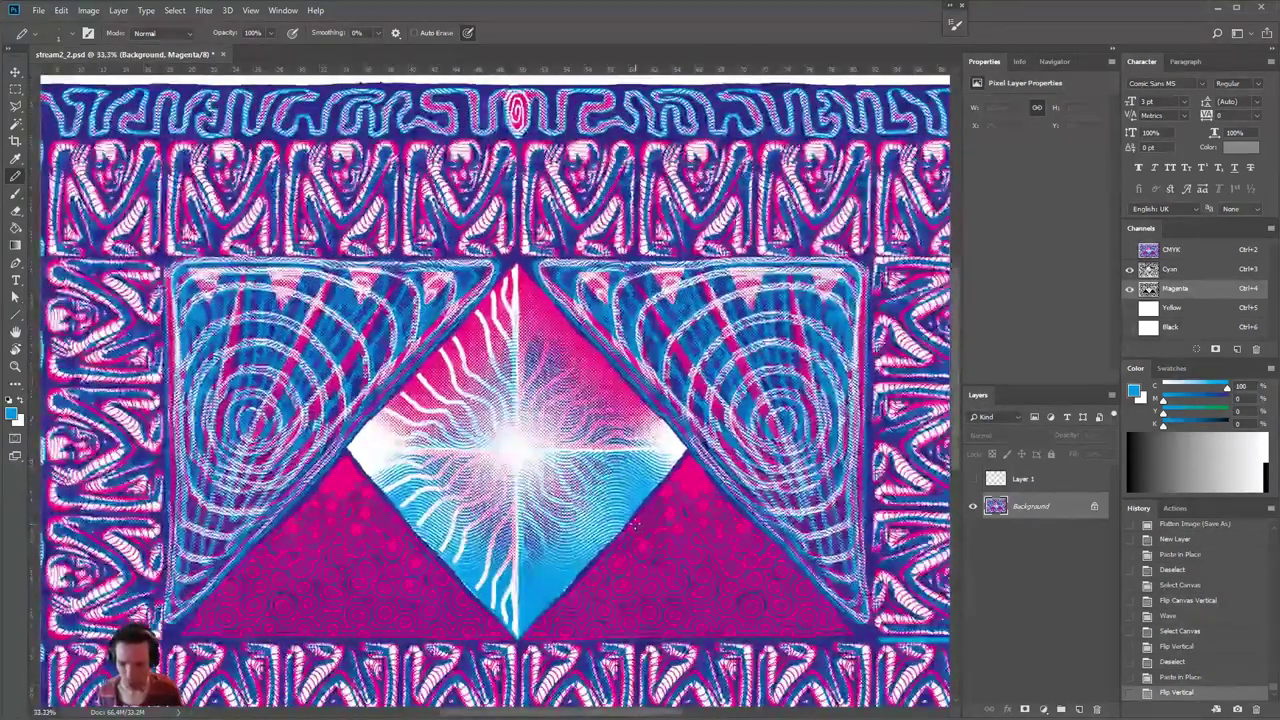
left_click(1160, 270, "shift")
left_click(1130, 308)
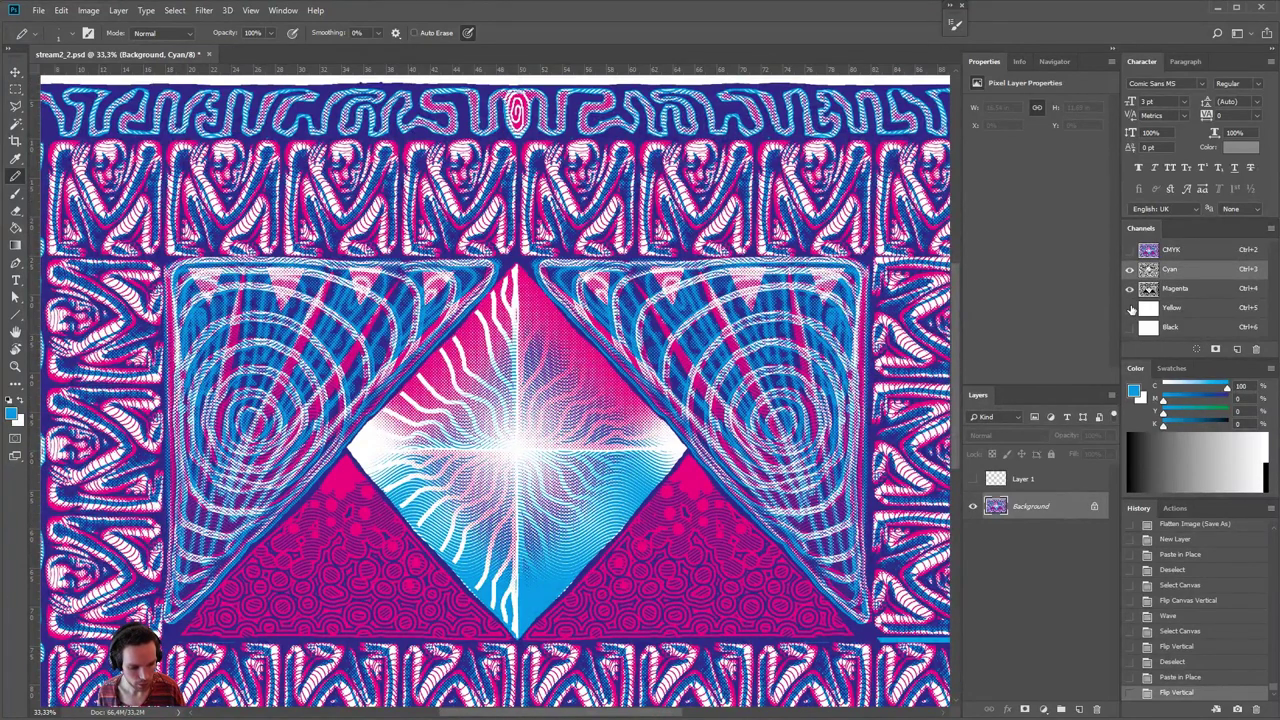
left_click(1130, 289)
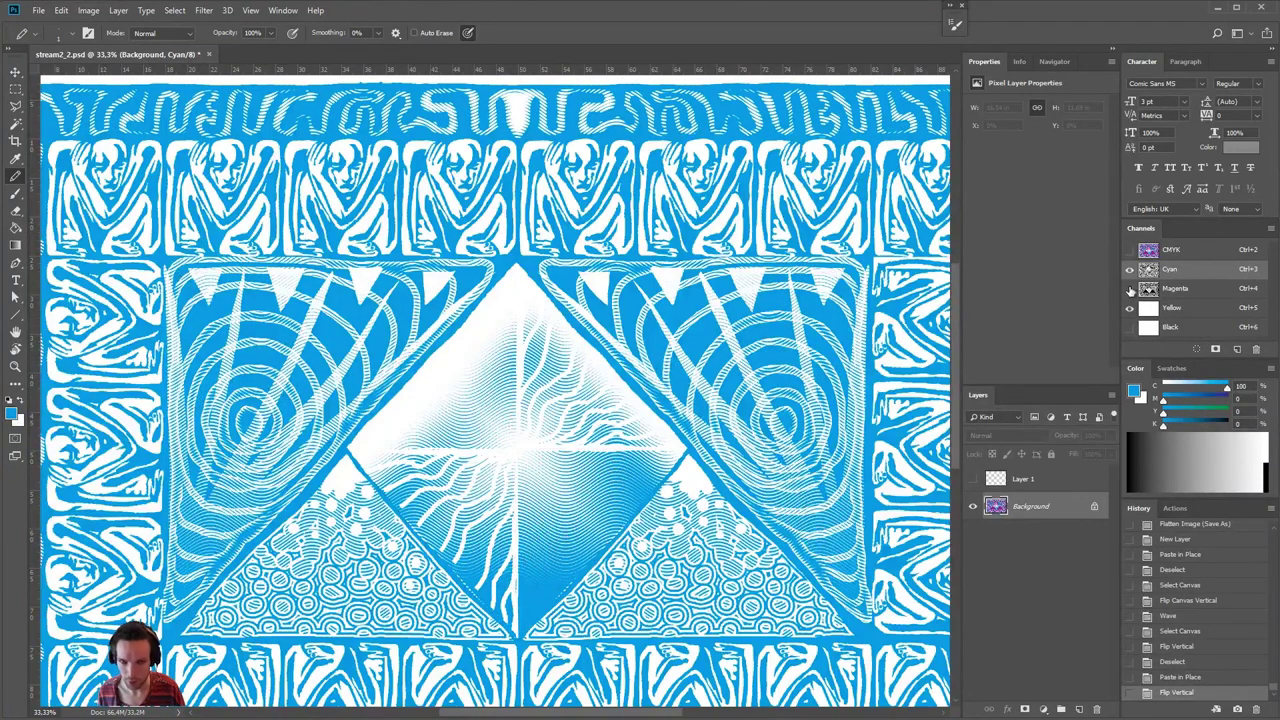
left_click(1130, 289)
left_click(1130, 270)
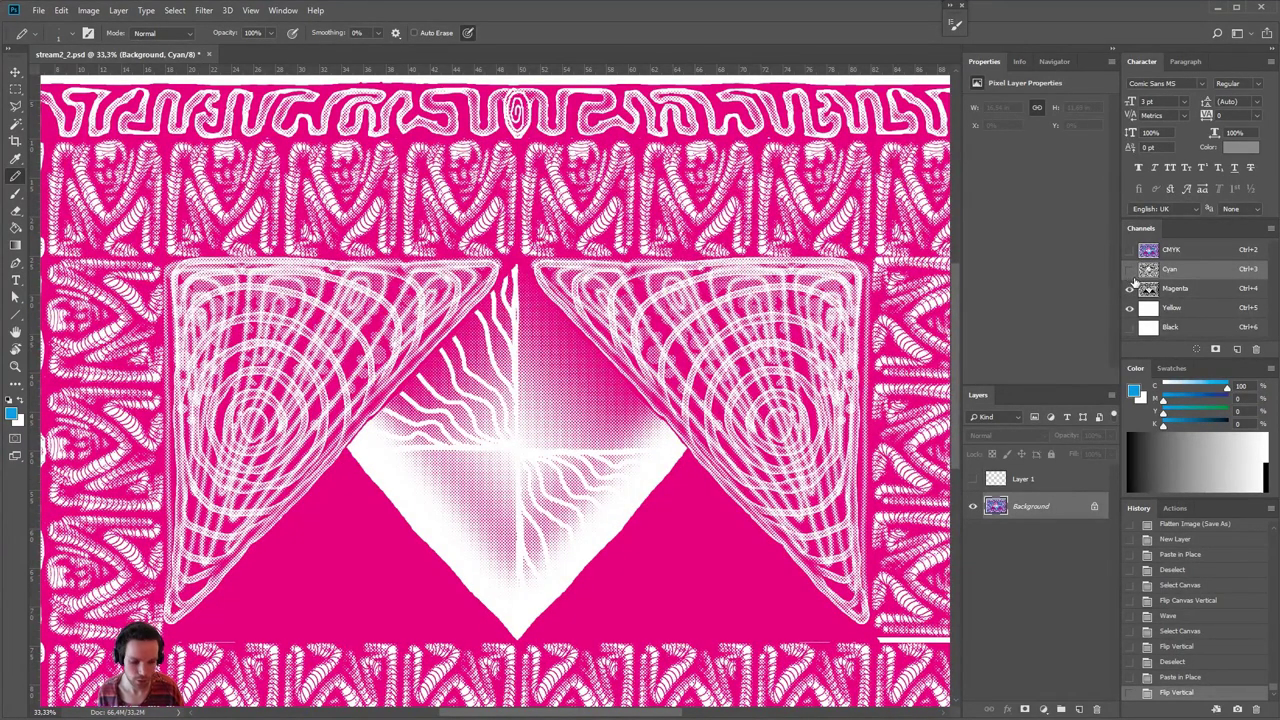
left_click(1130, 270)
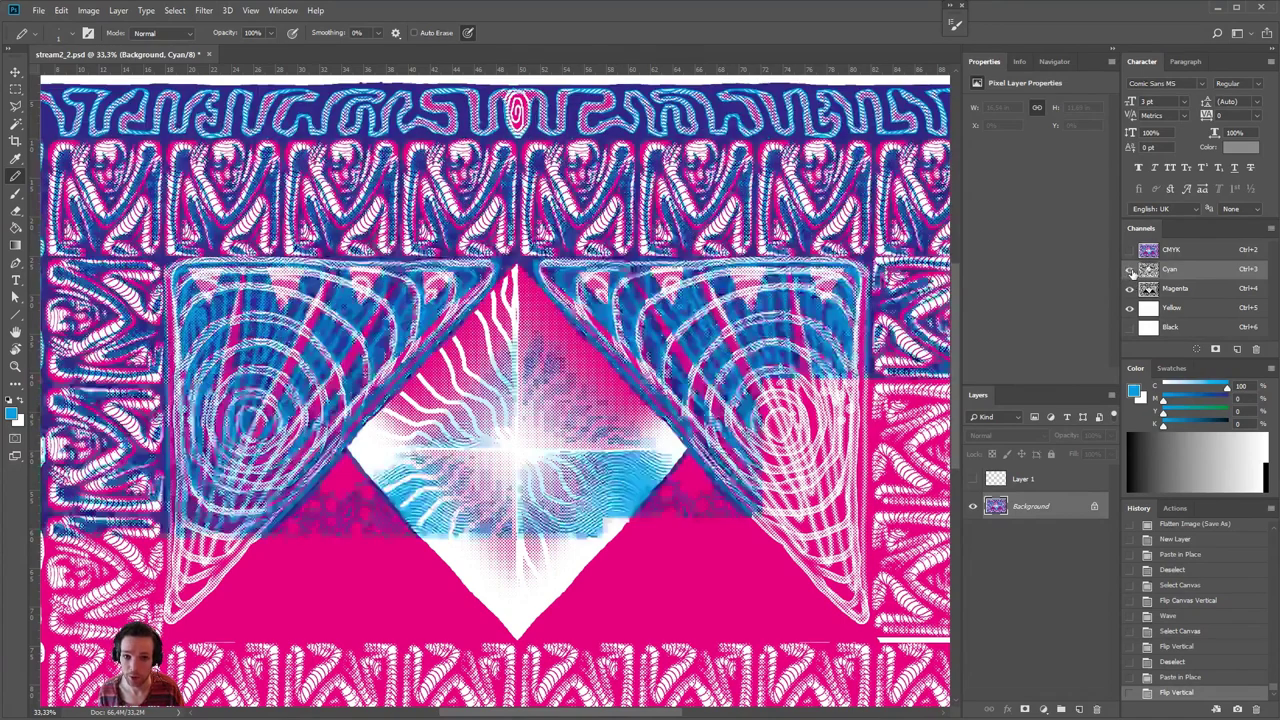
- View the Cyan channel alone, then return to the CMYK composite and select Layer 1
key("ctrl+minus")
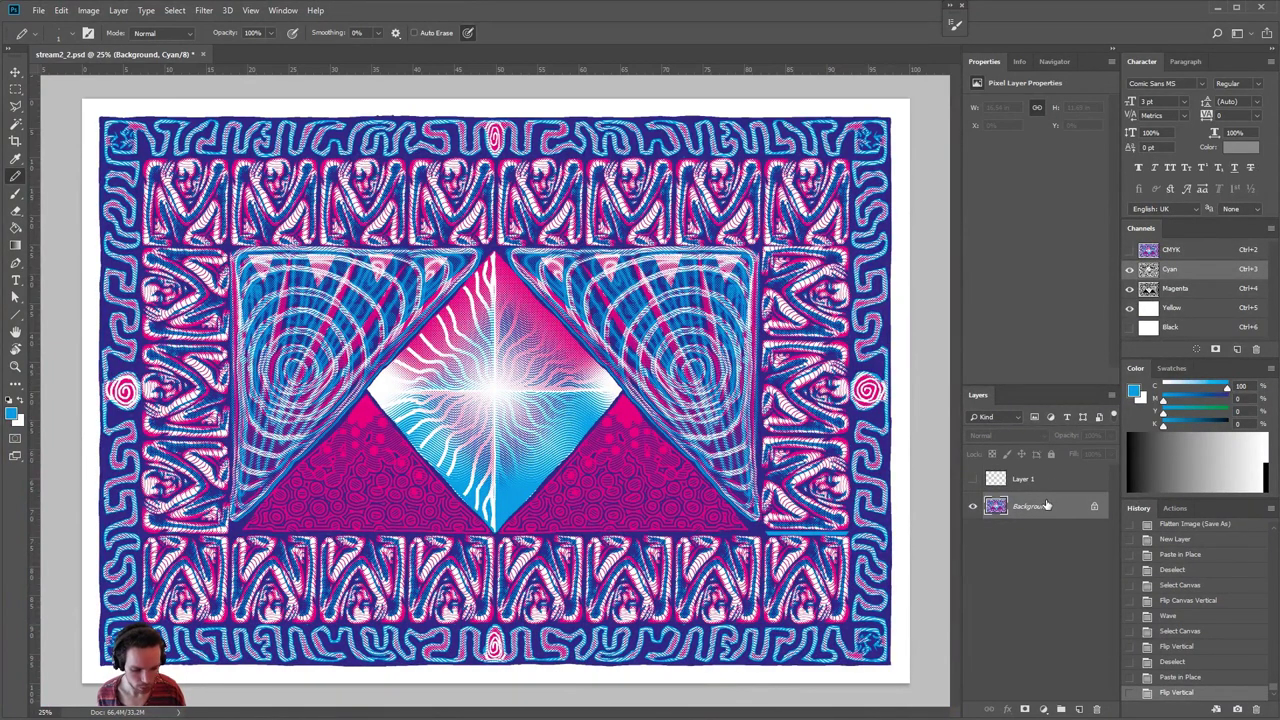
left_click(1183, 290, "shift")
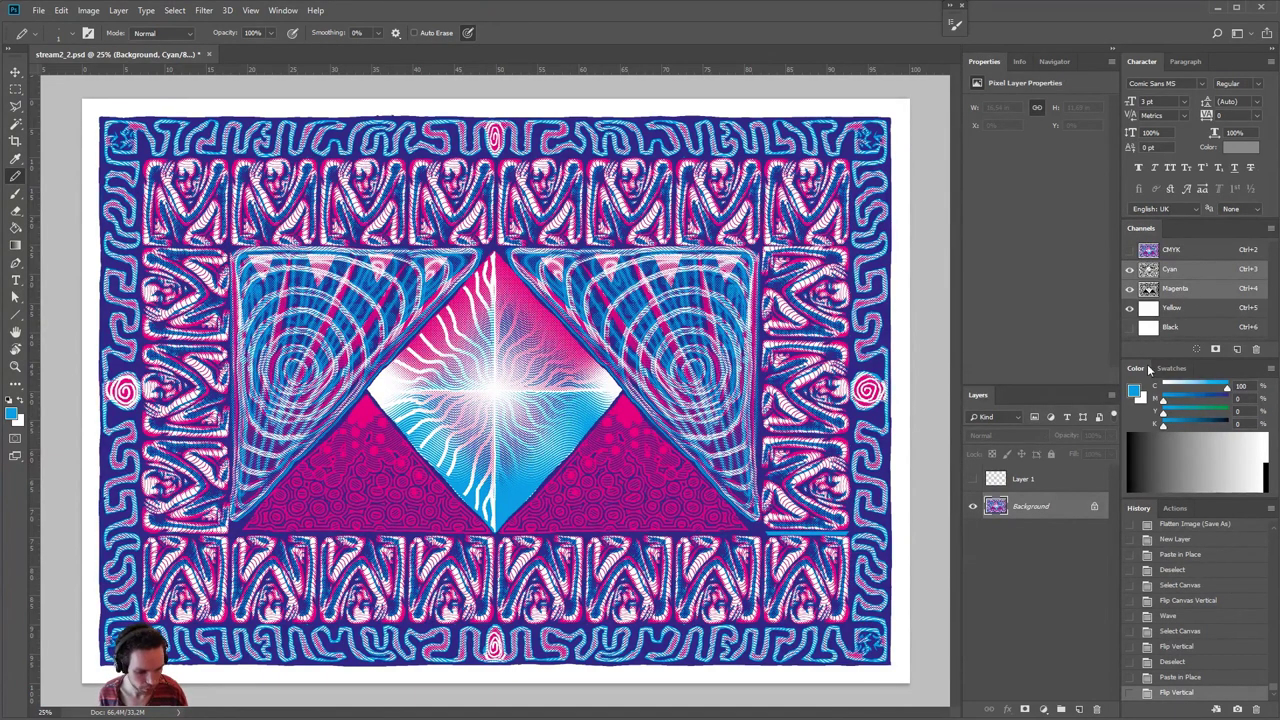
left_click(1178, 270)
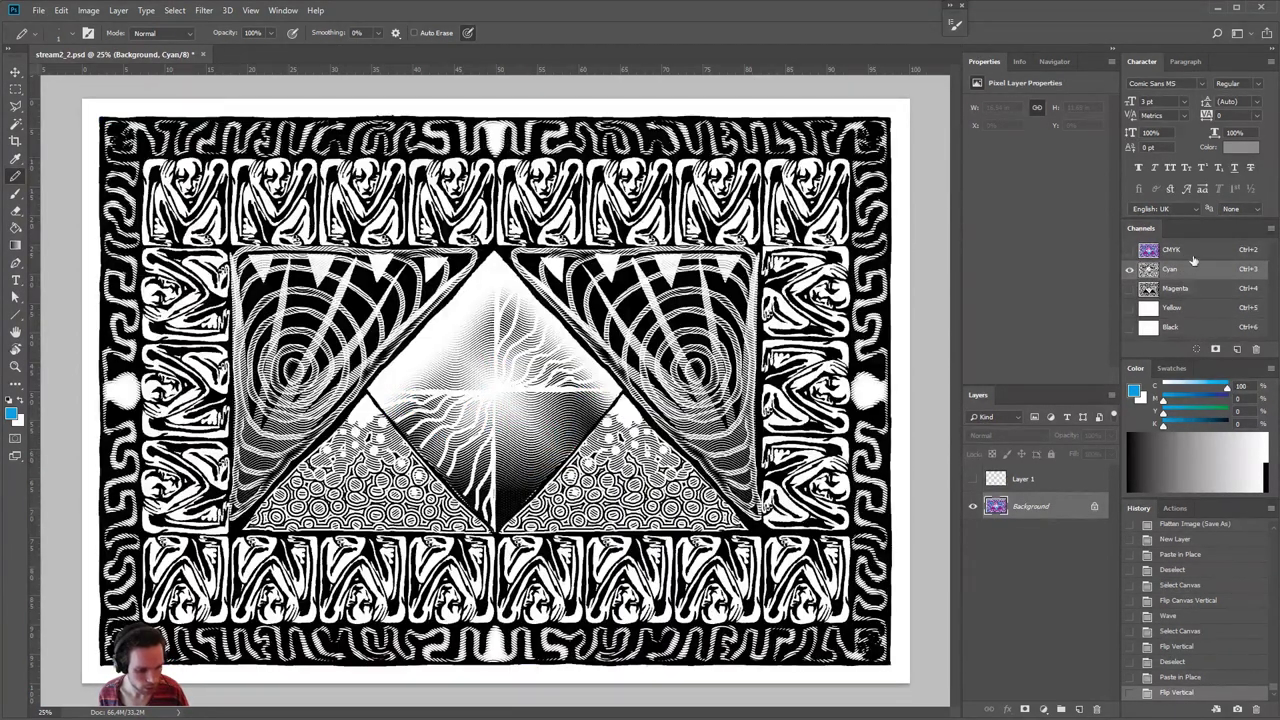
key("ctrl+2")
left_click(1047, 490)
- Fill Layer 1 with white, deselect, and hide it
left_click(972, 479)
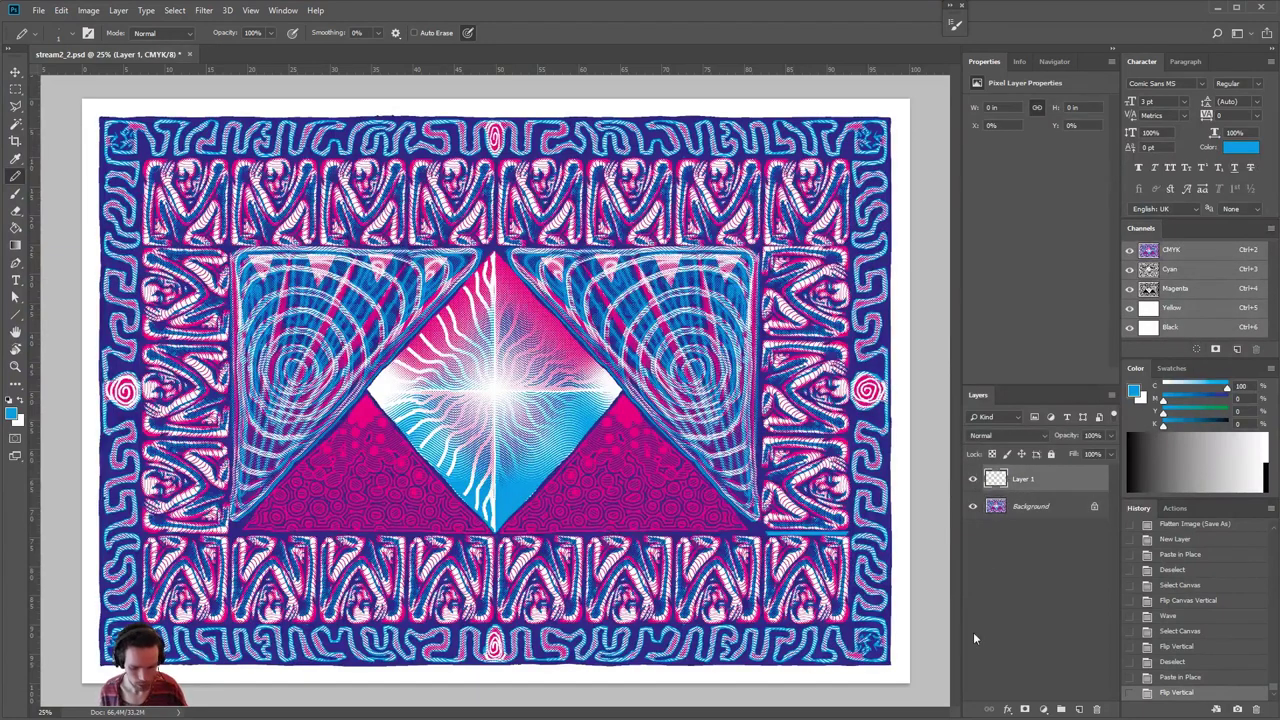
key("ctrl+BackSpace")
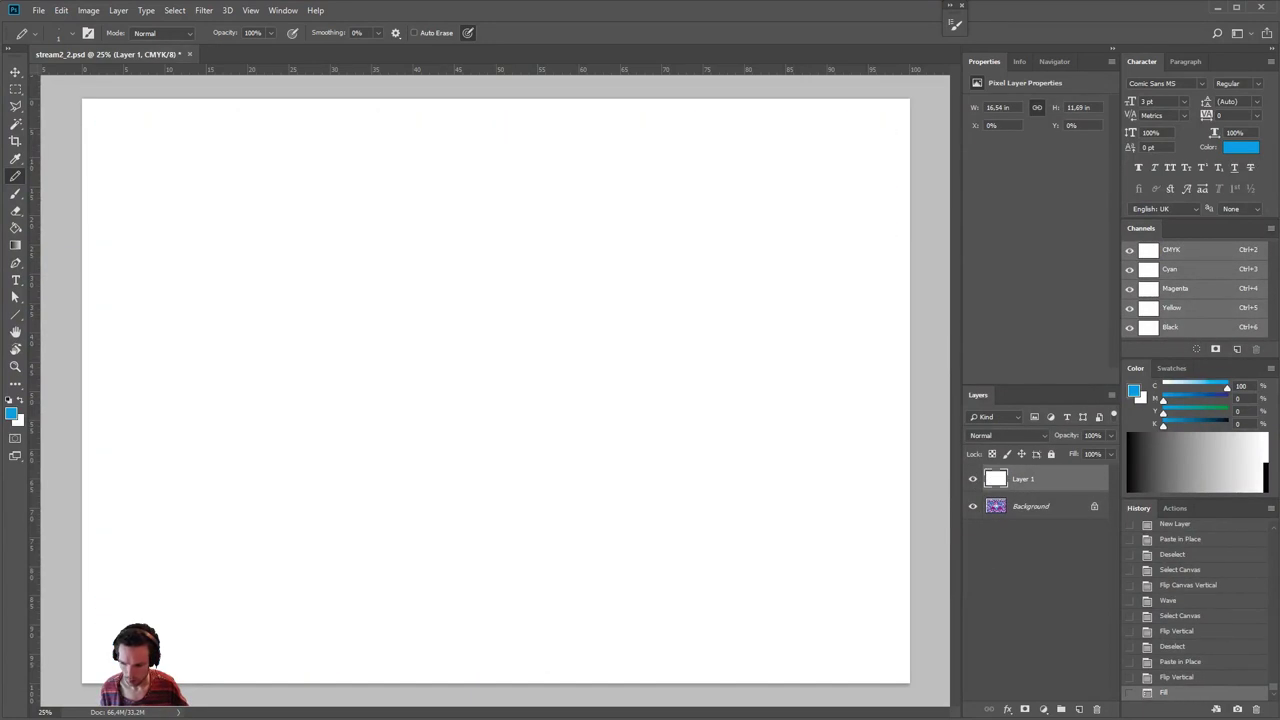
key("ctrl+d")
left_click(972, 479)
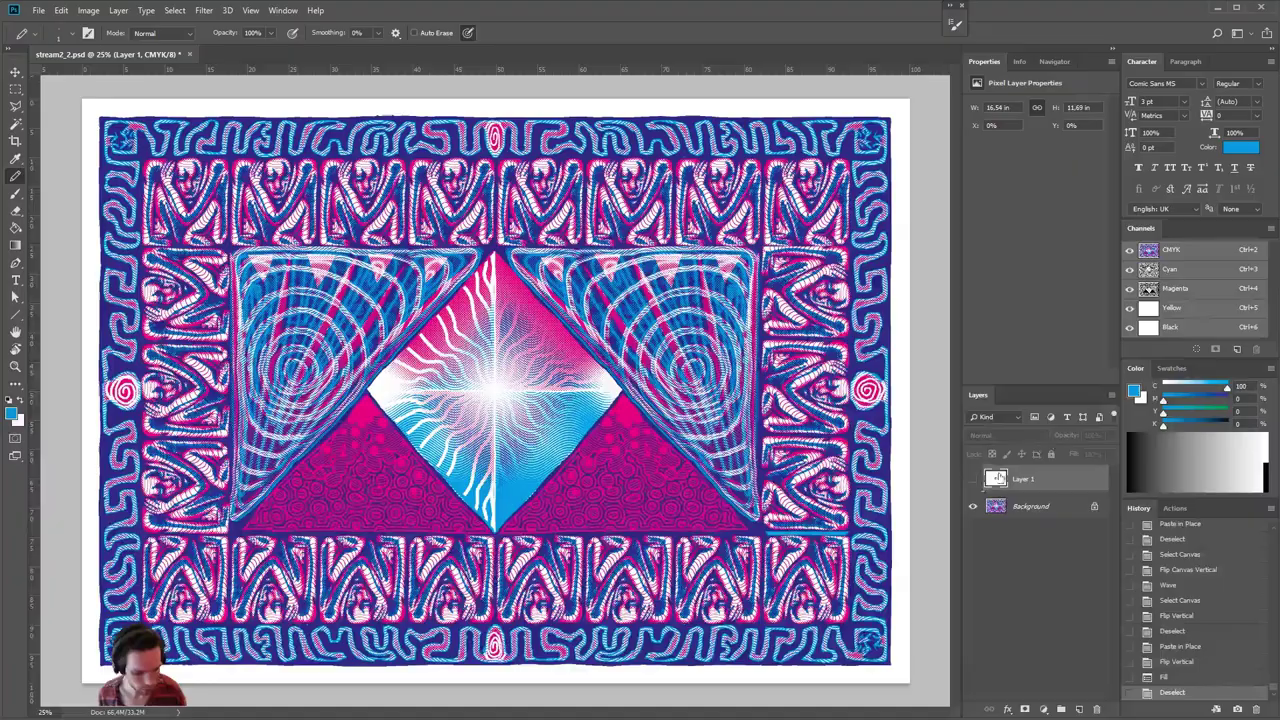
- Load the inverted Magenta channel selection onto a new Layer 2 filled with pink
left_click(1185, 288)
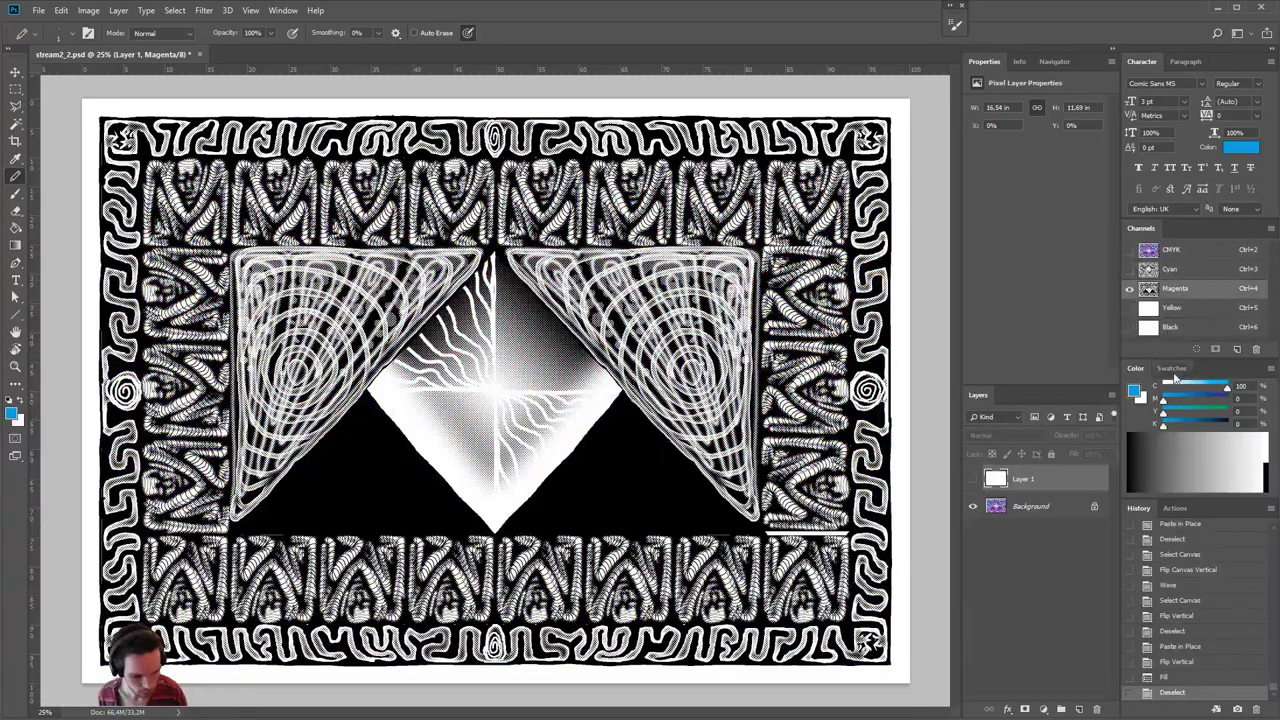
left_click(1196, 349)
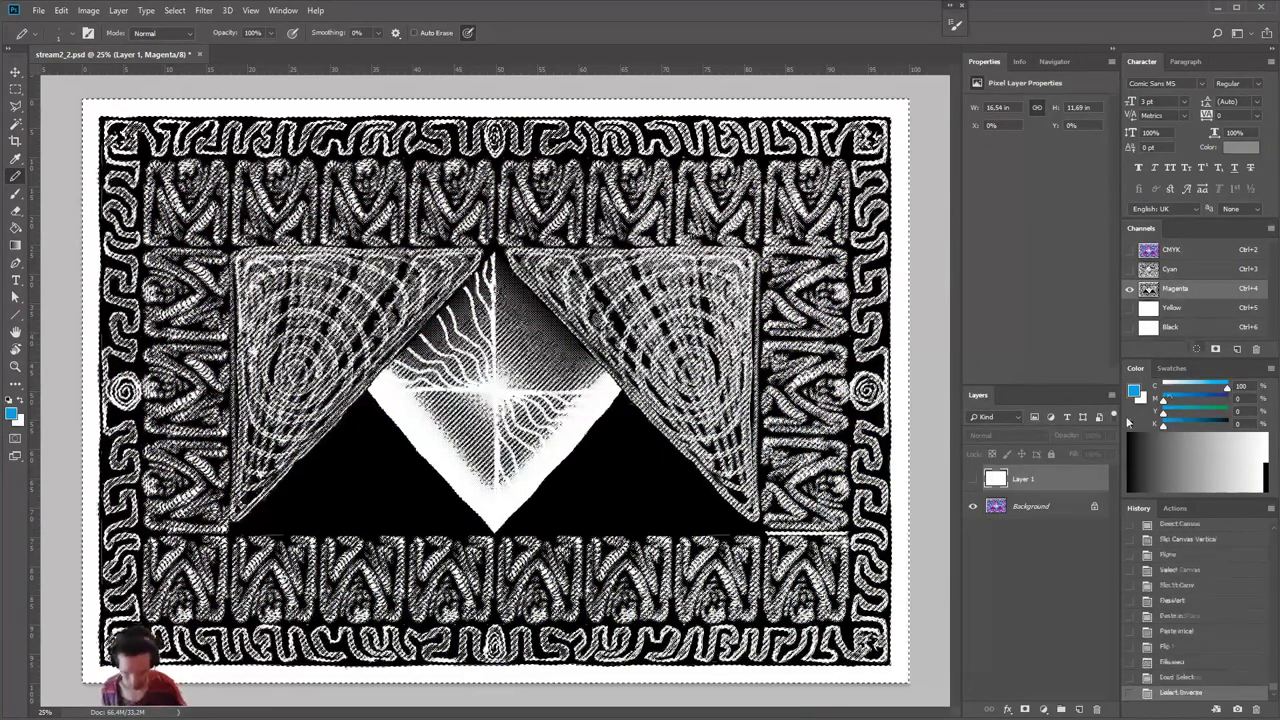
key("ctrl+shift+i")
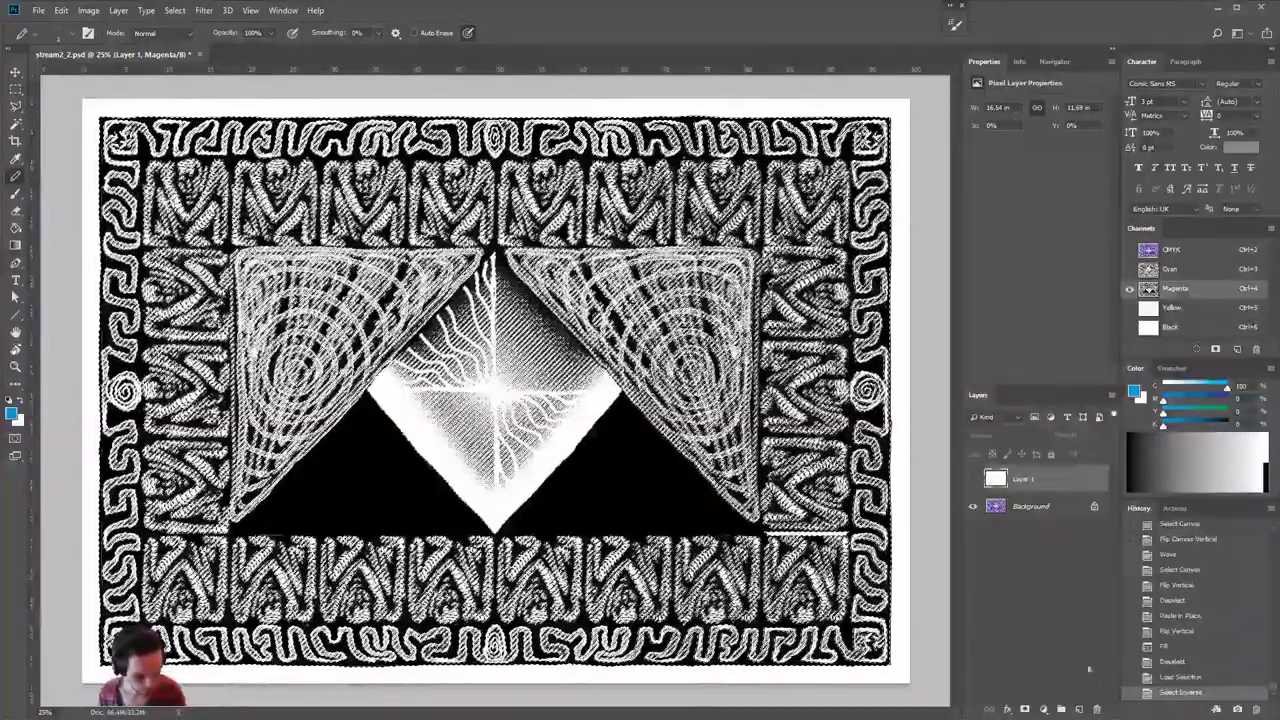
key("ctrl+2")
key("ctrl+j")
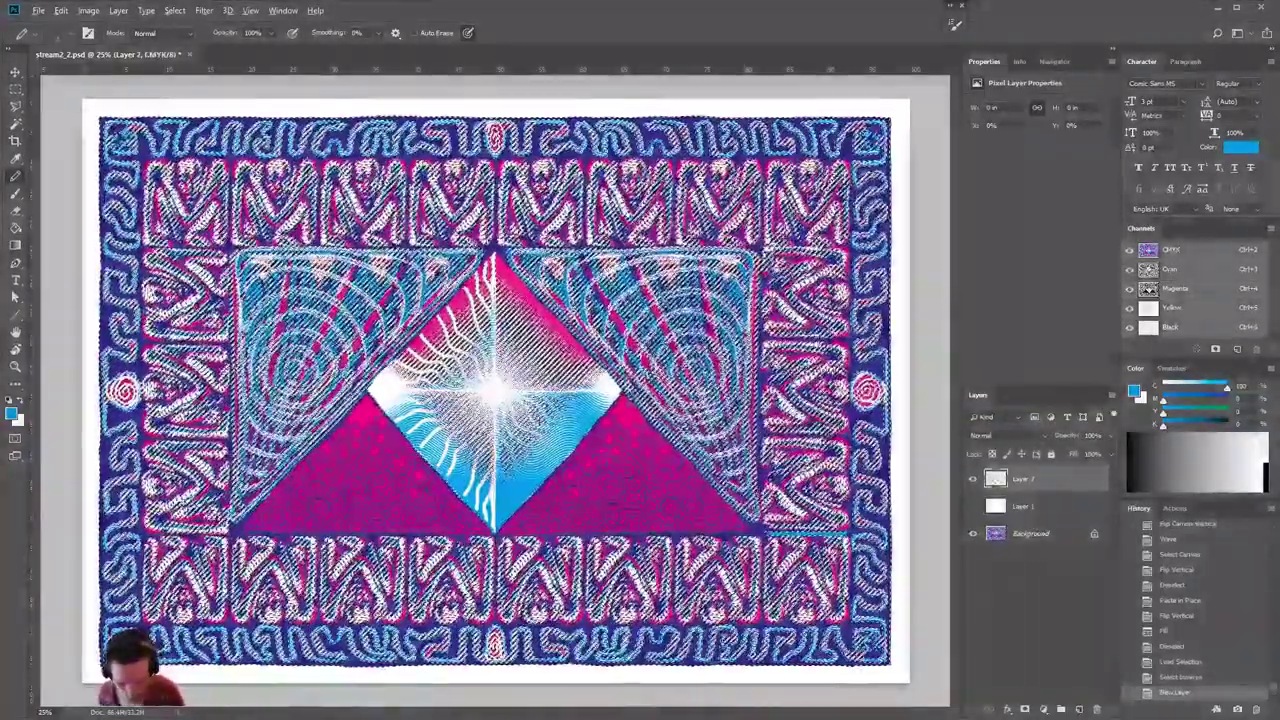
key("x")
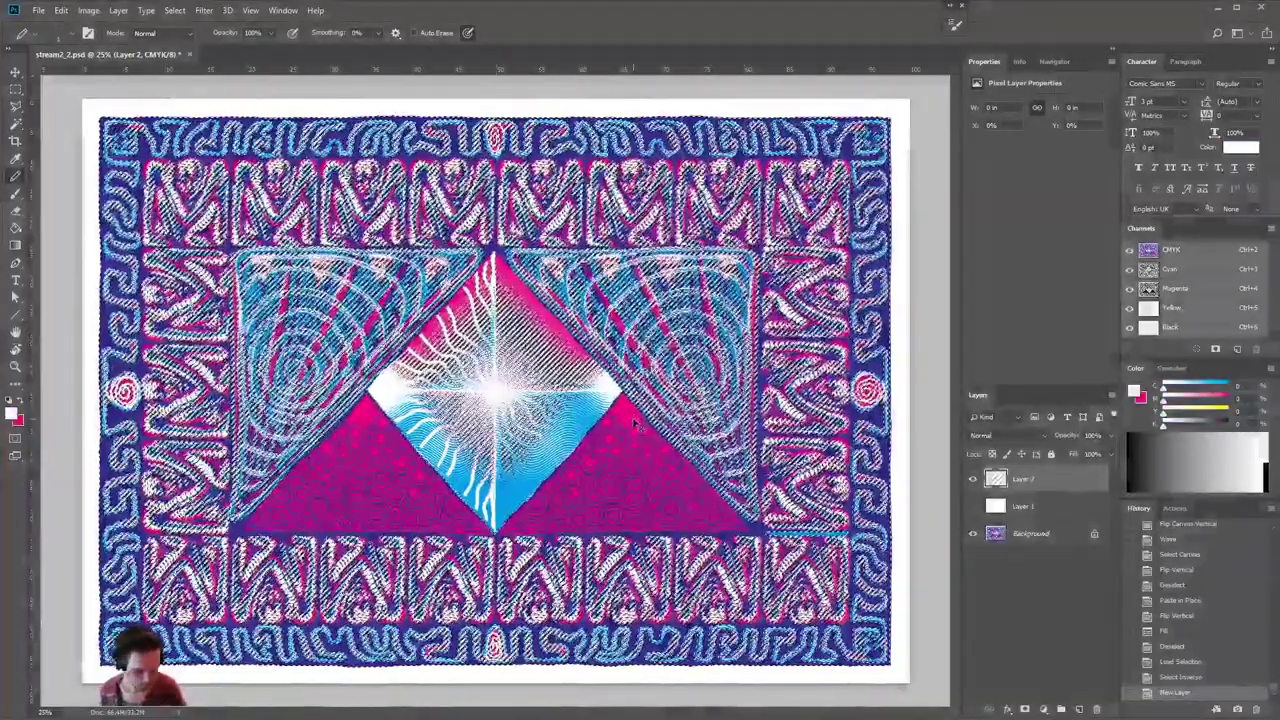
key("alt+BackSpace")
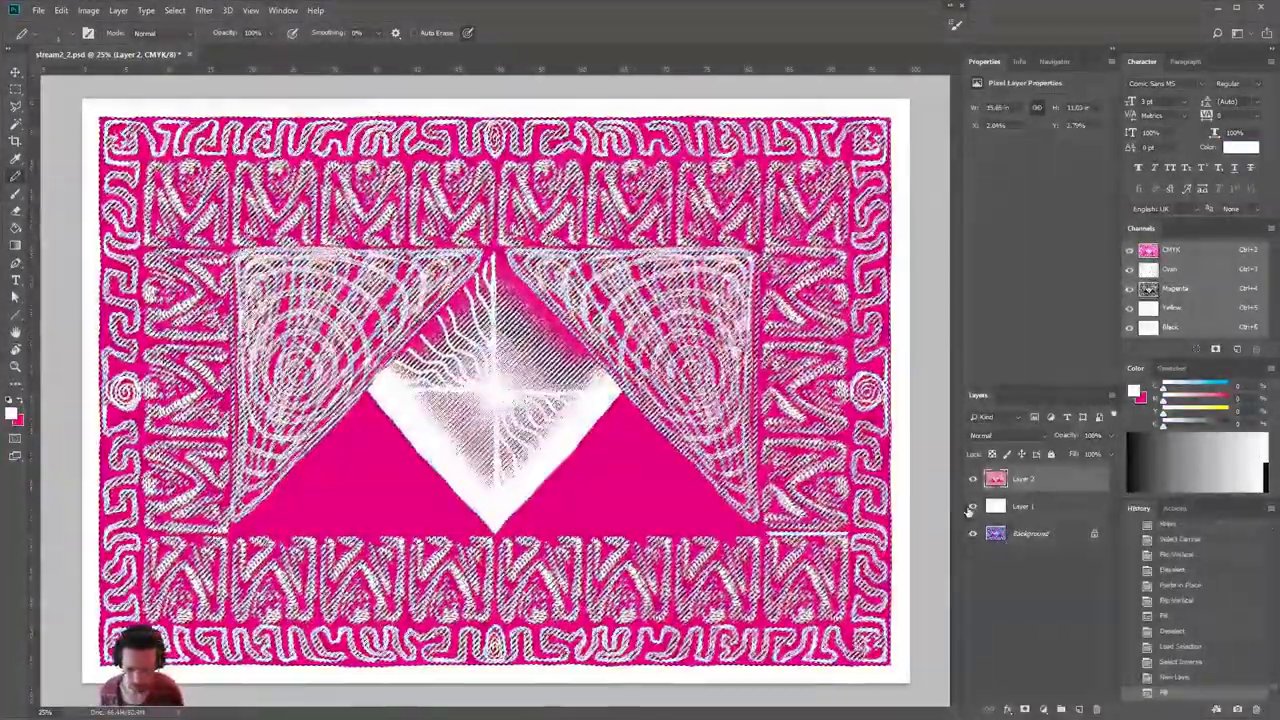
- Hide Layers 1 and 2, clear the selection, and select the Background layer
left_click(972, 506)
left_click(972, 479)
key("ctrl+d")
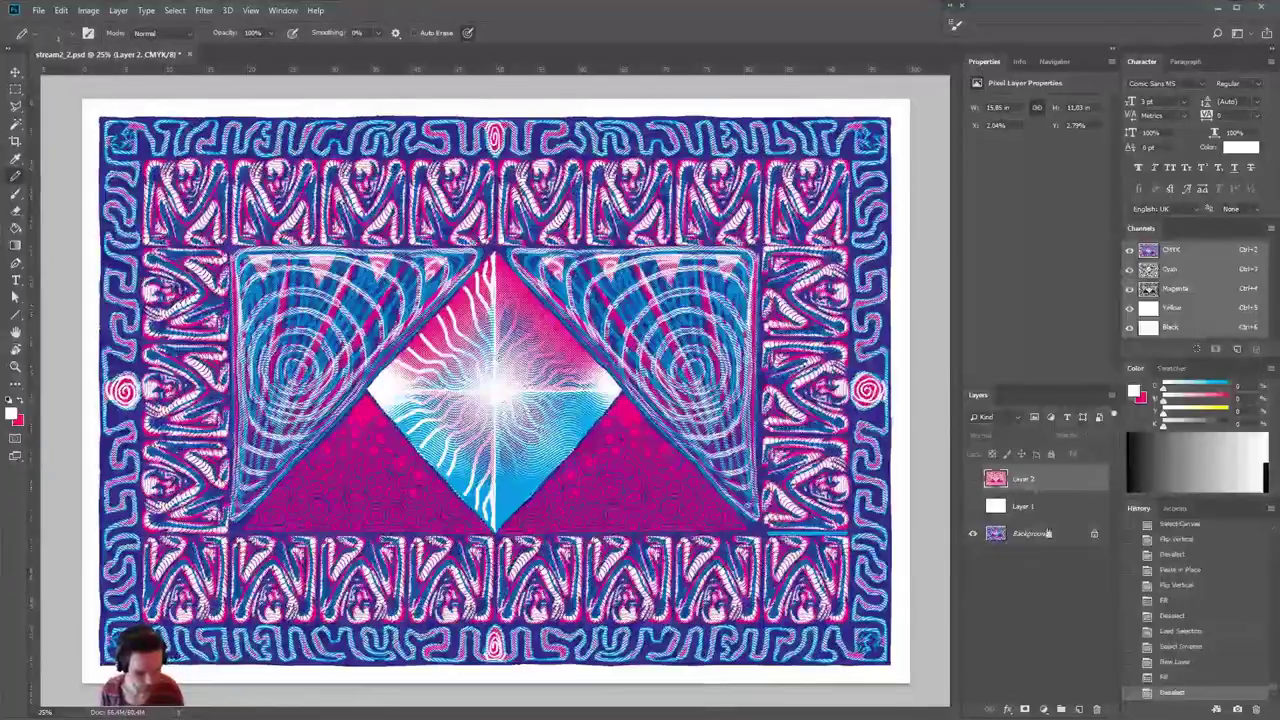
left_click(1047, 533)
- Load the inverted Cyan channel selection and show Layers 1 and 2, selecting Layer 2
left_click(1190, 274)
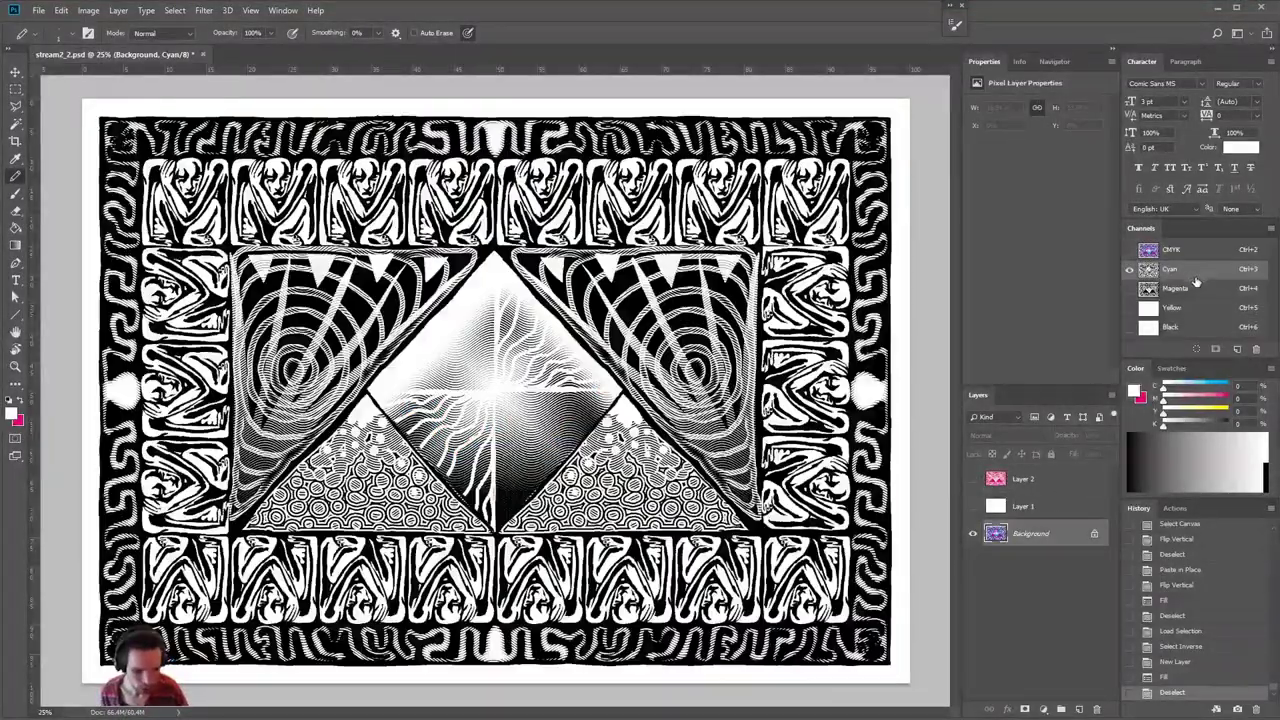
left_click(1196, 349)
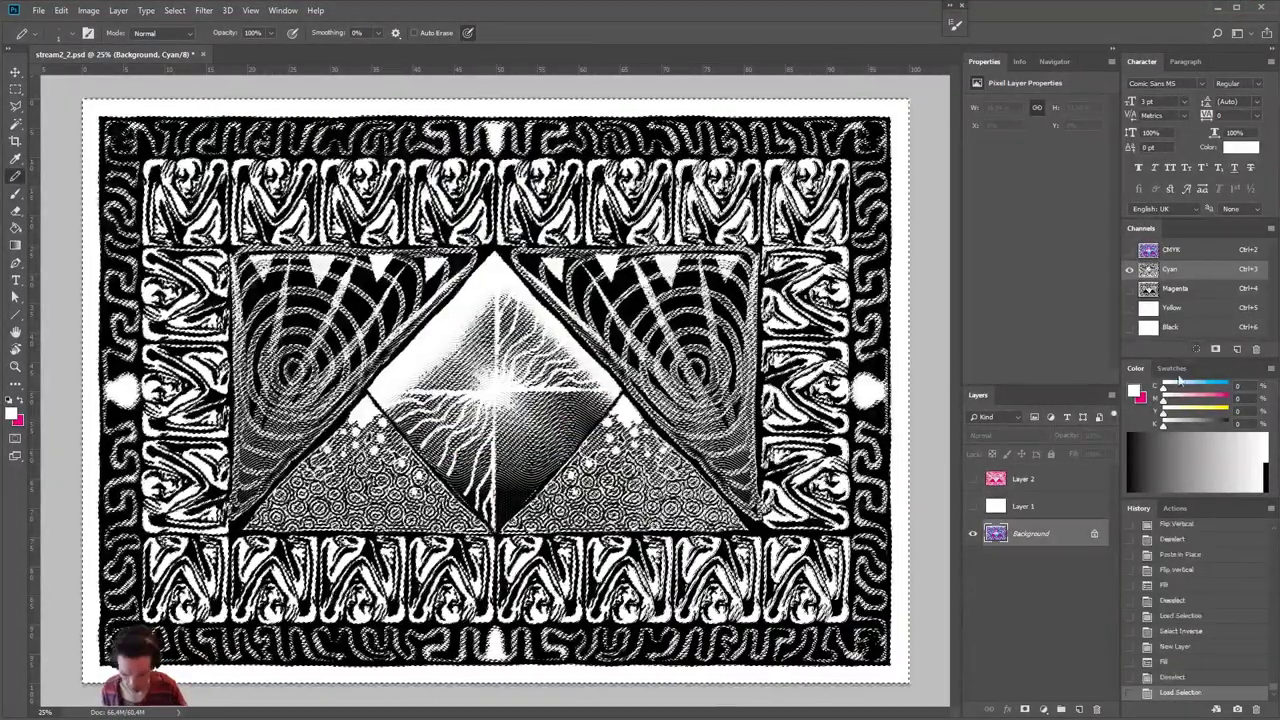
key("ctrl+shift+i")
left_click(974, 506)
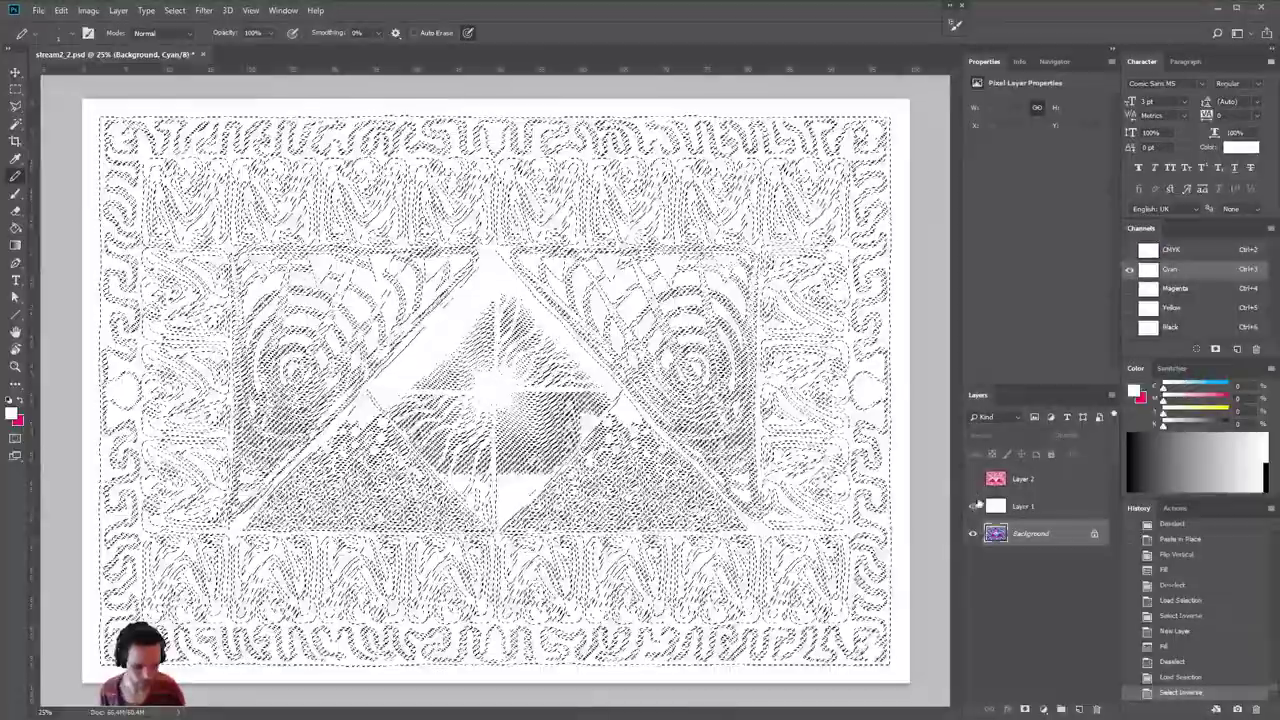
left_click(973, 479)
left_click(1030, 479)
key("ctrl+2")
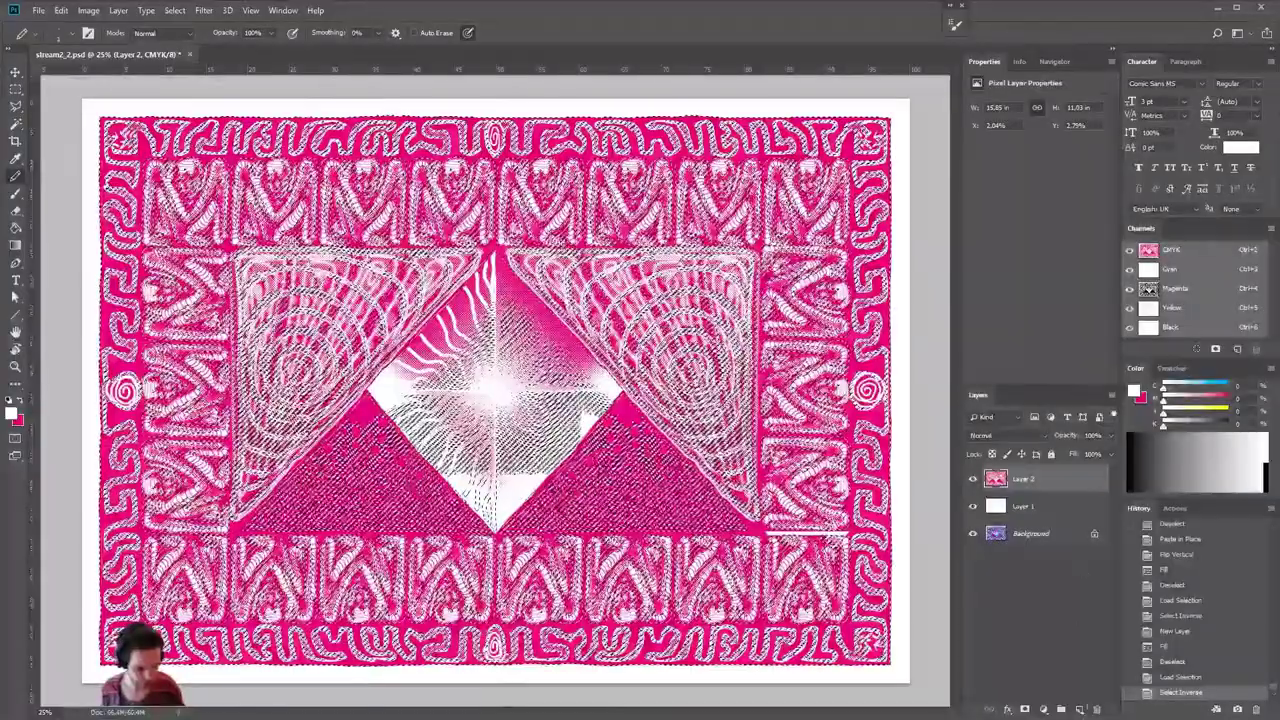
- Fill a new Layer 3 with cyan, deselect, and set its blend mode to Multiply
left_click(1079, 709)
left_click(1226, 386)
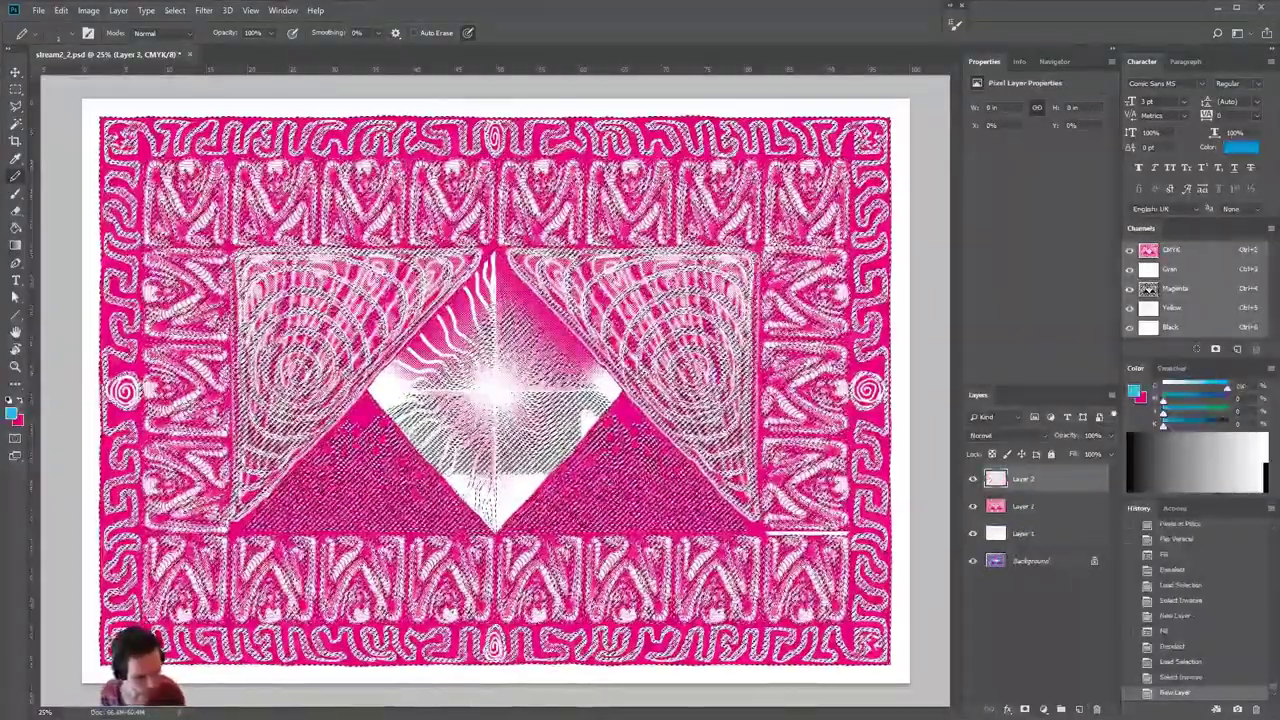
key("x")
key("ctrl+BackSpace")
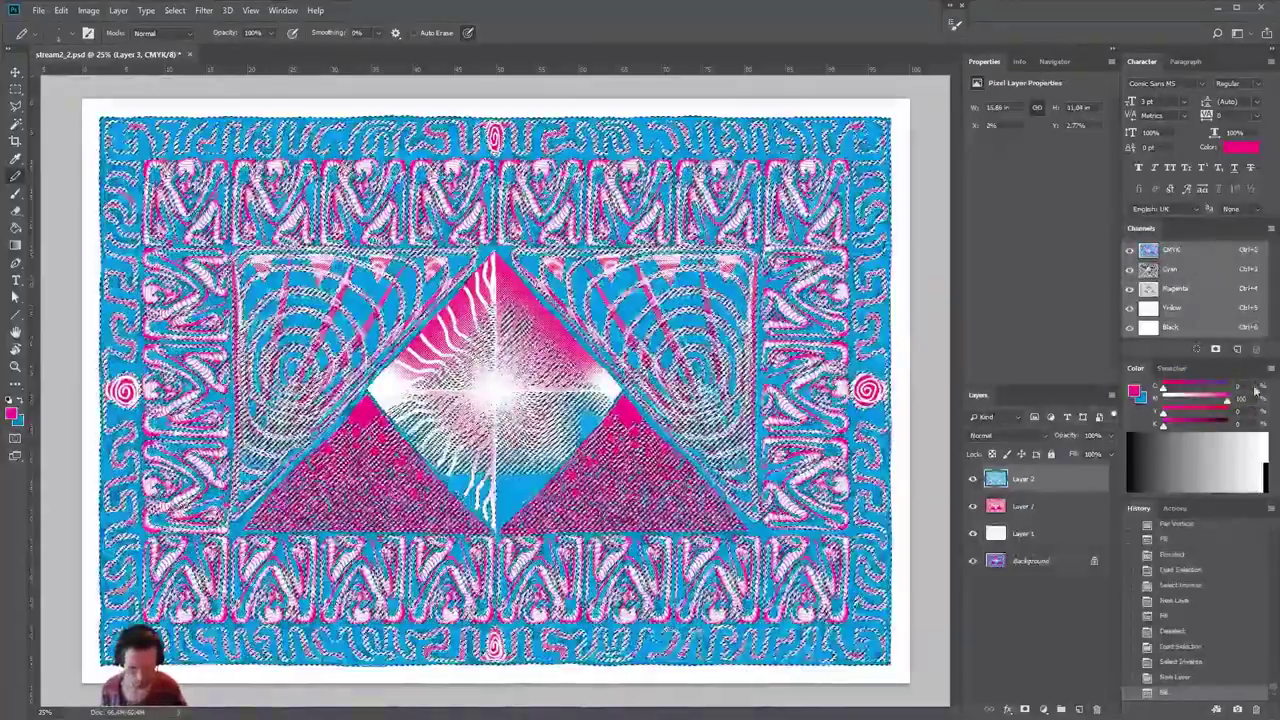
key("ctrl+d")
left_click(1020, 436)
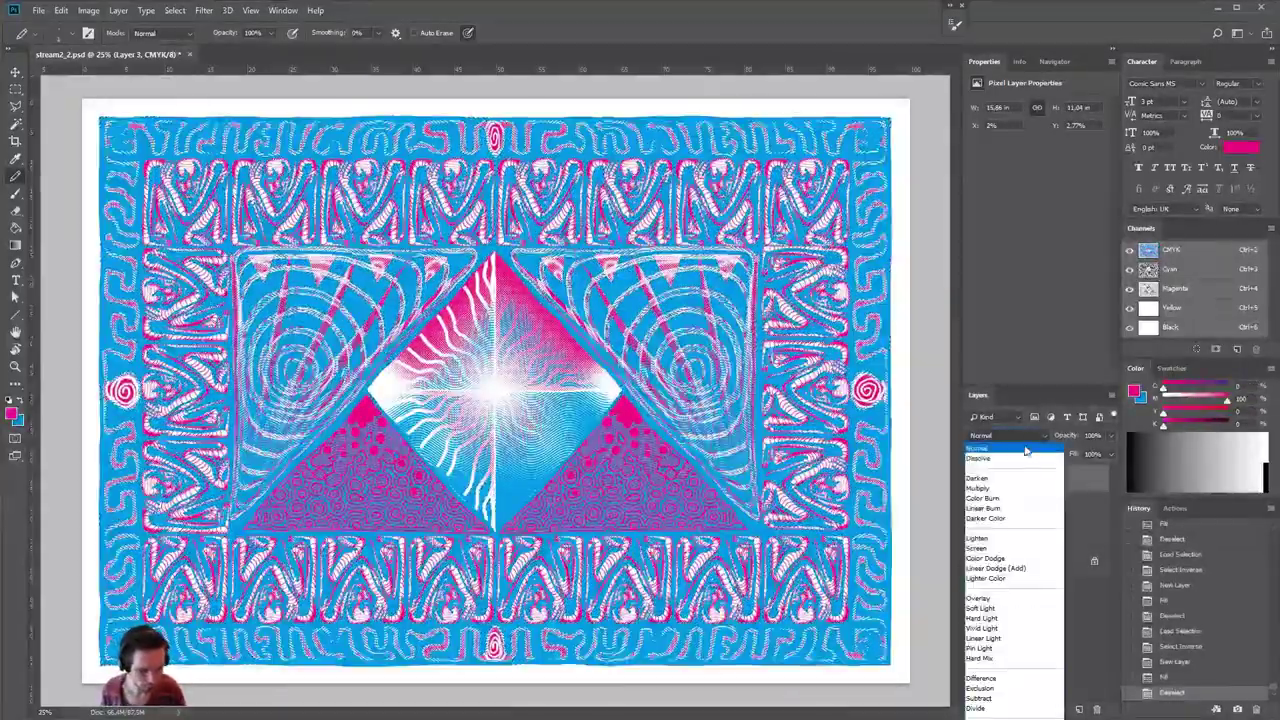
left_click(1000, 488)
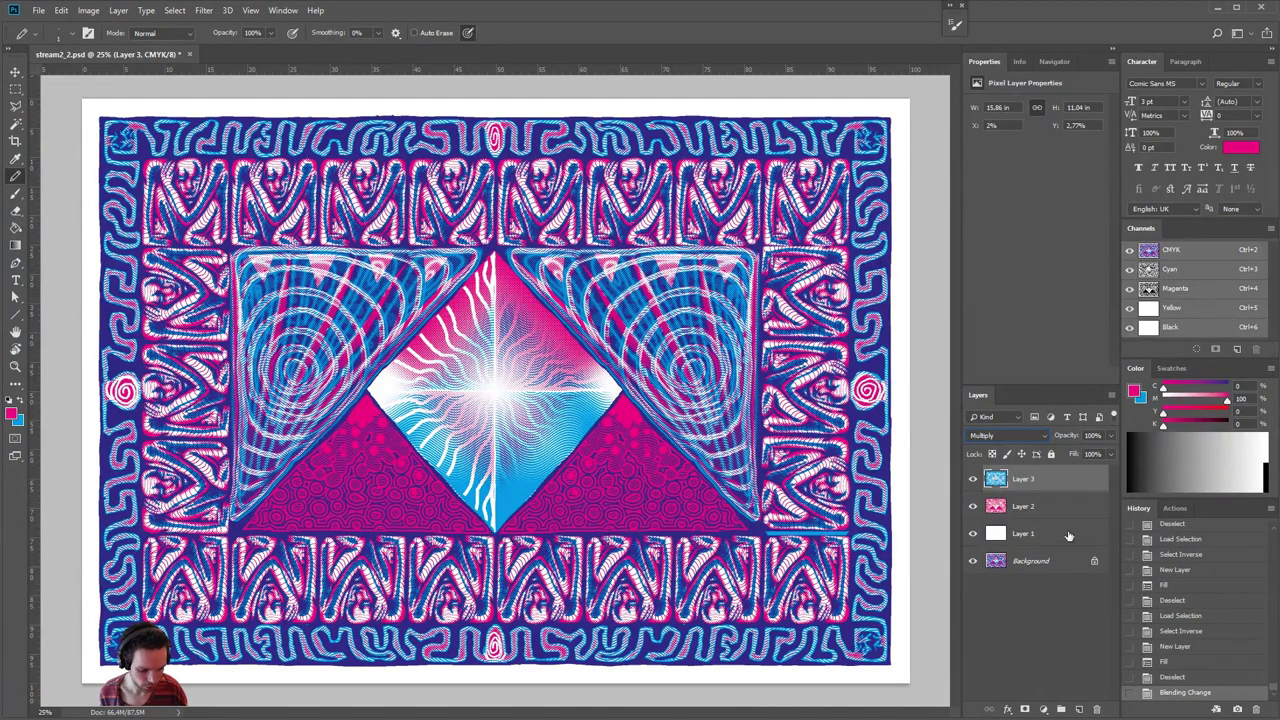
- Add Layer 4 clipped to cyan Layer 3 and Layer 5 clipped to pink Layer 2
left_click(1079, 709)
left_click(1030, 488, "alt")
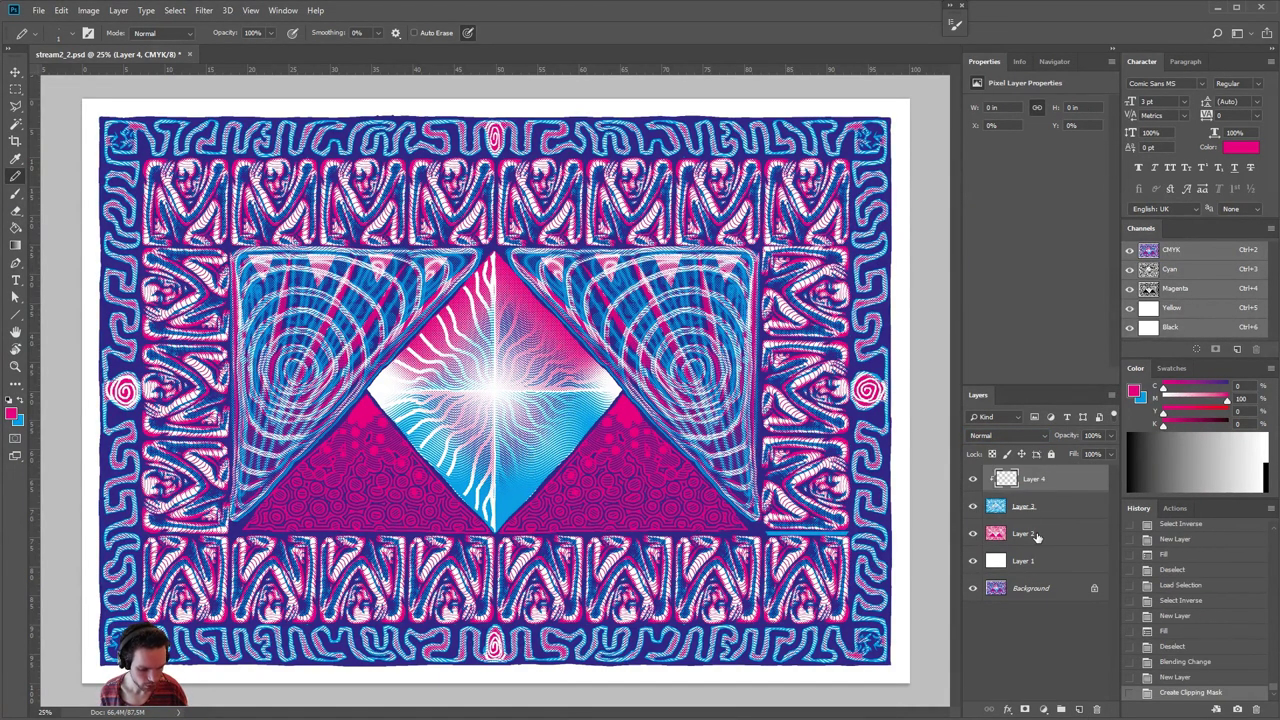
left_click(1036, 538)
left_click(1080, 708)
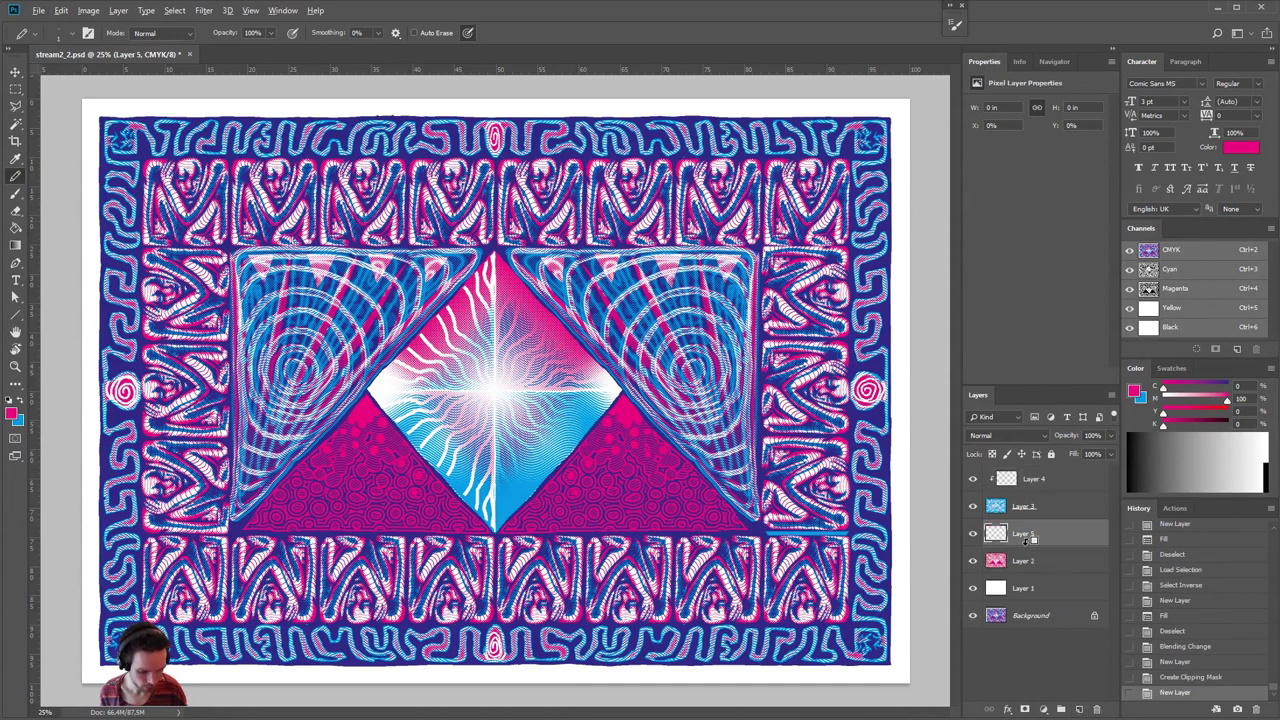
left_click(1031, 541, "alt")
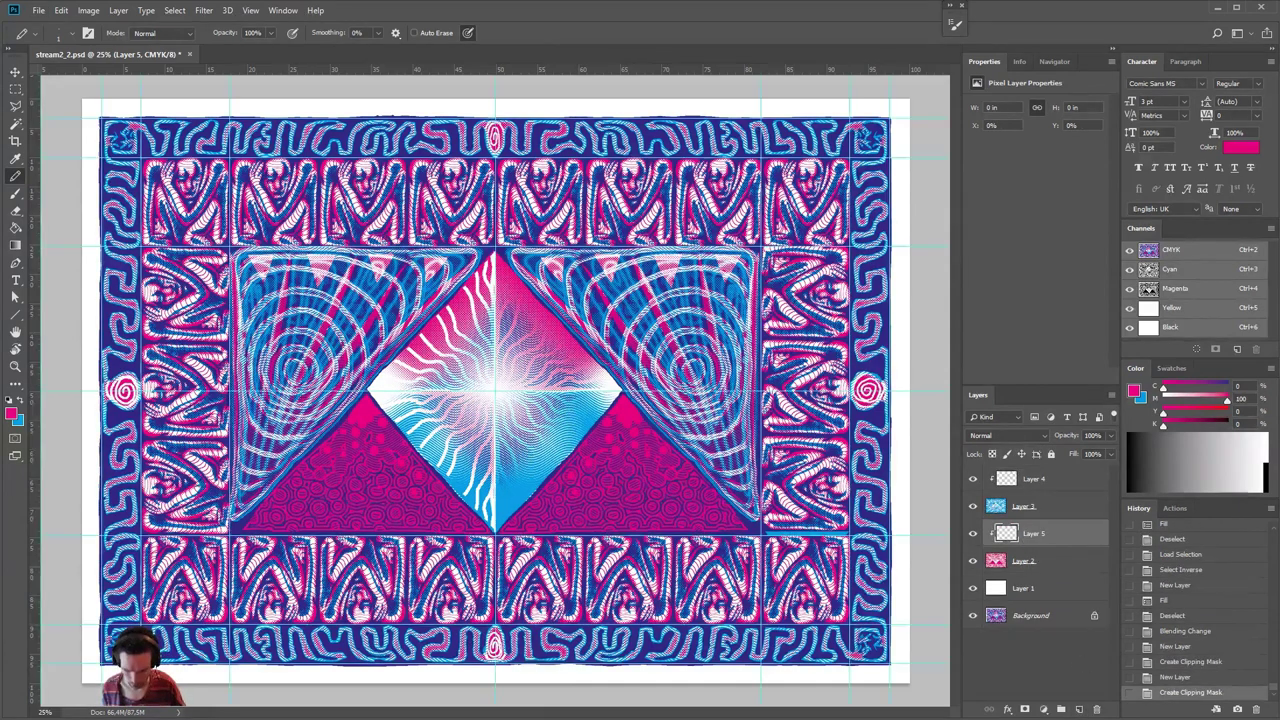
- Cycle through the screen modes, zoom and pan the poster, then fit it to the window
key("f")
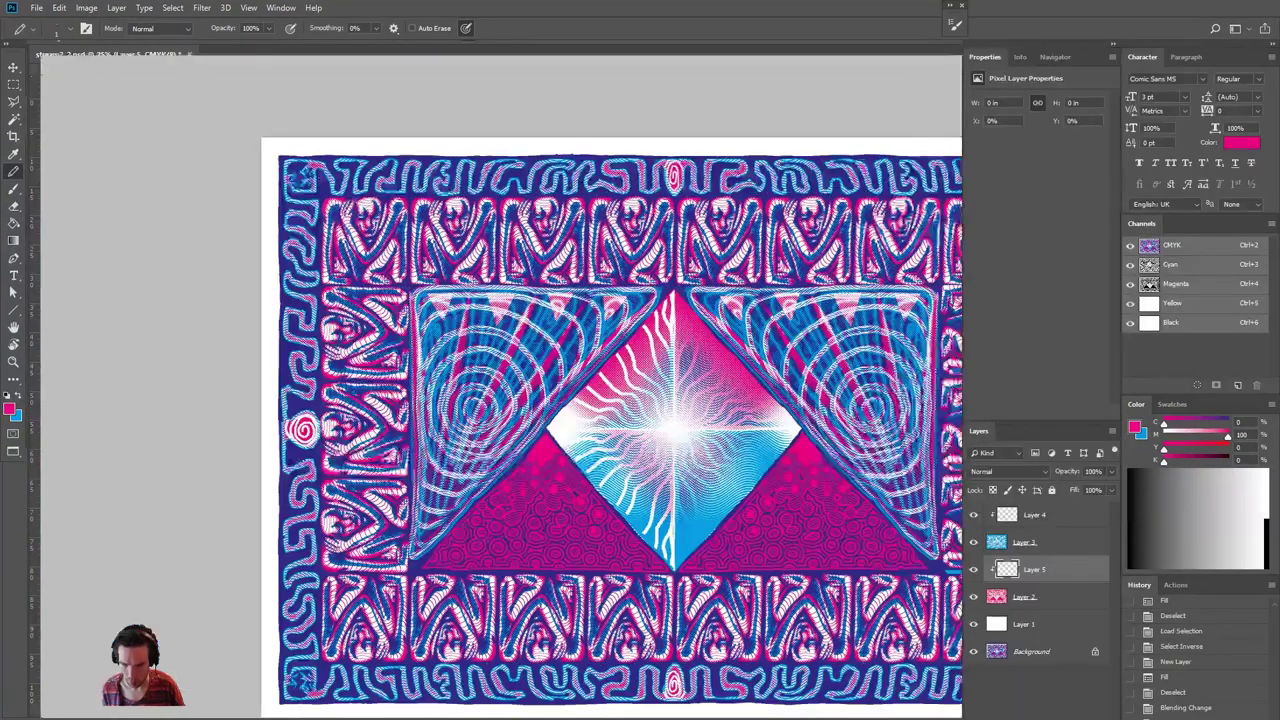
key("f")
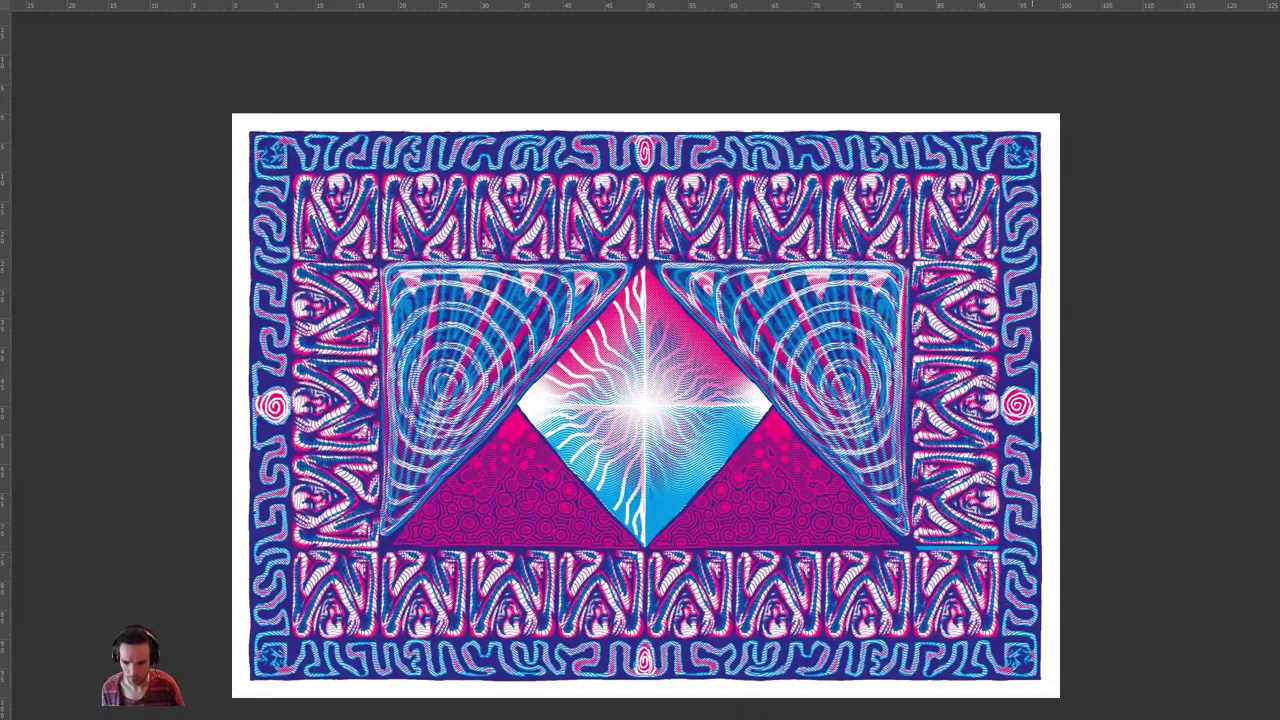
key("f")
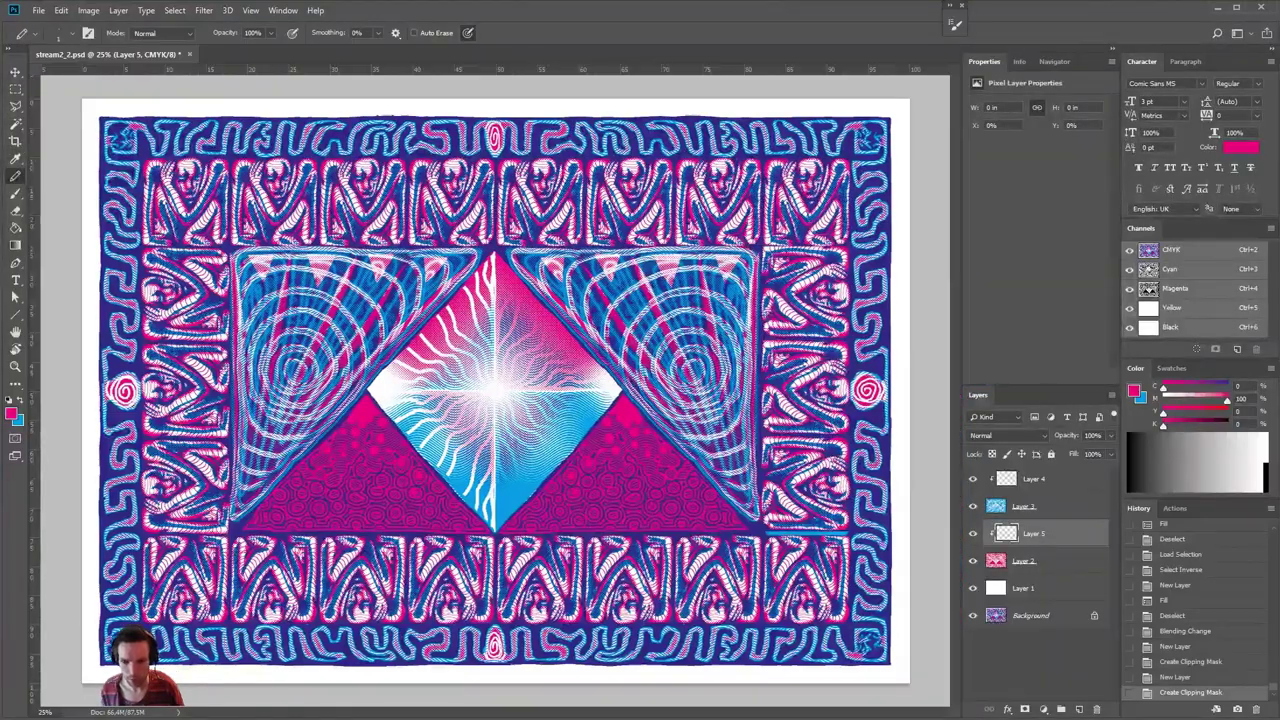
key("f")
key("f")
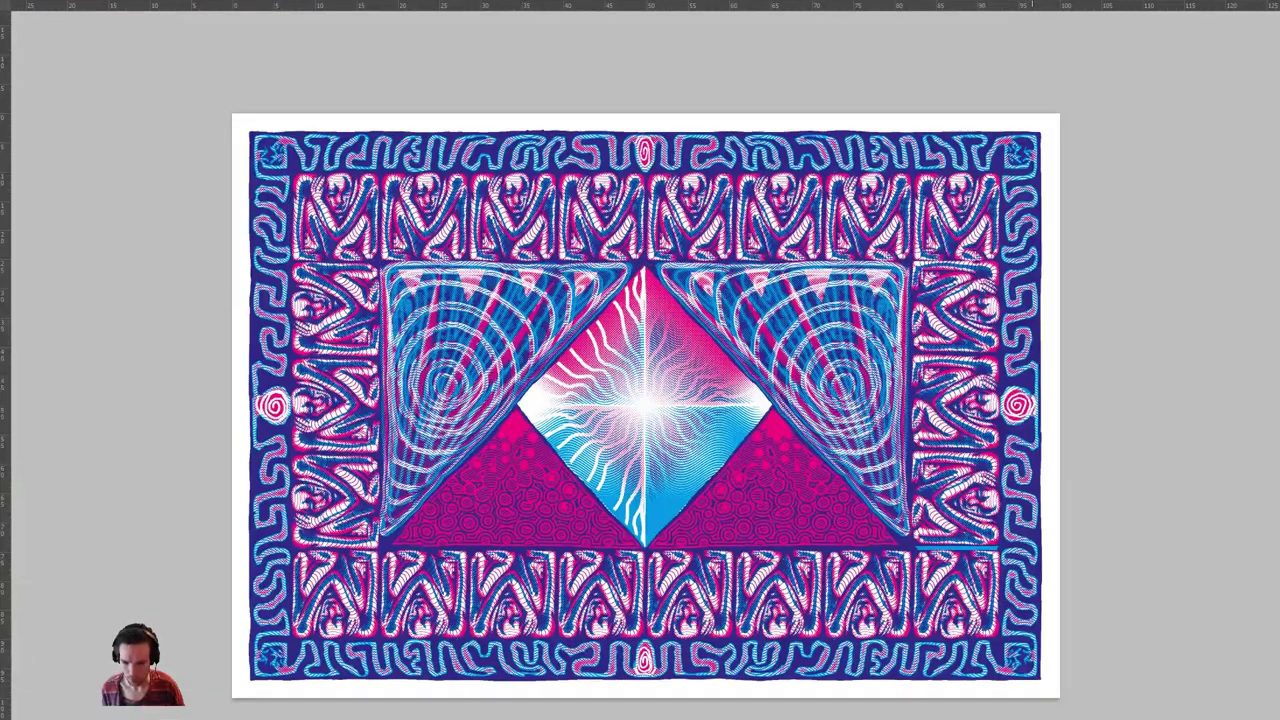
key("f")
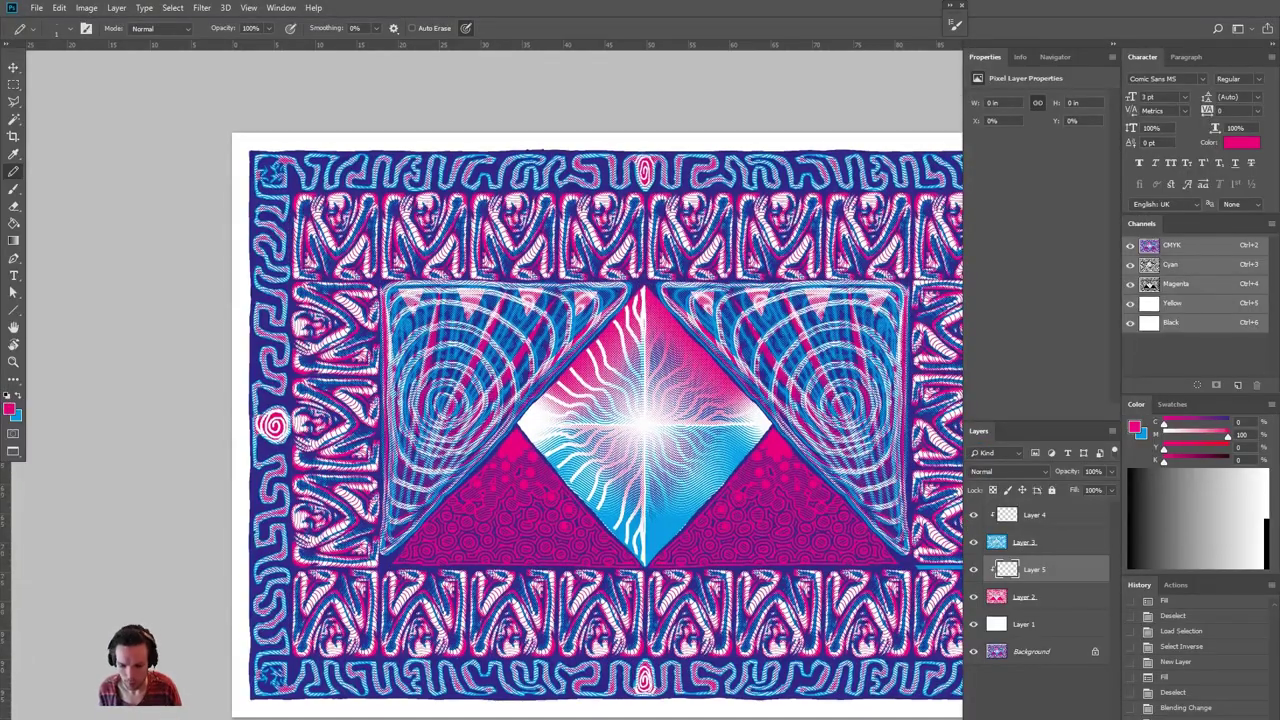
scroll(600, 480, "down", 3)
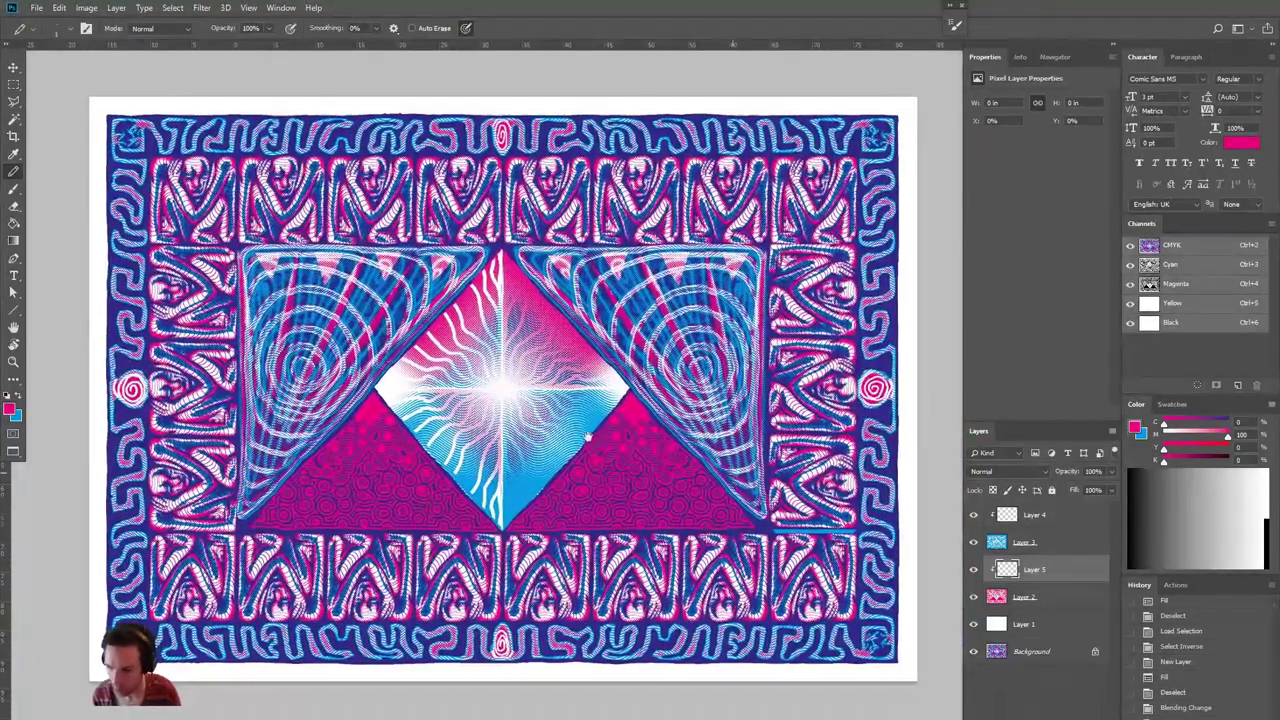
left_click(14, 361)
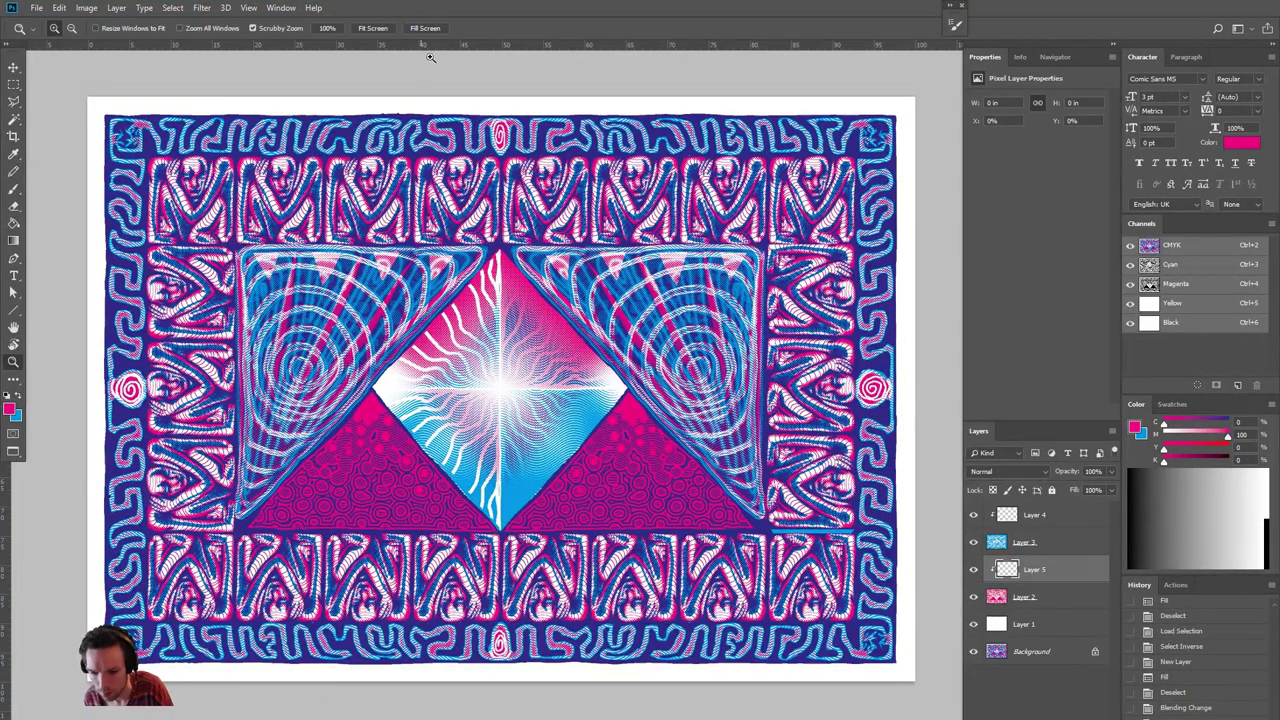
left_click(388, 30)
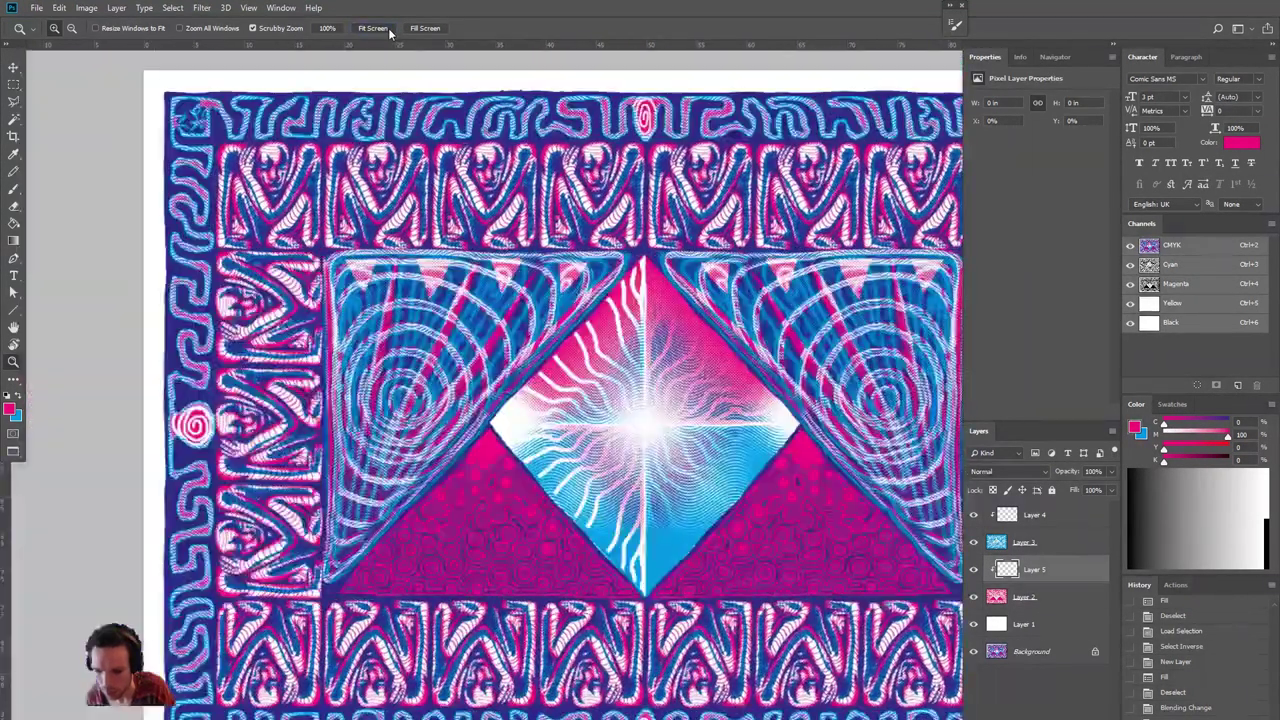
left_click_drag(660, 437, 494, 441)
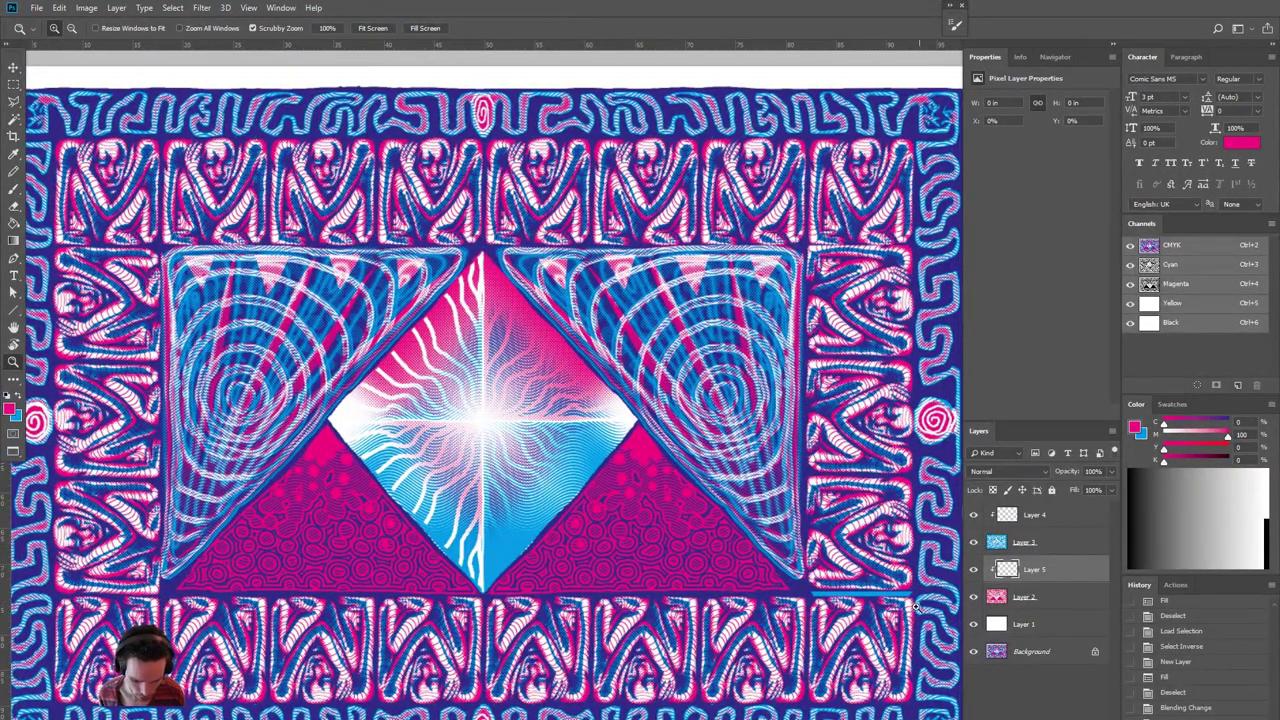
key("ctrl+0")
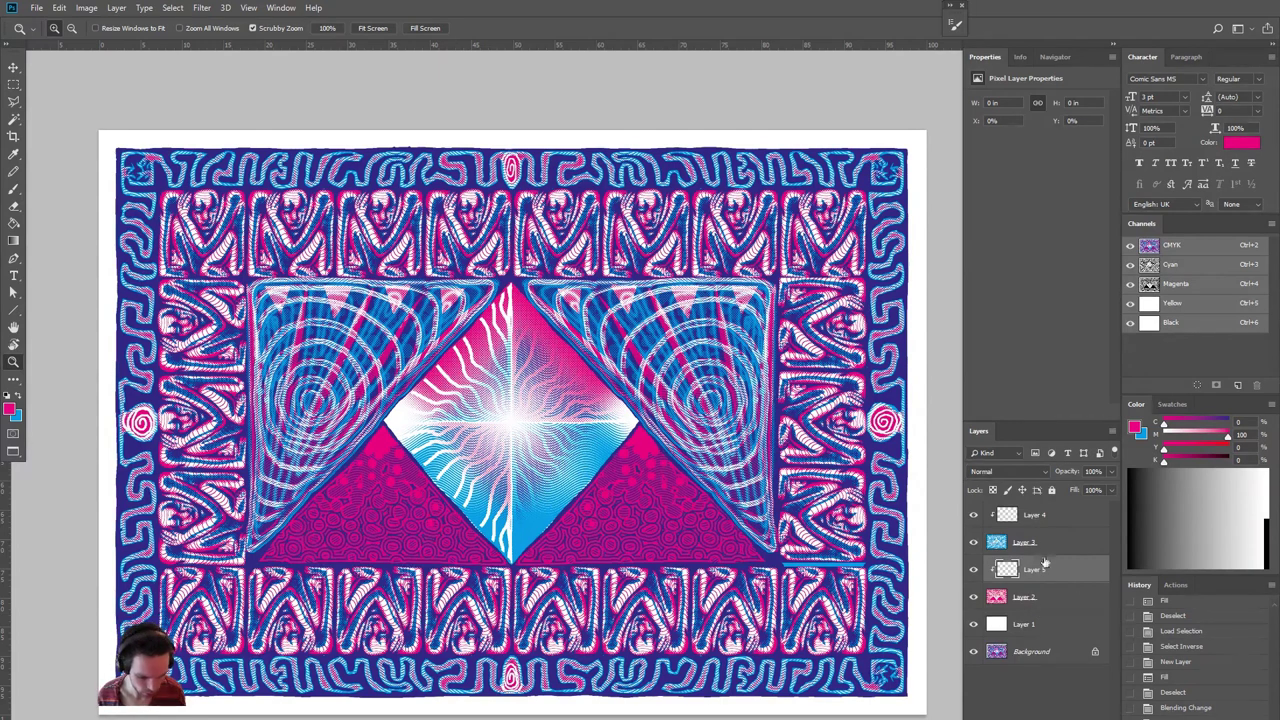
- Fill Layer 4 with a green colour picked in the Color Picker, turning blues teal
left_click(1056, 514)
left_click(20, 400)
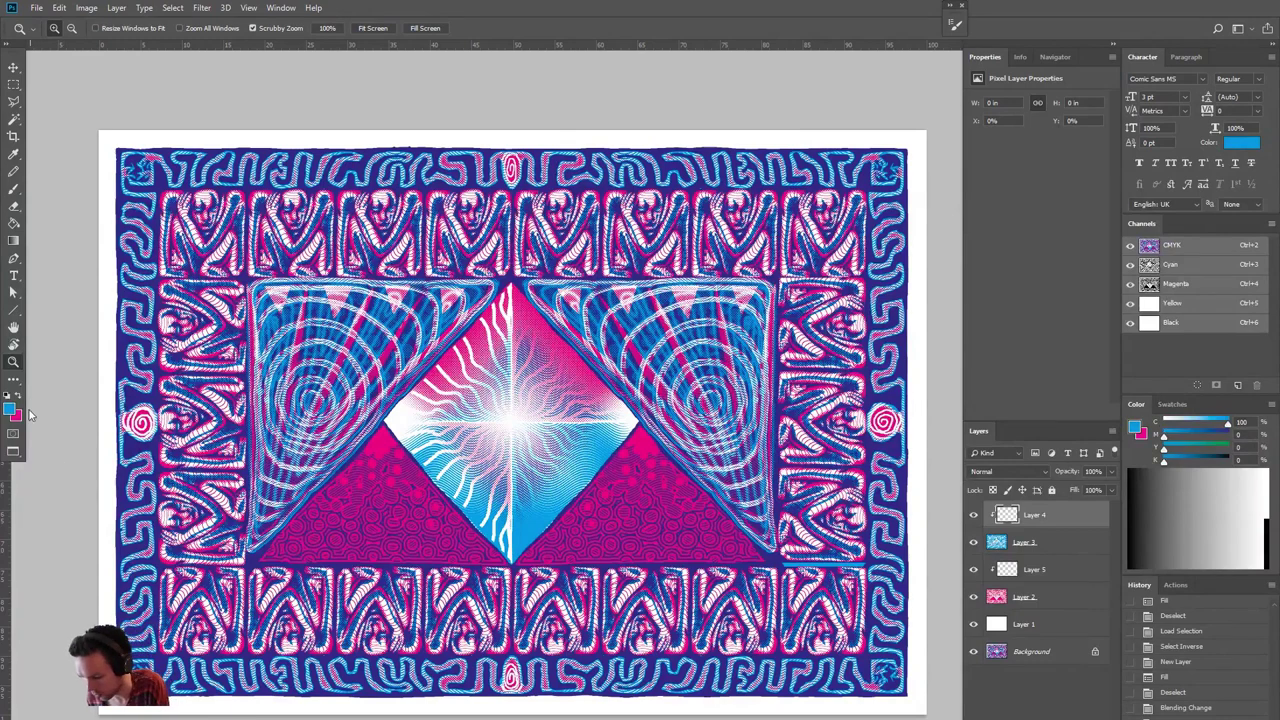
left_click(10, 408)
mouse_move(886, 500)
left_mouse_down()
mouse_move(880, 514)
mouse_move(806, 490)
mouse_move(806, 459)
mouse_move(818, 460)
left_mouse_up()
left_click(994, 407)
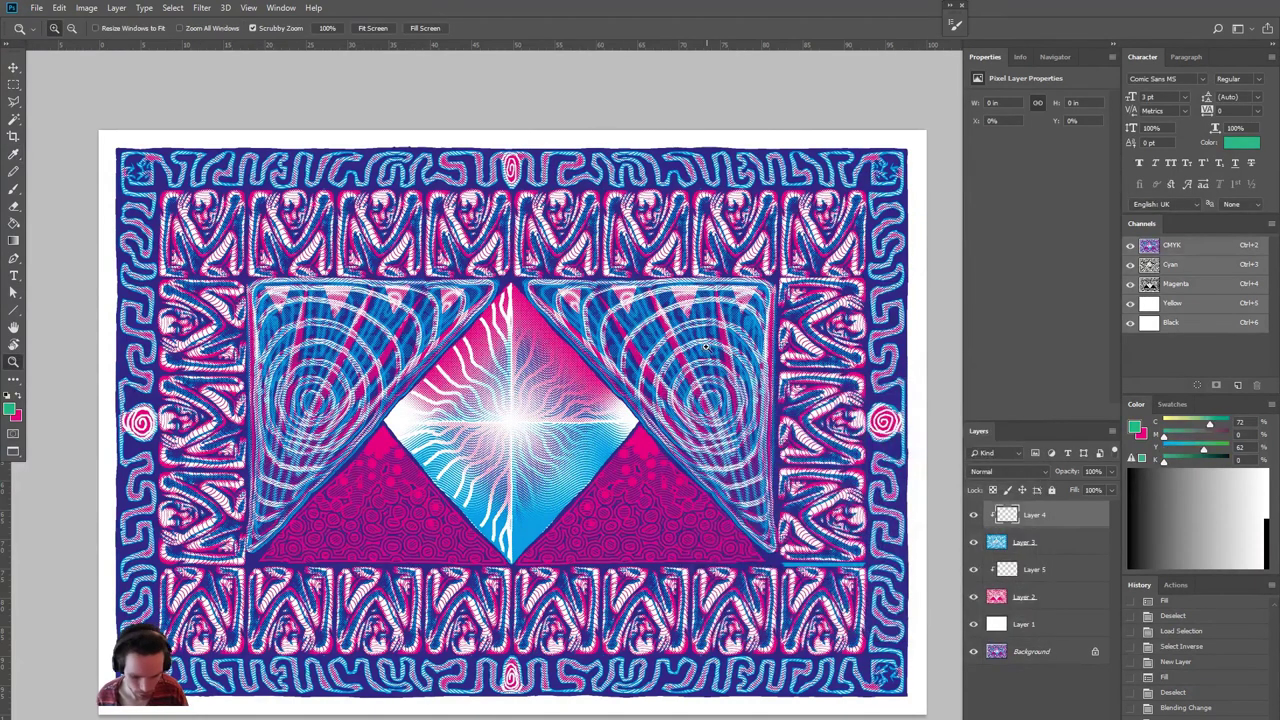
key("x")
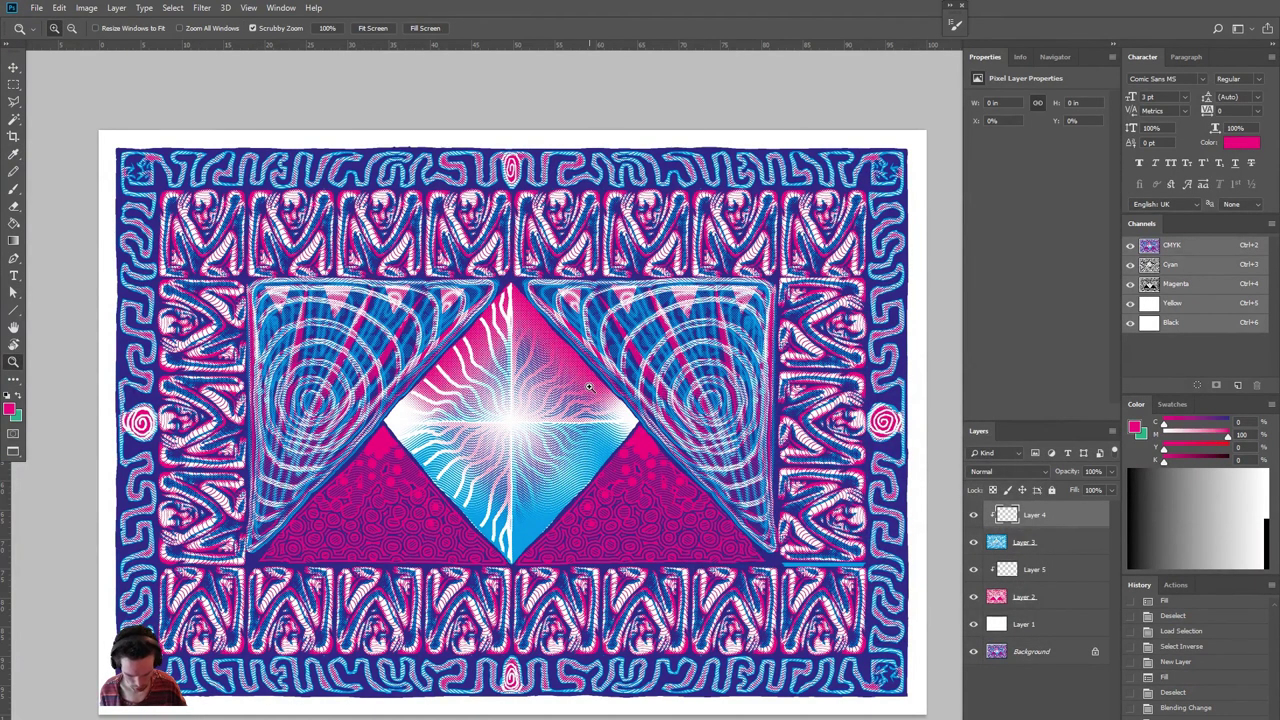
key("ctrl+BackSpace")
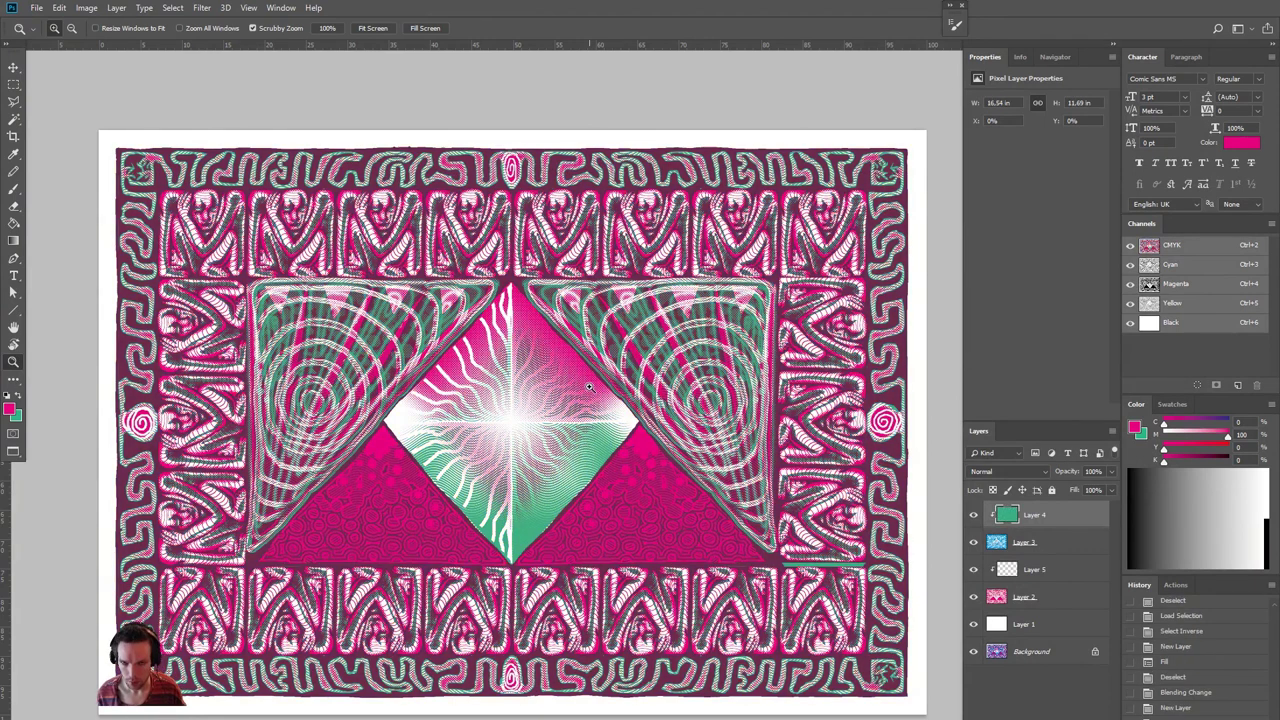
- Recolour Layer 4 to darker teal 118170 and clip it to the layer below
left_click(1046, 596)
left_click(1048, 575)
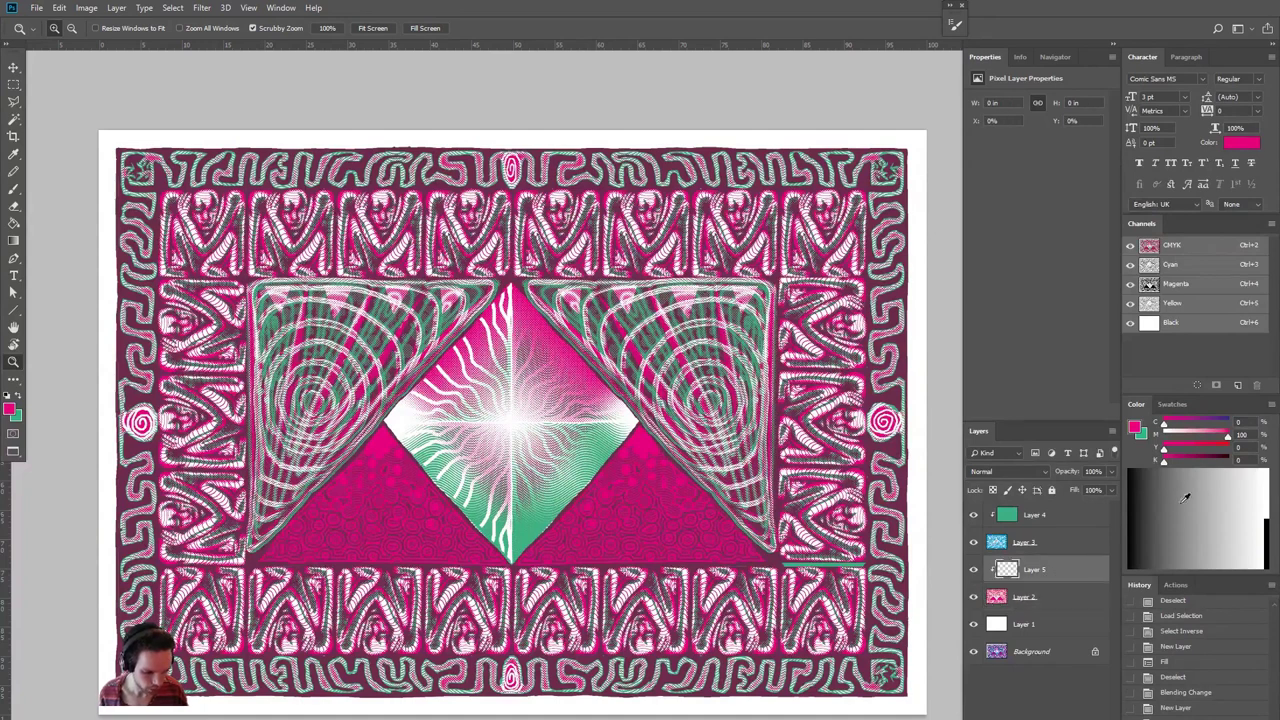
key("x")
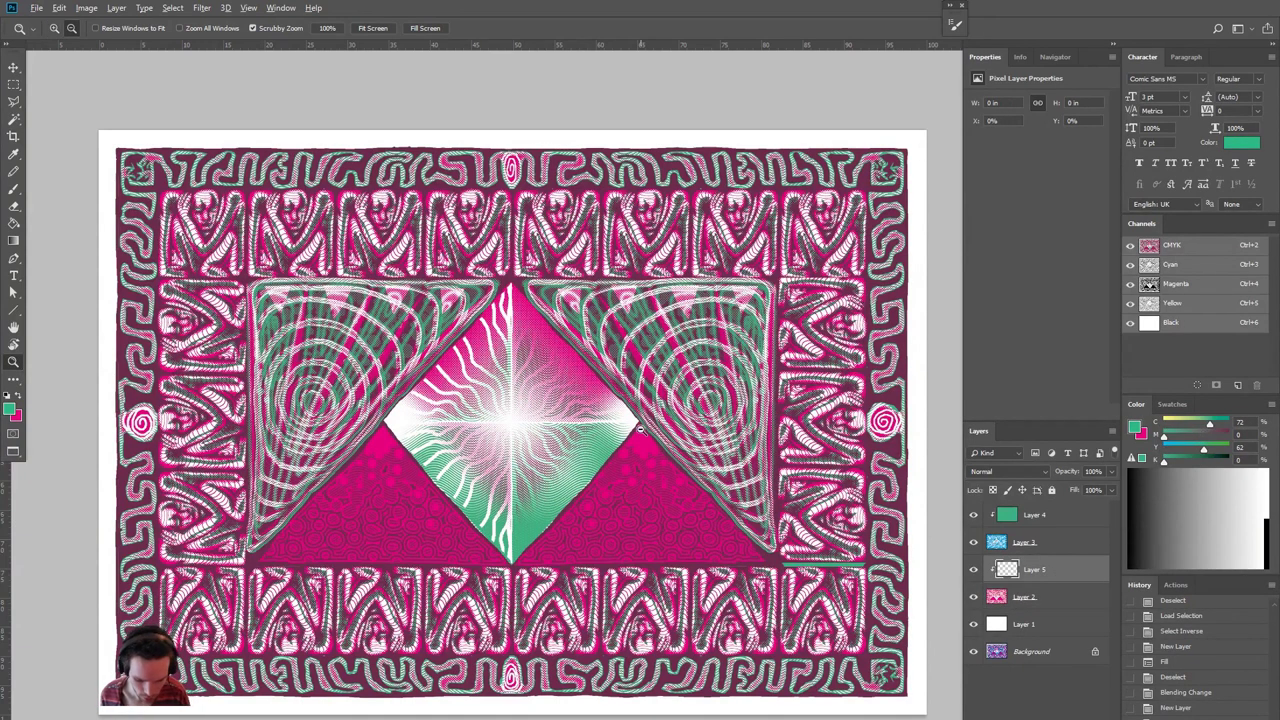
left_click(1064, 520)
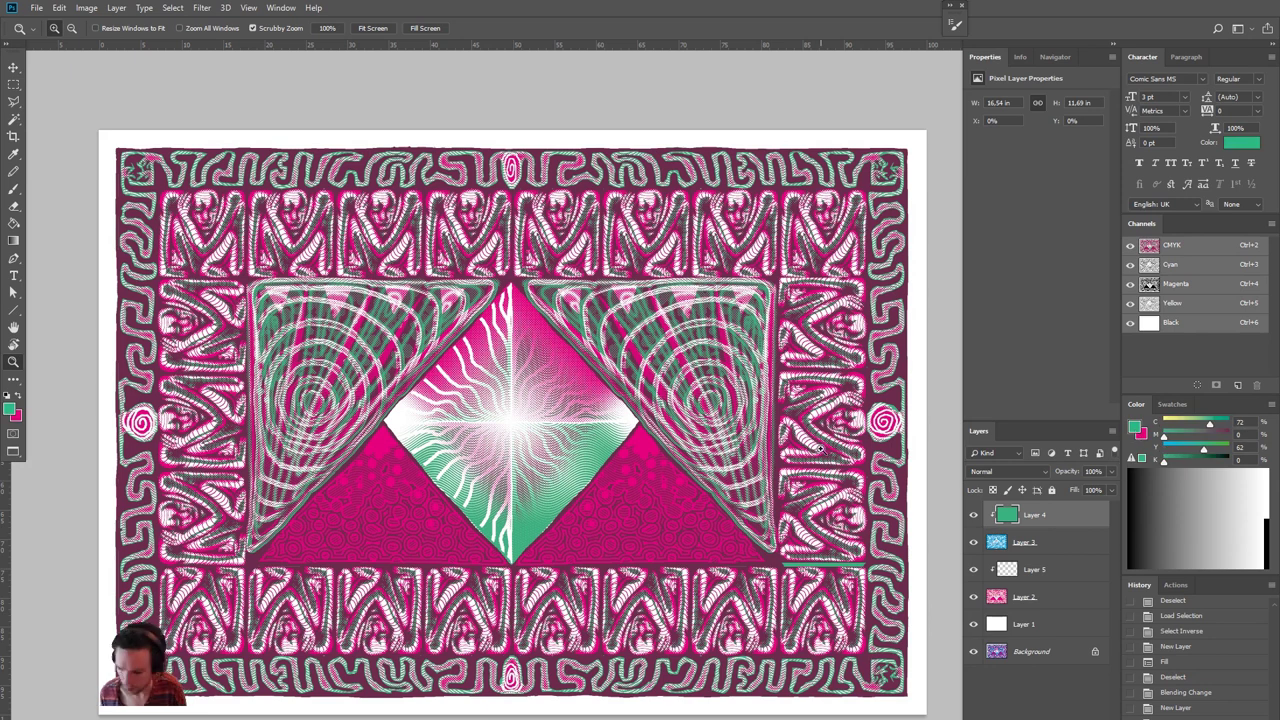
left_click(14, 410)
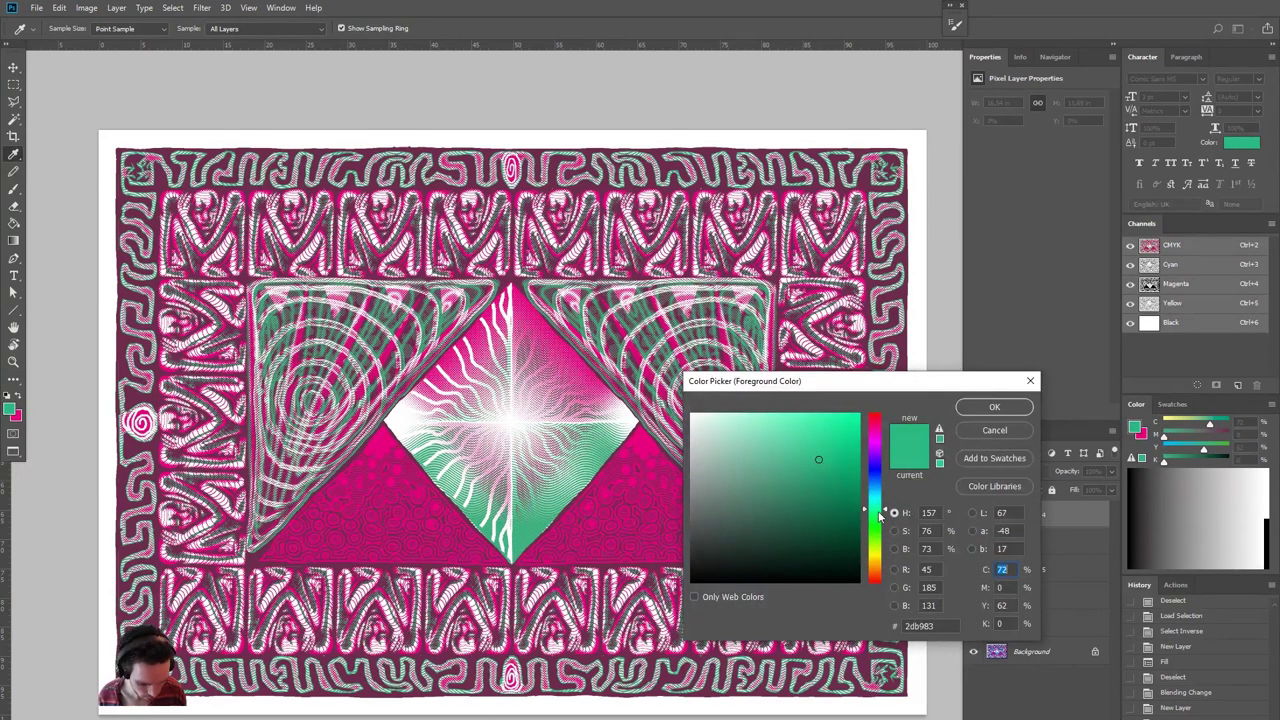
mouse_move(880, 515)
left_mouse_down()
mouse_move(882, 502)
mouse_move(840, 491)
mouse_move(853, 481)
left_mouse_up()
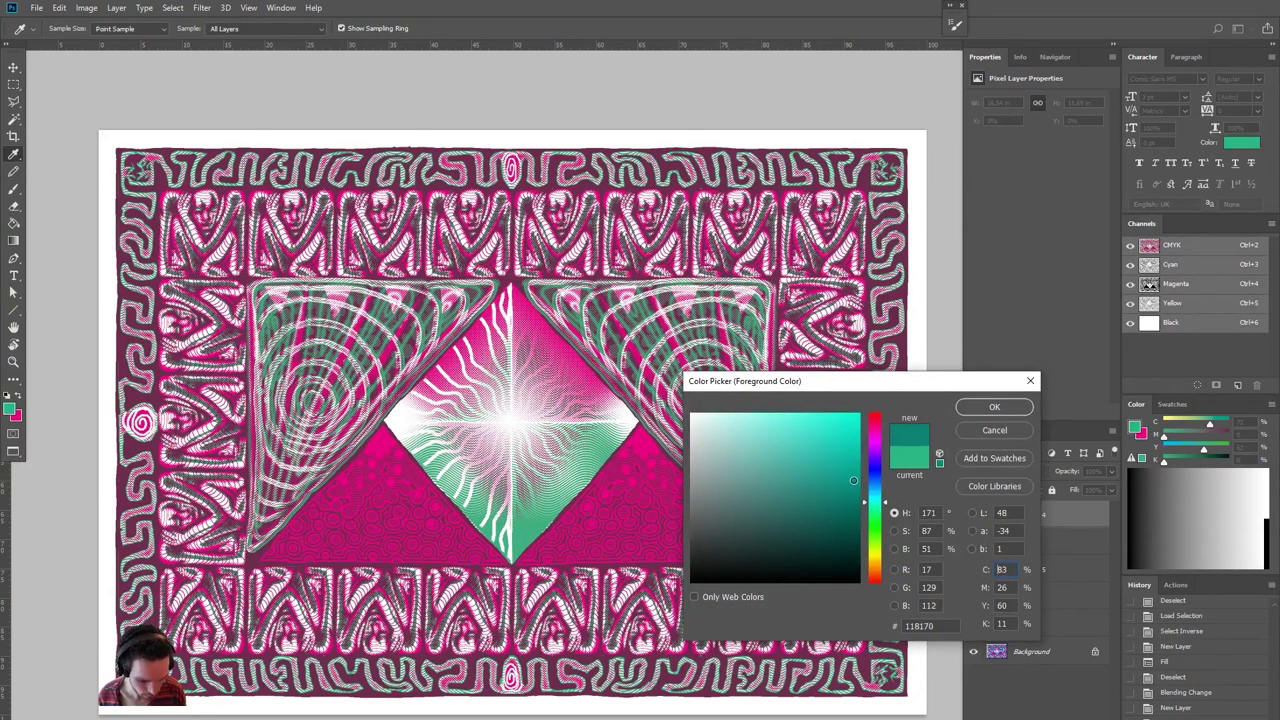
left_click(994, 407)
key("x")
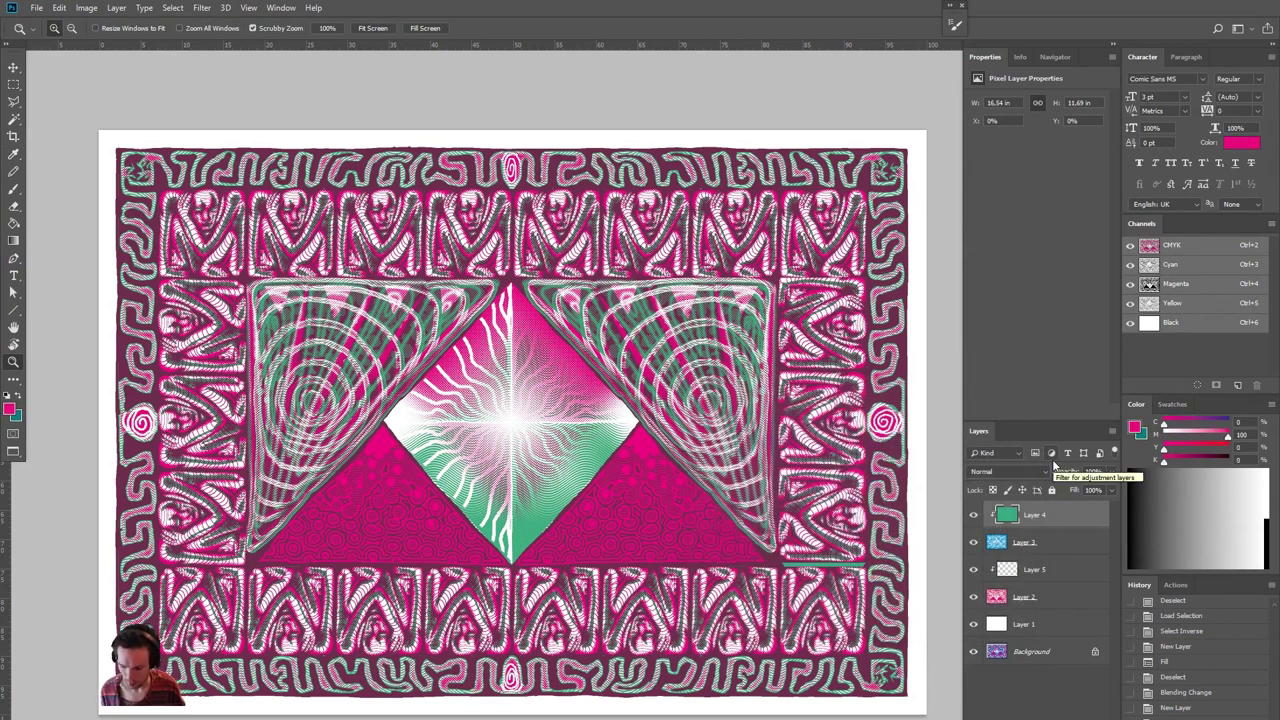
key("ctrl+alt+g")
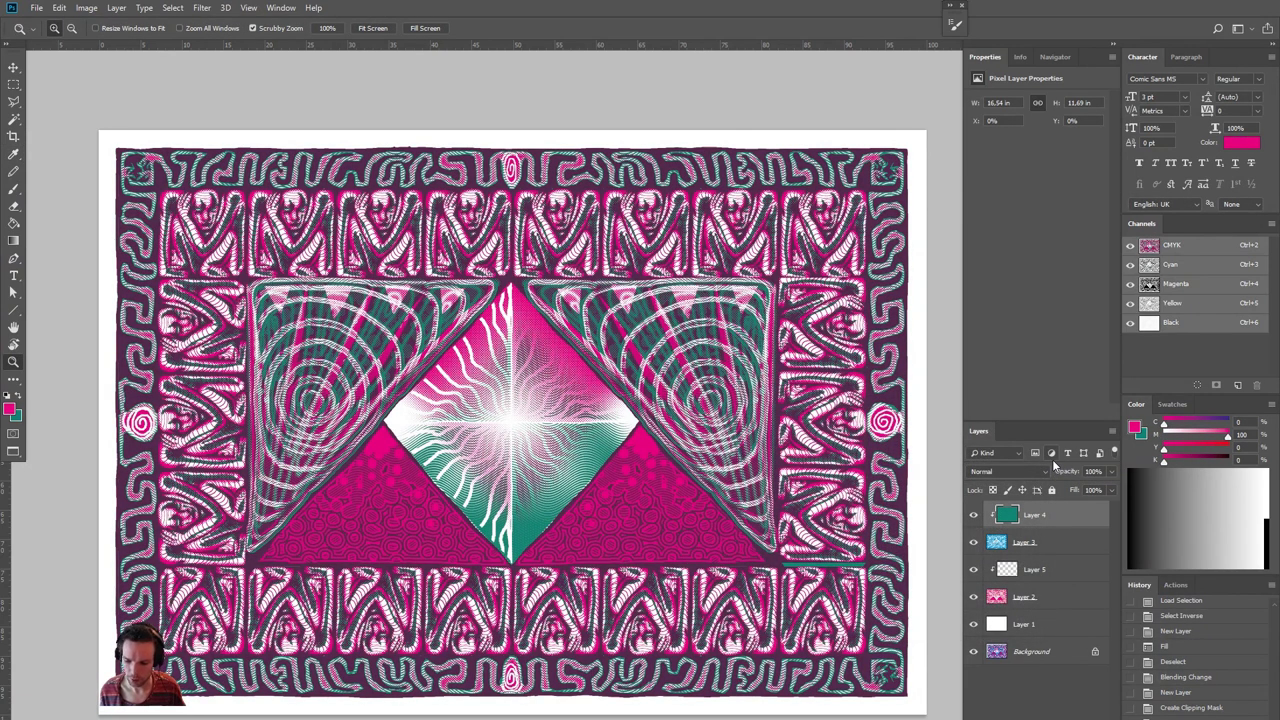
- Select Layer 5 and sample the artwork's magenta pink
left_click(1058, 569)
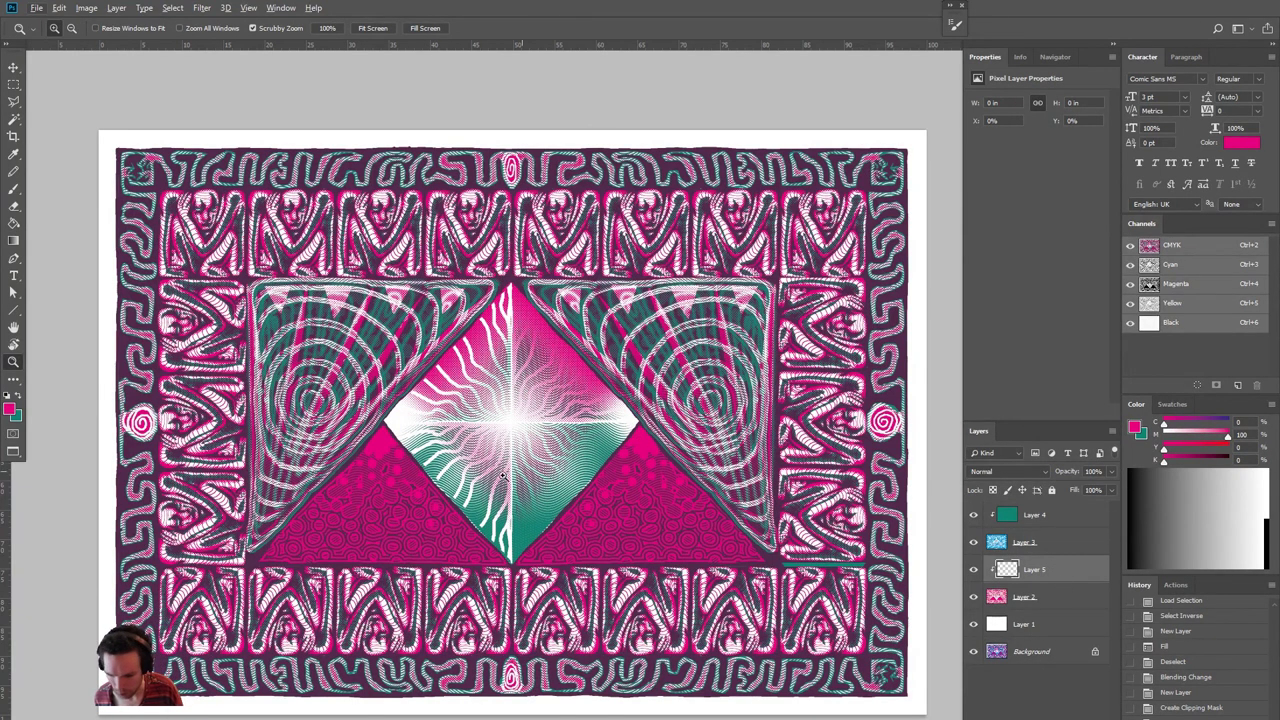
left_click(14, 222)
left_click(640, 438)
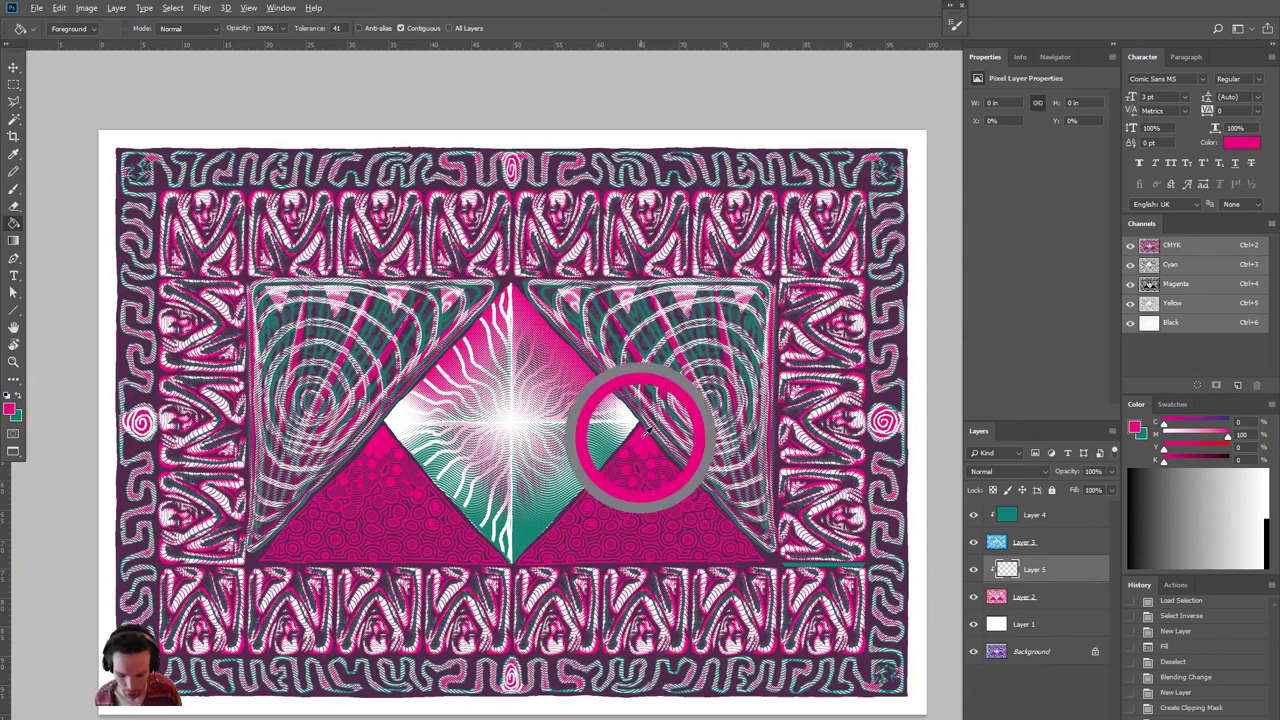
- Choose a dark crimson as the new colour in the Color Picker
left_click(12, 408)
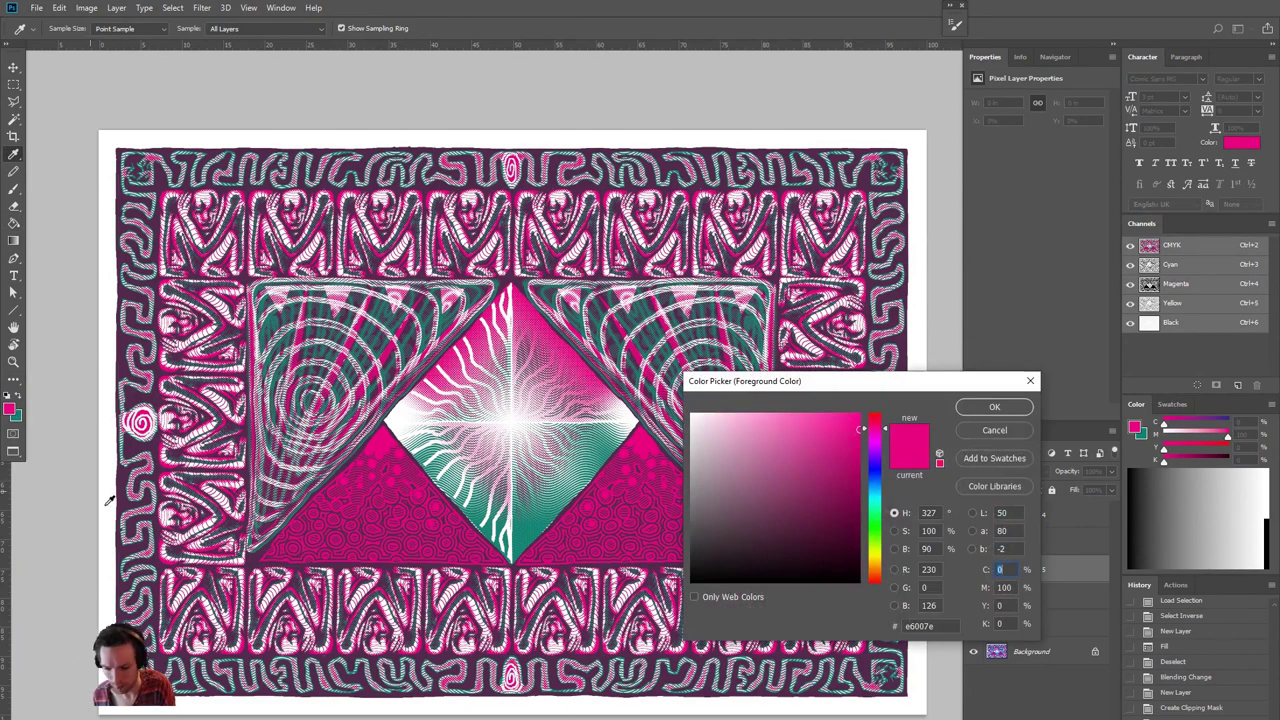
left_click(880, 483)
mouse_move(880, 490)
left_mouse_down()
mouse_move(882, 584)
mouse_move(884, 425)
mouse_move(996, 393)
left_mouse_up()
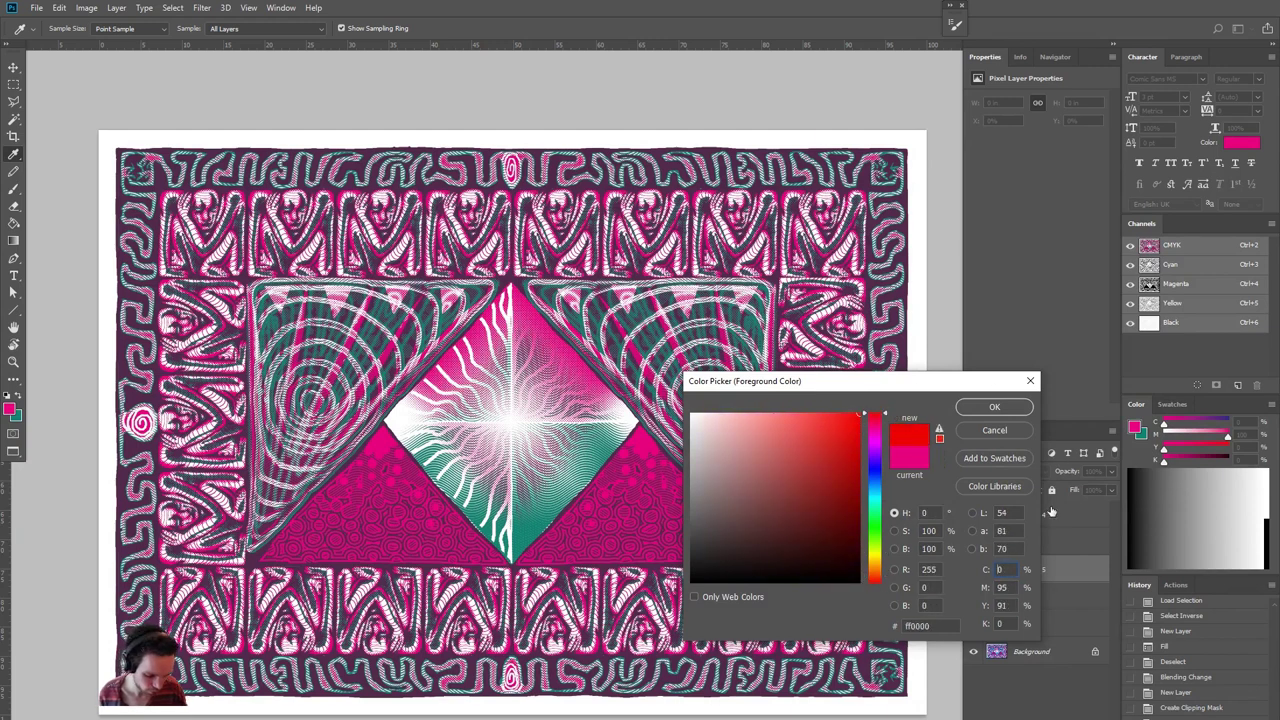
left_click(841, 430)
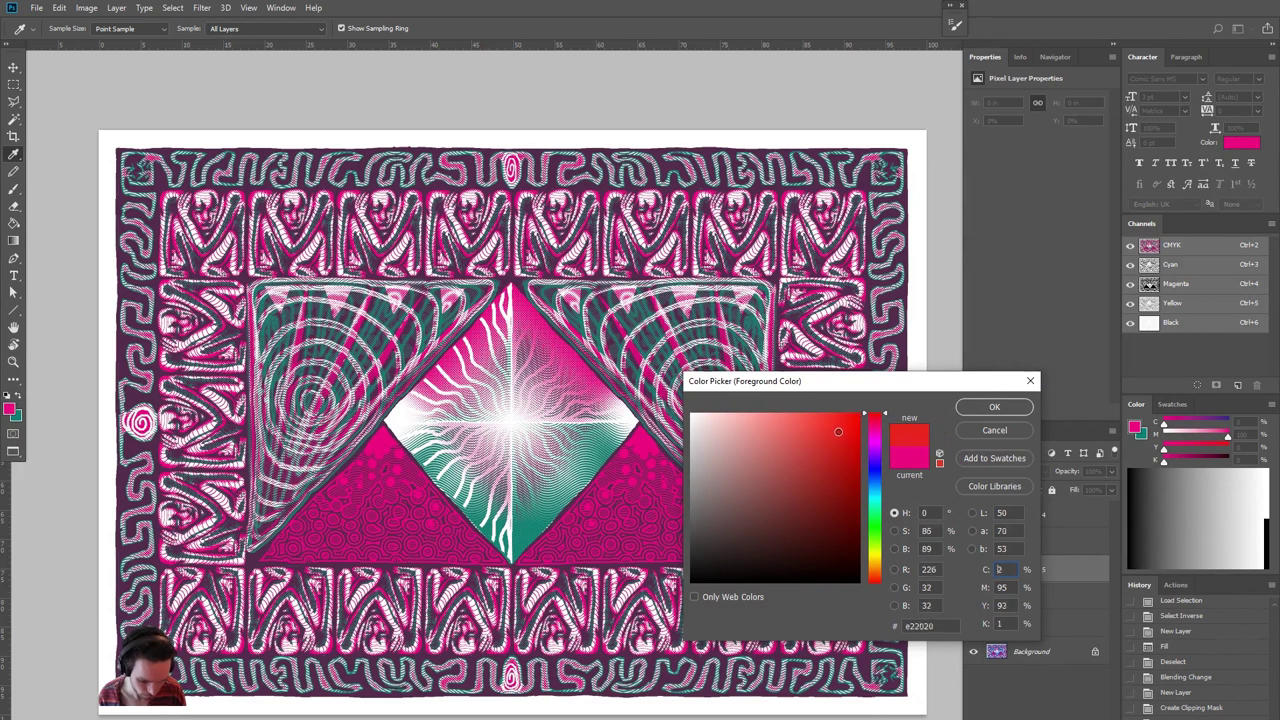
left_click(882, 428)
left_click_drag(882, 428, 882, 422)
left_click_drag(828, 466, 823, 452)
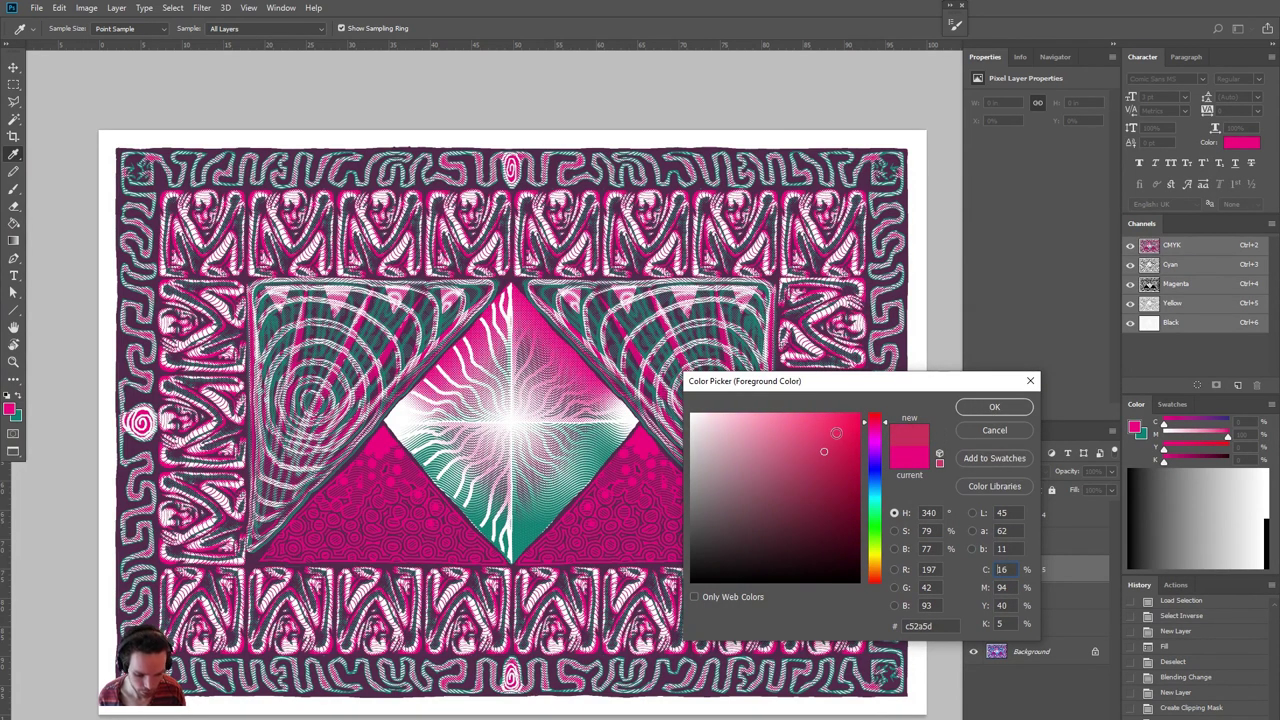
left_click(838, 428)
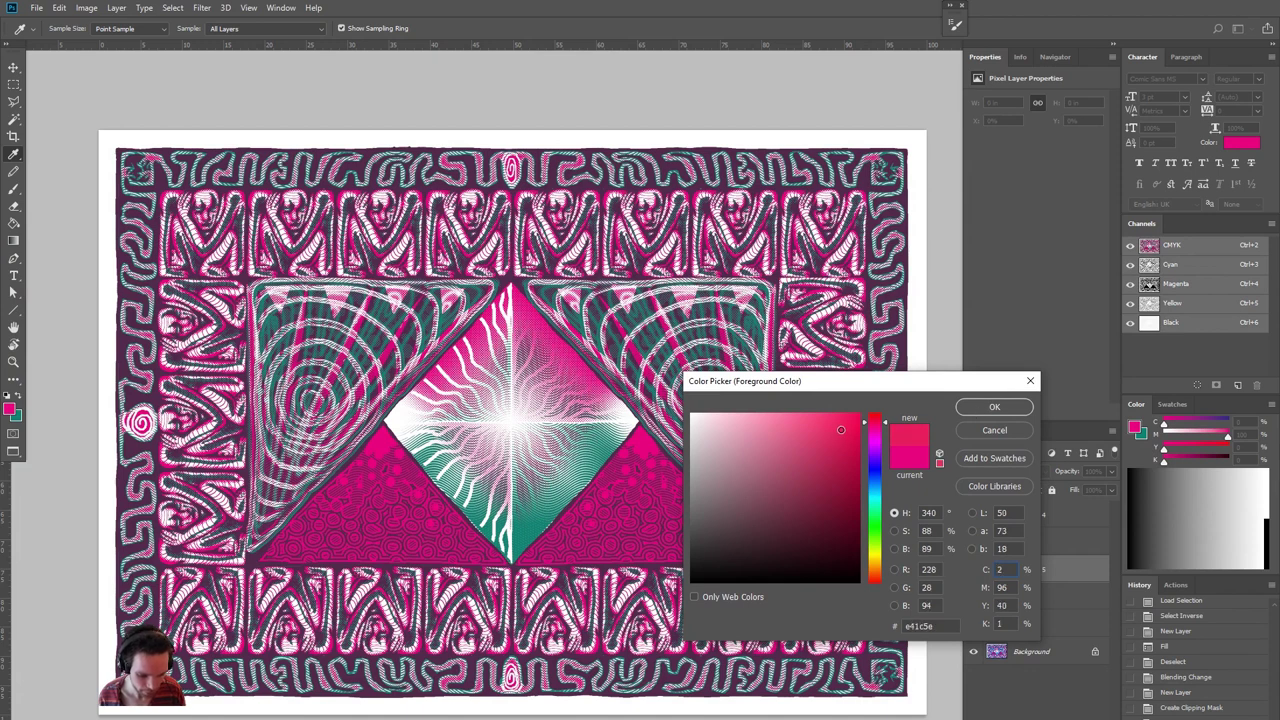
left_click(994, 407)
- Fill Layer 5 with the crimson, turning the poster's pink areas red
key("g")
key("x")
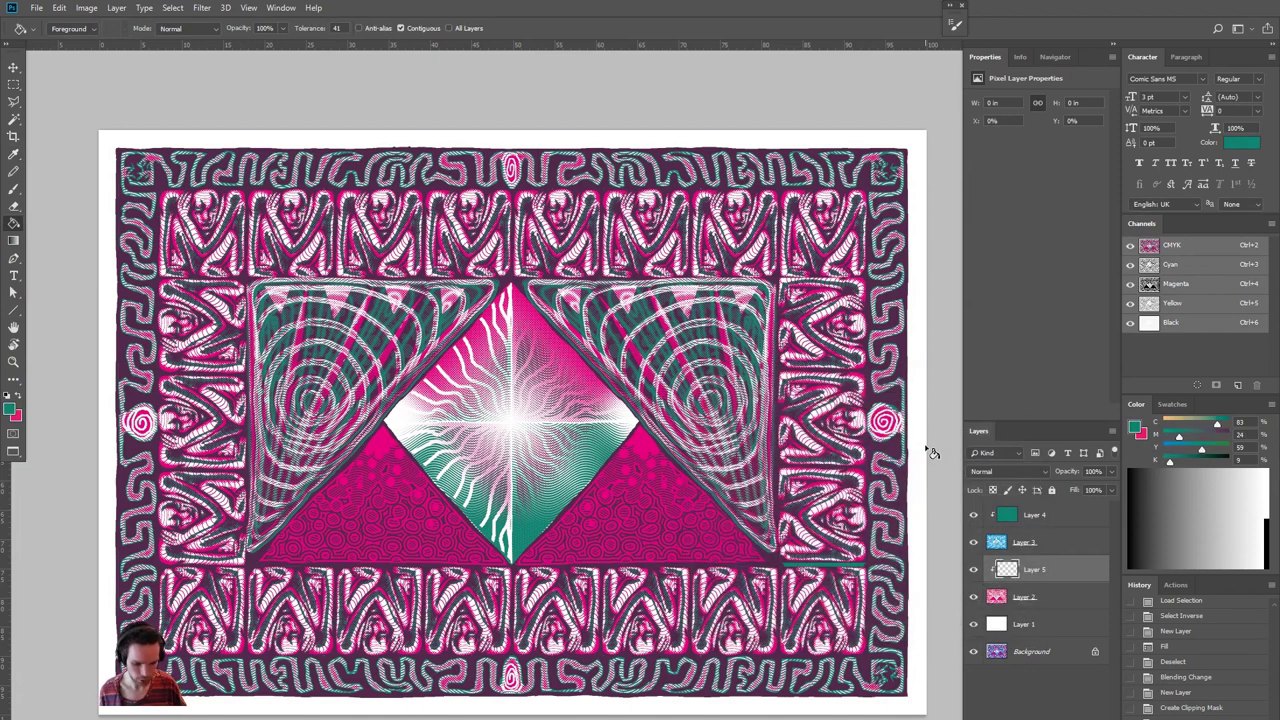
key("ctrl+BackSpace")
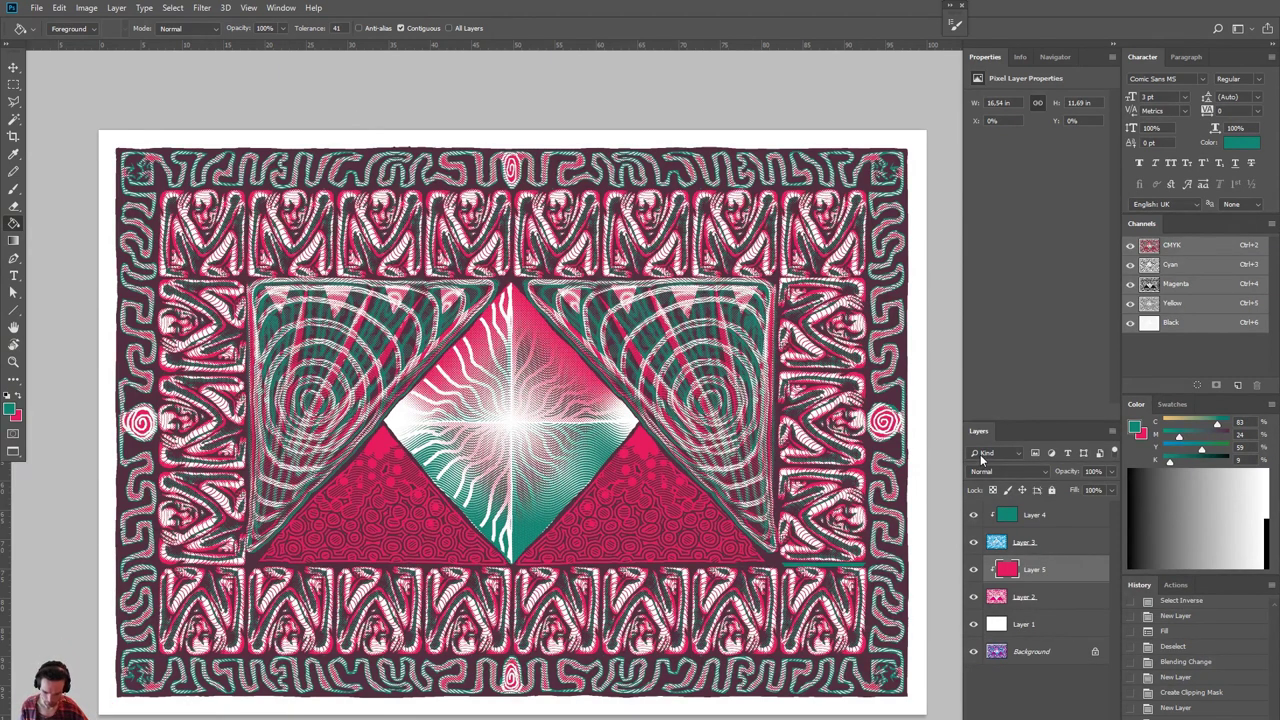
- Switch to full-screen mode, zoom in, and pan to the top-left border figures
key("f")
key("f")
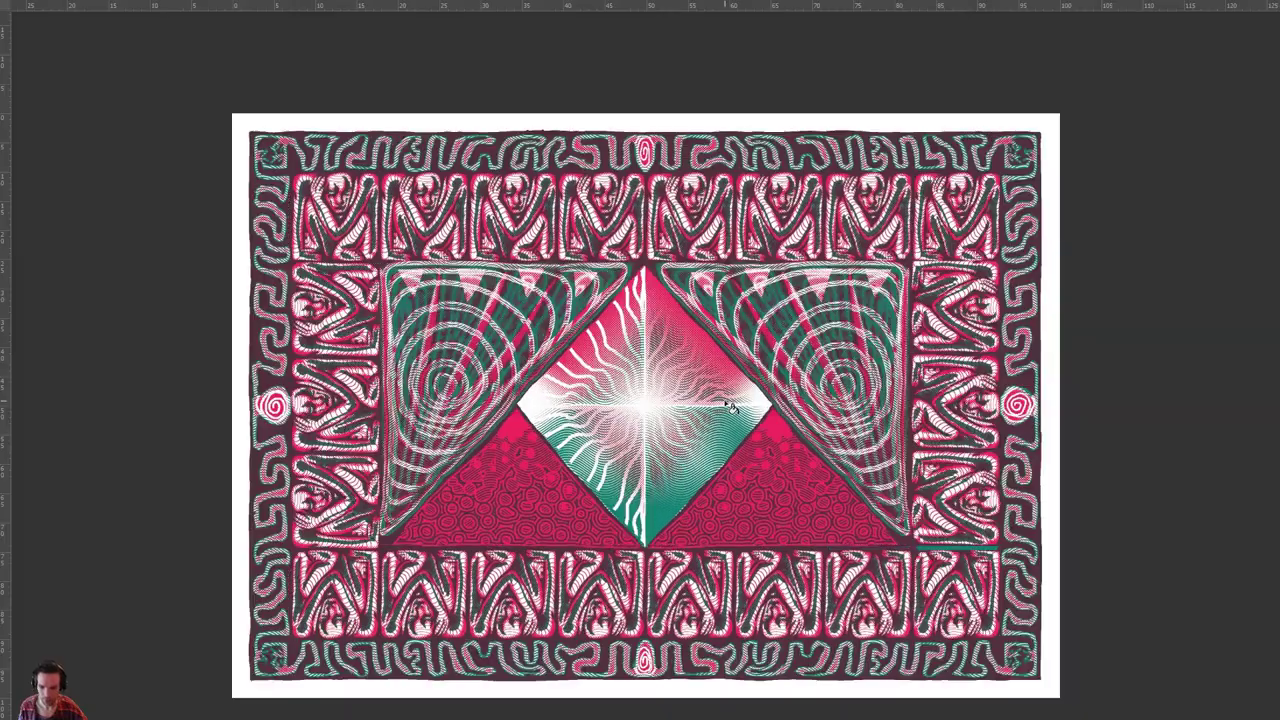
scroll(730, 407, "up", 5)
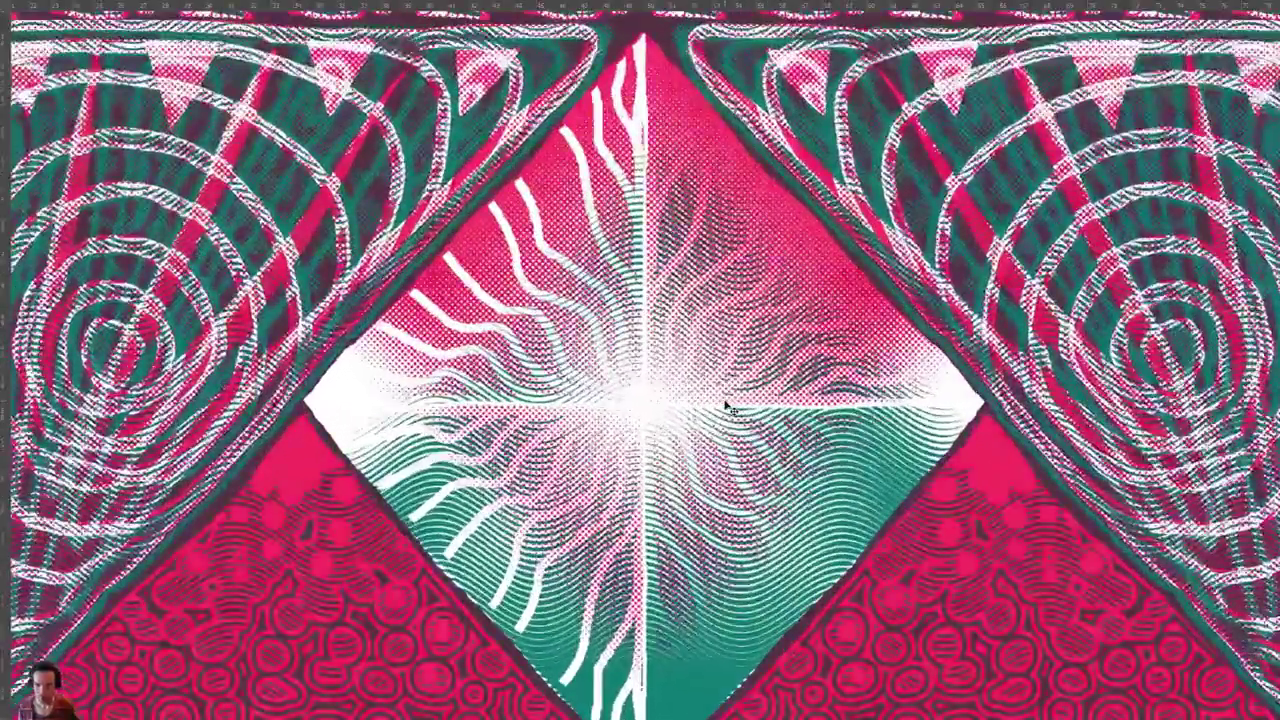
left_click_drag(420, 107, 373, 526)
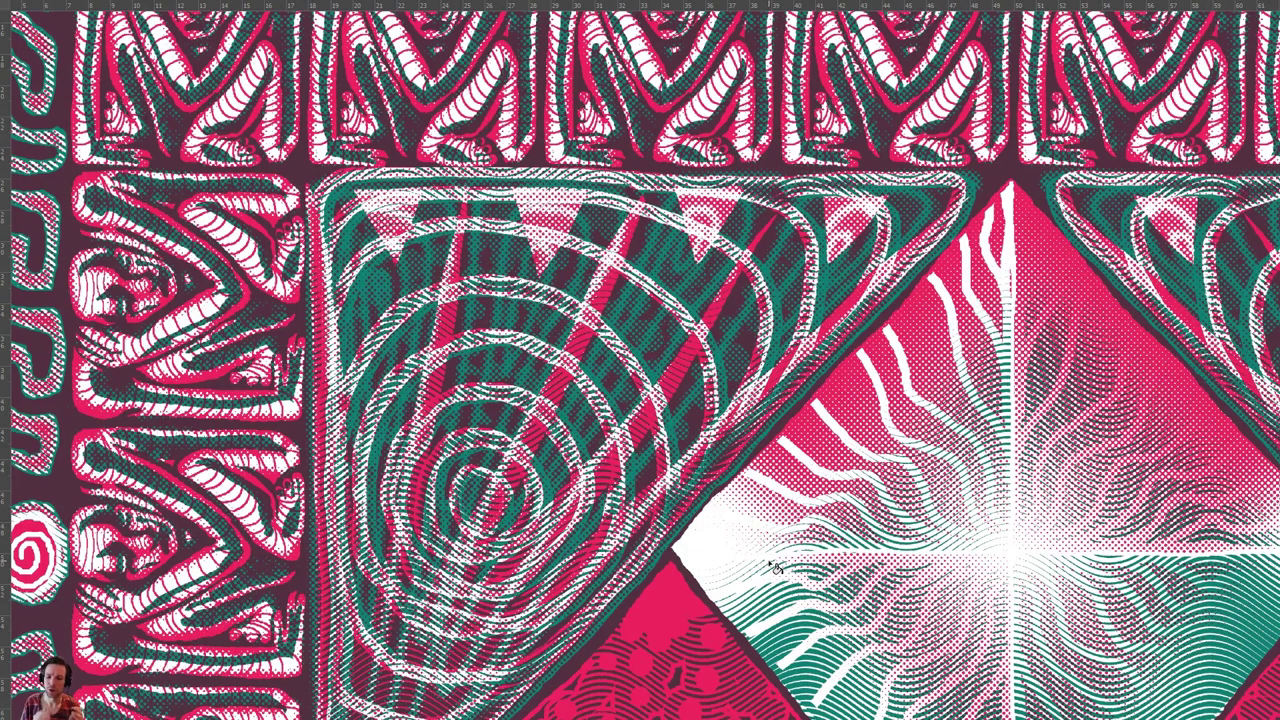
- Pan across the left curtain panel, then zoom out to show the whole poster
left_click_drag(900, 470, 595, 600)
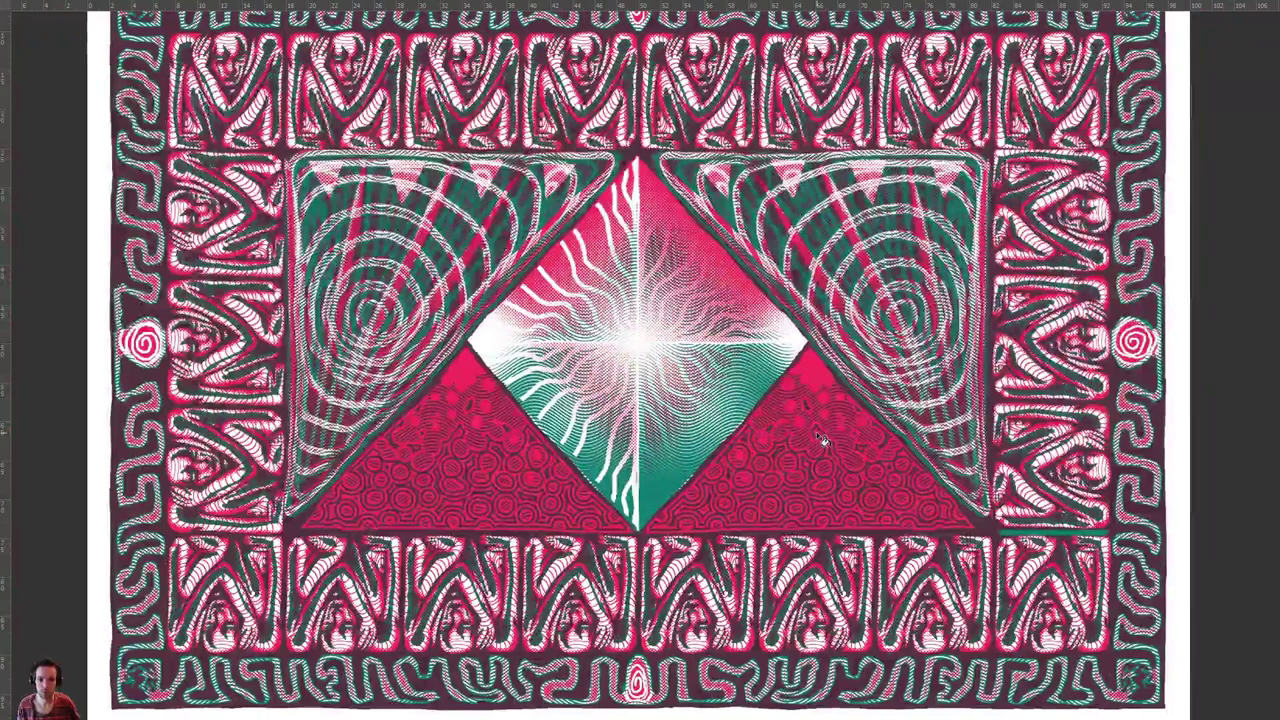
key("ctrl+minus")
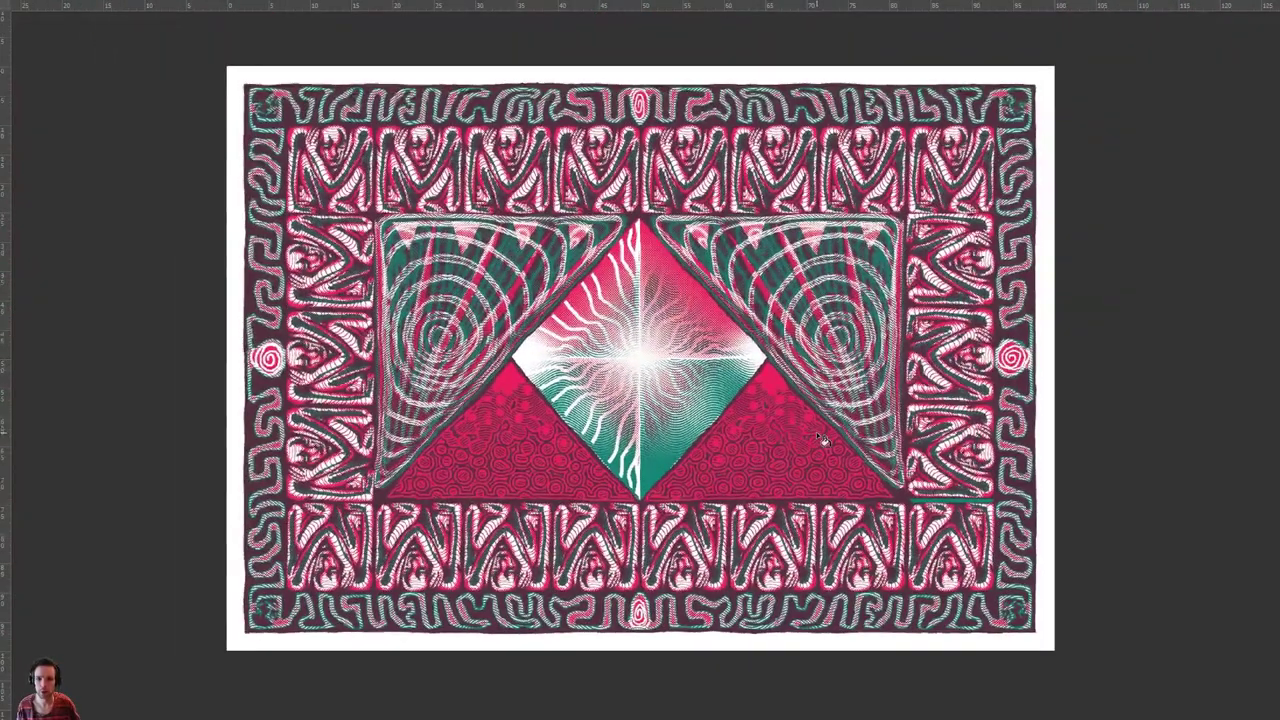